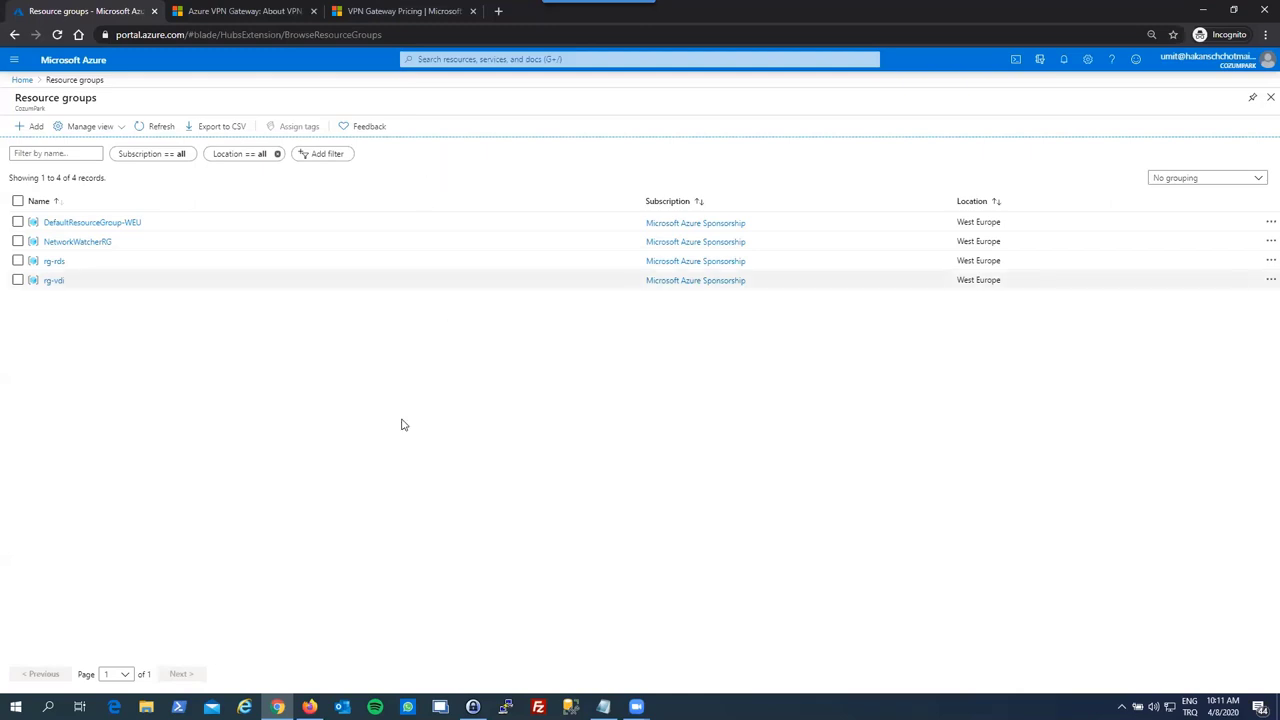
- Search the web for 'azurepasscode' and open the Microsoft Azure Pass home page
click(498, 11)
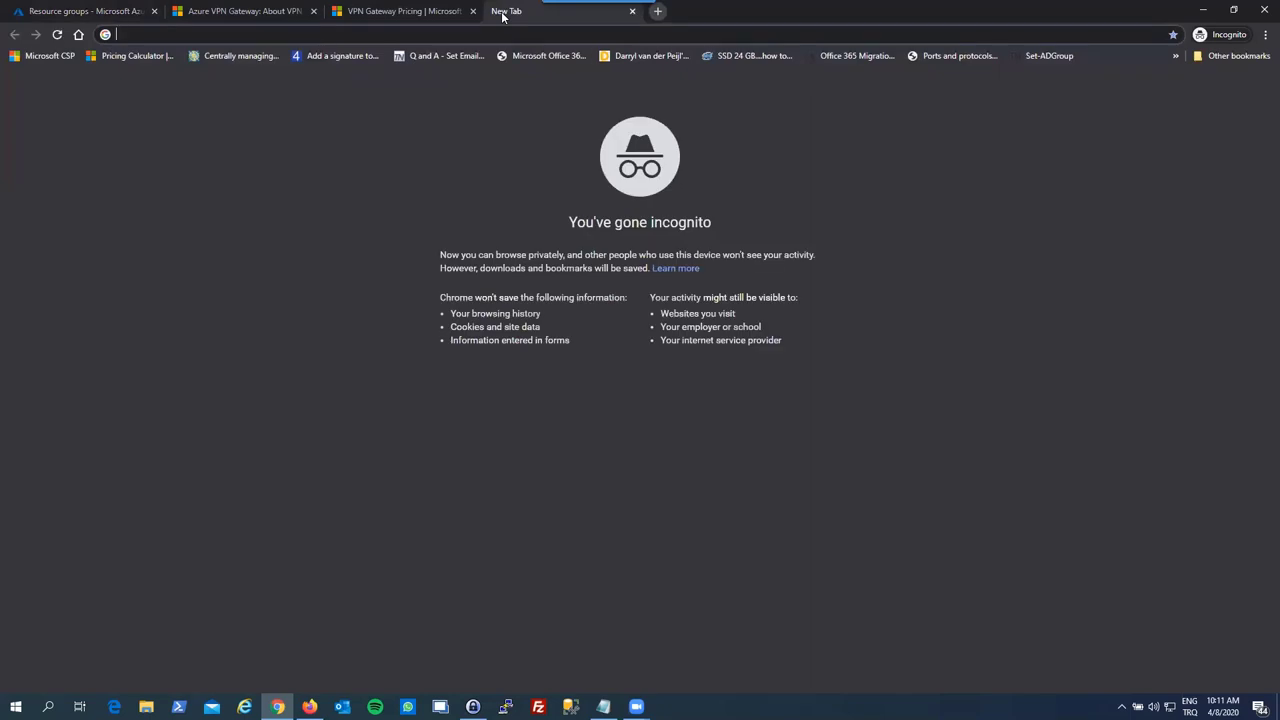
text(azurepass)
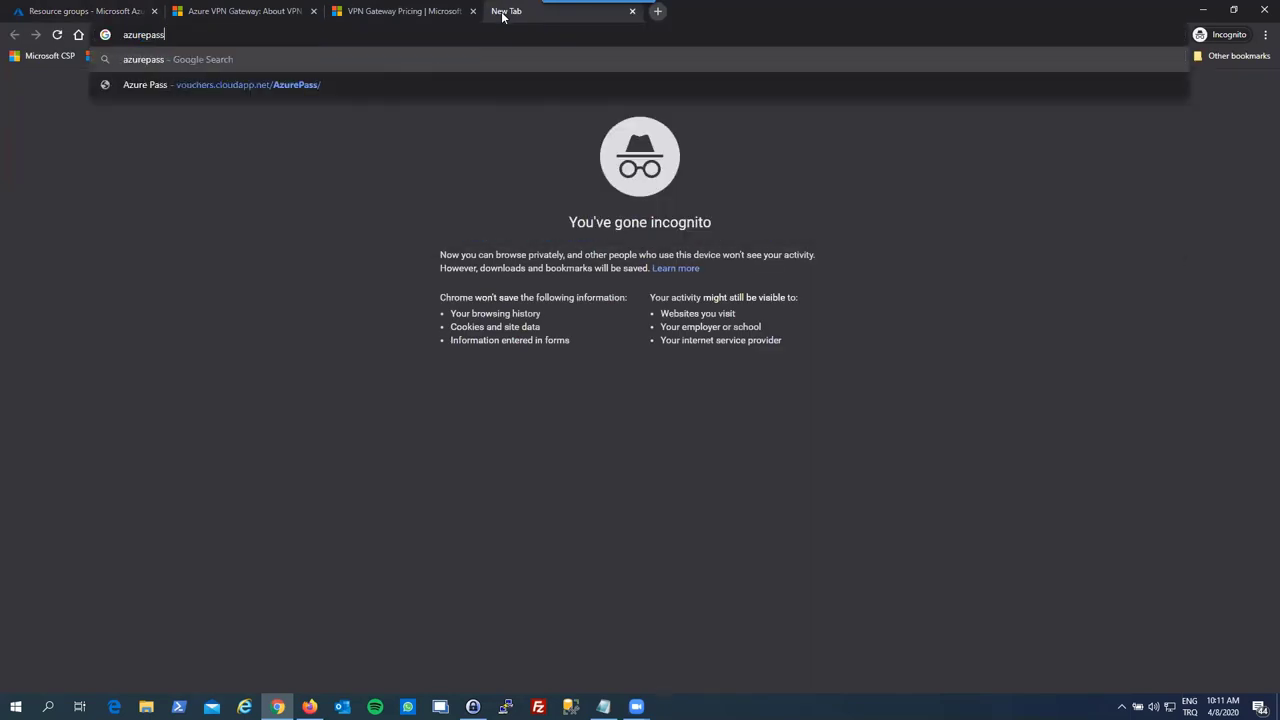
text(code)
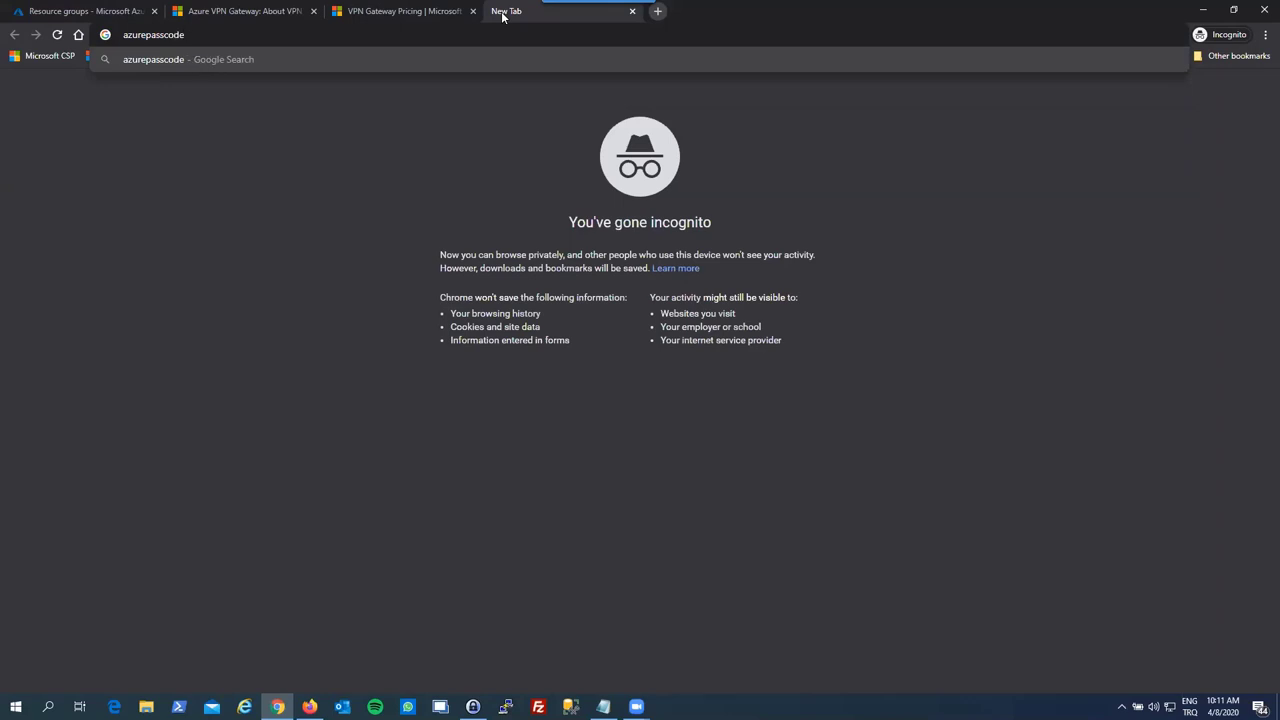
key(Return)
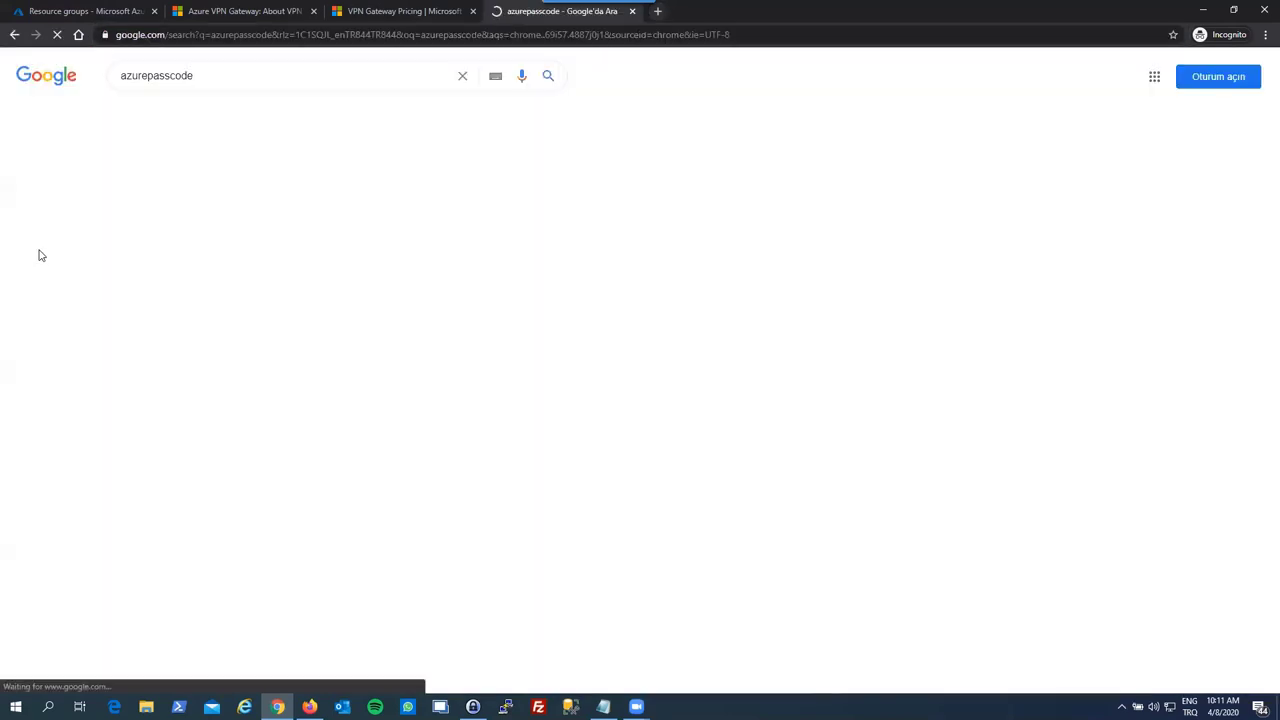
click(187, 188)
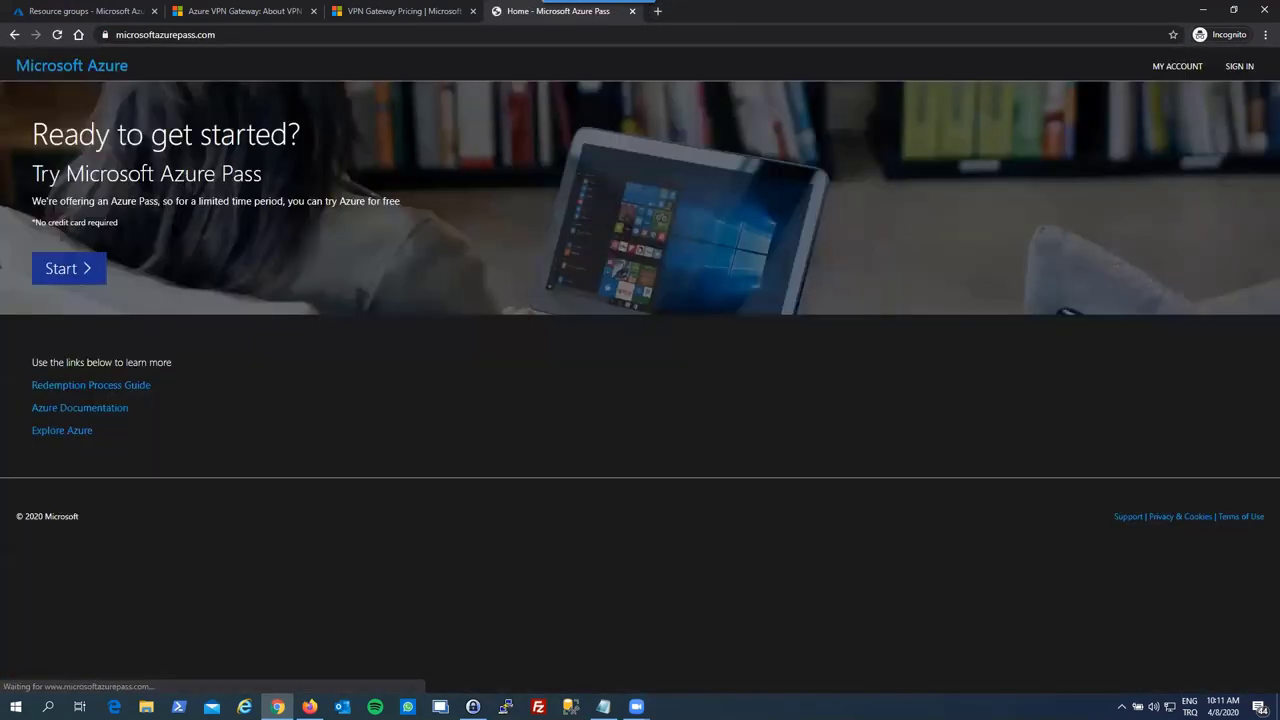
- Start redeeming an Azure Pass, sign out of the current account, and reach promo code entry
click(80, 274)
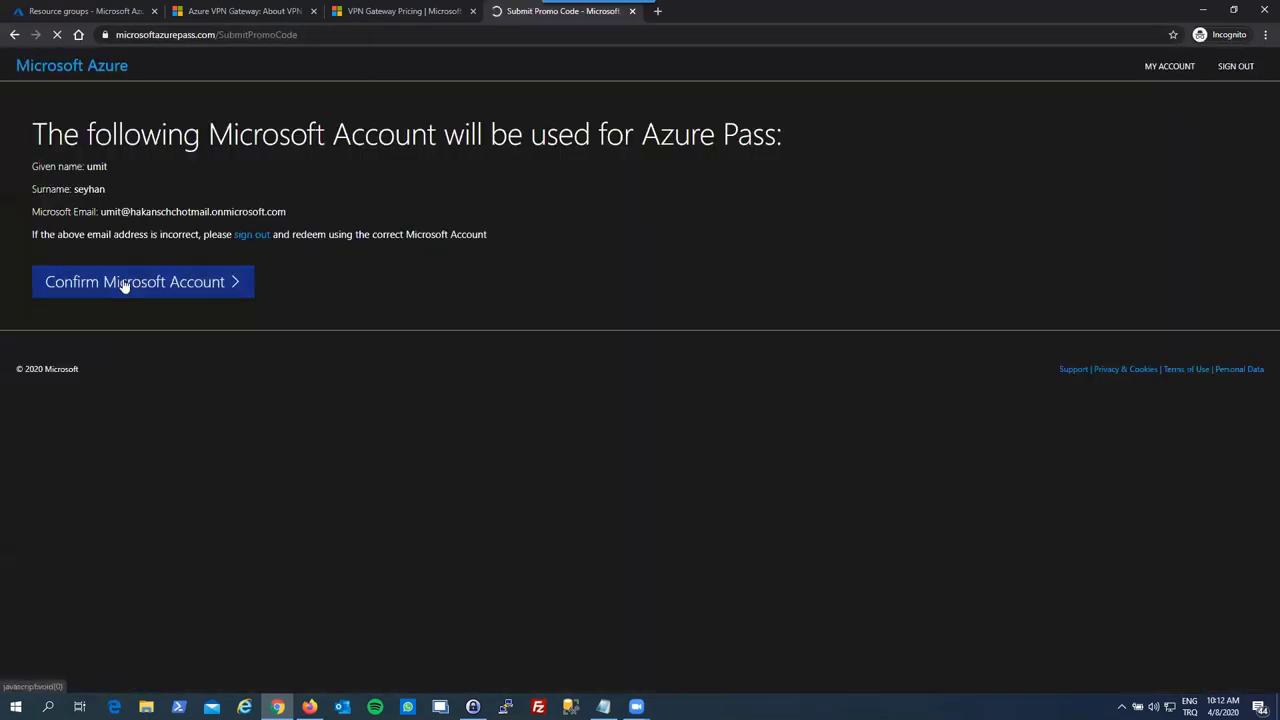
click(120, 282)
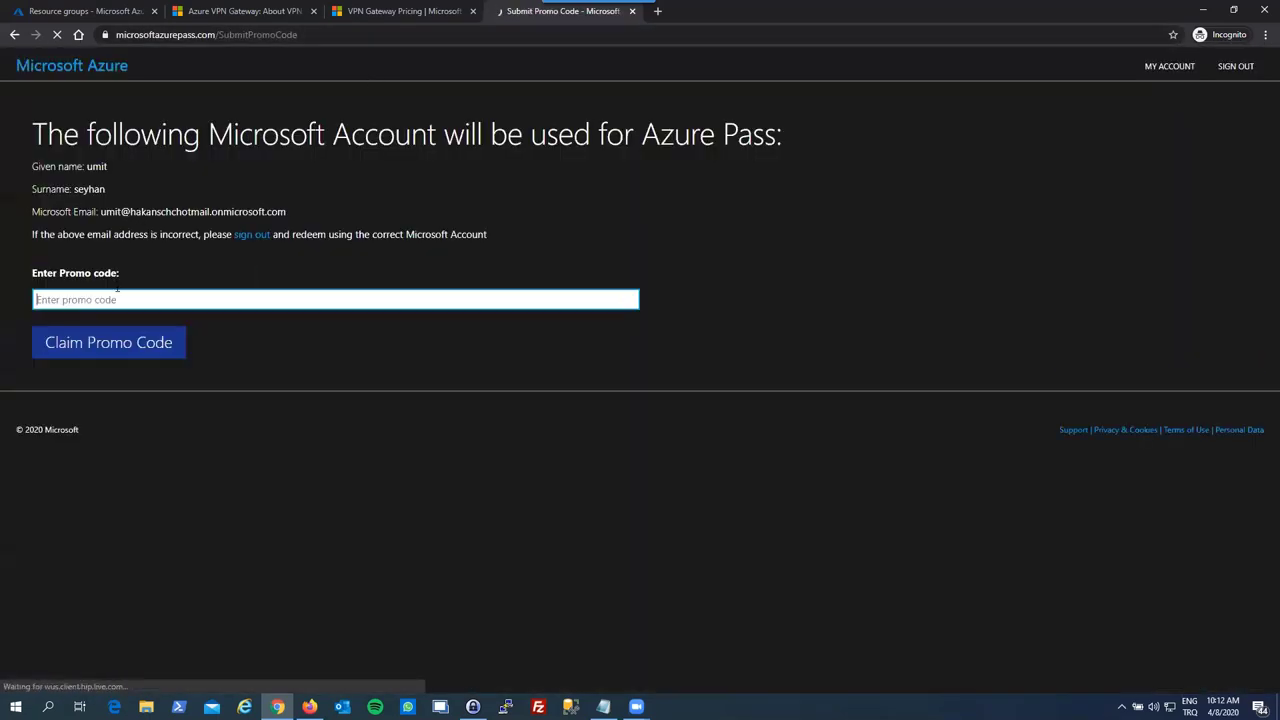
drag(100, 212, 301, 213)
click(250, 236)
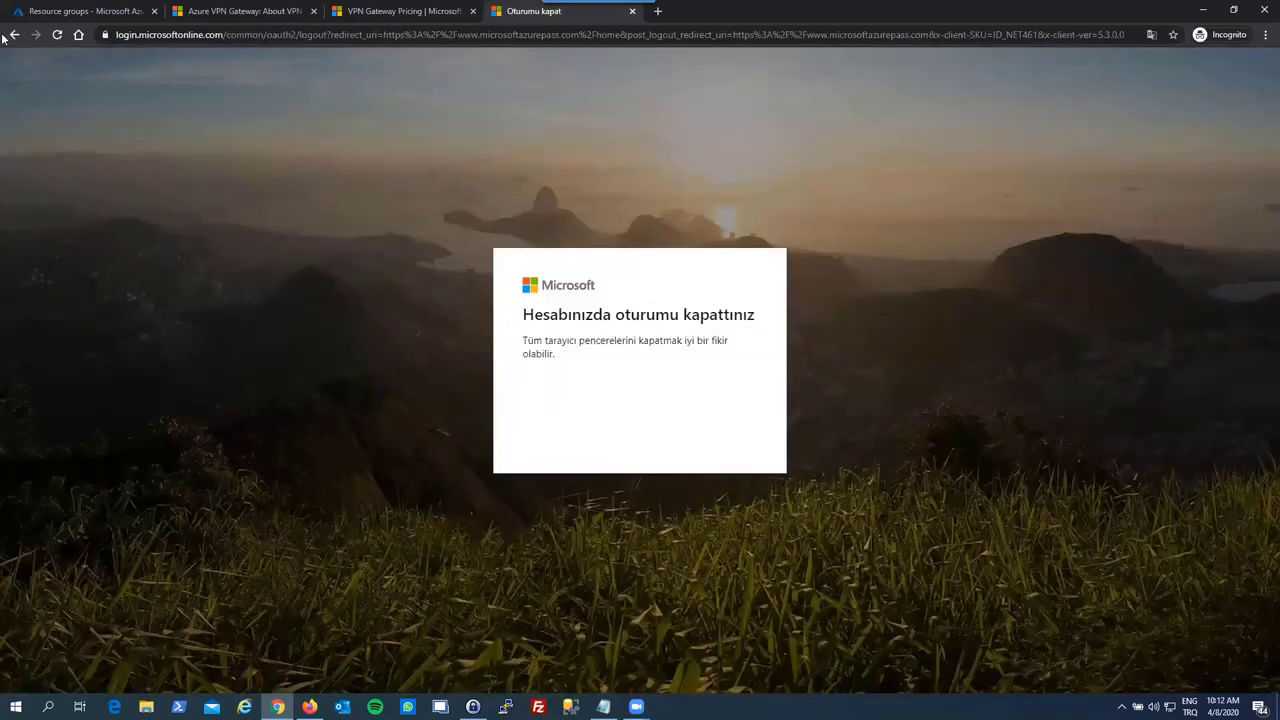
click(12, 35)
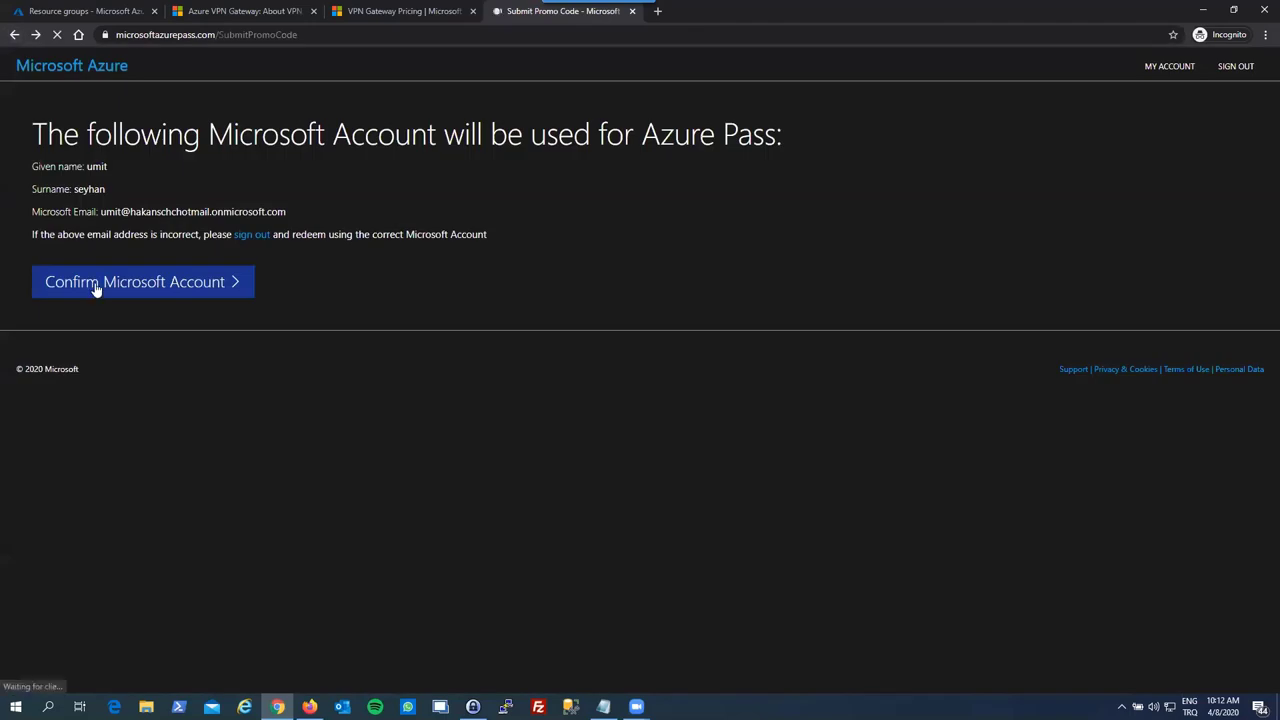
click(92, 289)
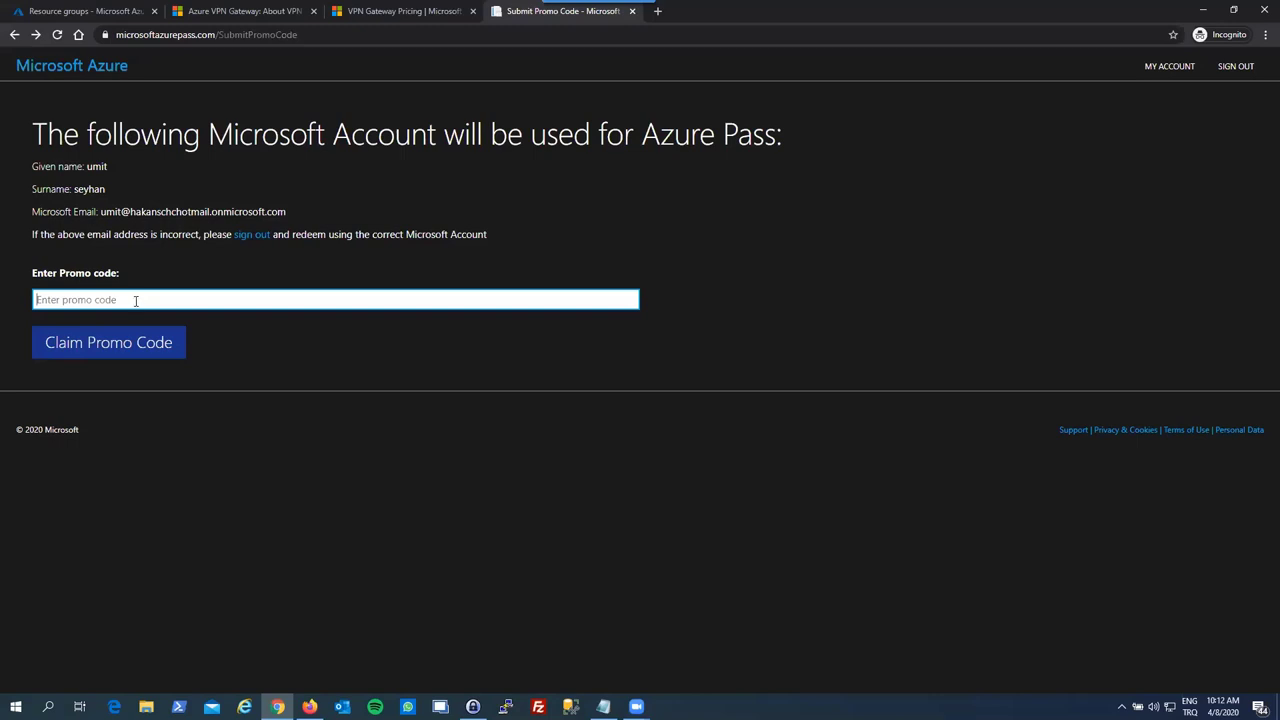
- Close the Azure Pass page and find the Microsoft Azure free account page via 'azure free account'
click(632, 12)
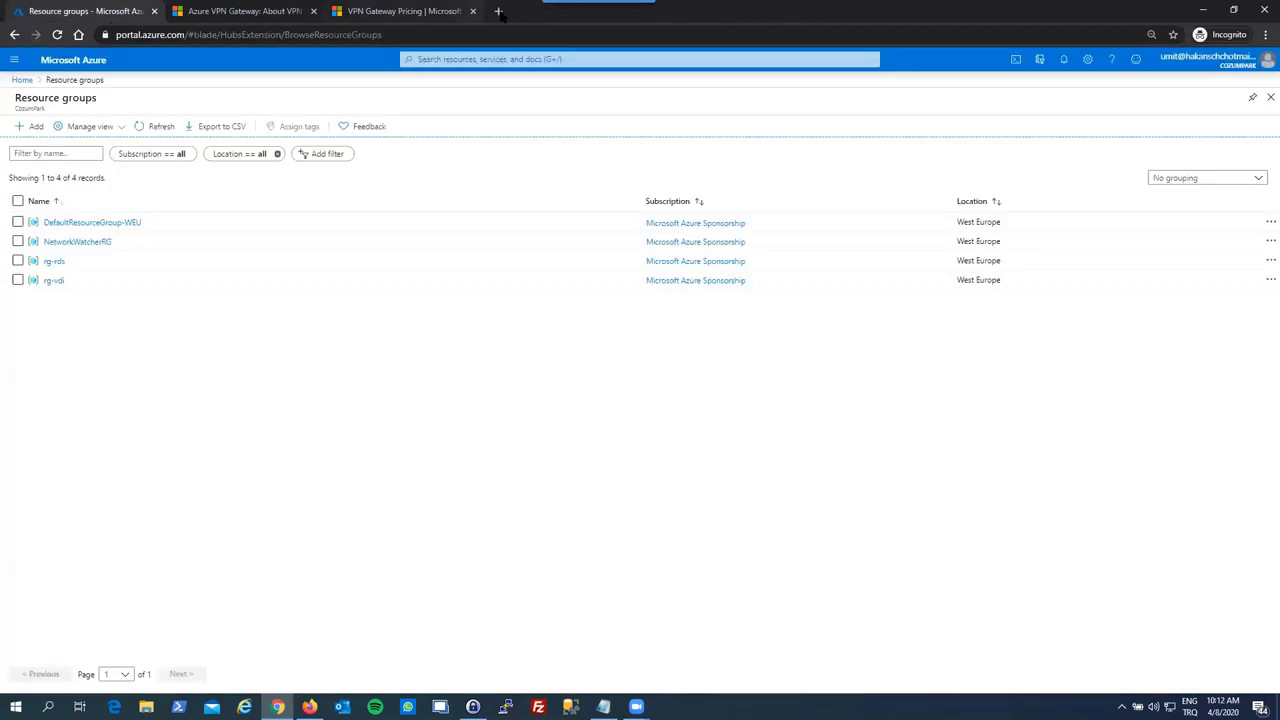
click(499, 11)
text(azu)
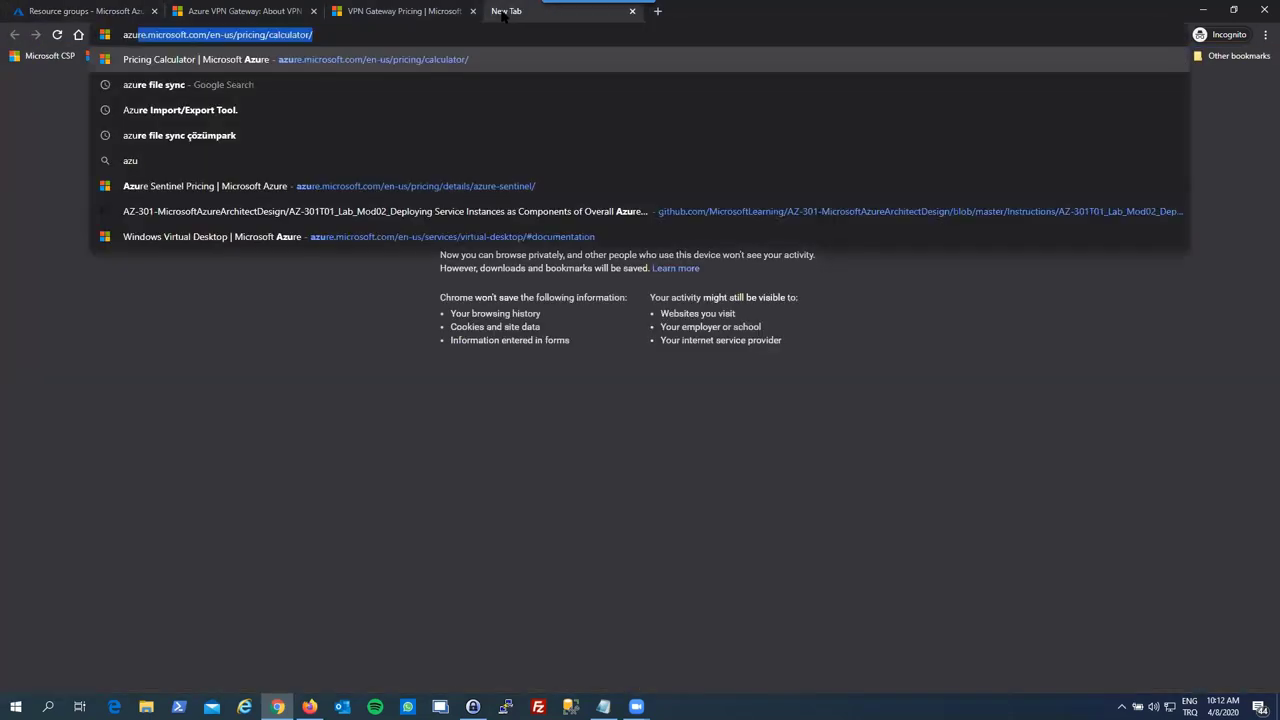
text(re free )
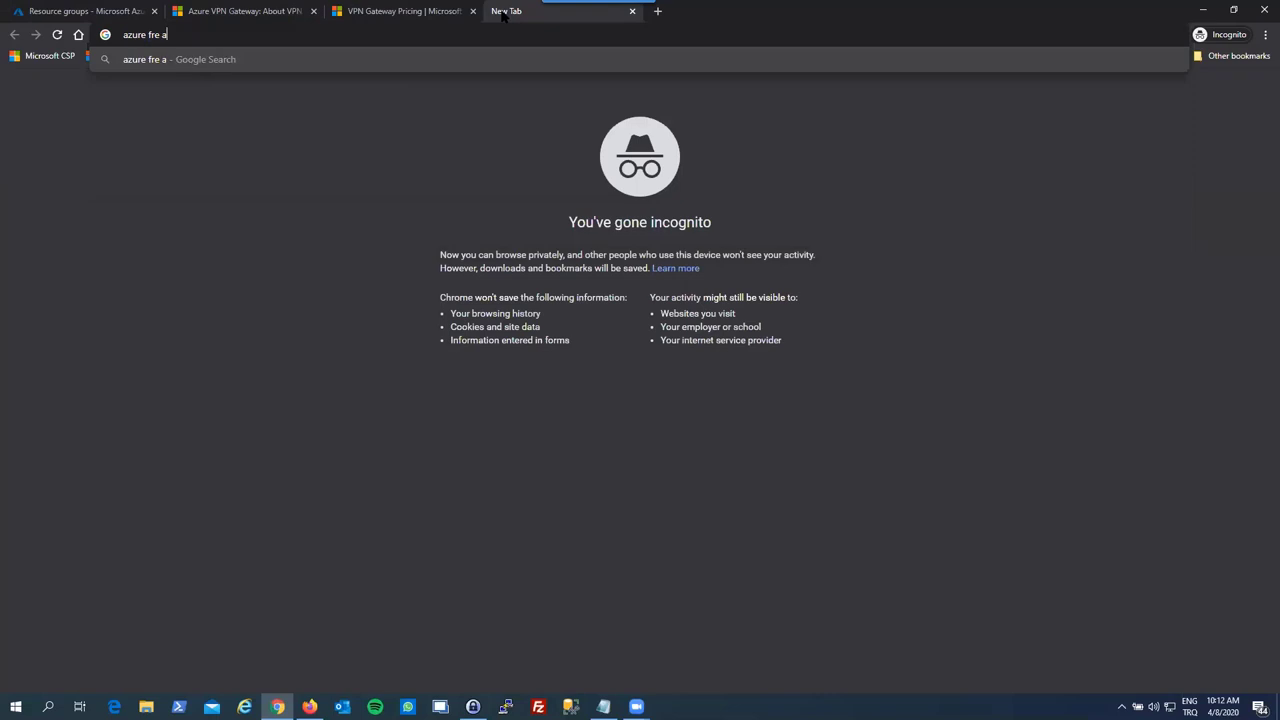
text(account)
key(Return)
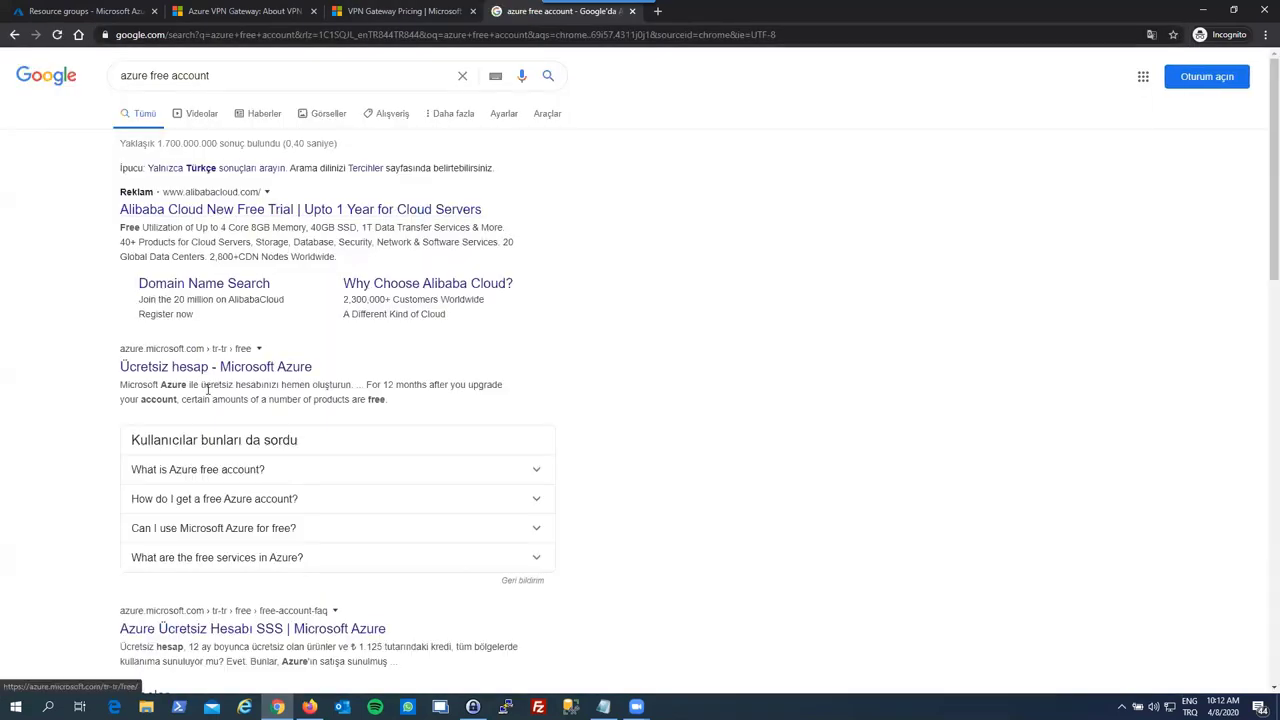
click(206, 370)
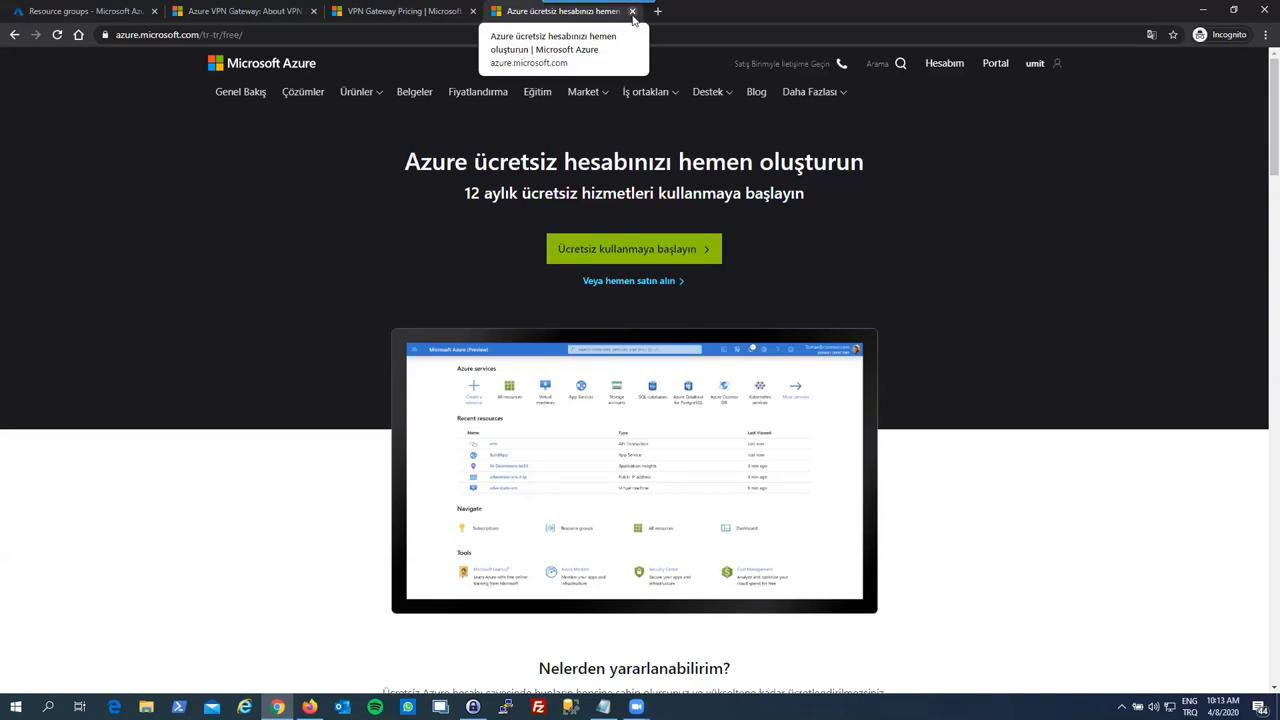
- Close the free account page, reload the Azure portal resource groups, and open a blank tab
click(632, 12)
click(82, 11)
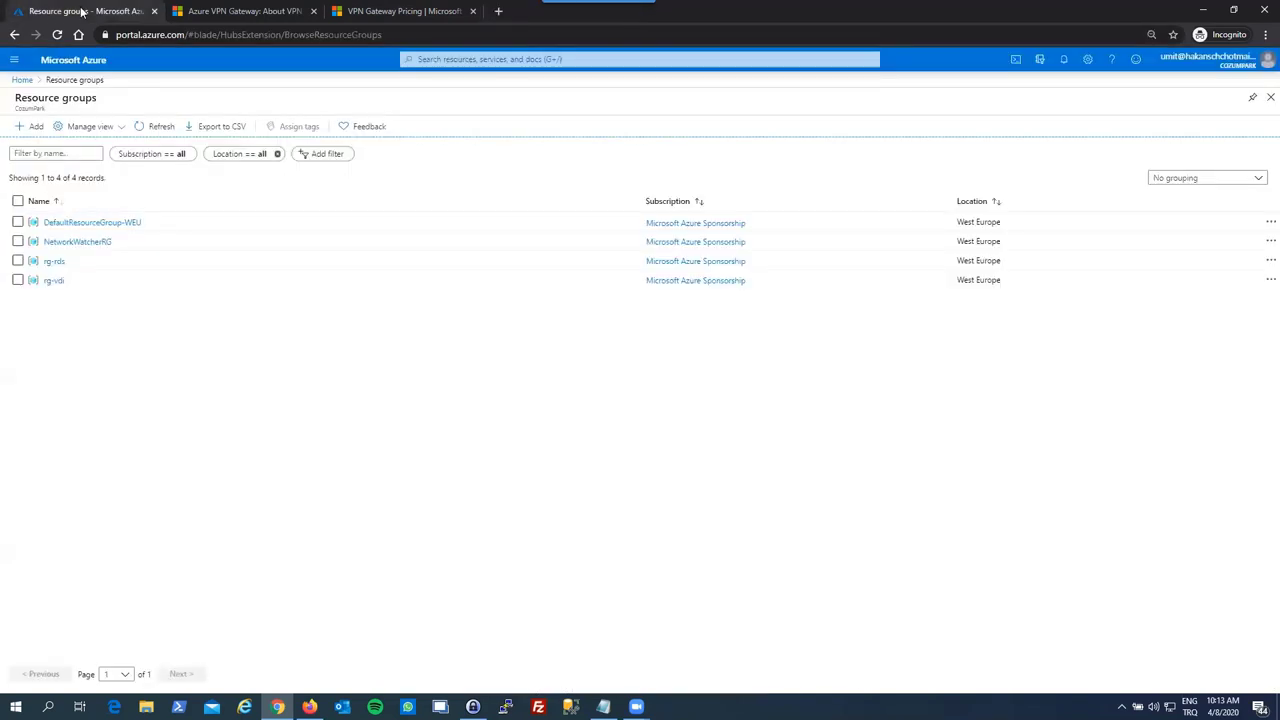
key(F5)
key(ctrl+t)
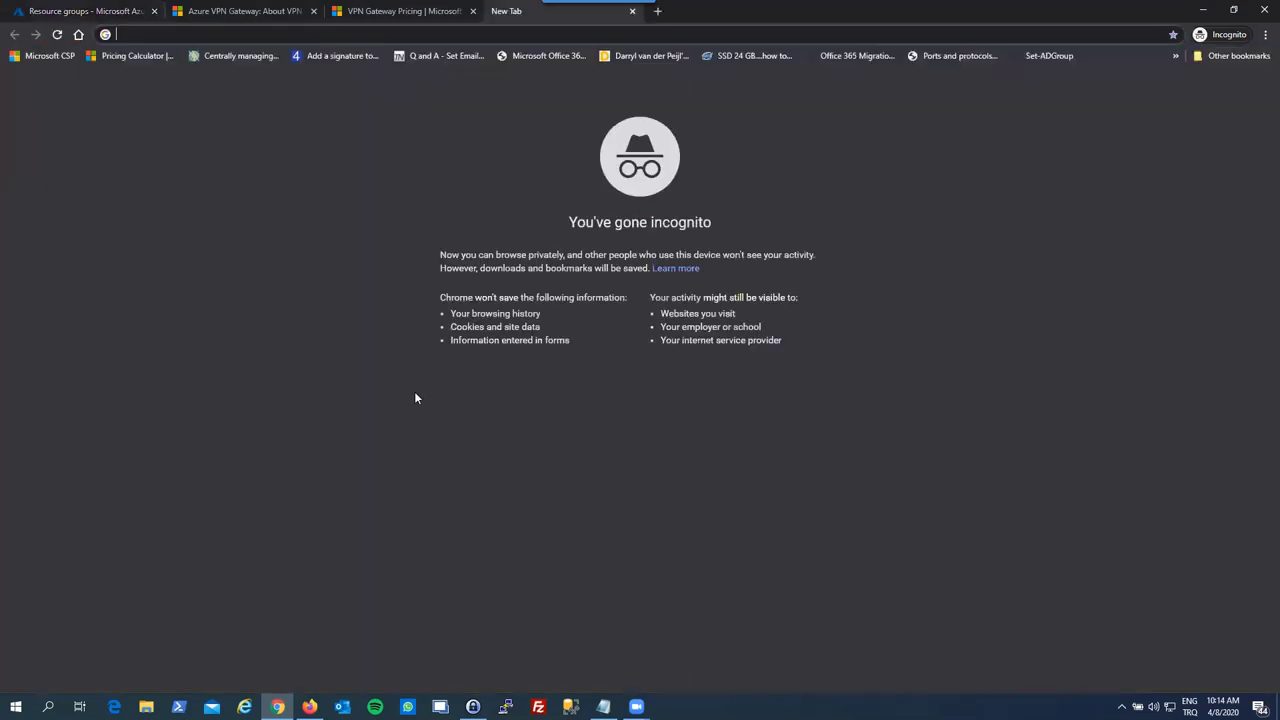
- Search Google for 'azurespeed' and open the 'Azure Latency Test - Azure Speed Test' result
text(azures)
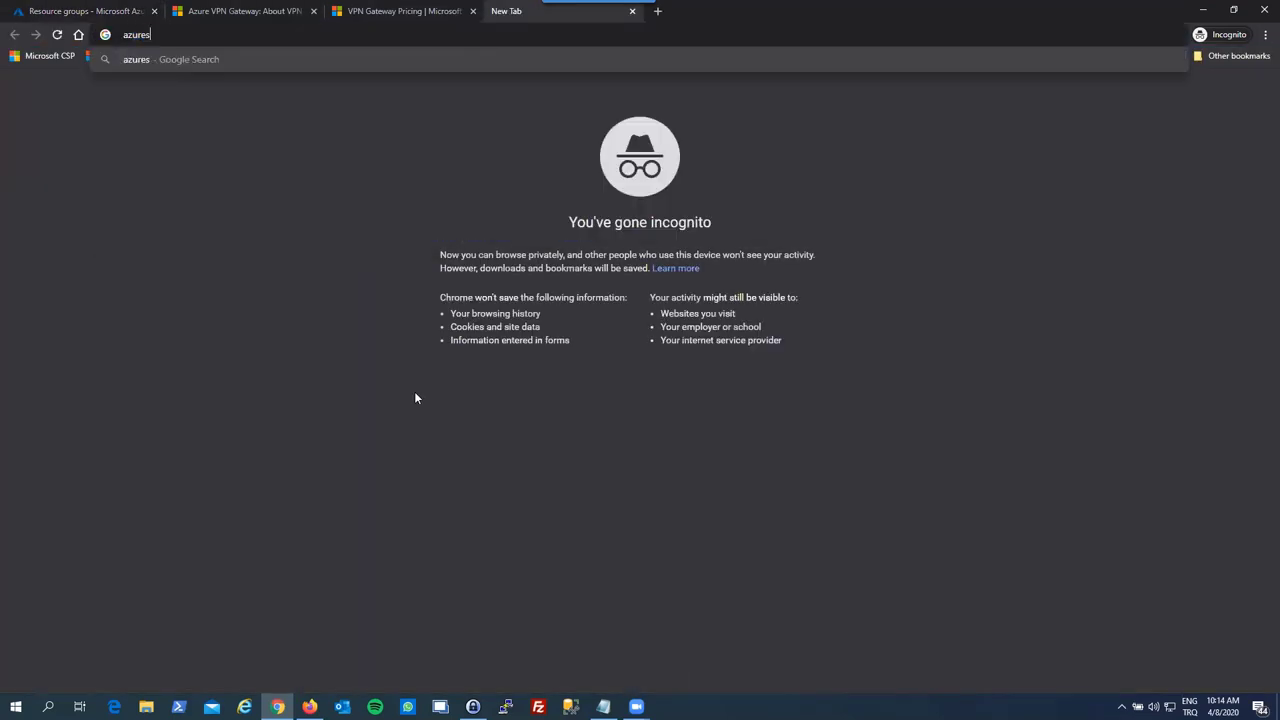
text(peed)
key(Return)
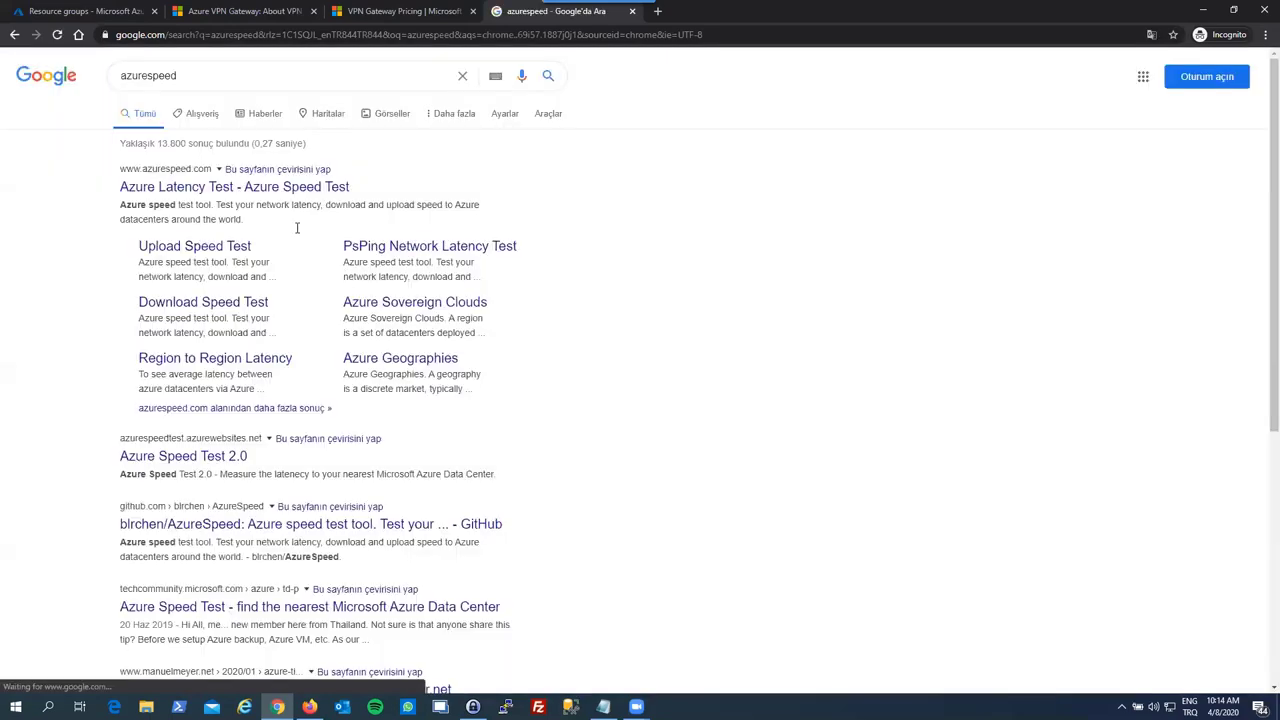
click(262, 187)
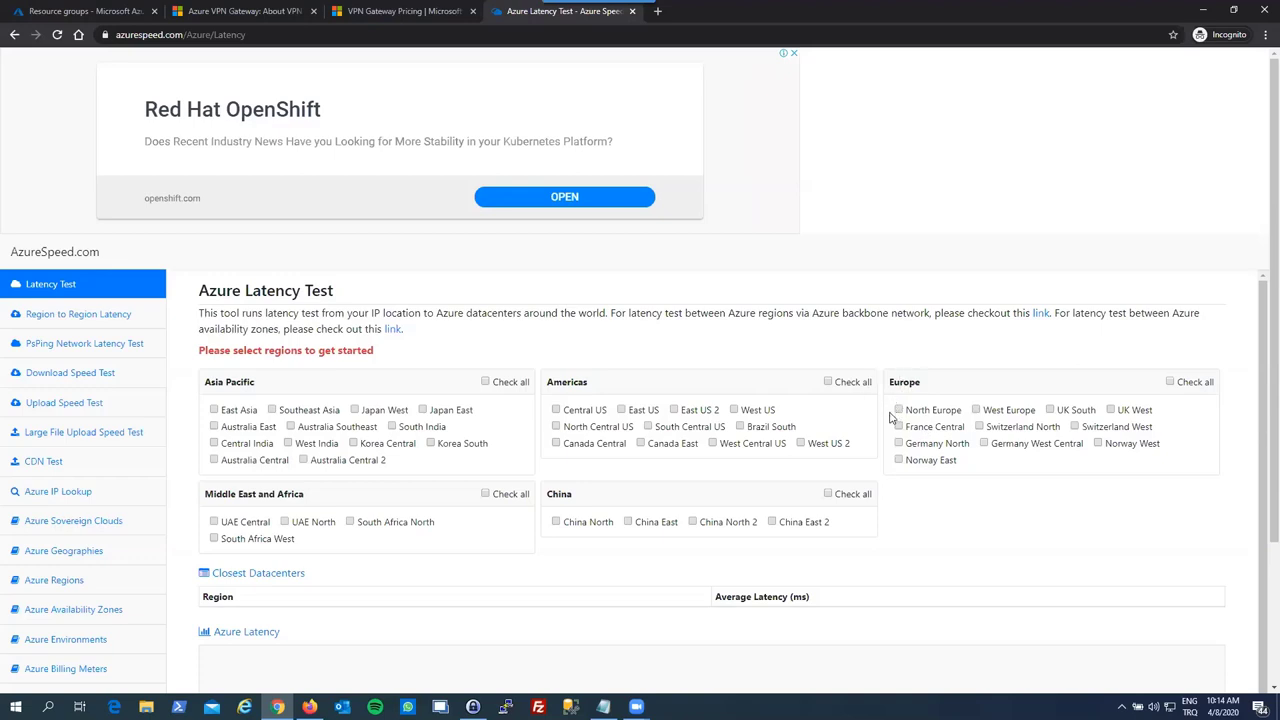
- Test latency to West Europe, North Europe and East US 2, then close the AzureSpeed tab
click(977, 416)
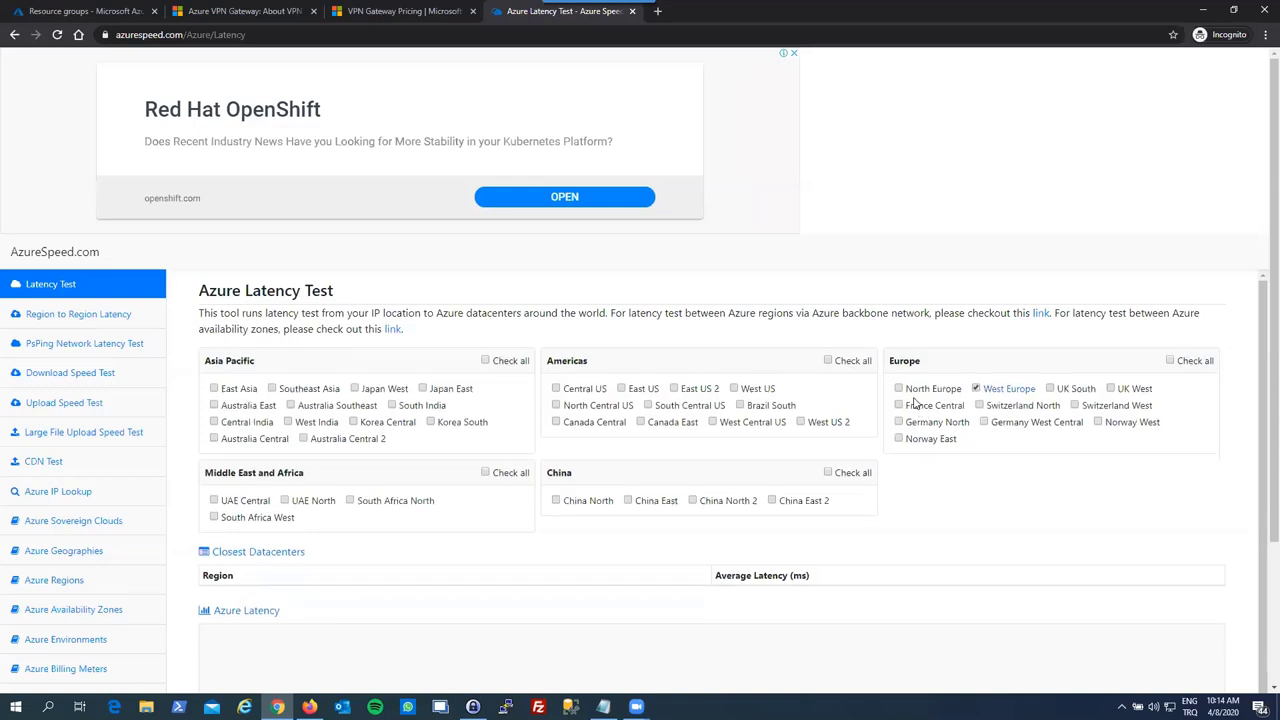
click(903, 393)
scroll(773, 467, down, 1)
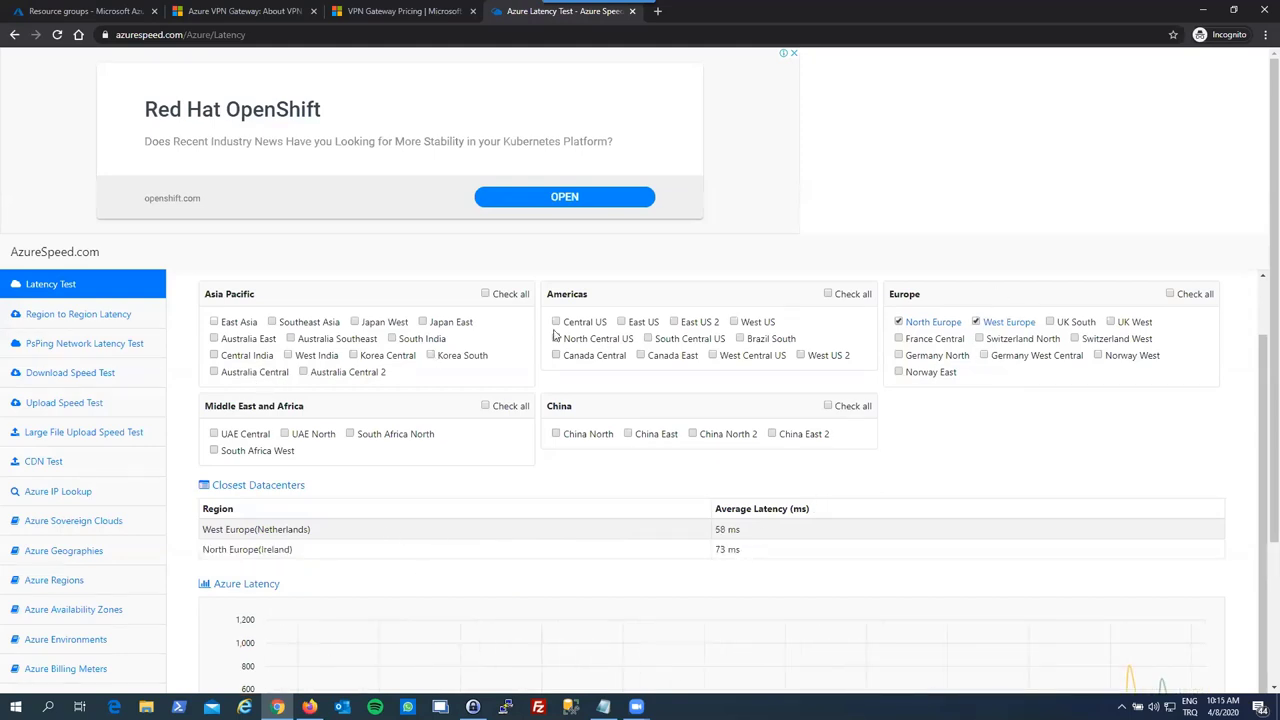
click(674, 322)
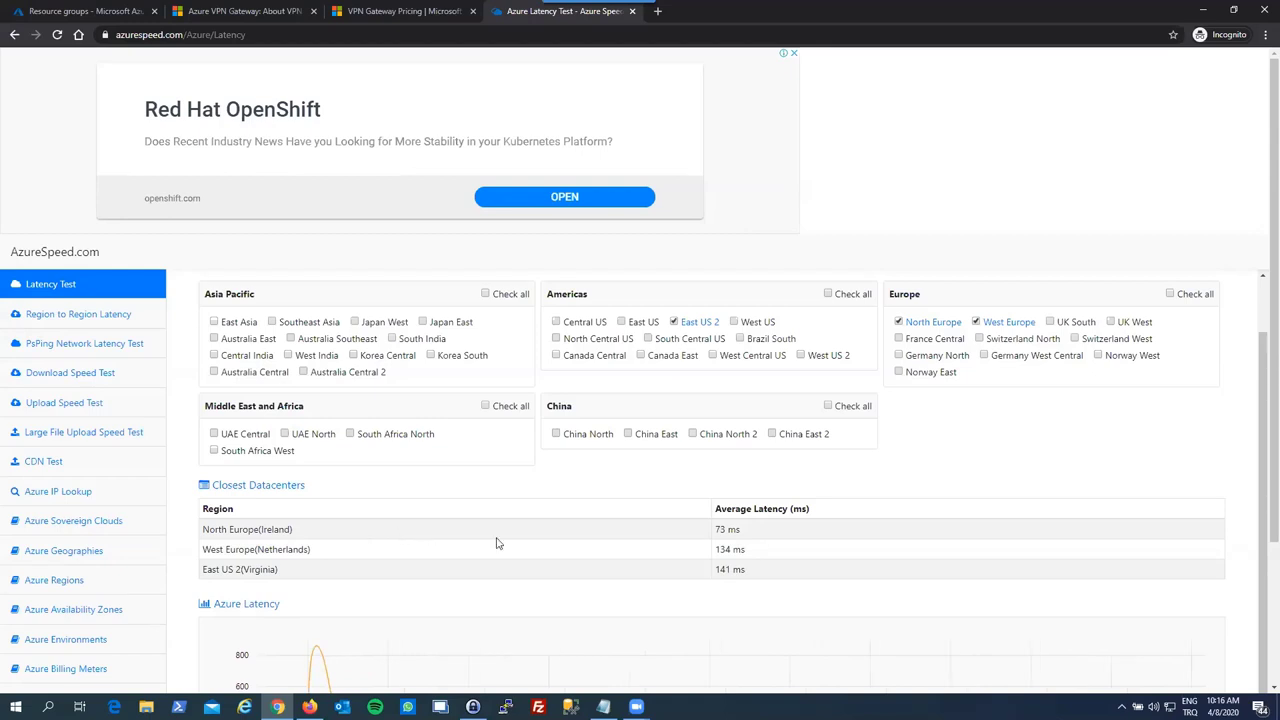
click(632, 11)
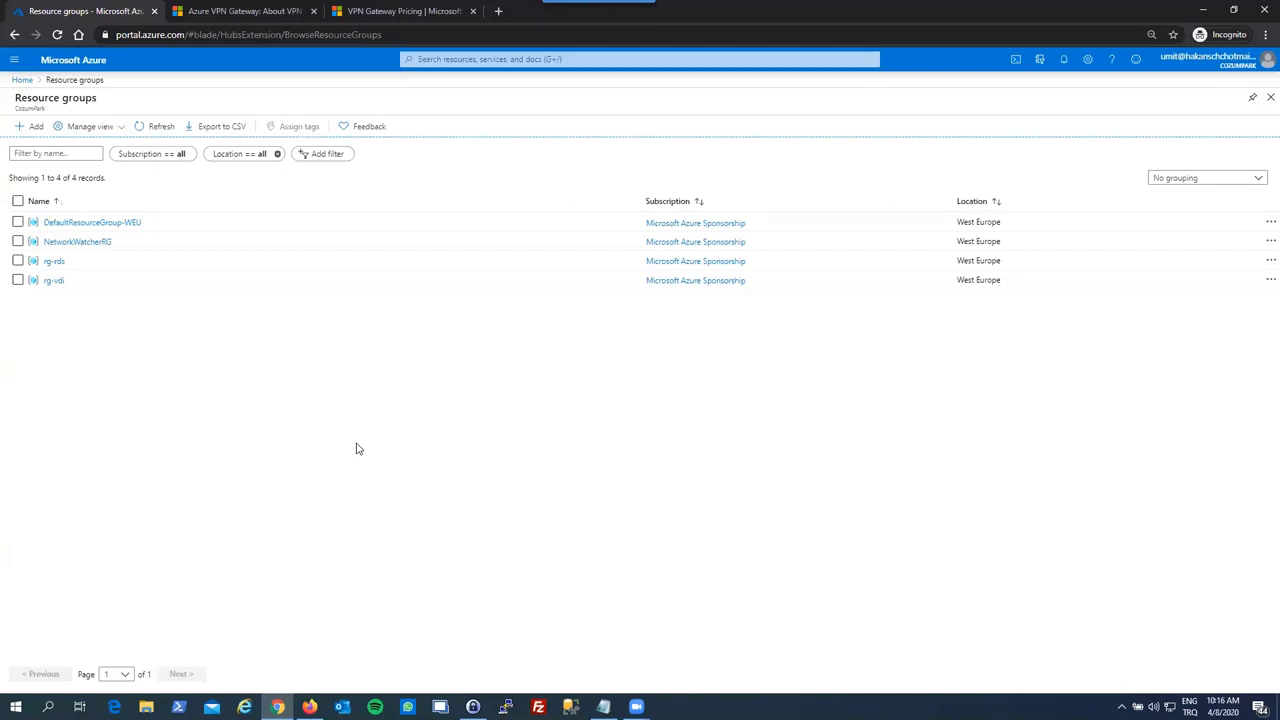
- Start a new resource group from the Resource groups list and name it rg-cozumpark
click(14, 60)
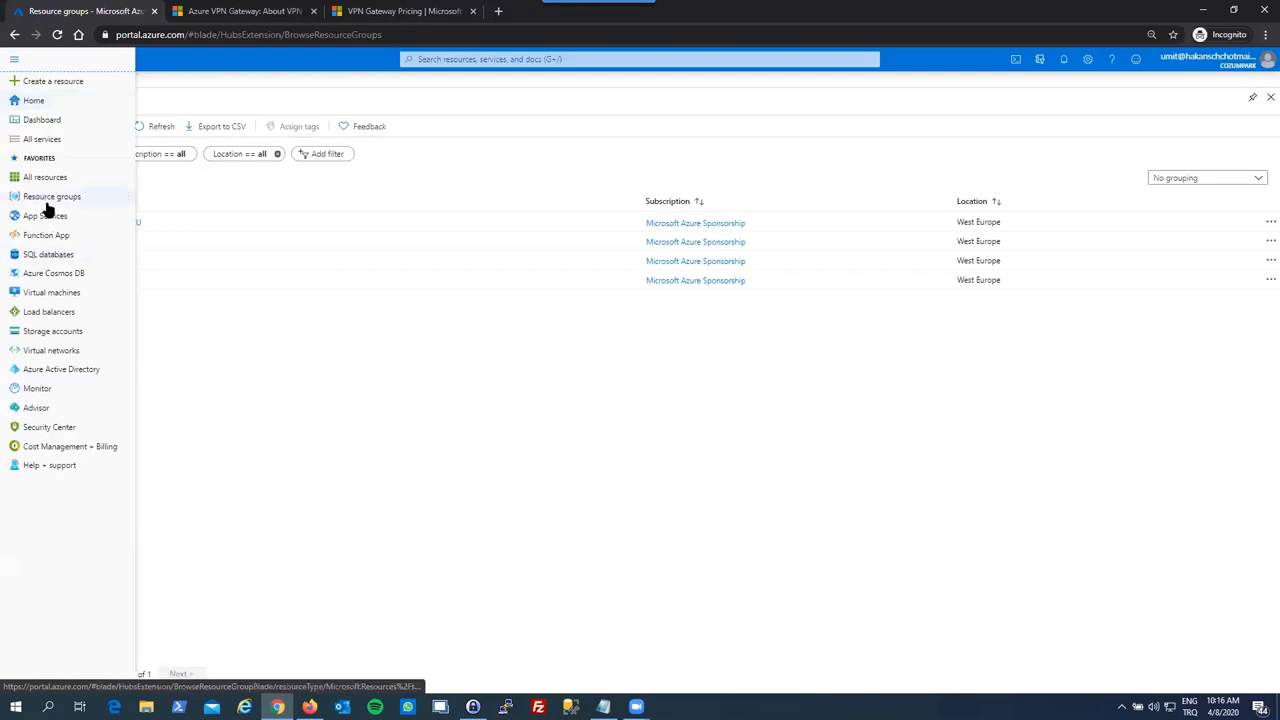
click(45, 198)
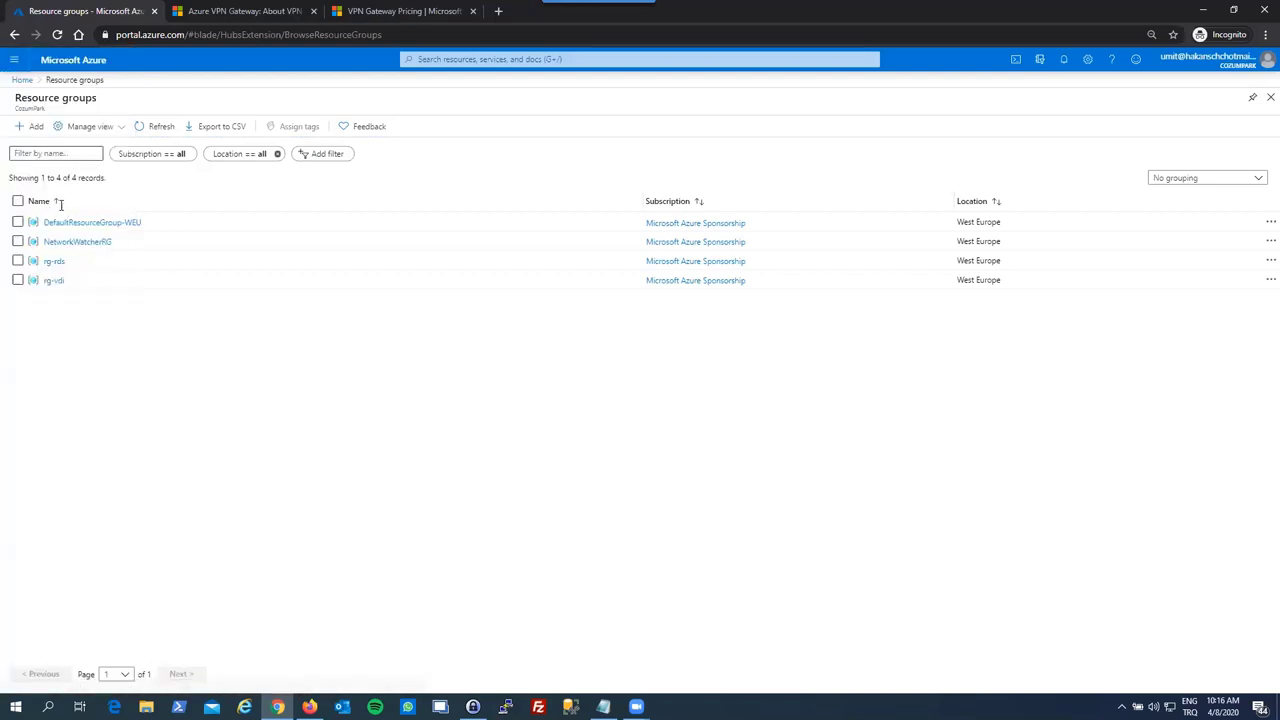
click(35, 130)
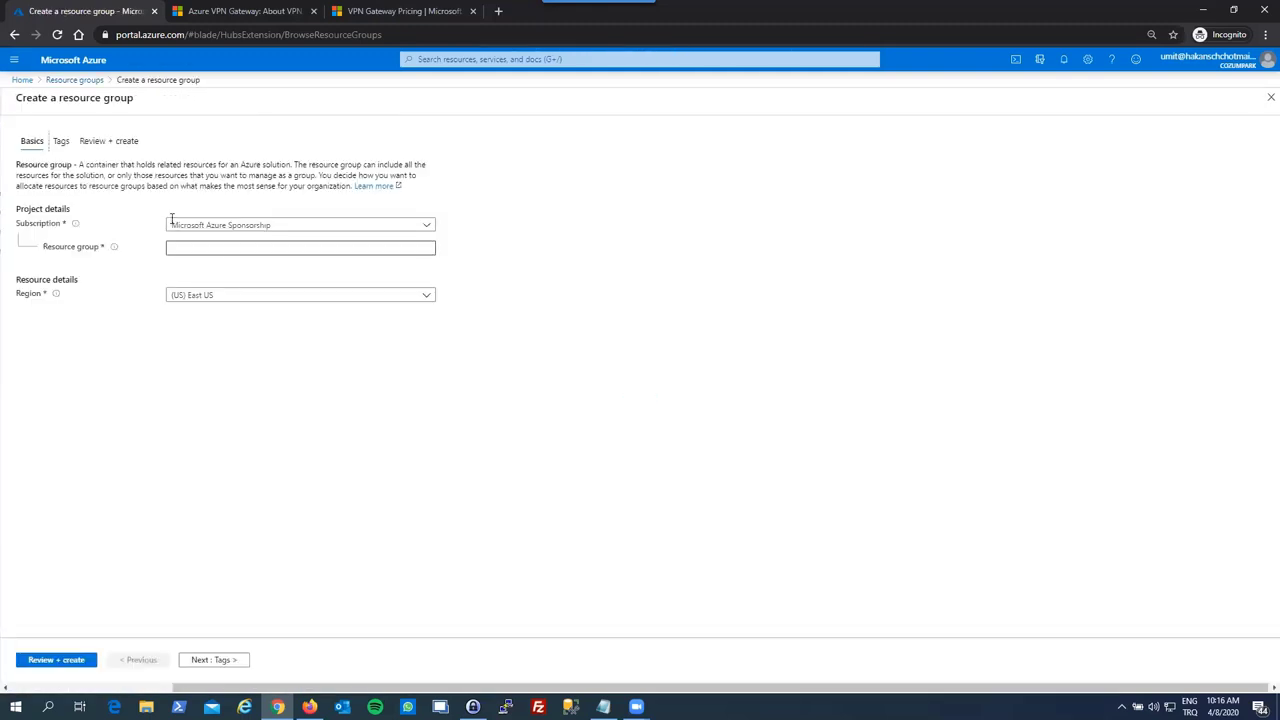
click(227, 248)
text(rg)
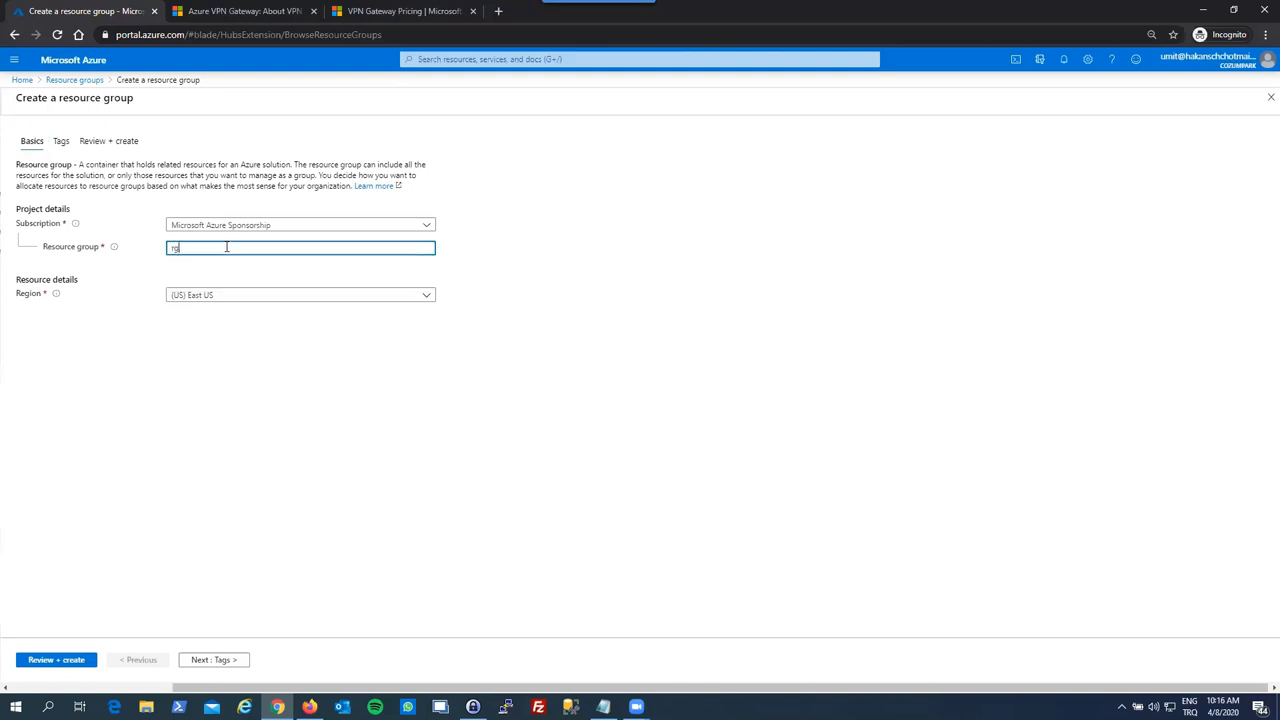
text(-cozumpark)
- Set the resource group's region to (Europe) West Europe and continue to Tags
click(229, 299)
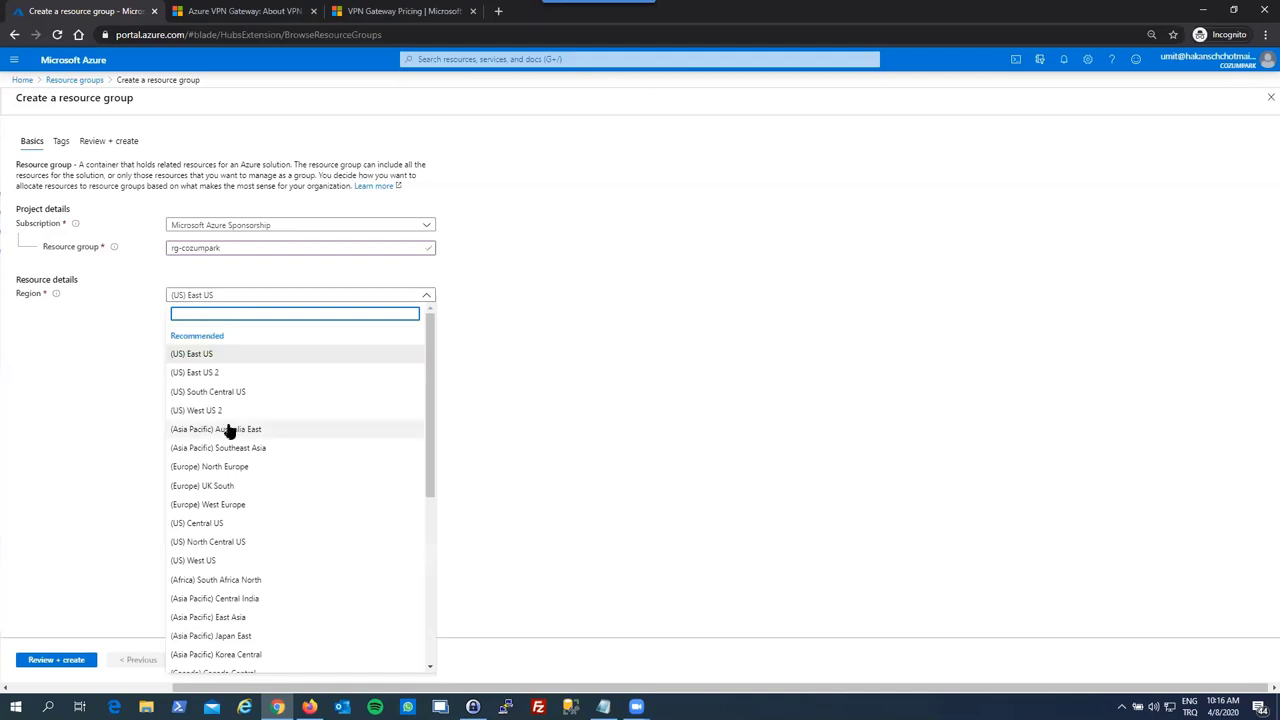
scroll(228, 430, down, 1)
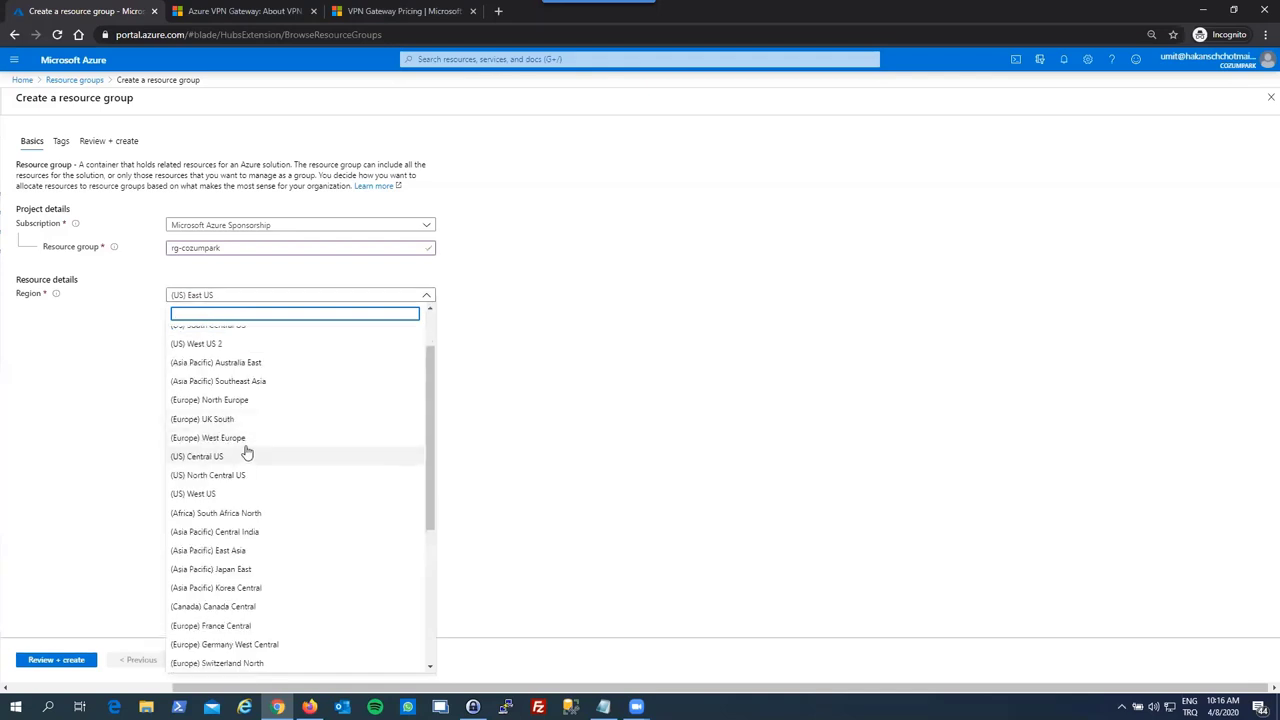
scroll(245, 445, up, 1)
scroll(257, 451, down, 6)
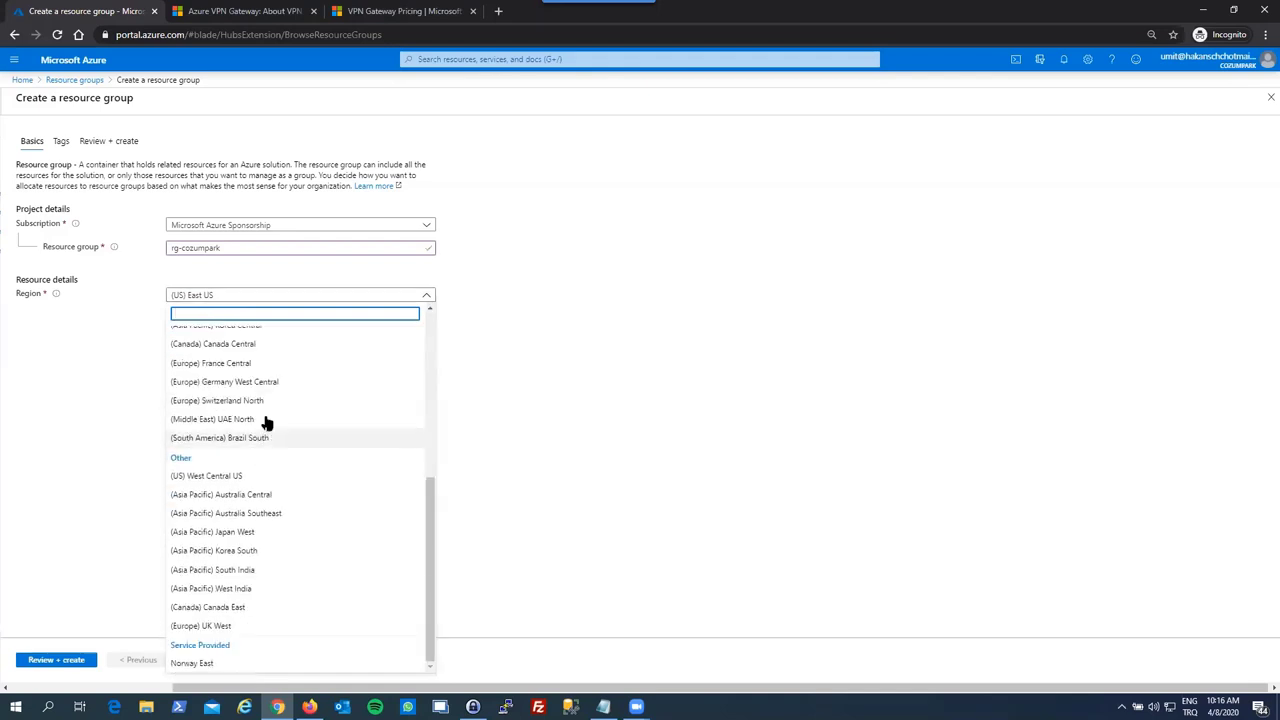
scroll(266, 425, up, 3)
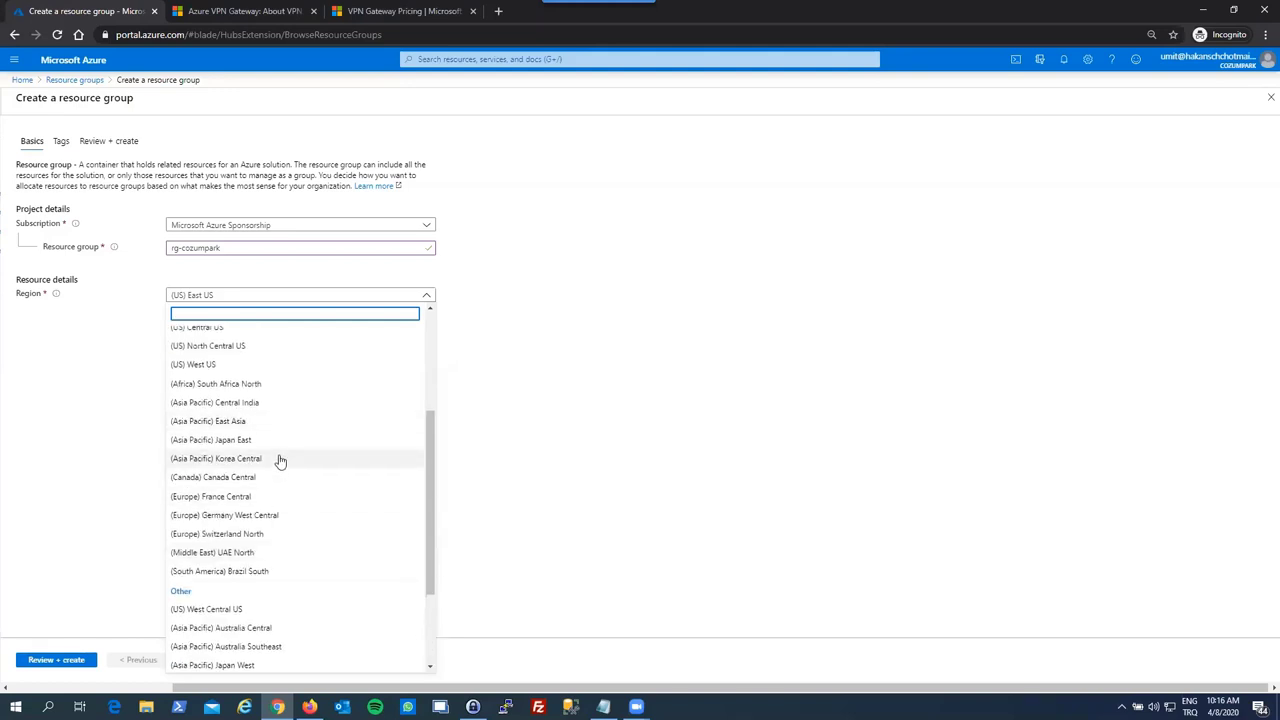
scroll(277, 457, up, 1)
click(254, 384)
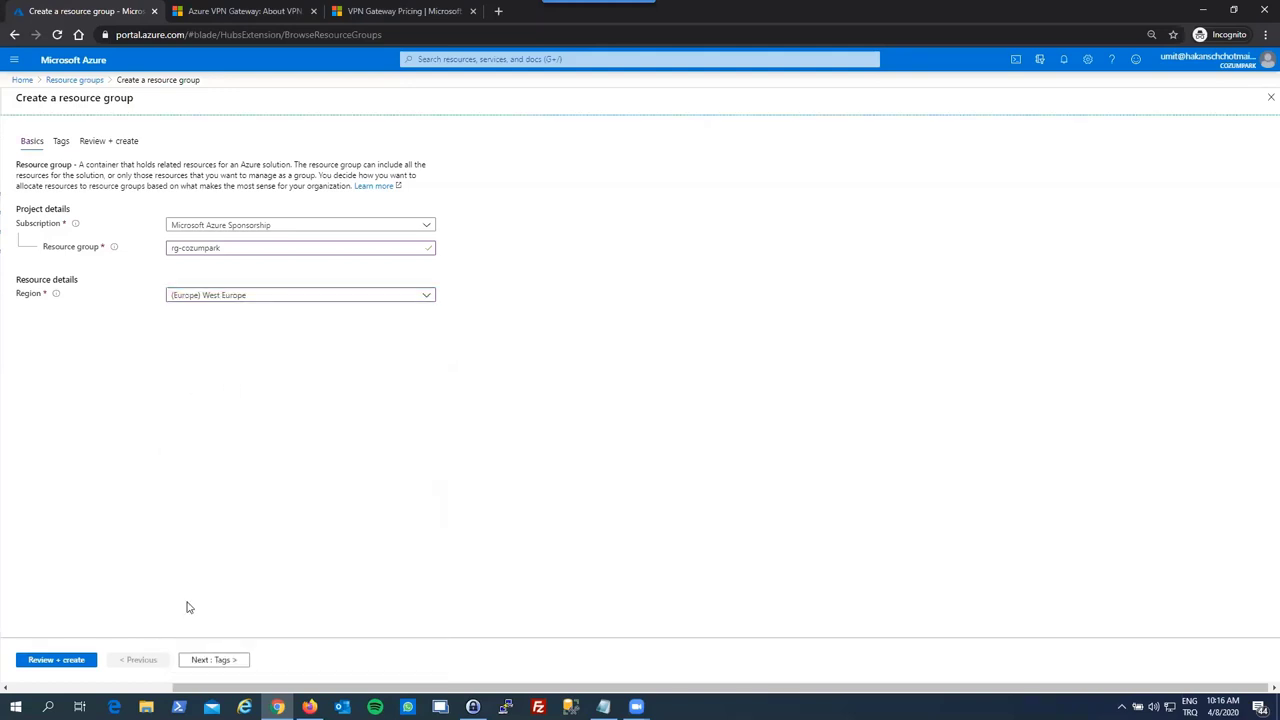
click(229, 662)
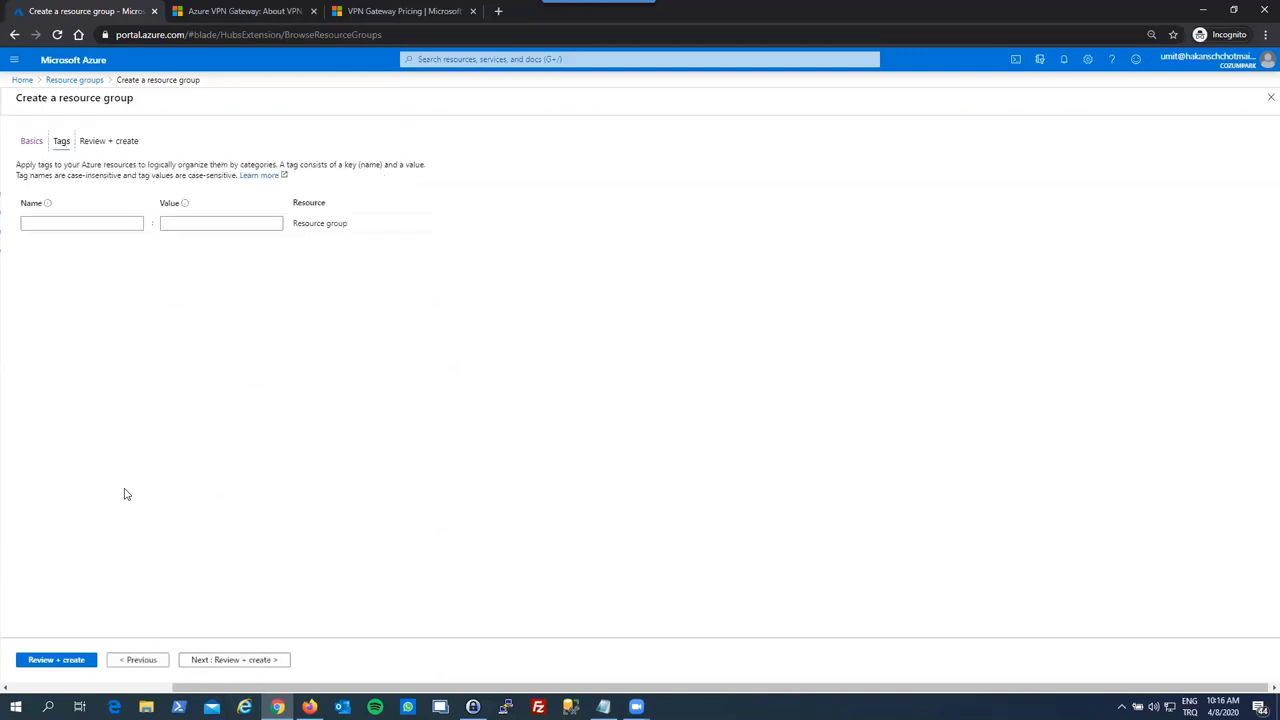
- Validate and create rg-cozumpark with Review + create, then refresh the Resource groups list
click(54, 219)
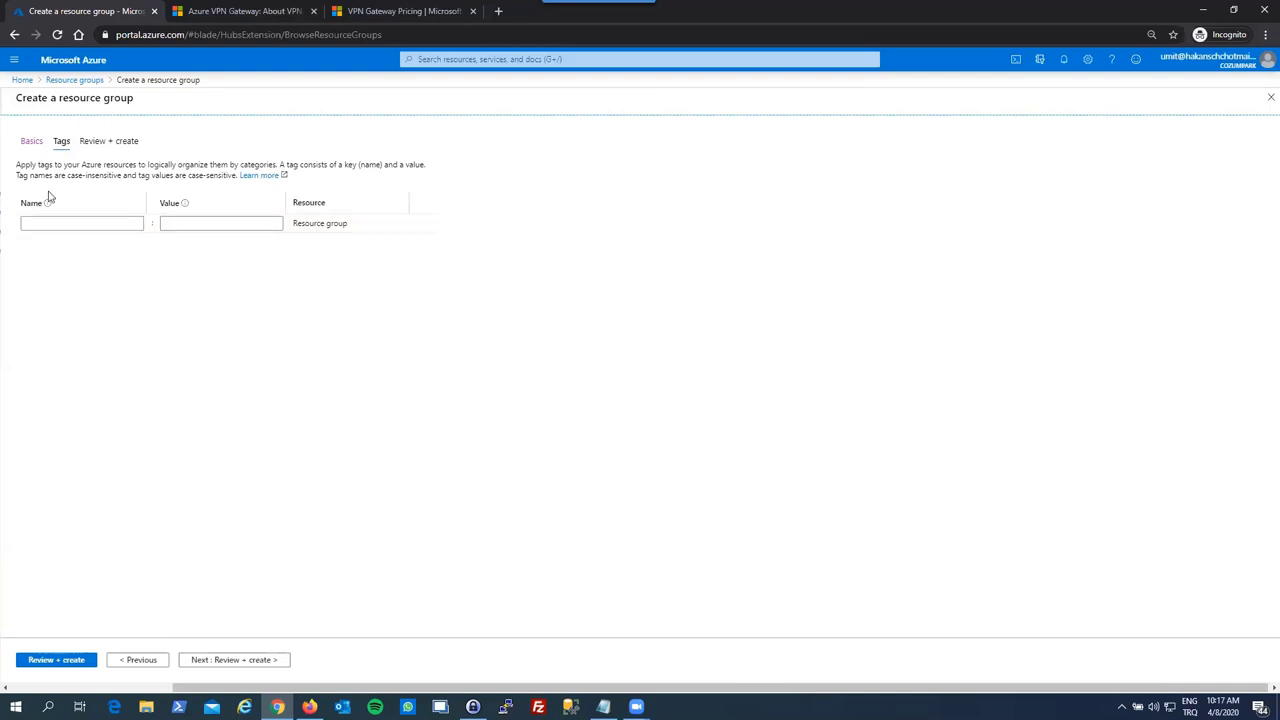
click(58, 660)
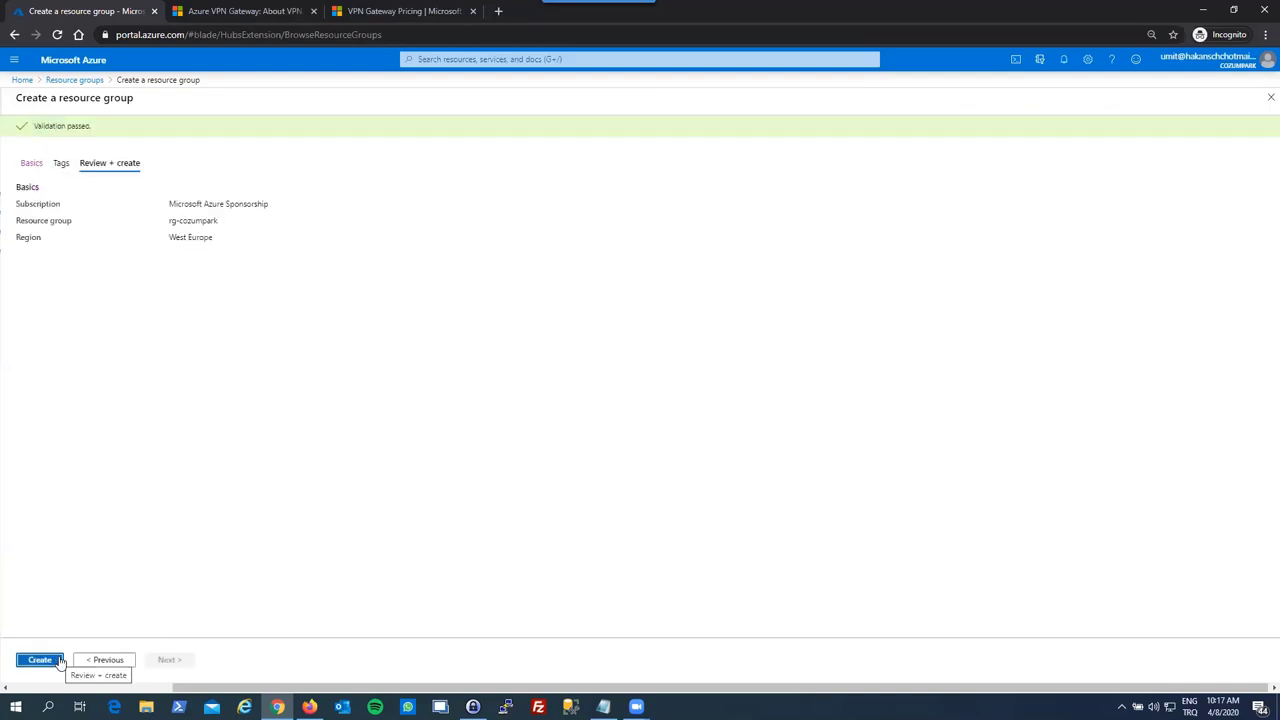
click(46, 667)
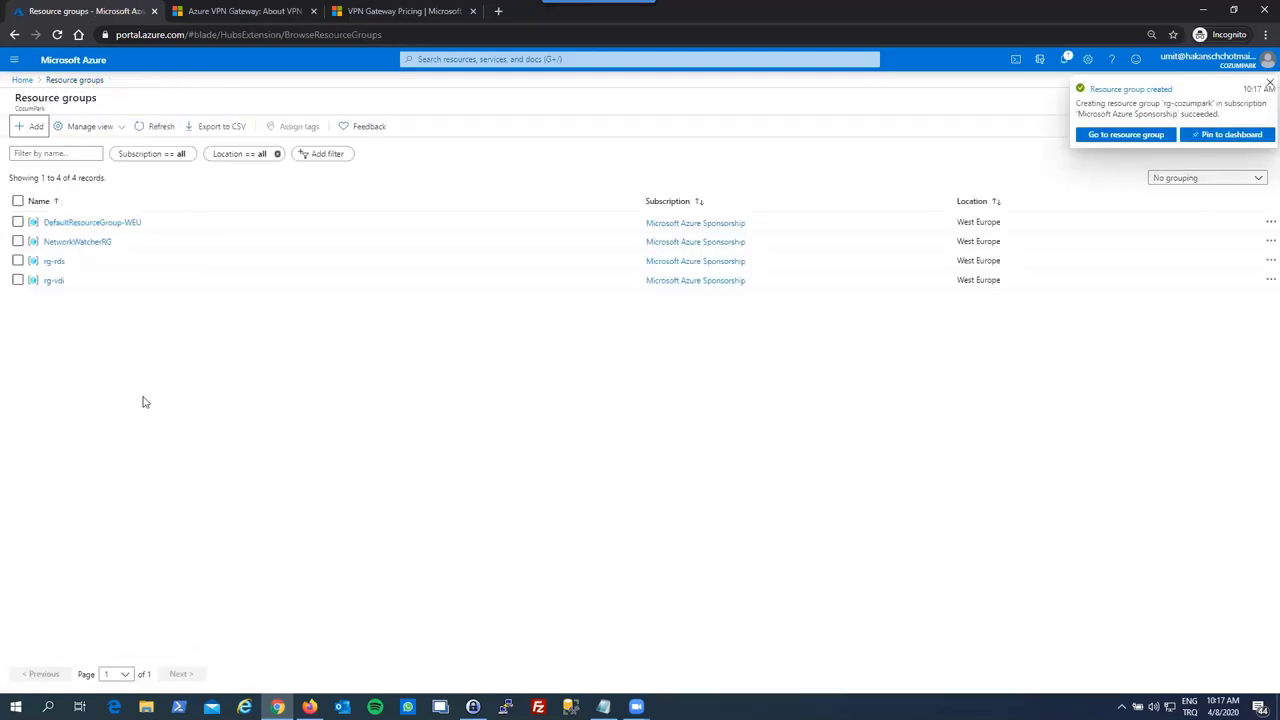
click(161, 127)
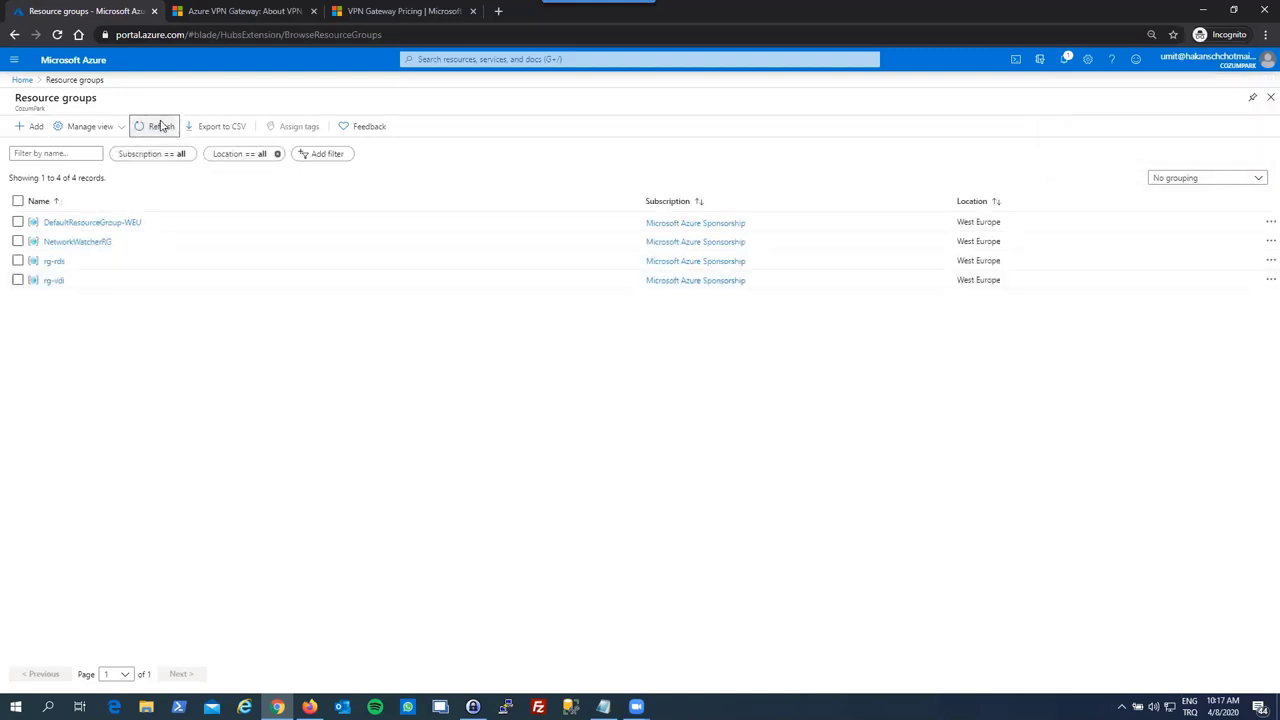
- Refresh the Resource groups list repeatedly until rg-cozumpark appears, then open its empty overview
click(161, 126)
click(161, 126)
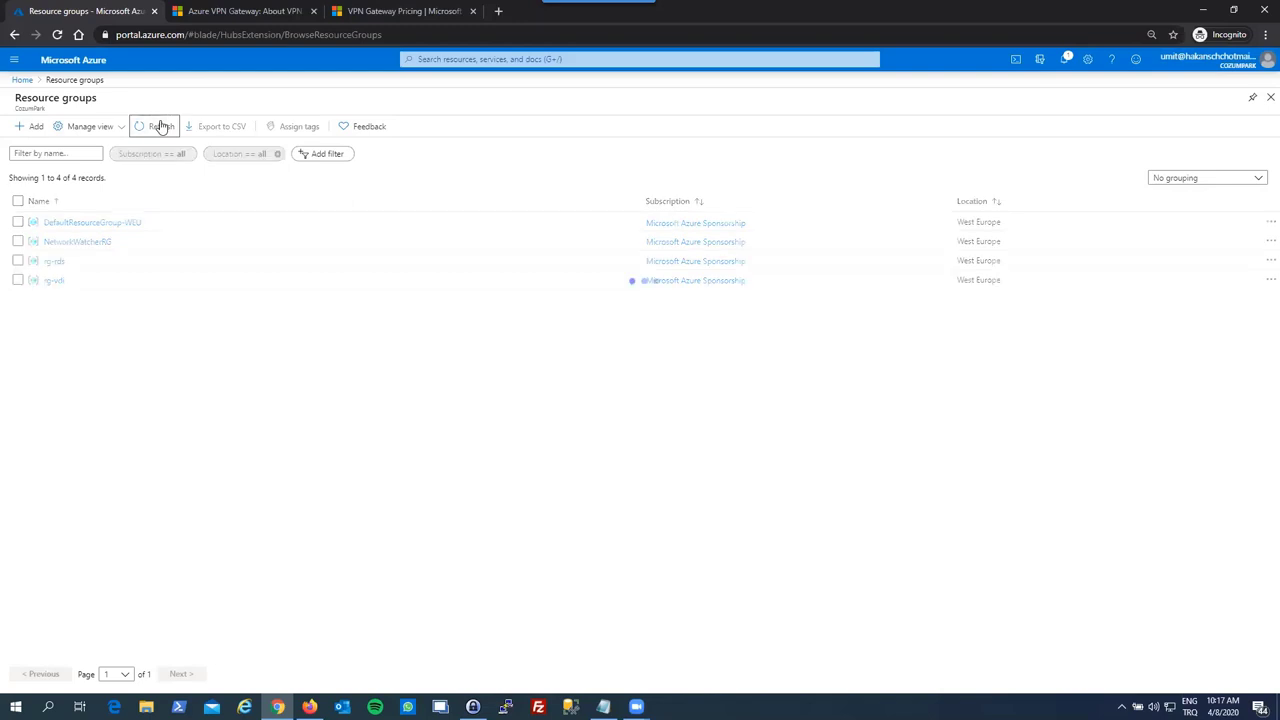
click(161, 126)
click(161, 126)
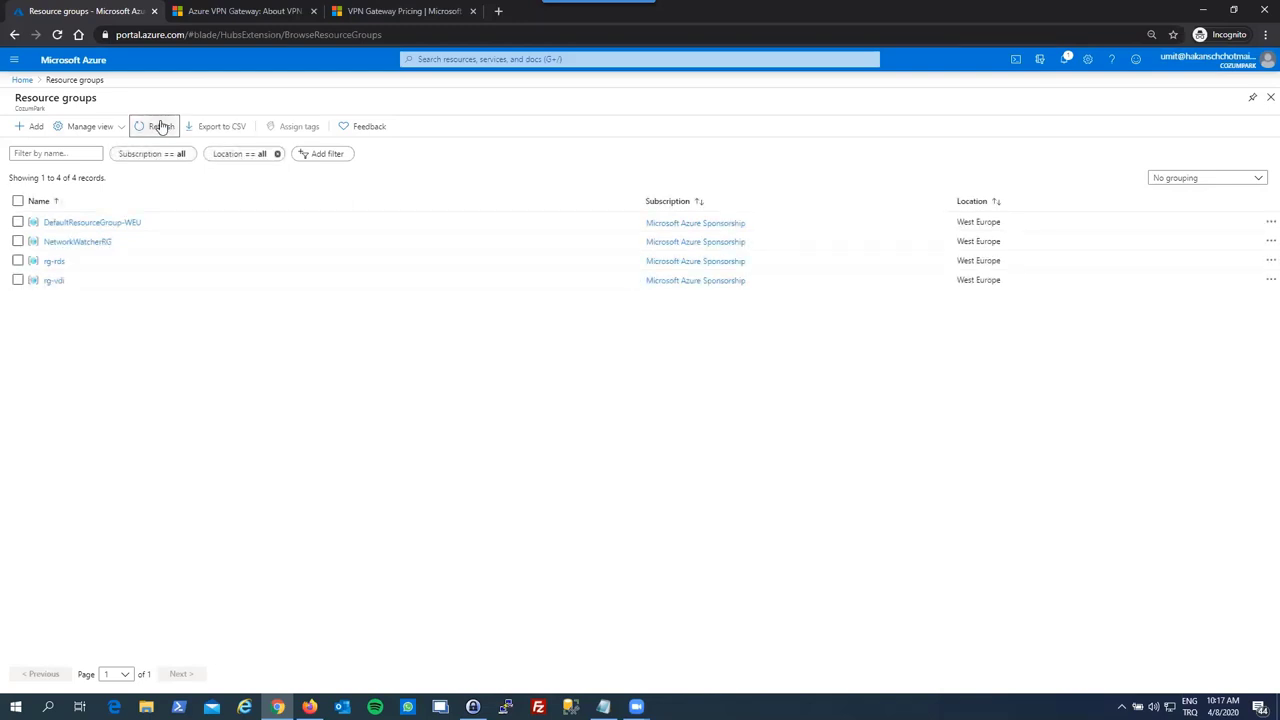
click(161, 126)
click(161, 126)
click(161, 126)
click(161, 126)
click(161, 126)
click(161, 126)
click(161, 126)
click(161, 126)
click(161, 126)
click(161, 126)
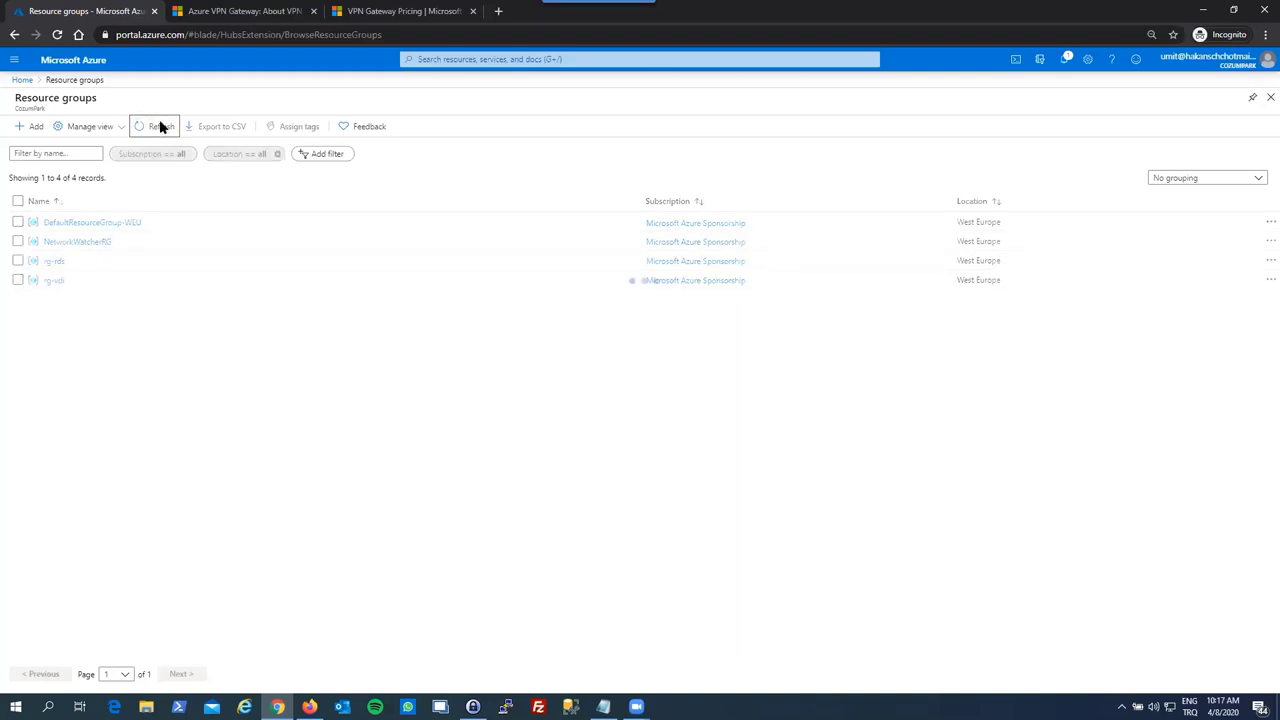
click(161, 126)
click(161, 126)
click(161, 126)
click(159, 126)
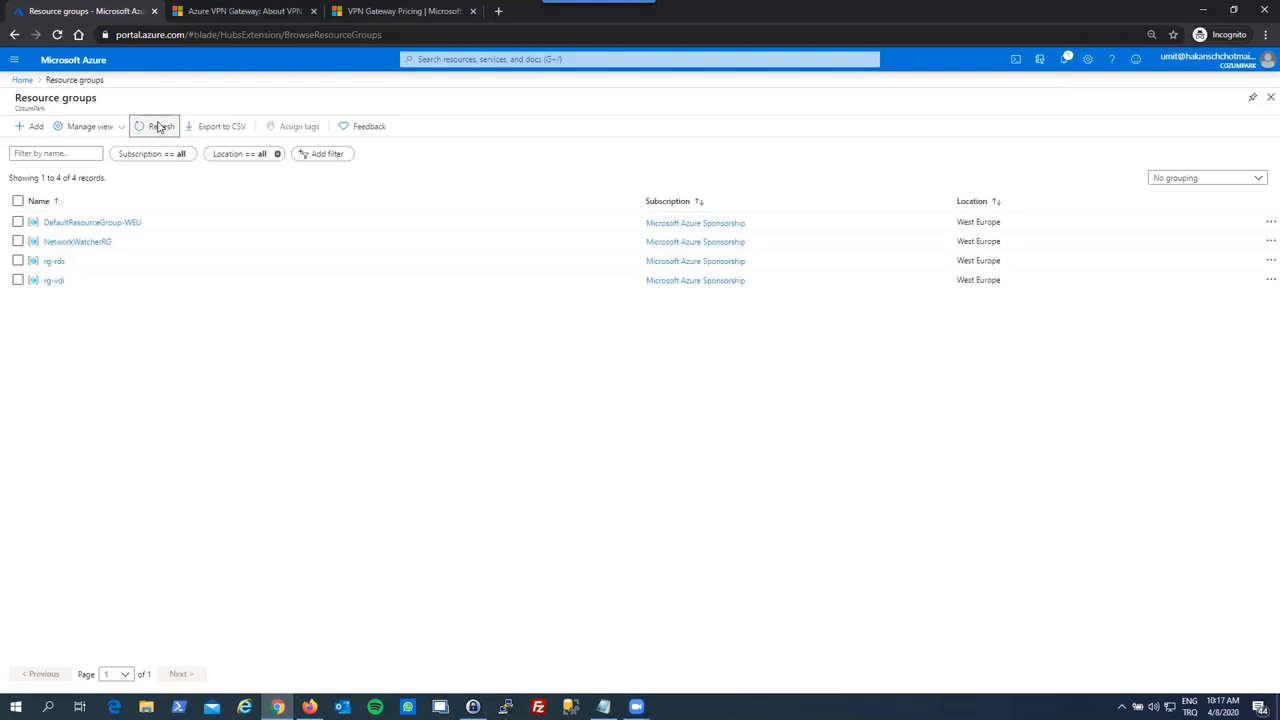
click(159, 126)
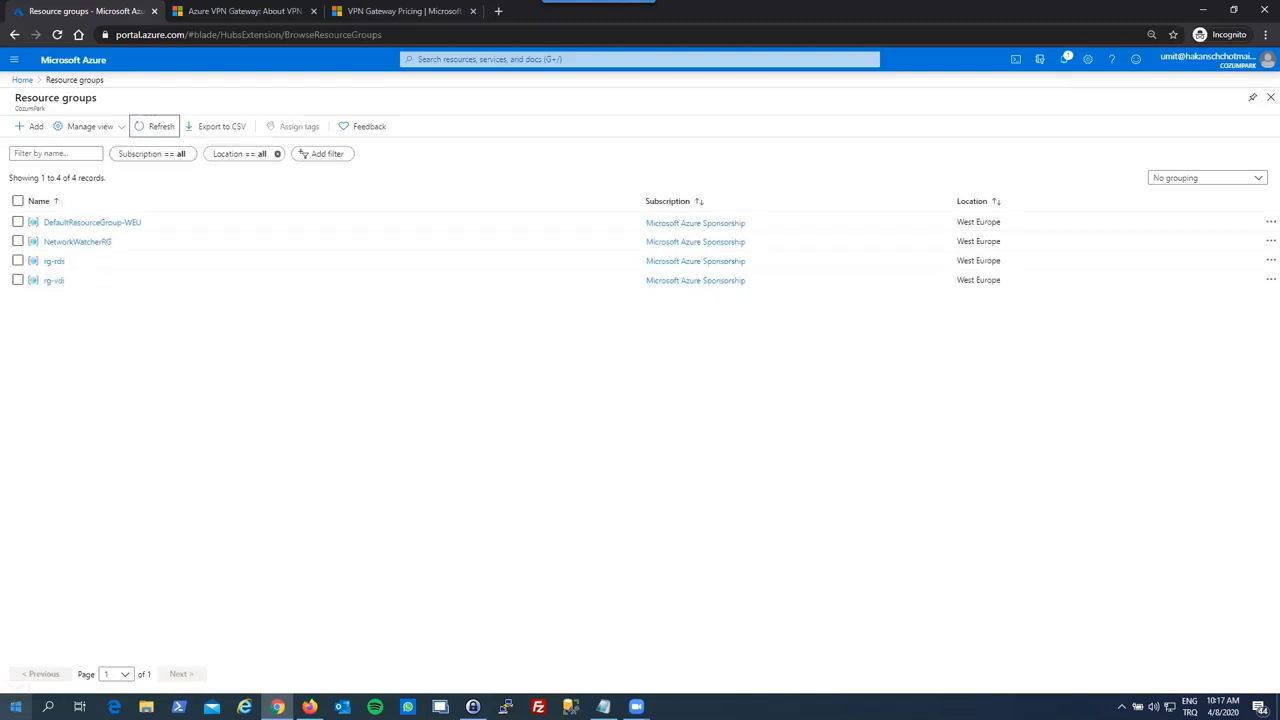
click(151, 126)
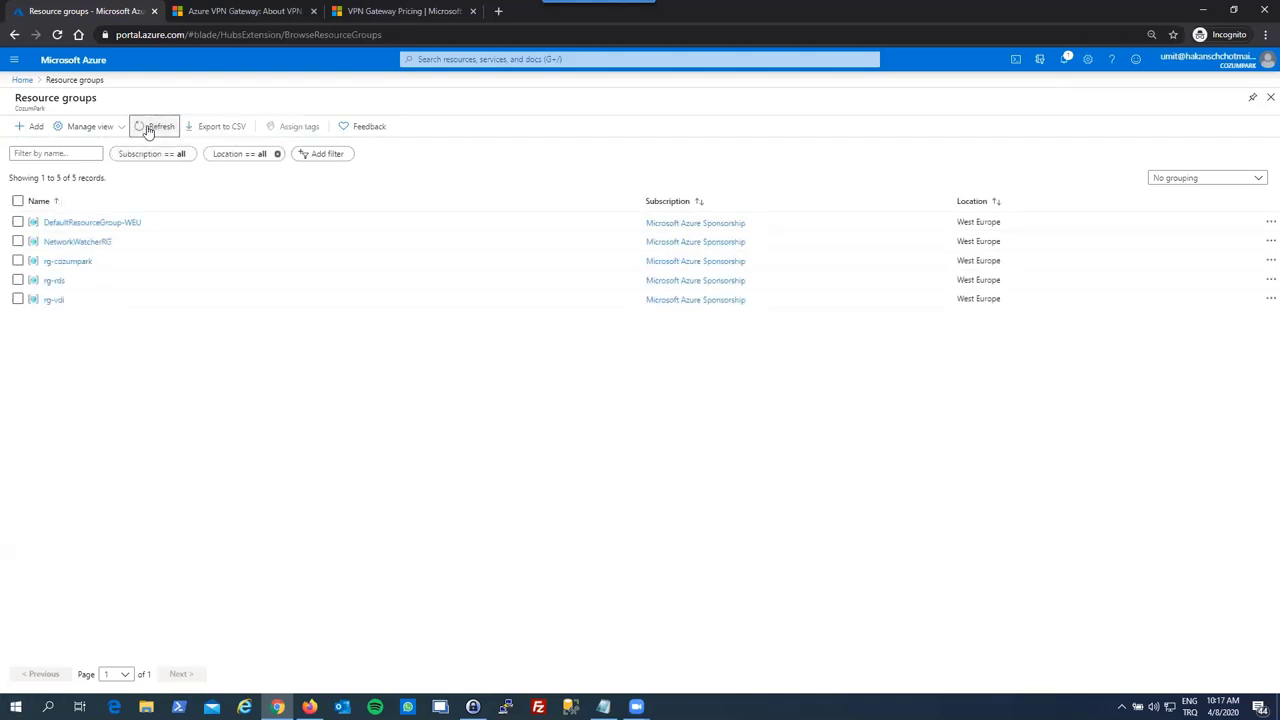
click(68, 262)
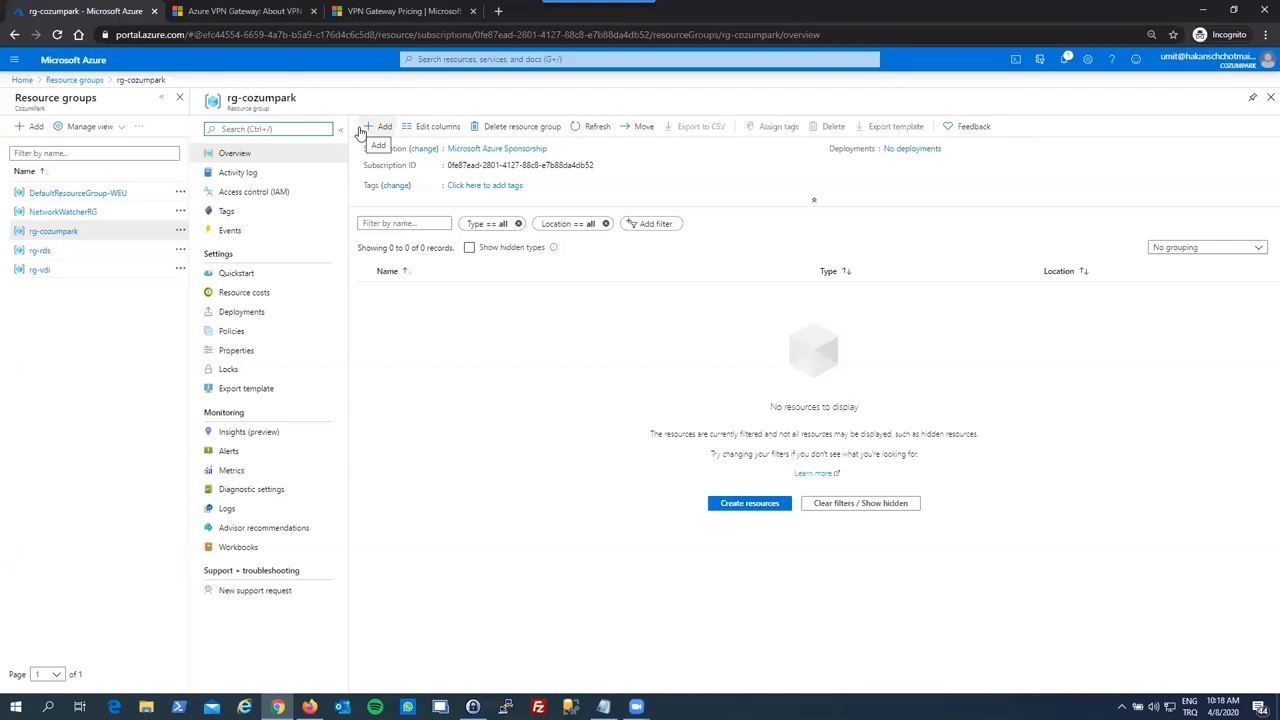
- From rg-cozumpark, add a Virtual Network from the Marketplace and open its Create form
click(376, 127)
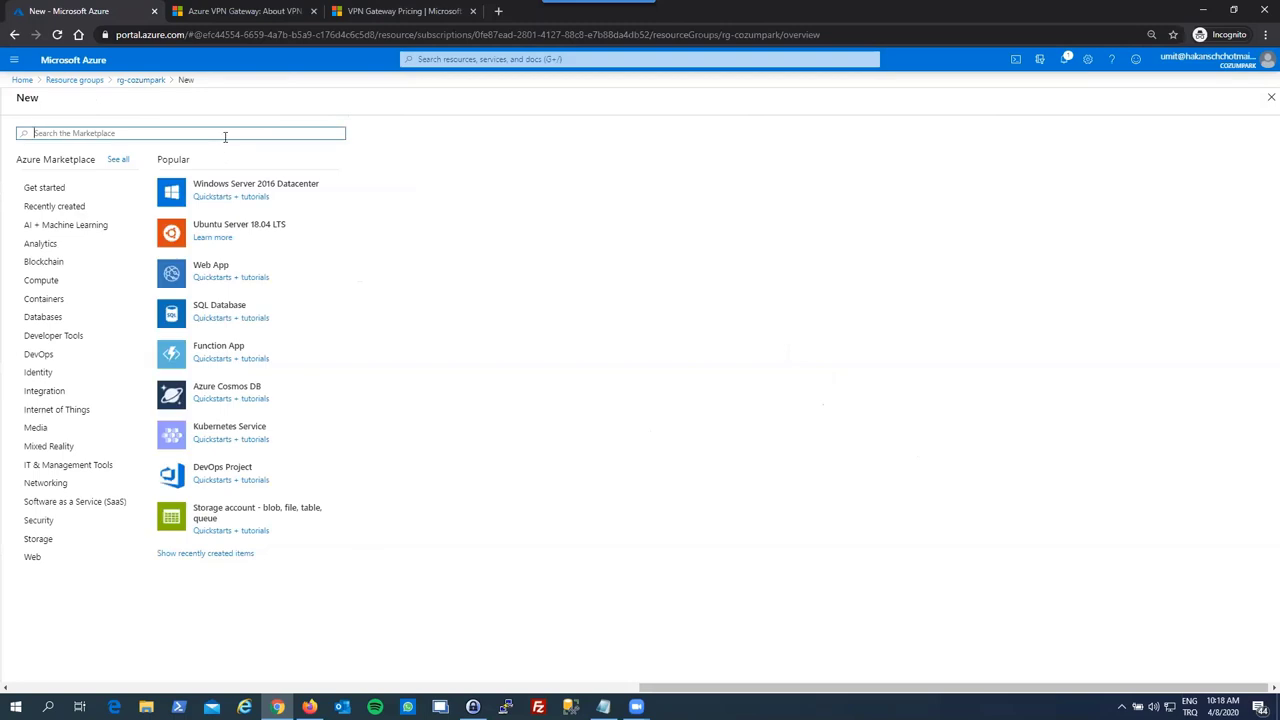
text(virtual)
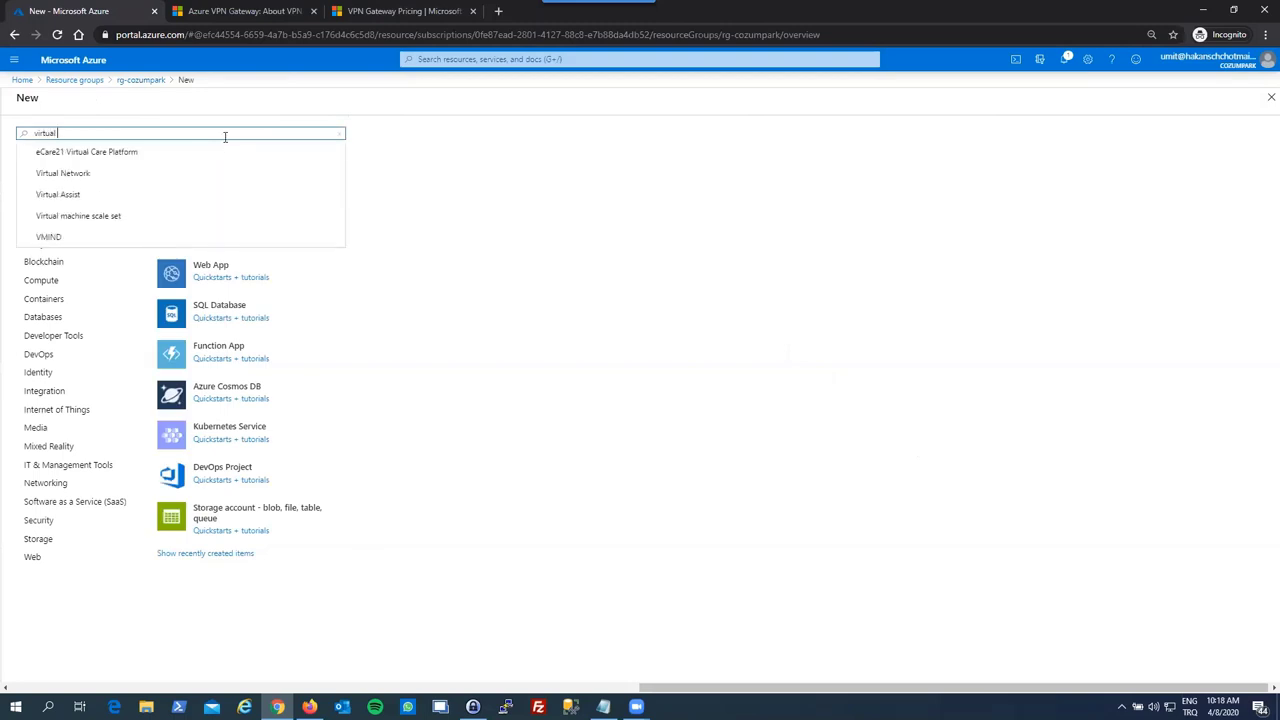
text( netwo)
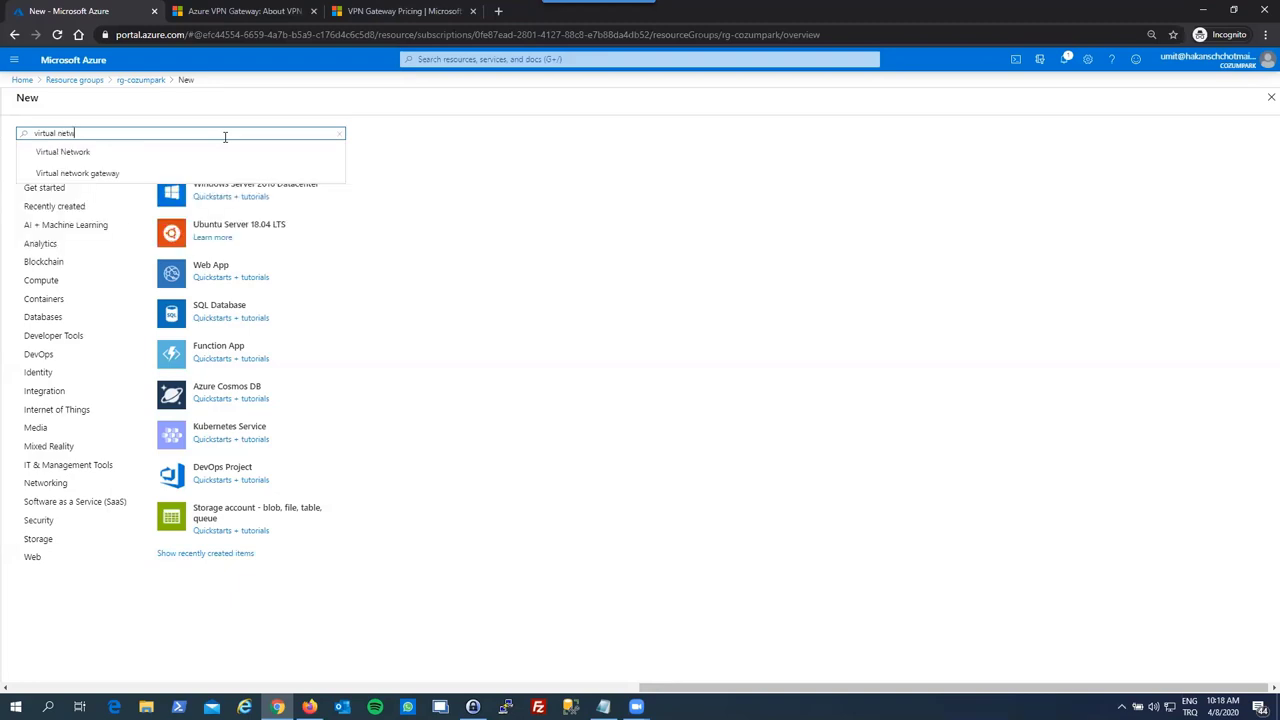
click(89, 153)
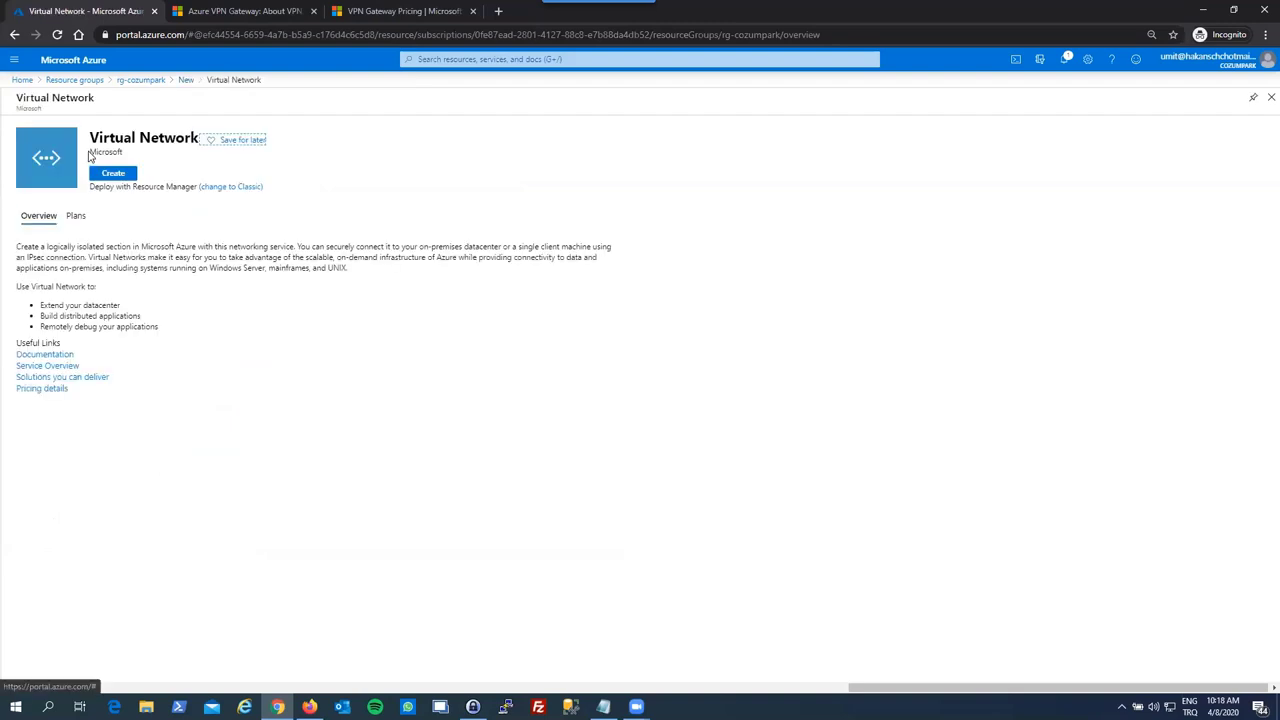
double_click(109, 139)
click(109, 139)
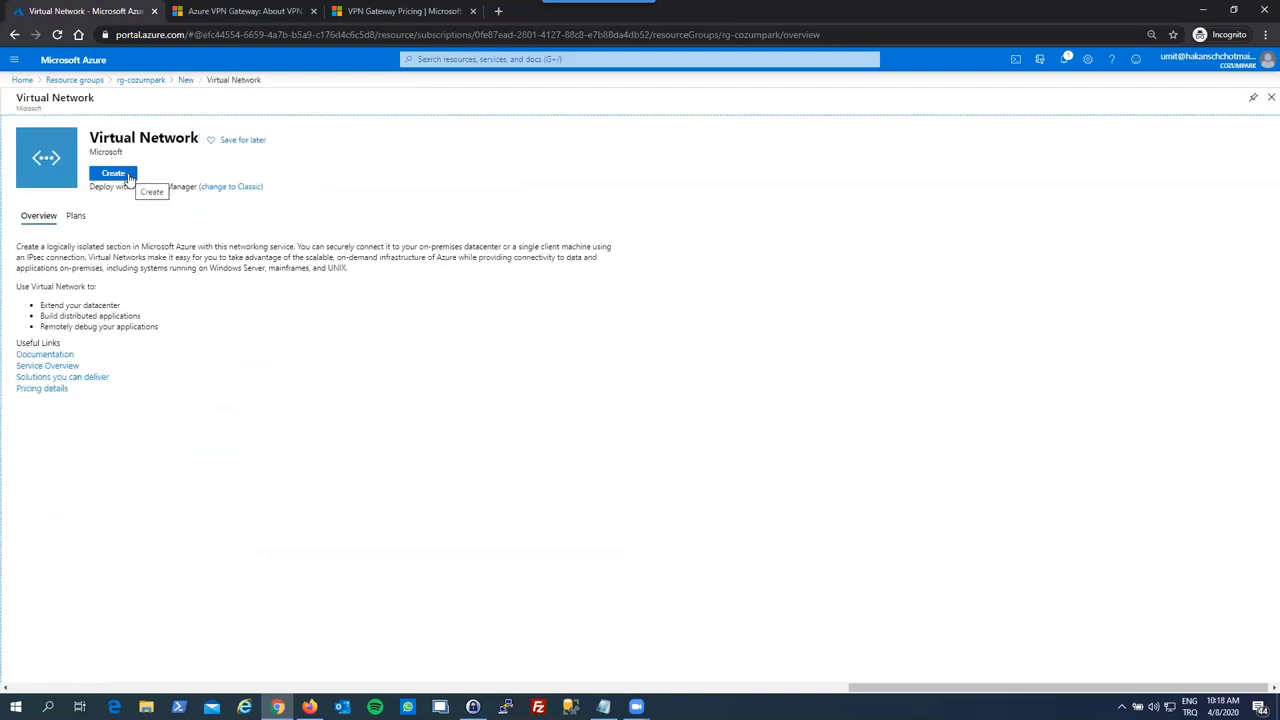
click(128, 177)
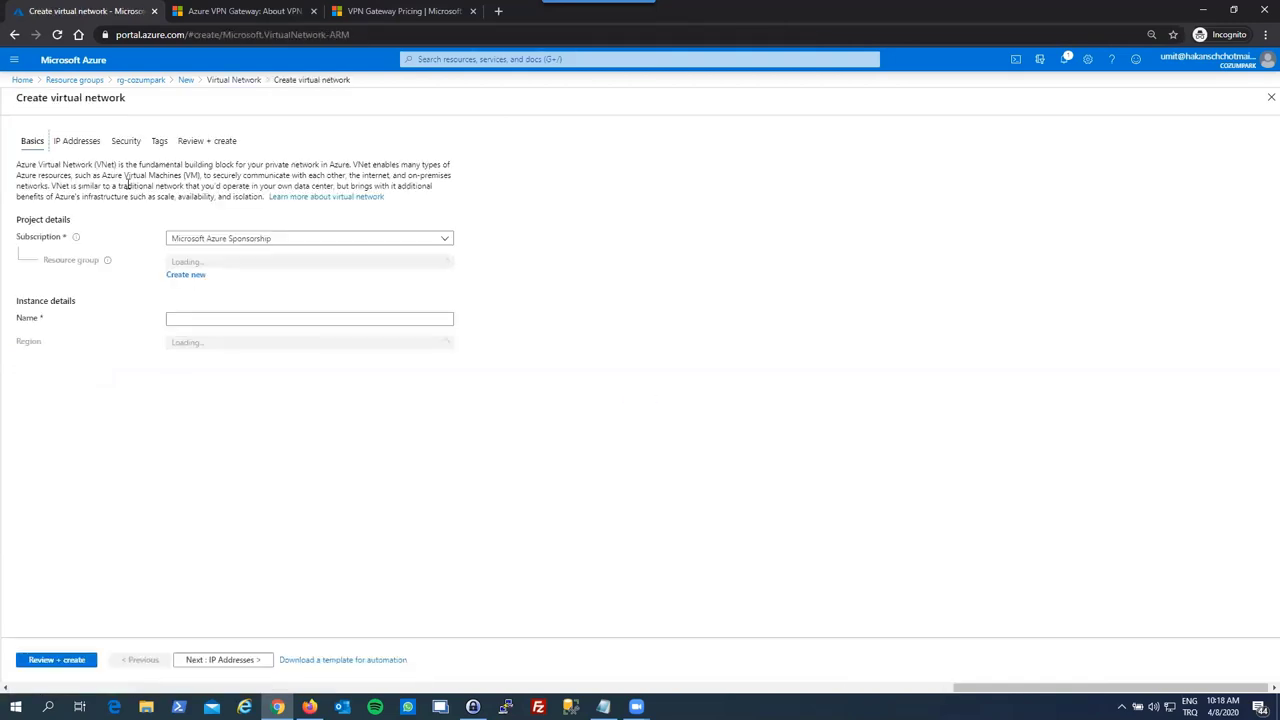
- Name the virtual network vnet-cozumpark and proceed to the IP Addresses step
click(210, 319)
text(vnet-cozum)
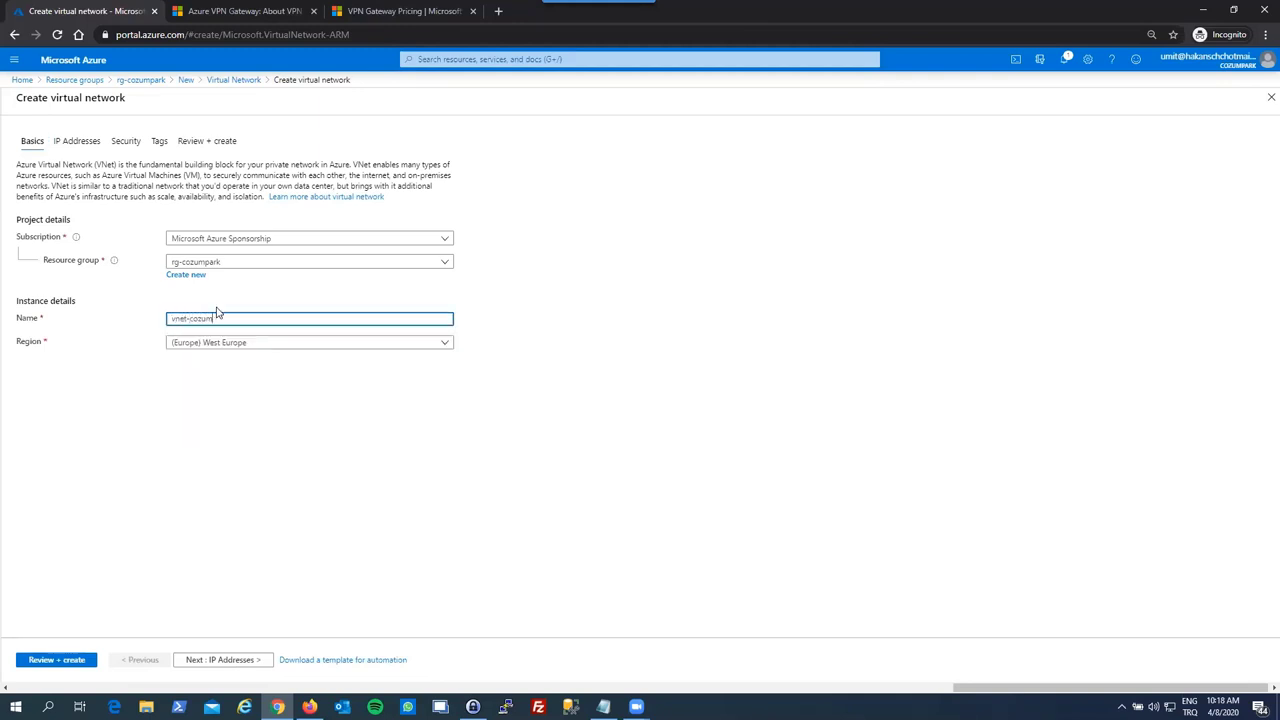
text(park)
click(245, 402)
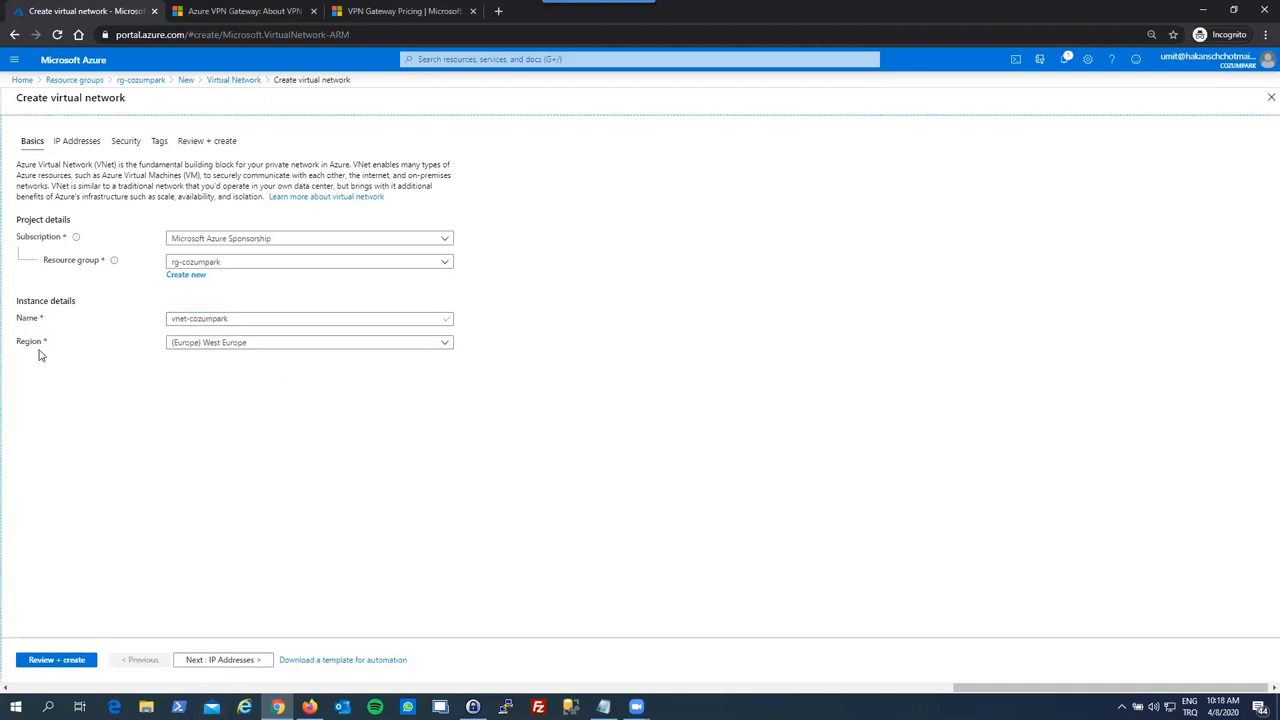
click(254, 664)
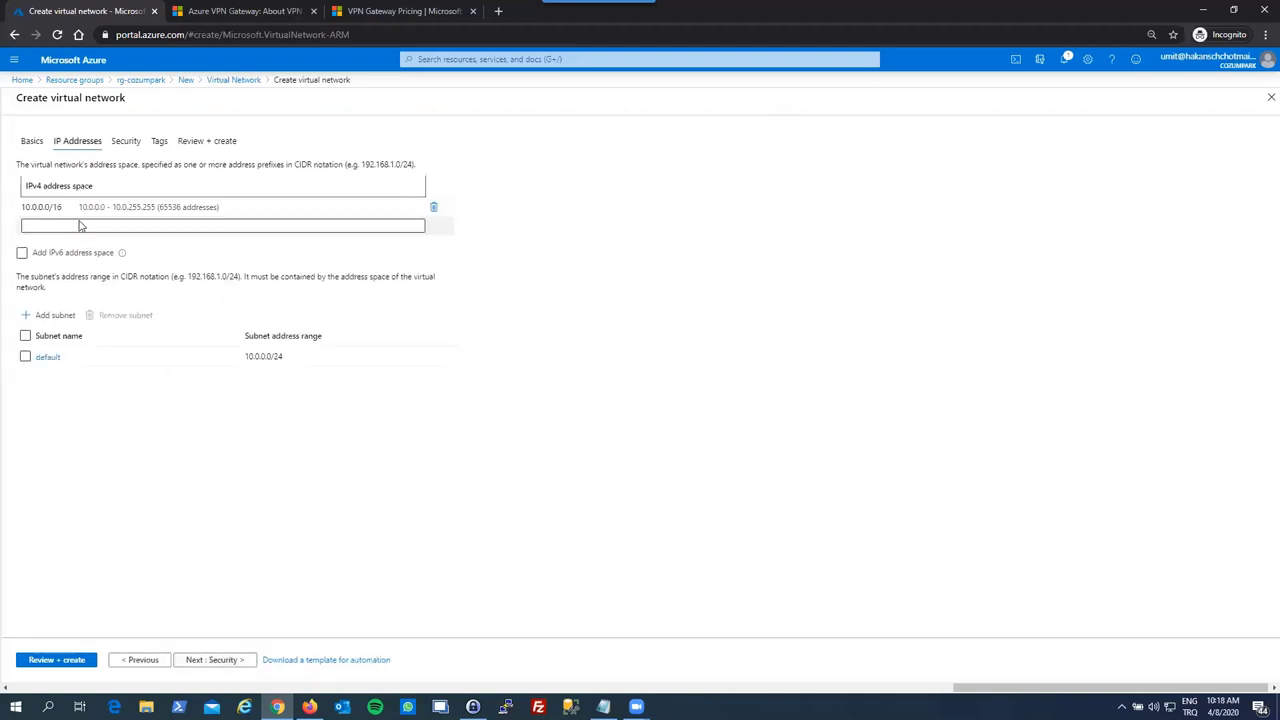
- Keep address space 10.0.0.0/16 with default subnet 10.0.0.0/24, then move to Security settings
click(62, 206)
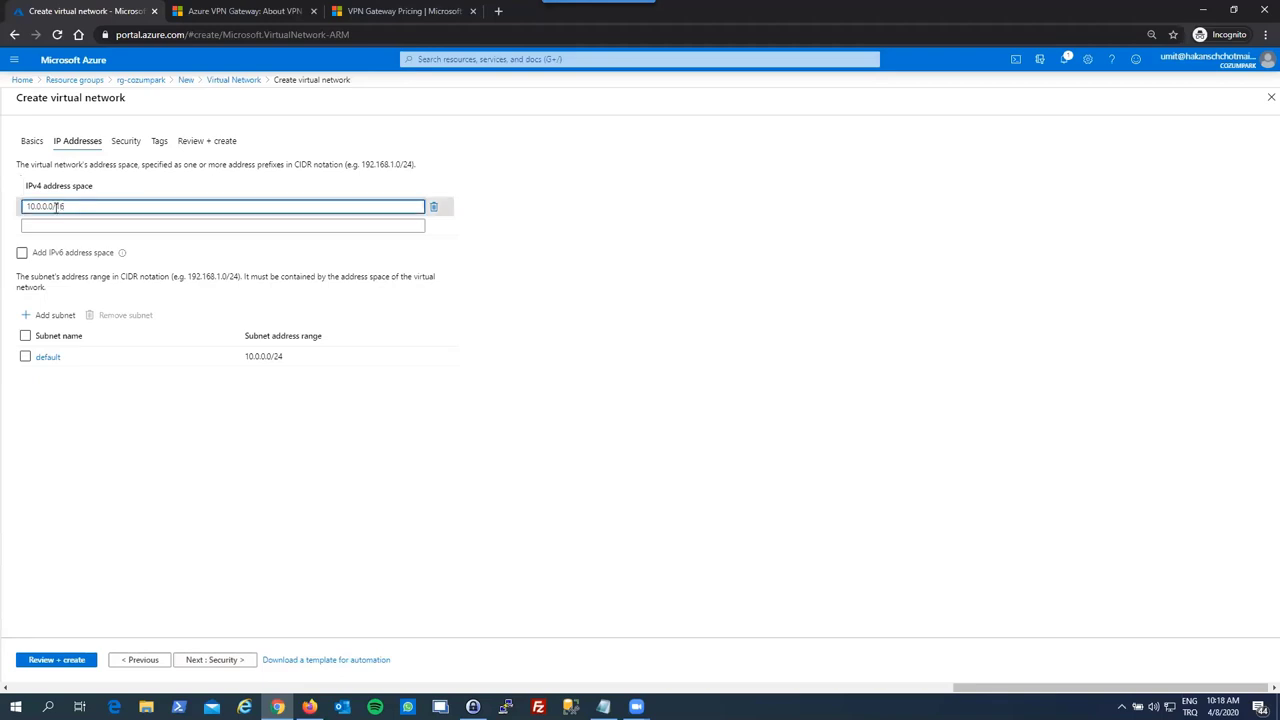
drag(78, 206, 23, 206)
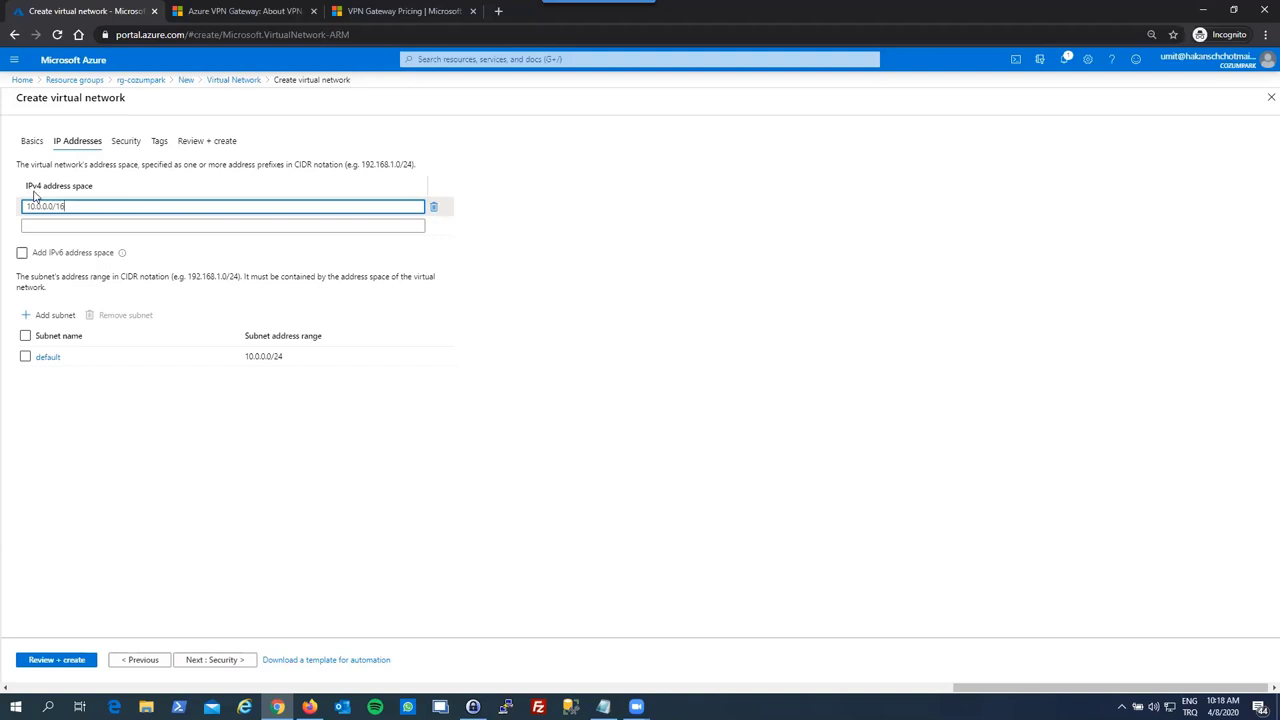
click(77, 205)
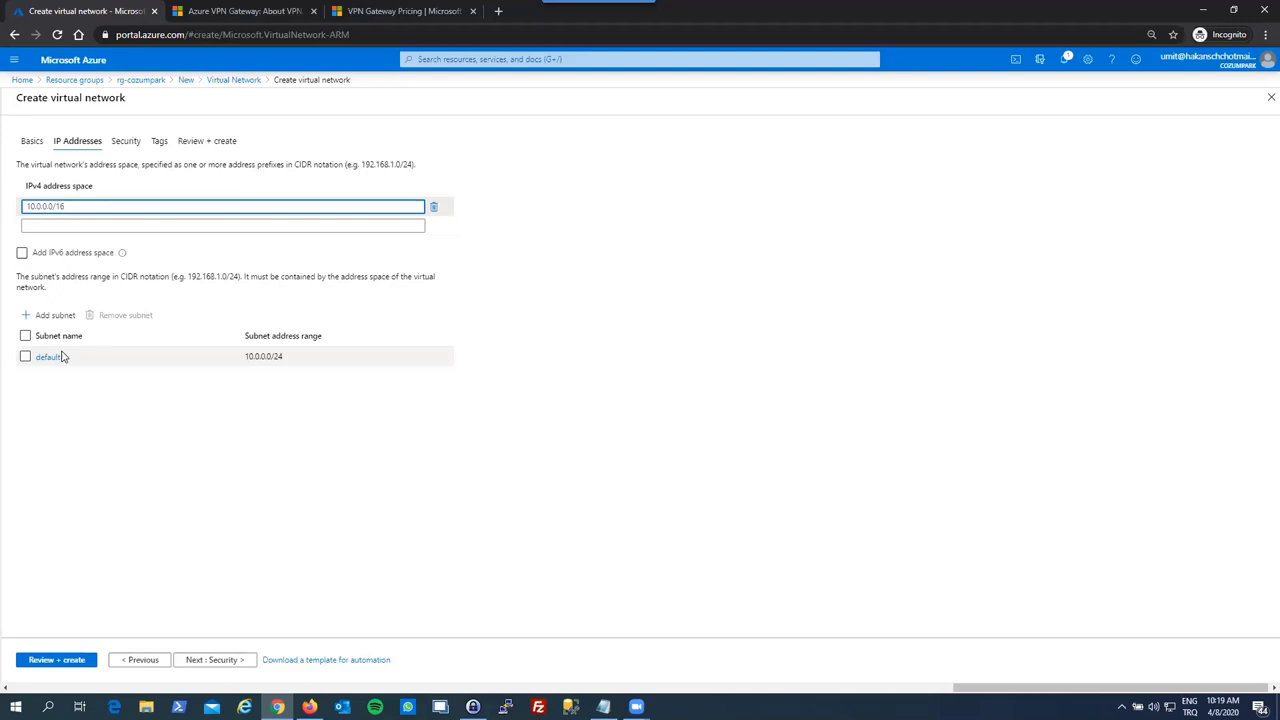
click(94, 403)
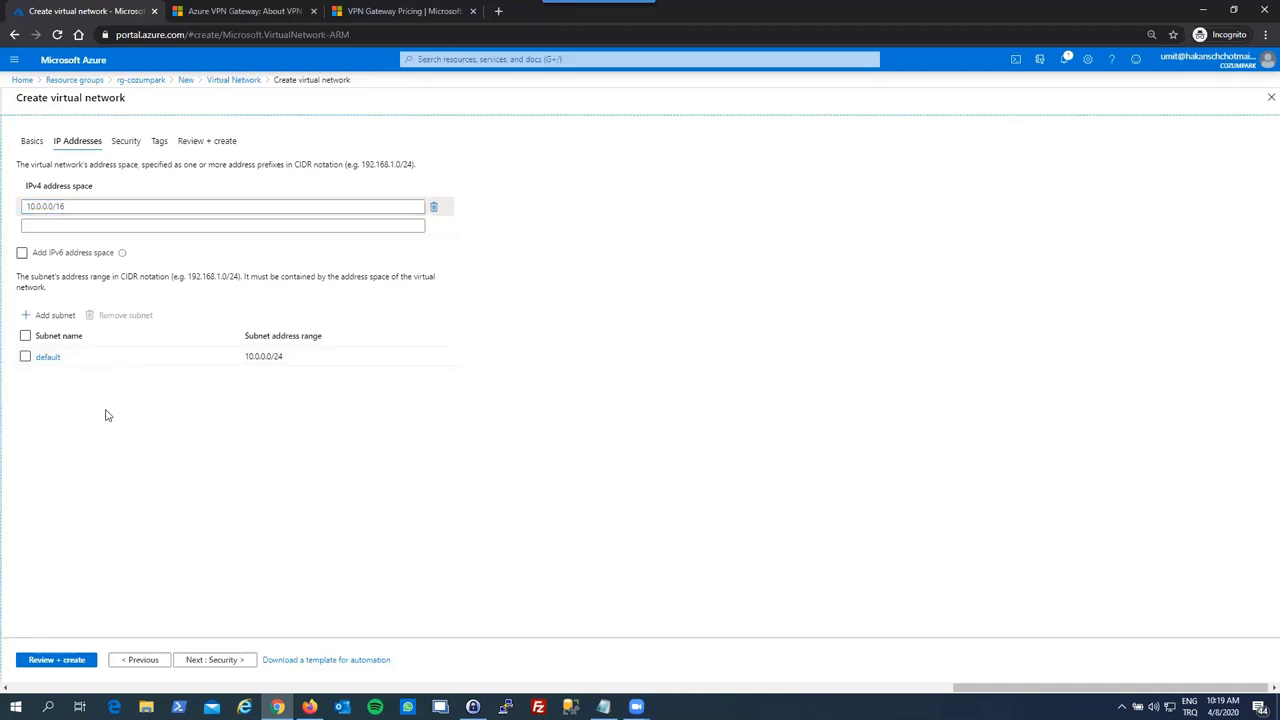
click(193, 660)
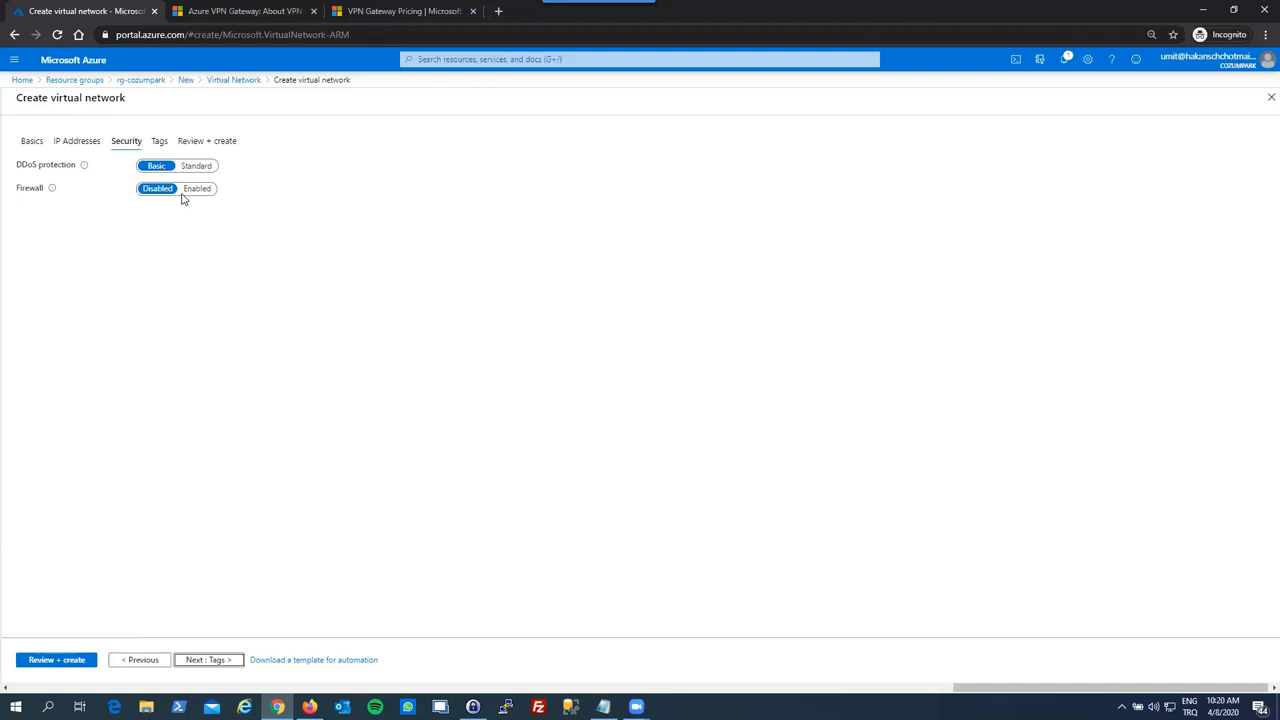
- Skip through Tags to Review + create and create vnet-cozumpark once validation passes
click(205, 667)
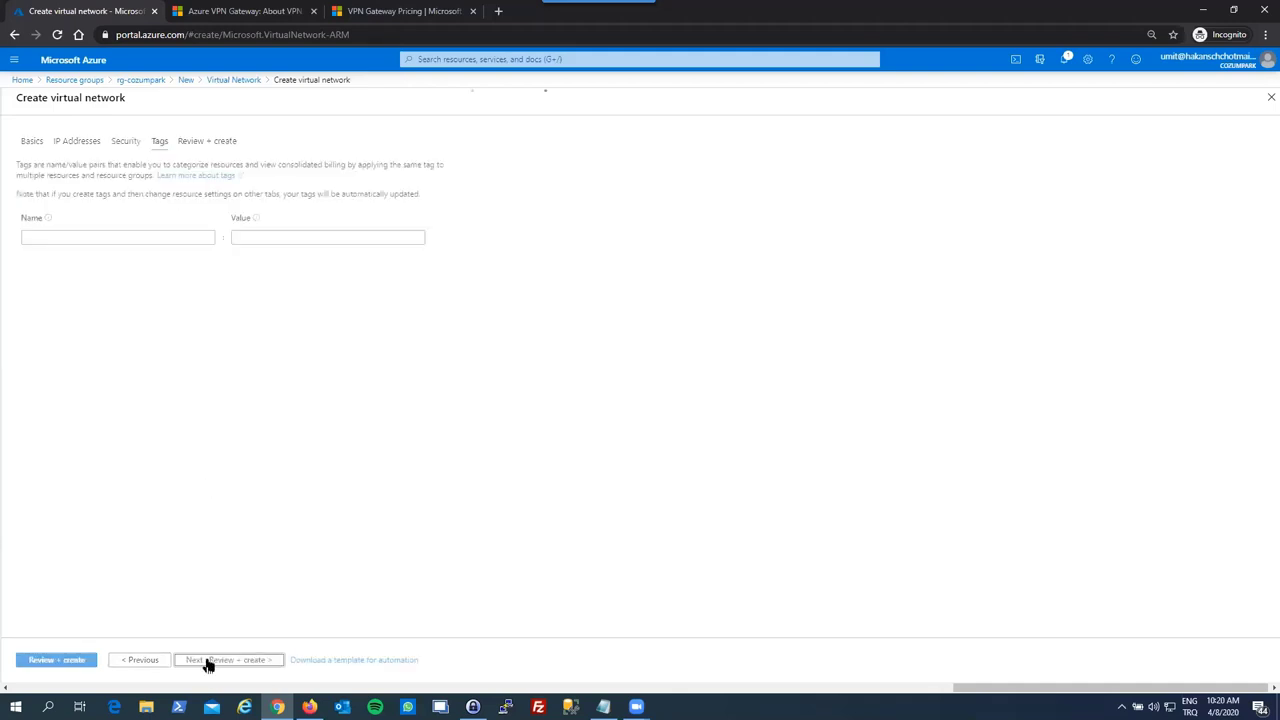
click(234, 663)
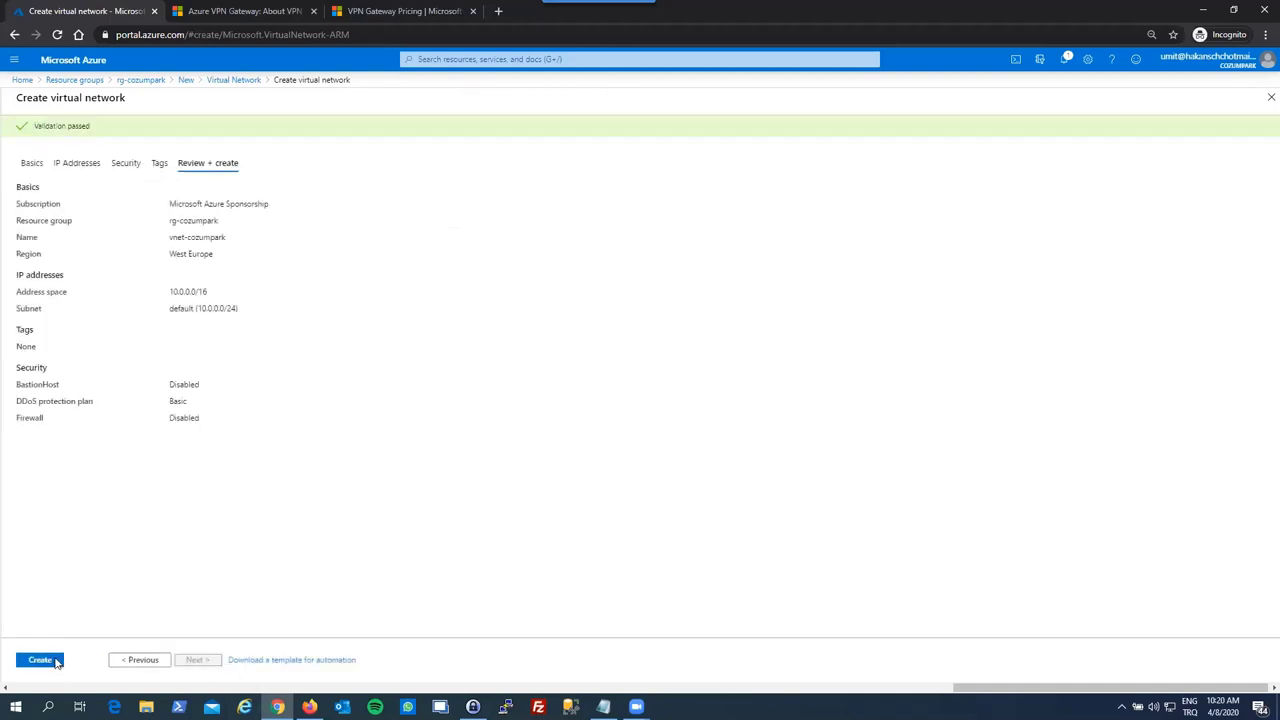
click(35, 661)
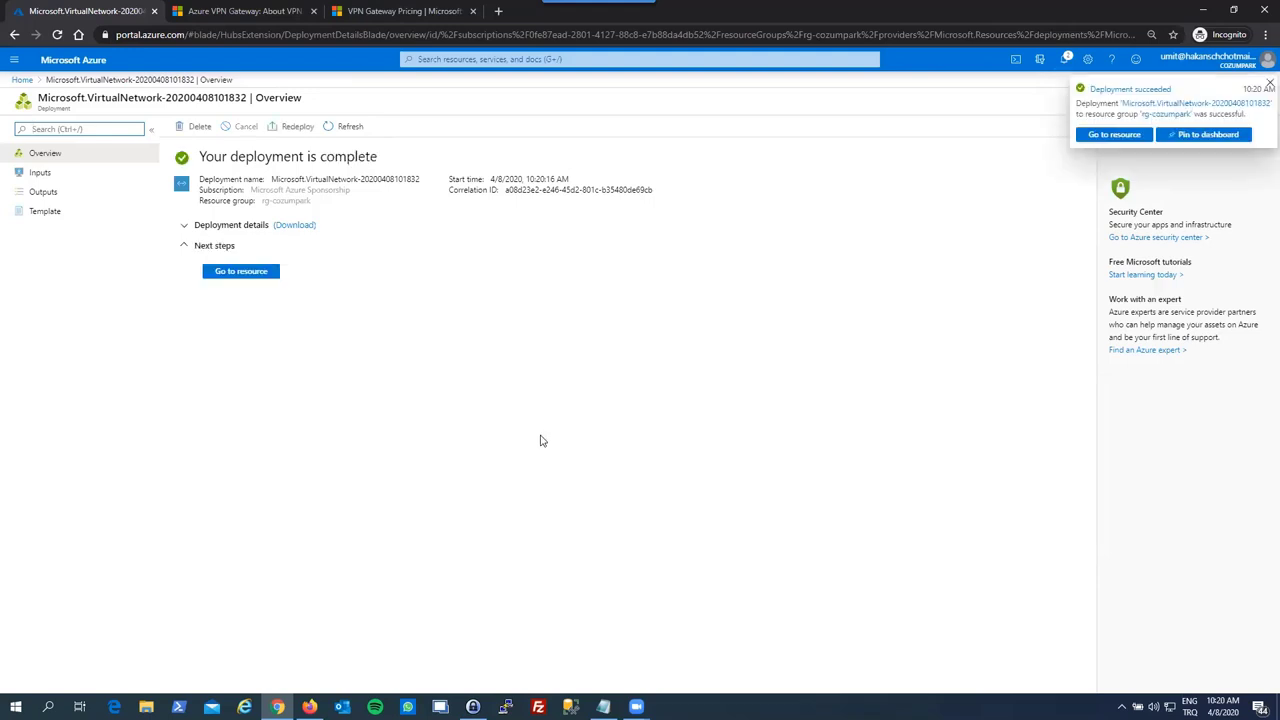
- Dismiss the deployment success notice and open the deployed vnet-cozumpark virtual network
click(1266, 86)
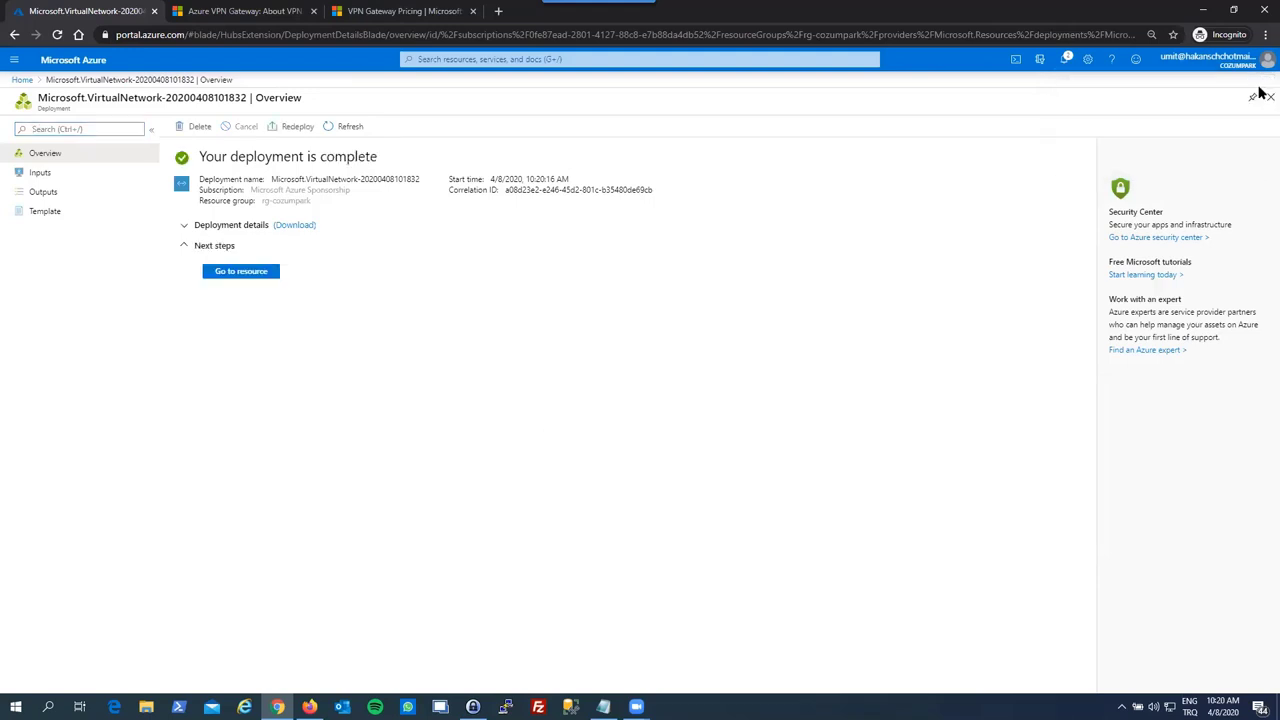
click(241, 275)
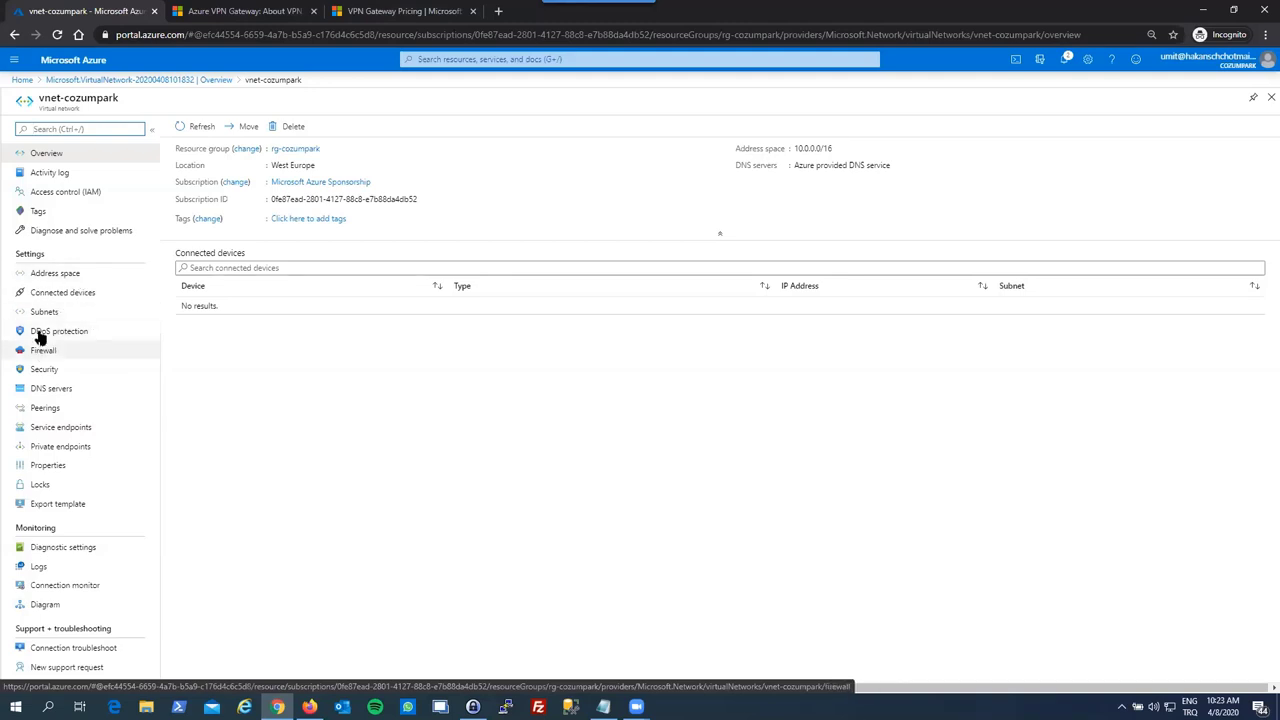
- Add a GatewaySubnet with range 10.0.1.0/24 beside the default subnet of vnet-cozumpark
click(44, 312)
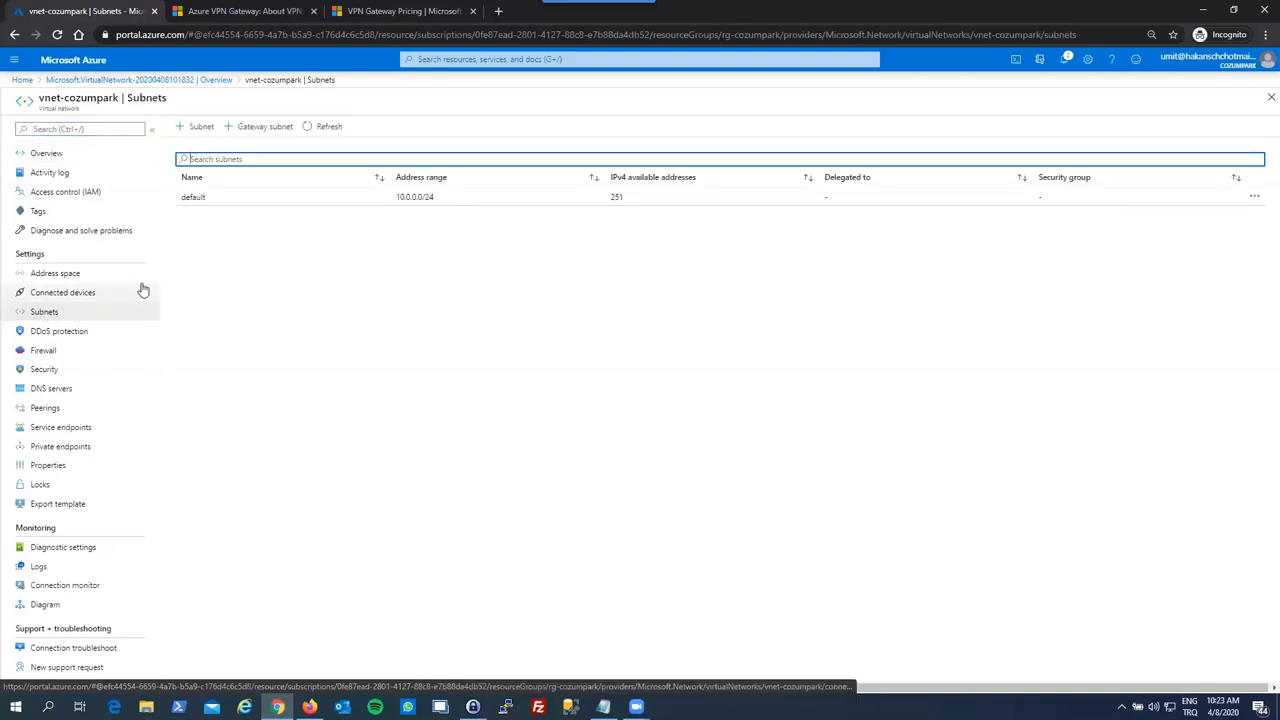
click(262, 138)
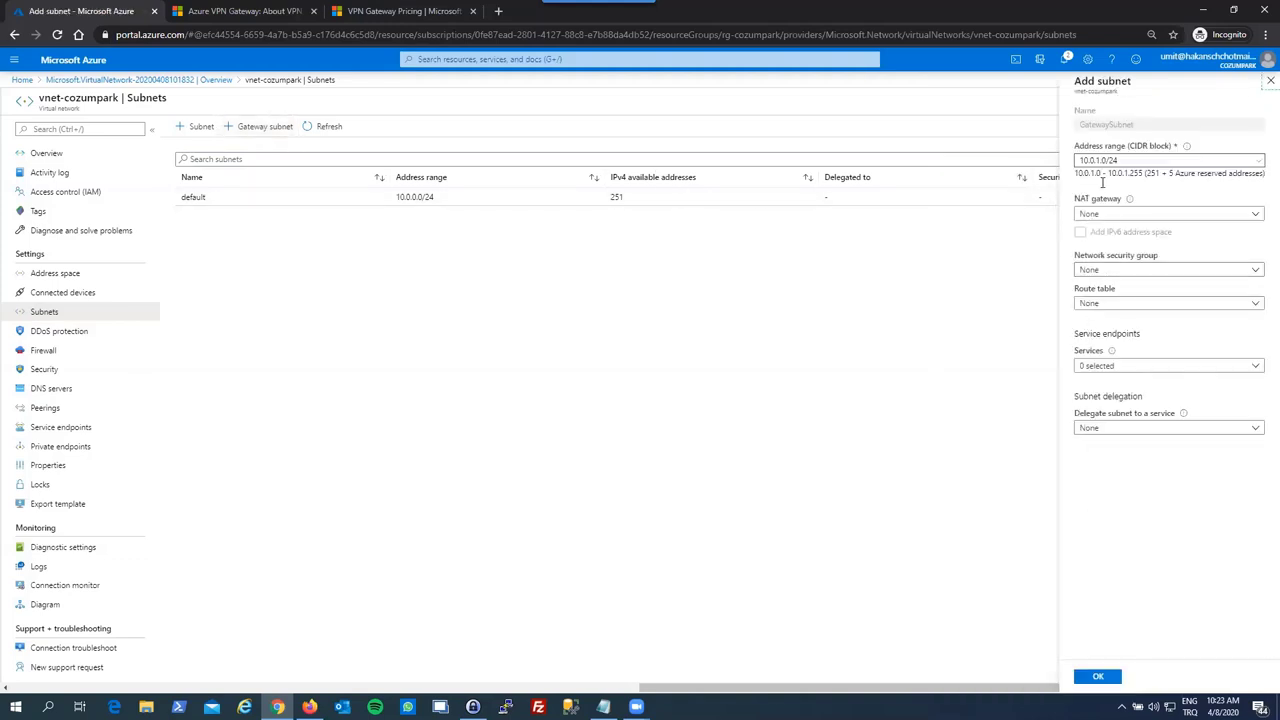
click(1096, 677)
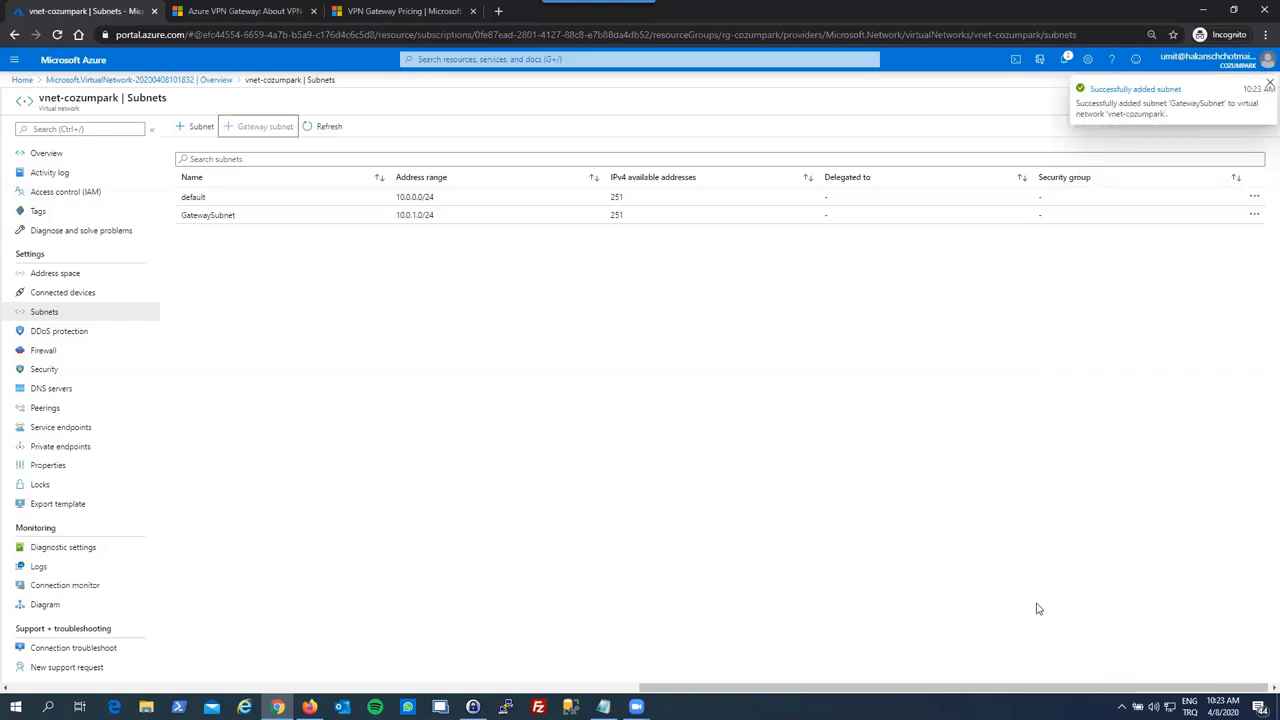
click(1262, 96)
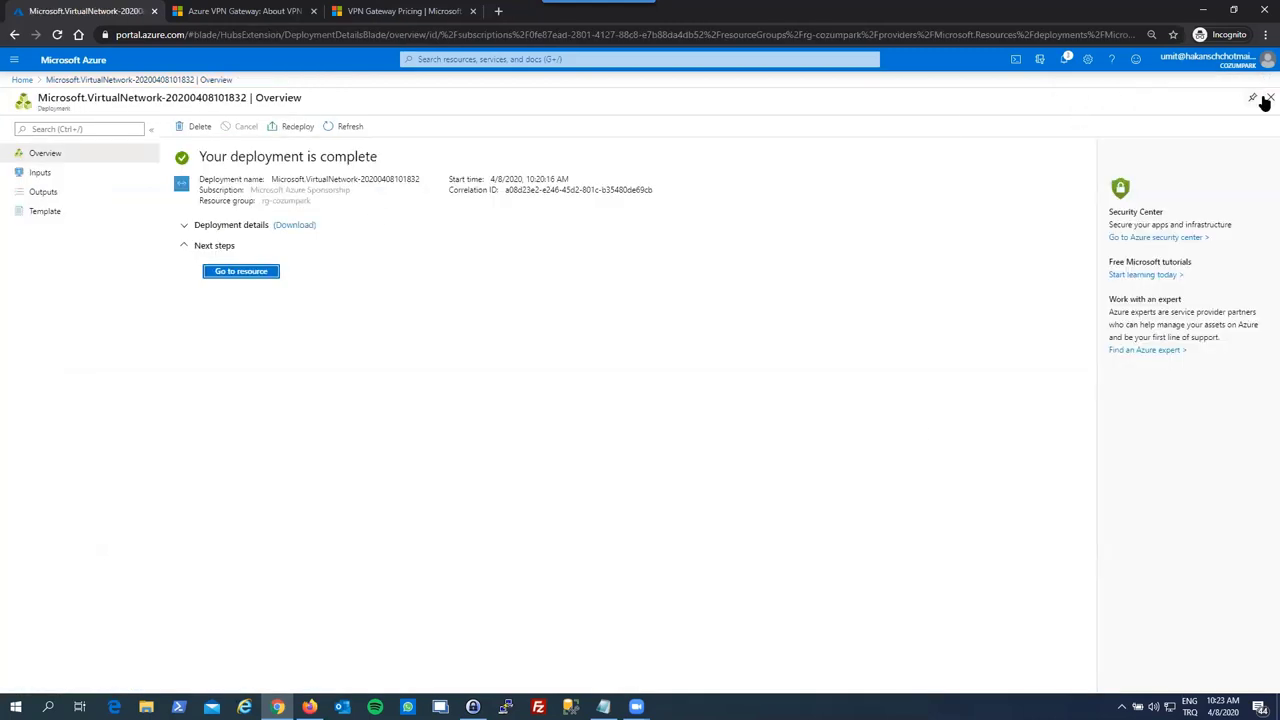
- Close the deployment overview and open the rg-cozumpark resource group with a refreshed list
click(1269, 97)
click(361, 262)
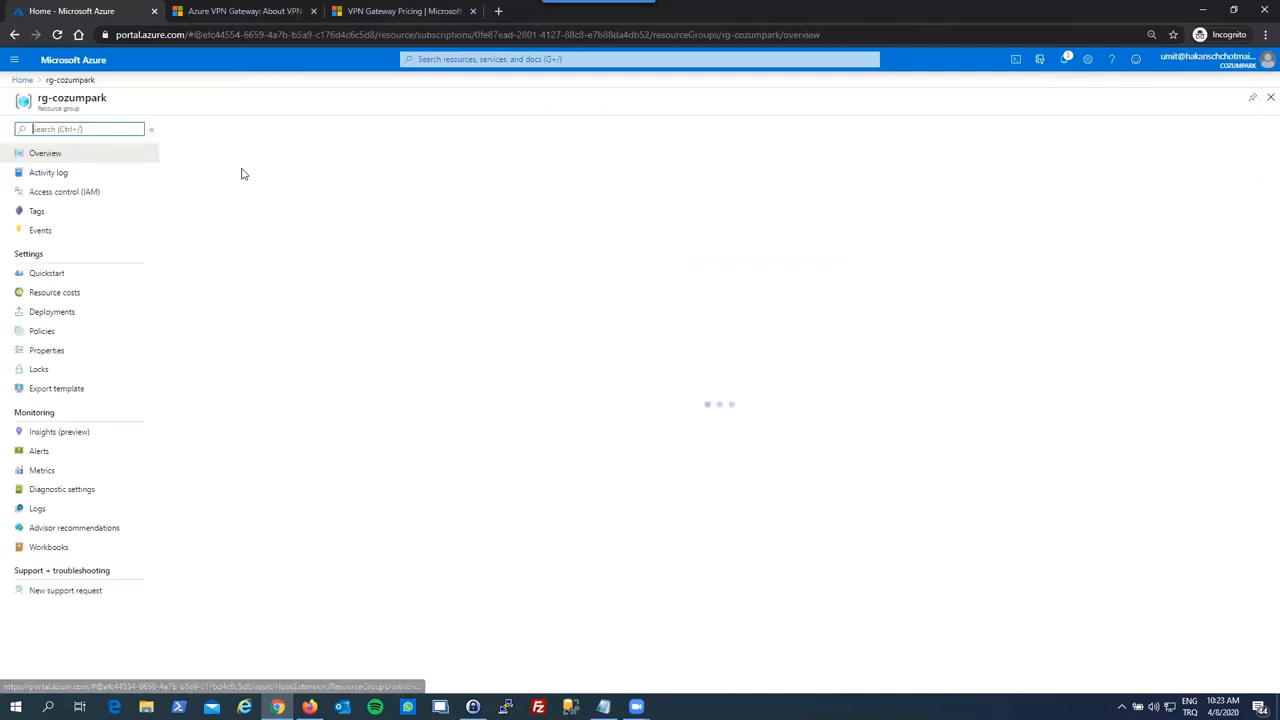
click(400, 127)
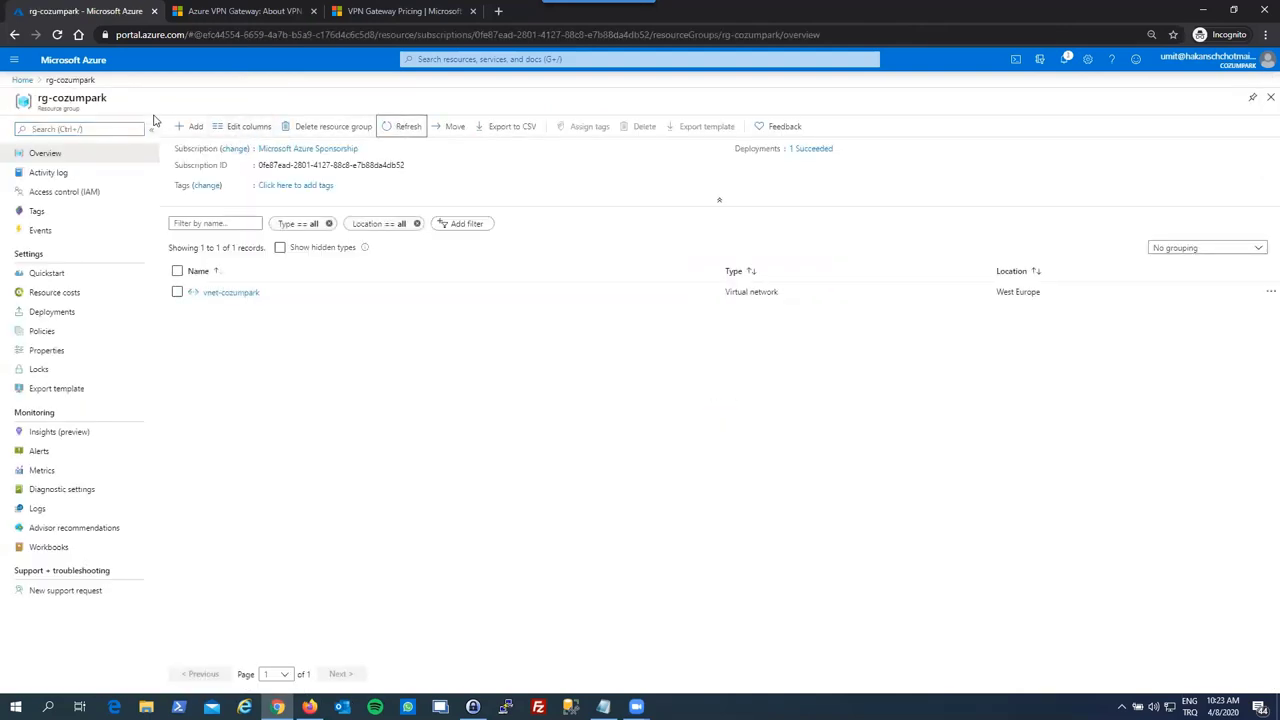
- Start creating a Virtual network gateway from the marketplace and name it vnet-gw-cozumpark
click(181, 128)
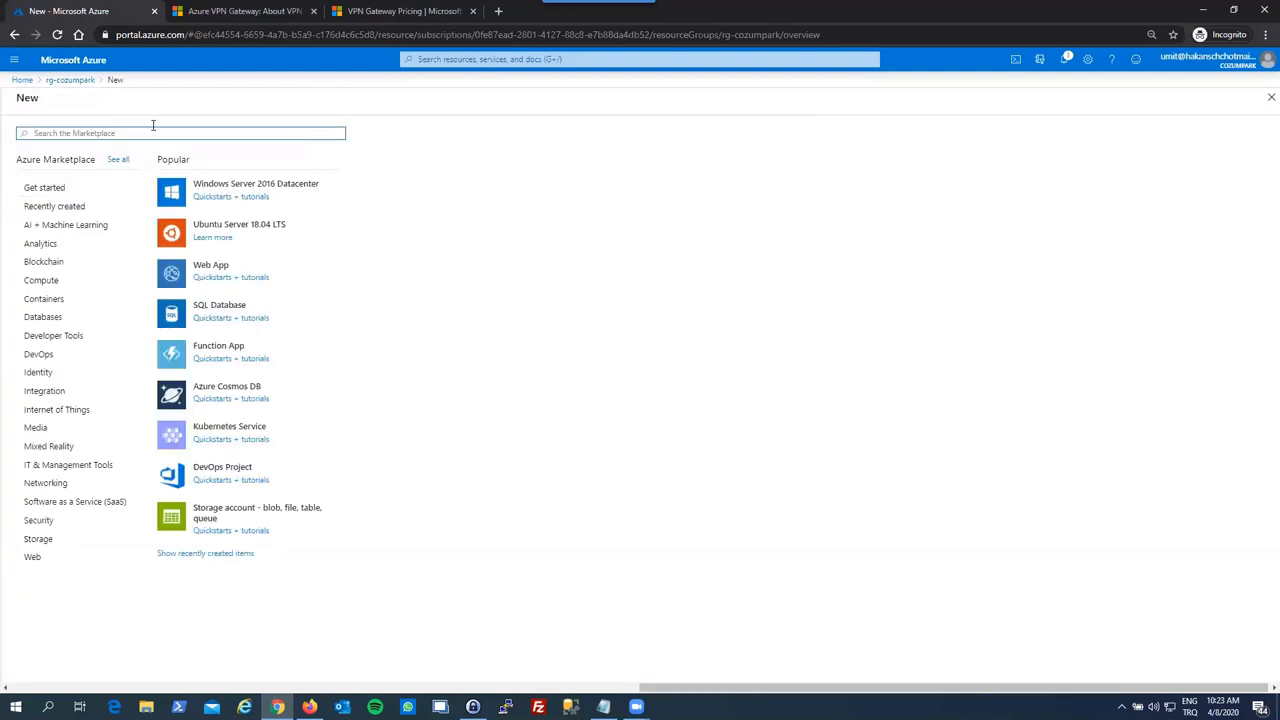
text(virtu)
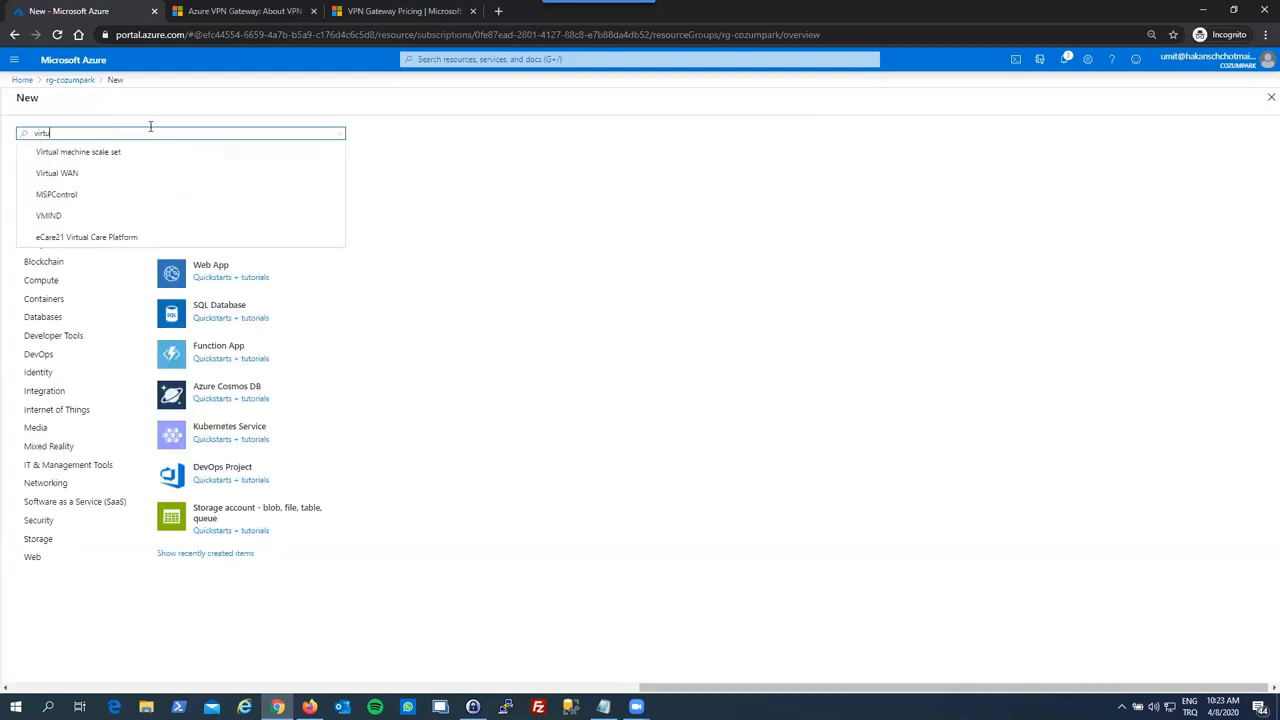
text(al net)
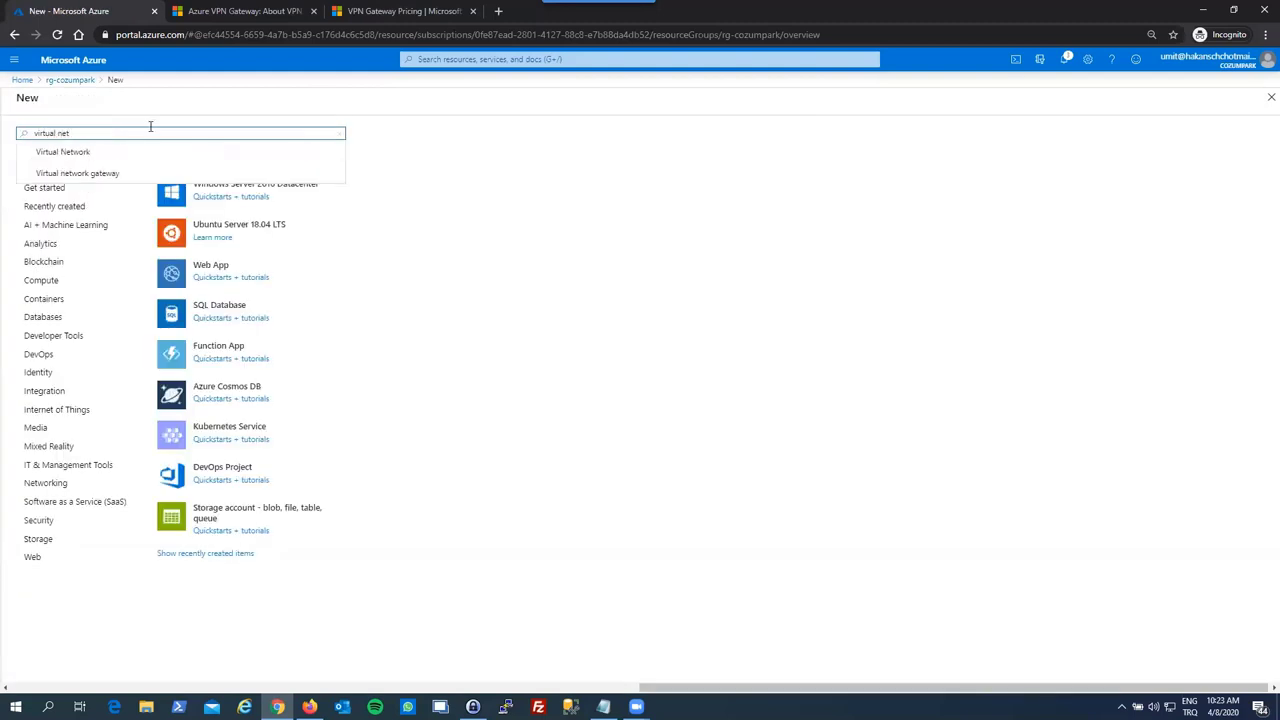
key(Down)
key(Down)
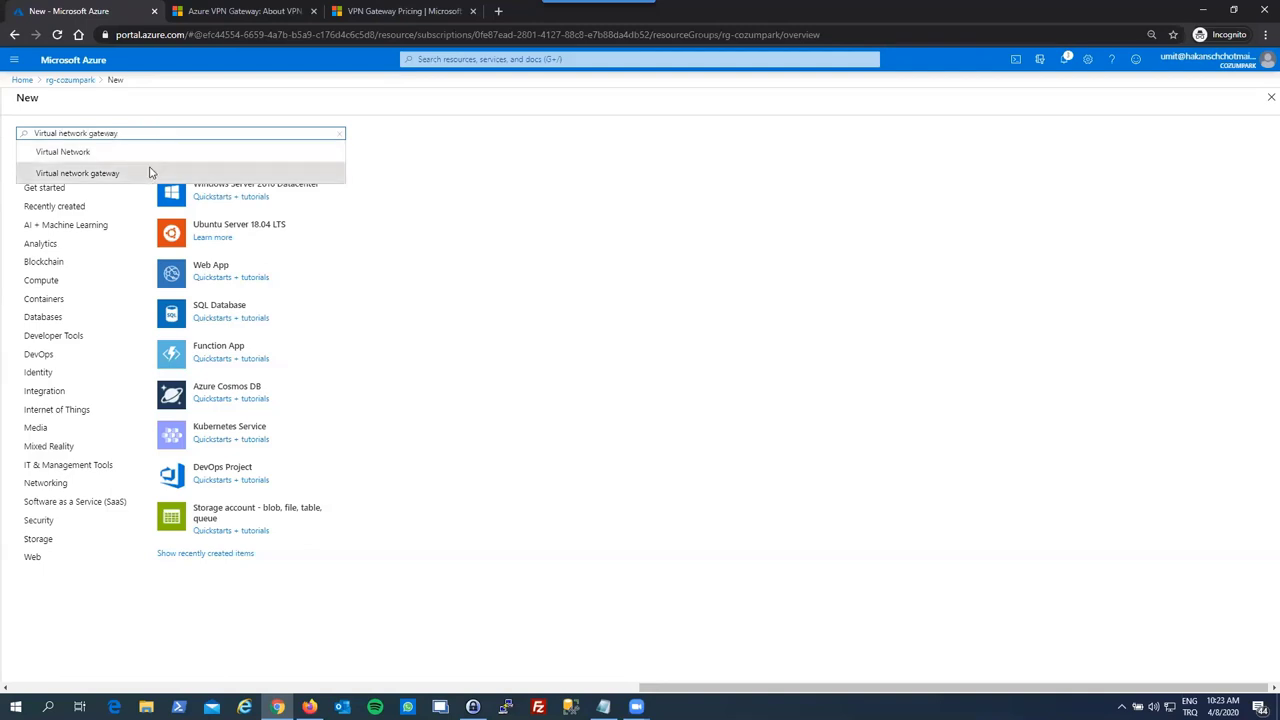
click(151, 171)
click(121, 174)
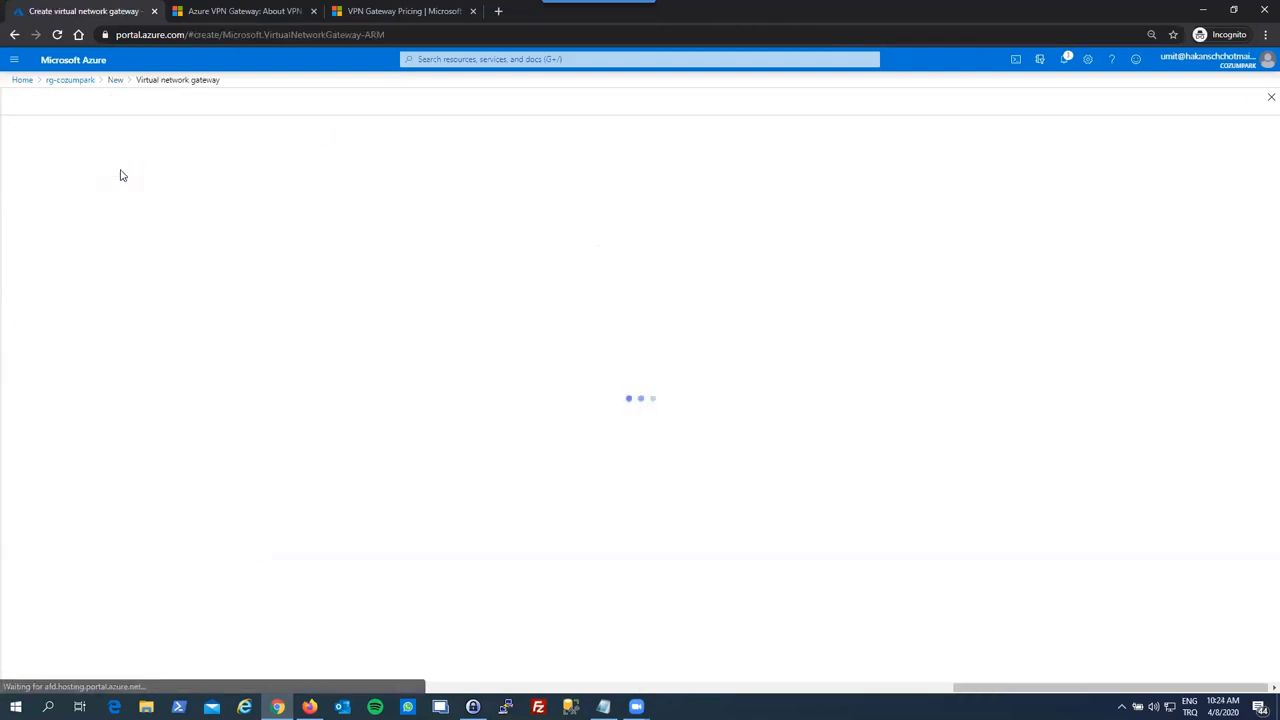
click(179, 308)
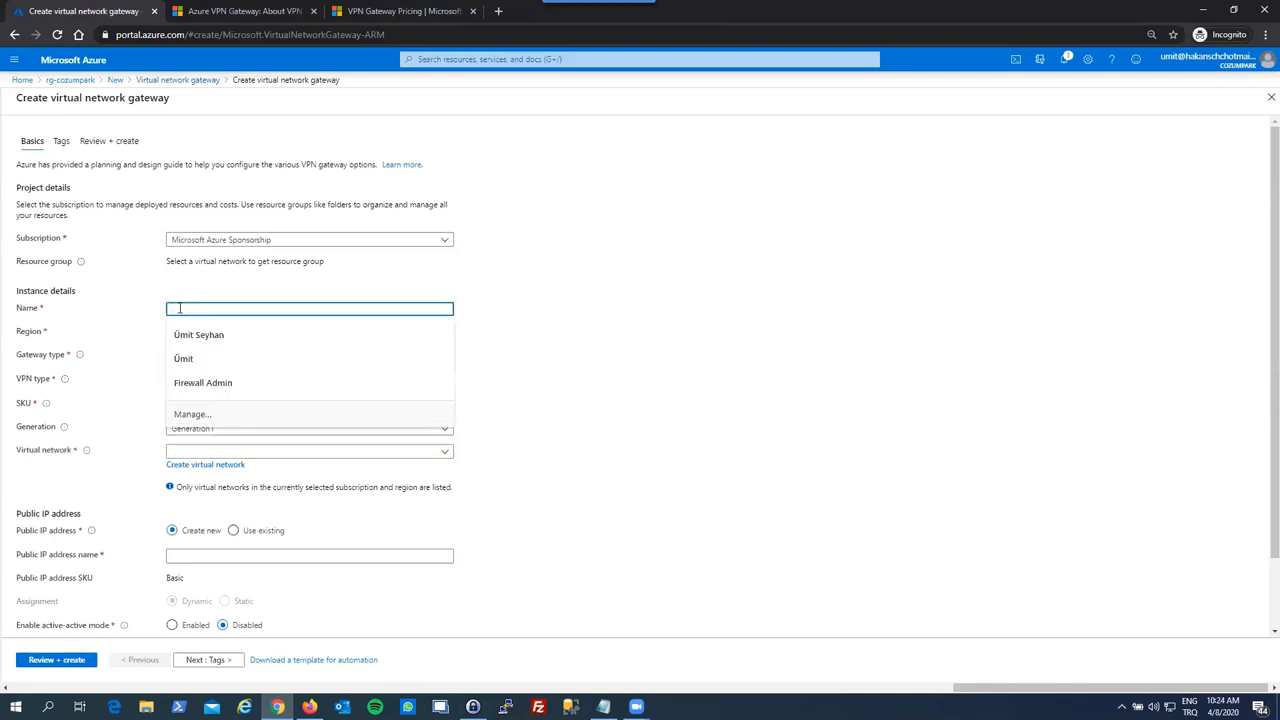
text(v)
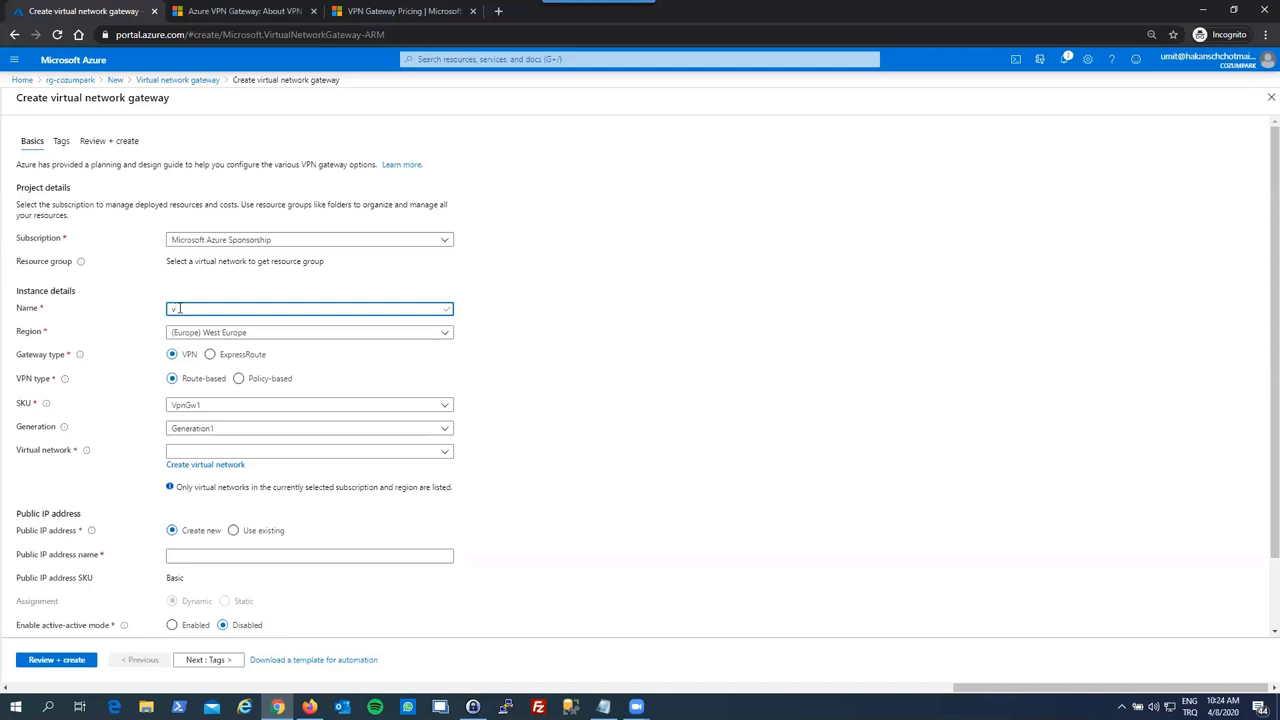
text(net-gw-cozu)
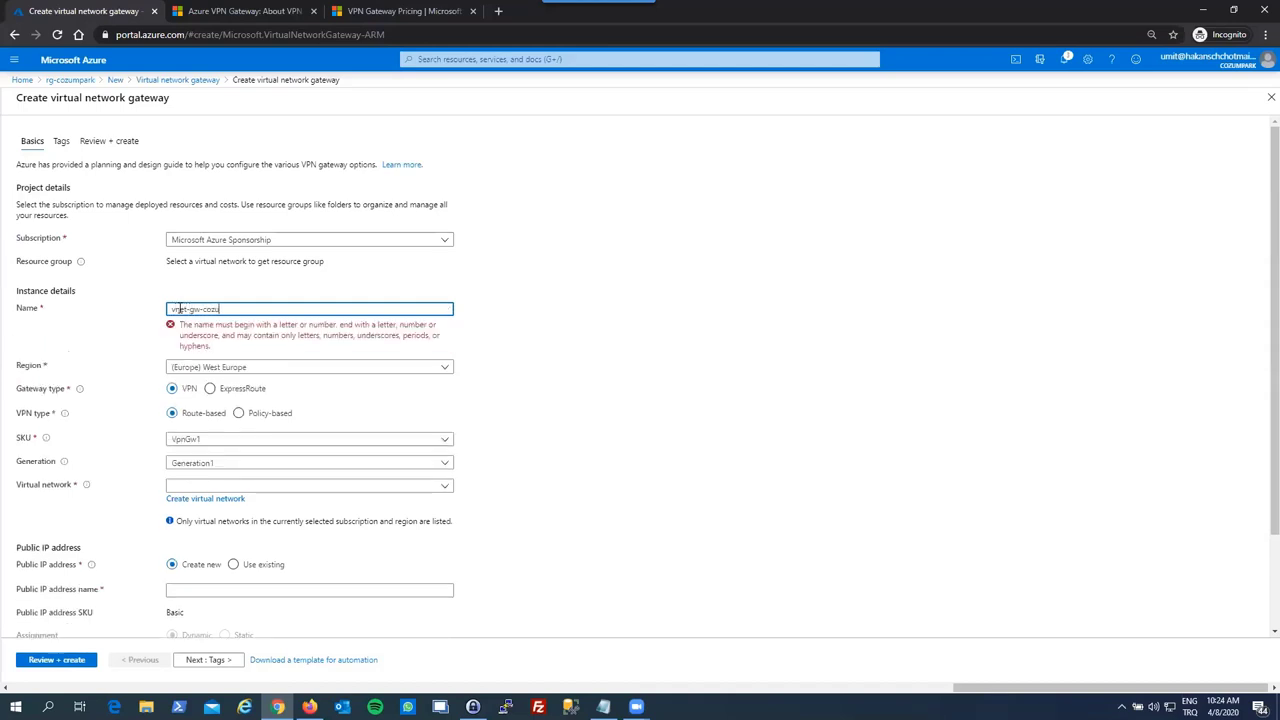
text(mpark)
- Set the gateway SKU to Basic and attach it to vnet-cozumpark
key(ctrl+a)
key(ctrl+c)
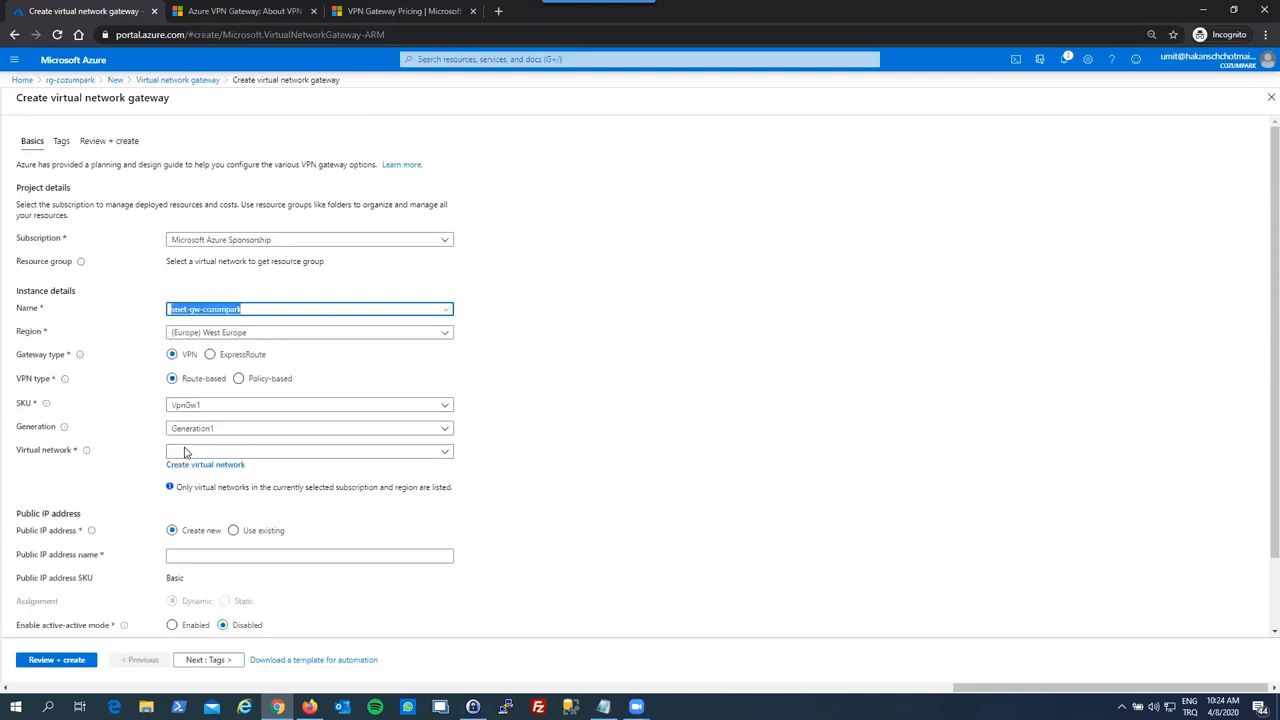
click(190, 428)
click(203, 406)
click(175, 420)
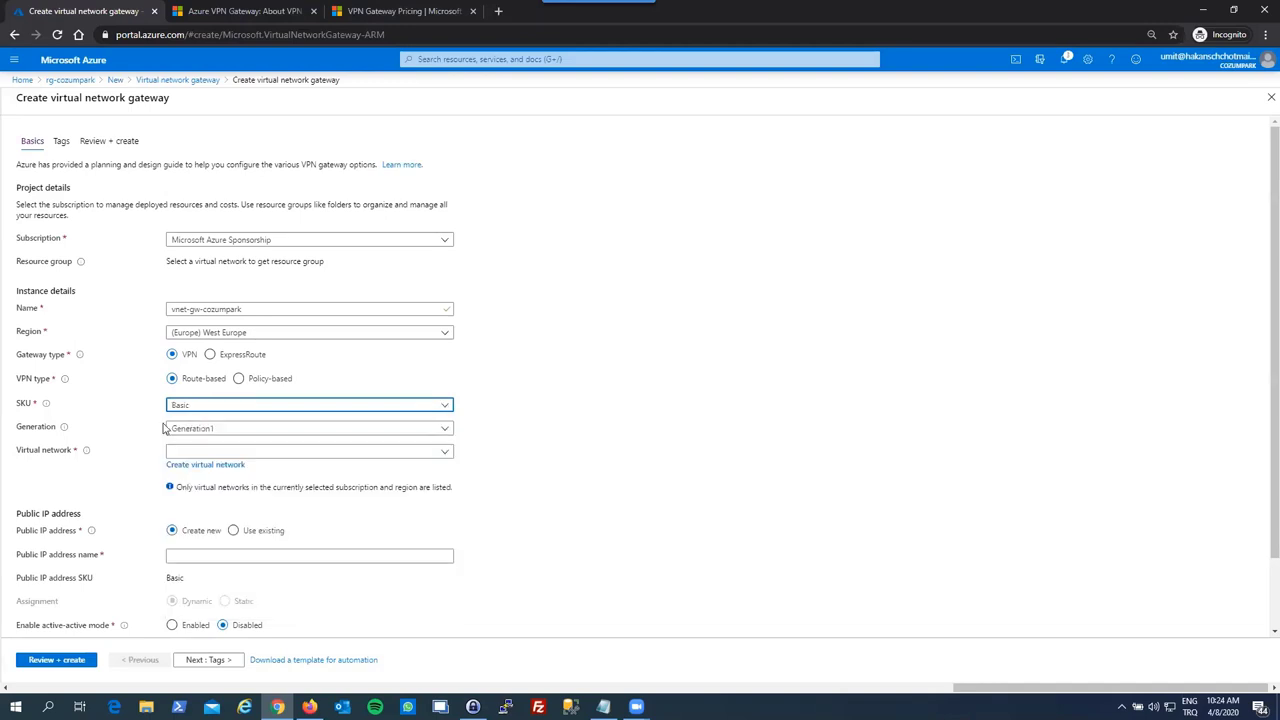
click(177, 451)
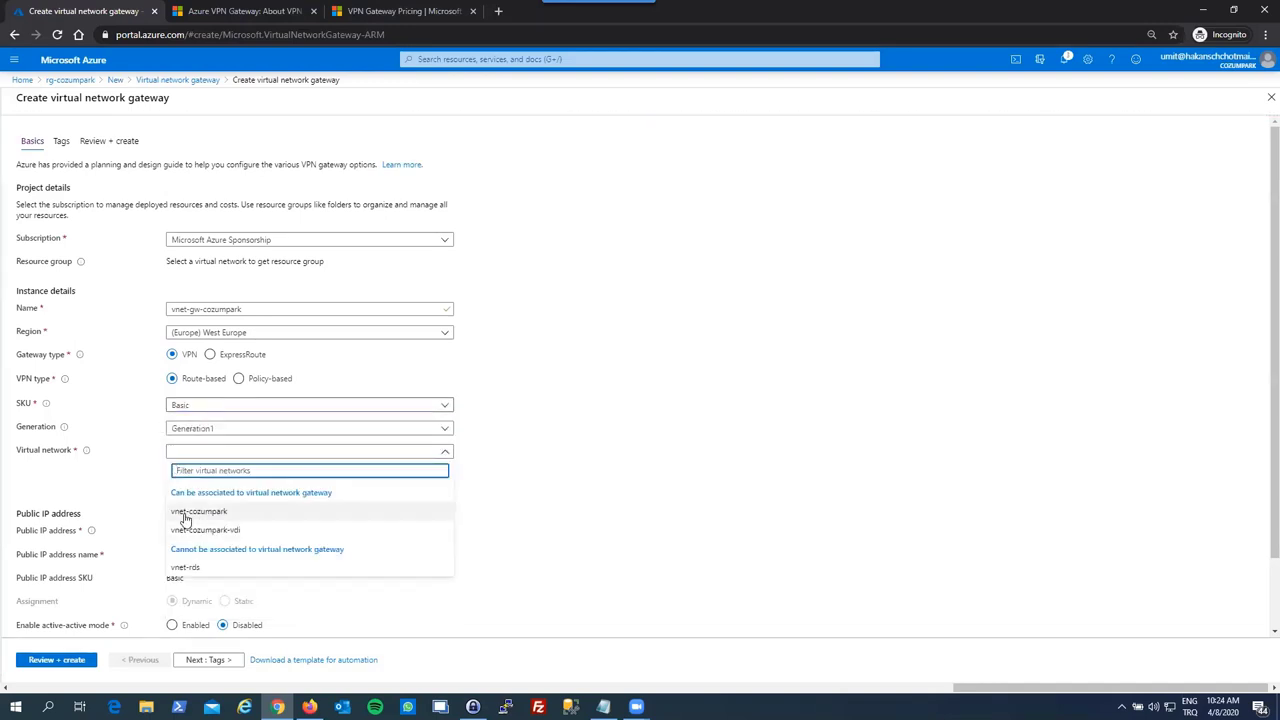
click(185, 516)
- Name the gateway's new public IP address vnet-gw-cozumpark-ip
scroll(200, 514, down, 1)
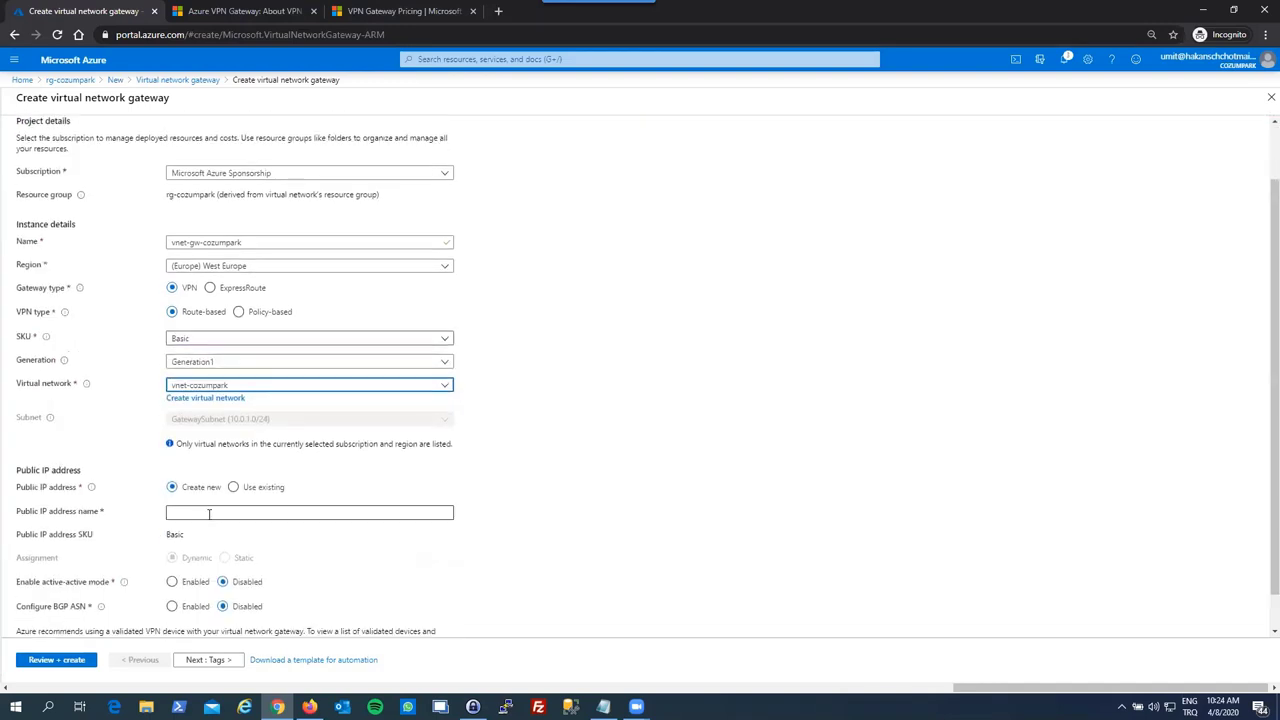
click(209, 514)
key(ctrl+v)
text(-ip)
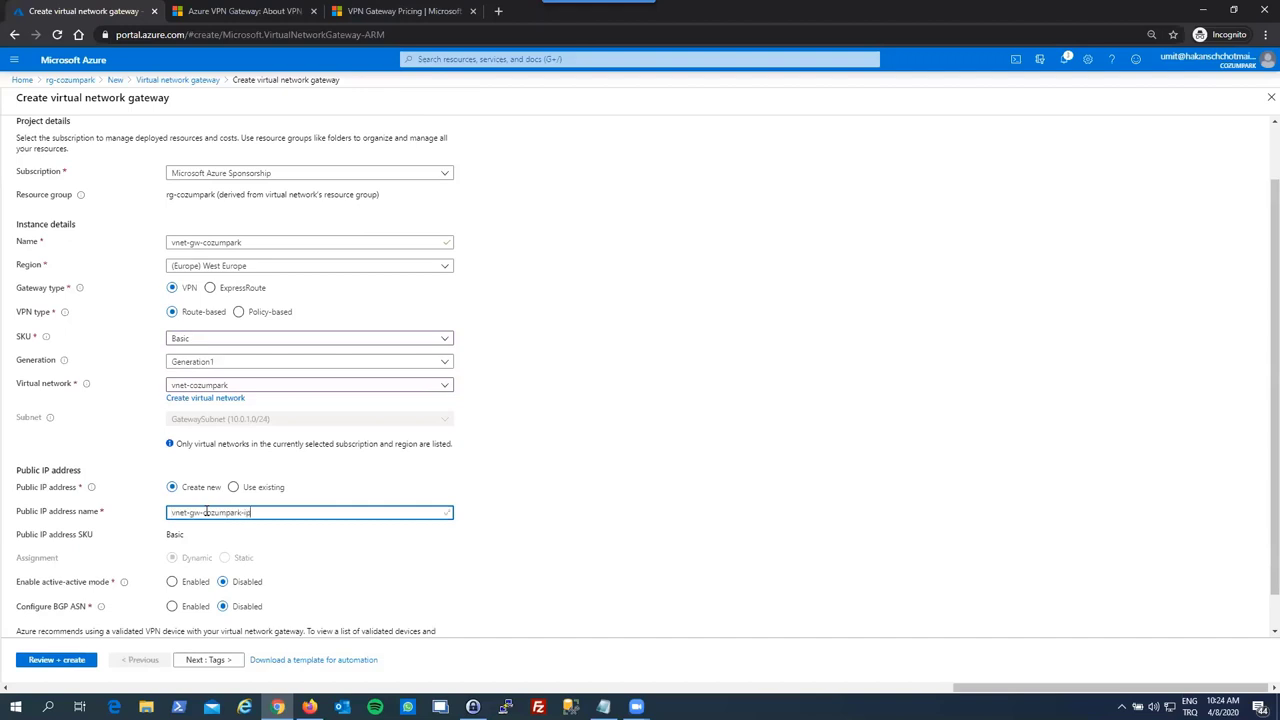
scroll(157, 425, up, 1)
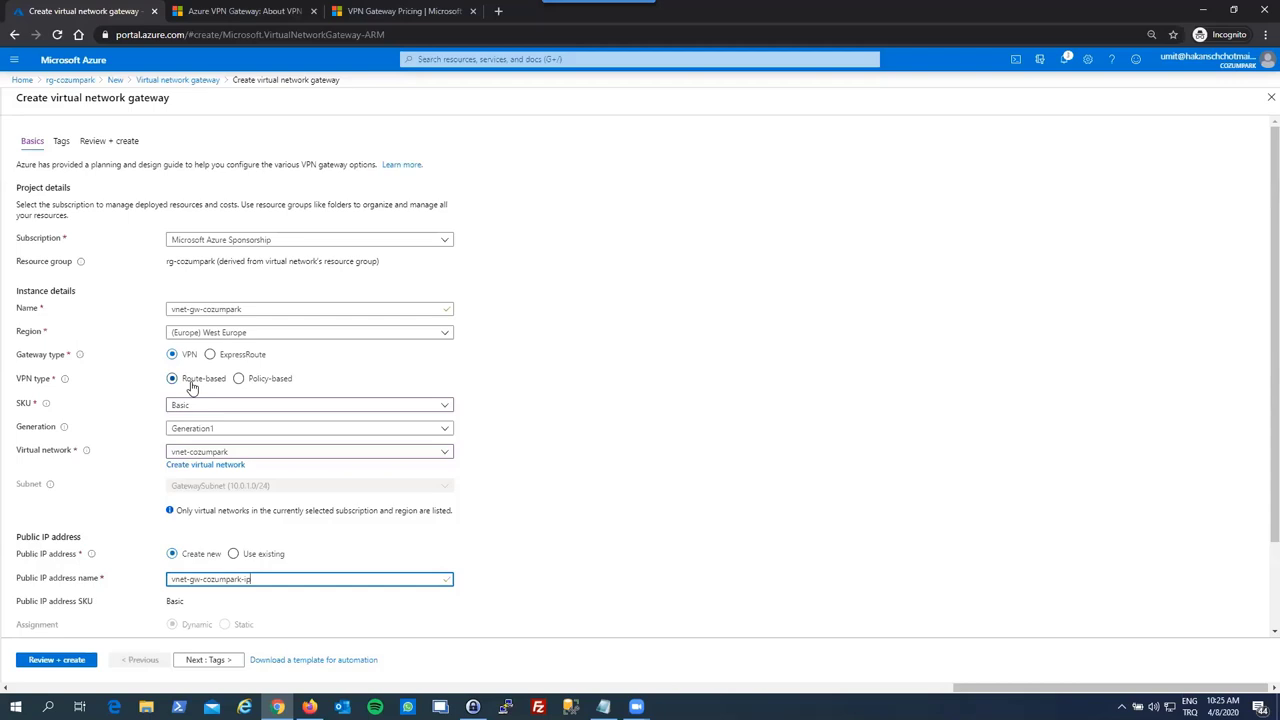
- Review the gateway SKU options twice and keep Basic for vnet-gw-cozumpark
mouse_move(45, 406)
click(172, 408)
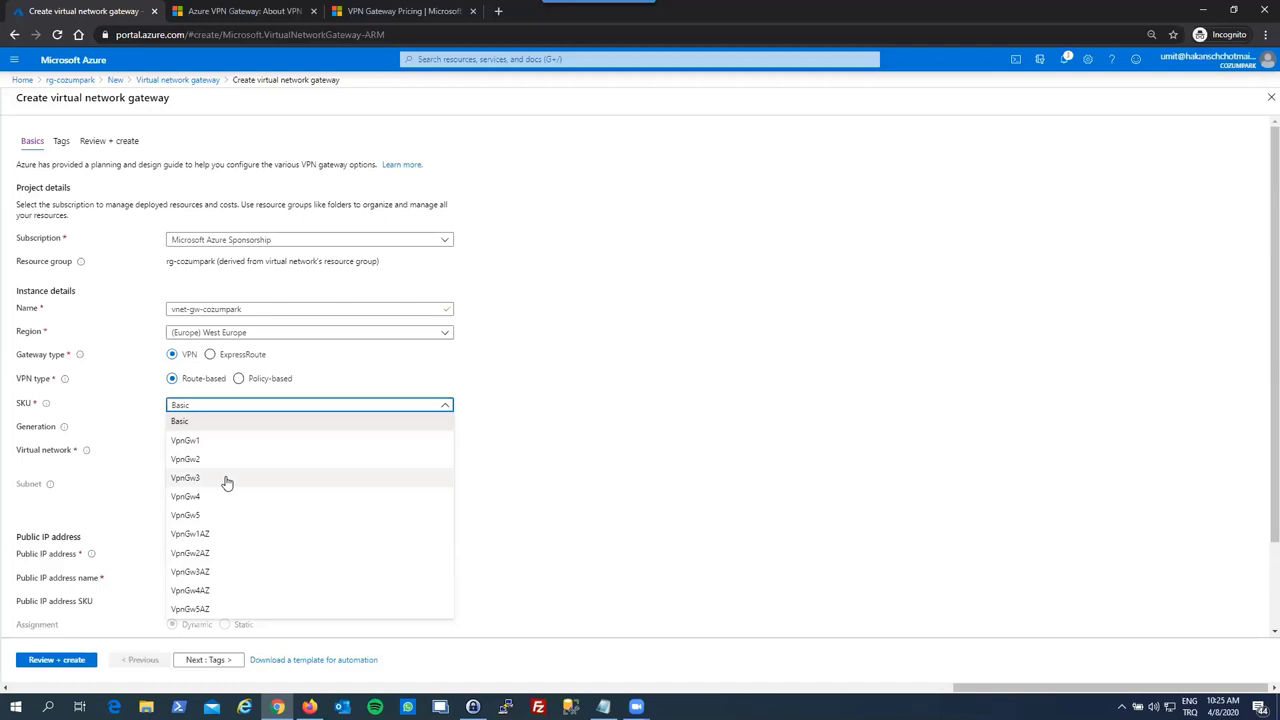
click(137, 391)
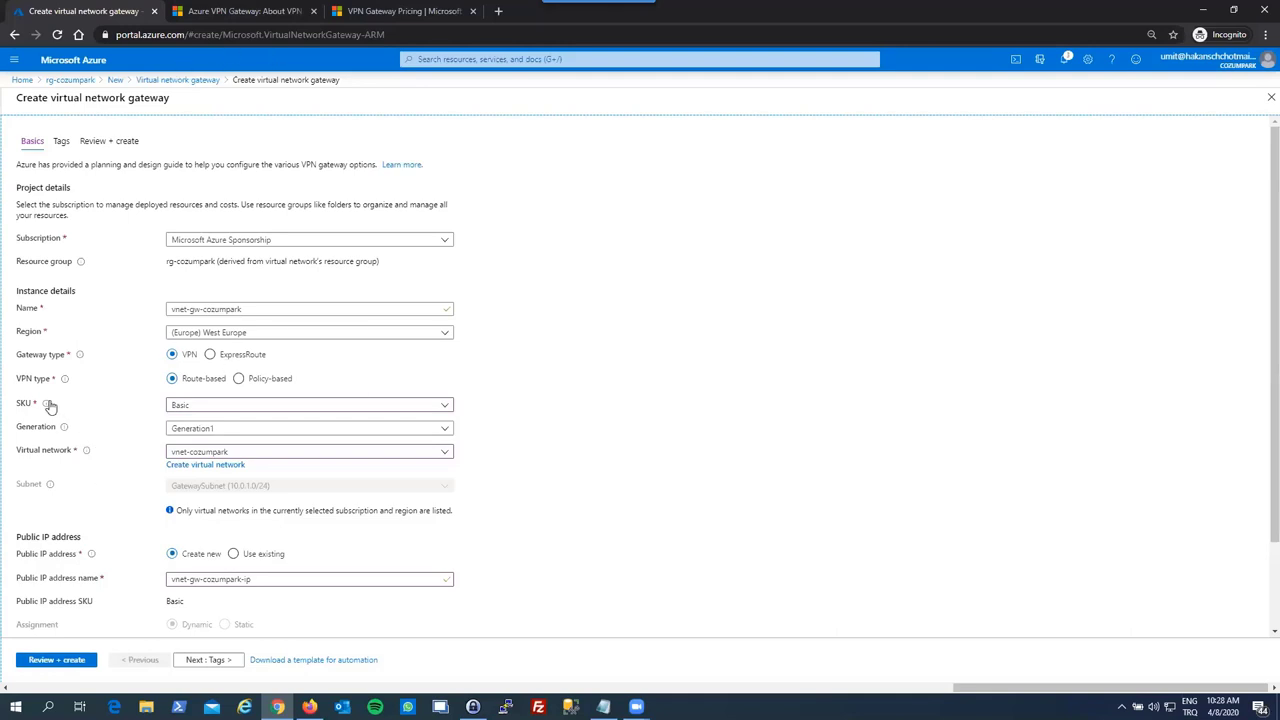
mouse_move(48, 405)
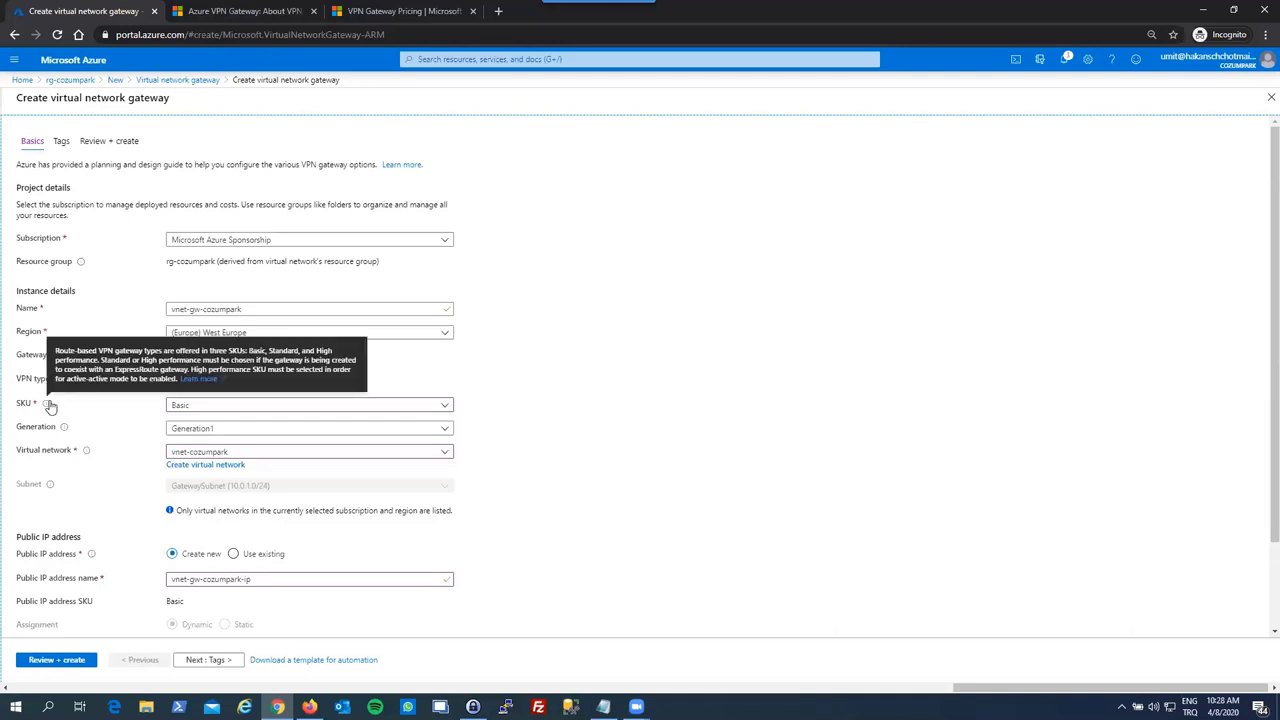
click(167, 413)
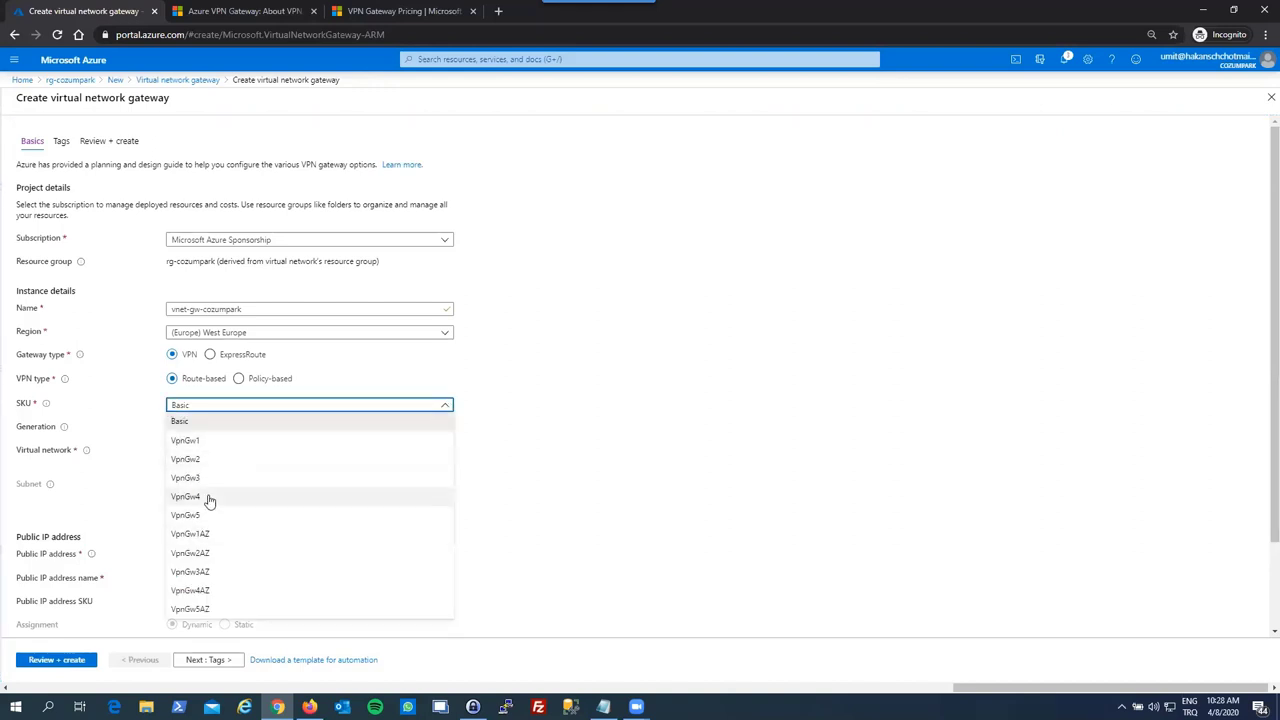
click(179, 421)
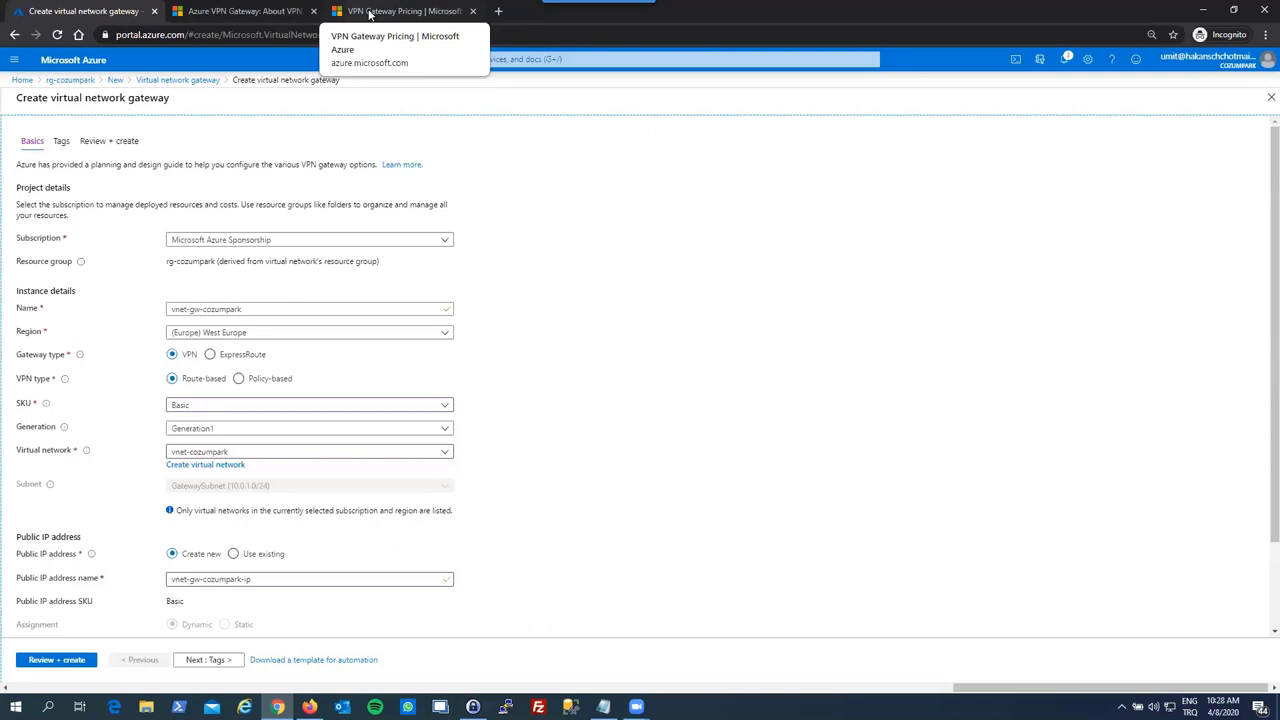
click(370, 13)
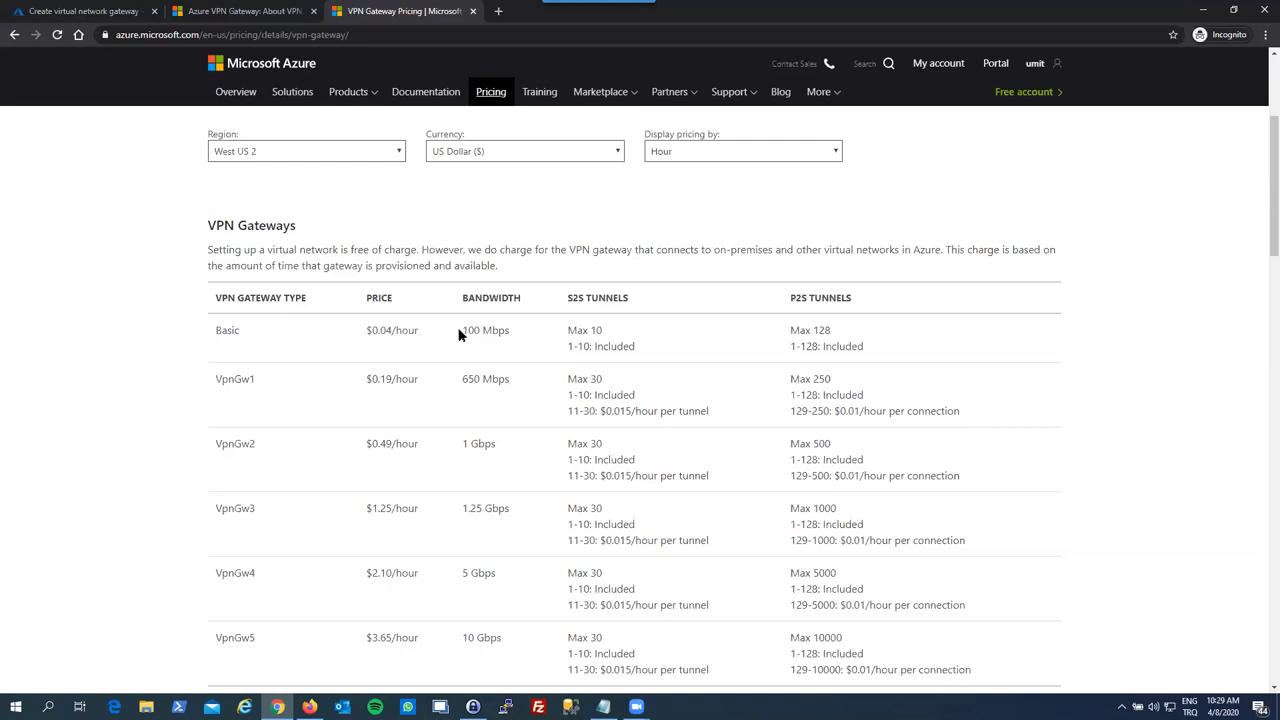
scroll(303, 451, down, 2)
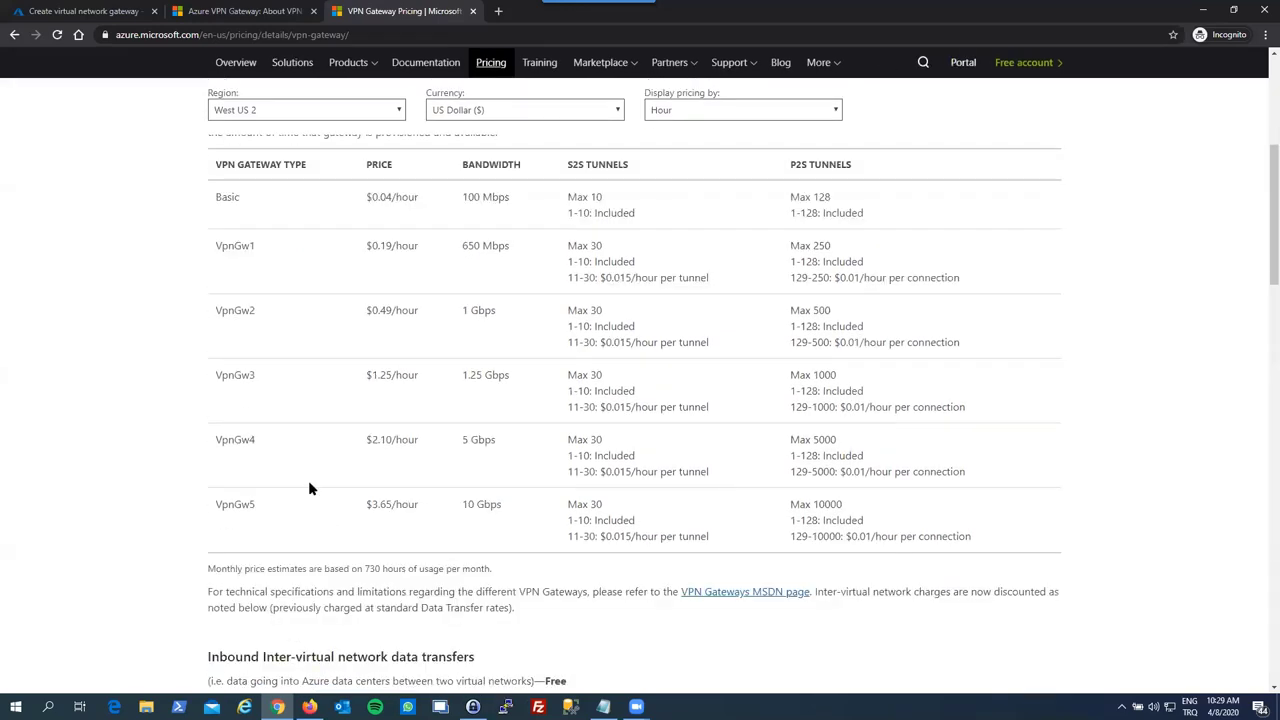
scroll(320, 457, up, 1)
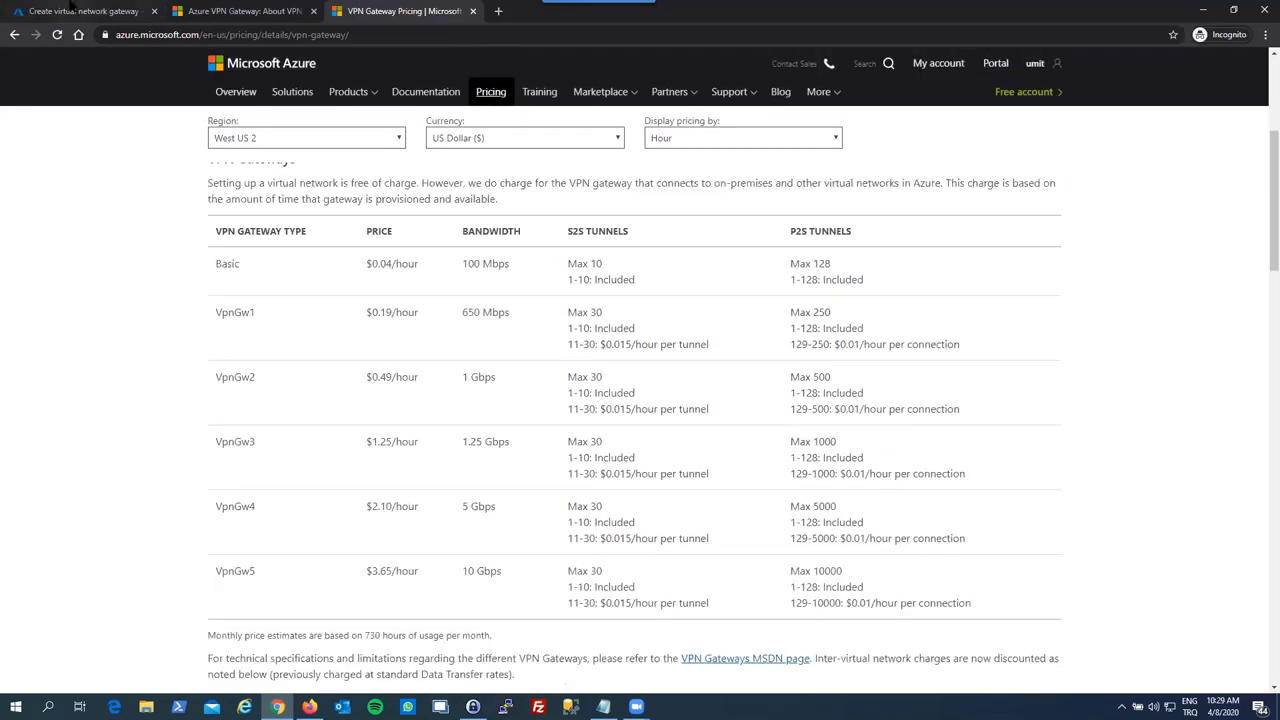
key(ctrl+1)
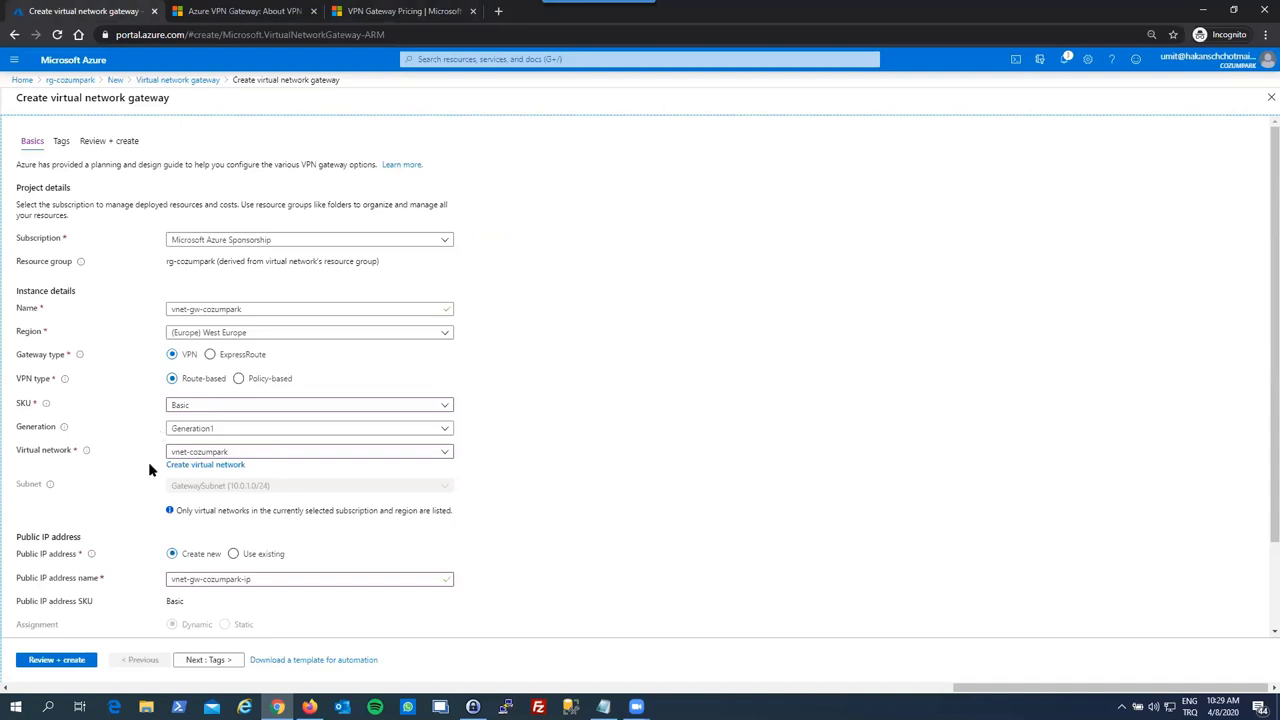
- Pass through Tags and Review + create, then create vnet-gw-cozumpark to launch its deployment
scroll(157, 517, down, 3)
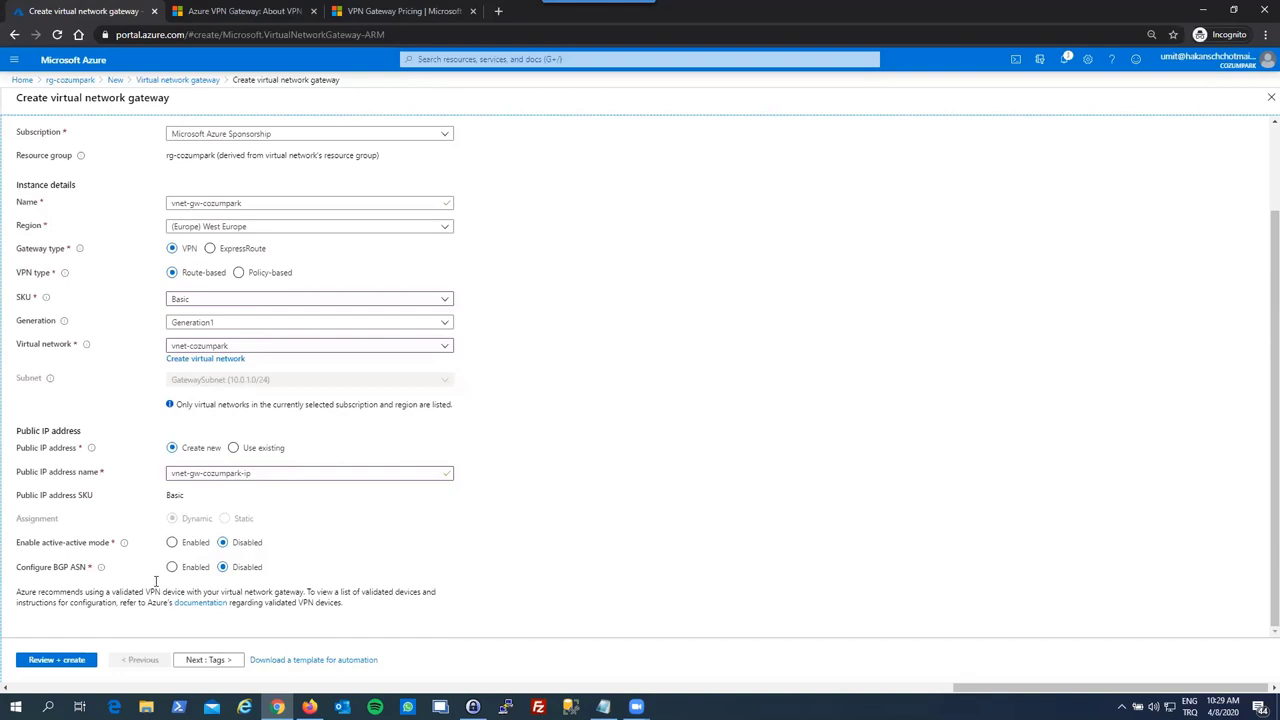
click(205, 662)
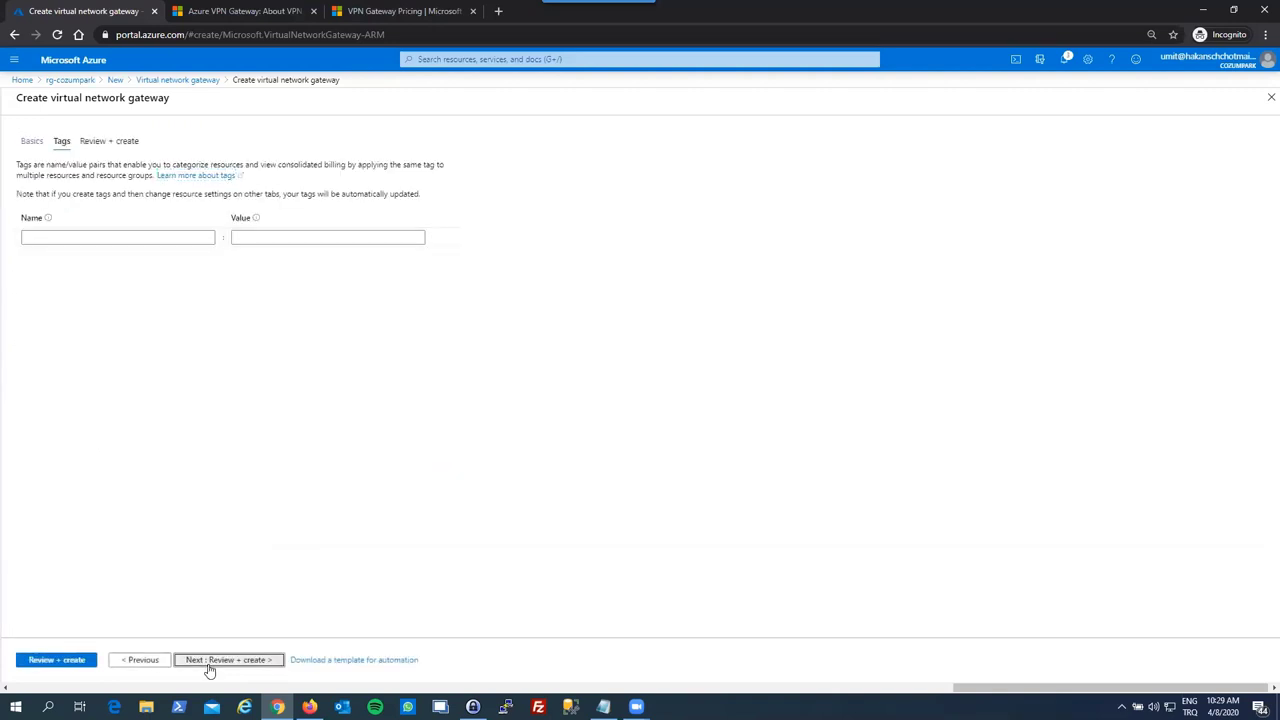
click(209, 668)
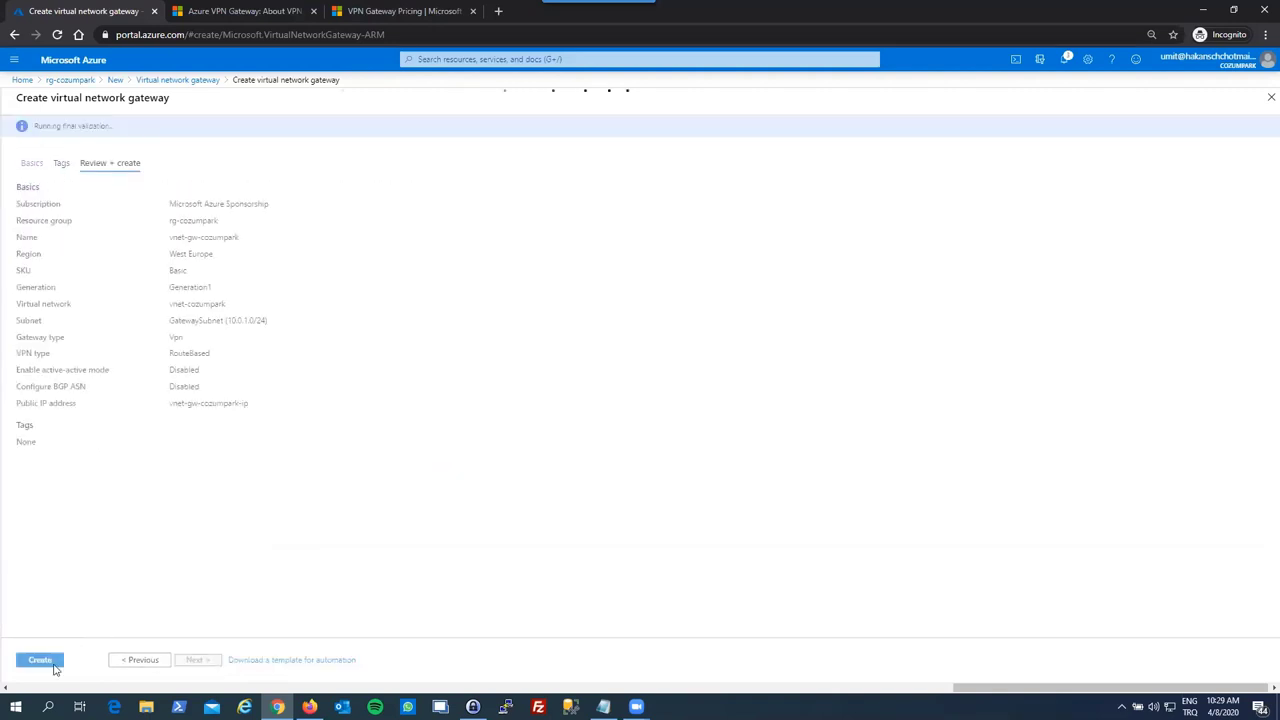
click(42, 664)
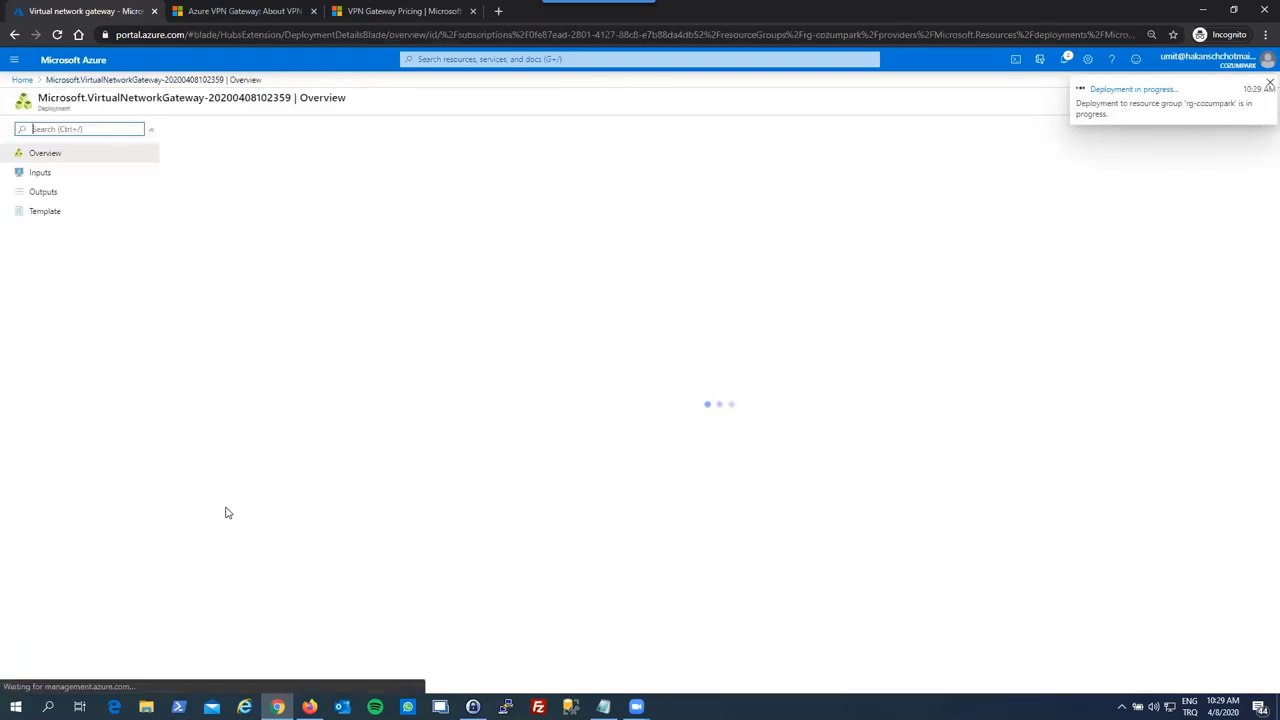
- Dismiss the deployment notice, close its overview, and open rg-cozumpark
click(1262, 86)
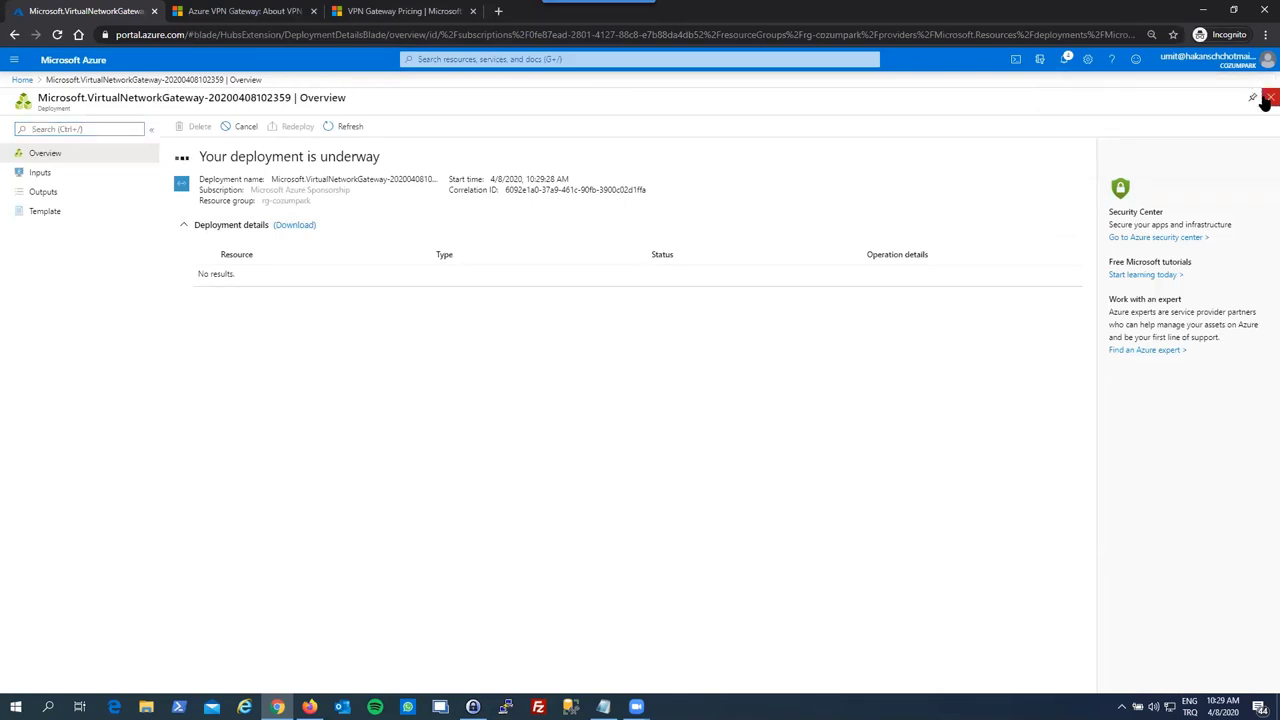
click(1269, 97)
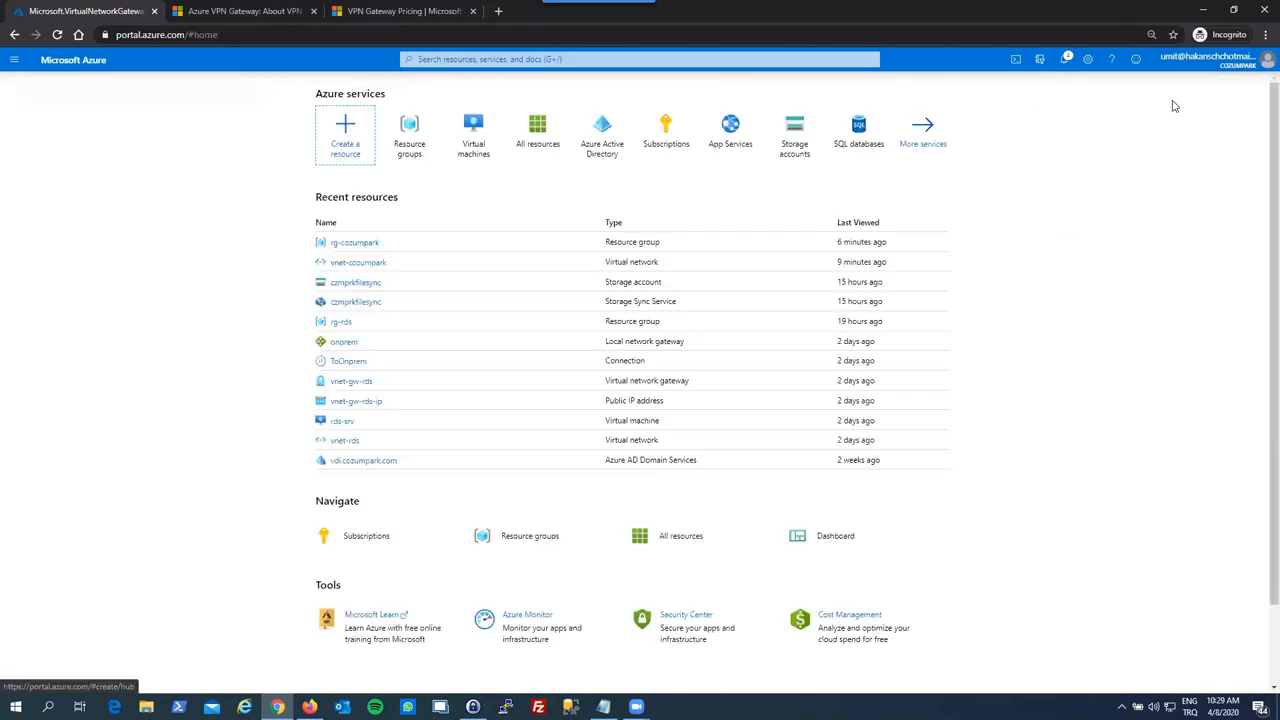
click(345, 243)
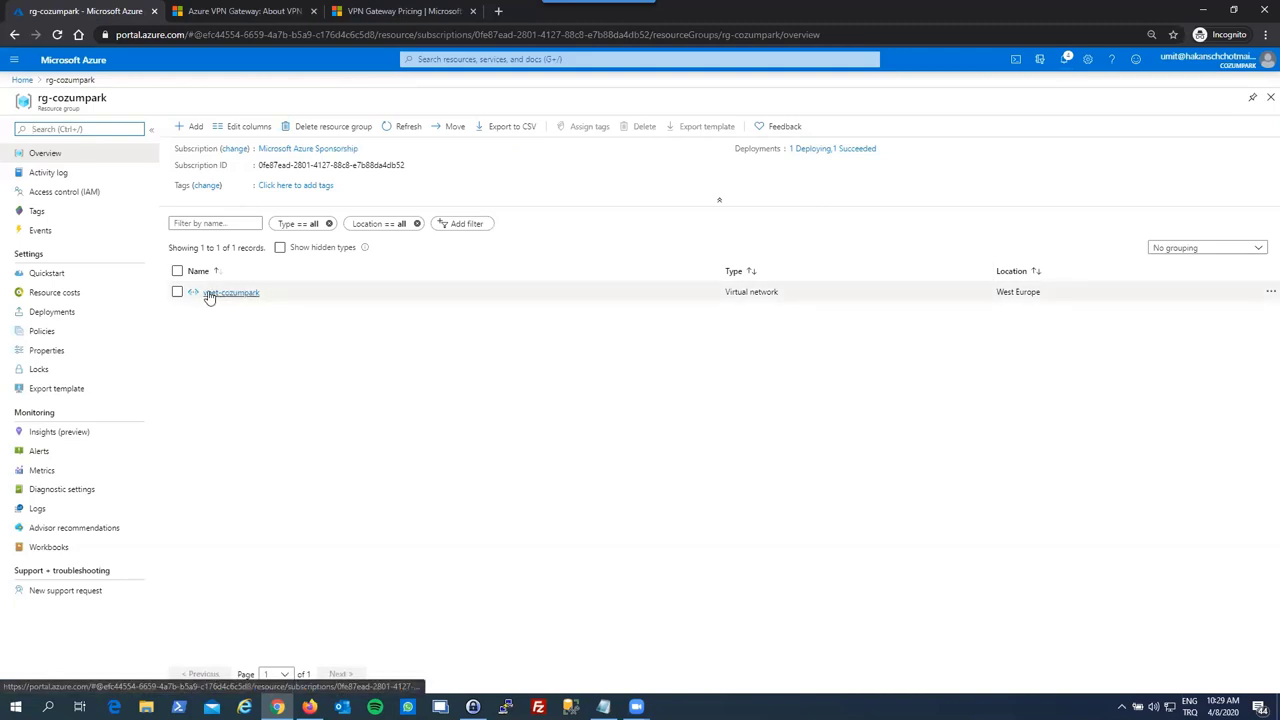
- Refresh the resource list until vnet-gw-cozumpark and vnet-gw-cozumpark-ip appear
click(389, 130)
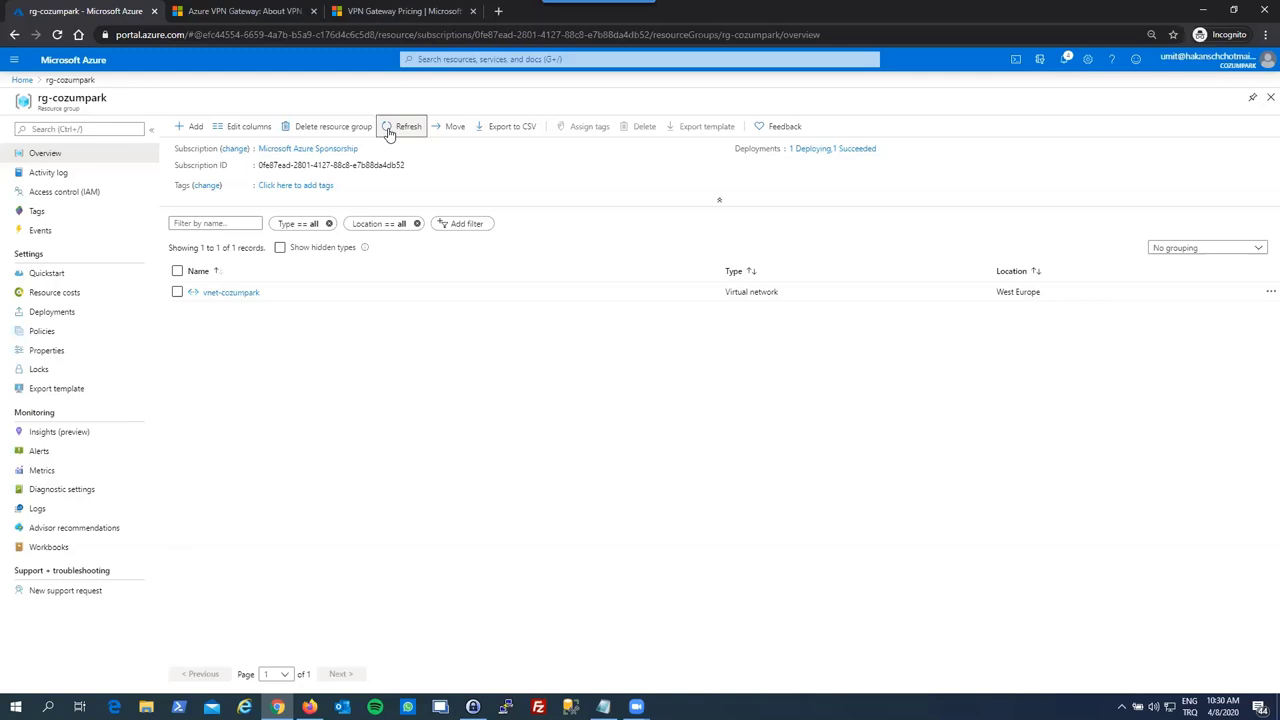
click(388, 133)
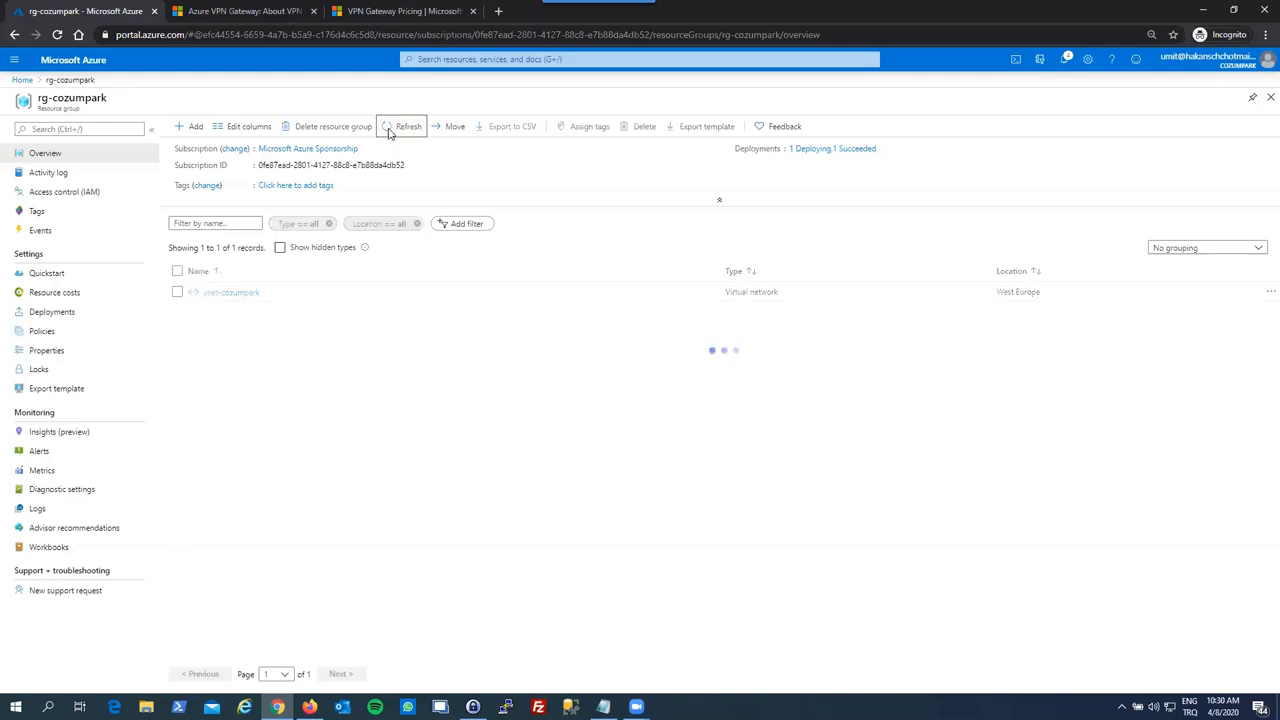
click(388, 133)
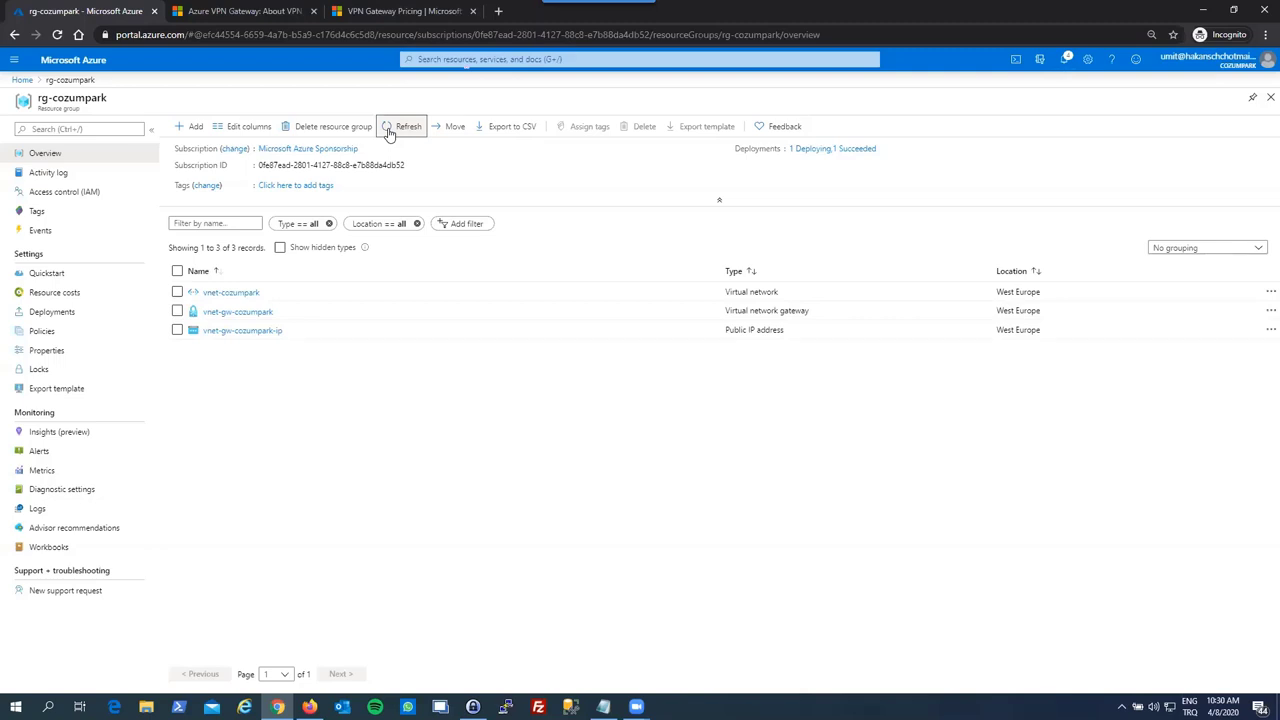
click(390, 134)
click(383, 134)
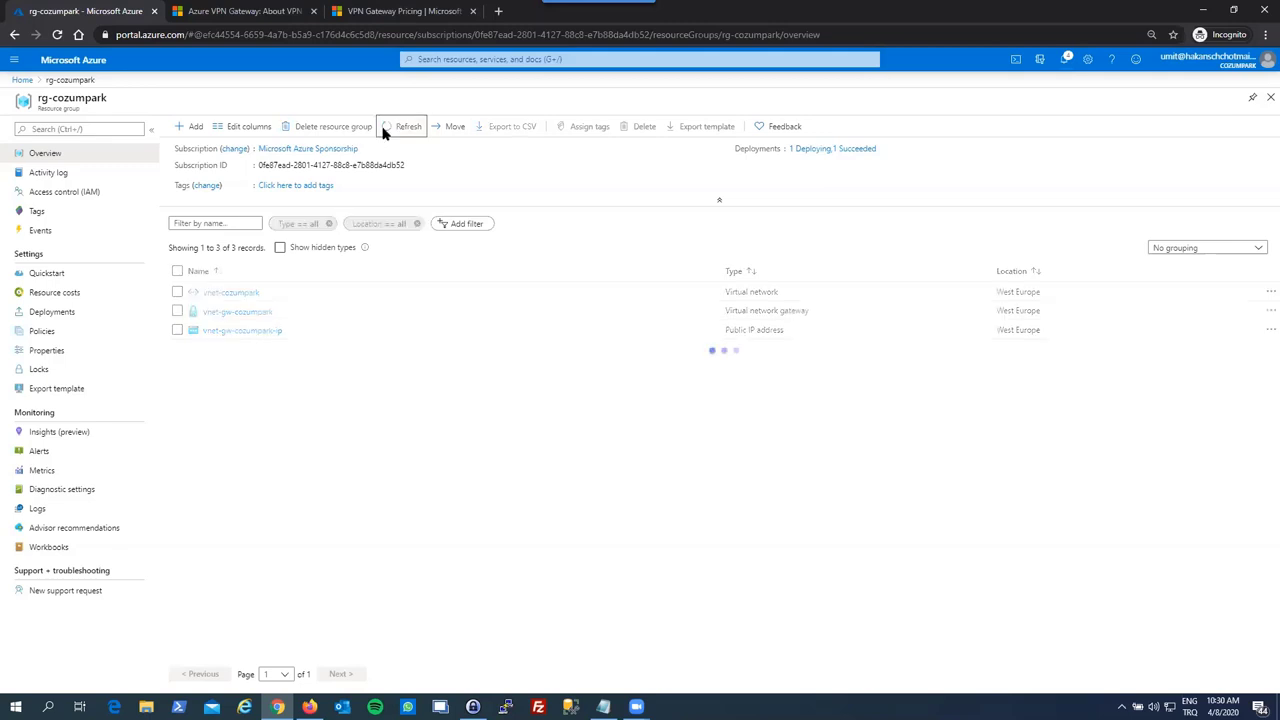
click(383, 134)
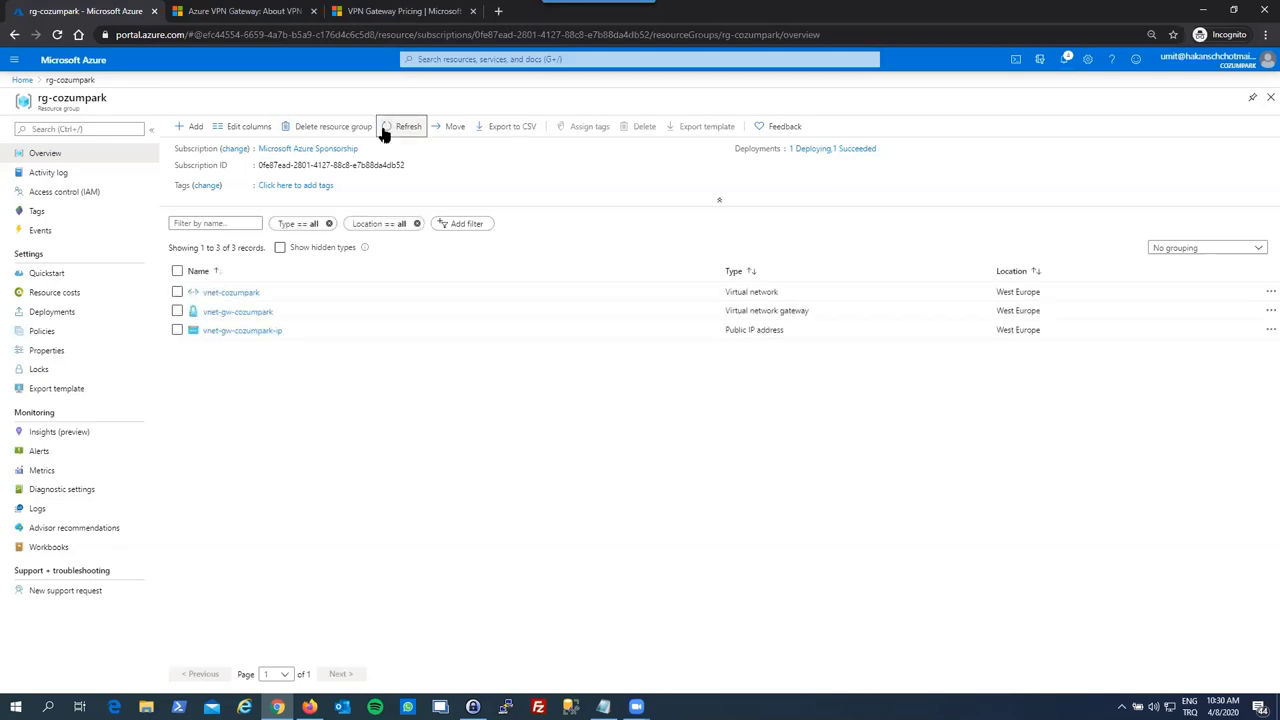
click(383, 134)
click(383, 134)
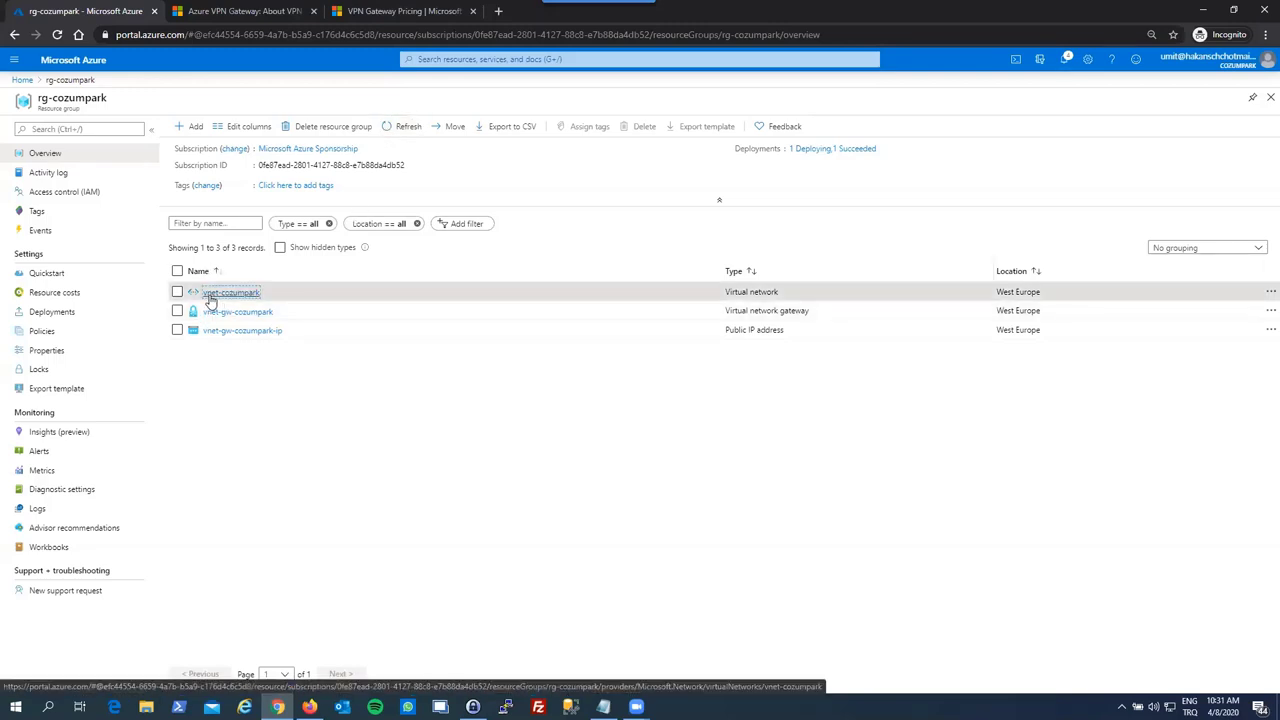
- Open vnet-cozumpark and browse its DDoS protection, Firewall and DNS servers pages
click(208, 294)
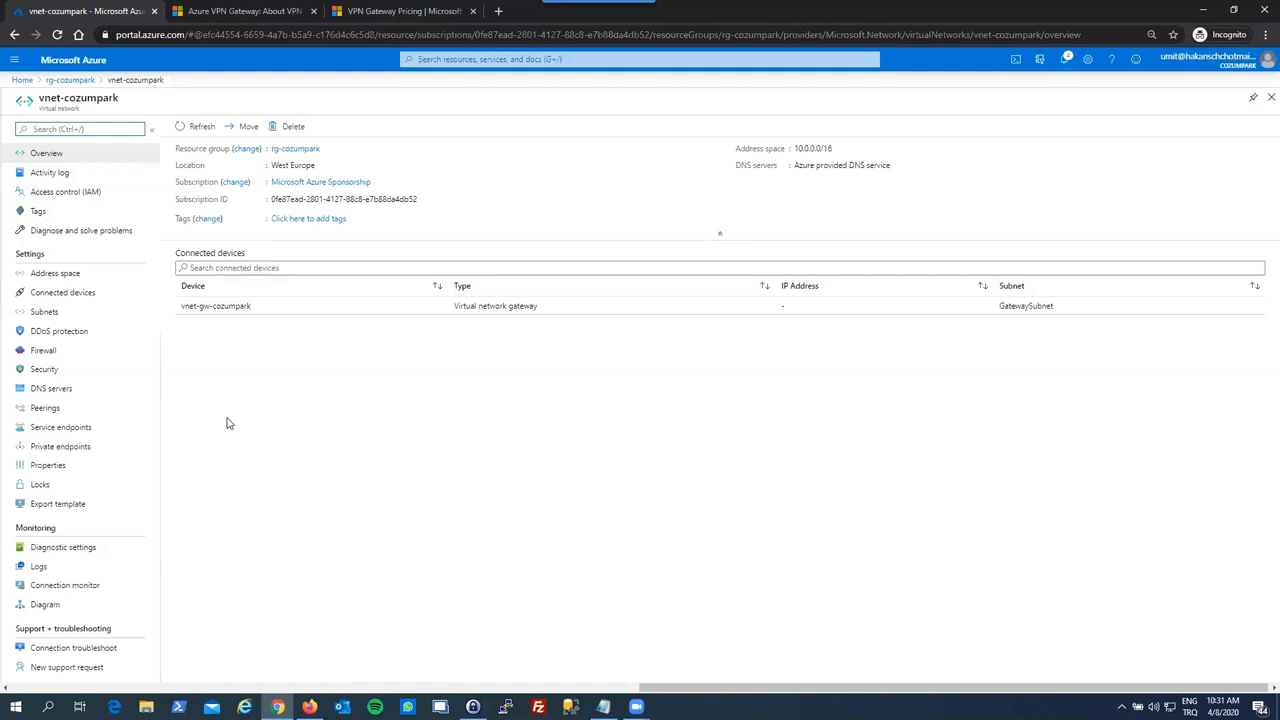
click(80, 331)
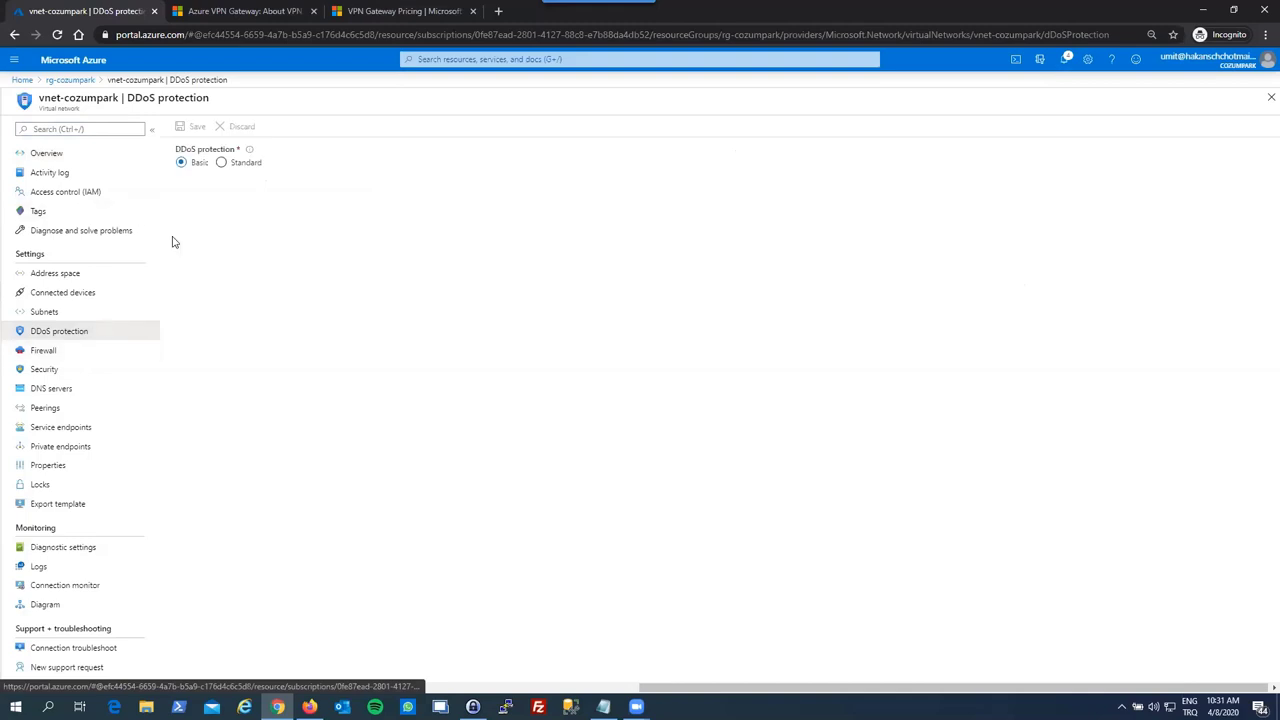
click(106, 352)
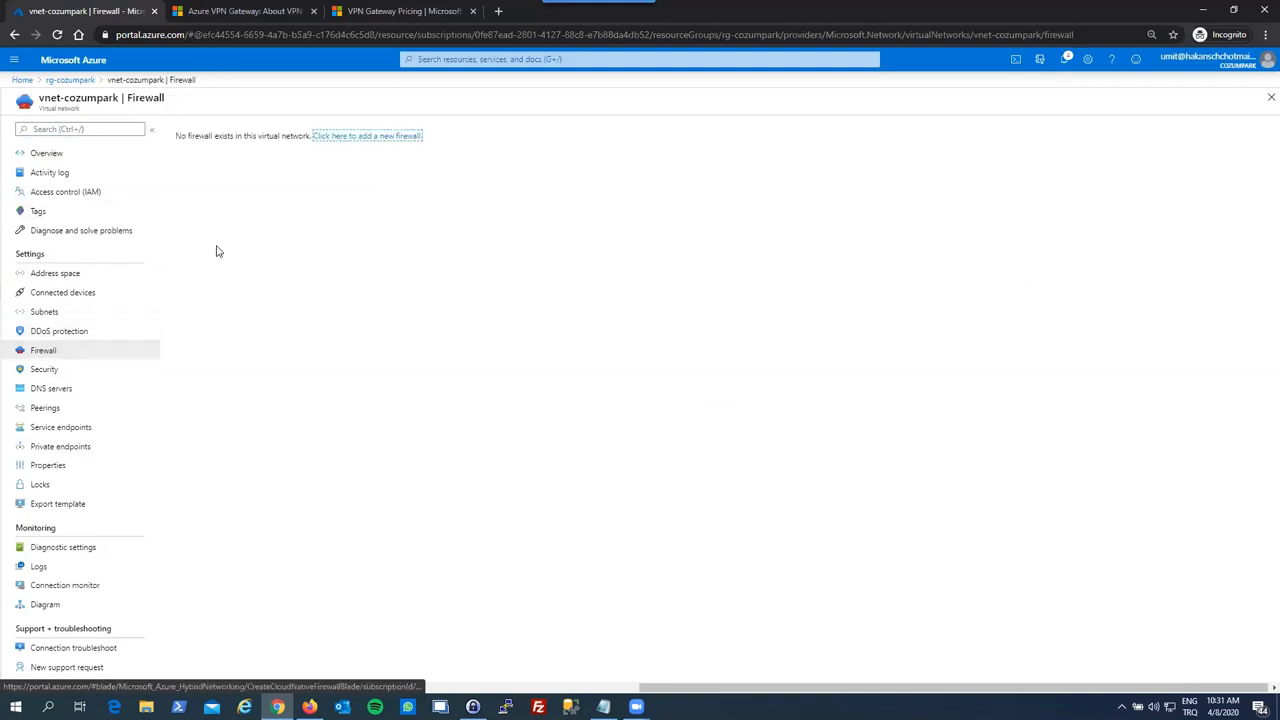
click(97, 387)
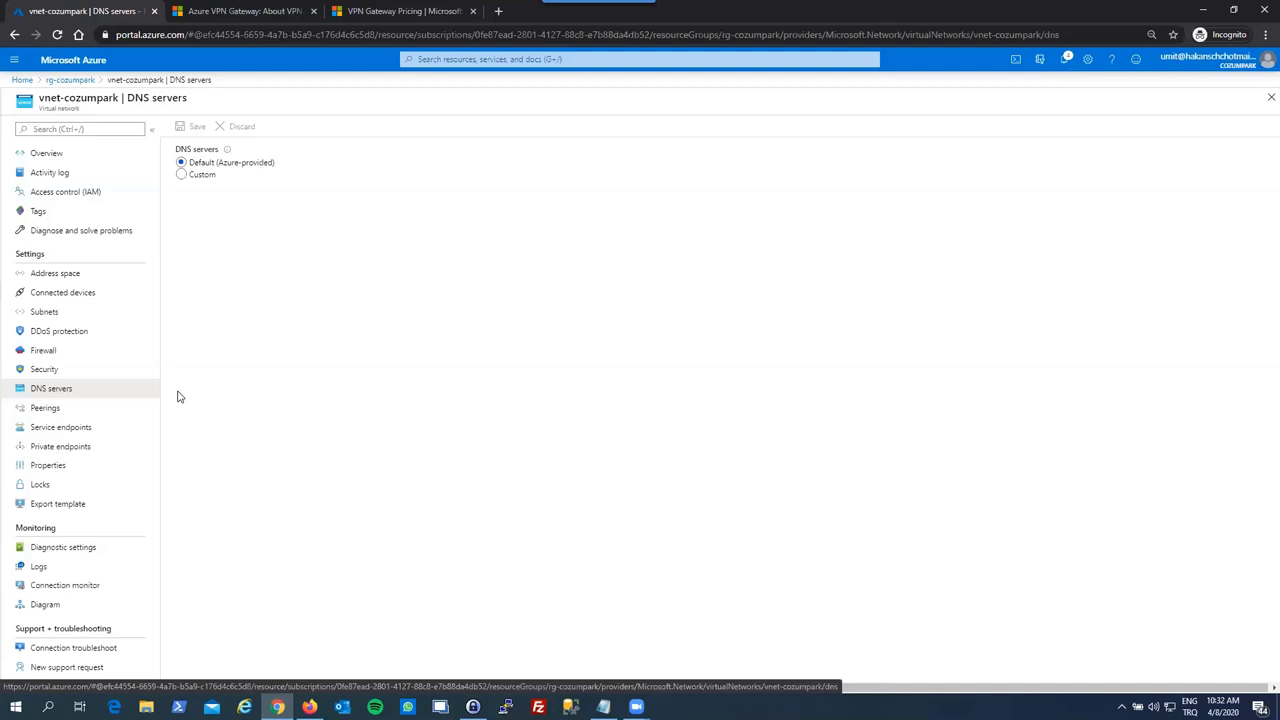
- Toggle DNS to Custom and back to Default (Azure-provided), then view the empty Peerings list
click(182, 175)
click(182, 215)
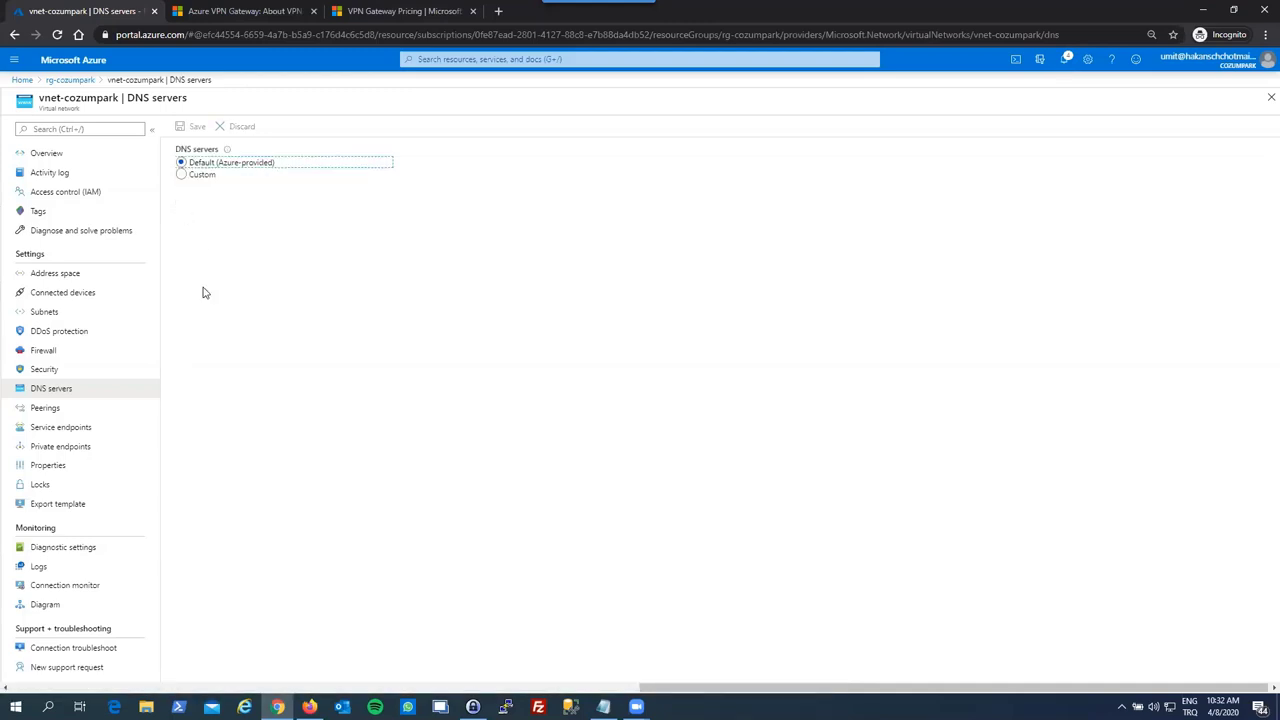
click(199, 357)
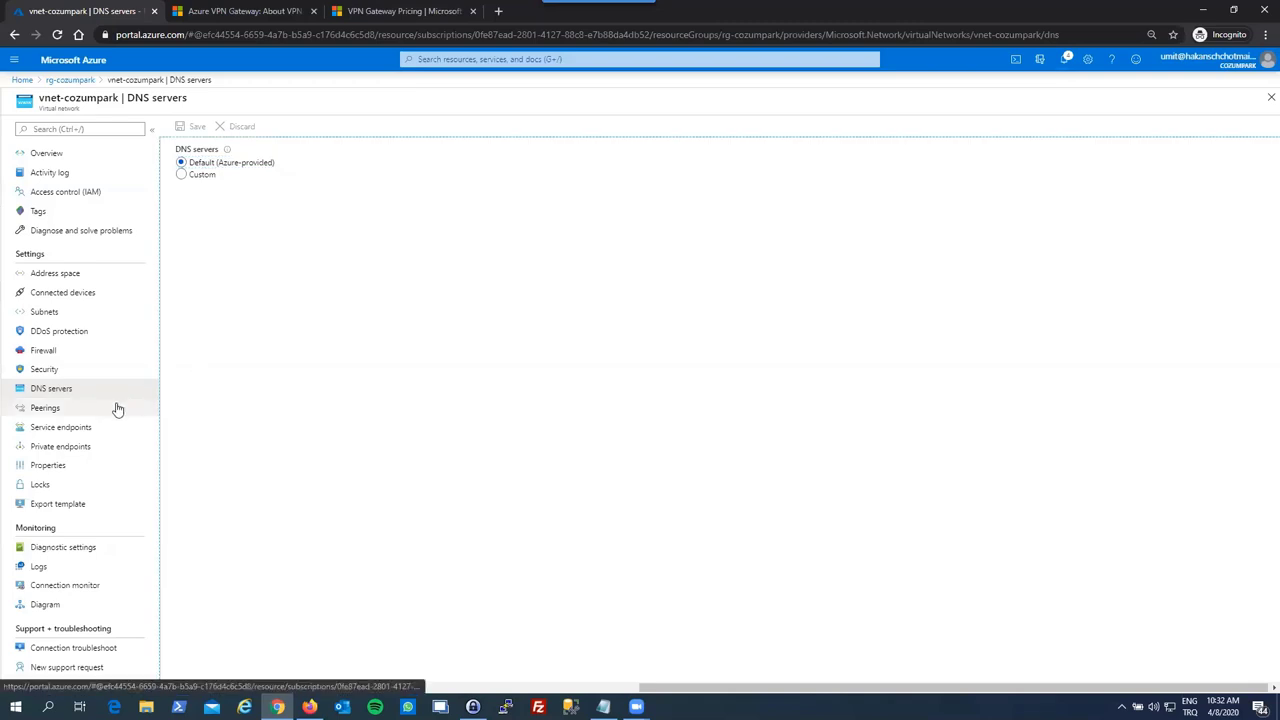
click(117, 407)
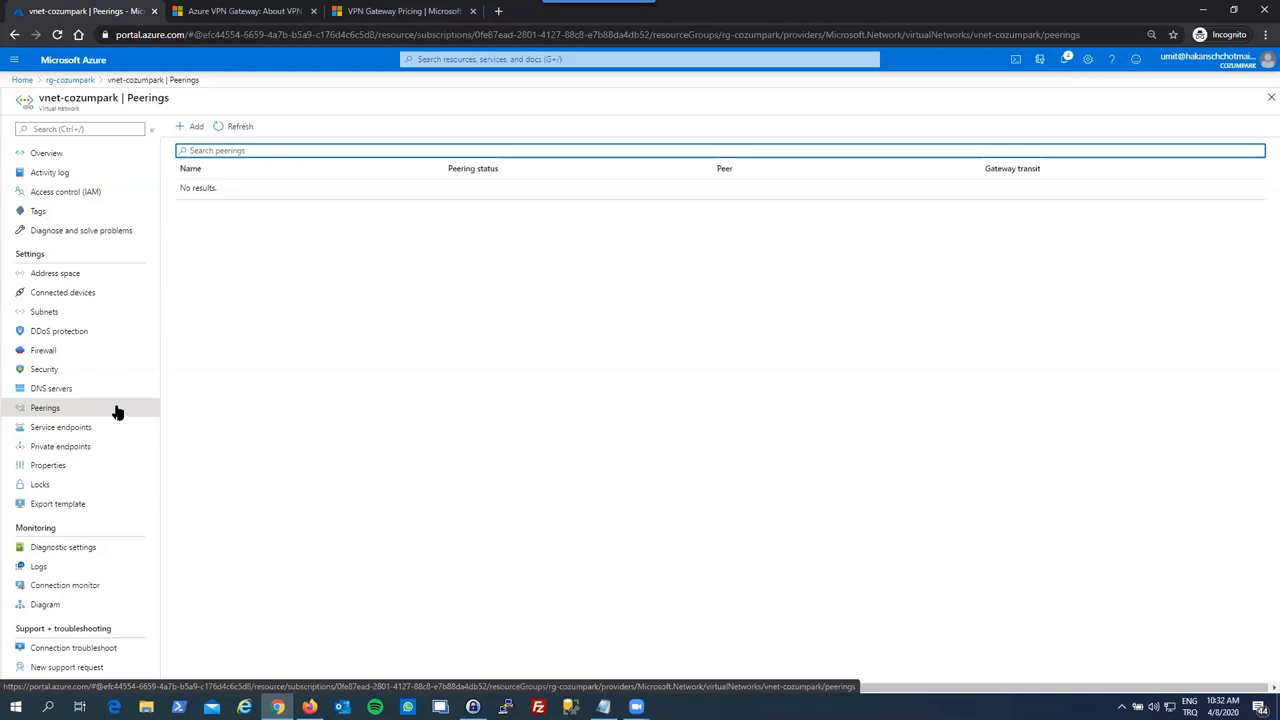
- Open Service endpoints, begin adding one, browse the services list, and cancel without adding any
click(115, 430)
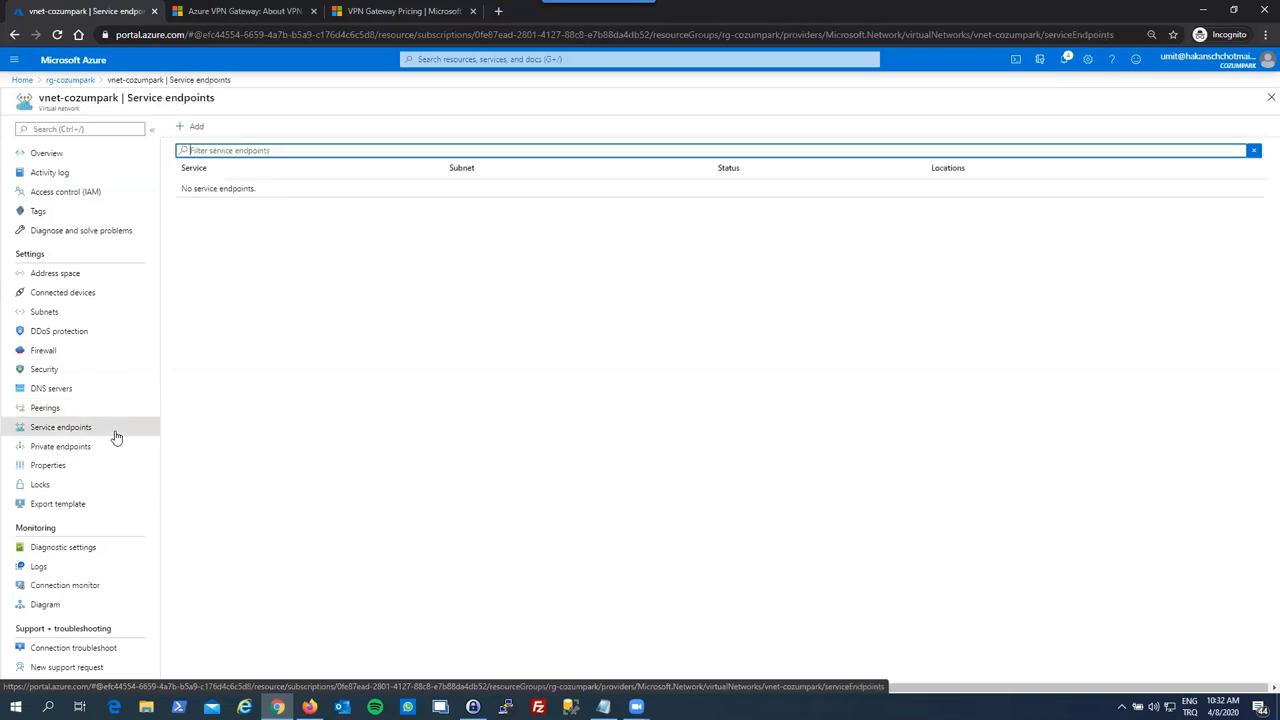
click(182, 130)
click(1075, 135)
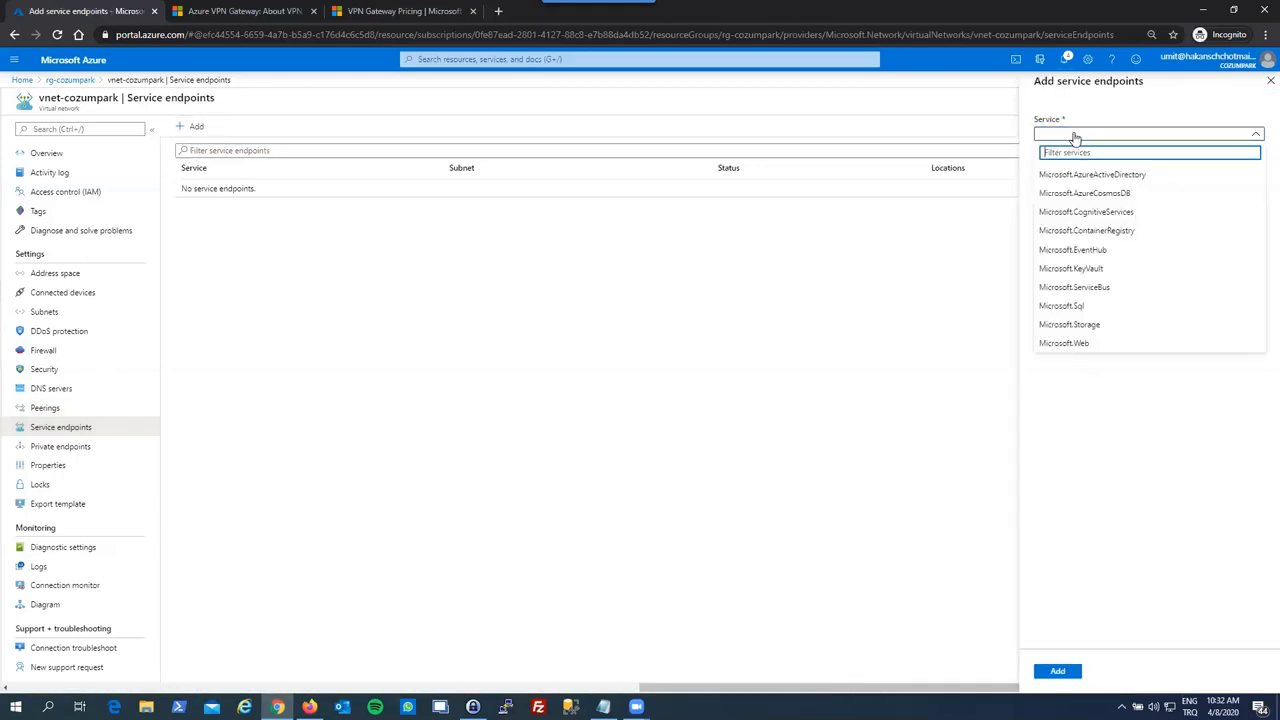
click(1075, 137)
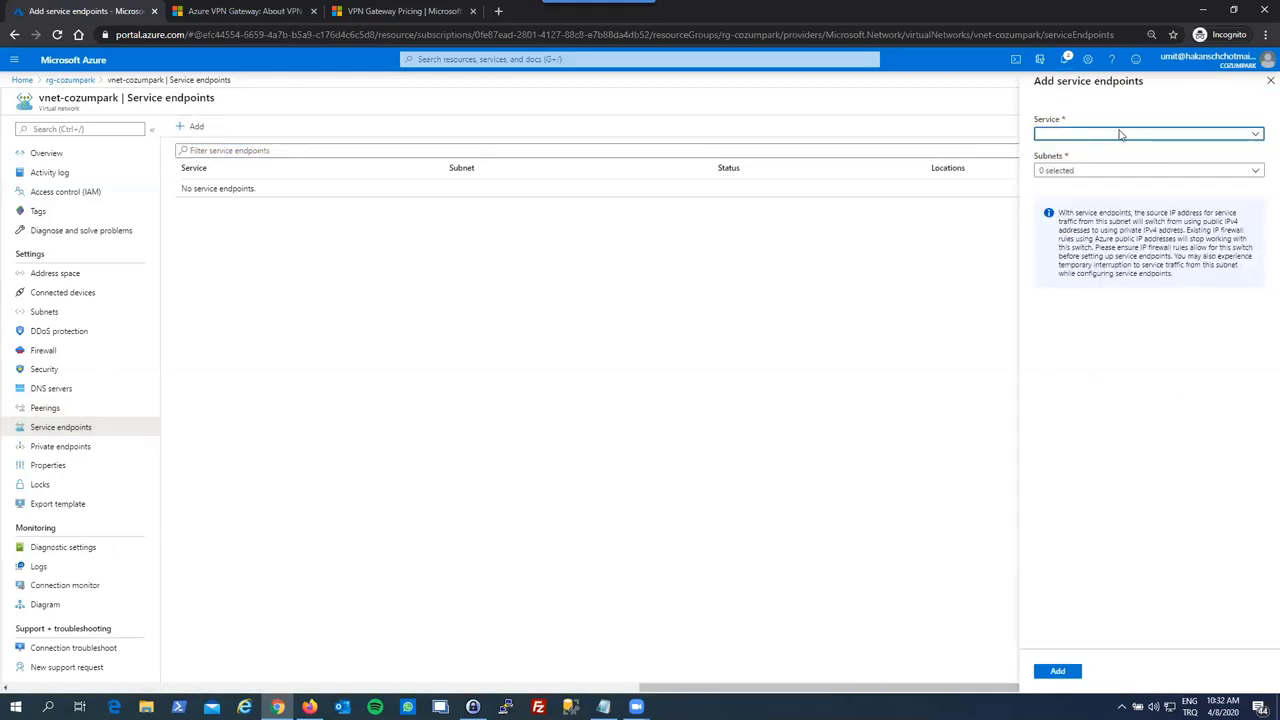
click(1270, 80)
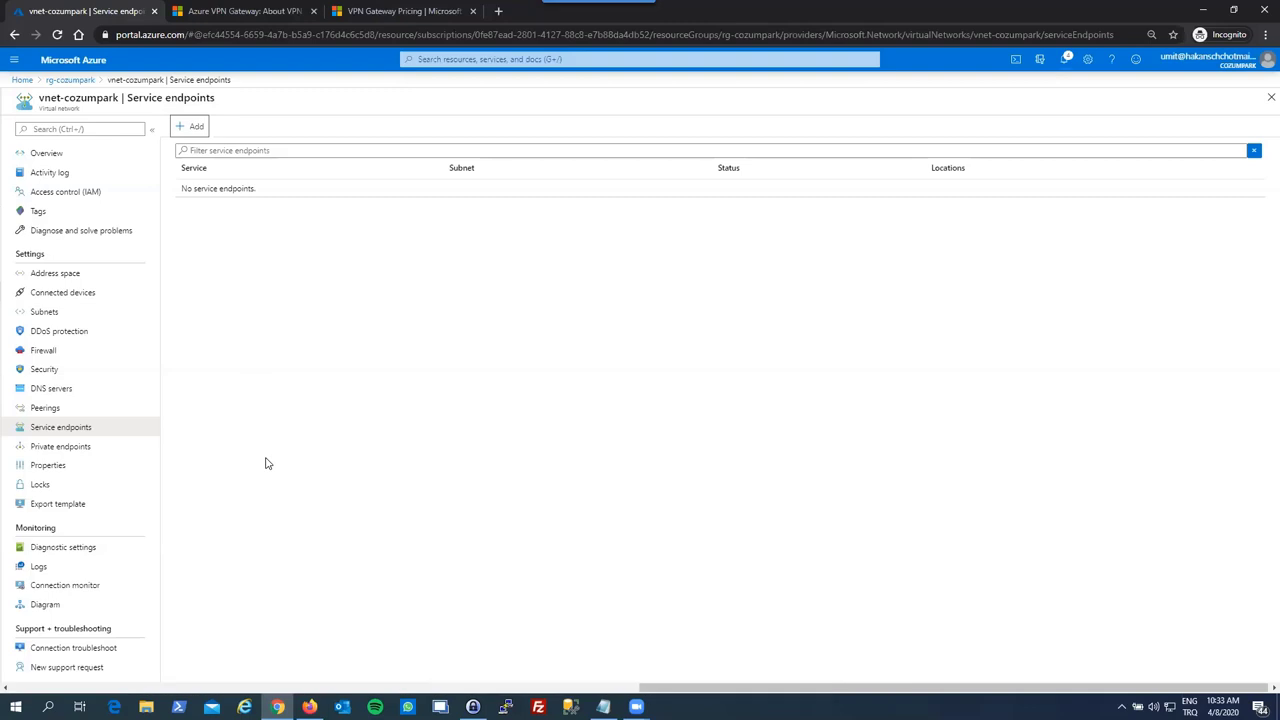
- Connect to 192.168.10.180 with Remote Desktop (mstsc), sign in with the password, and accept the certificate
key(super)
text(mstsc)
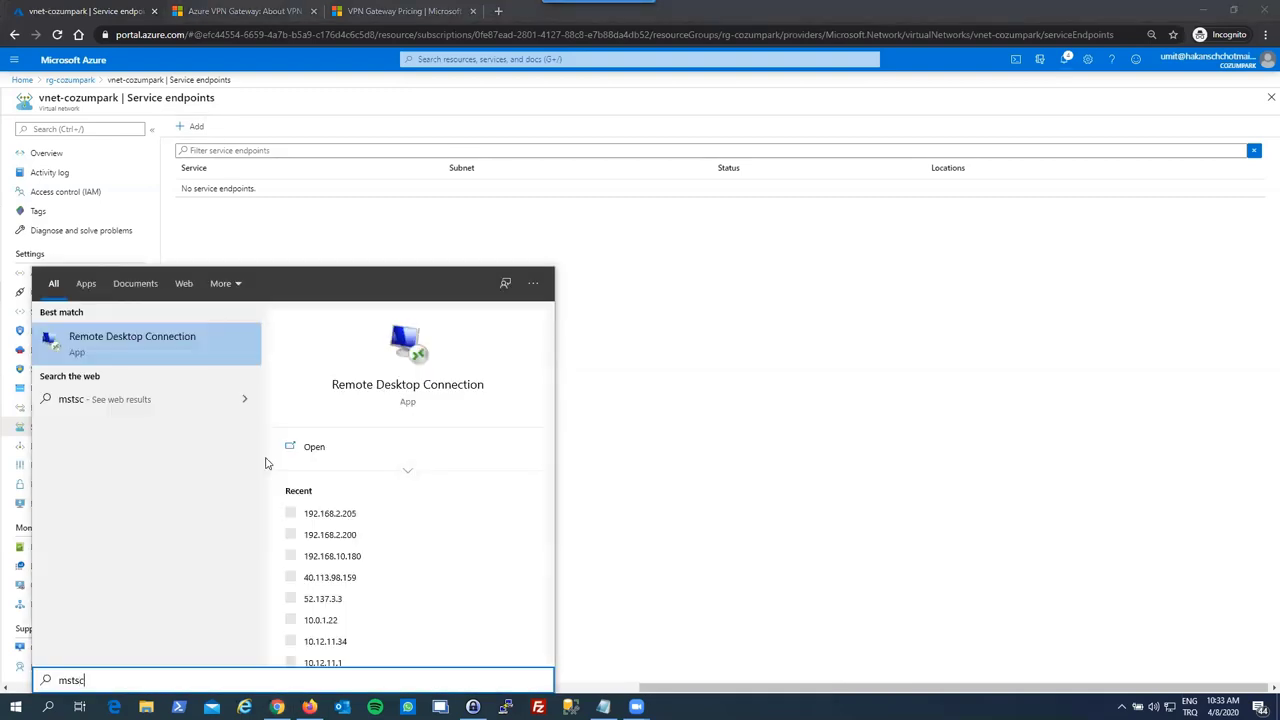
key(Return)
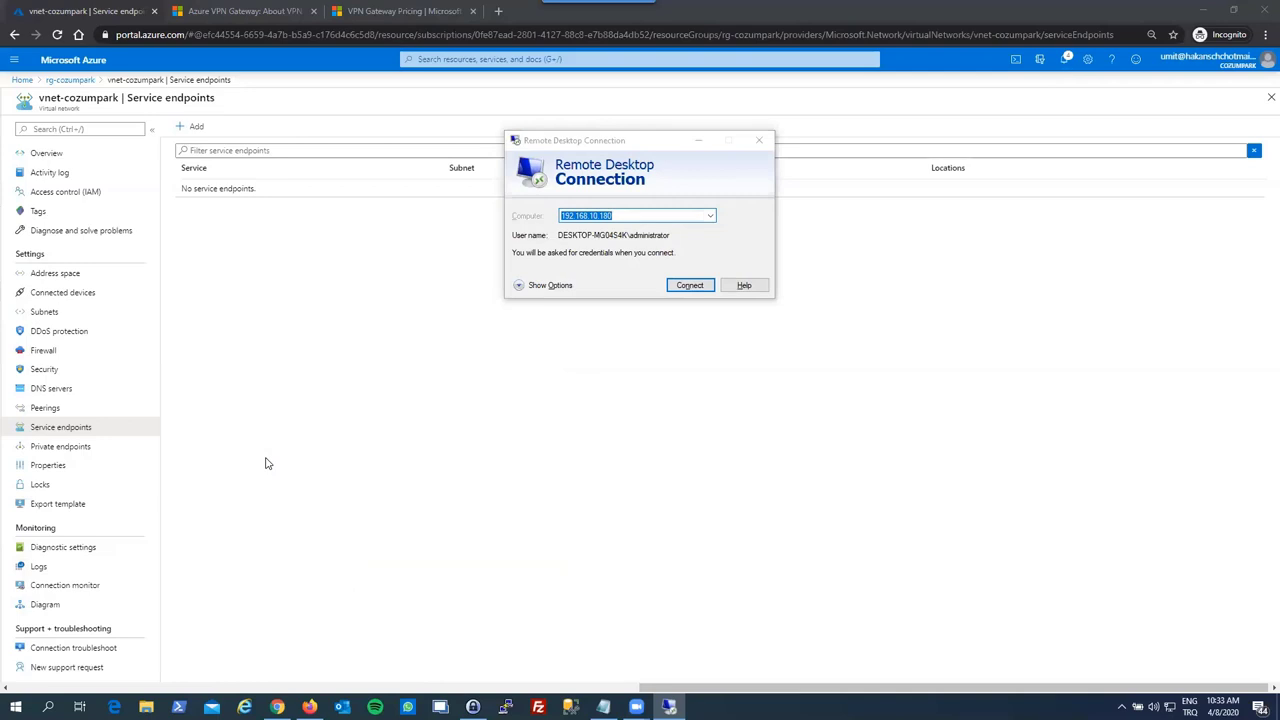
key(Return)
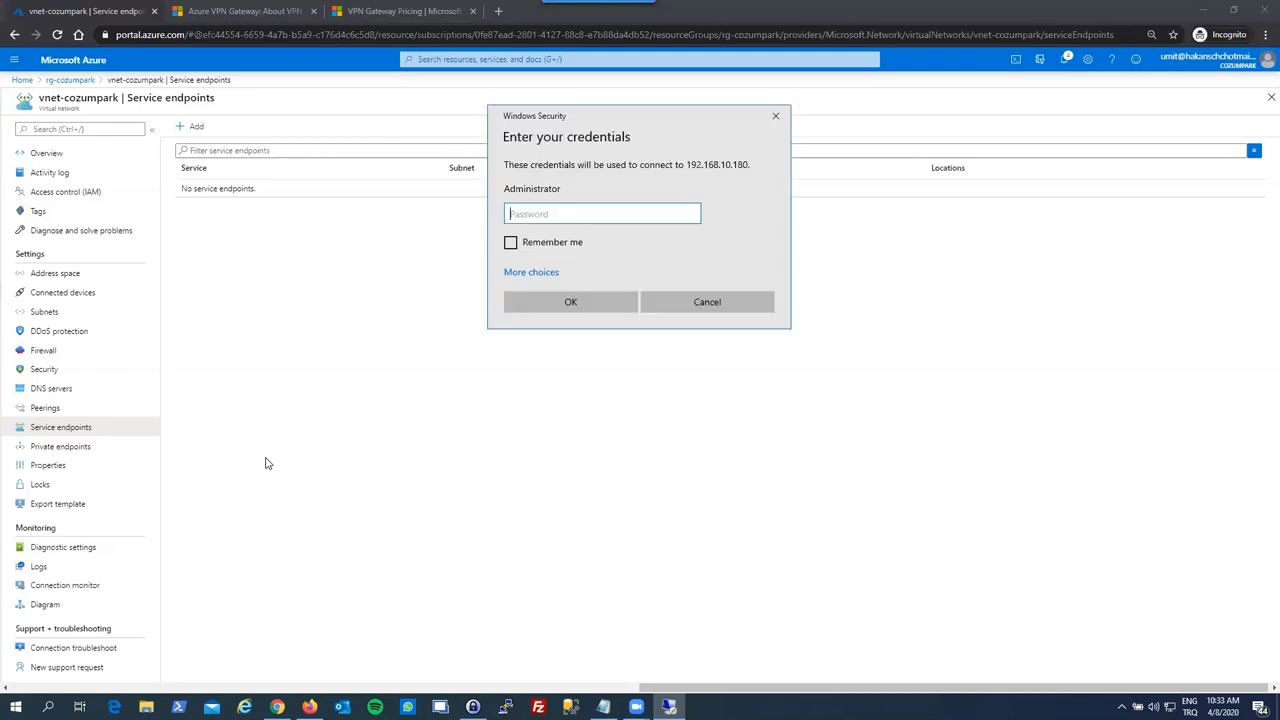
text(*********)
key(Return)
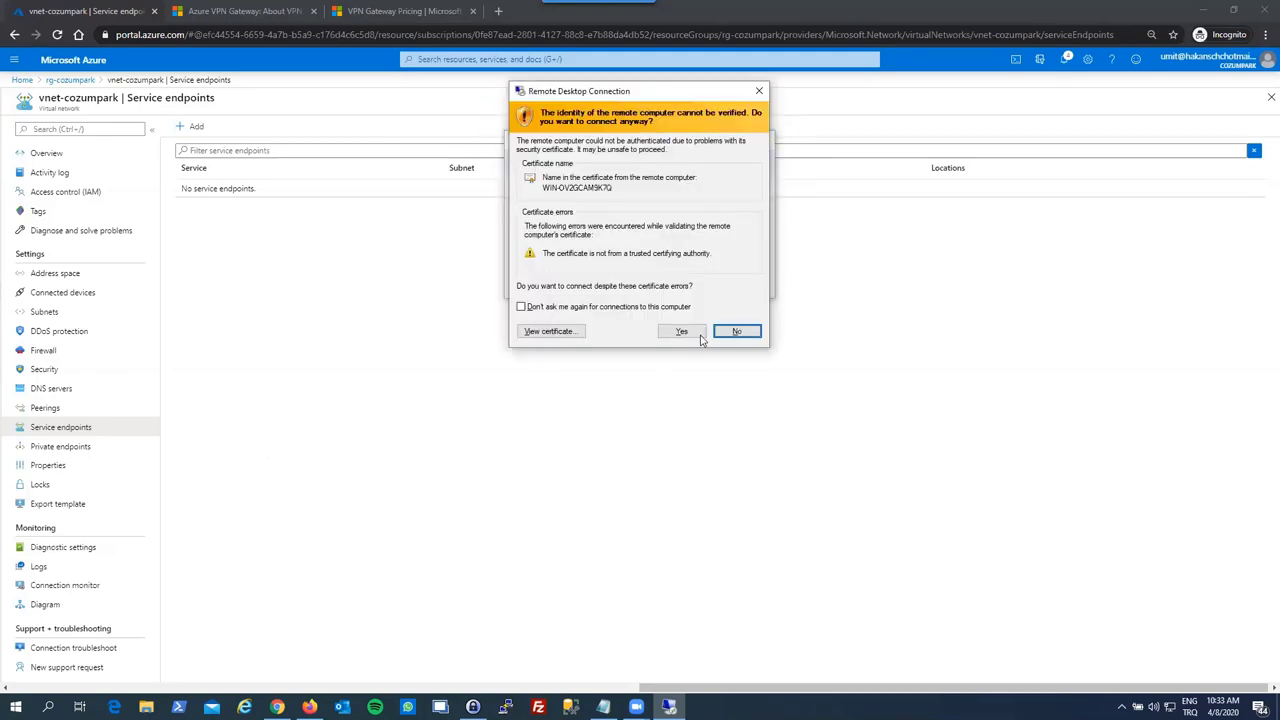
click(690, 332)
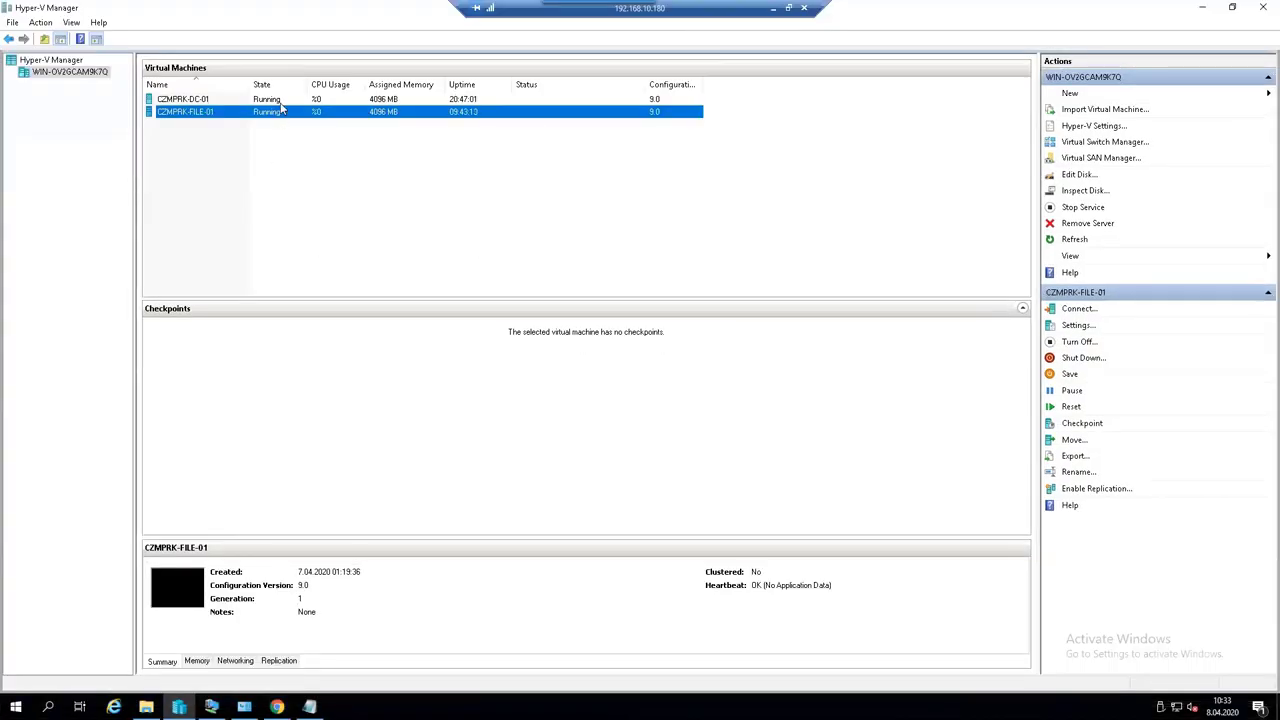
- Review the CZMPRK-DC-01 and CZMPRK-FILE-01 virtual machines, then minimize the remote session
click(281, 102)
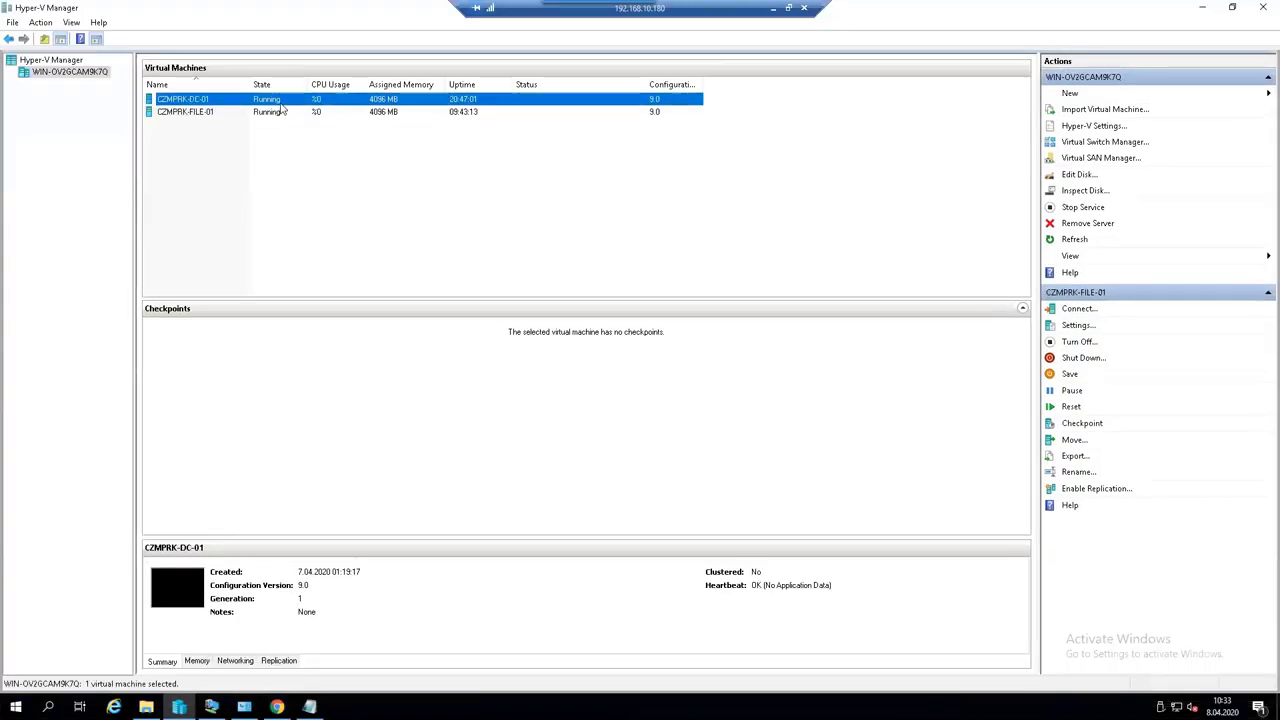
click(198, 114)
click(203, 101)
click(225, 114)
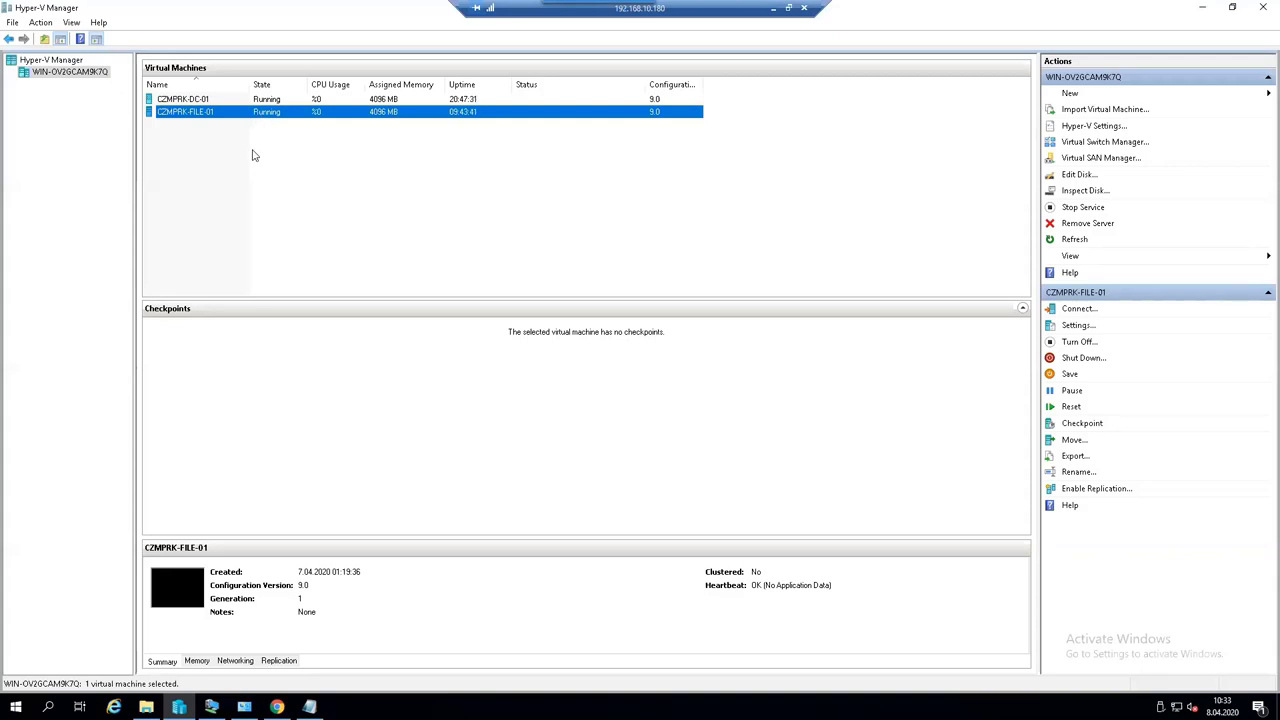
click(773, 8)
click(249, 257)
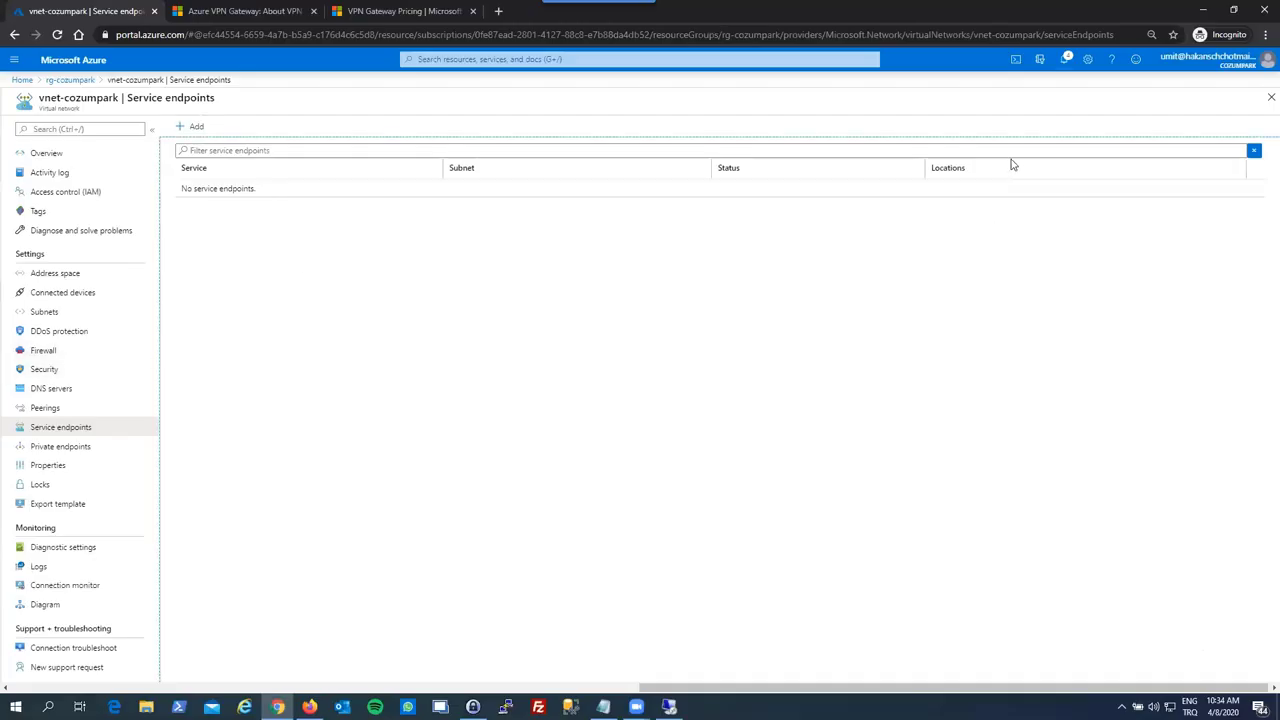
- Go back to the rg-cozumpark resource group overview through its breadcrumb
click(1265, 103)
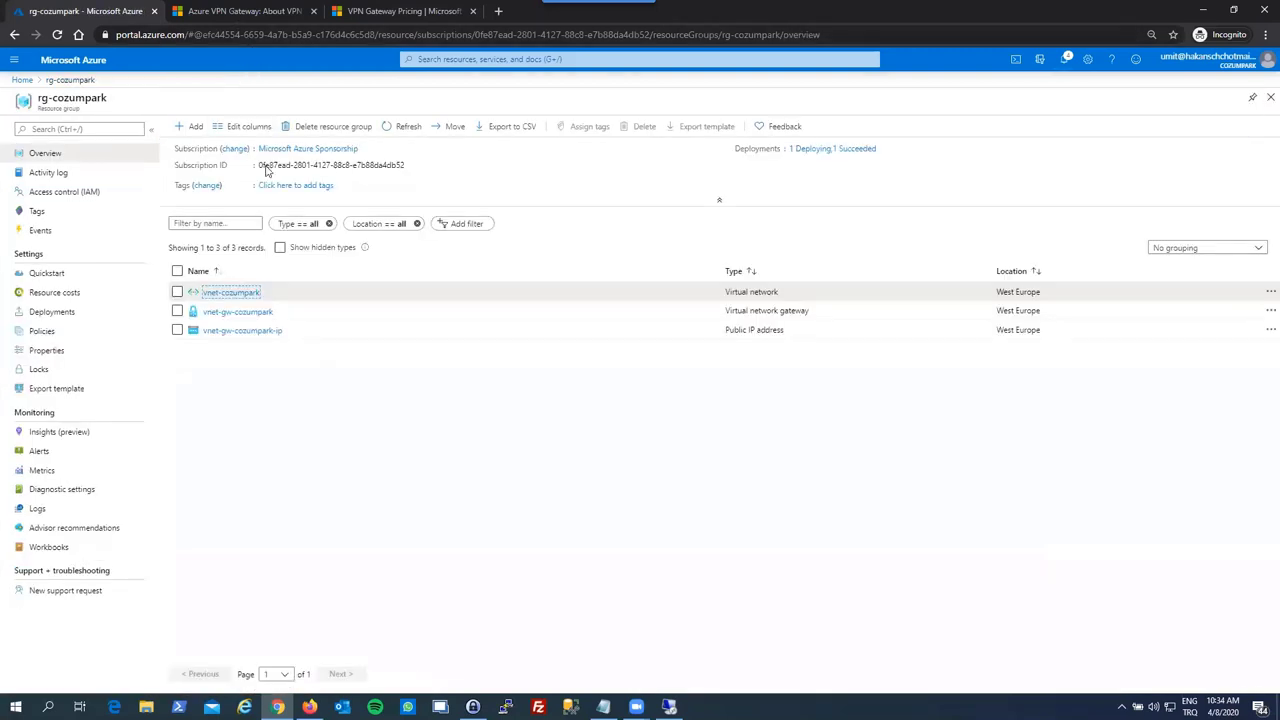
click(287, 434)
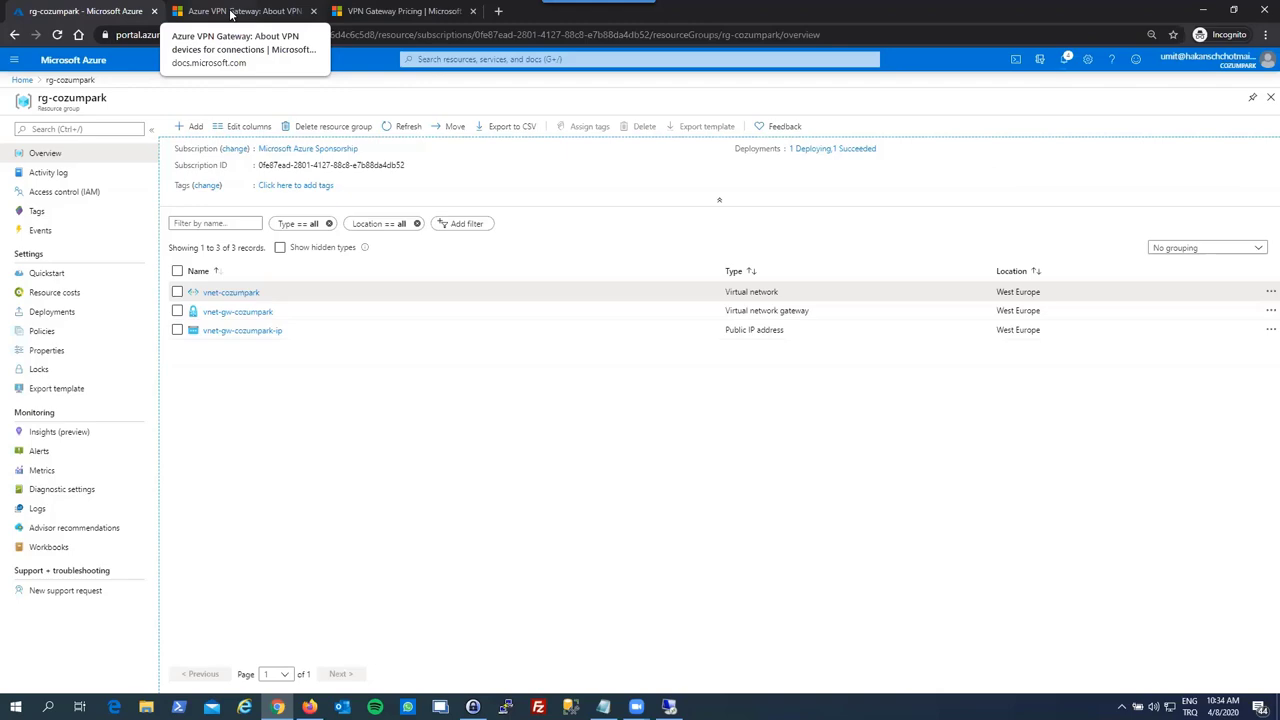
- On the About VPN devices page, scan the validated devices table, noting the Minimum OS column
click(231, 14)
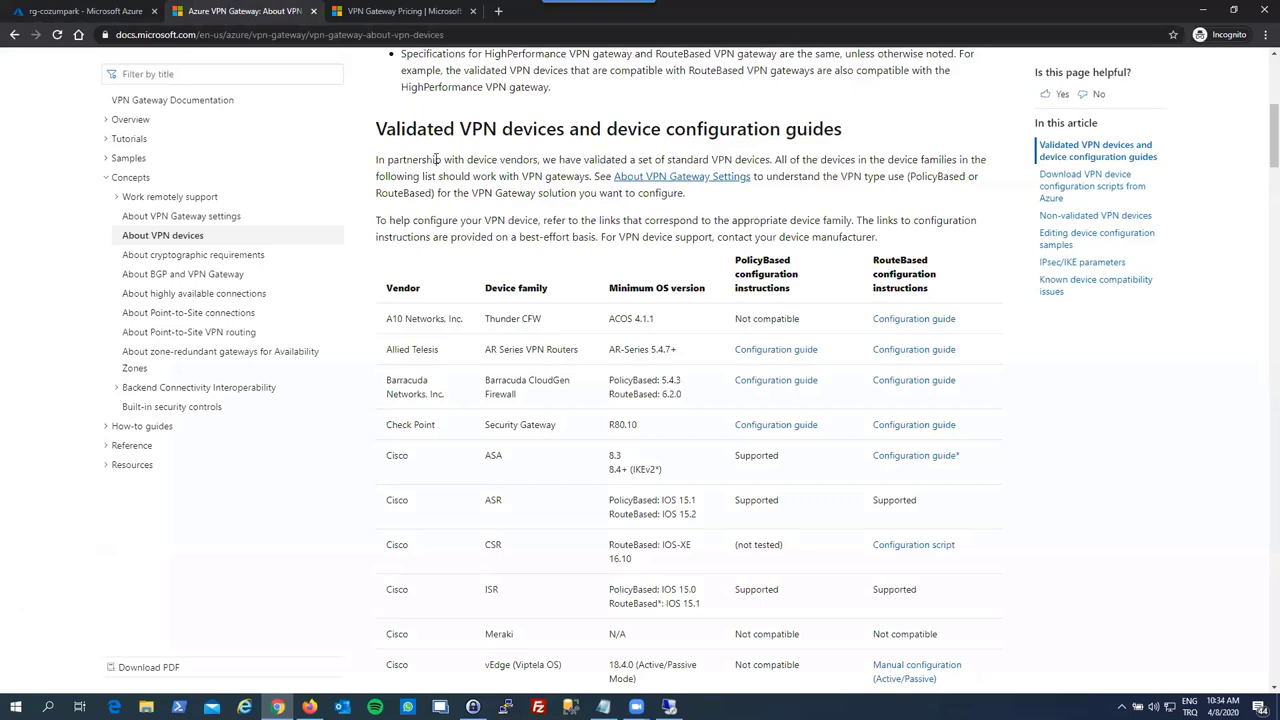
scroll(448, 190, down, 1)
scroll(448, 193, down, 1)
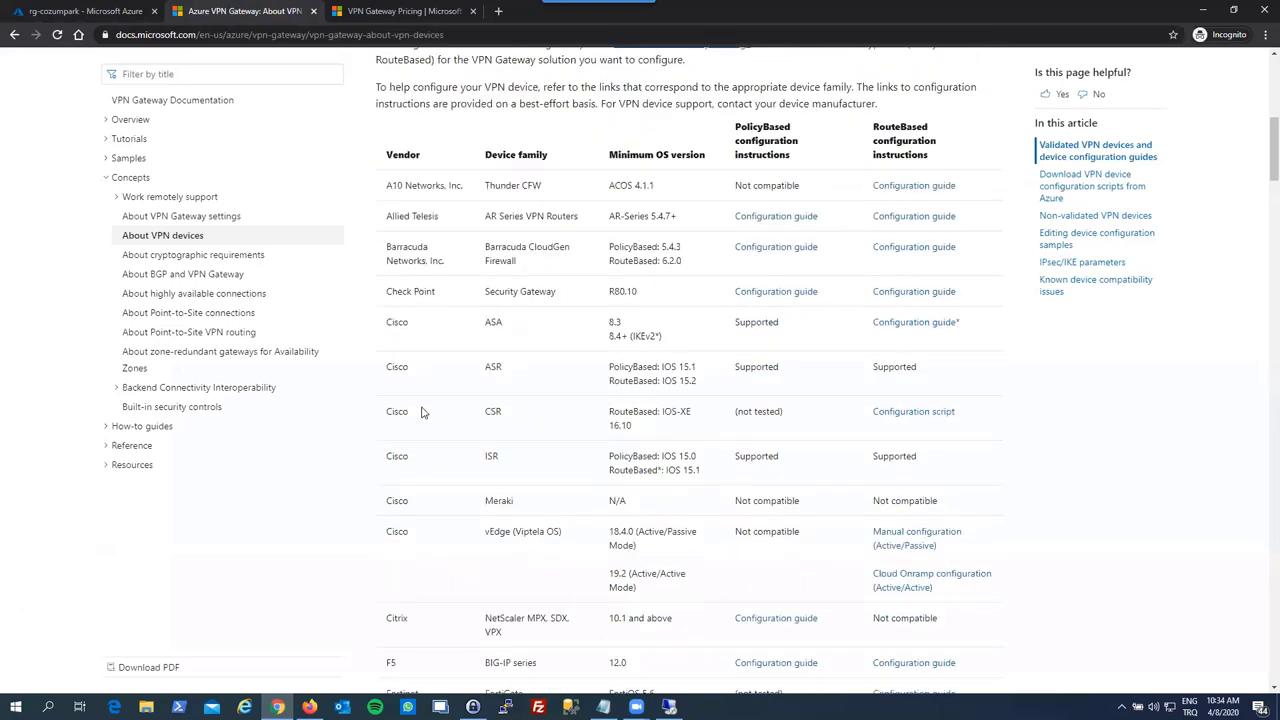
scroll(420, 420, down, 3)
scroll(418, 432, down, 7)
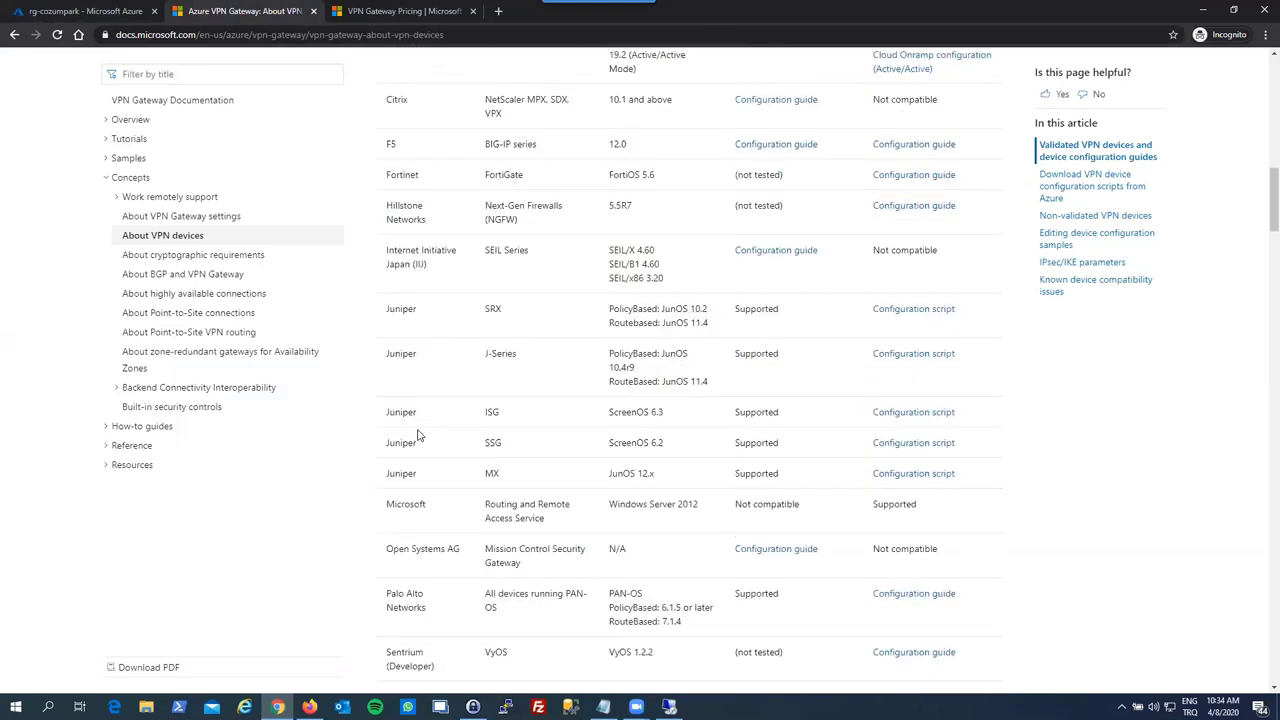
scroll(418, 433, down, 4)
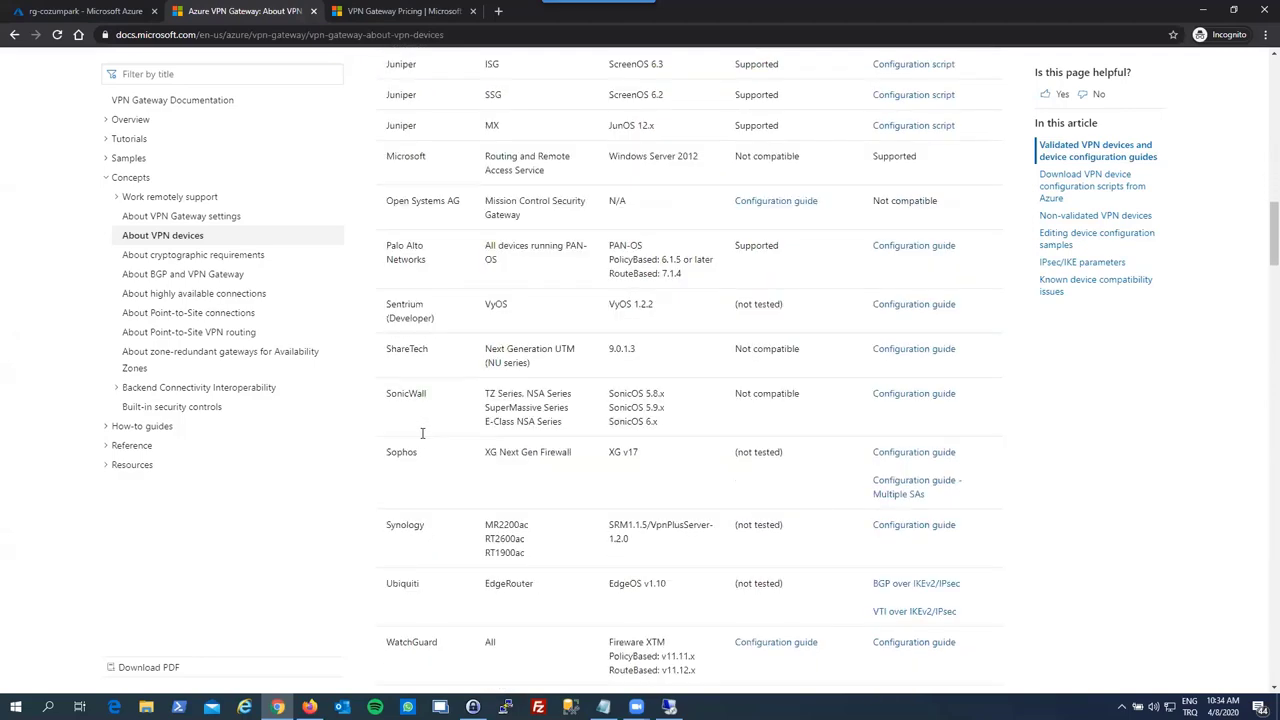
scroll(425, 442, down, 3)
scroll(423, 414, up, 4)
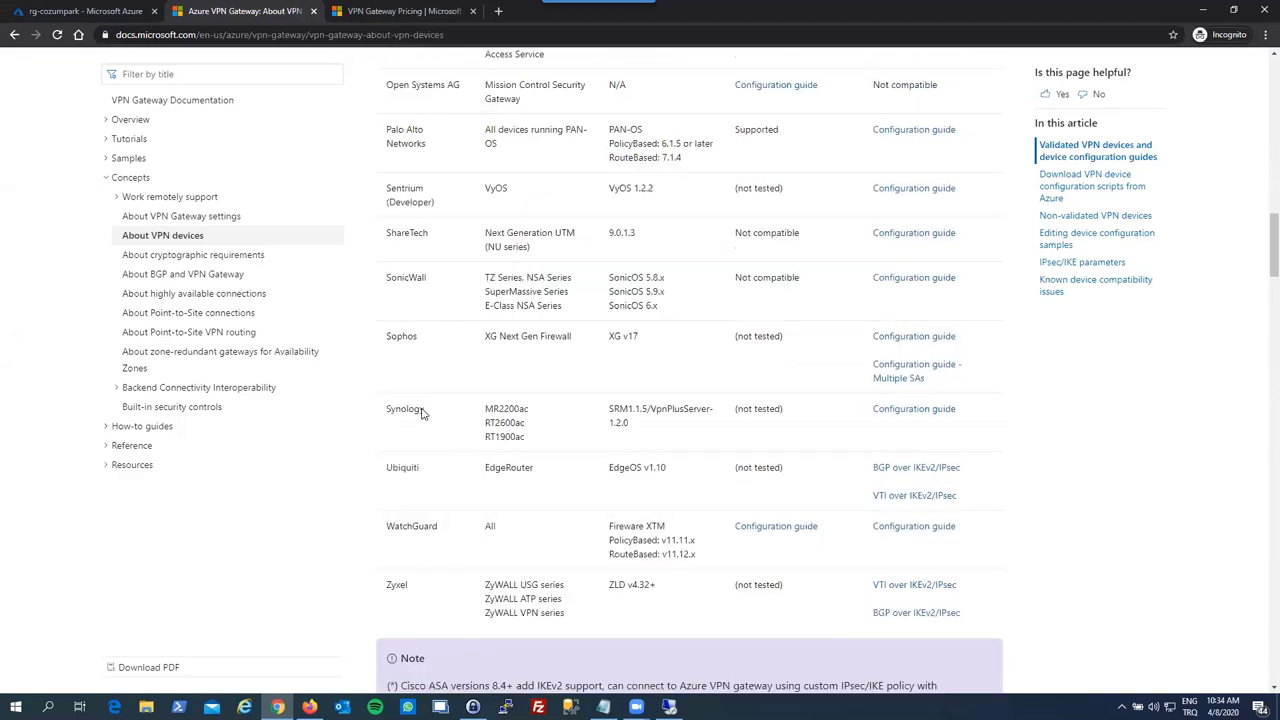
scroll(423, 412, up, 2)
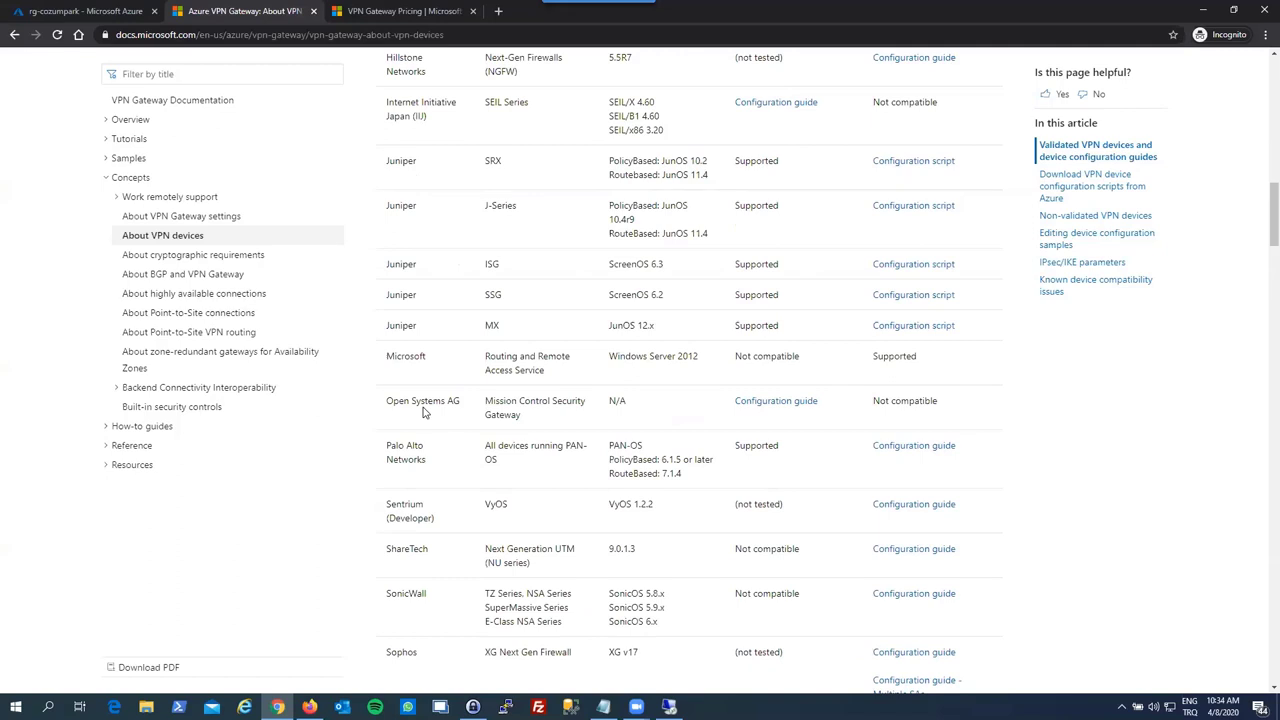
scroll(423, 412, up, 1)
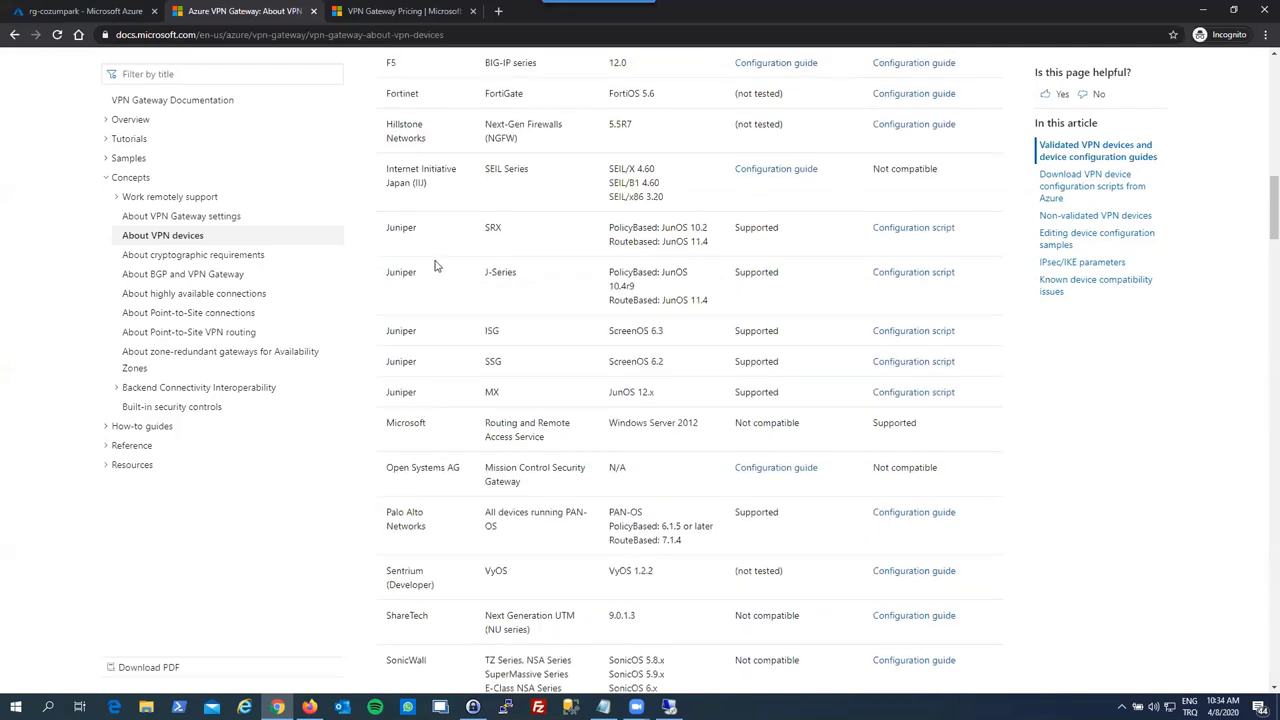
scroll(434, 265, up, 1)
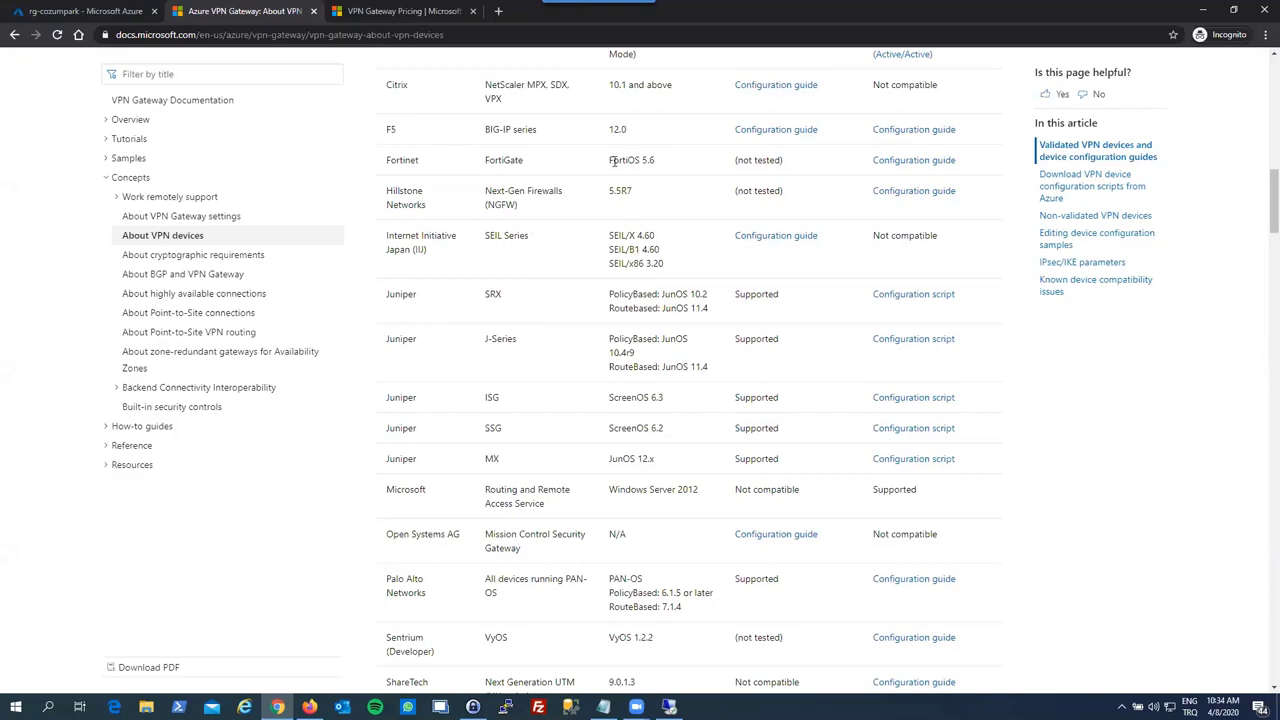
scroll(612, 160, up, 9)
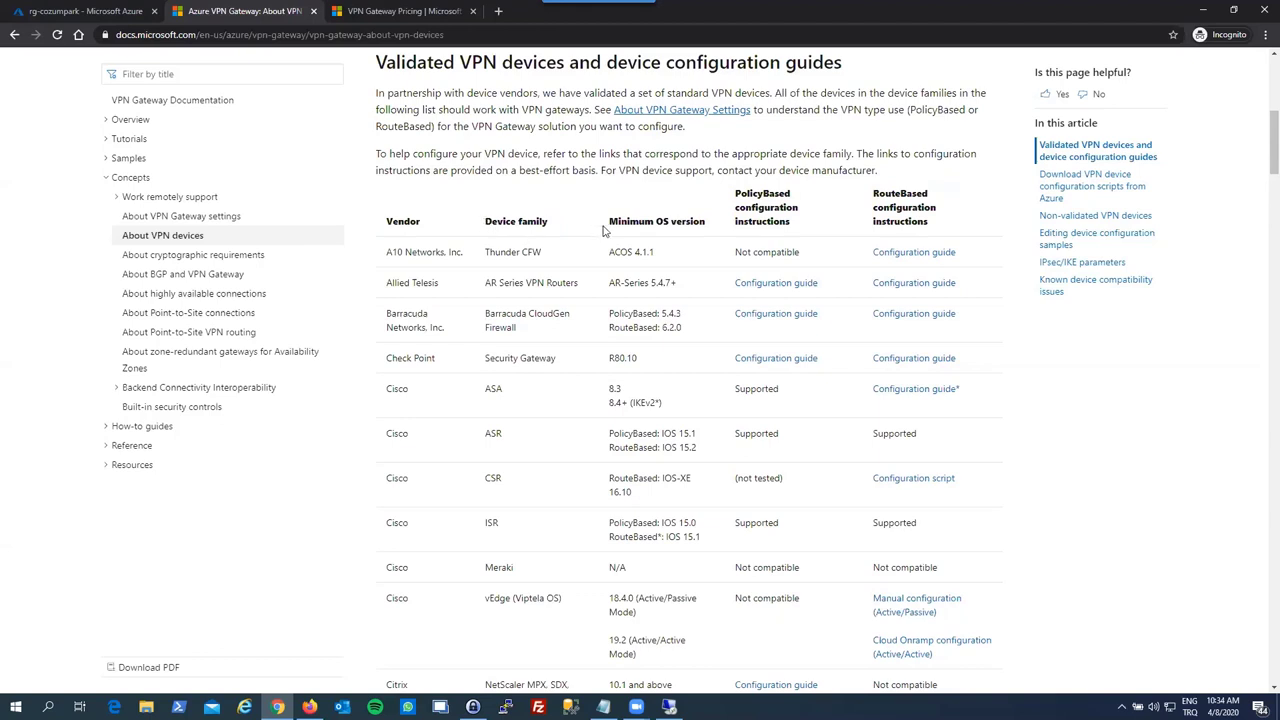
drag(608, 226, 683, 224)
click(684, 224)
- Open the Fortinet FortiGate RouteBased configuration guide in a new background tab
scroll(835, 310, down, 3)
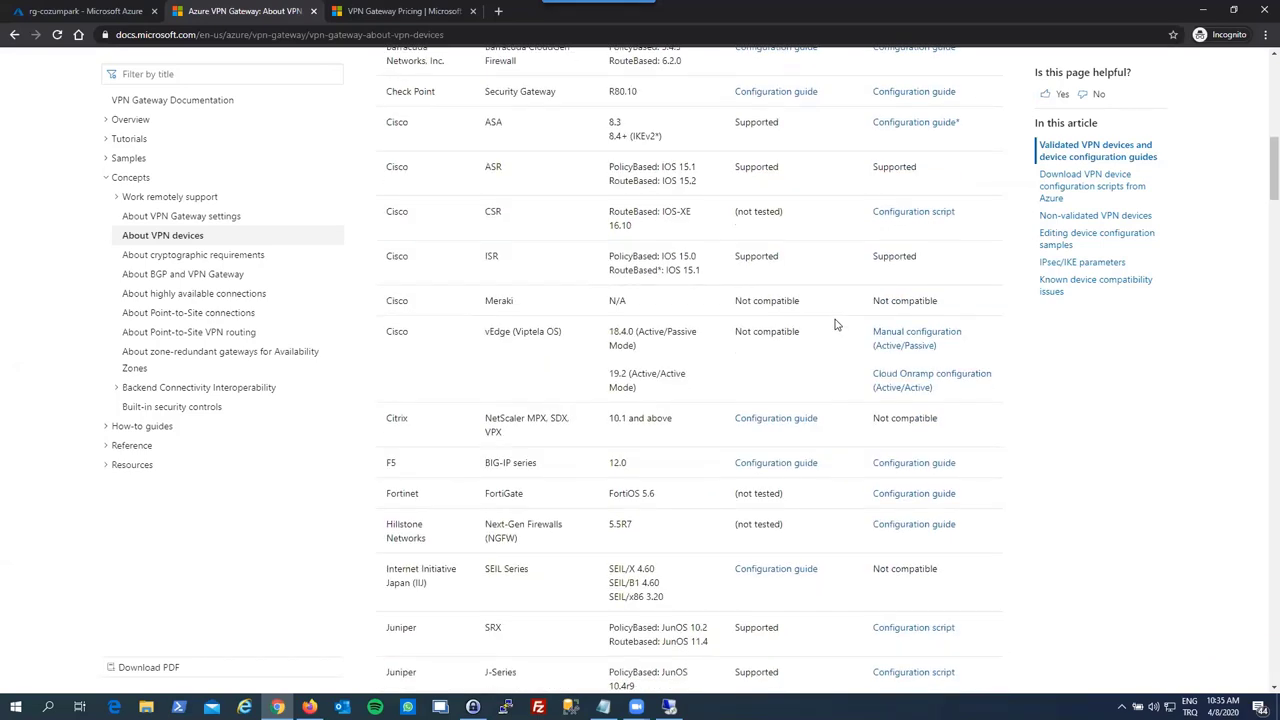
scroll(782, 380, down, 1)
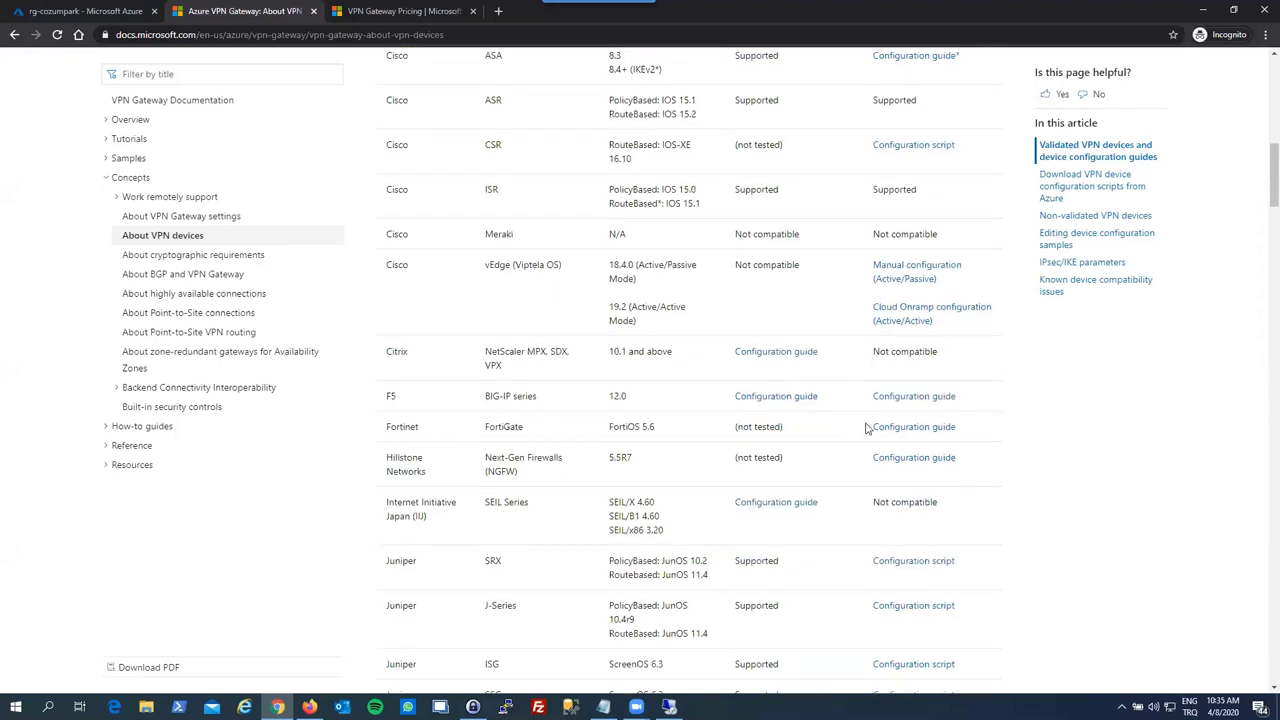
middle_click(896, 427)
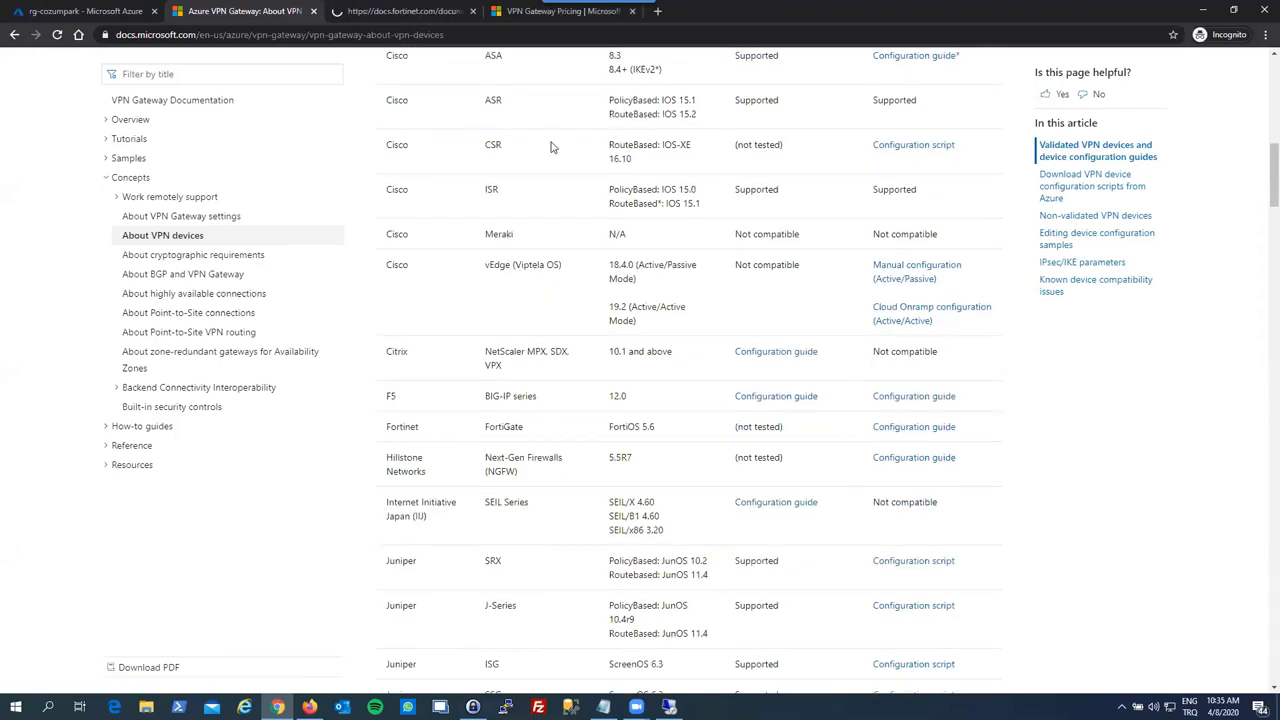
- Go to the IPsec VPN to Azure cookbook, accept cookies, and scroll to the tunnel steps
click(411, 11)
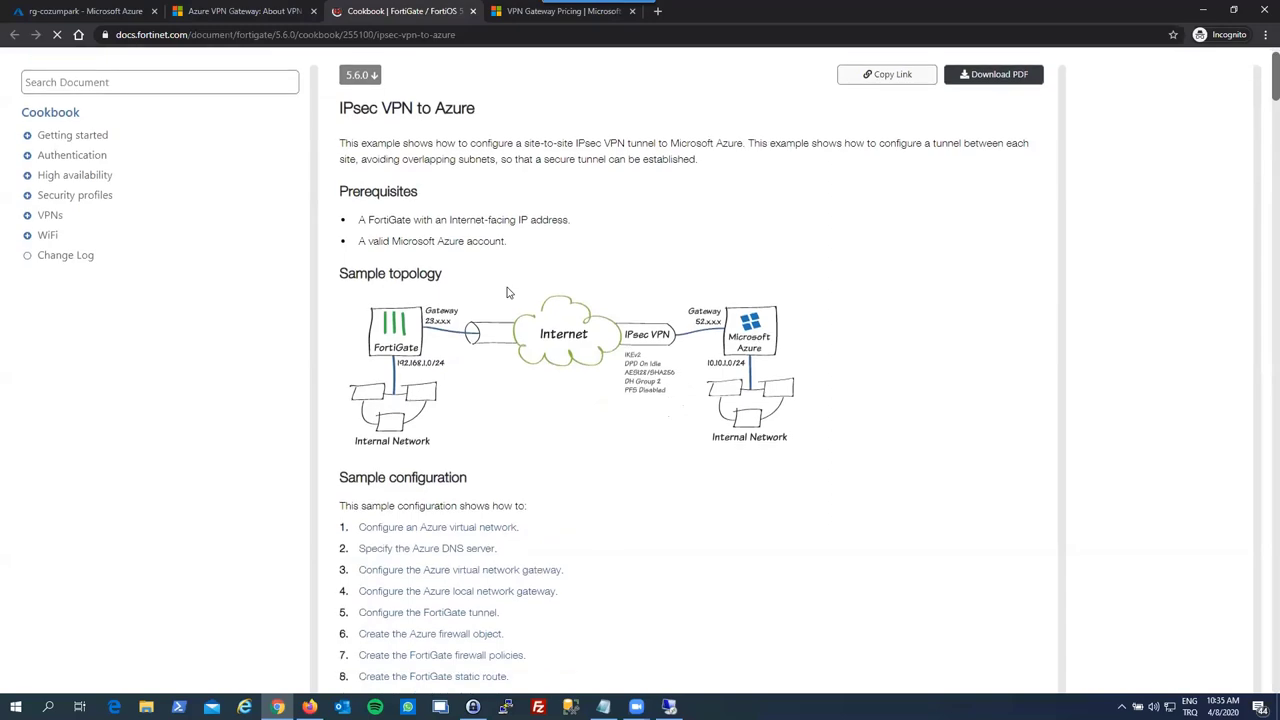
scroll(479, 286, down, 5)
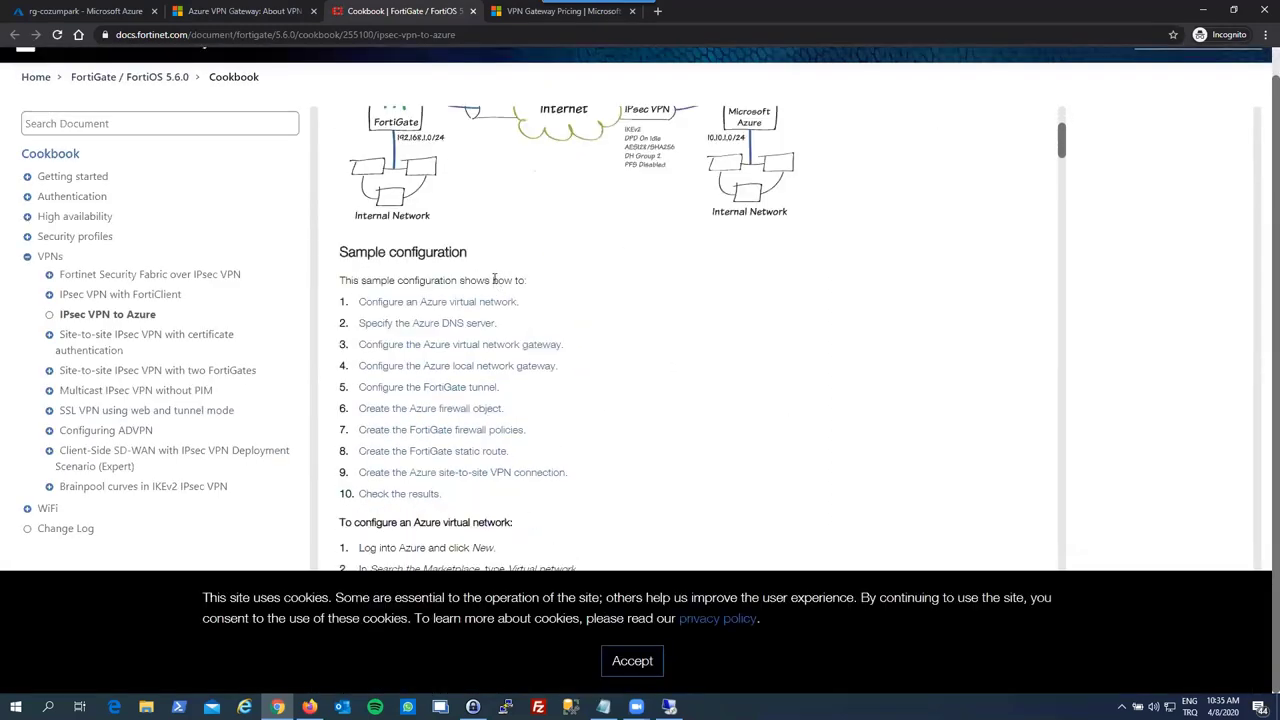
click(632, 661)
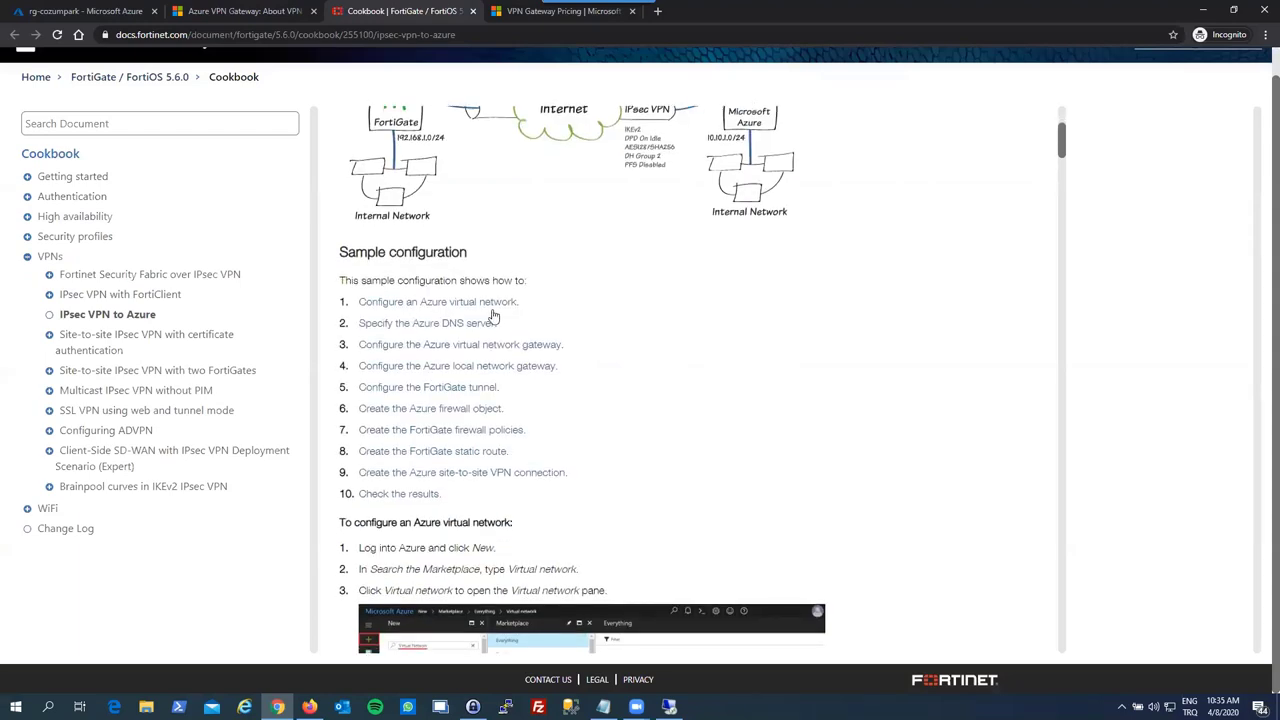
scroll(533, 460, down, 4)
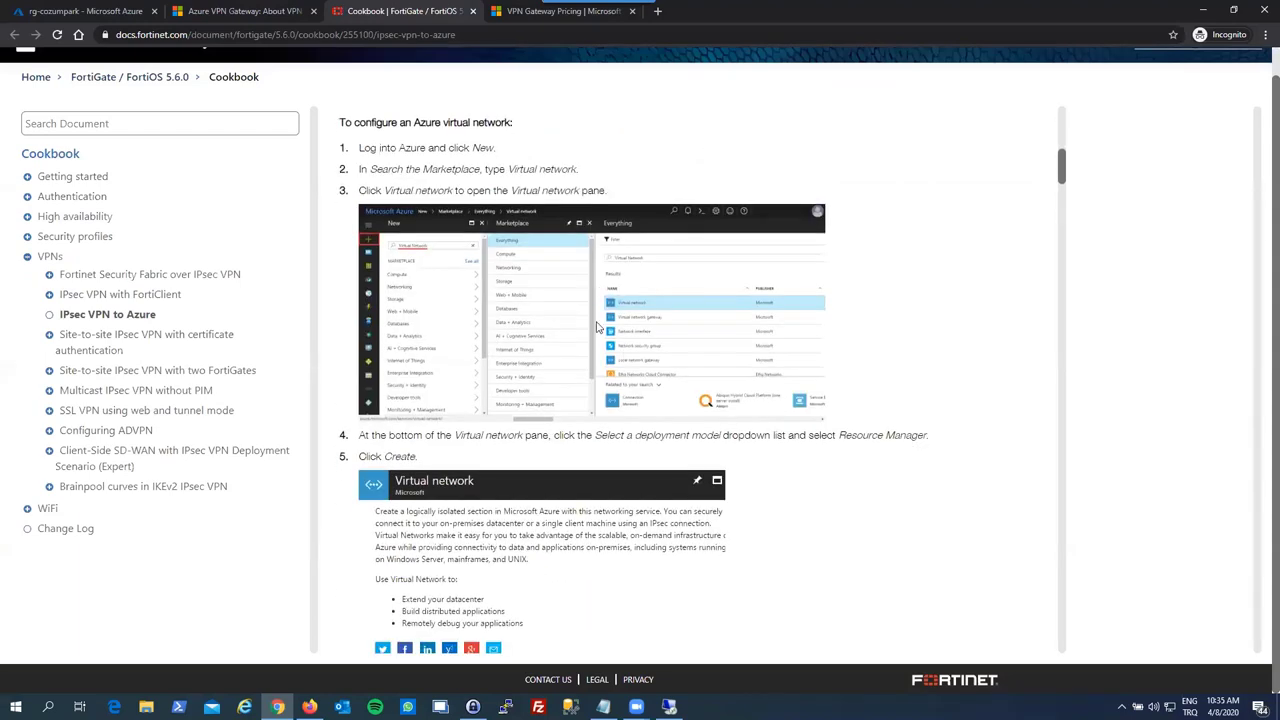
scroll(571, 440, down, 3)
scroll(540, 437, down, 5)
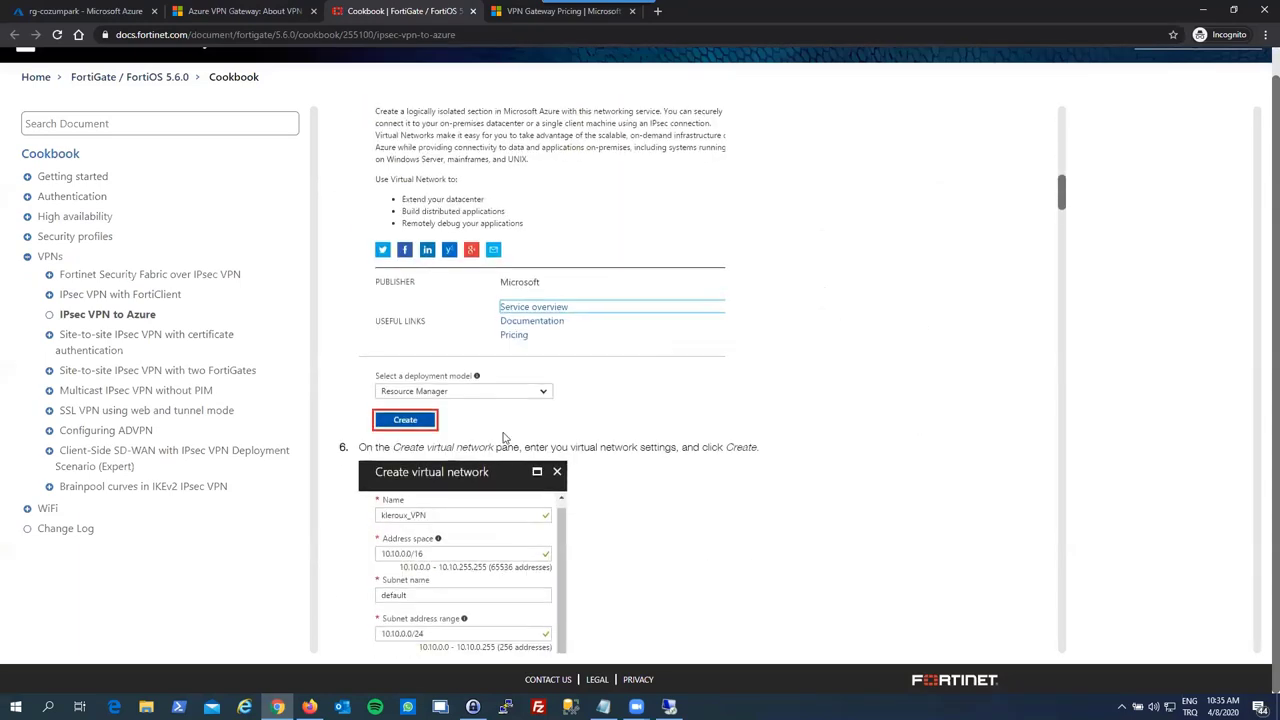
scroll(503, 437, down, 8)
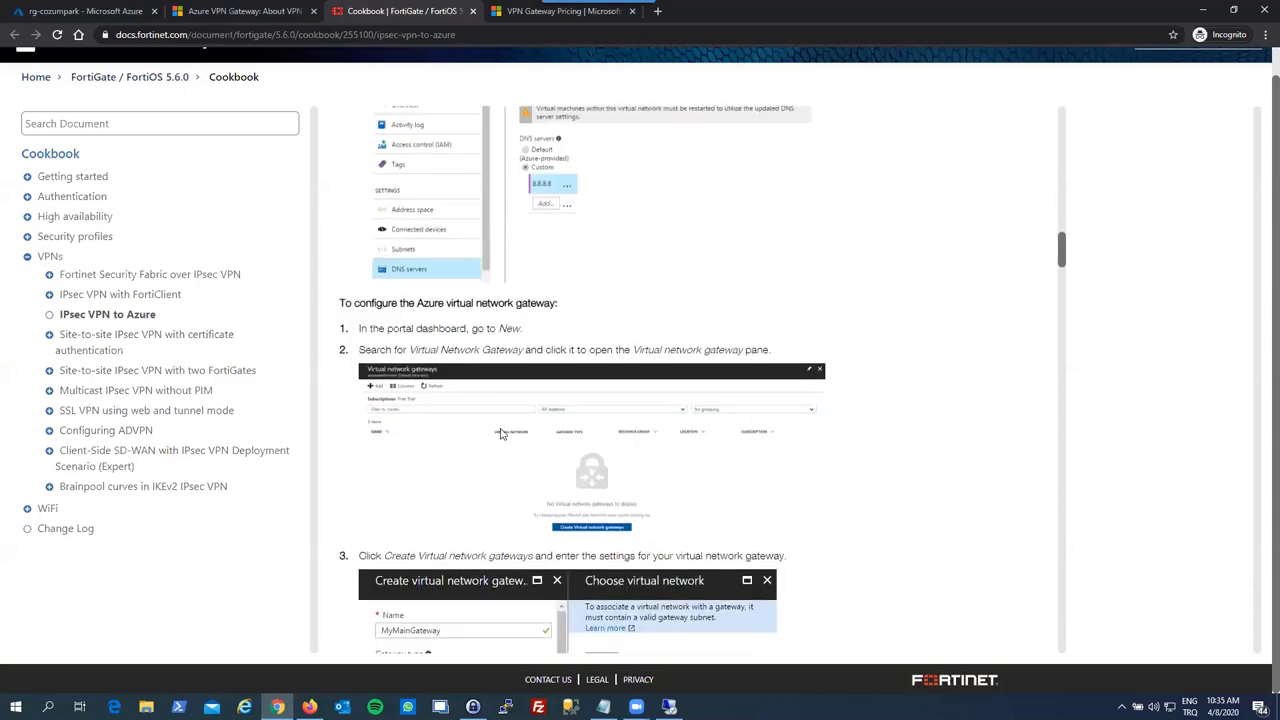
scroll(502, 434, down, 9)
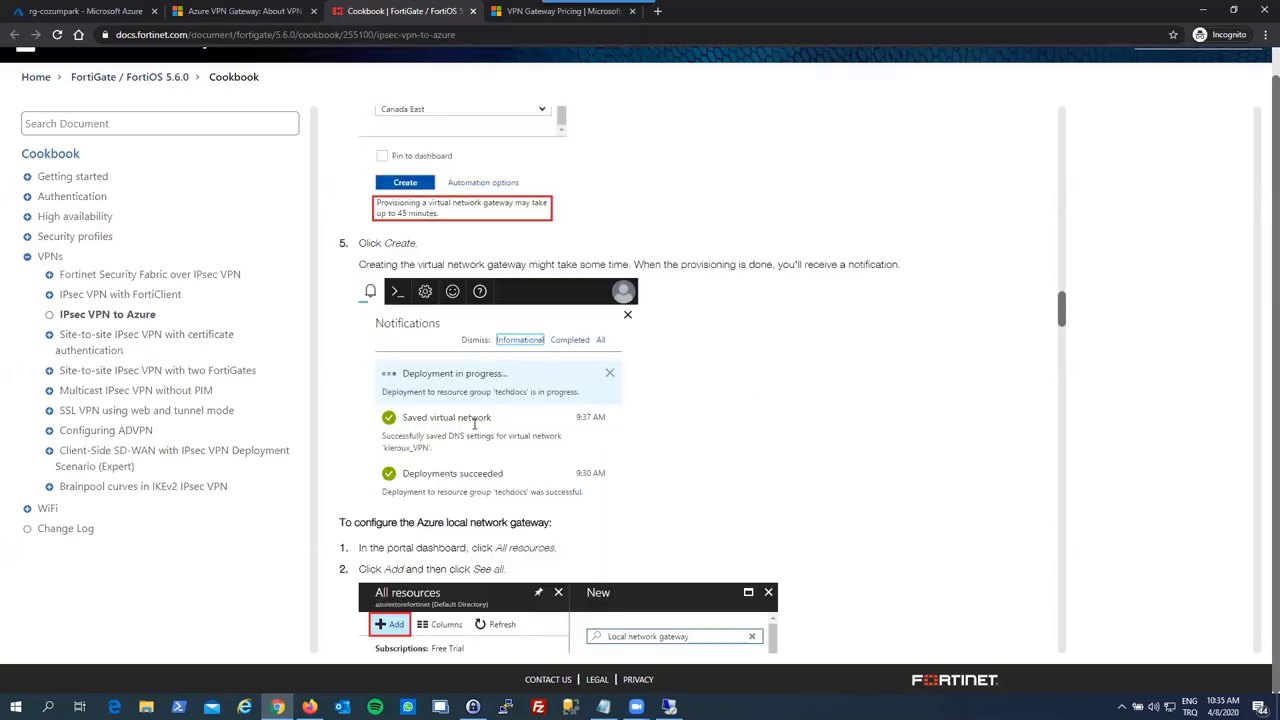
scroll(474, 424, down, 9)
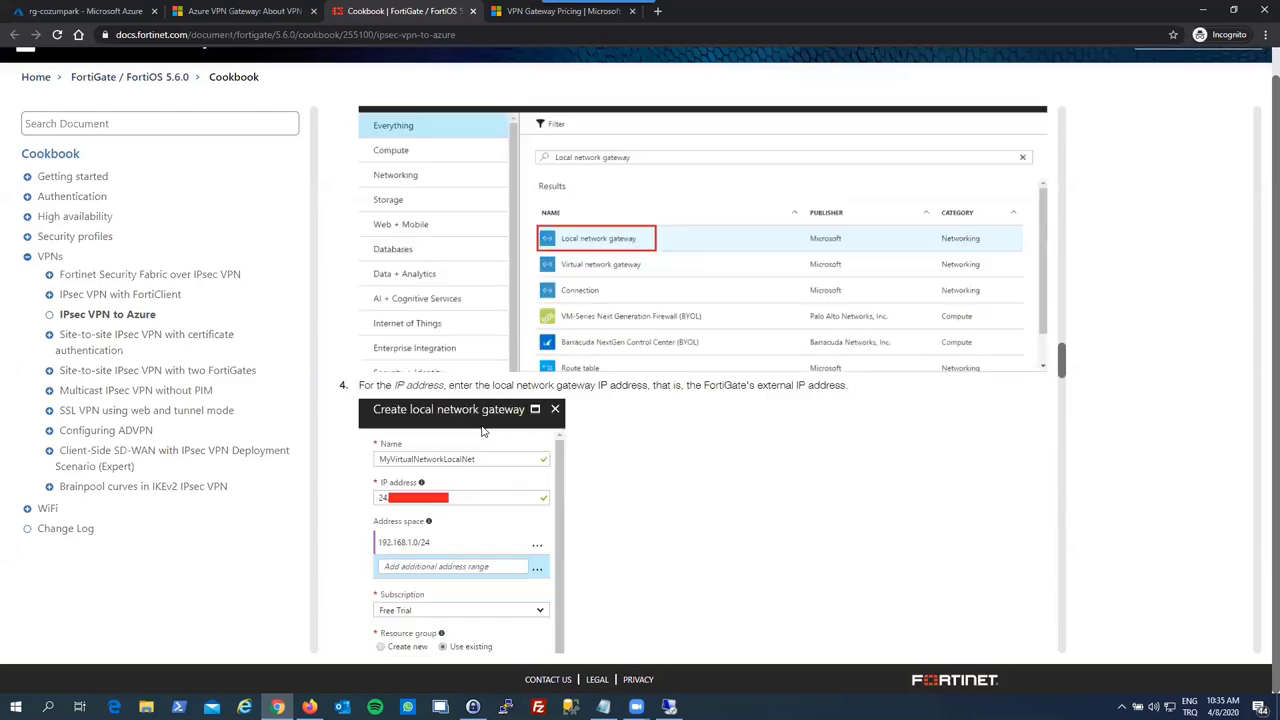
scroll(600, 380, down, 10)
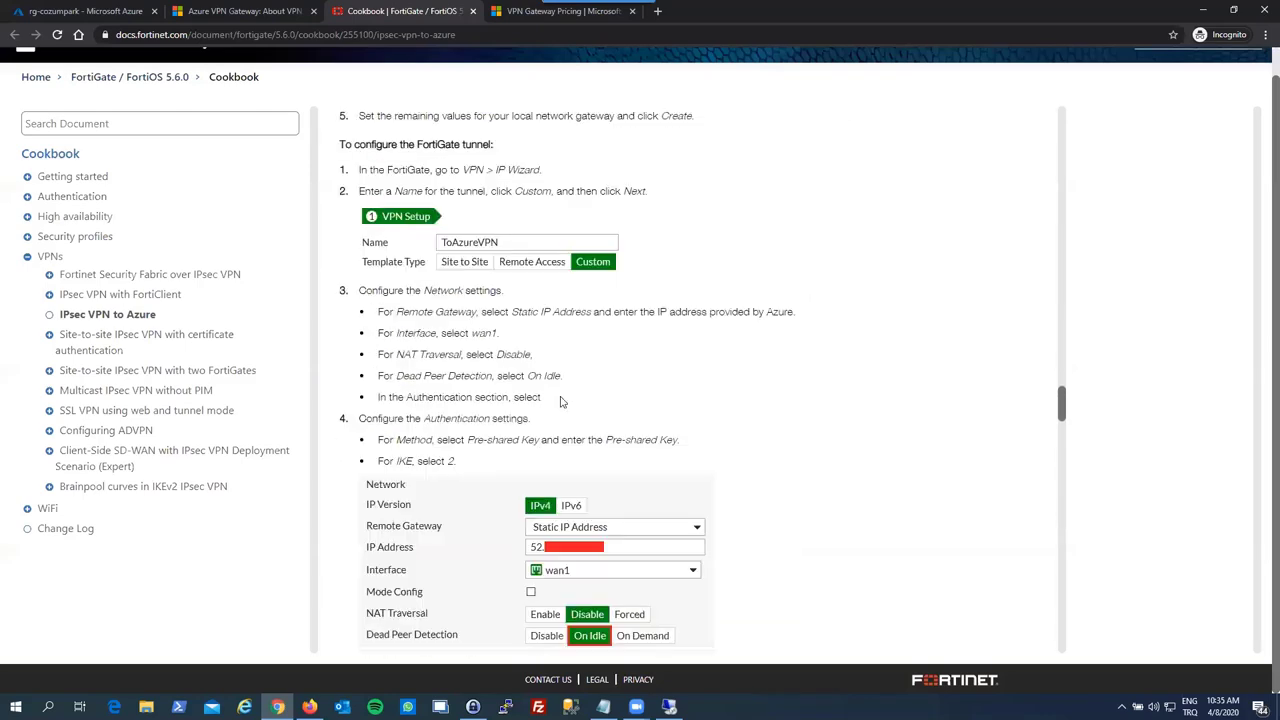
scroll(398, 244, up, 1)
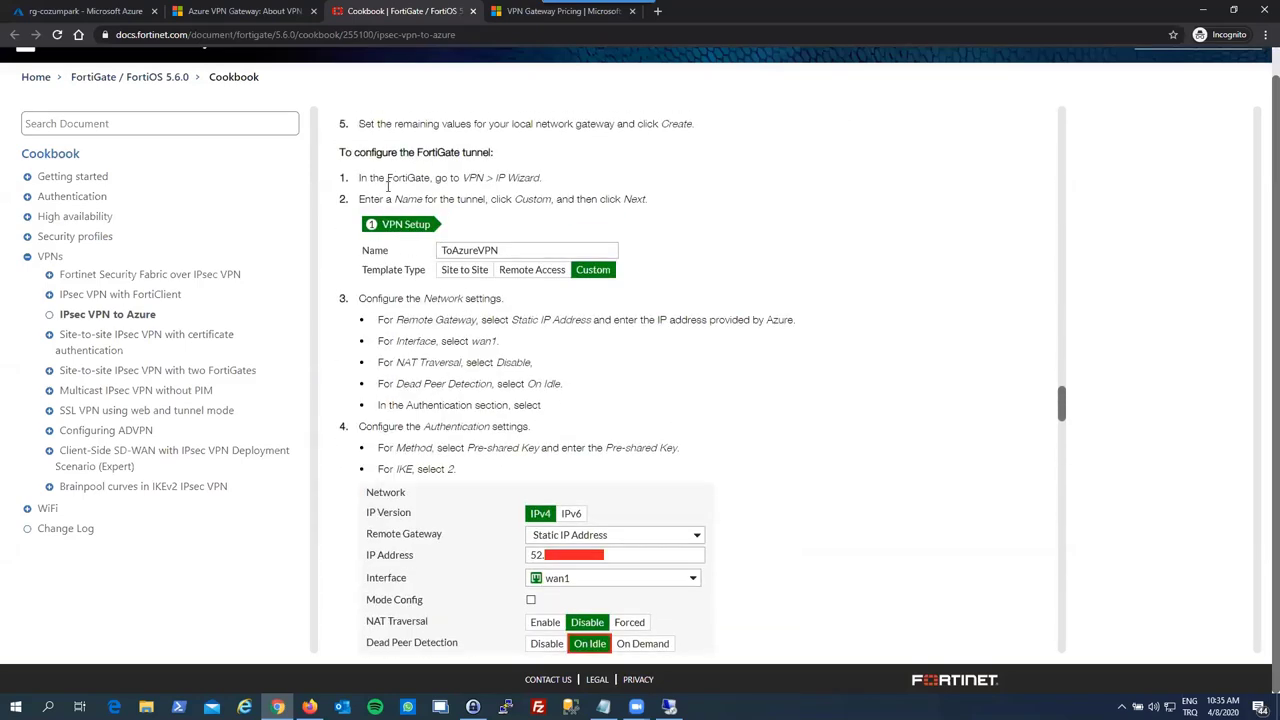
- Review the cookbook's IPsec Wizard step with its Custom note, then the Phase 1/Phase 2 settings
drag(388, 186, 556, 190)
drag(476, 199, 546, 199)
click(530, 237)
scroll(530, 237, down, 1)
scroll(534, 258, down, 4)
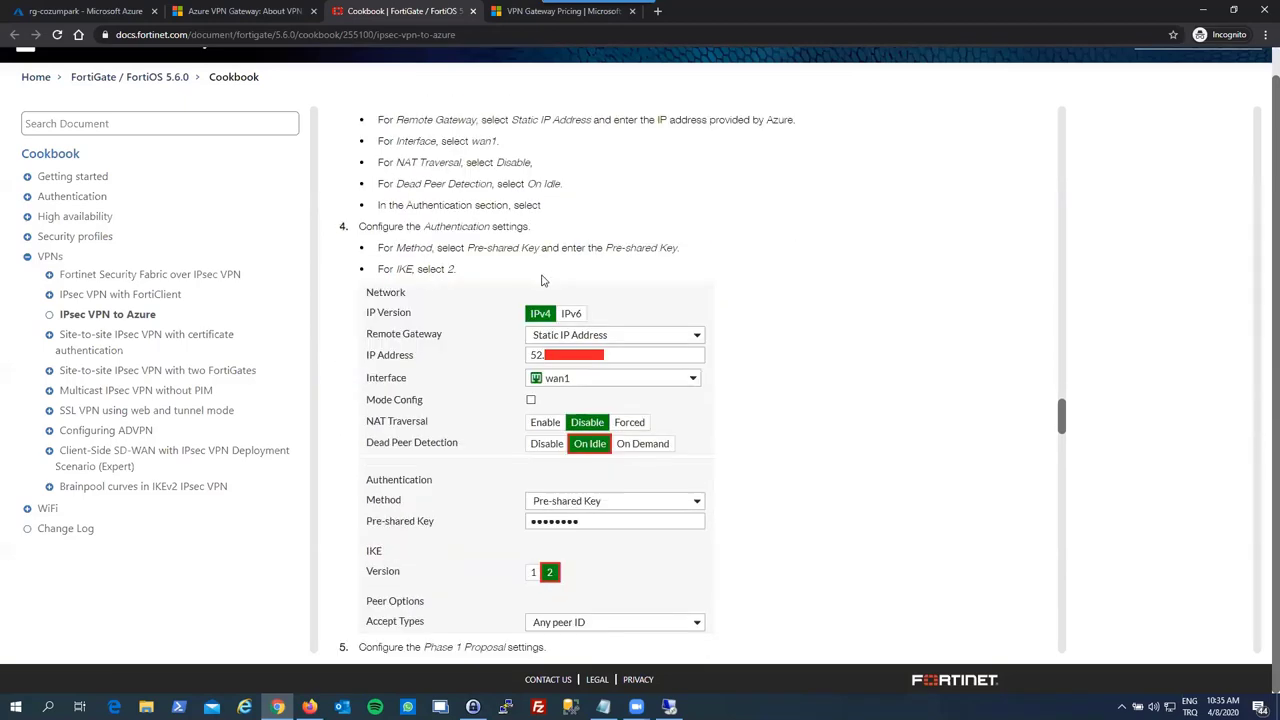
scroll(542, 280, down, 2)
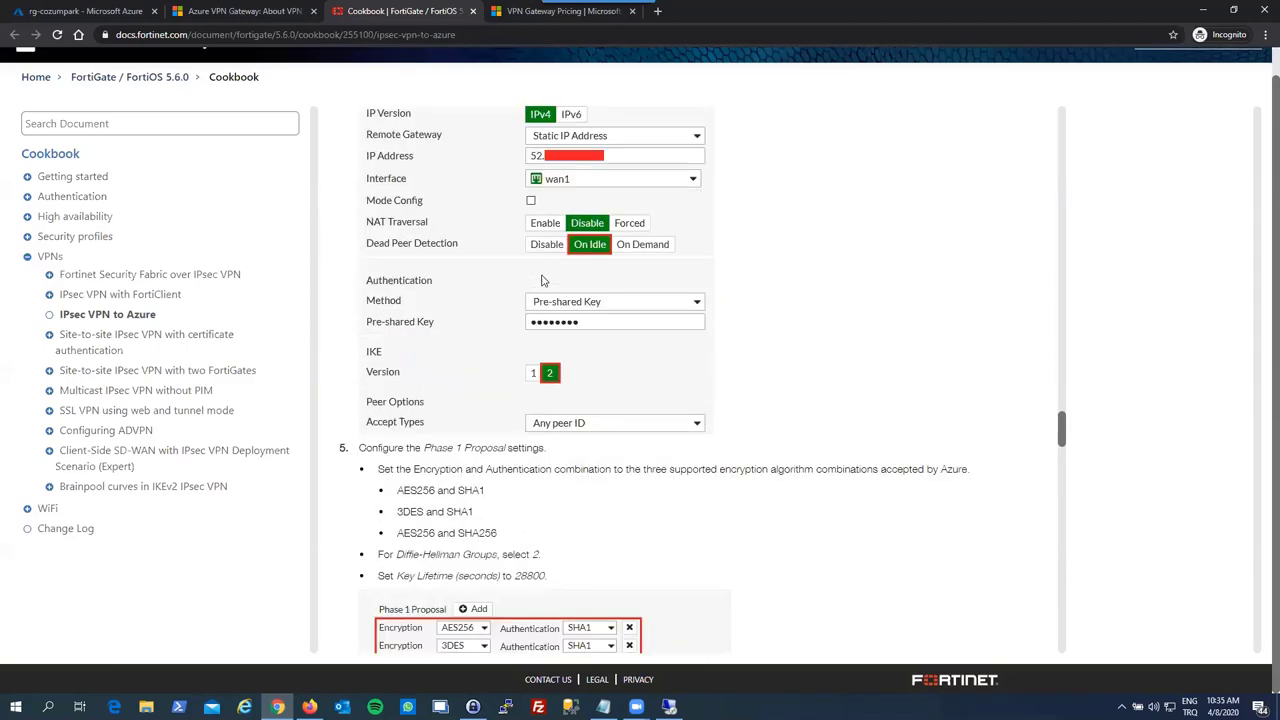
scroll(533, 281, down, 5)
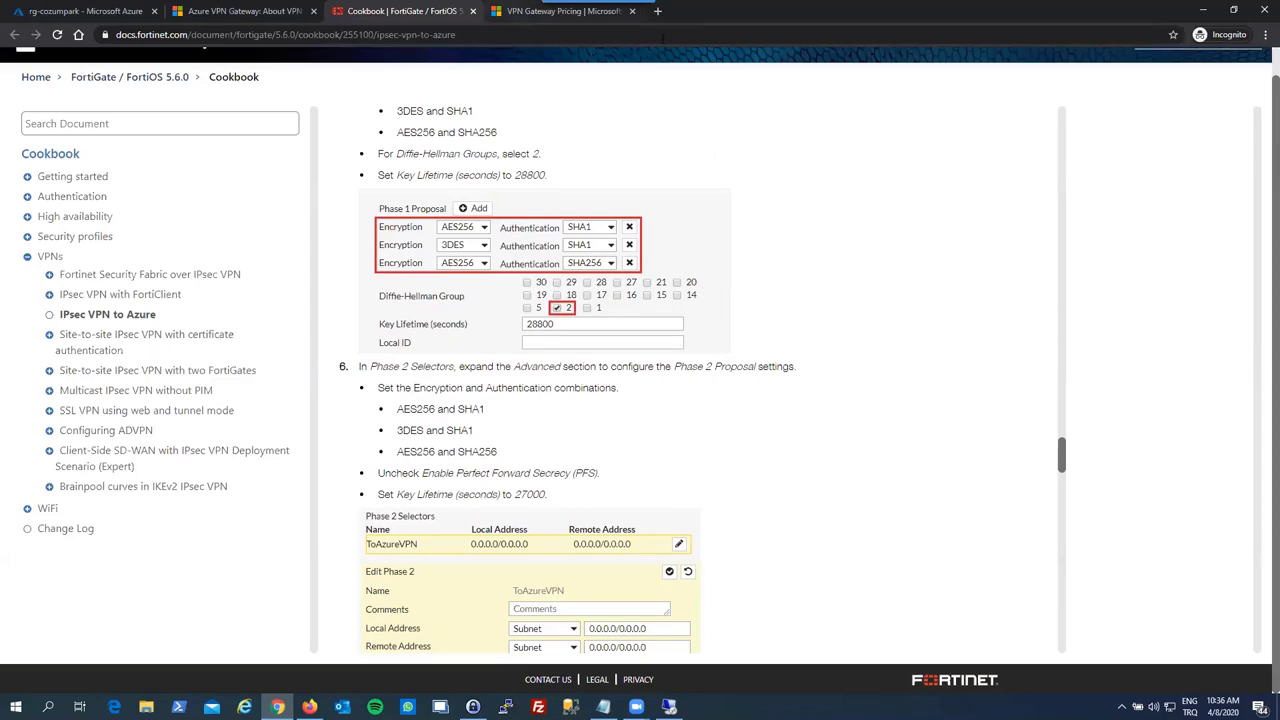
scroll(640, 201, up, 18)
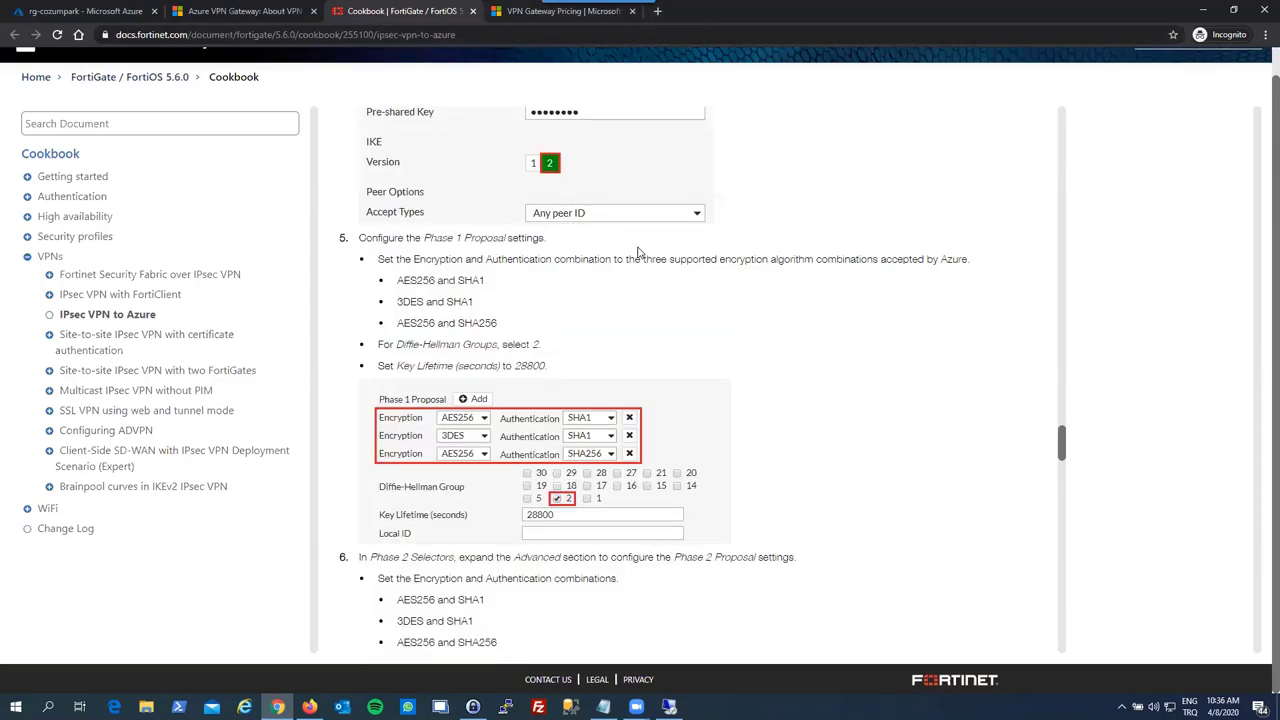
scroll(629, 254, down, 2)
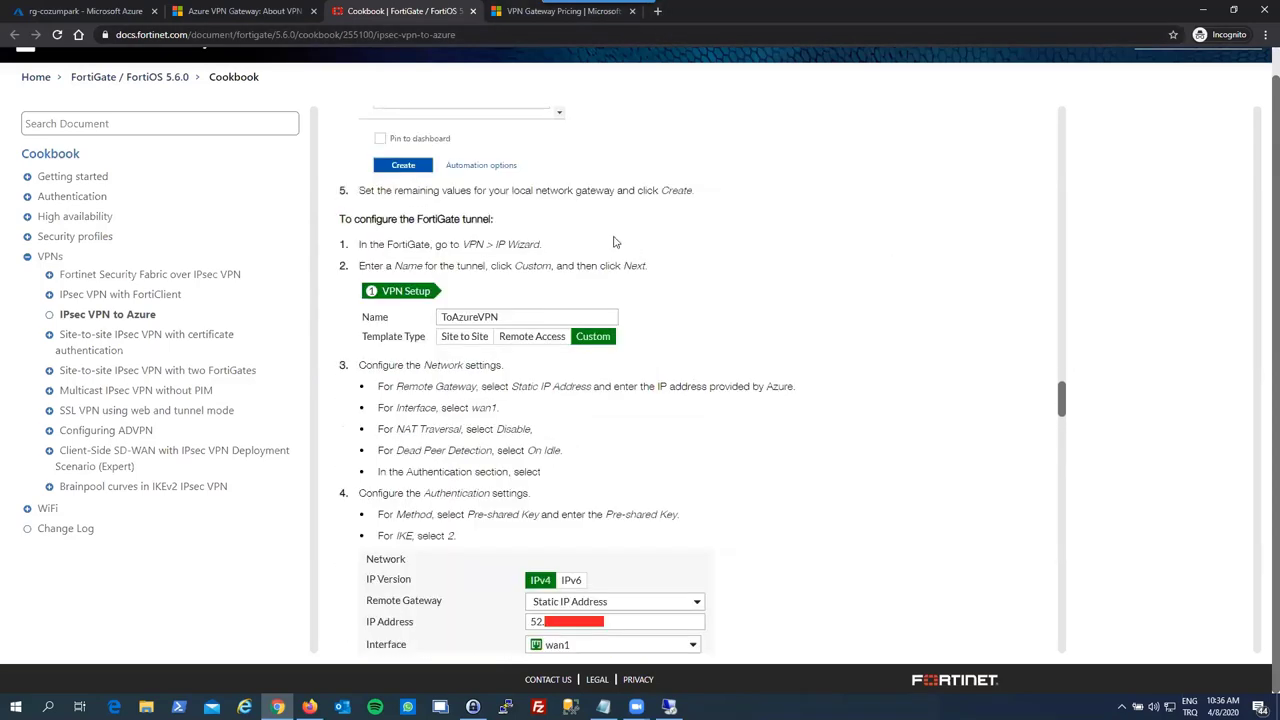
- Open the FortiGate login page at 192.168.10.1 in a new tab
click(657, 12)
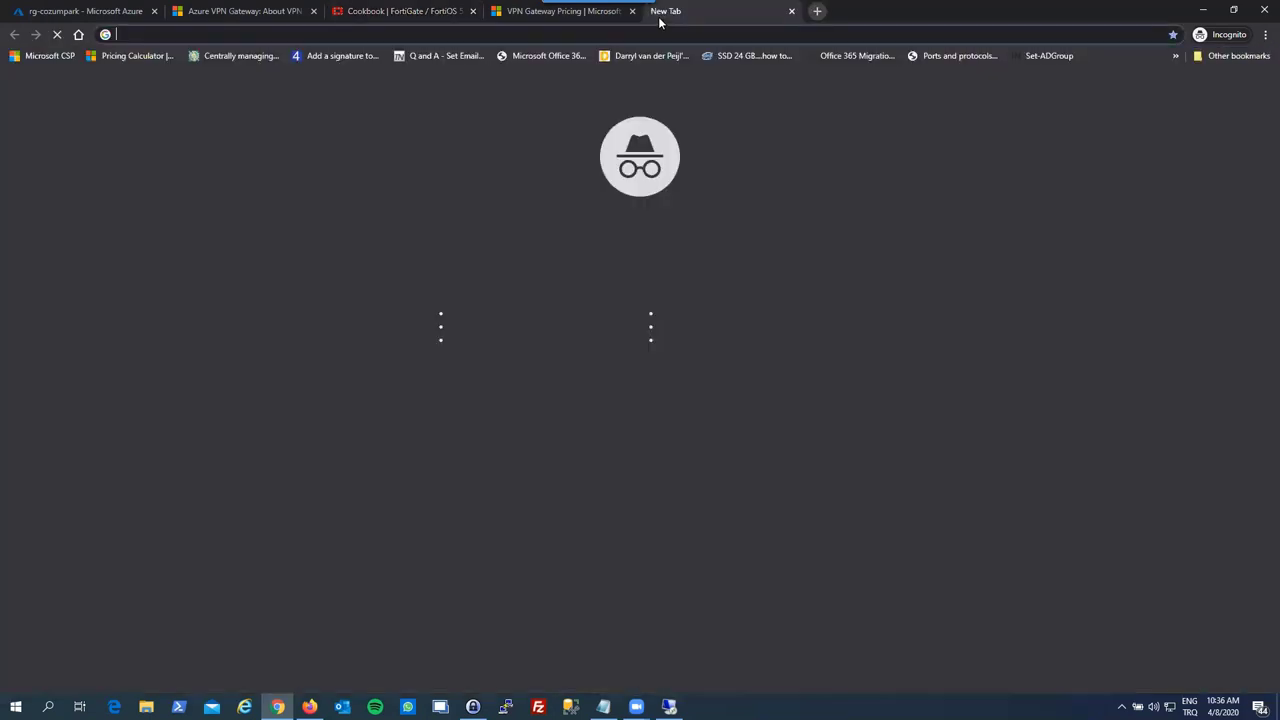
text(.Salevat-ı Şerife)
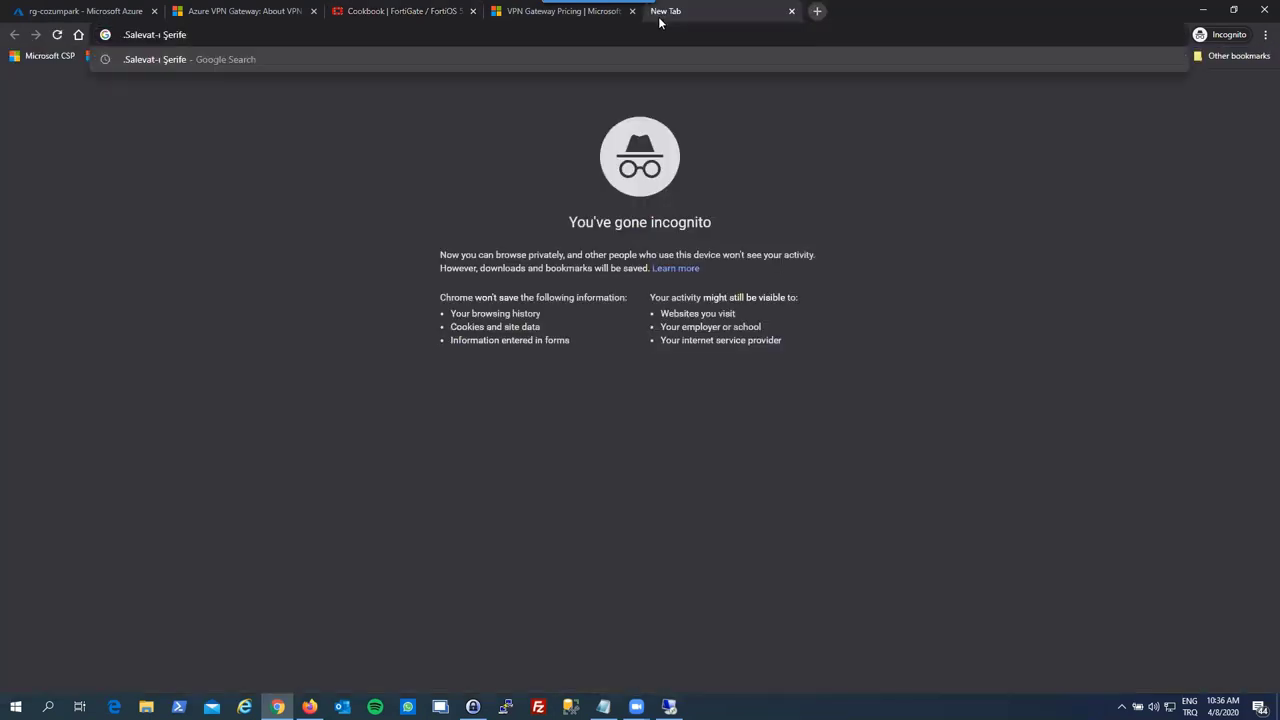
key(ctrl+a)
key(End)
key(ctrl+a)
key(BackSpace)
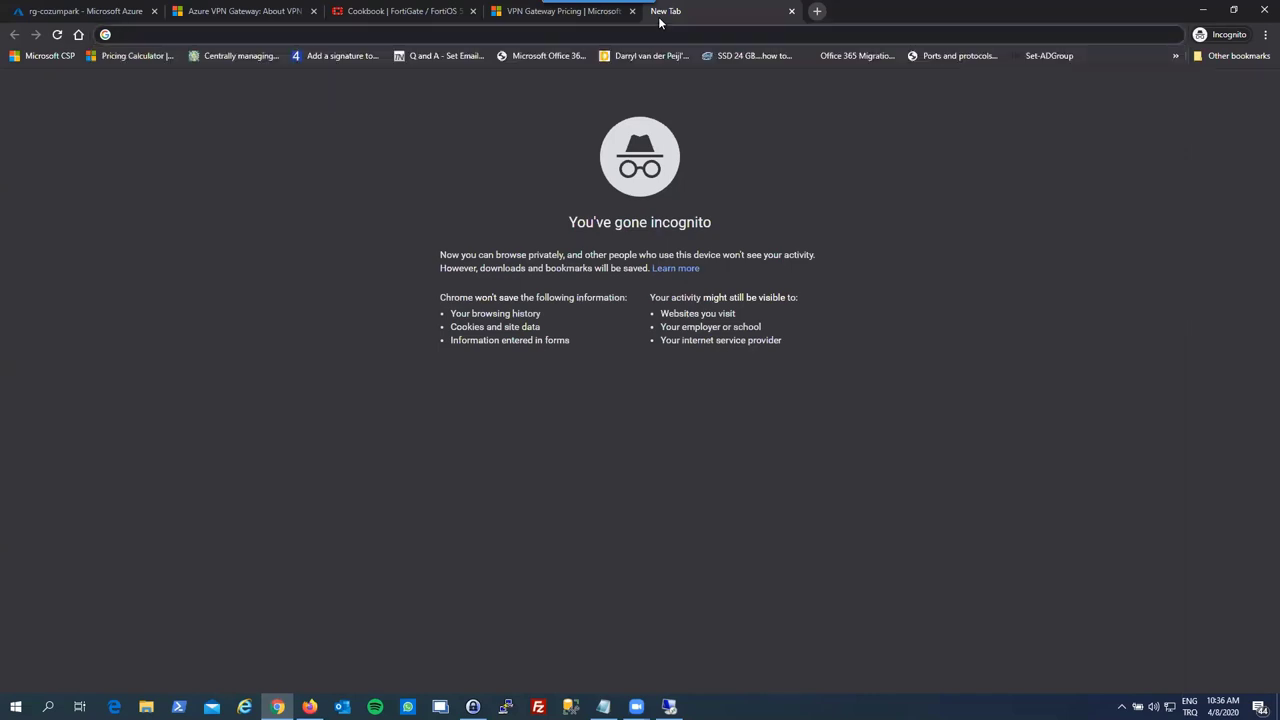
text(192)
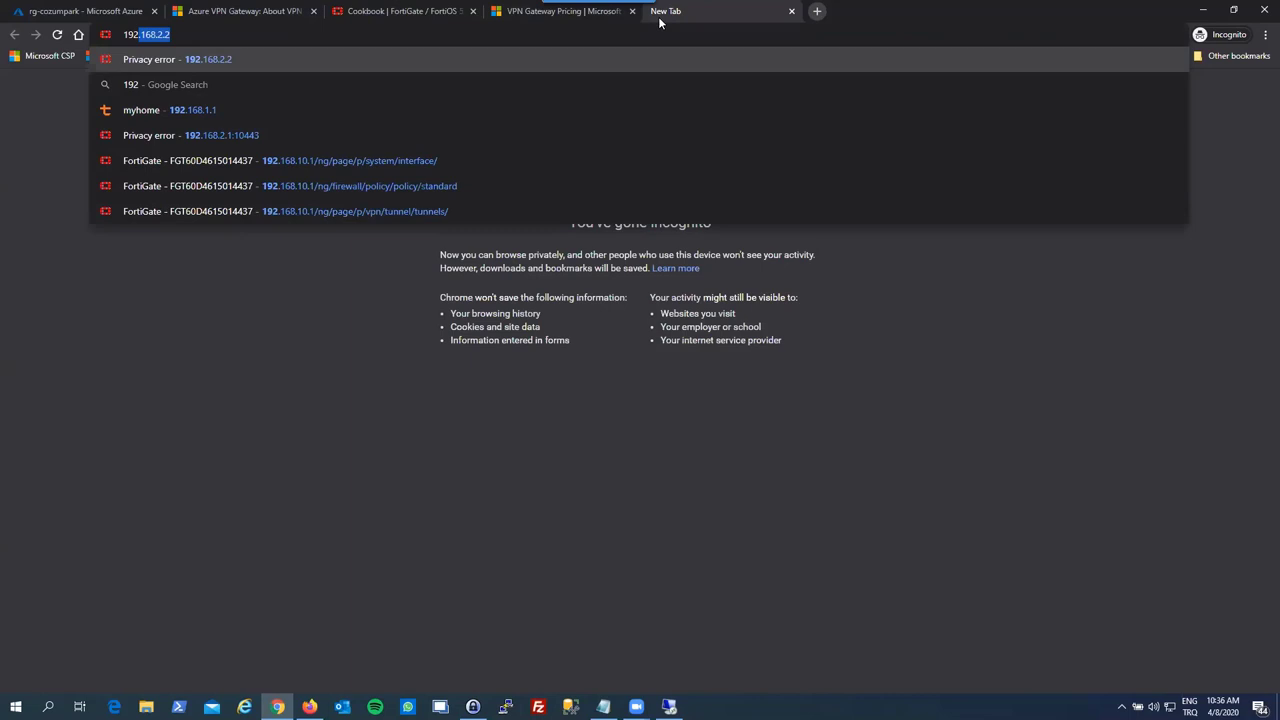
text(.168.10)
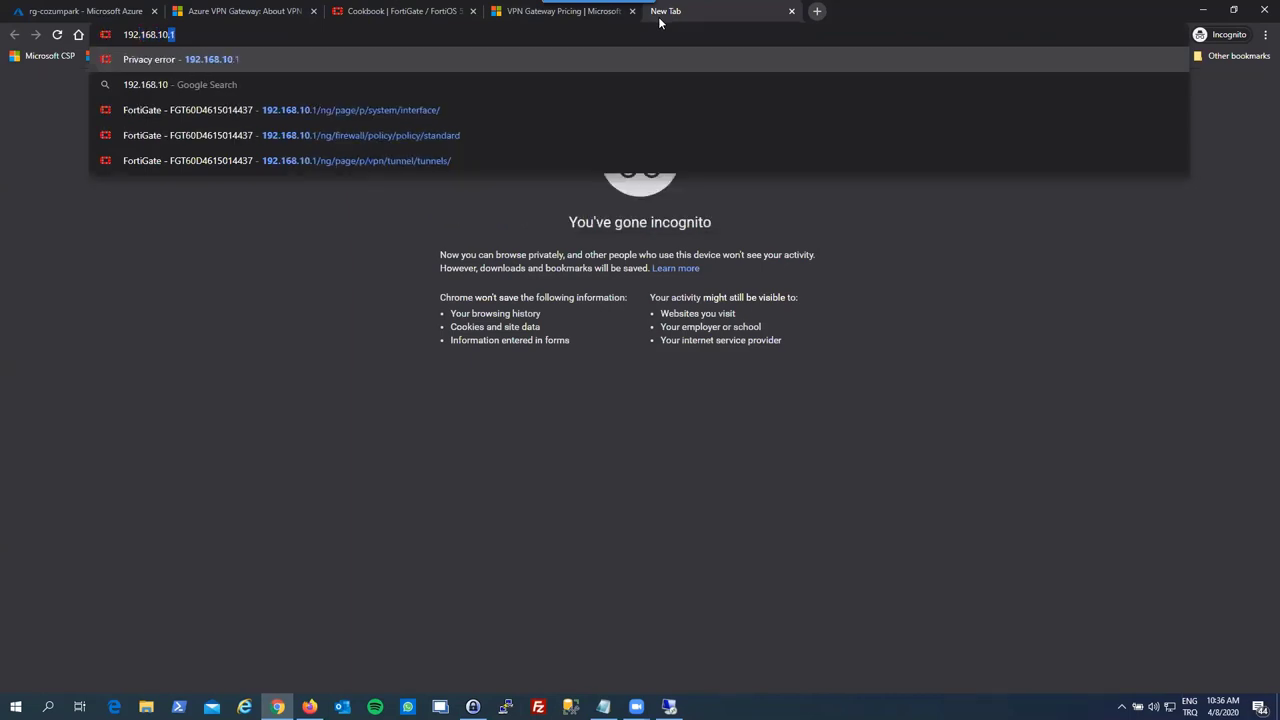
key(Return)
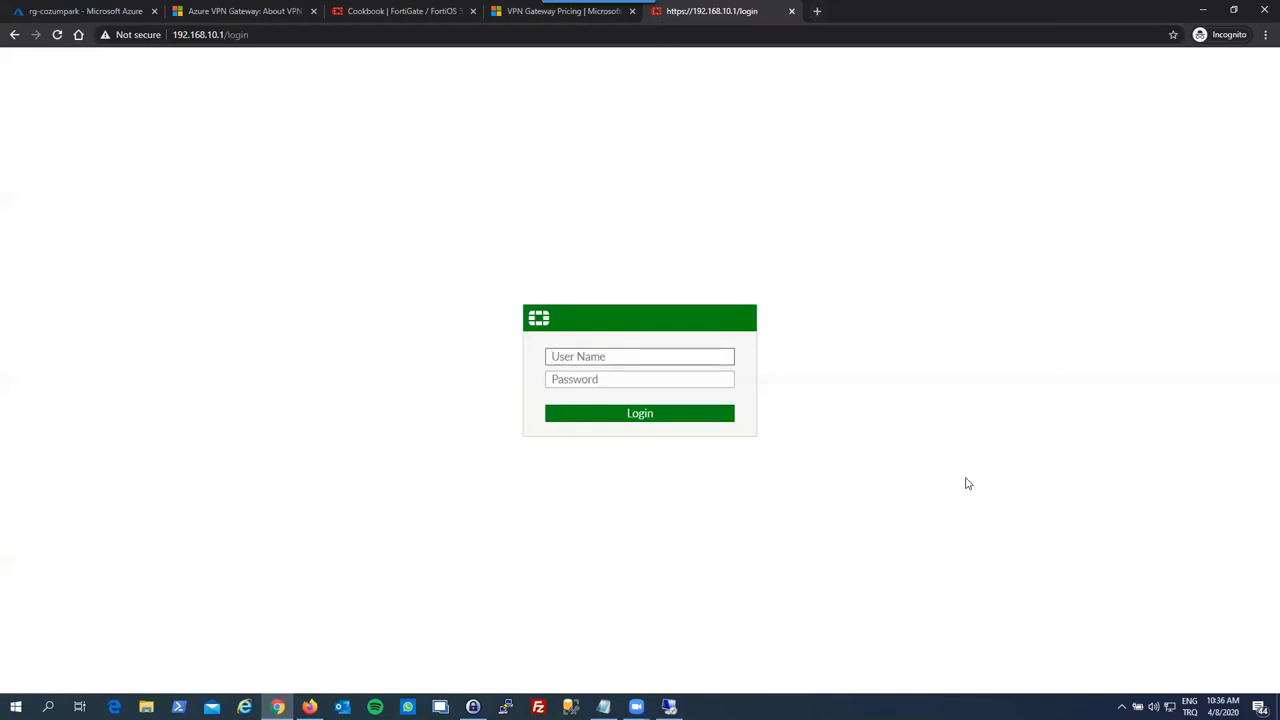
- Log in with the admin account and its password to reach the Dashboard
text(admin)
key(Tab)
key(alt+Tab)
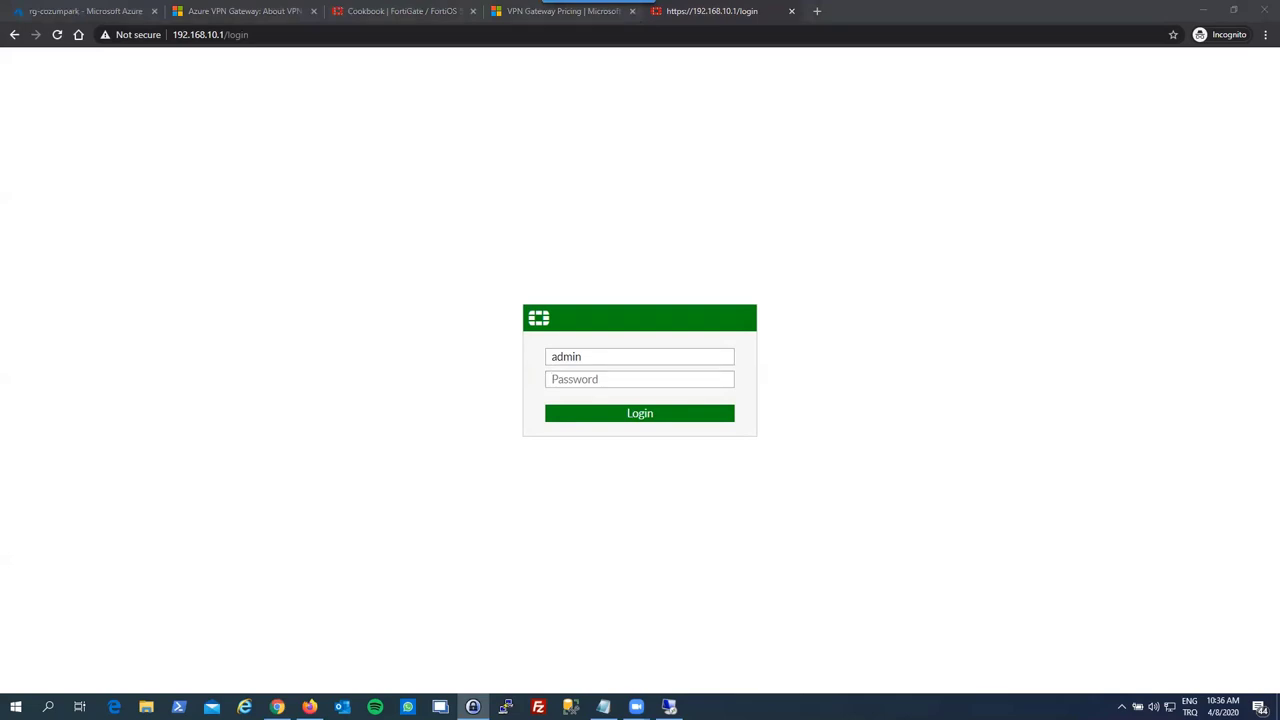
click(607, 379)
key(ctrl+v)
key(Return)
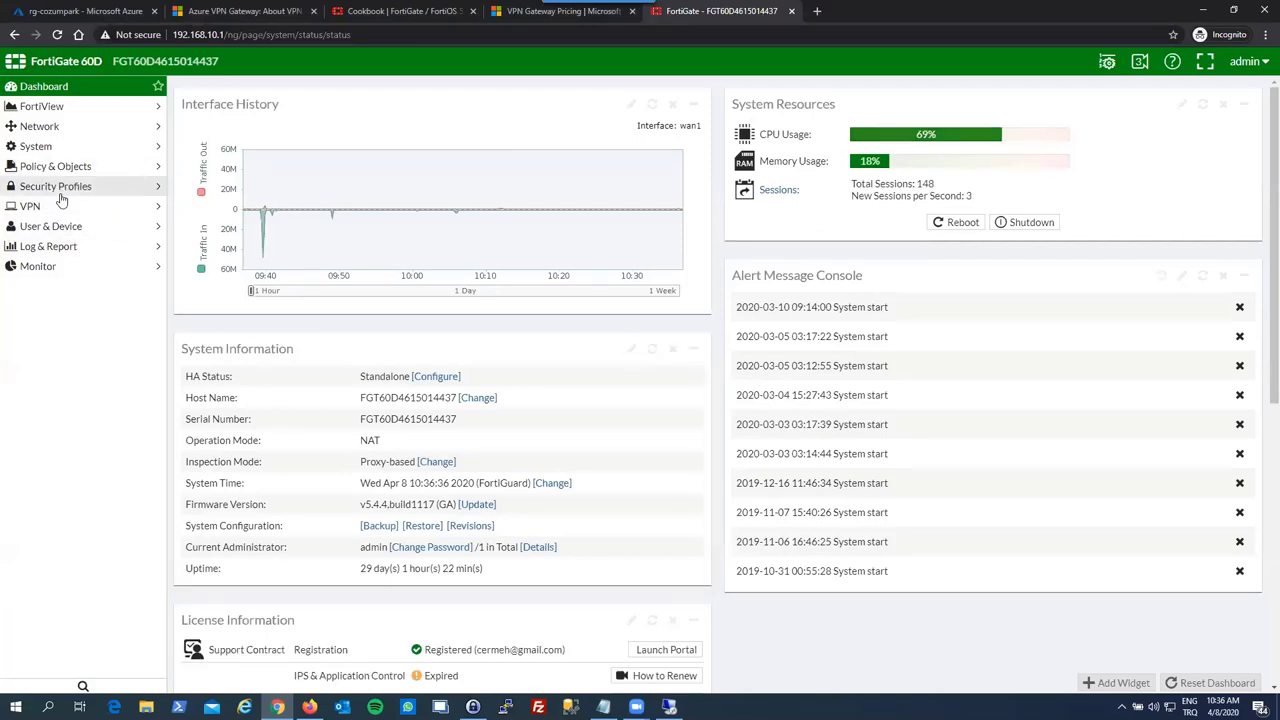
- Under VPN > IPsec Tunnels, create a Custom tunnel named cozumparkazurevpn and continue
click(74, 204)
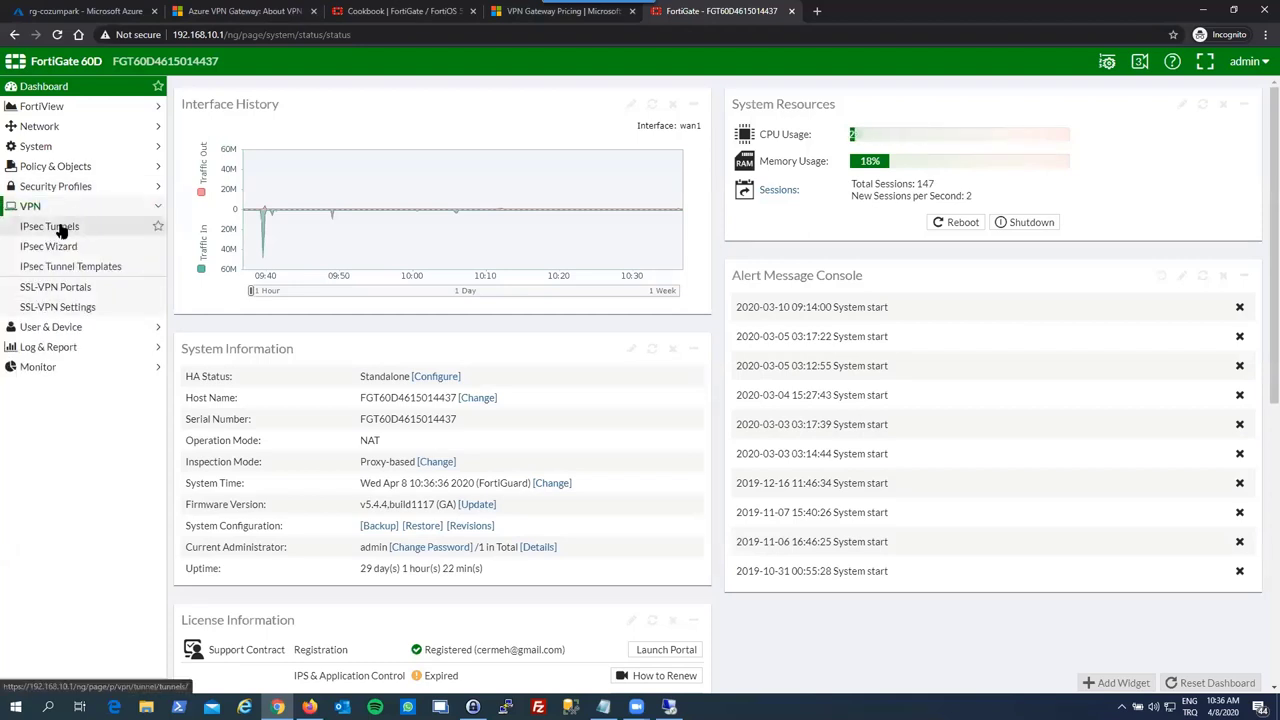
click(62, 230)
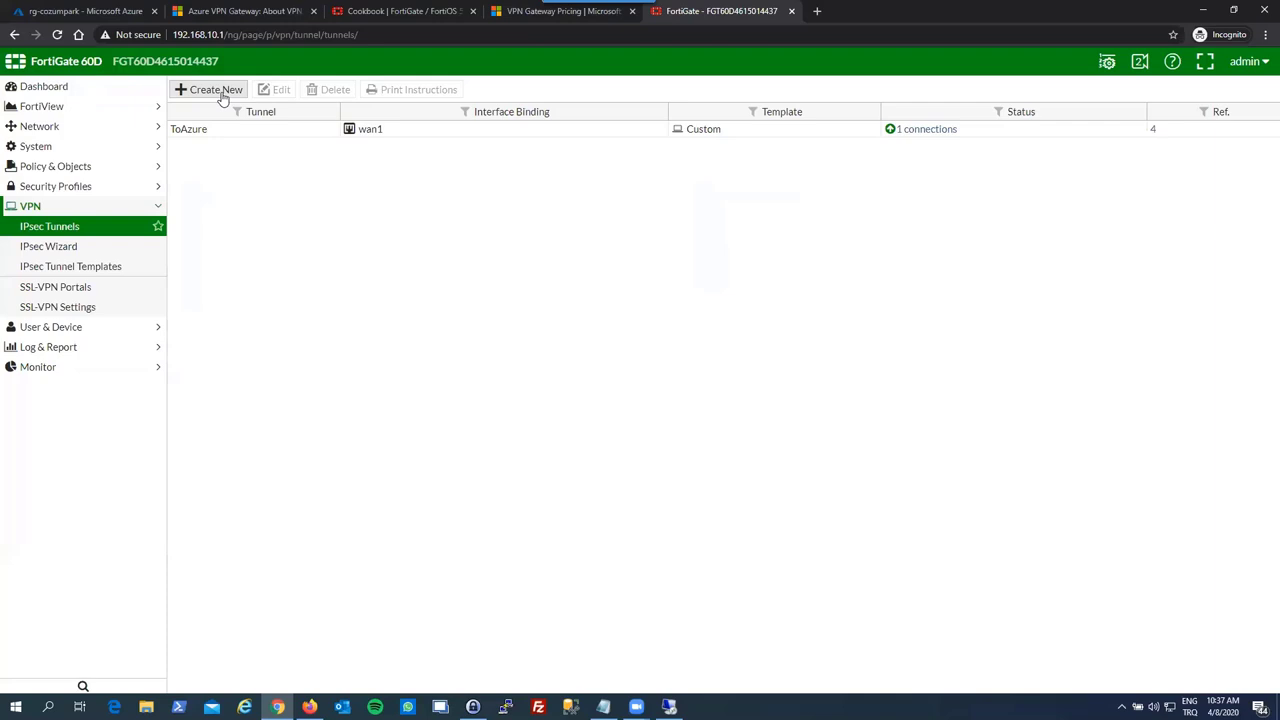
click(222, 92)
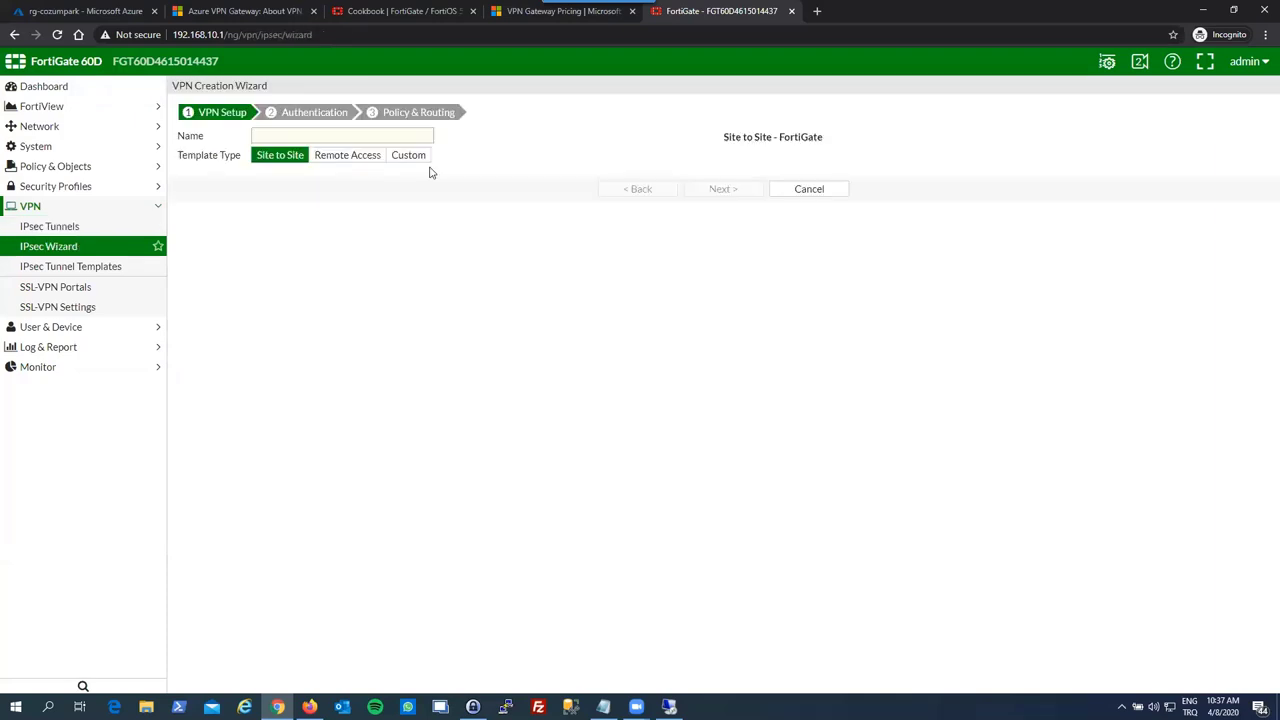
click(428, 158)
click(361, 135)
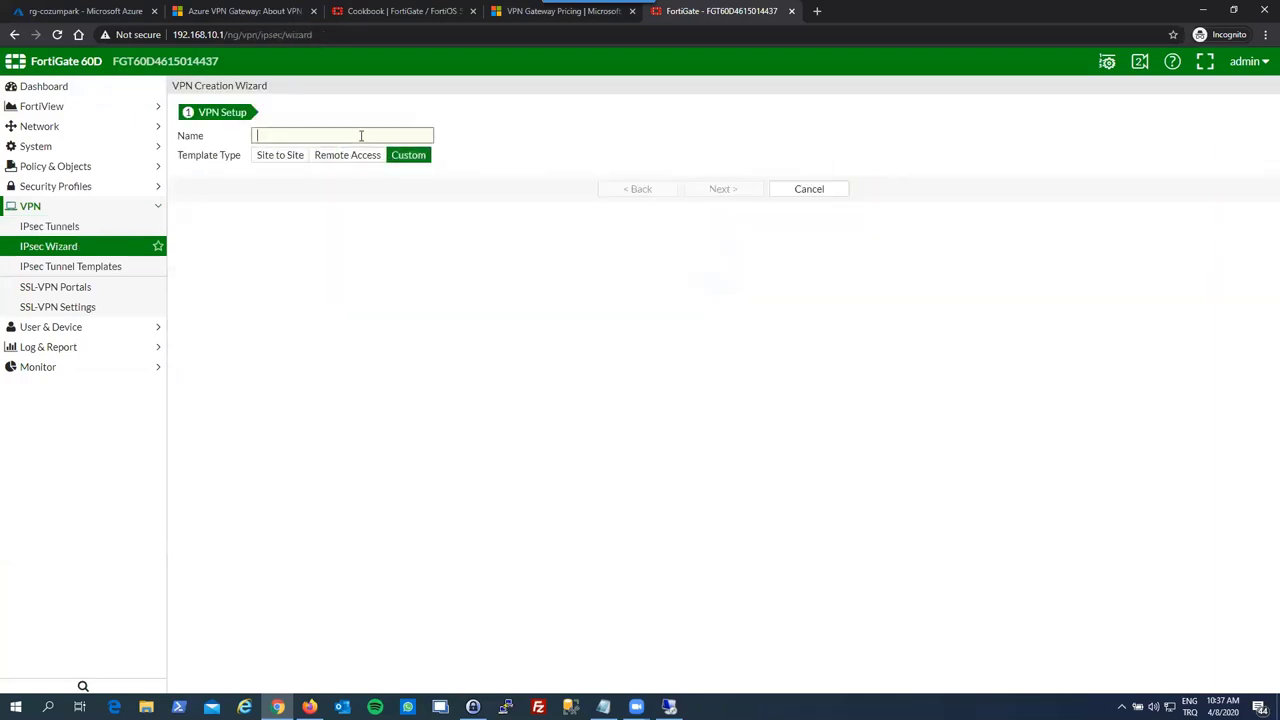
text(cozumparkazurevpn)
click(714, 191)
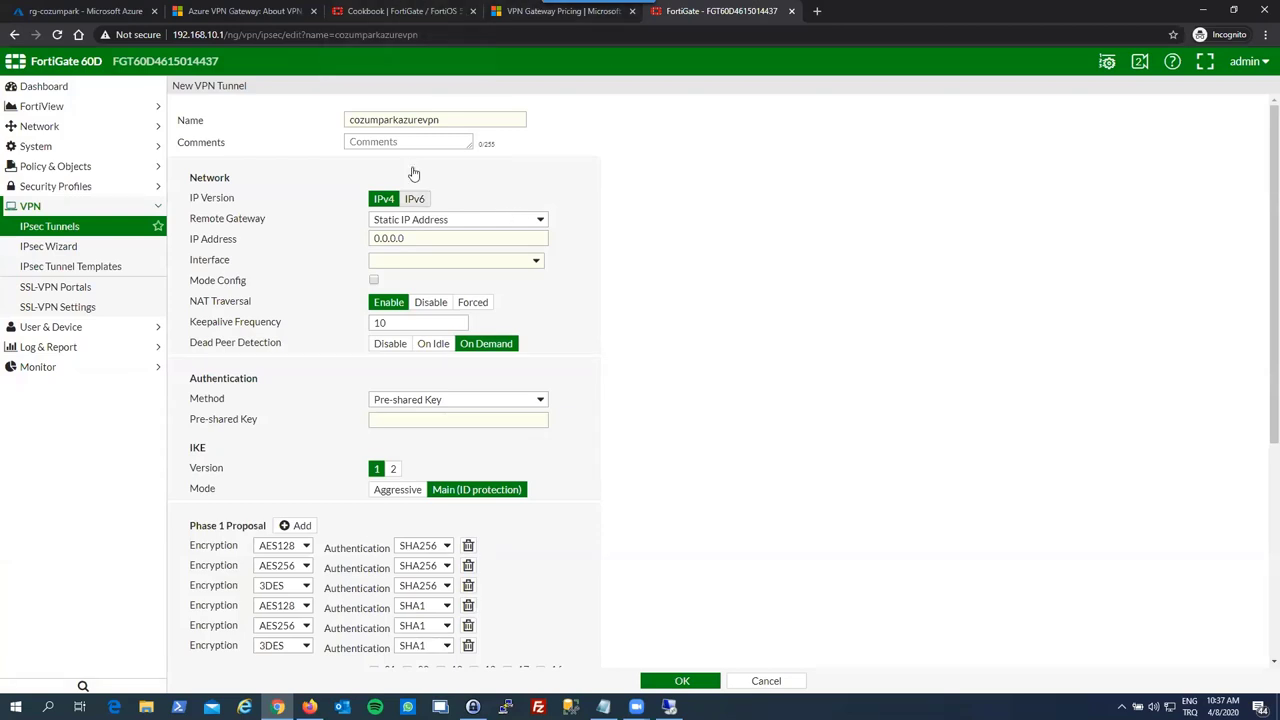
- Set the remote gateway IP to 1.1.1.1, after checking the Azure gateway's public IP
click(420, 240)
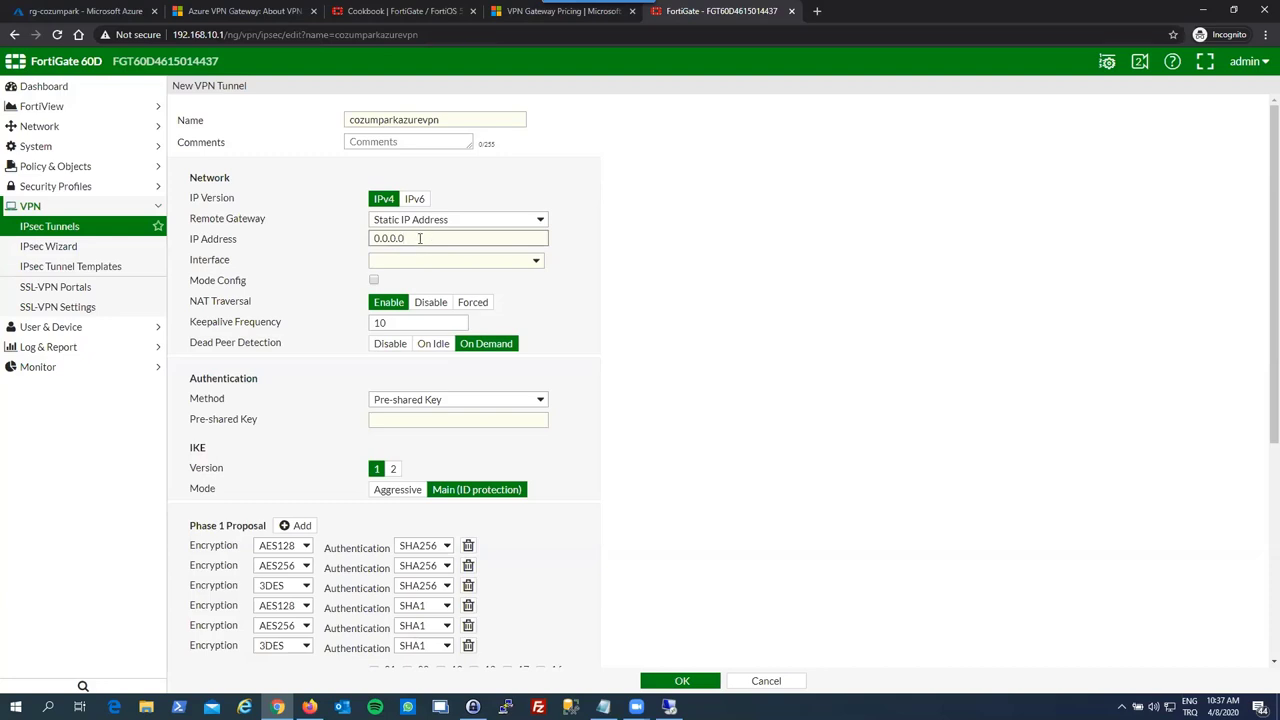
drag(403, 238, 358, 238)
click(100, 8)
click(252, 331)
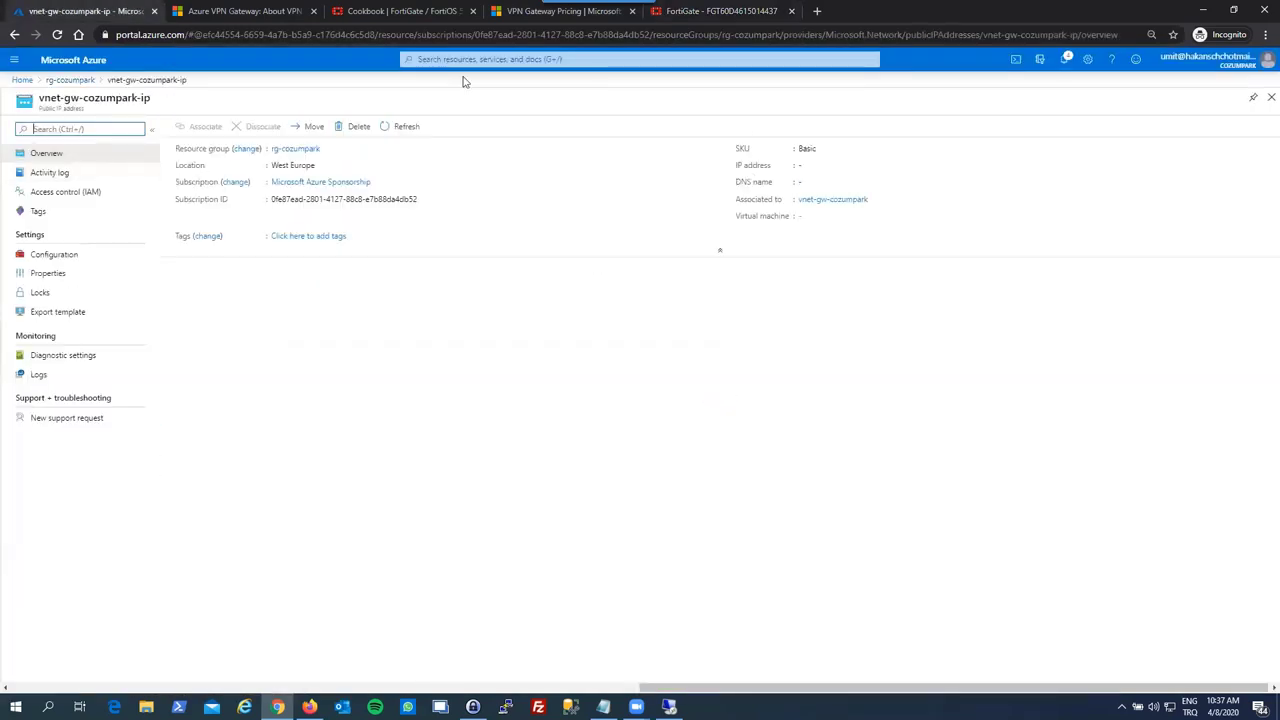
click(686, 10)
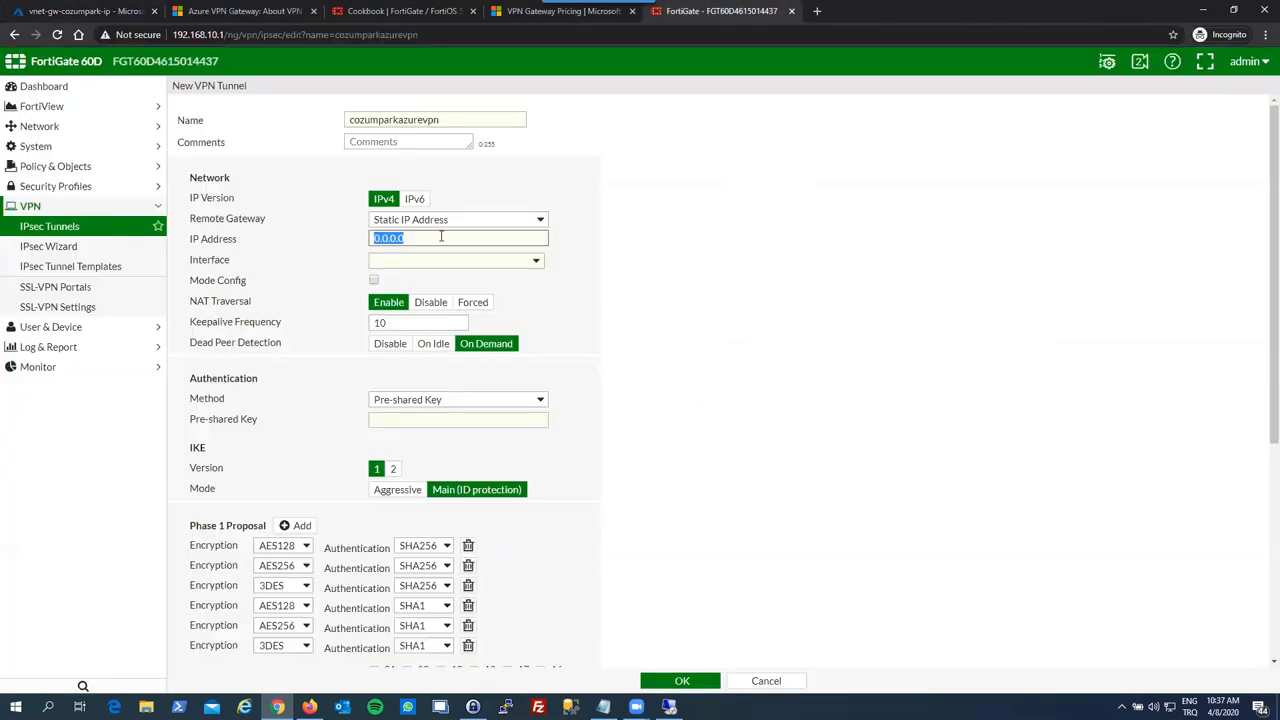
text(1.1.1.1)
- Bind the tunnel to wan1, disable NAT Traversal, and set Dead Peer Detection to On Idle
click(441, 263)
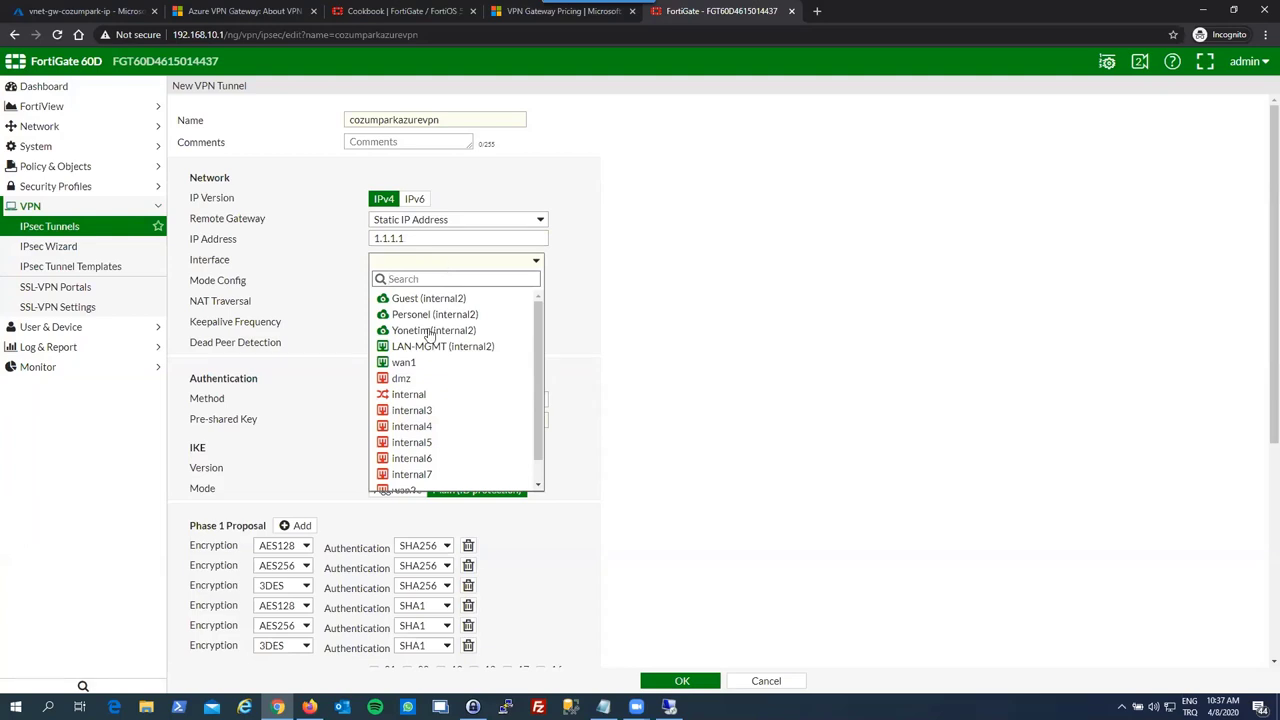
click(424, 361)
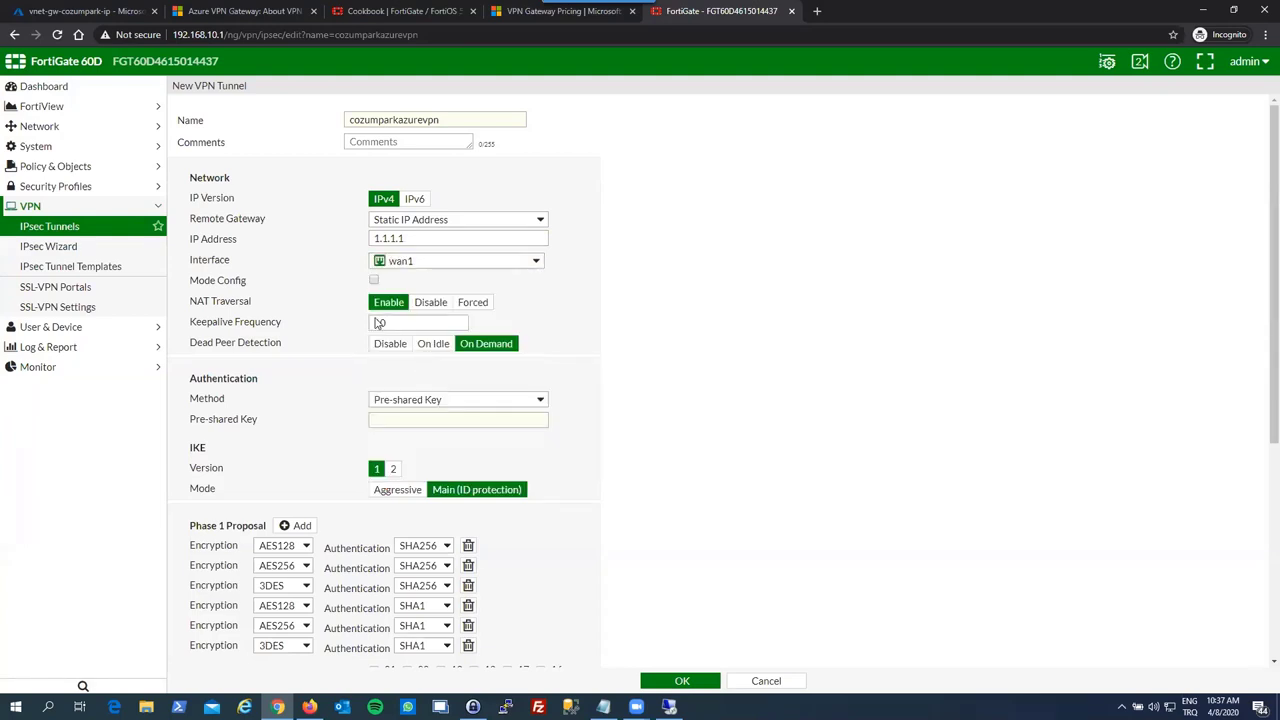
click(365, 10)
scroll(448, 333, down, 3)
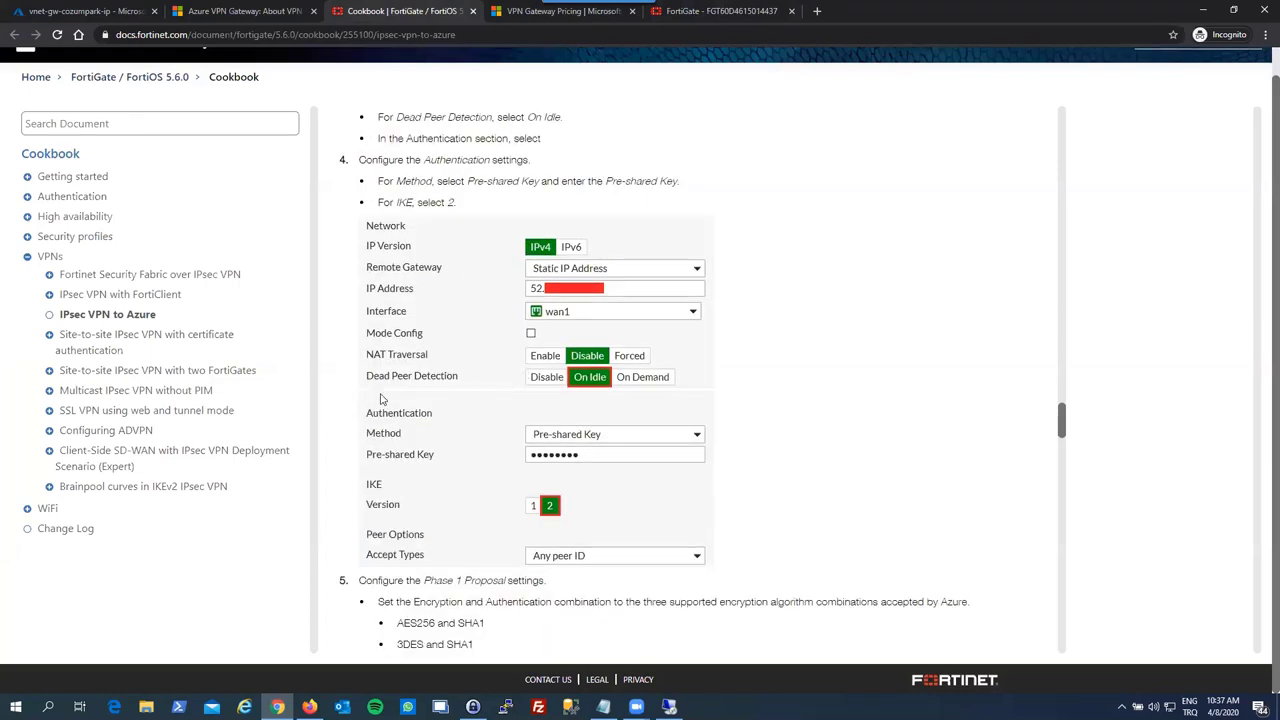
click(707, 10)
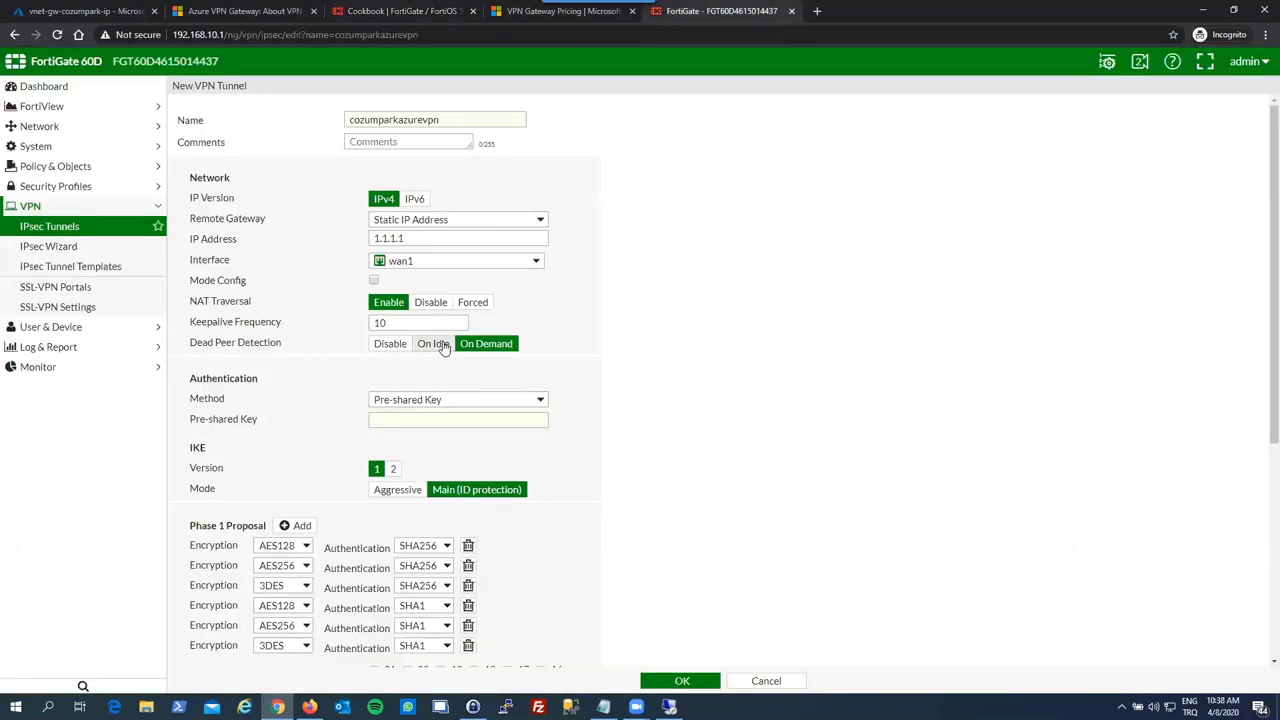
click(430, 302)
click(433, 323)
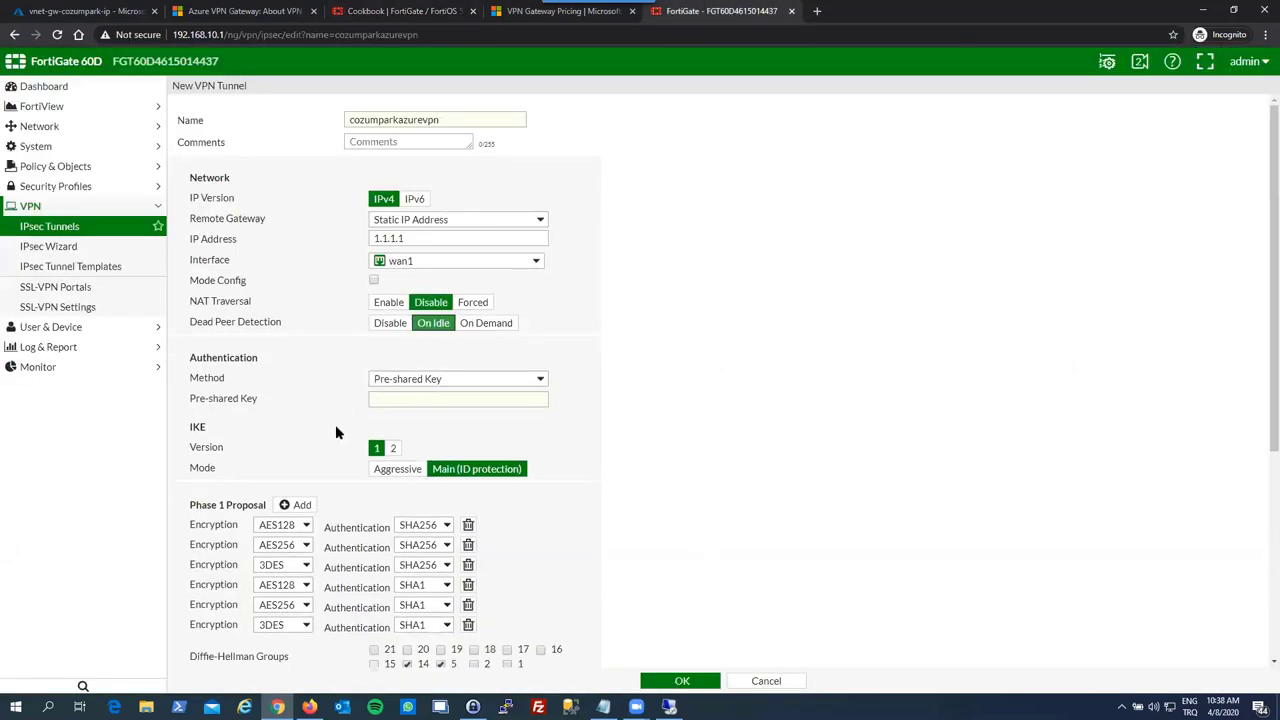
- Enter the tunnel's pre-shared key and check the cookbook for the following settings
scroll(345, 400, down, 2)
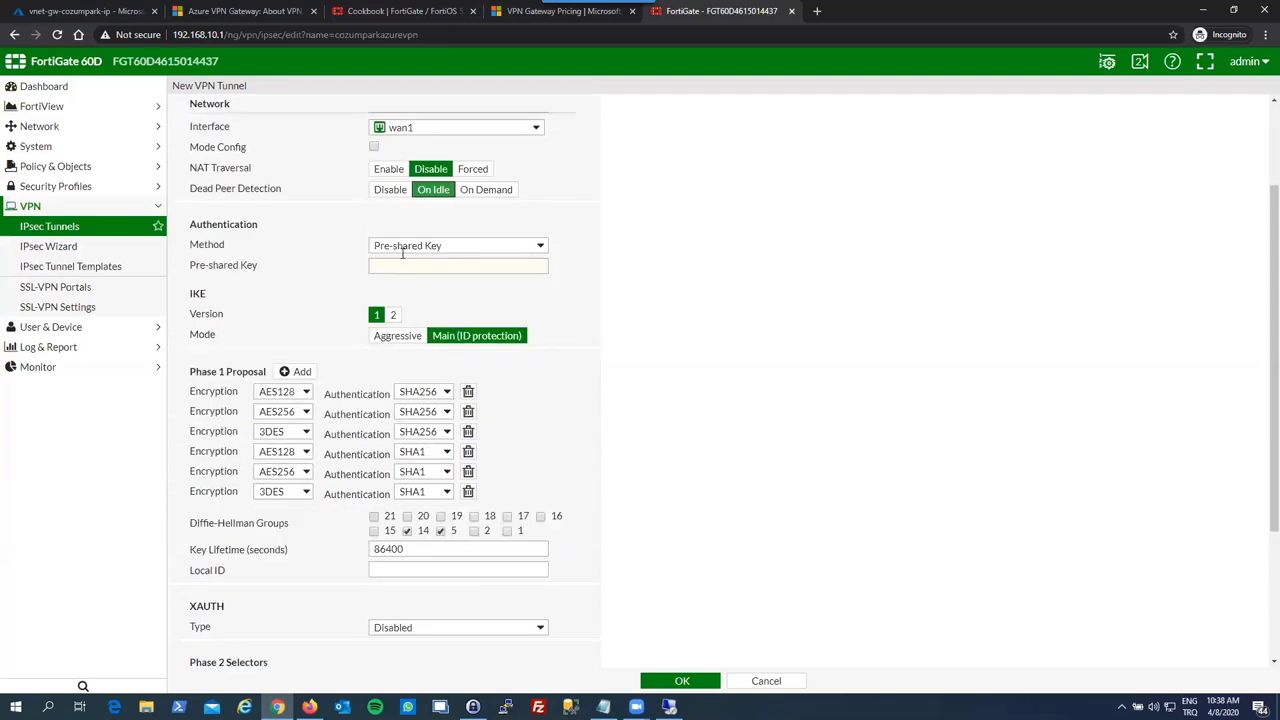
click(402, 256)
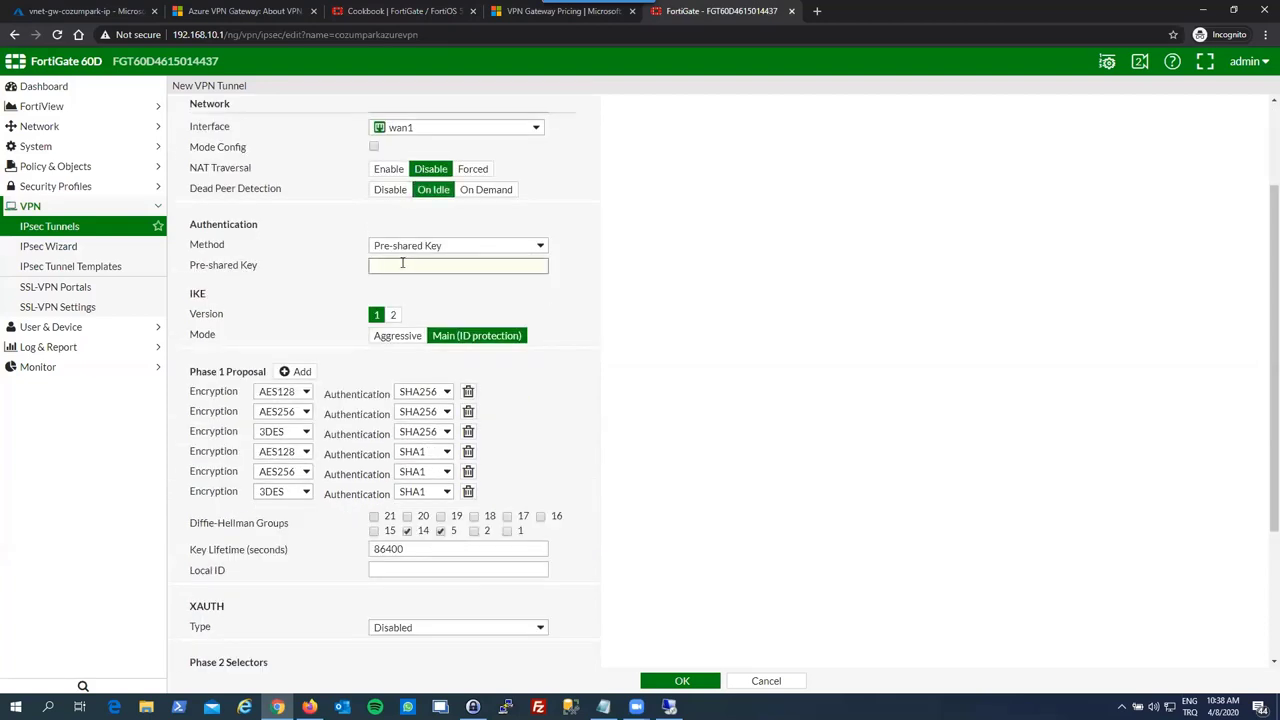
text(•••••••)
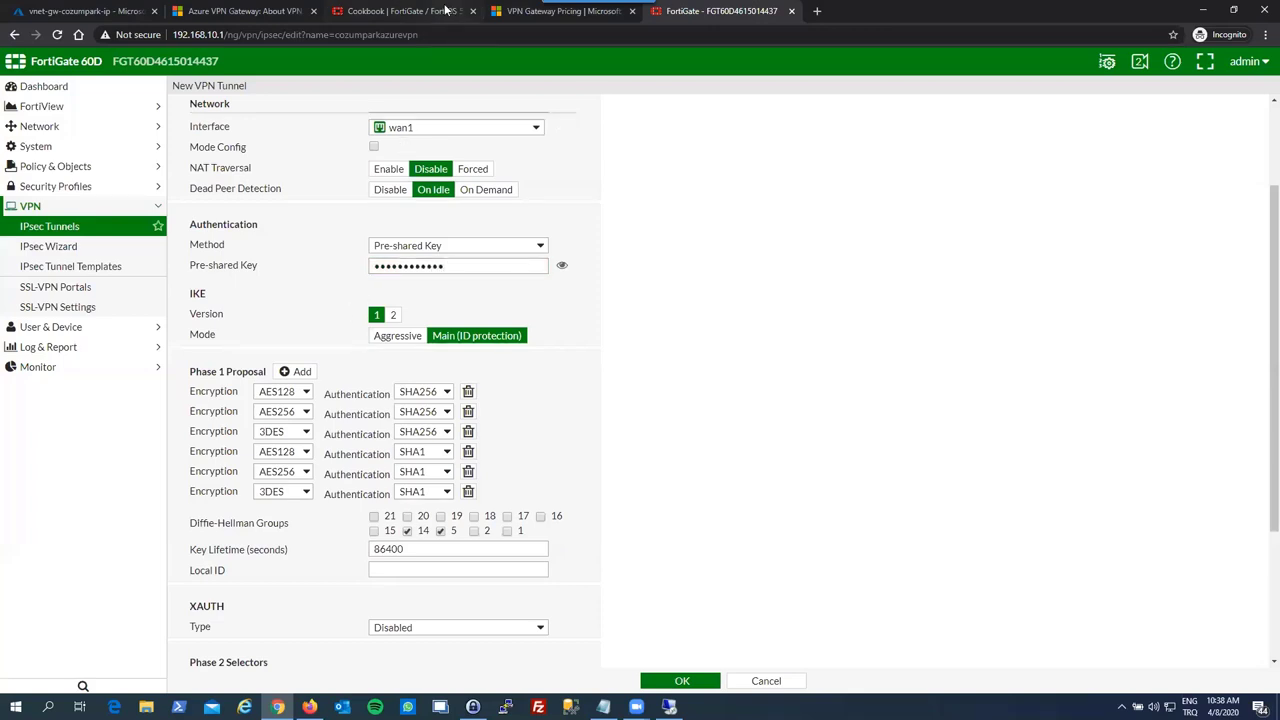
click(400, 11)
scroll(540, 375, down, 2)
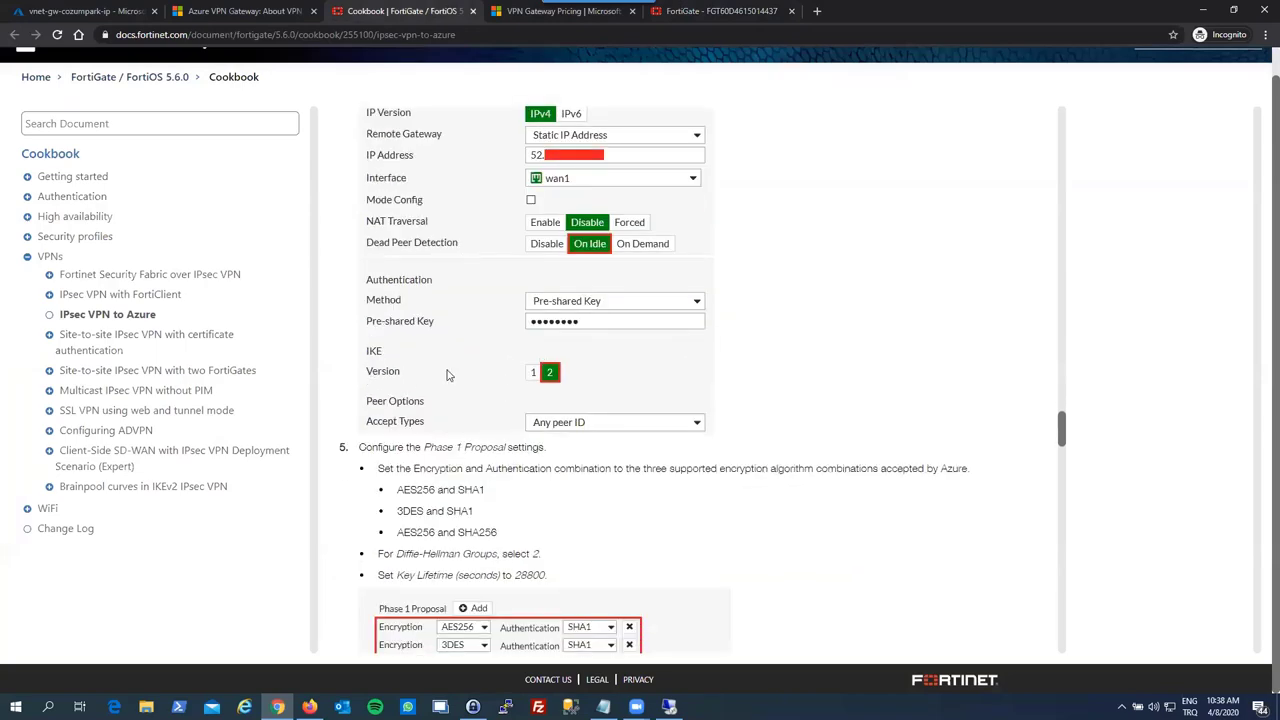
click(683, 11)
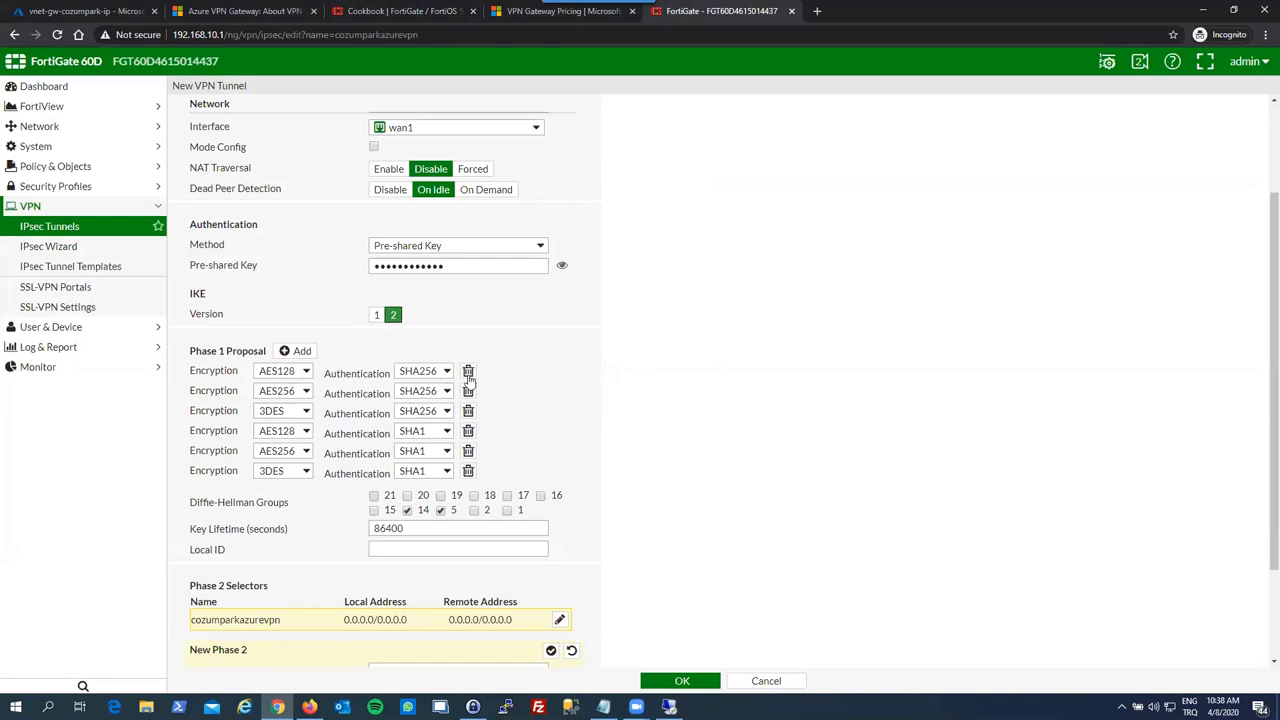
- Remove the extra Phase 1 proposals and compare against the cookbook's proposal list
click(468, 371)
click(468, 371)
click(468, 371)
click(468, 371)
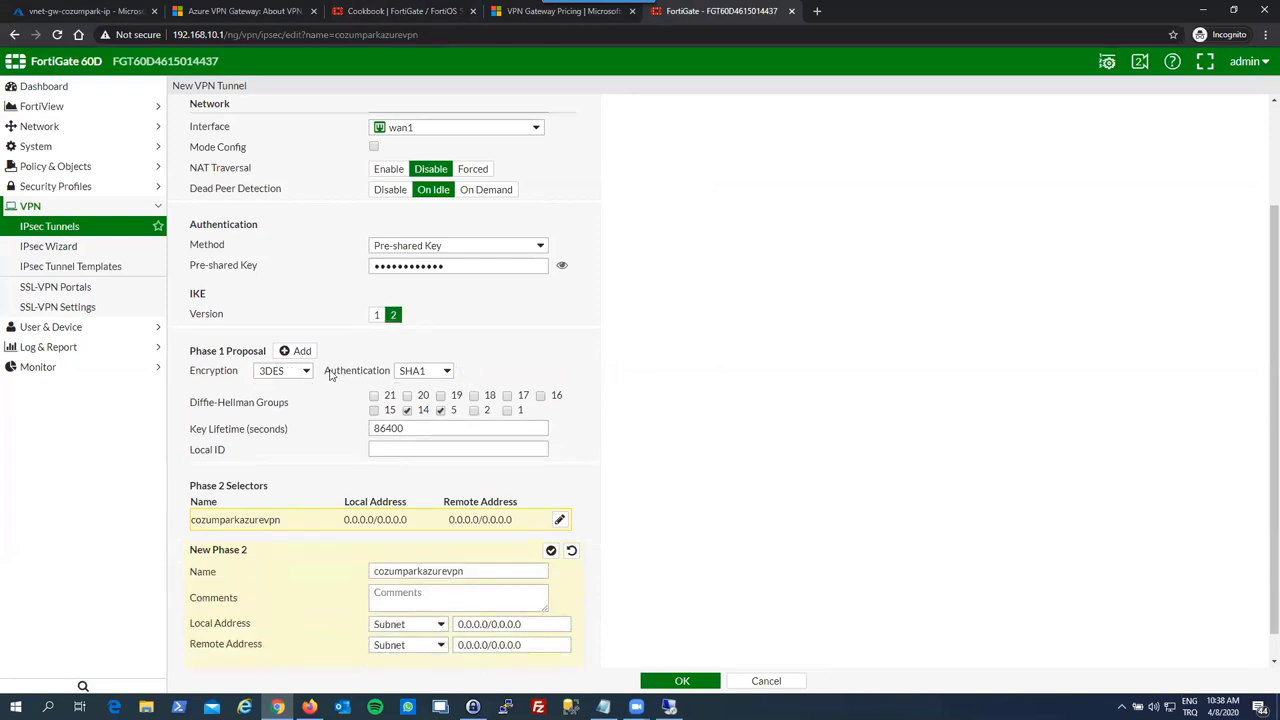
click(419, 10)
scroll(458, 408, down, 2)
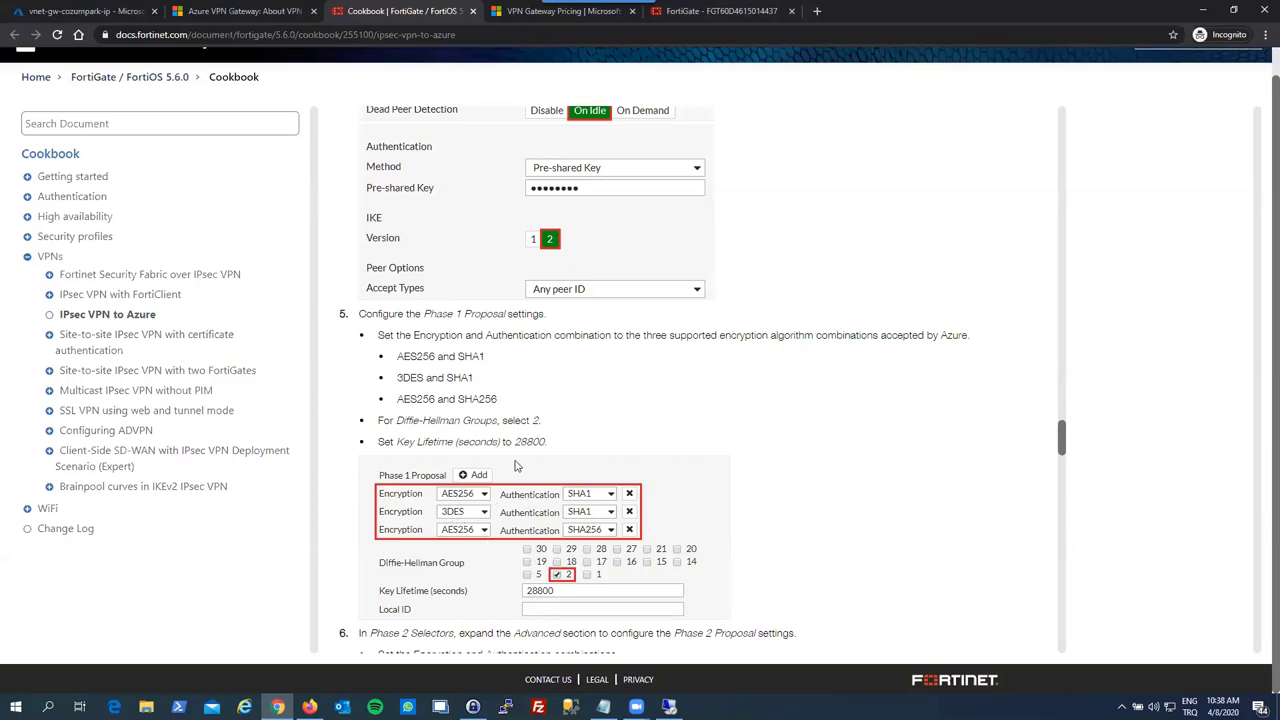
click(684, 14)
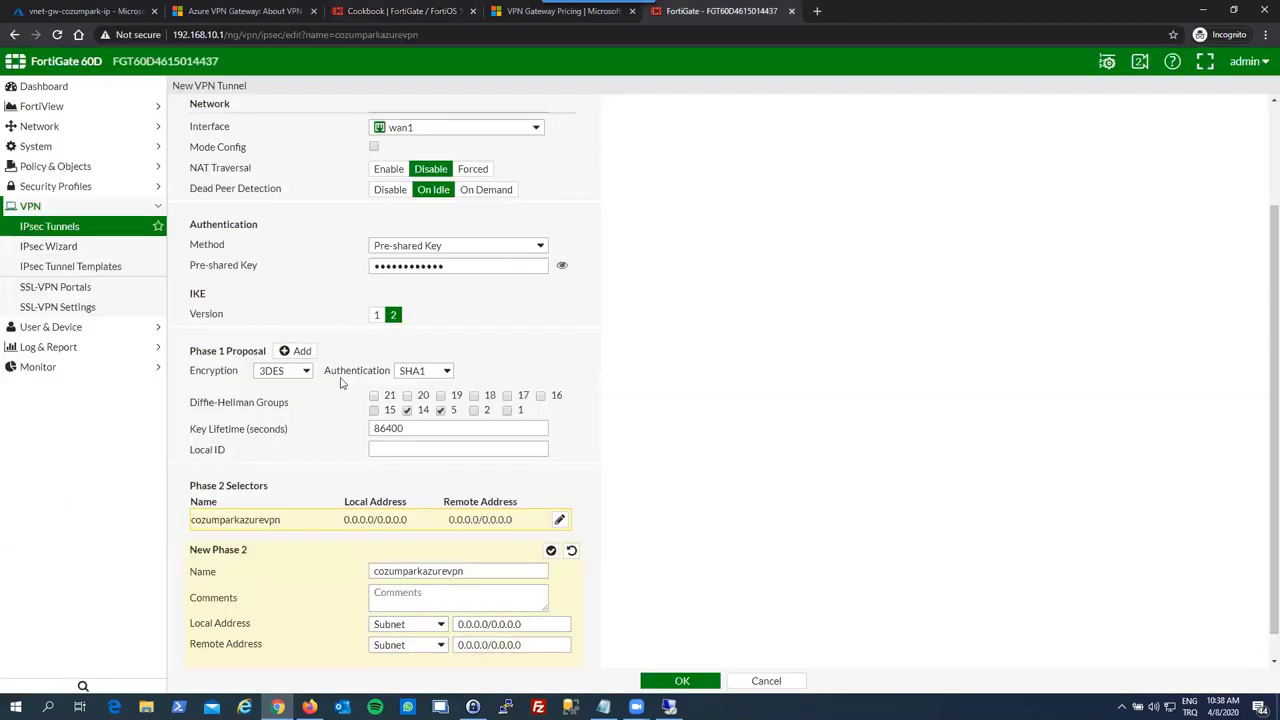
- Build the Phase 1 proposals AES256/SHA1, 3DES/SHA1 and AES256/SHA256
click(305, 371)
click(296, 351)
click(283, 391)
click(289, 430)
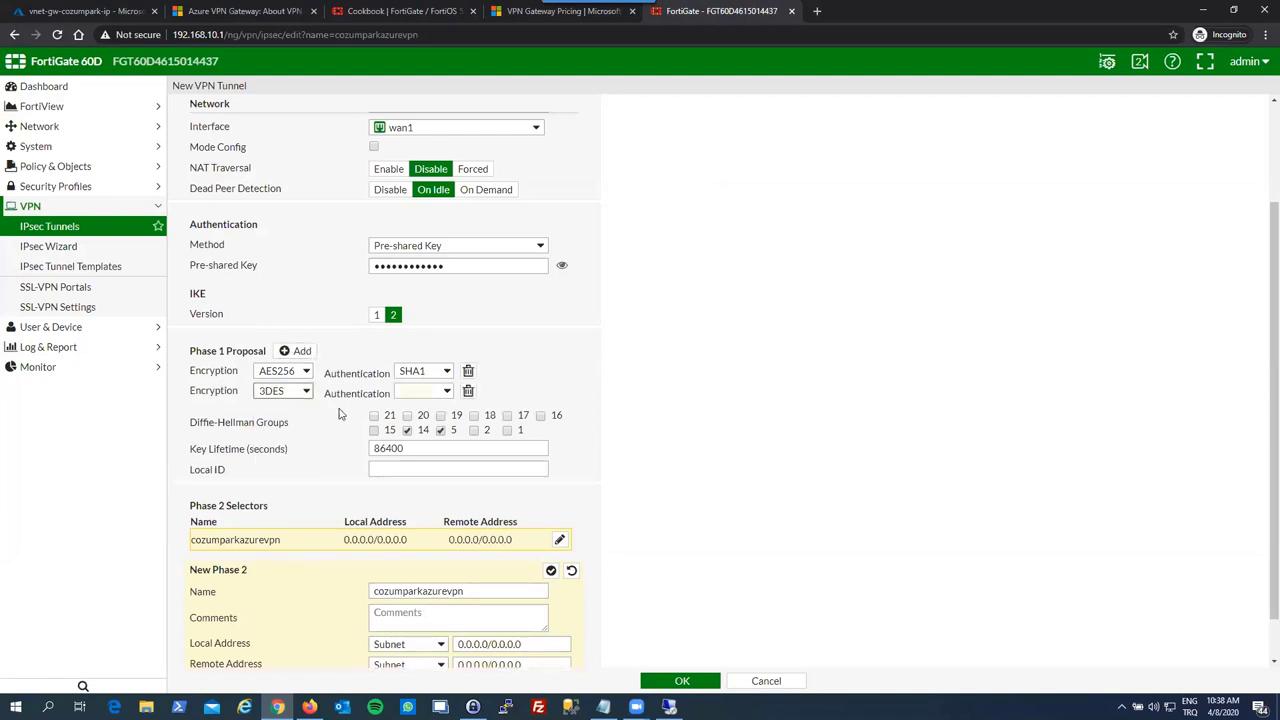
click(420, 391)
click(410, 431)
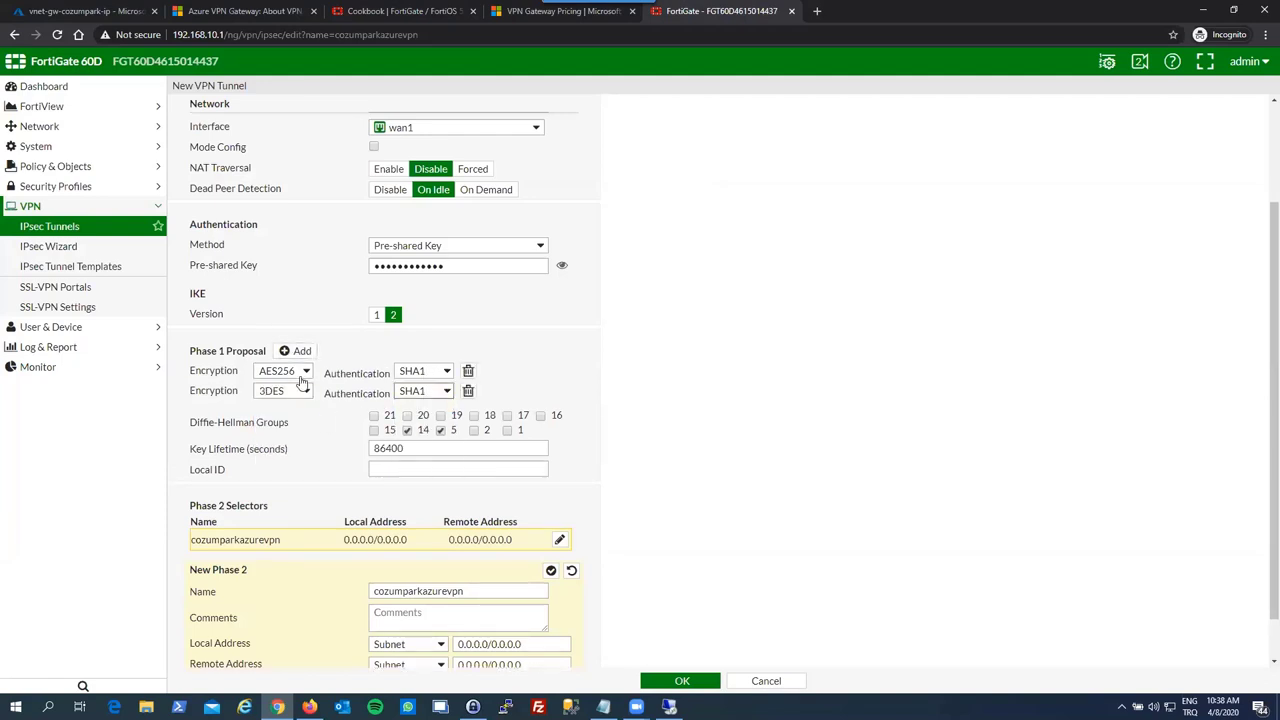
click(299, 351)
click(296, 412)
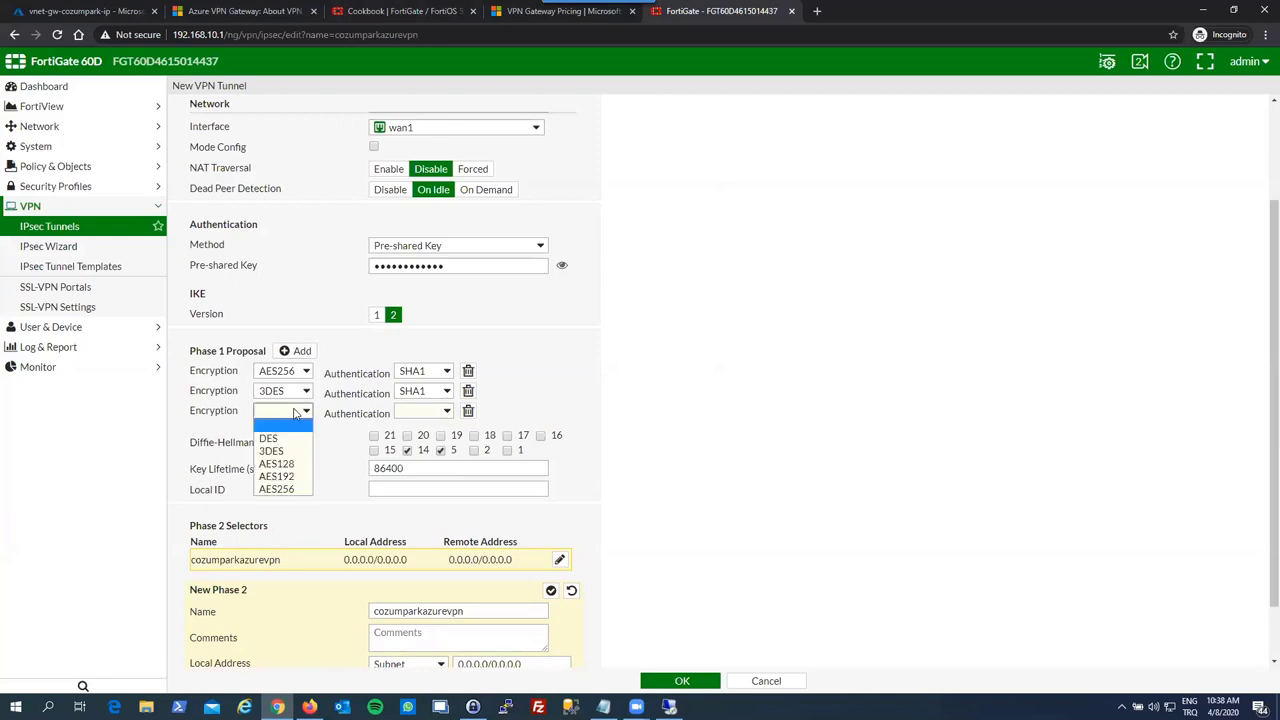
click(280, 489)
click(408, 418)
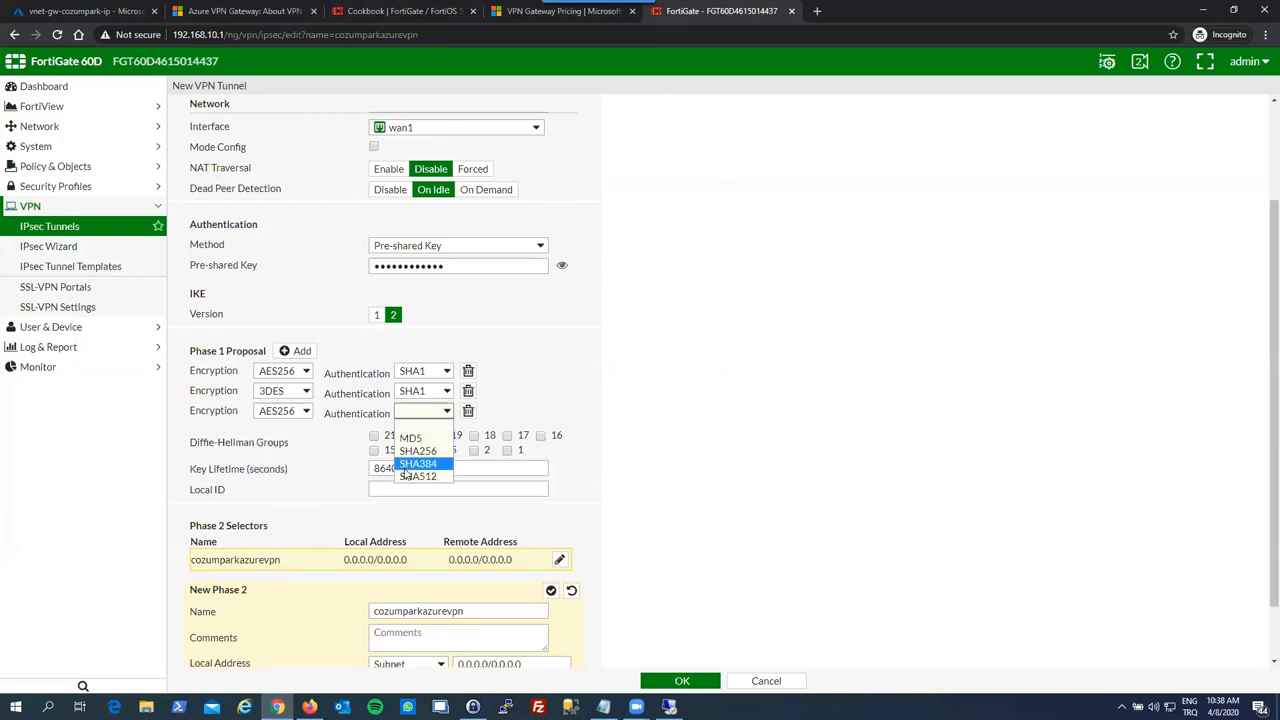
click(418, 451)
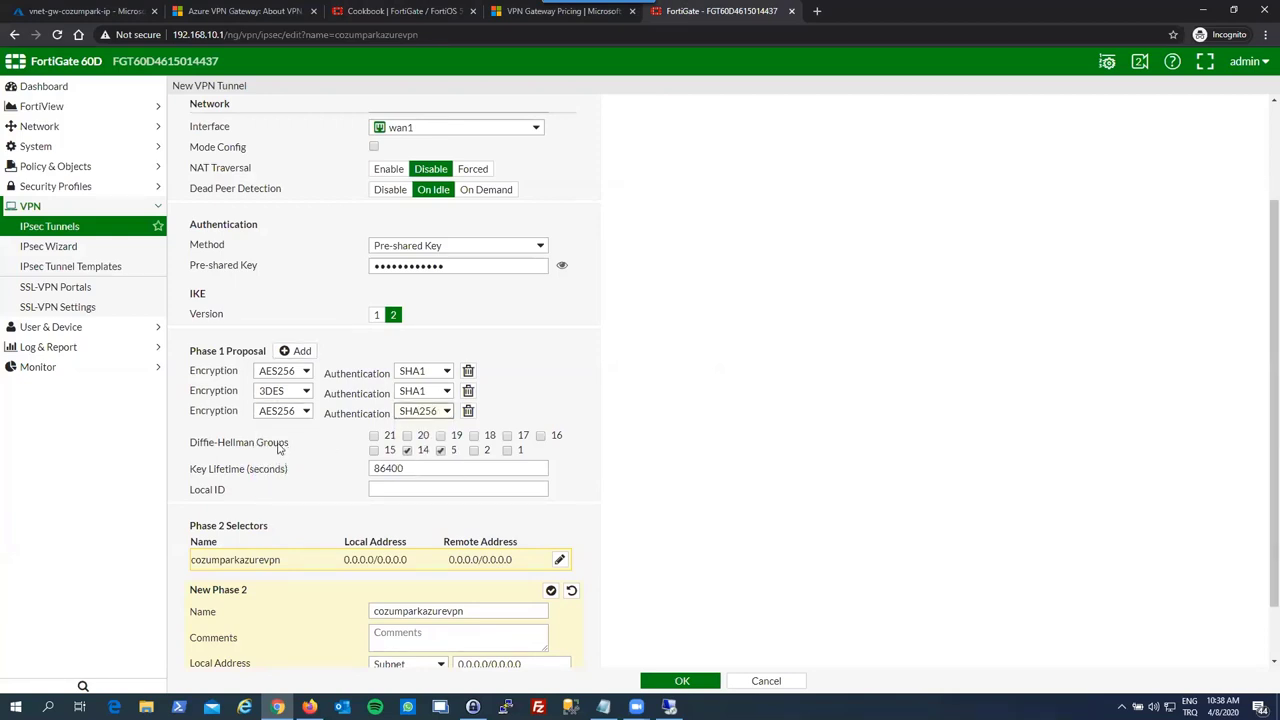
- Use only Diffie-Hellman group 2 and change the key lifetime from 86400 to 28800 seconds
click(406, 451)
click(440, 451)
click(474, 451)
key(ctrl+3)
scroll(549, 398, down, 2)
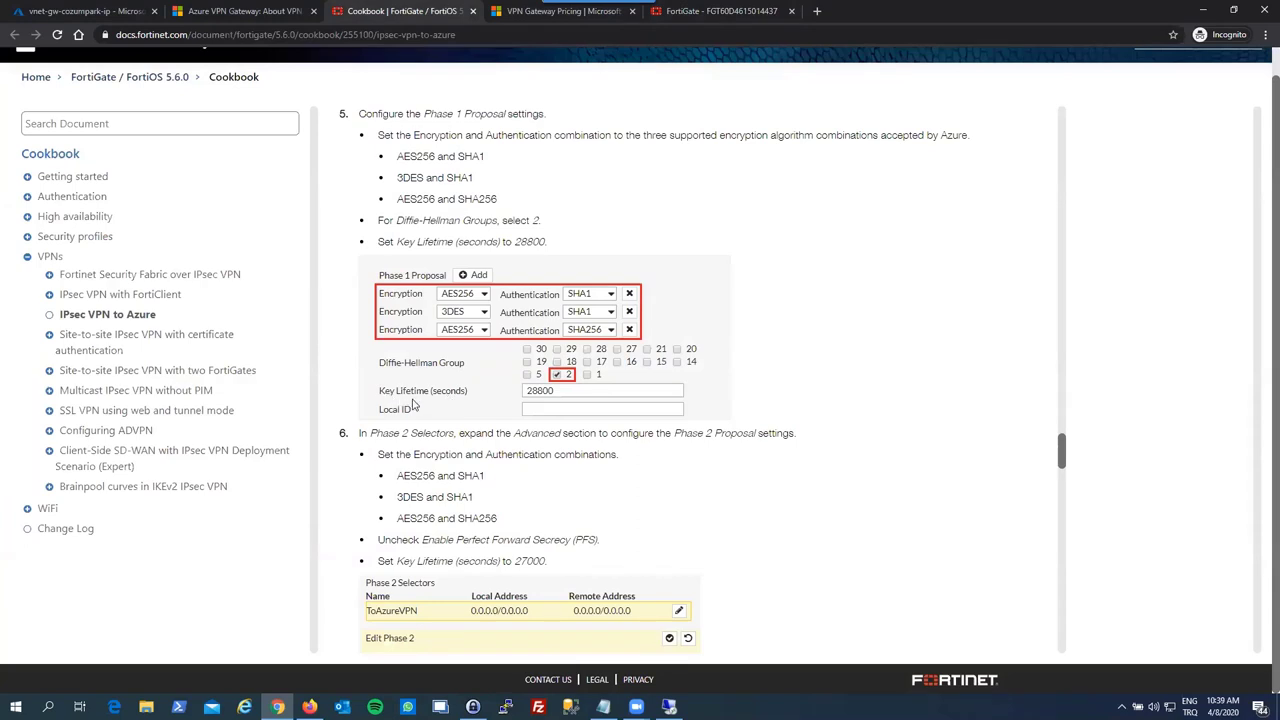
click(693, 10)
drag(420, 464, 325, 463)
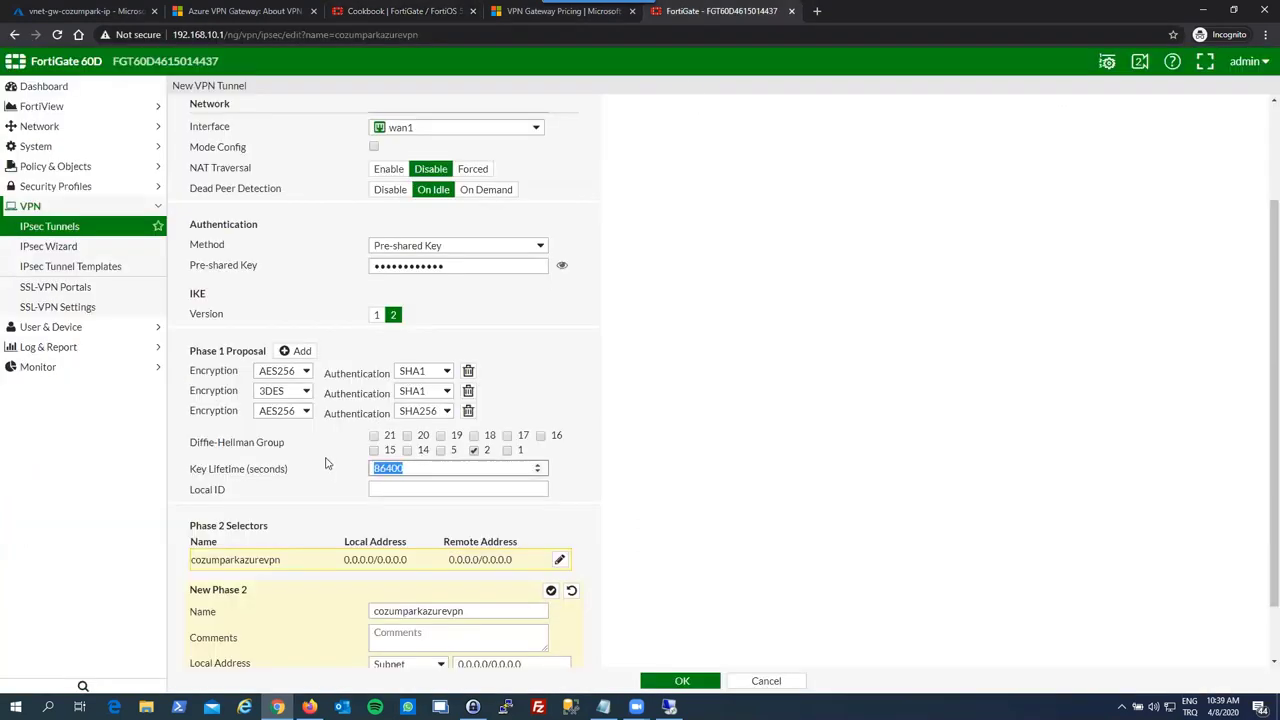
text(2888)
scroll(319, 464, down, 2)
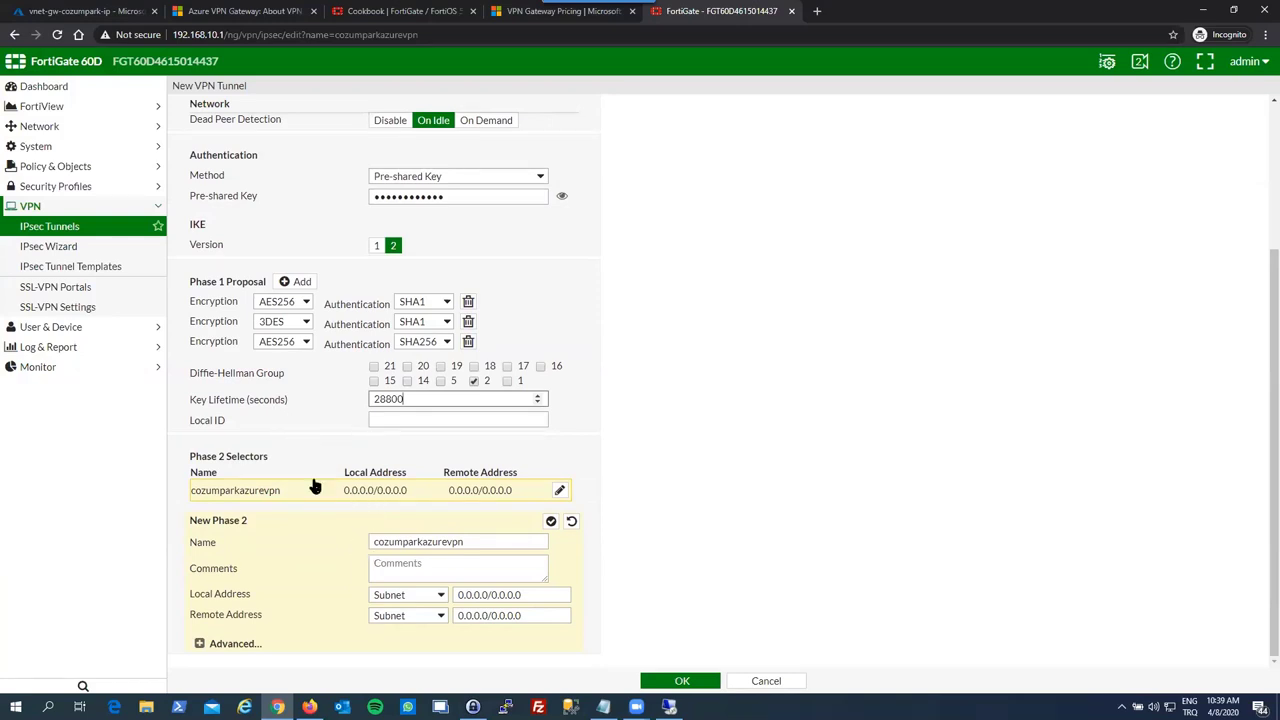
click(366, 8)
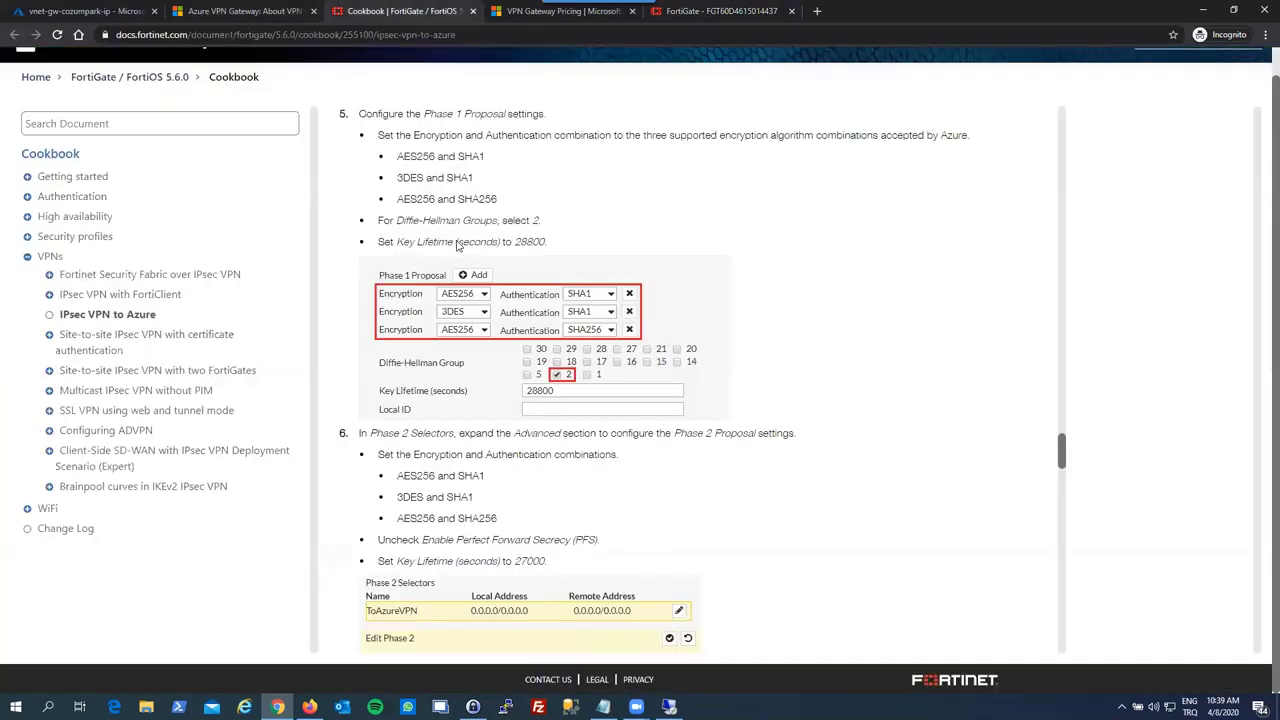
scroll(460, 260, down, 2)
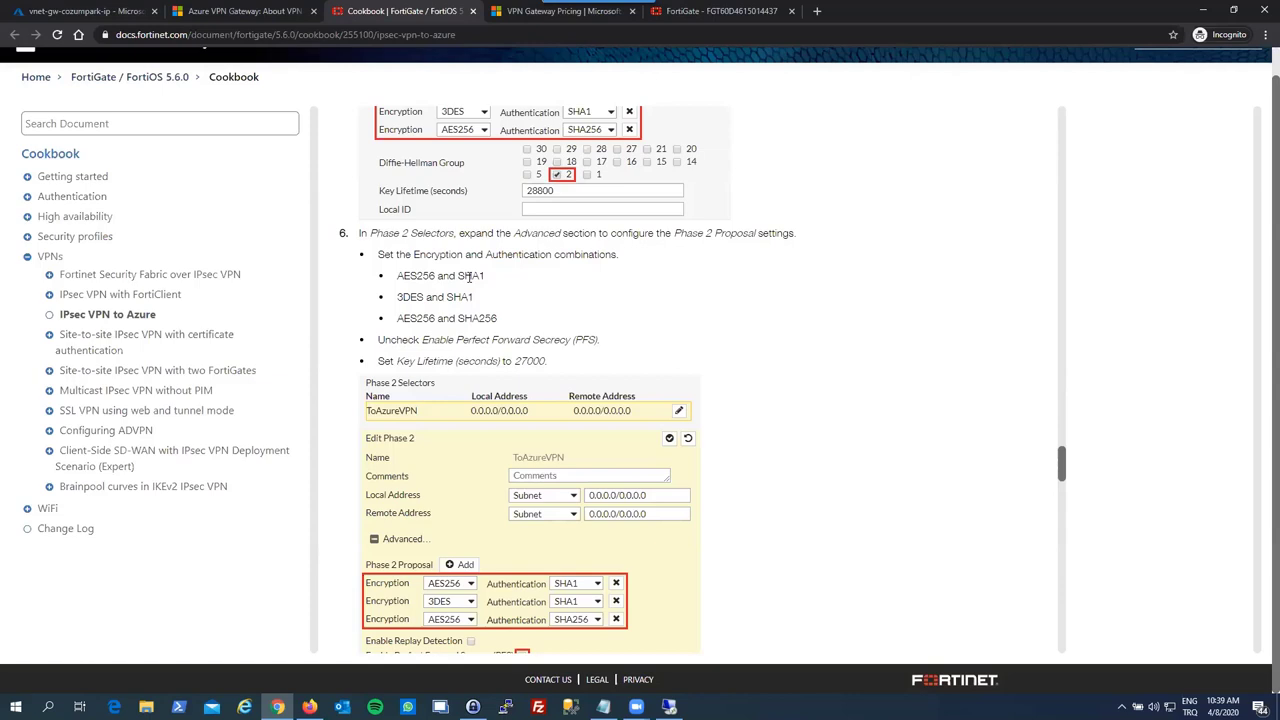
scroll(478, 378, down, 2)
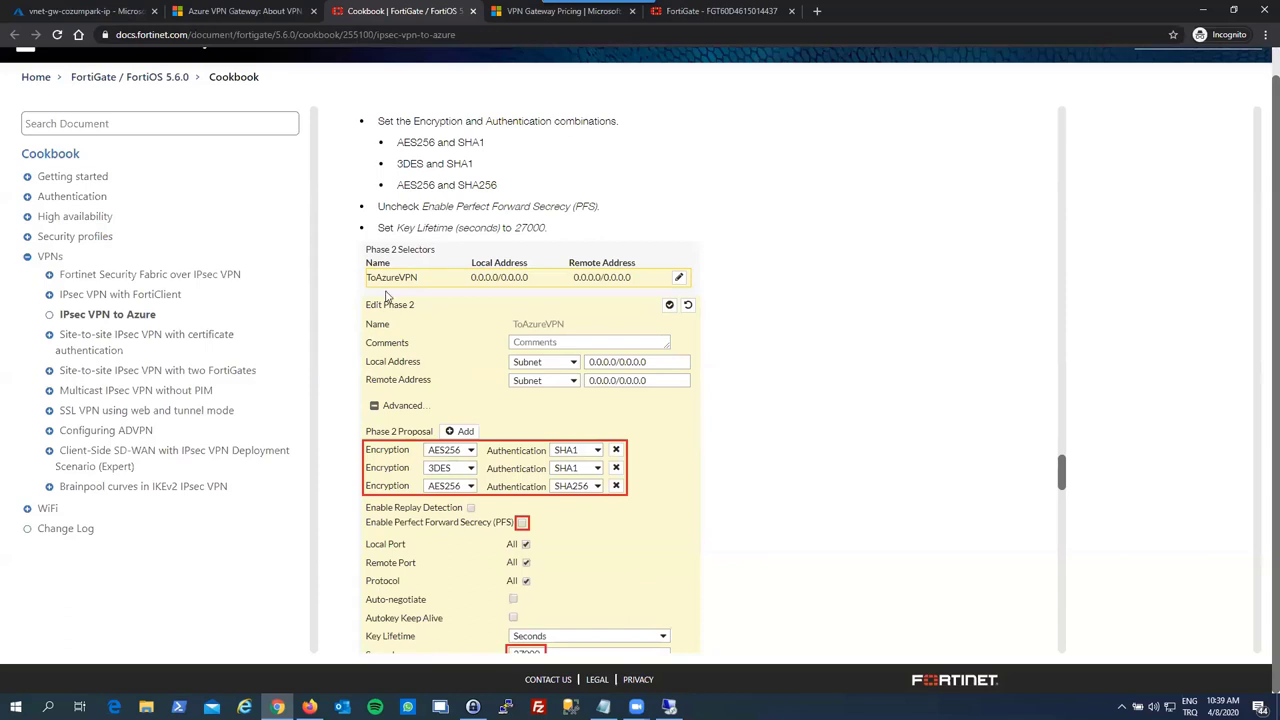
scroll(395, 300, down, 1)
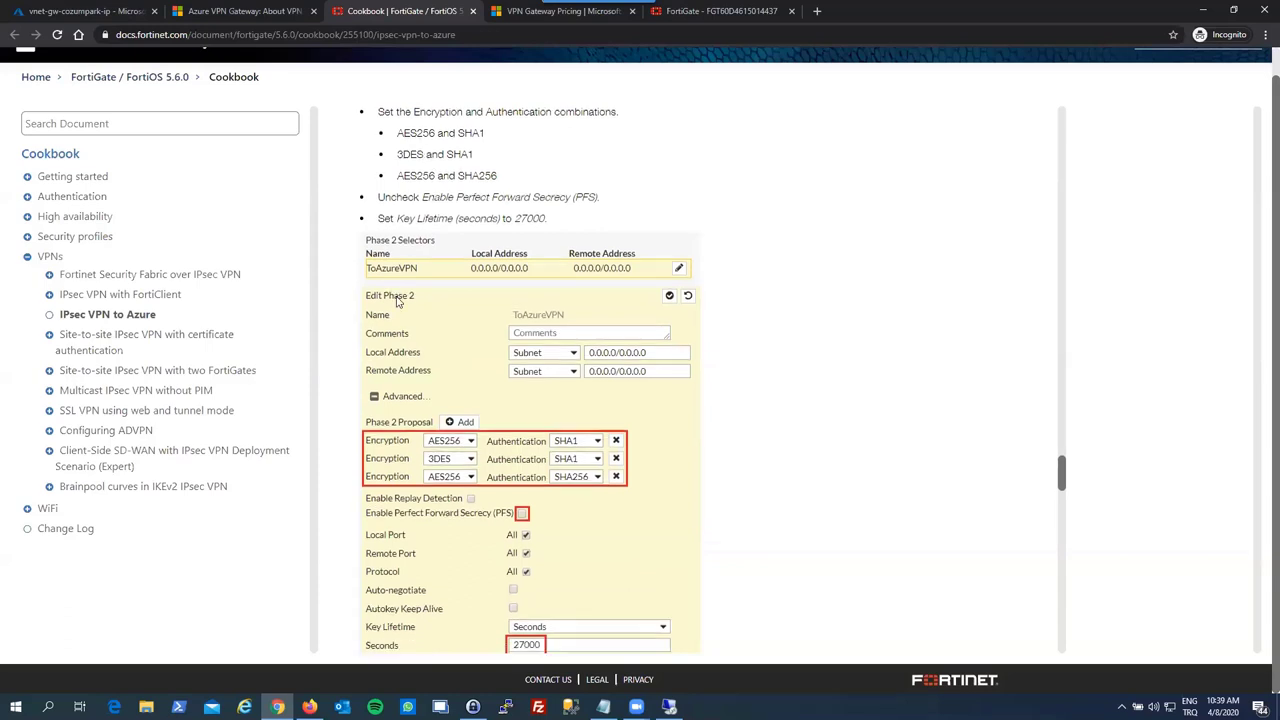
click(673, 13)
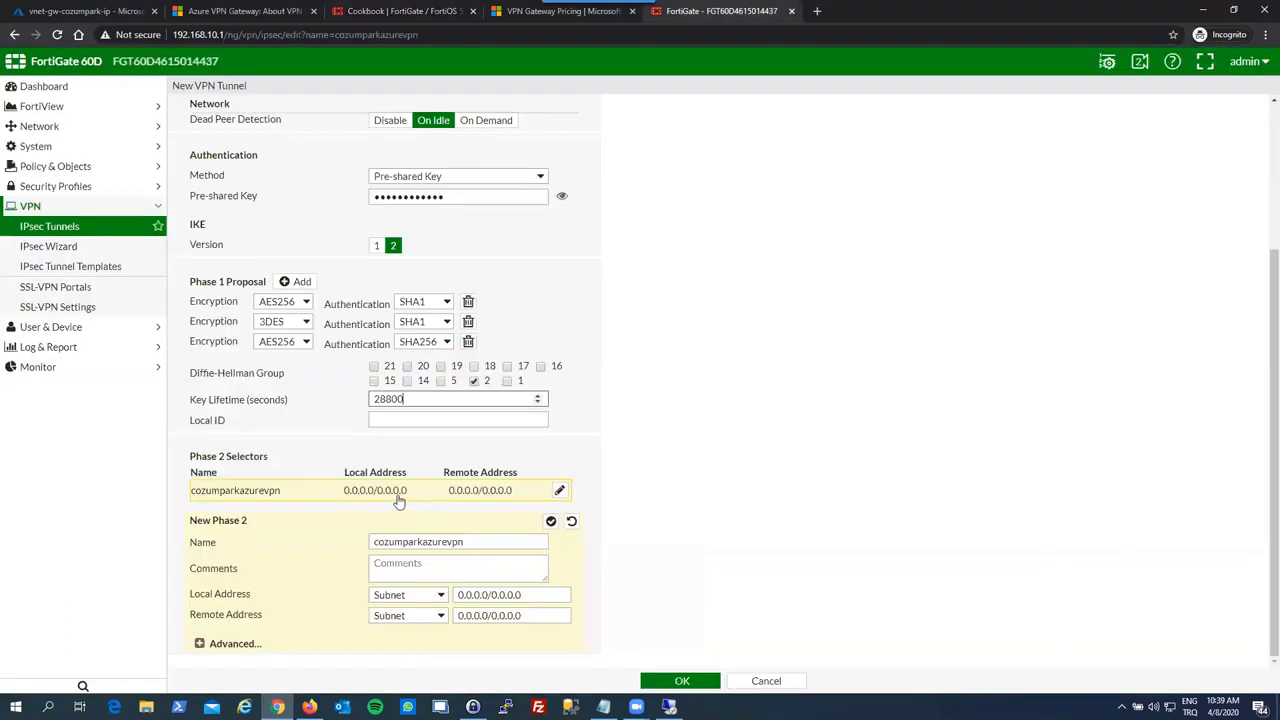
- In the Phase 2 selector, replace the local address with 192.168.10.0/24 and the remote address with 10.0.0.0/16
click(559, 493)
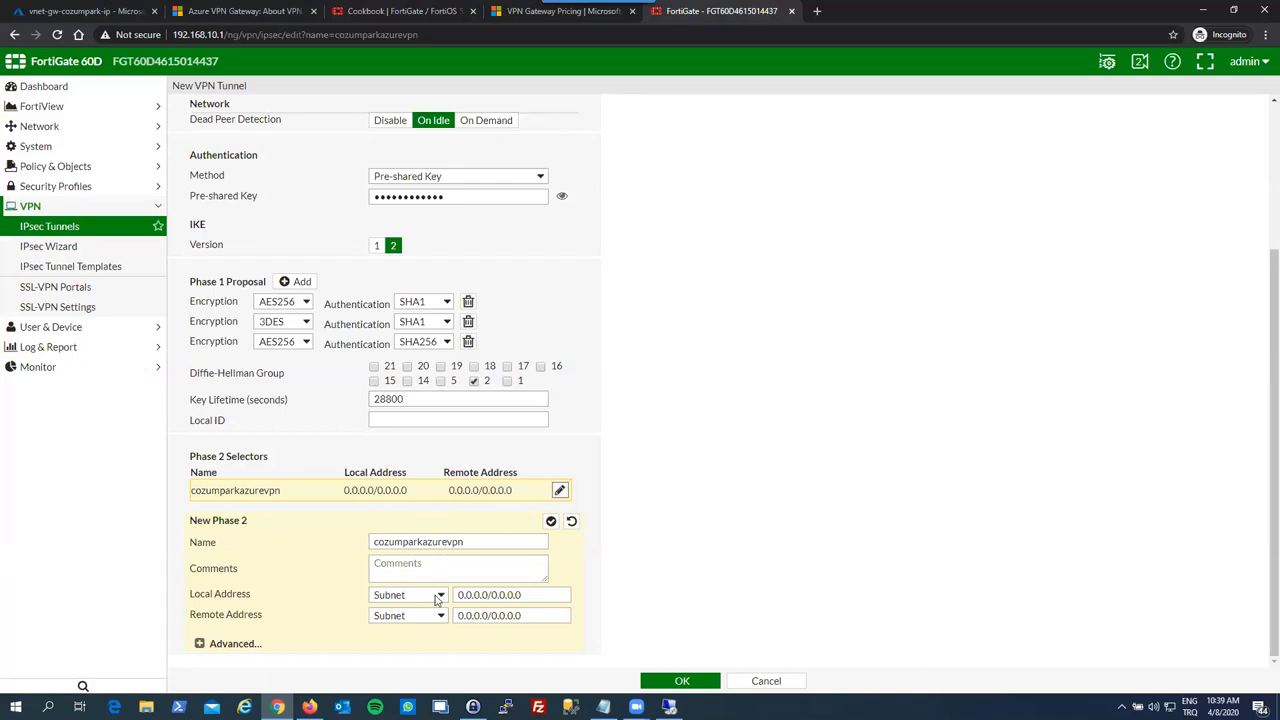
click(483, 594)
drag(524, 595, 457, 595)
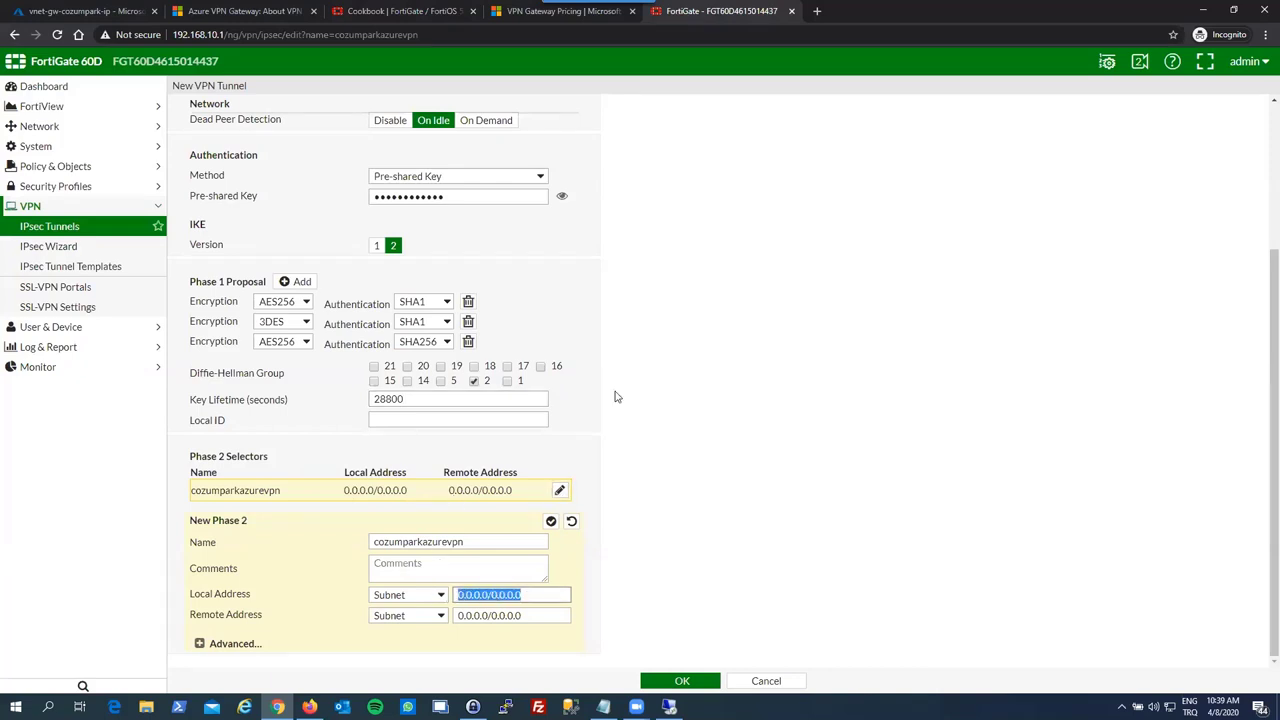
text(192)
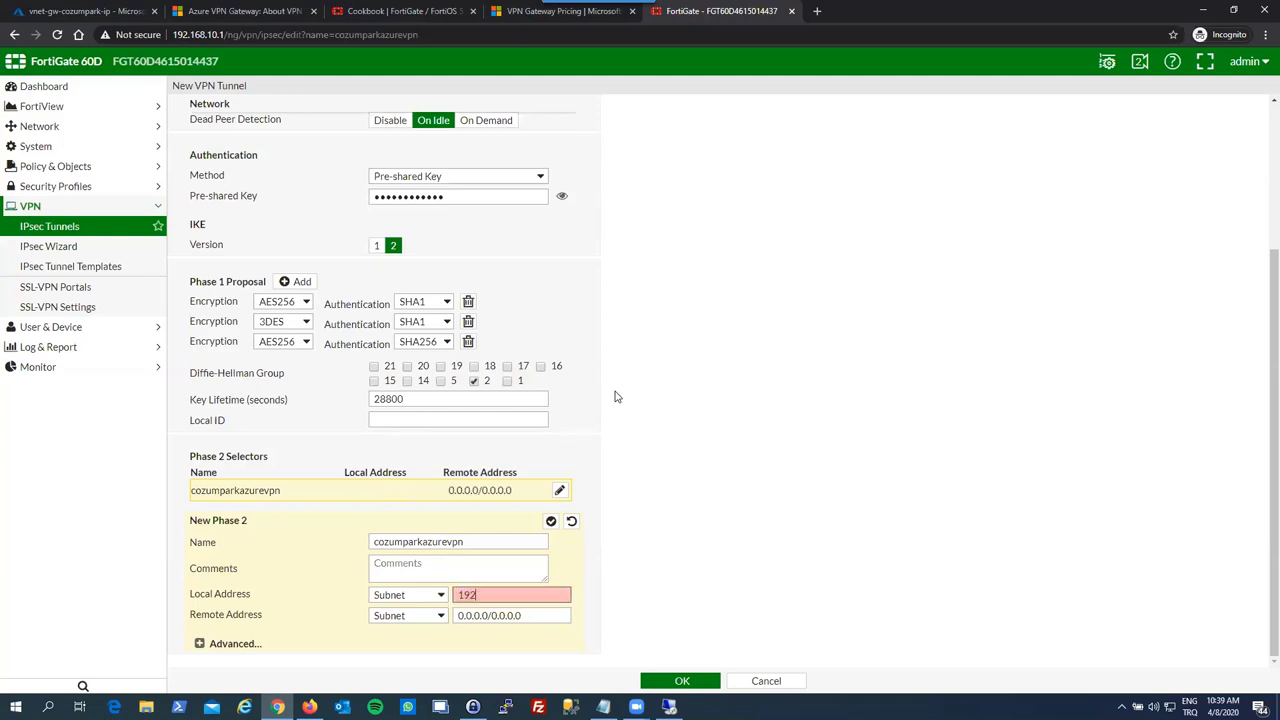
text(.168.10.0/24)
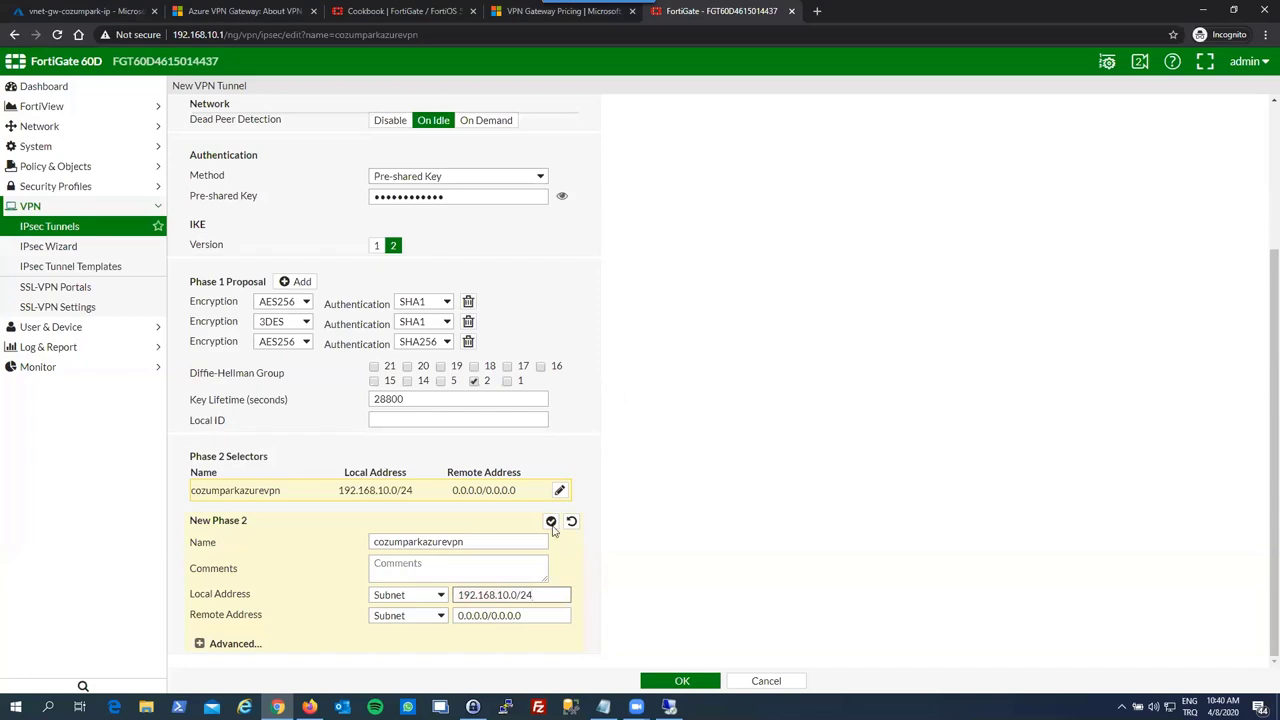
click(536, 617)
drag(536, 617, 458, 616)
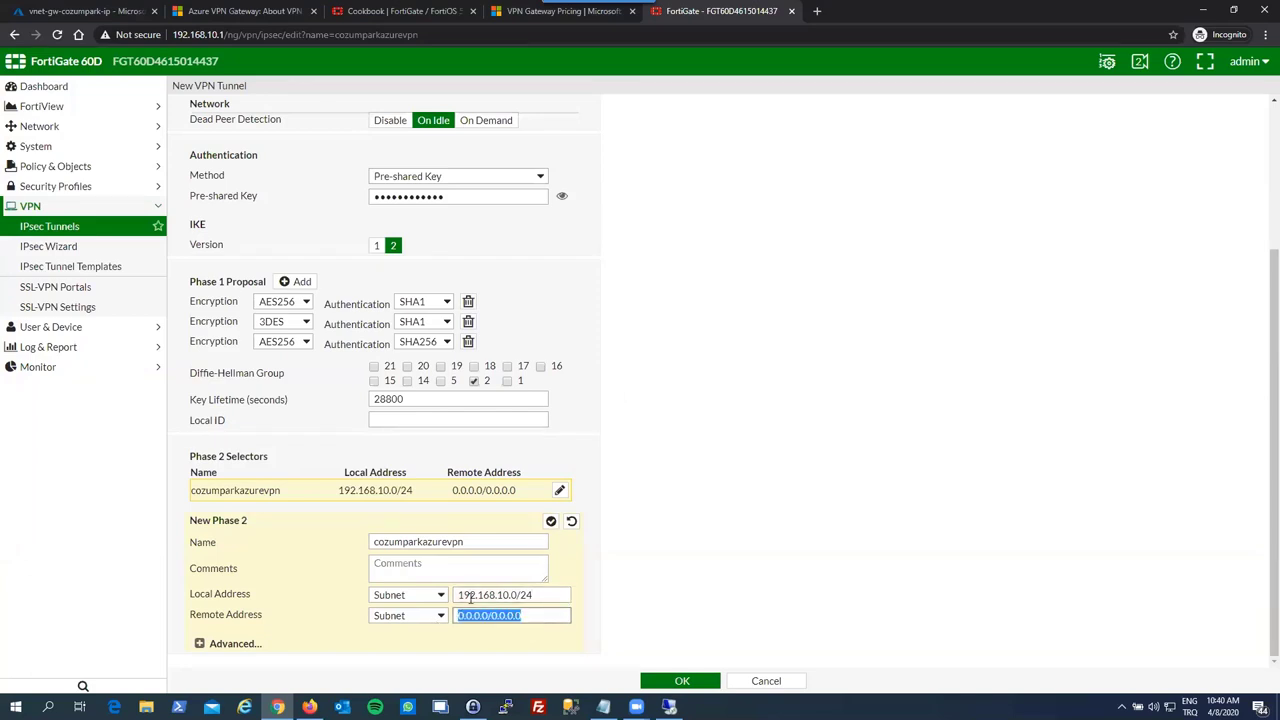
text(10.0.0)
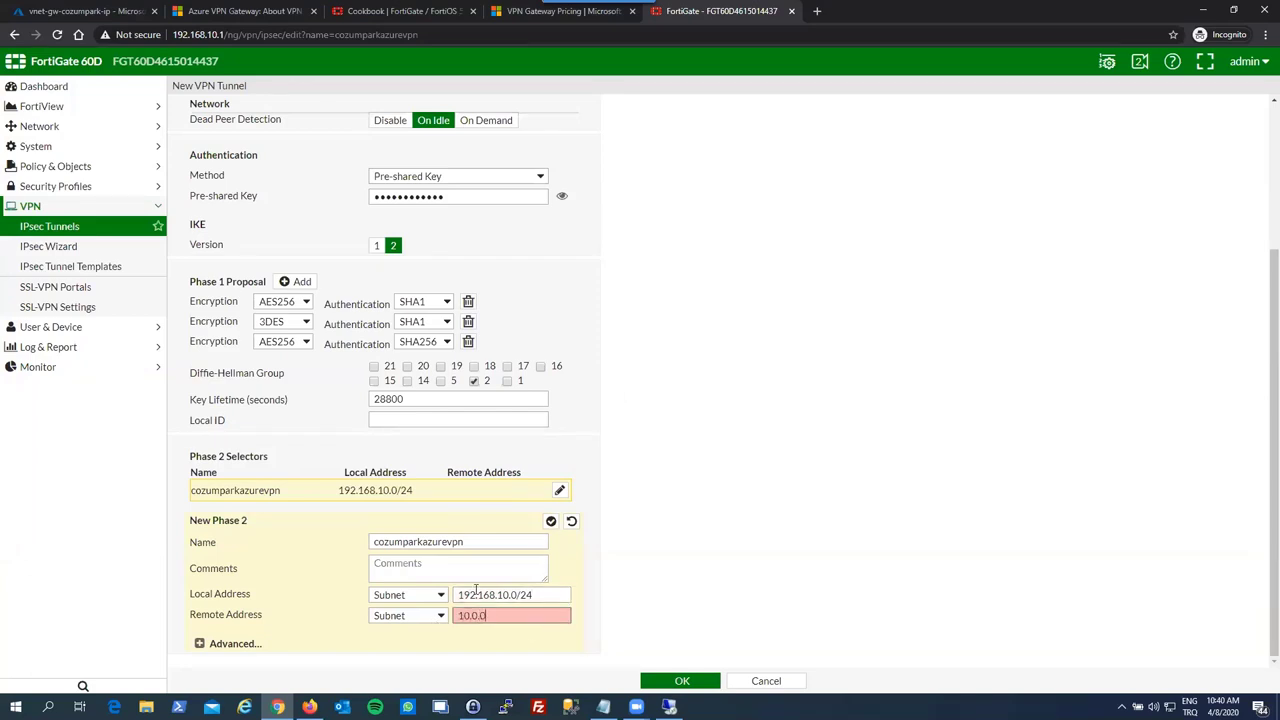
text(.0/16)
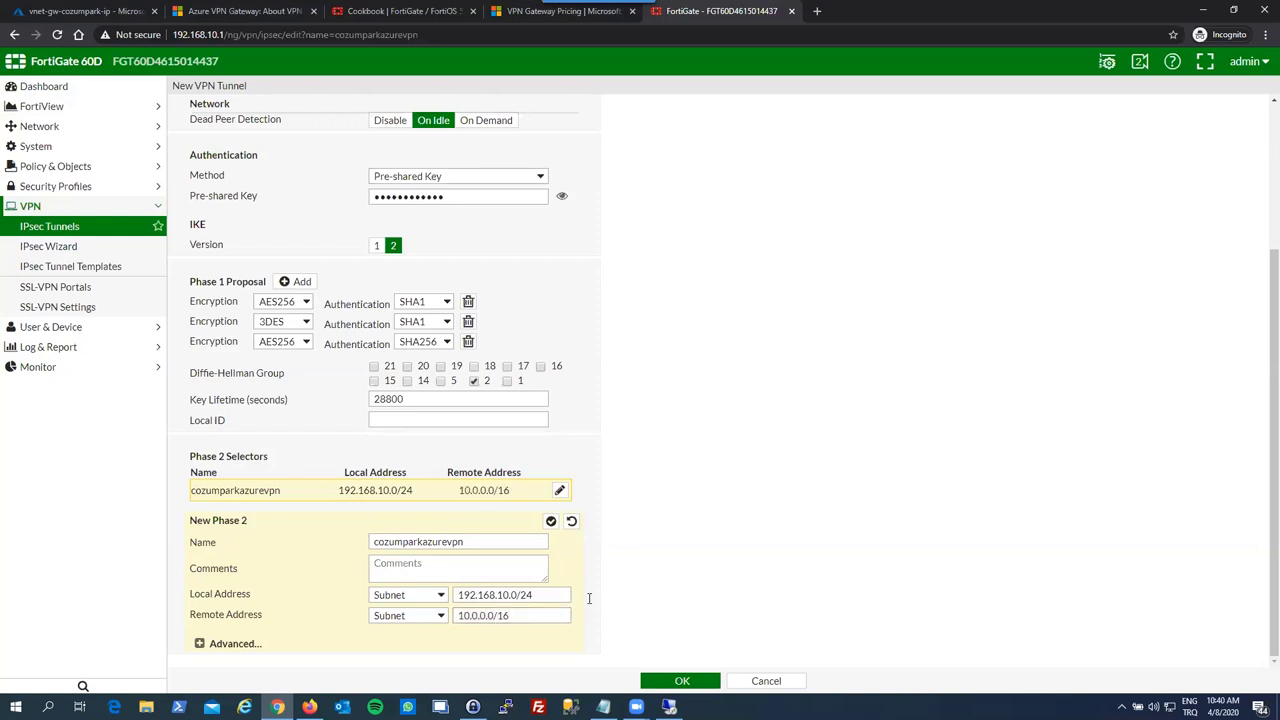
- Expand Advanced, delete the extra Phase 2 proposals, and set the remaining one to AES256/SHA1
click(250, 645)
scroll(337, 557, down, 1)
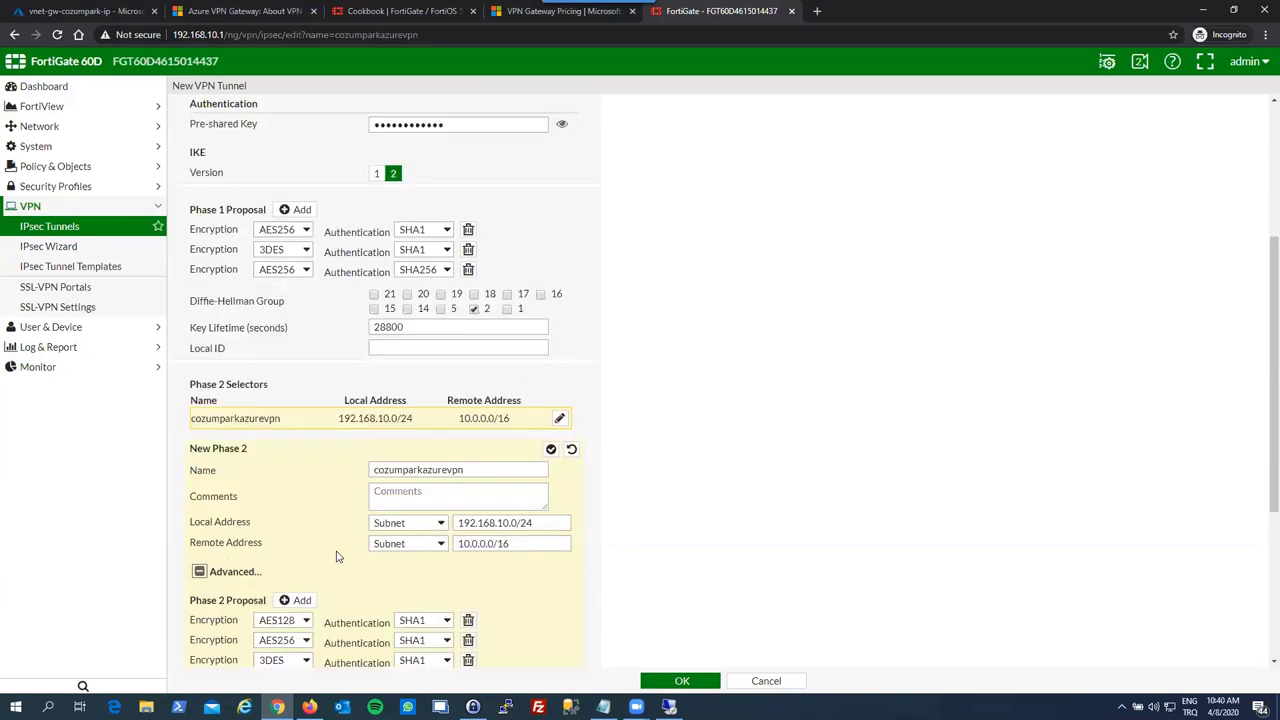
scroll(337, 557, down, 3)
click(468, 426)
click(468, 426)
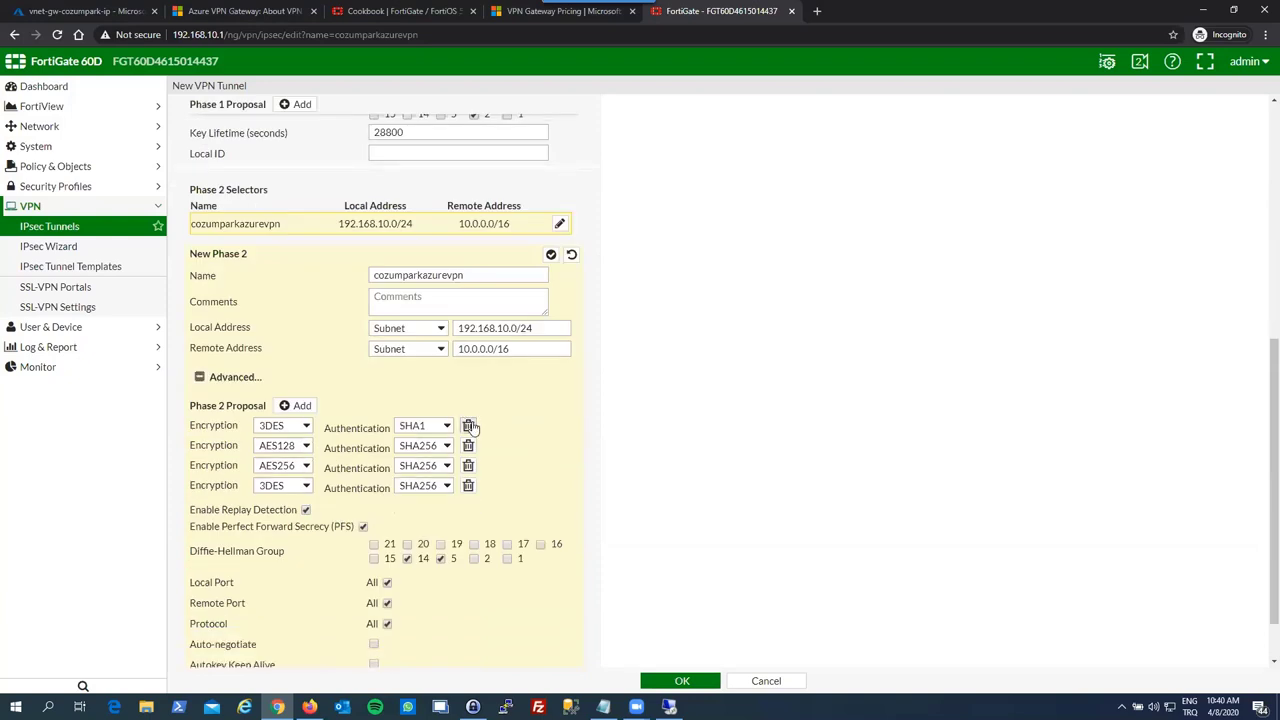
click(468, 426)
click(468, 426)
click(468, 426)
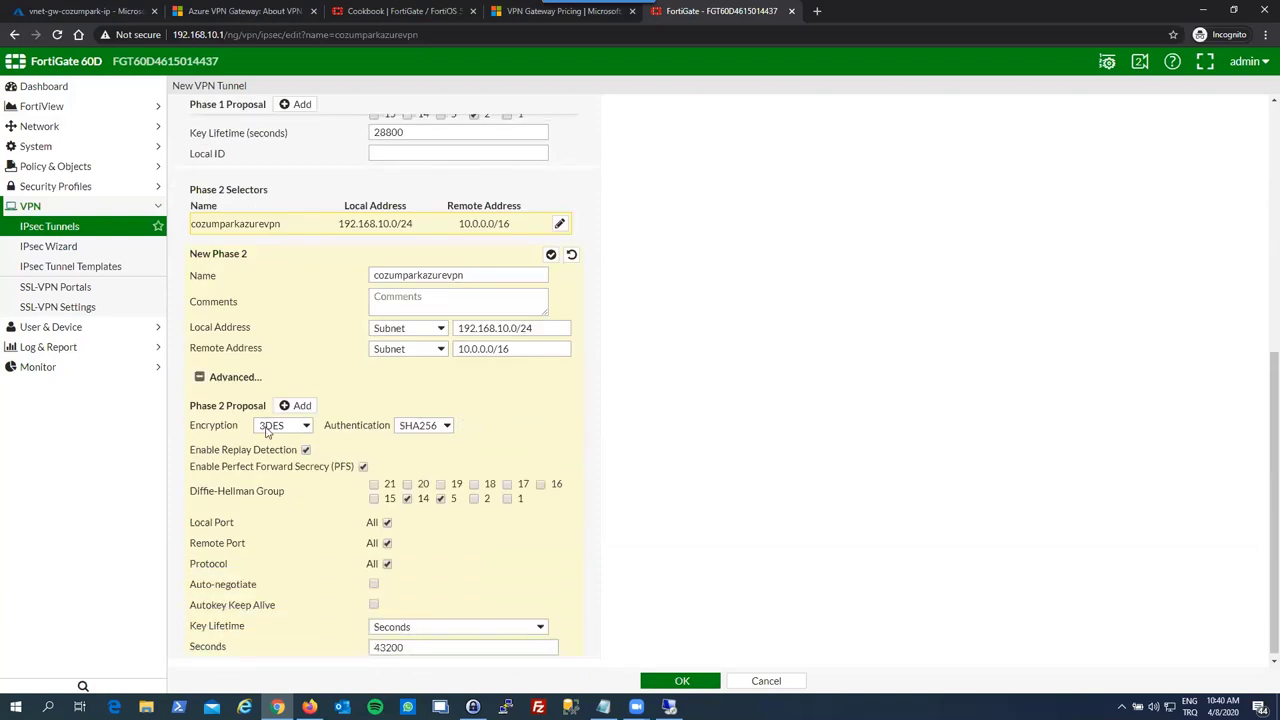
click(268, 427)
click(280, 504)
click(416, 430)
click(420, 462)
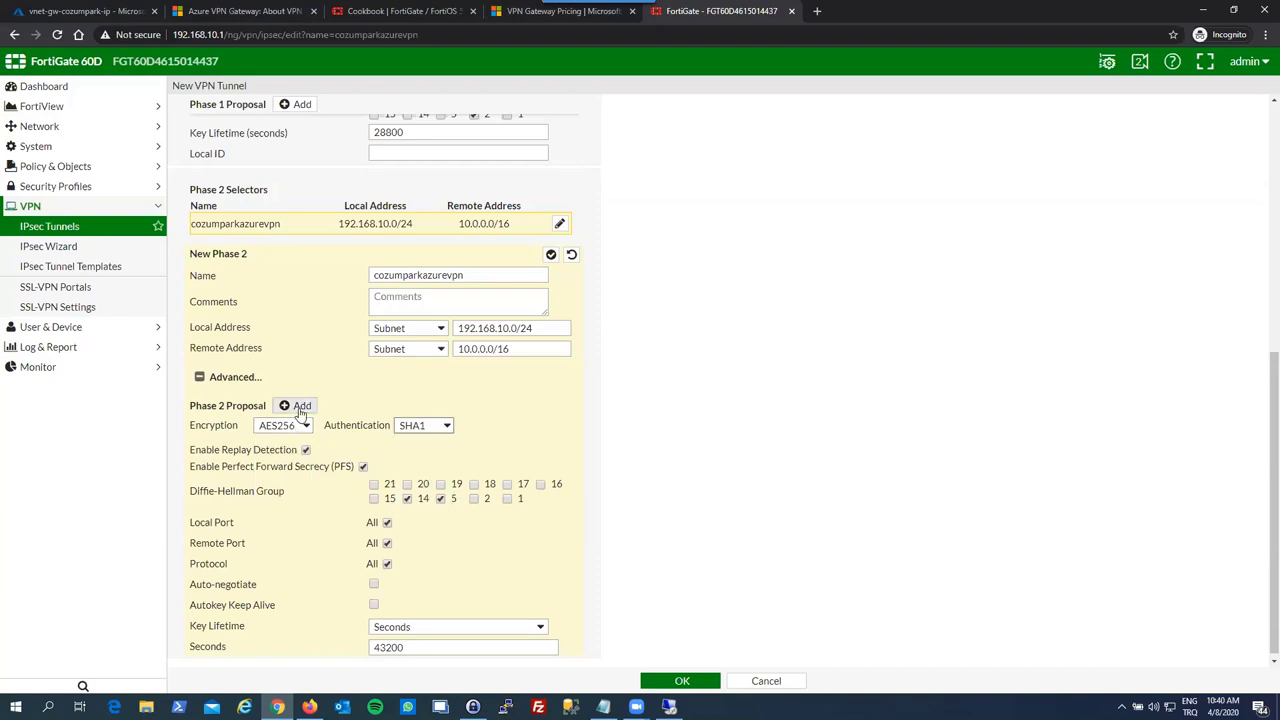
- Add two more Phase 2 proposals: 3DES/SHA1 and AES256/SHA256
click(300, 408)
click(290, 446)
click(282, 495)
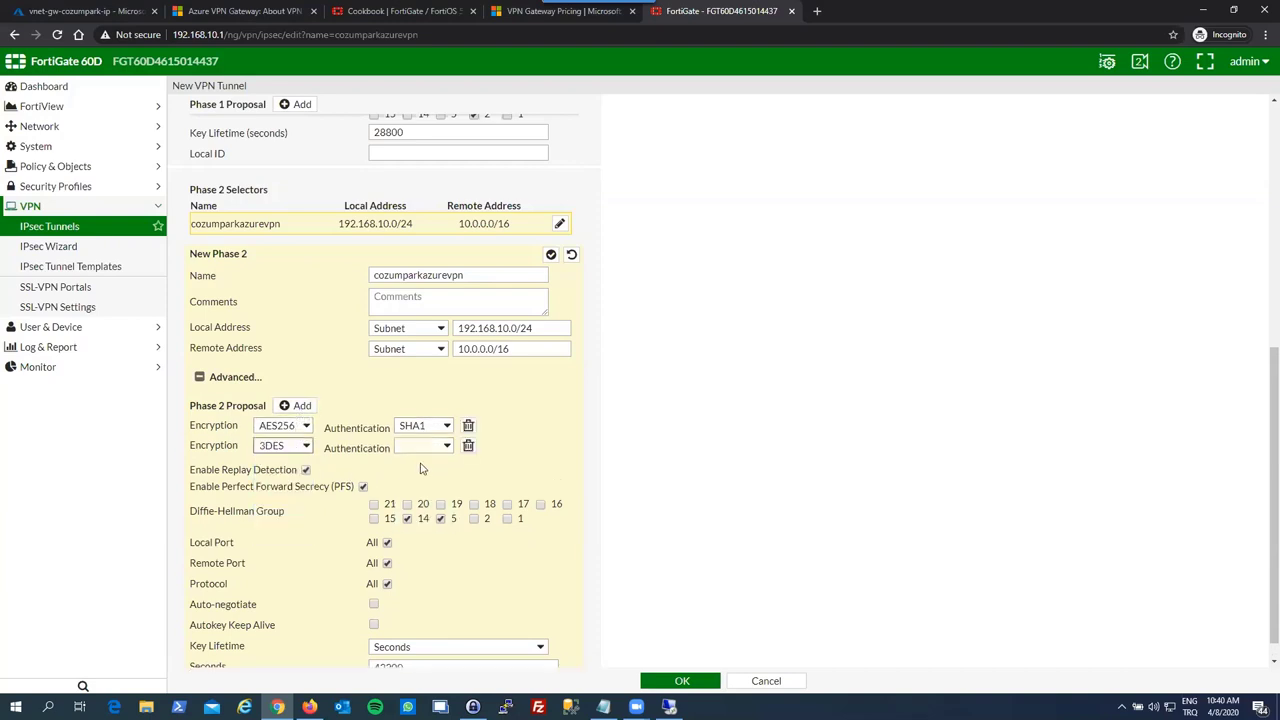
click(426, 447)
click(415, 472)
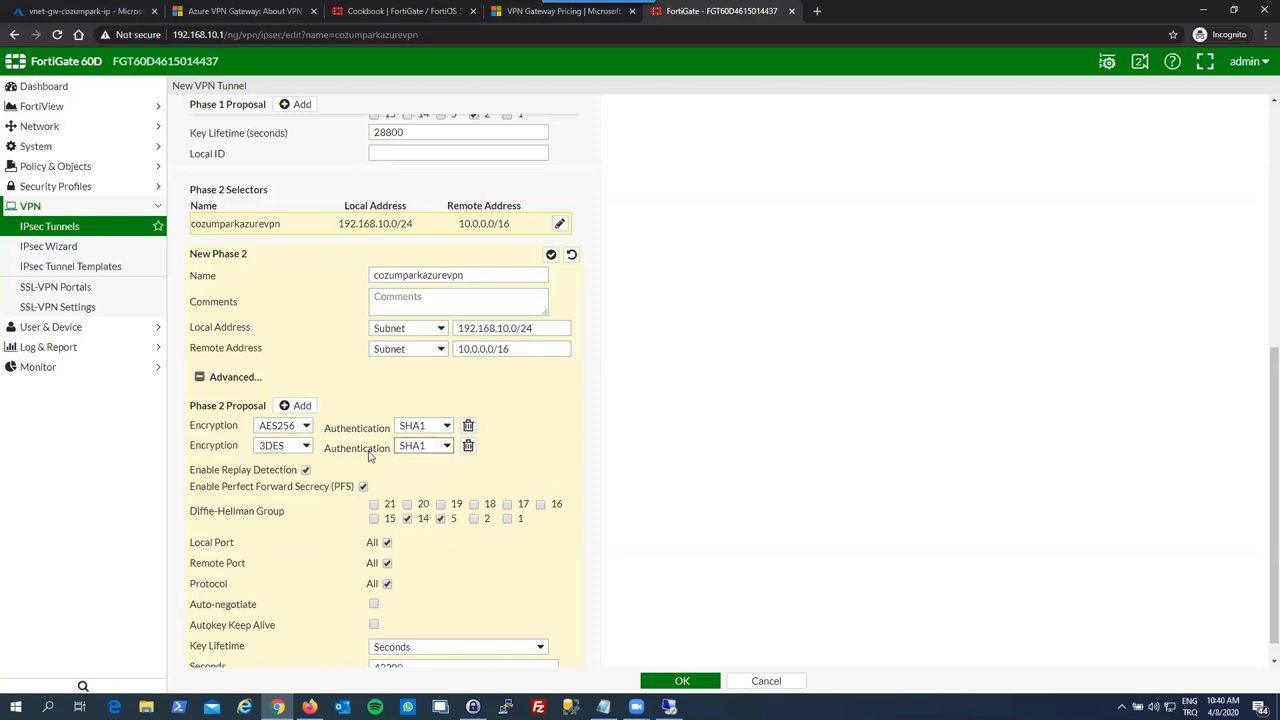
click(296, 406)
click(283, 466)
click(276, 554)
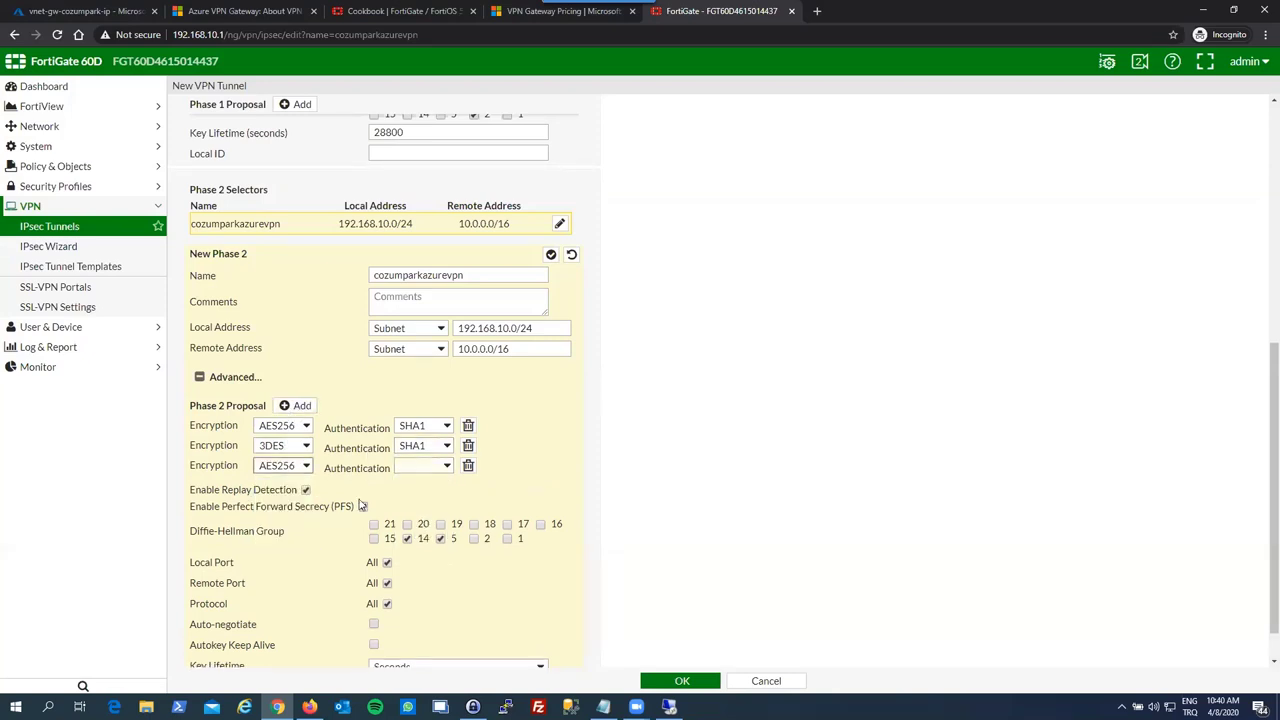
click(400, 469)
click(415, 522)
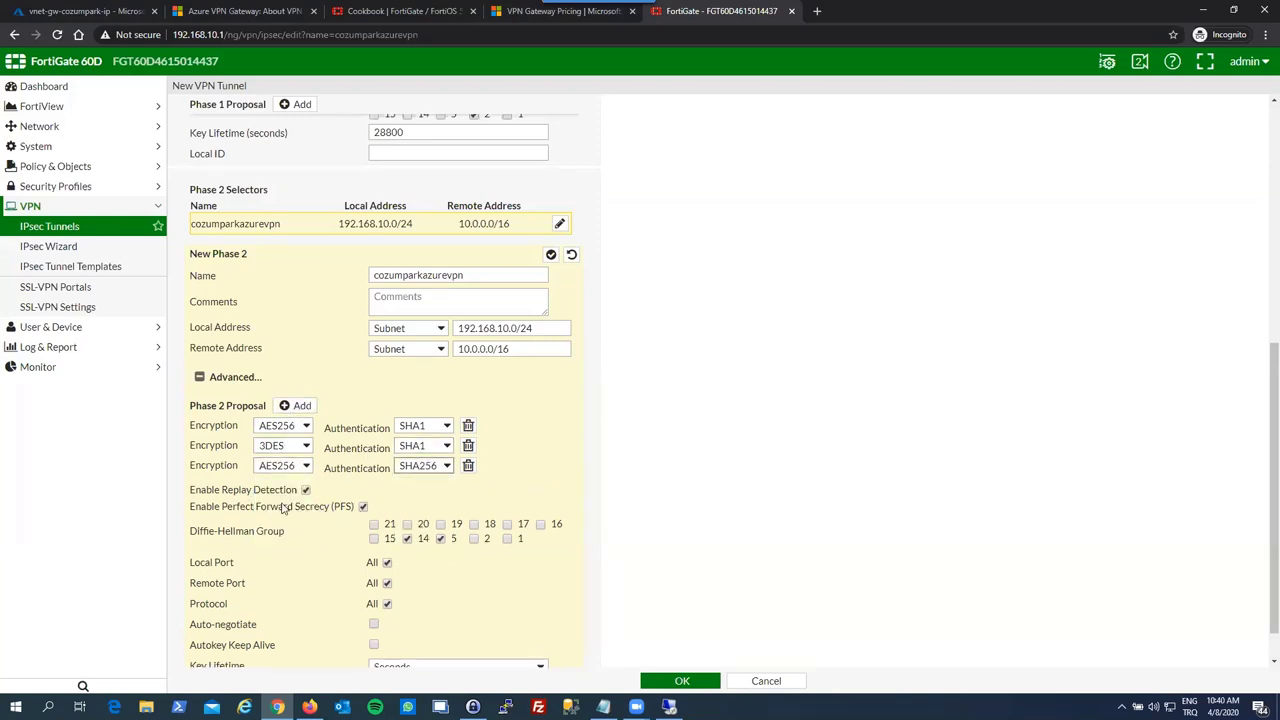
- Following the cookbook, disable Replay Detection and Perfect Forward Secrecy
click(377, 8)
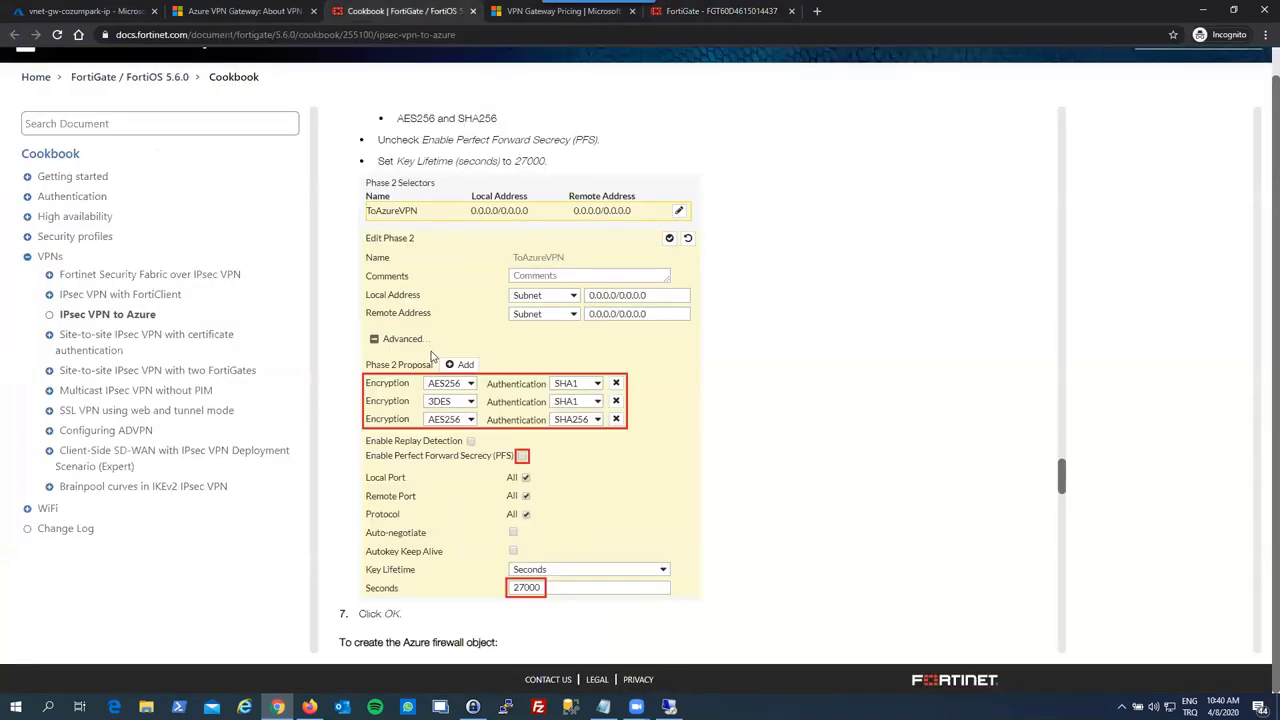
scroll(432, 355, down, 2)
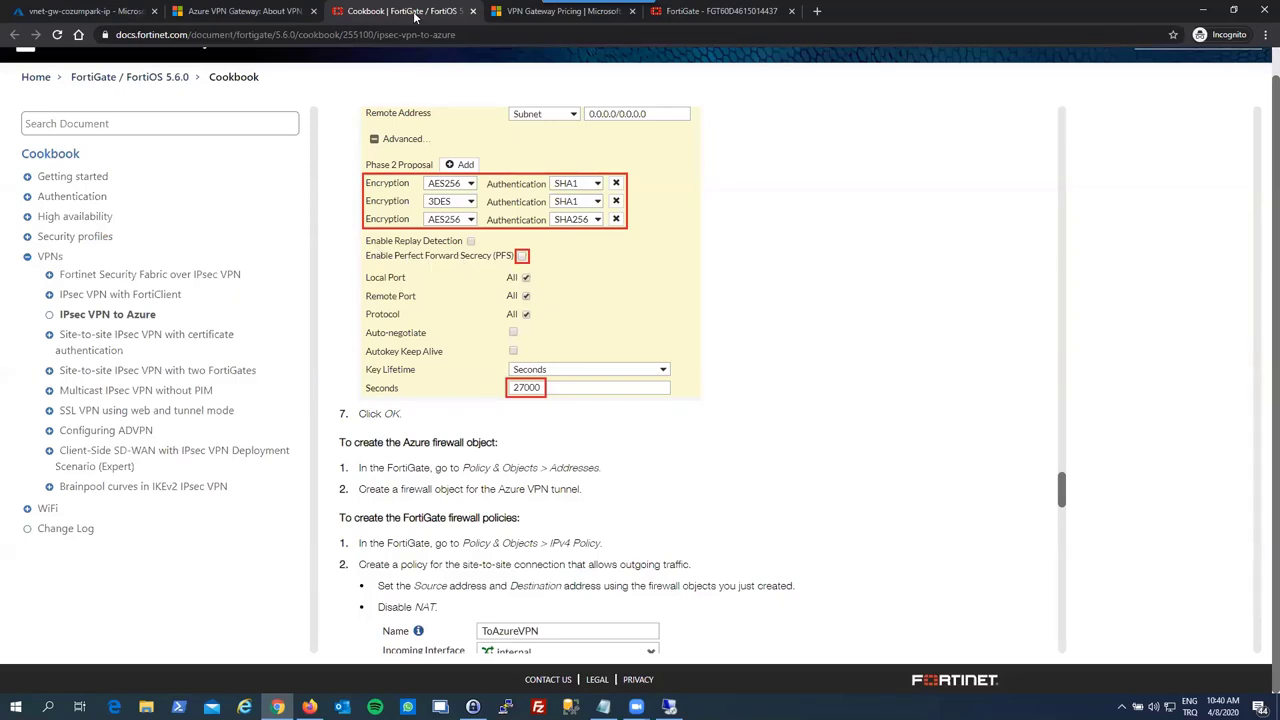
click(715, 11)
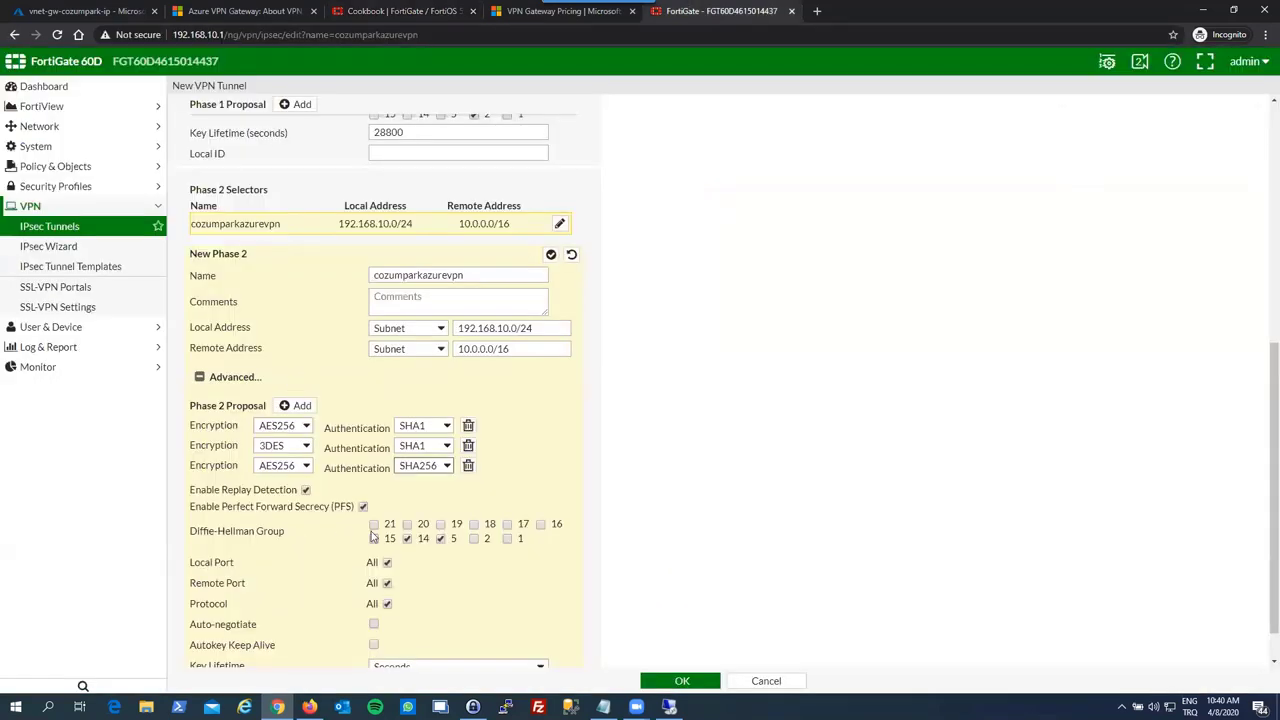
scroll(371, 537, down, 1)
click(306, 446)
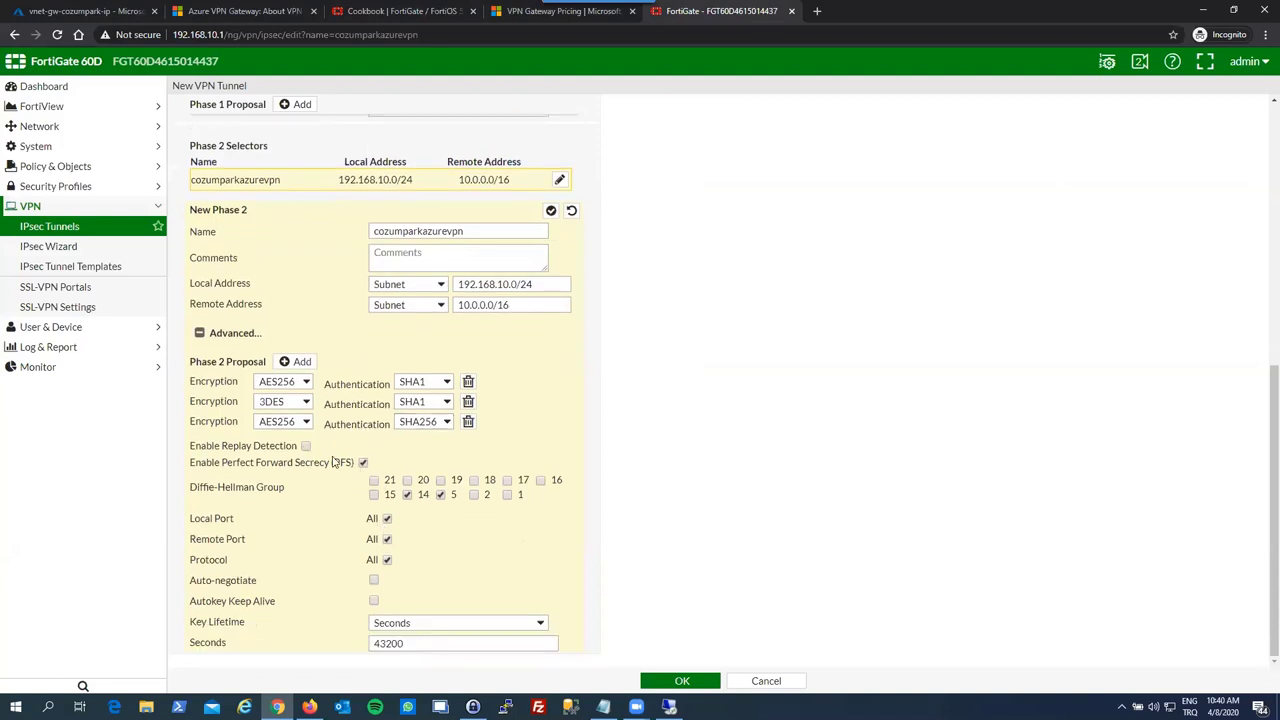
click(363, 463)
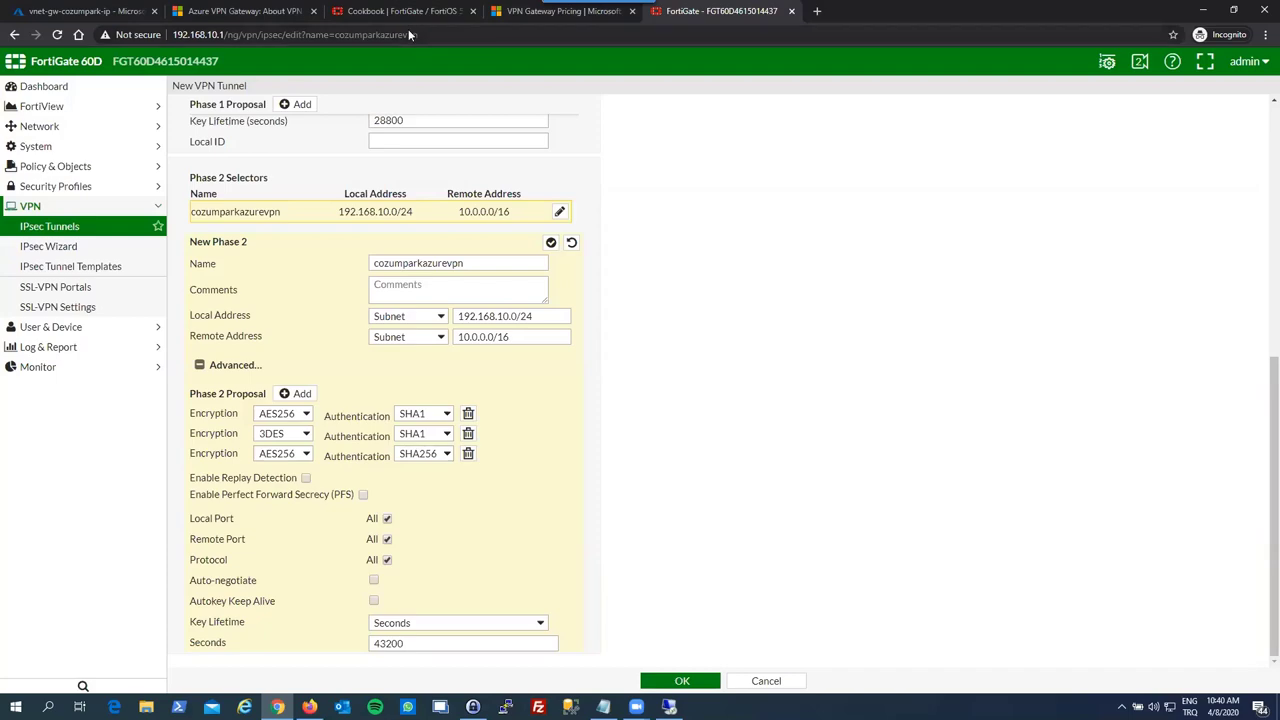
- Change the key lifetime from 43200 to 27000 seconds and confirm the Phase 2 settings
key(ctrl+Page_Up)
key(ctrl+Page_Up)
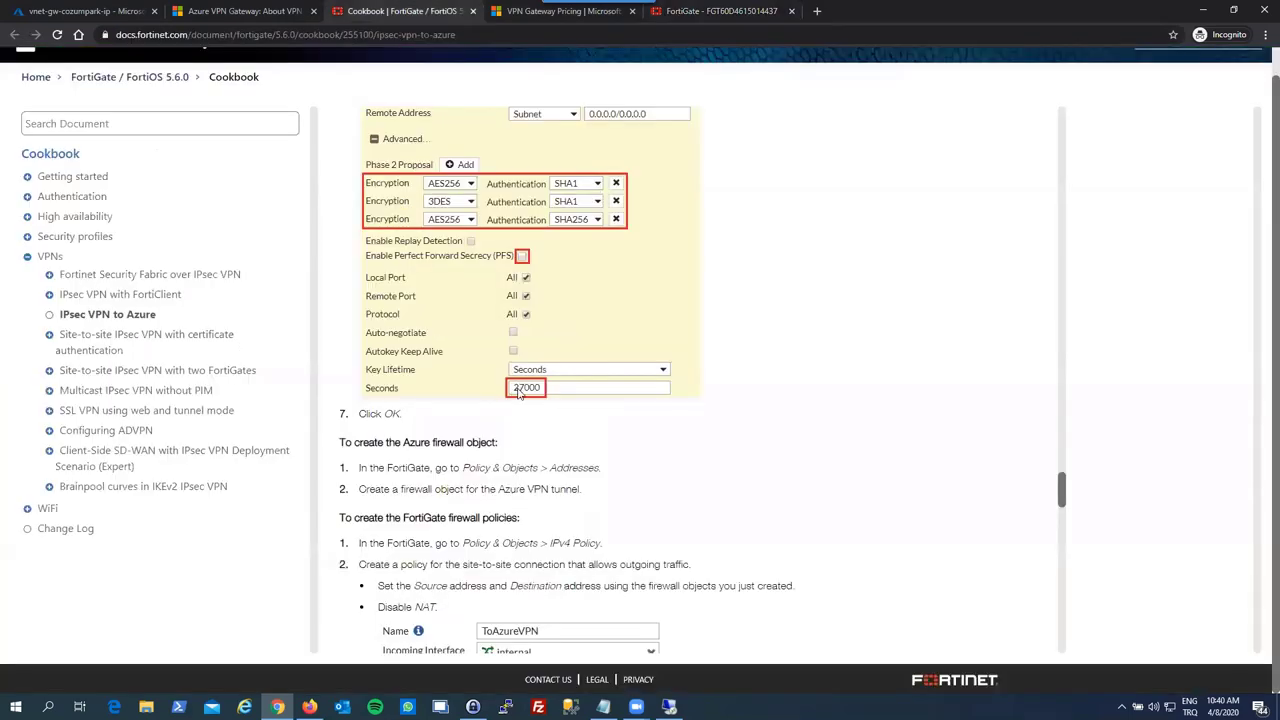
key(ctrl+Page_Down)
key(ctrl+Page_Down)
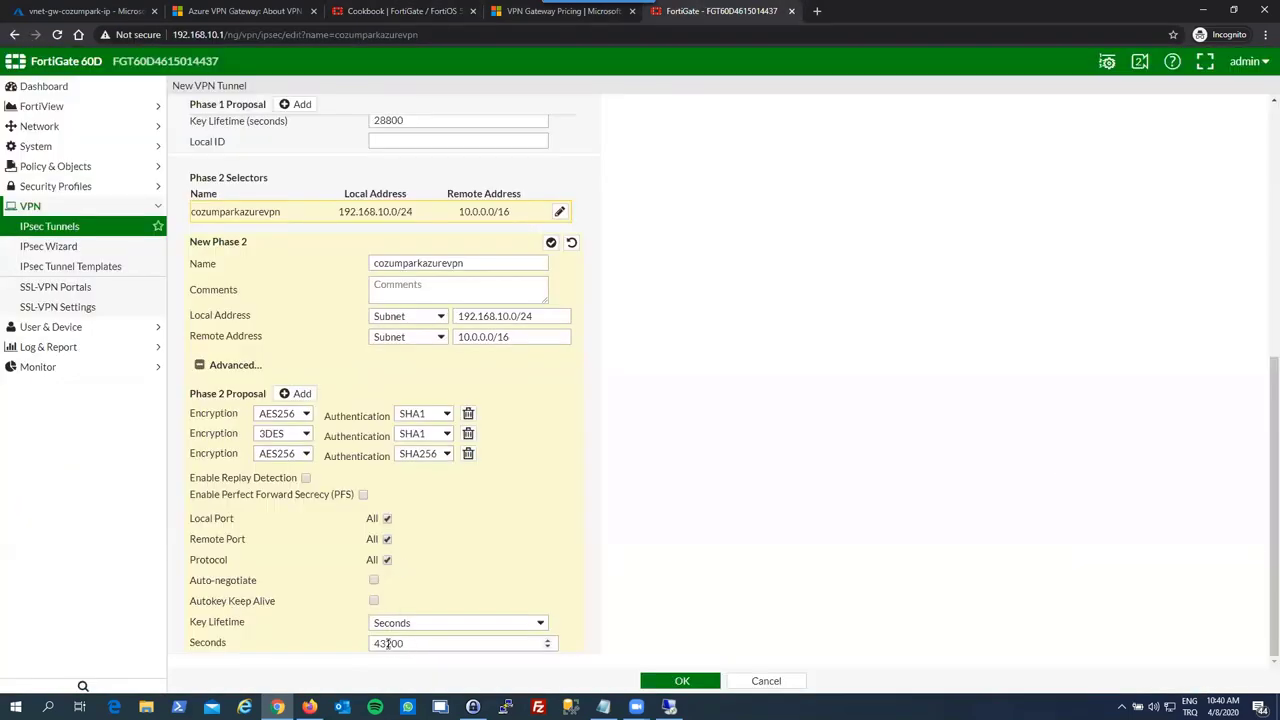
double_click(388, 643)
text(27000)
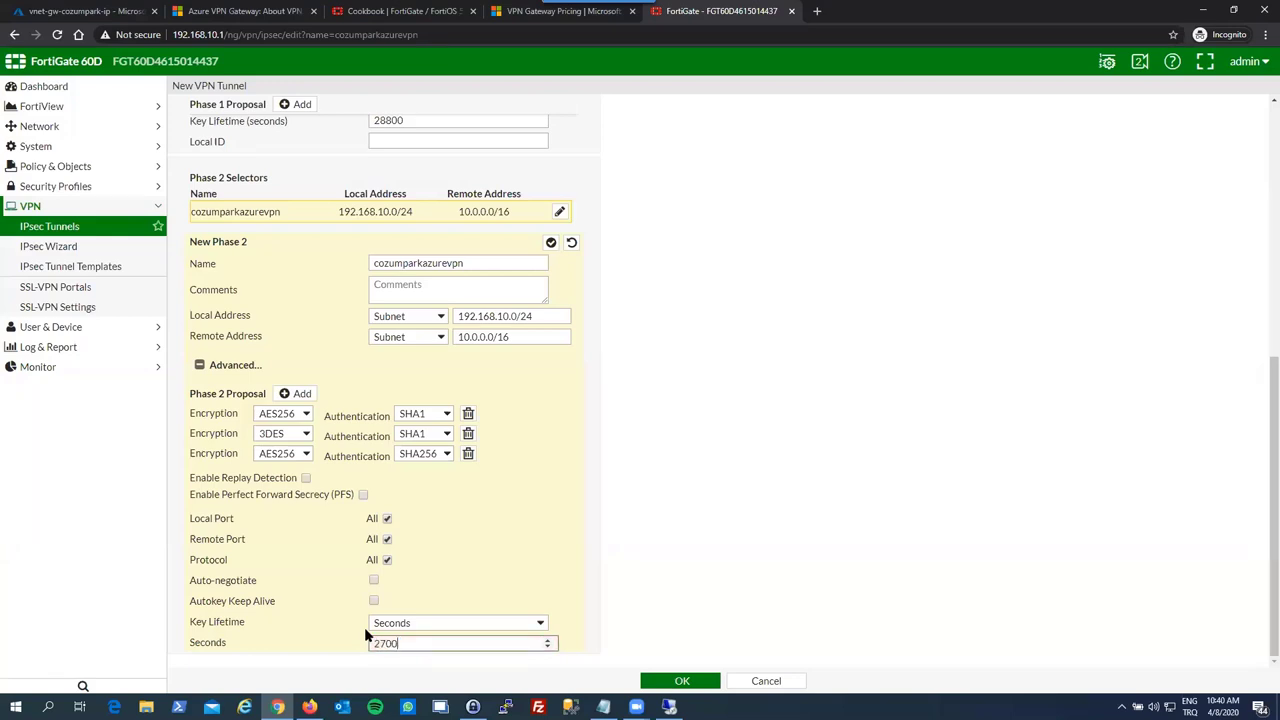
click(436, 588)
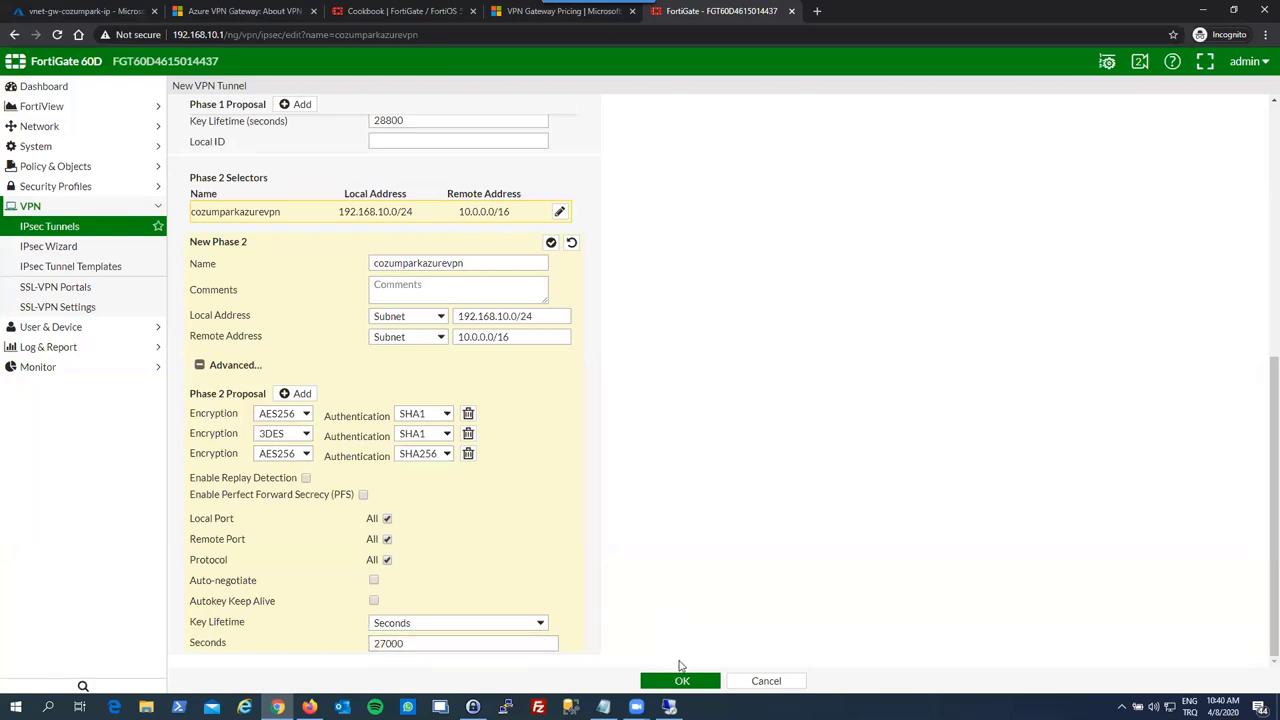
click(682, 679)
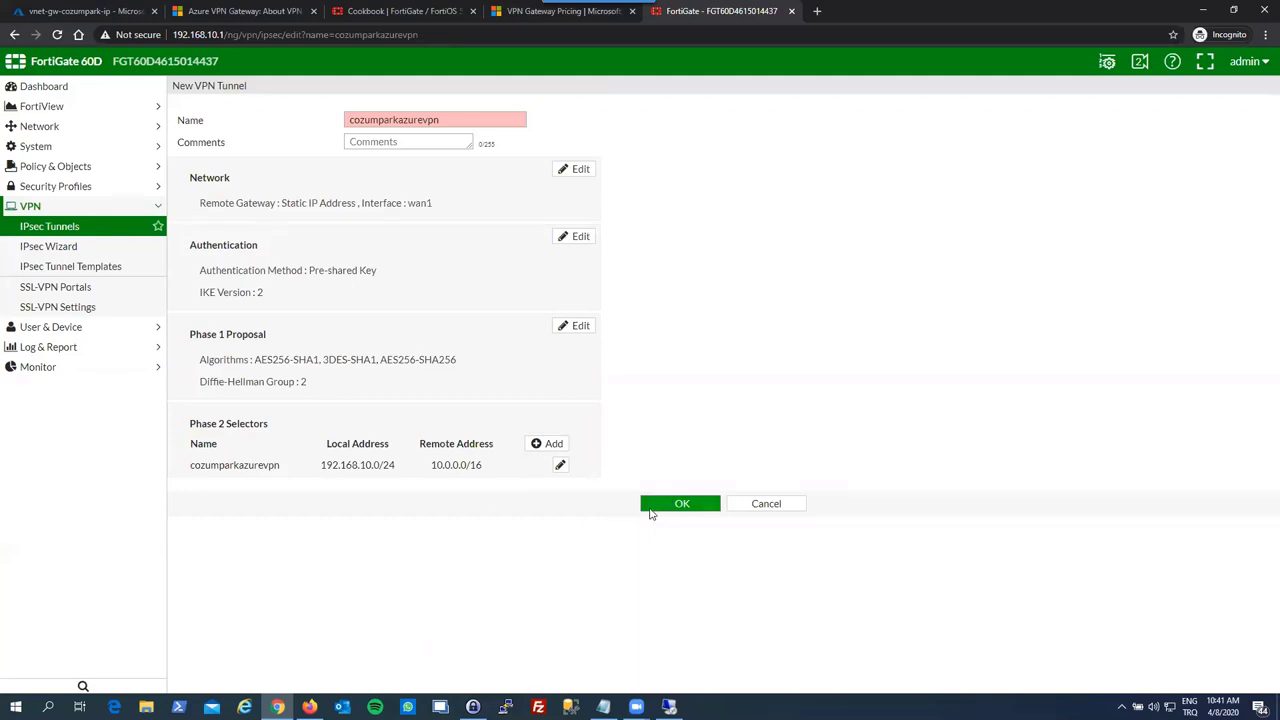
- Shorten the tunnel name to czmprkazurevpn after the 15-character error, and save the tunnel
click(463, 121)
text(a)
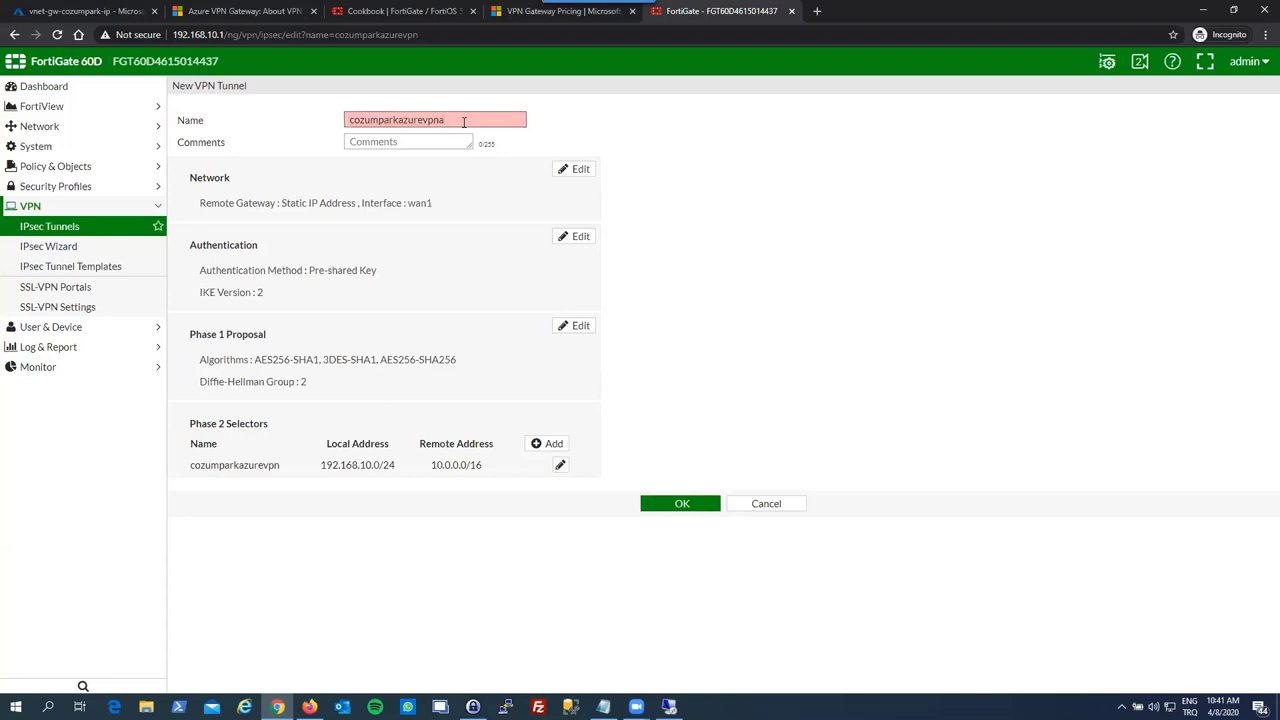
key(ctrl+a)
text(cozumparkazurevpn)
click(663, 503)
click(471, 120)
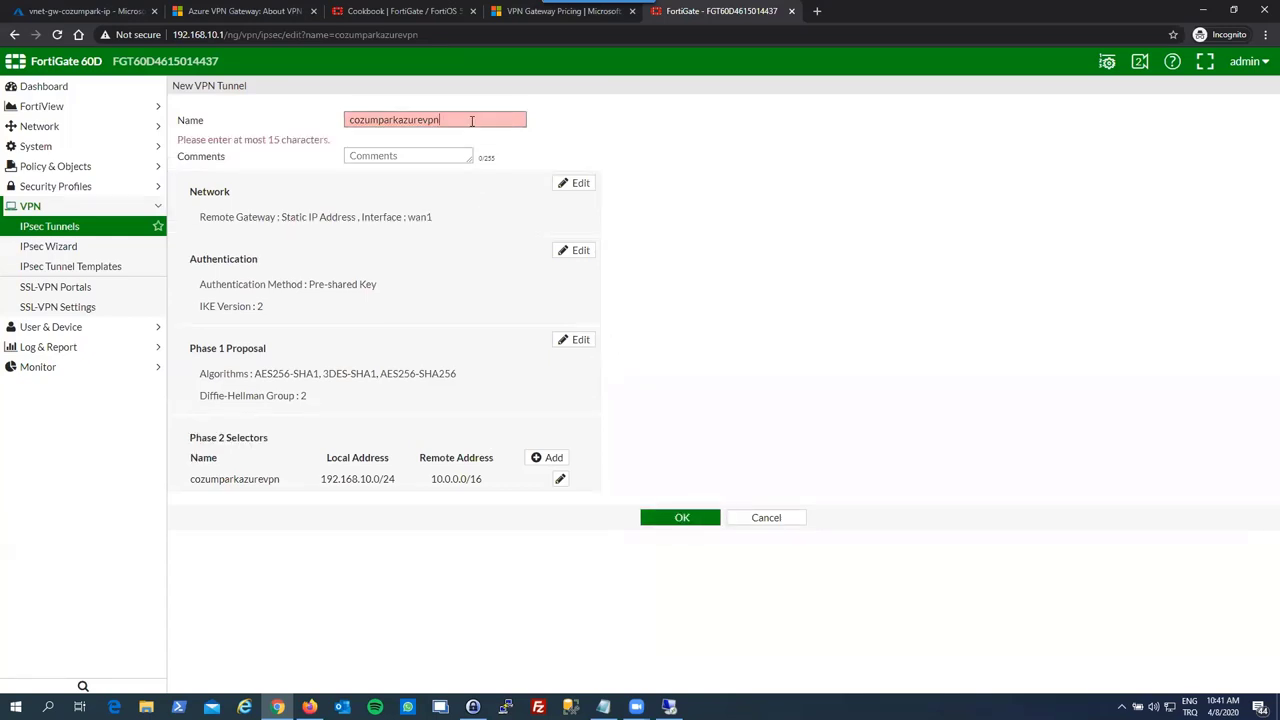
drag(333, 119, 280, 117)
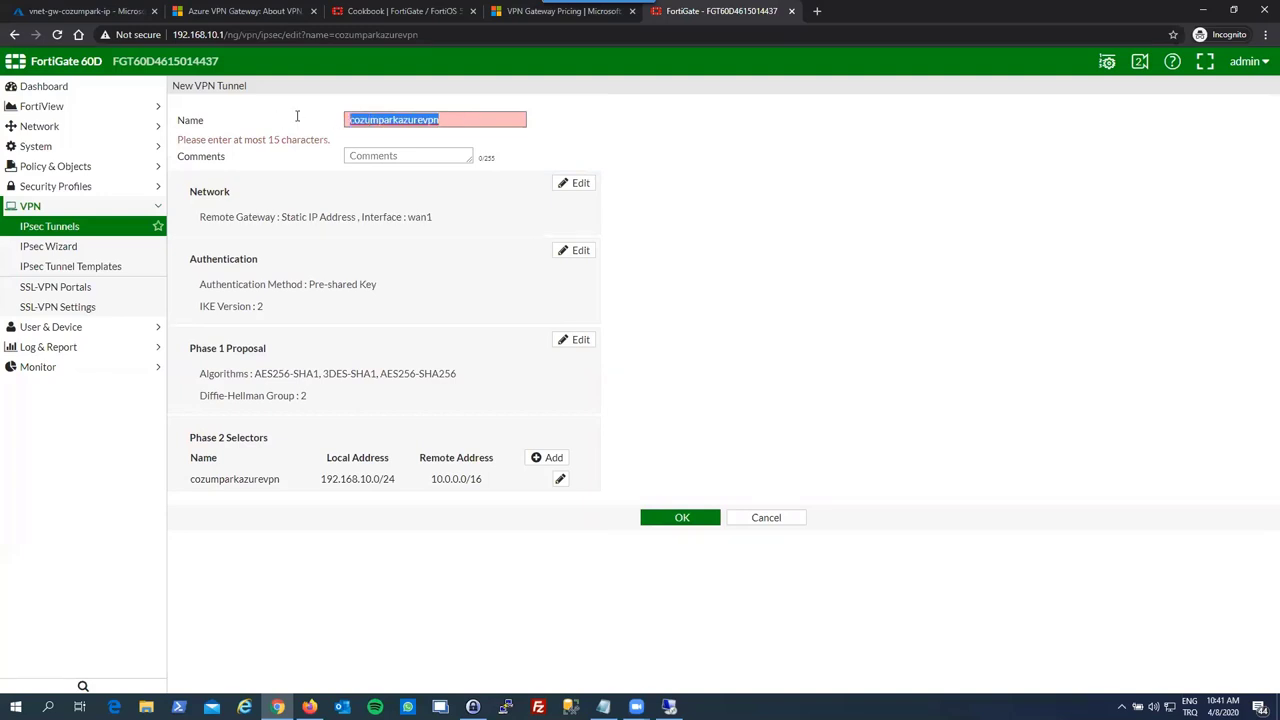
text(czm)
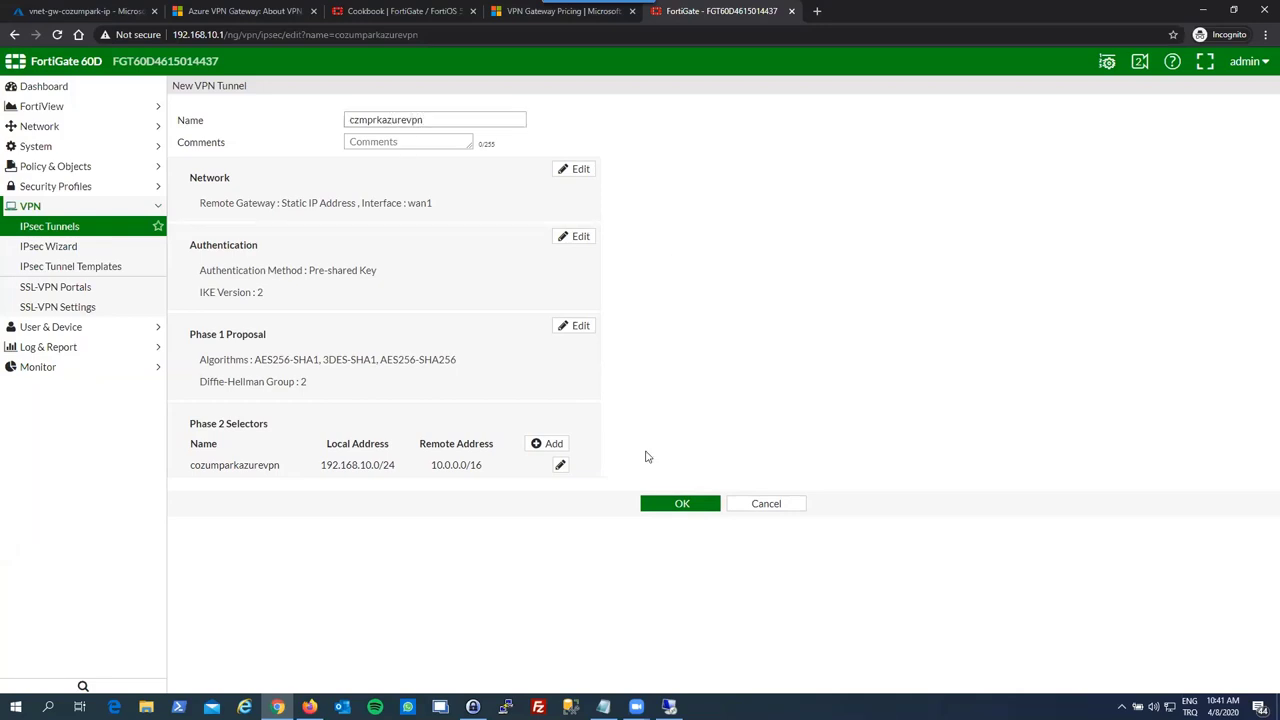
click(672, 503)
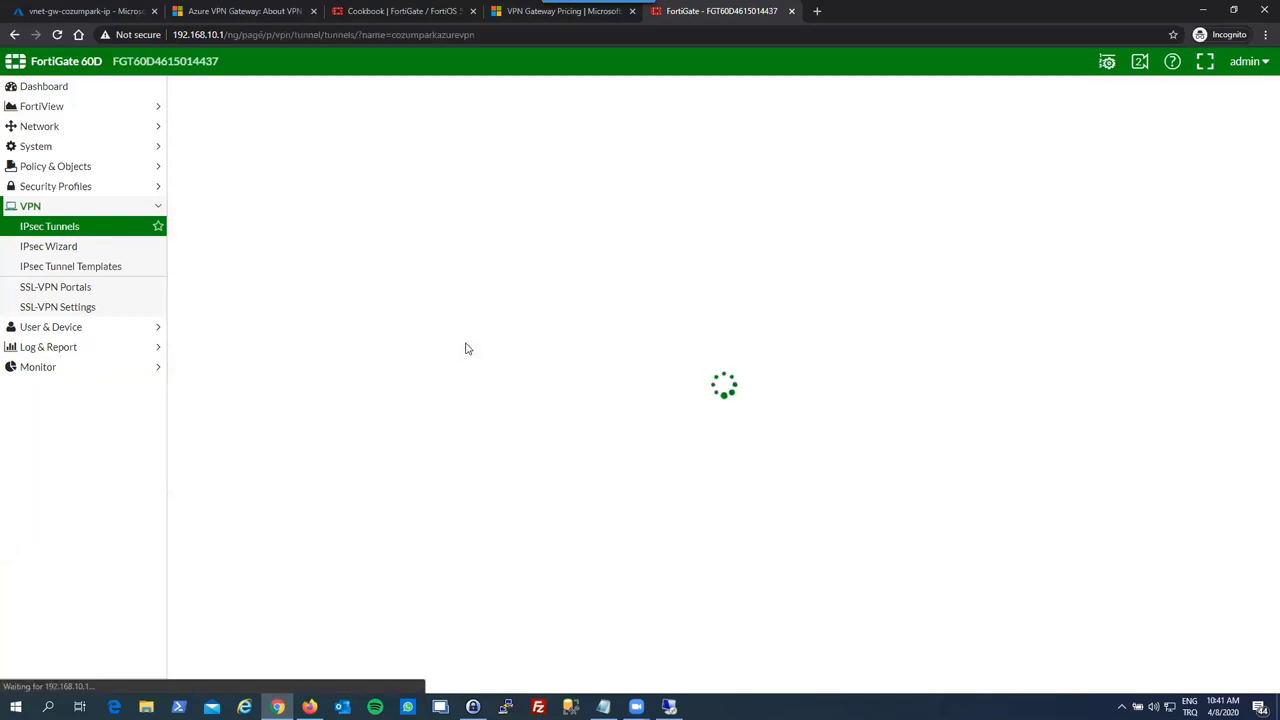
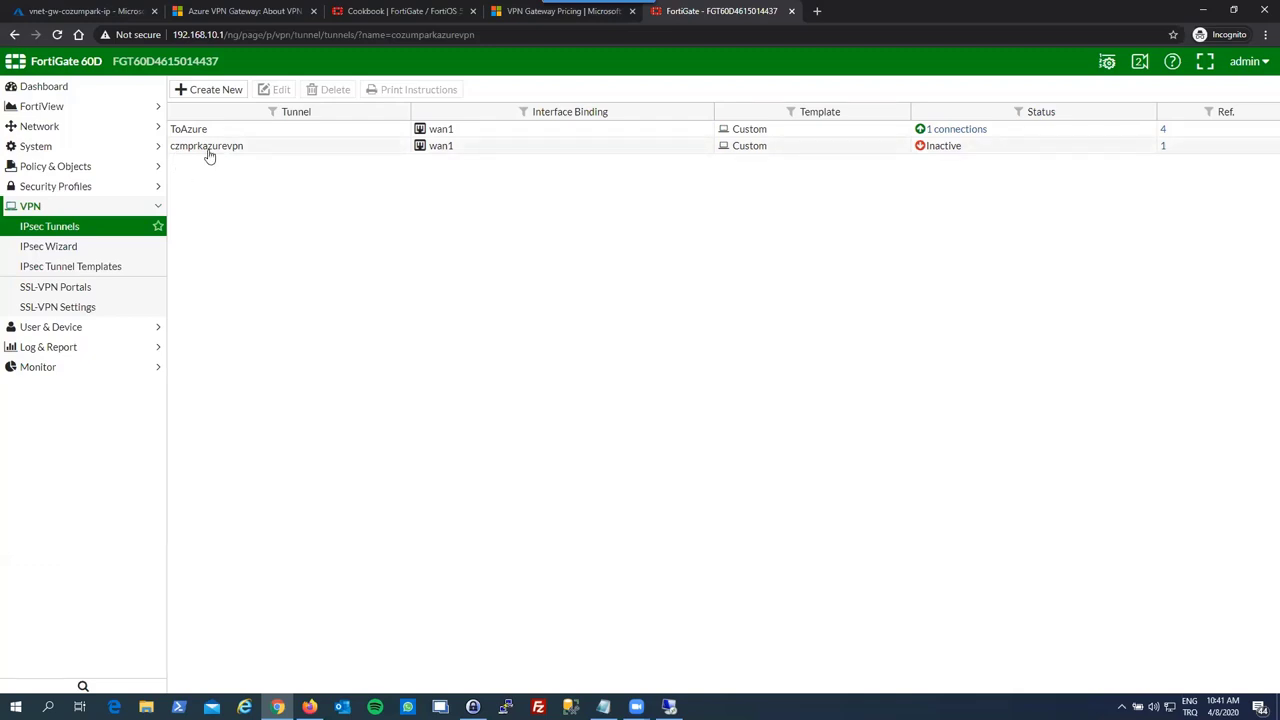
- Review the IPv4 policies, expanding the Personel to Yonetim group, then open the Addresses list
click(86, 166)
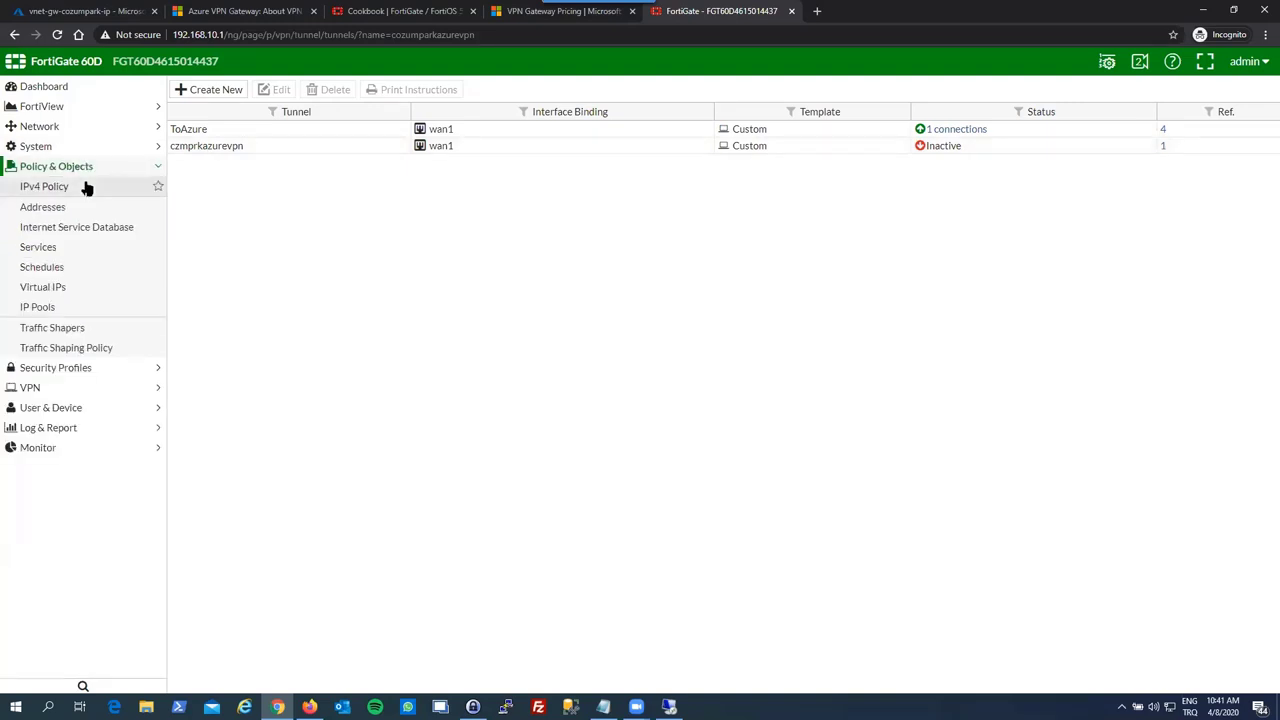
click(86, 188)
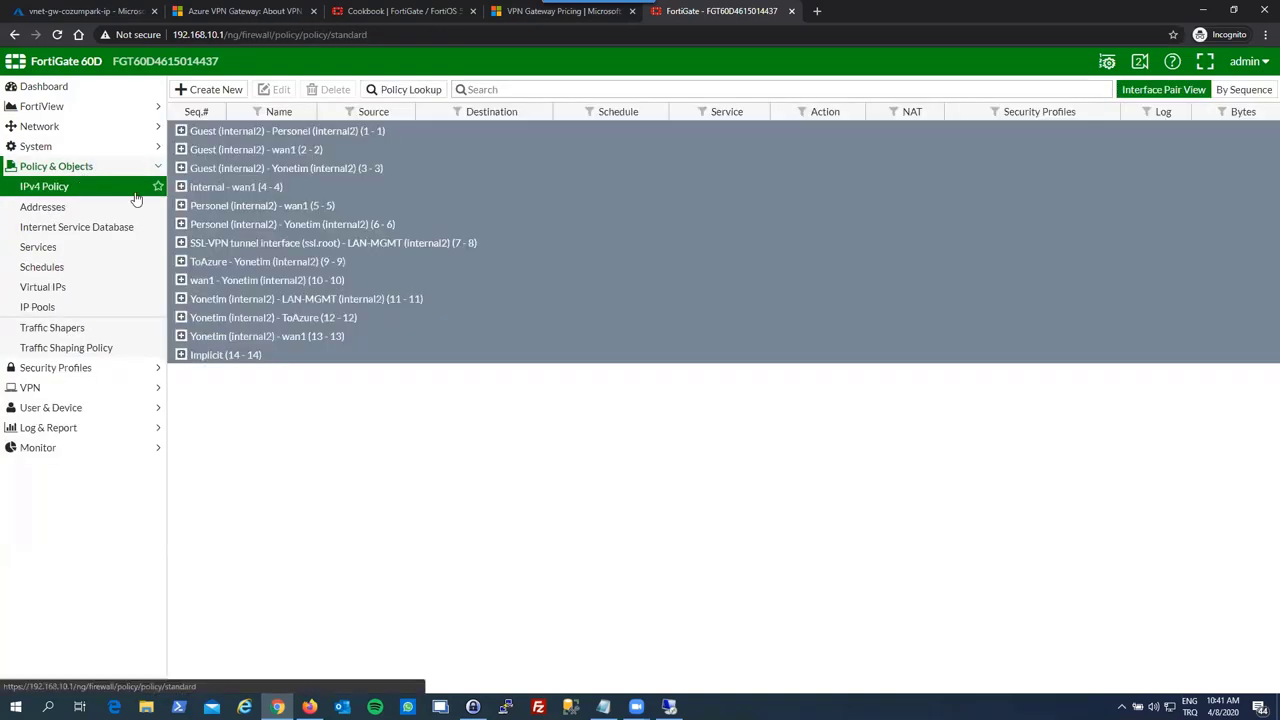
click(181, 225)
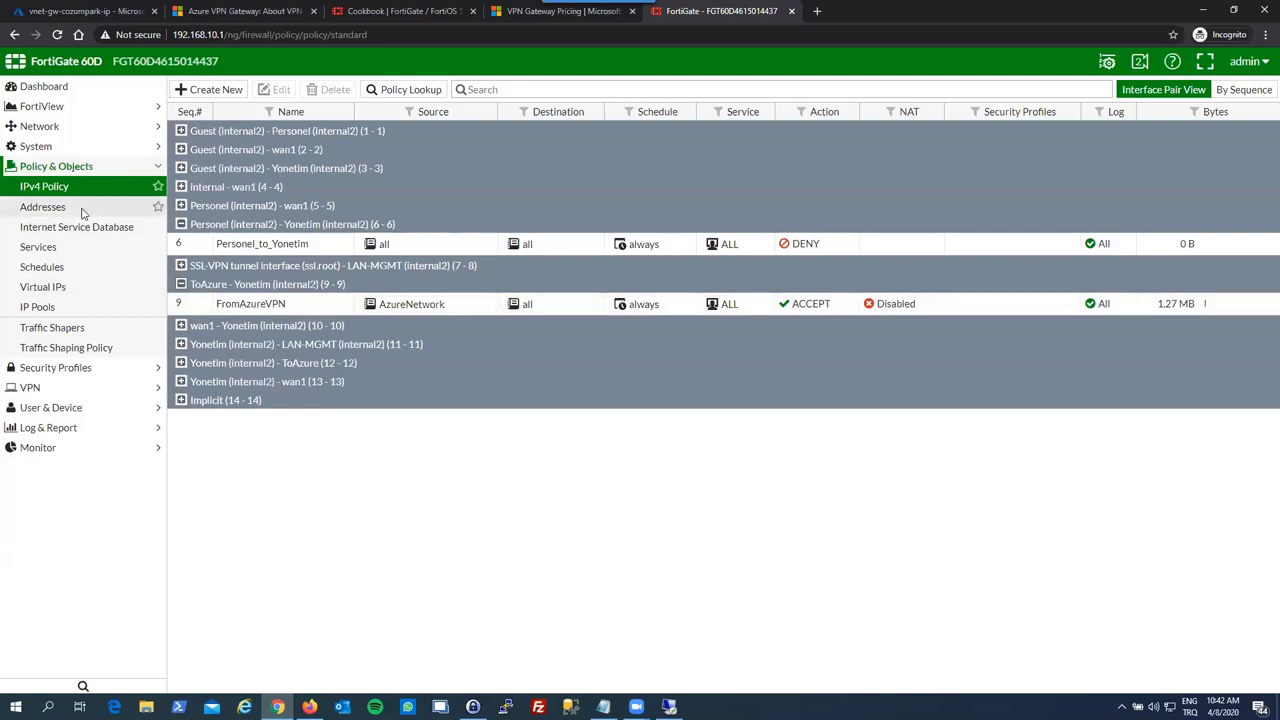
click(120, 206)
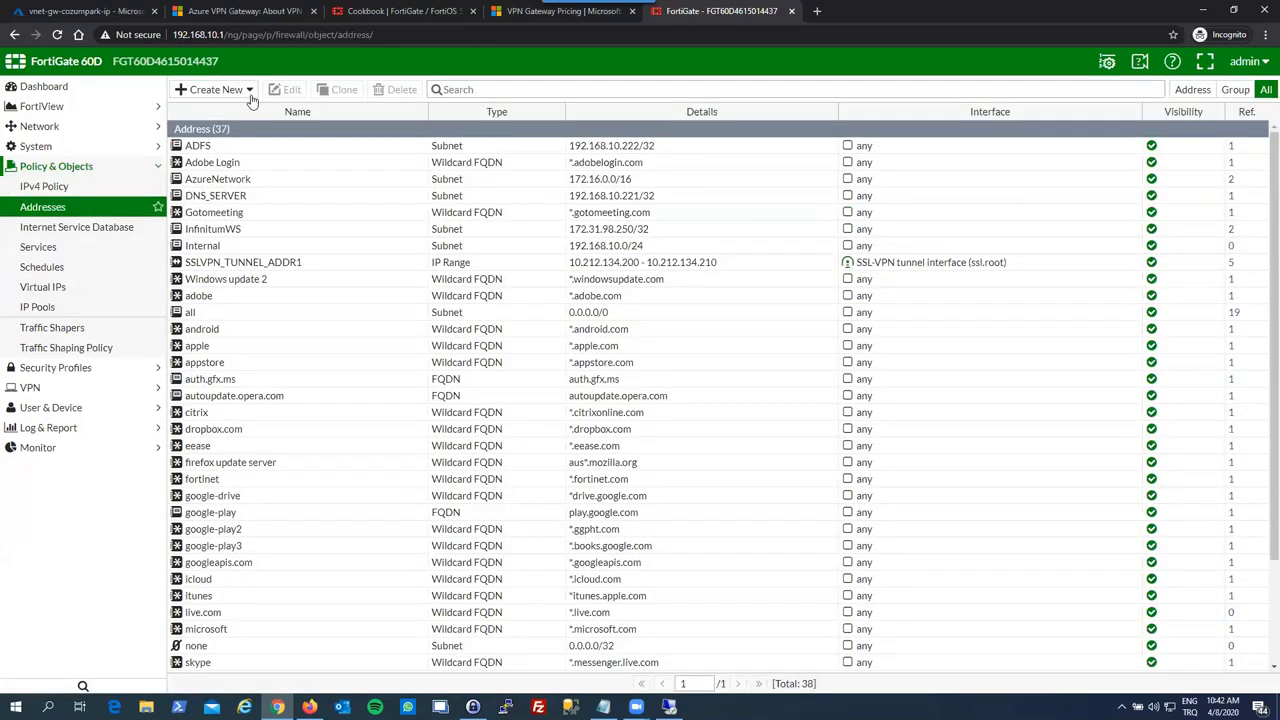
- Create IP/Netmask address CozumparkAzureLocal for 10.0.0.0/16 and return to the IPv4 policy list
click(249, 92)
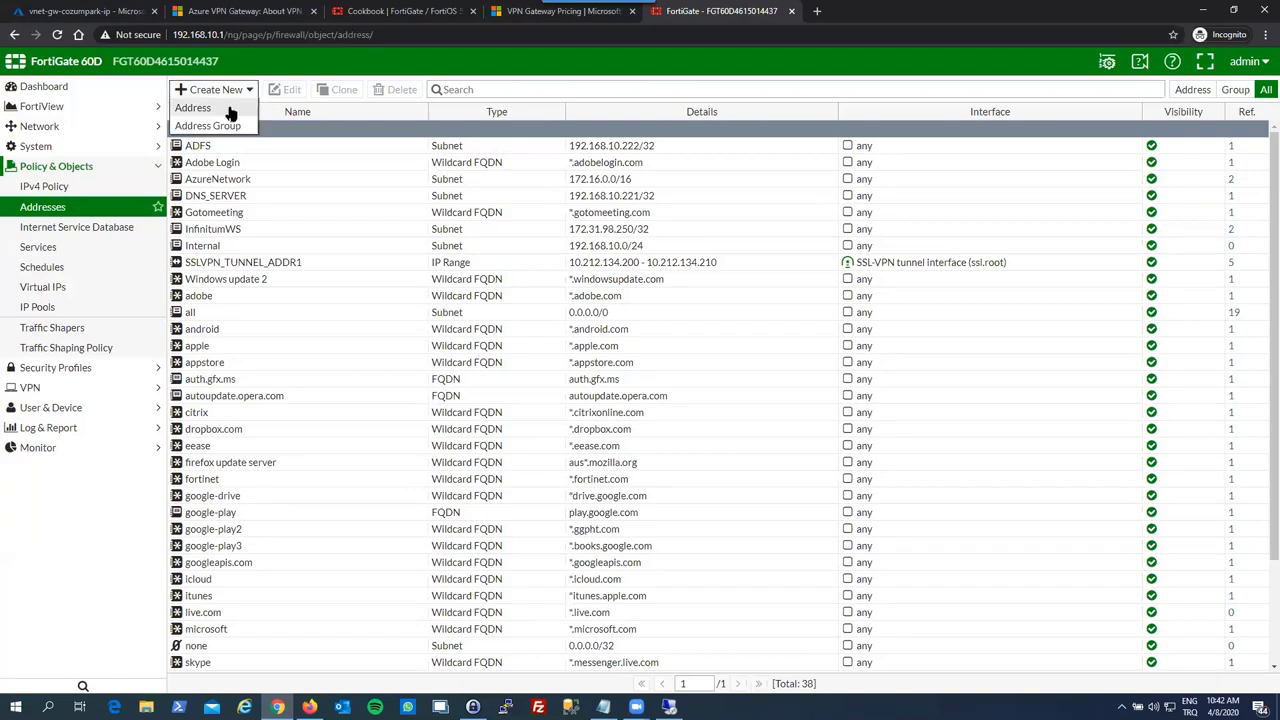
click(231, 110)
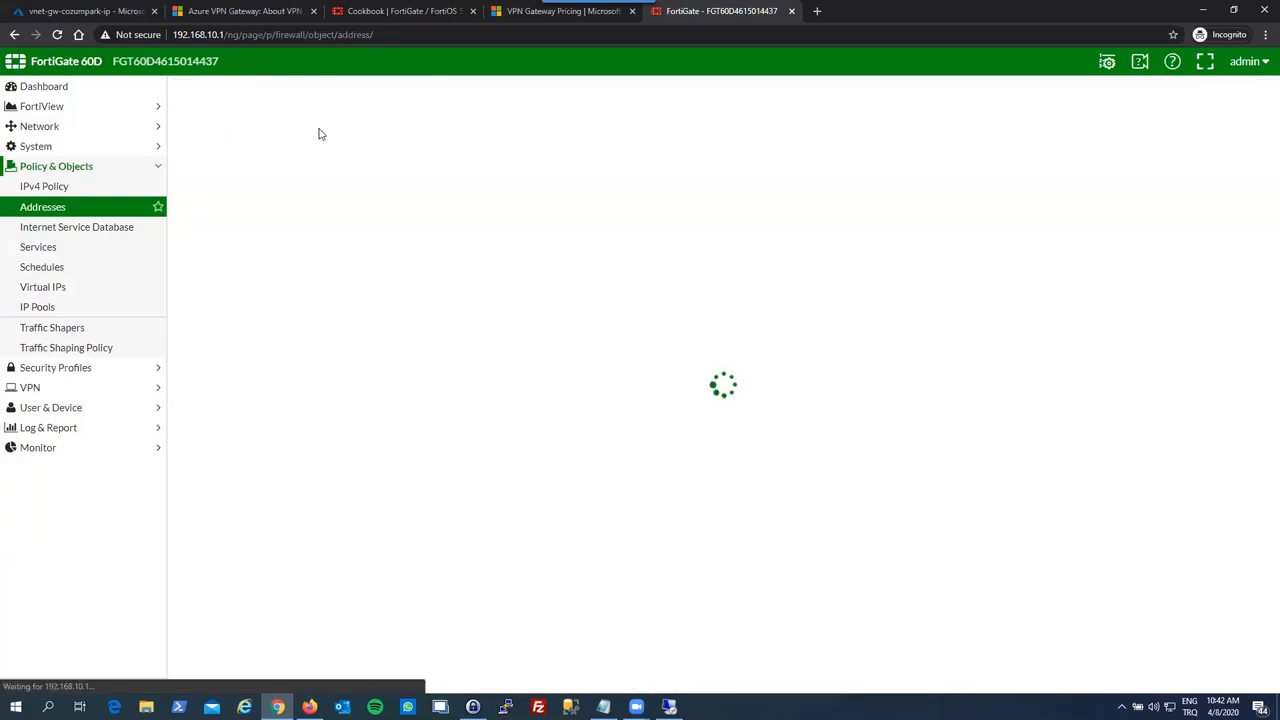
click(350, 119)
text(CozumparkAzureLocal)
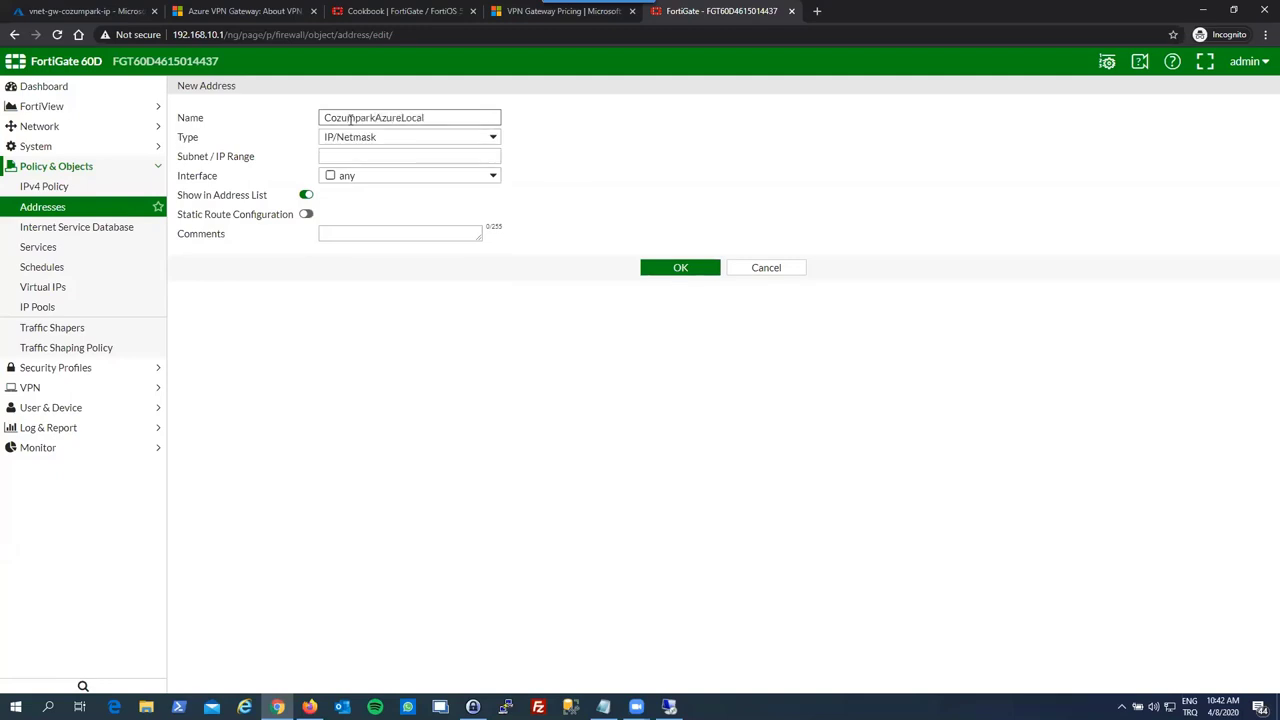
click(366, 143)
click(337, 136)
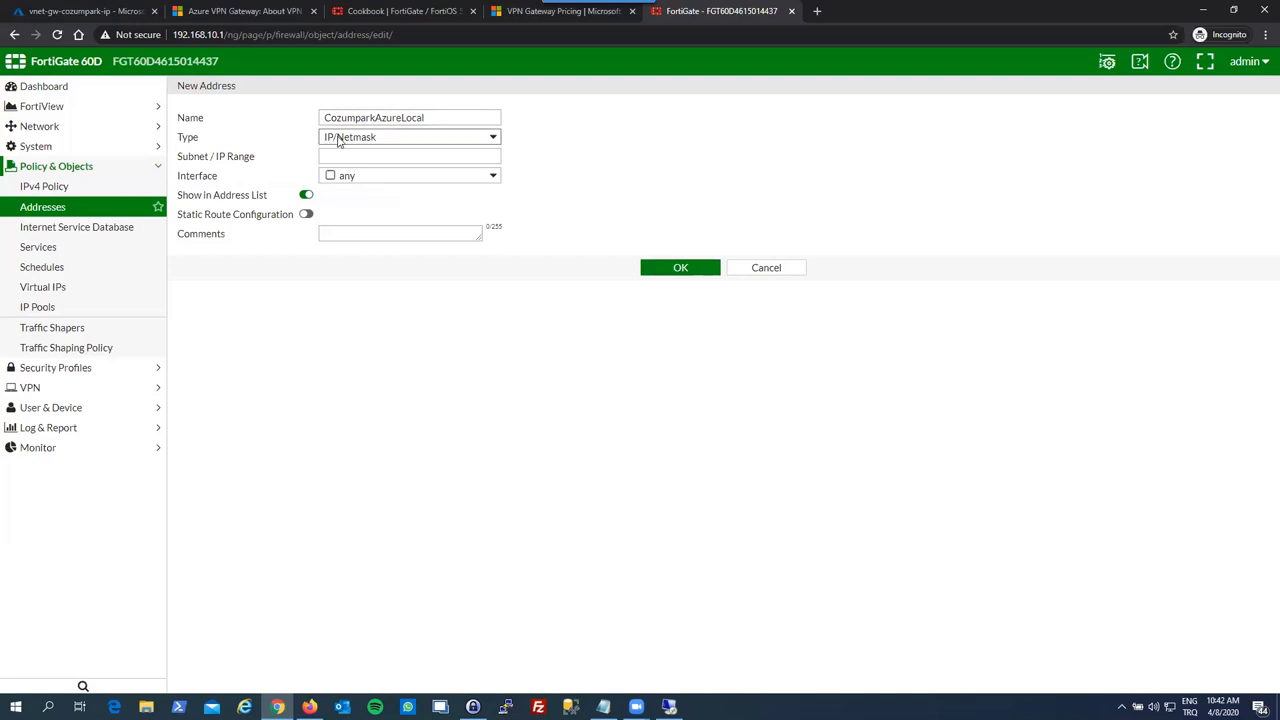
click(338, 139)
click(339, 140)
click(340, 152)
text(10.0)
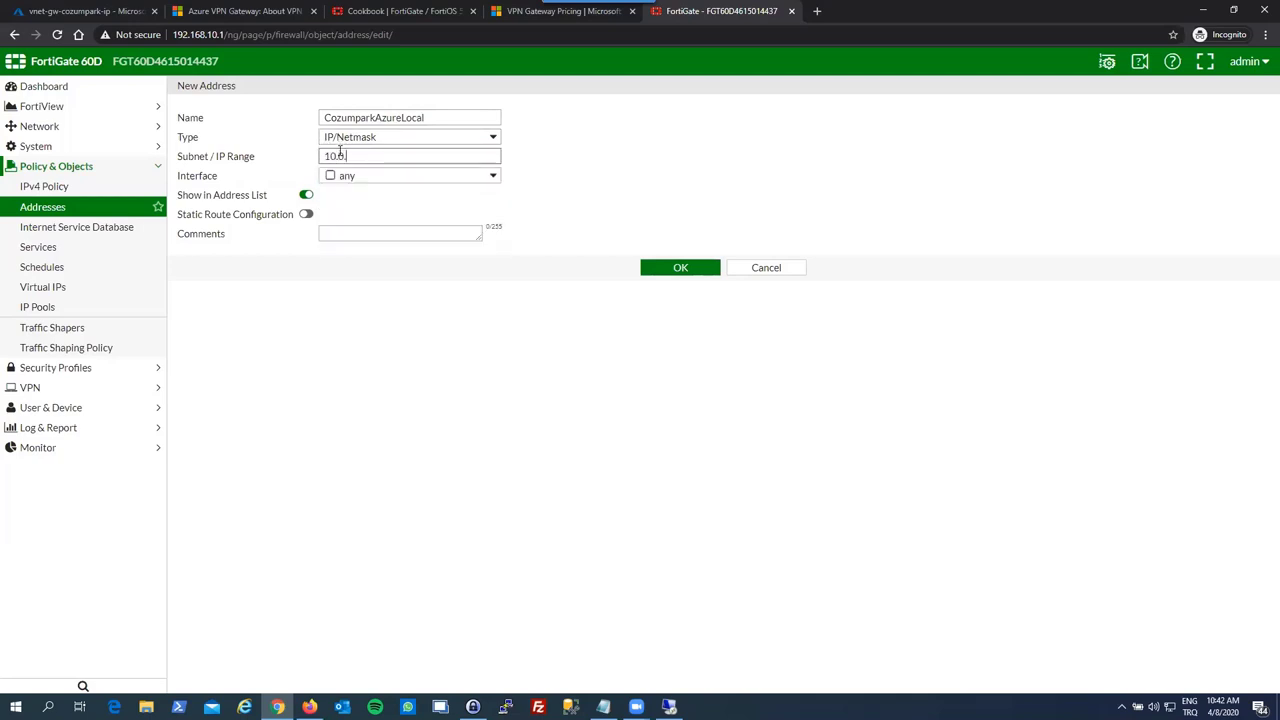
text(.0.0/16)
click(652, 271)
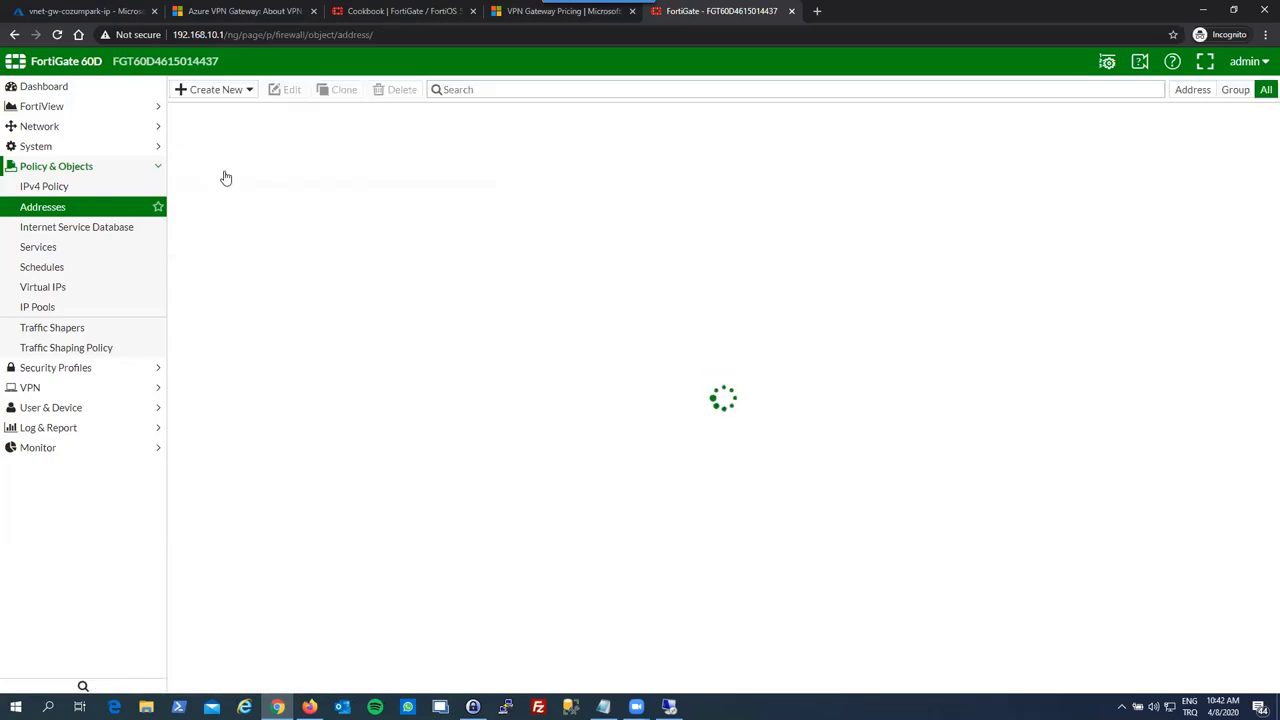
click(110, 186)
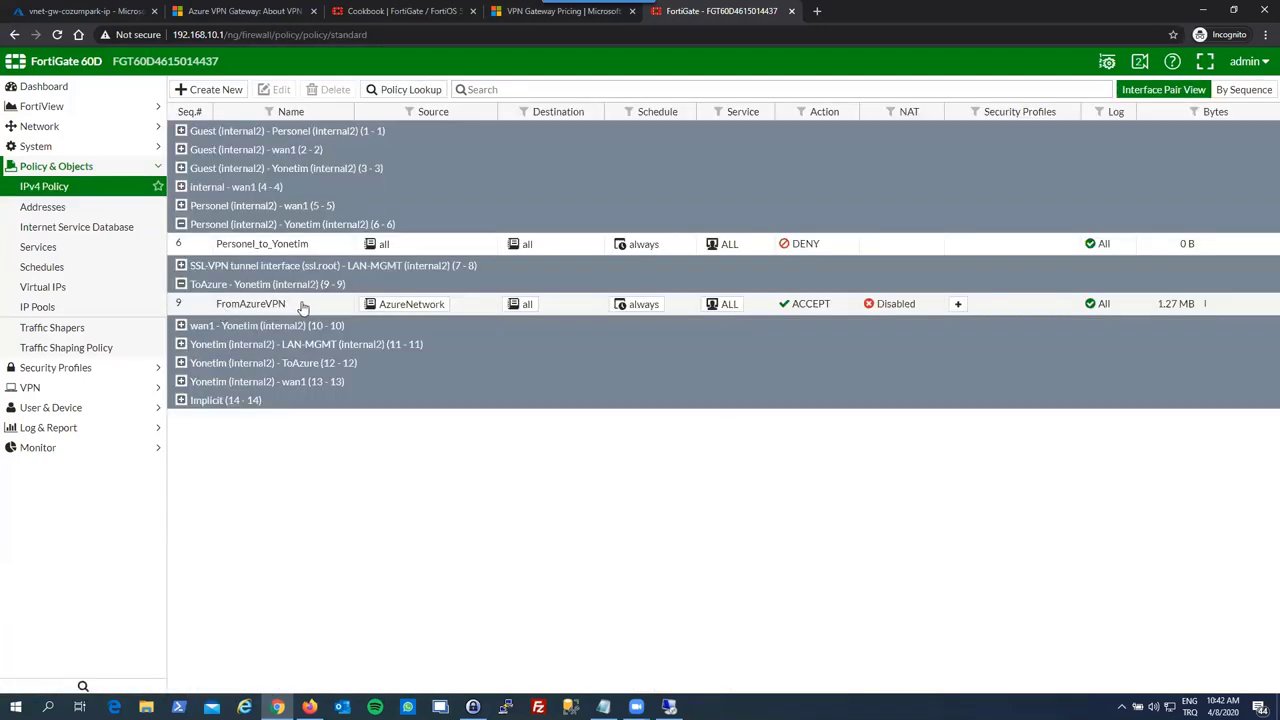
- Start policy ToAzureCozumpark with incoming Yonetim (internal2) and outgoing czmprkazurevpn
click(232, 90)
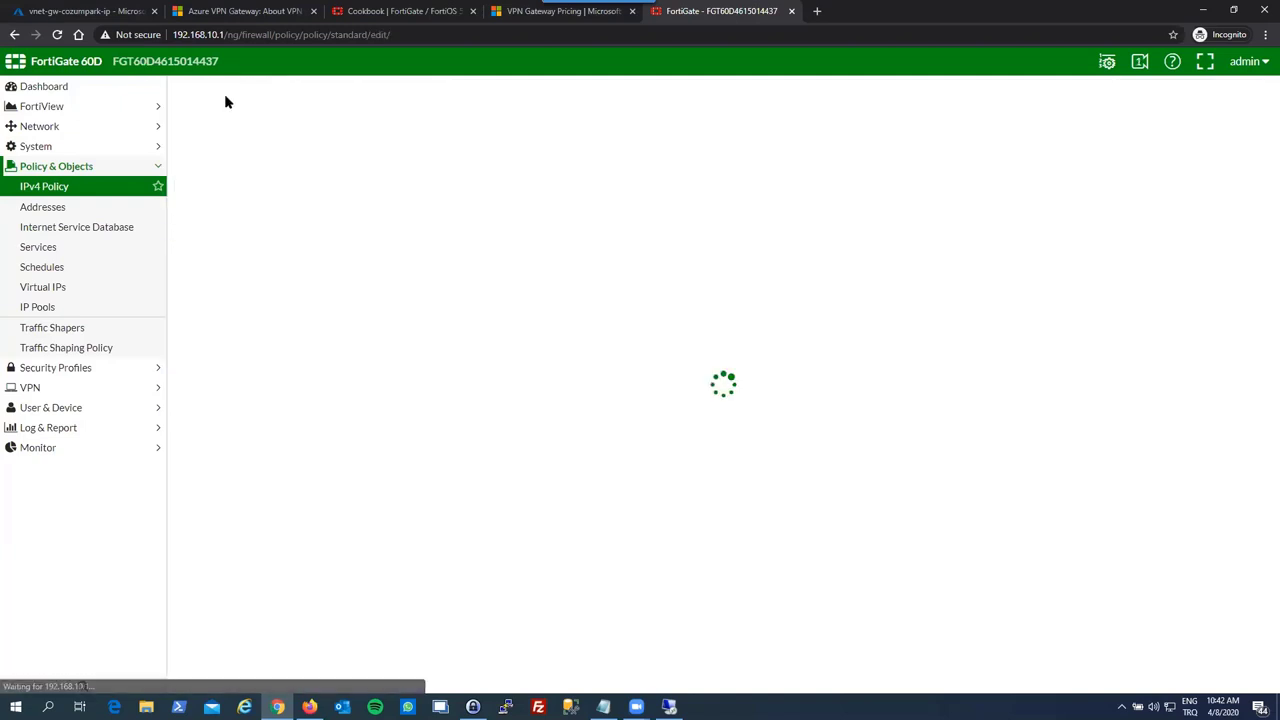
click(333, 118)
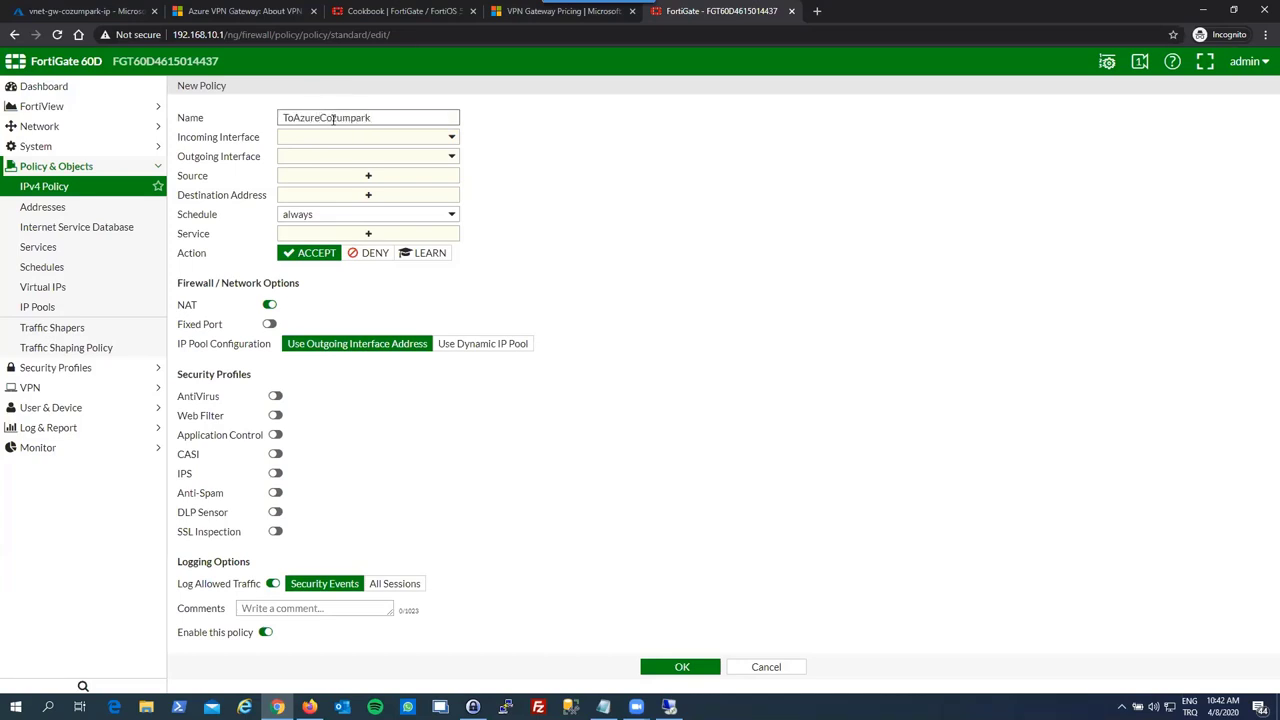
click(331, 137)
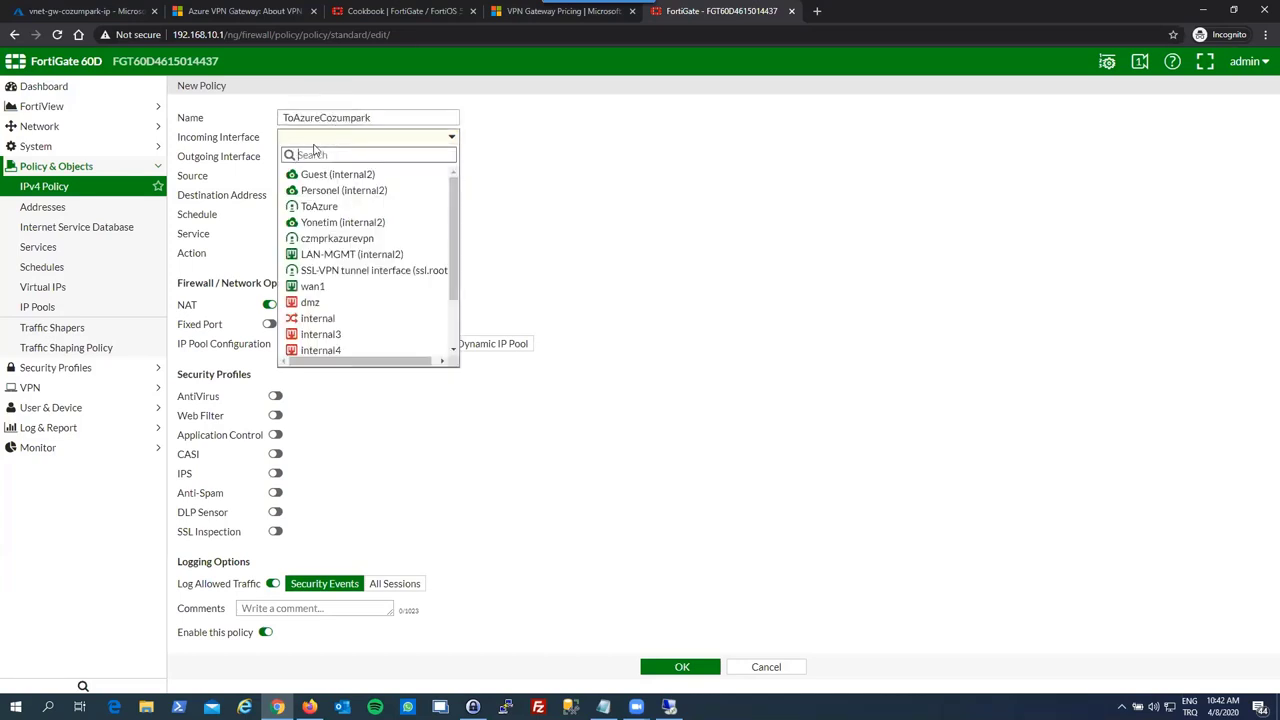
click(343, 222)
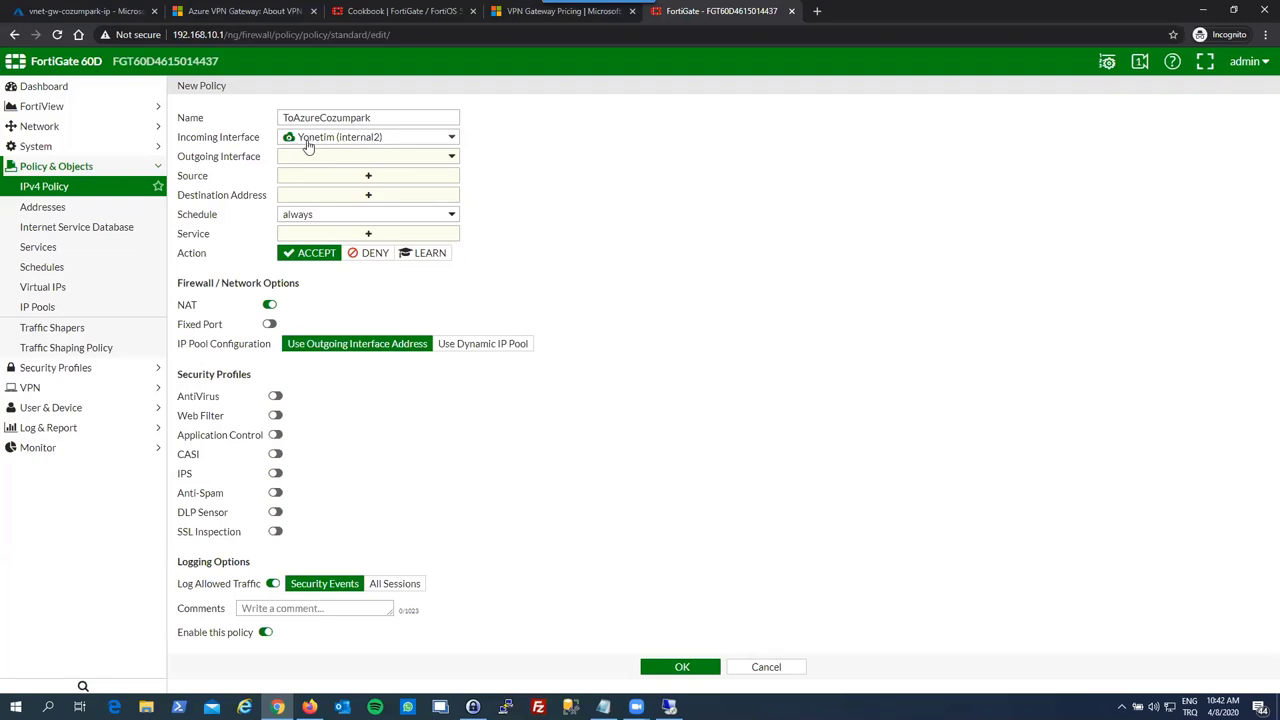
click(310, 157)
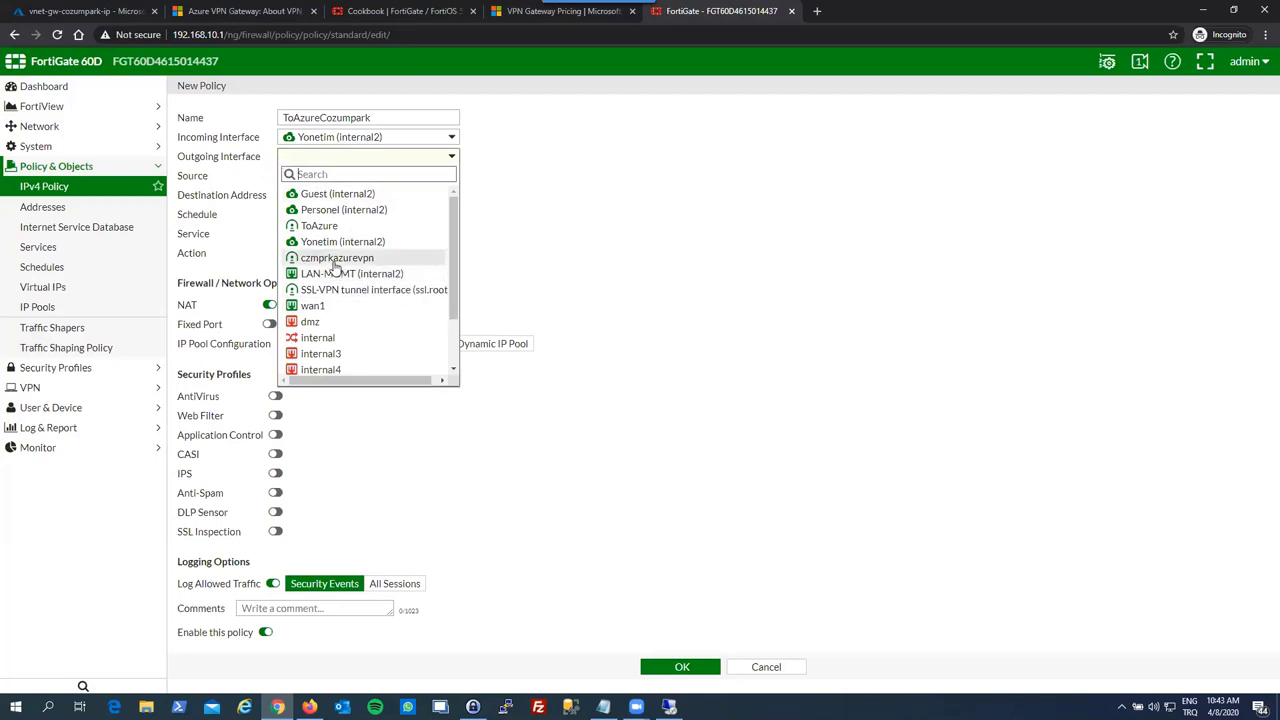
click(332, 257)
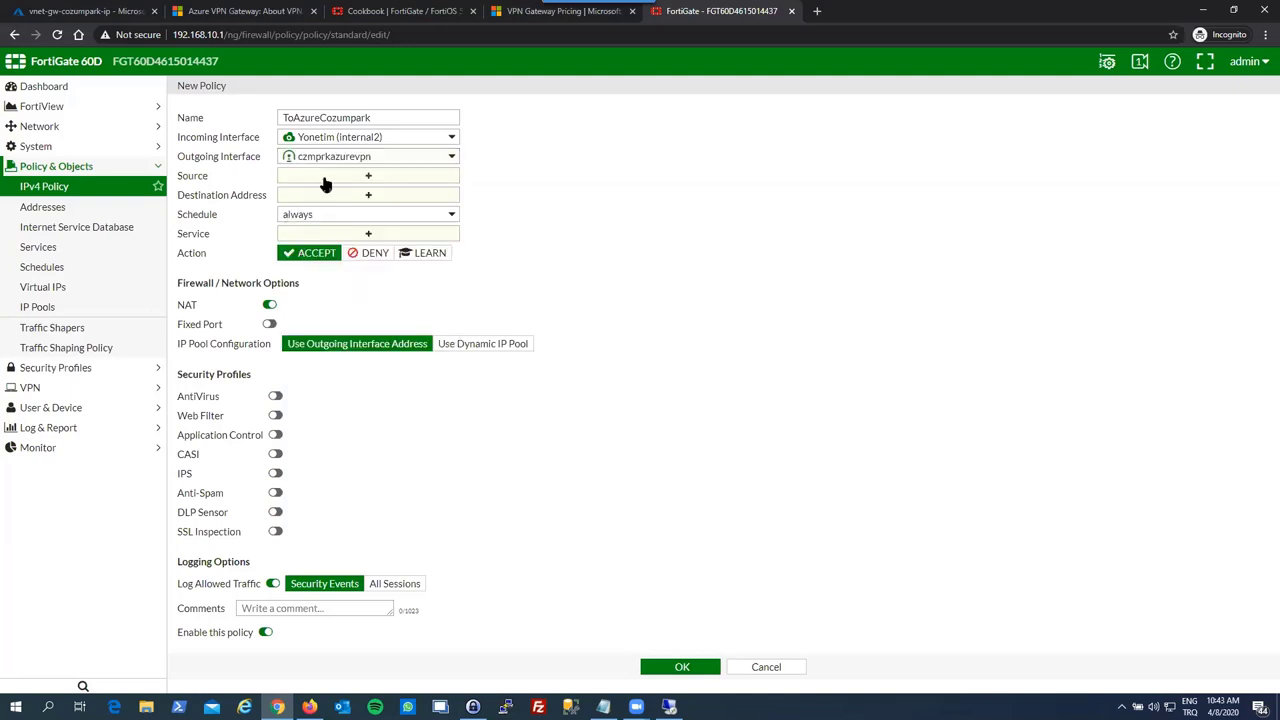
- Use all source and destination addresses and service ALL, with NAT off, logging all sessions, and save
click(323, 178)
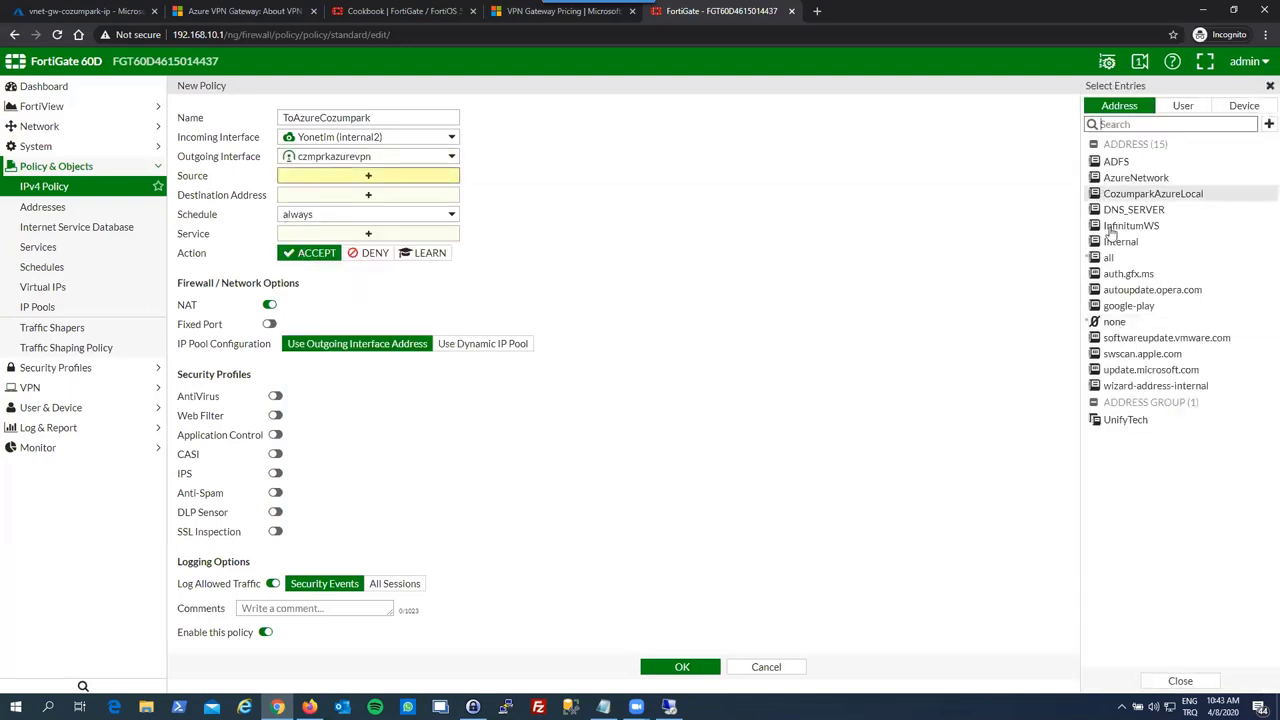
click(1110, 258)
click(397, 200)
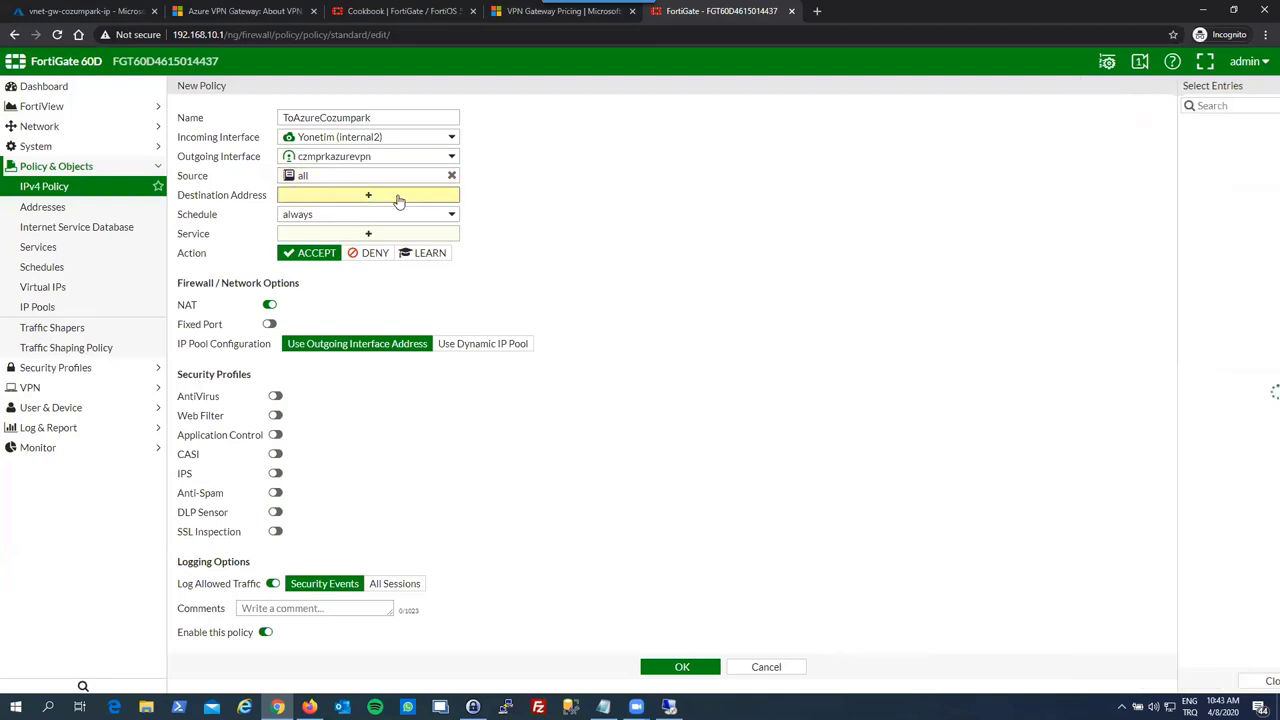
click(1105, 239)
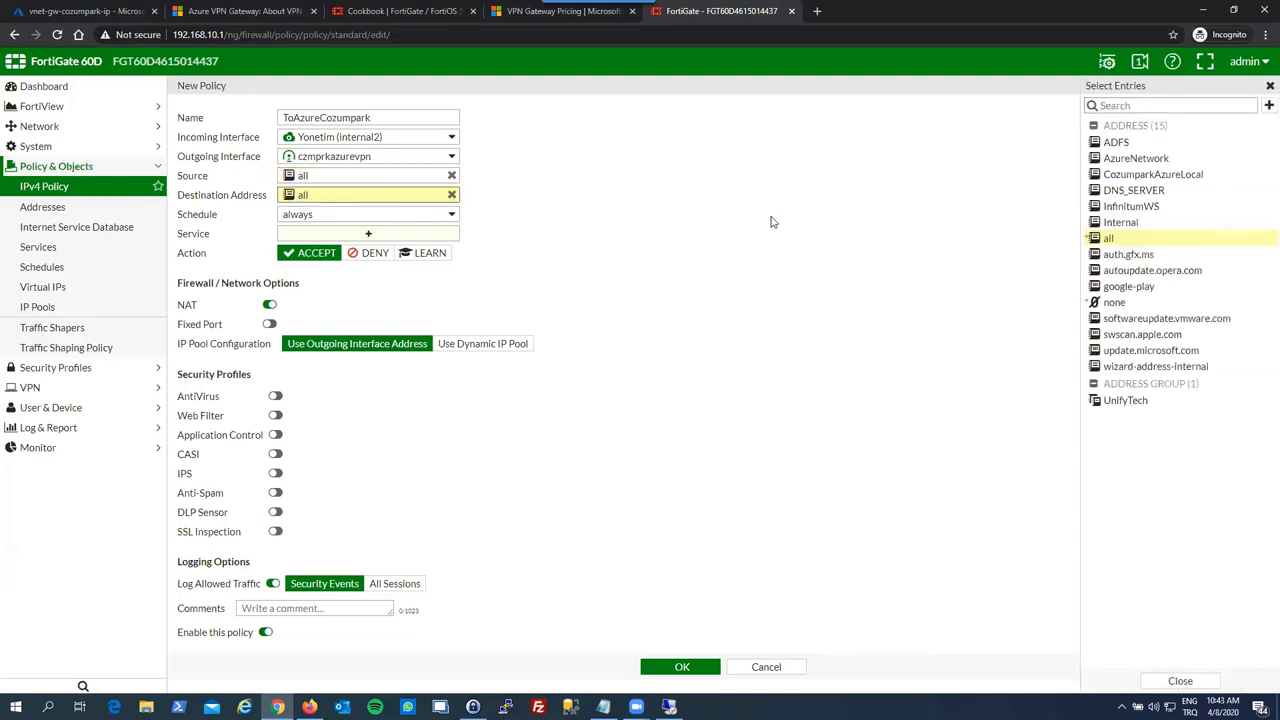
click(600, 238)
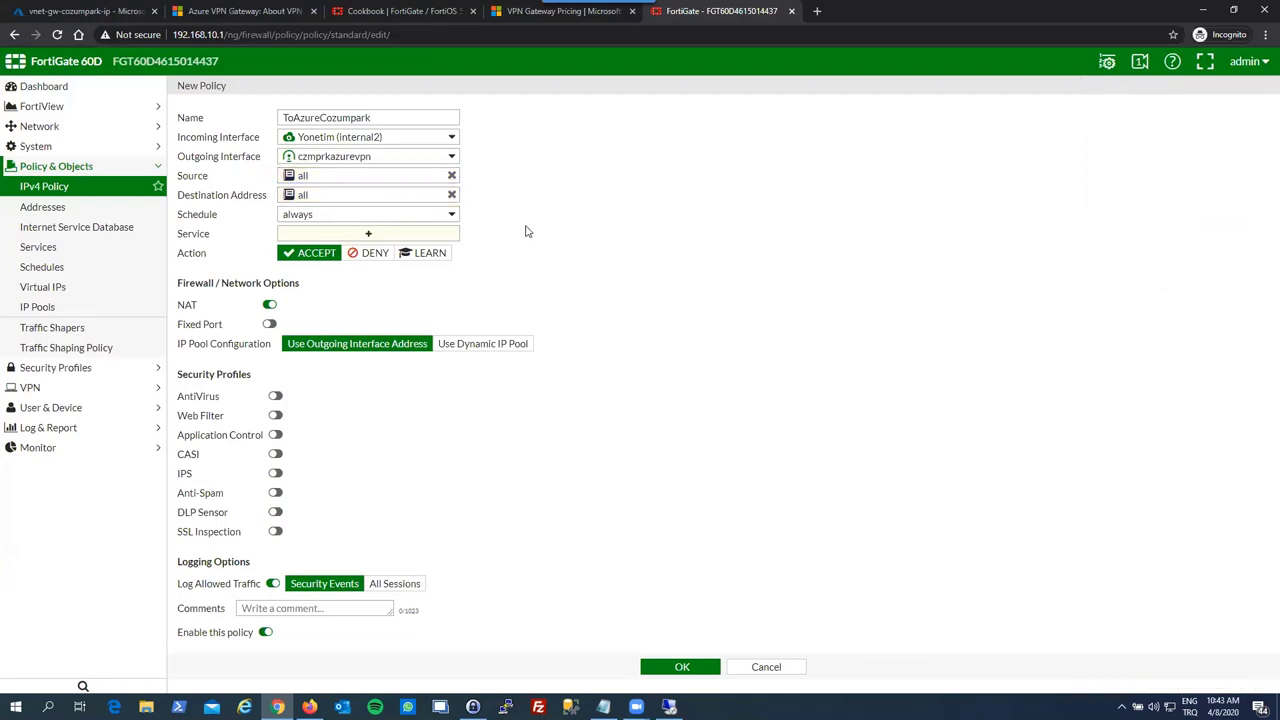
click(358, 238)
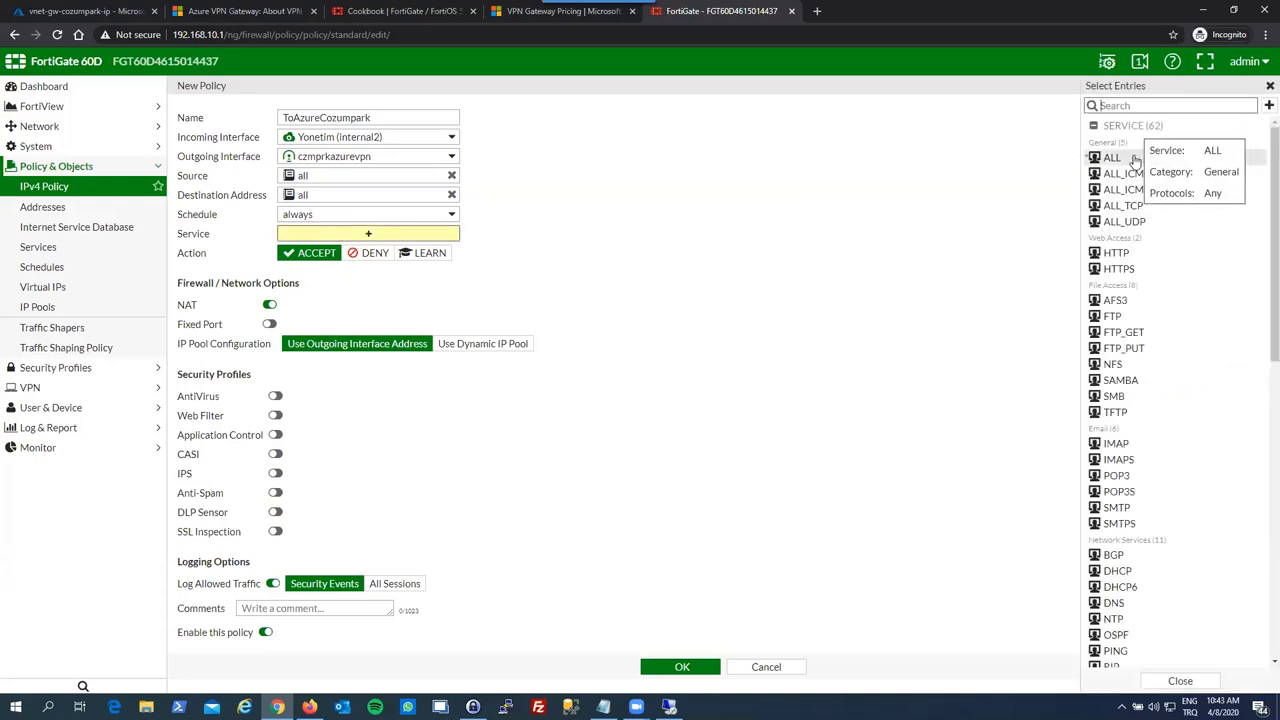
click(1112, 158)
click(424, 326)
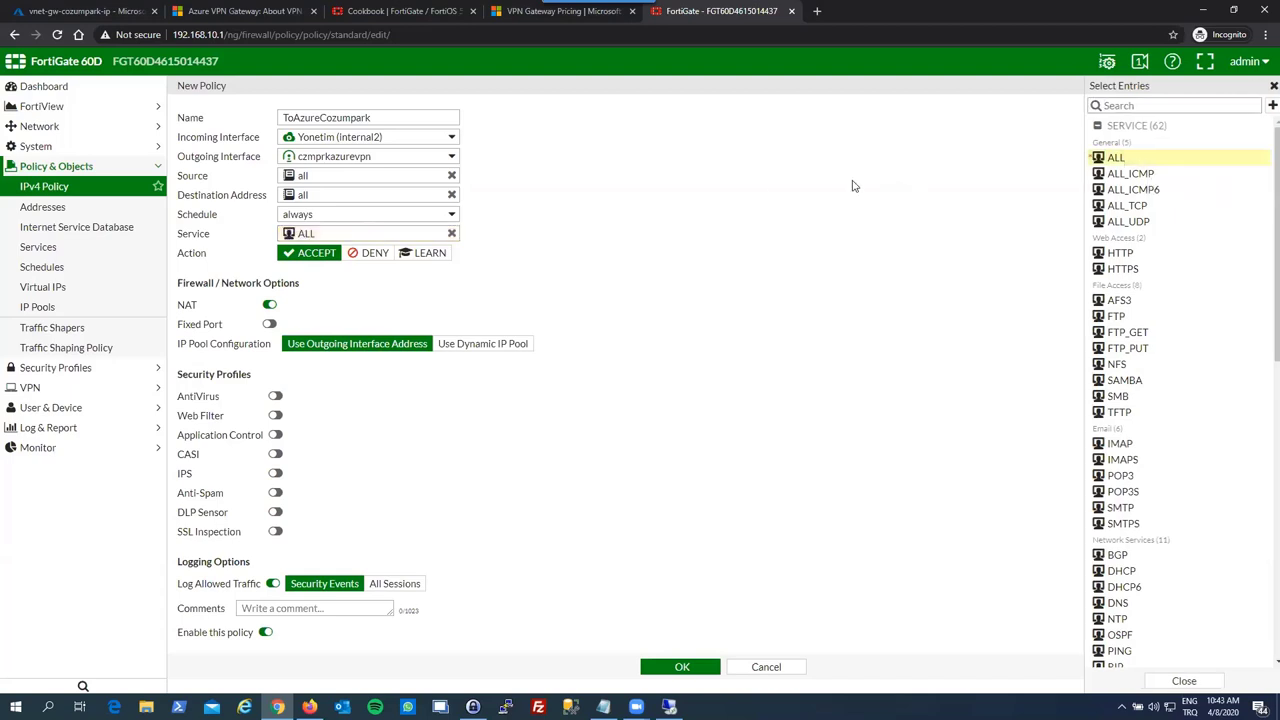
click(270, 305)
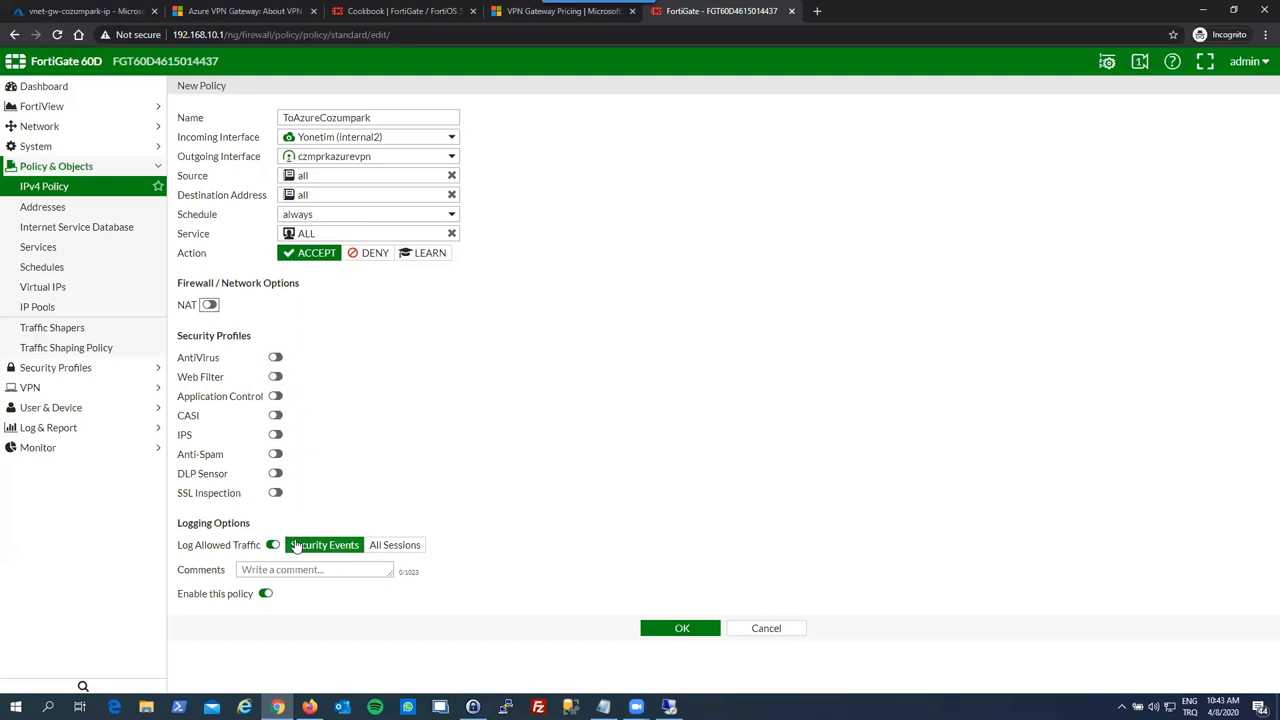
click(380, 552)
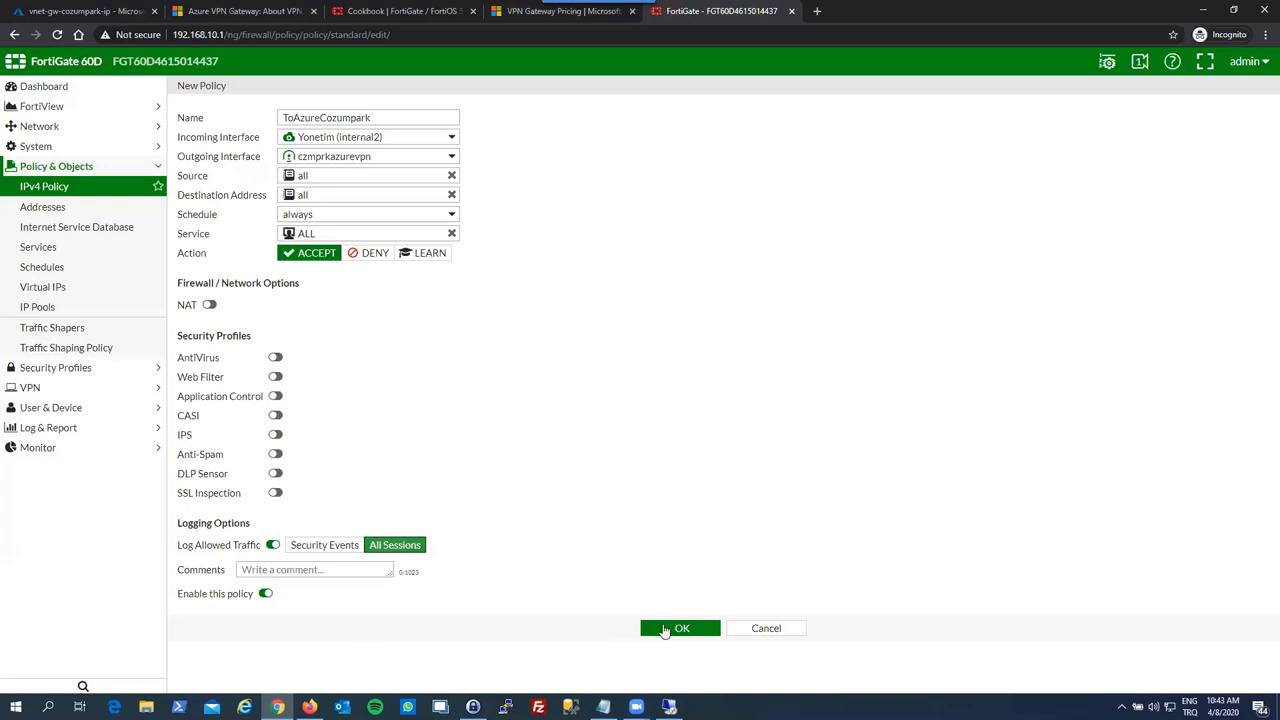
click(665, 630)
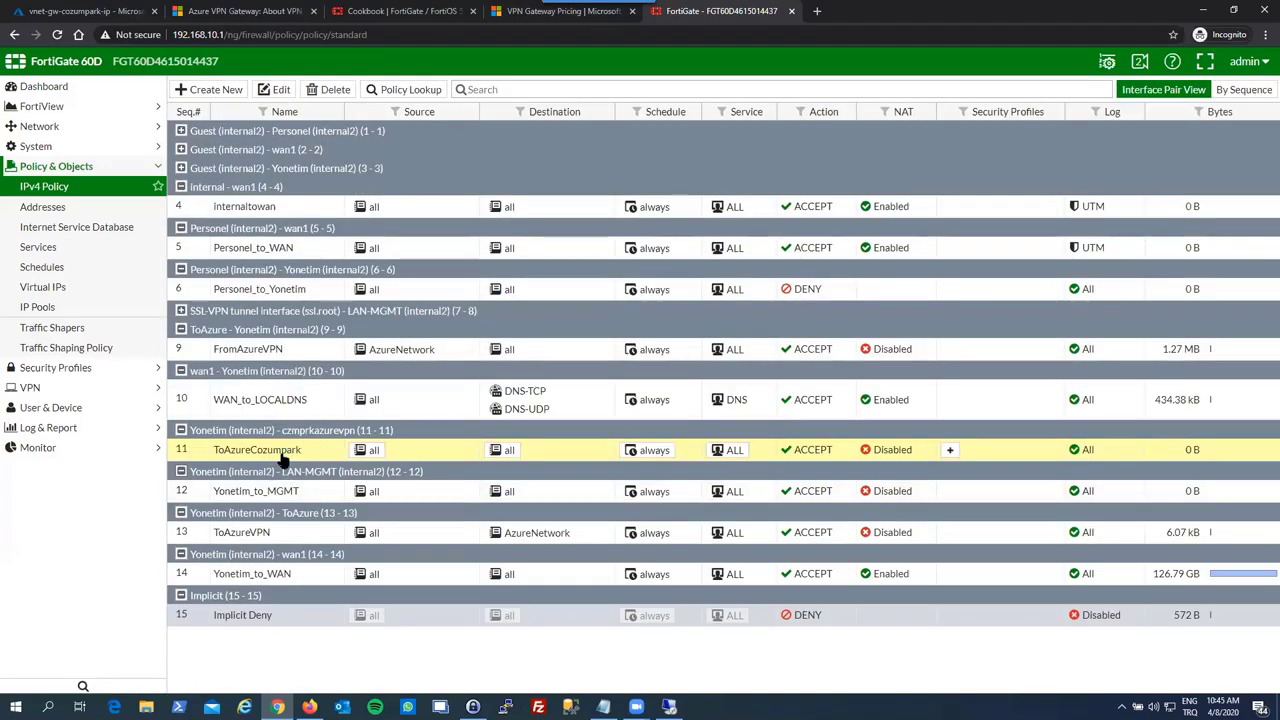
- Change policy 11's destination to CozumparkAzureLocal, then begin a new FromAzureCozumpark policy
double_click(256, 449)
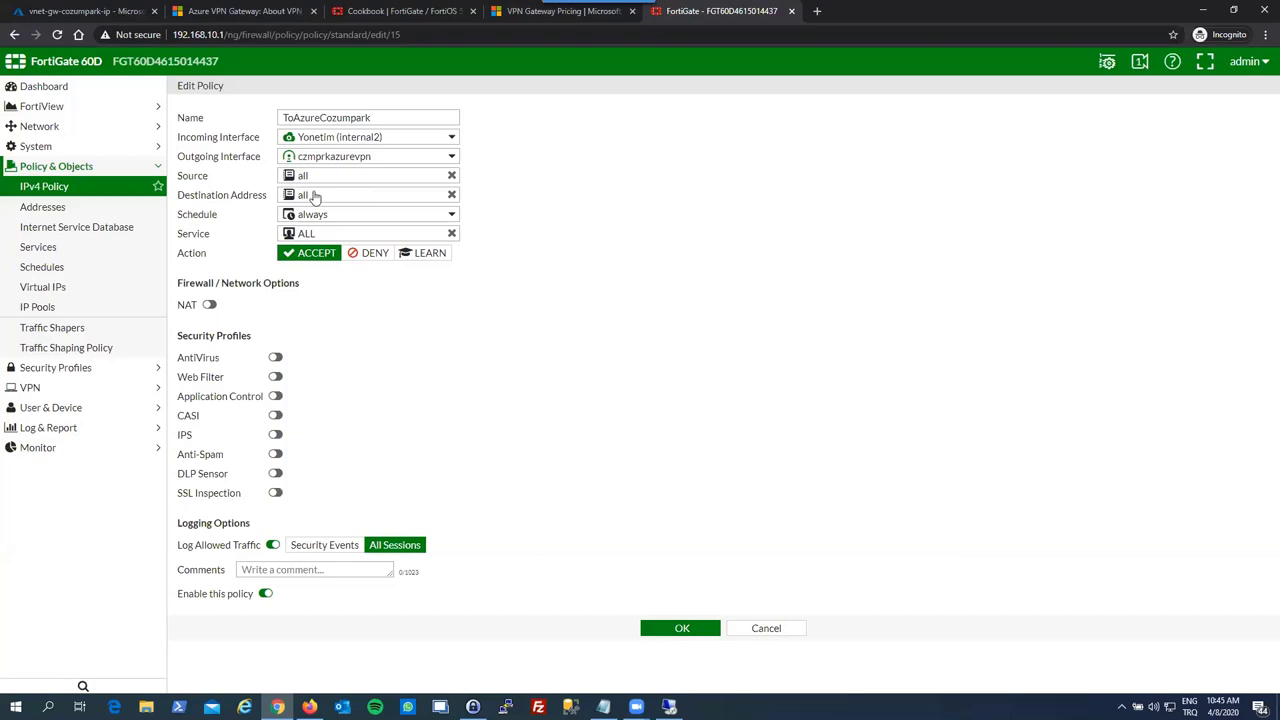
click(313, 196)
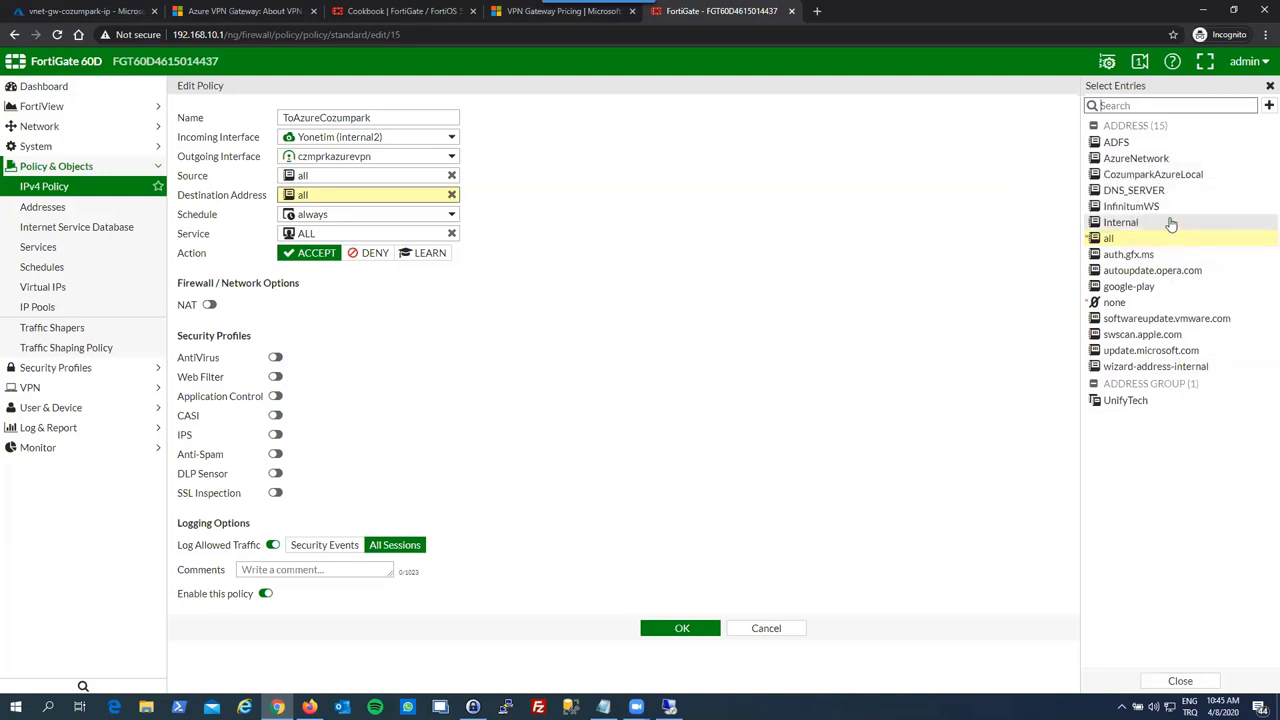
click(1160, 176)
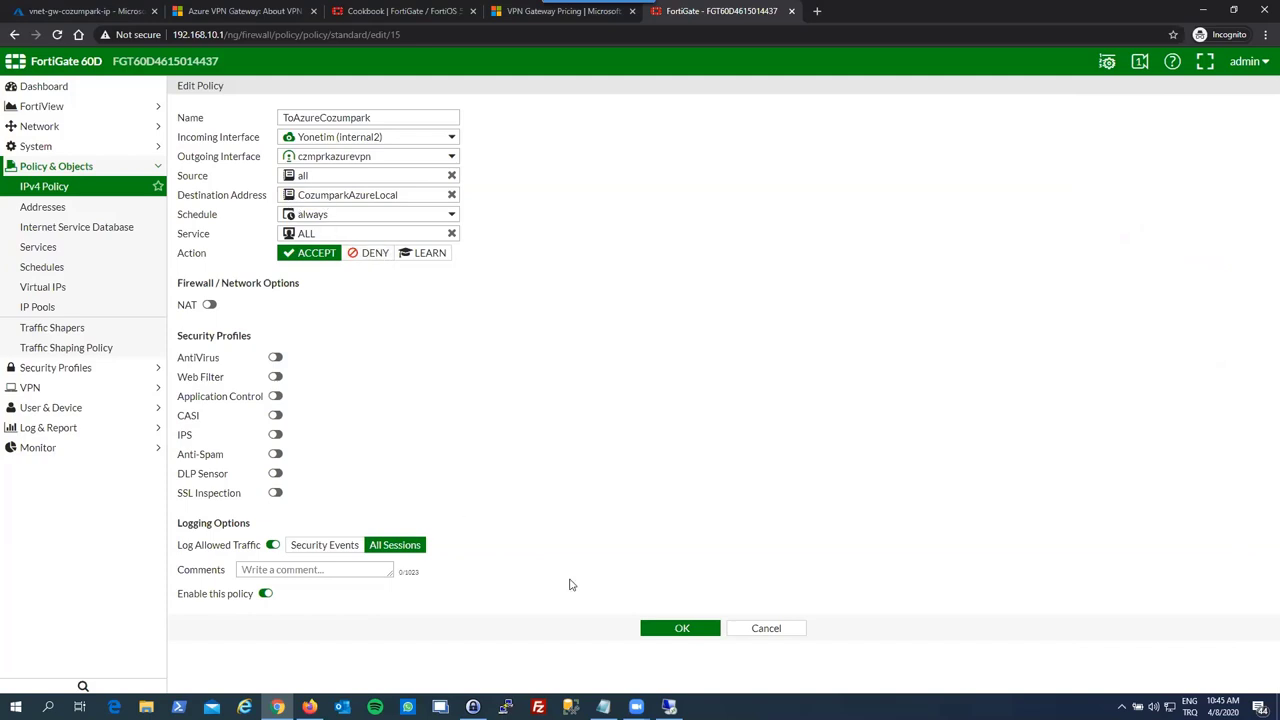
click(674, 628)
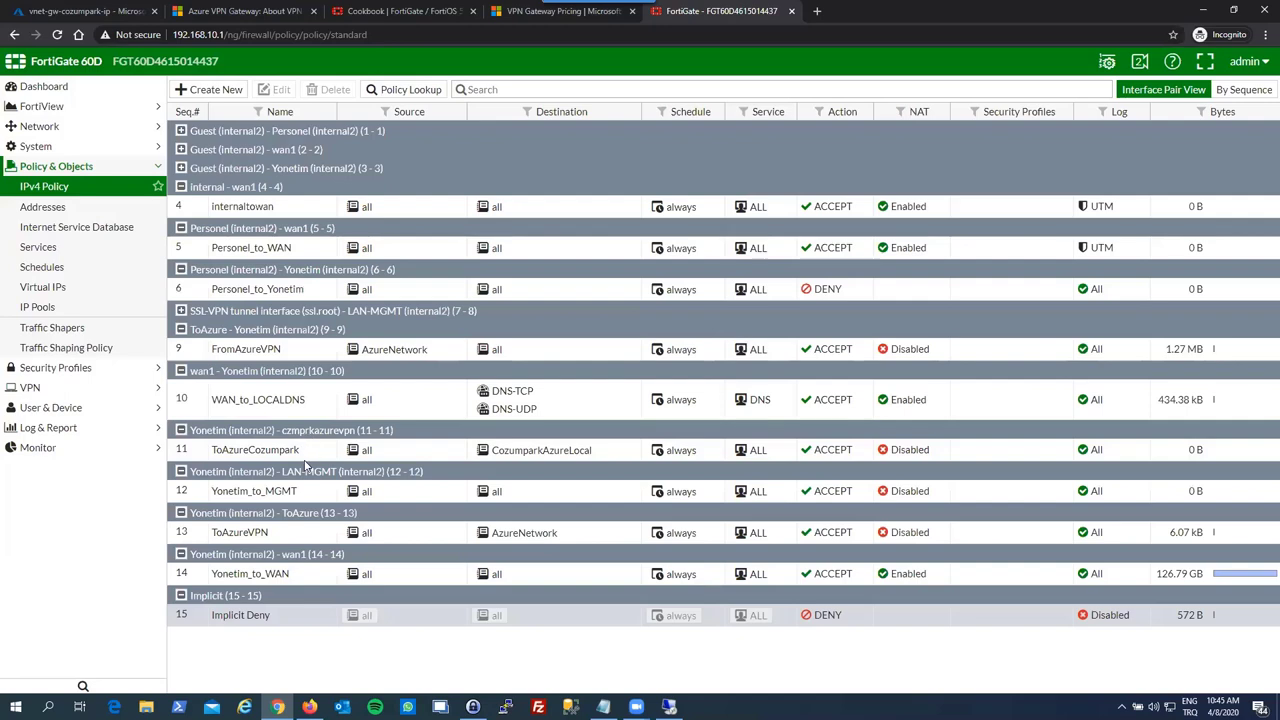
click(215, 95)
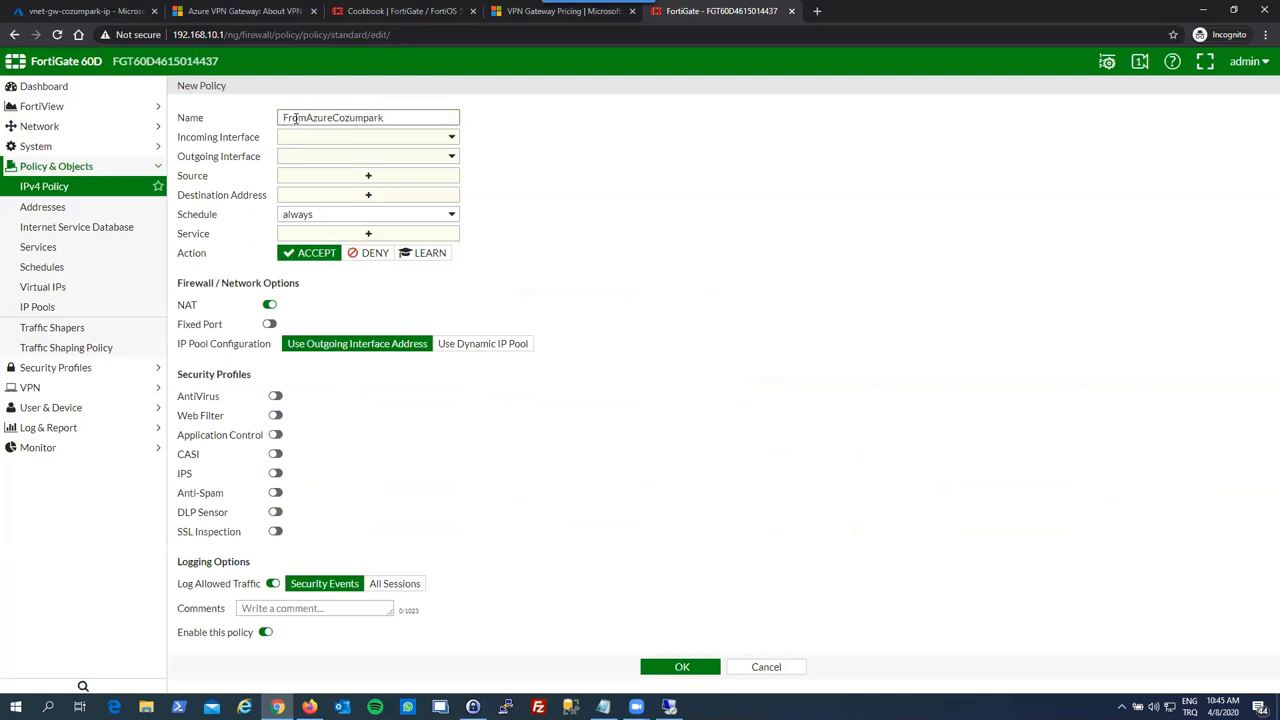
- Set incoming interface czmprkazurevpn and outgoing interface Yonetim (internal2)
click(313, 137)
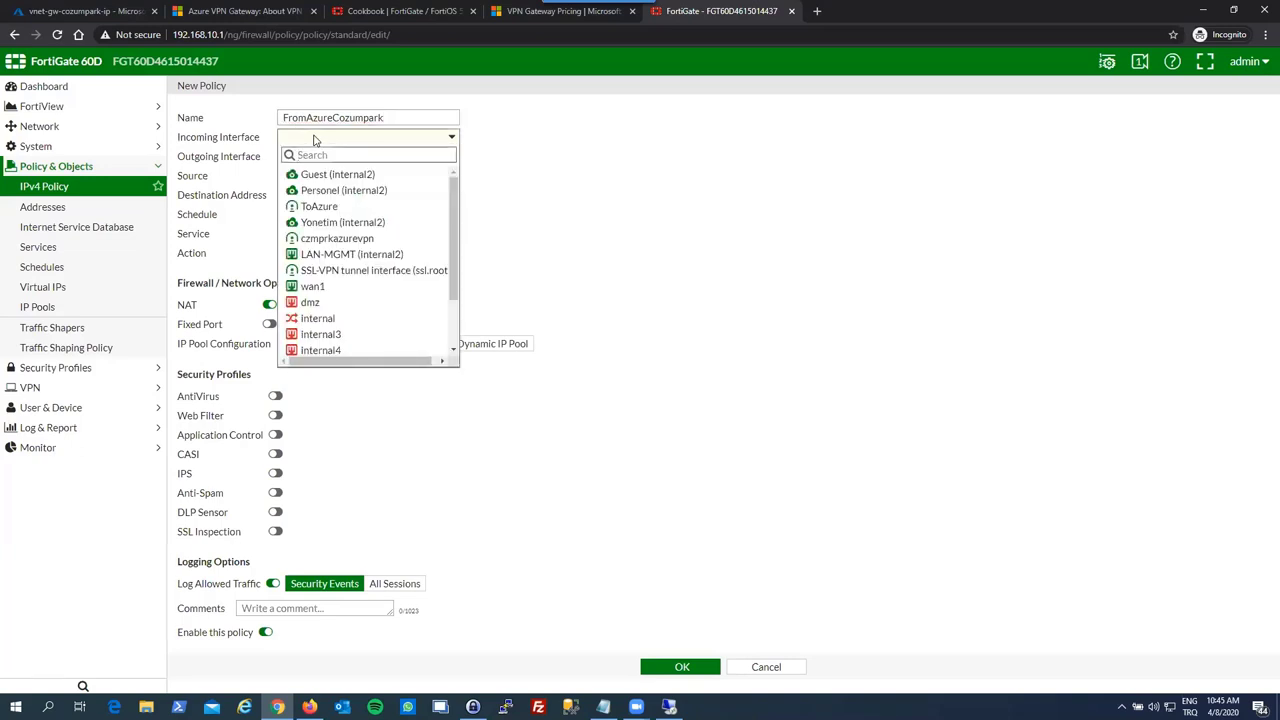
scroll(368, 298, down, 1)
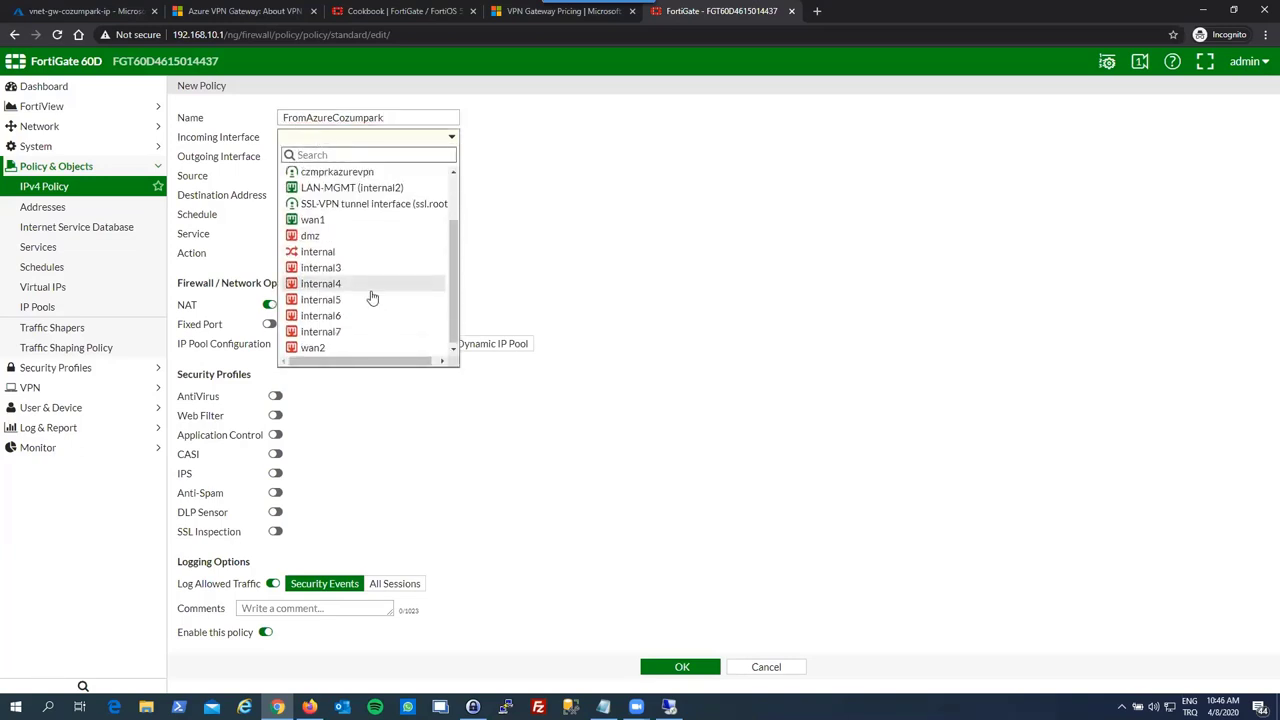
scroll(371, 298, up, 1)
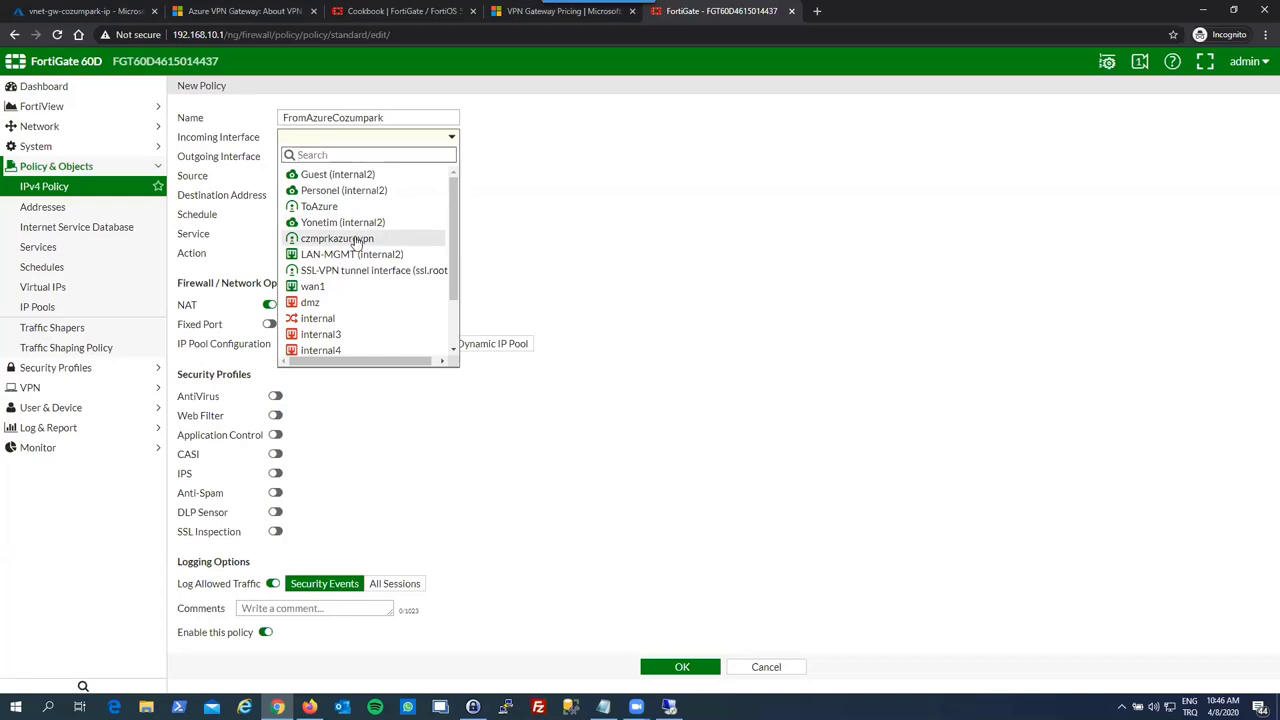
click(356, 240)
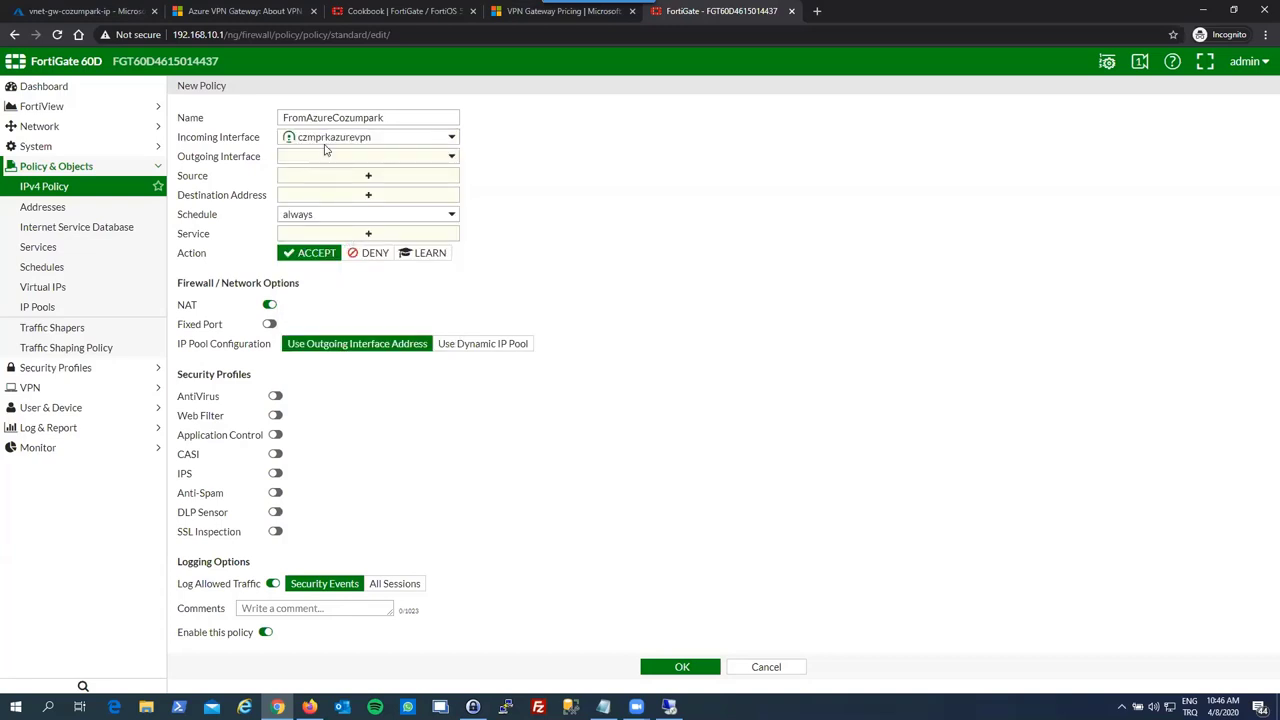
click(349, 158)
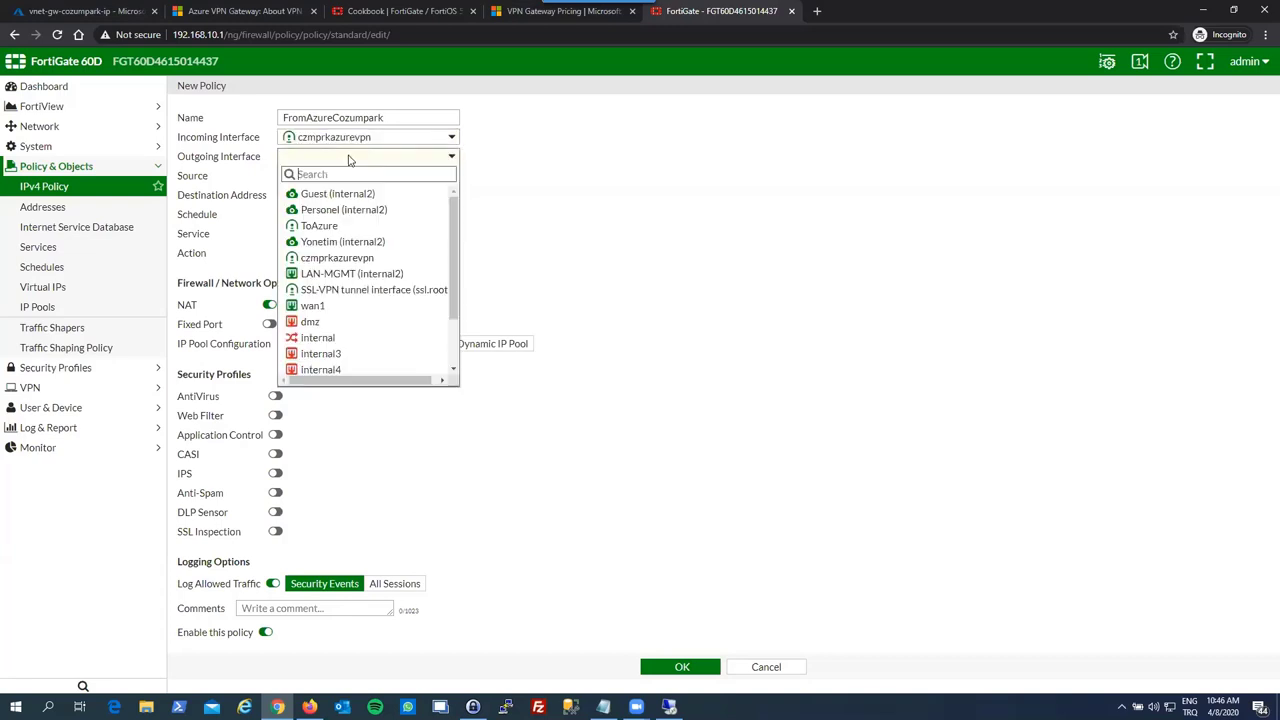
click(350, 243)
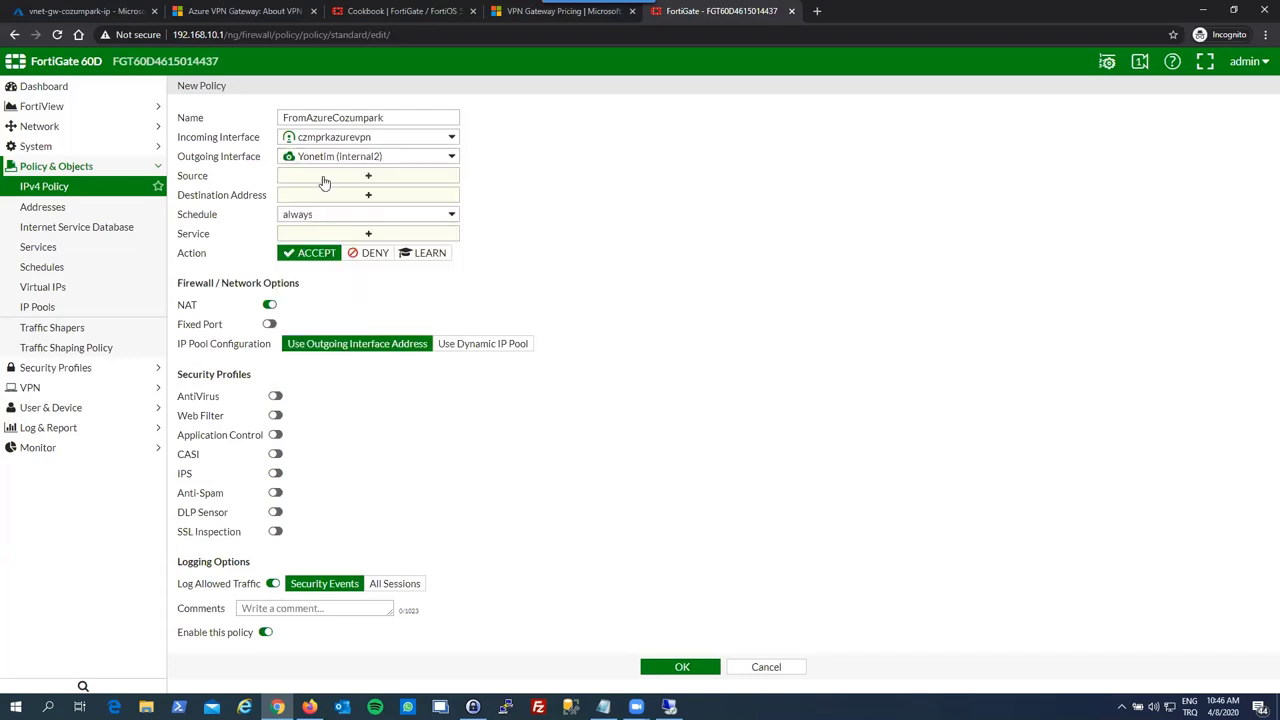
- Use source CozumparkAzureLocal, destination all, service ALL, NAT off, log all sessions, and save
click(290, 176)
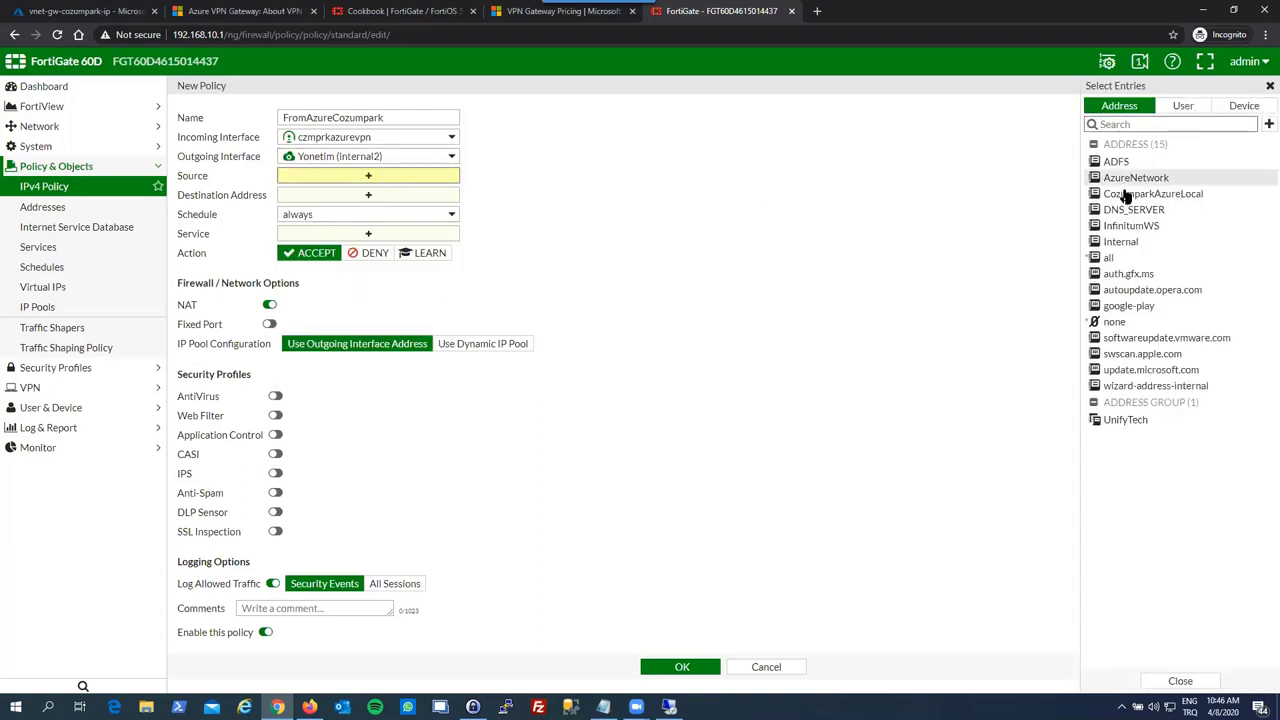
click(1130, 193)
click(400, 197)
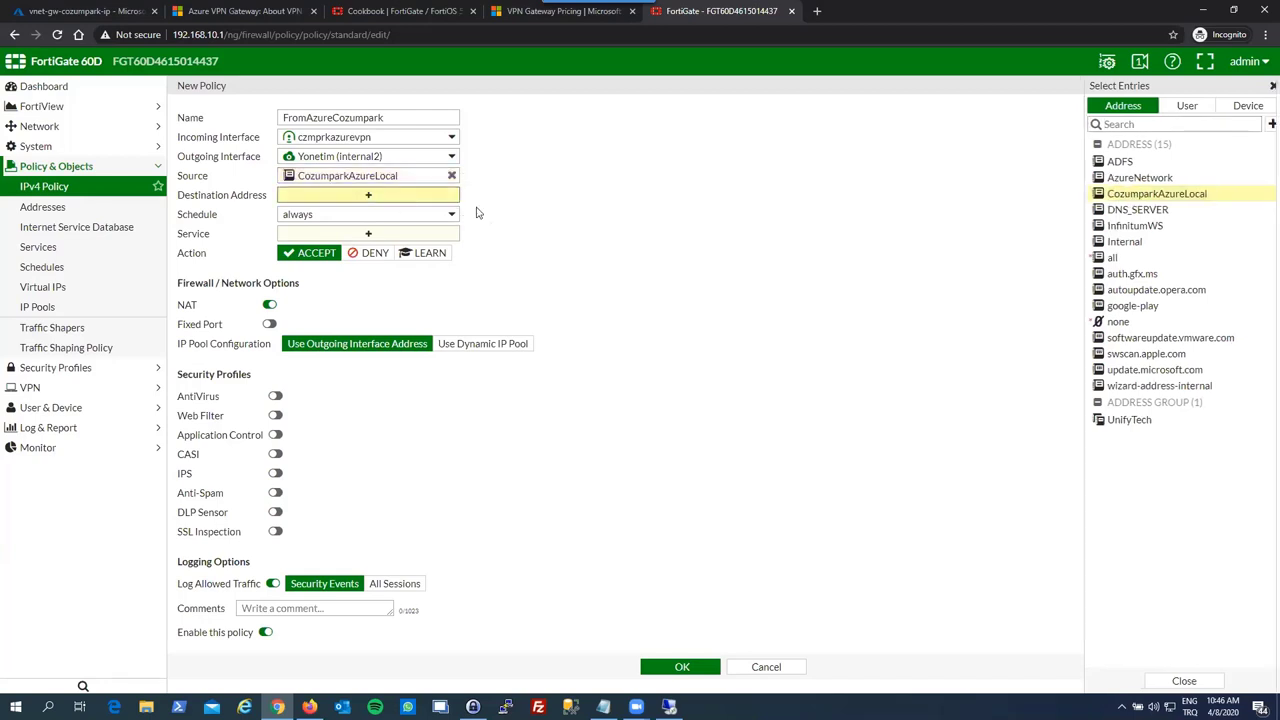
click(1110, 238)
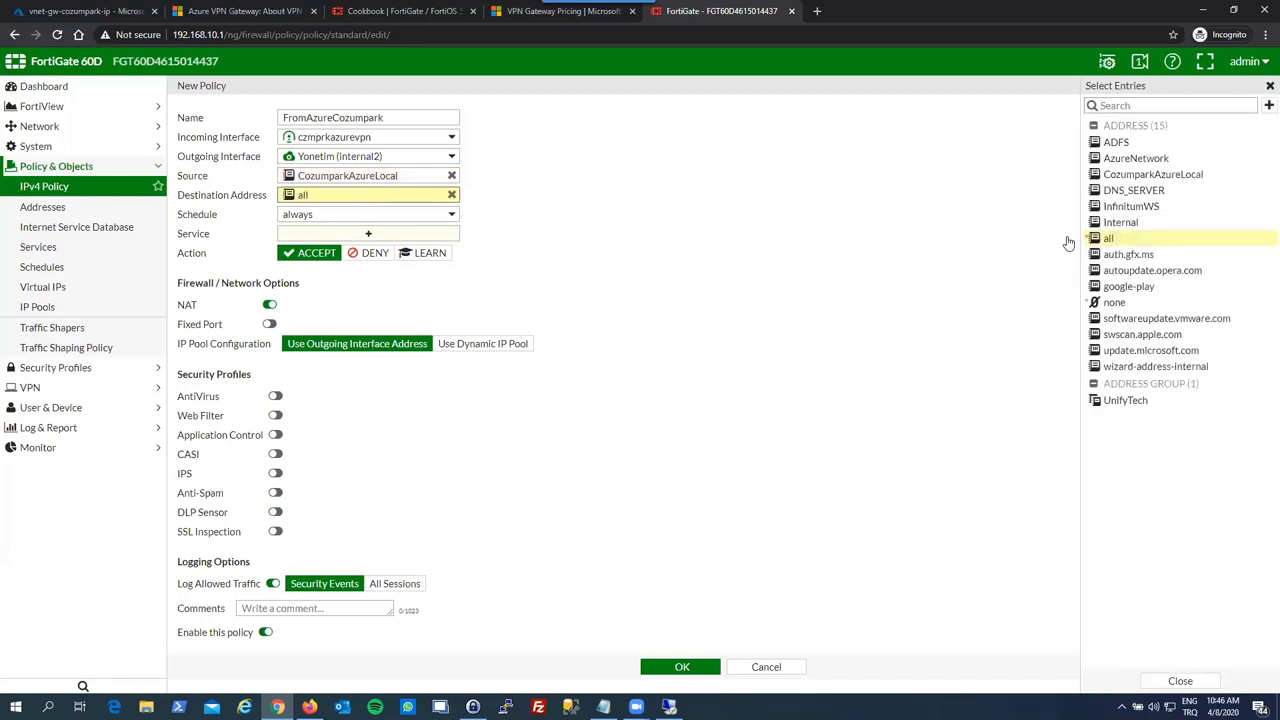
click(334, 235)
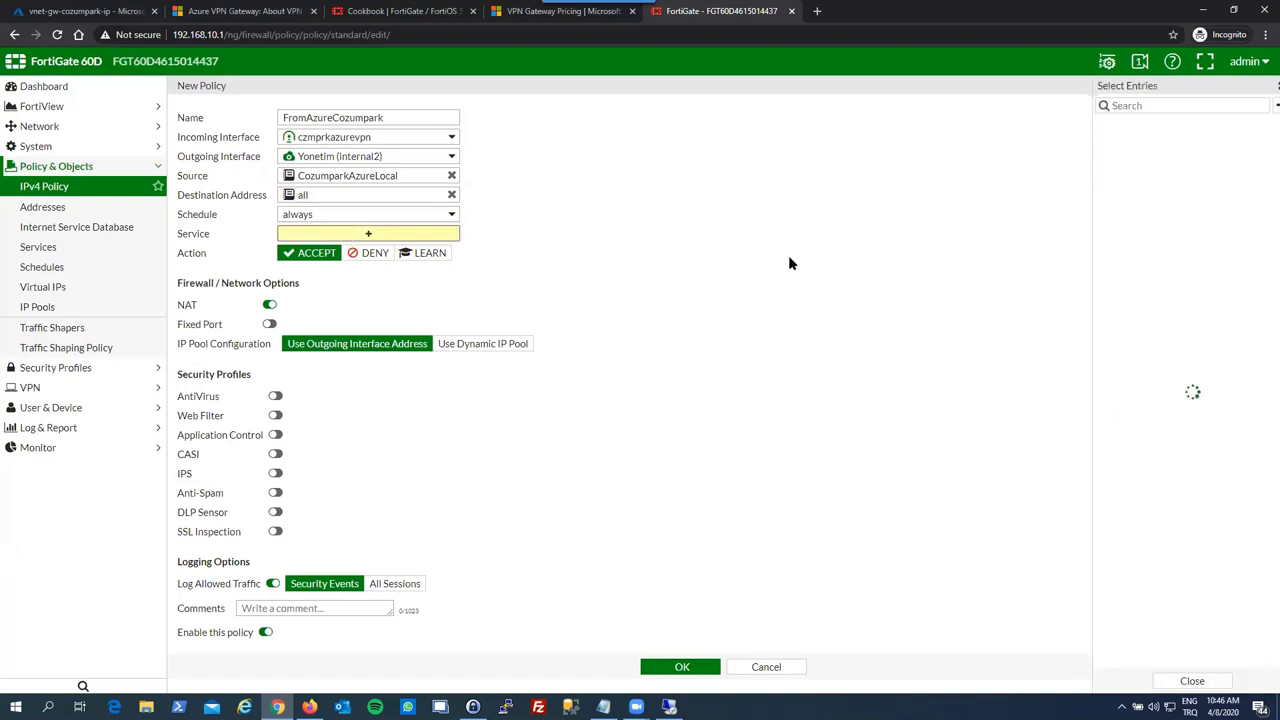
click(1094, 158)
click(583, 286)
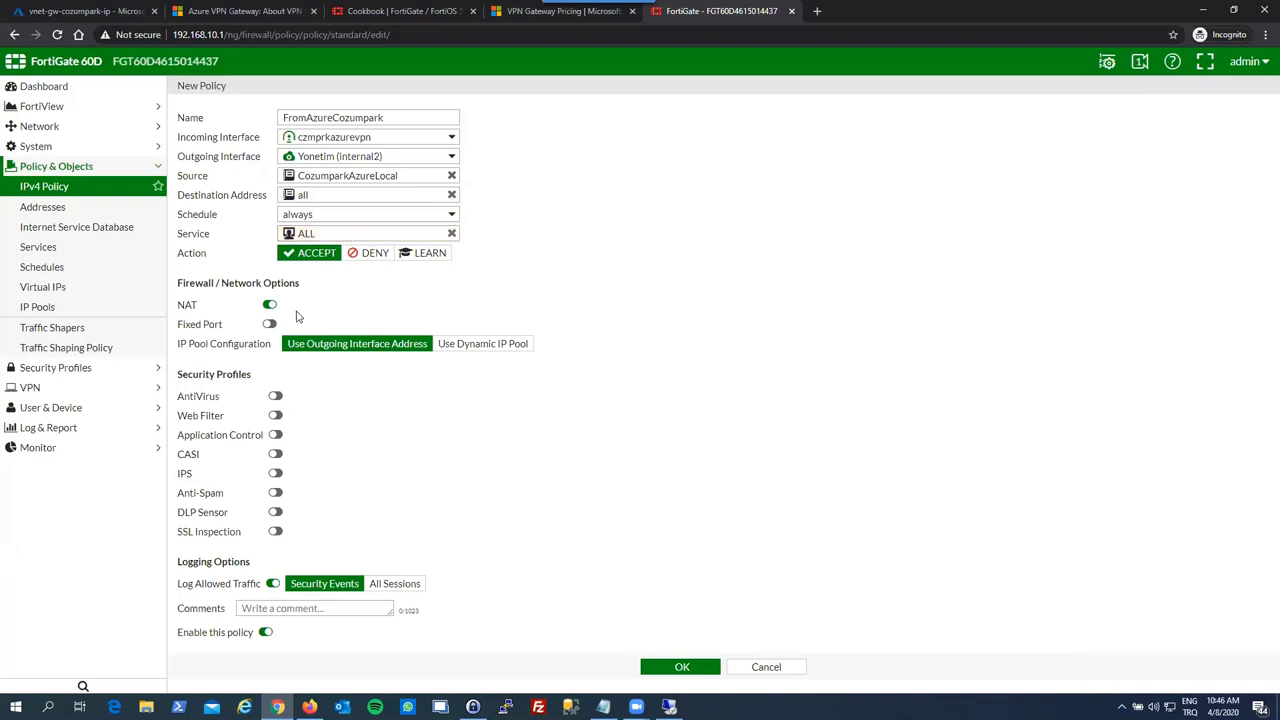
click(269, 307)
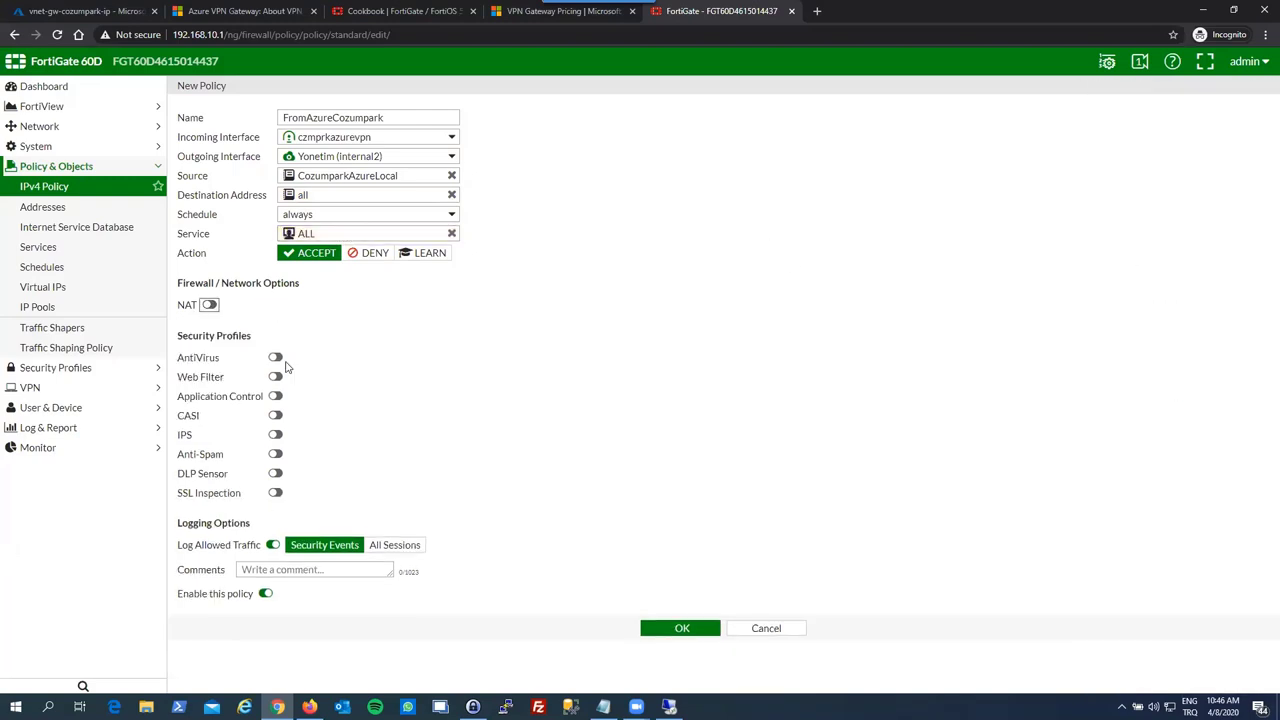
click(406, 546)
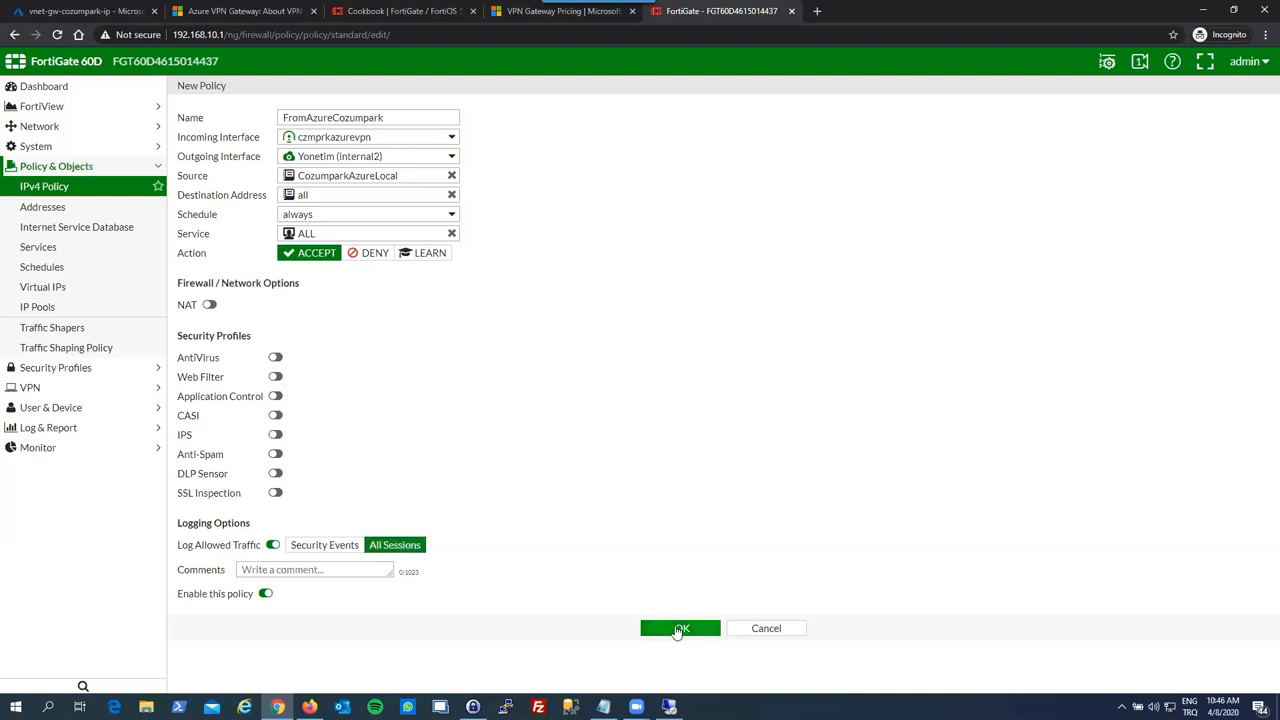
click(680, 630)
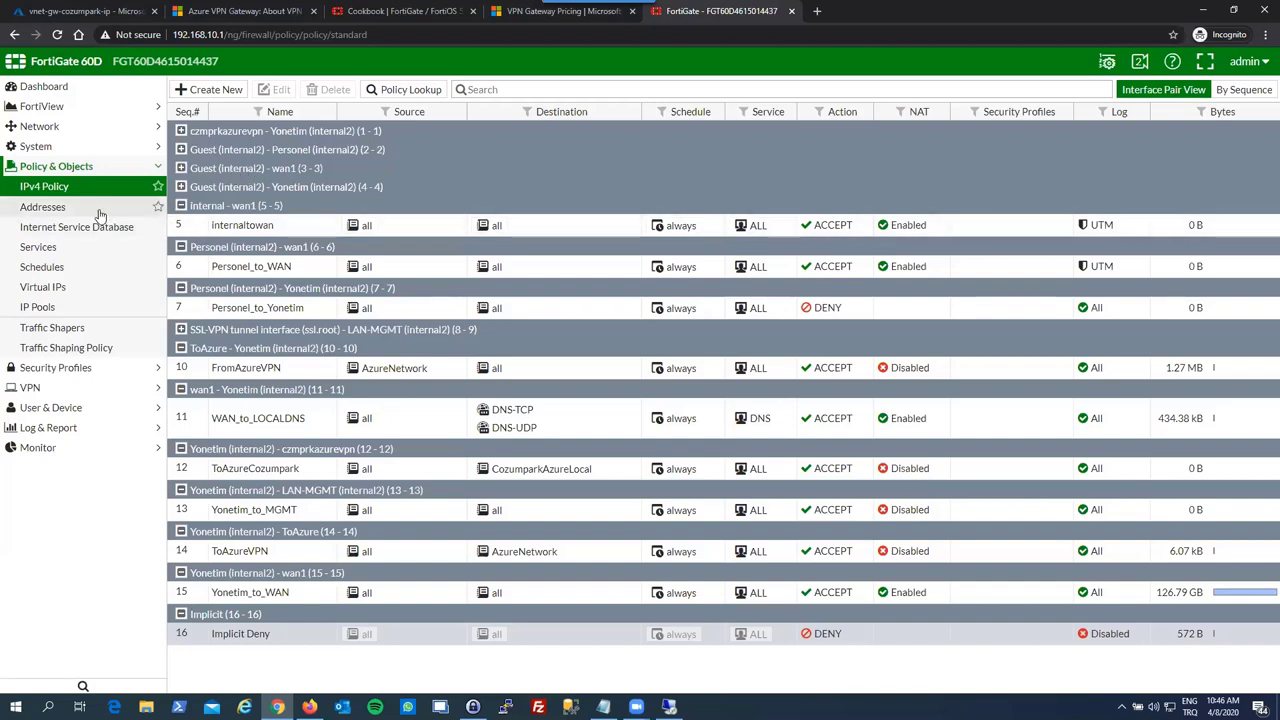
- Open the Static Routes list under Network
click(62, 130)
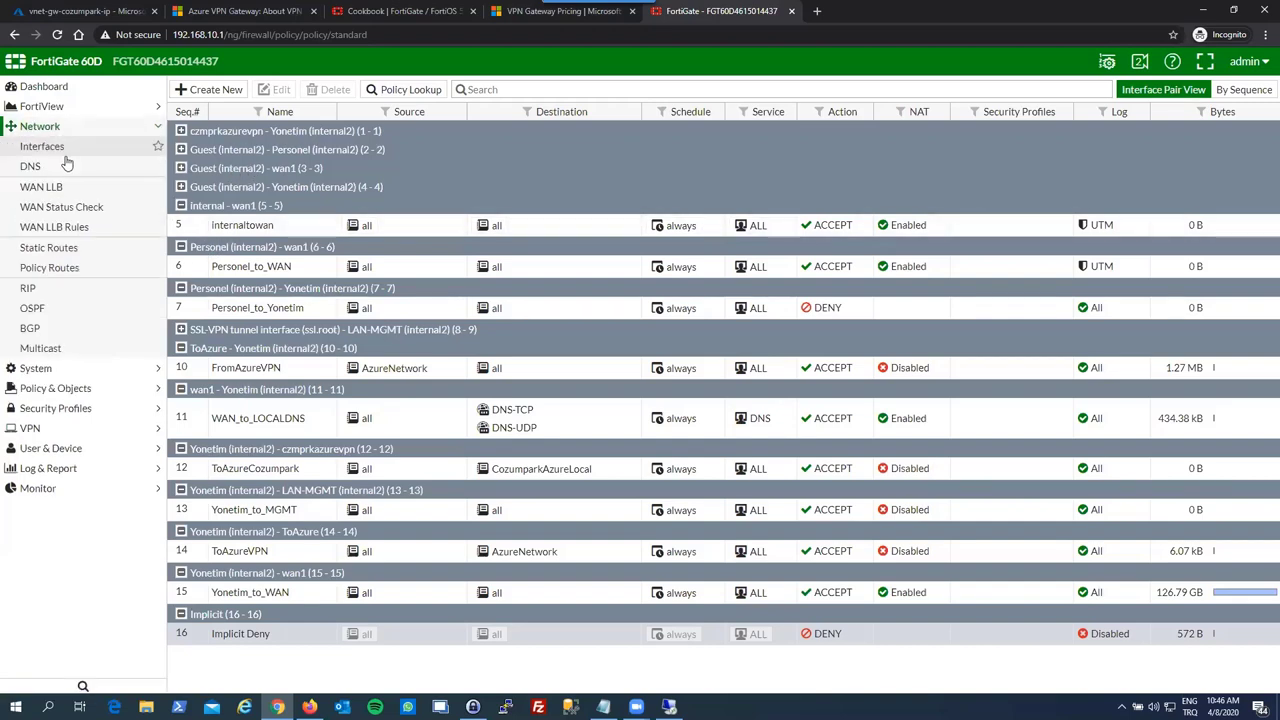
click(80, 389)
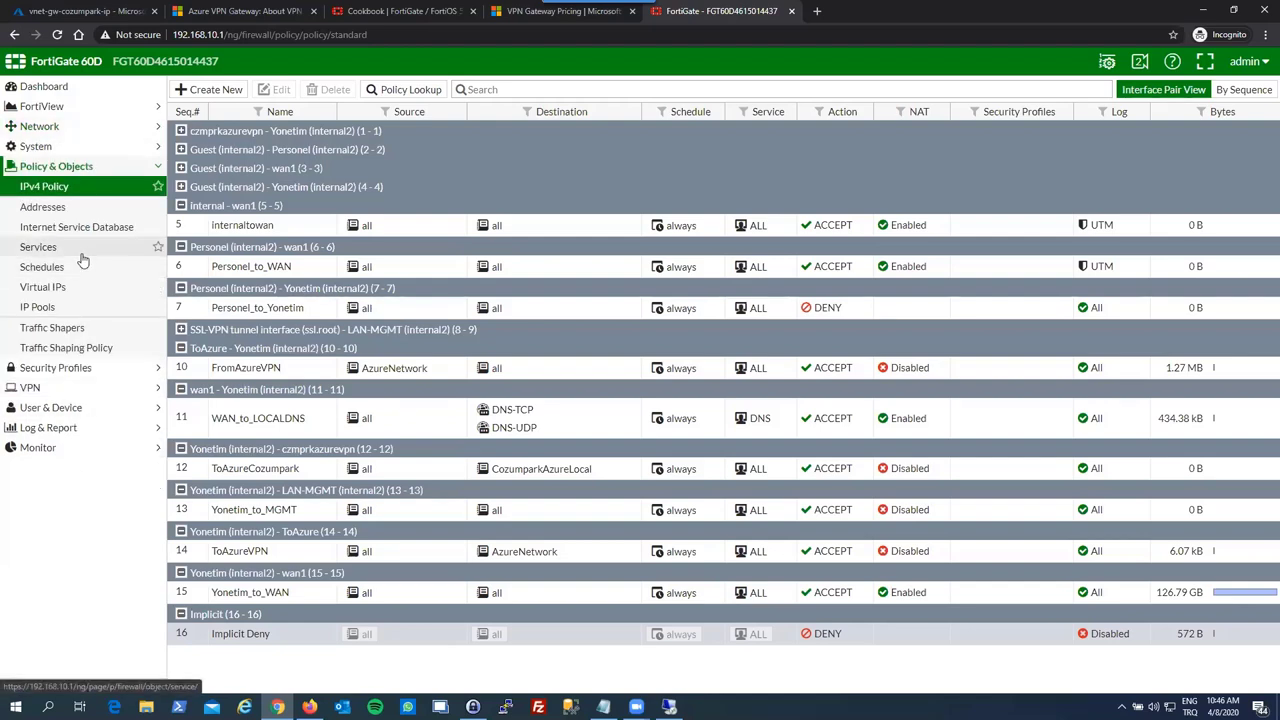
click(89, 148)
click(90, 132)
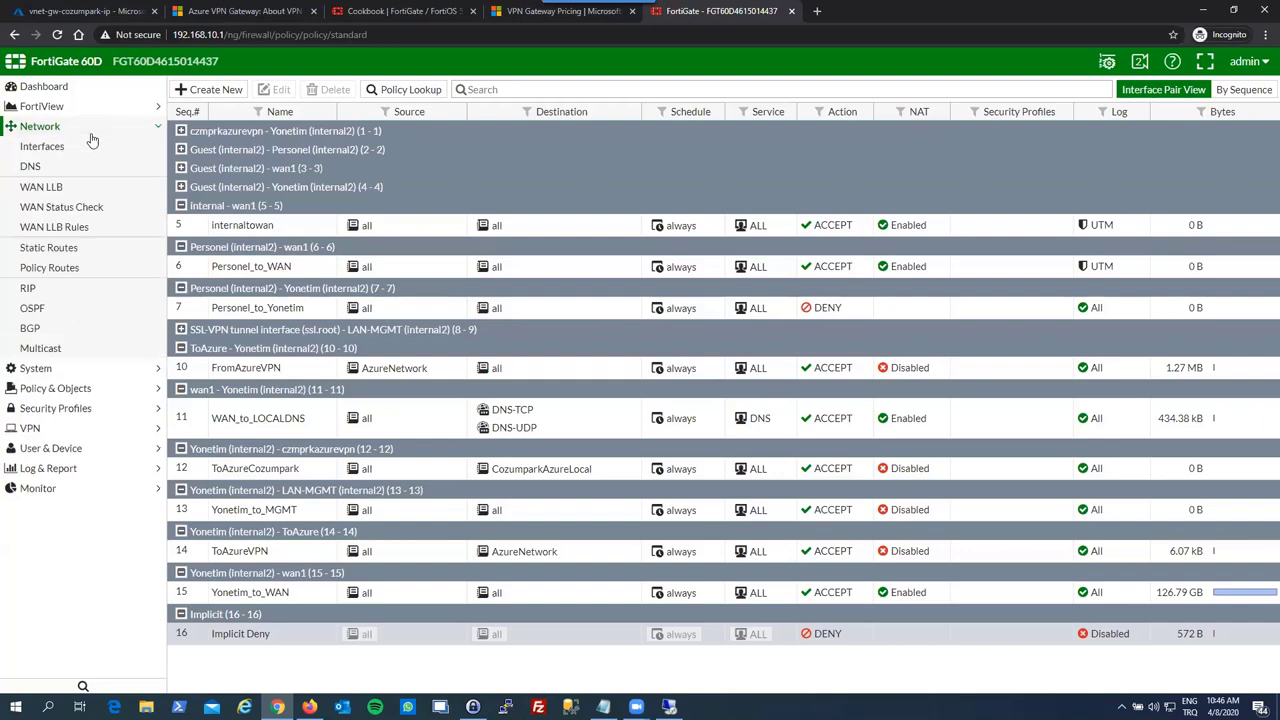
click(86, 255)
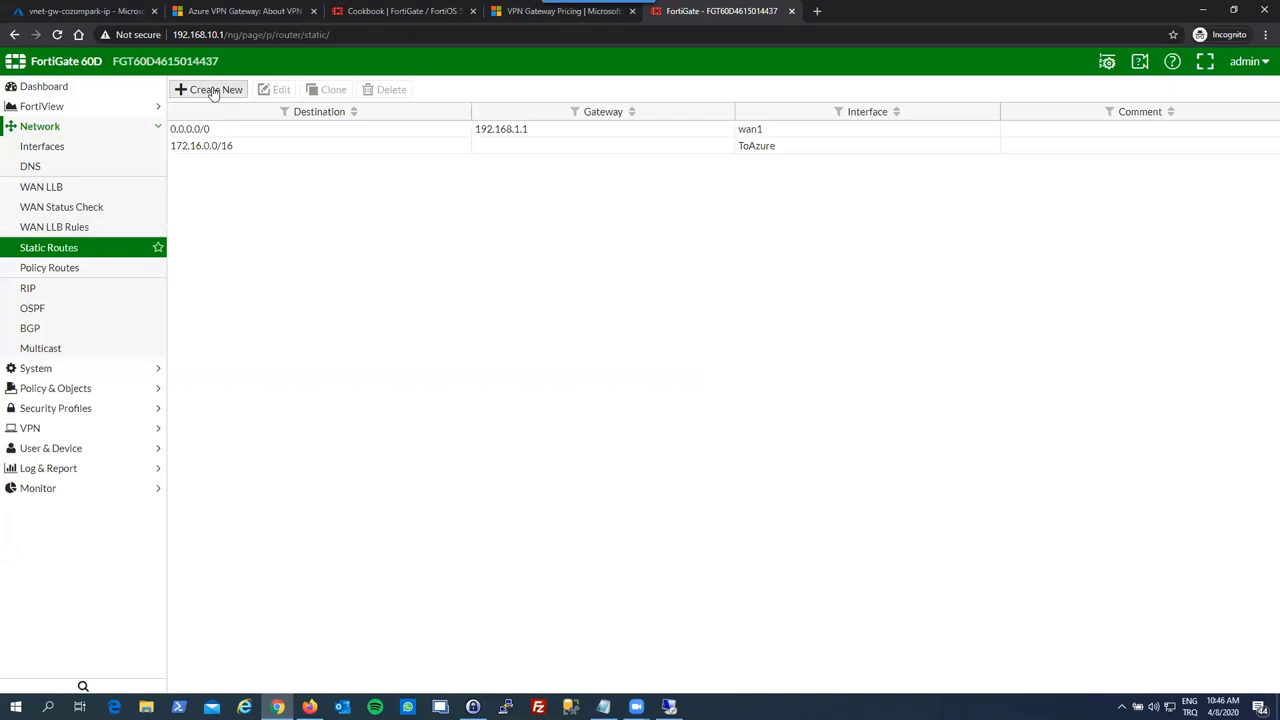
- Add a static route for 10.0.0.0/16 via czmprkazurevpn with administrative distance 3, then return to Azure
click(212, 91)
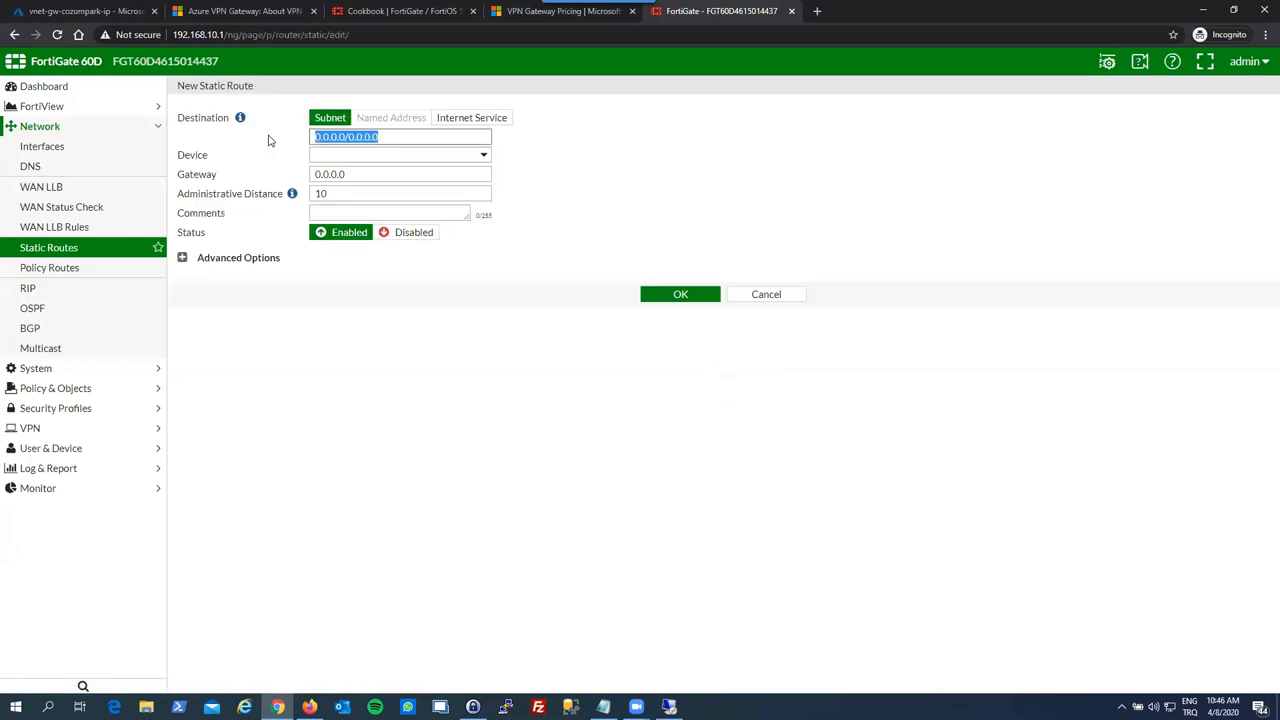
text(10)
click(374, 157)
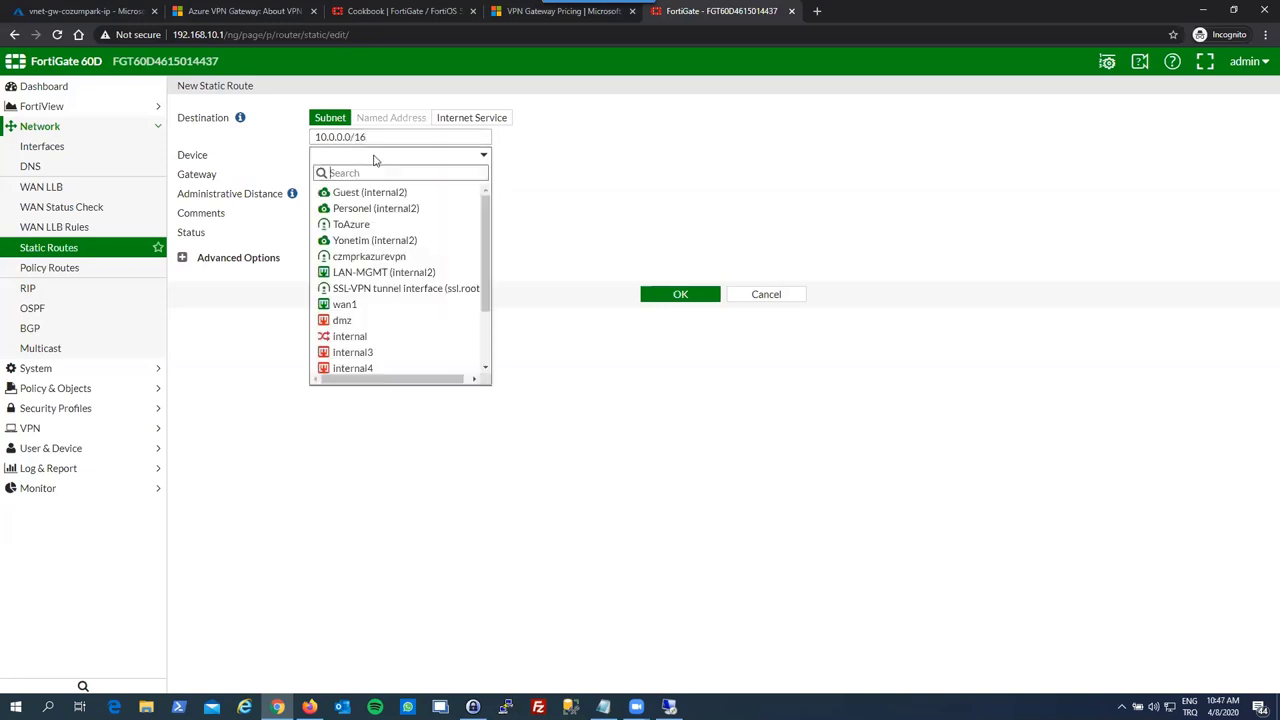
click(360, 257)
drag(333, 171, 302, 170)
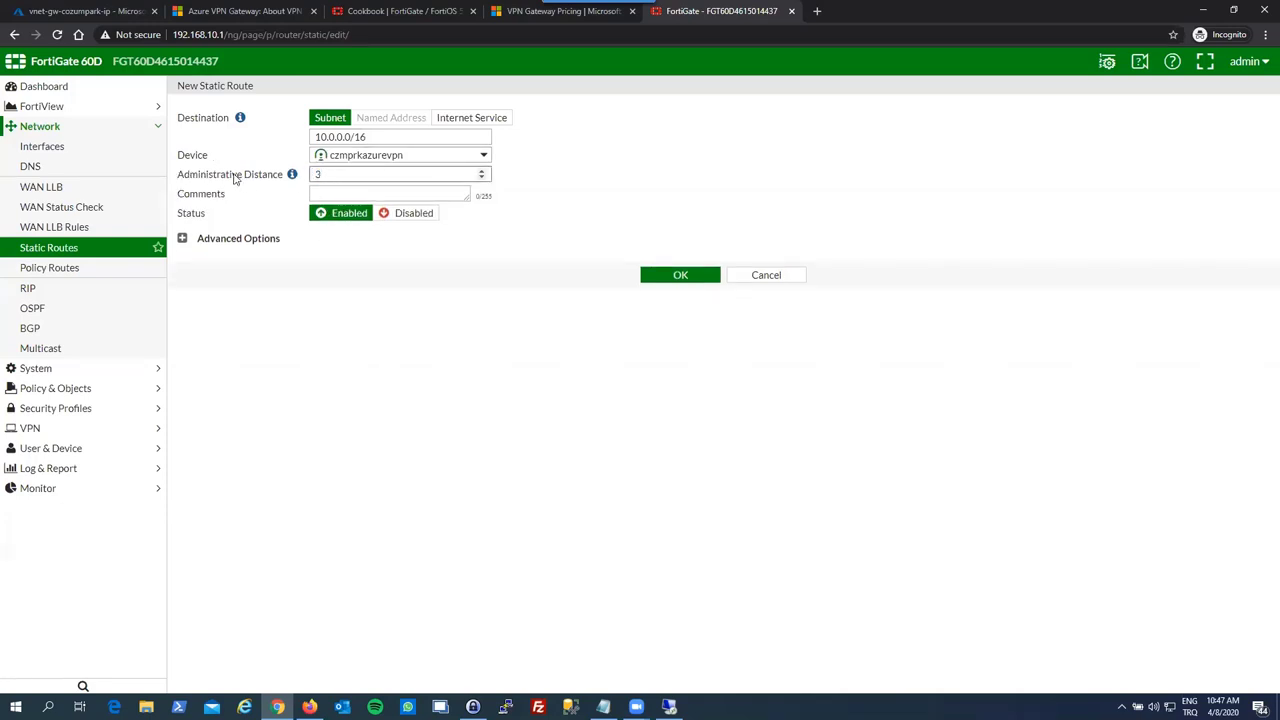
click(281, 208)
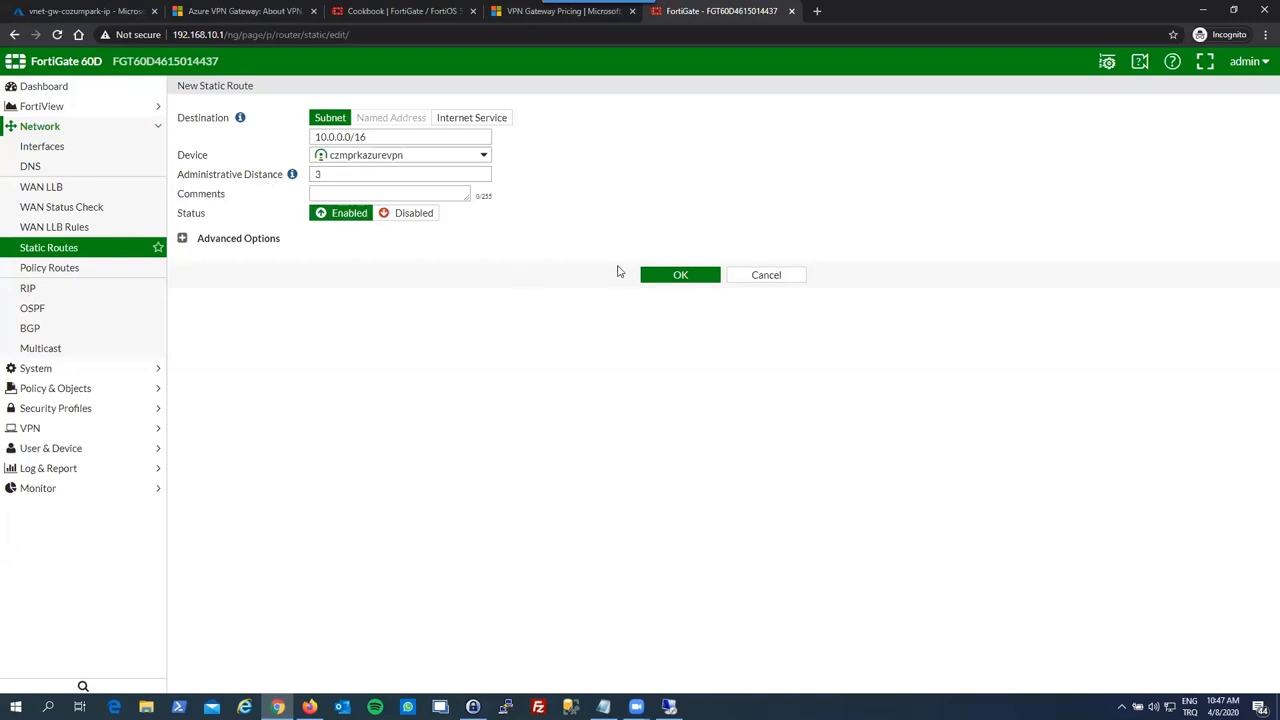
click(674, 279)
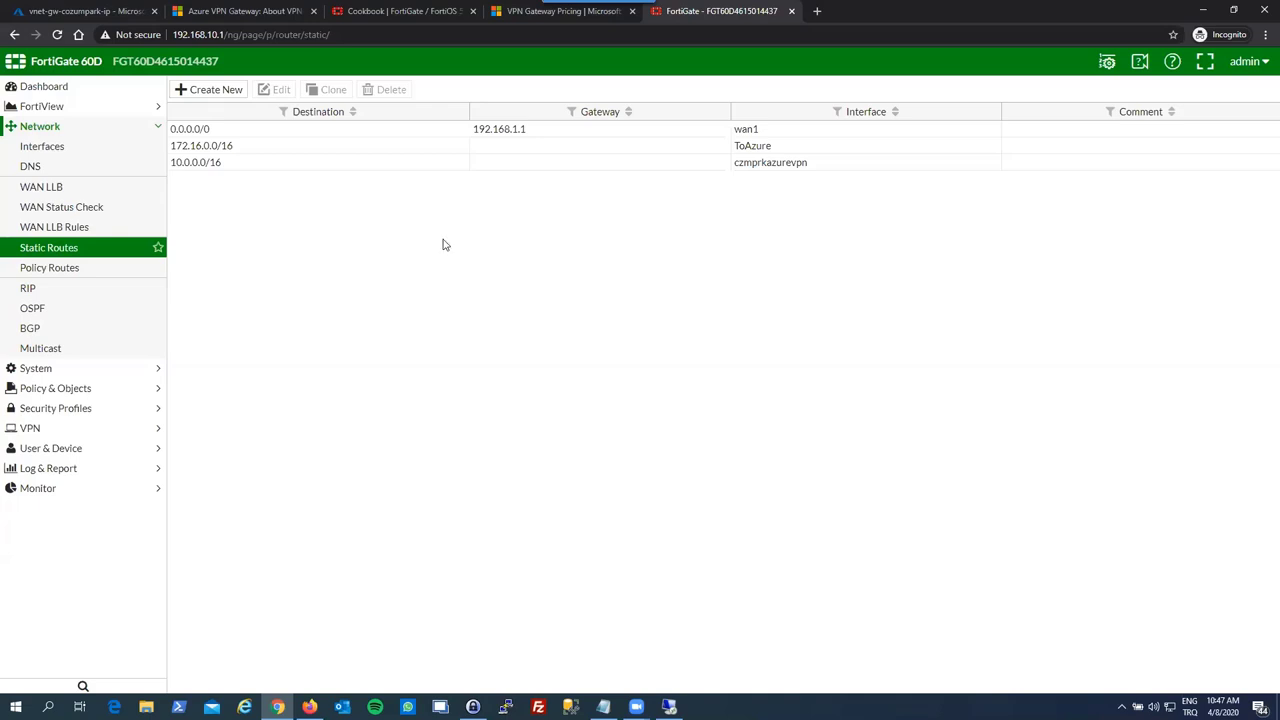
click(58, 11)
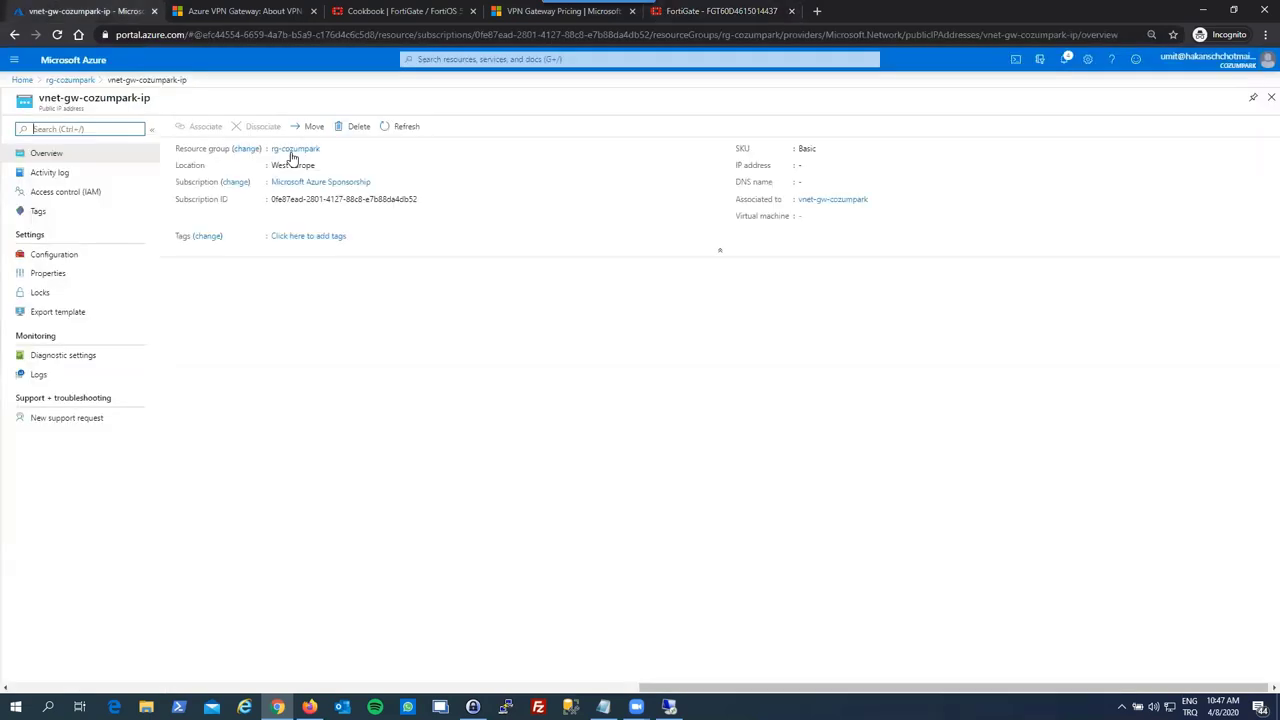
- Close the vnet-gw-cozumpark-ip page, refresh rg-cozumpark's resources, and open + Add for a new Marketplace resource
click(410, 129)
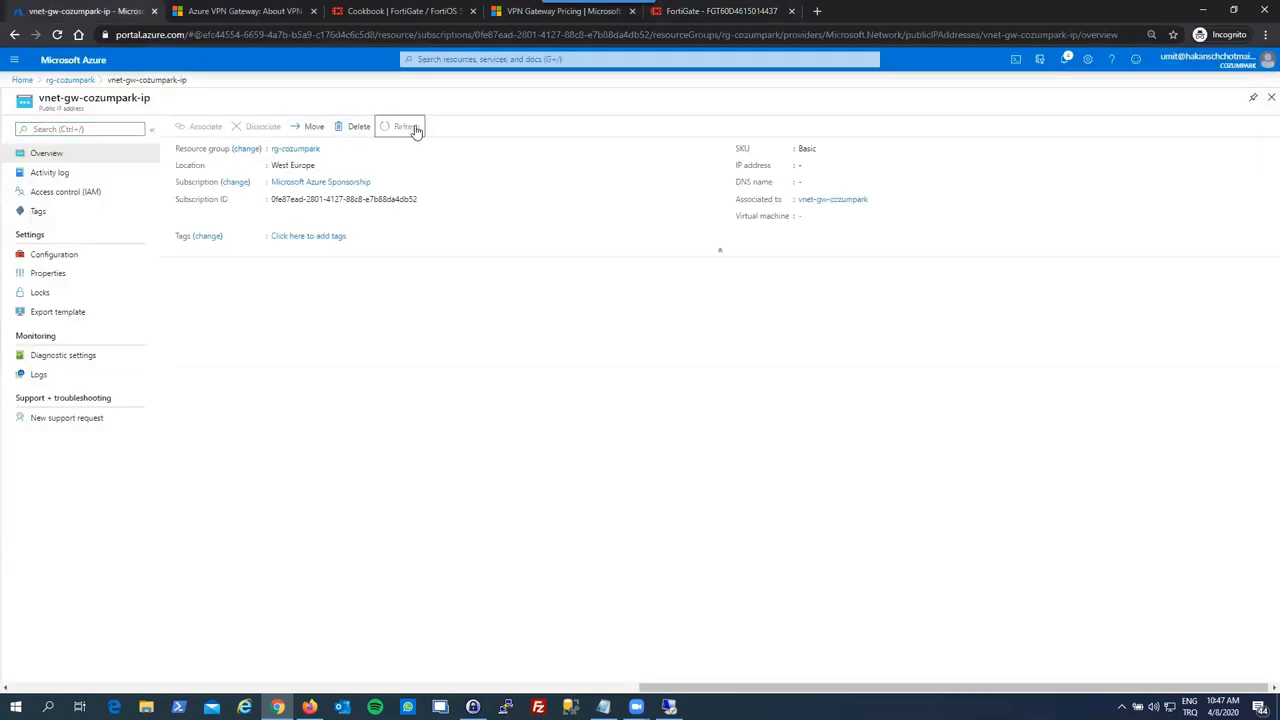
click(1271, 97)
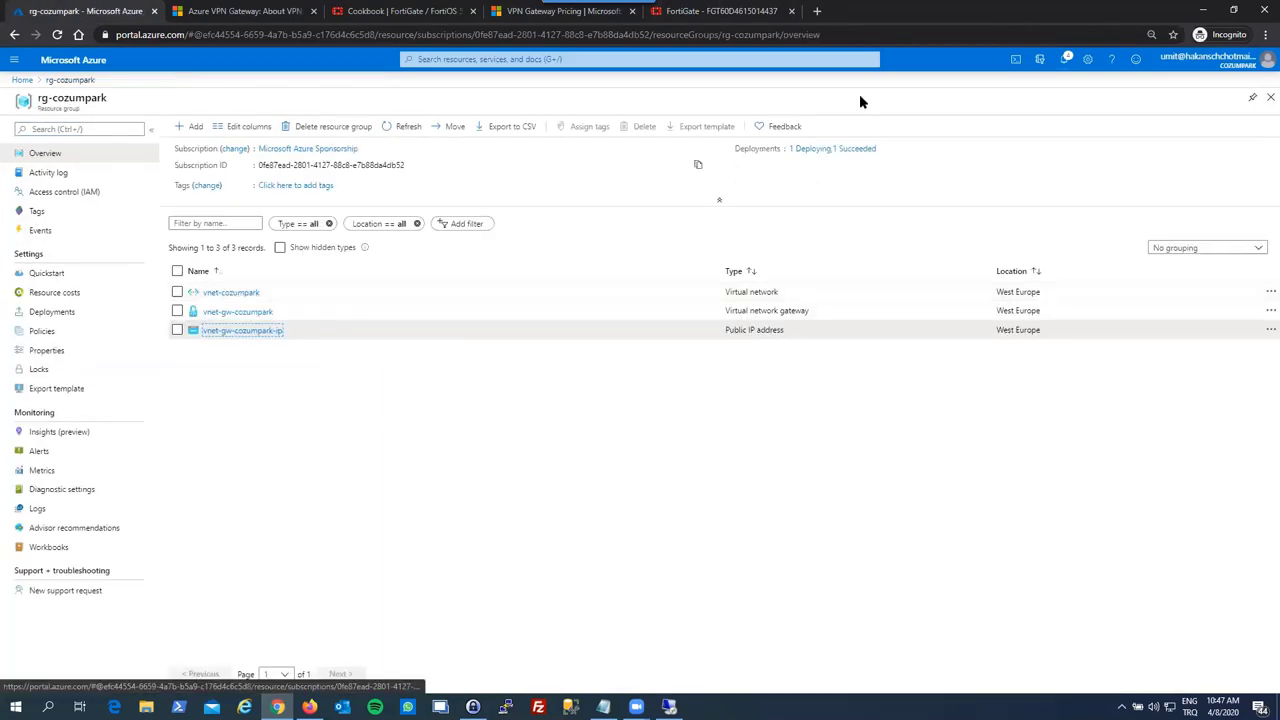
click(1063, 59)
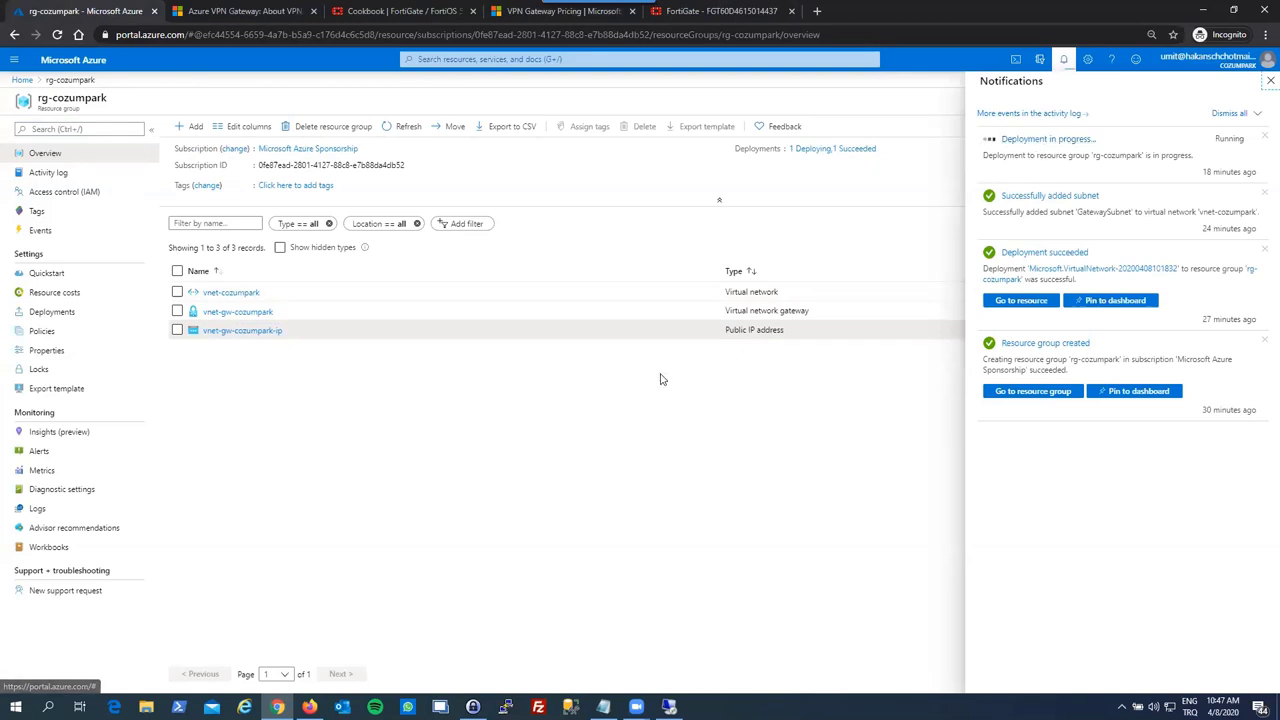
click(1063, 59)
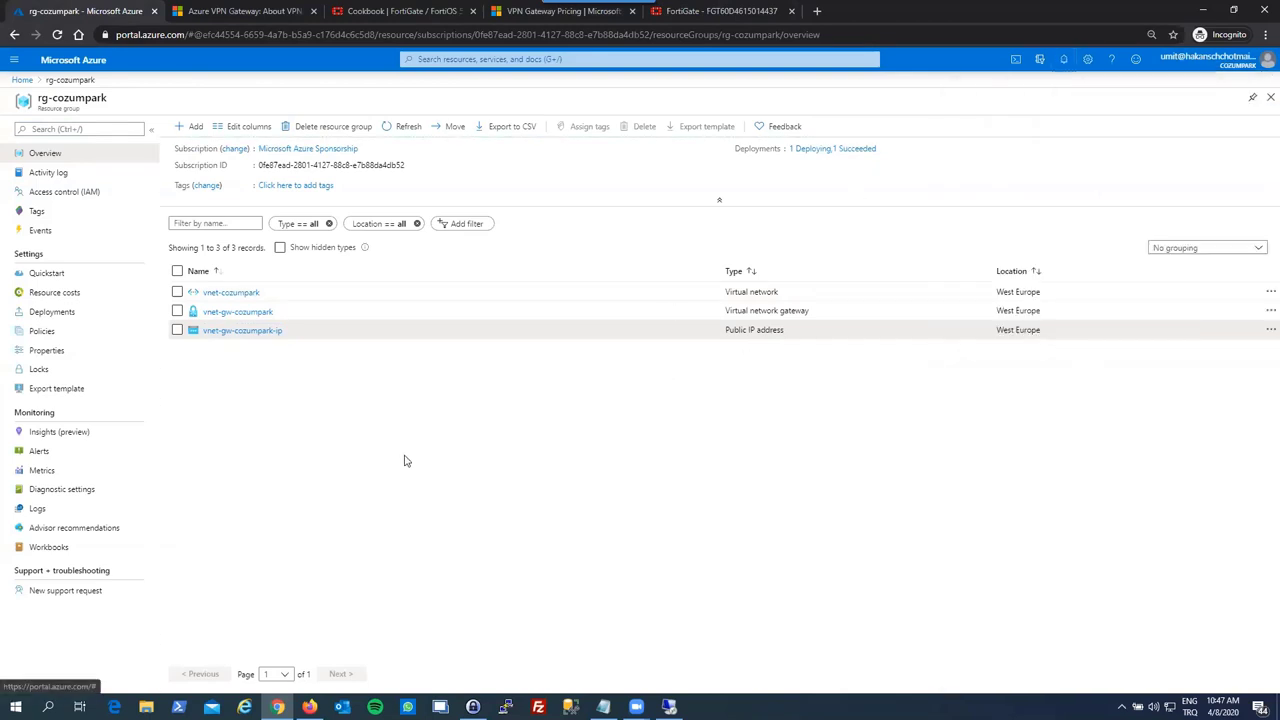
click(408, 126)
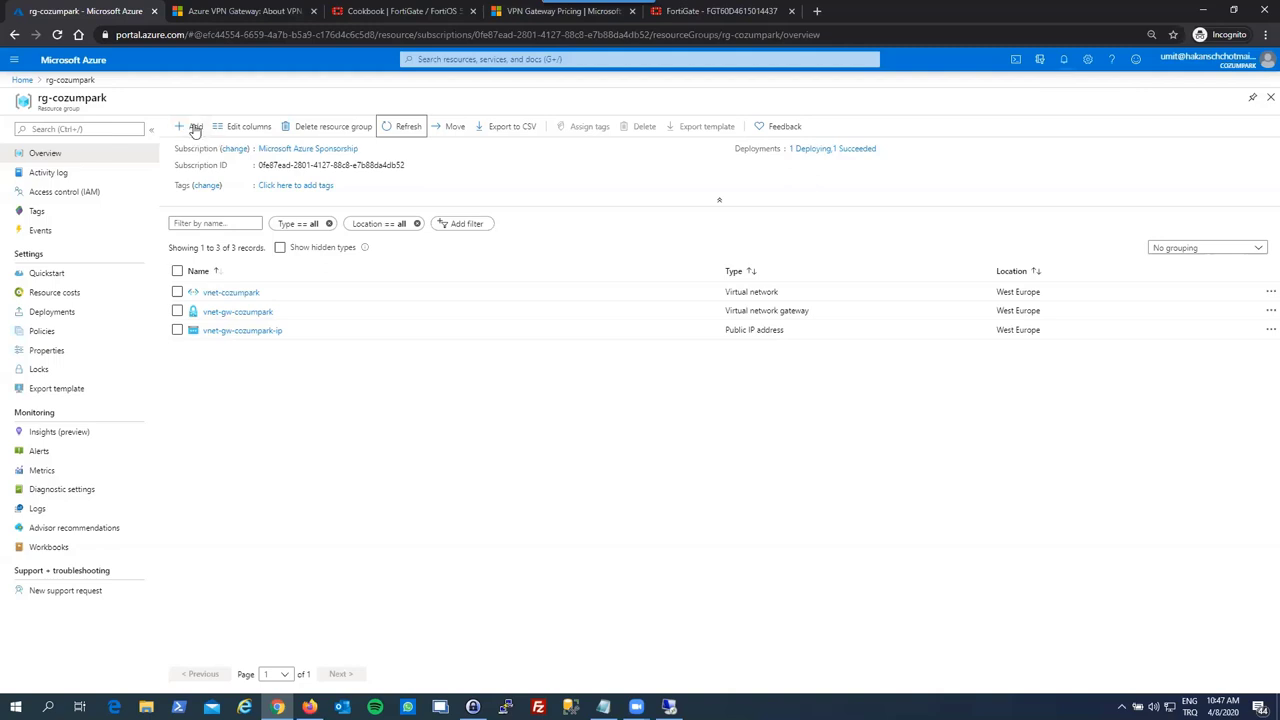
click(190, 390)
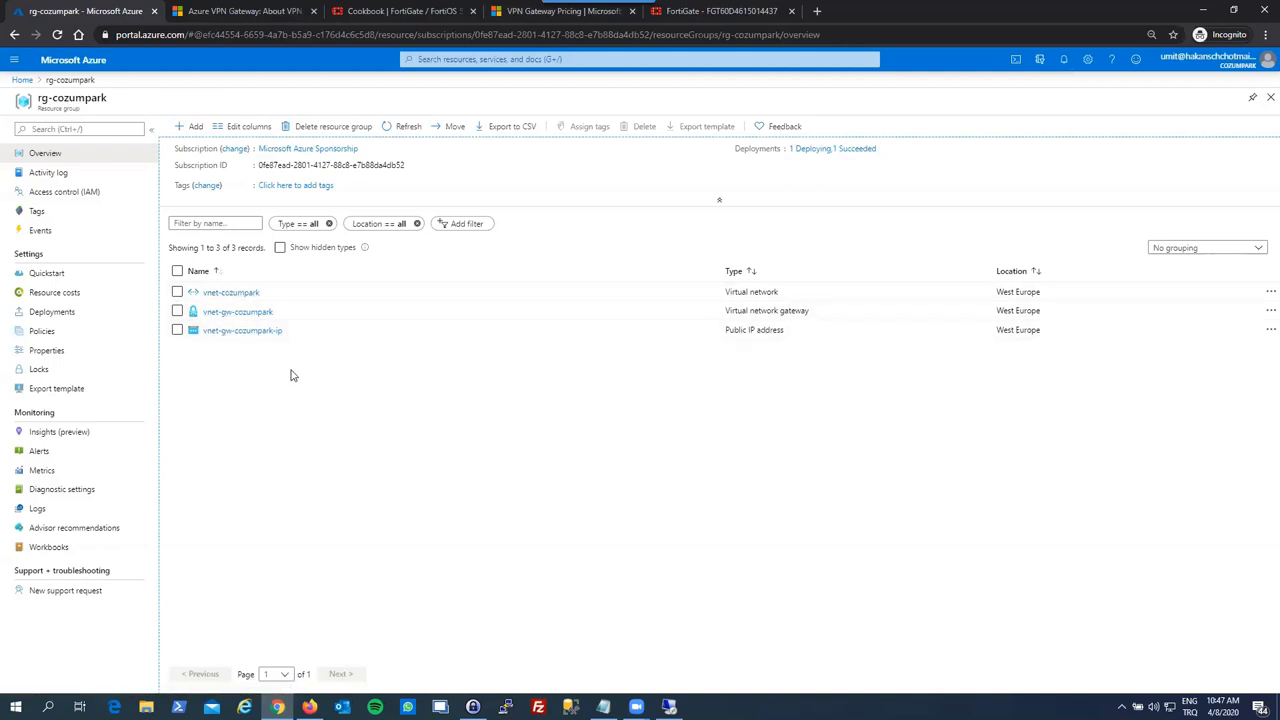
click(189, 128)
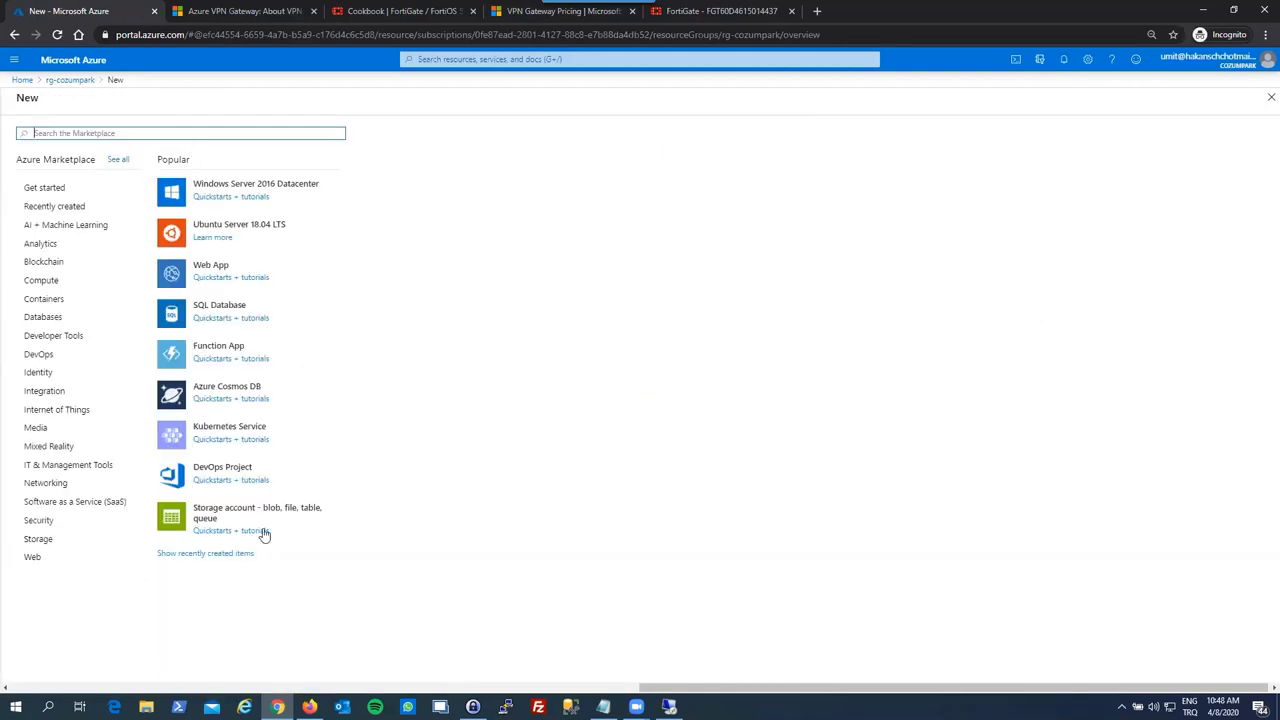
- Enter czmprkdiagstrg as the storage account name, choose LRS replication, and keep StorageV2
click(263, 516)
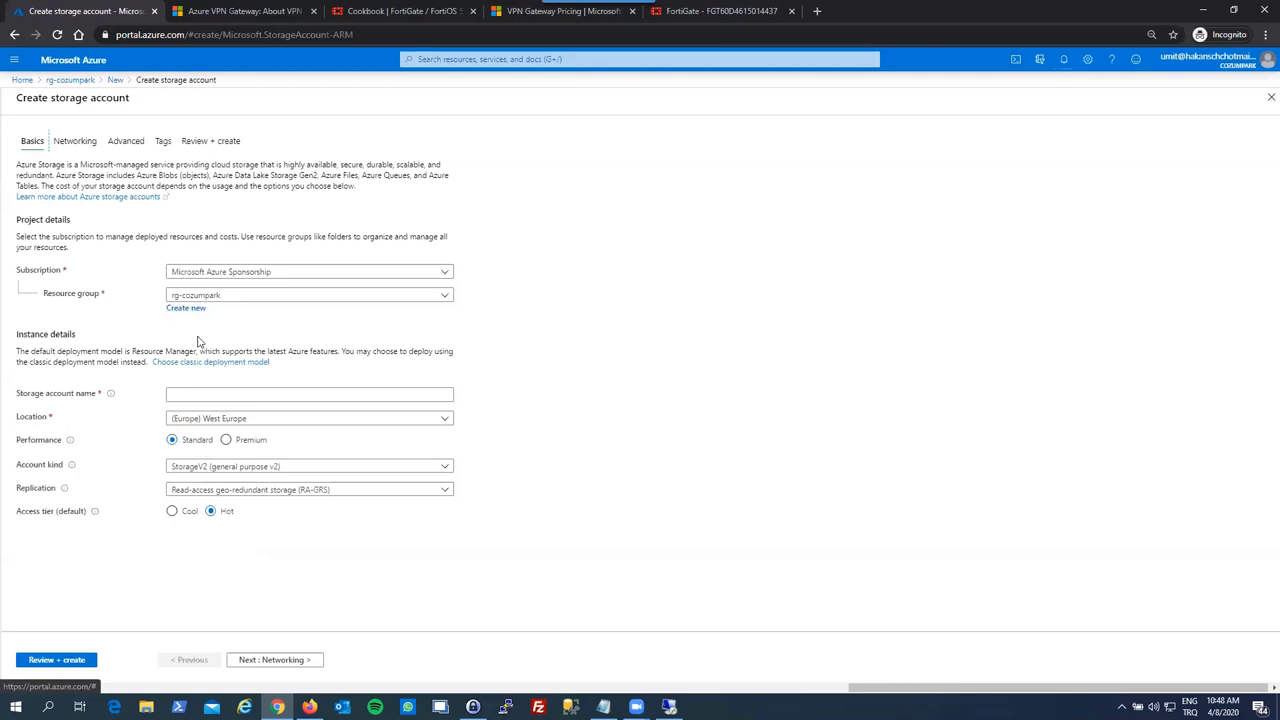
click(200, 388)
text(czm)
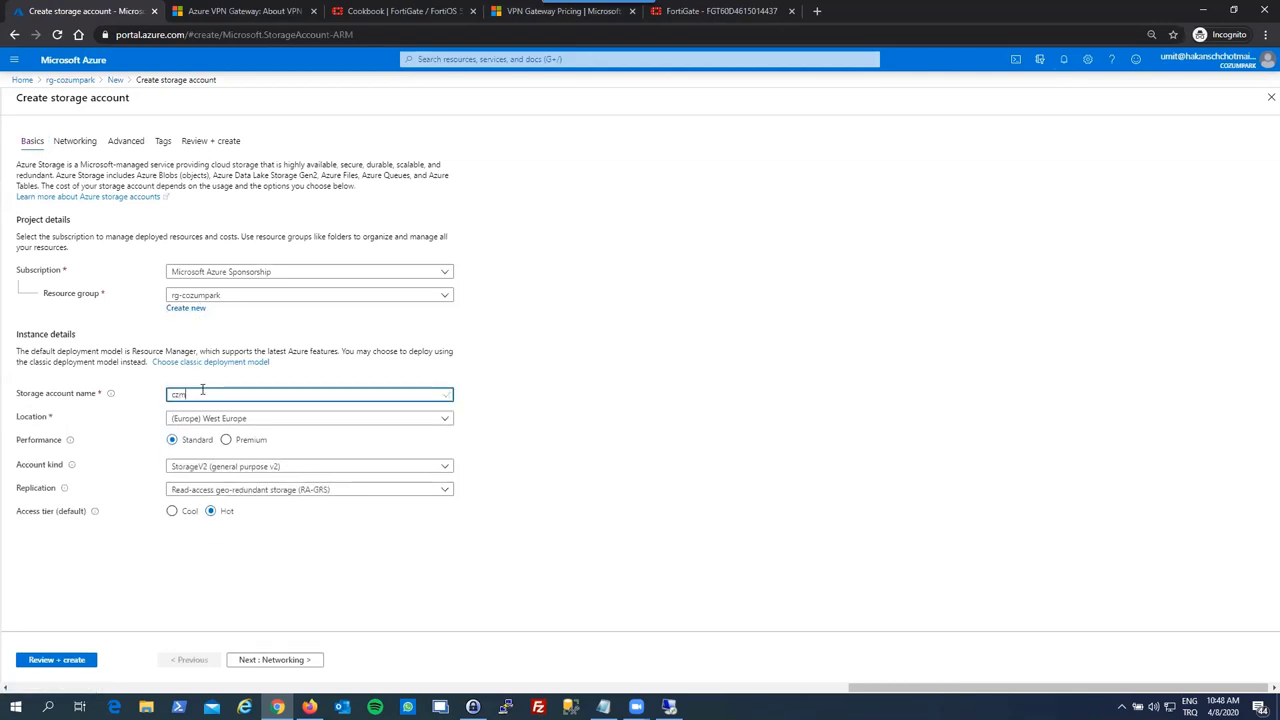
text(prkdiagstrgstrg)
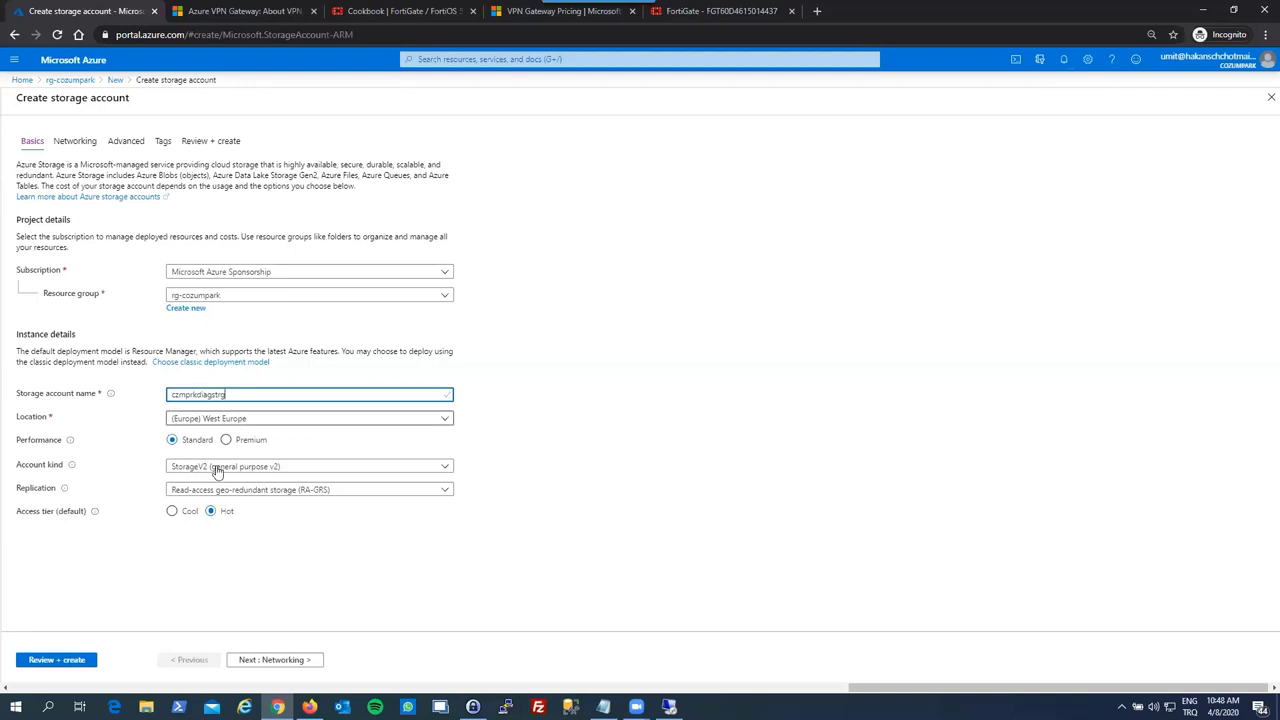
click(240, 490)
click(225, 507)
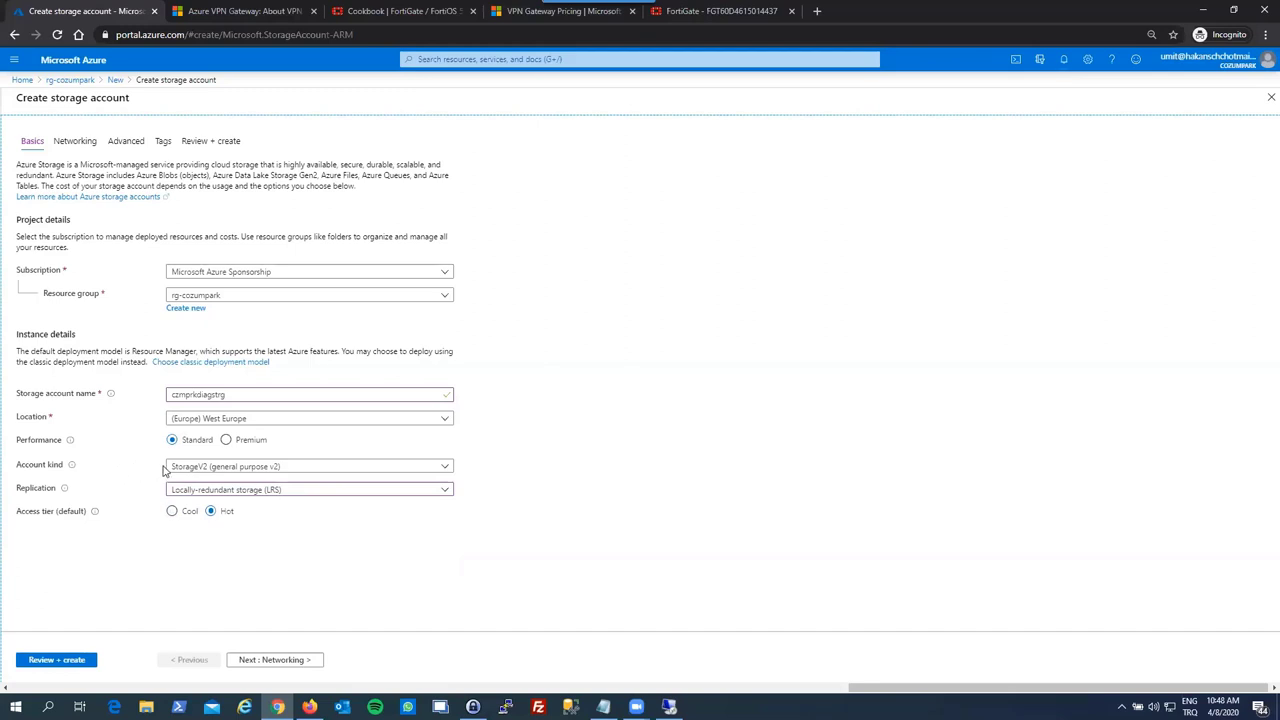
click(172, 469)
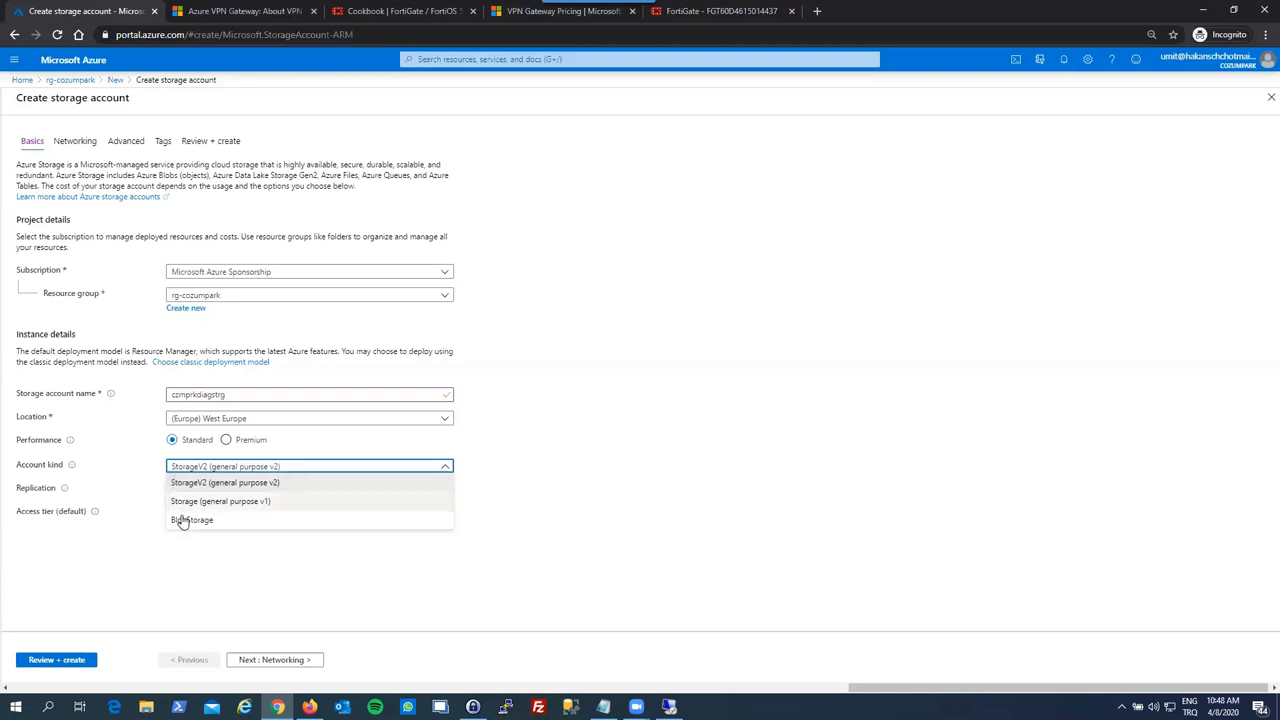
click(135, 456)
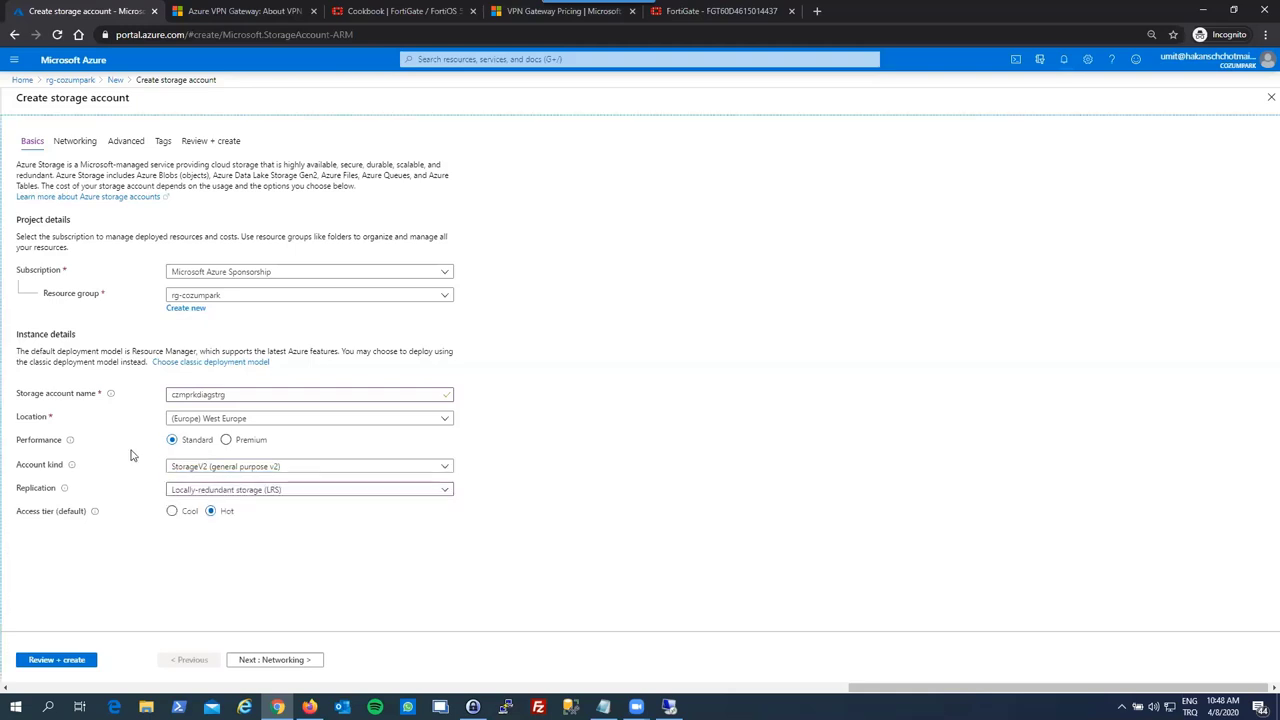
click(195, 495)
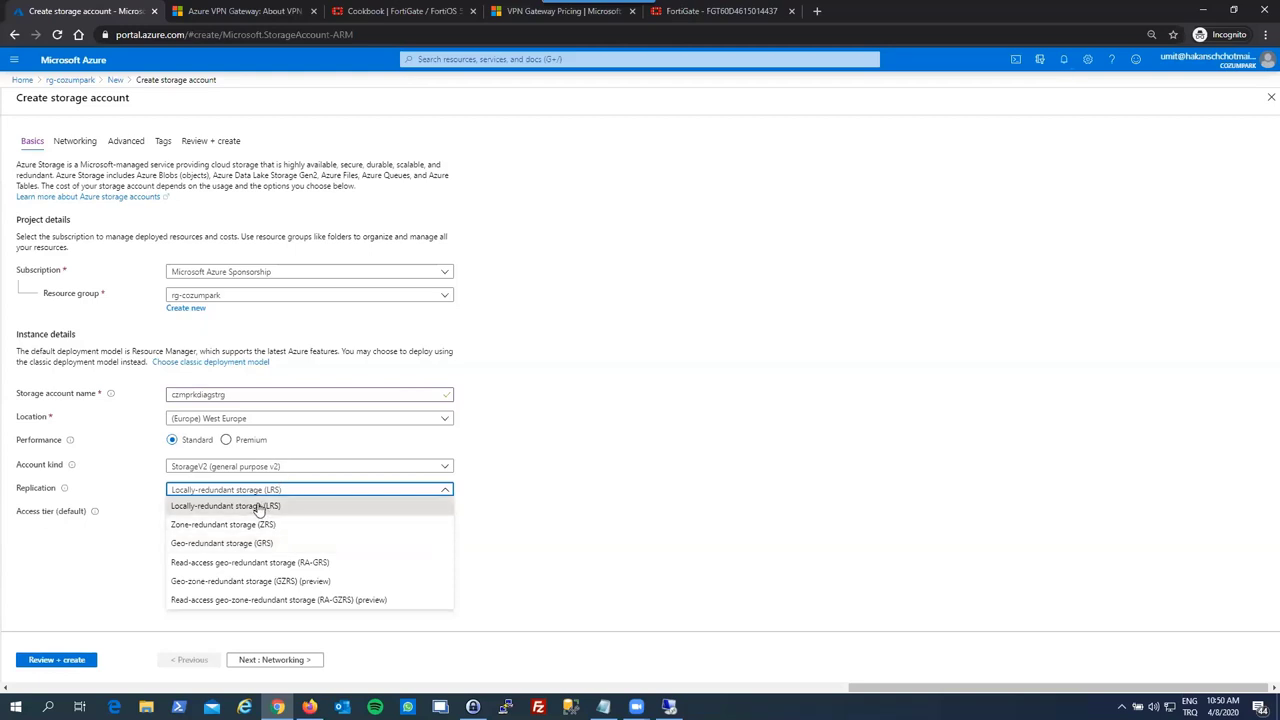
- Reselect Locally-redundant storage (LRS) in the Replication list
click(259, 508)
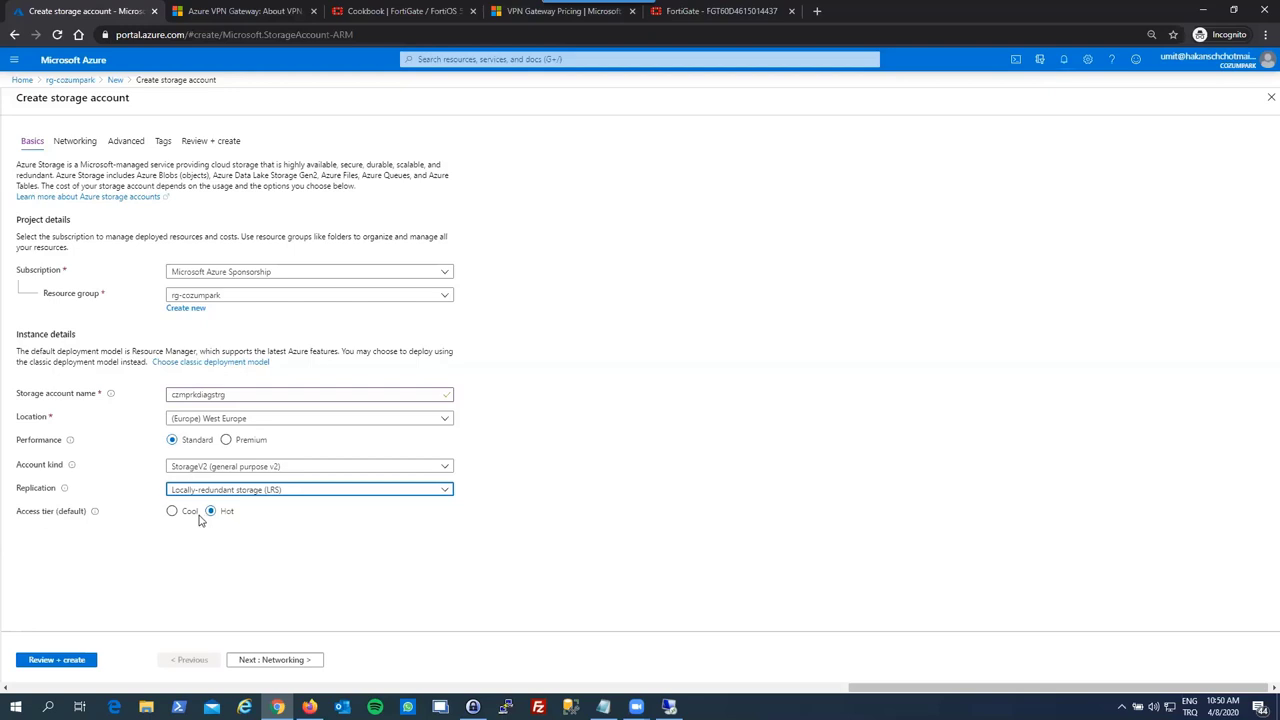
- Accept default Networking, Advanced and Tags settings, then create czmprkdiagstrg from Review + create
click(255, 660)
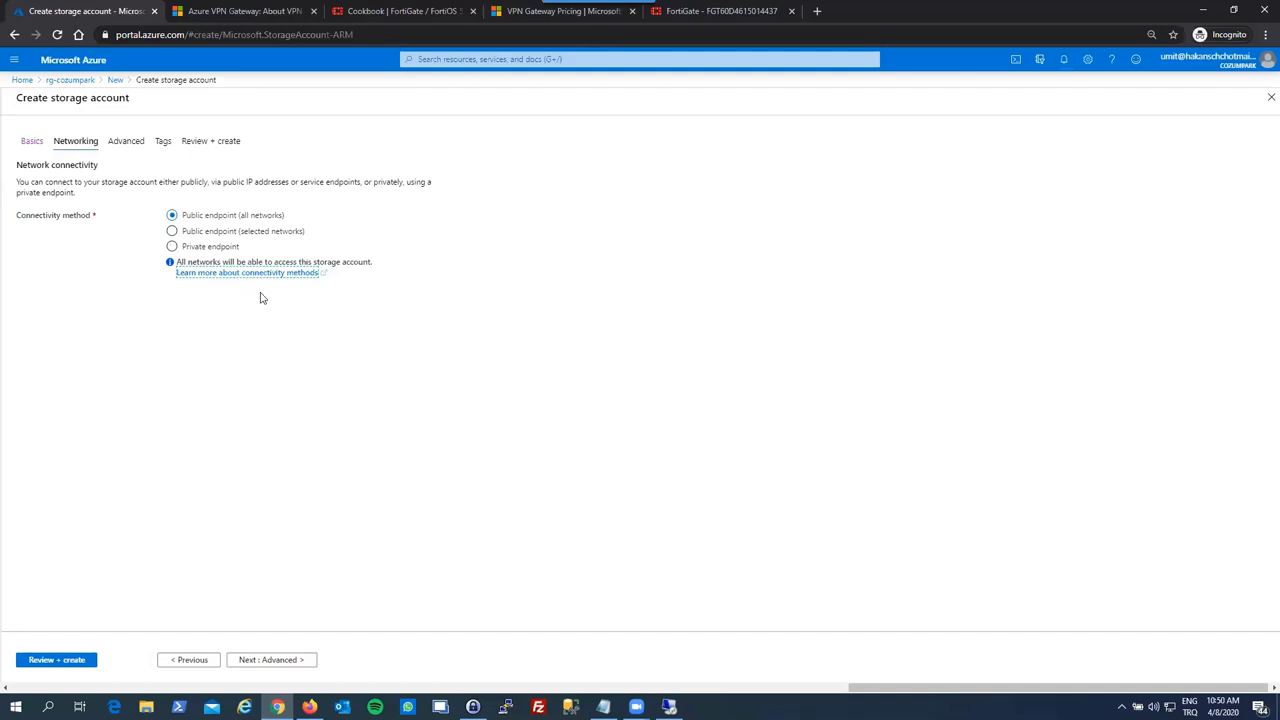
click(258, 665)
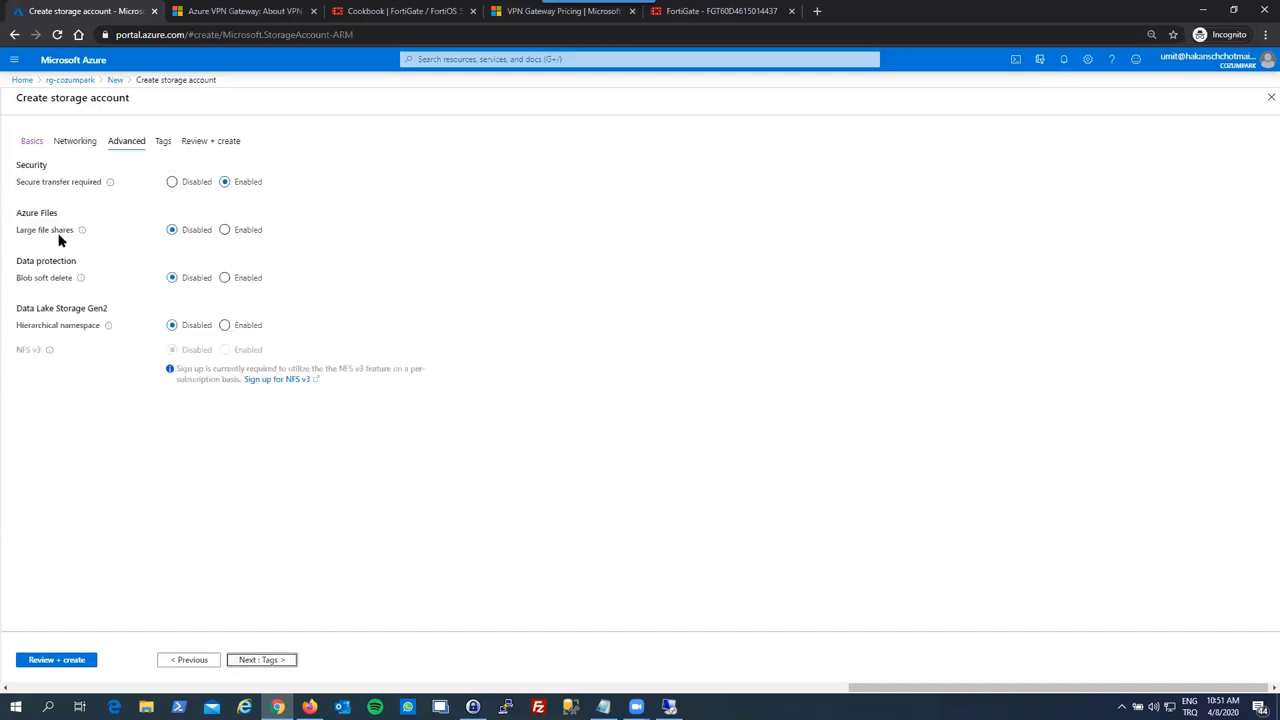
click(262, 660)
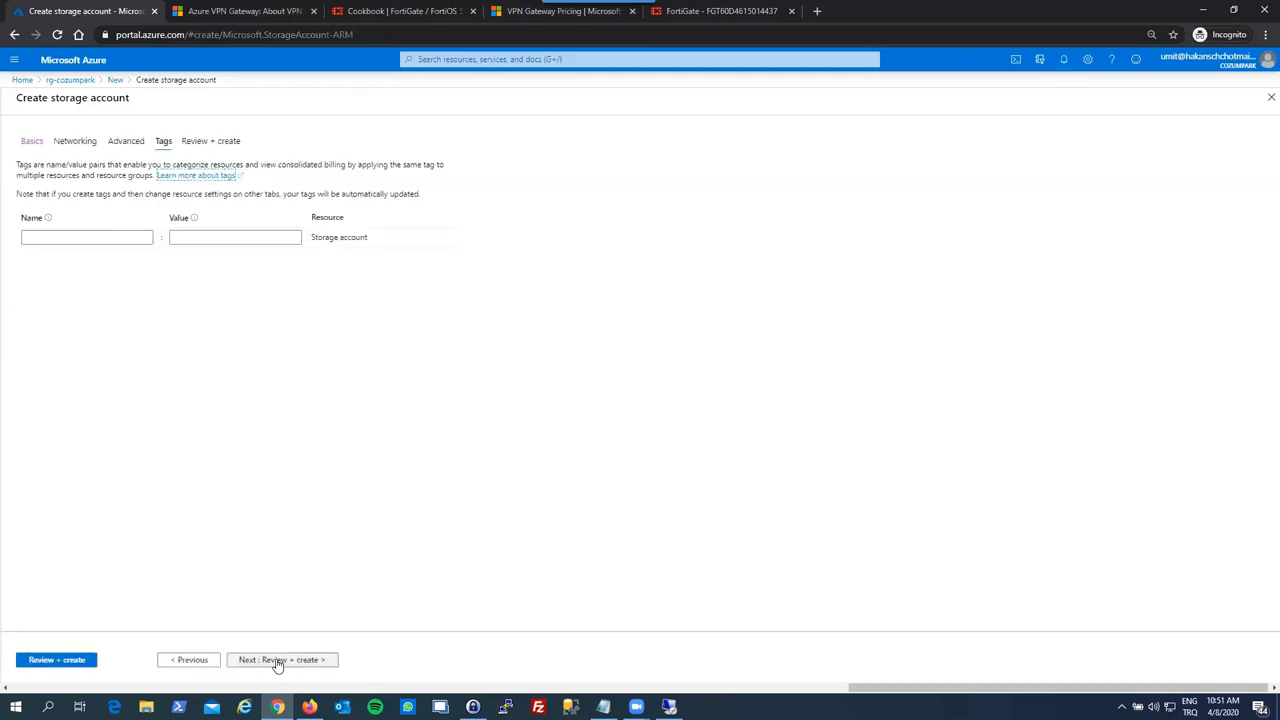
click(278, 660)
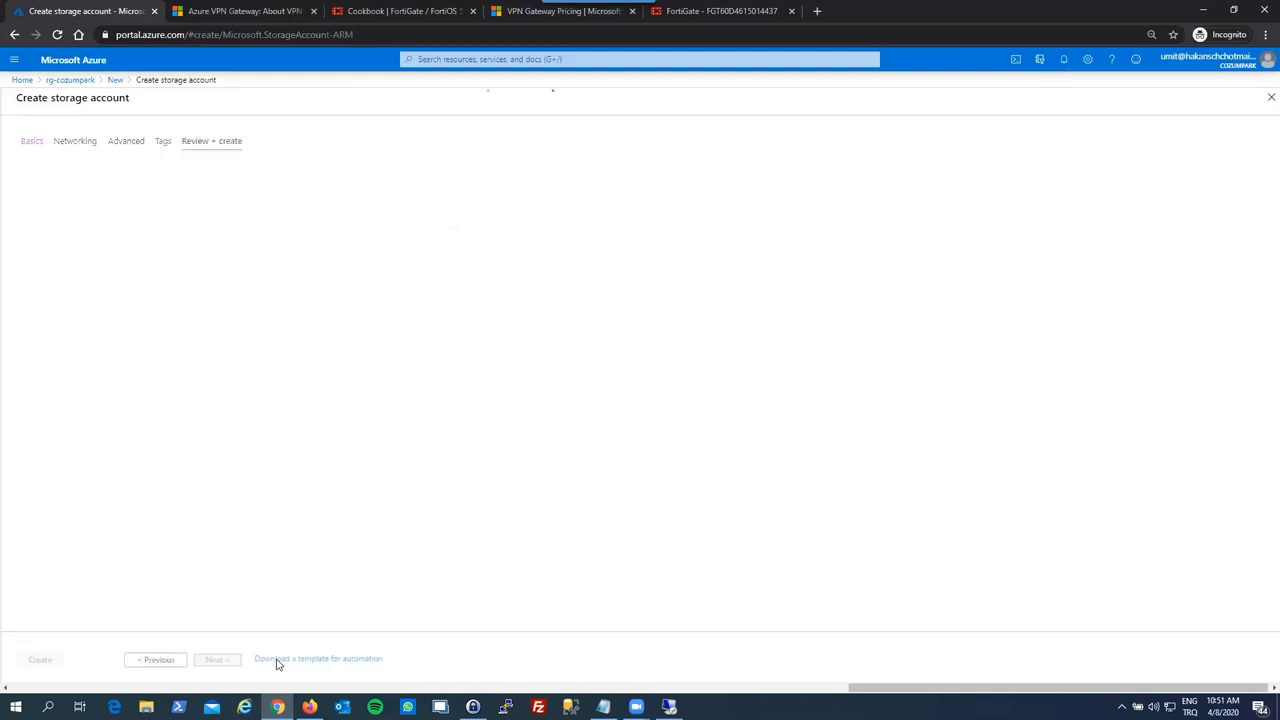
click(35, 660)
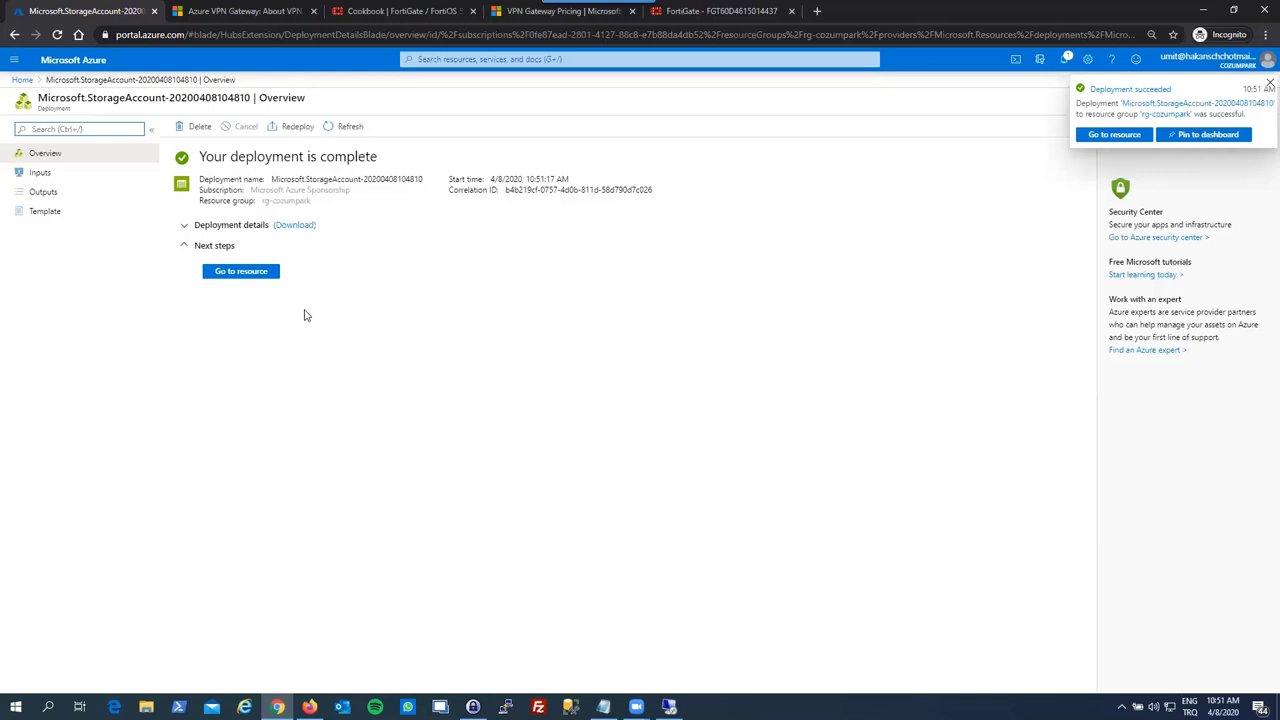
- Dismiss the deployment notice and open rg-cozumpark from Home
click(1268, 84)
click(1268, 100)
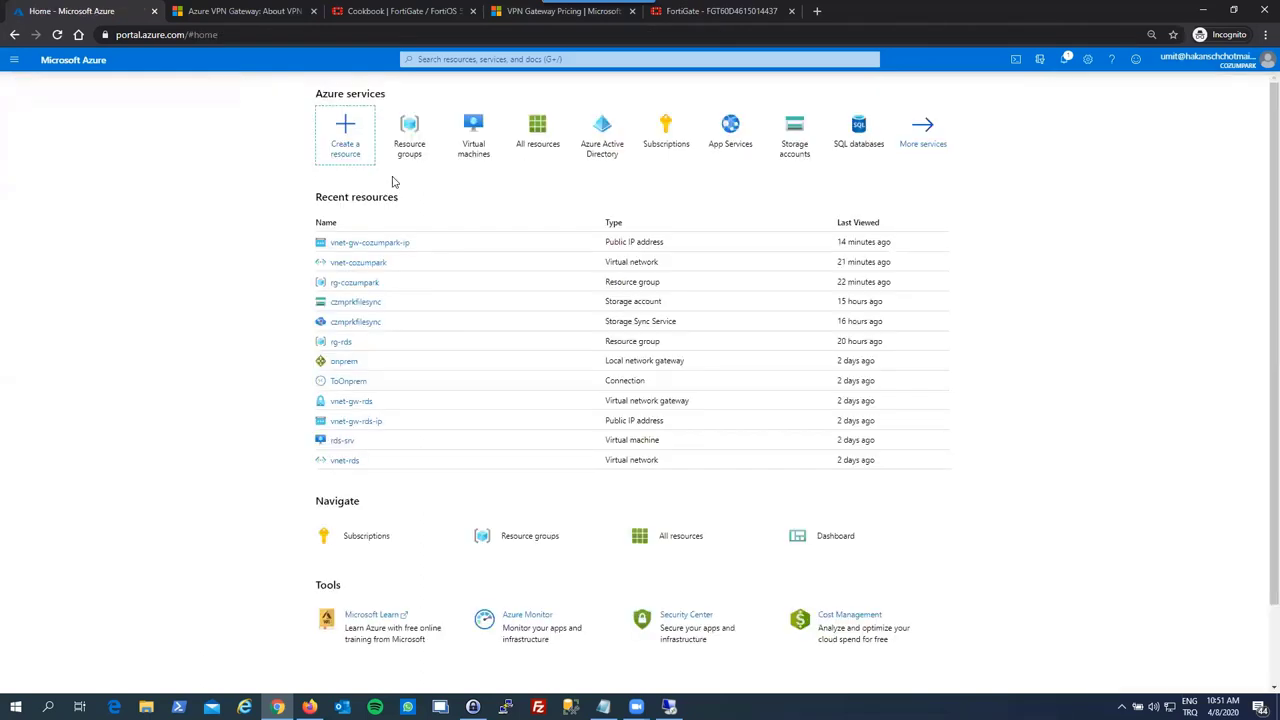
click(344, 285)
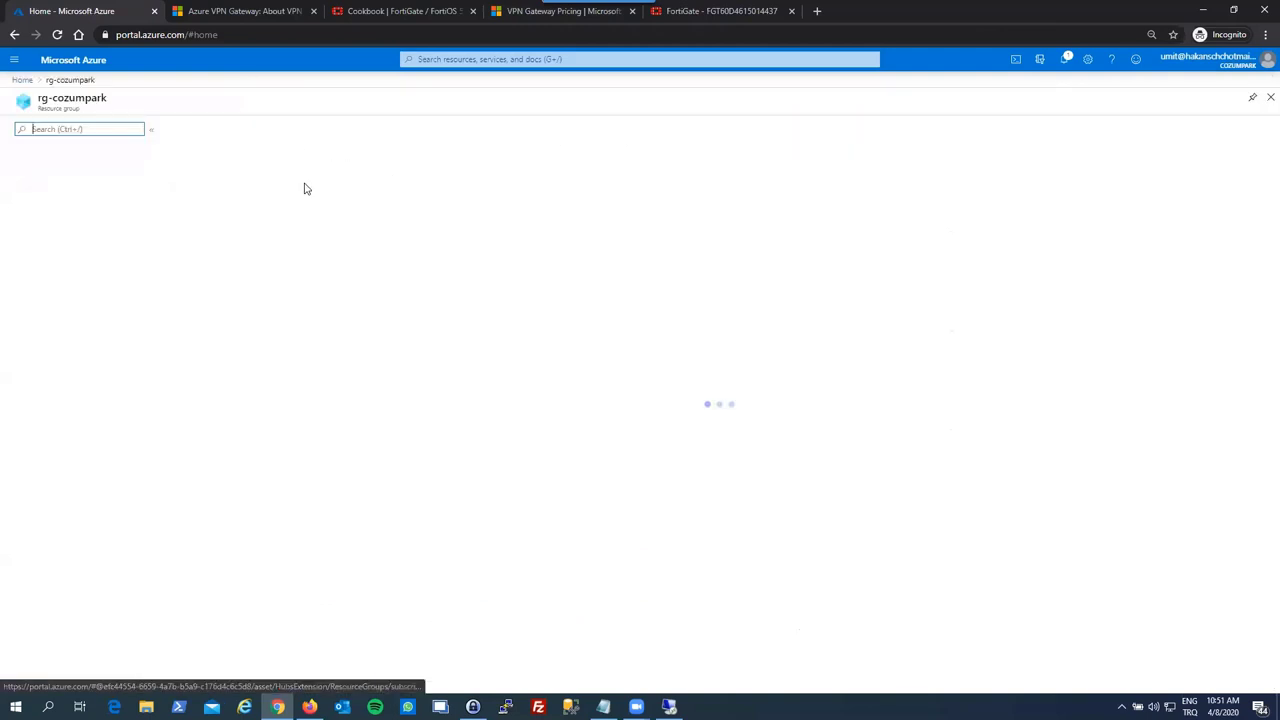
- Refresh rg-cozumpark until czmprkdiagstrg is listed, then open the Marketplace to add a resource
click(403, 128)
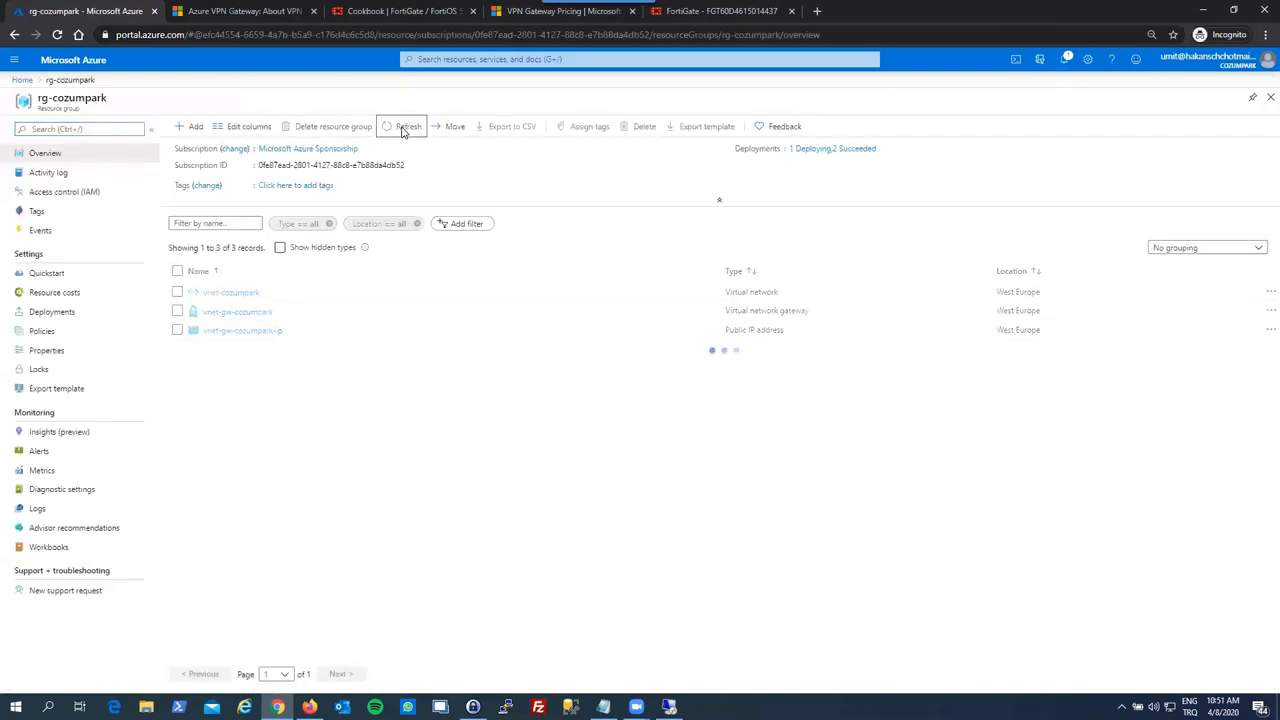
click(403, 128)
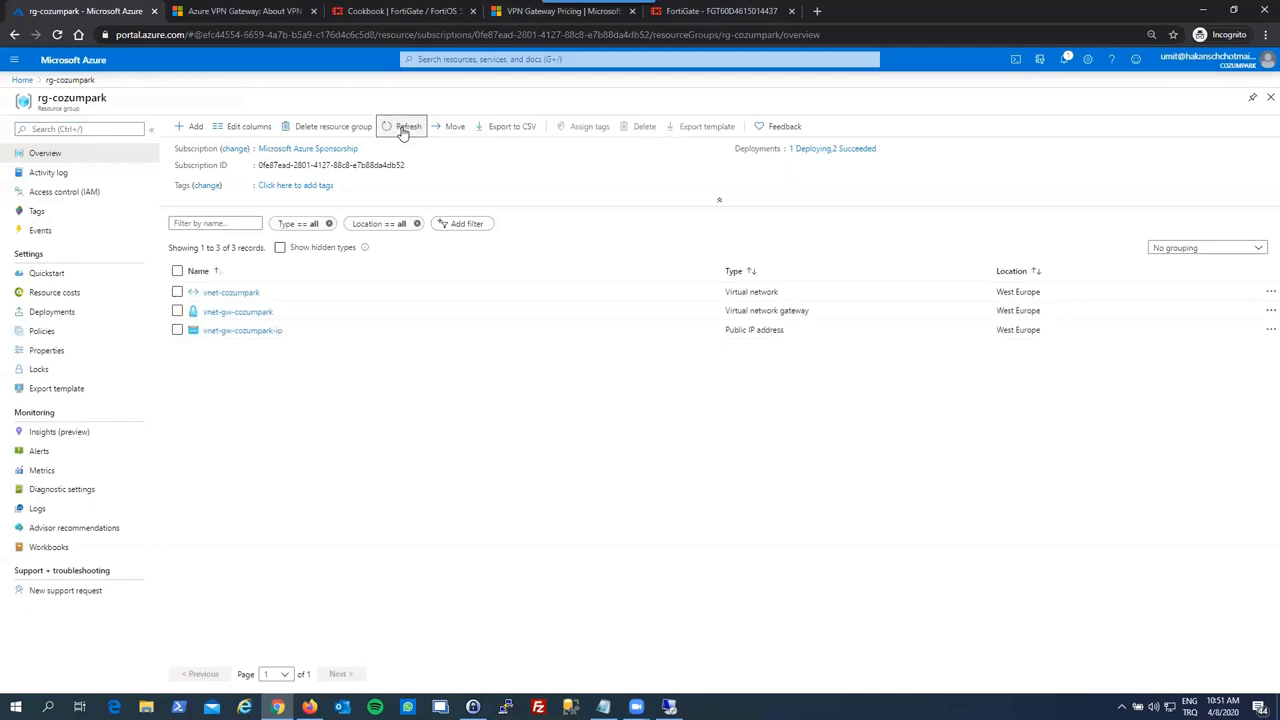
click(403, 128)
click(402, 131)
click(396, 132)
click(390, 134)
click(390, 134)
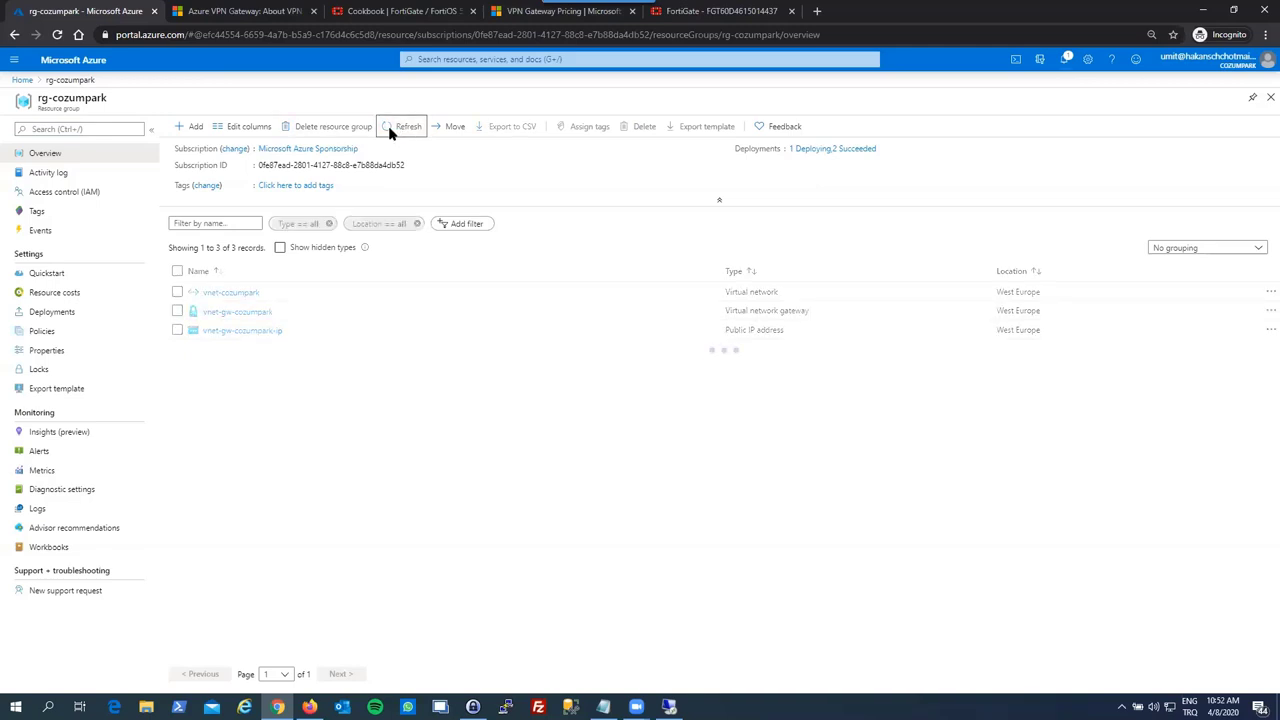
click(390, 134)
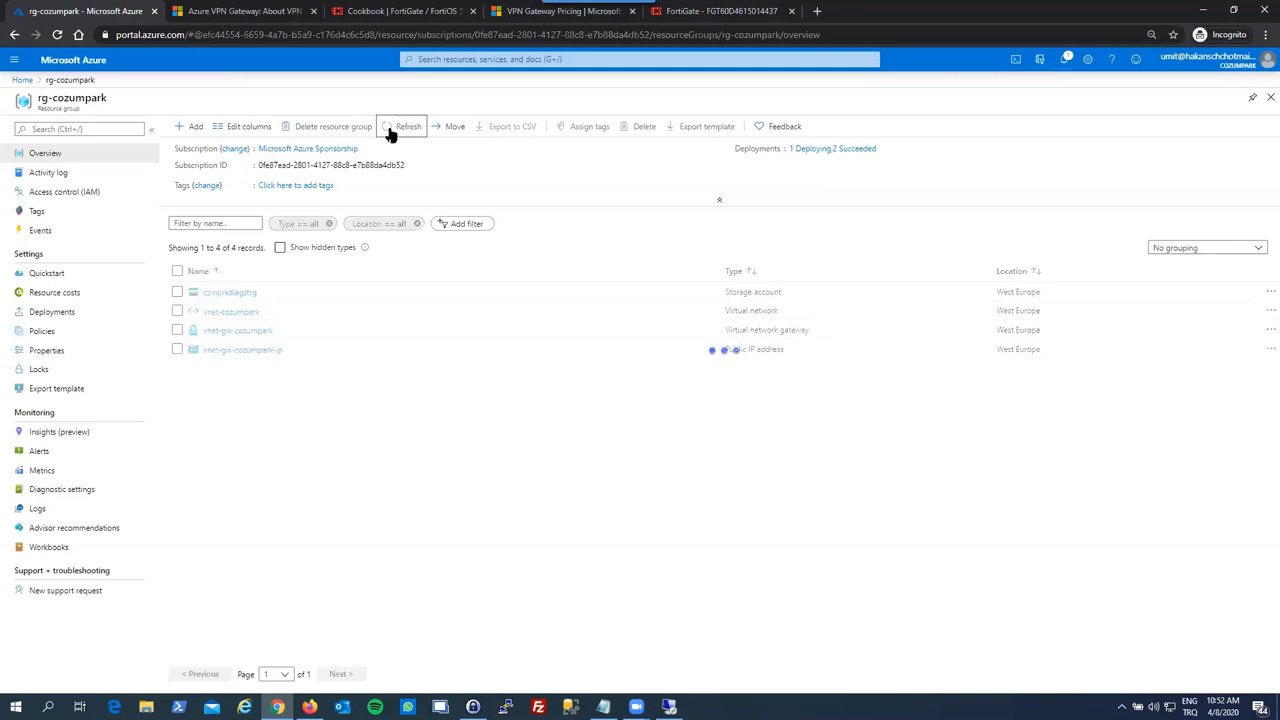
click(390, 134)
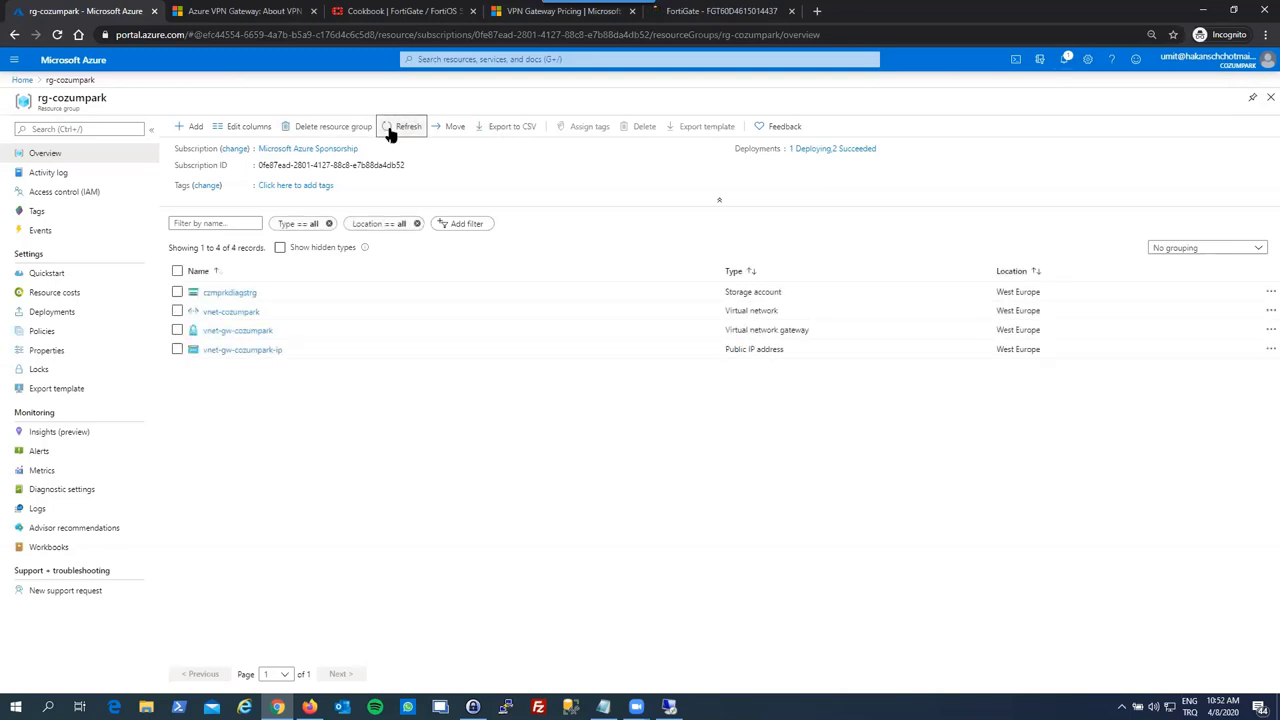
click(197, 127)
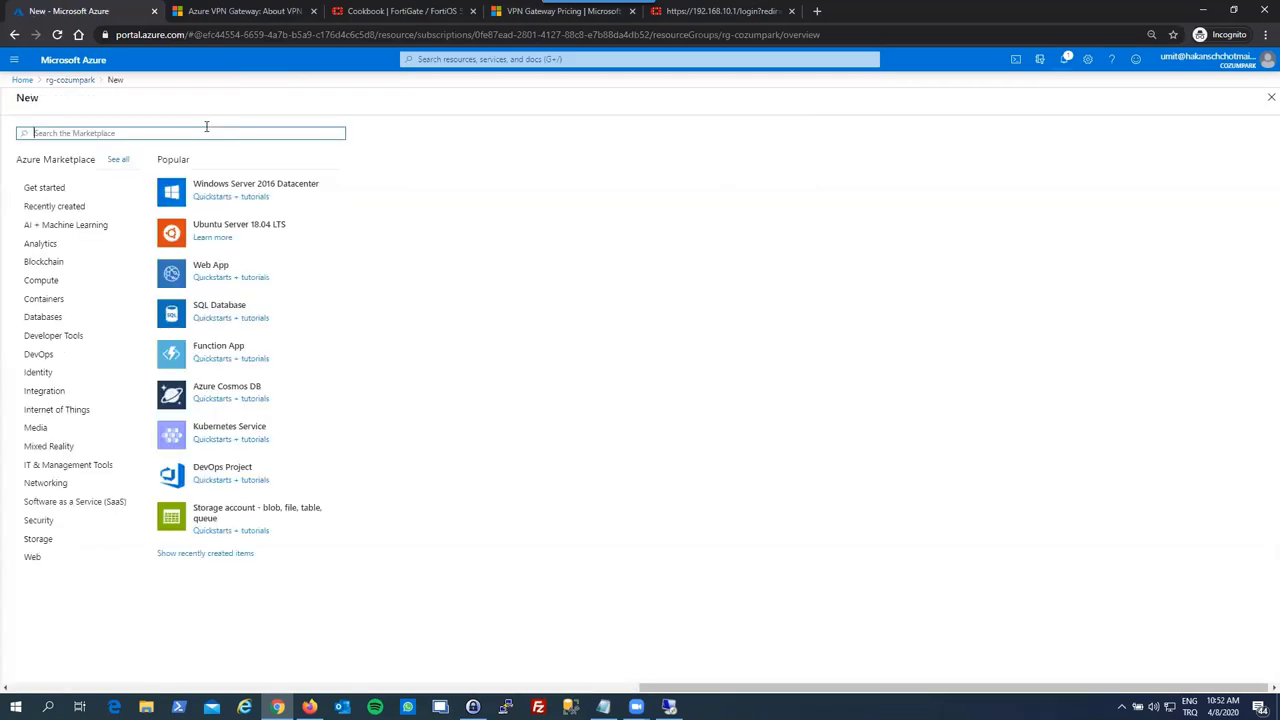
- Start a new storage account and name it czmprkfilesyncstrg
click(226, 514)
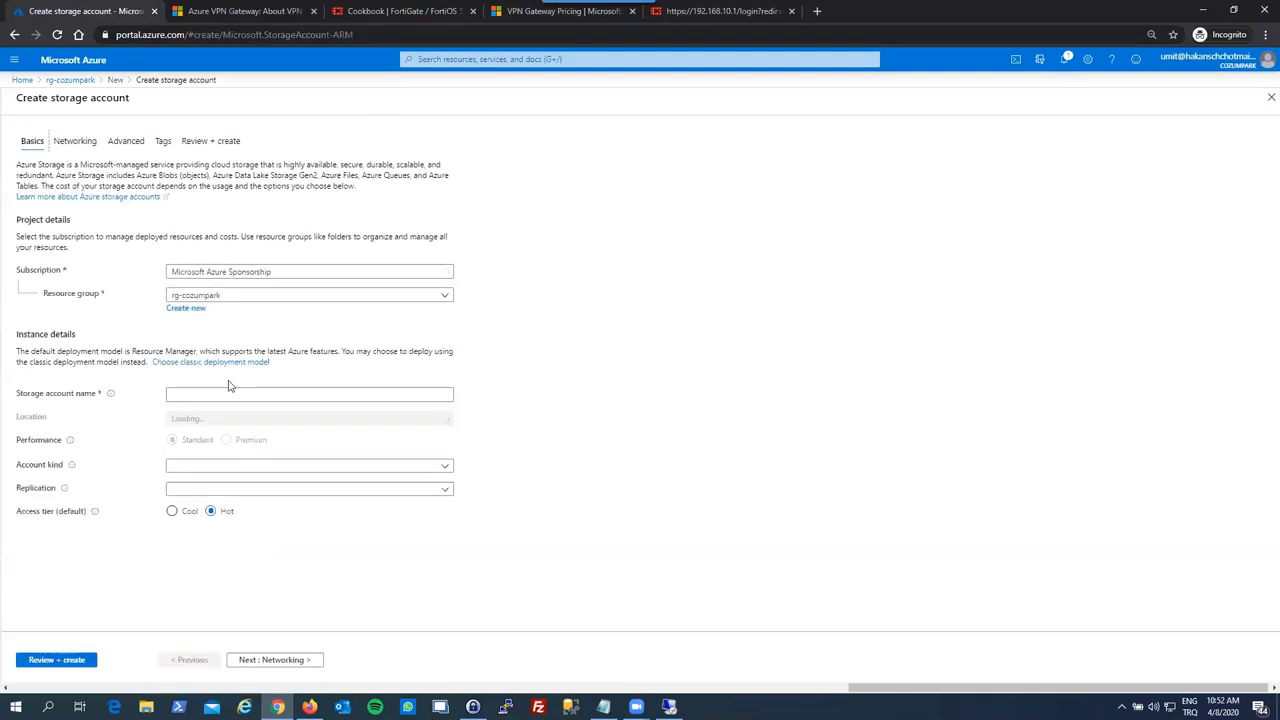
click(221, 393)
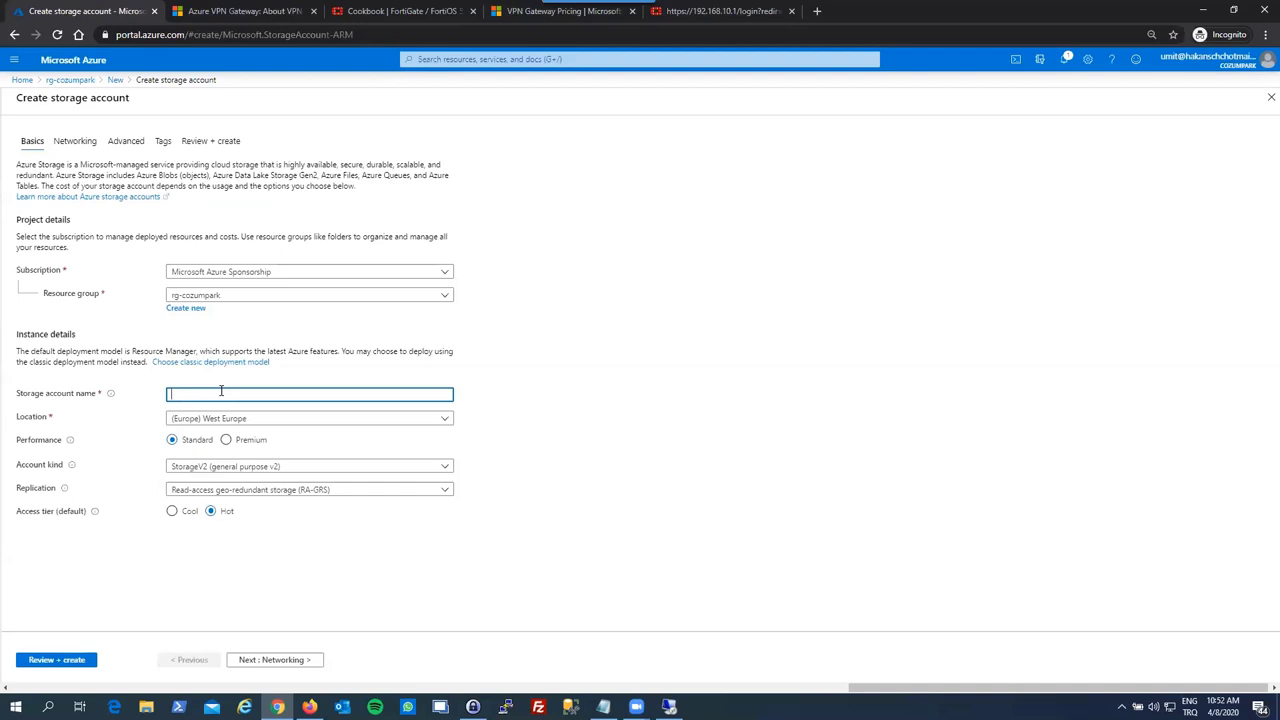
text(cm)
text(mprk)
text(file)
text(syn)
text(c)
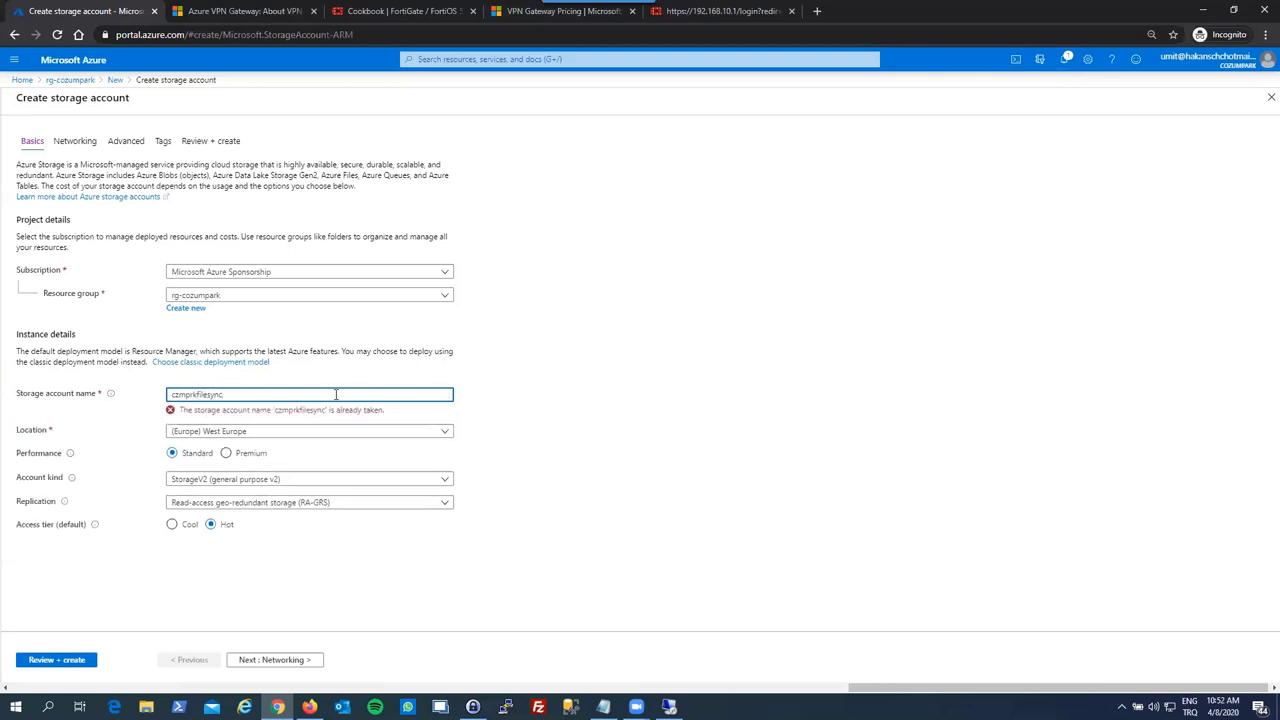
text(strg)
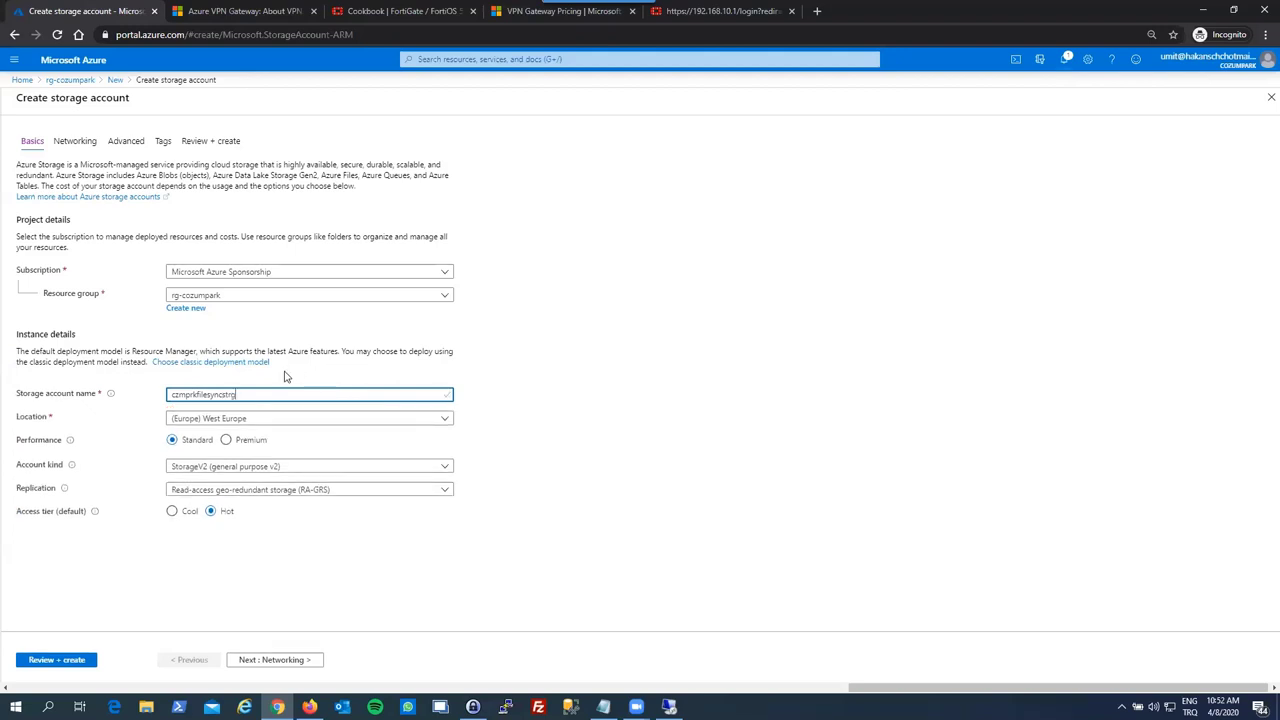
click(285, 376)
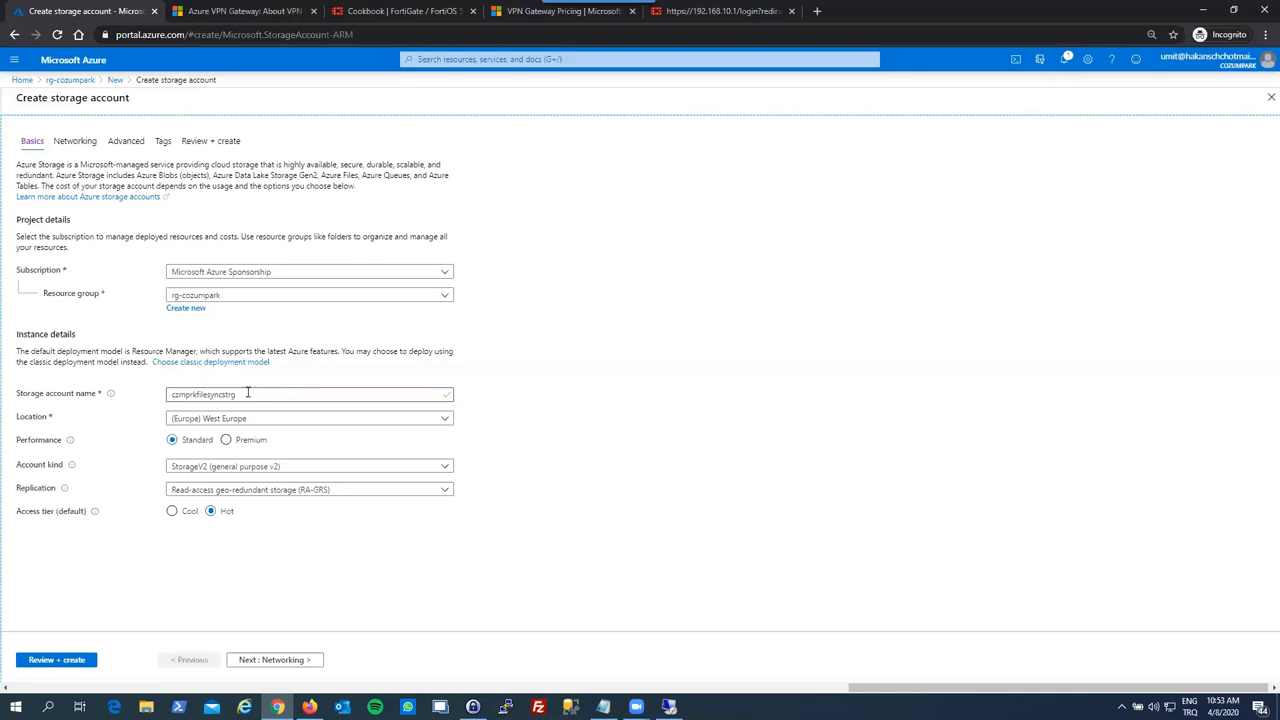
- Set the storage account's replication to Locally-redundant storage (LRS)
click(93, 398)
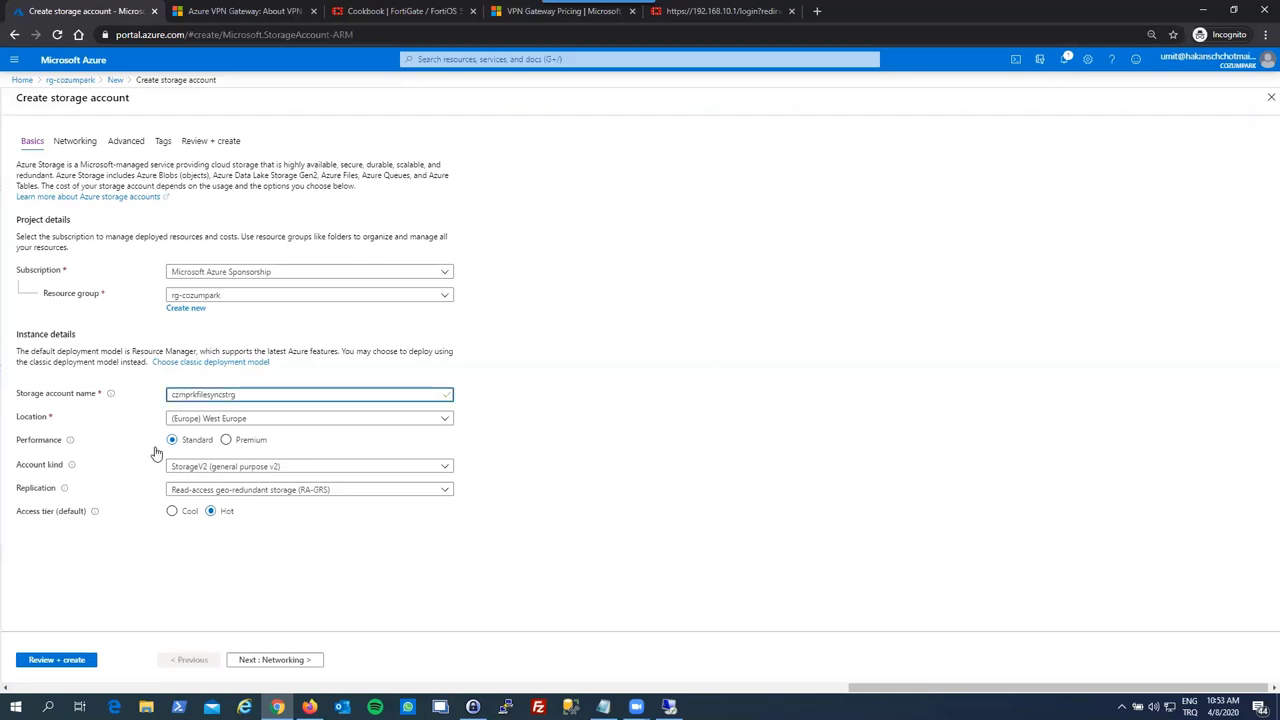
click(205, 490)
click(200, 507)
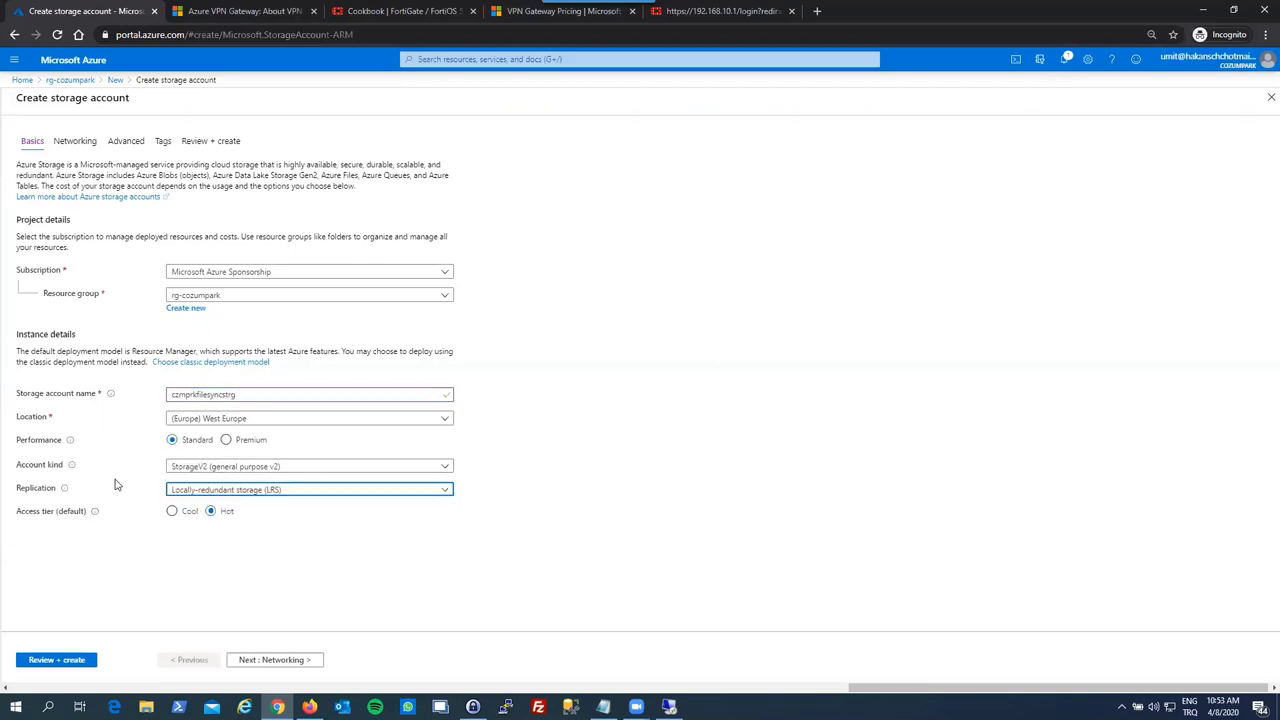
click(113, 478)
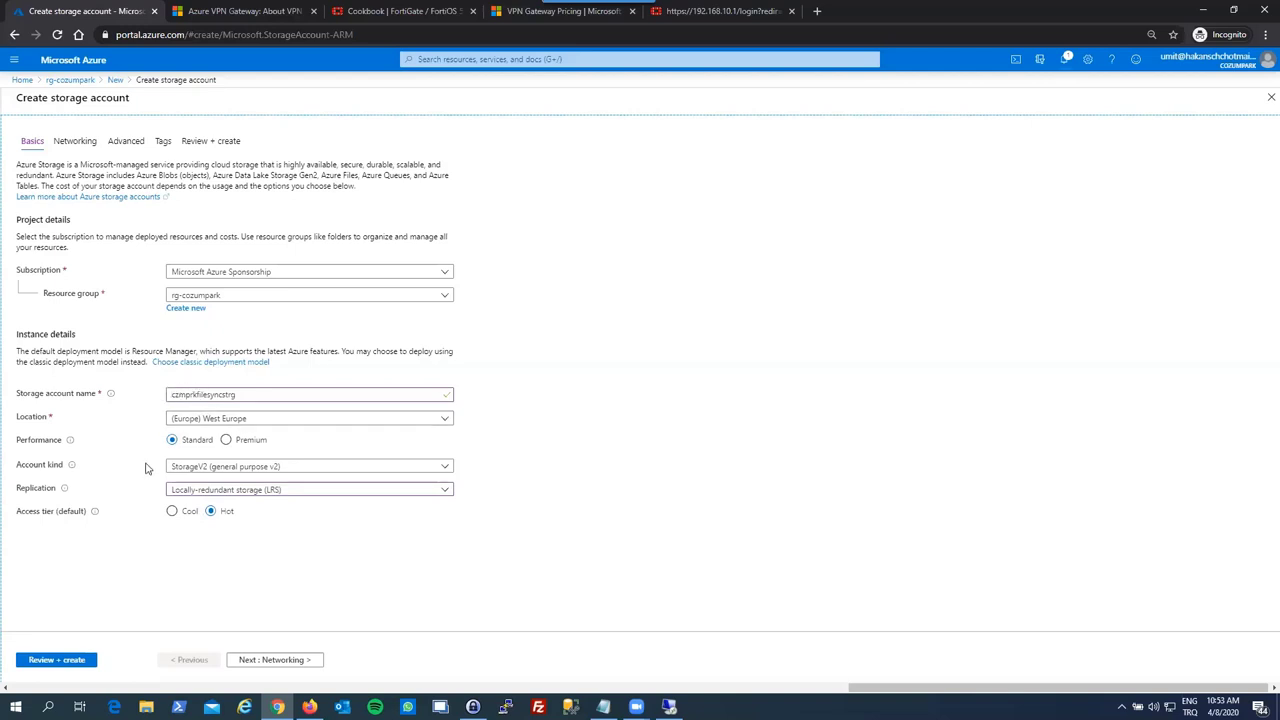
click(250, 660)
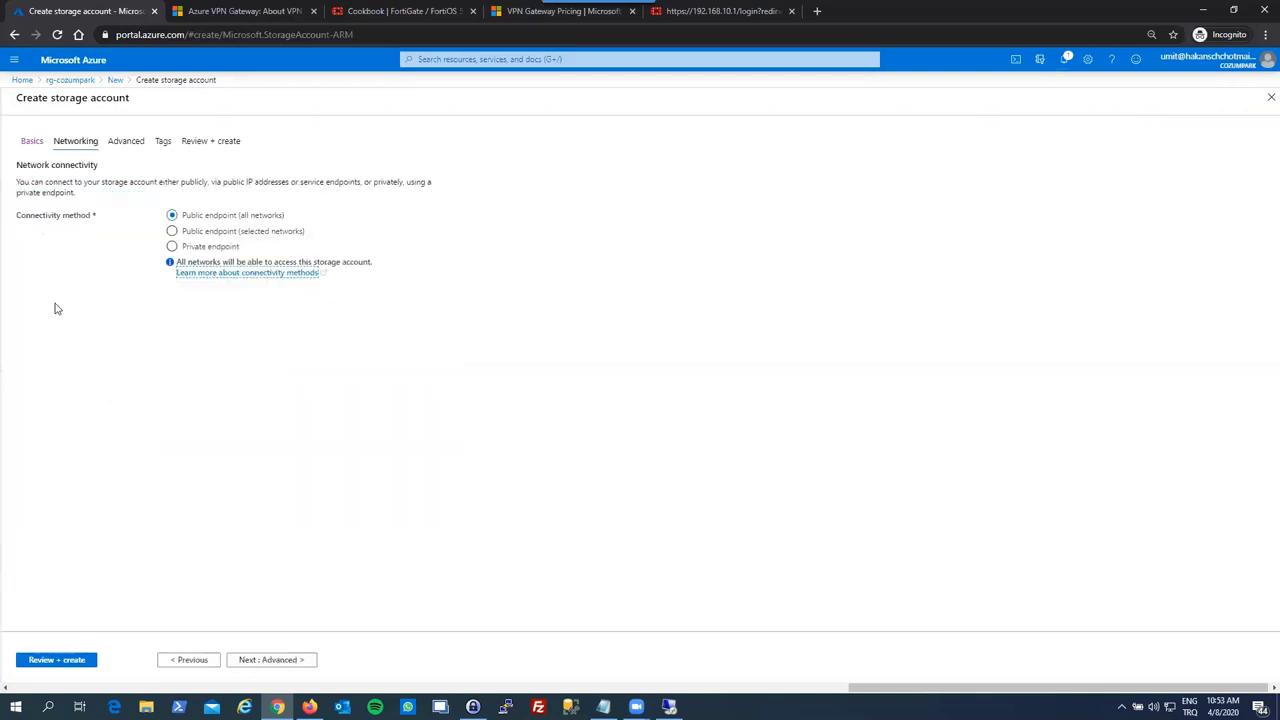
click(271, 660)
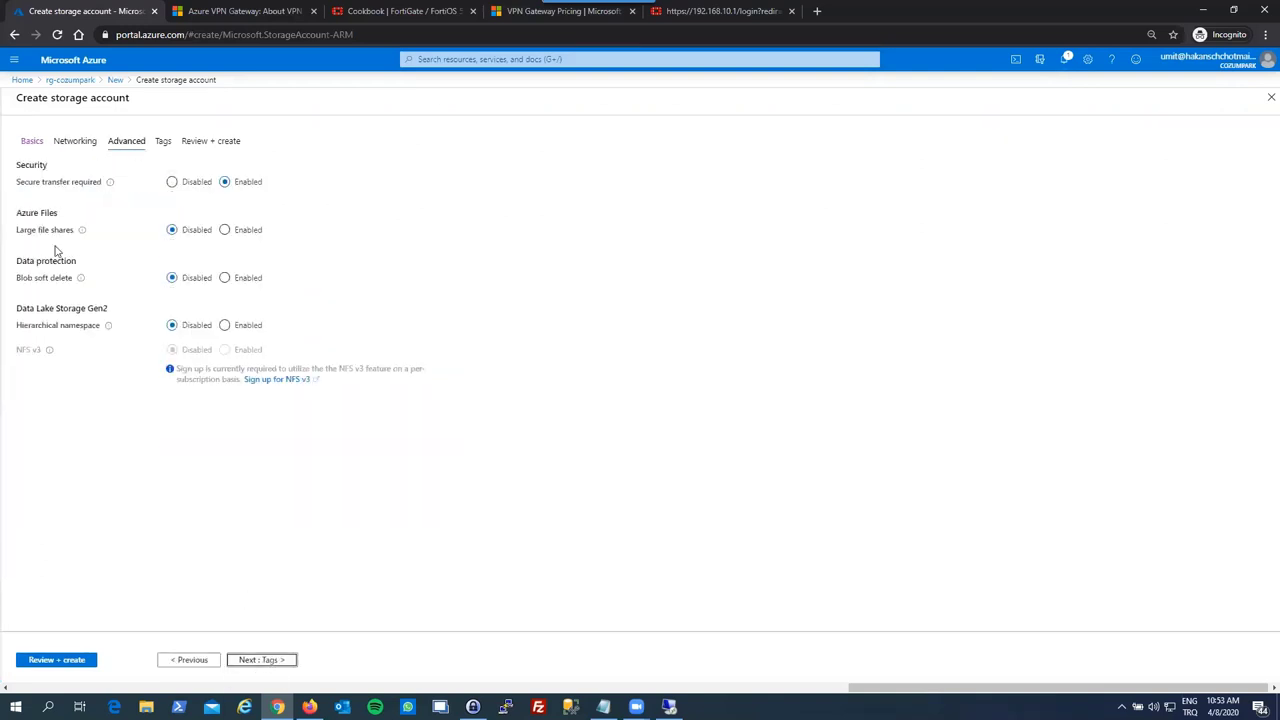
click(33, 211)
drag(34, 209, 56, 237)
click(21, 237)
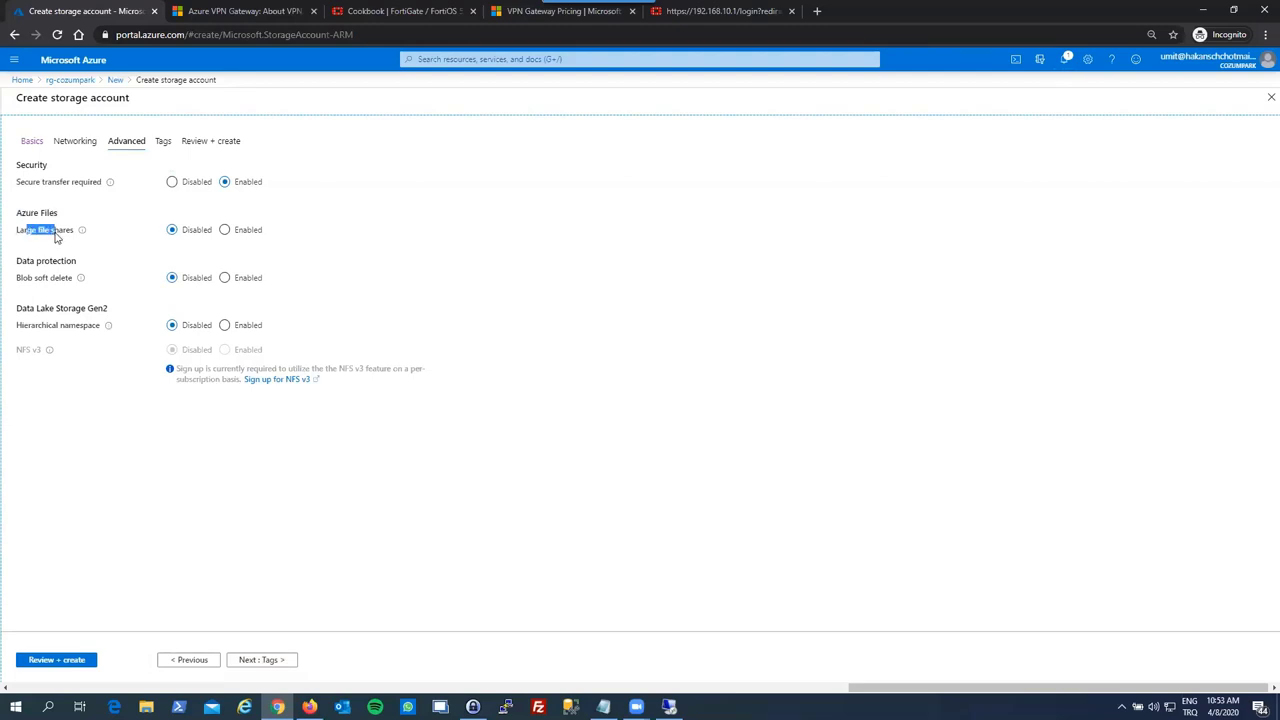
click(64, 220)
click(224, 230)
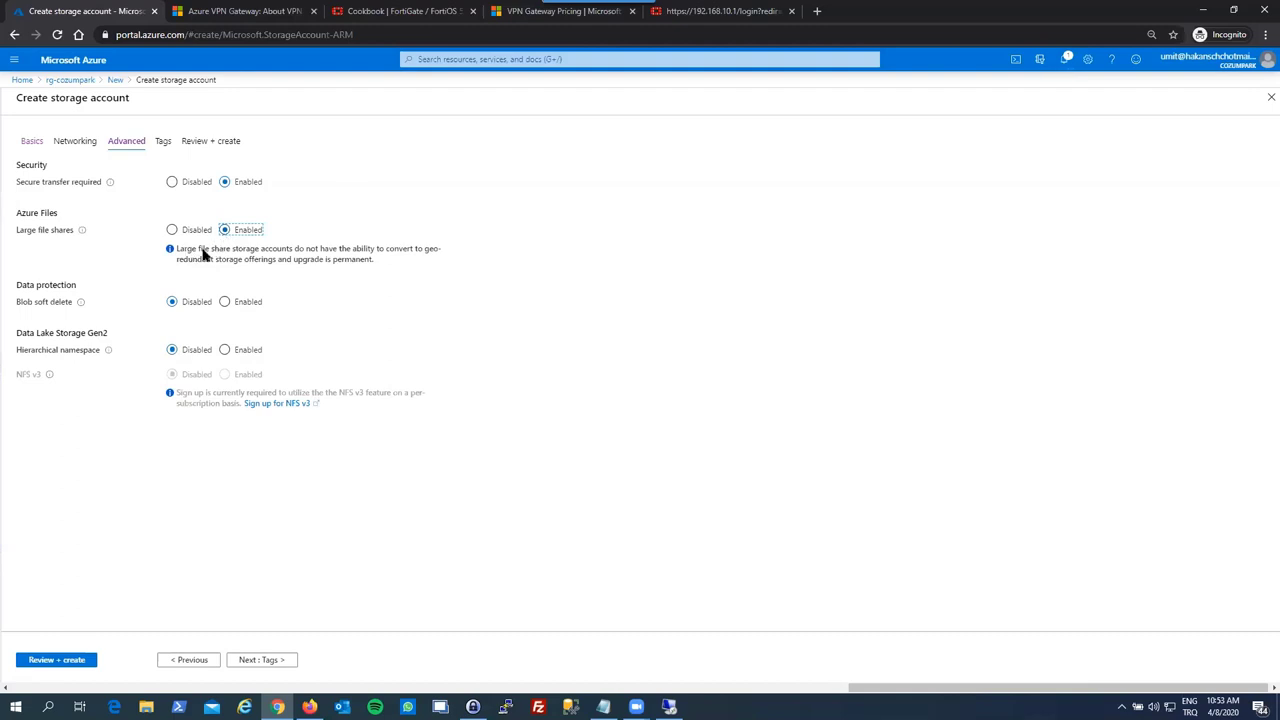
click(205, 252)
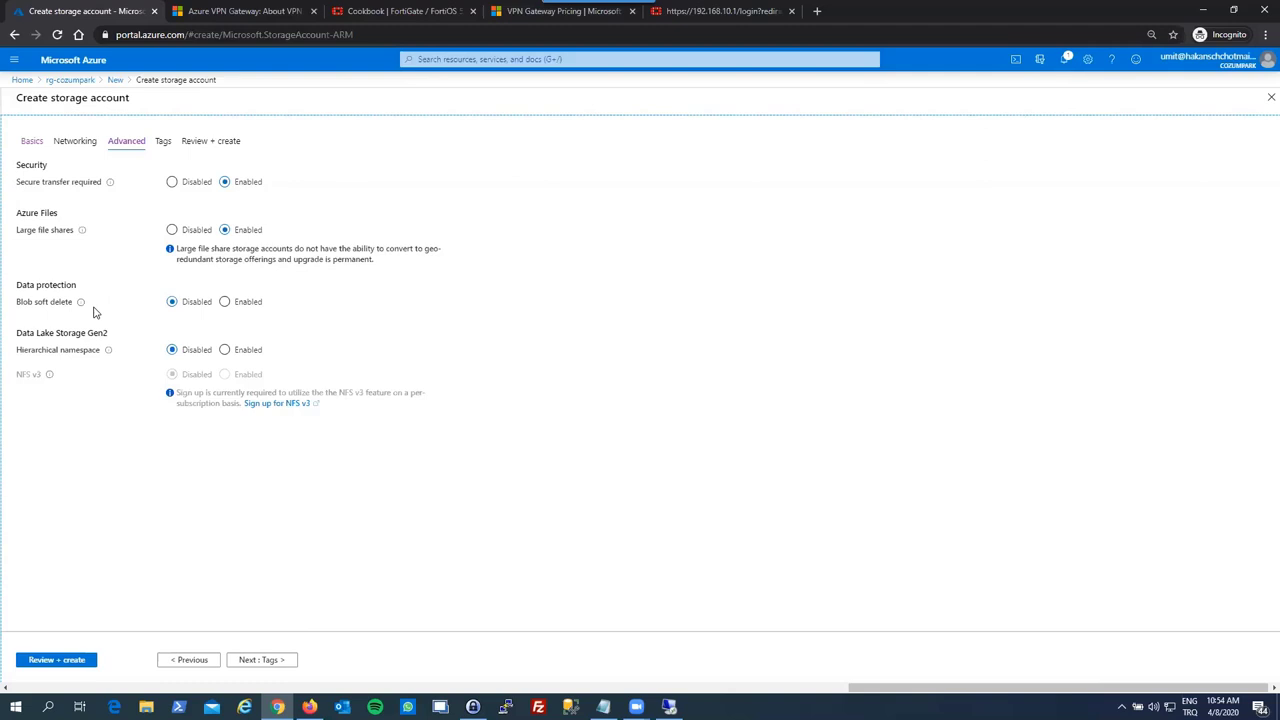
- Enable blob soft delete and set its retention period to 9 days
click(224, 301)
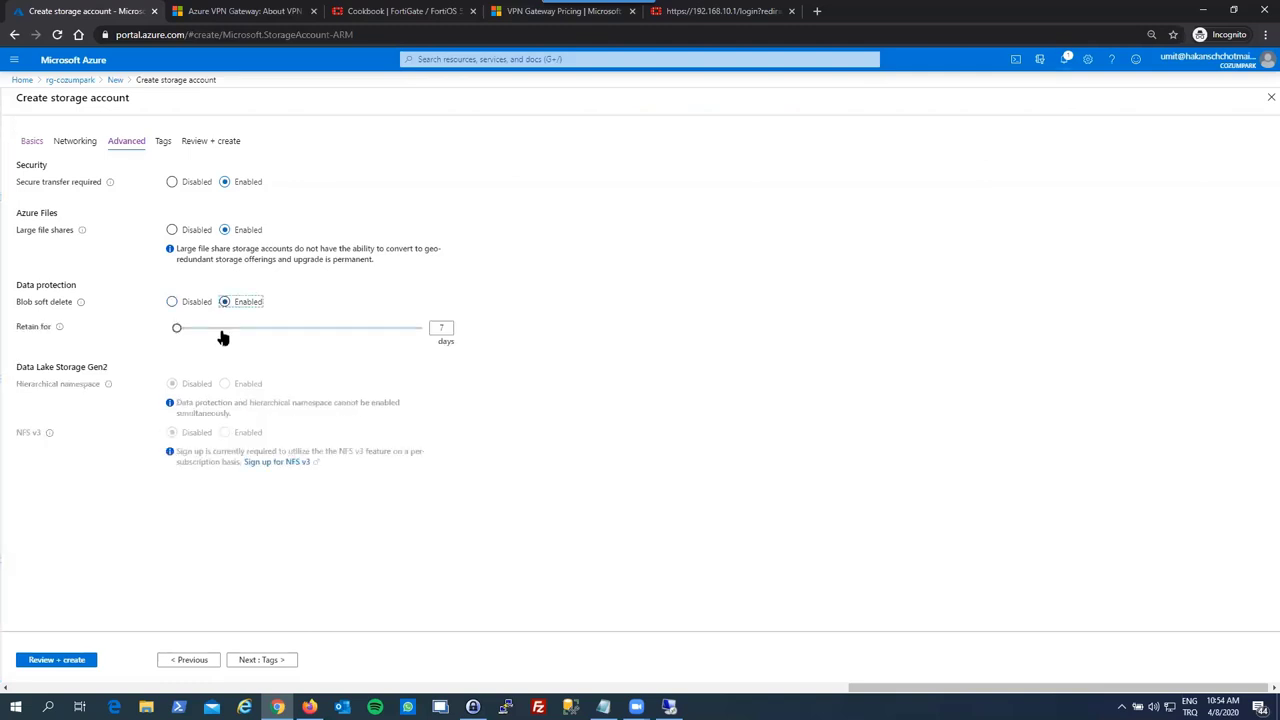
drag(178, 331, 130, 330)
drag(176, 333, 134, 316)
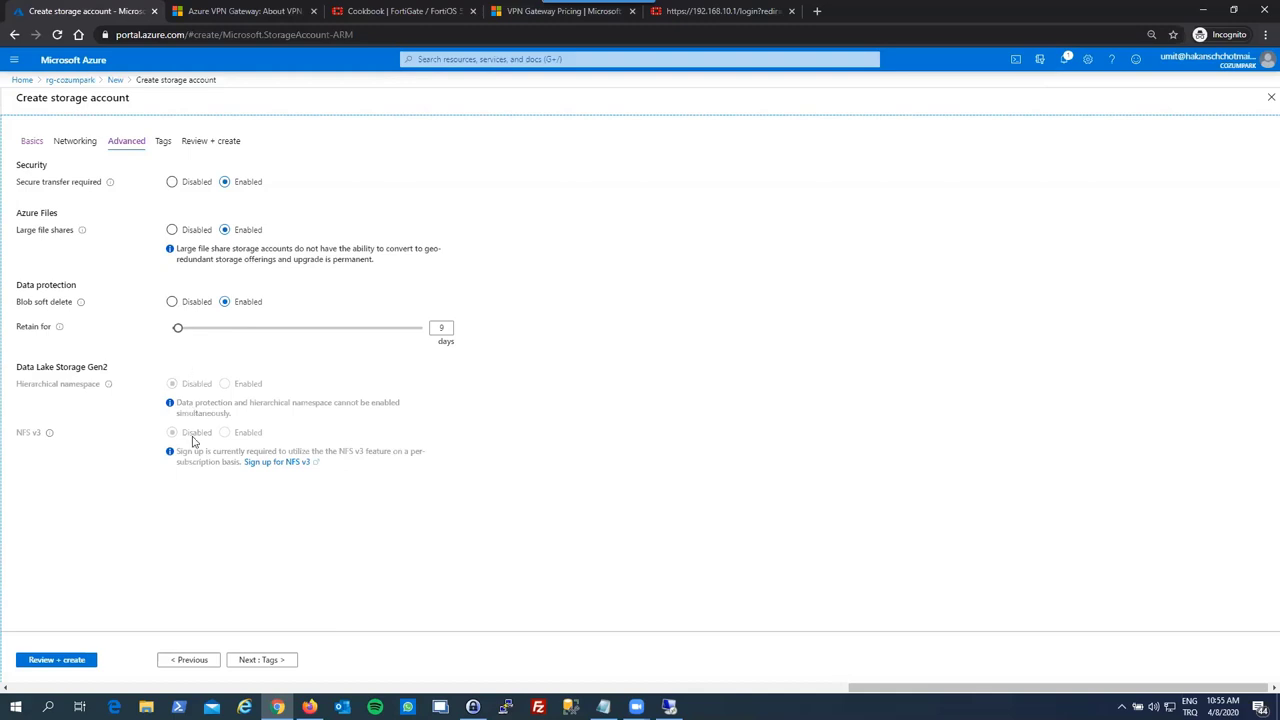
- Pass Tags and Review + create, then create the czmprkfilesyncstrg storage account
click(254, 662)
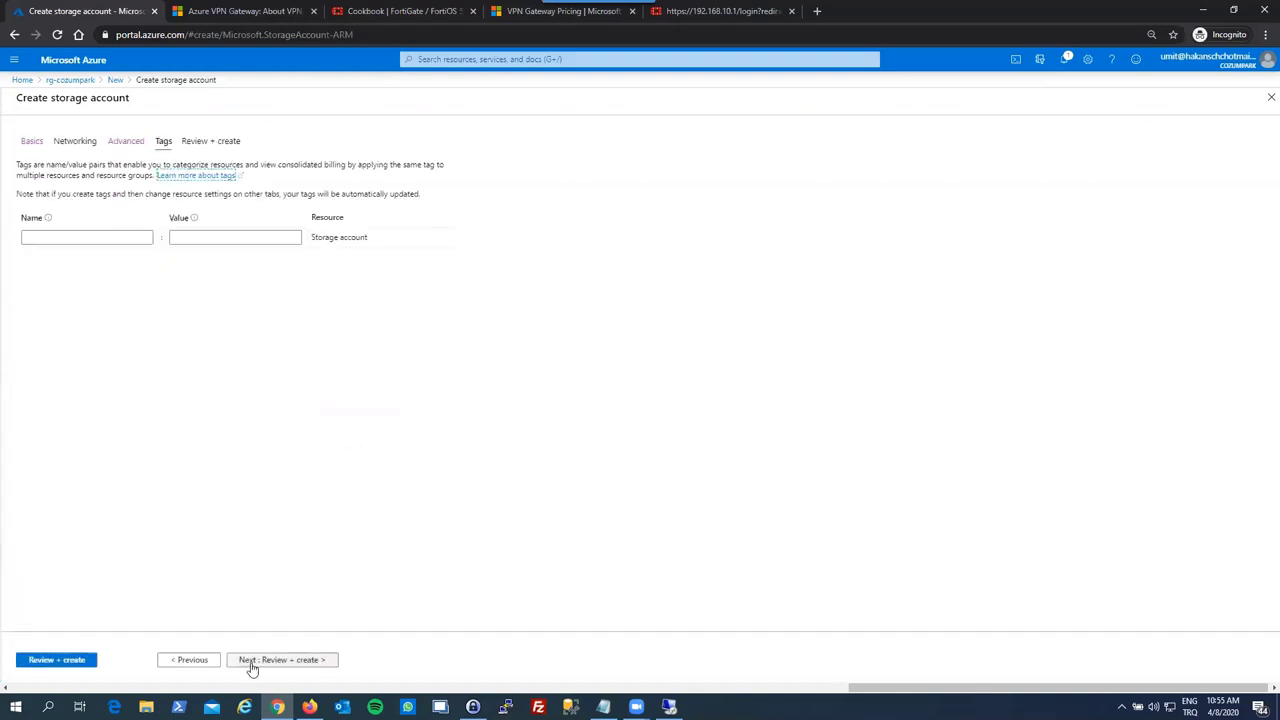
click(254, 661)
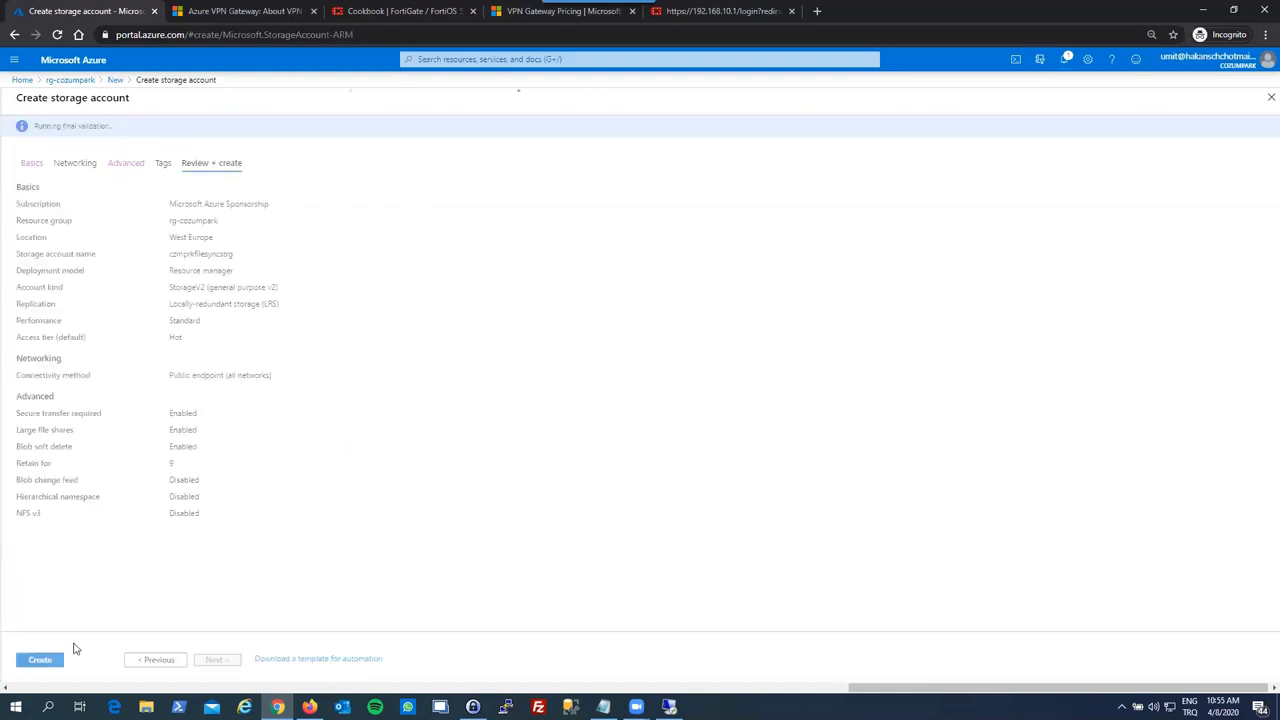
click(48, 662)
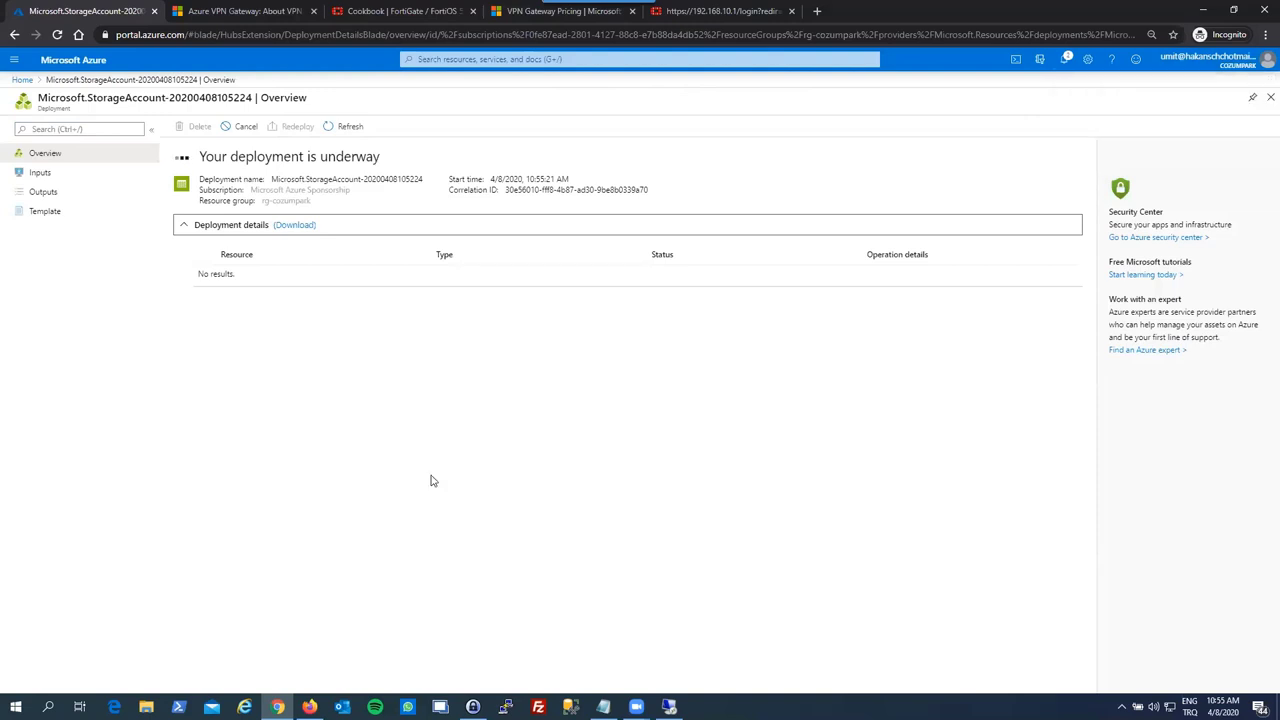
click(1270, 97)
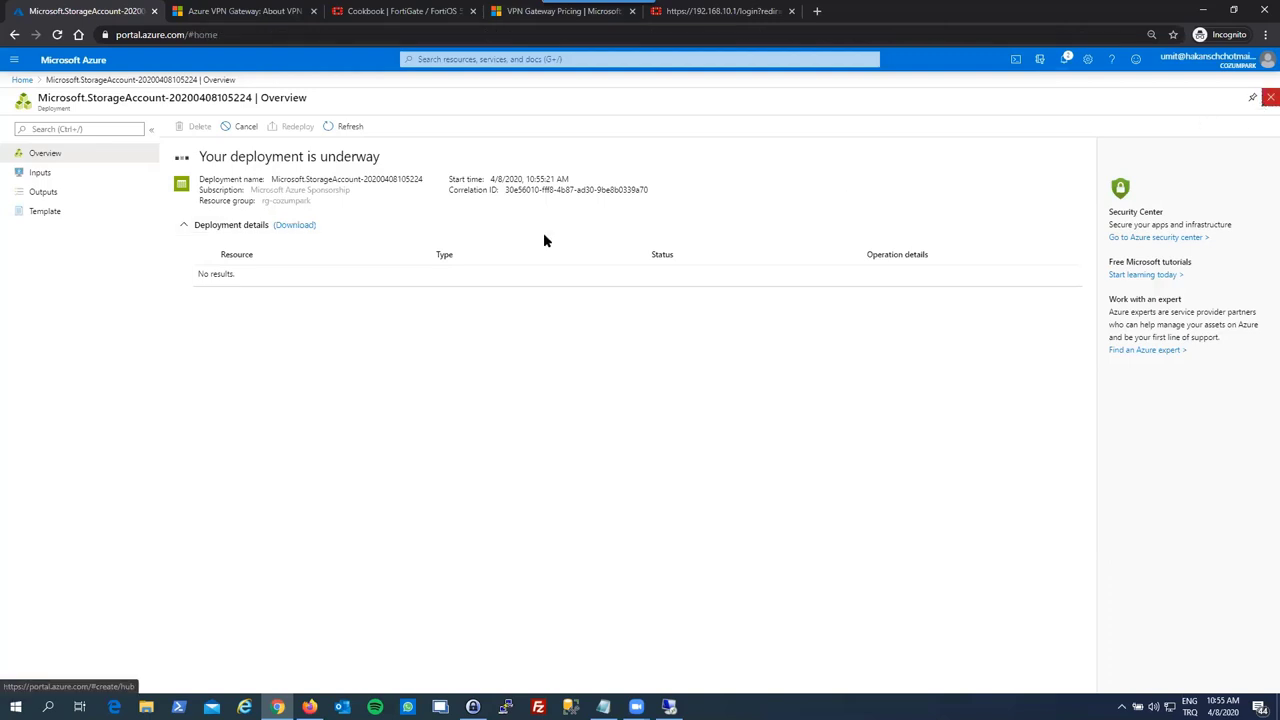
- Open rg-cozumpark and refresh repeatedly, checking notifications, until four resources are listed
click(352, 245)
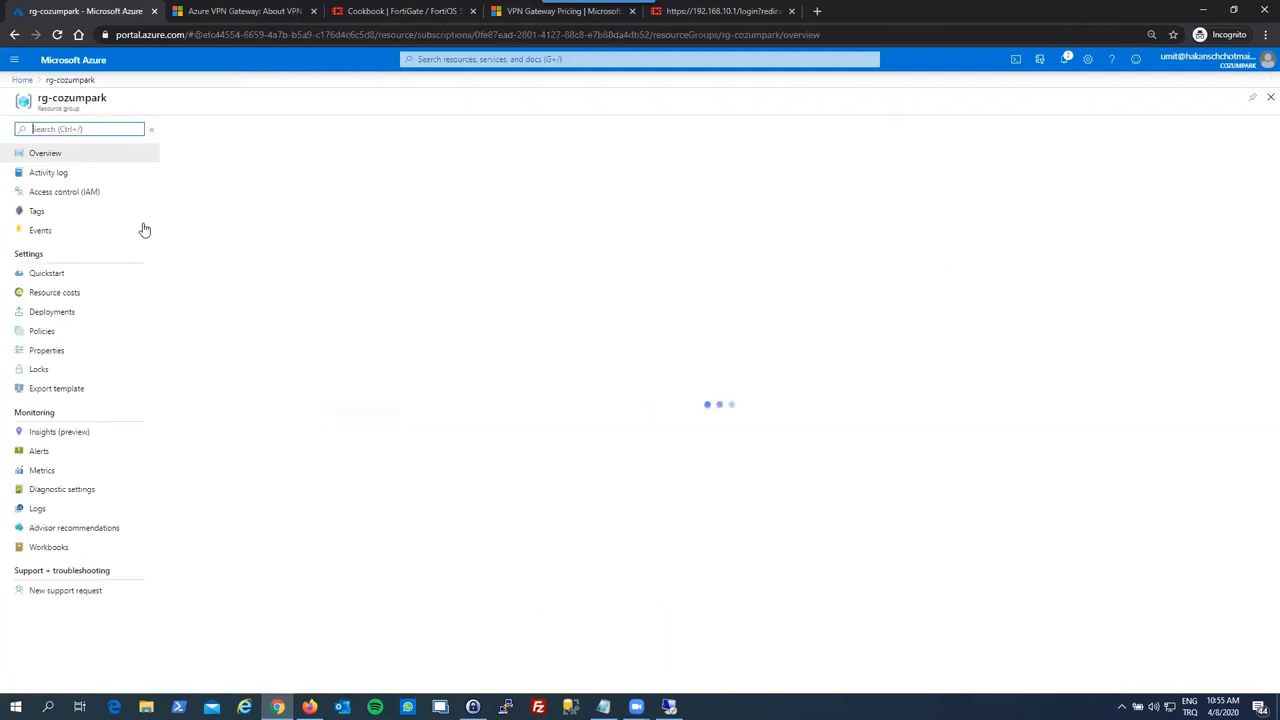
click(408, 127)
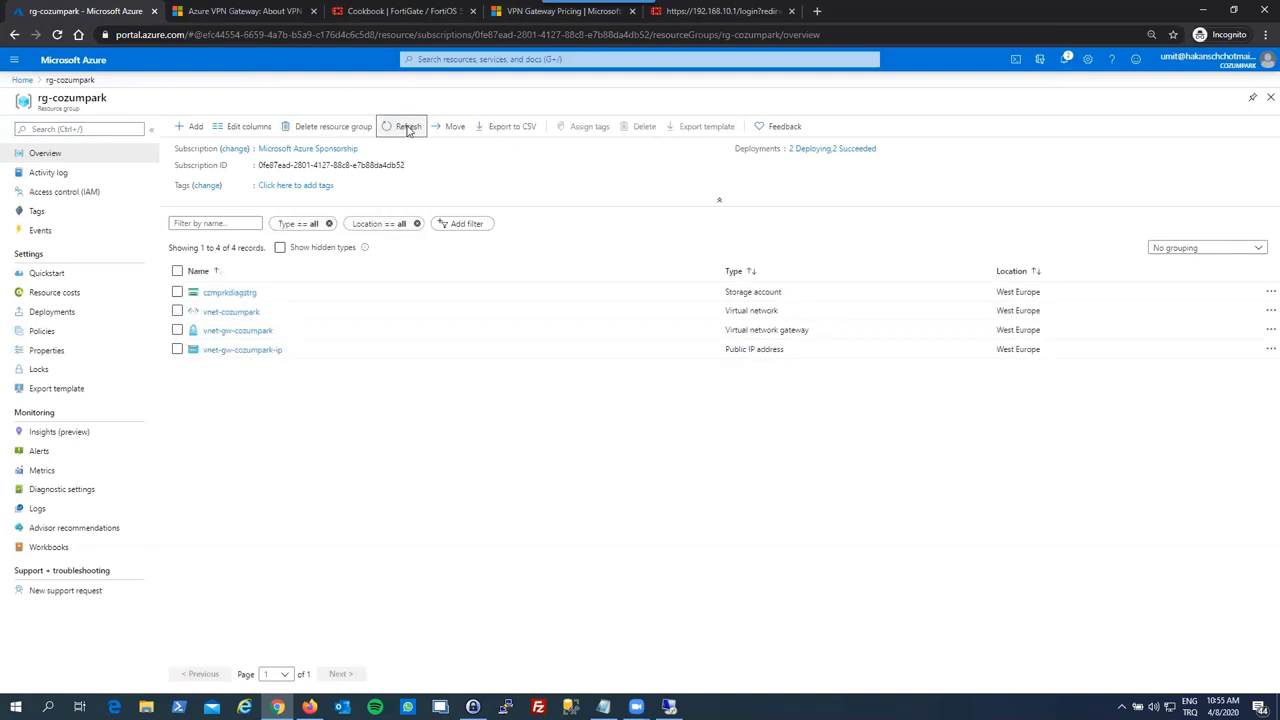
click(408, 127)
click(408, 127)
click(404, 128)
click(404, 128)
click(404, 128)
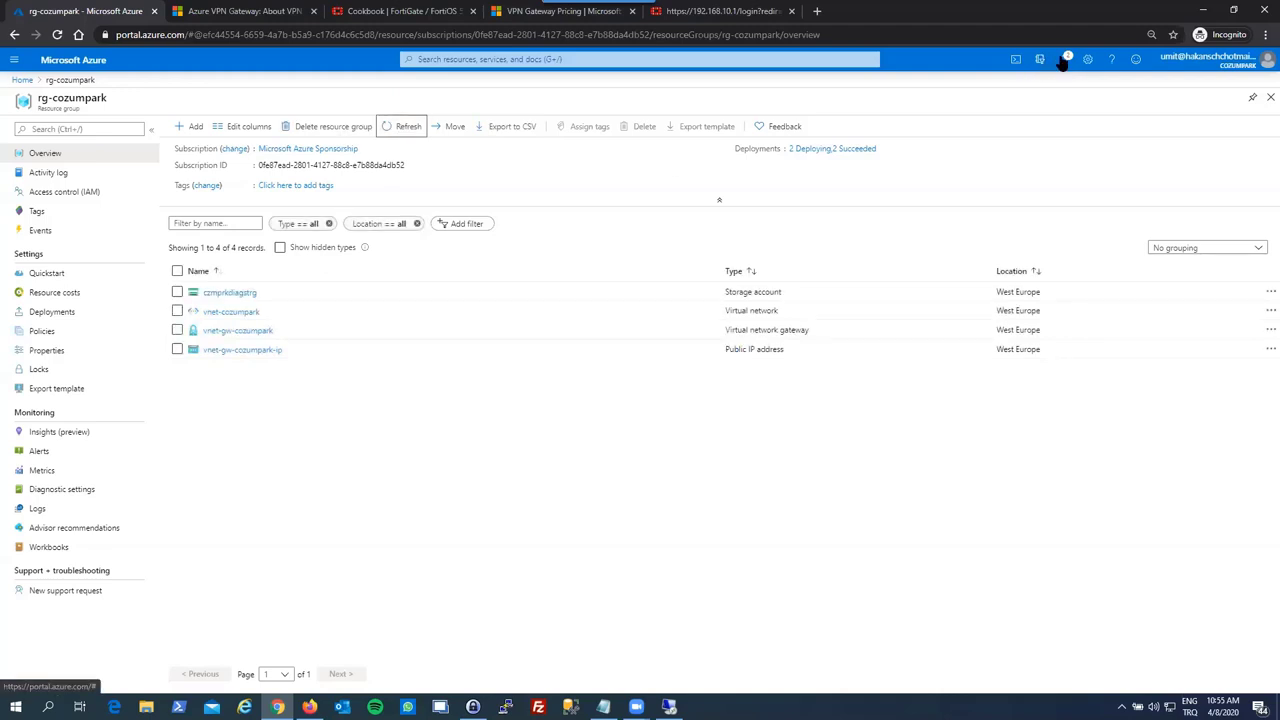
click(1063, 60)
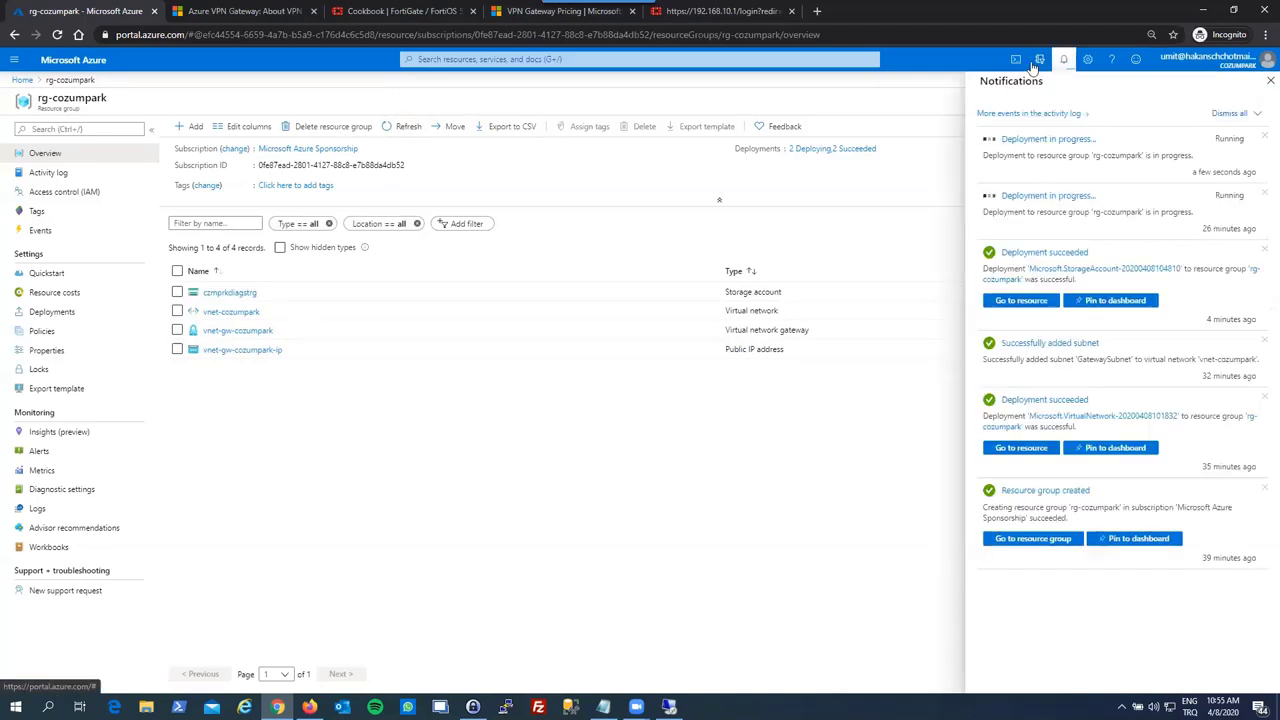
click(1063, 60)
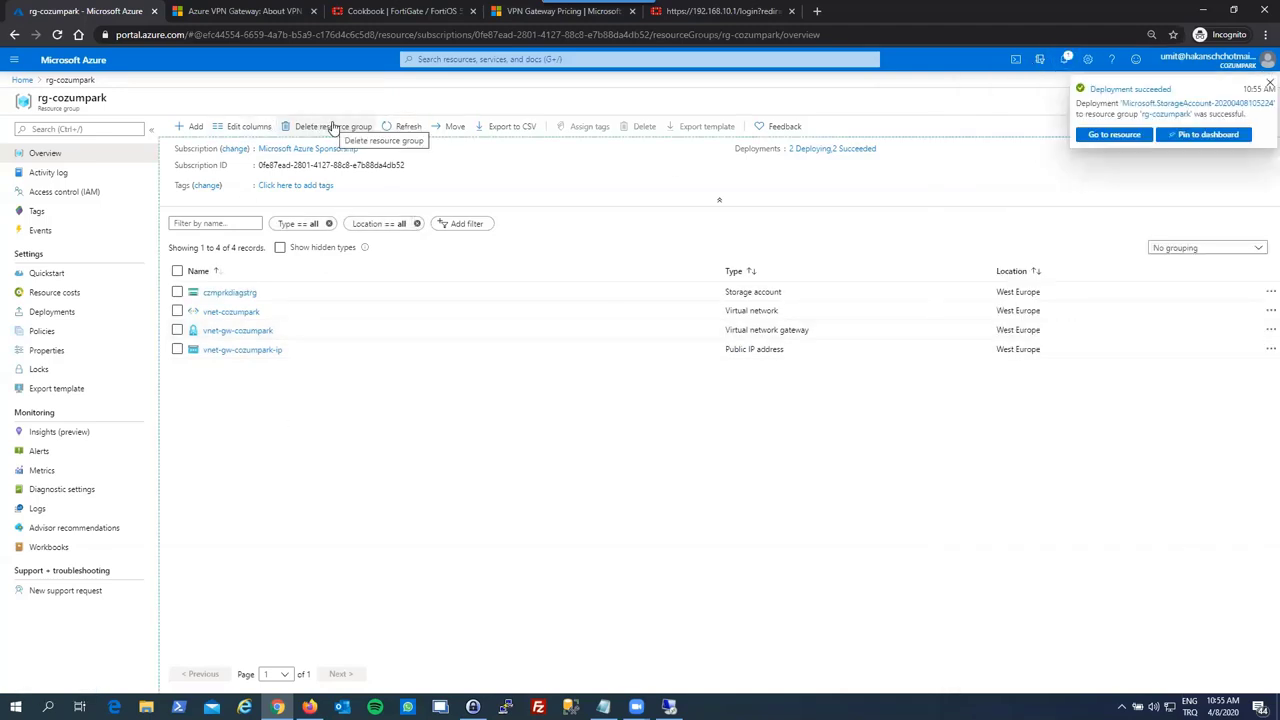
click(408, 130)
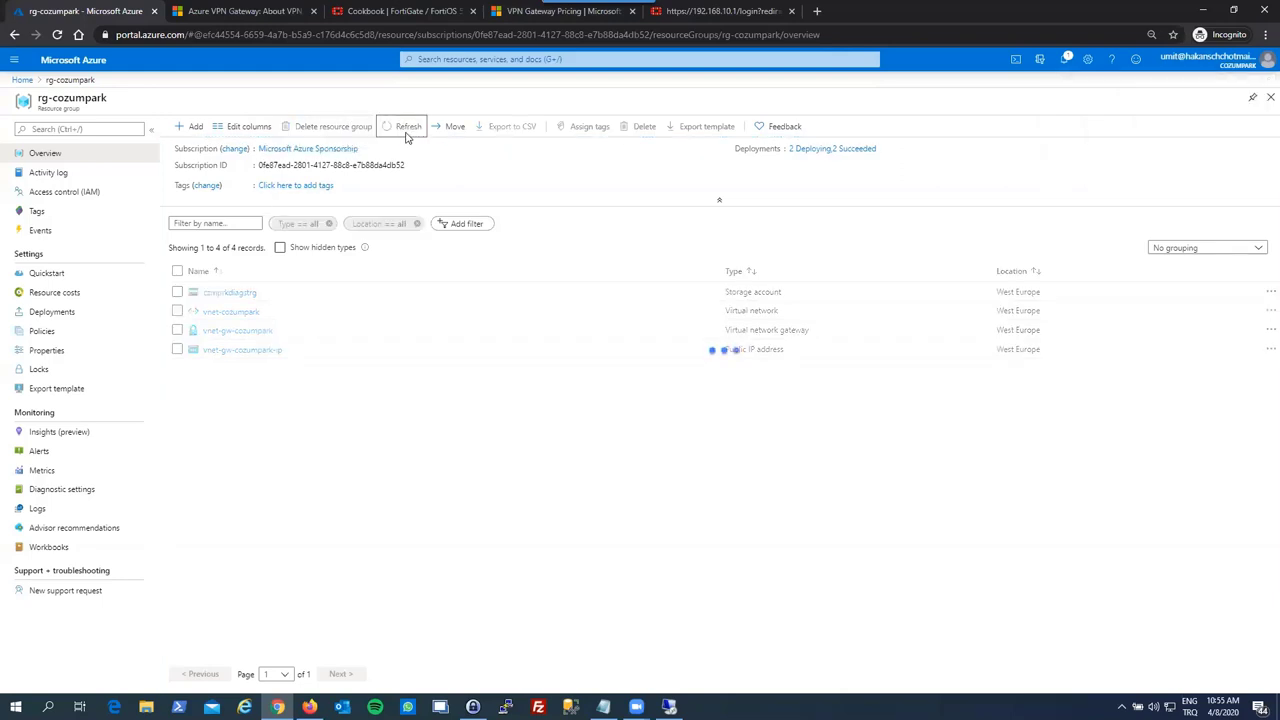
click(397, 133)
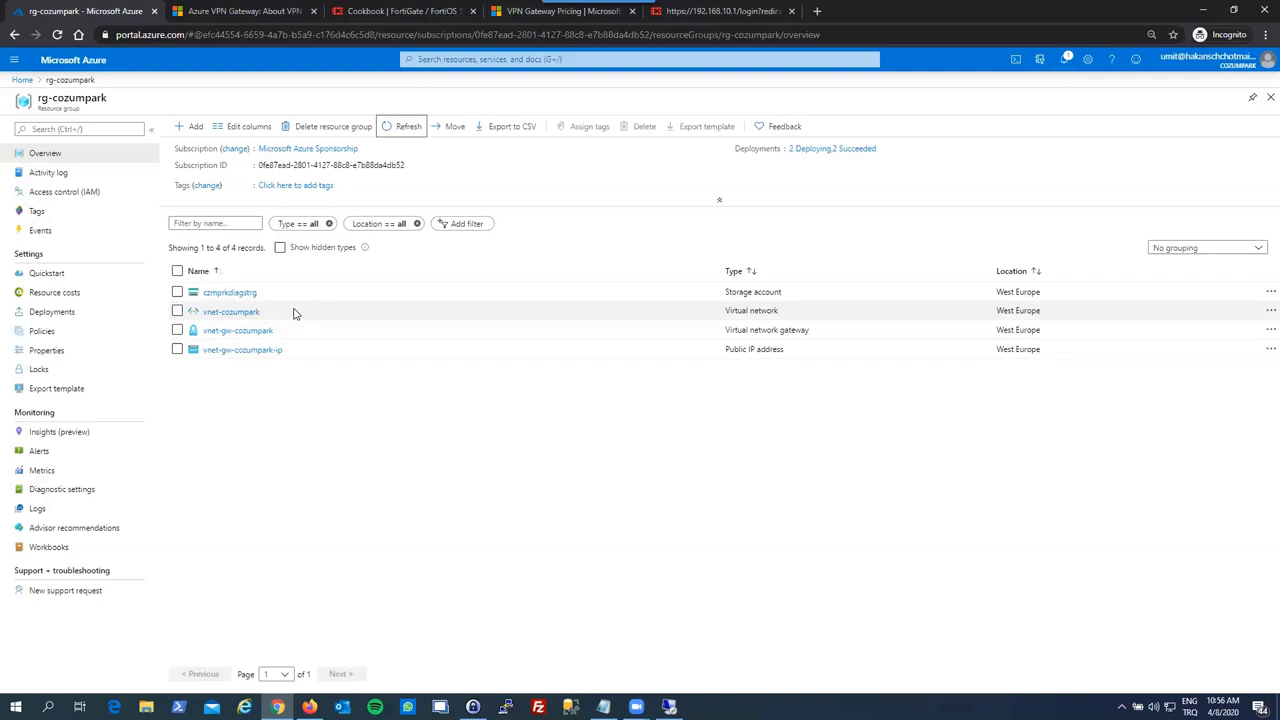
- Switch vnet-cozumpark's DNS servers to Custom and look up the DC's IP in Hyper-V
click(238, 312)
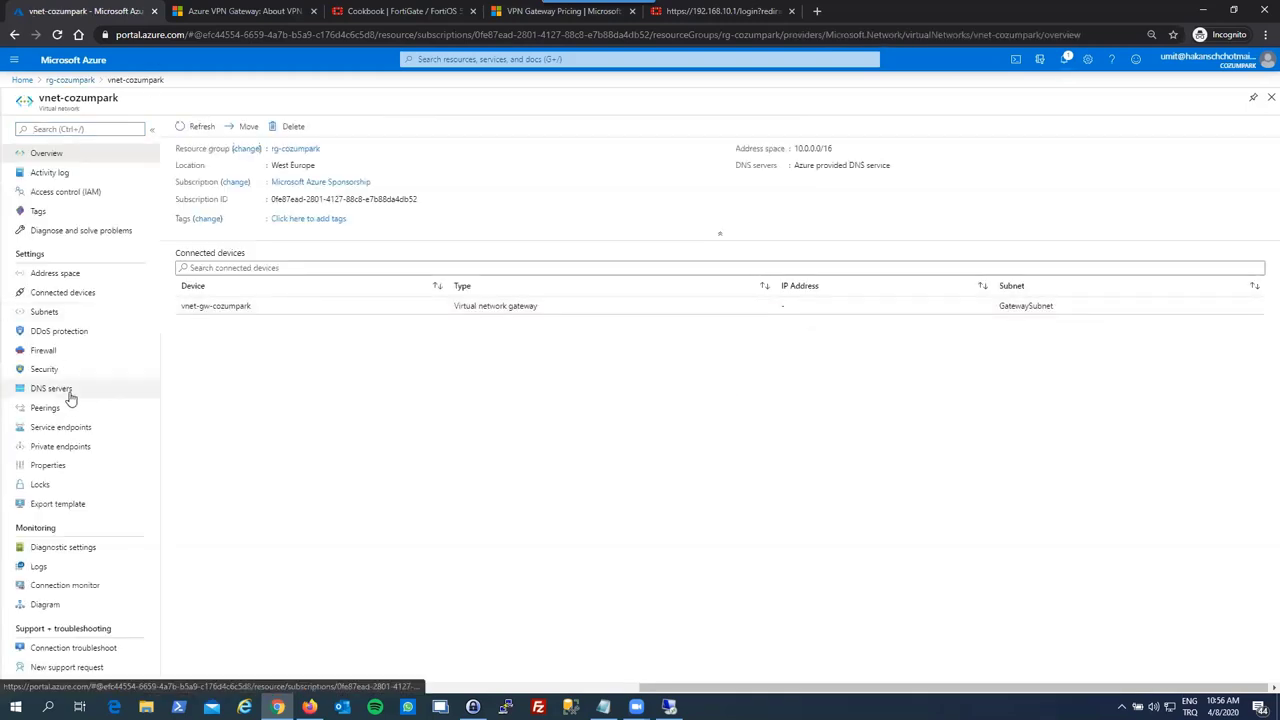
click(66, 391)
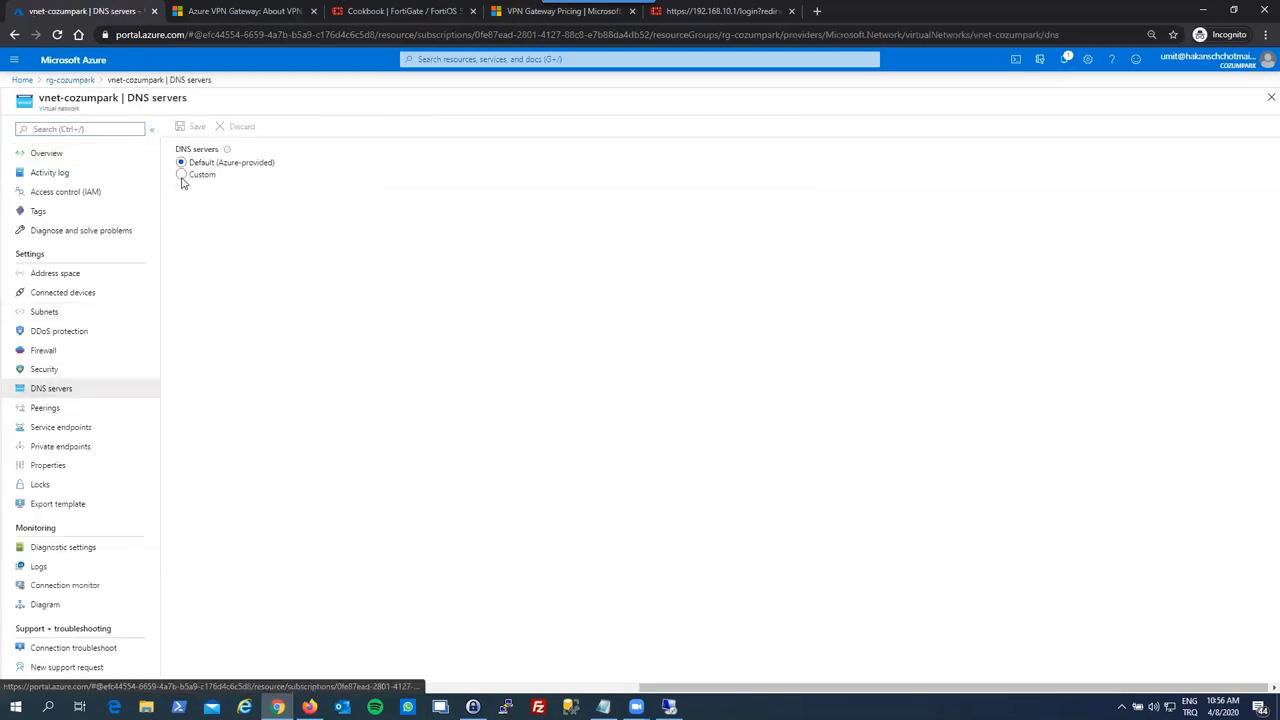
click(181, 175)
click(213, 249)
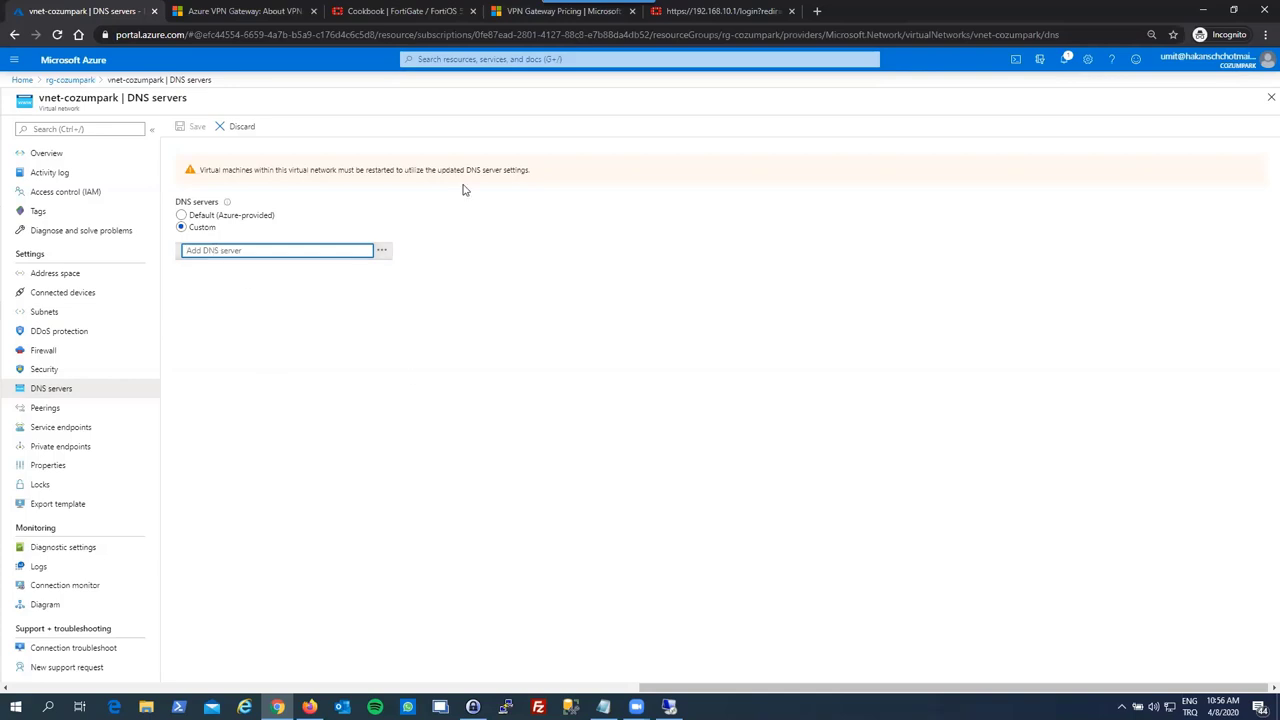
key(alt+Tab)
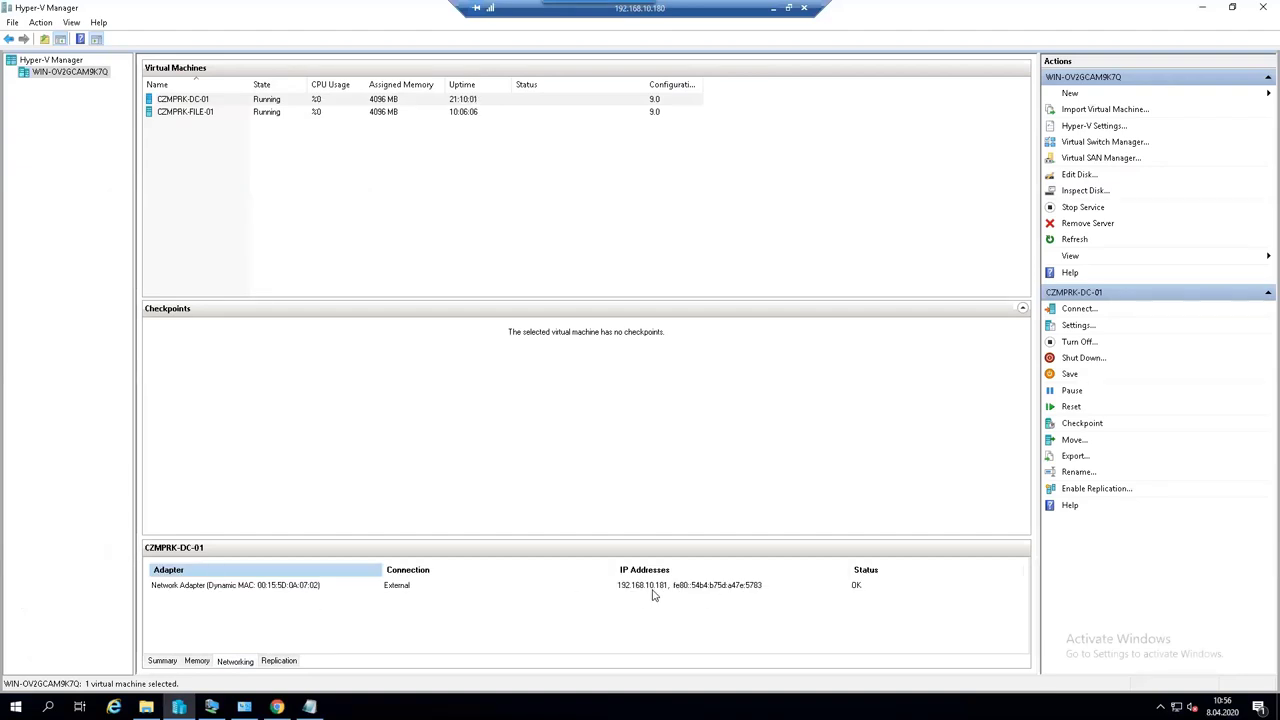
click(773, 8)
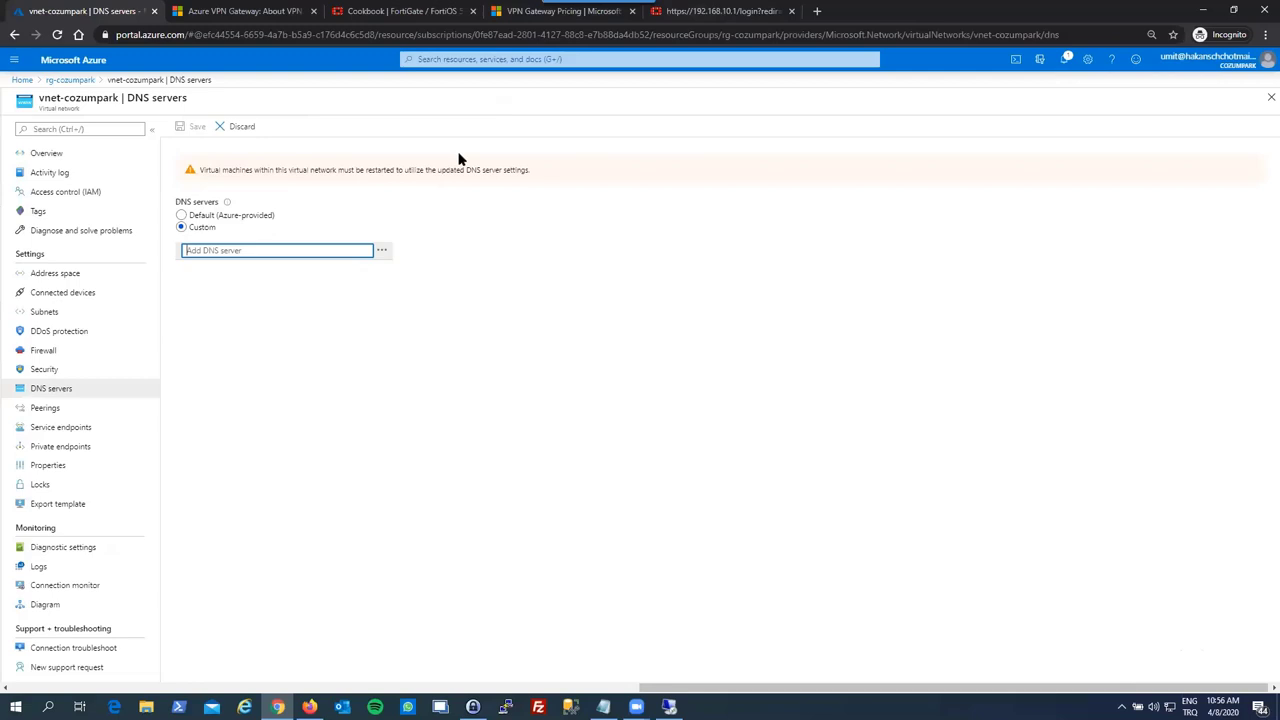
- Enter 192.168.10.181 as the custom DNS server and try saving it several times
text(192.168.1)
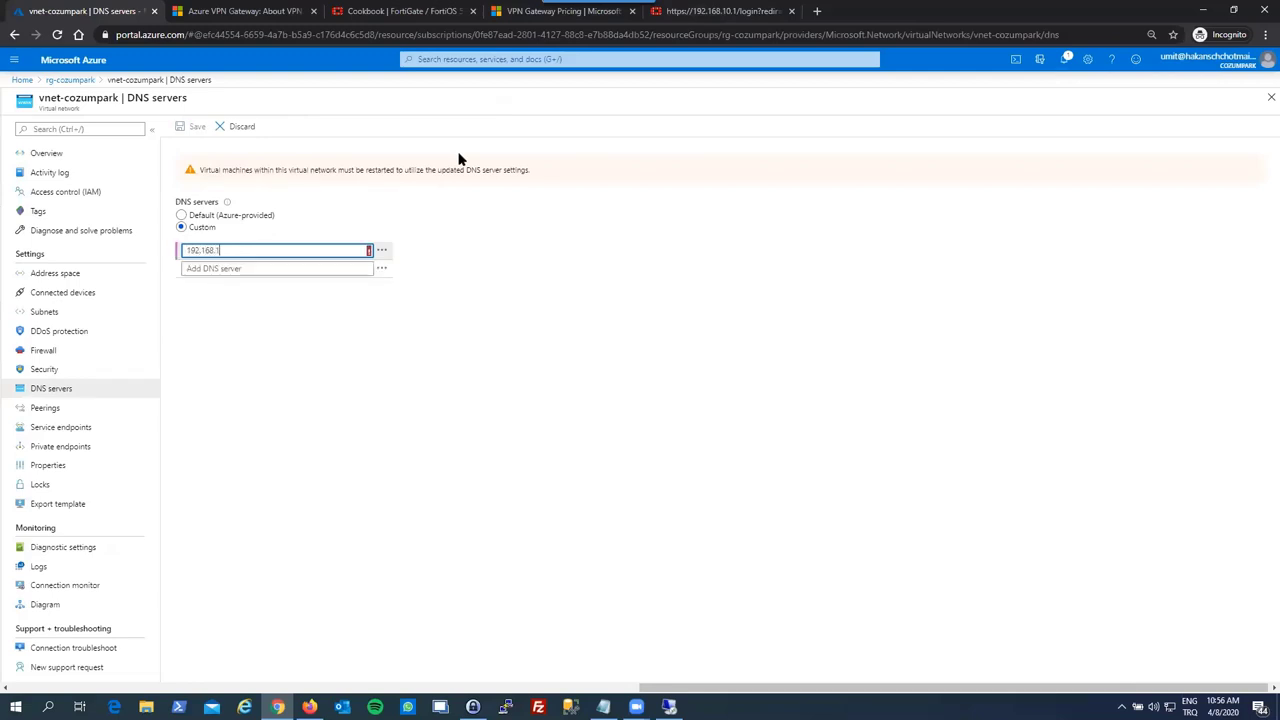
text(0.181)
click(620, 450)
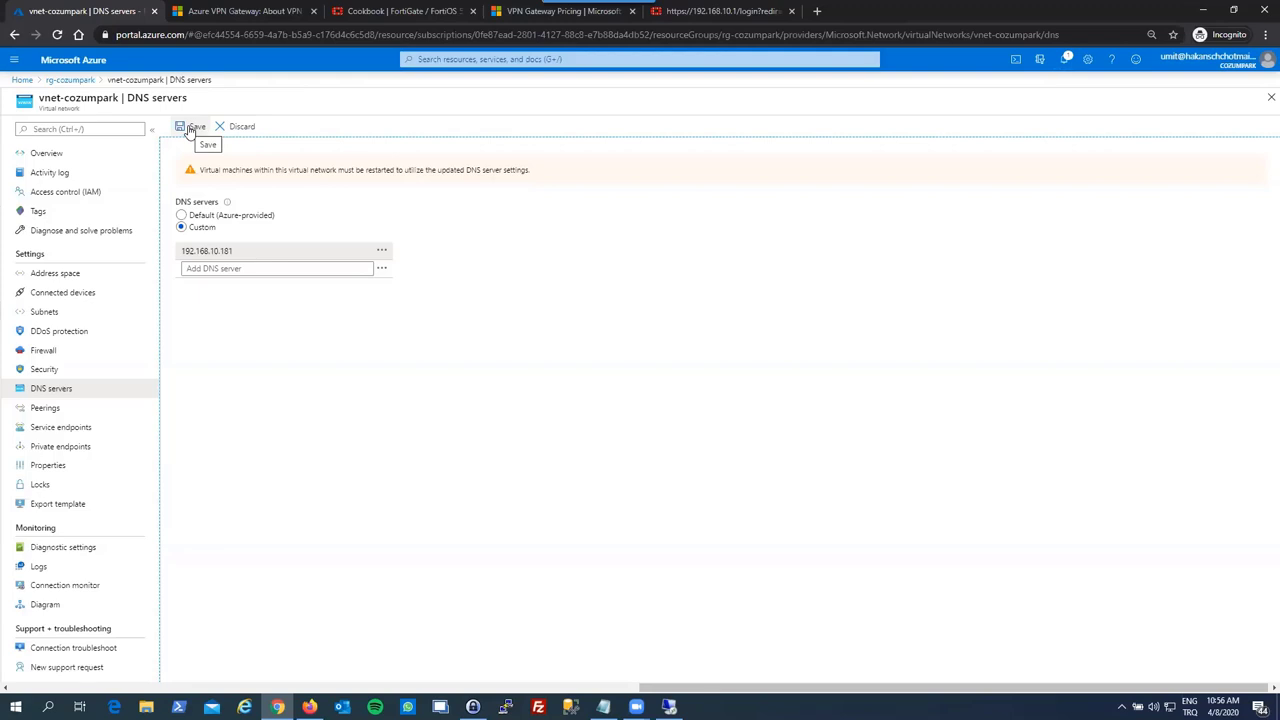
click(190, 128)
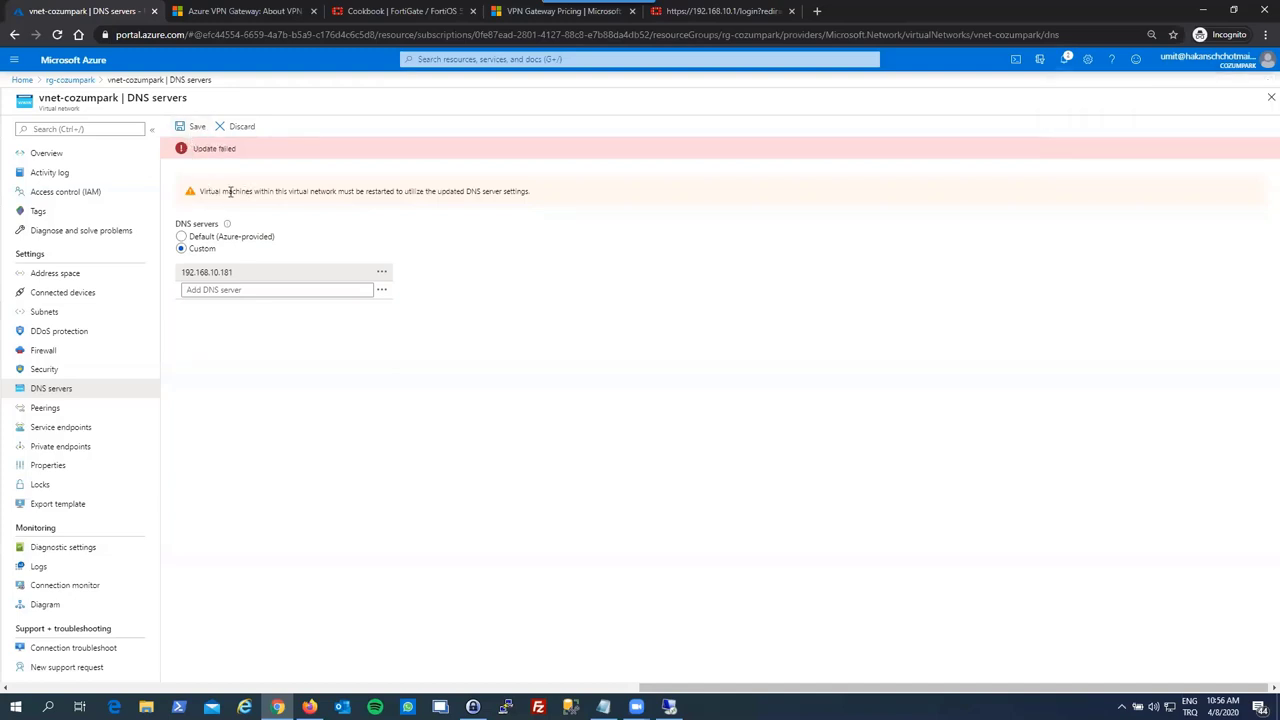
click(179, 128)
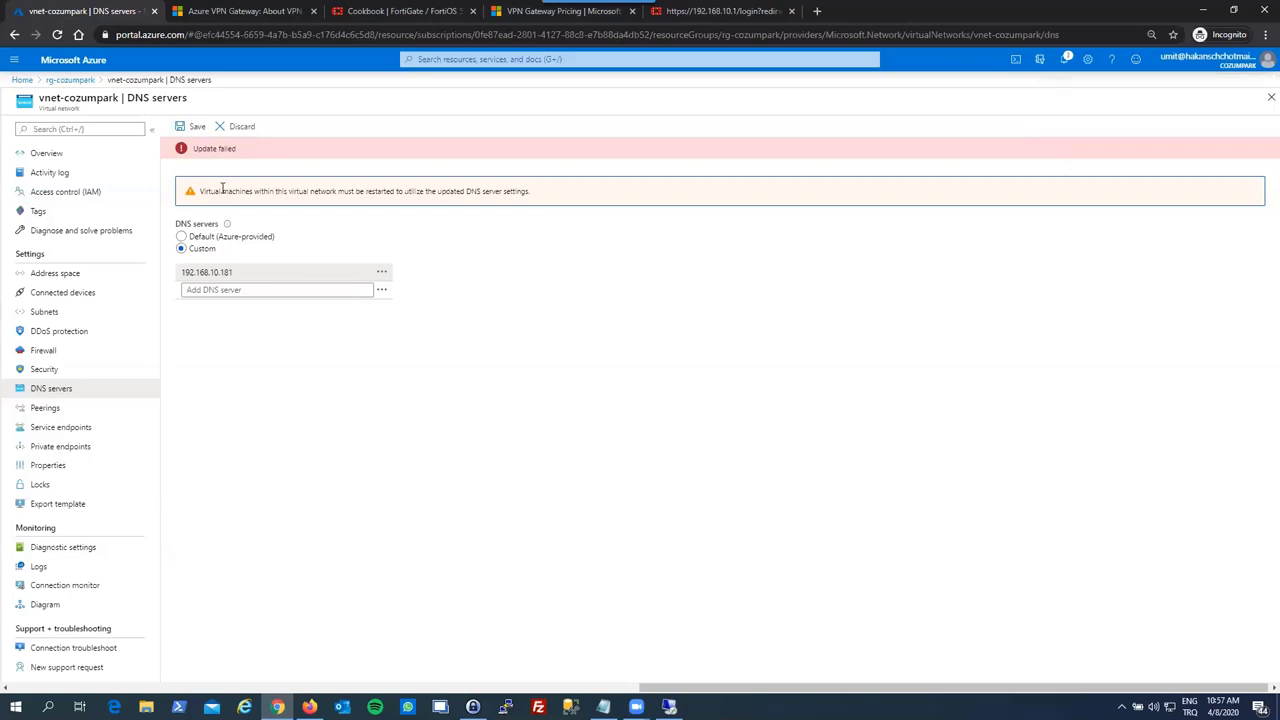
click(187, 126)
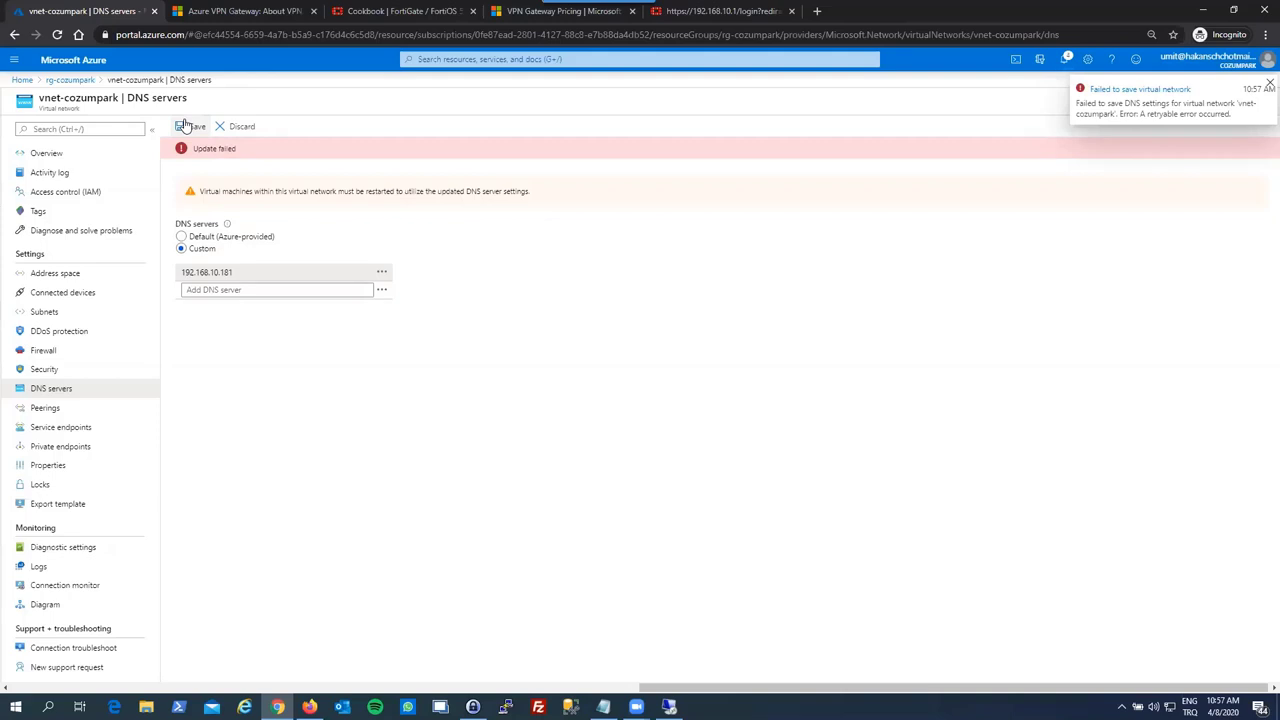
- Dismiss the save error, close the DNS servers page and discard the change
click(1268, 84)
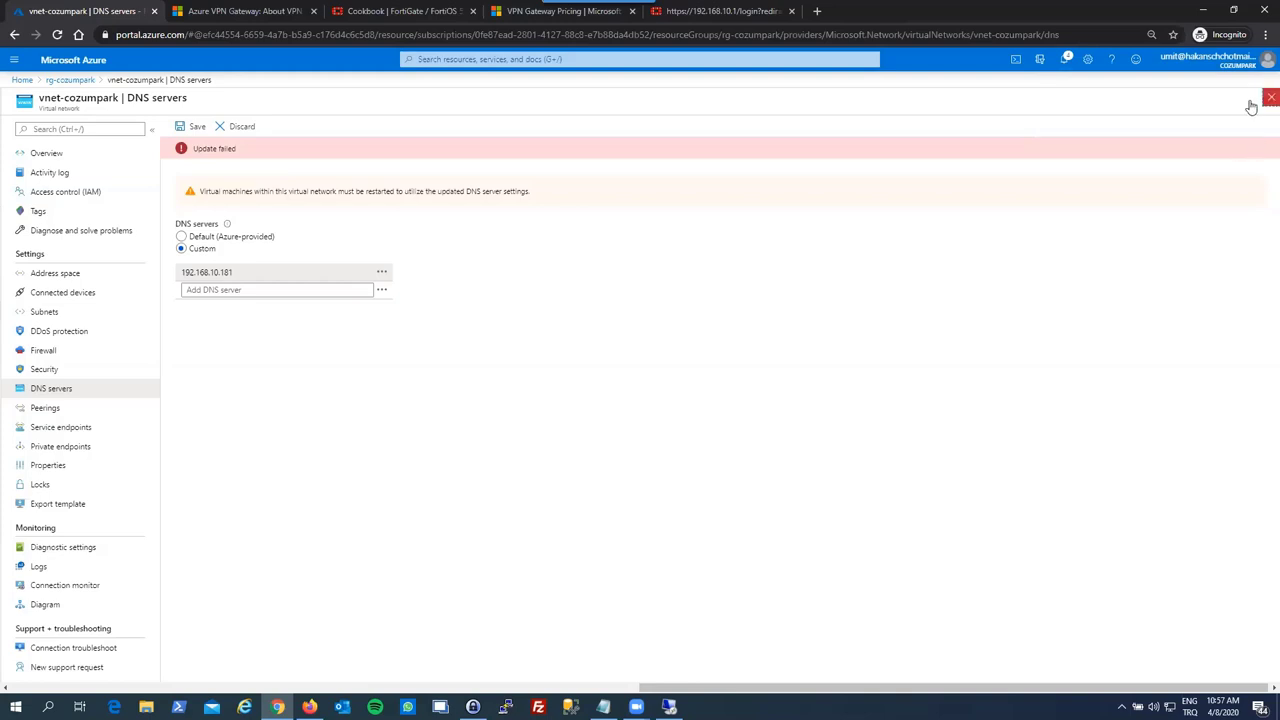
click(1269, 98)
click(690, 112)
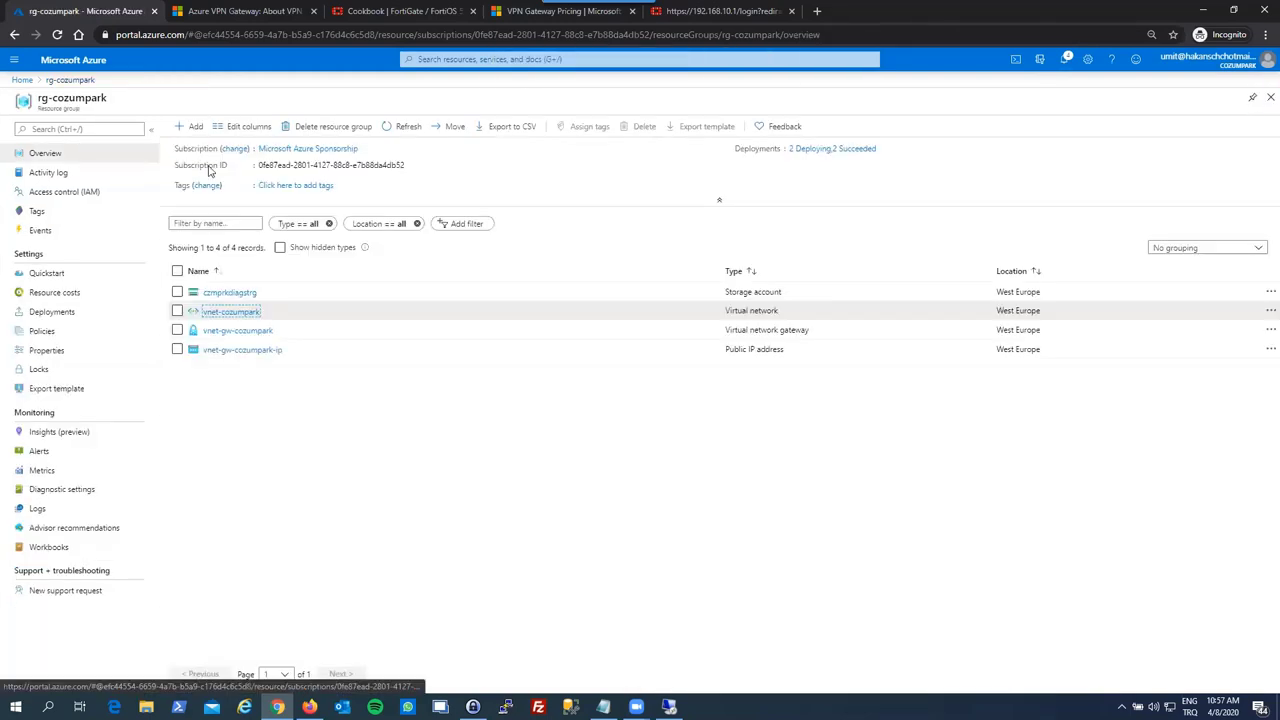
- Reload the portal and retry saving 192.168.10.181 as vnet-cozumpark's custom DNS server
key(F5)
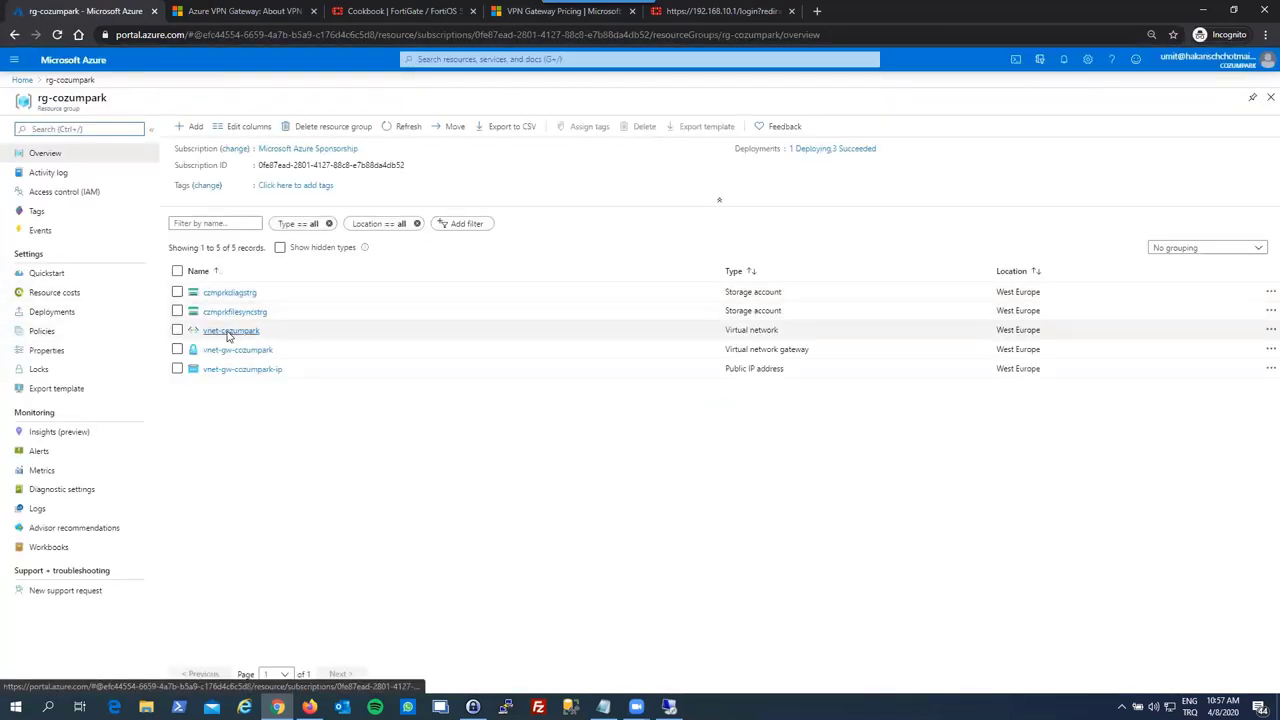
click(228, 332)
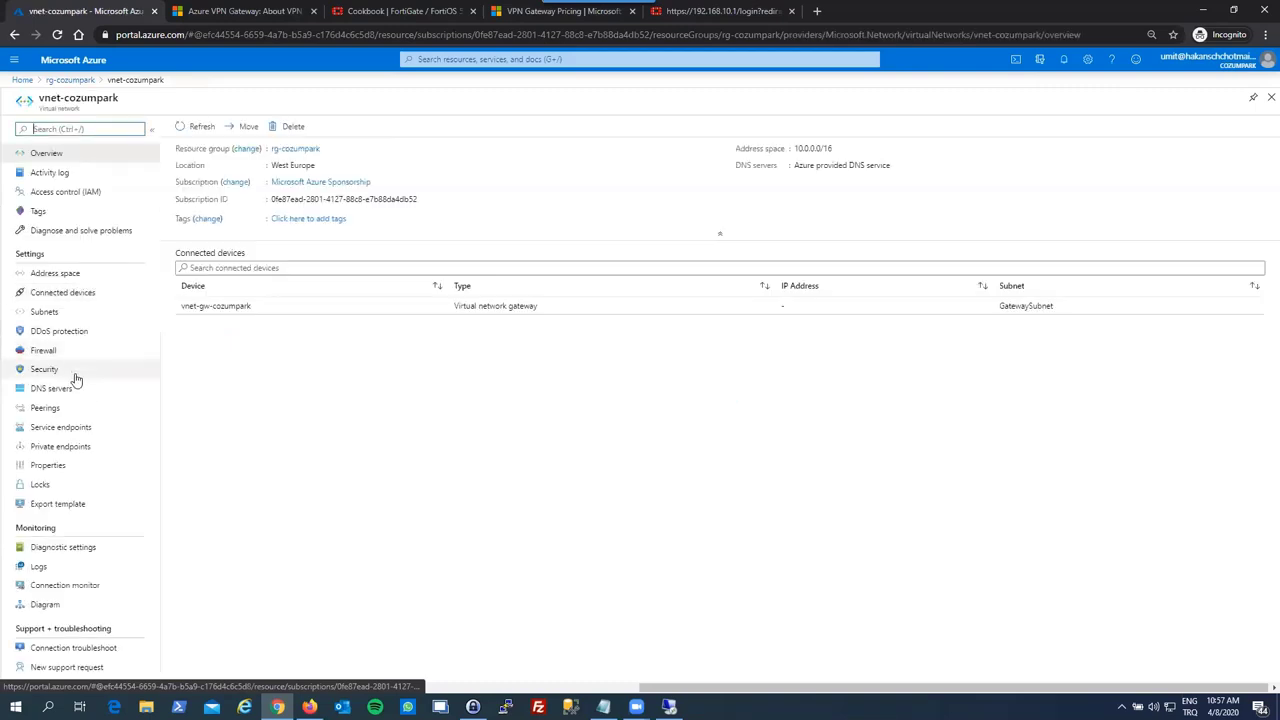
click(75, 386)
click(181, 187)
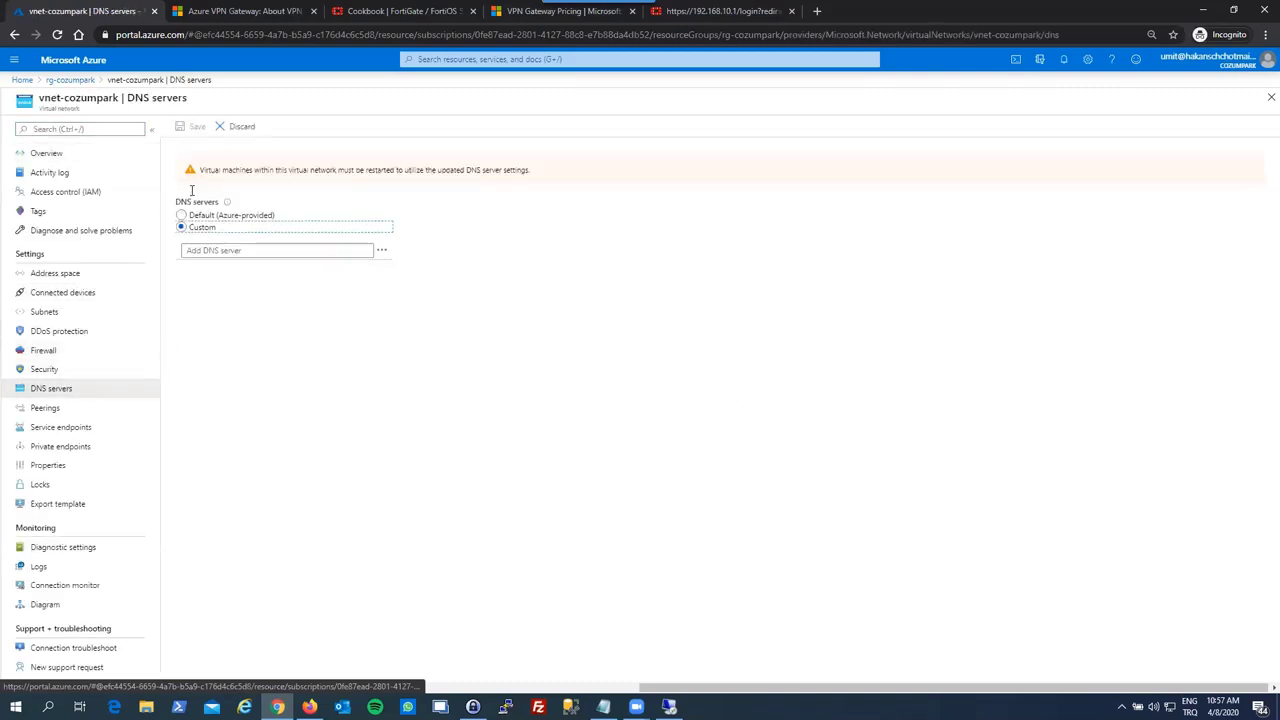
click(210, 250)
text(192)
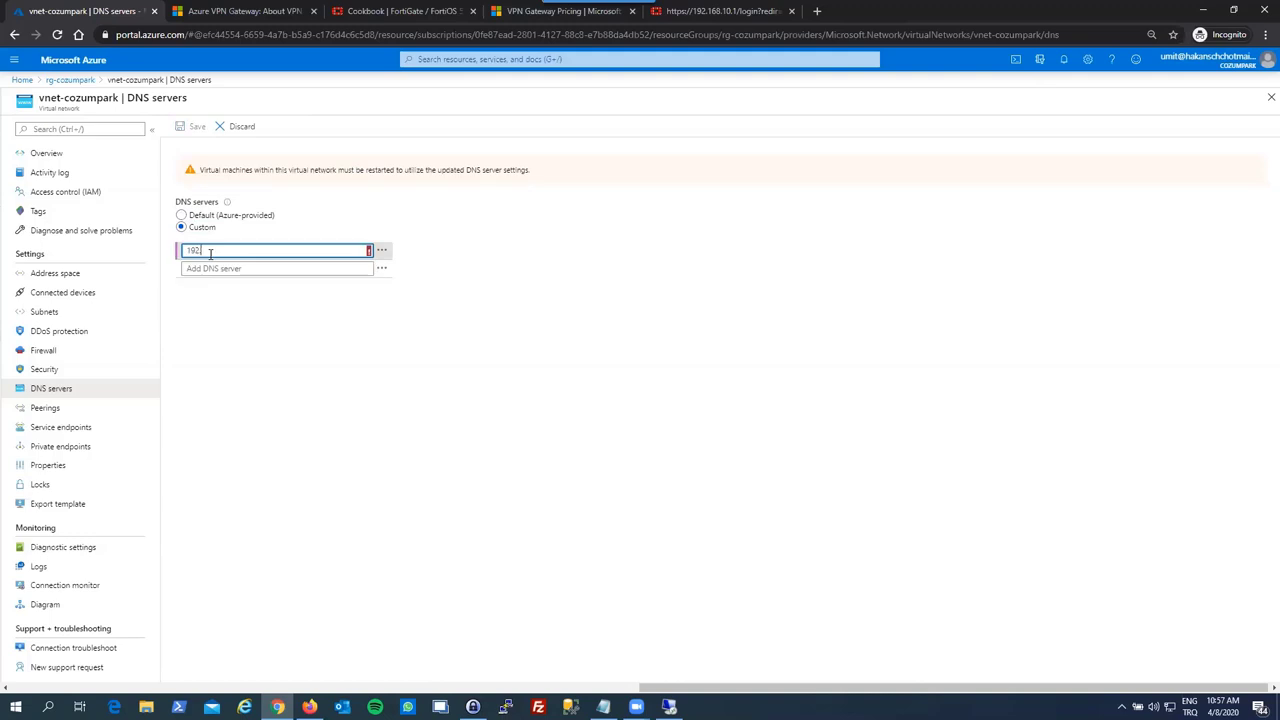
text(.168.10.181)
click(200, 126)
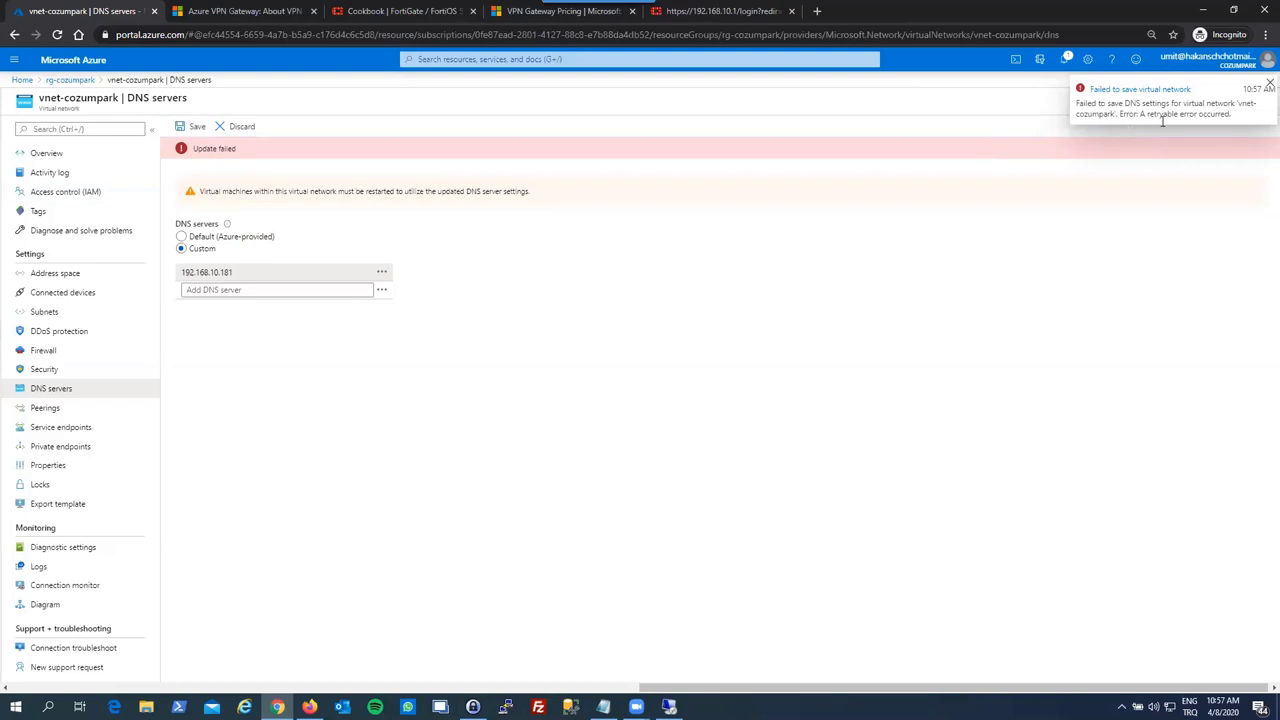
click(1269, 84)
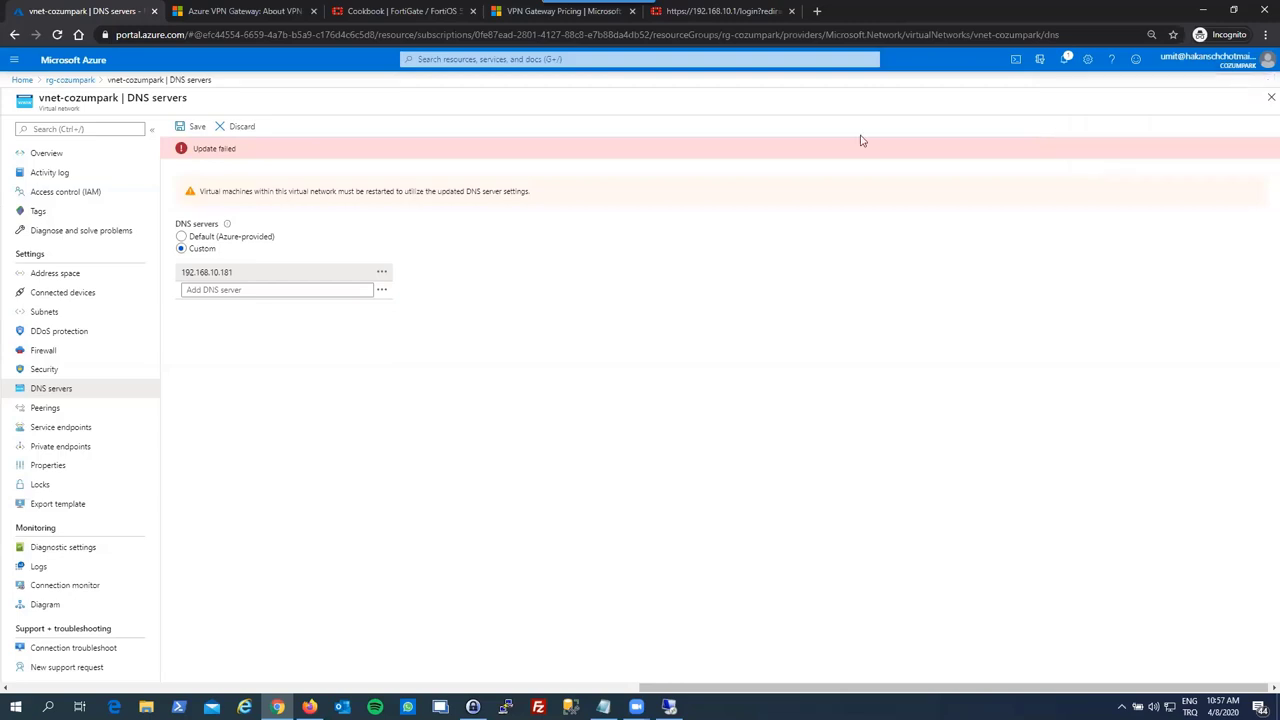
- Replace the DNS server with 8.8.8.8, try saving, then discard the unsaved edits
click(314, 273)
key(ctrl+a)
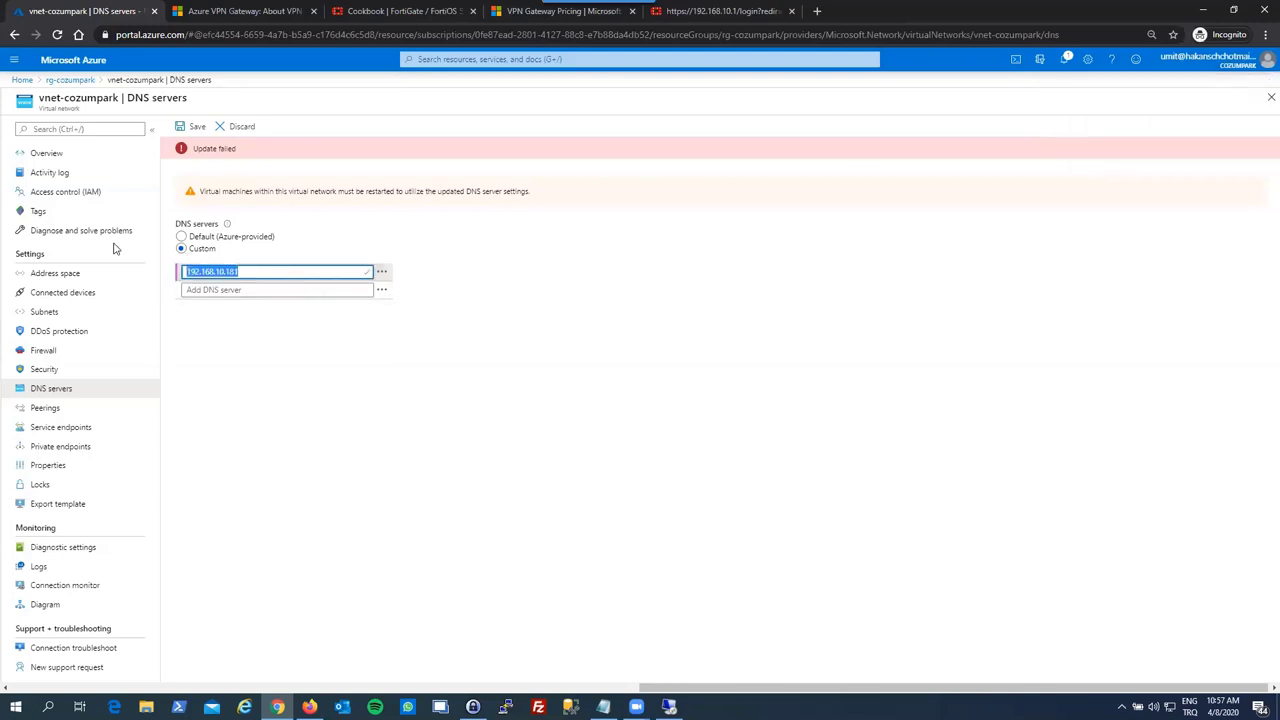
text(8.8.8.8)
click(183, 127)
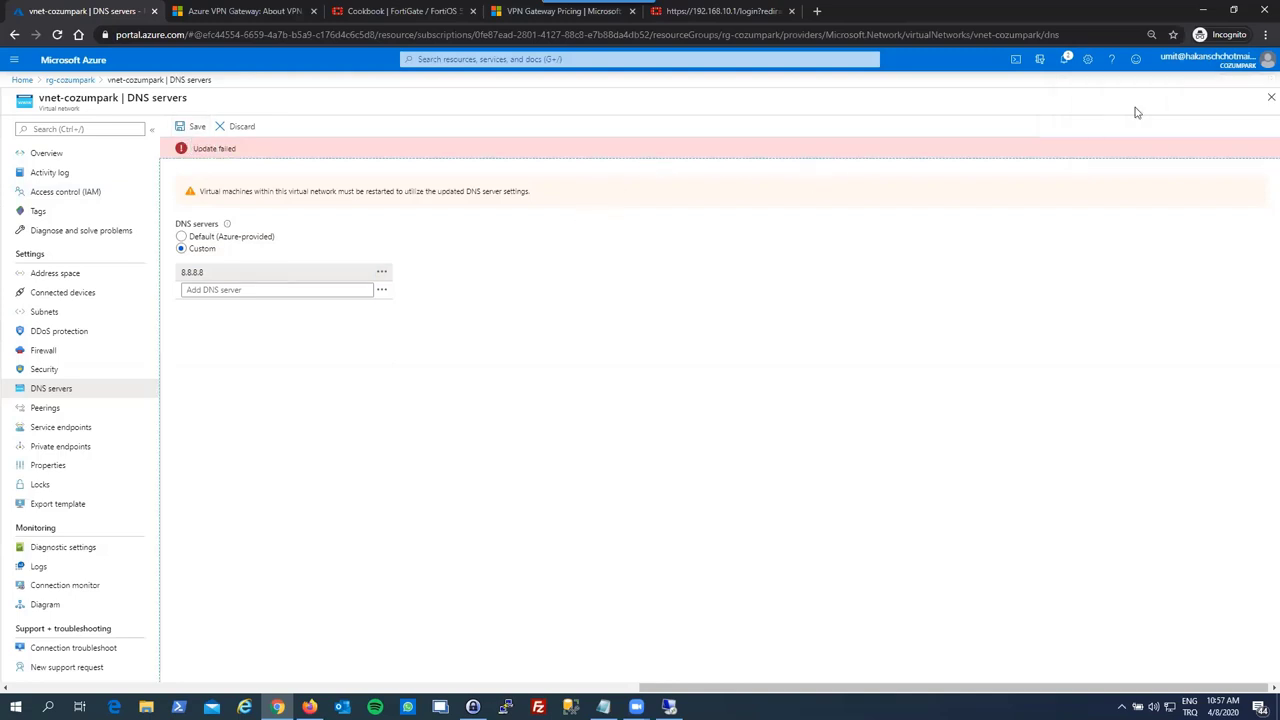
click(1270, 97)
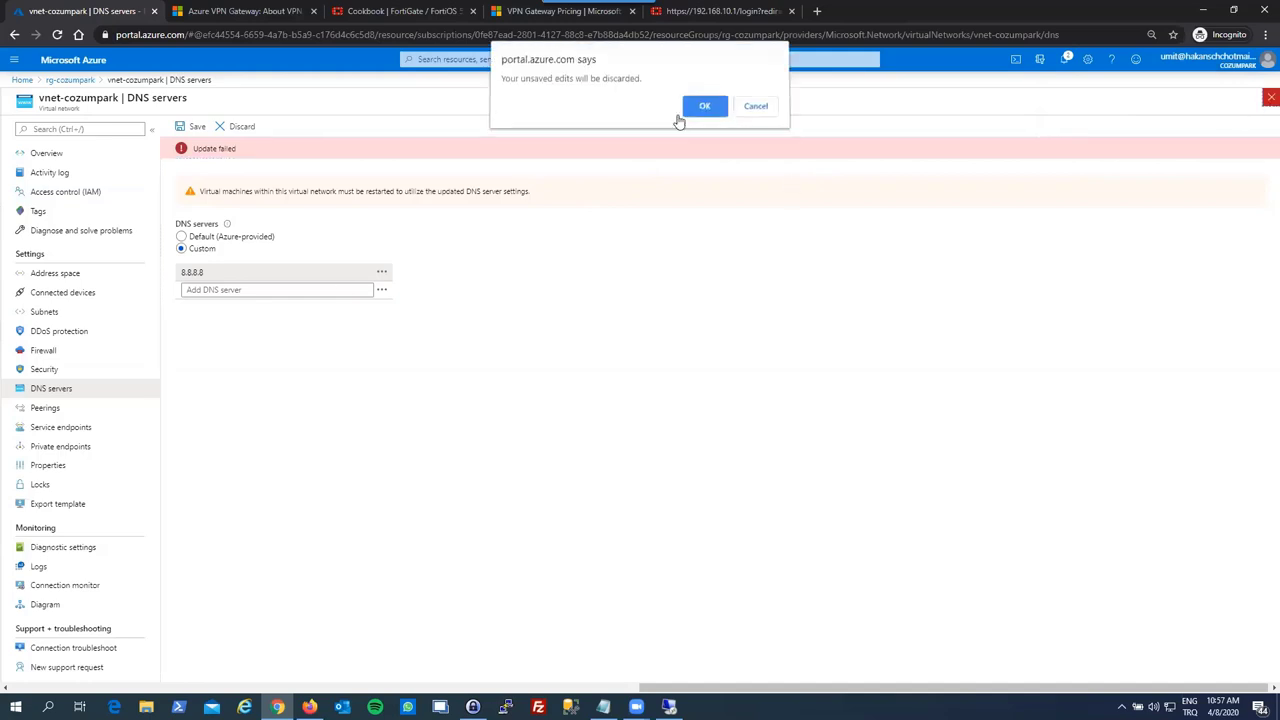
click(684, 114)
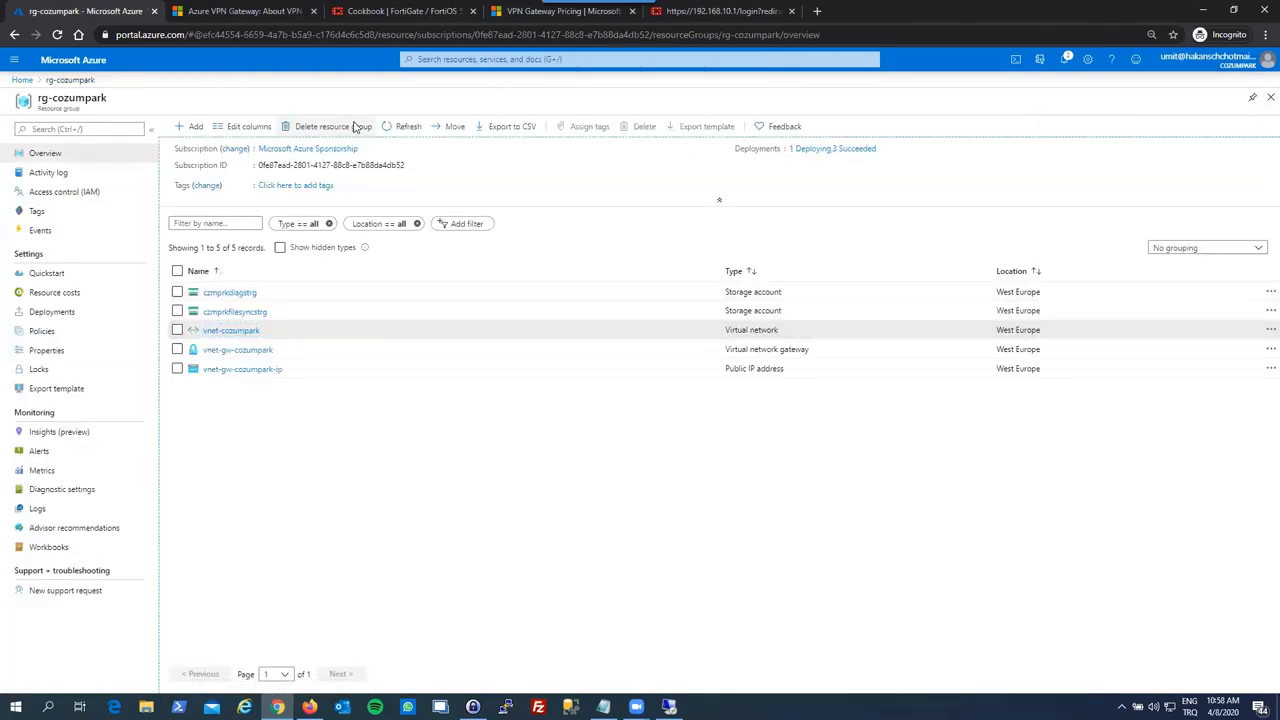
- Refresh rg-cozumpark and search the Marketplace for 'windows server'
click(400, 127)
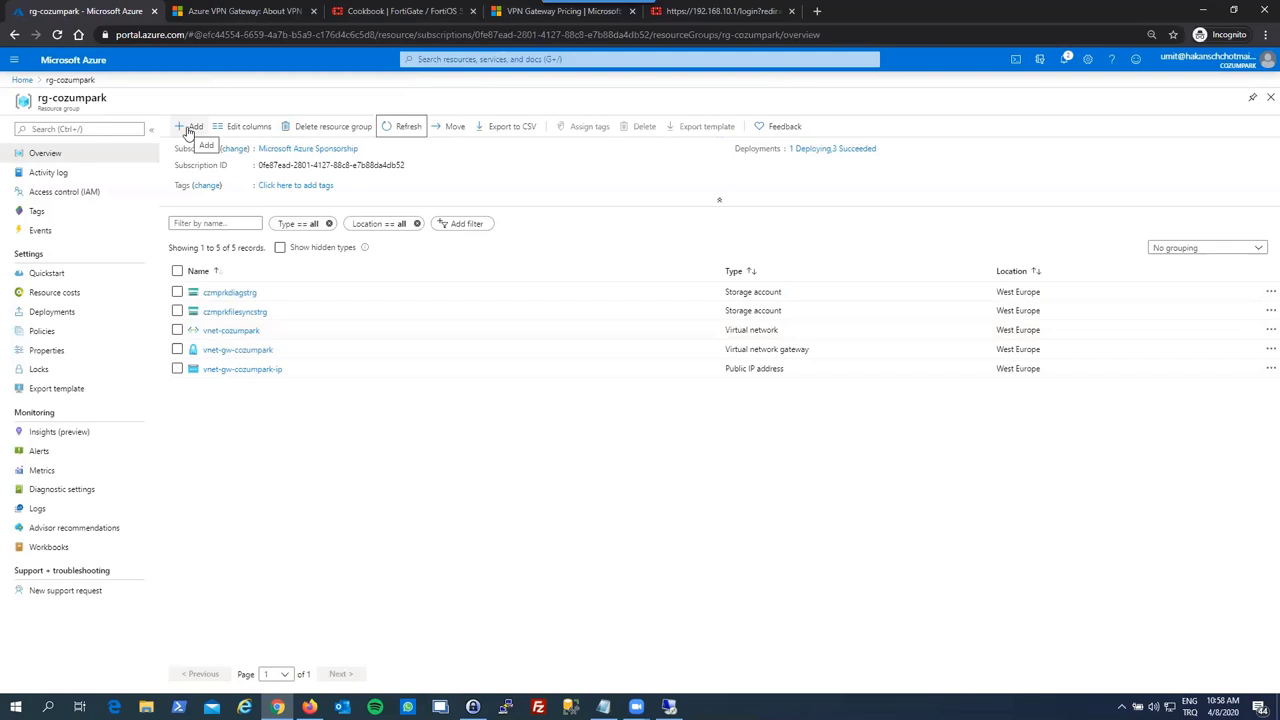
click(190, 127)
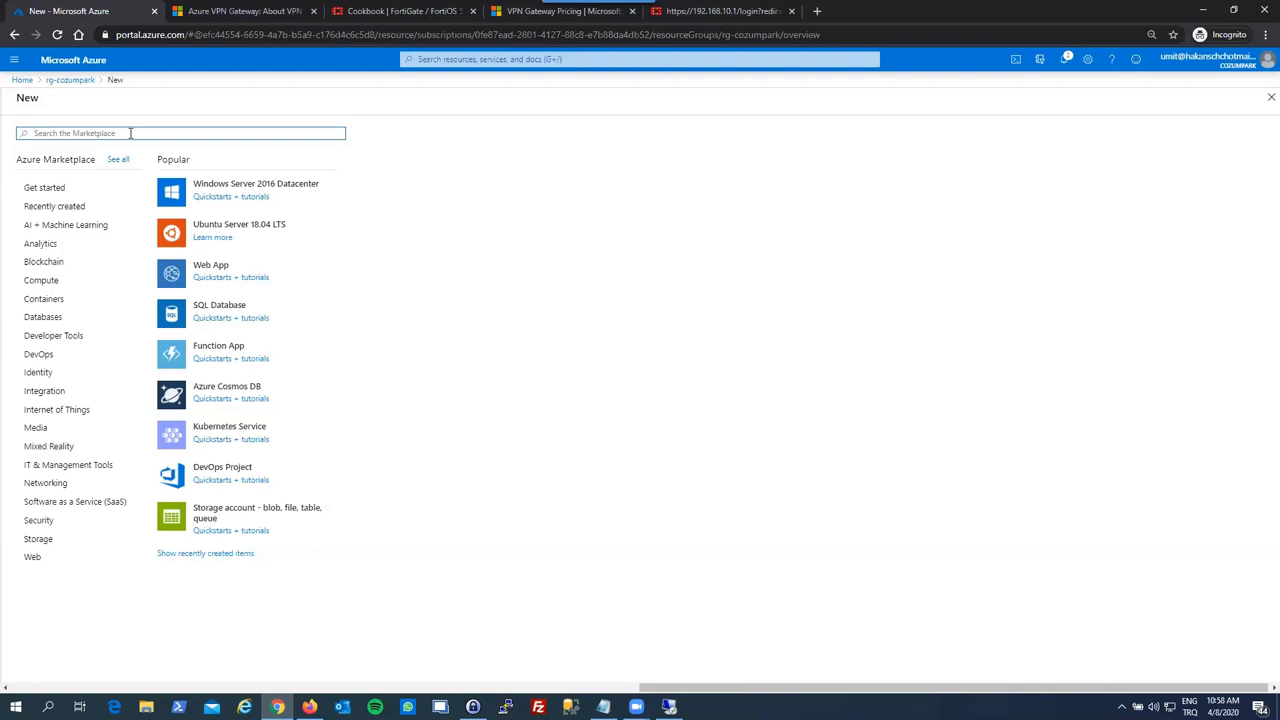
text(window)
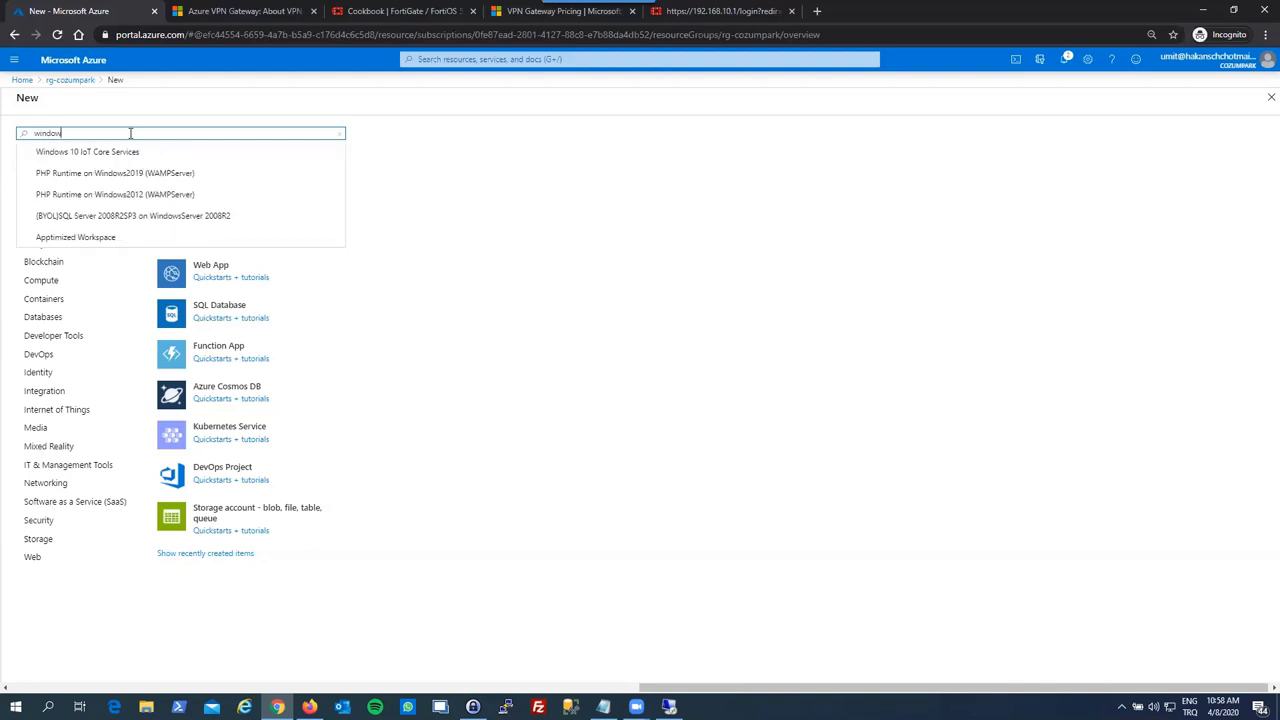
text(s server)
key(Return)
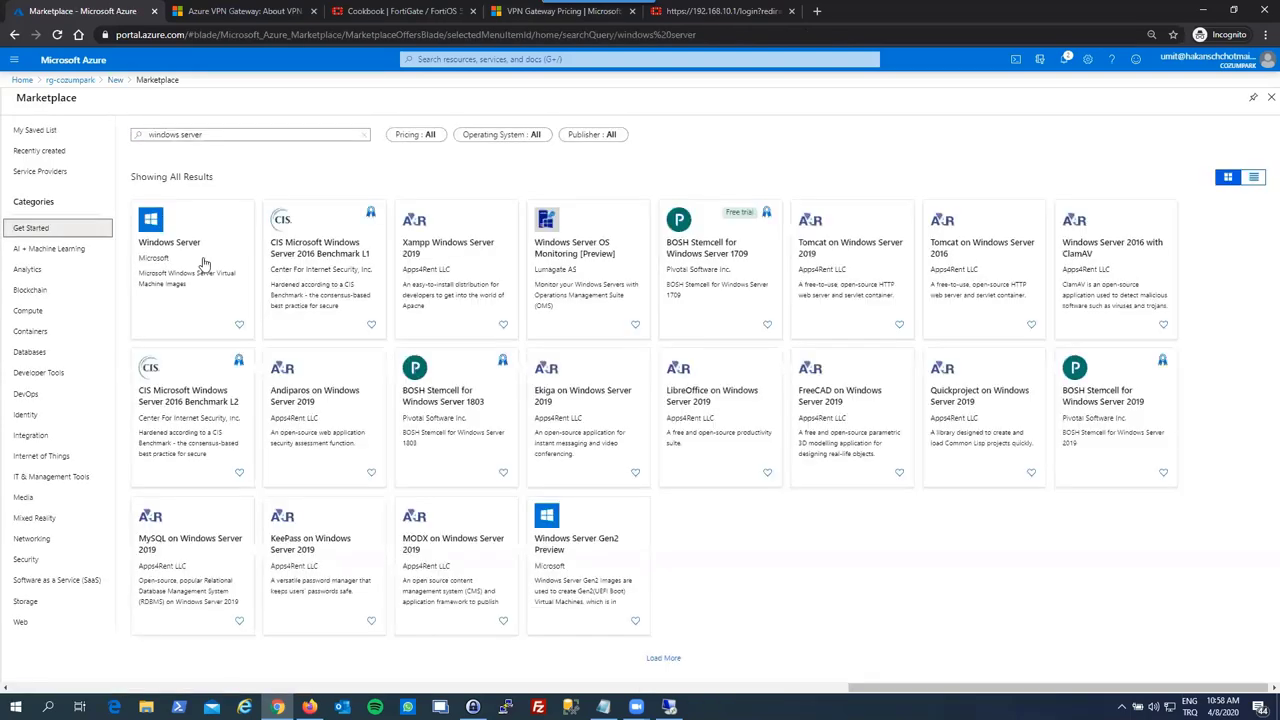
- Pick the Windows Server 2019 Datacenter plan and start creating a virtual machine
click(207, 265)
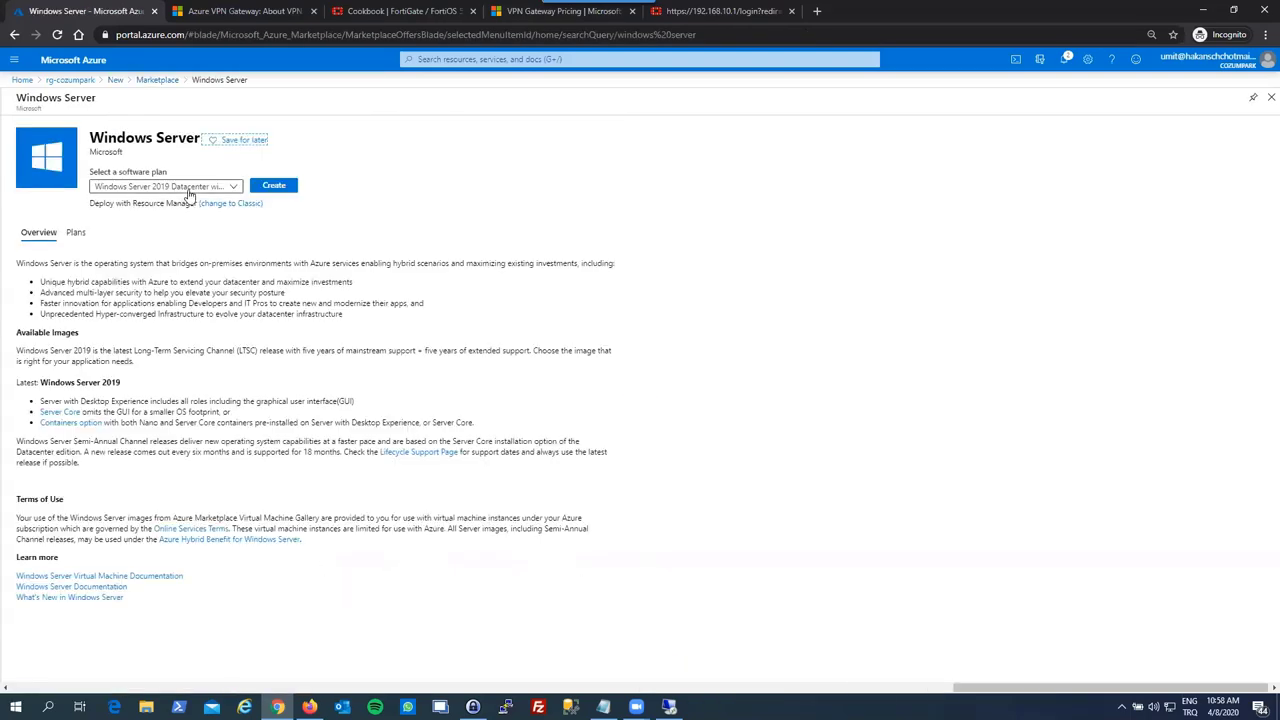
click(192, 189)
scroll(255, 376, down, 3)
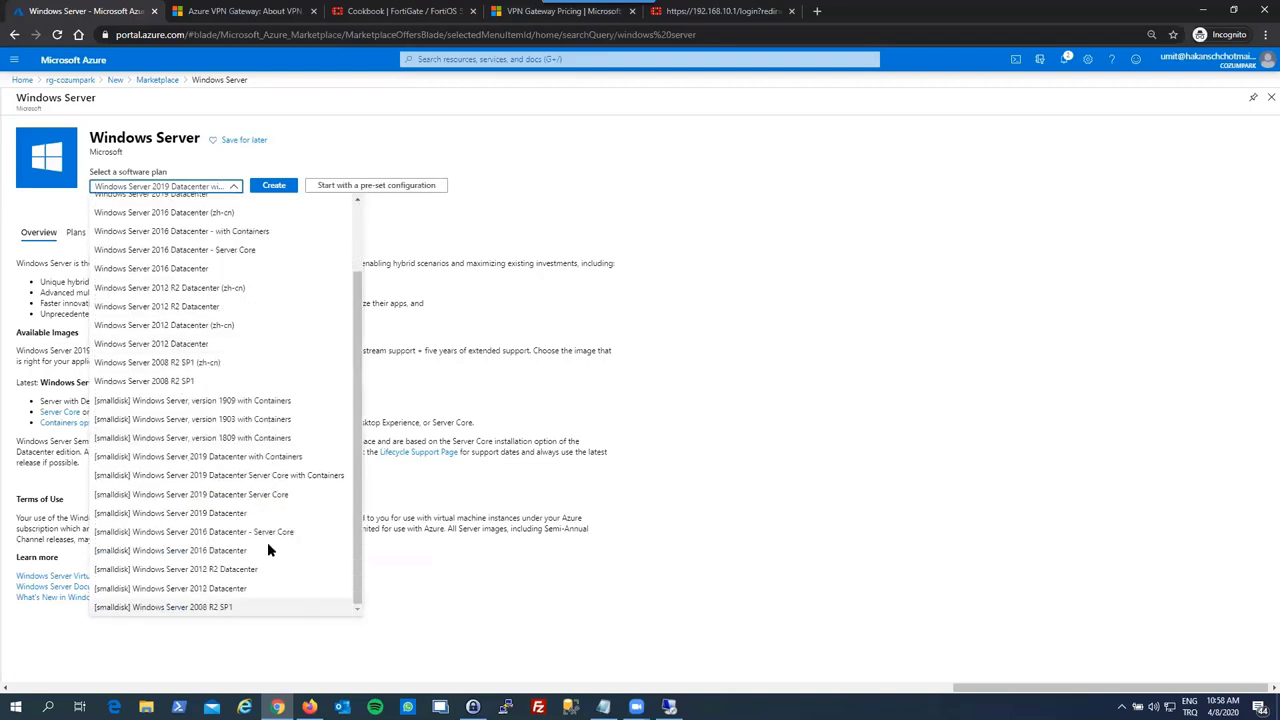
scroll(262, 596, up, 1)
scroll(262, 596, down, 1)
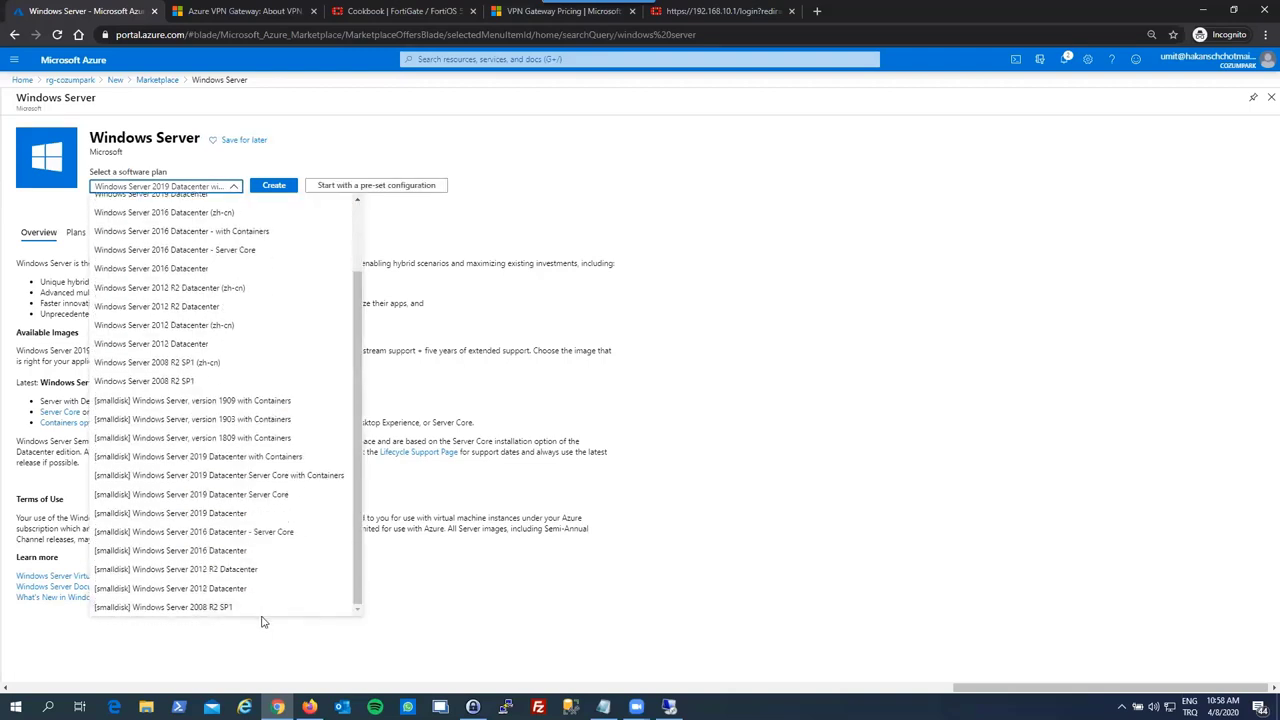
scroll(210, 300, up, 2)
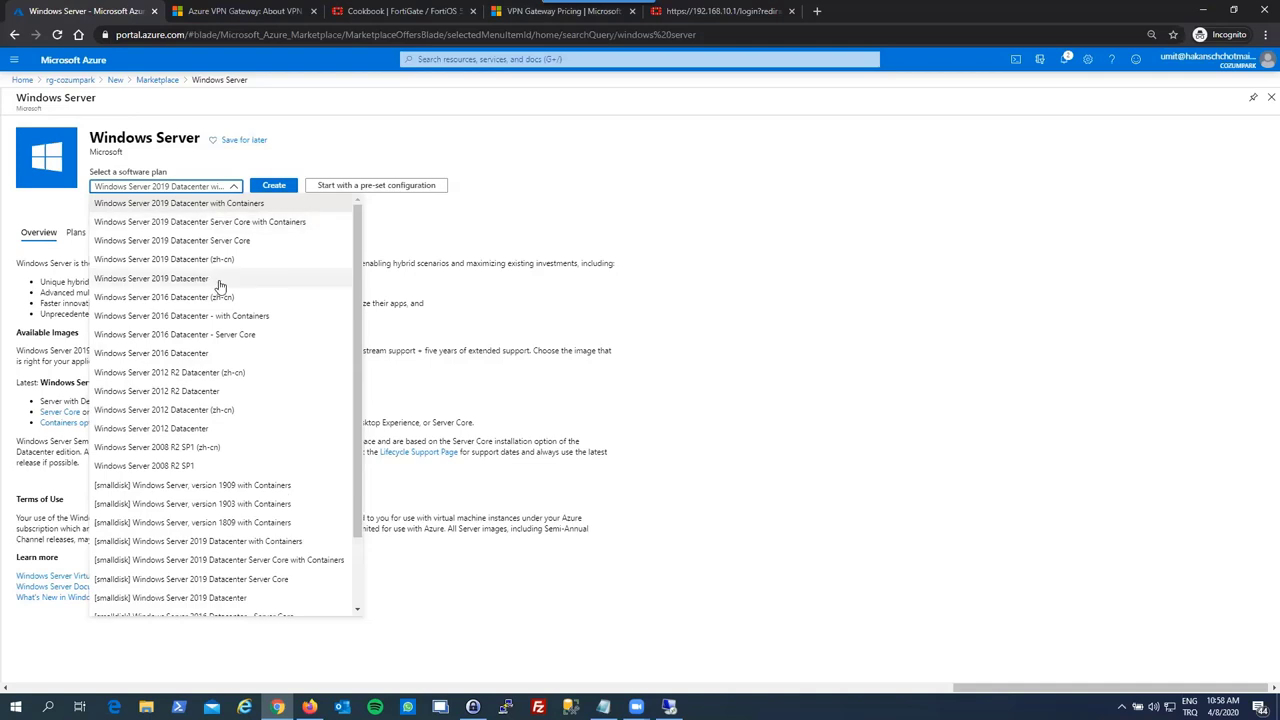
click(208, 276)
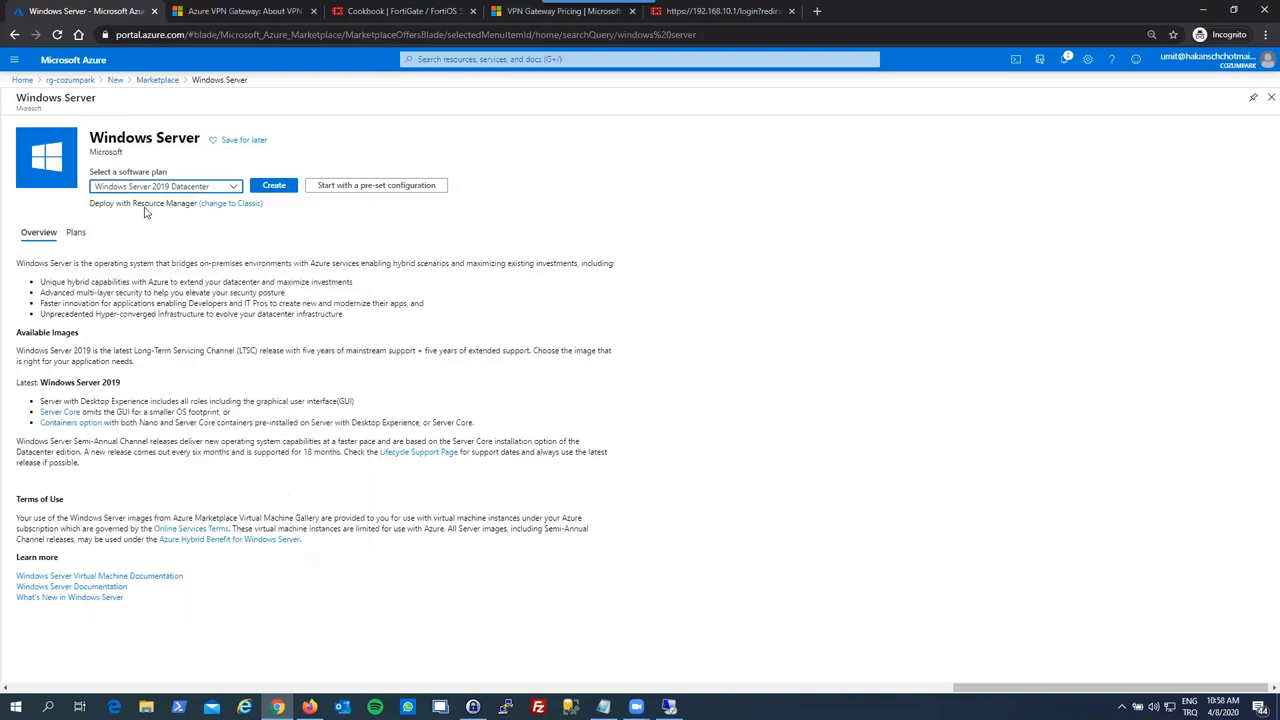
click(264, 192)
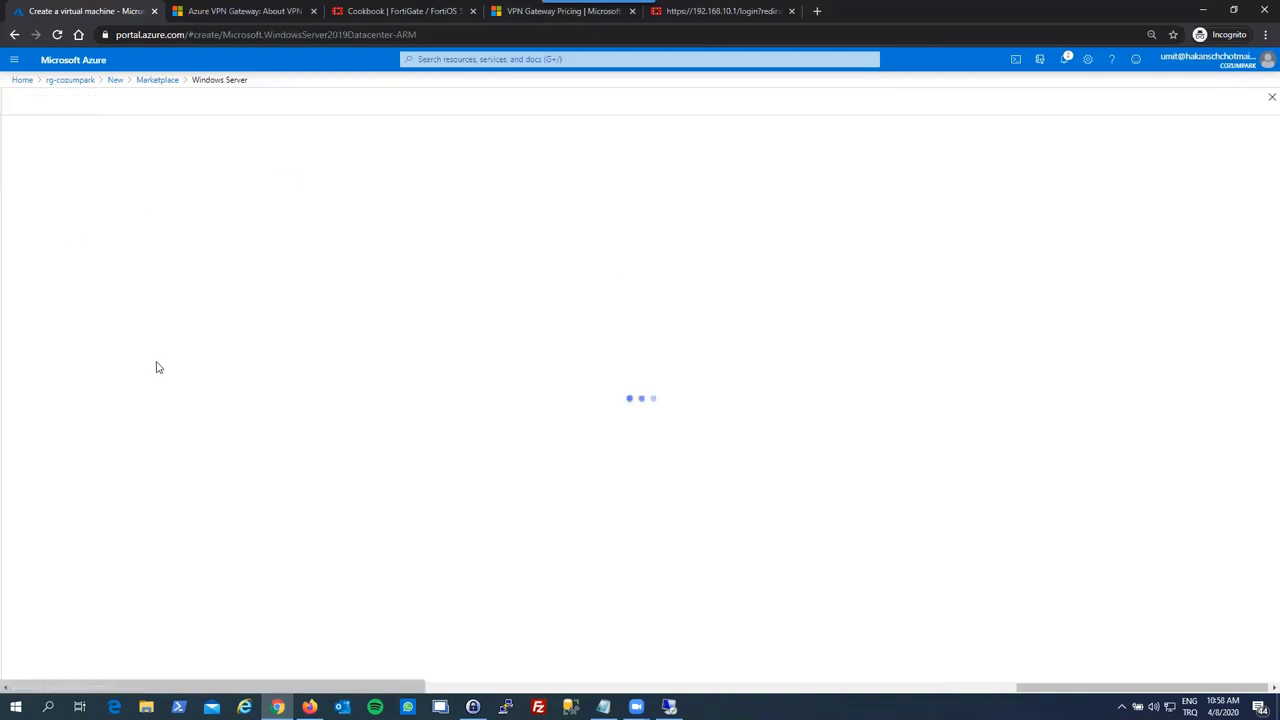
- Enter czmprk-dc-02 as the virtual machine name, correcting the typed text
click(199, 346)
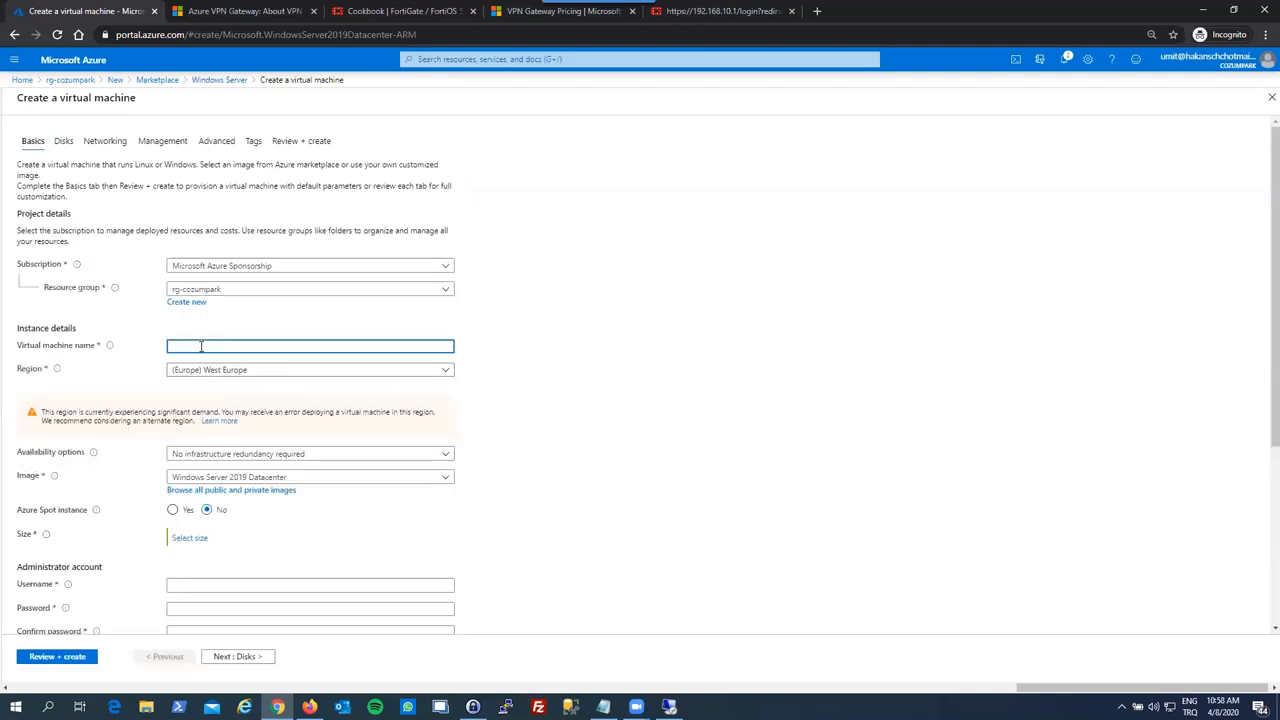
text(czm)
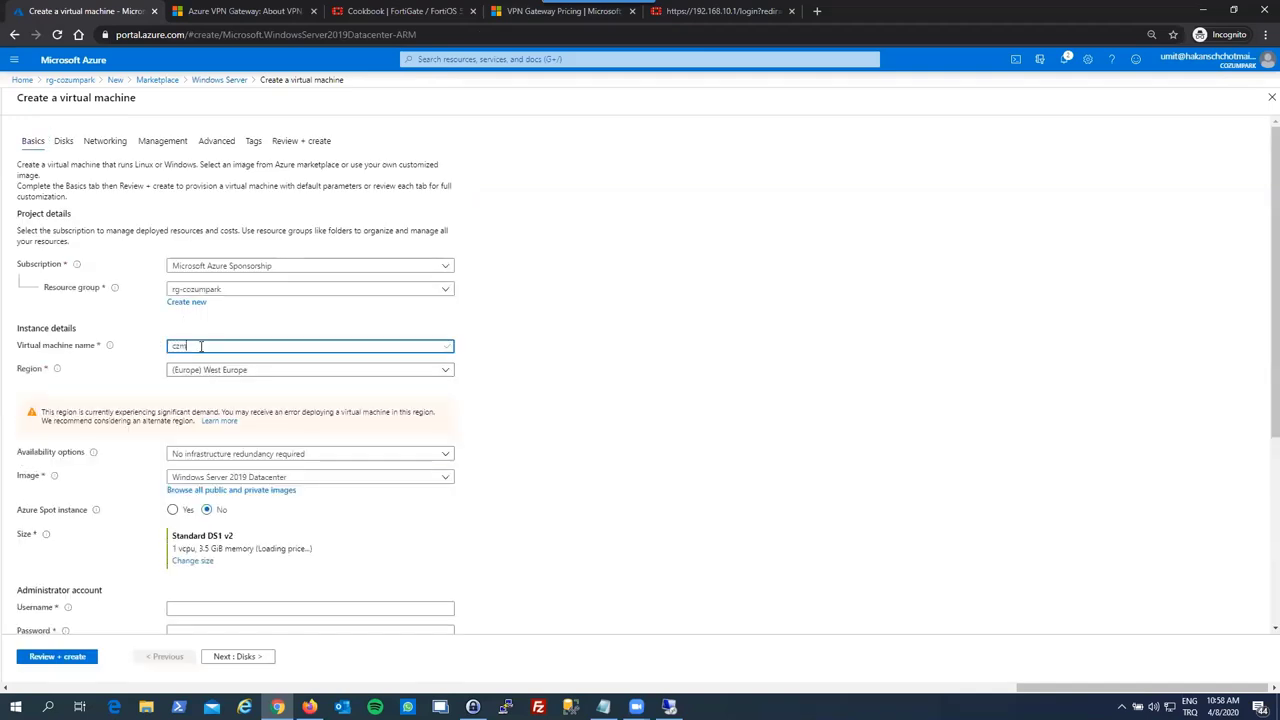
text(prk-azrk-dc-01)
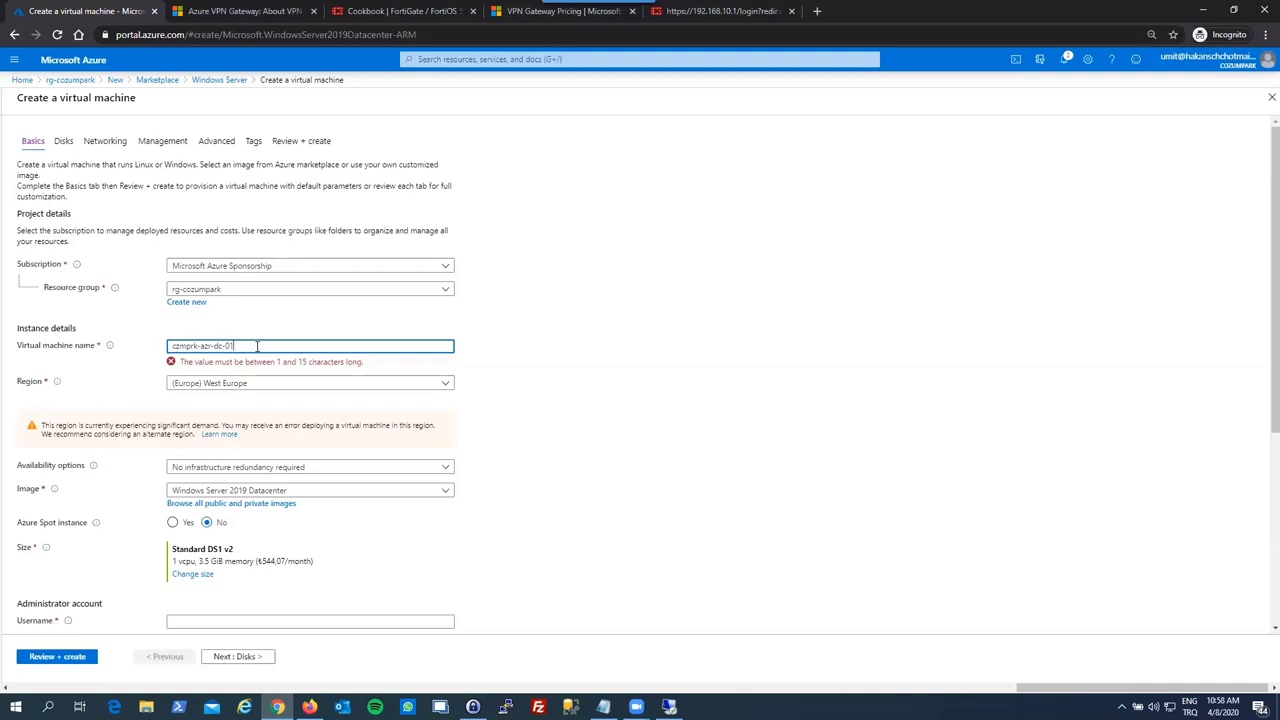
drag(233, 345, 267, 345)
text(dc-)
click(261, 336)
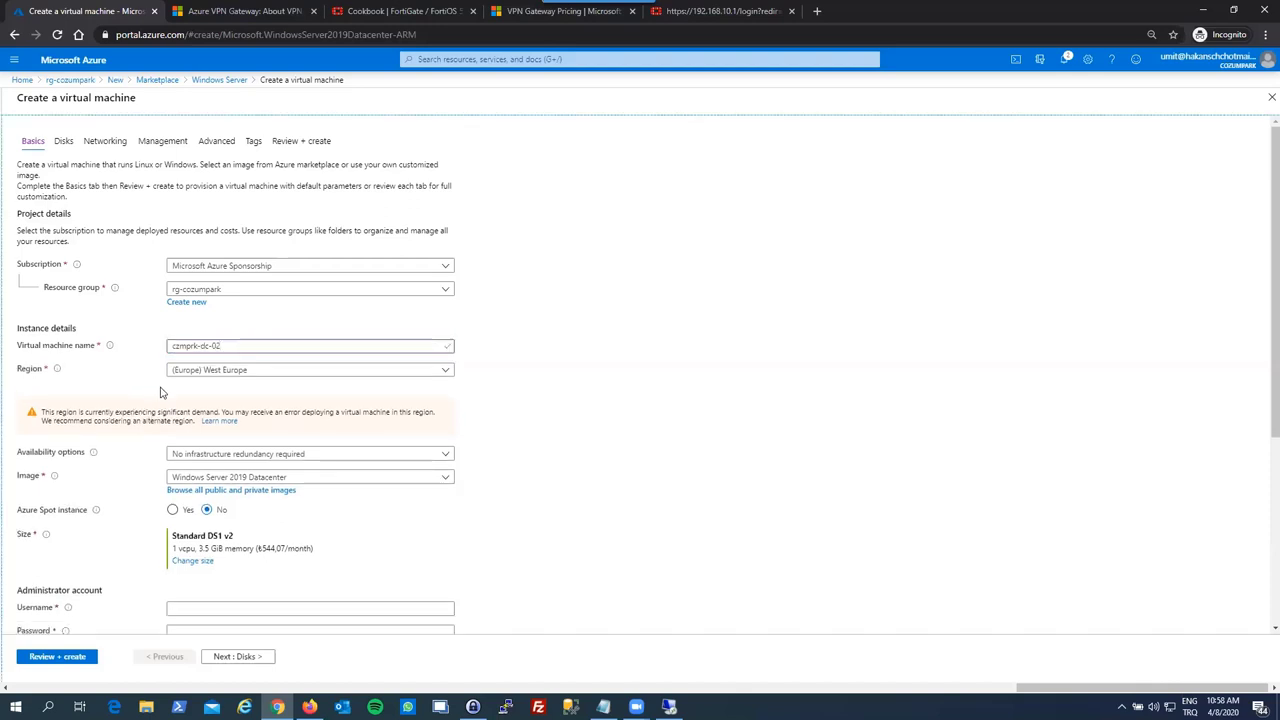
scroll(167, 420, down, 1)
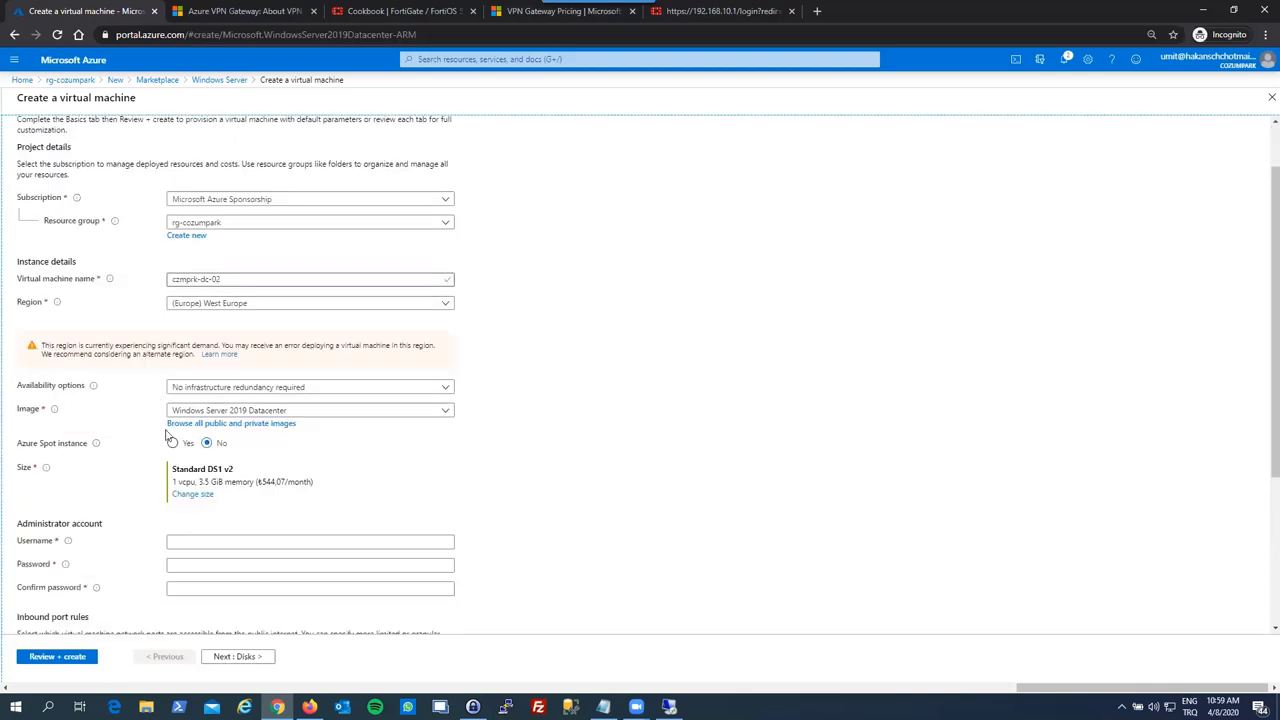
- Change the VM size from Standard DS1 v2 to Standard B2ms (2 vCPUs, 8 GiB memory)
click(184, 495)
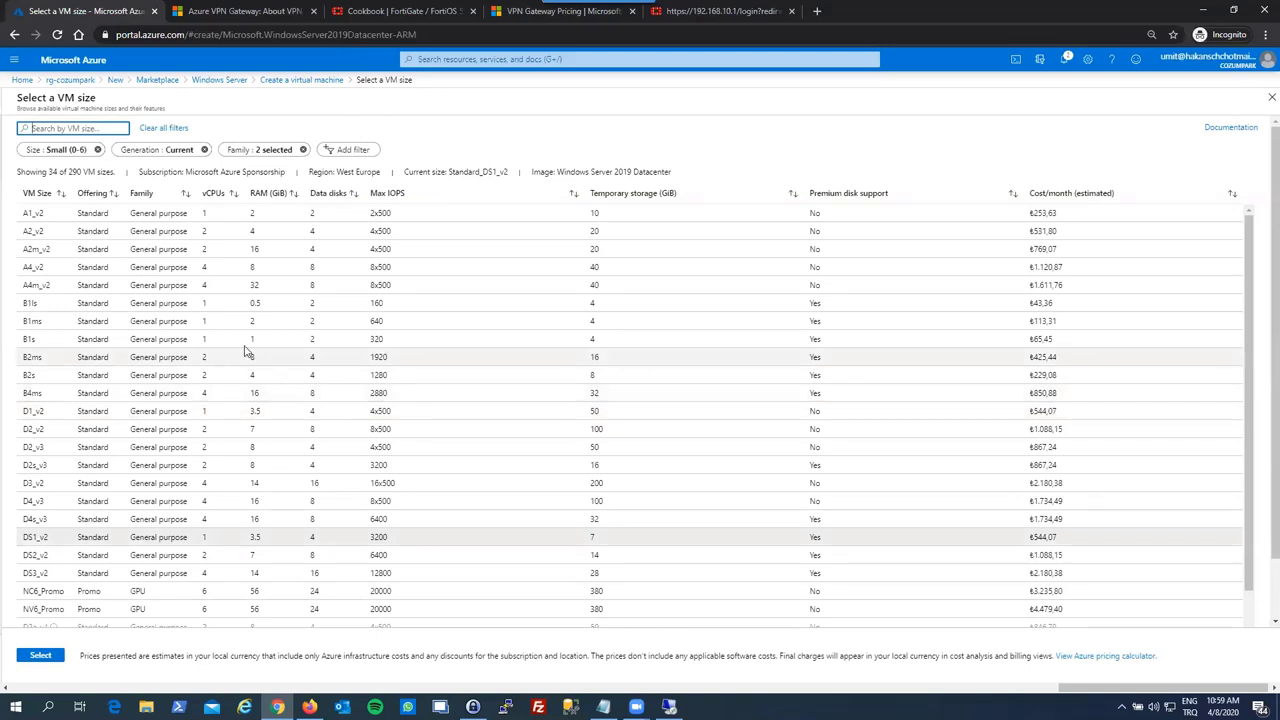
scroll(112, 345, down, 2)
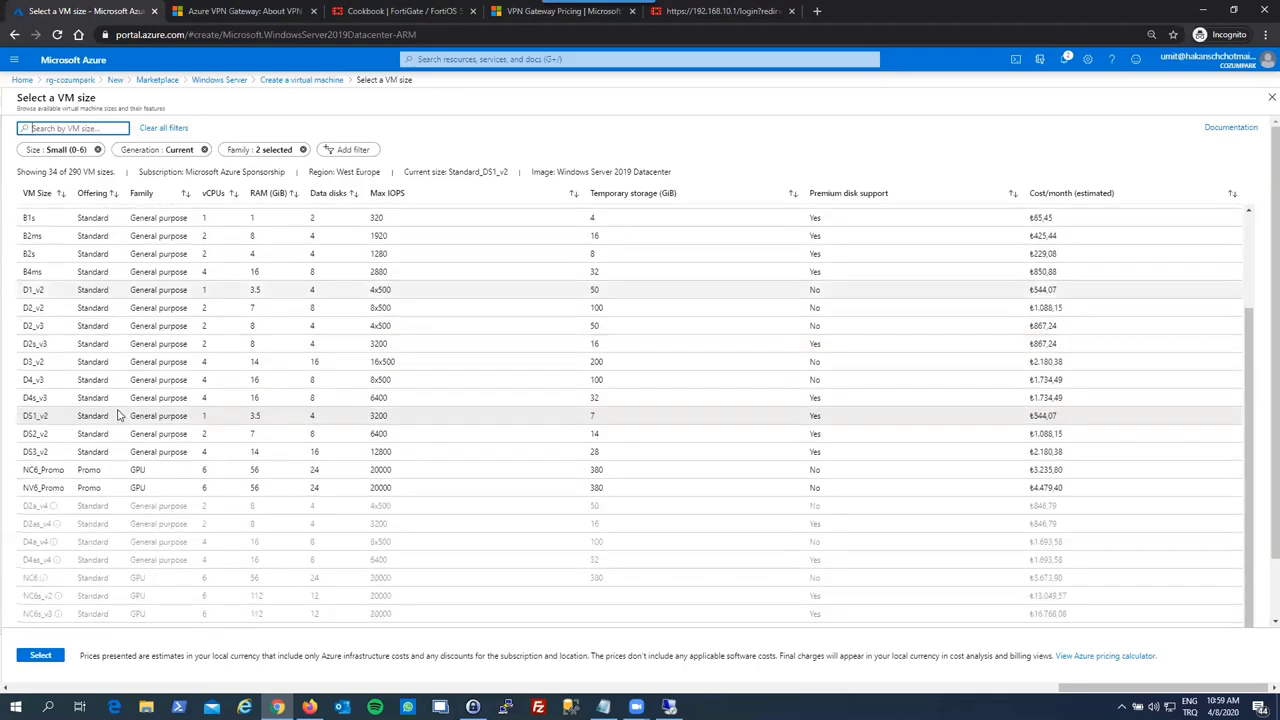
scroll(140, 397, up, 2)
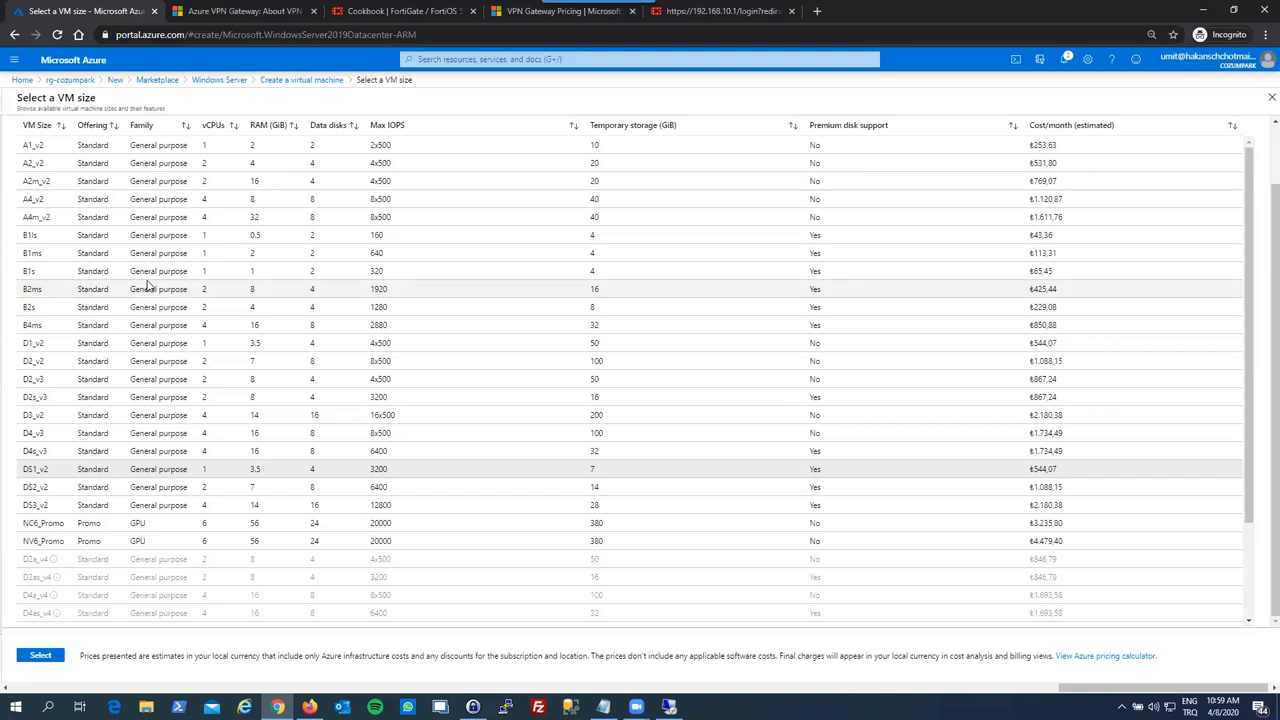
scroll(155, 300, down, 2)
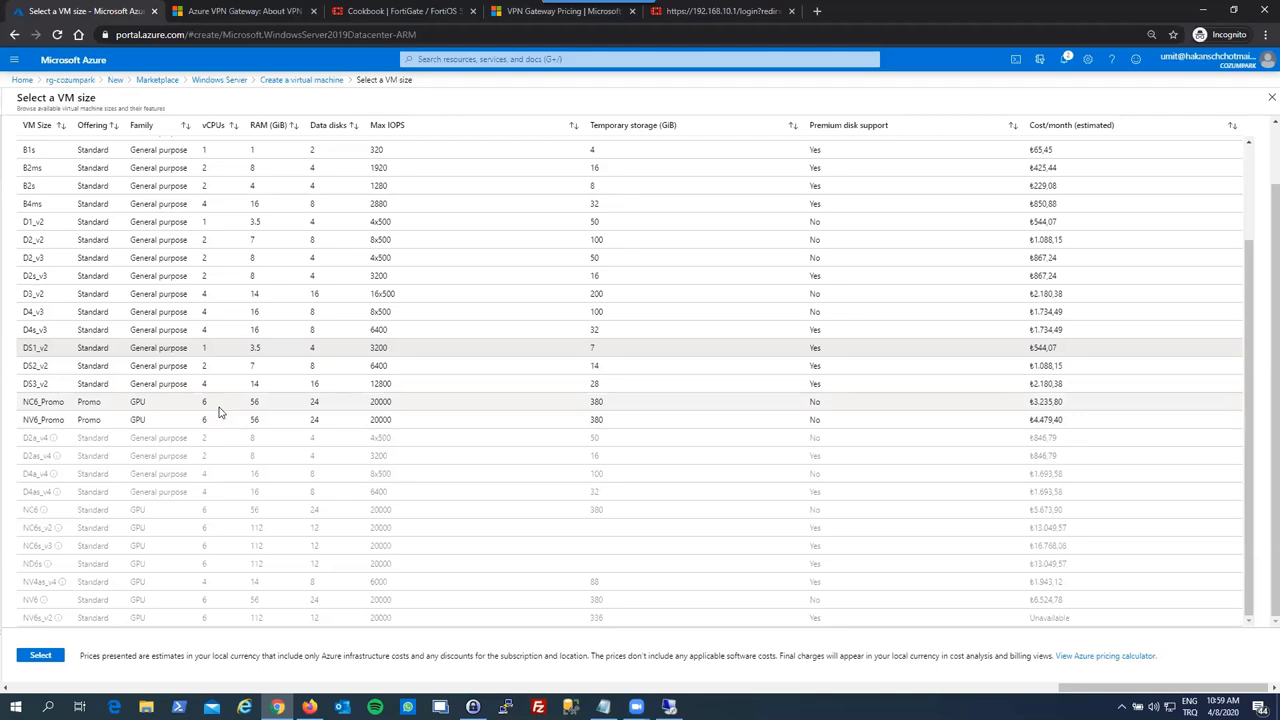
scroll(220, 411, up, 2)
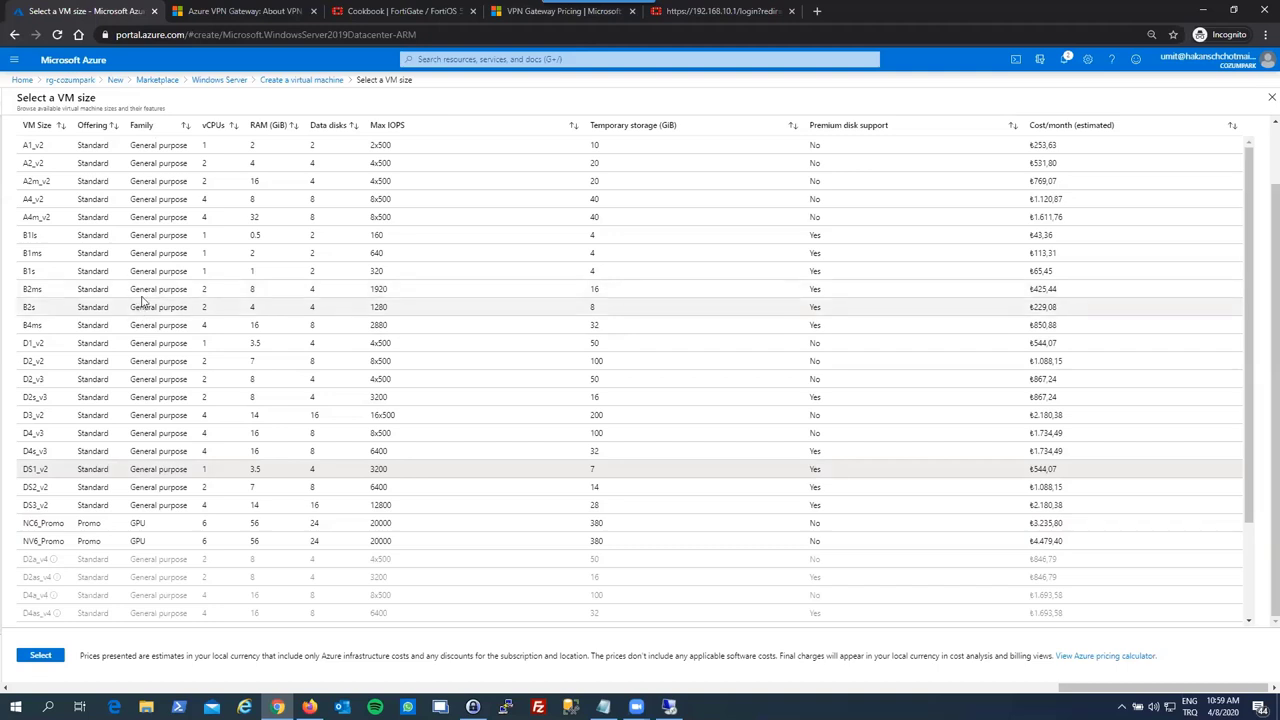
click(142, 291)
click(37, 655)
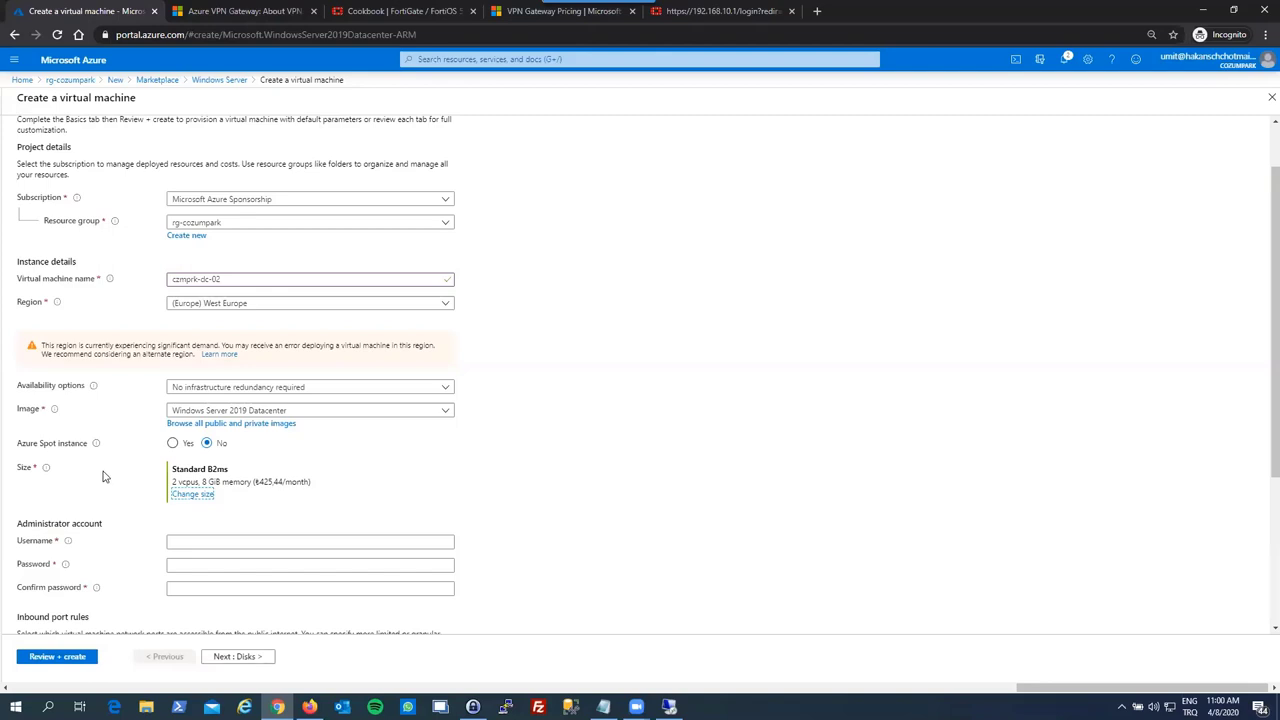
- Enter the administrator username, then the password and its matching confirmation
click(194, 542)
text(c)
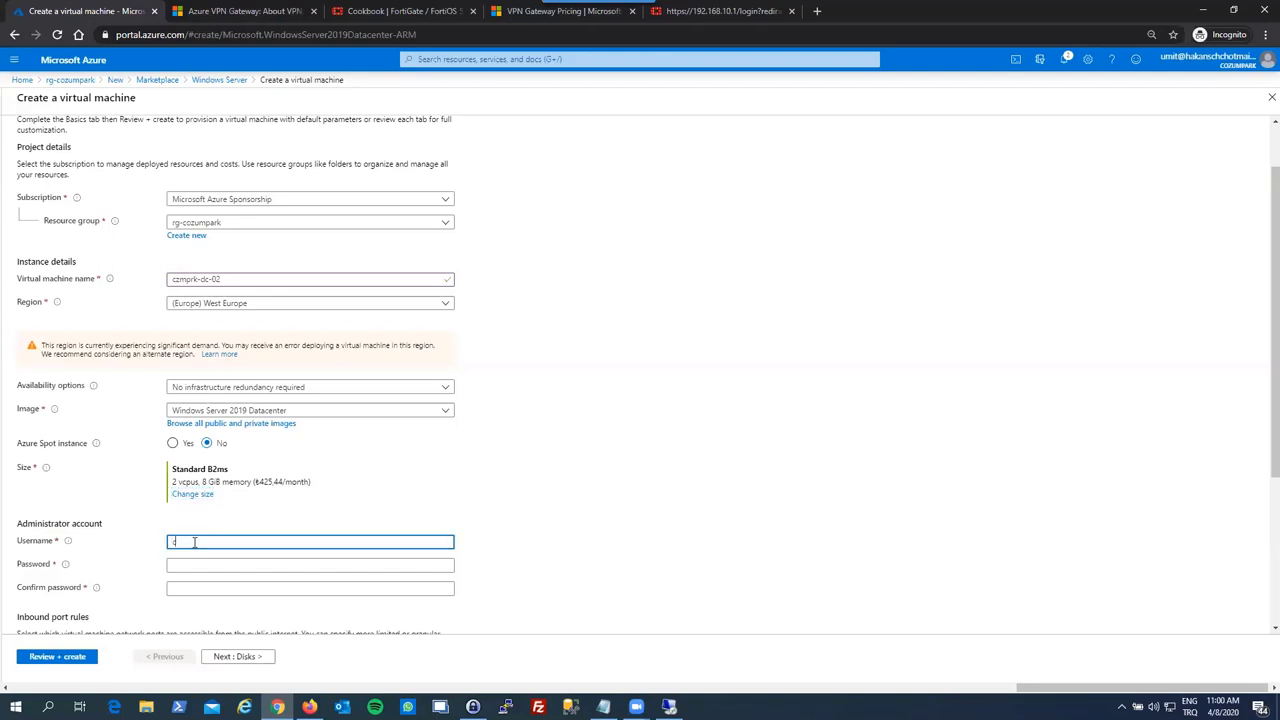
text(ozumpark)
key(Tab)
text(•)
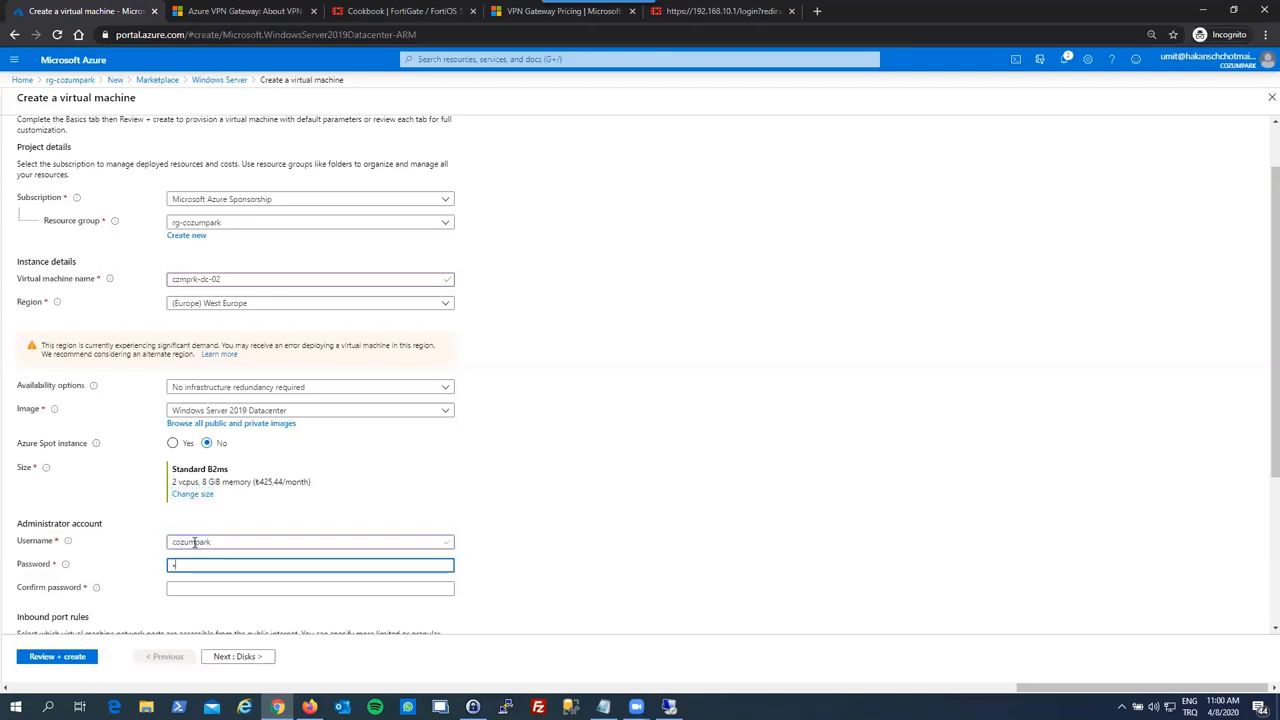
text(•••)
key(Tab)
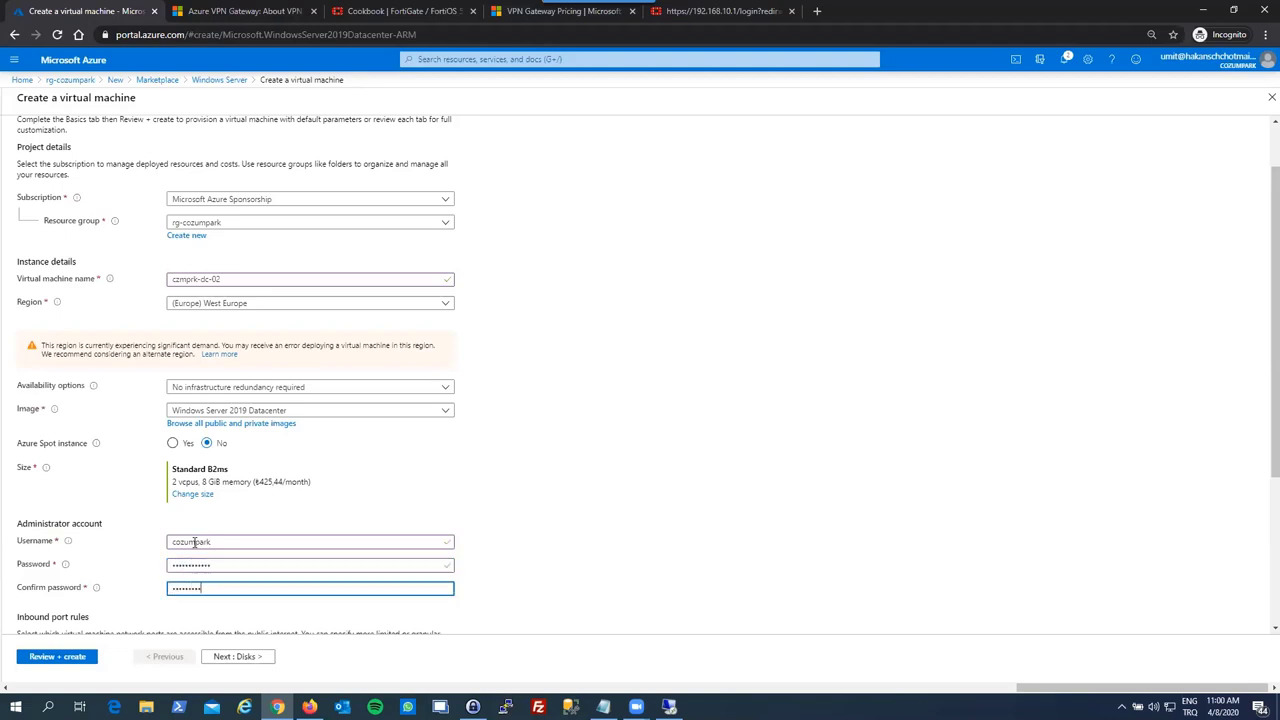
click(97, 539)
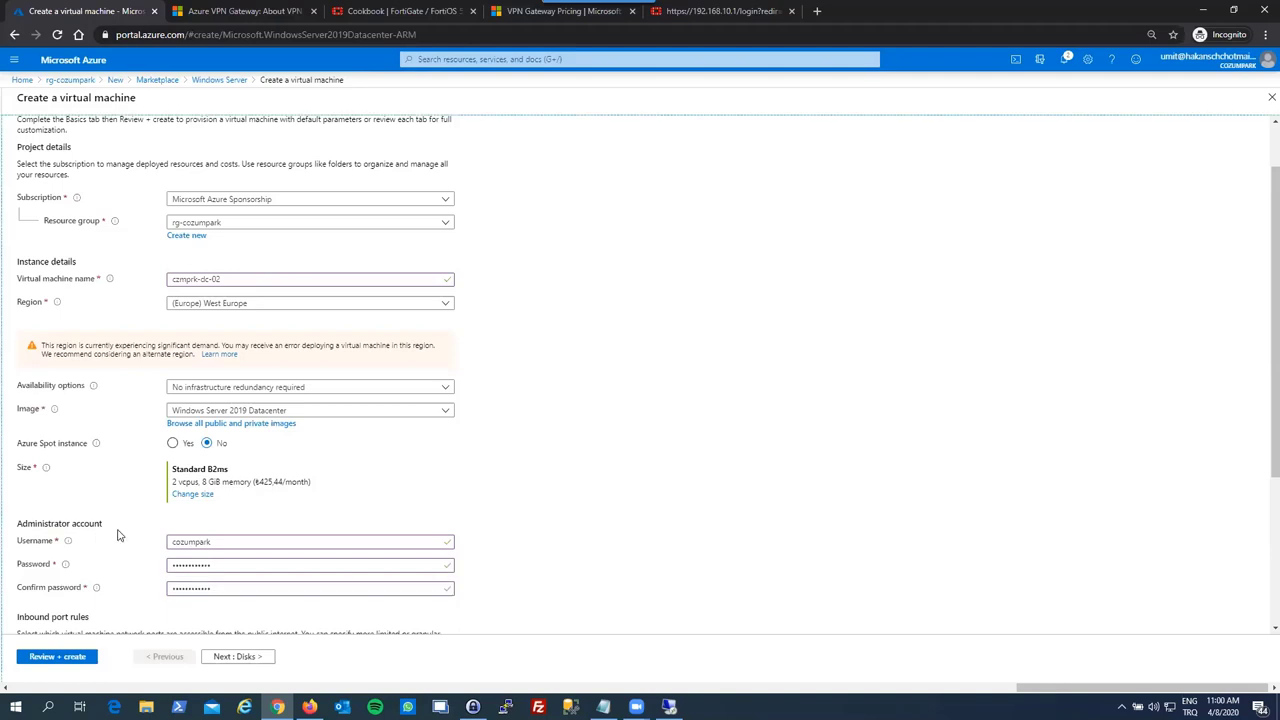
scroll(100, 480, down, 3)
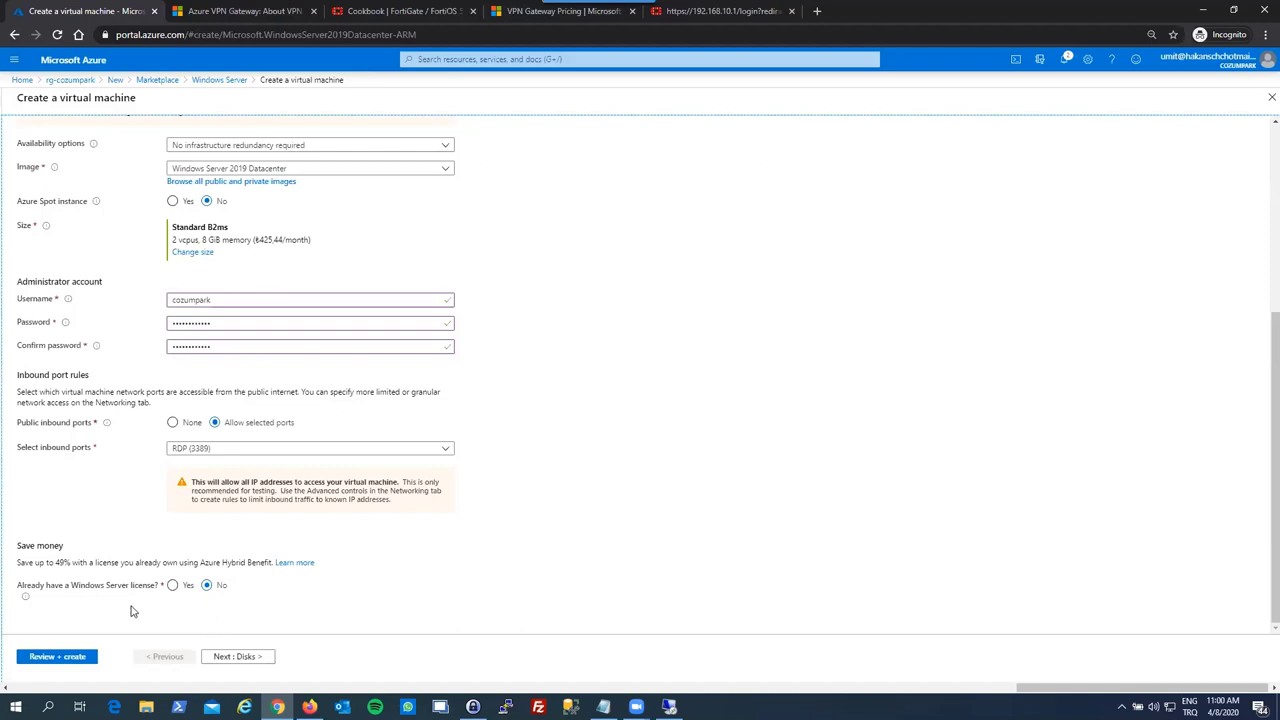
- On the Disks tab, keep Premium SSD as the OS disk type with default encryption
click(239, 657)
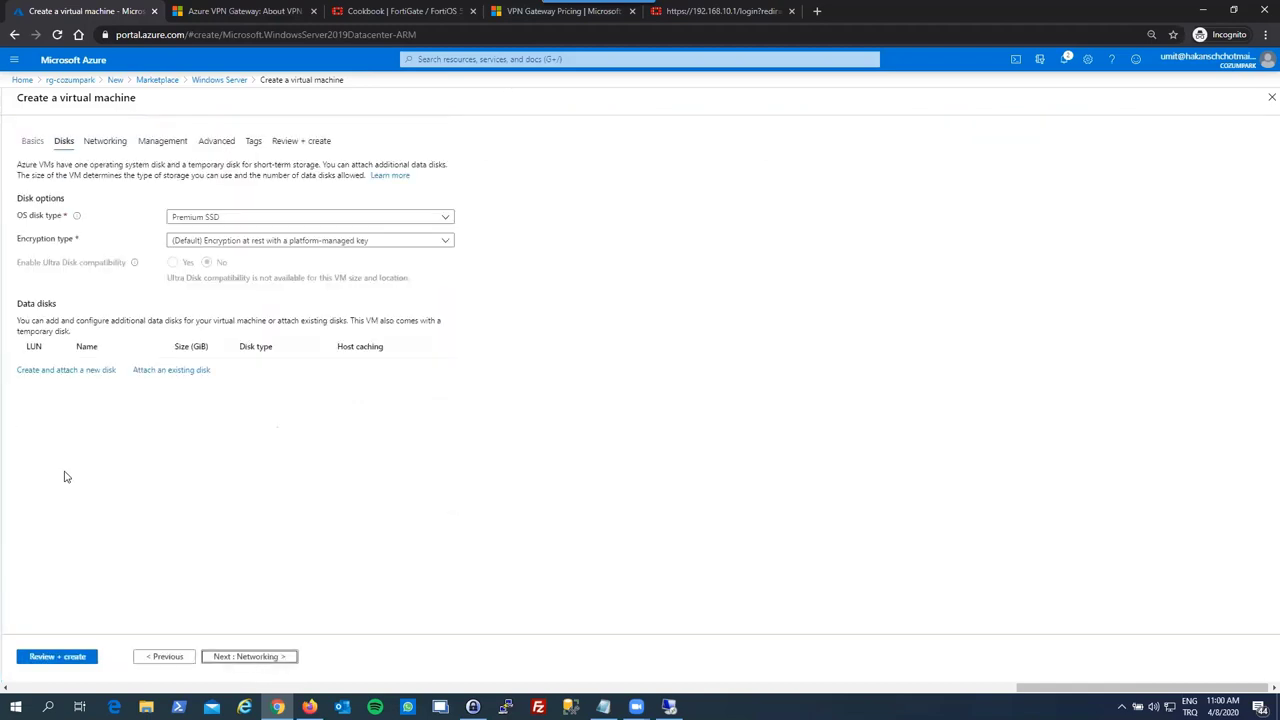
click(235, 222)
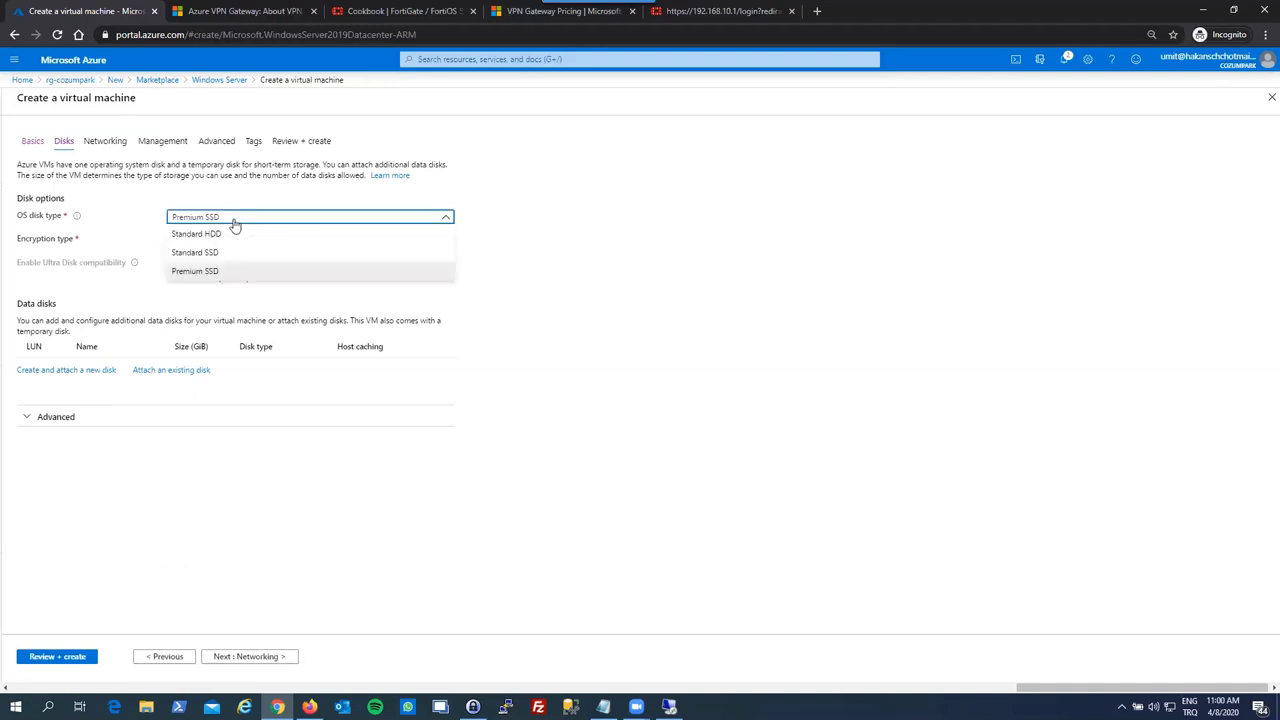
click(234, 224)
click(234, 224)
click(242, 220)
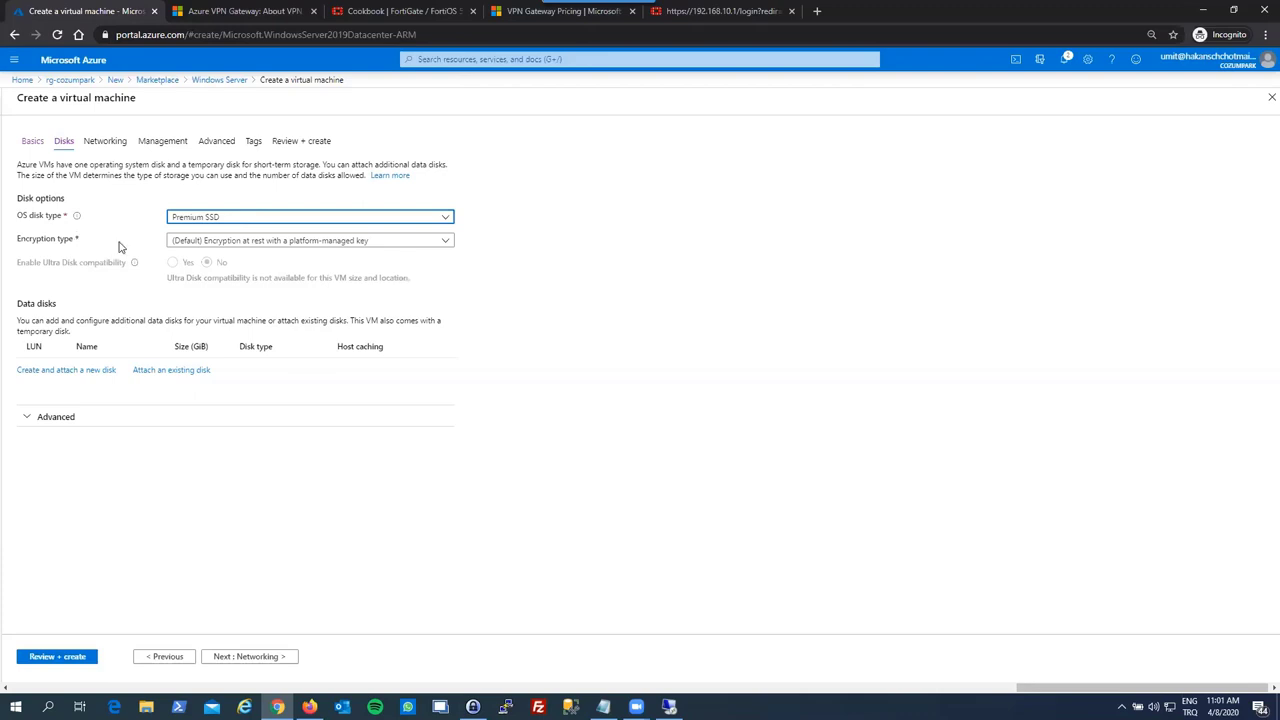
click(190, 540)
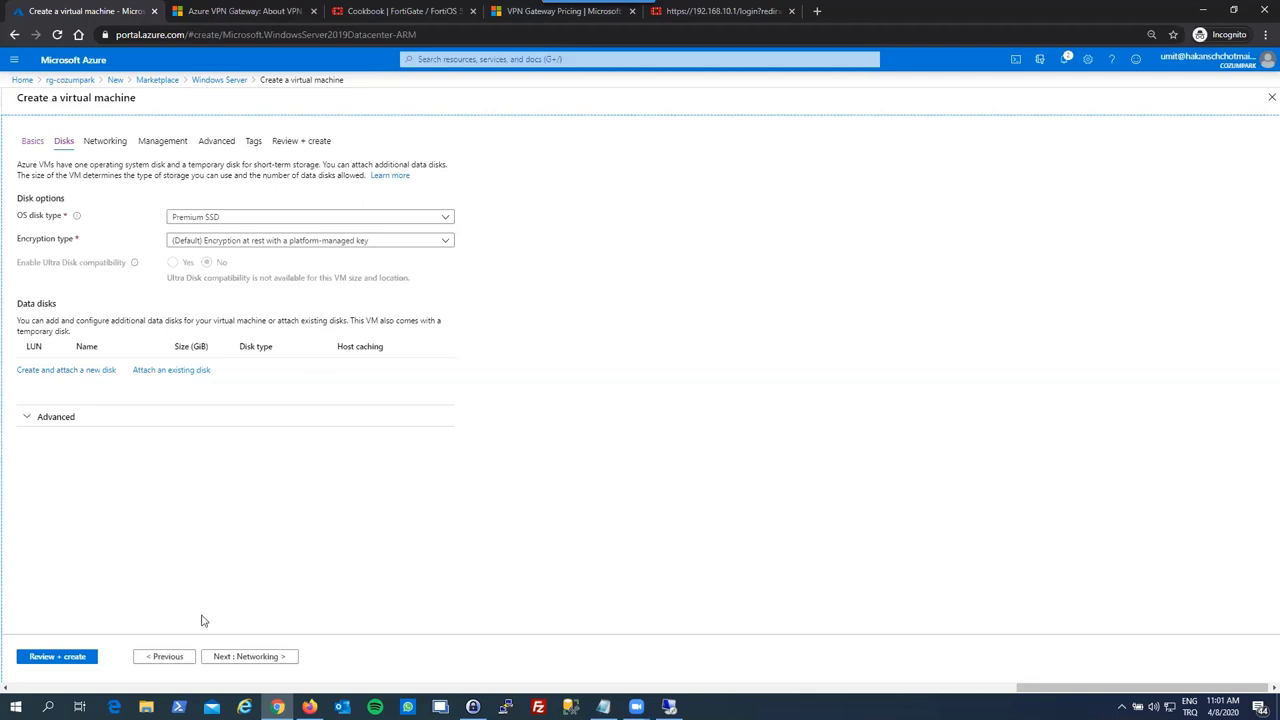
click(213, 658)
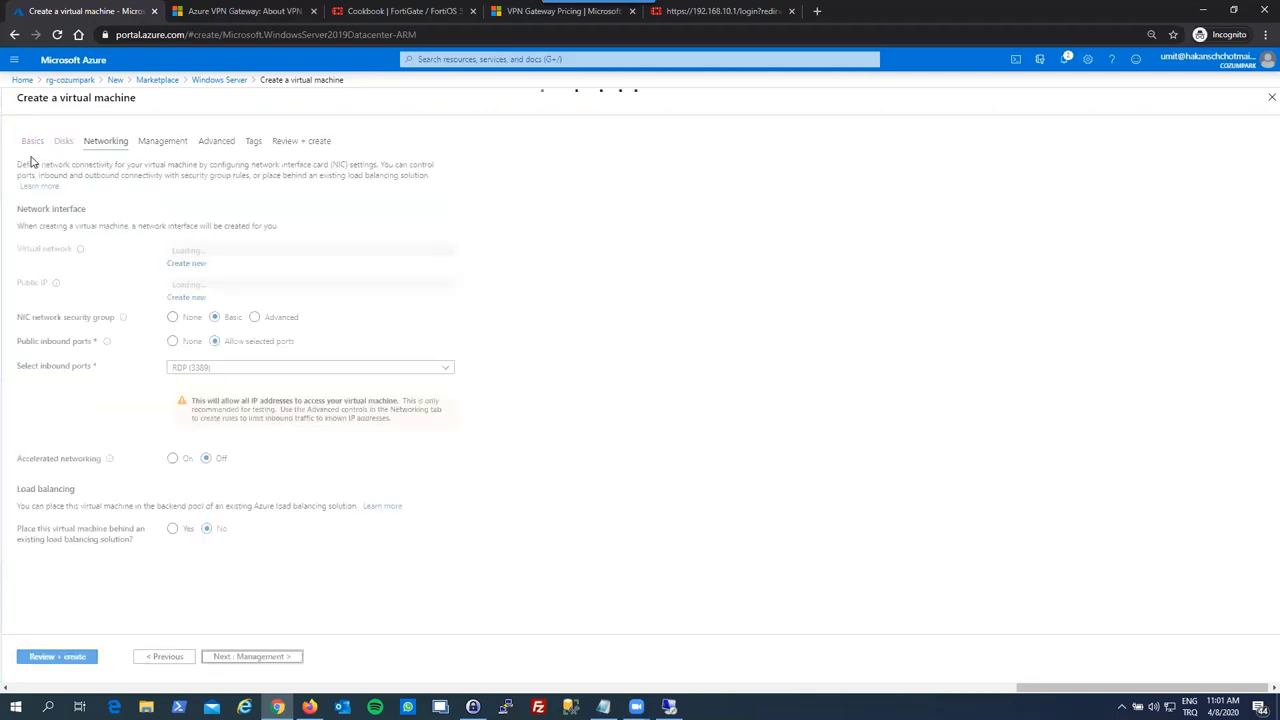
- Put the VM on vnet-cozumpark with a newly created static public IP address
click(233, 254)
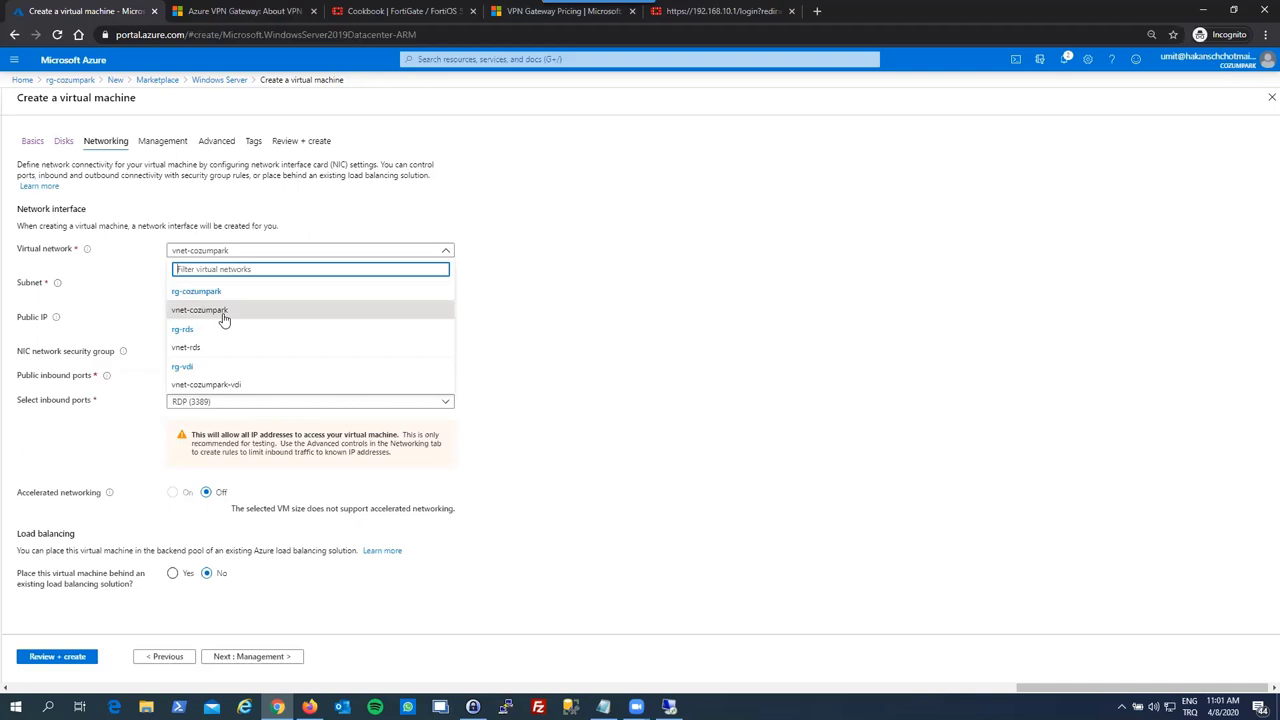
click(224, 312)
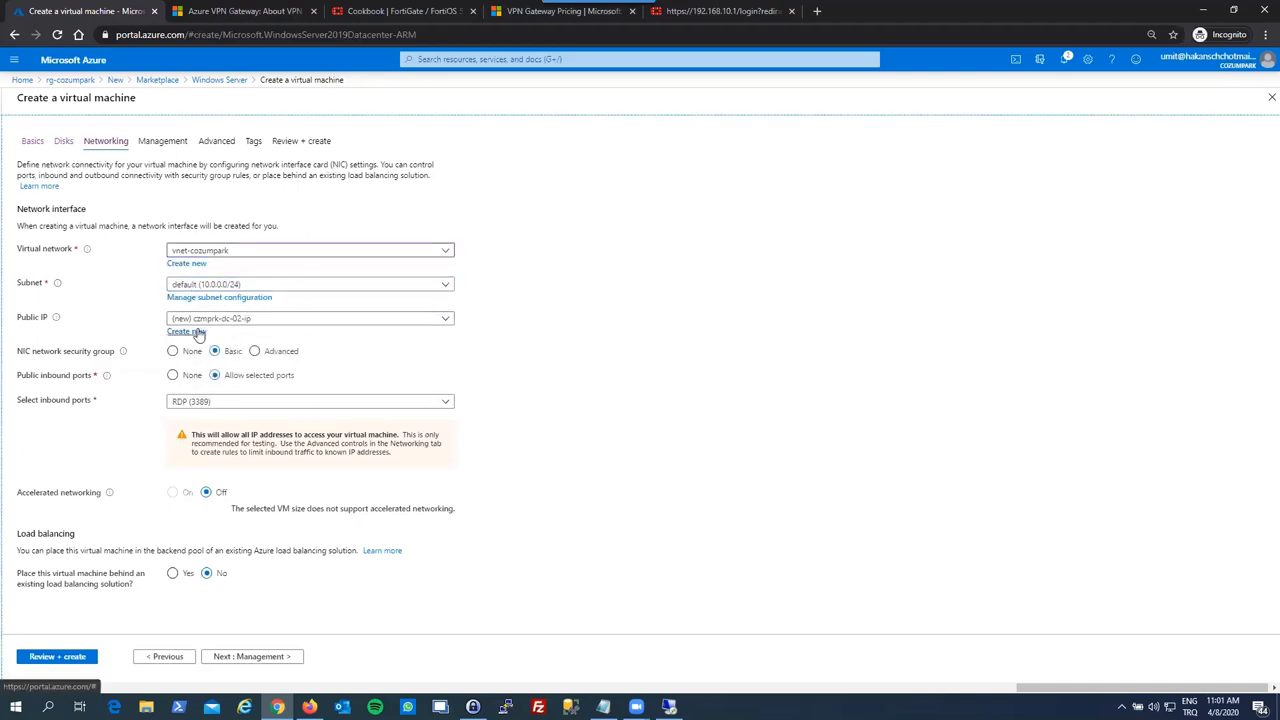
click(199, 333)
click(1162, 202)
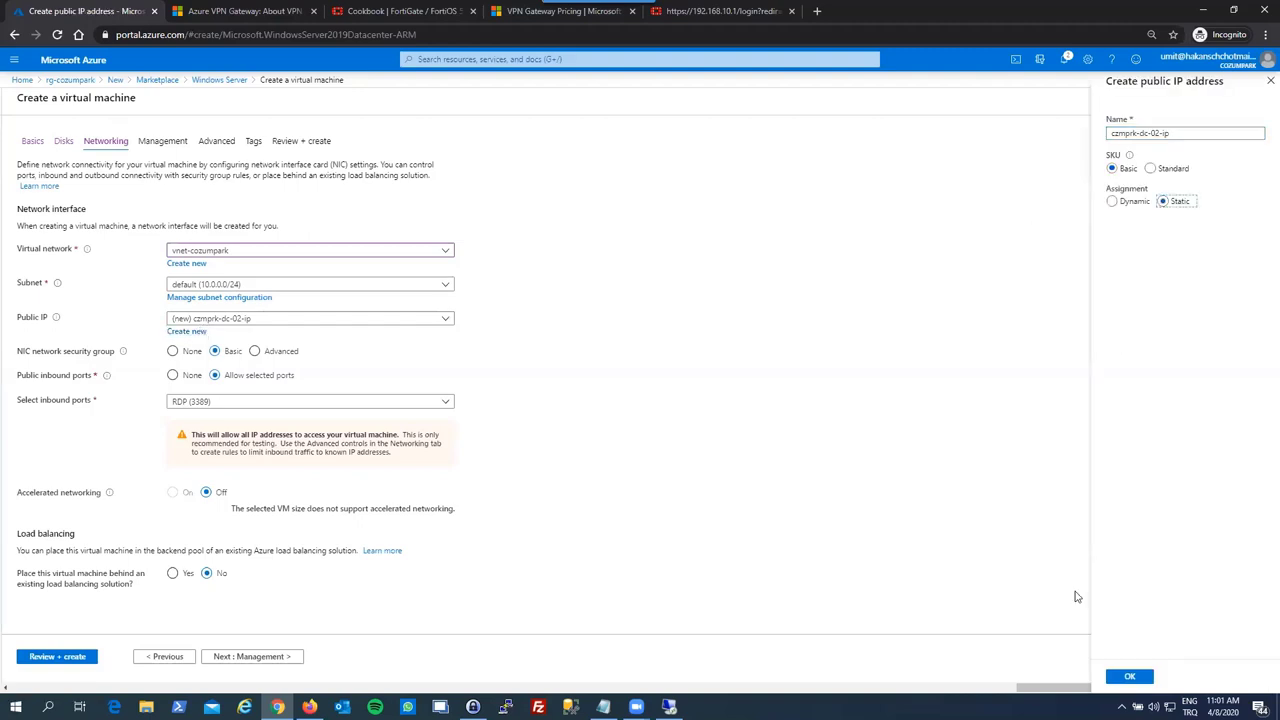
click(1129, 676)
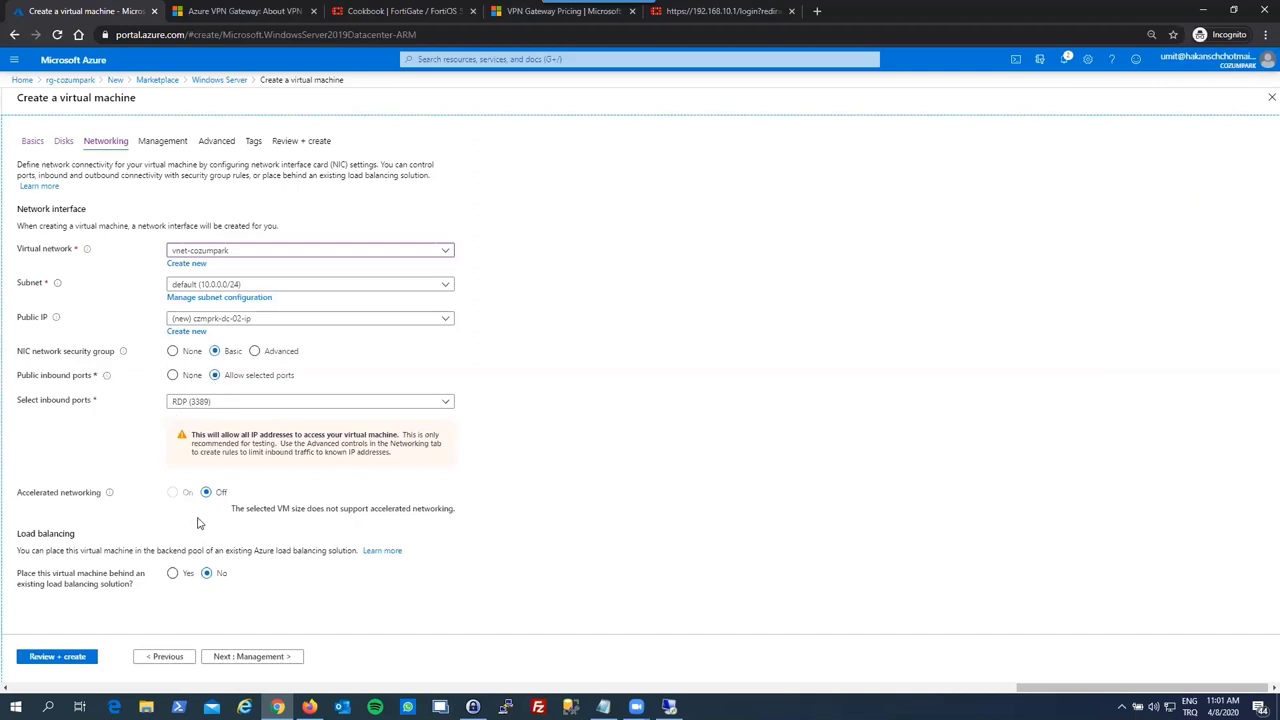
click(276, 660)
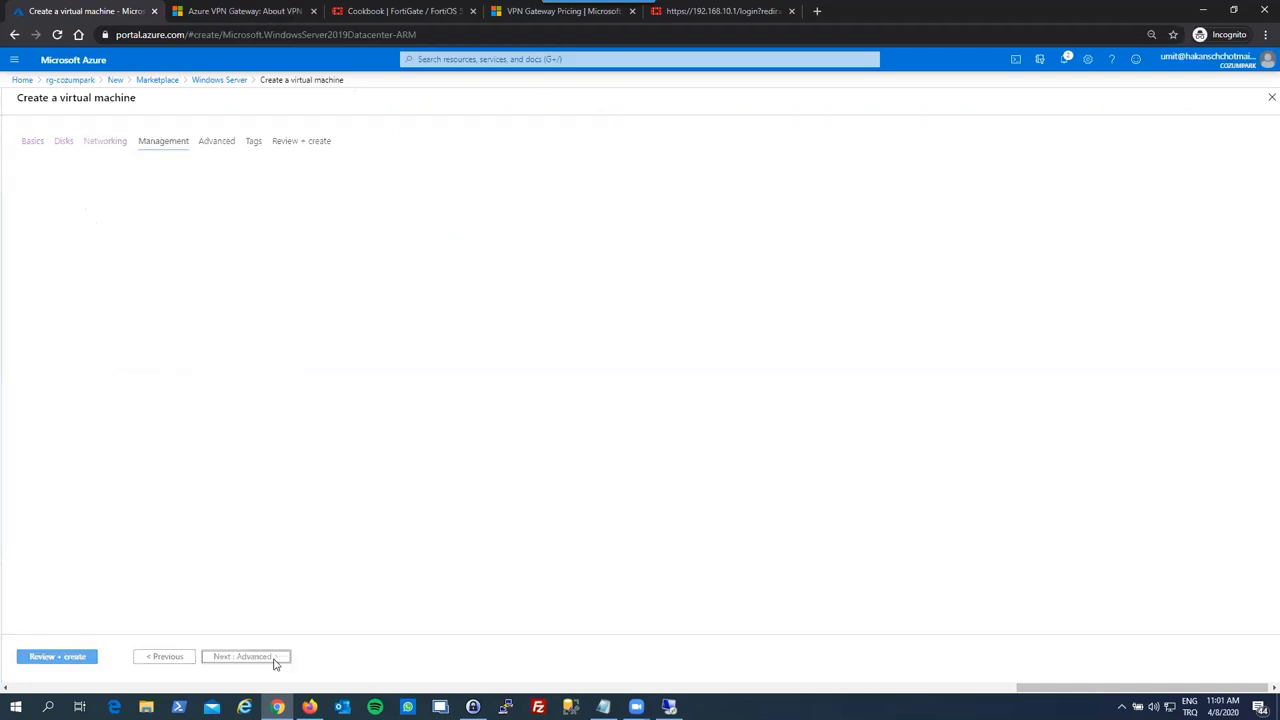
click(187, 404)
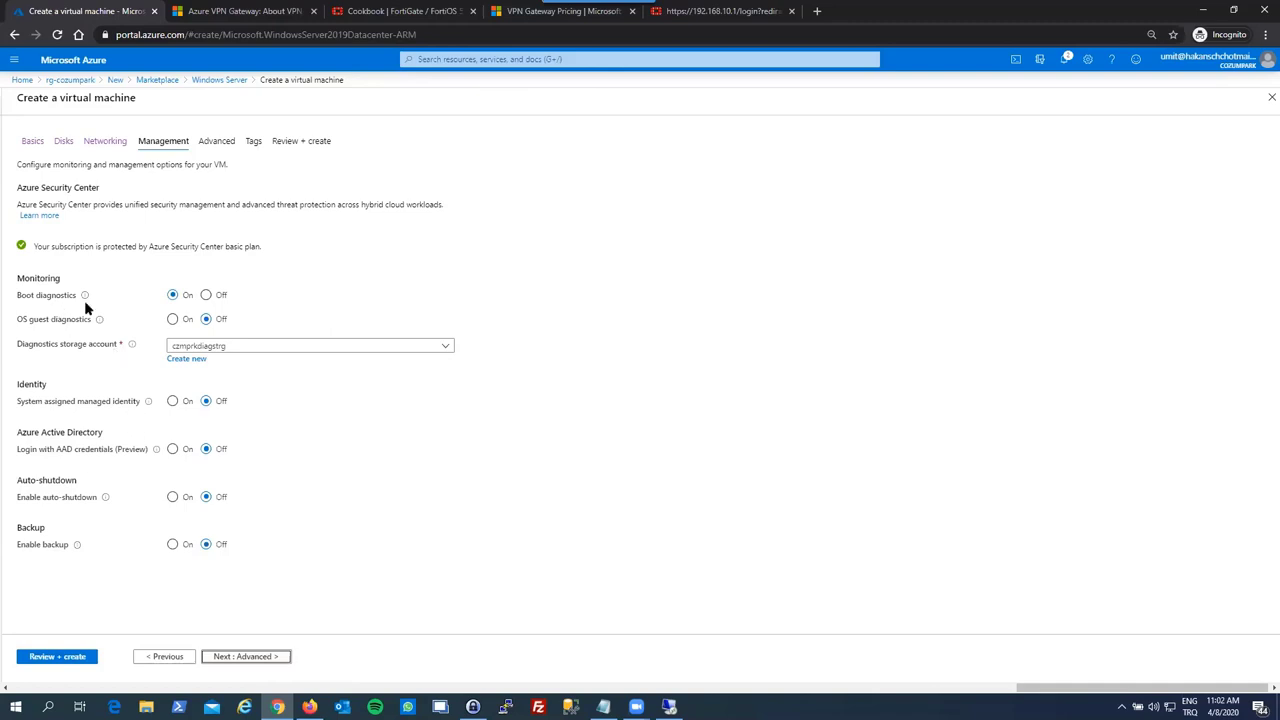
- Choose czmprkdiagstrg as the boot diagnostics storage account
click(227, 348)
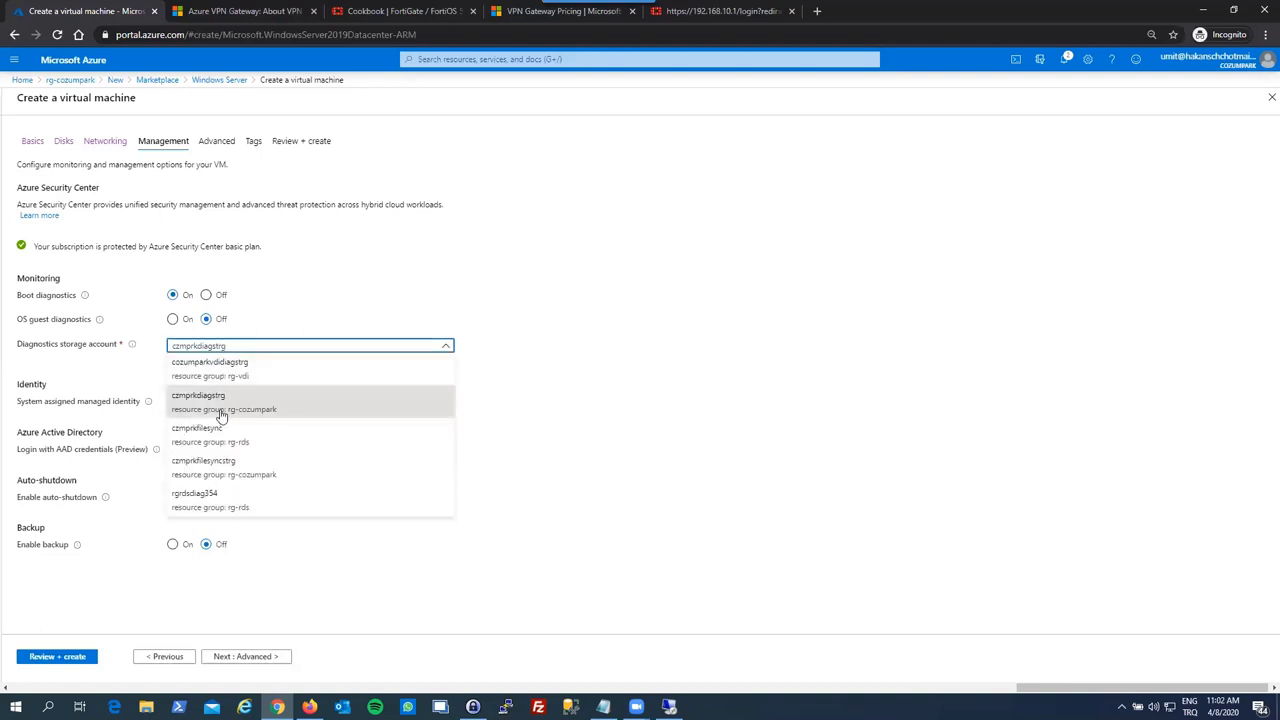
click(227, 404)
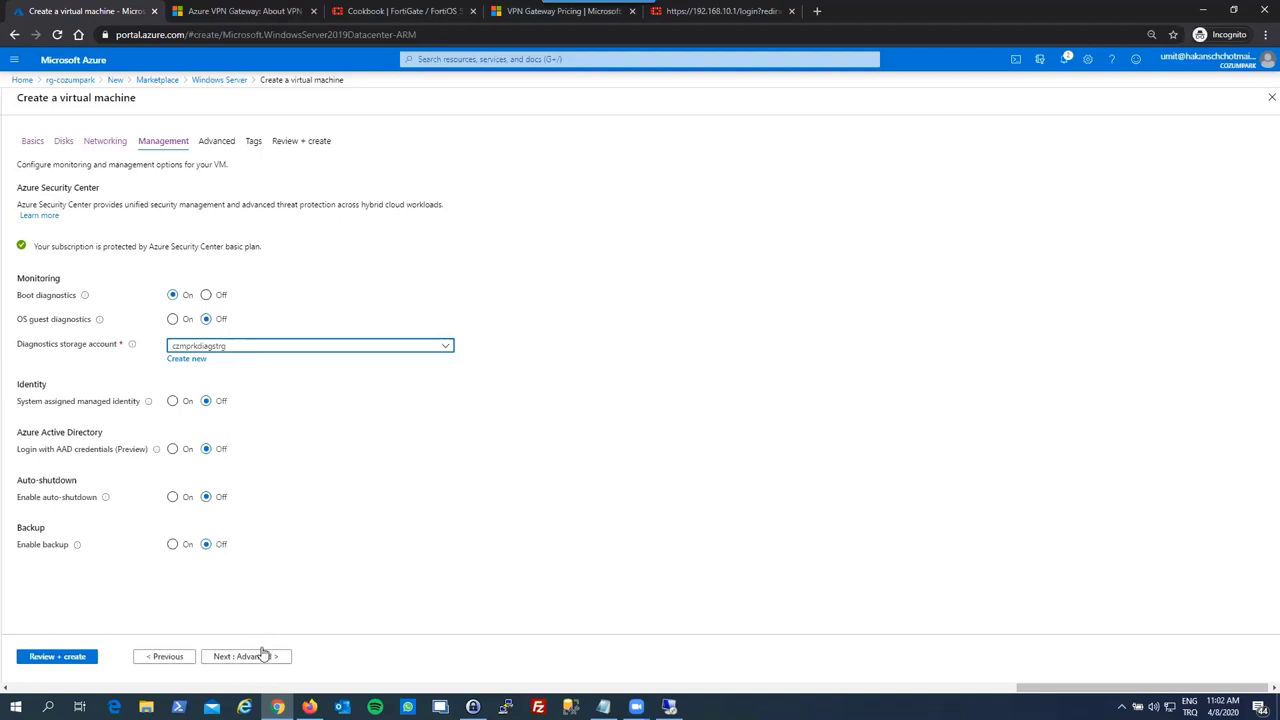
click(258, 657)
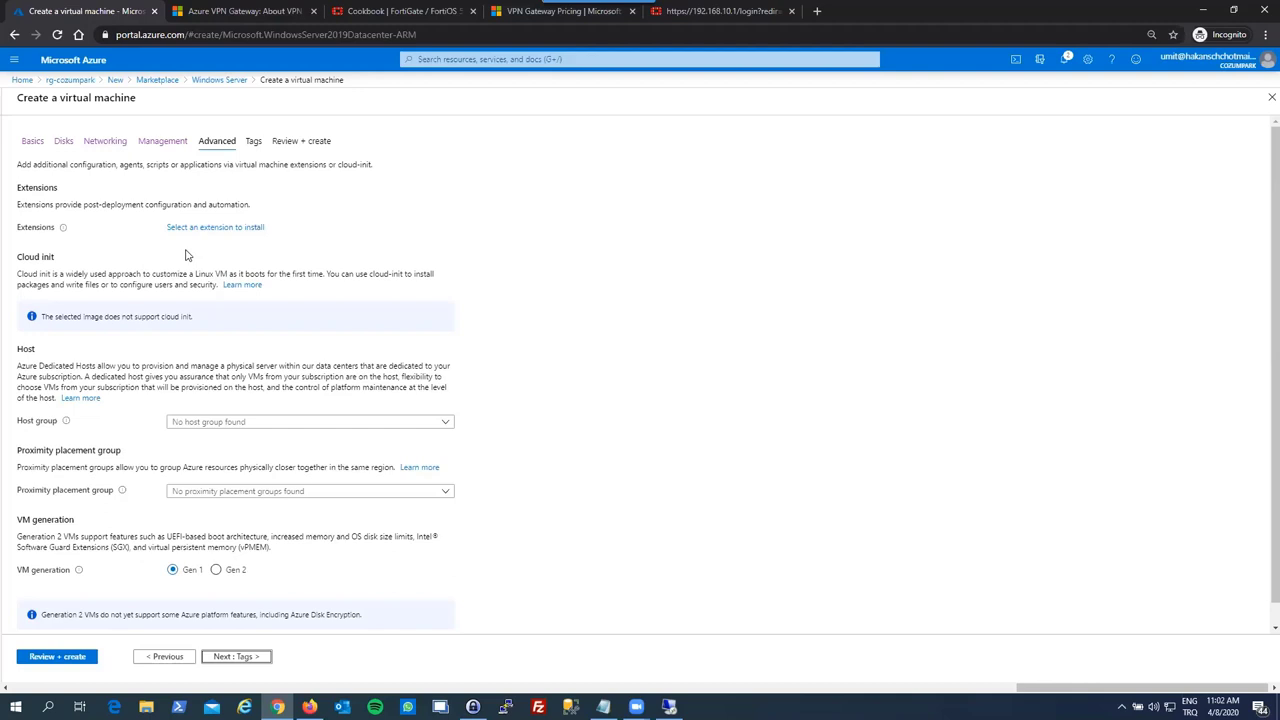
- Pass Review + create validation and launch the czmprk-dc-02 deployment
click(228, 656)
click(228, 656)
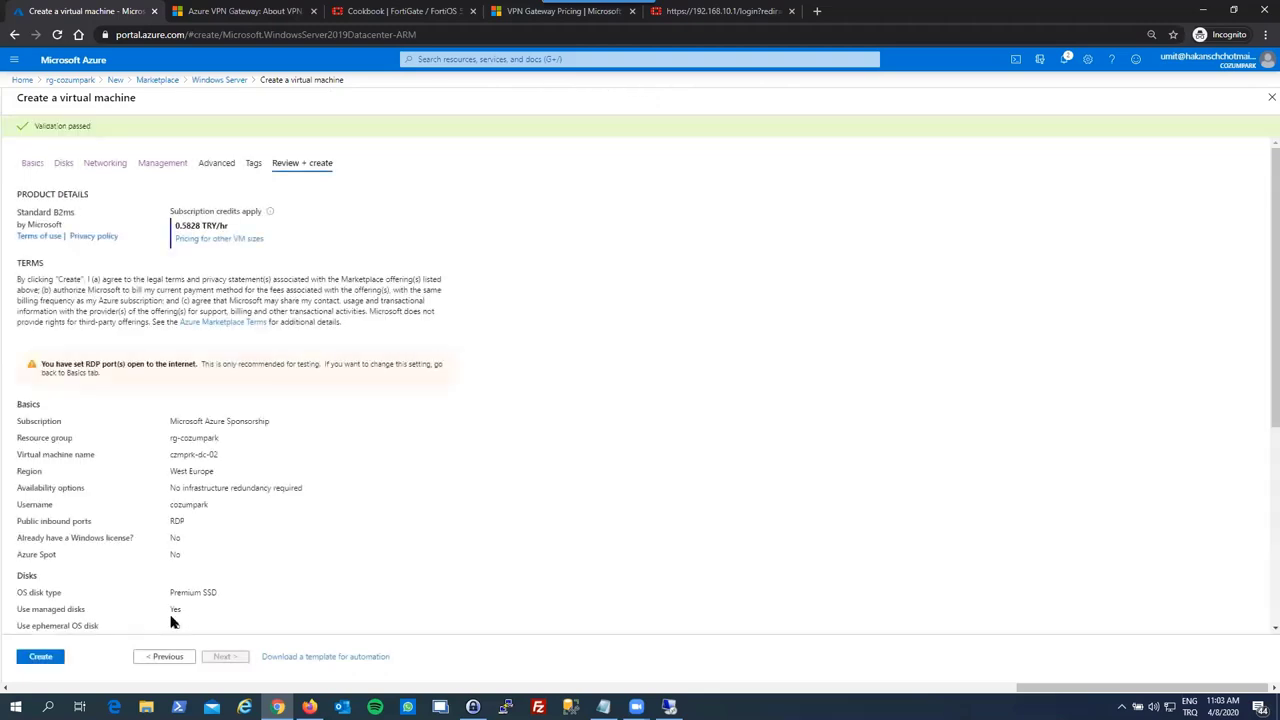
click(50, 658)
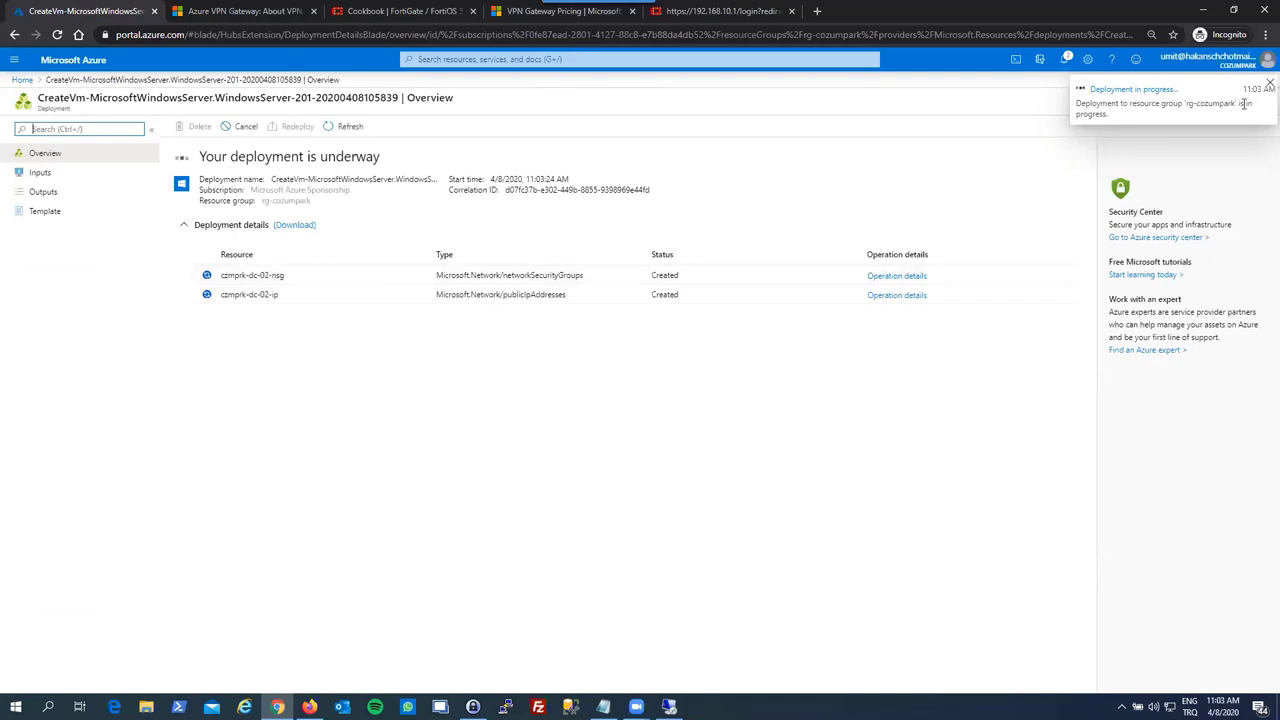
- Dismiss the deployment notice and open the rg-cozumpark resource group from Home
click(1270, 83)
click(22, 79)
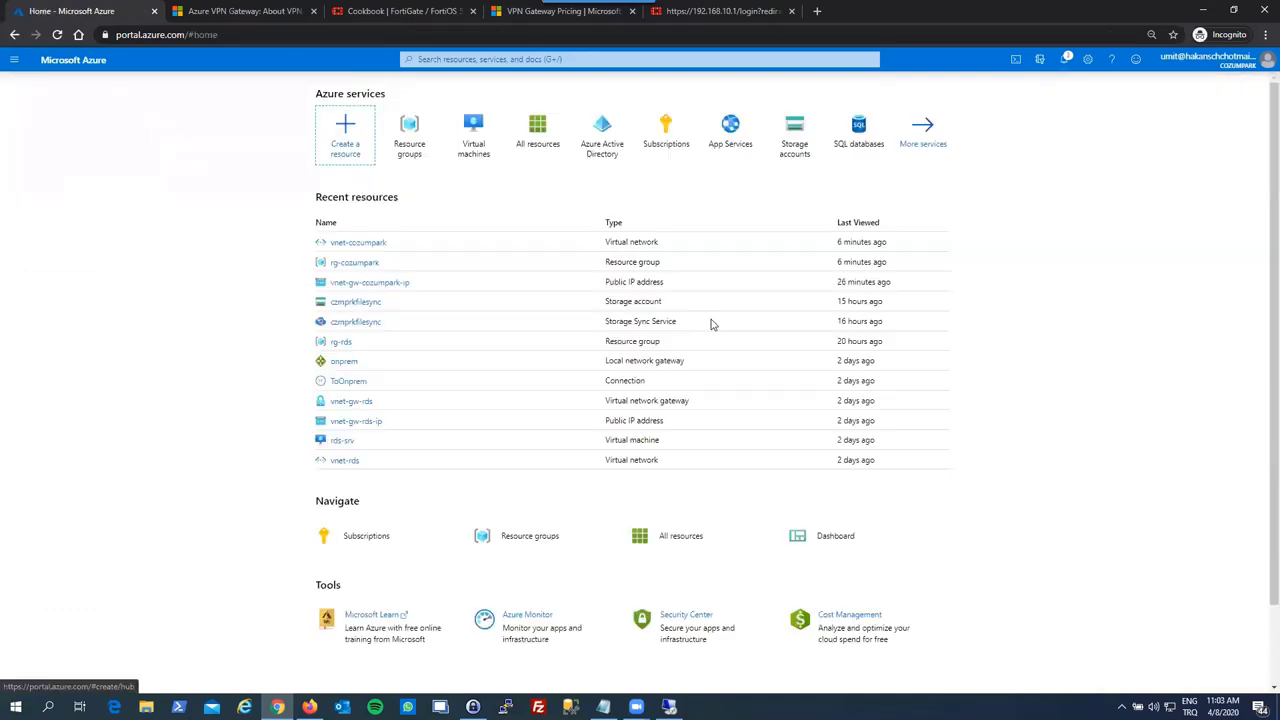
click(360, 265)
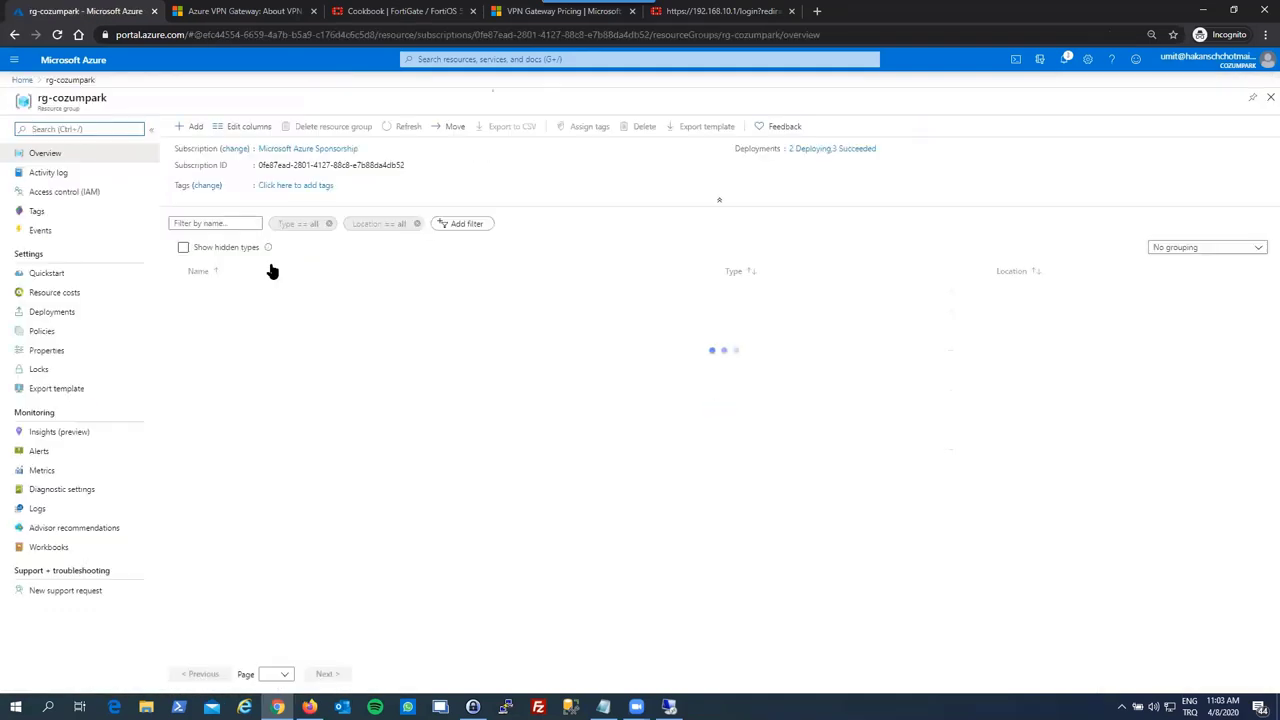
- Refresh rg-cozumpark's resource list repeatedly while the deployments are still running
click(407, 135)
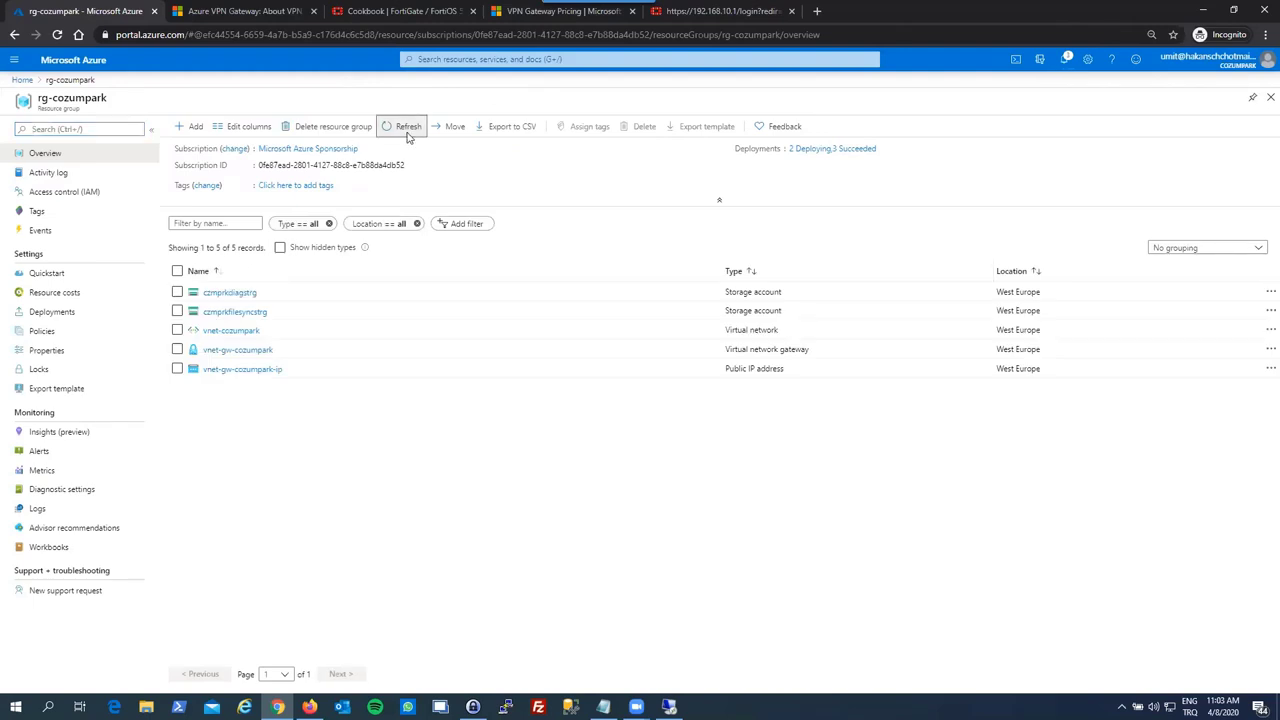
click(407, 135)
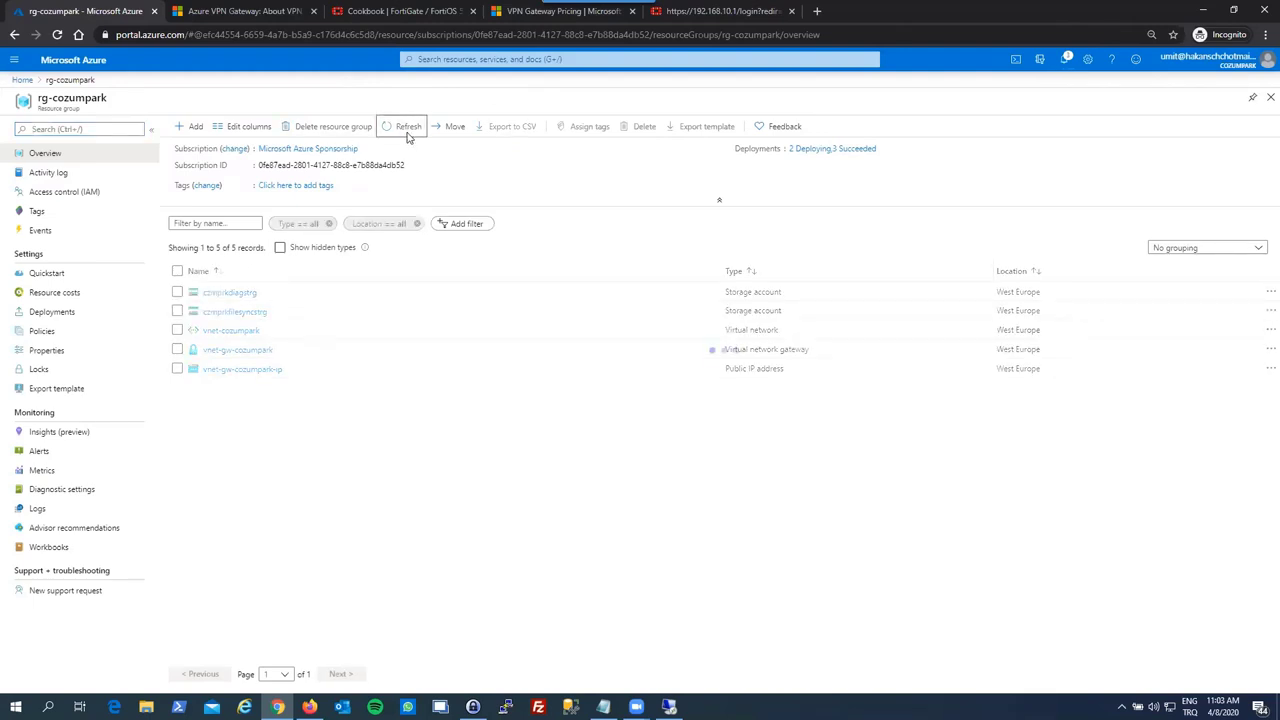
click(407, 135)
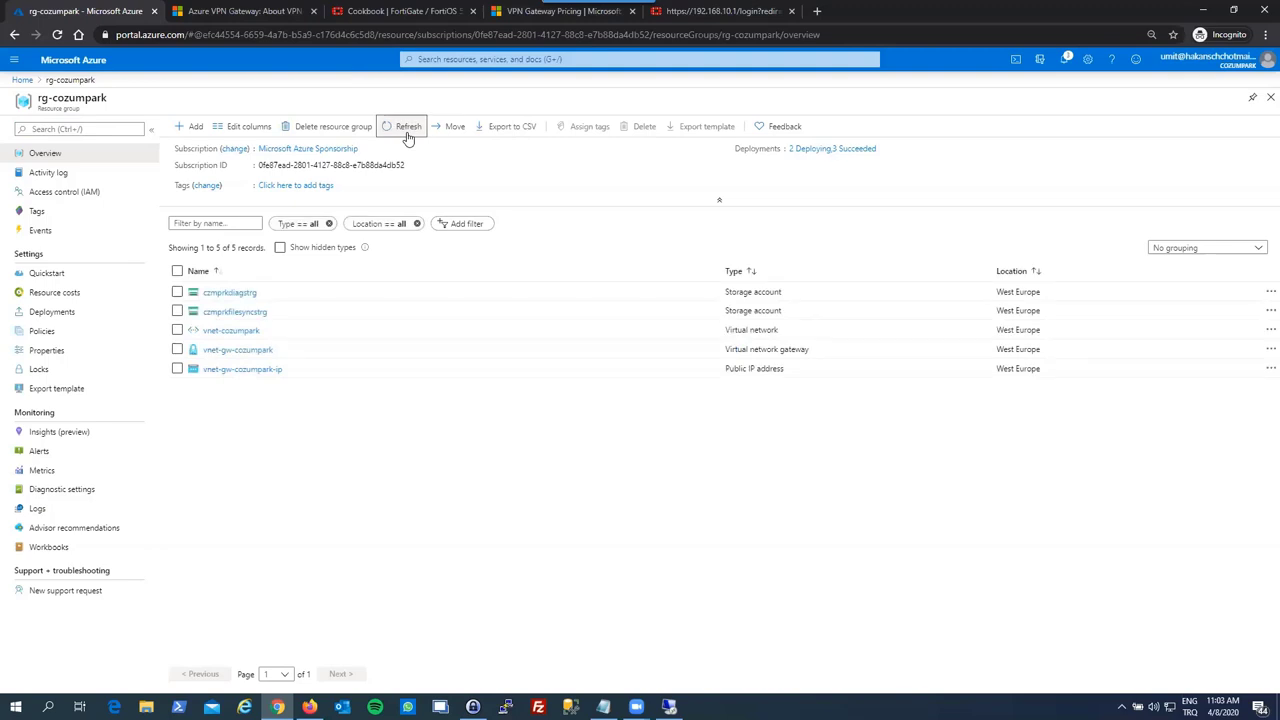
click(407, 135)
click(407, 136)
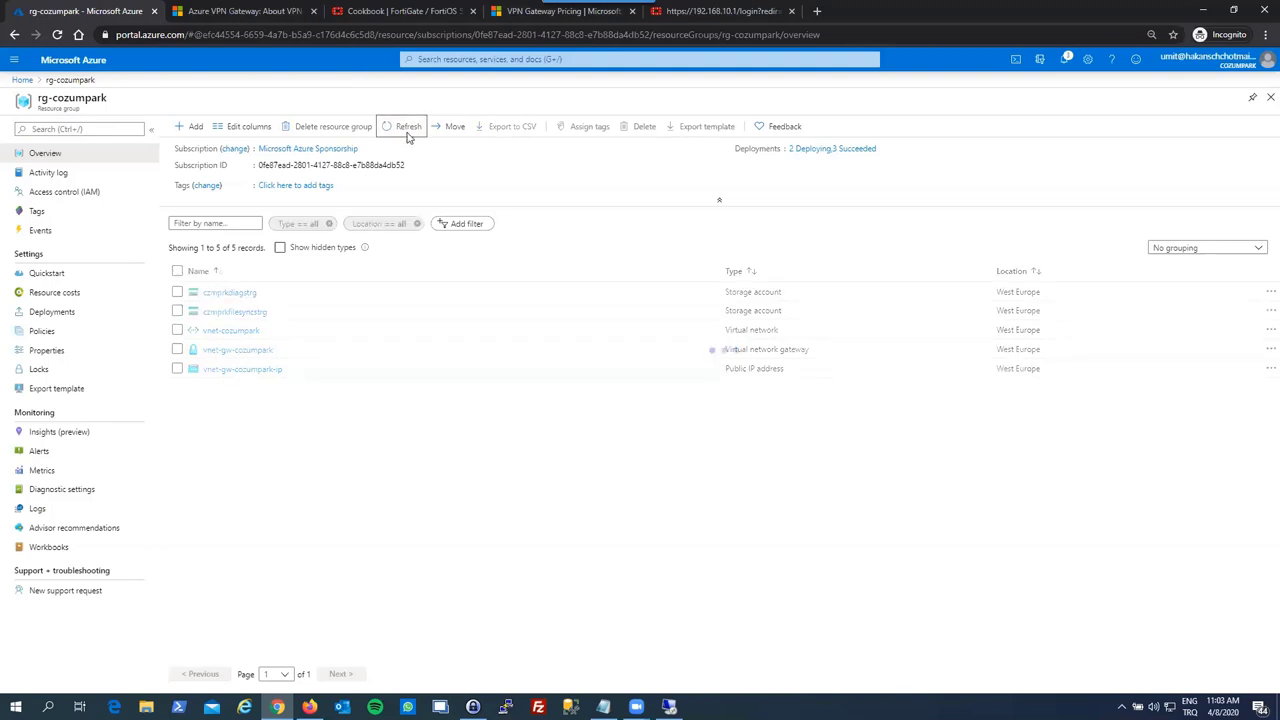
click(407, 136)
click(407, 136)
click(407, 136)
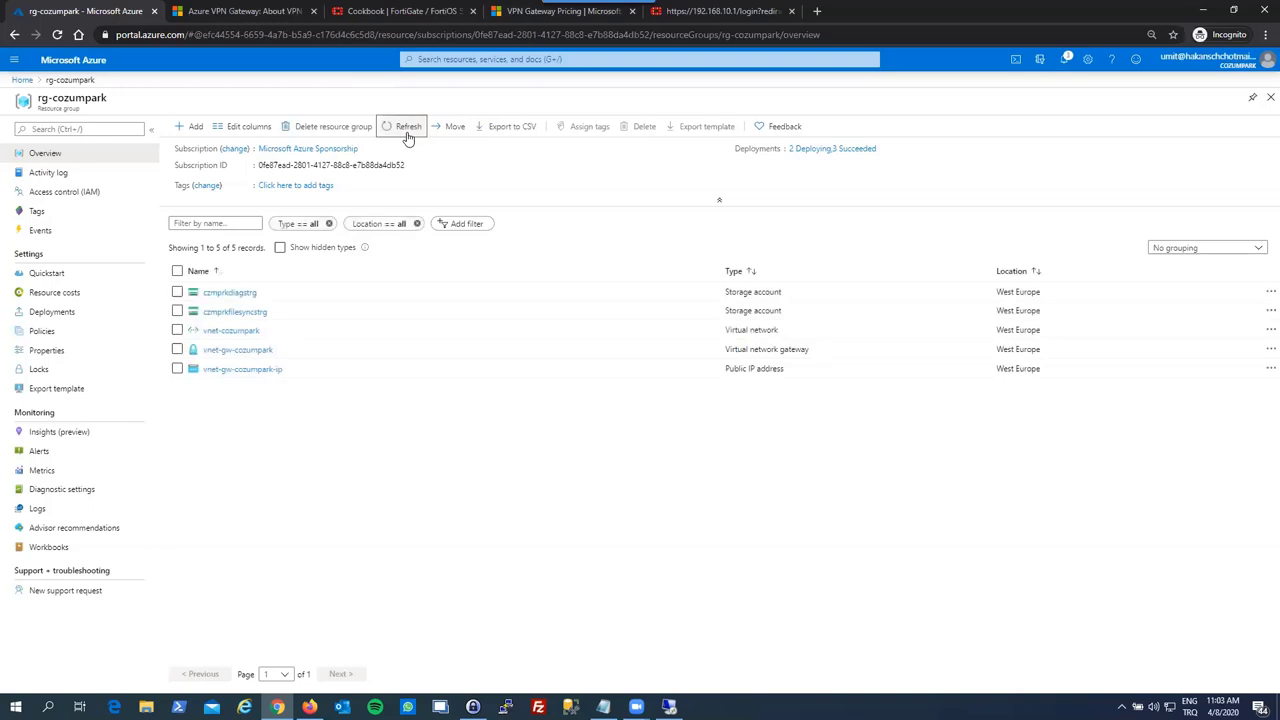
click(407, 131)
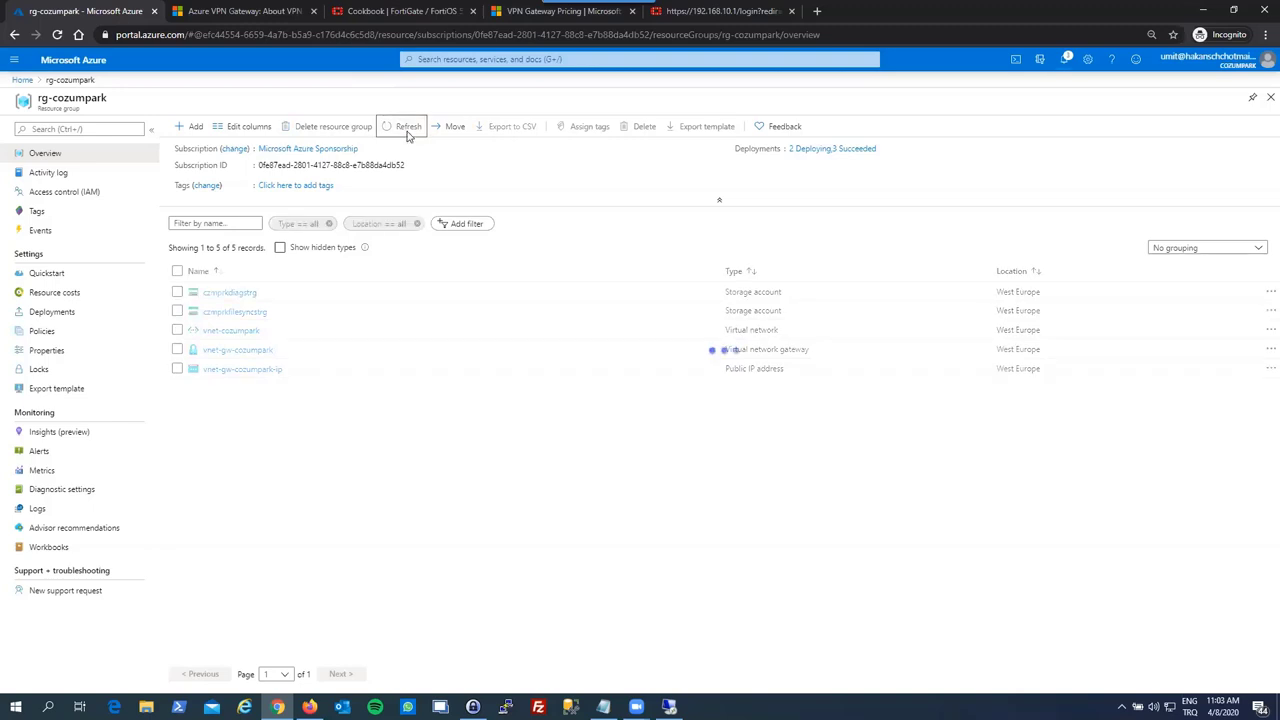
click(407, 131)
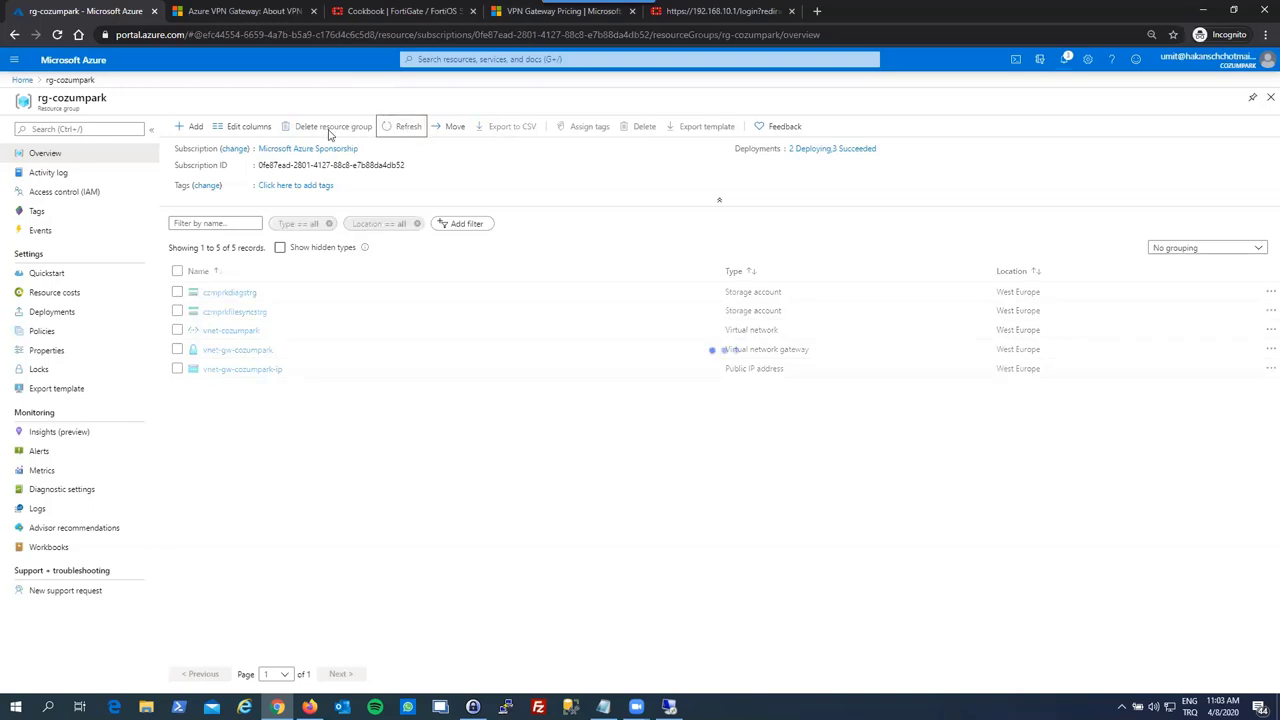
click(191, 128)
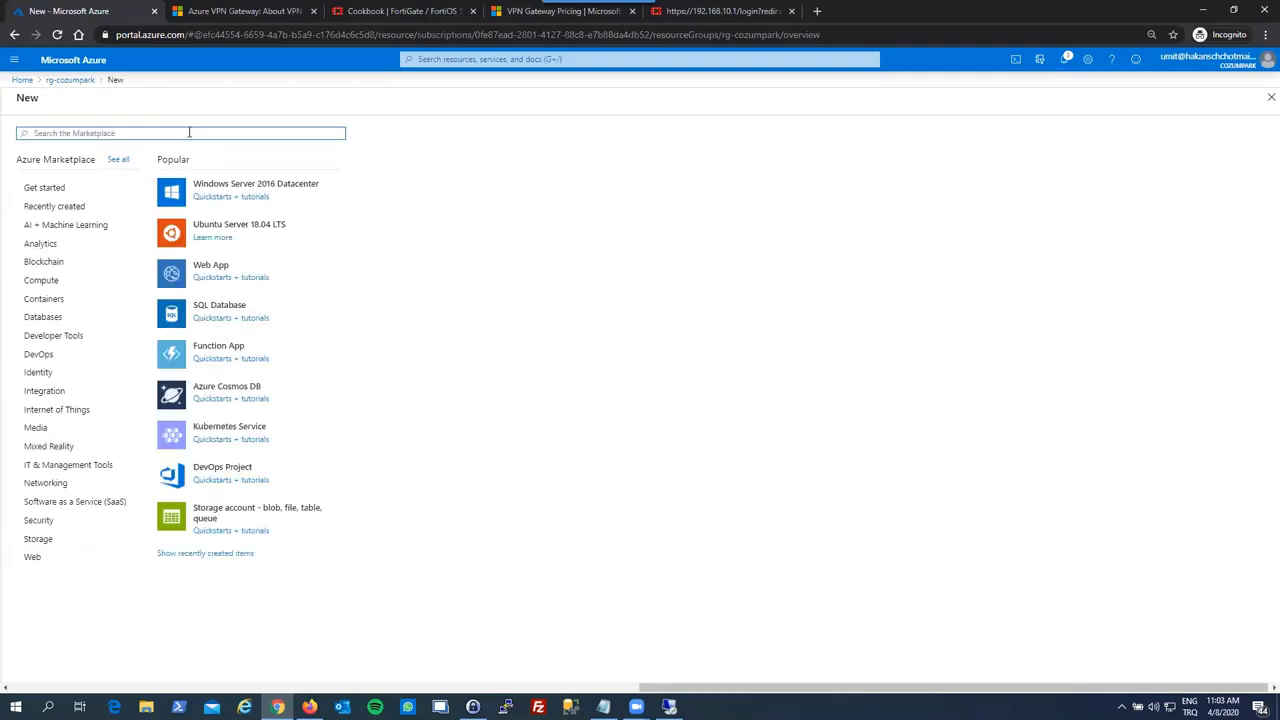
- Search Marketplace for 'windows server' and start a VM from the Windows Server 2019 Datacenter plan
text(windows se)
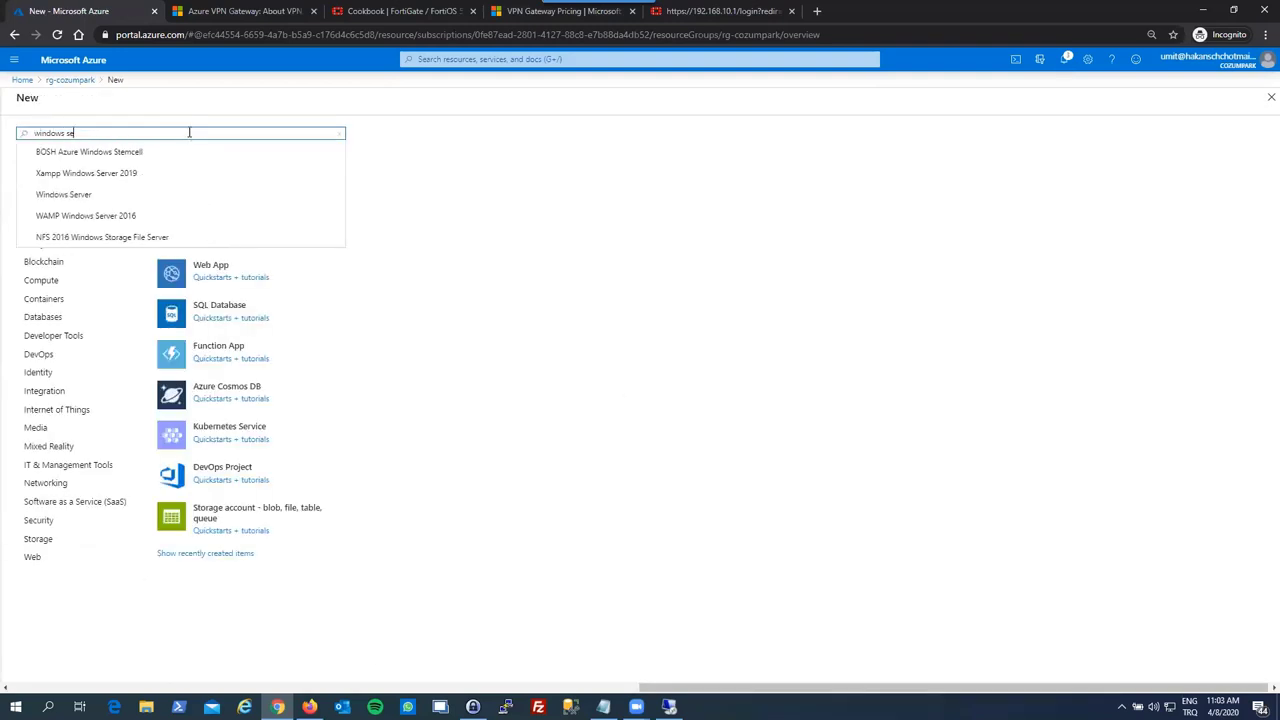
text(rver)
key(Return)
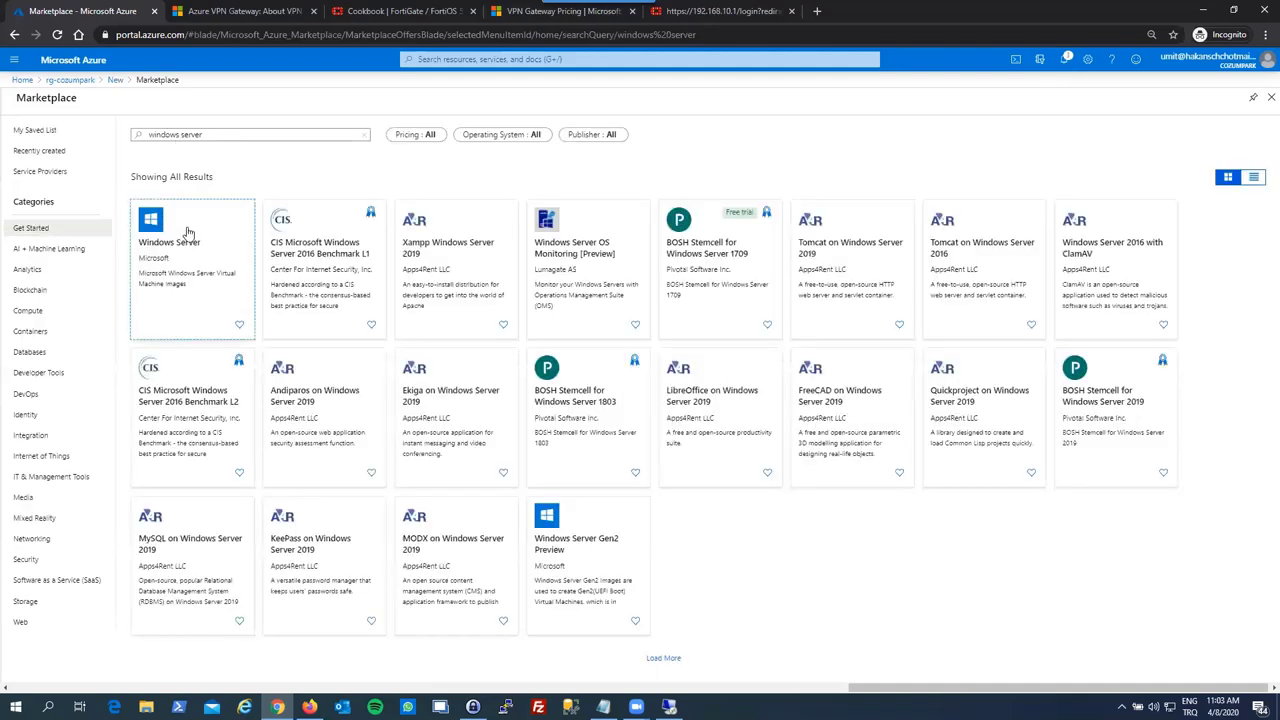
click(186, 232)
click(230, 187)
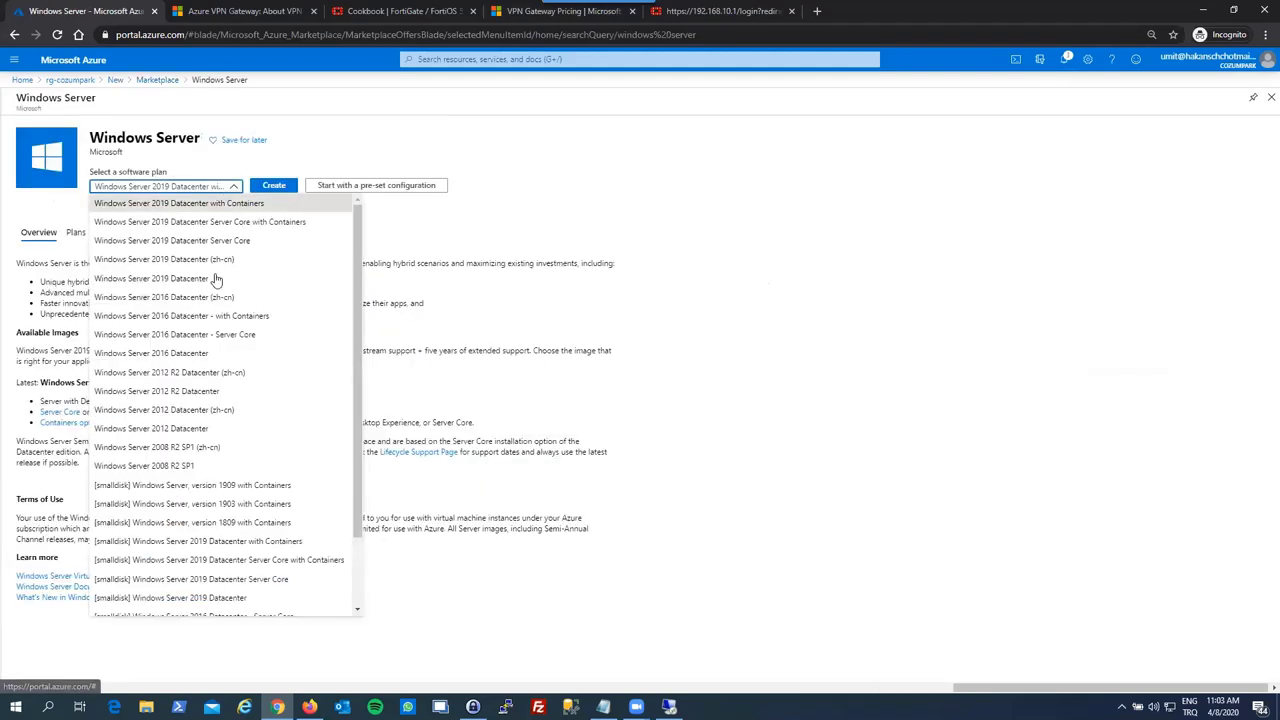
click(180, 279)
click(274, 185)
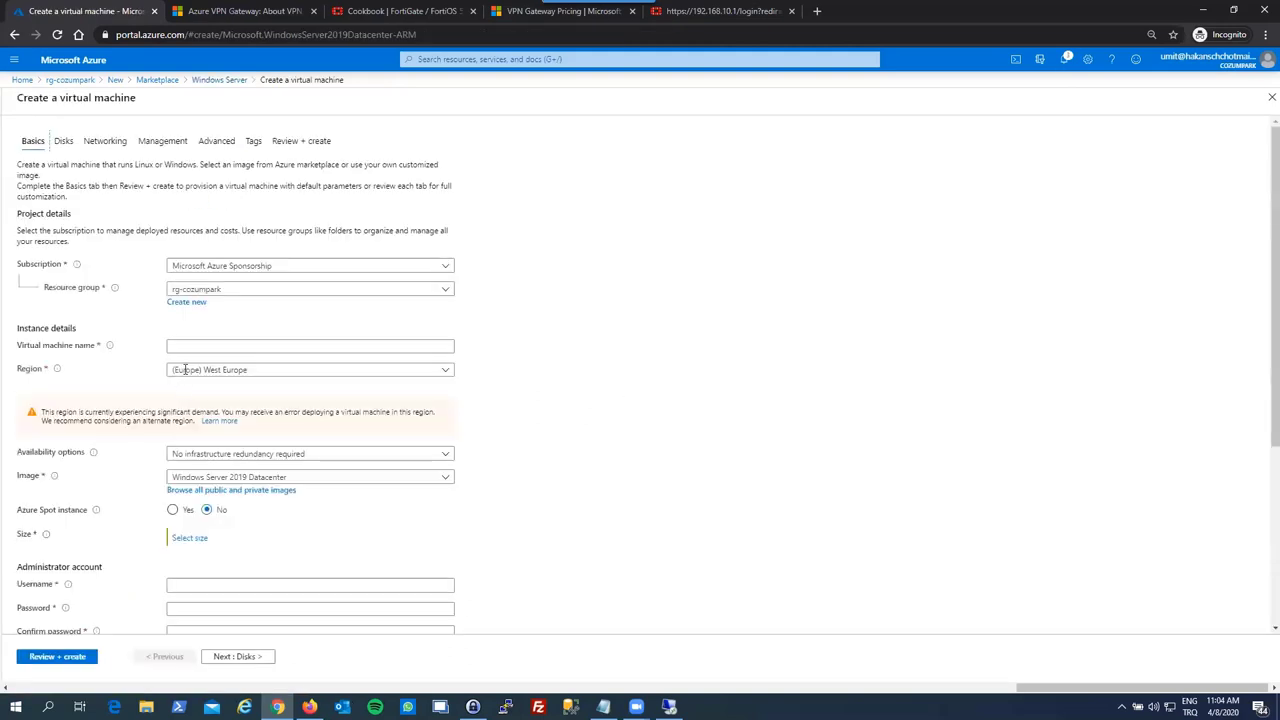
- Name the virtual machine czmprk-rdsh-01, correcting a mistyped last letter
click(186, 345)
text(c)
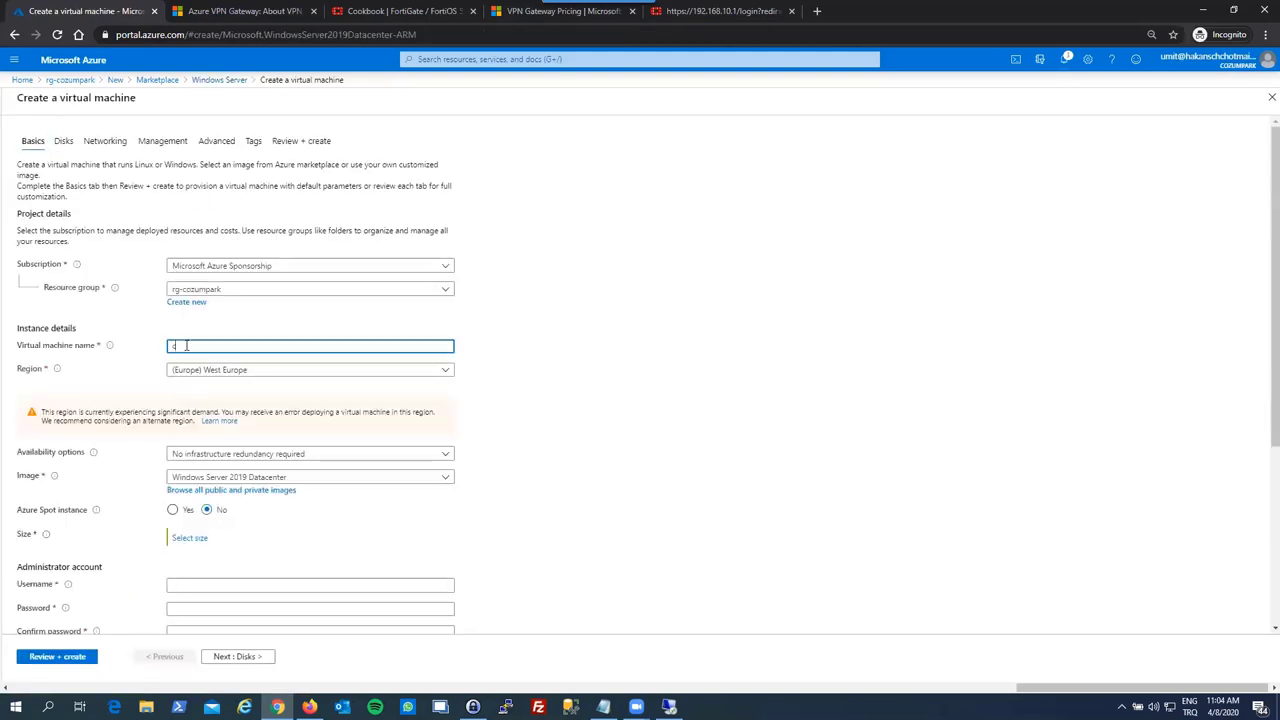
text(zmpark)
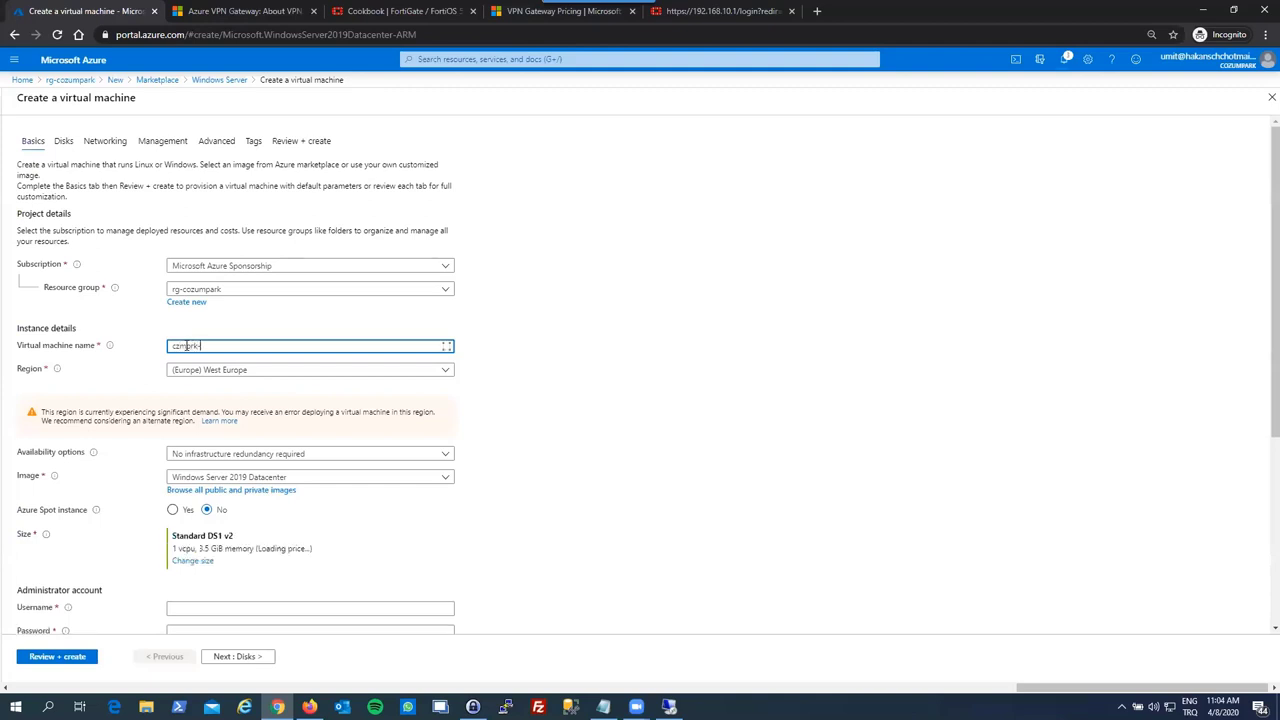
text(-rdsh-01)
click(143, 387)
scroll(191, 449, down, 2)
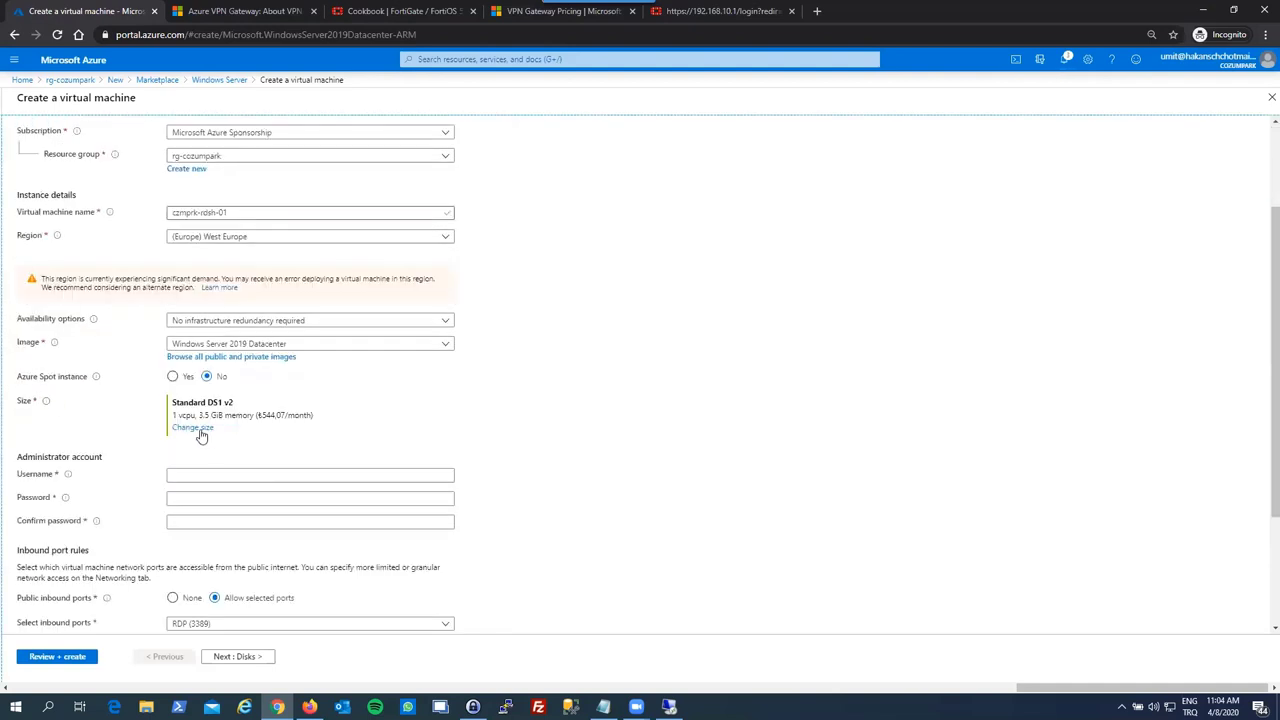
- Set the VM size to Standard B2ms
click(195, 428)
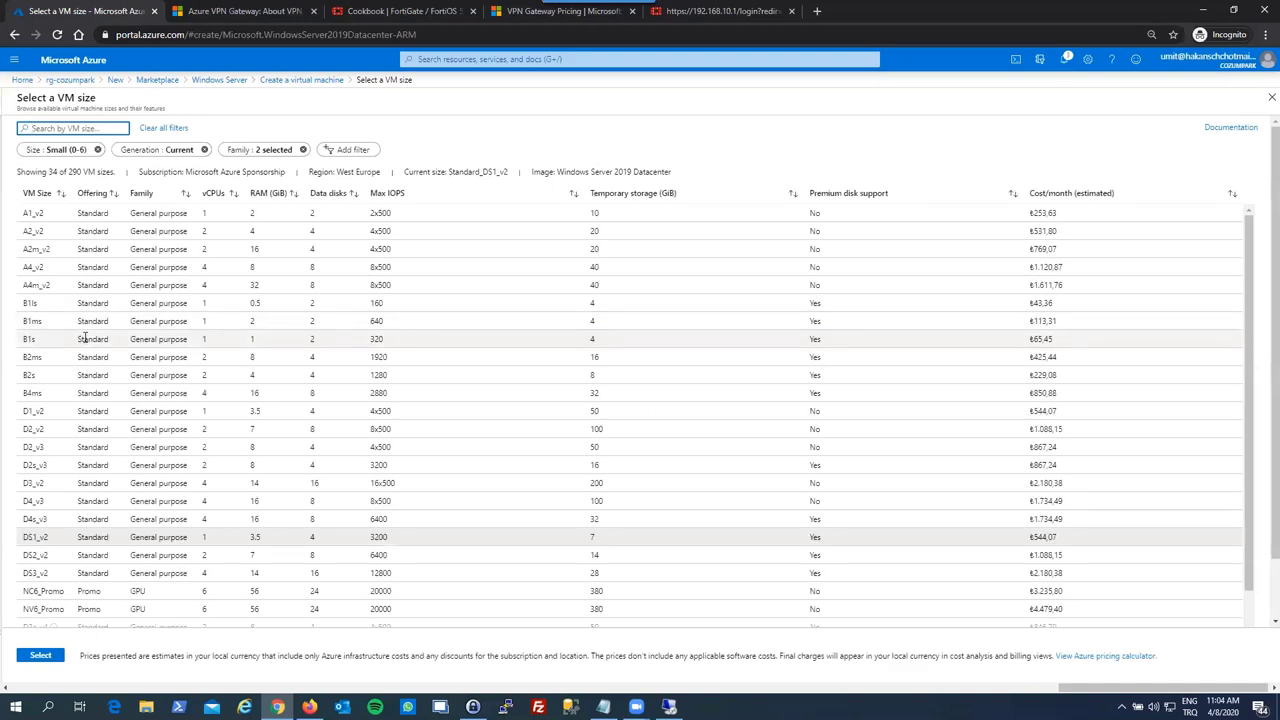
click(82, 357)
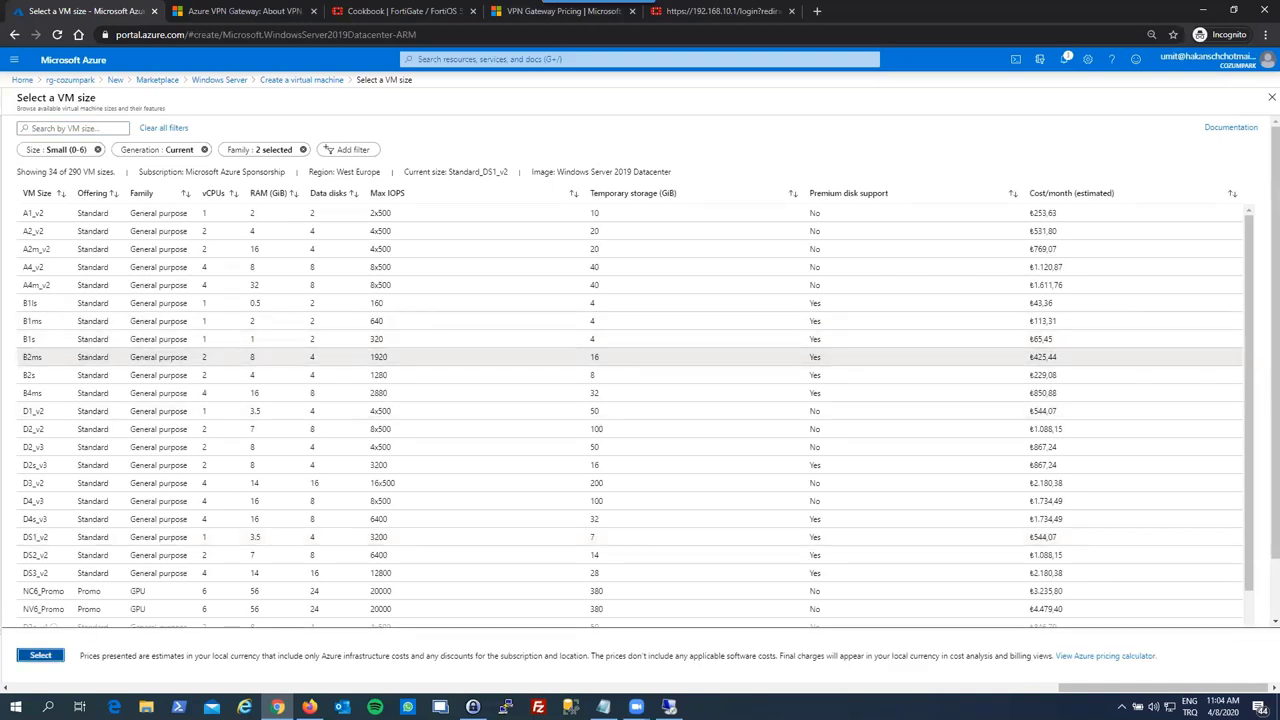
click(41, 655)
- Enter the administrator username, password and password confirmation
click(181, 482)
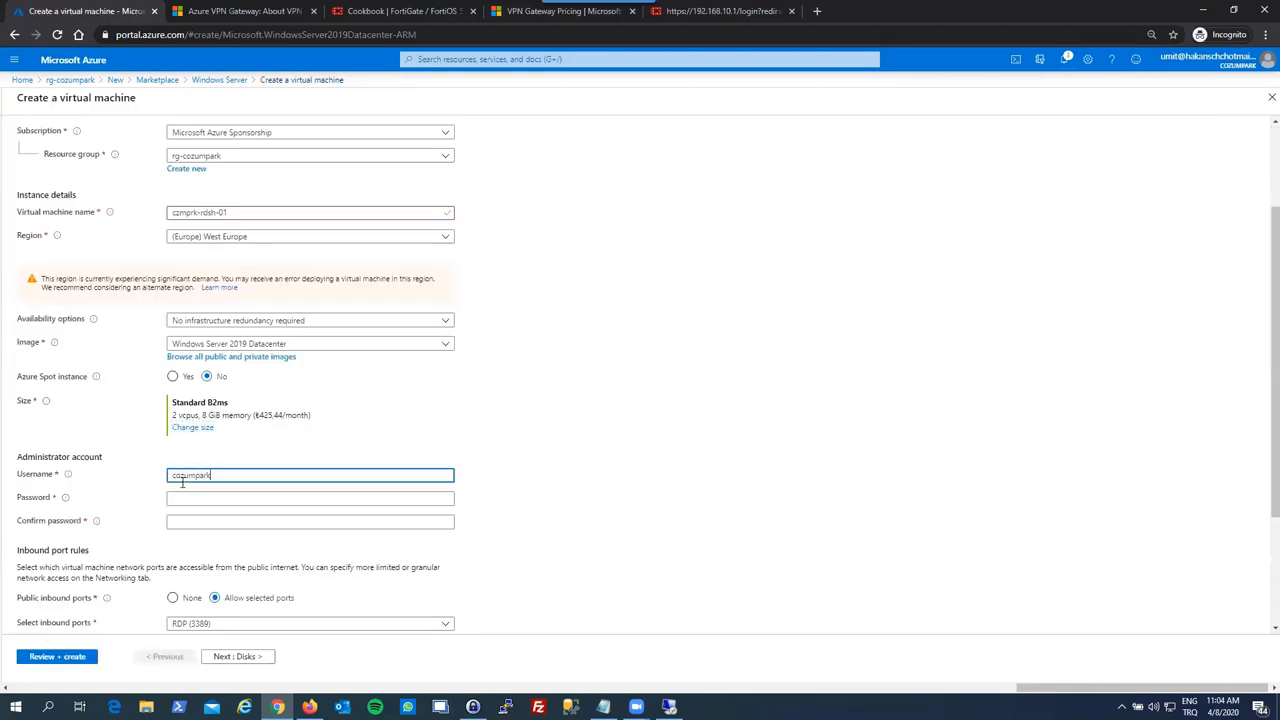
text(cozumpark)
key(Tab)
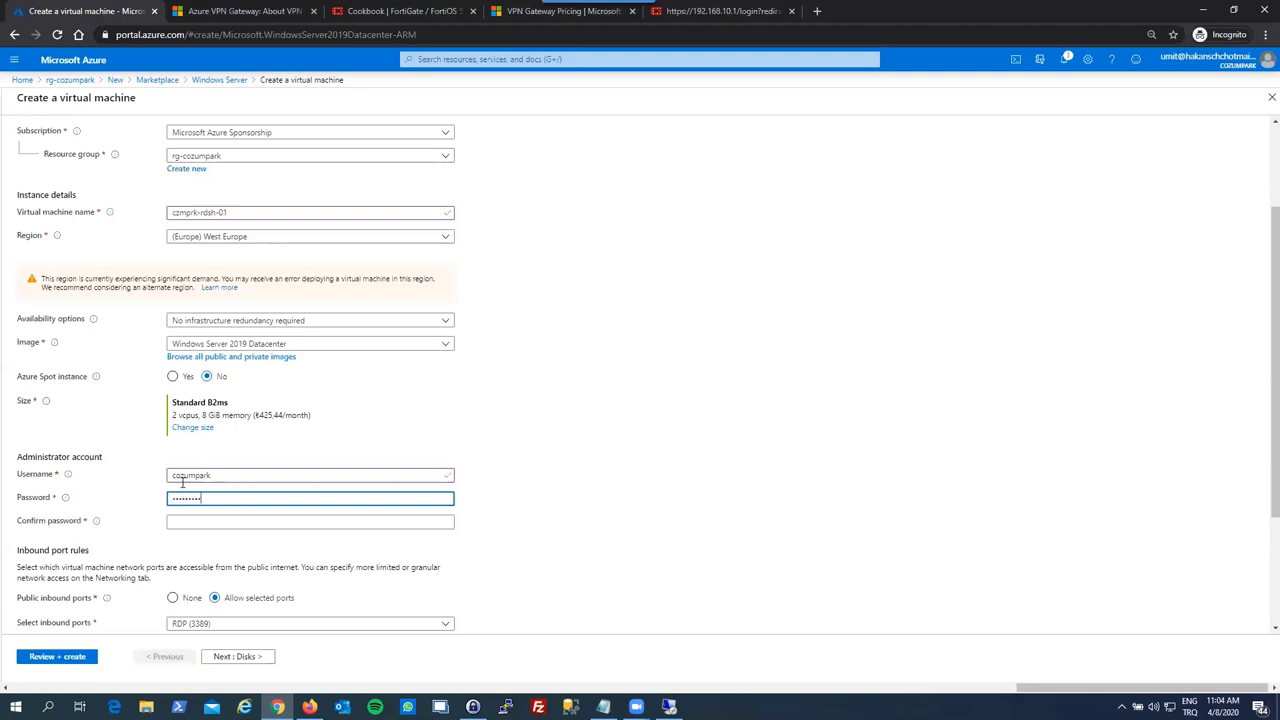
key(Tab)
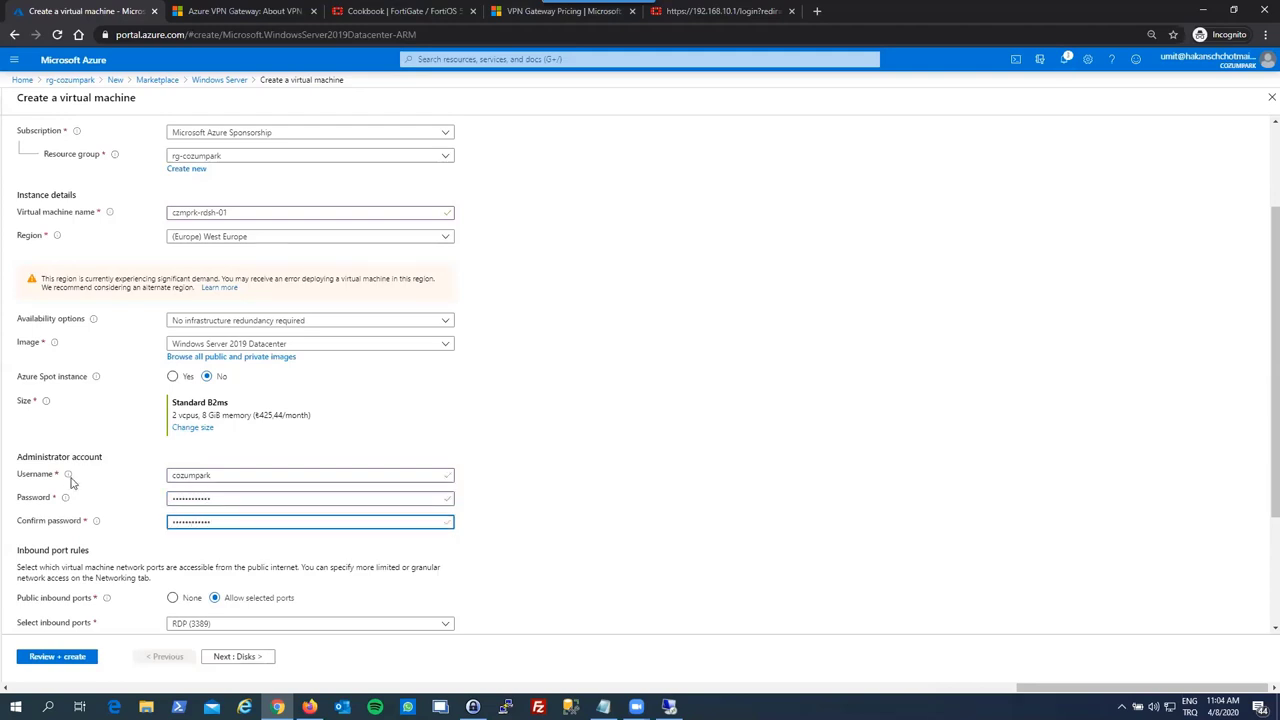
scroll(129, 514, down, 2)
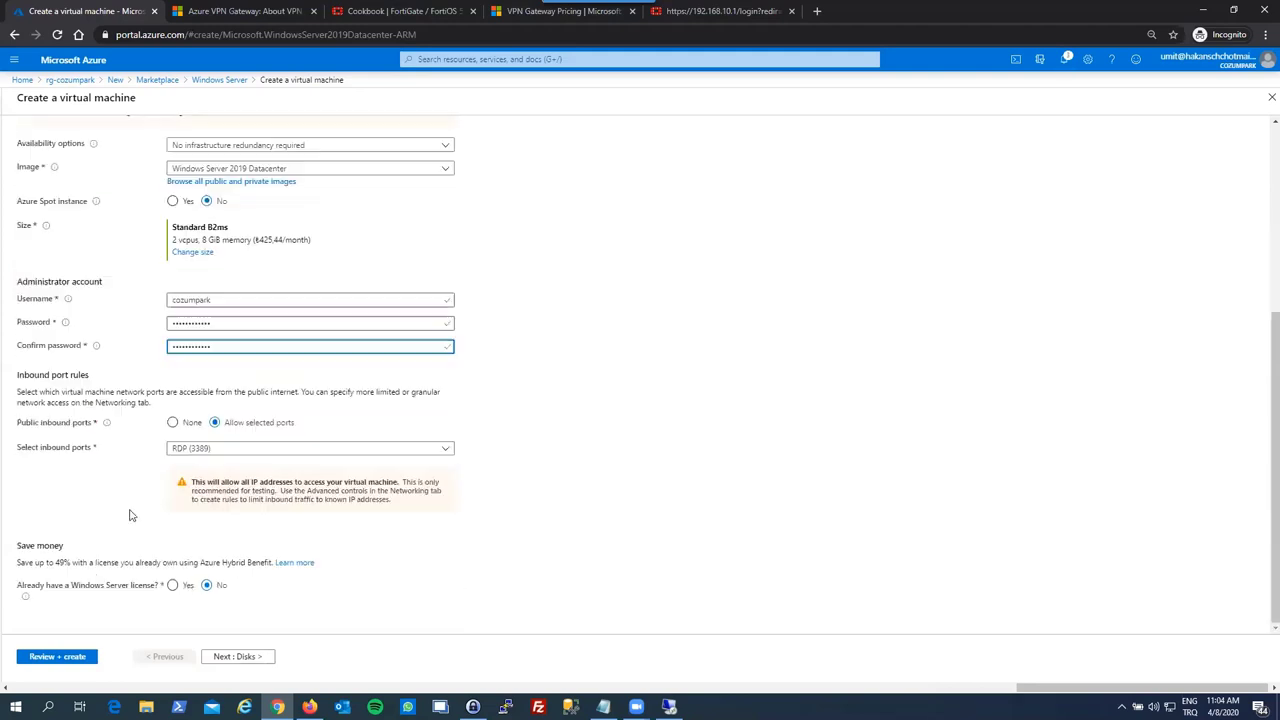
- Keep vnet-cozumpark and default settings on the remaining tabs, then create czmprk-rdsh-01
click(219, 667)
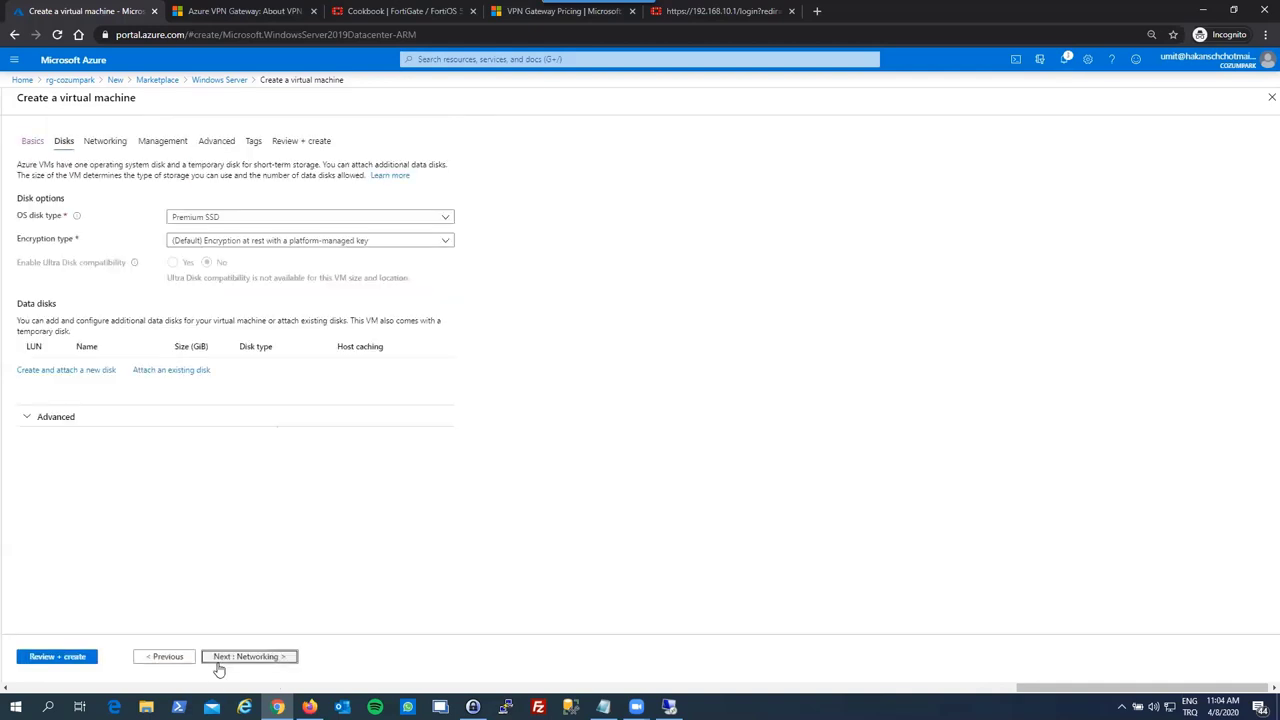
click(225, 662)
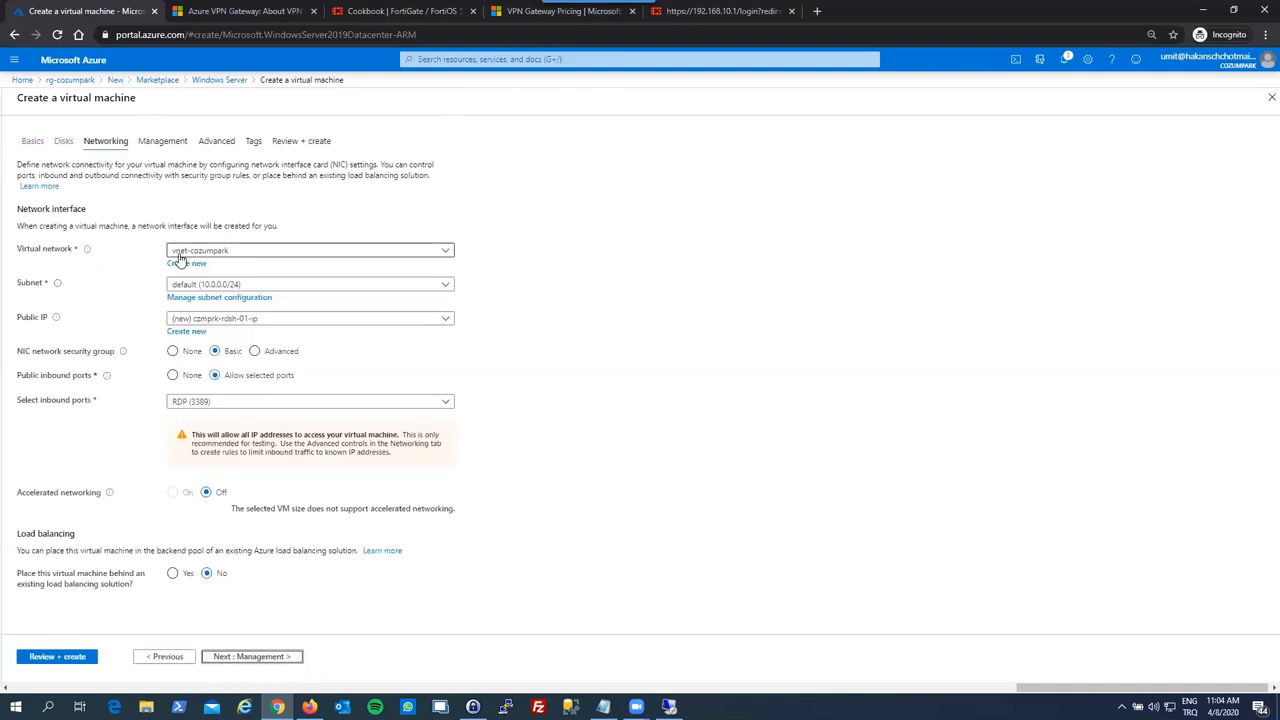
click(229, 254)
click(229, 252)
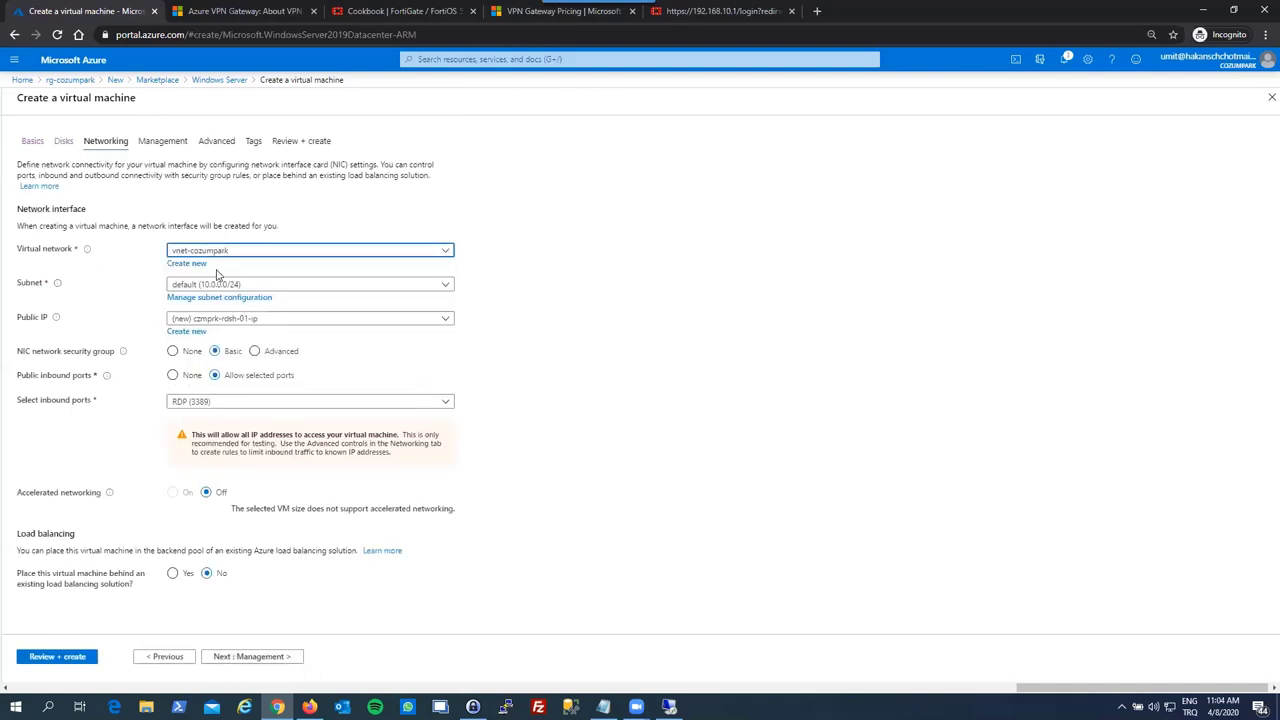
click(236, 664)
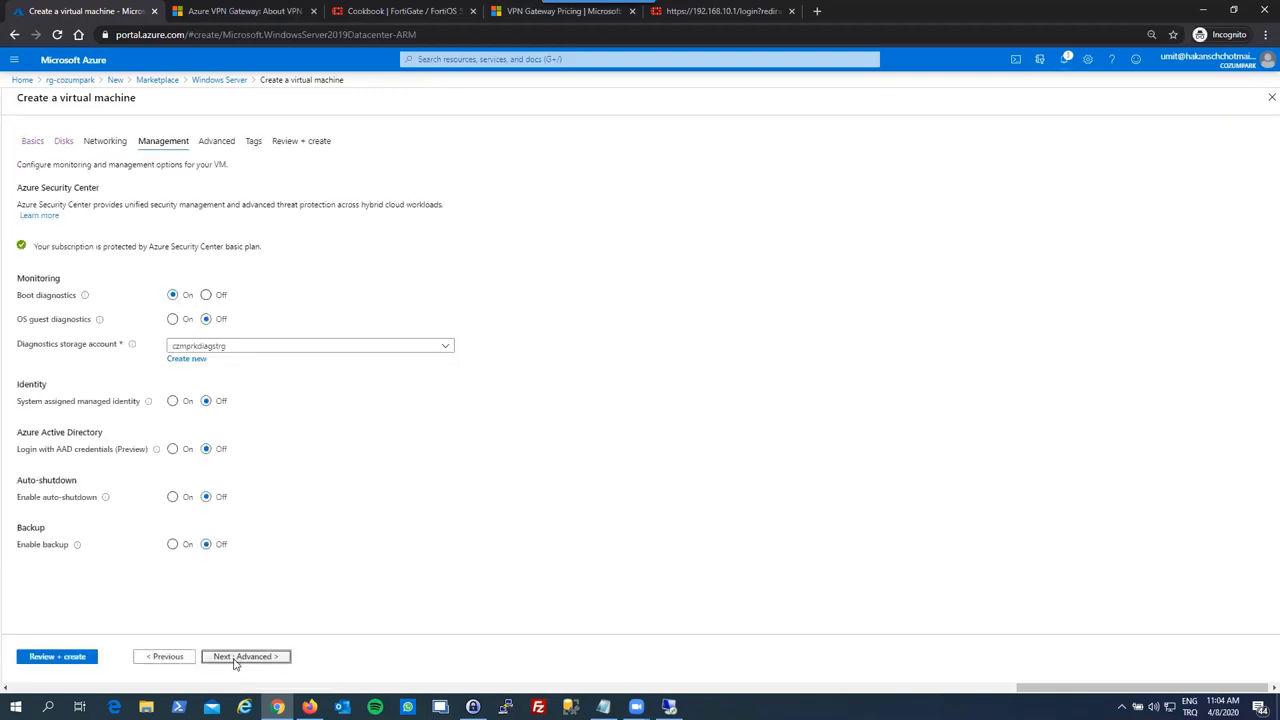
click(236, 660)
click(235, 660)
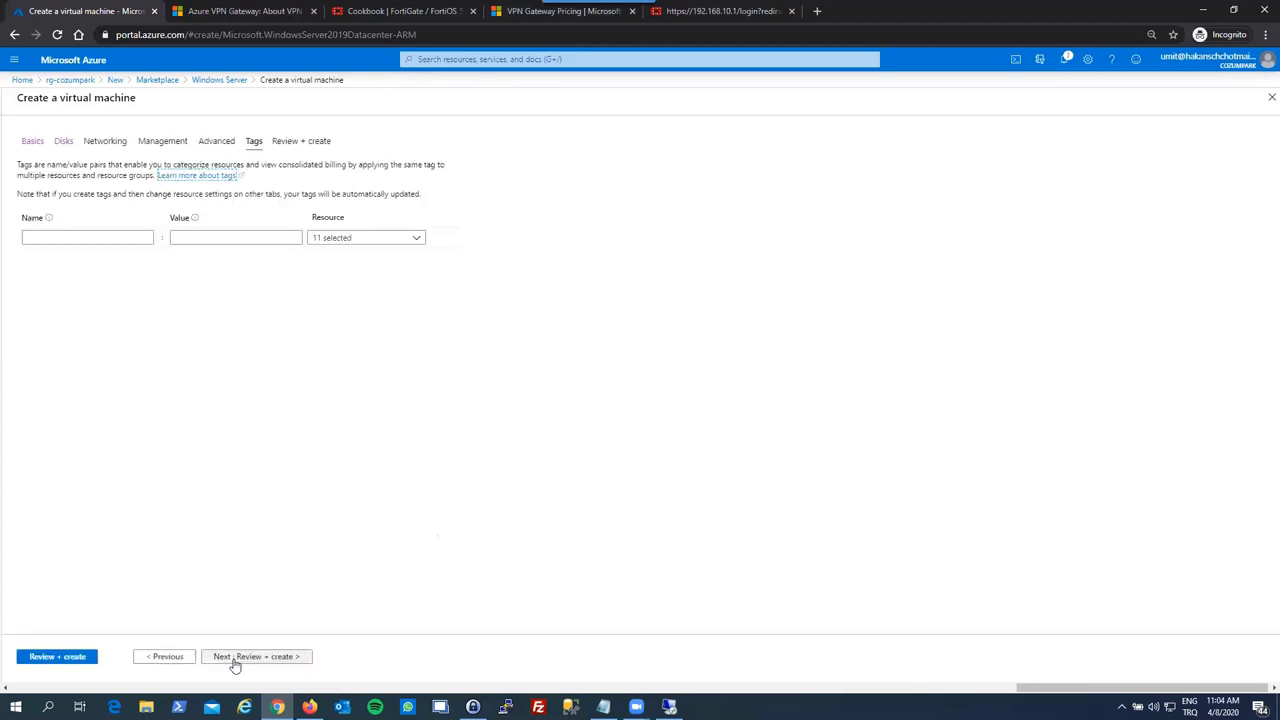
click(235, 660)
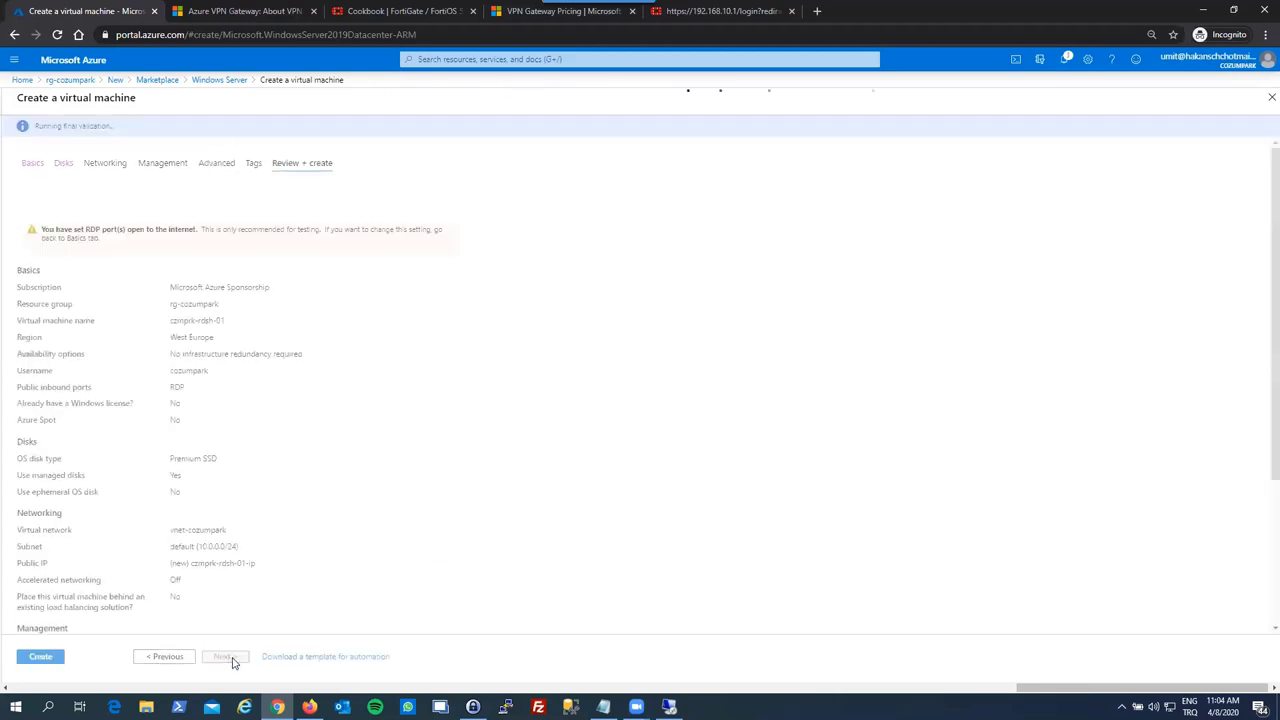
click(40, 656)
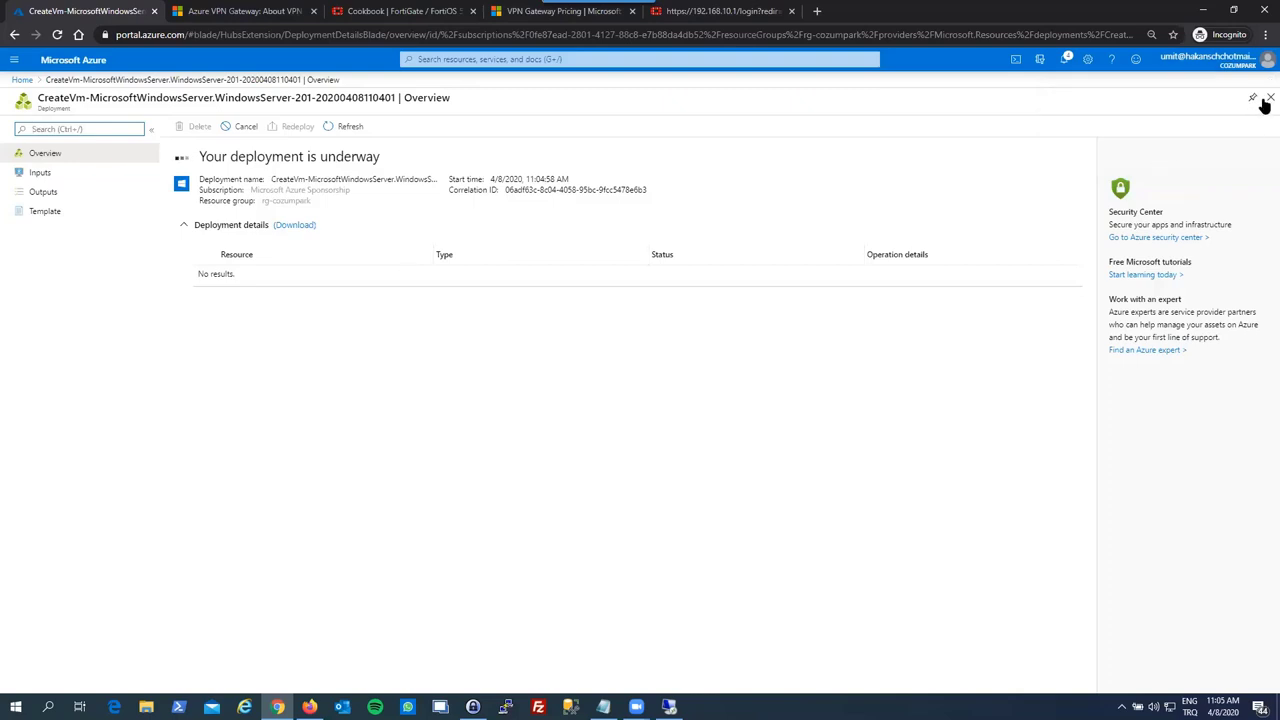
- Return to rg-cozumpark and refresh it until 10 resources, including czmprk-dc-02, are listed
click(1269, 98)
click(360, 244)
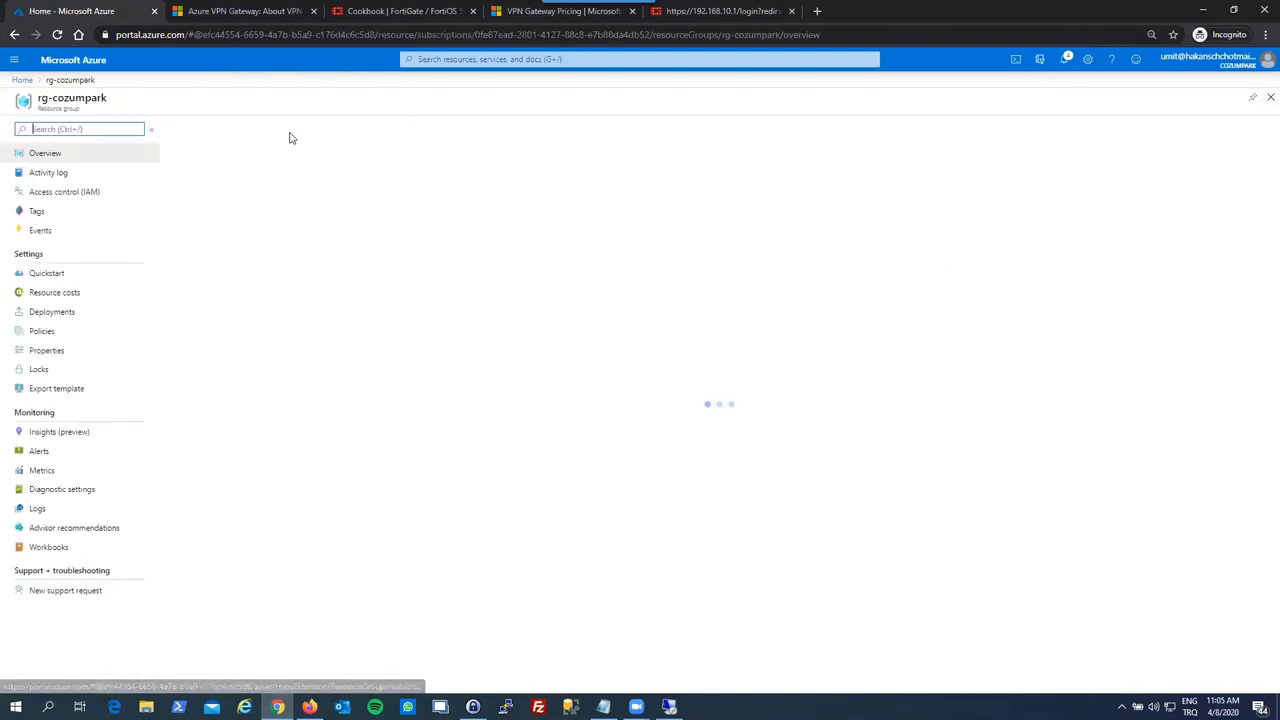
click(397, 130)
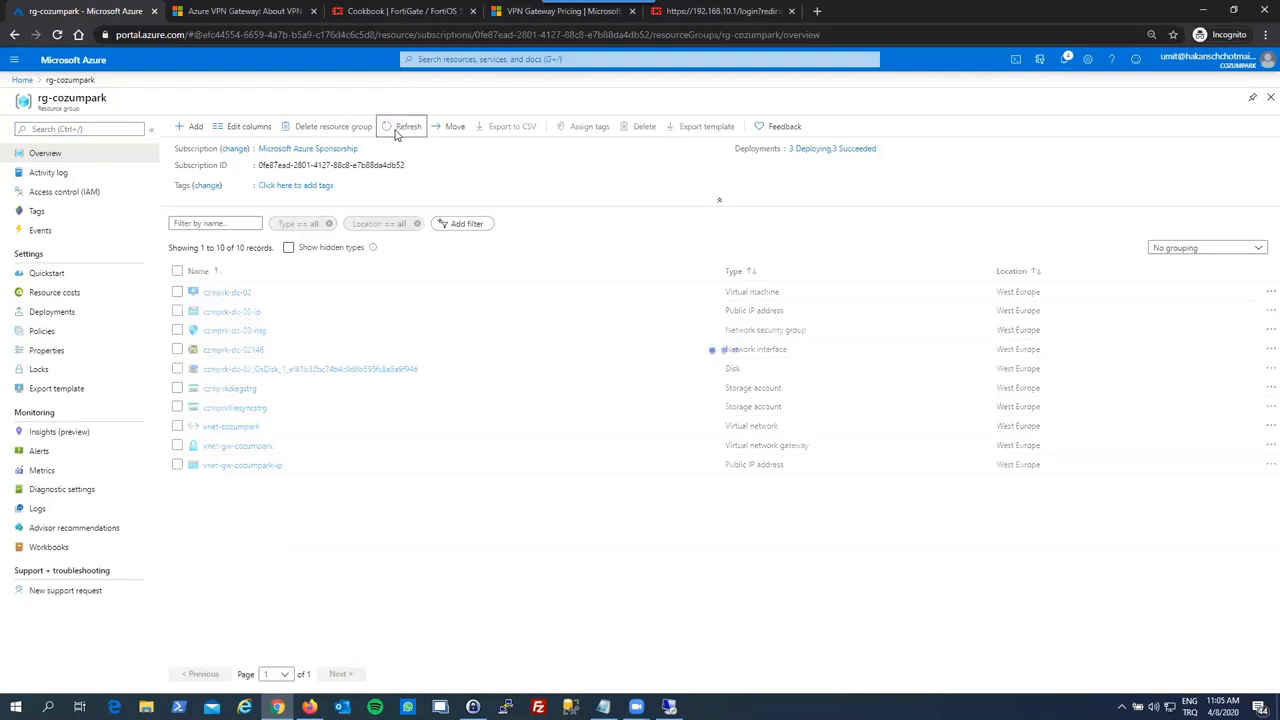
click(397, 130)
click(397, 130)
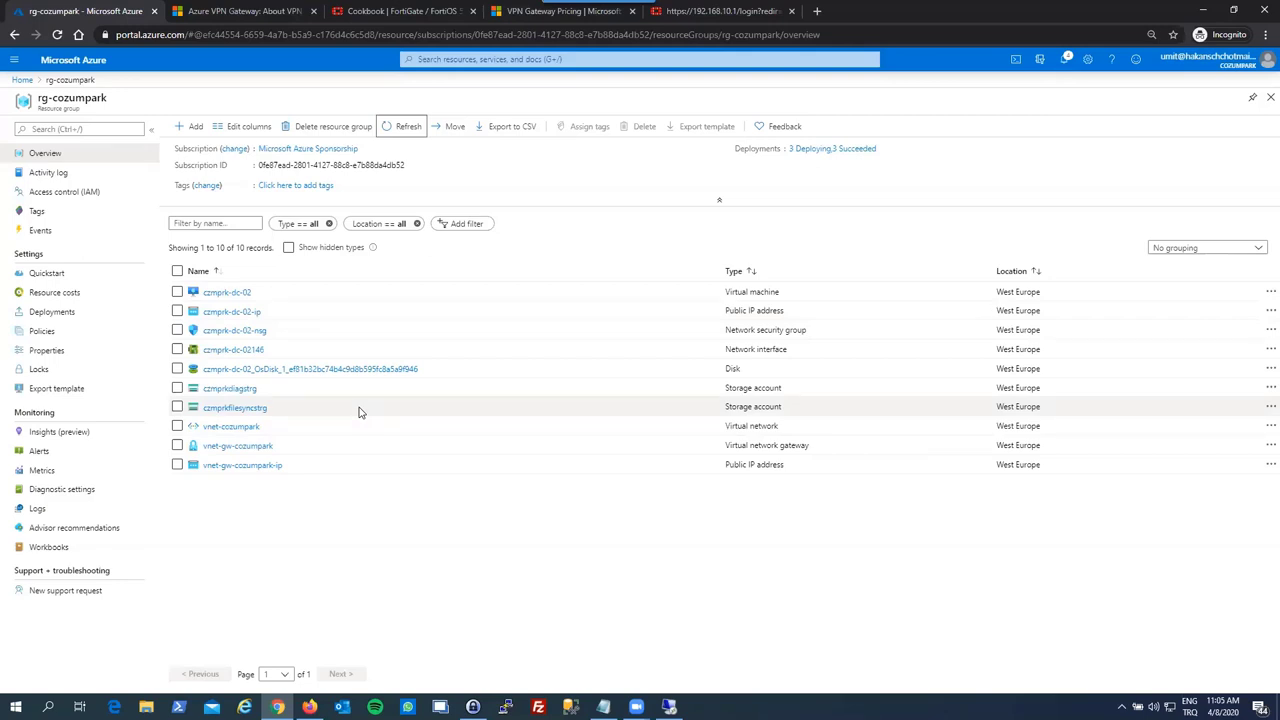
right_click(1168, 706)
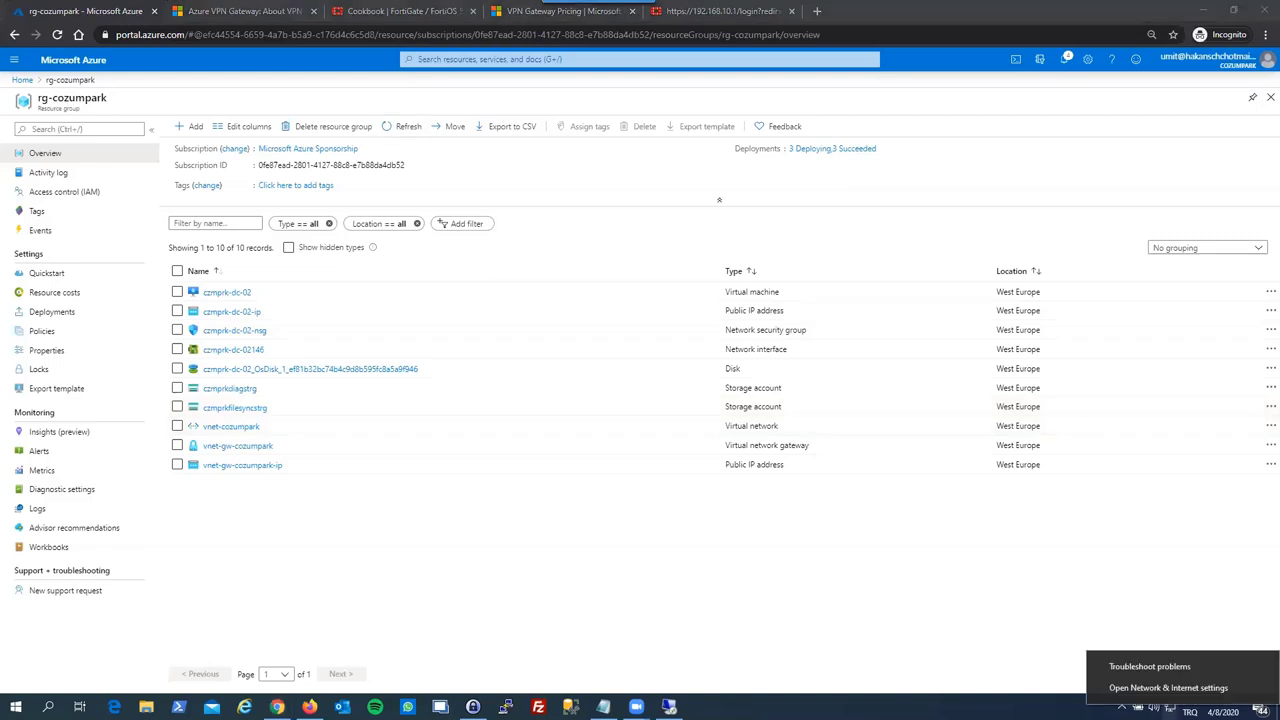
- Check the active connection in Network & Internet settings, then refresh rg-cozumpark's resource list
click(1180, 689)
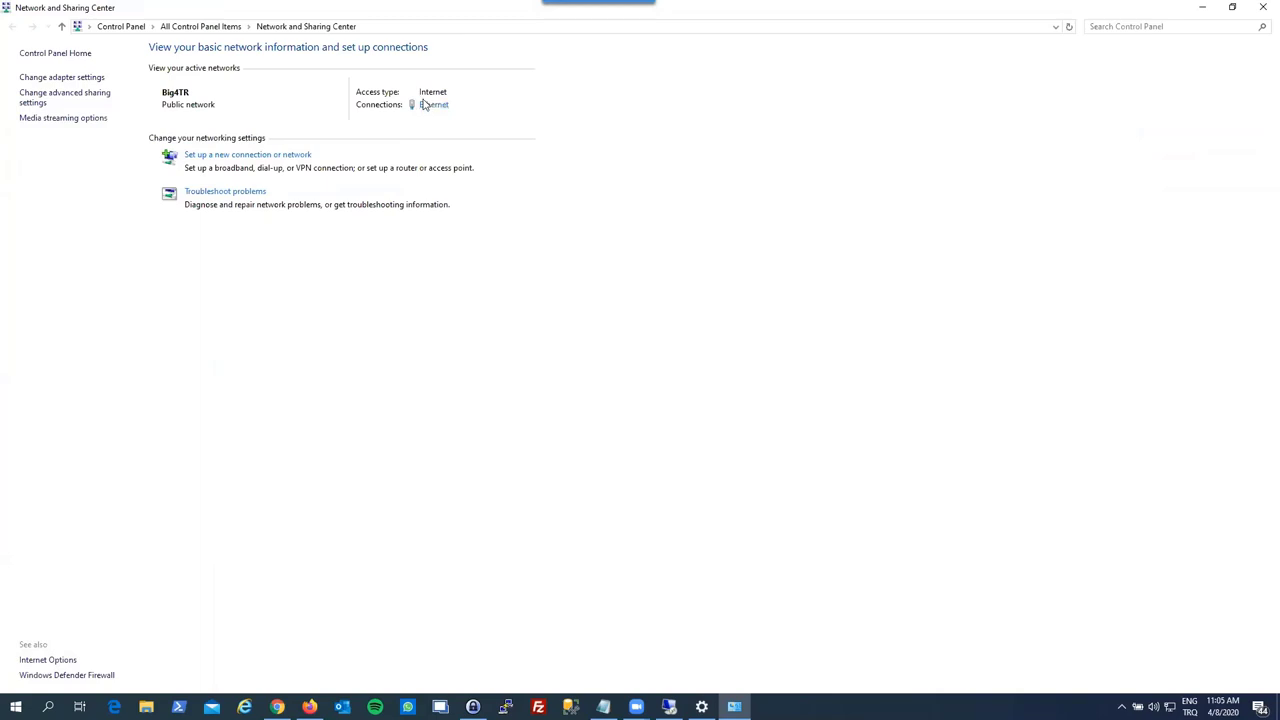
click(1262, 14)
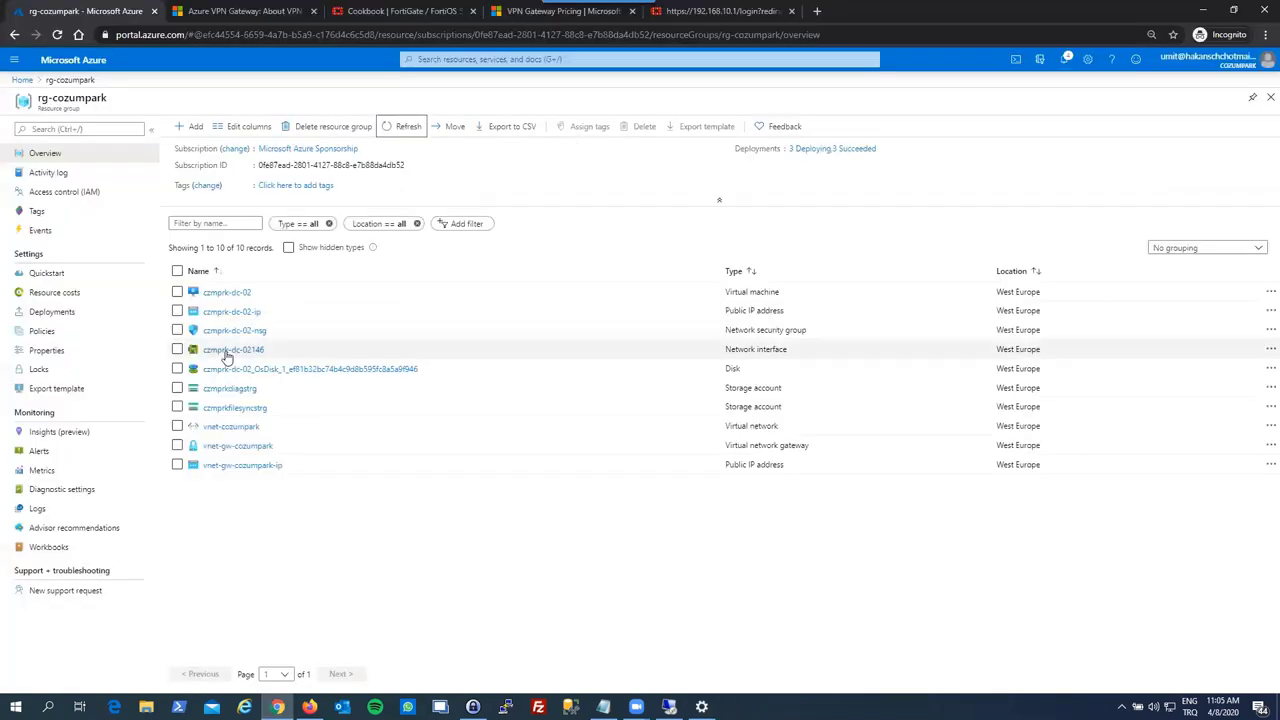
click(396, 129)
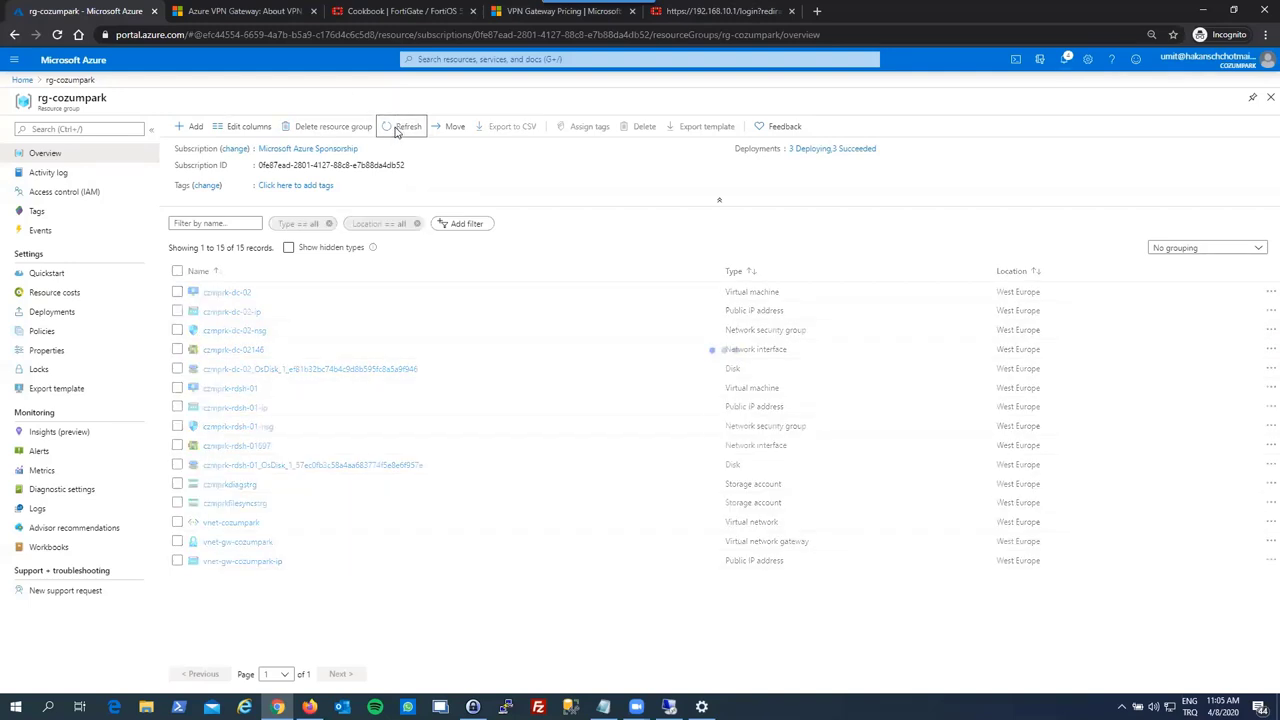
- Check the virtual network gateway deployment's progress in rg-cozumpark's Deployments list
click(799, 150)
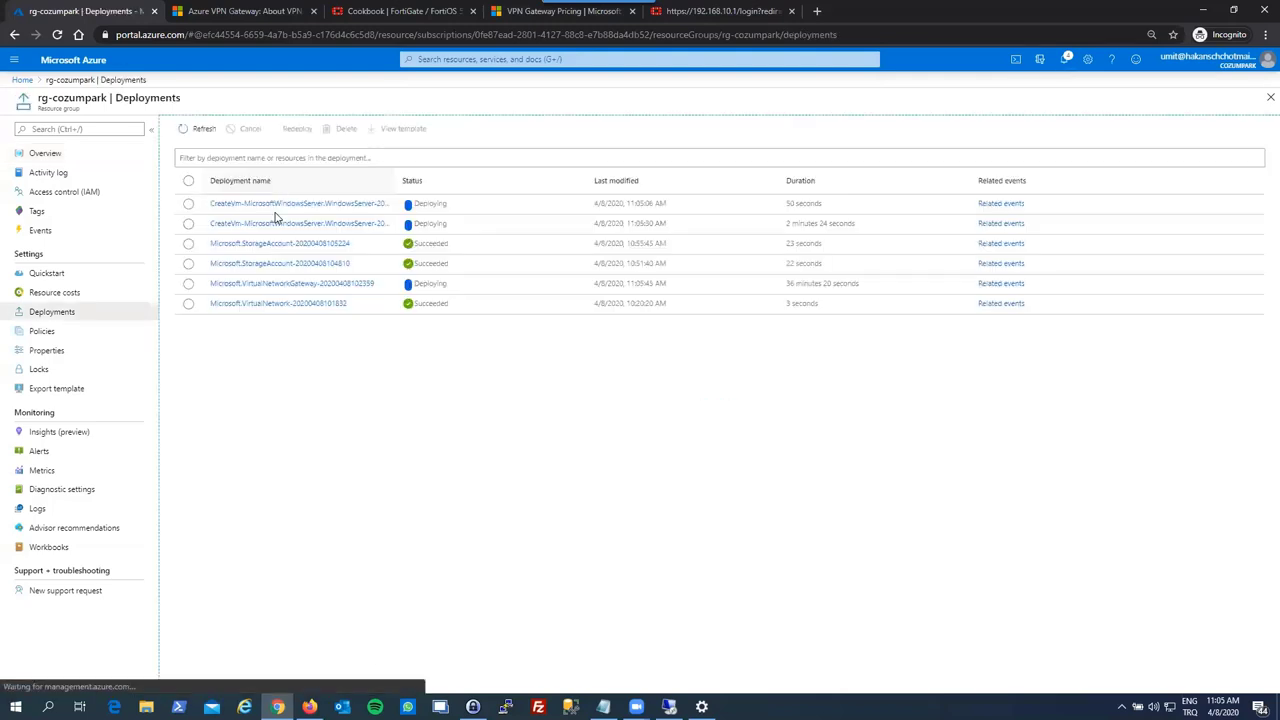
click(285, 284)
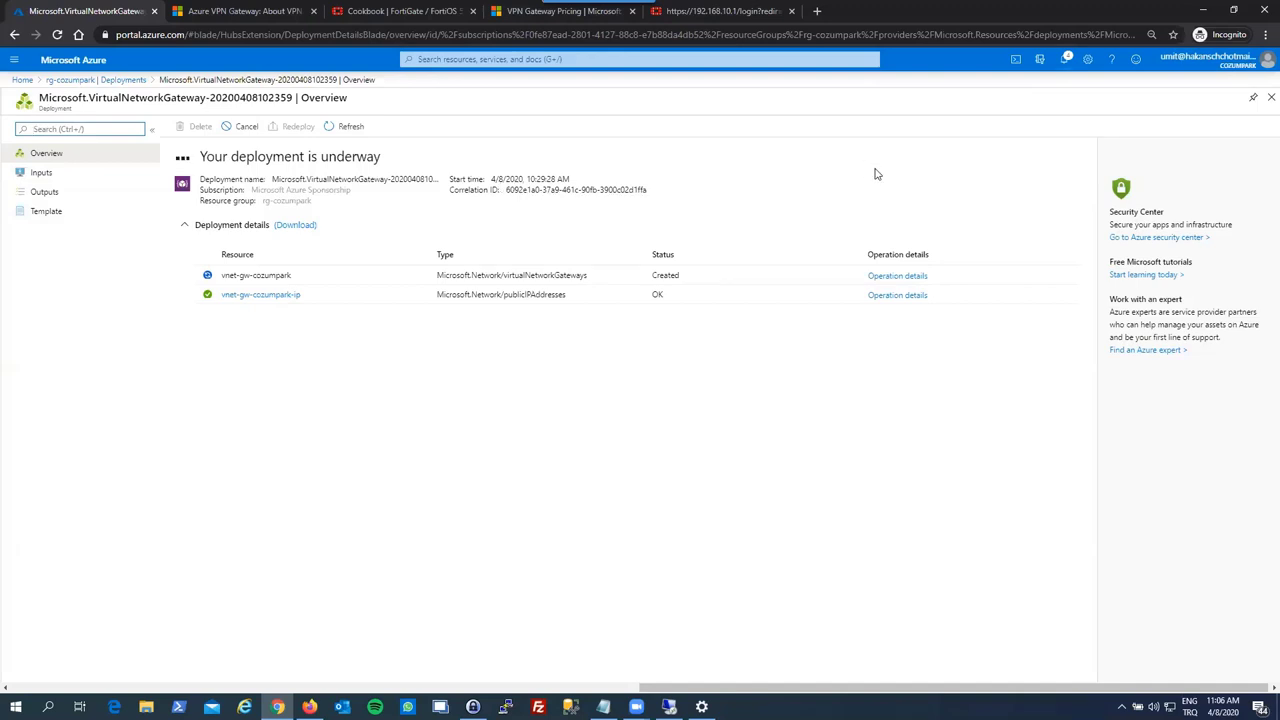
click(1271, 97)
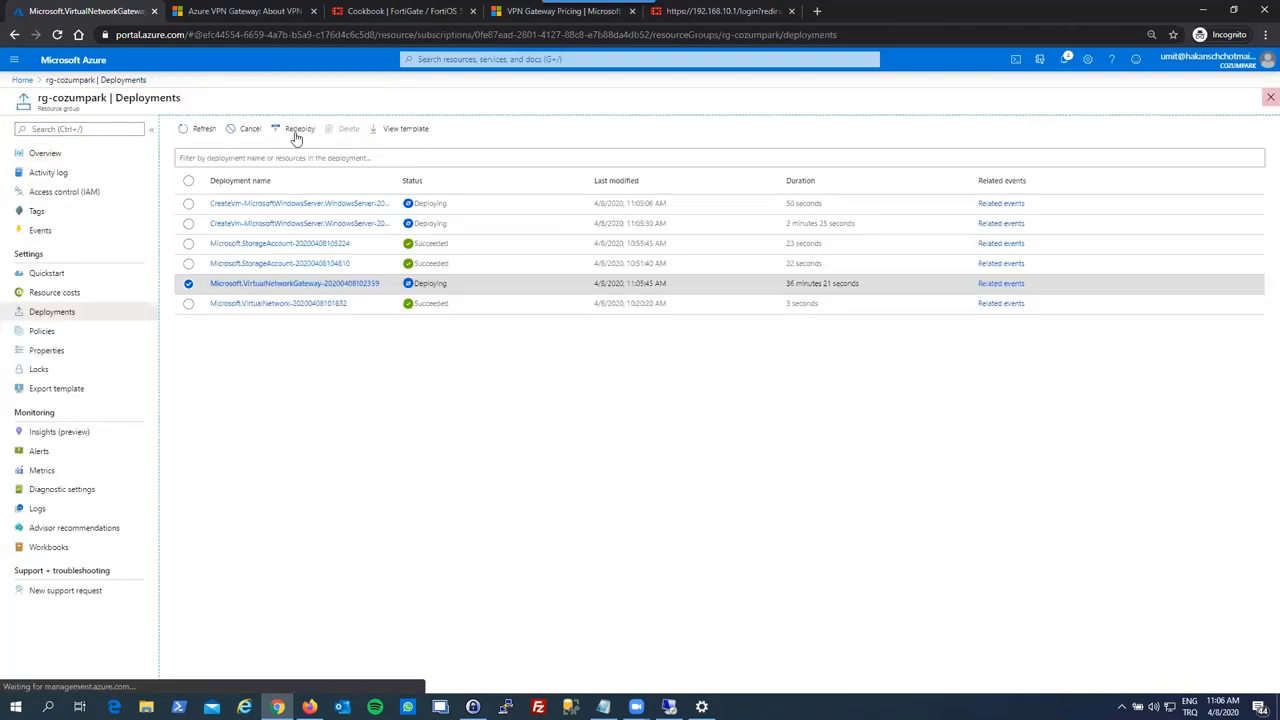
click(1268, 100)
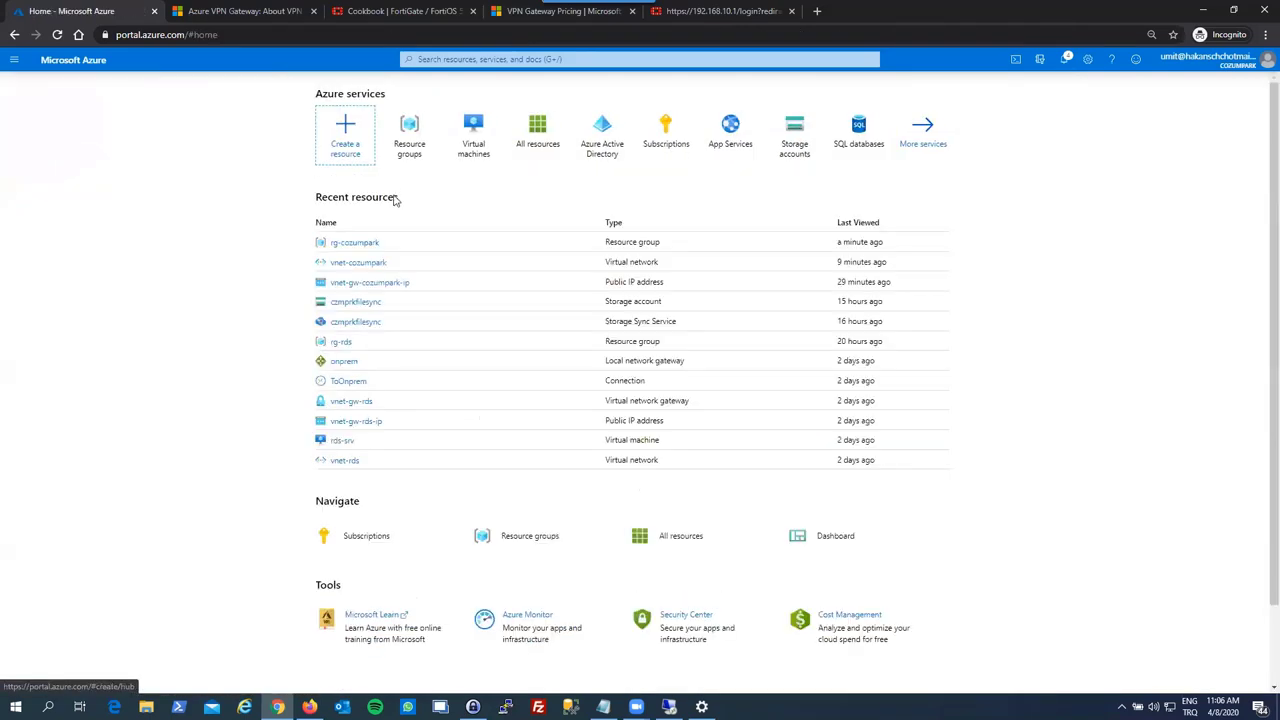
- Refresh rg-cozumpark and open the succeeded VM deployment from Notifications
click(345, 242)
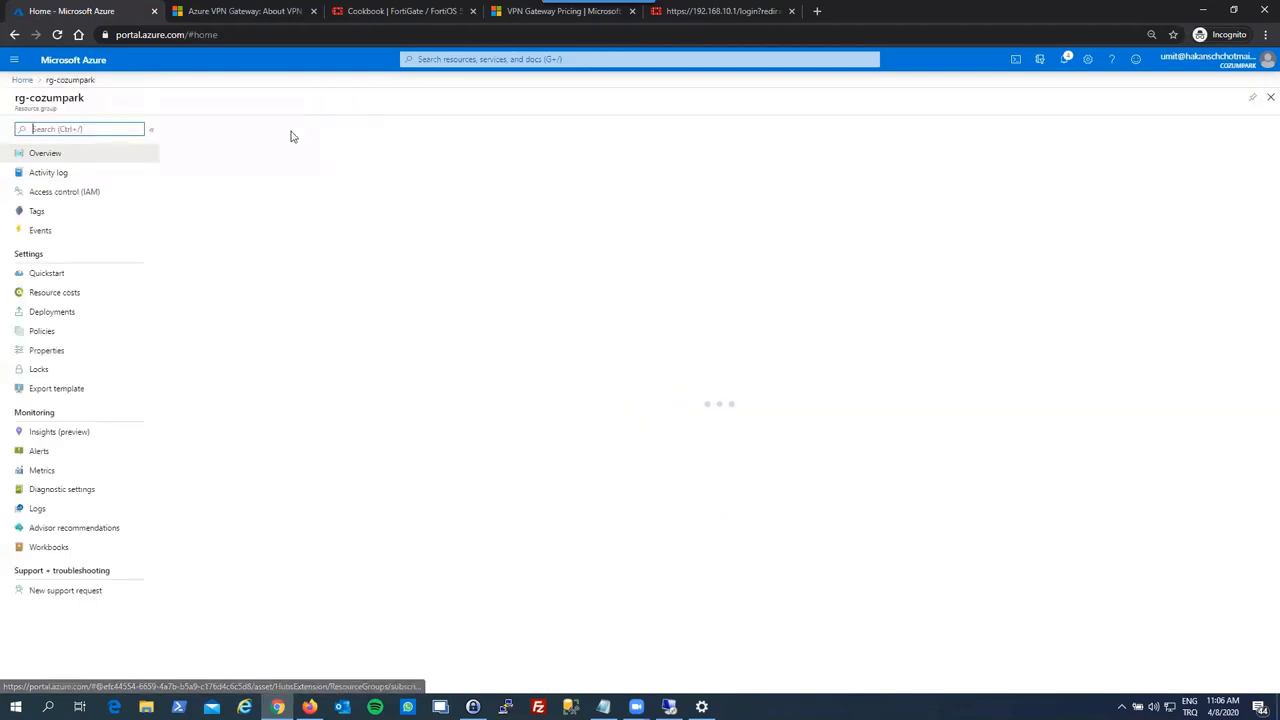
click(403, 126)
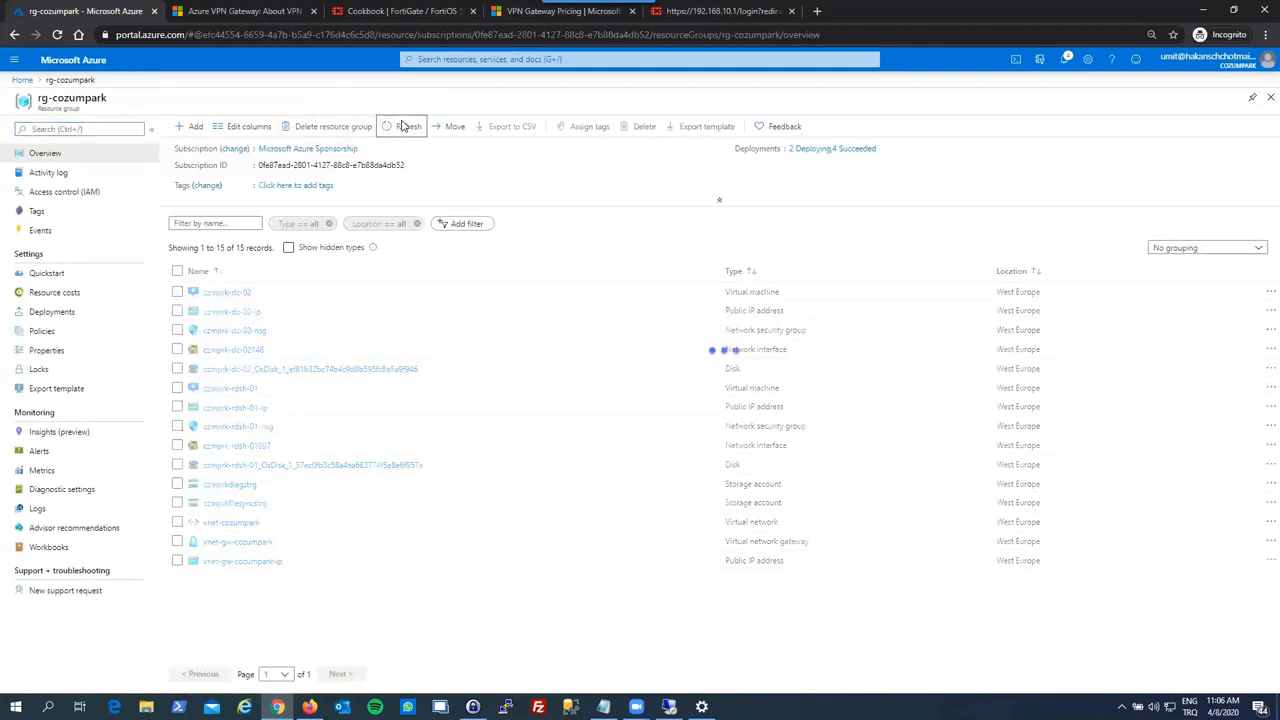
click(1066, 61)
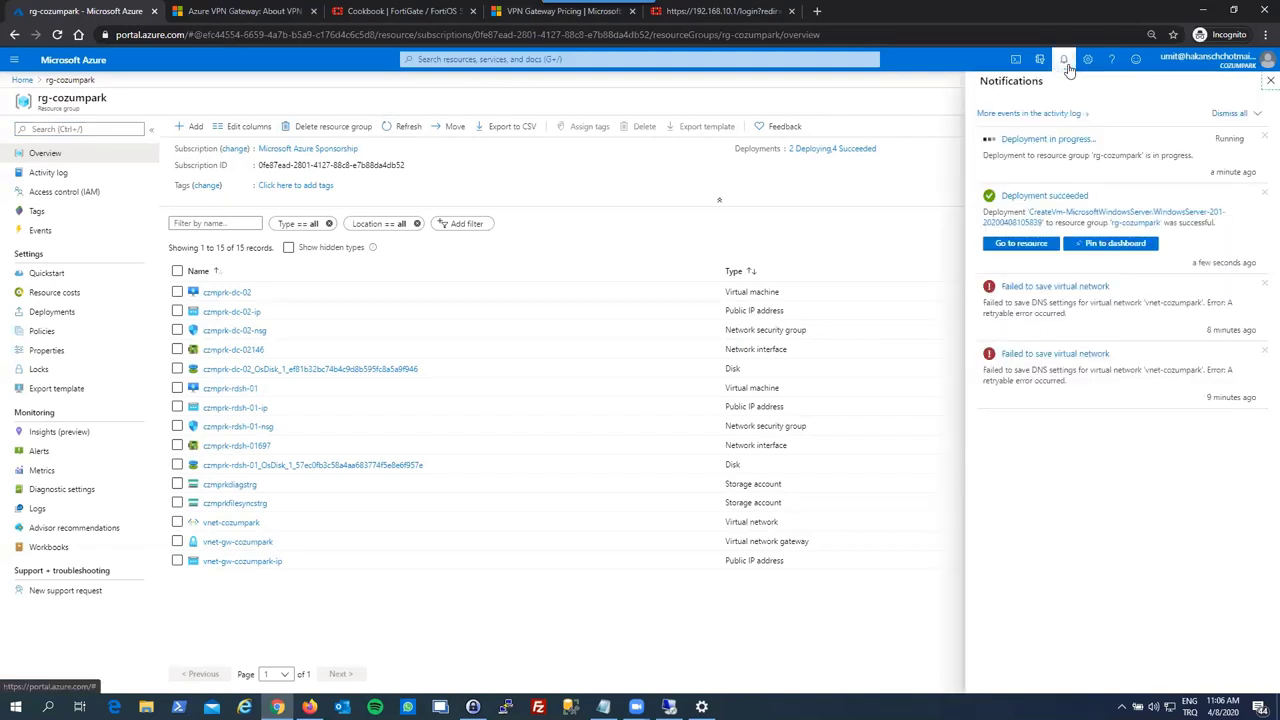
click(1042, 212)
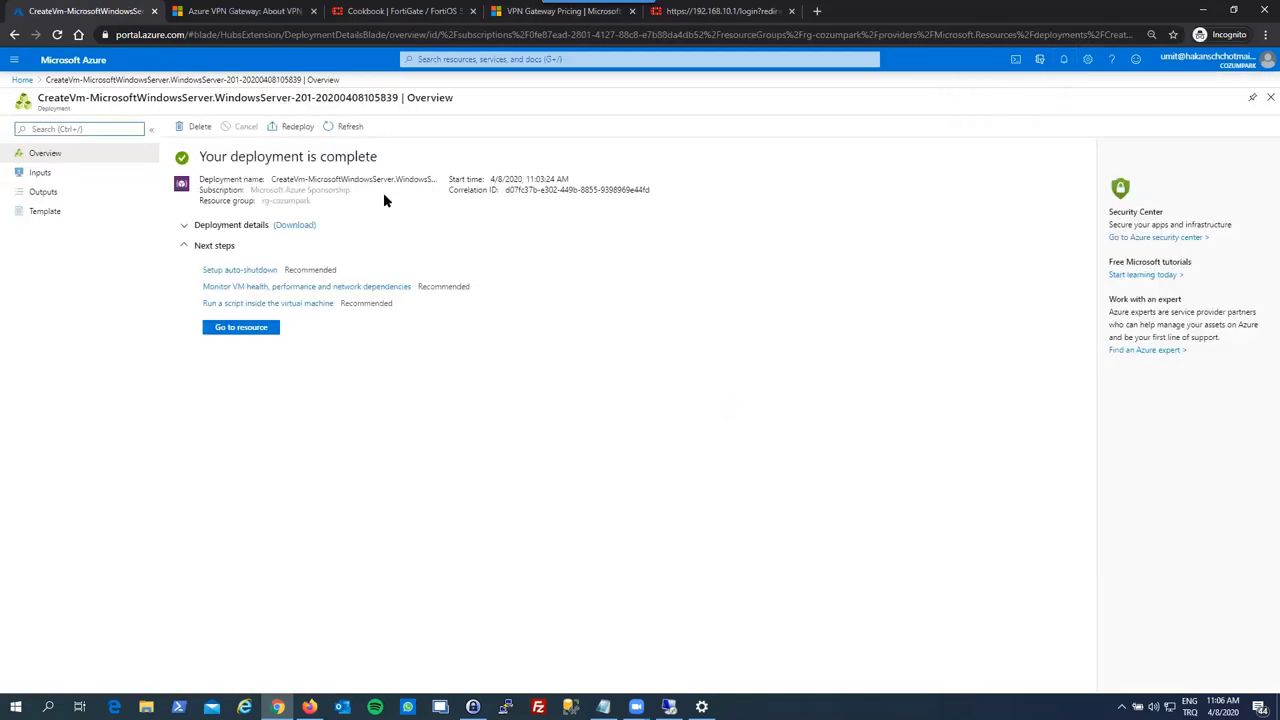
- Go to czmprk-dc-02, check its private IP 10.0.0.4 and open its Networking page
click(275, 330)
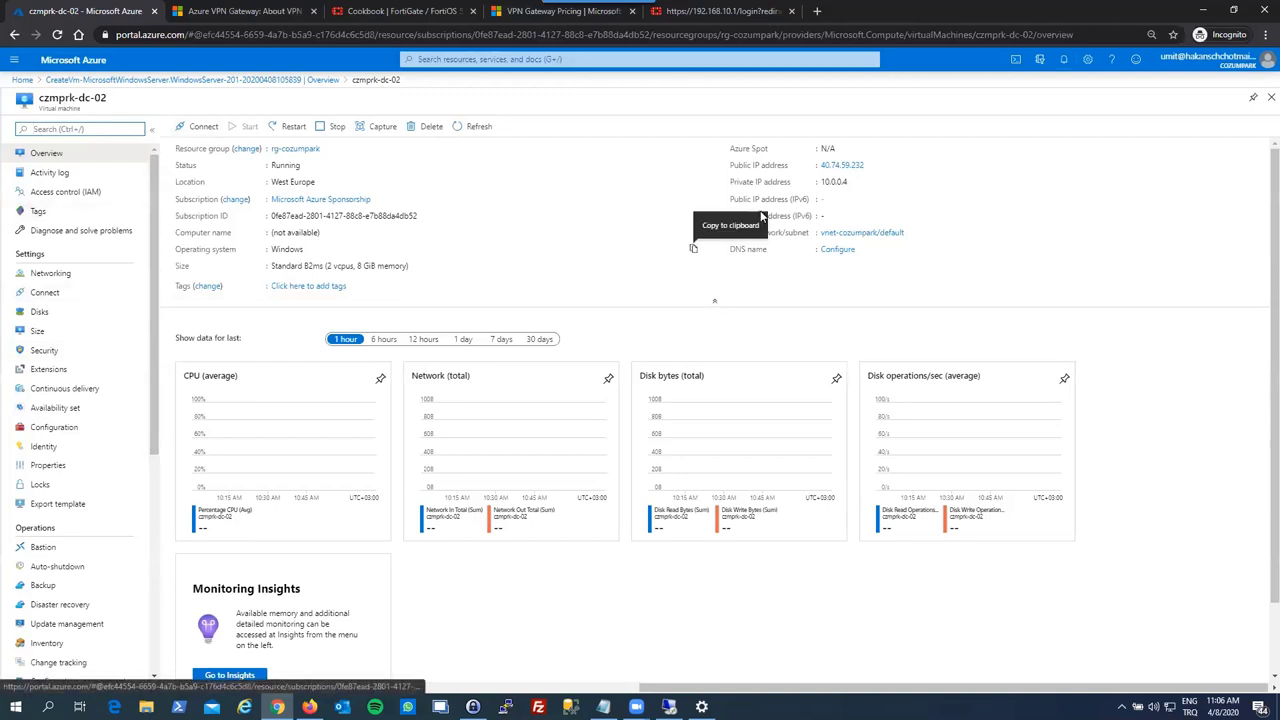
click(830, 183)
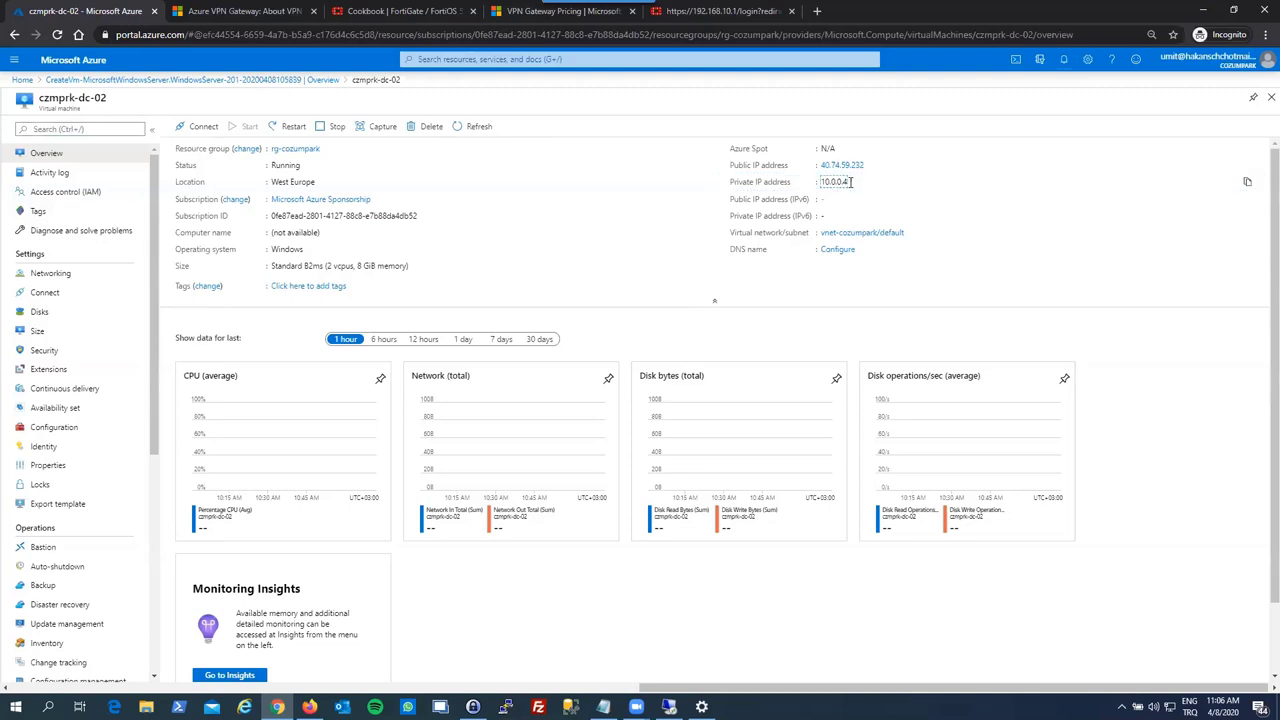
drag(848, 182, 821, 182)
click(828, 181)
click(50, 275)
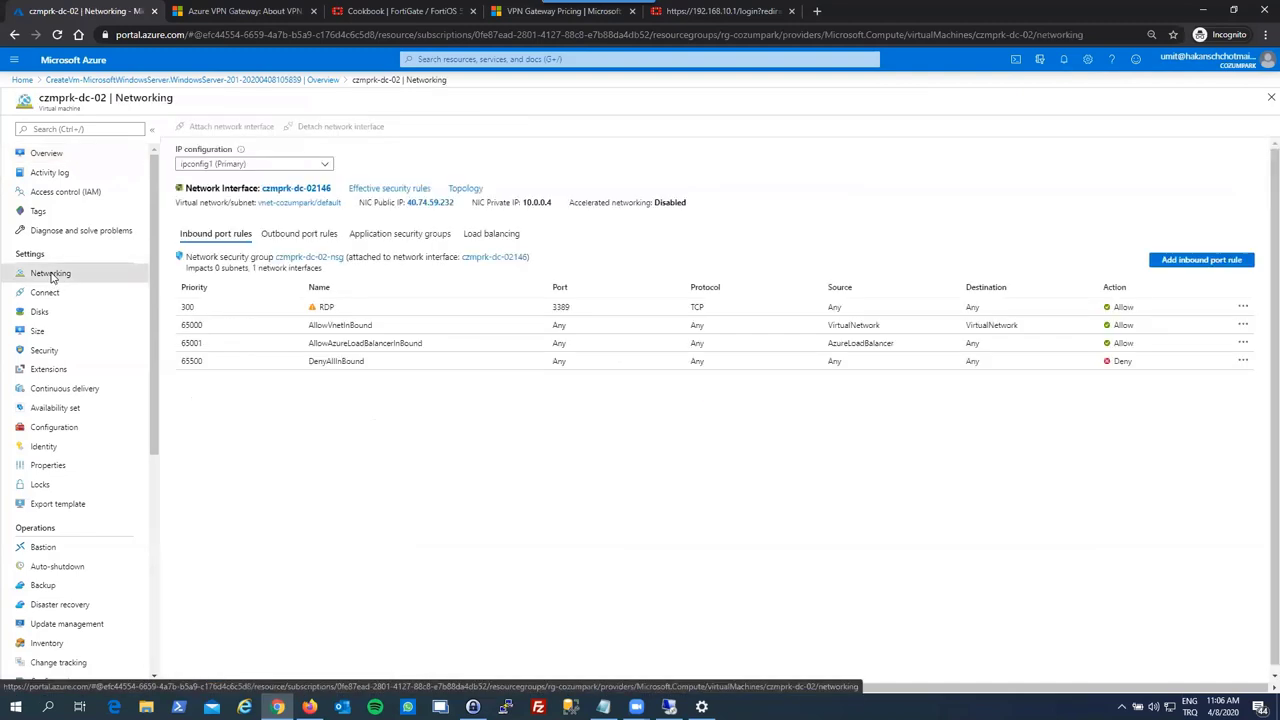
- Close the VM blades and reopen the rg-cozumpark resource group
click(1266, 100)
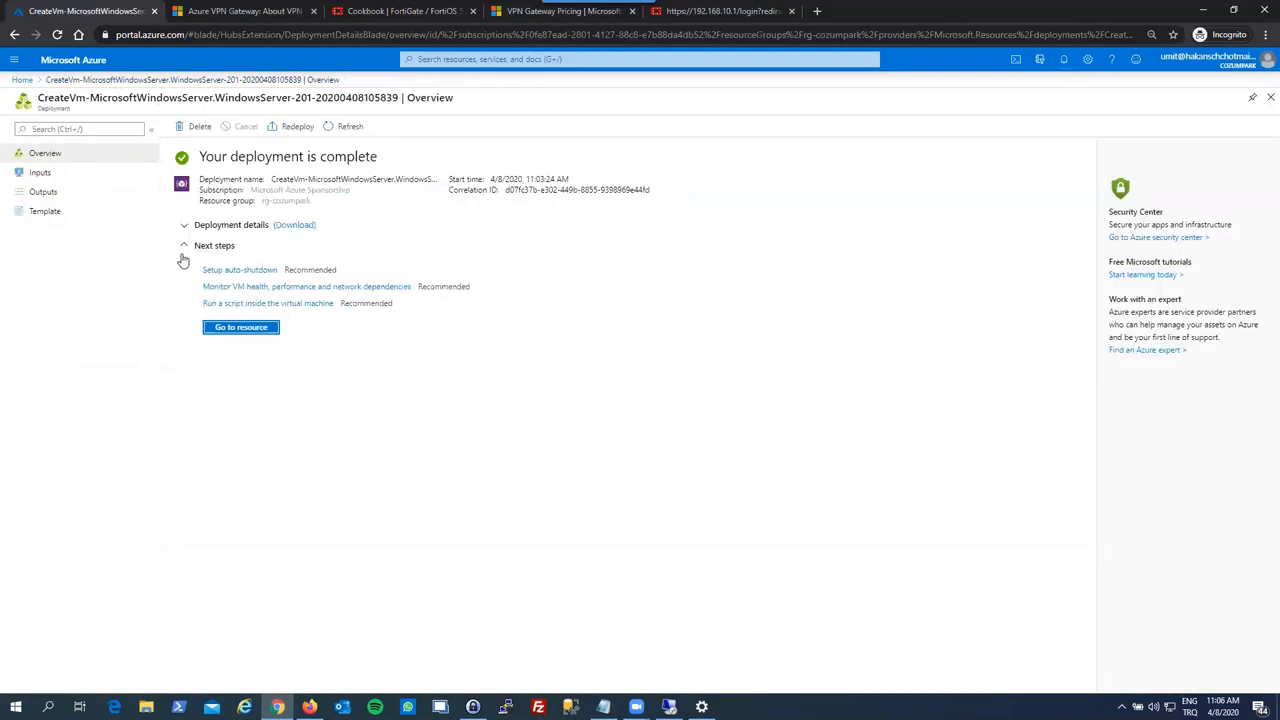
click(1269, 96)
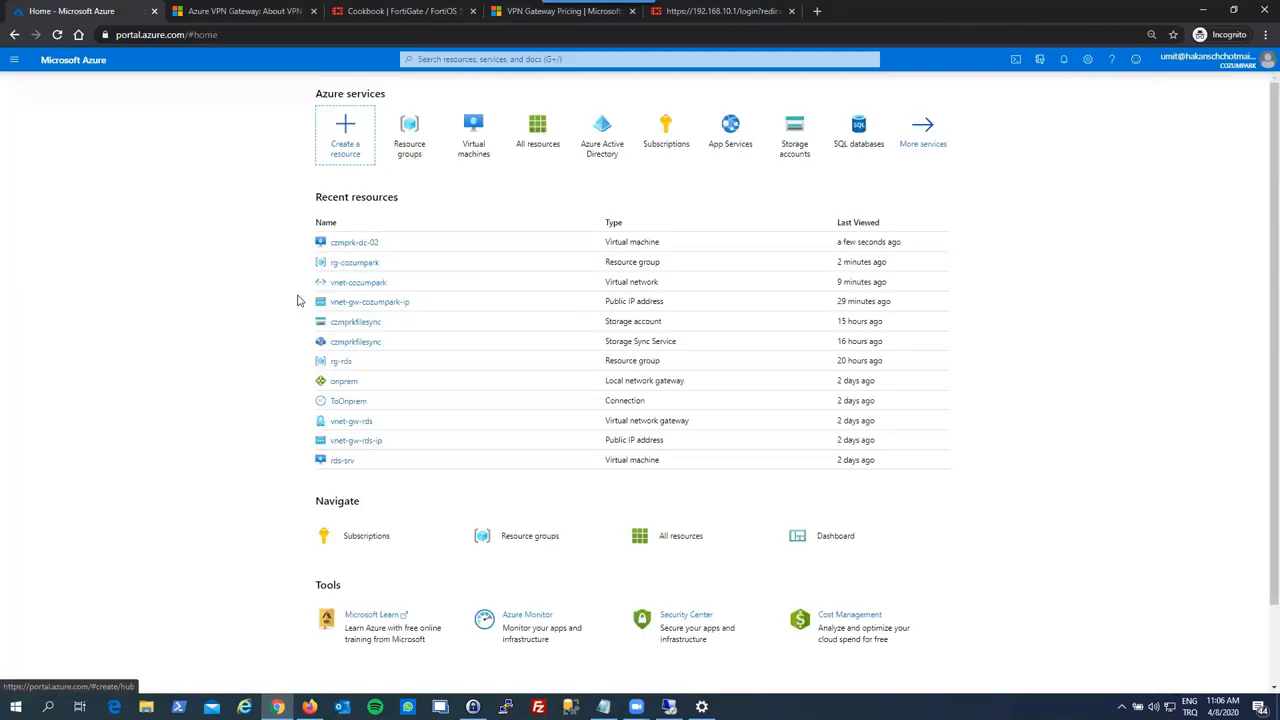
click(350, 263)
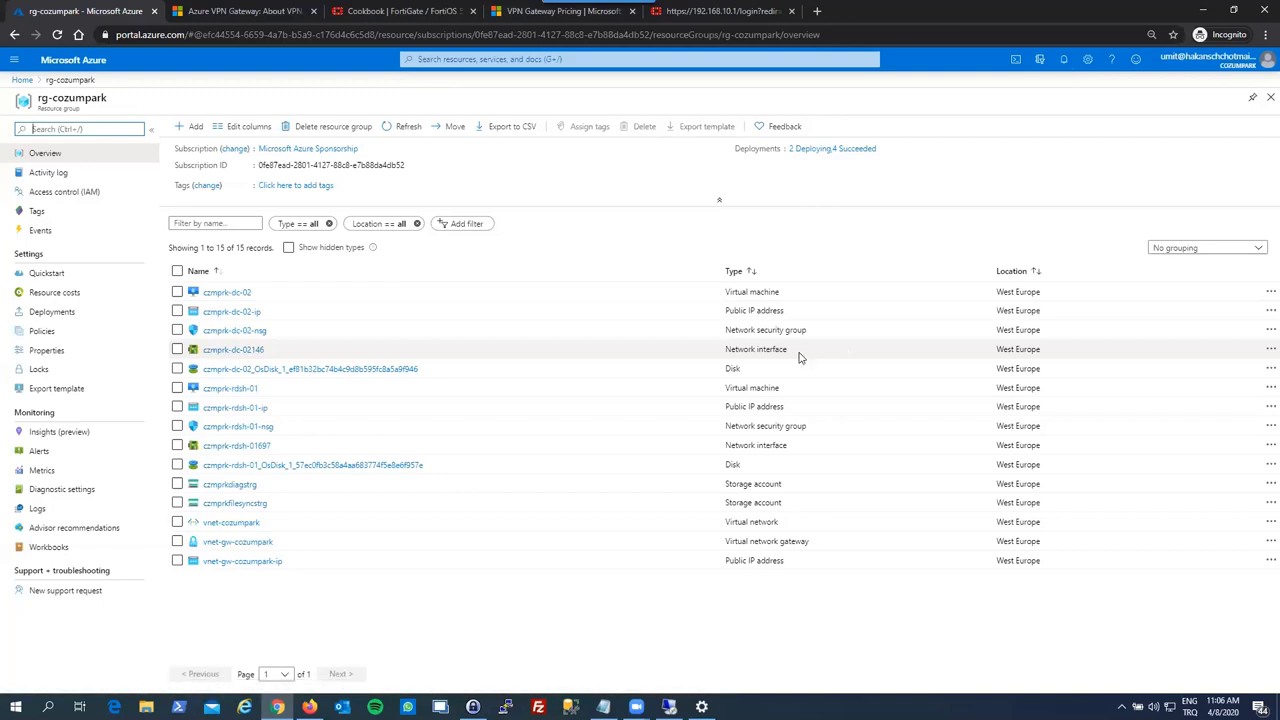
- Set the private IP assignment of NIC czmprk-dc-02146's ipconfig1 to Static
click(240, 350)
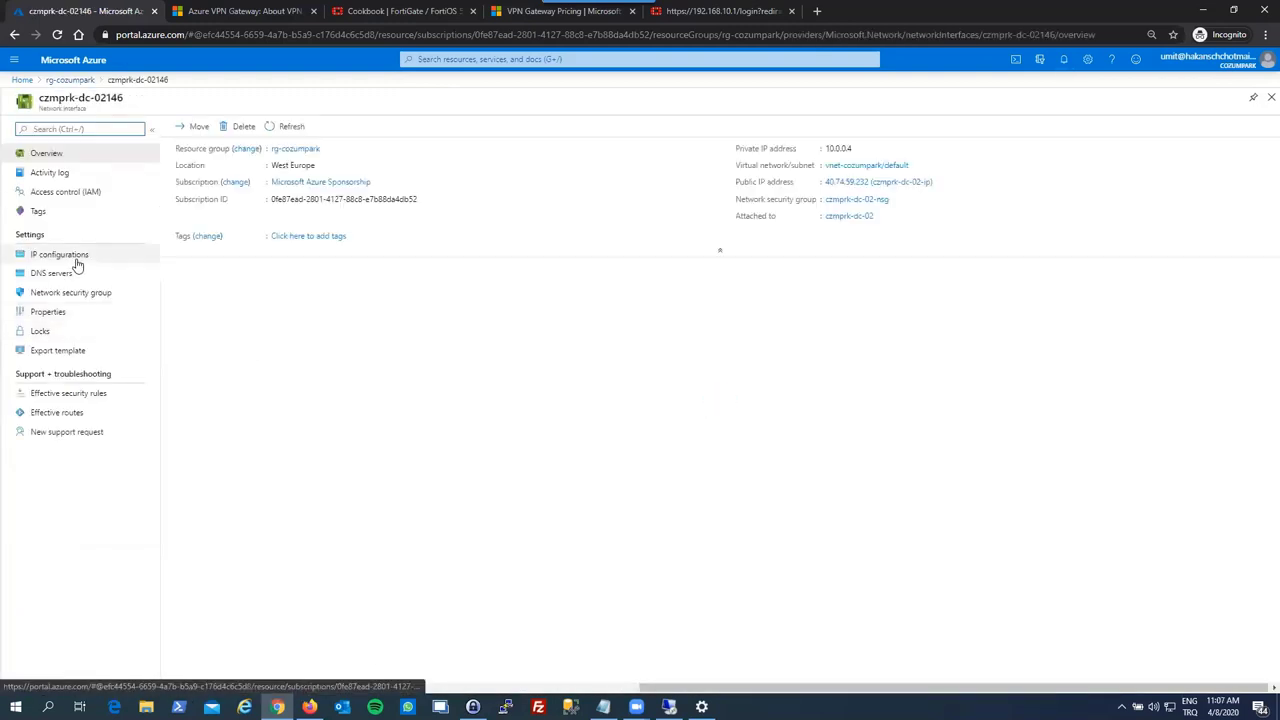
click(77, 262)
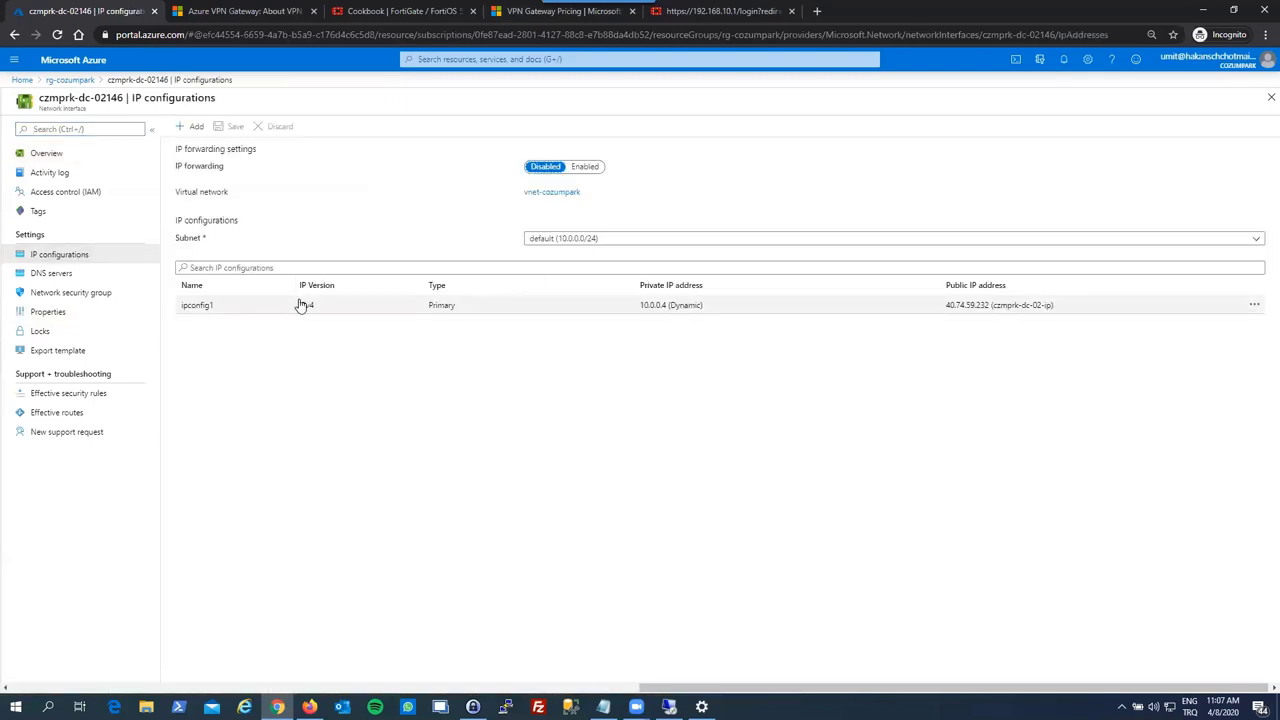
click(662, 310)
click(79, 306)
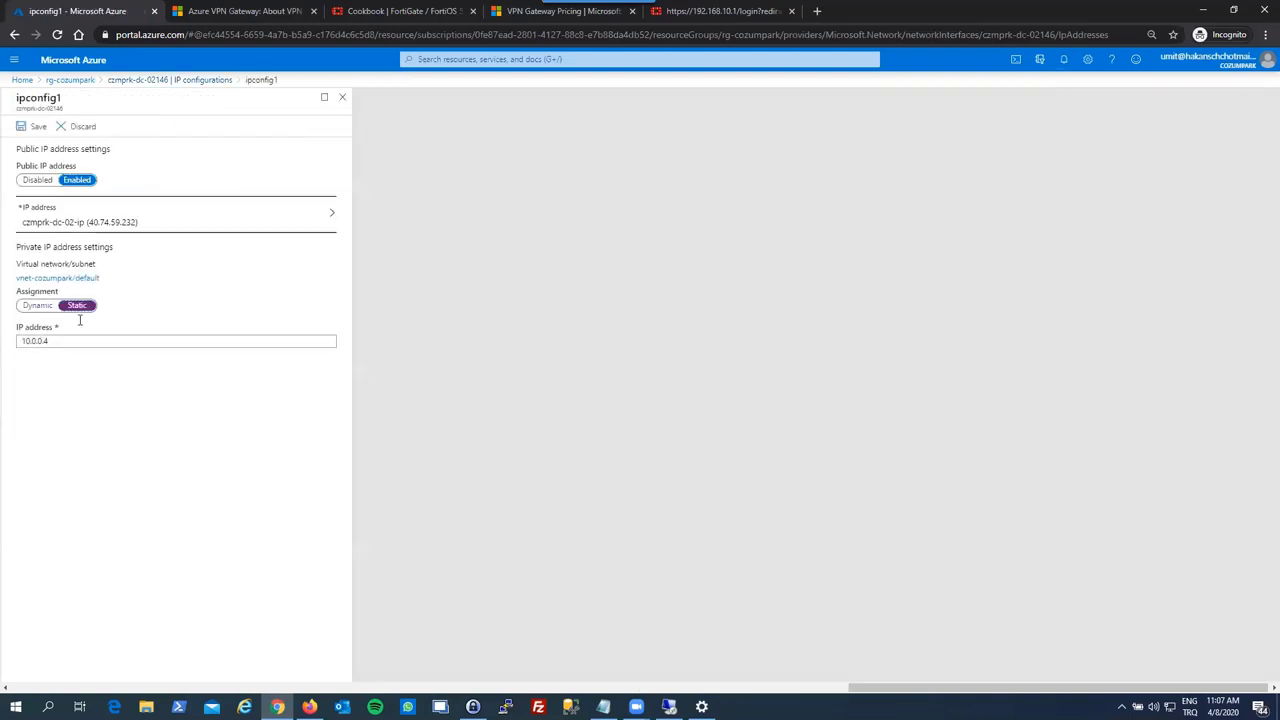
click(82, 341)
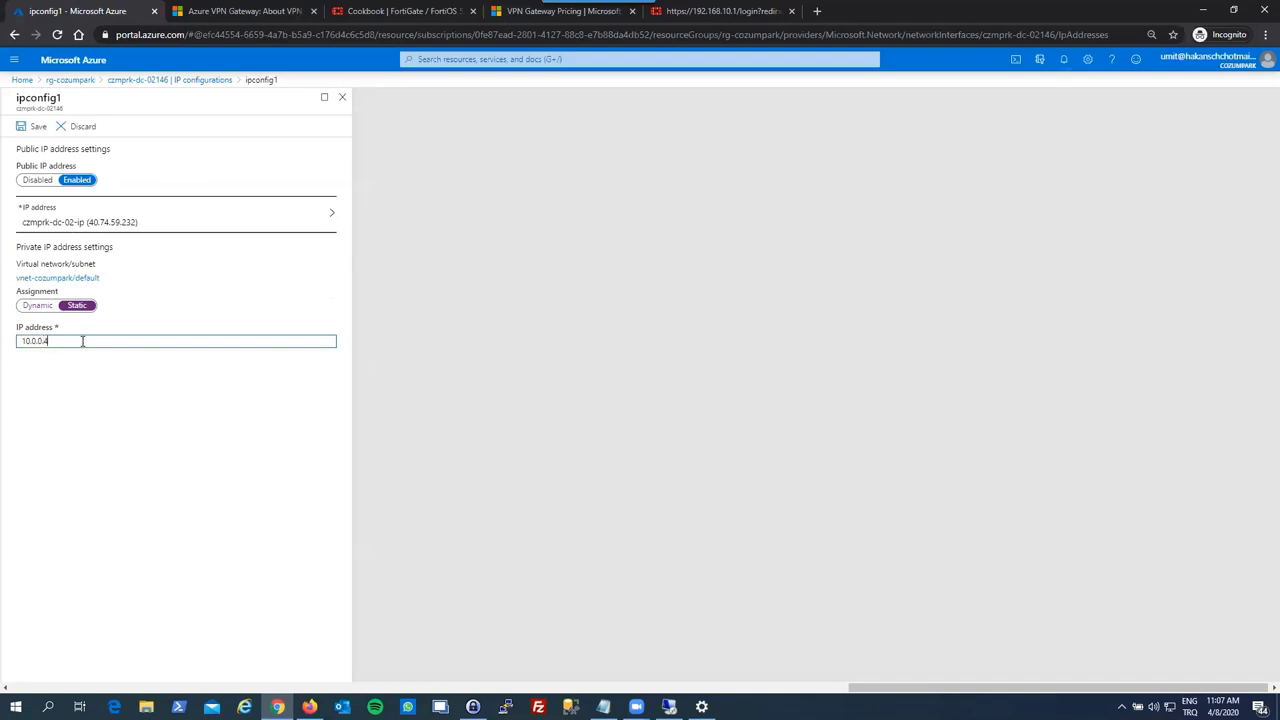
click(40, 308)
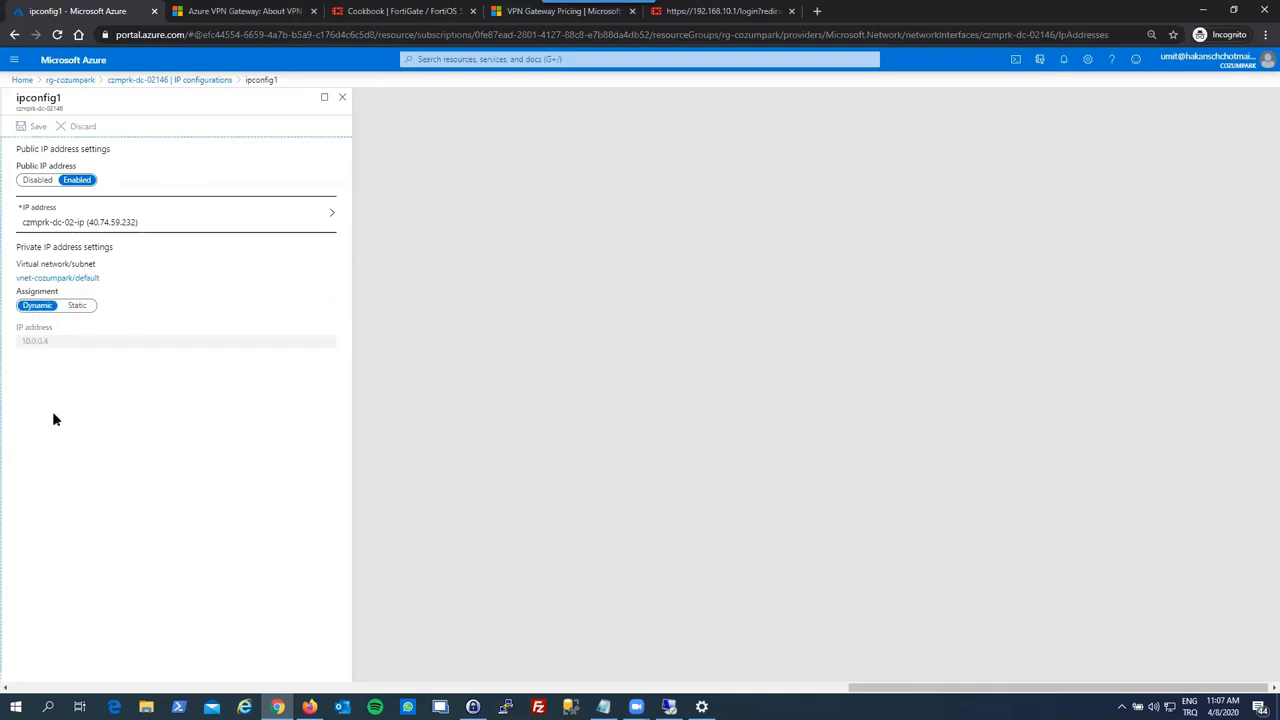
click(78, 307)
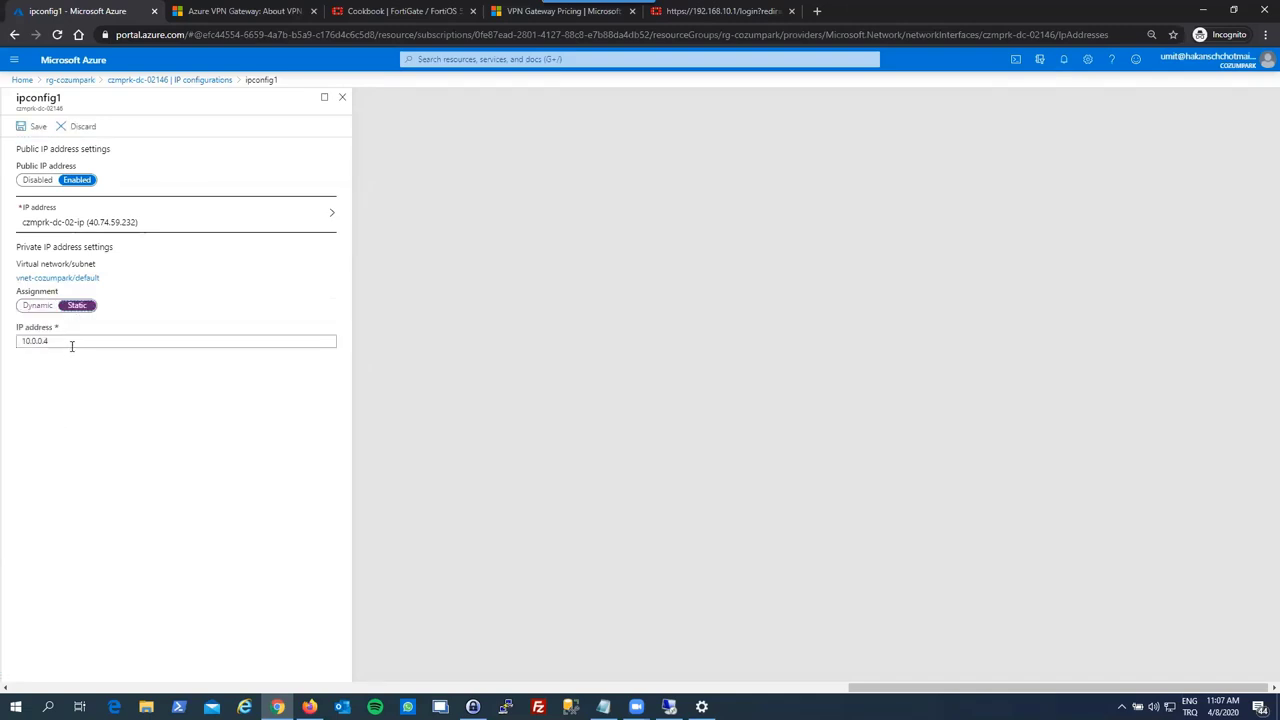
- Keep 10.0.0.4 as the static address, save ipconfig1 and confirm the save
click(72, 344)
click(73, 418)
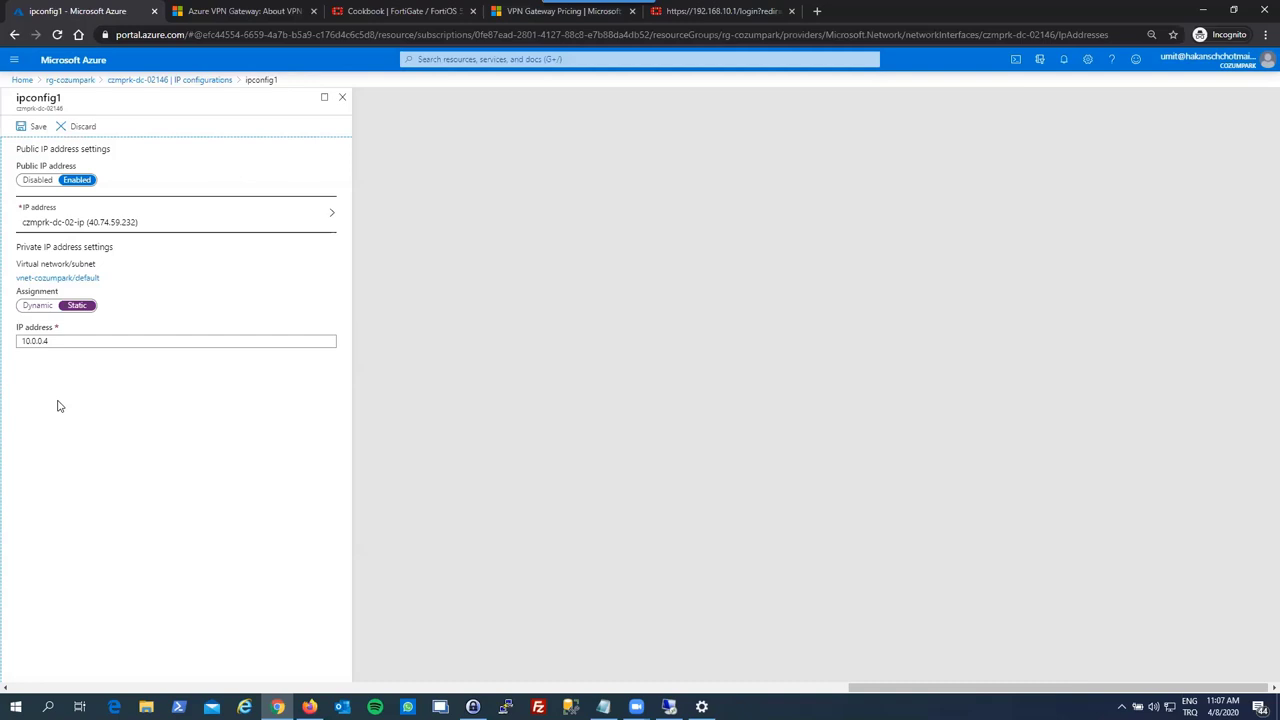
click(51, 344)
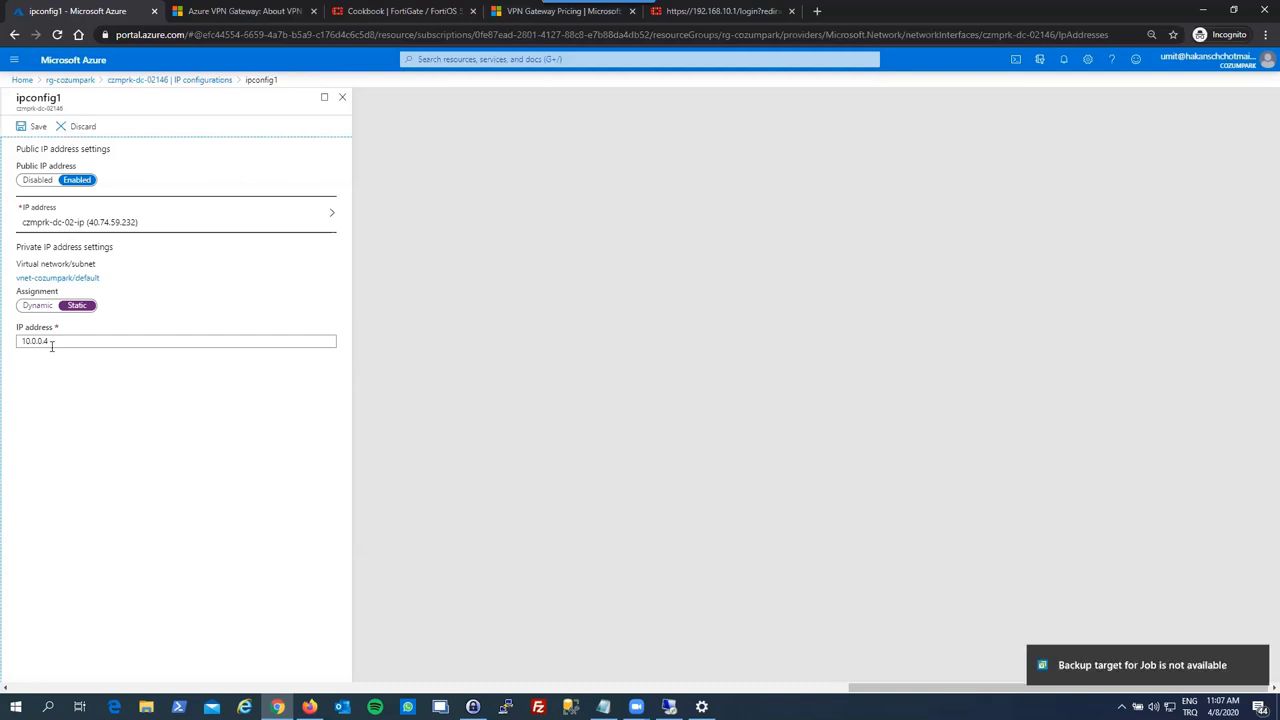
click(51, 344)
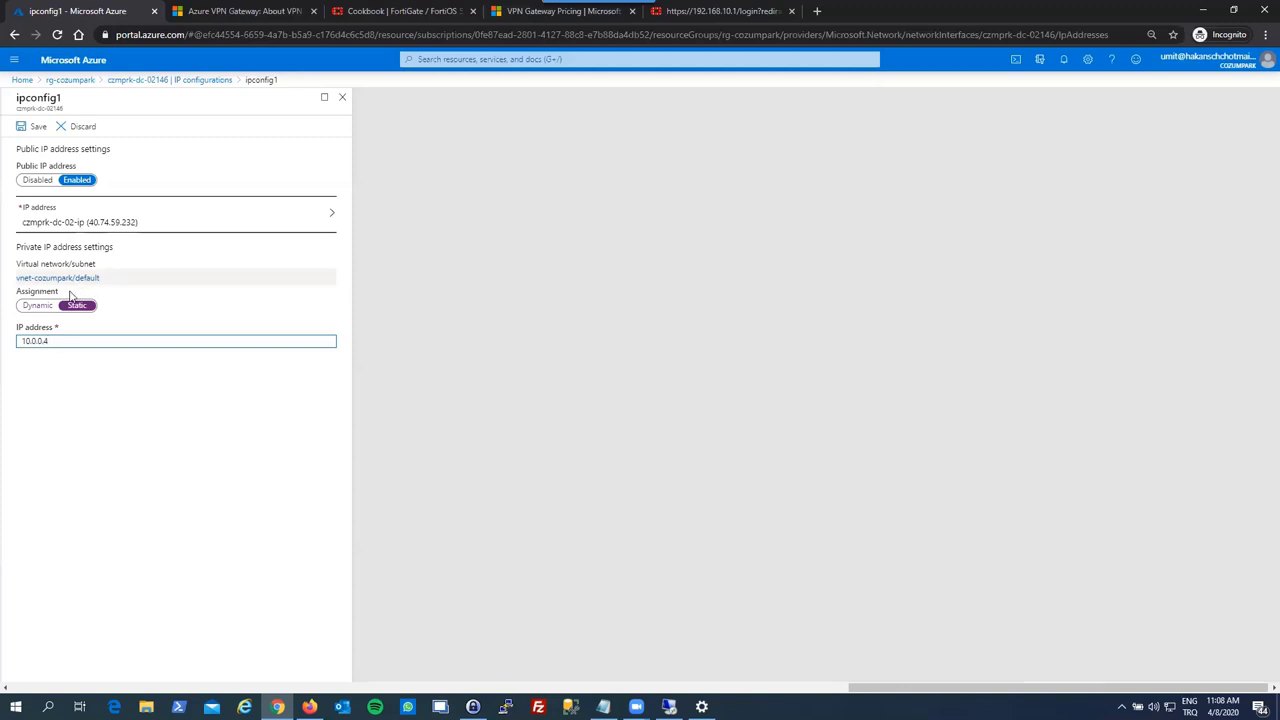
click(21, 127)
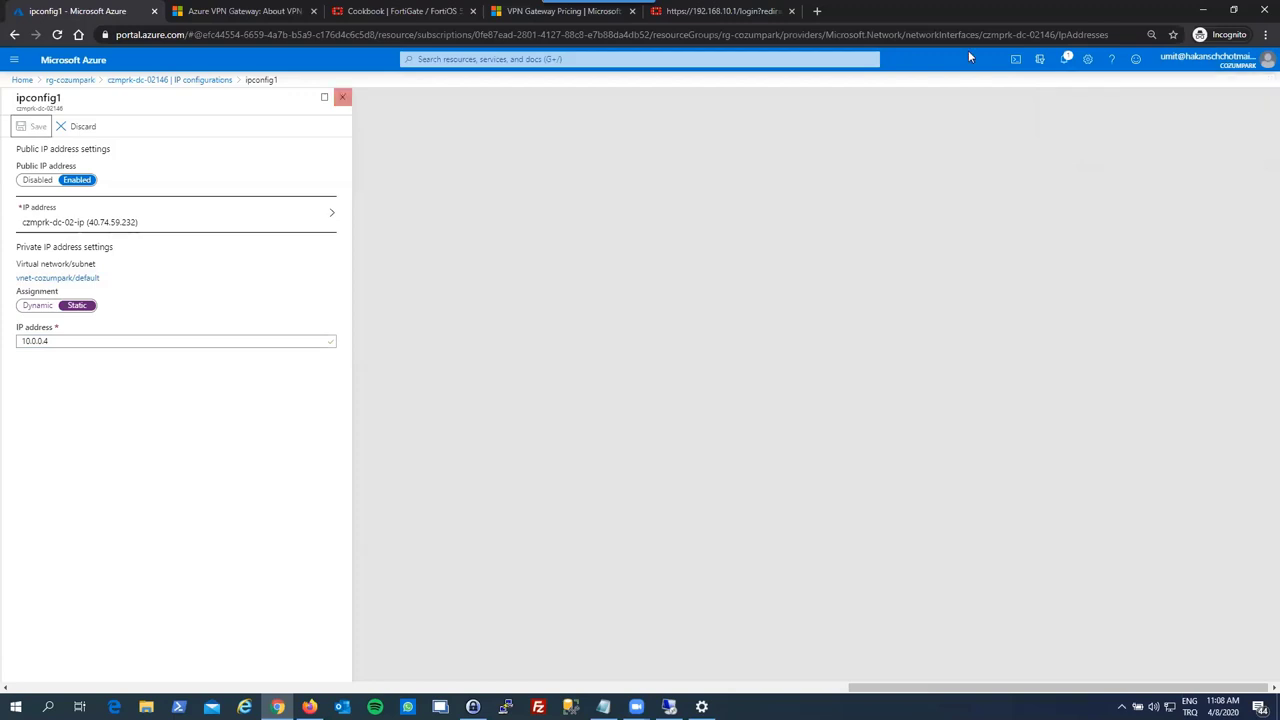
click(1066, 60)
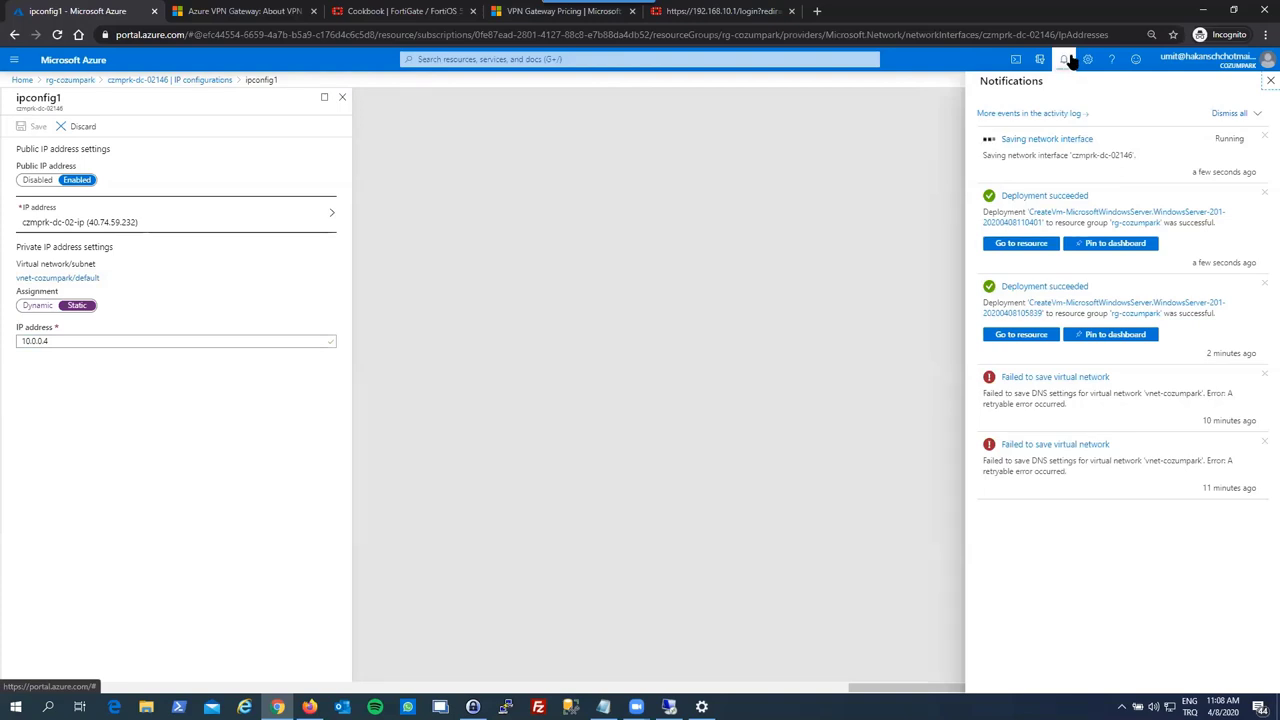
click(1066, 59)
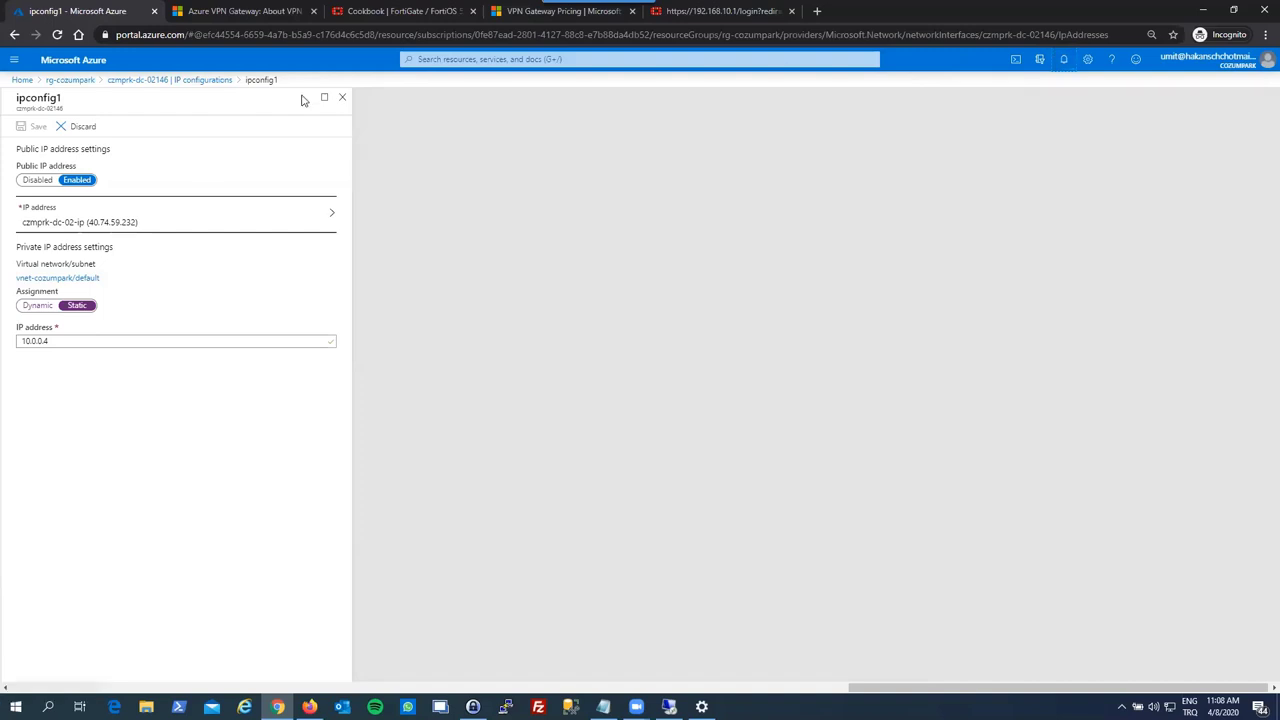
click(342, 96)
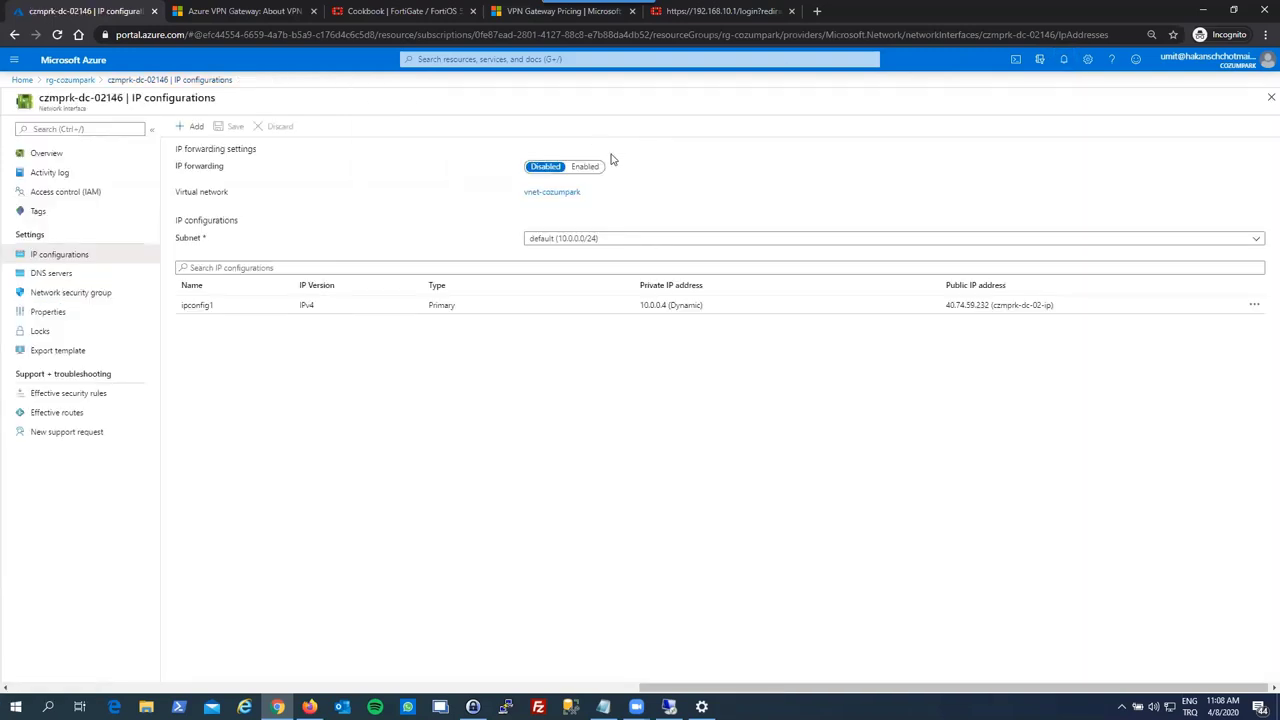
- Review the NIC's DNS server settings, then open the czmprk-dc-02 virtual machine
click(52, 276)
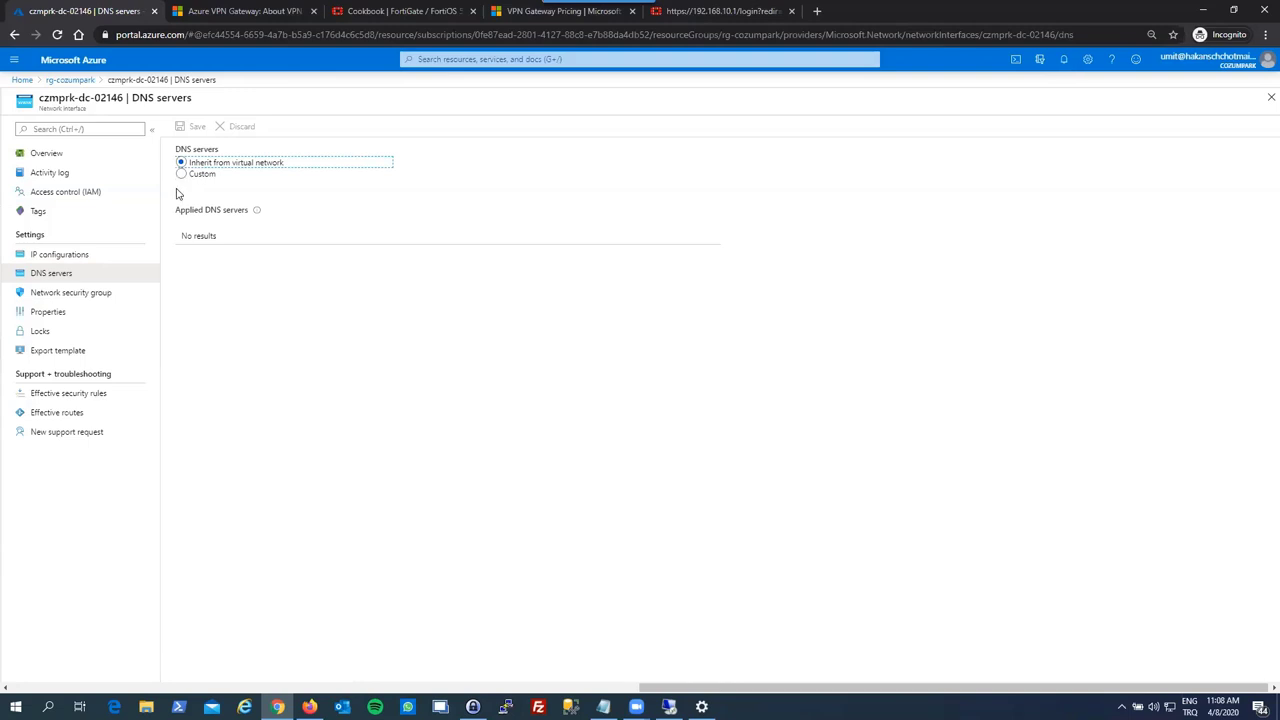
click(1266, 99)
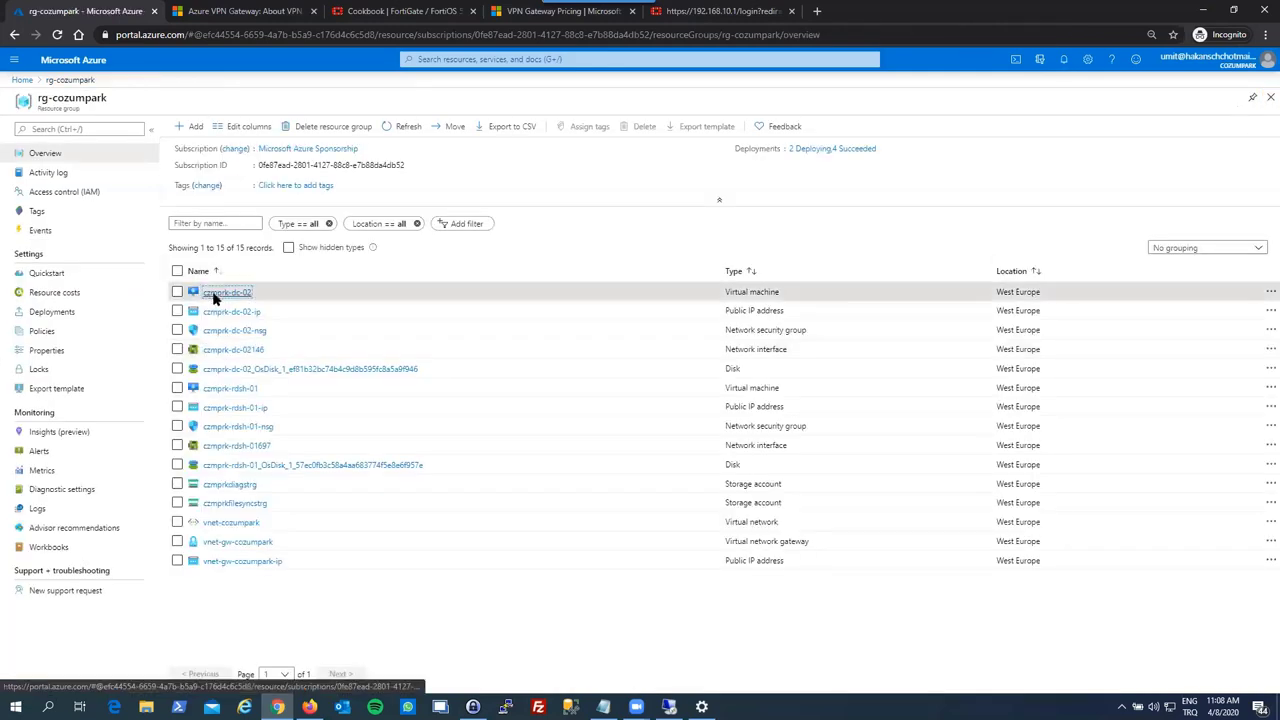
click(212, 293)
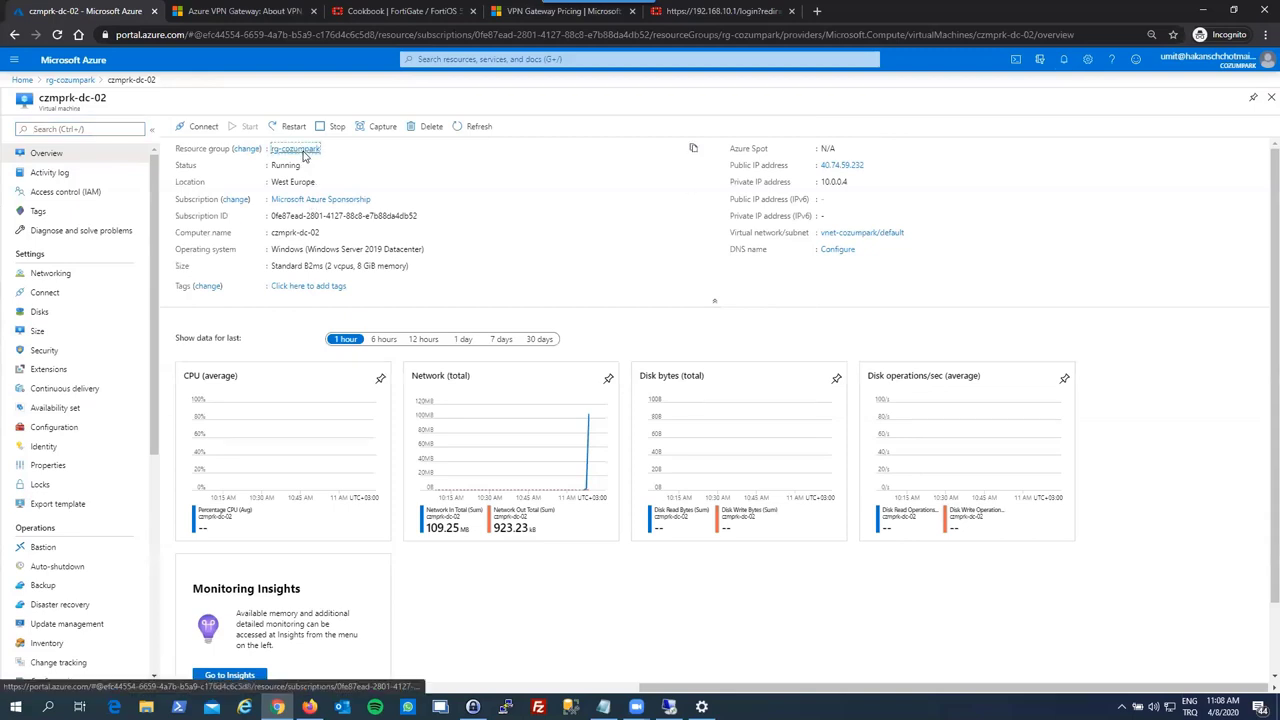
- Confirm the VirtualNetworkGateway deployment is still running in rg-cozumpark's Deployments, then return to the VM
click(308, 148)
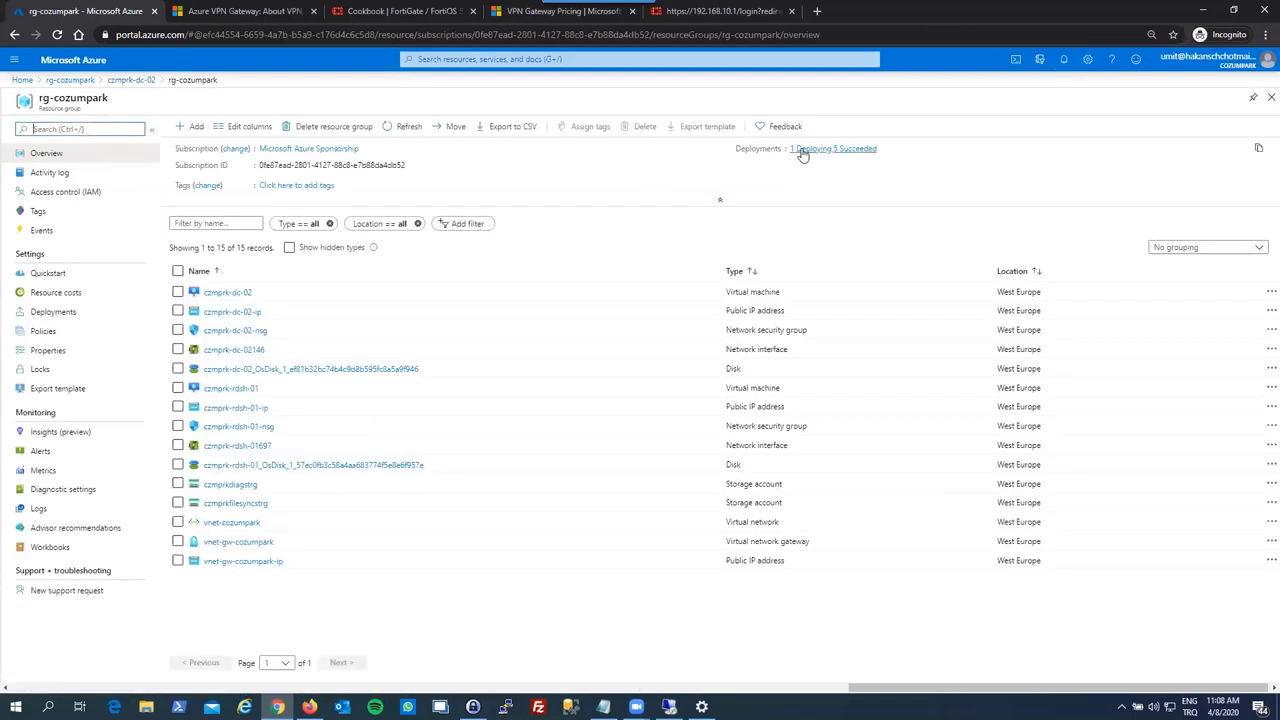
click(806, 153)
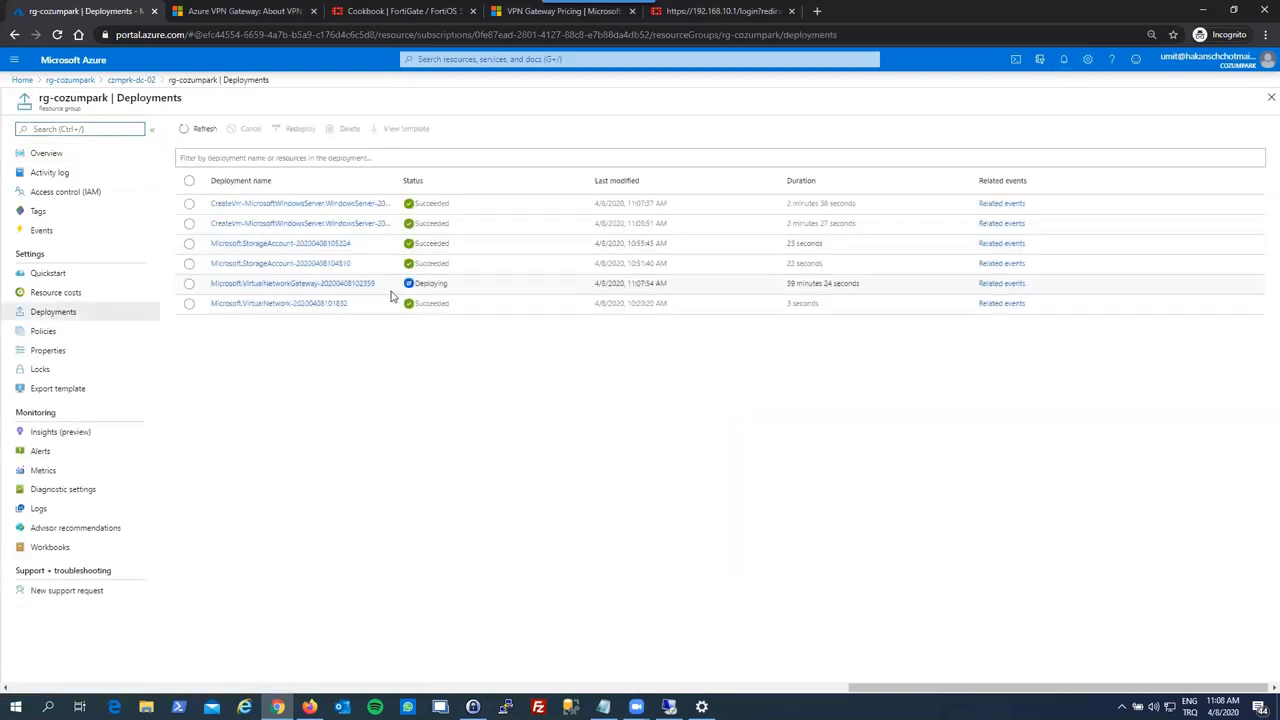
click(329, 287)
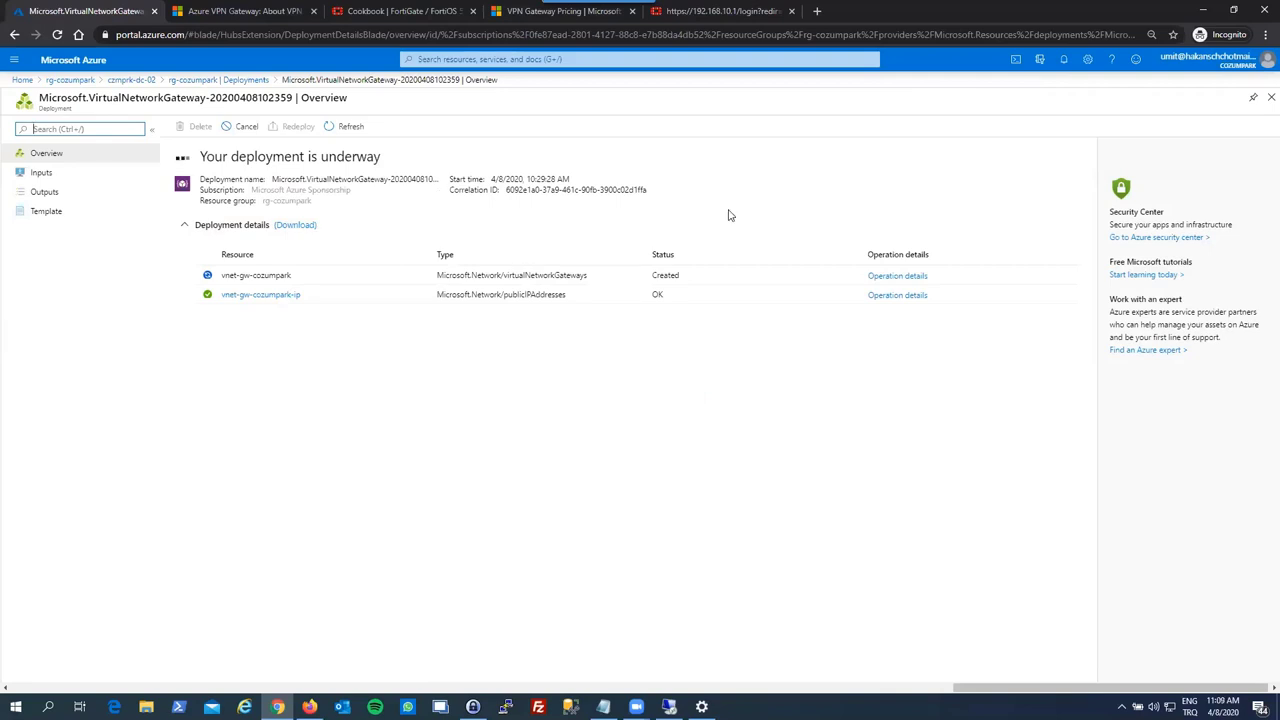
click(1266, 100)
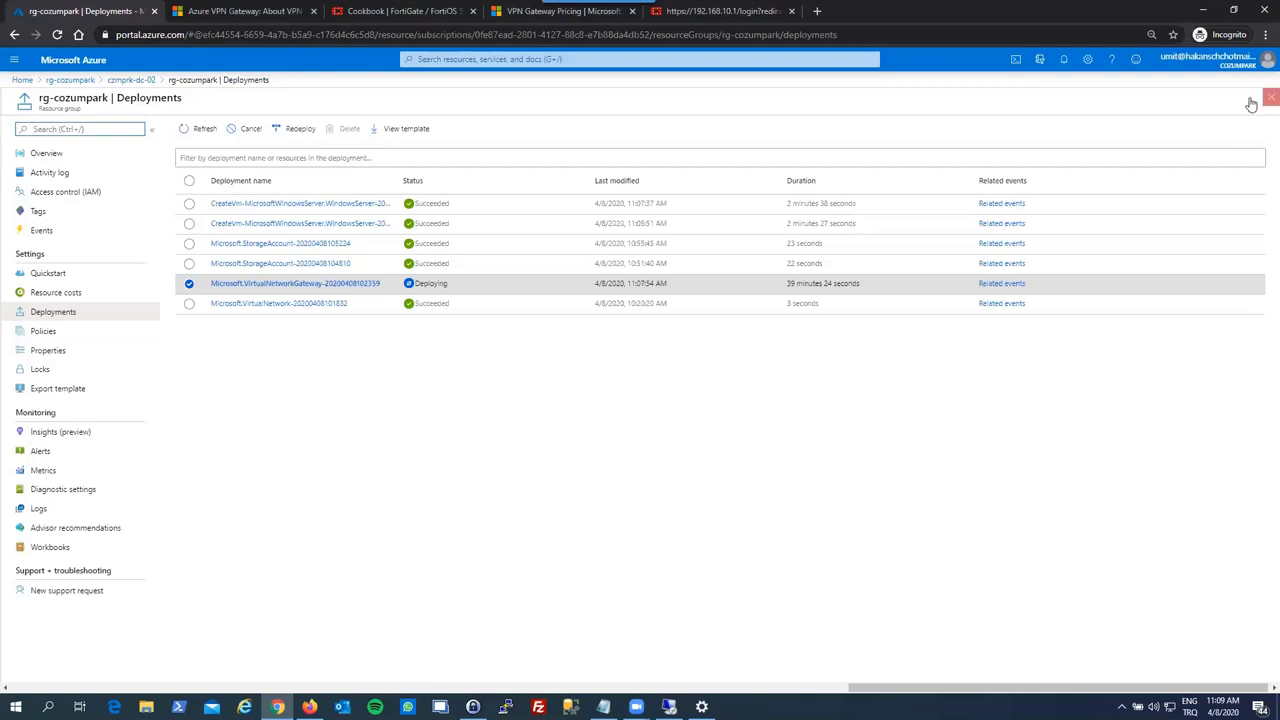
click(1266, 99)
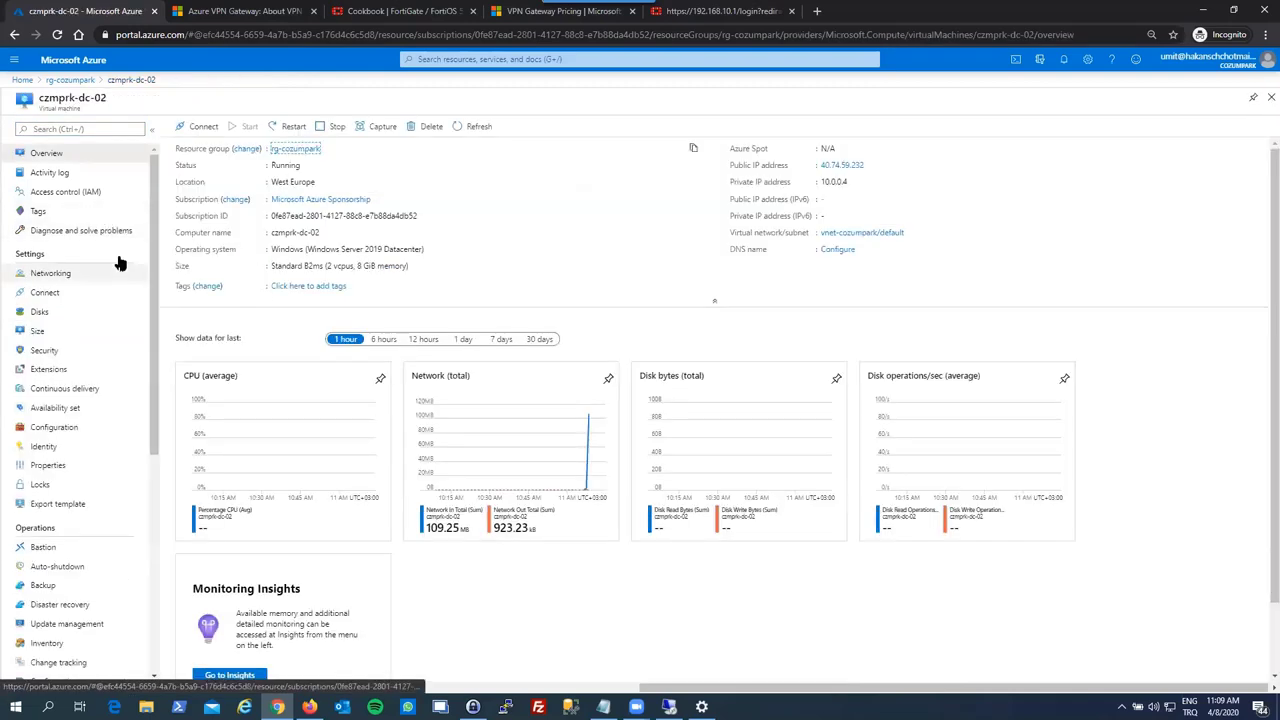
- Refresh czmprk-dc-02 and view its Disks: one 127 GiB Premium SSD OS disk, no data disks
click(479, 127)
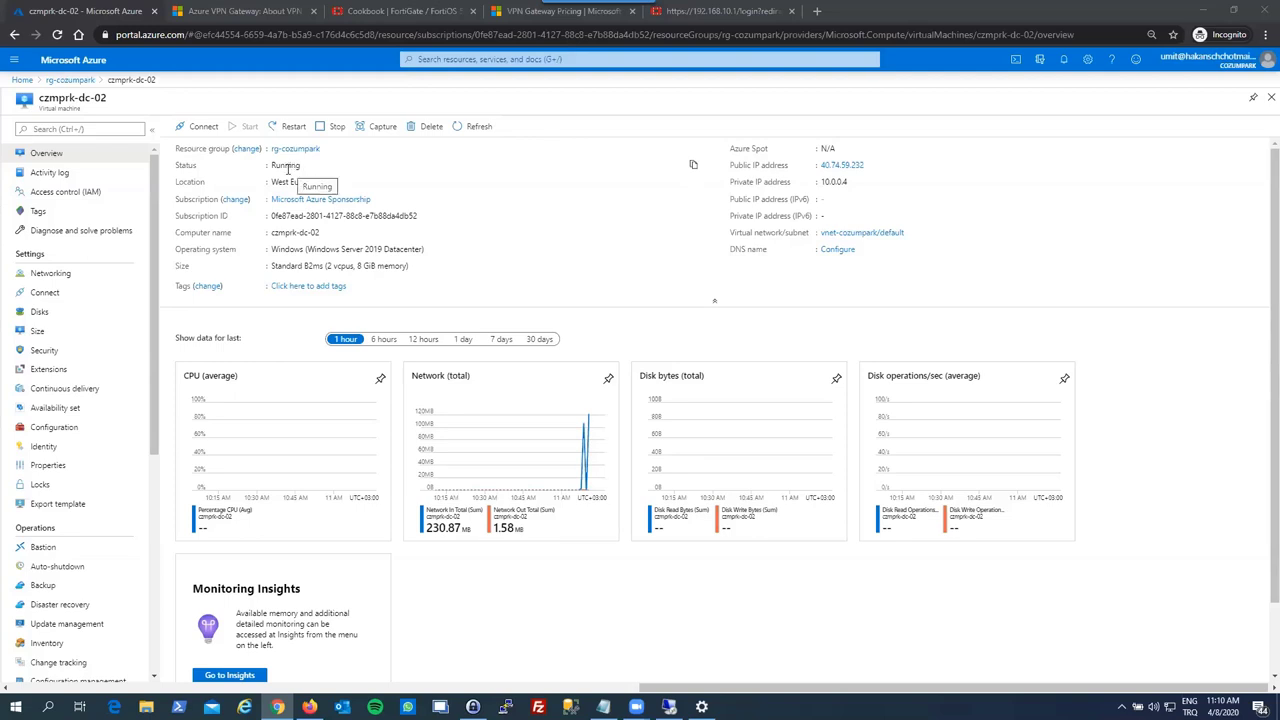
click(106, 315)
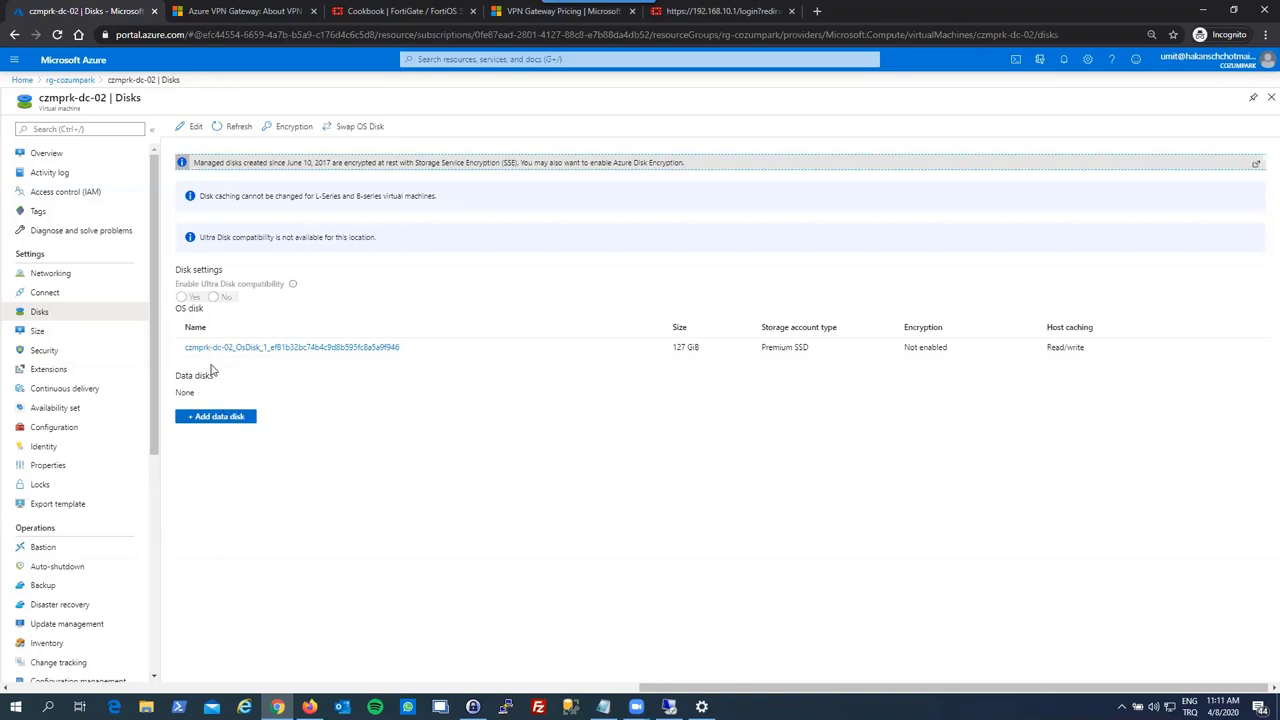
- Review czmprk-dc-02's Size and Security pages, then its Availability set page (none assigned)
click(101, 336)
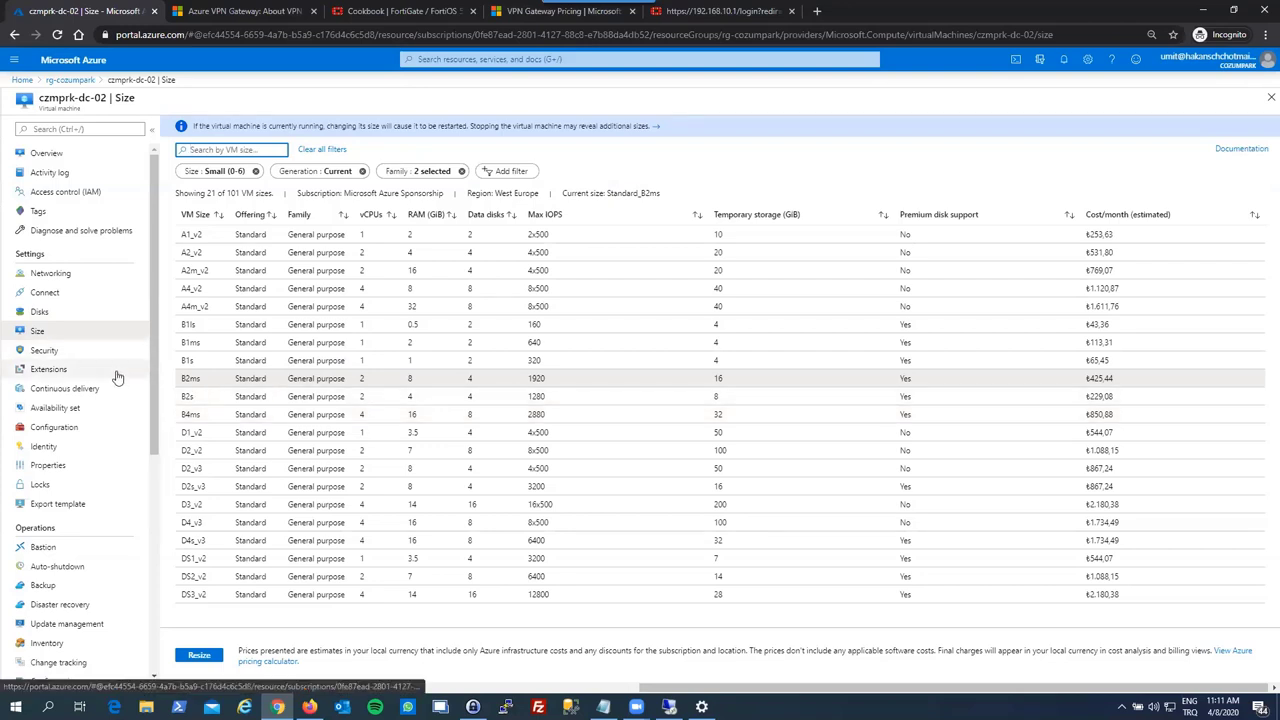
click(50, 353)
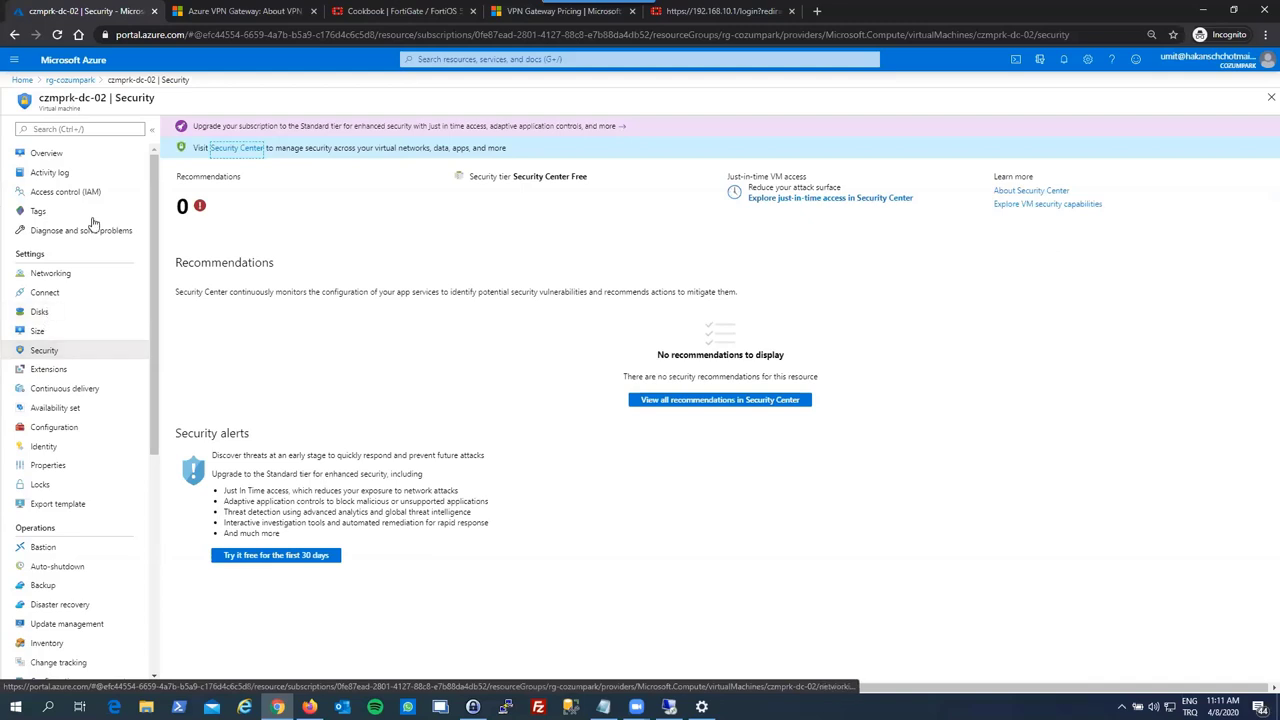
scroll(85, 428, down, 1)
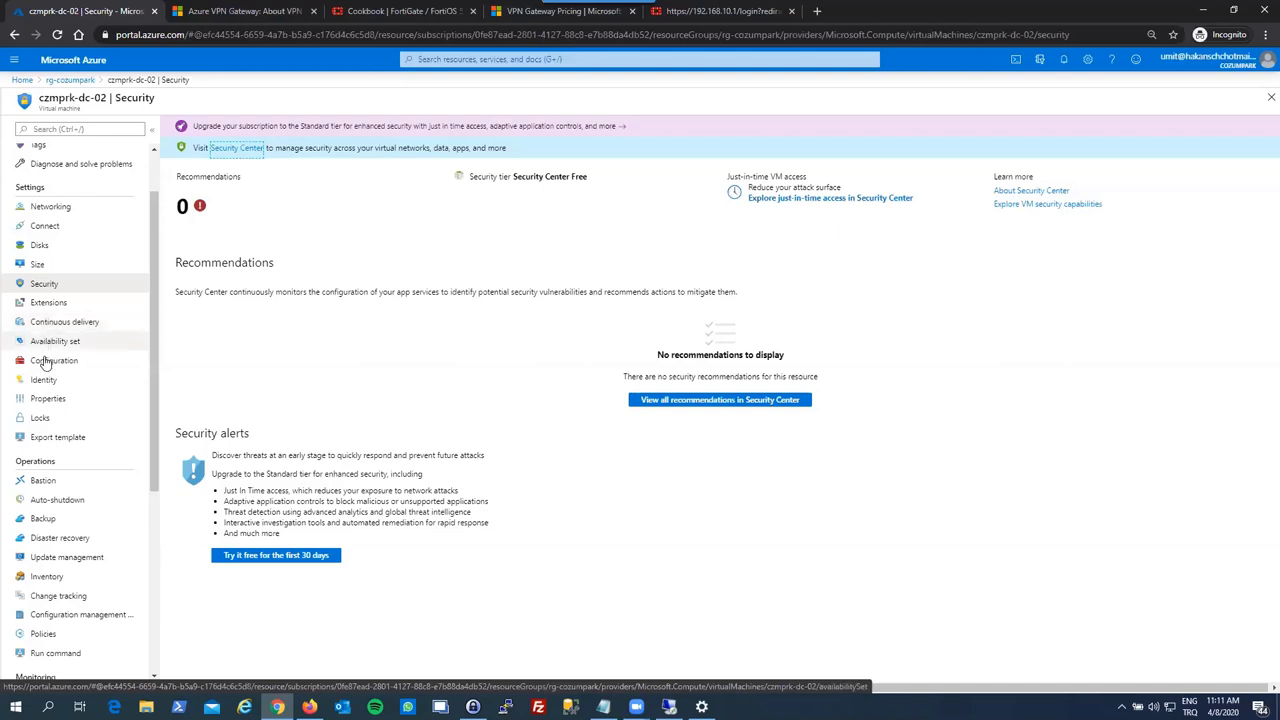
click(70, 345)
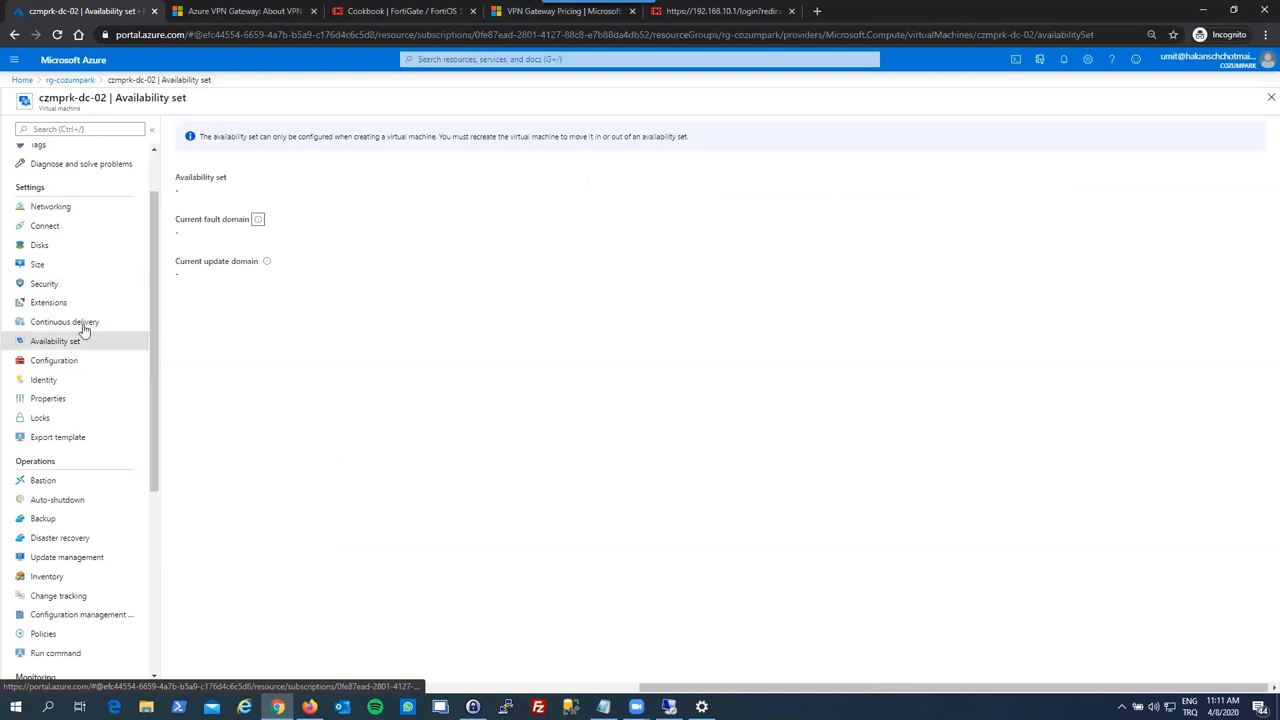
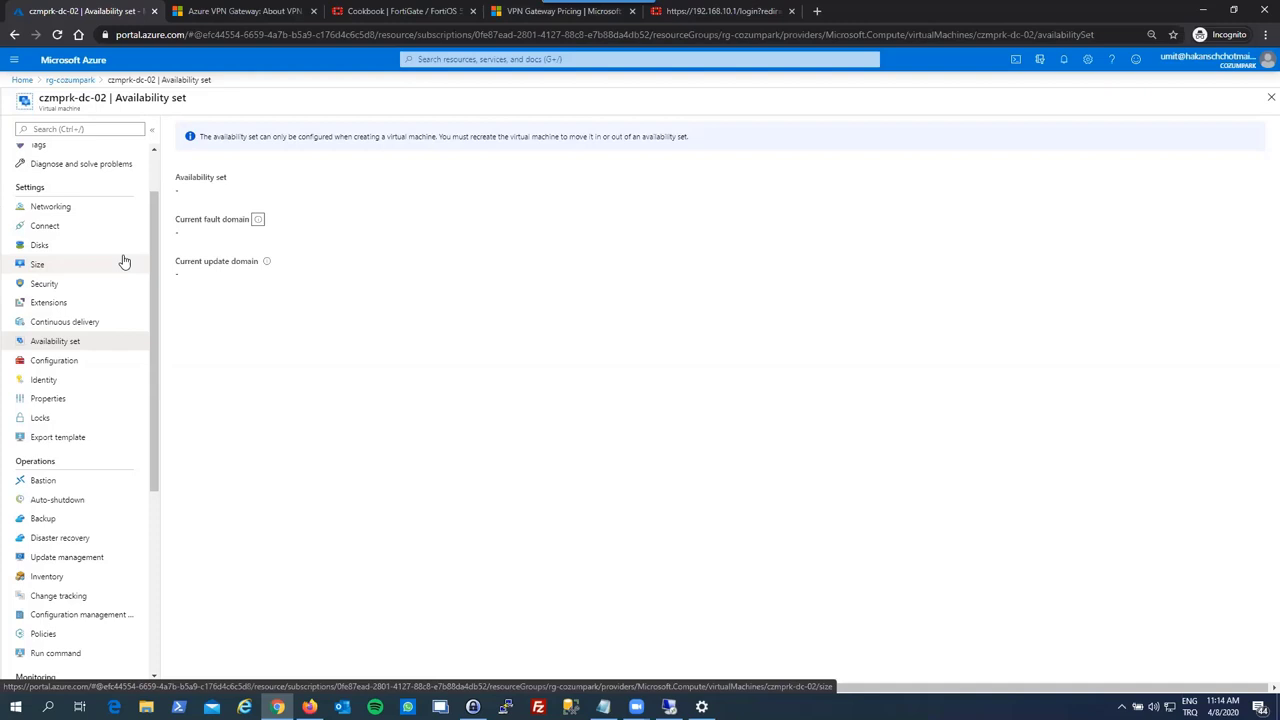
- Browse czmprk-dc-02's Configuration, Identity, Bastion and Run command pages, then view Boot diagnostics
click(91, 365)
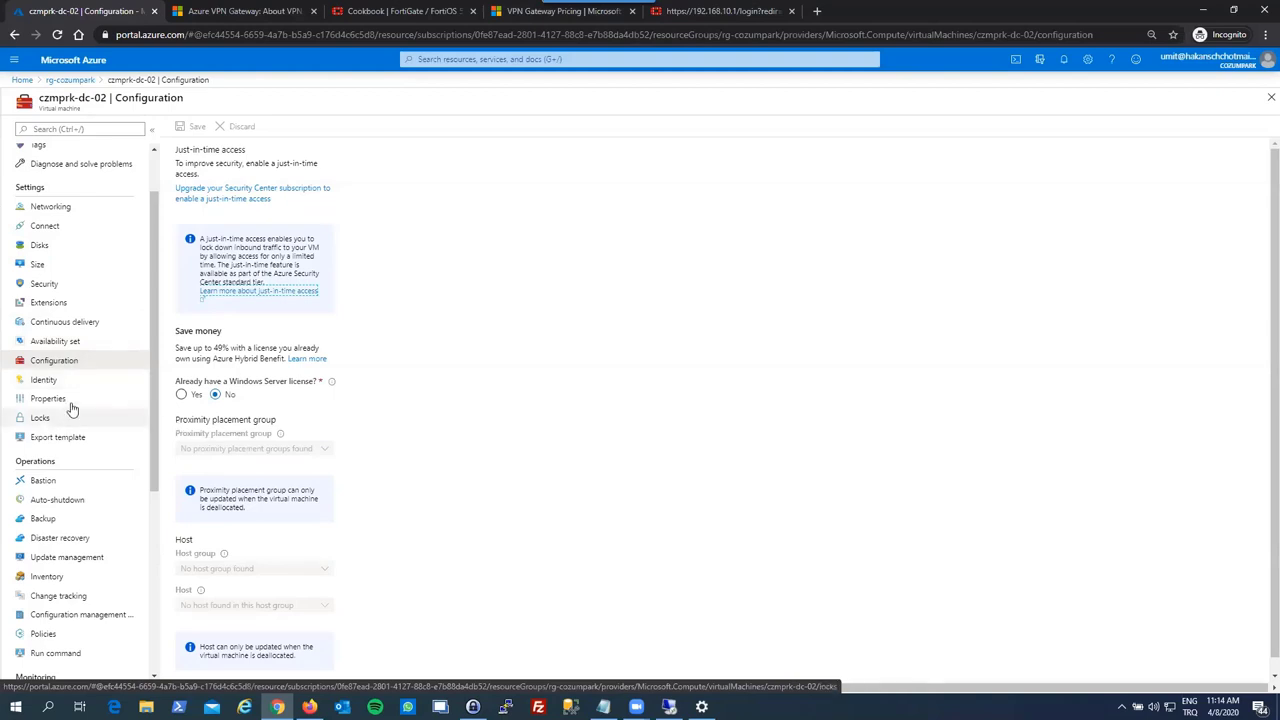
click(79, 385)
scroll(63, 465, down, 2)
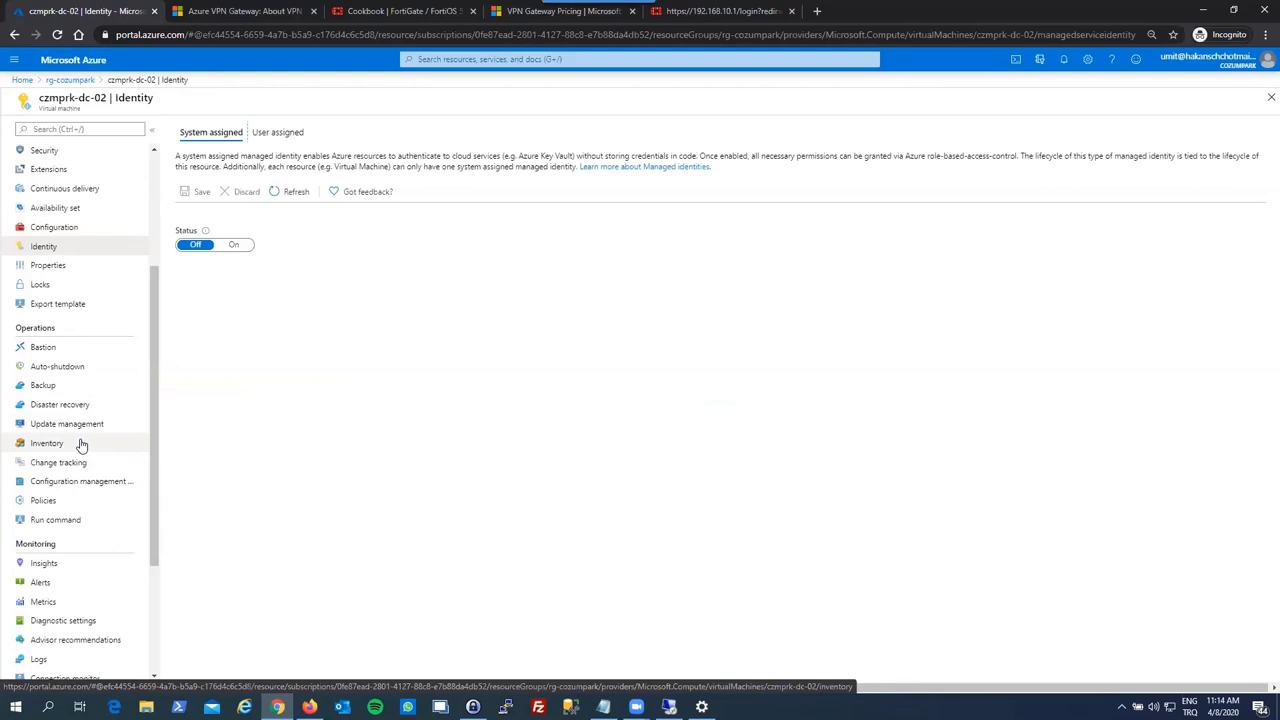
scroll(84, 430, down, 1)
click(87, 287)
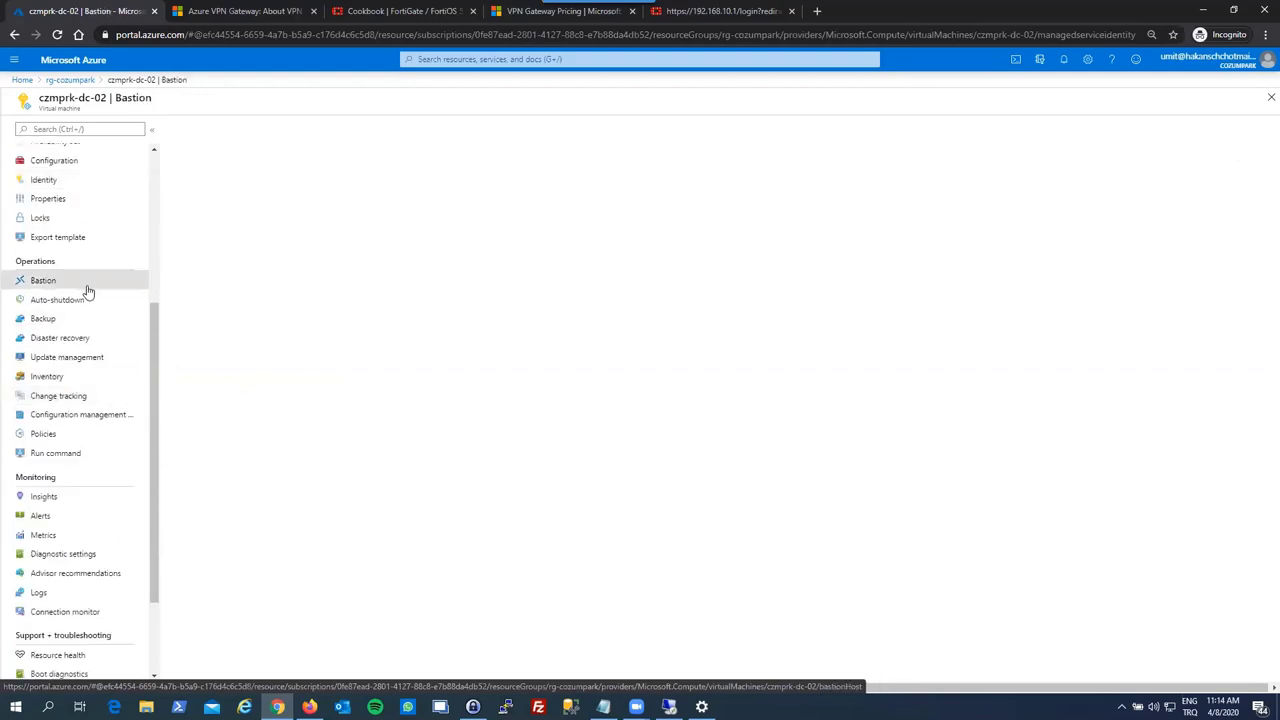
click(67, 462)
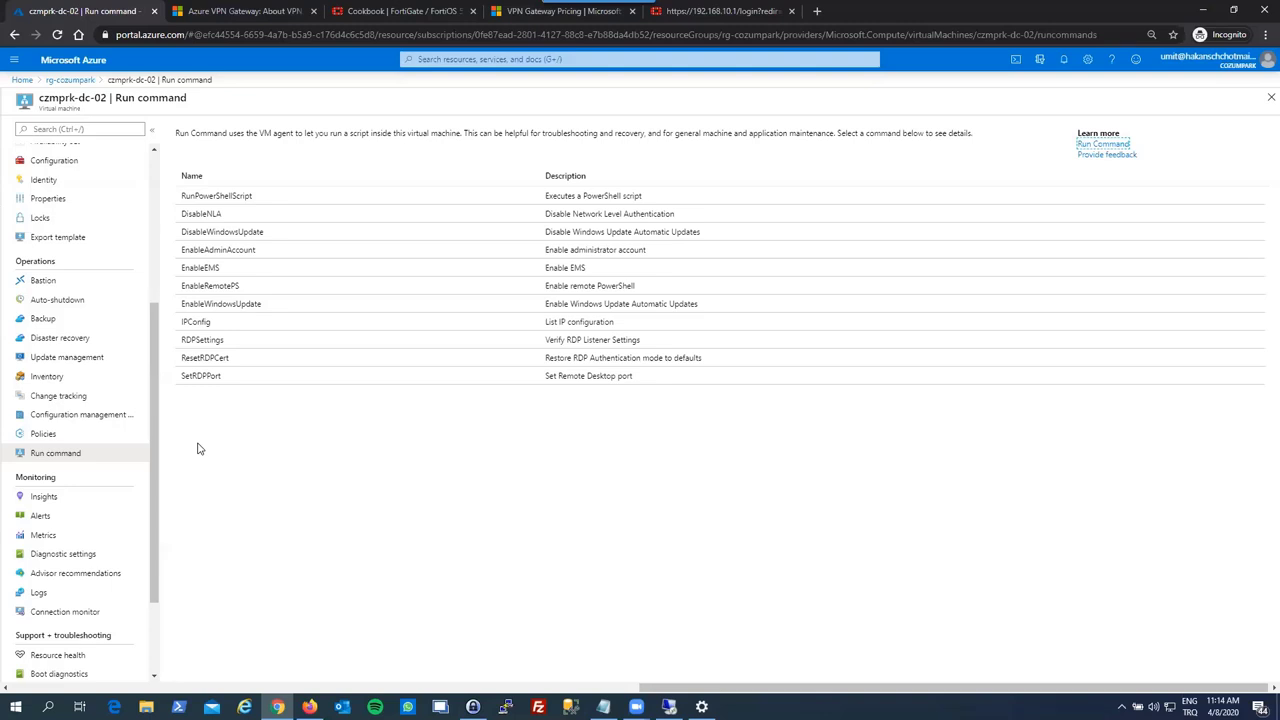
scroll(100, 486, down, 1)
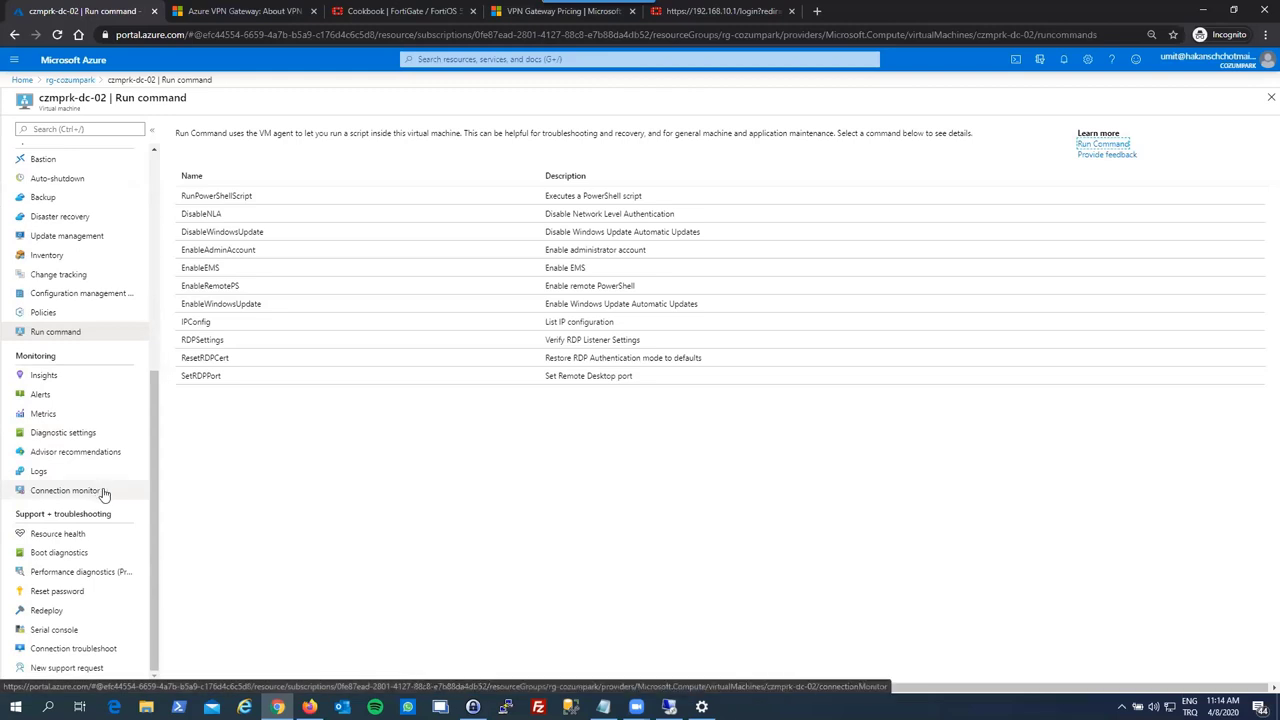
click(92, 552)
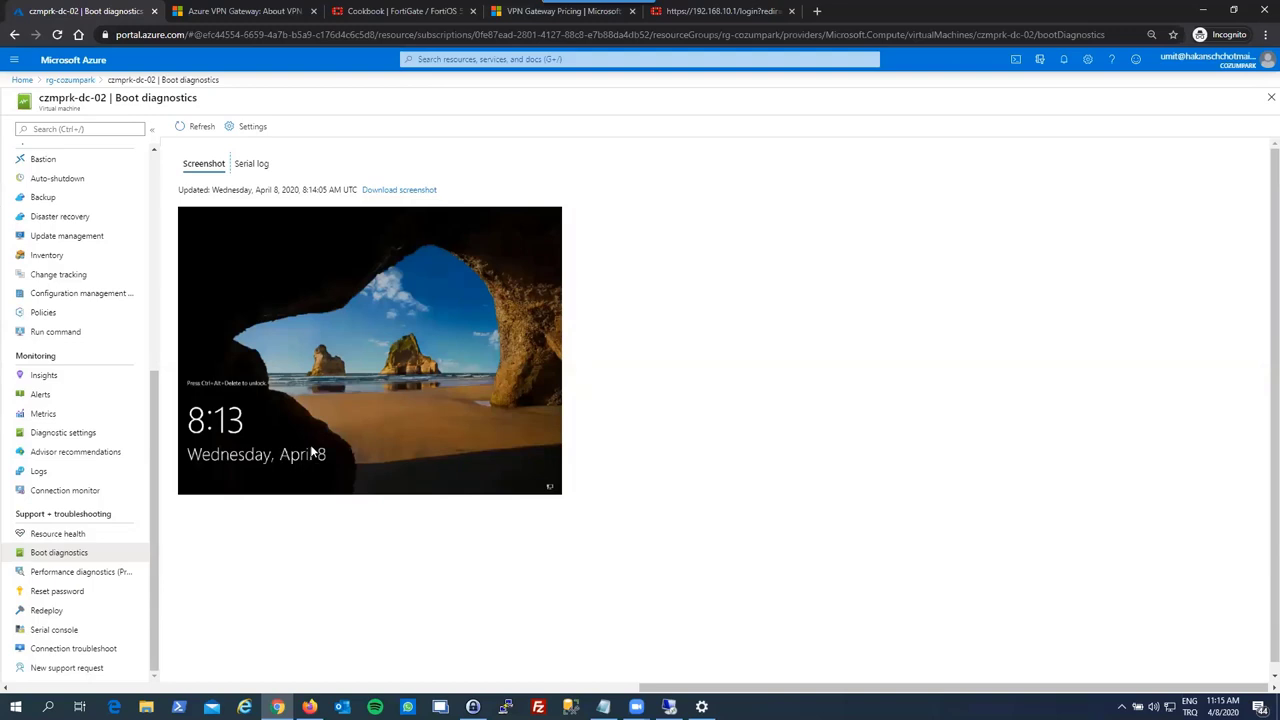
- Look over czmprk-dc-02's Reset password and Redeploy pages, then close the VM blade
click(109, 595)
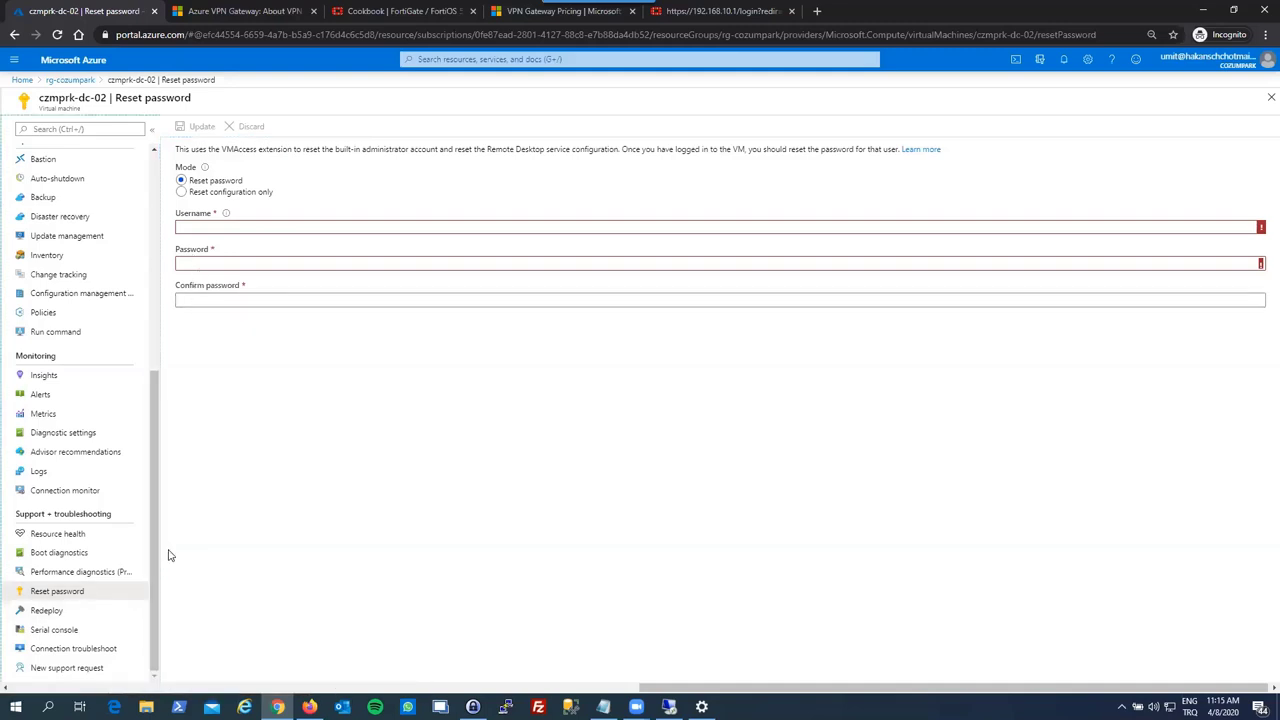
click(88, 610)
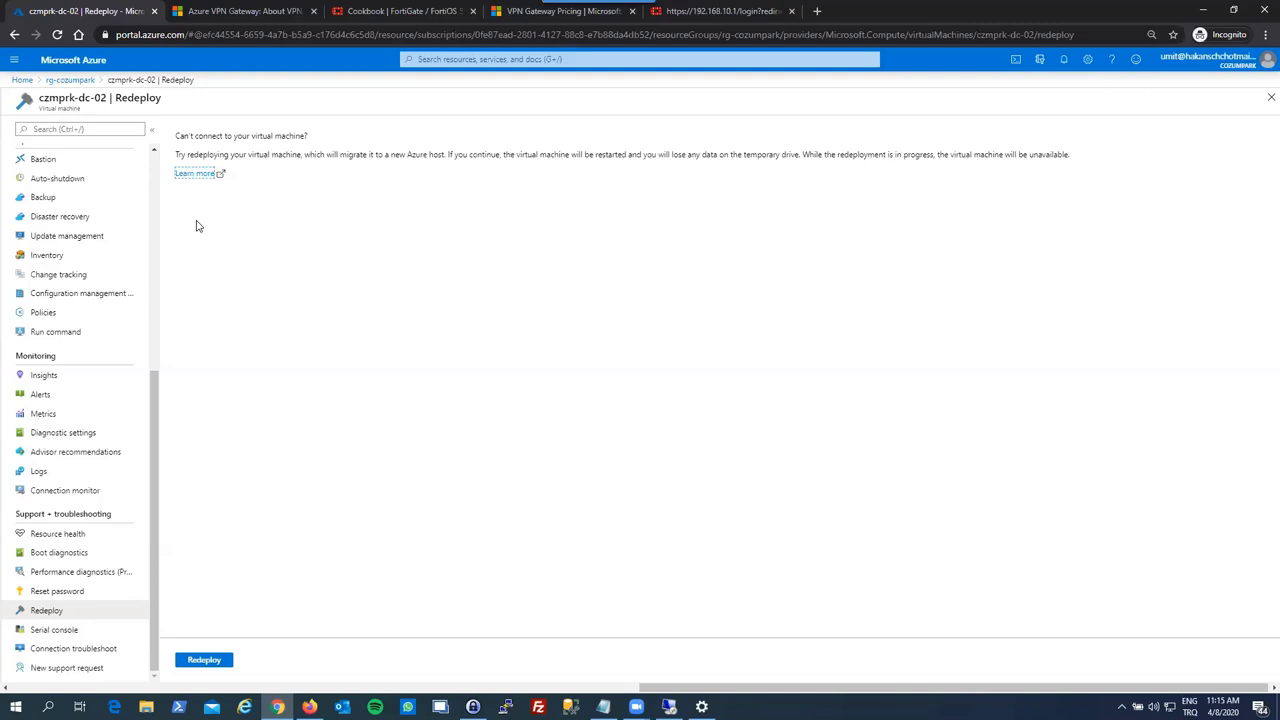
scroll(74, 365, up, 1)
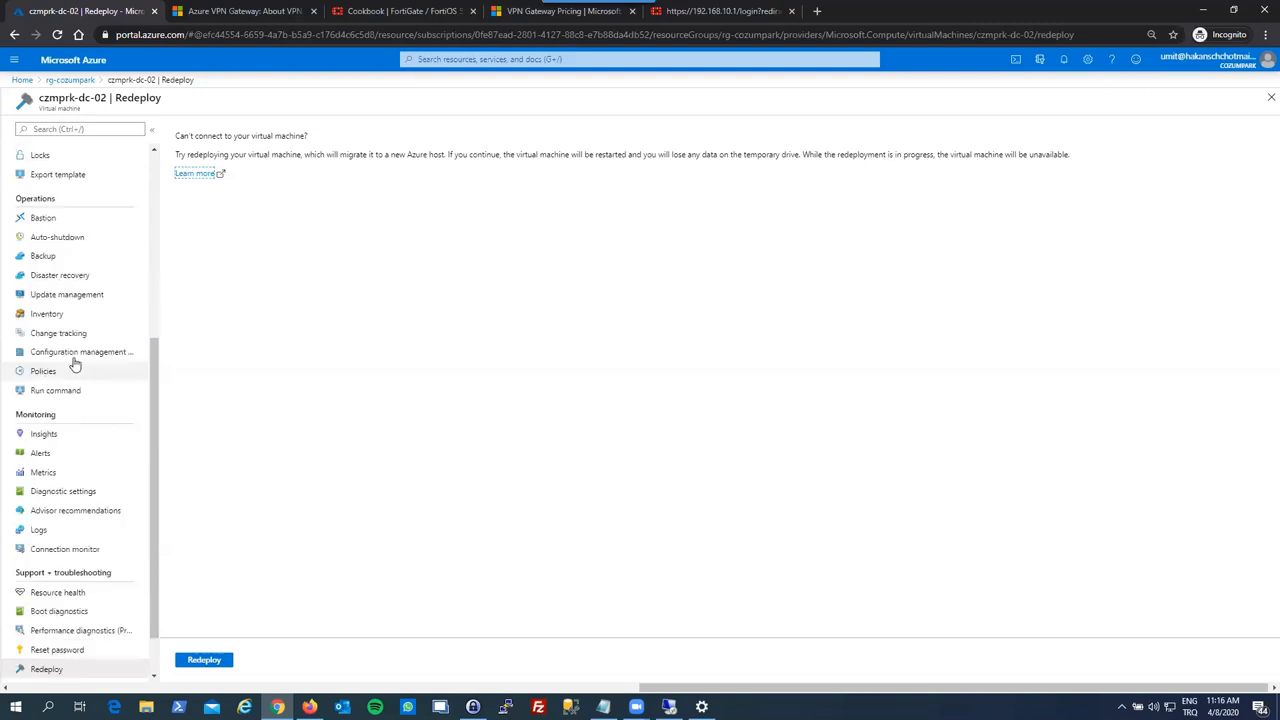
scroll(74, 365, up, 5)
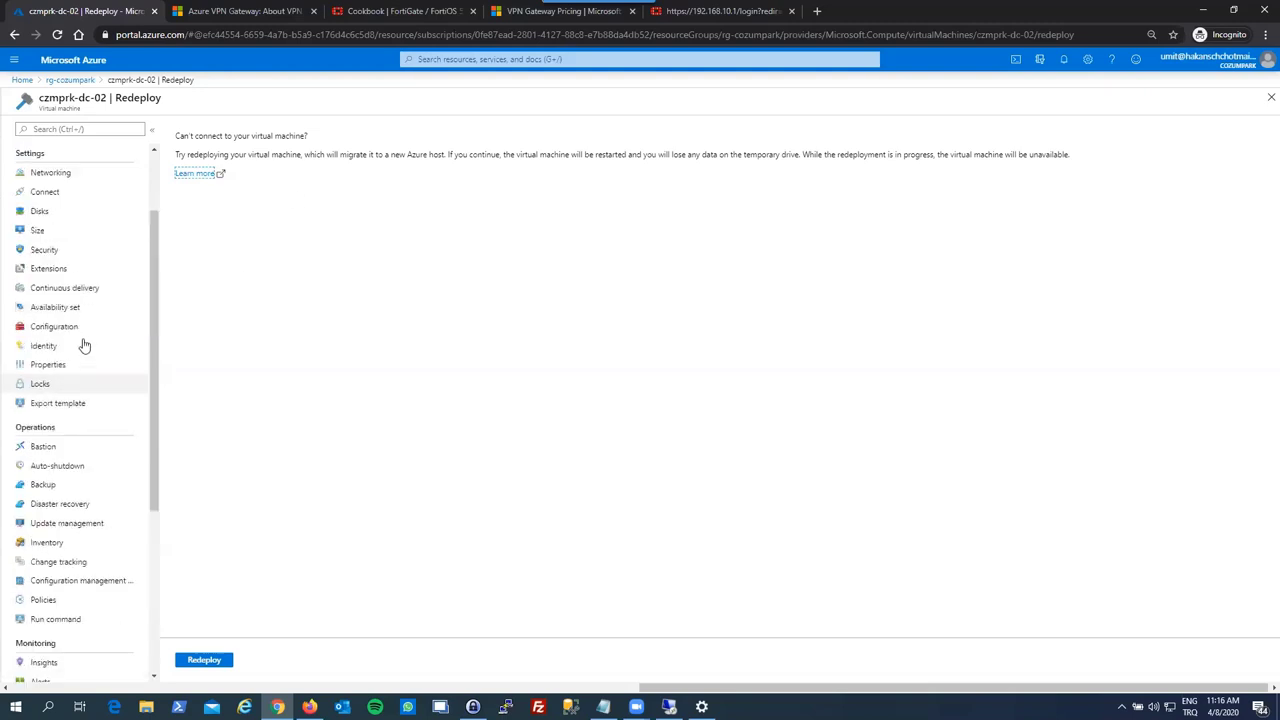
click(1270, 97)
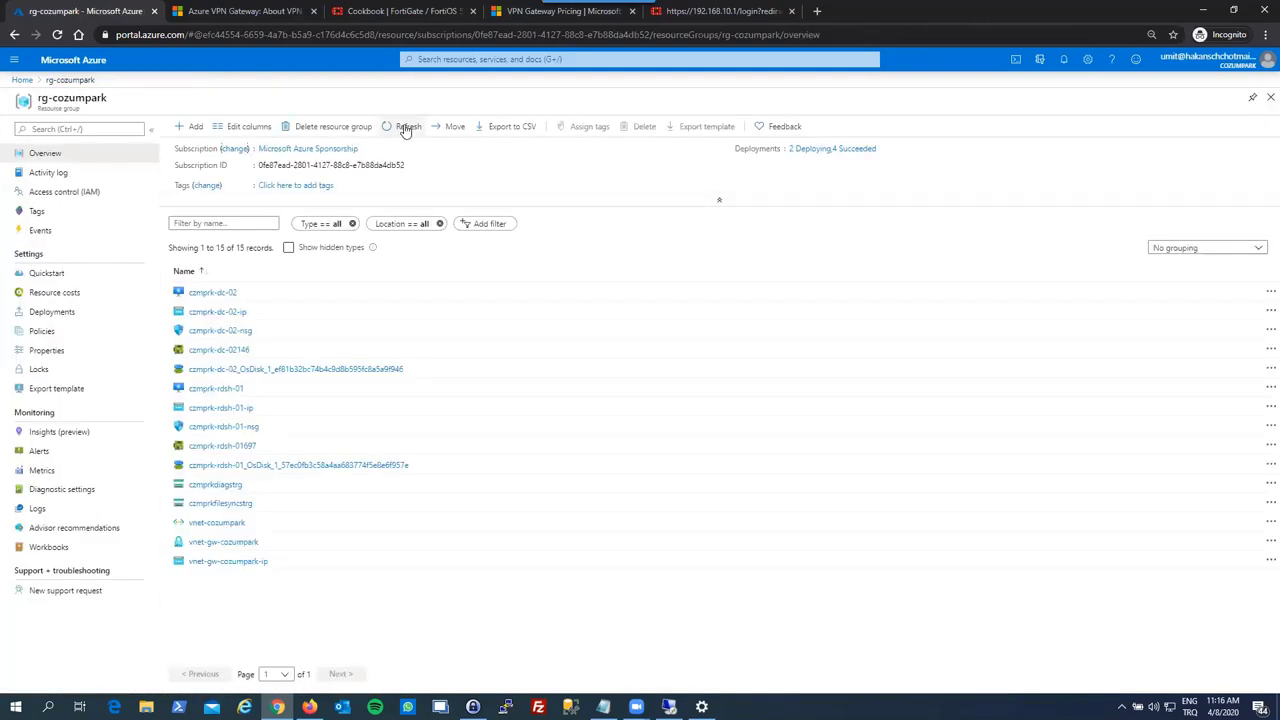
- Refresh rg-cozumpark, check notifications and deployment history, then open gateway vnet-gw-cozumpark
click(405, 130)
click(1063, 59)
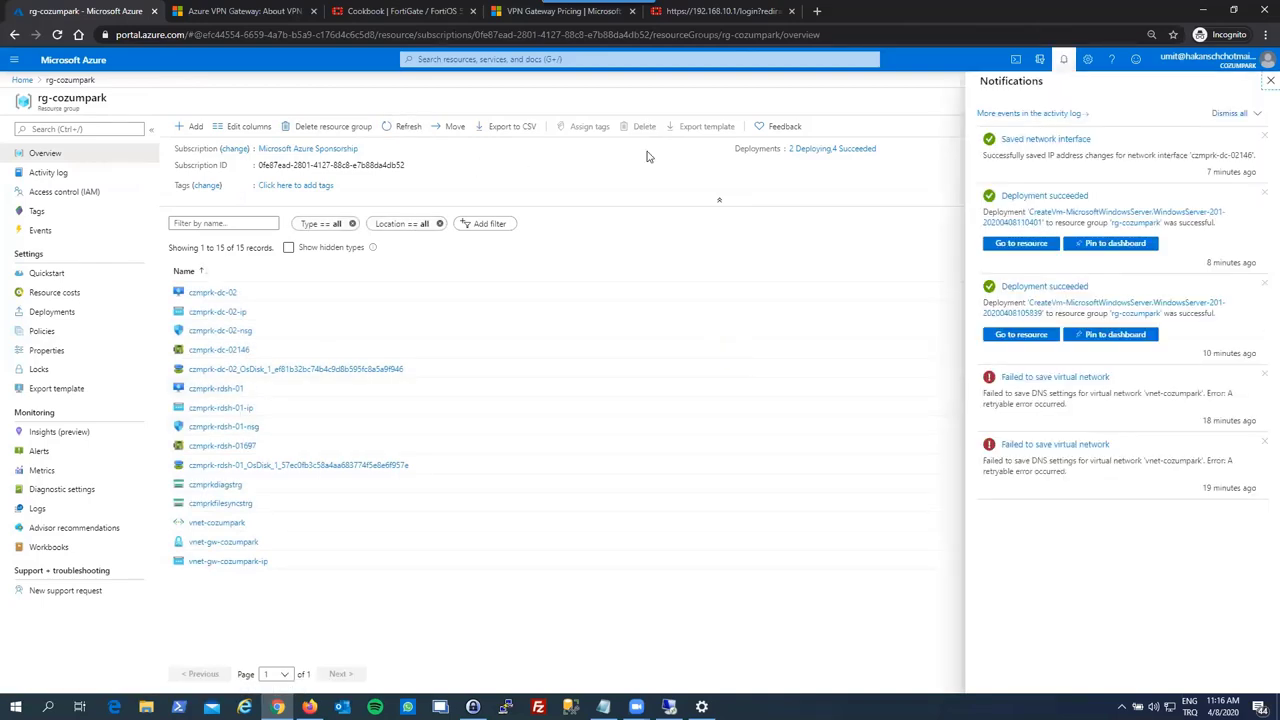
click(820, 148)
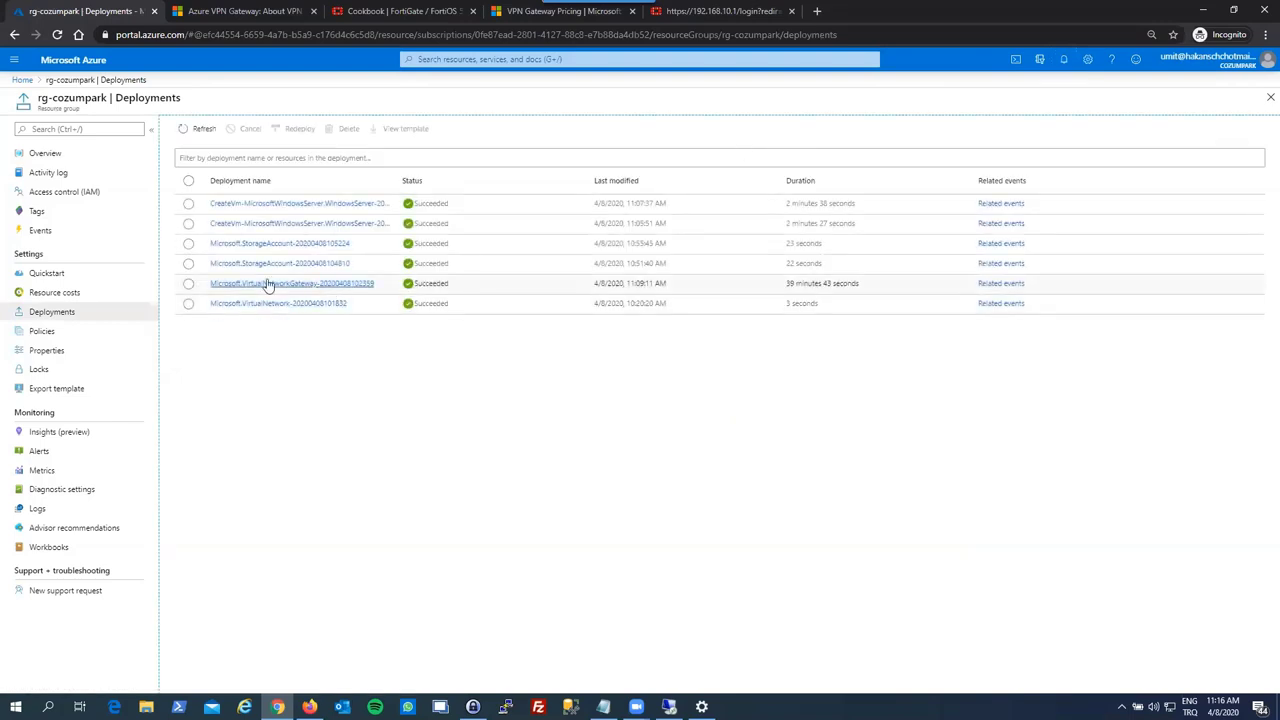
click(1269, 97)
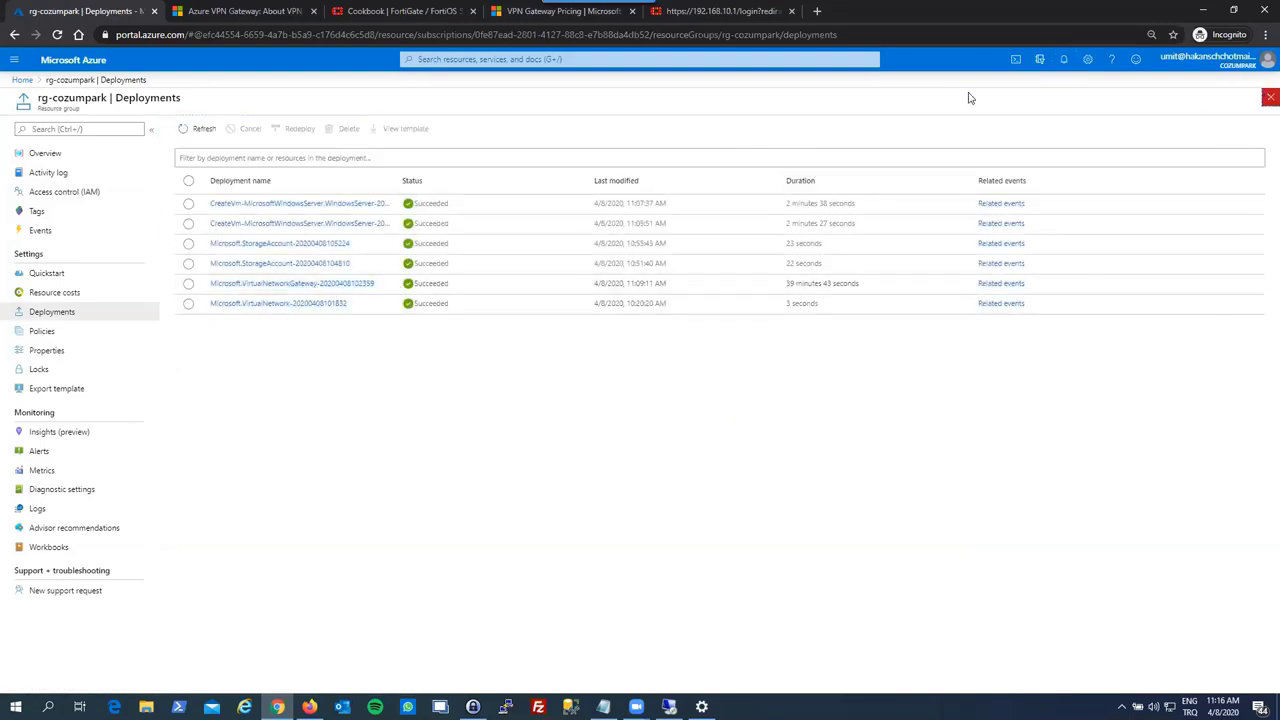
click(355, 243)
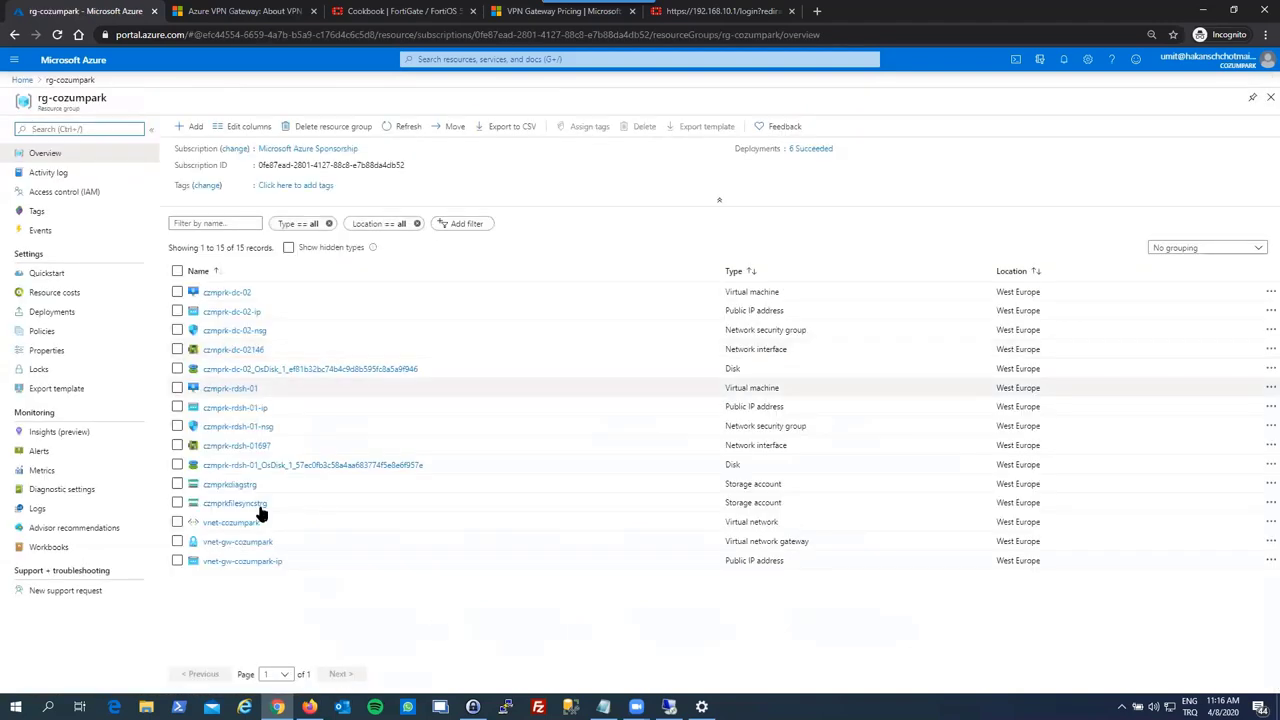
click(230, 542)
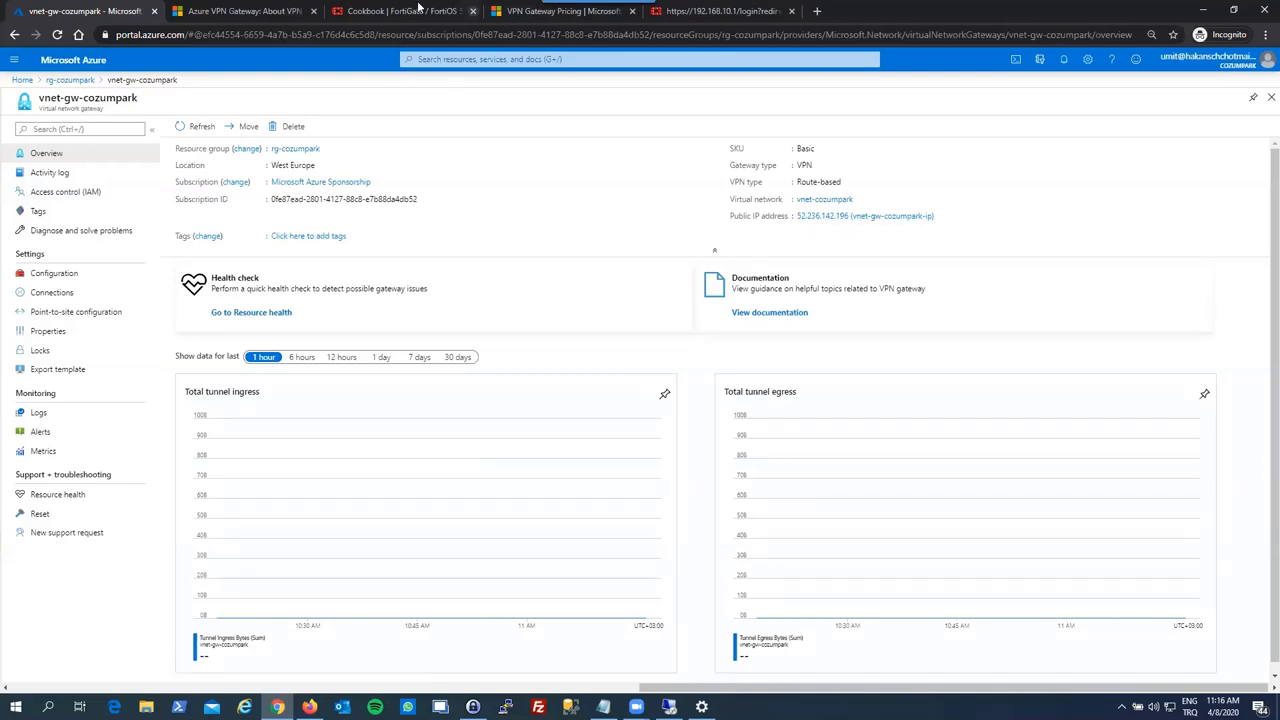
- Log in to the FortiGate web UI as admin with the account password
click(745, 10)
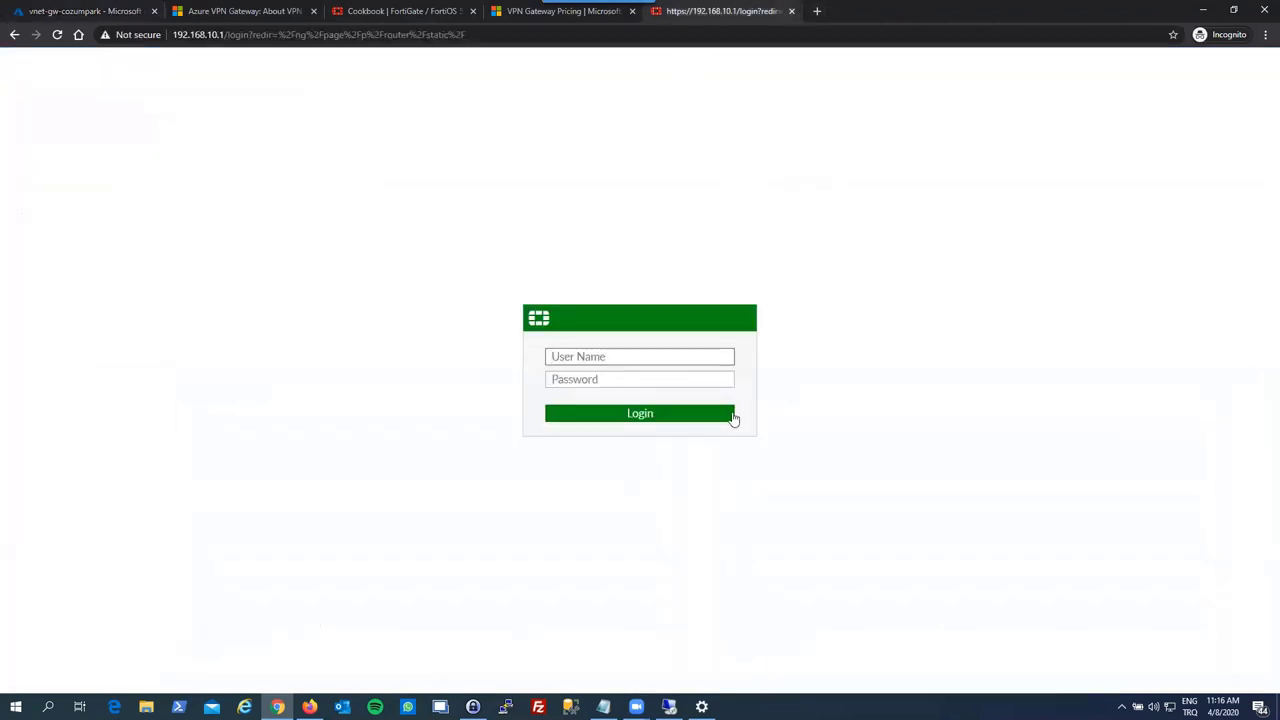
text(admin)
key(Tab)
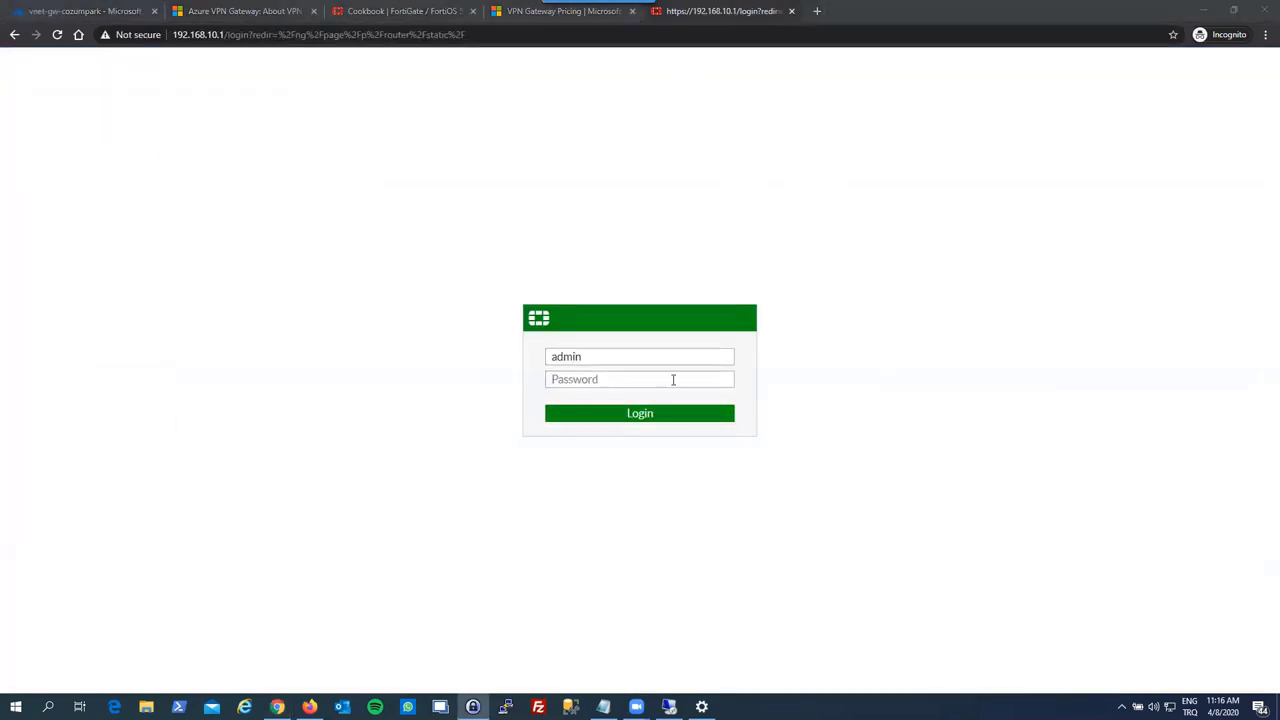
click(673, 380)
key(ctrl+v)
click(651, 414)
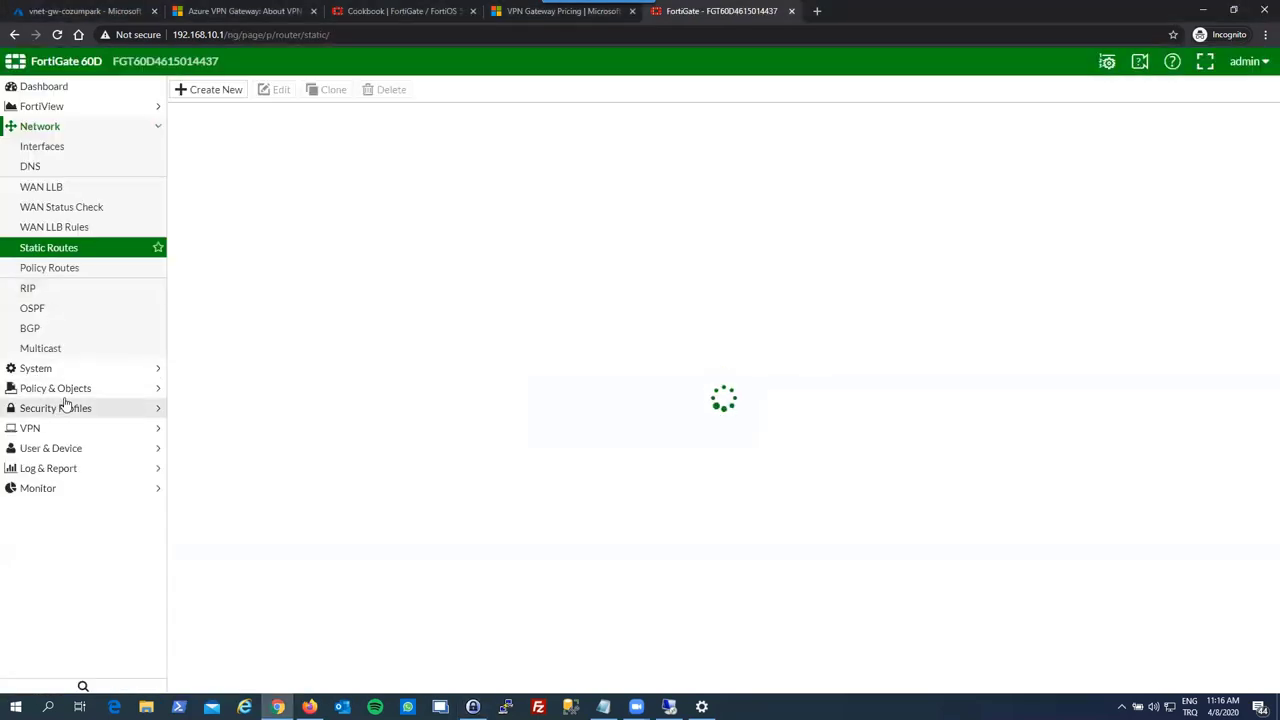
- Open the czmprkazurevpn tunnel under VPN > IPsec Tunnels for editing its remote gateway
click(64, 426)
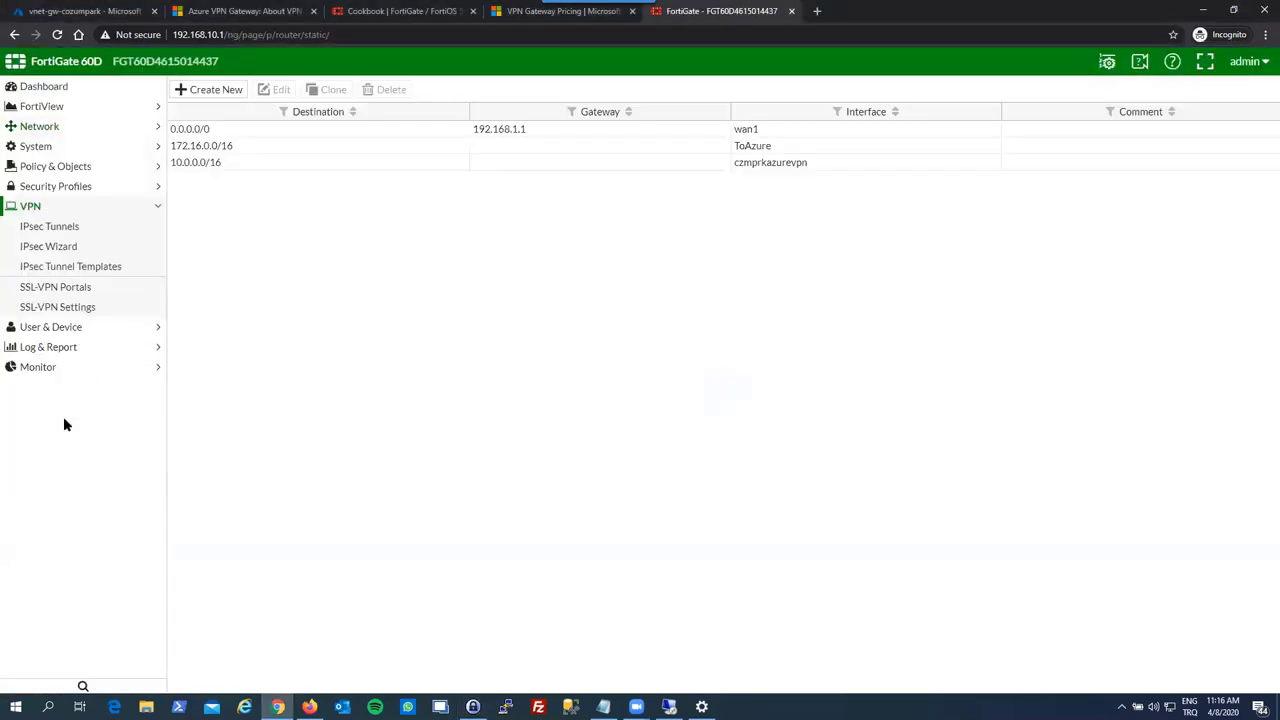
click(55, 227)
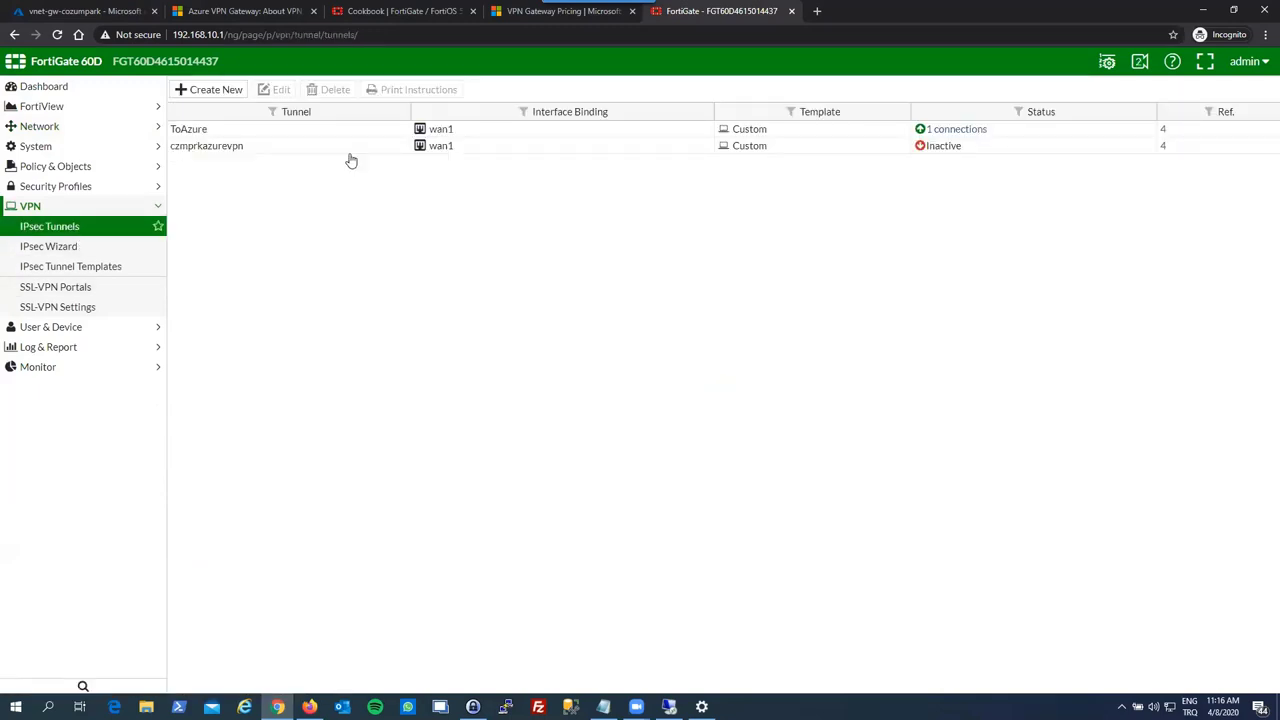
double_click(349, 150)
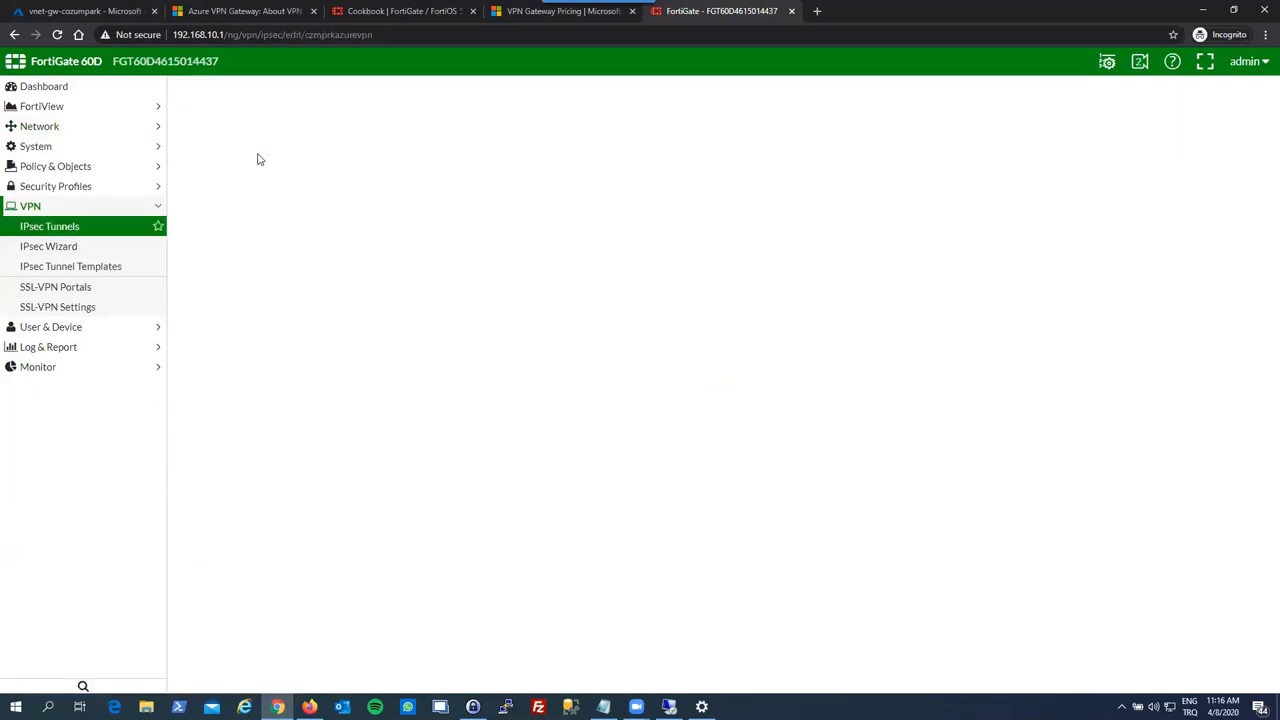
click(382, 192)
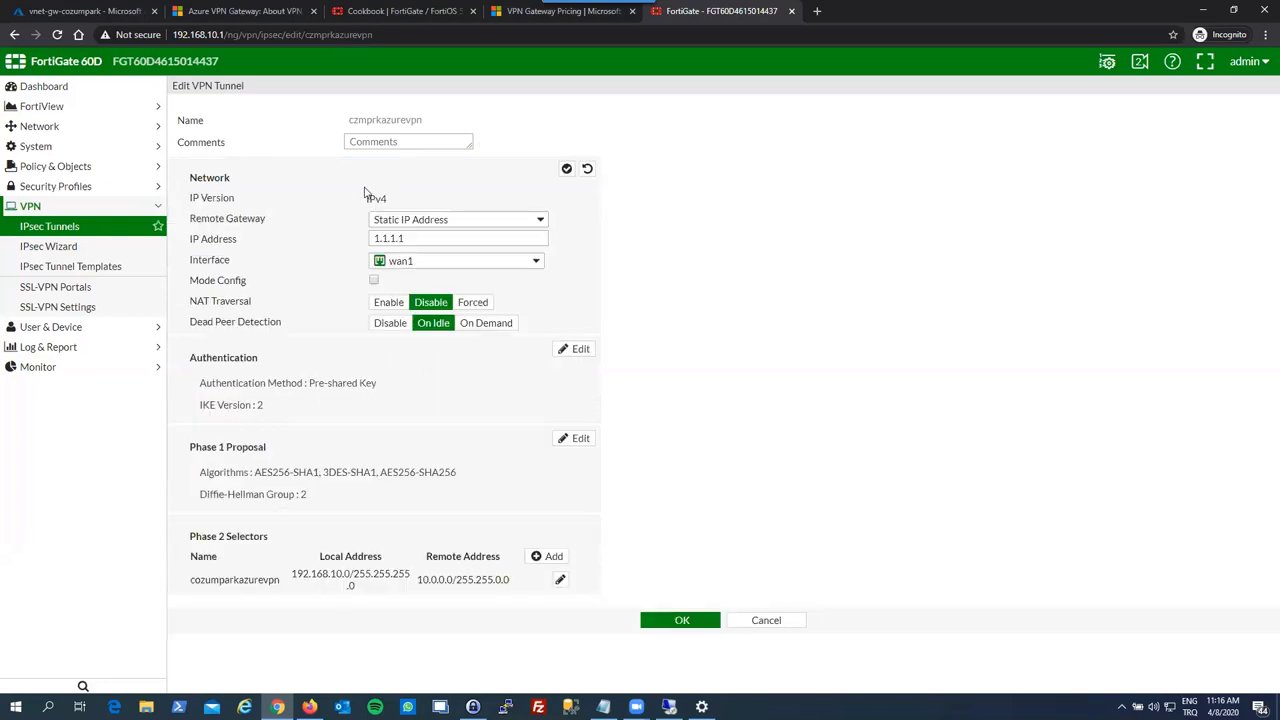
click(413, 238)
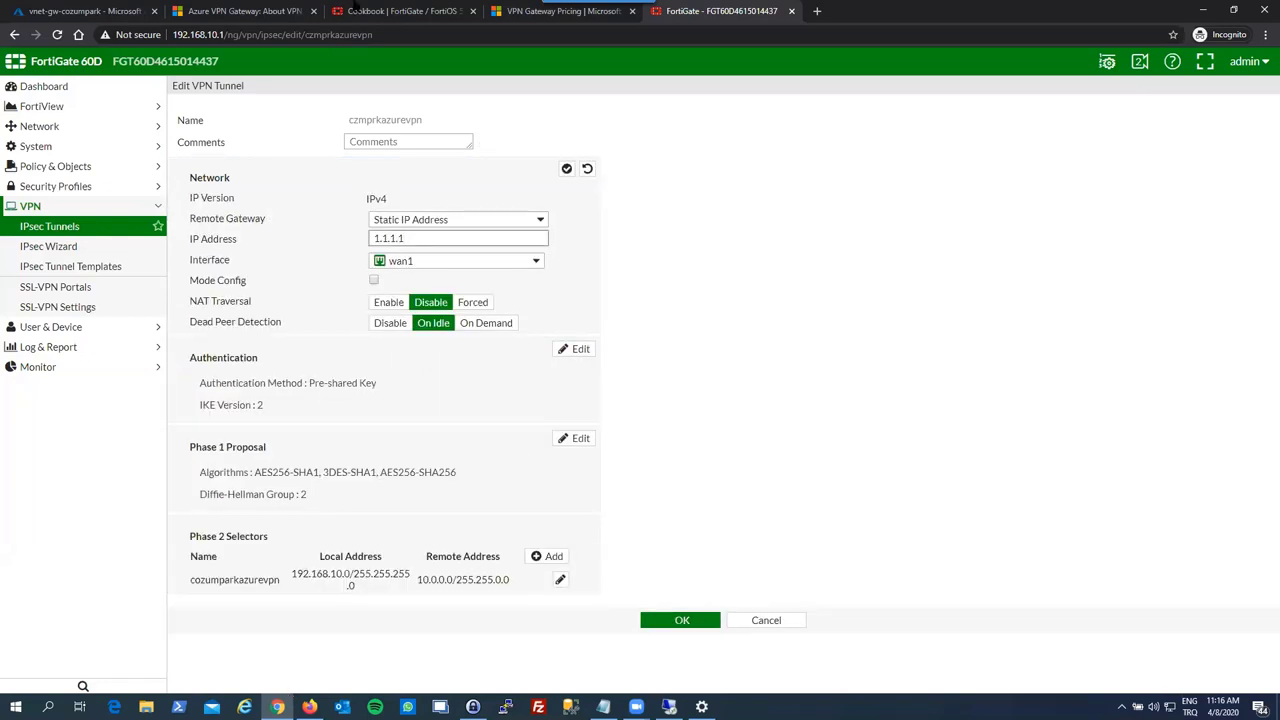
- Replace the tunnel's remote gateway 1.1.1.1 with Azure's public IP 52.236.142.196 and save
click(90, 11)
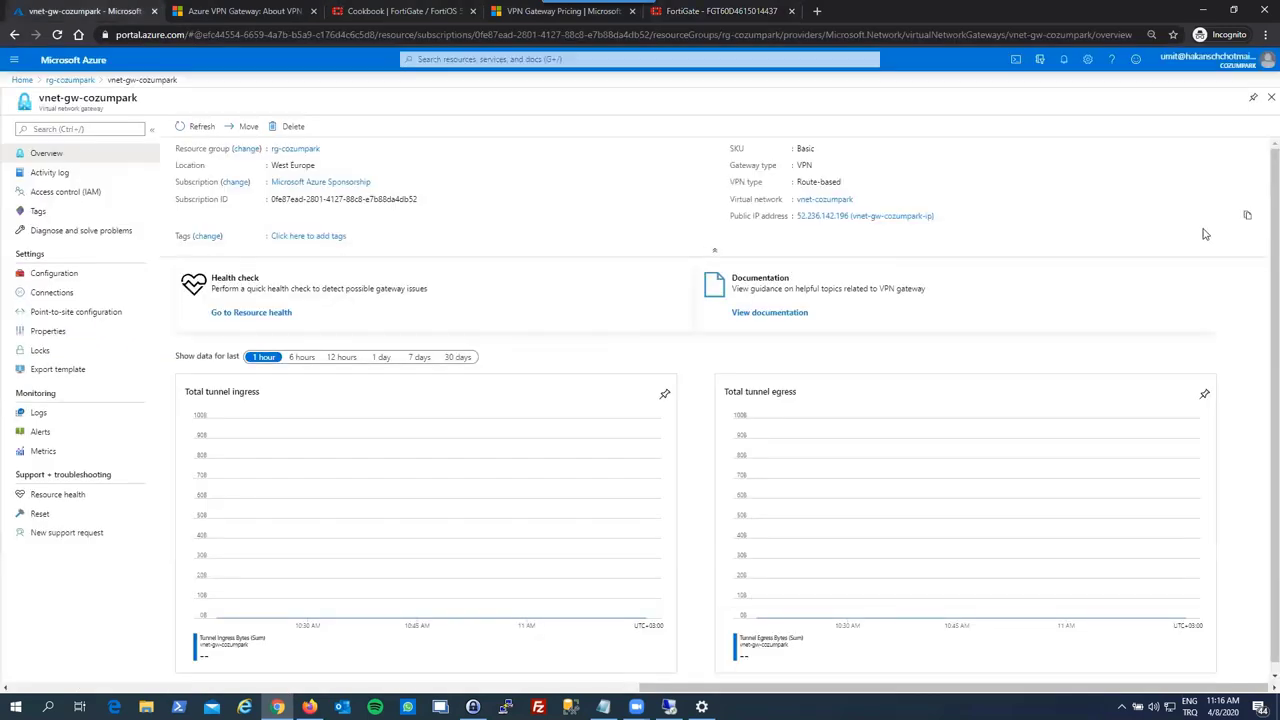
click(1247, 216)
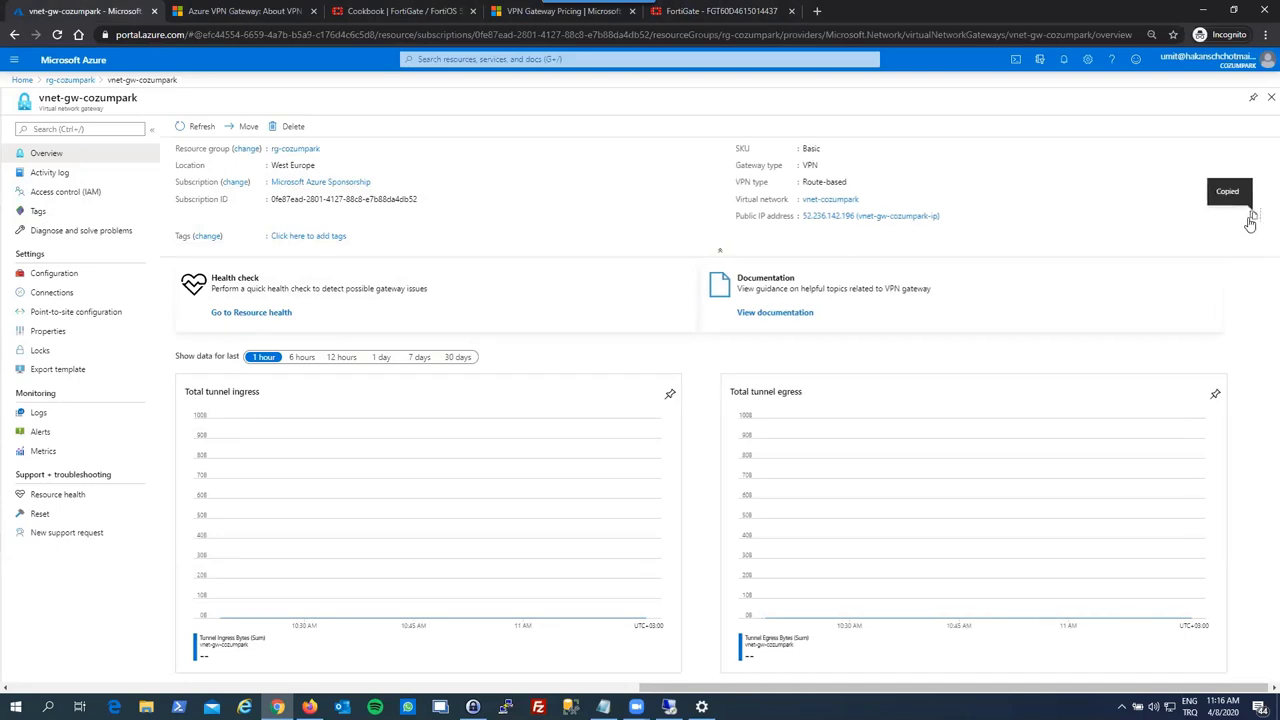
click(654, 13)
double_click(415, 239)
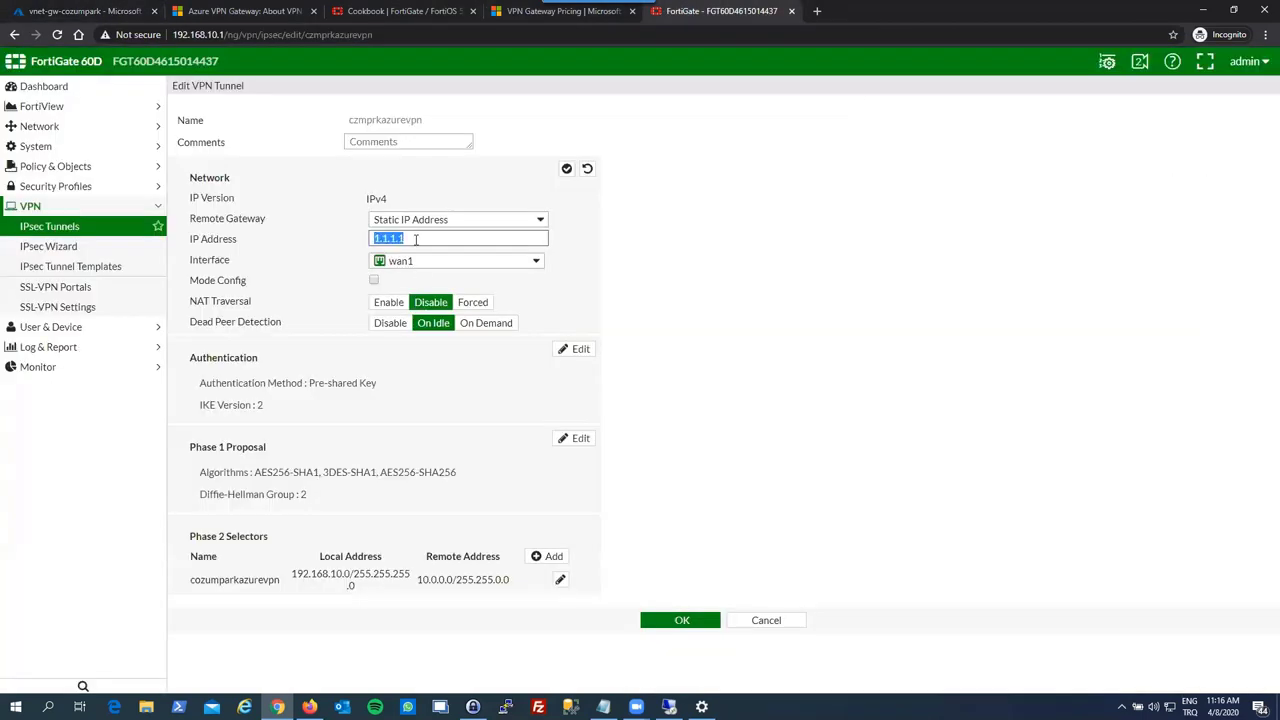
key(ctrl+v)
drag(437, 238, 615, 253)
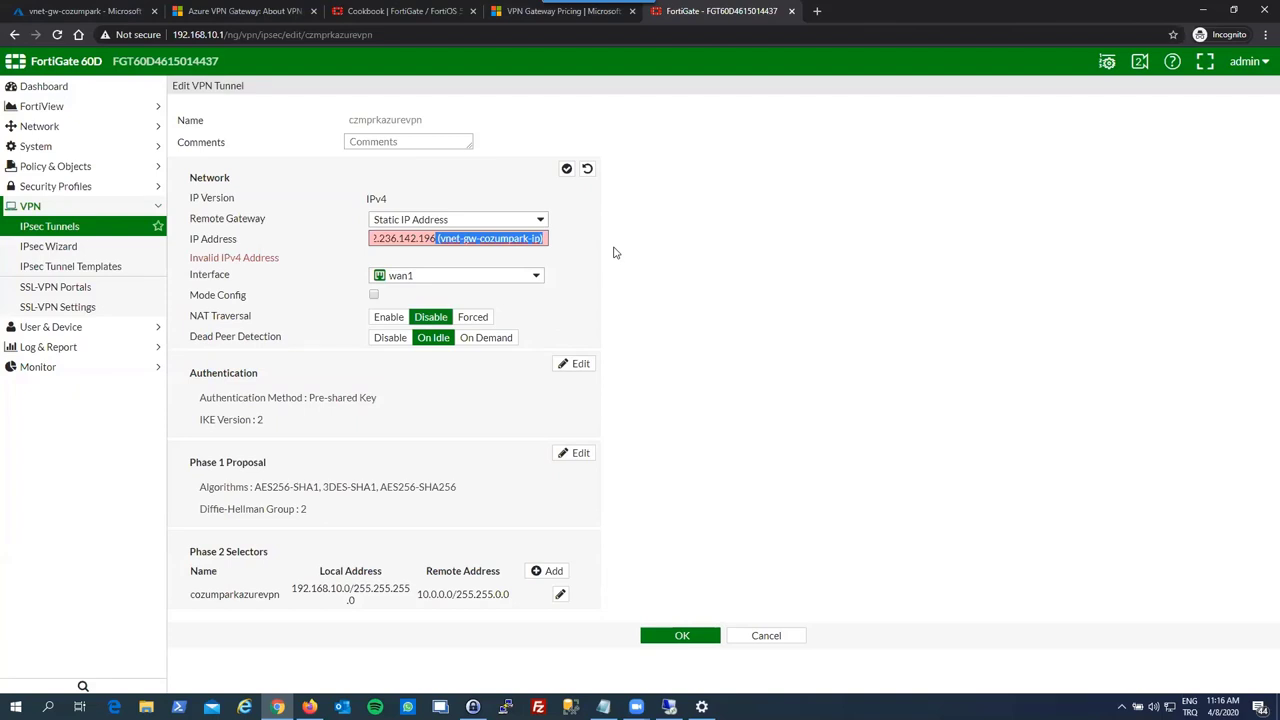
key(BackSpace)
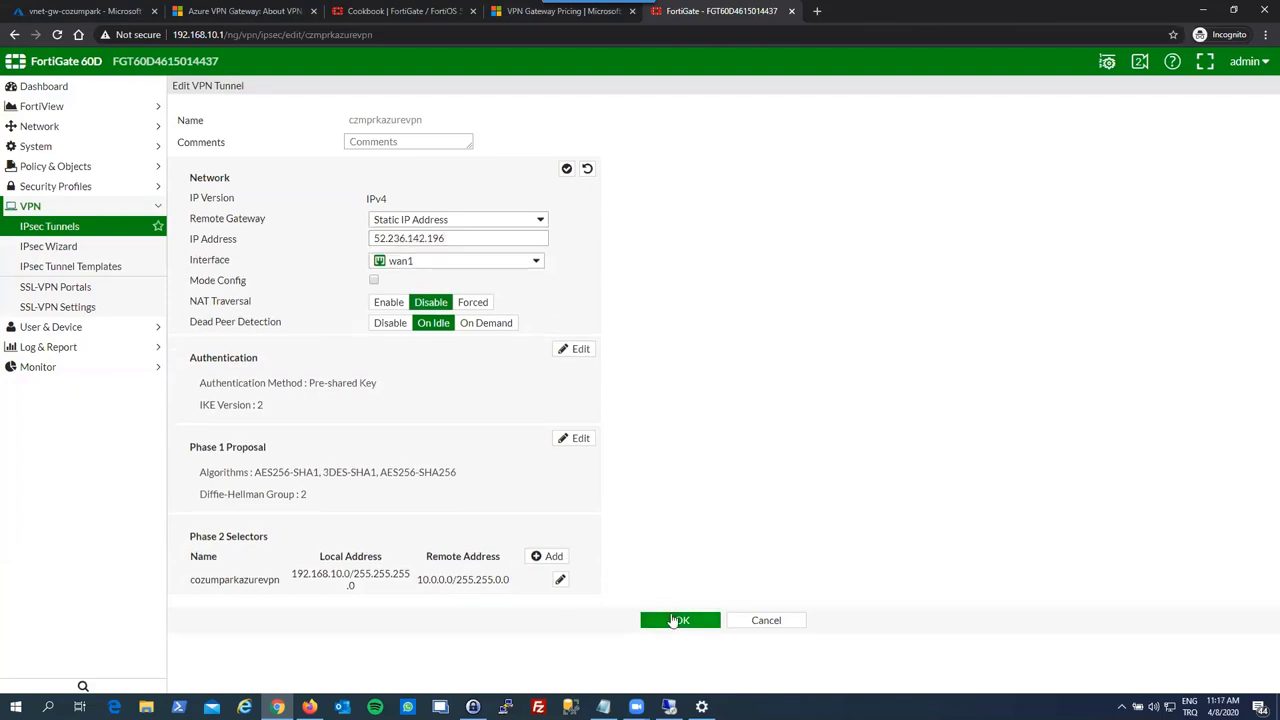
click(677, 620)
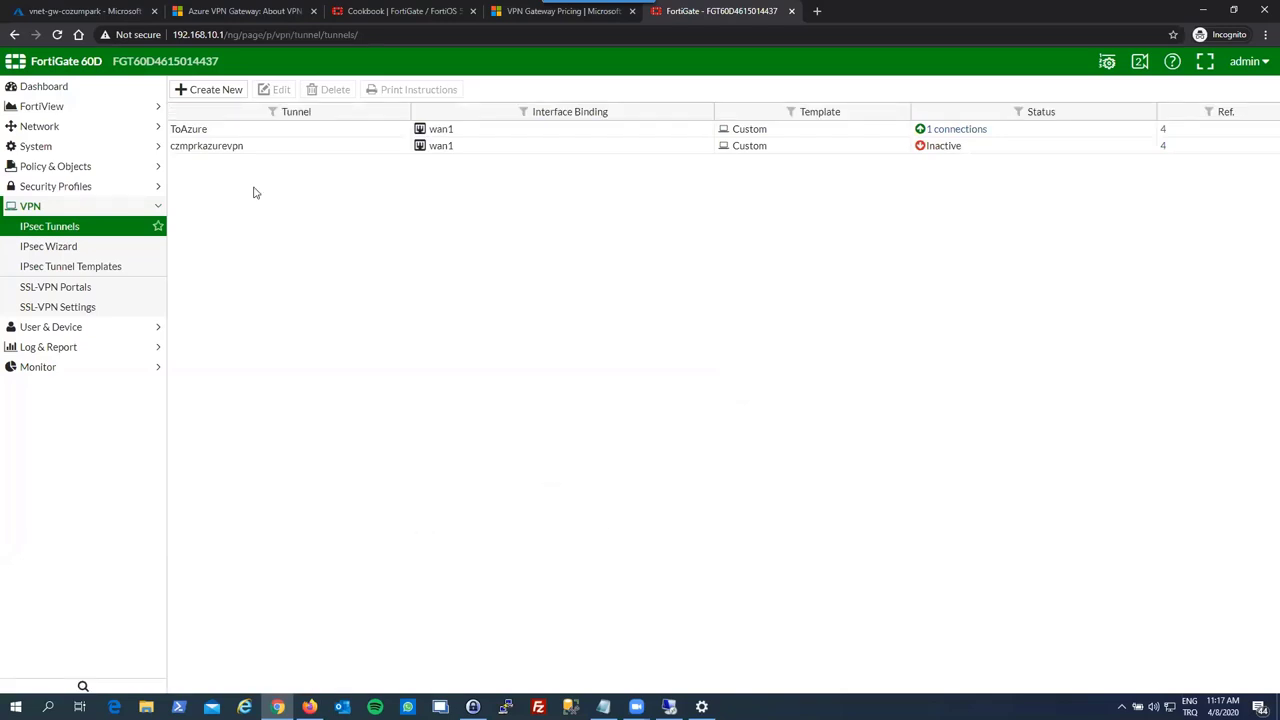
click(122, 10)
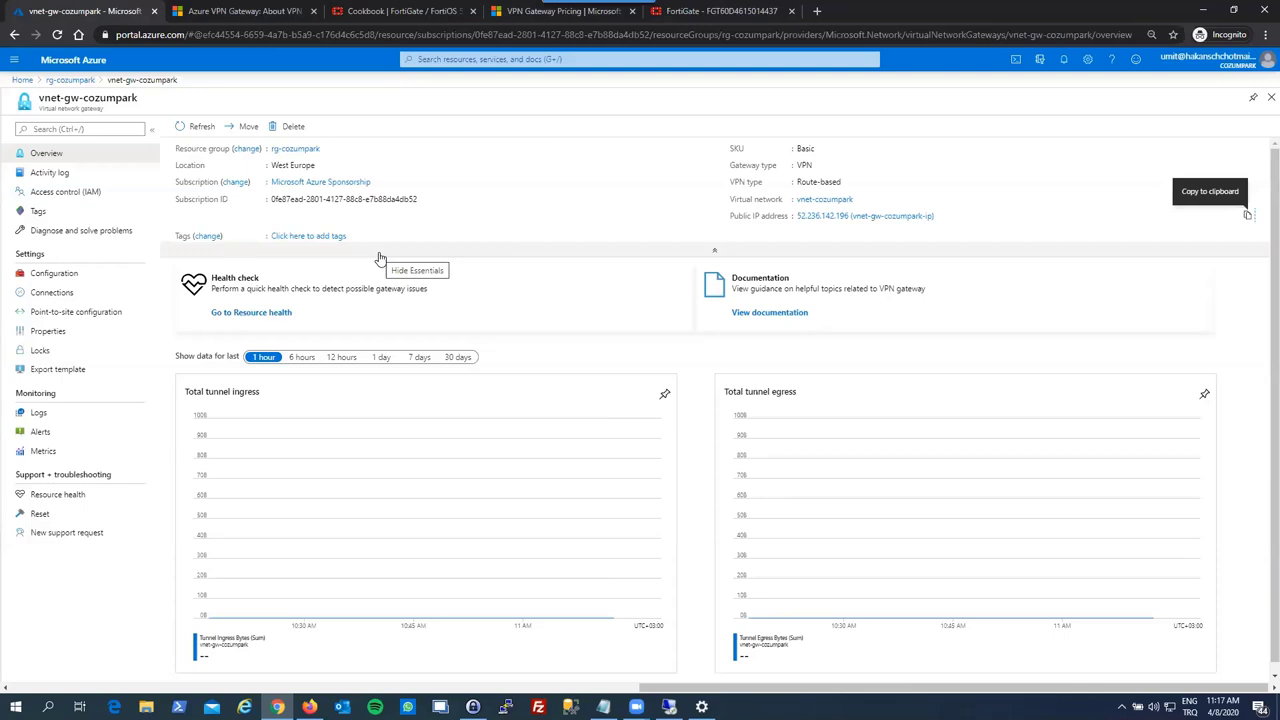
- Start a Site-to-site (IPsec) connection localconnection on vnet-gw-cozumpark's Connections
click(131, 293)
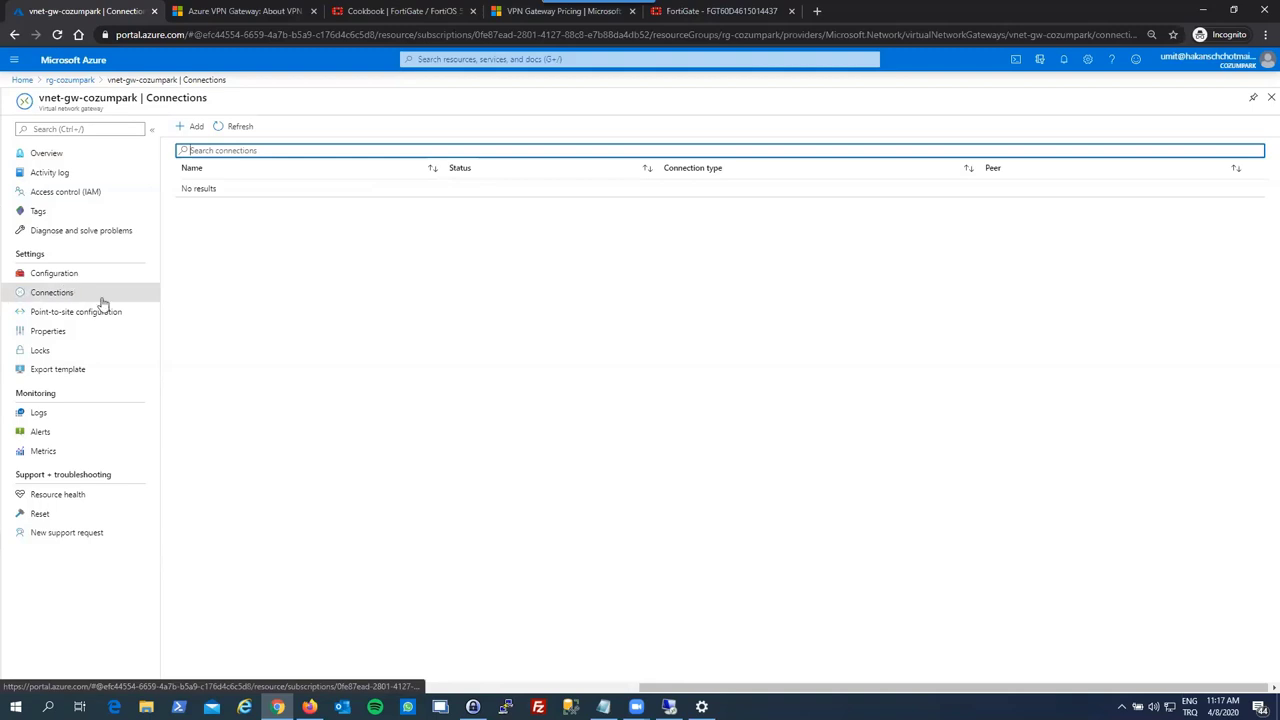
click(192, 128)
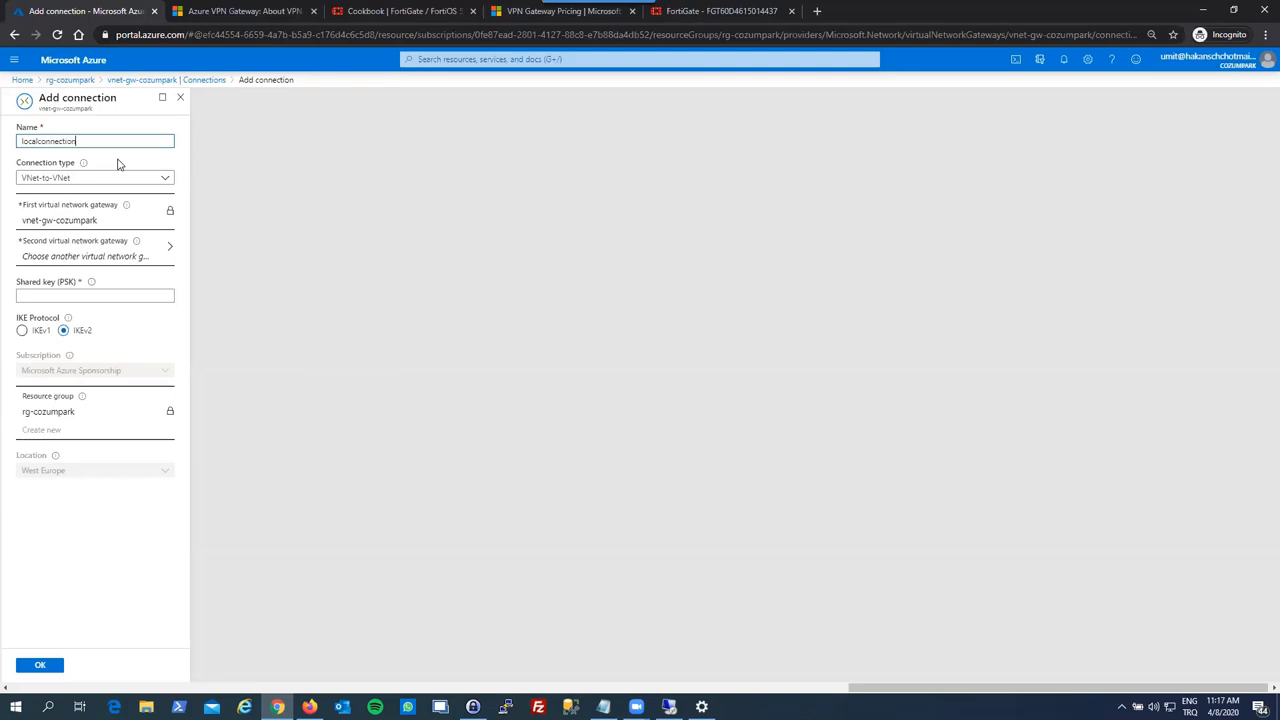
click(128, 178)
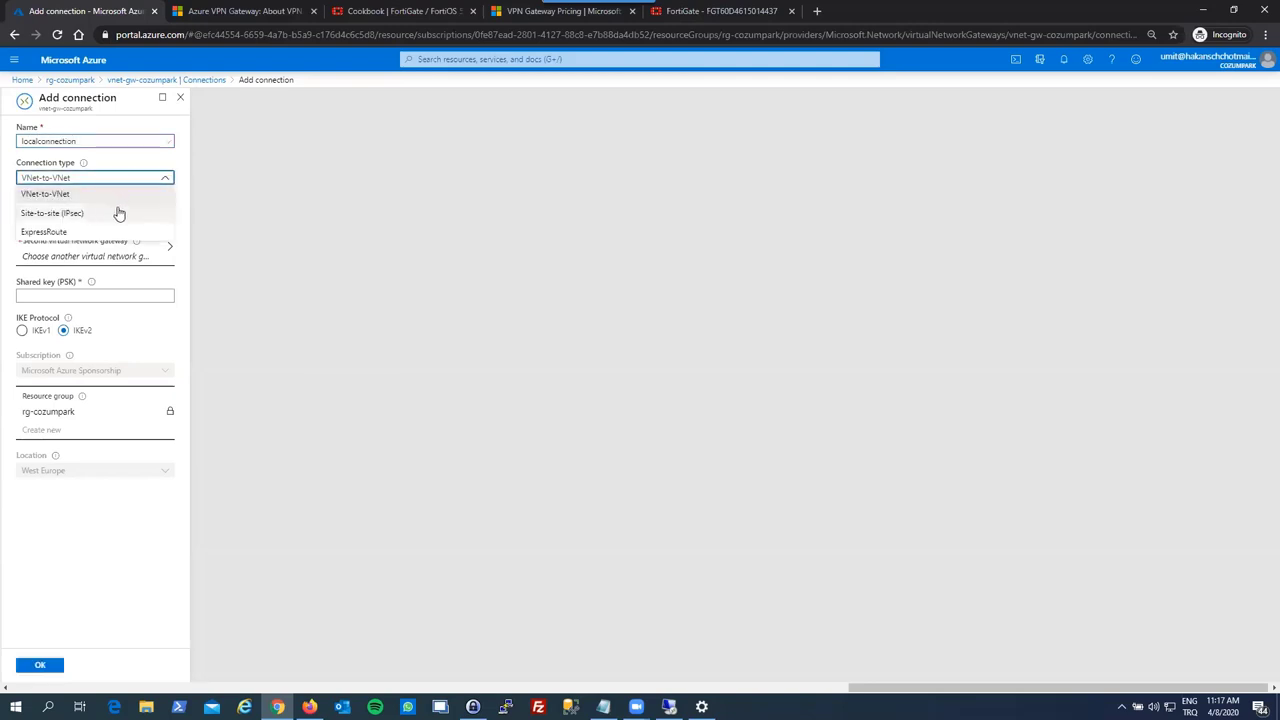
click(117, 211)
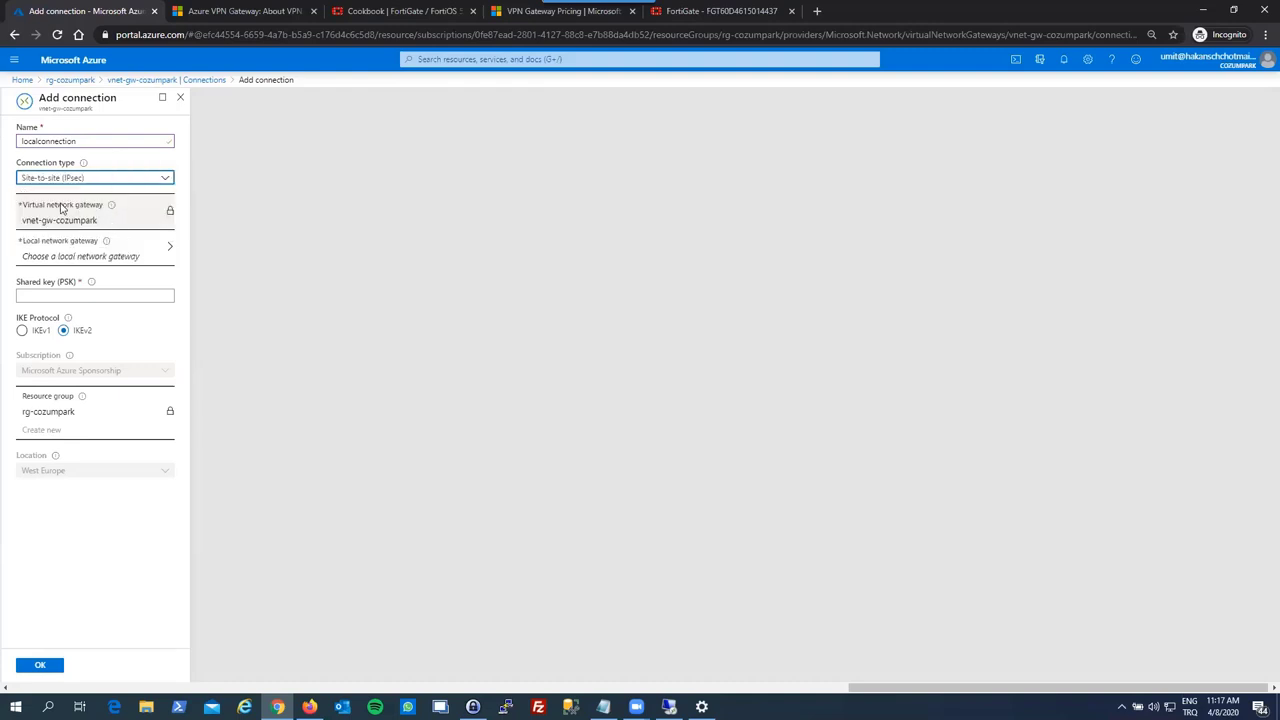
click(85, 254)
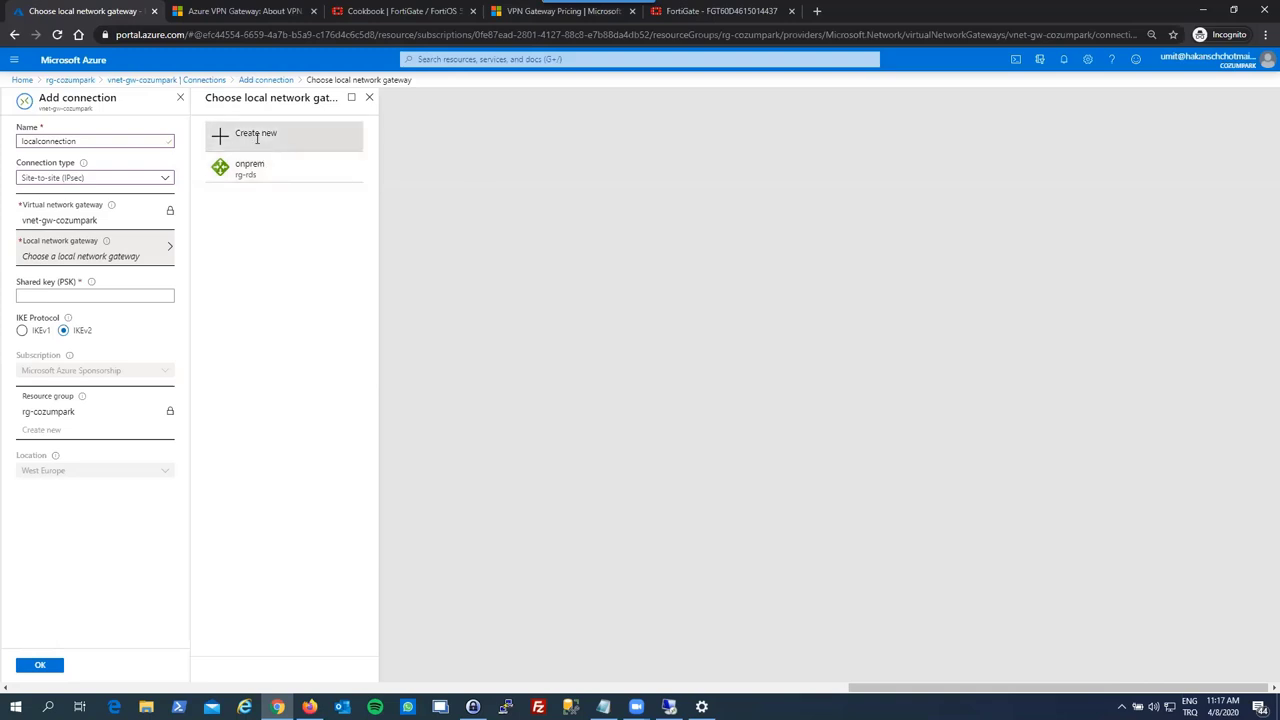
- Create a new local network gateway localcozumparknetwork with address space 192.168.10.0/24
click(254, 134)
click(109, 140)
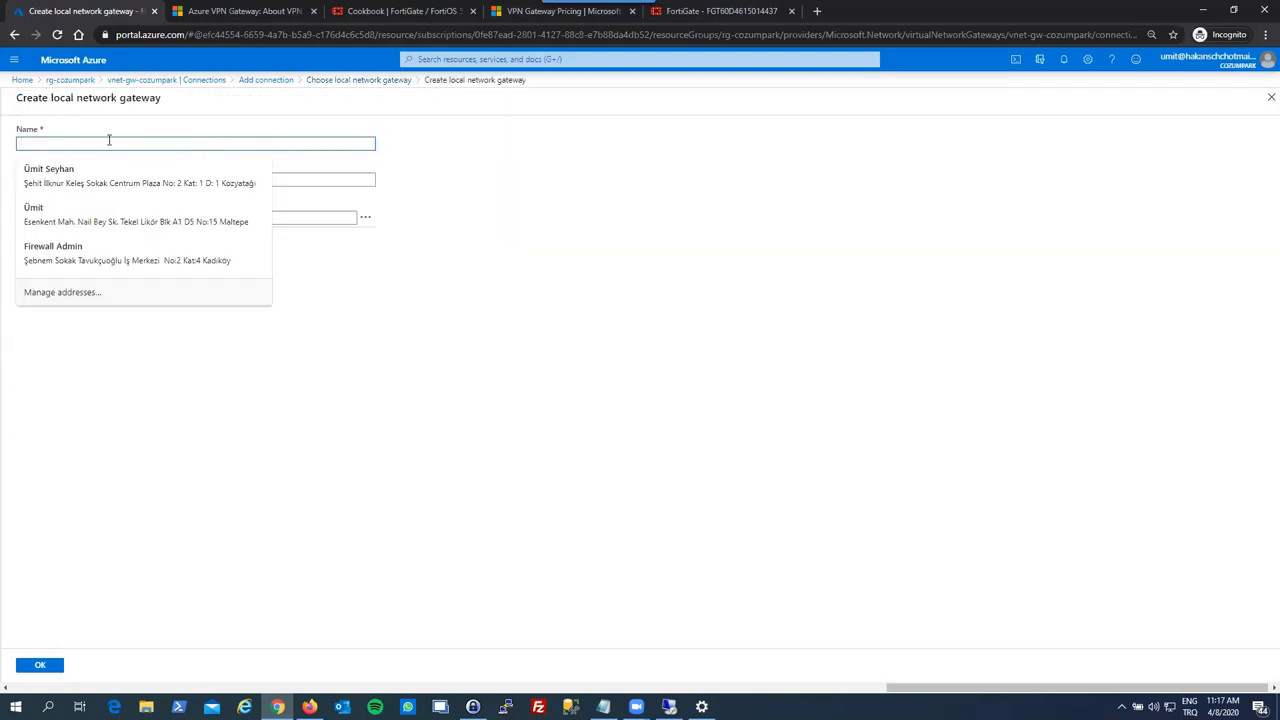
key(Escape)
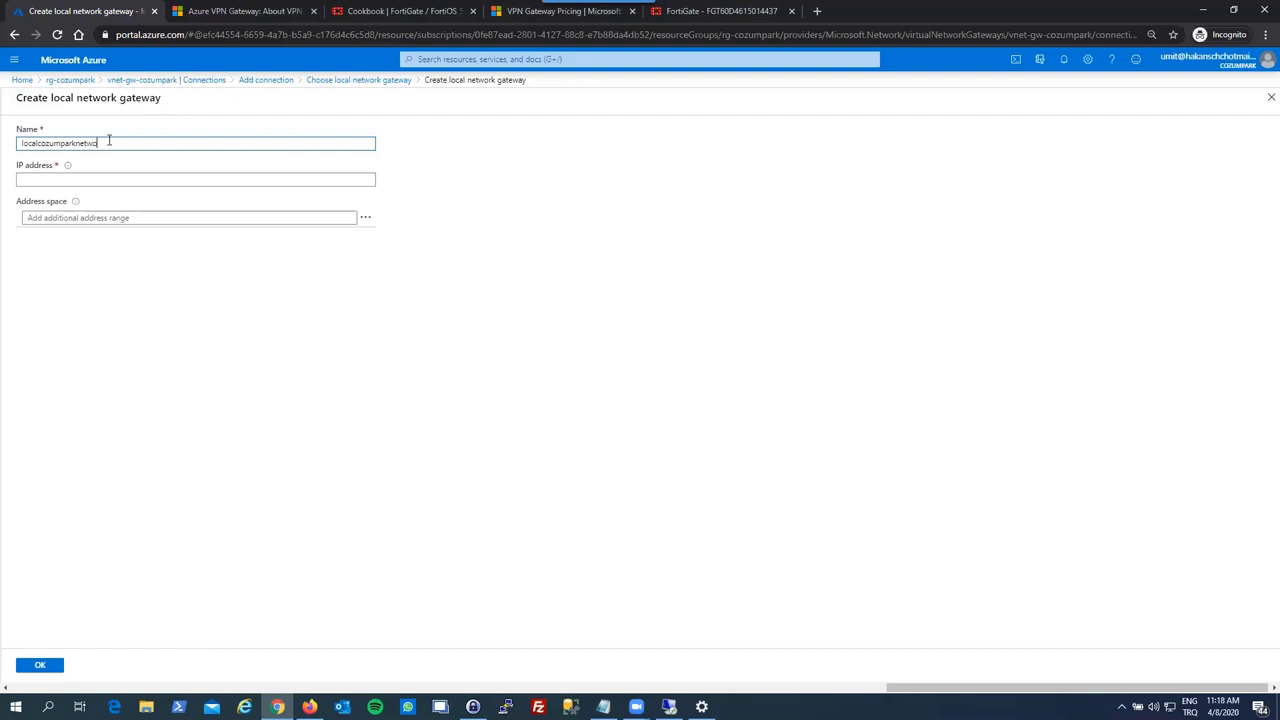
key(Tab)
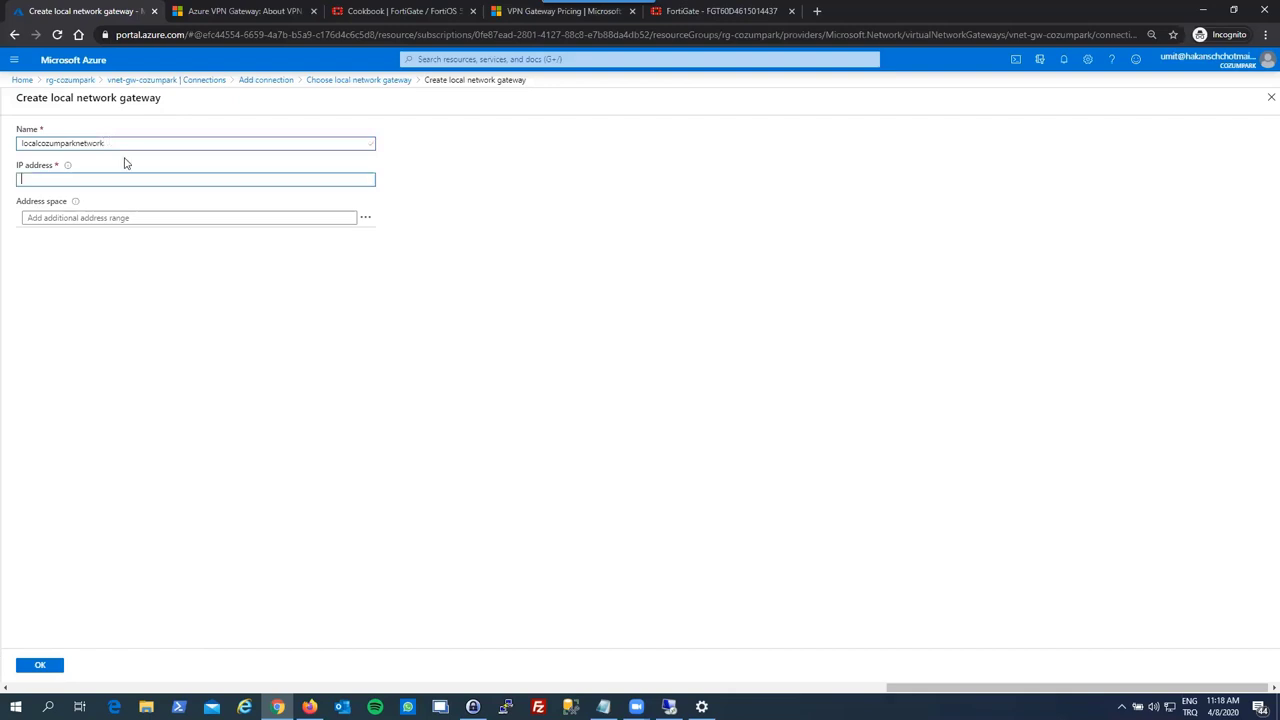
click(134, 218)
text(192.16)
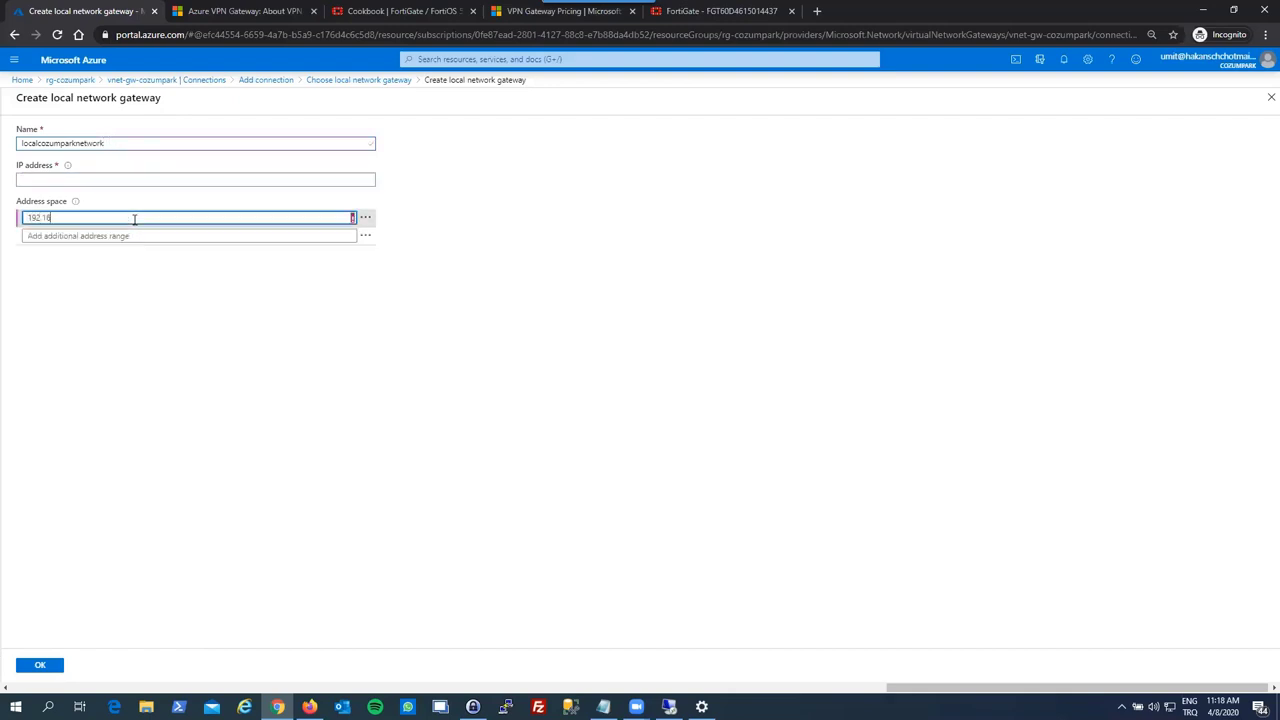
text(8.10.0/24)
click(191, 300)
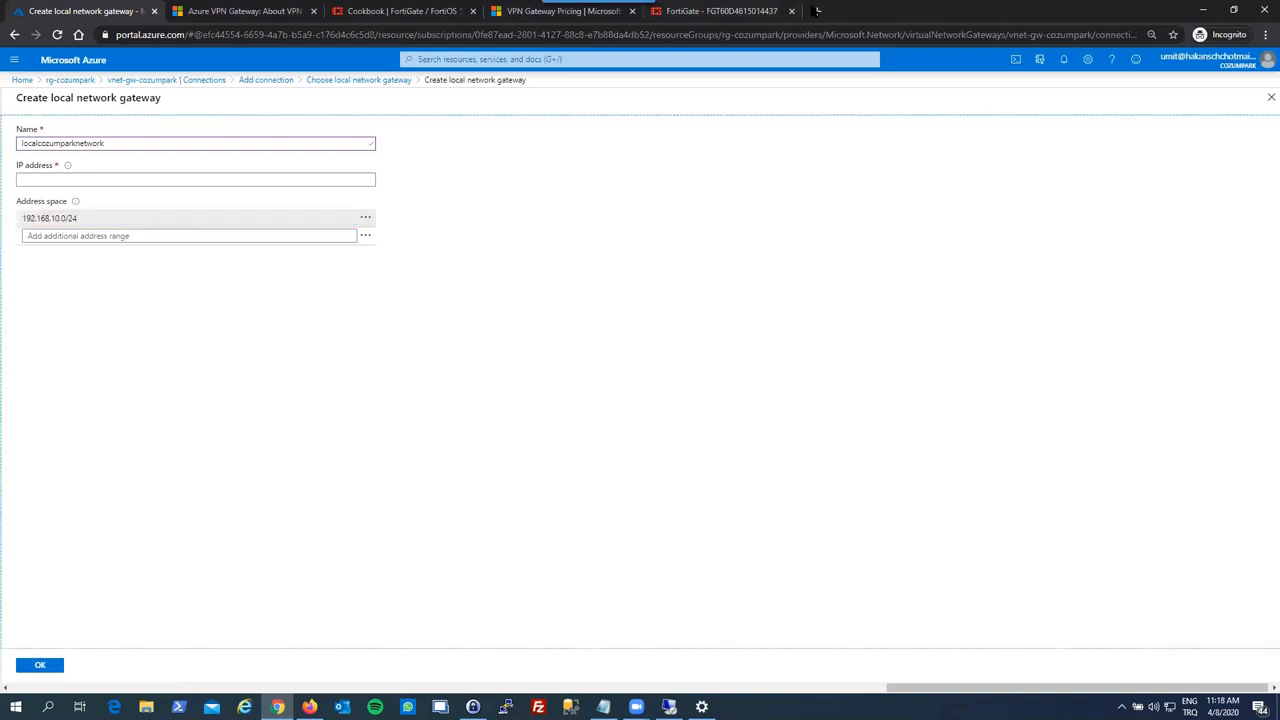
click(818, 11)
- Look up the site's public IPv4 address 85.96.176.94 on whatismyip.com and copy it
text(whats)
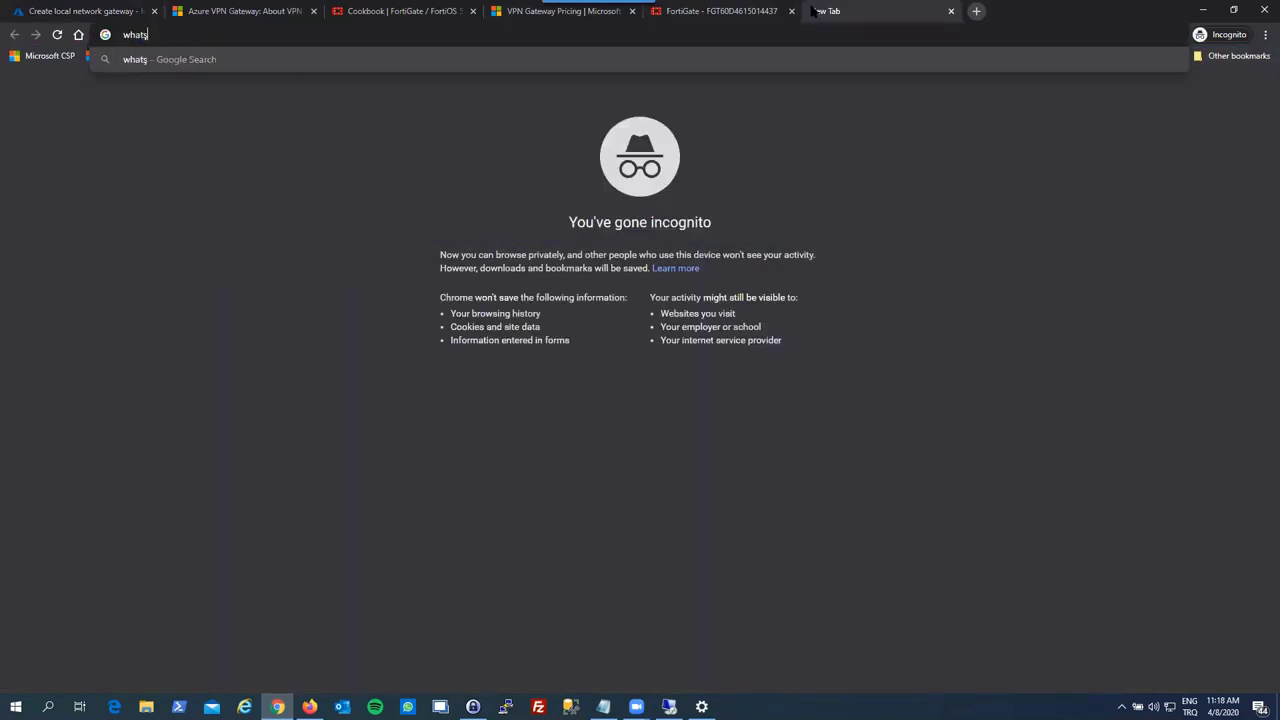
key(BackSpace)
text(is)
key(Return)
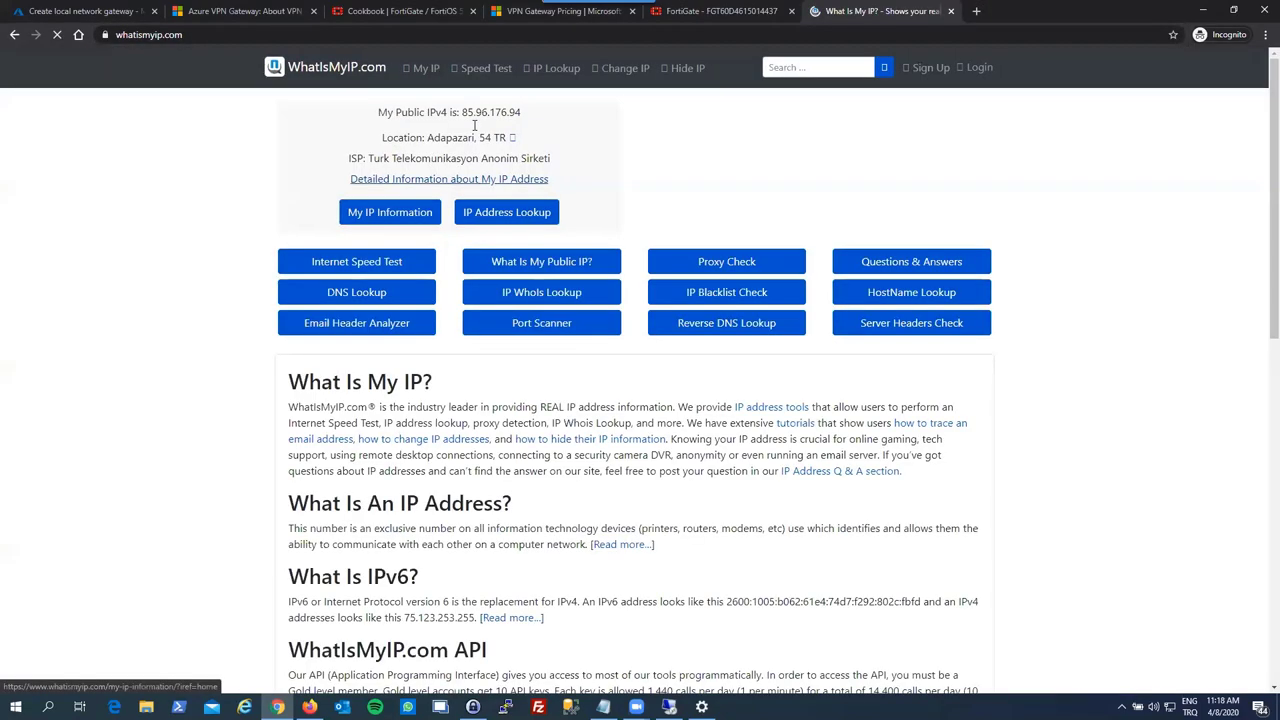
drag(461, 112, 528, 113)
key(ctrl+c)
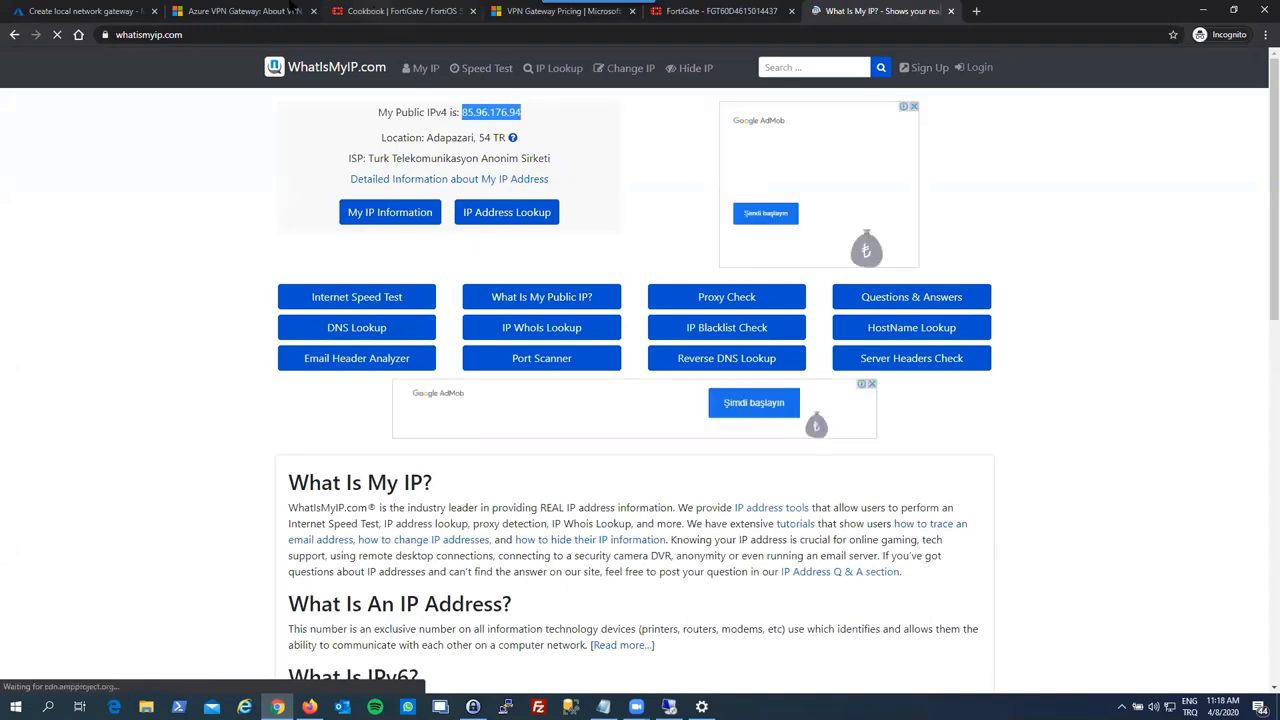
click(378, 12)
click(98, 8)
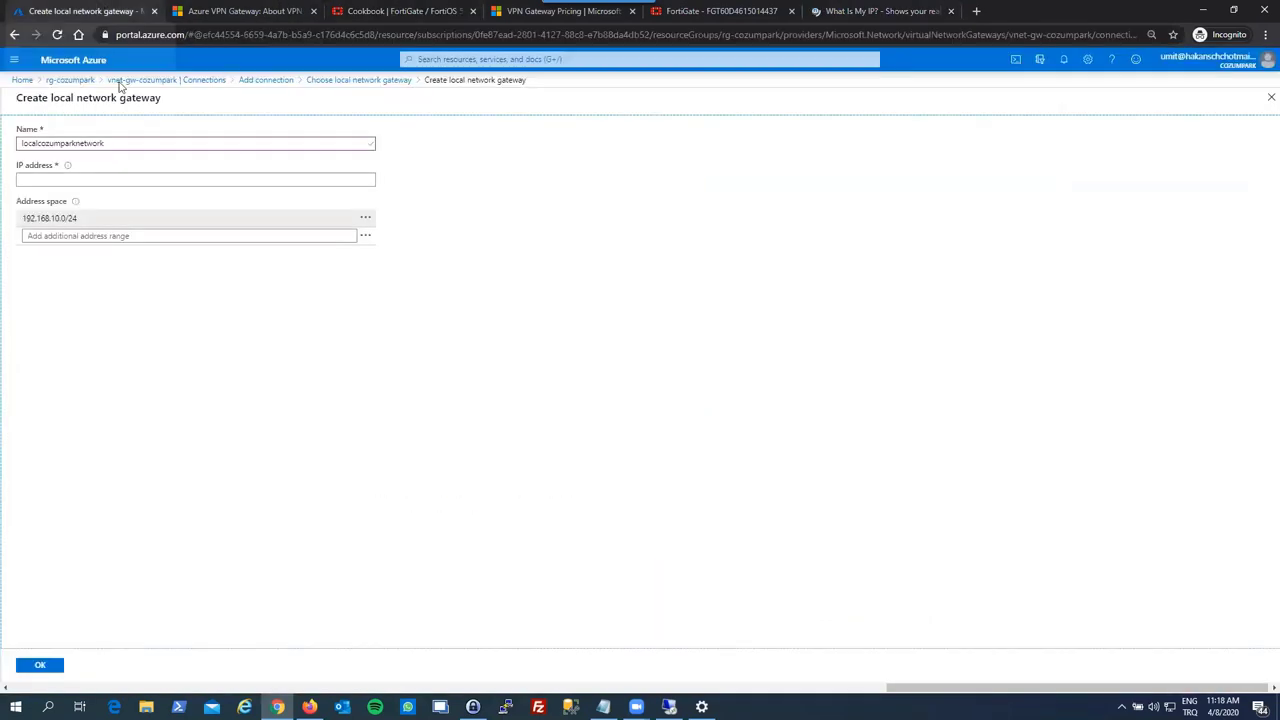
- Paste the public IP into the gateway IP field, then discard the new local gateway
click(111, 179)
key(ctrl+v)
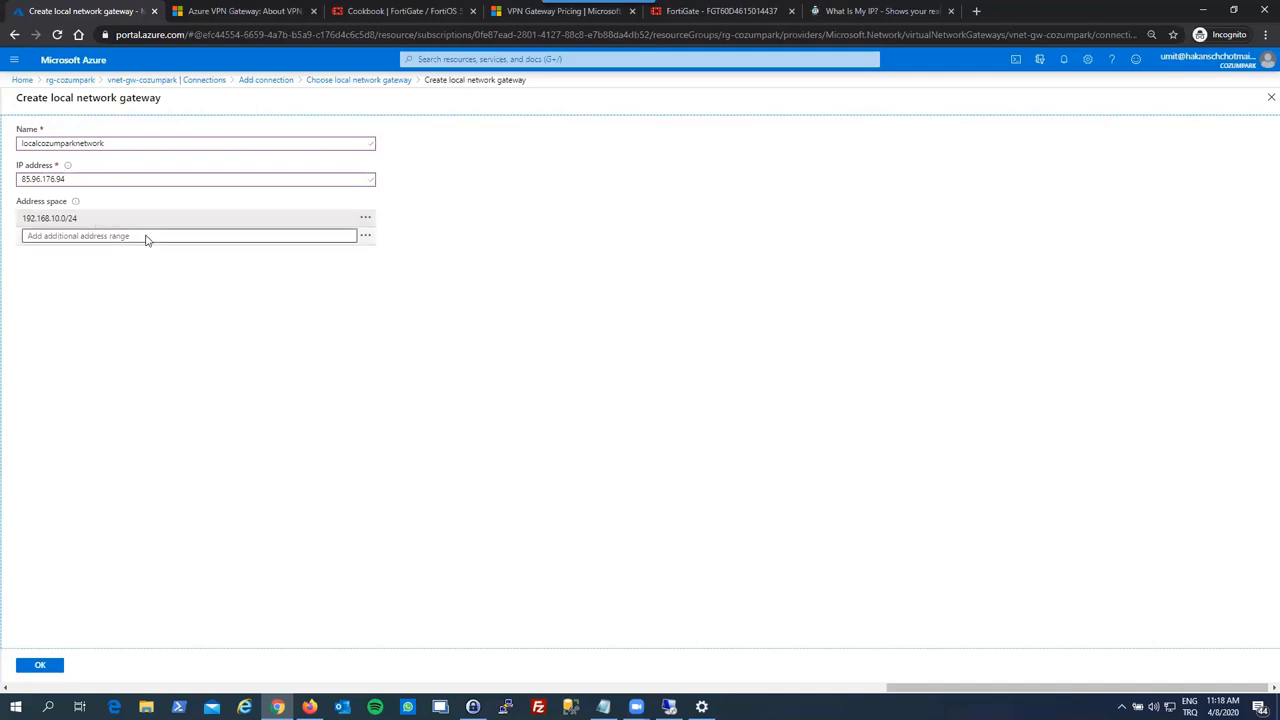
click(1270, 97)
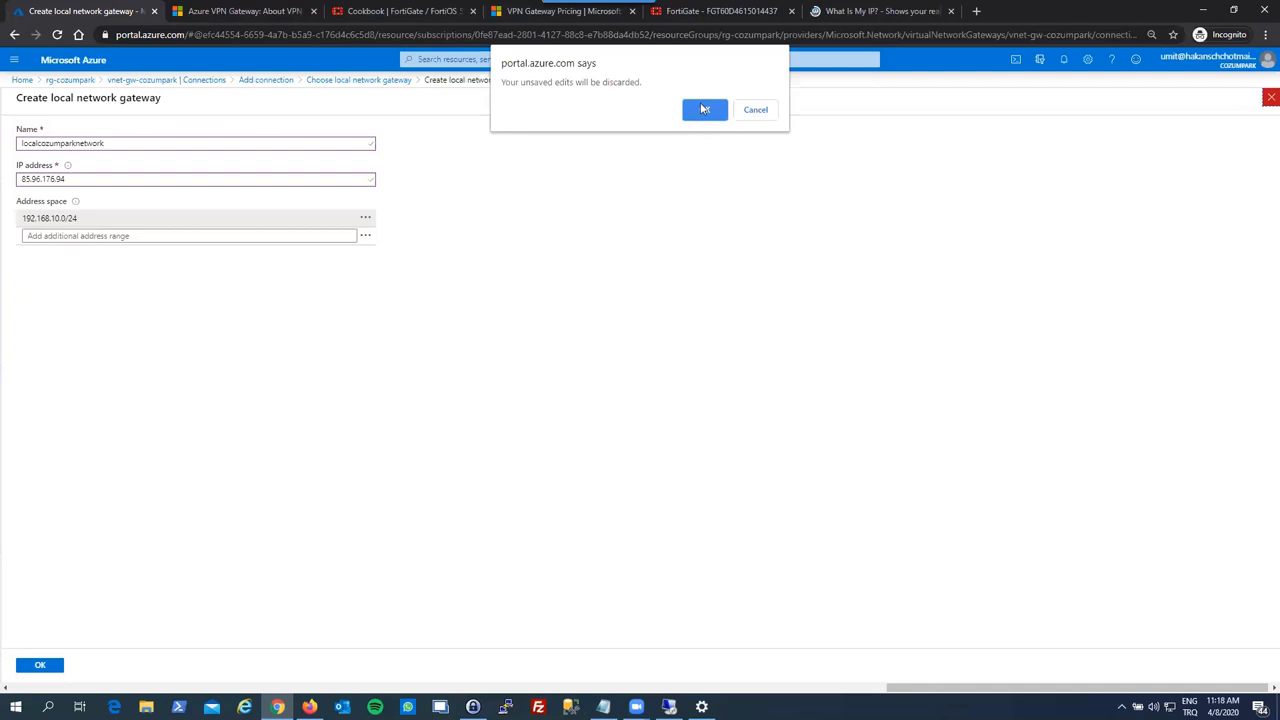
click(704, 109)
- Create localconnection with the existing onprem local gateway and a shared key, then refresh
click(282, 180)
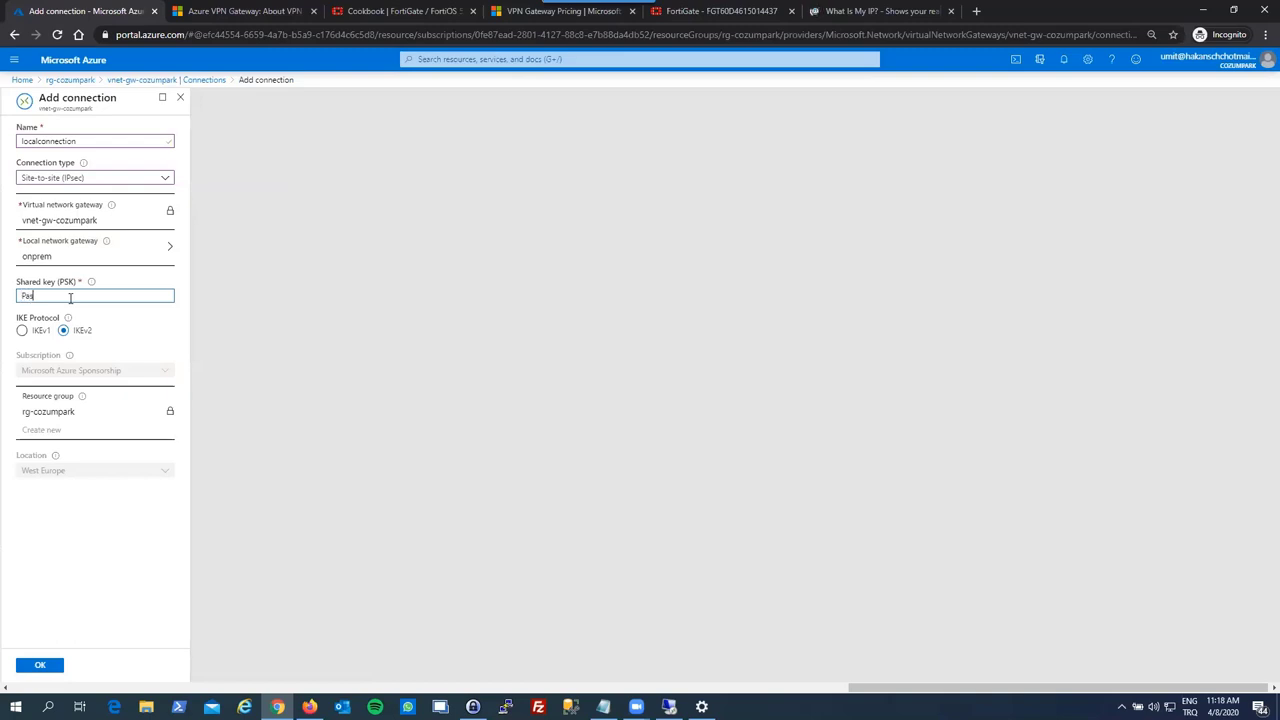
text(Password1***)
click(115, 316)
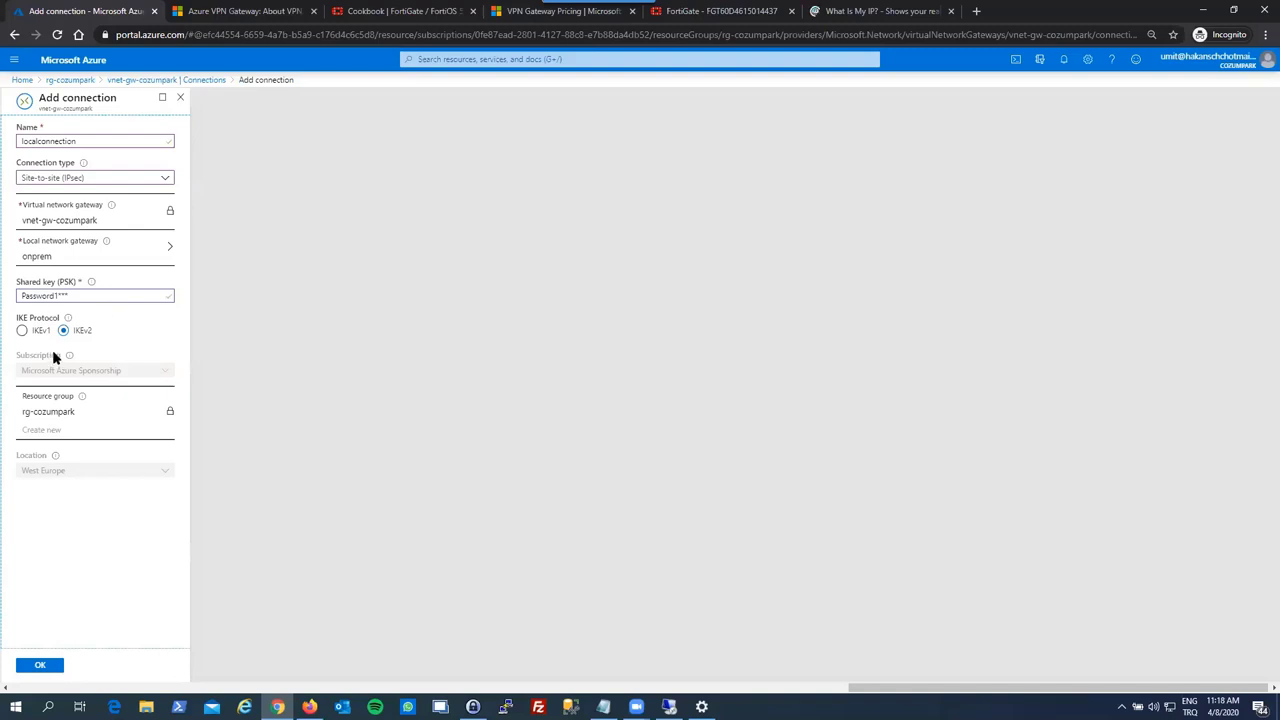
click(53, 668)
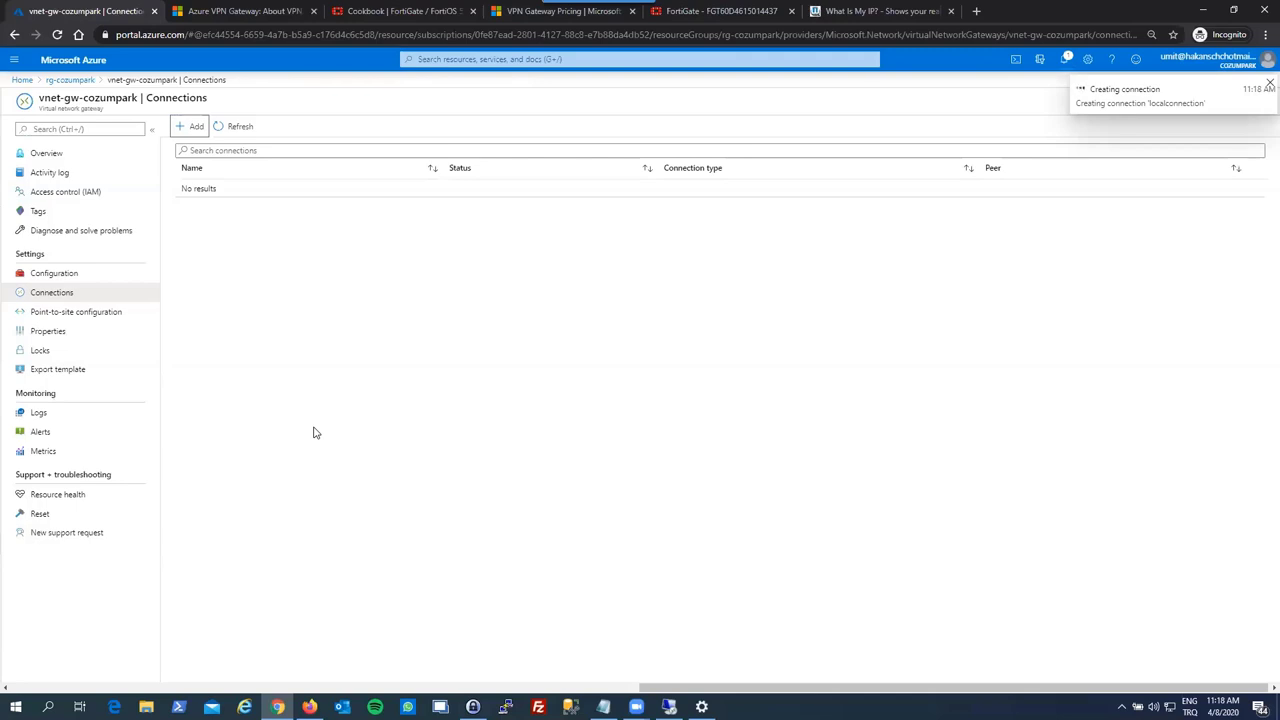
click(244, 129)
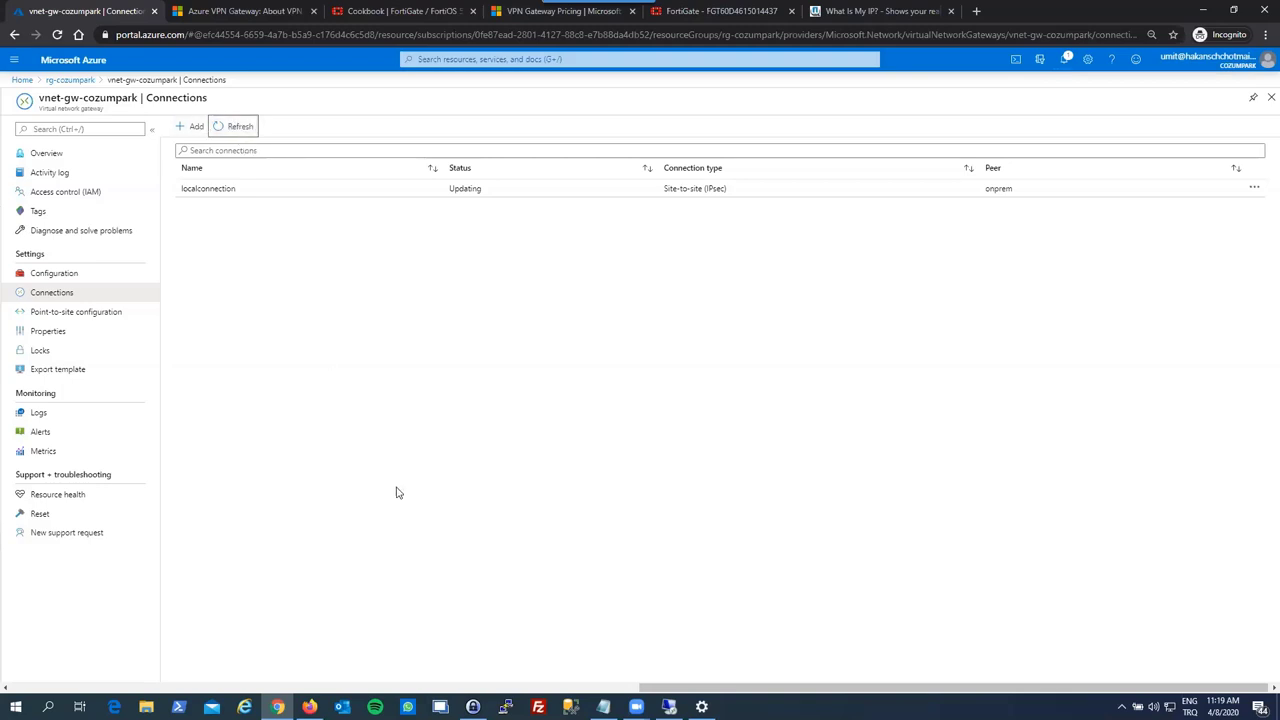
click(700, 10)
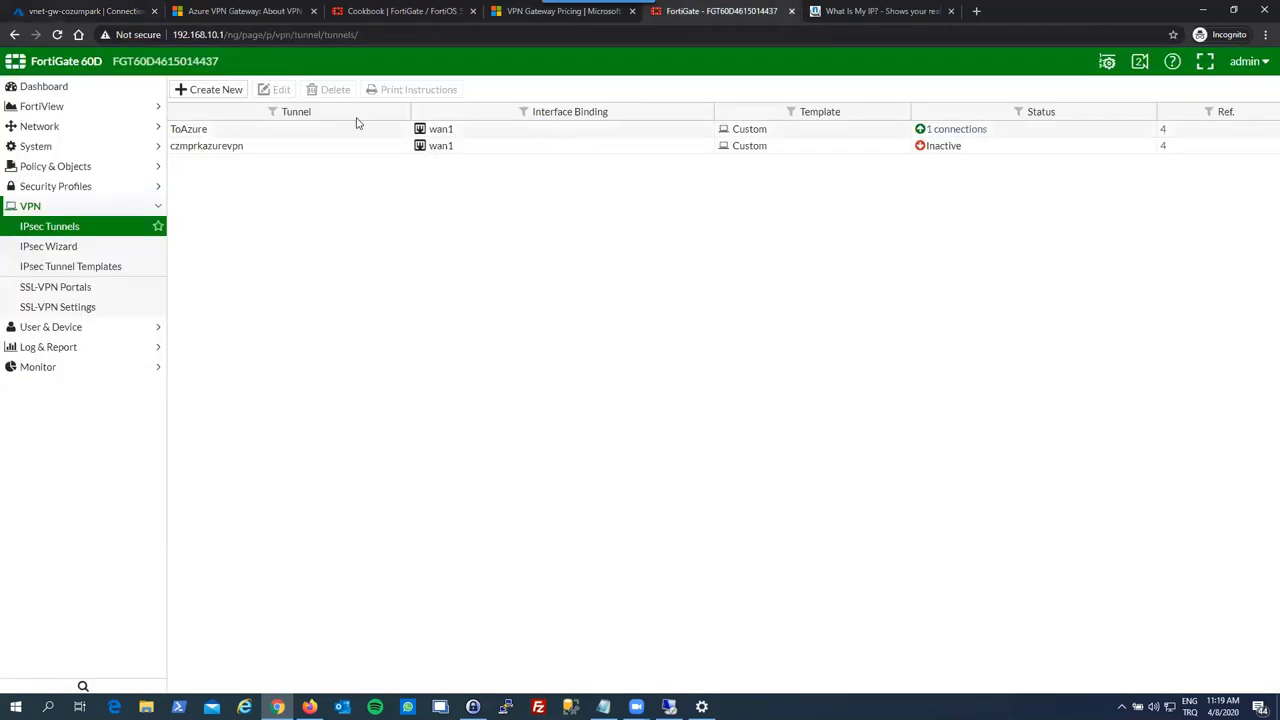
- Reload the FortiGate IPsec tunnel list repeatedly; czmprkazurevpn remains Inactive
click(57, 35)
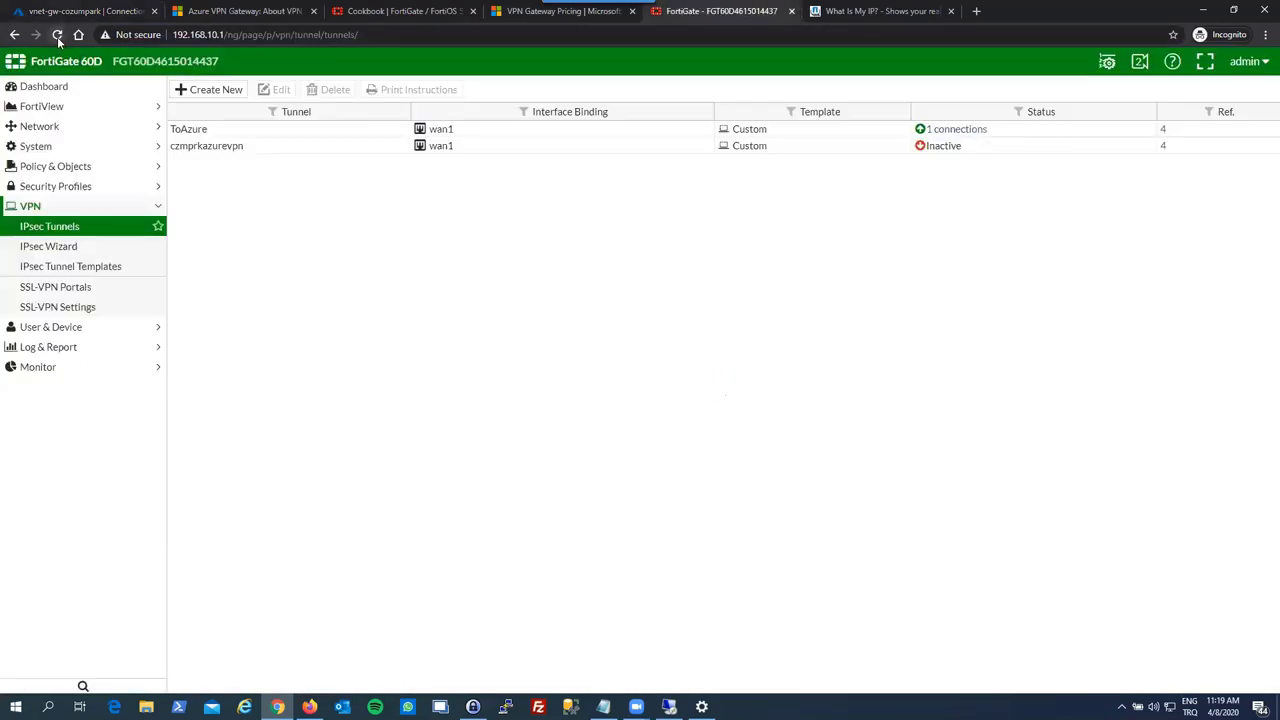
click(57, 36)
click(57, 36)
click(57, 36)
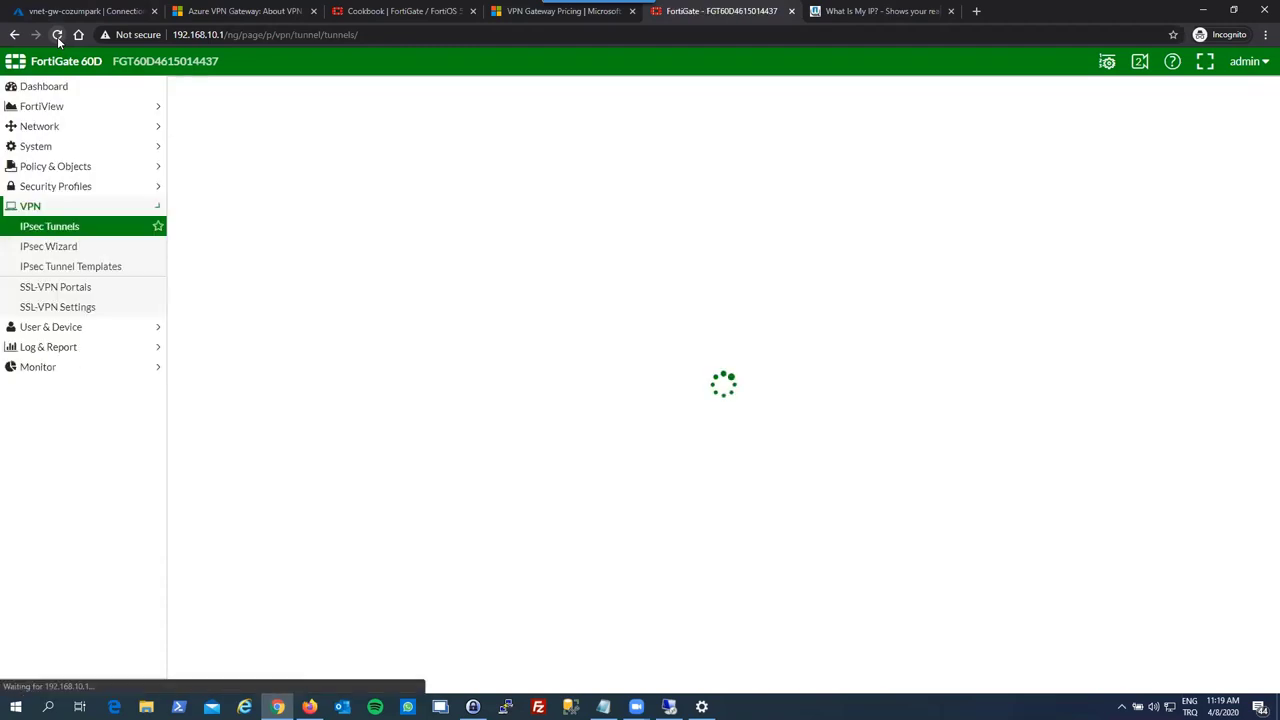
click(57, 36)
click(57, 36)
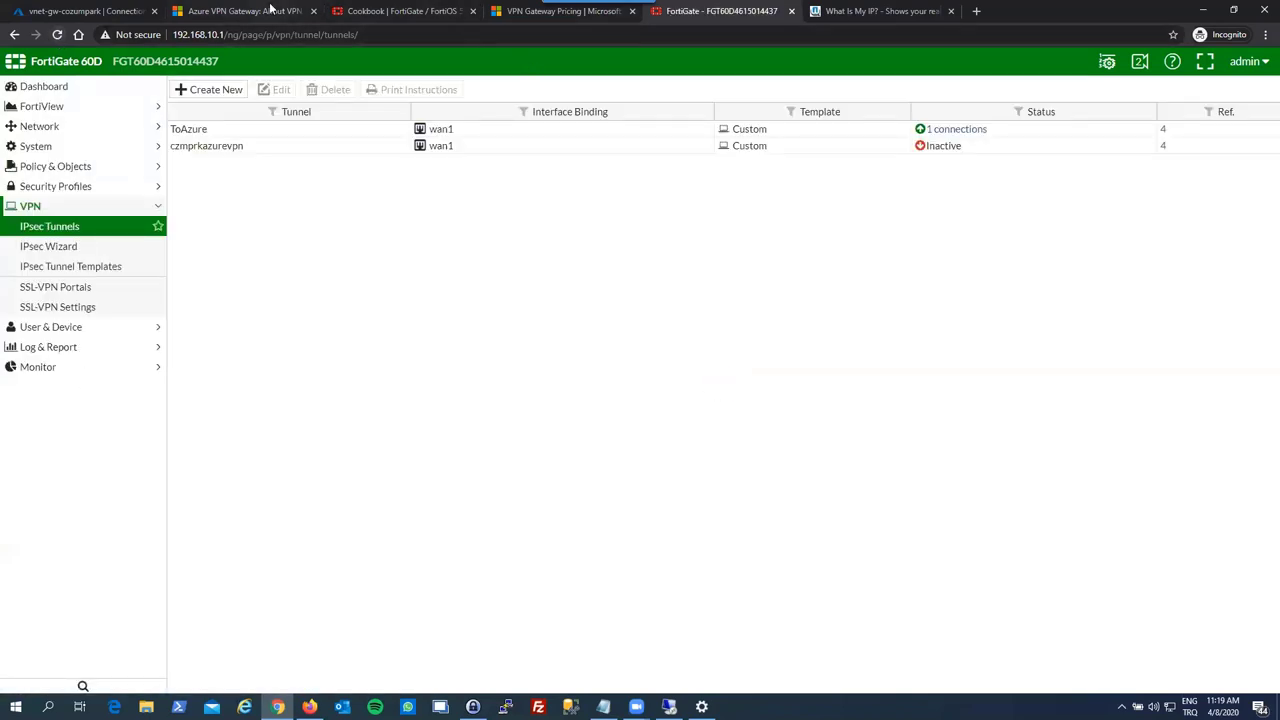
click(118, 11)
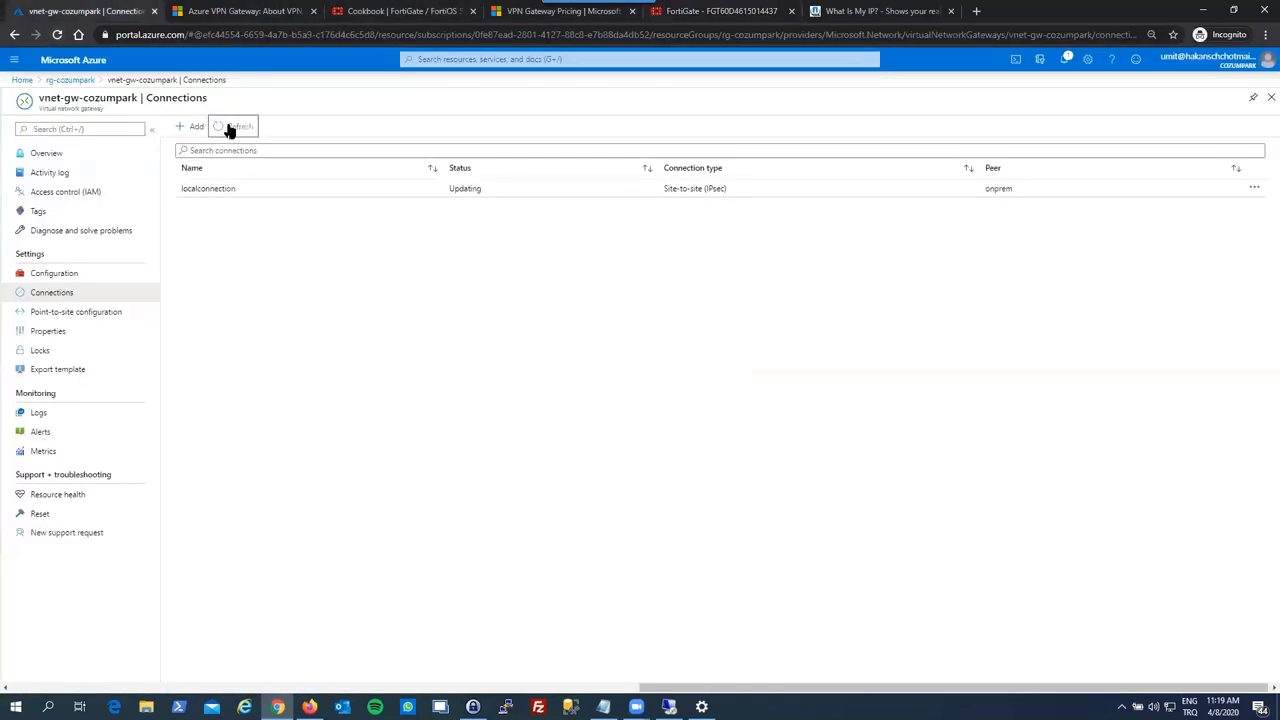
- Check localconnection's overview (status Unknown, 0 B traffic), refresh connections, then open vnet-cozumpark
click(251, 187)
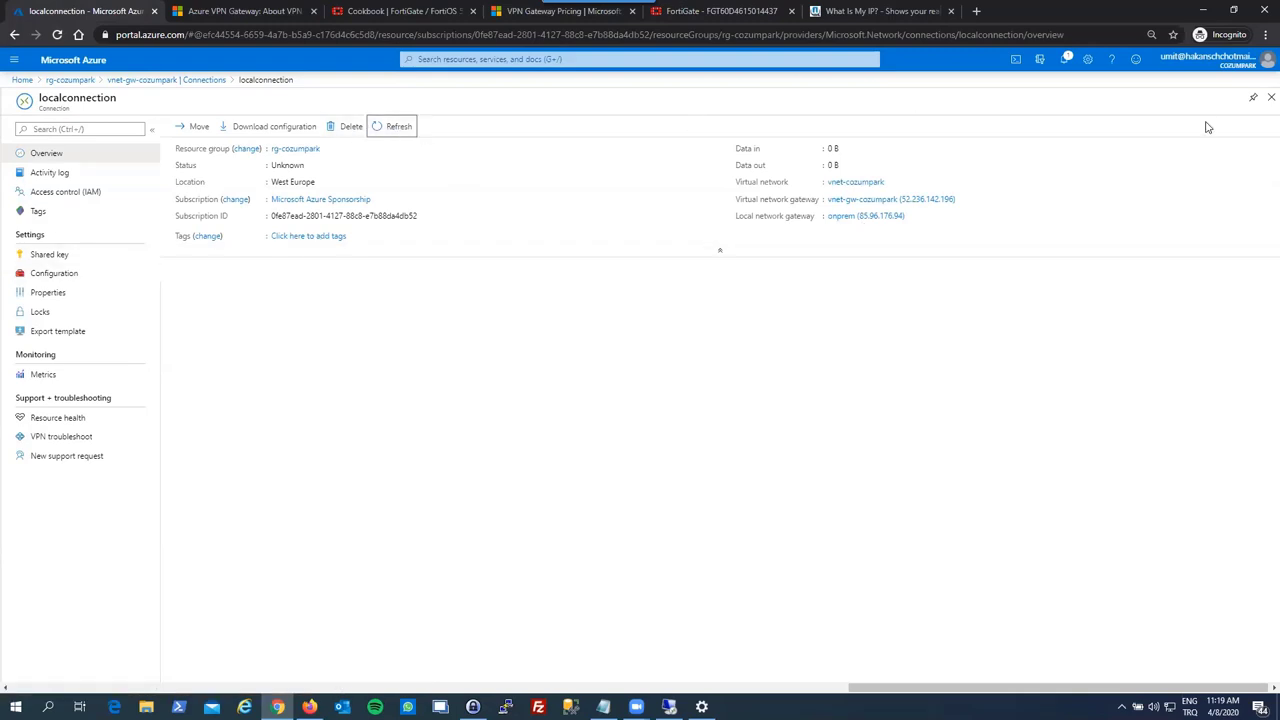
click(1270, 97)
click(246, 127)
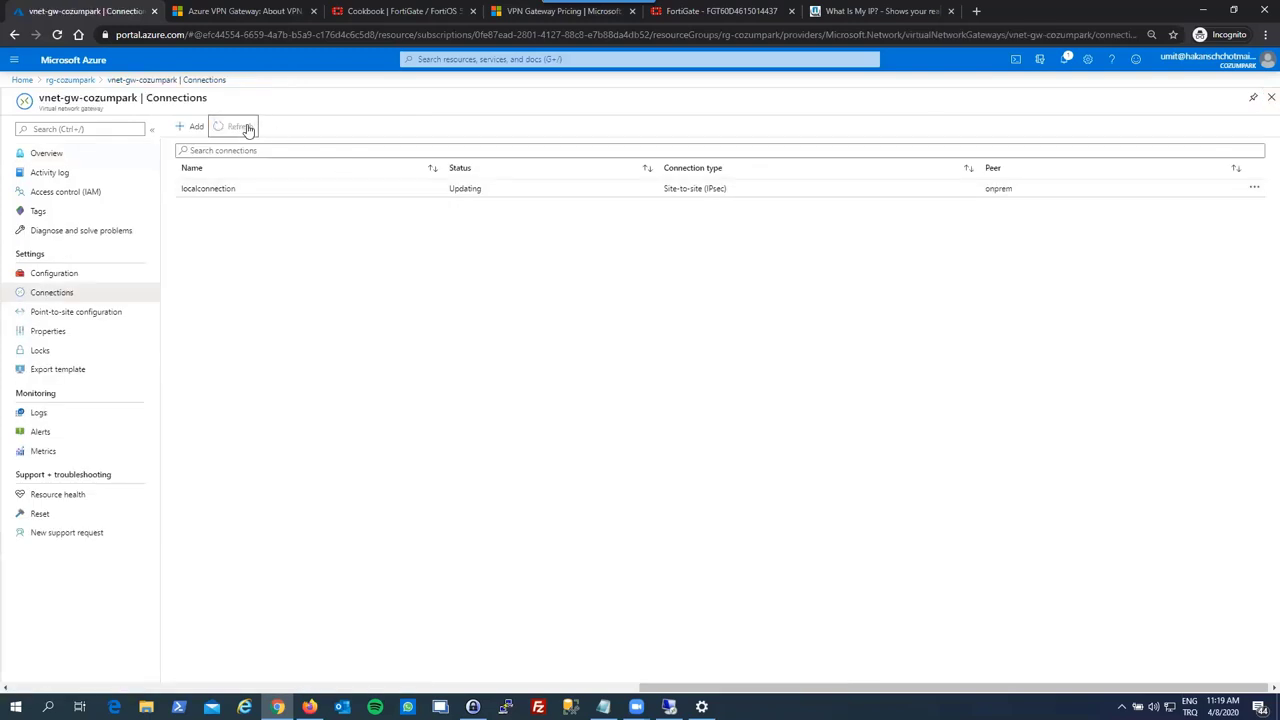
click(1270, 97)
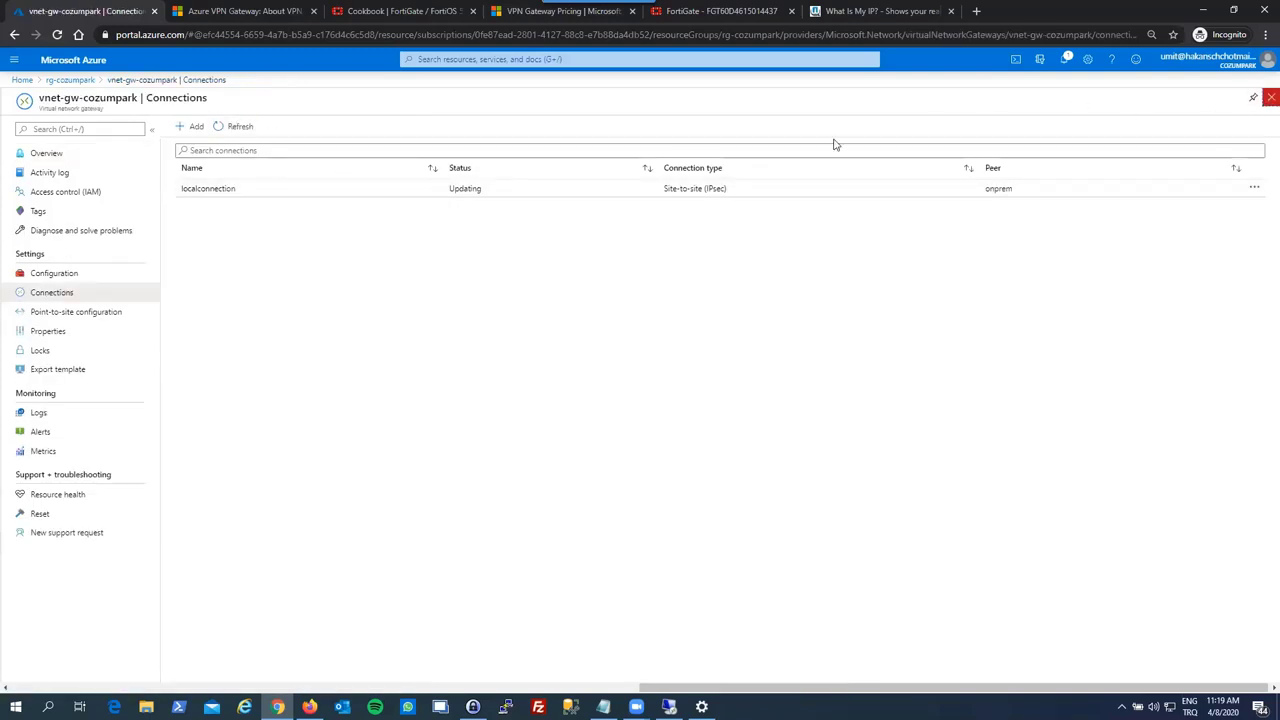
click(236, 523)
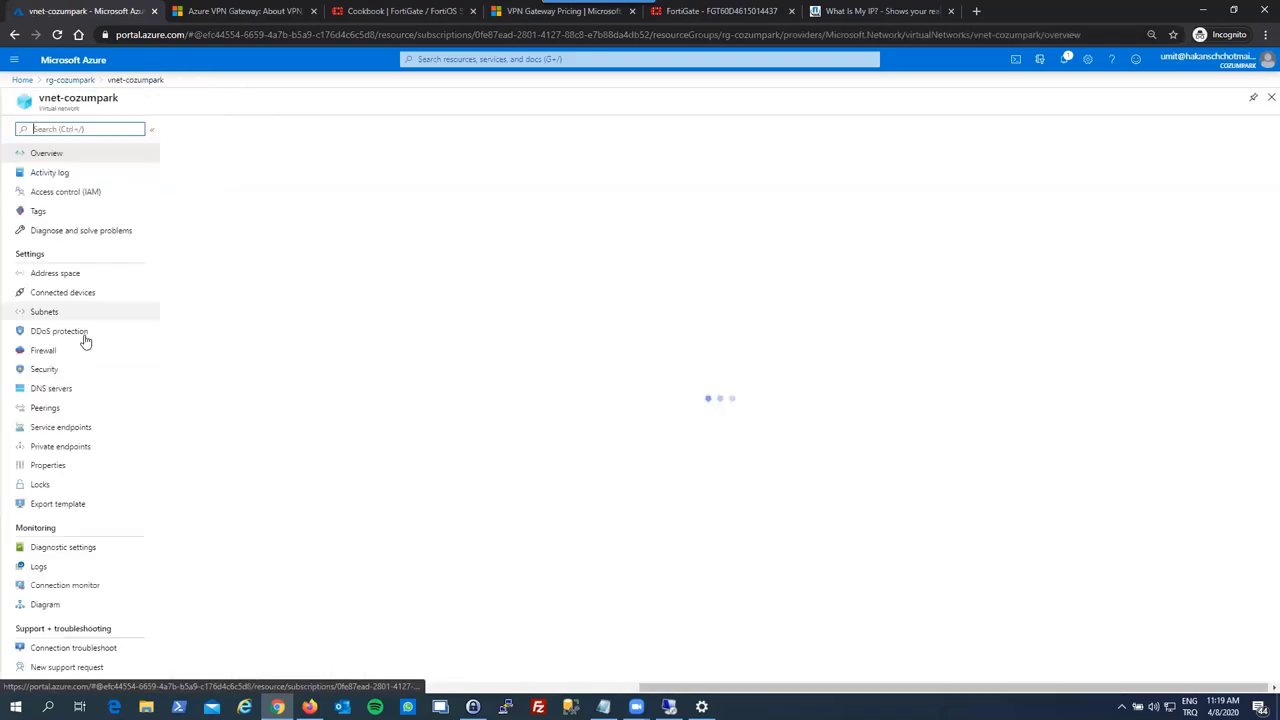
- Set vnet-cozumpark's DNS servers to Custom 192.168.10.181 and save
click(95, 388)
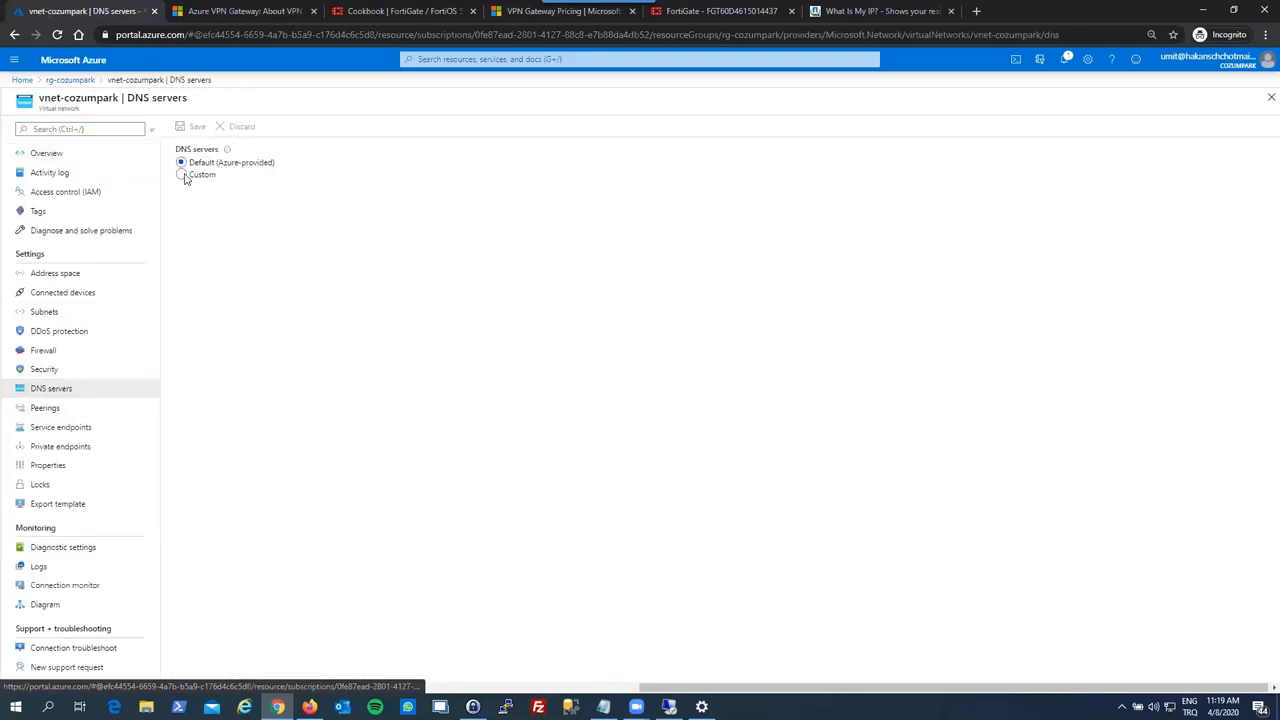
click(183, 173)
click(206, 249)
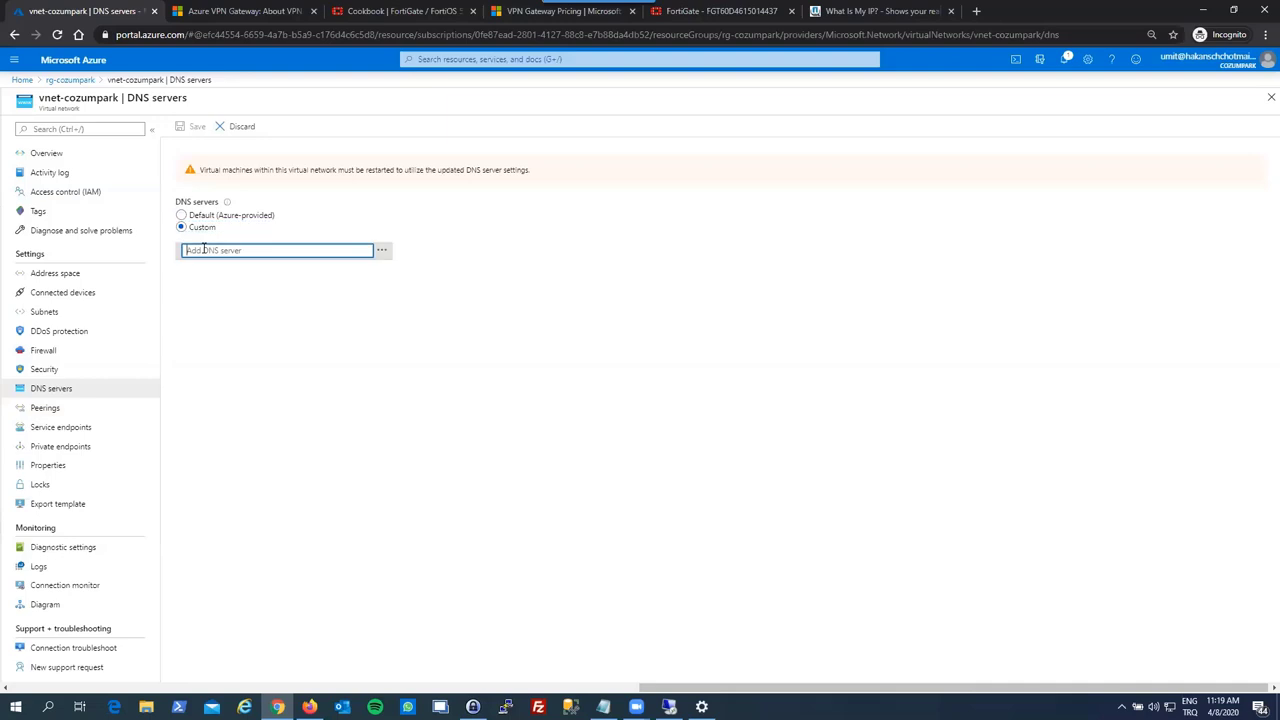
text(192.168.10)
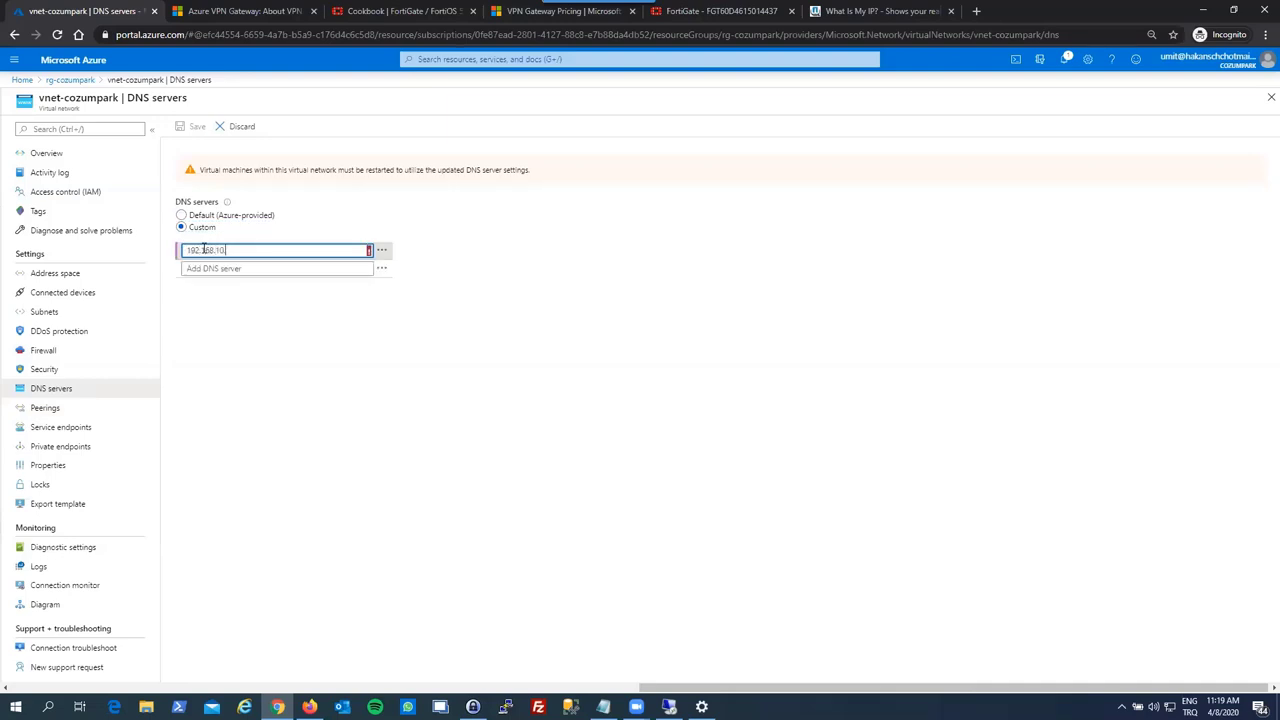
text(.181)
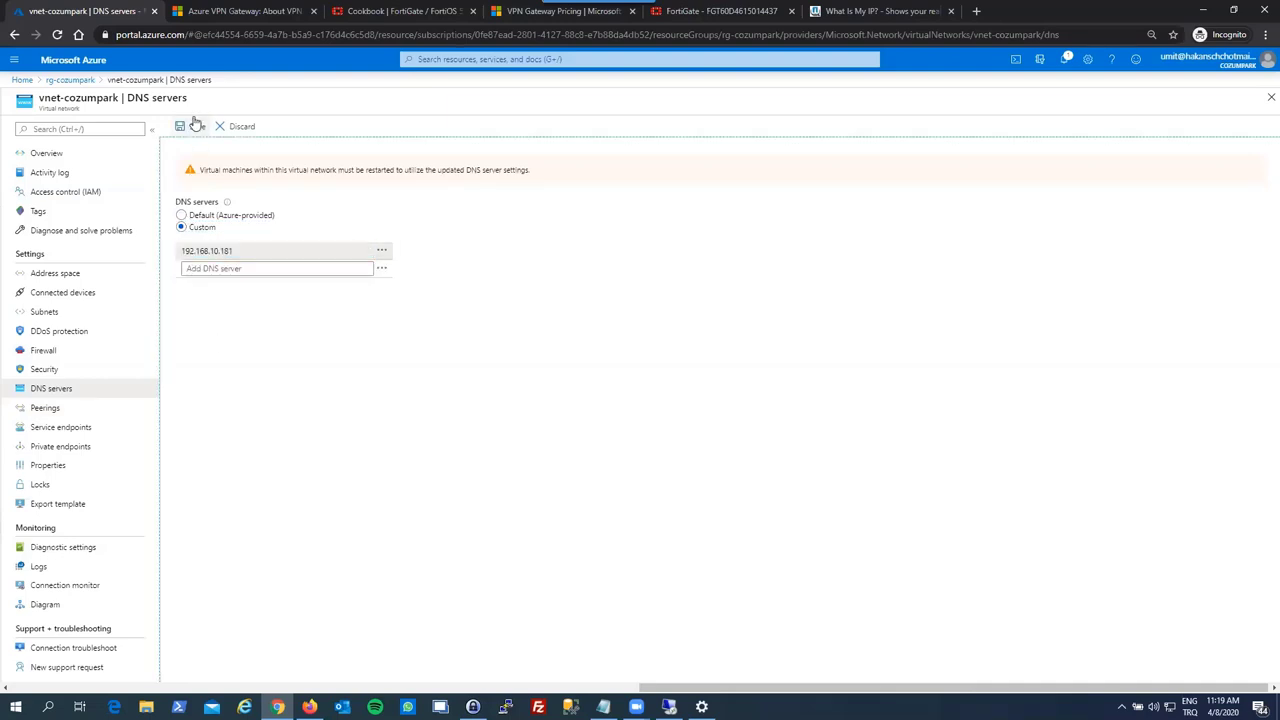
click(197, 126)
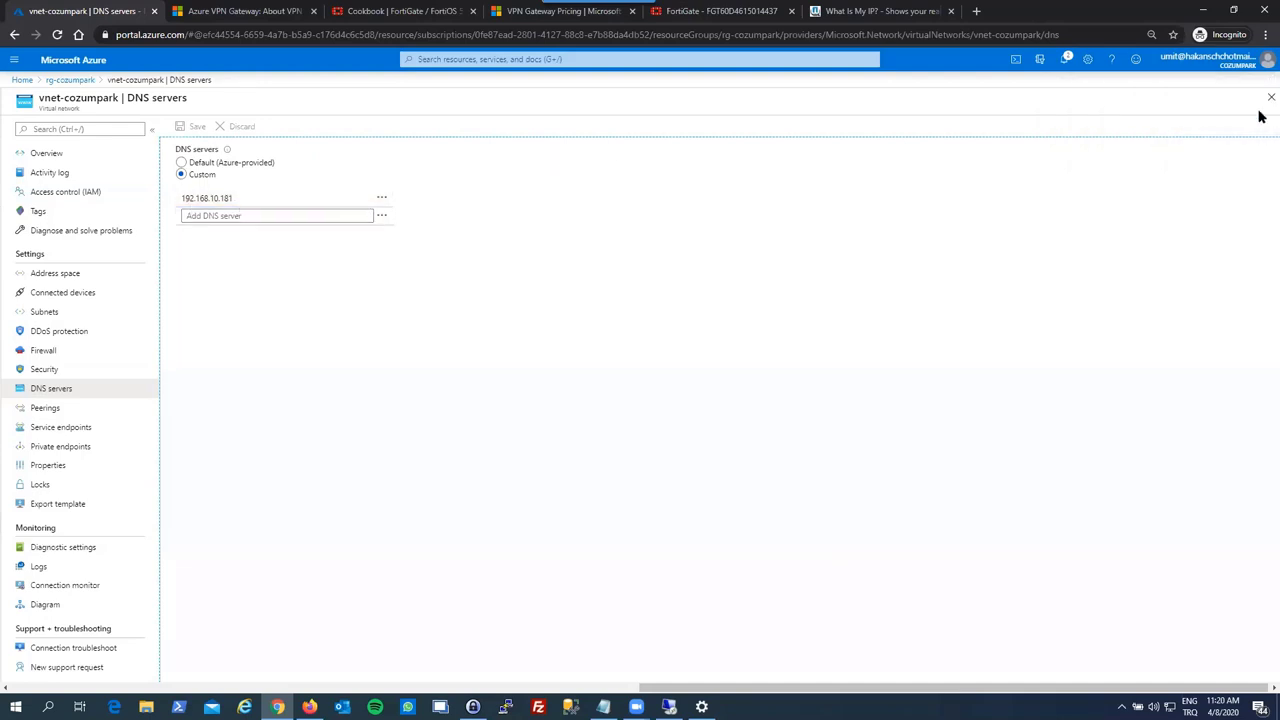
click(1270, 98)
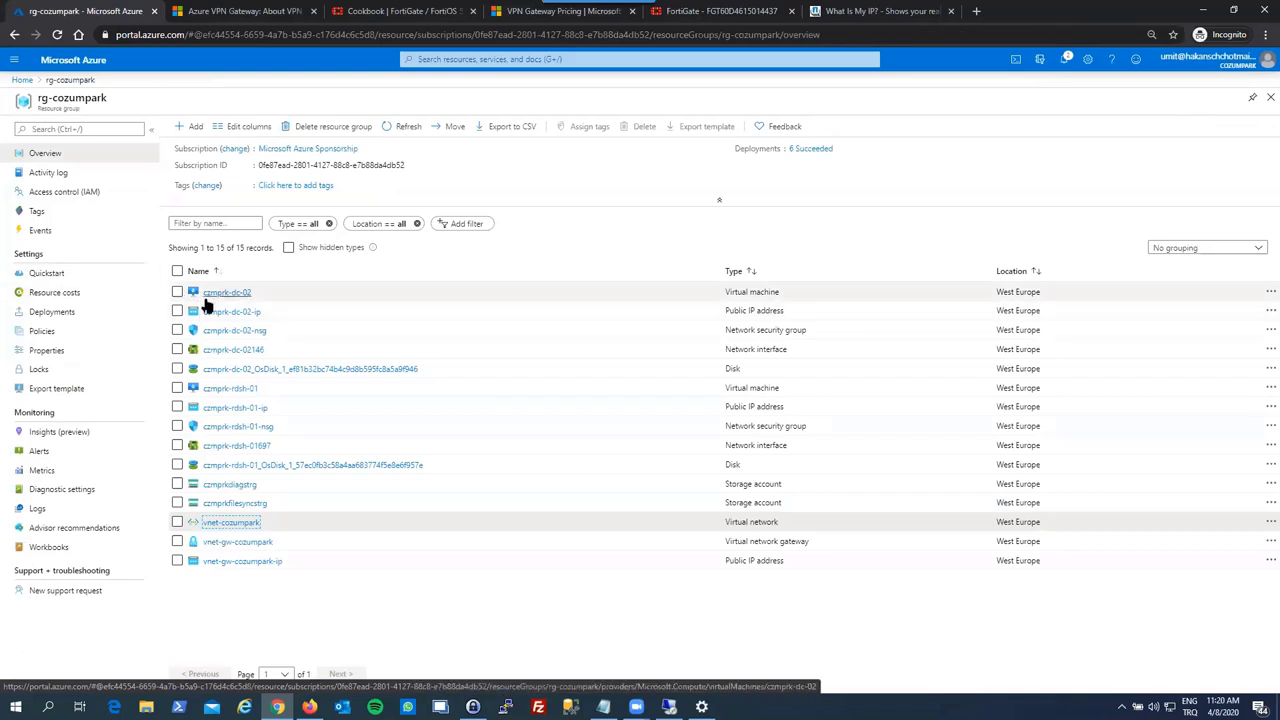
- Restart the czmprk-dc-02 virtual machine
click(212, 294)
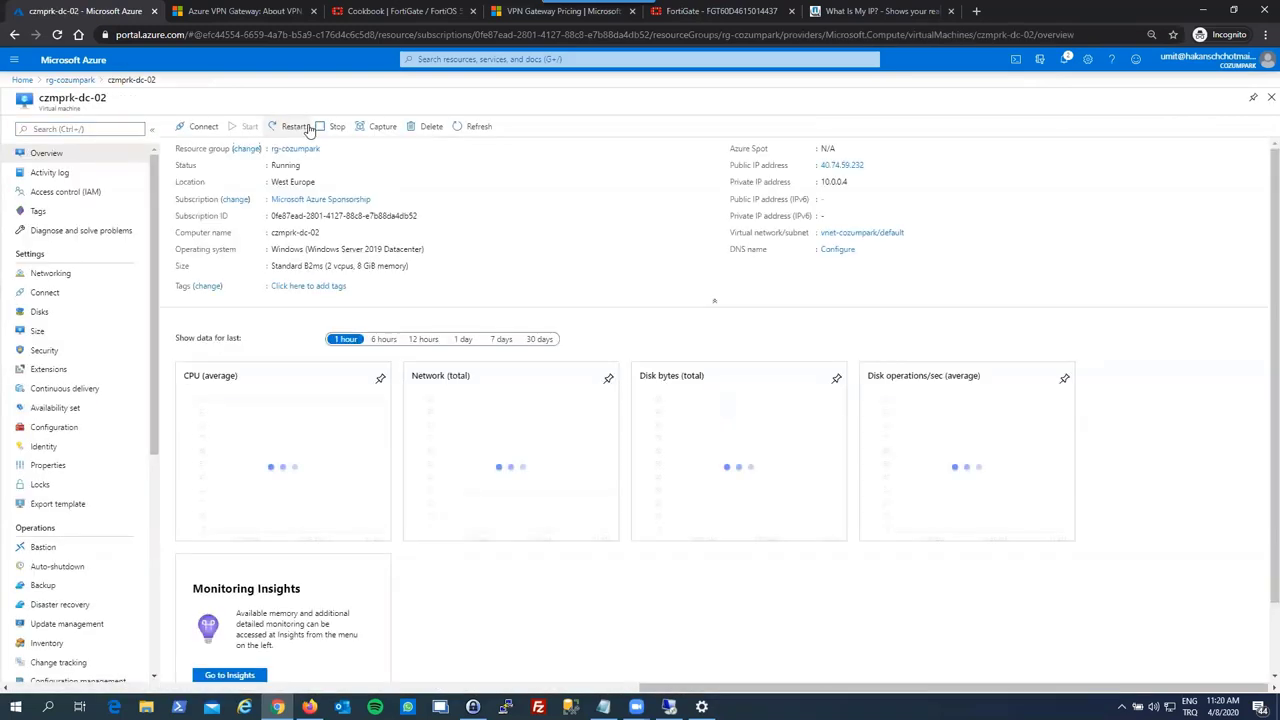
click(297, 127)
click(212, 200)
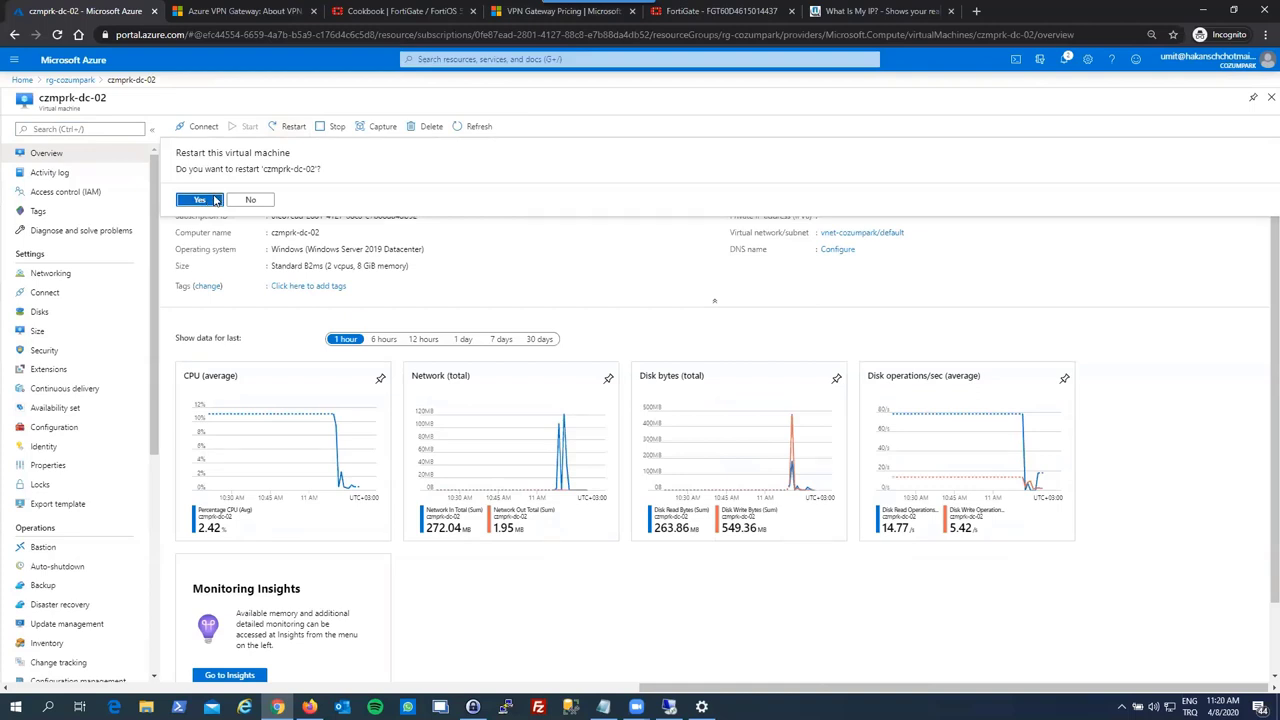
click(1270, 84)
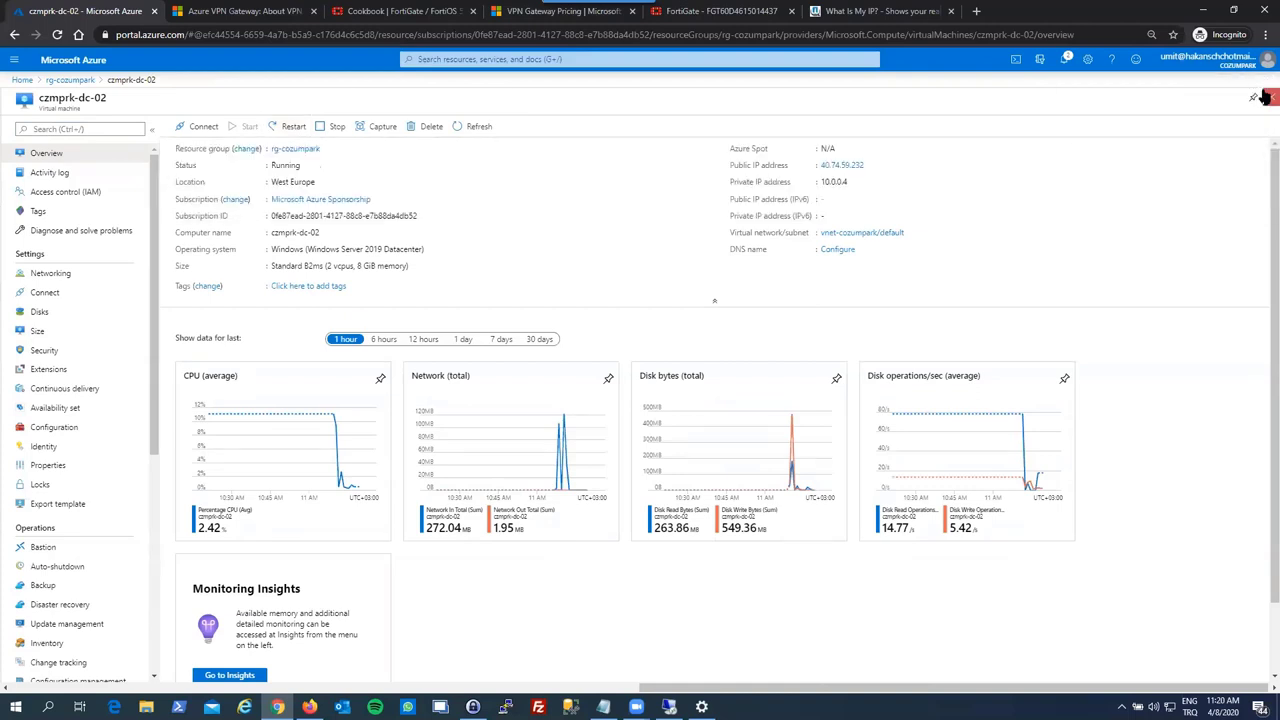
- Restart the czmprk-rdsh-01 virtual machine from the rg-cozumpark resource list
click(295, 148)
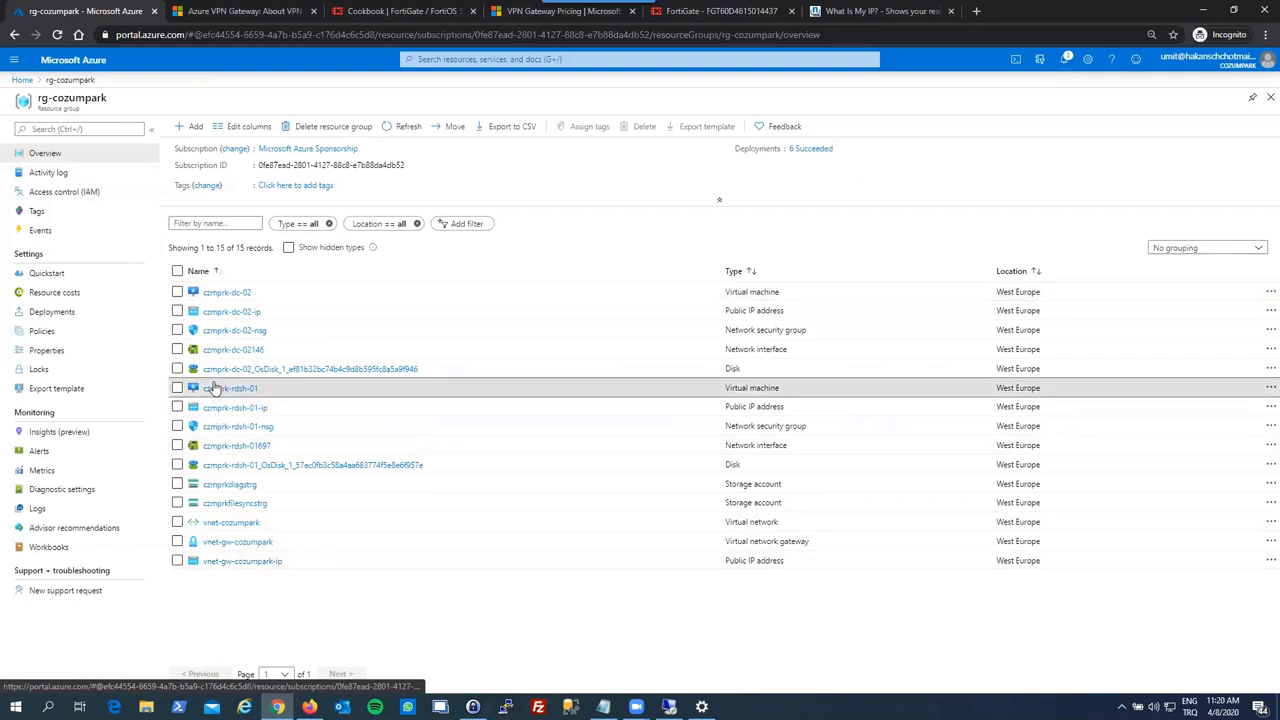
click(216, 388)
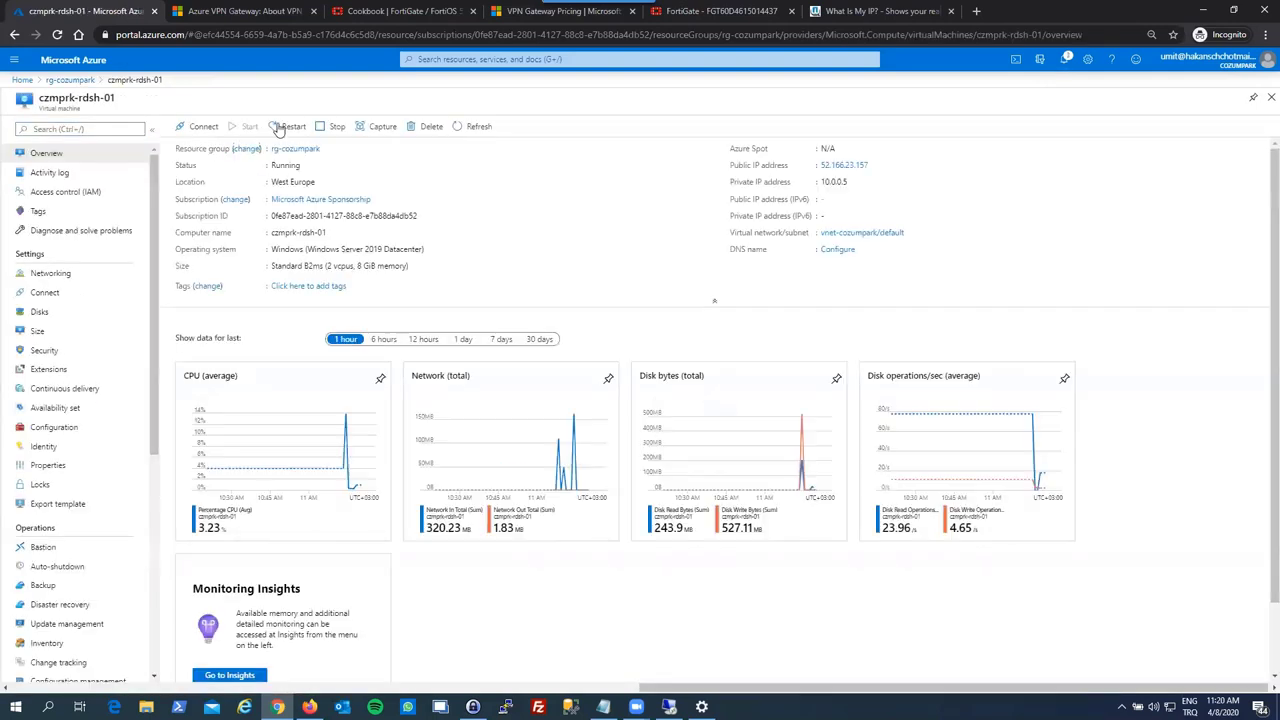
click(287, 127)
click(198, 201)
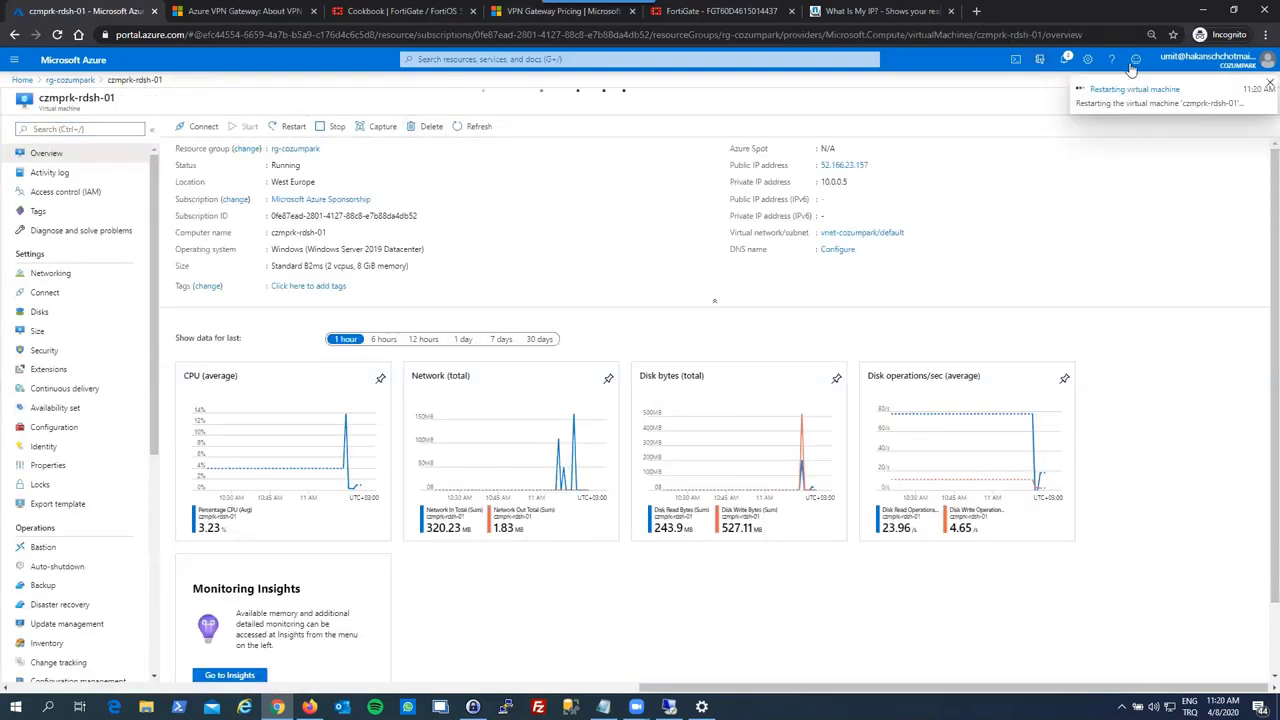
click(1266, 84)
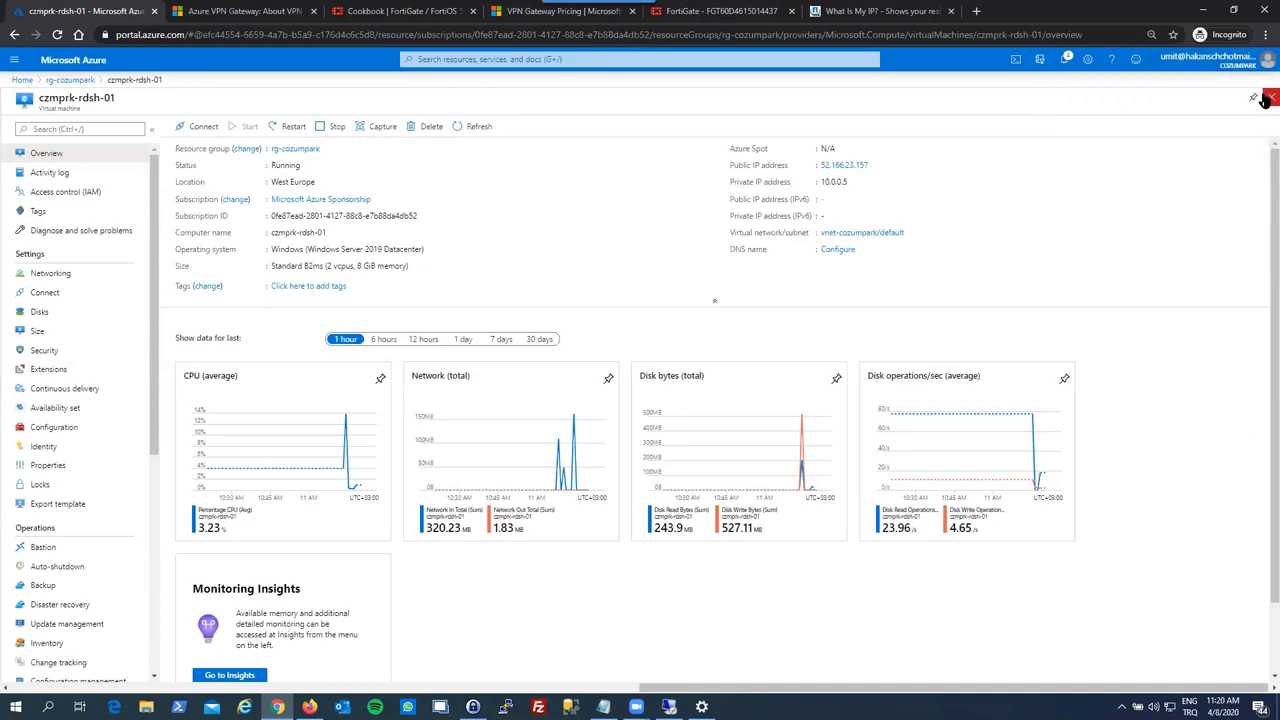
click(1269, 98)
- Refresh rg-cozumpark, open czmprk-dc-02, then switch to the FortiGate tunnel page
click(410, 128)
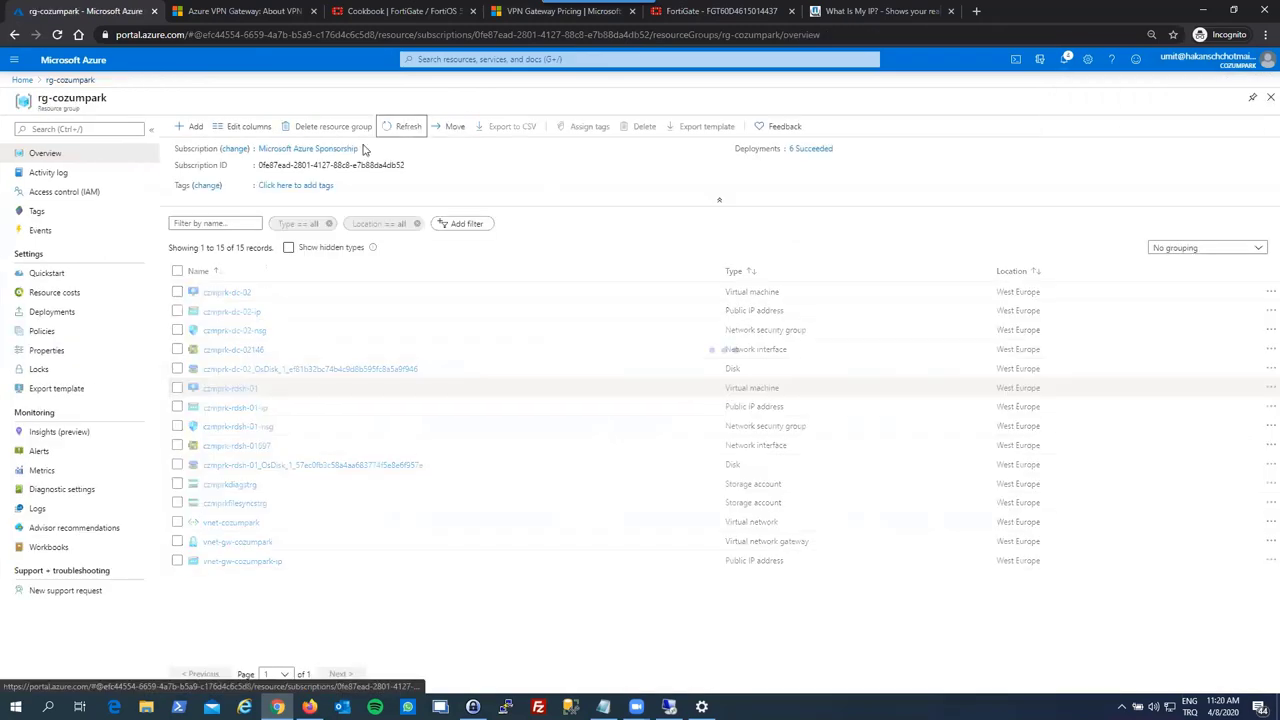
click(230, 293)
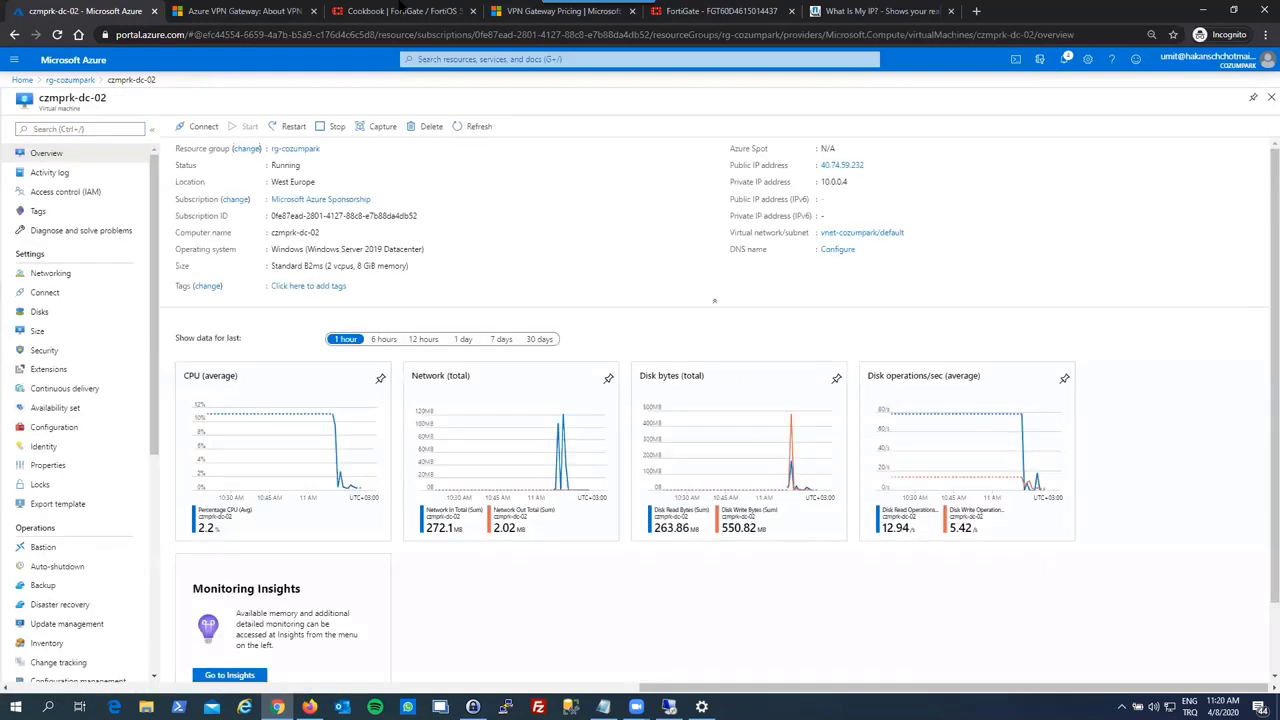
click(735, 10)
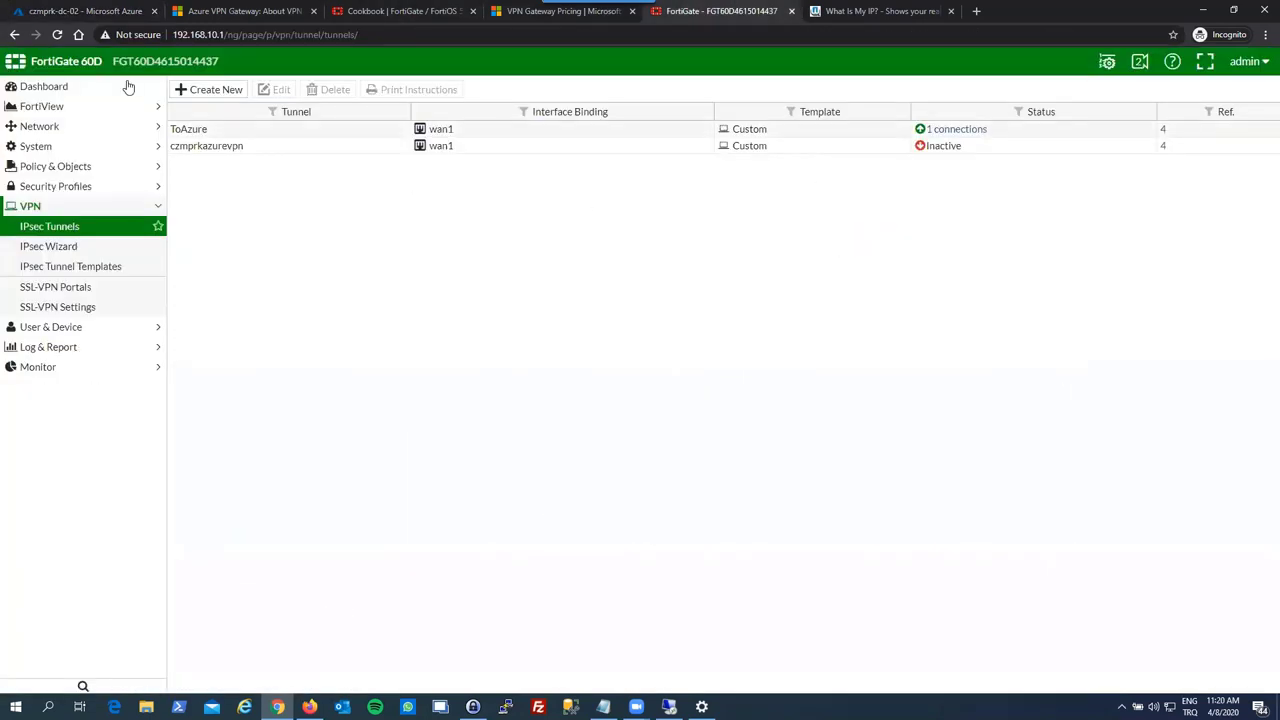
- Reload FortiGate's IPsec tunnel list to see czmprkazurevpn at 1 connection, then return to Azure
click(57, 34)
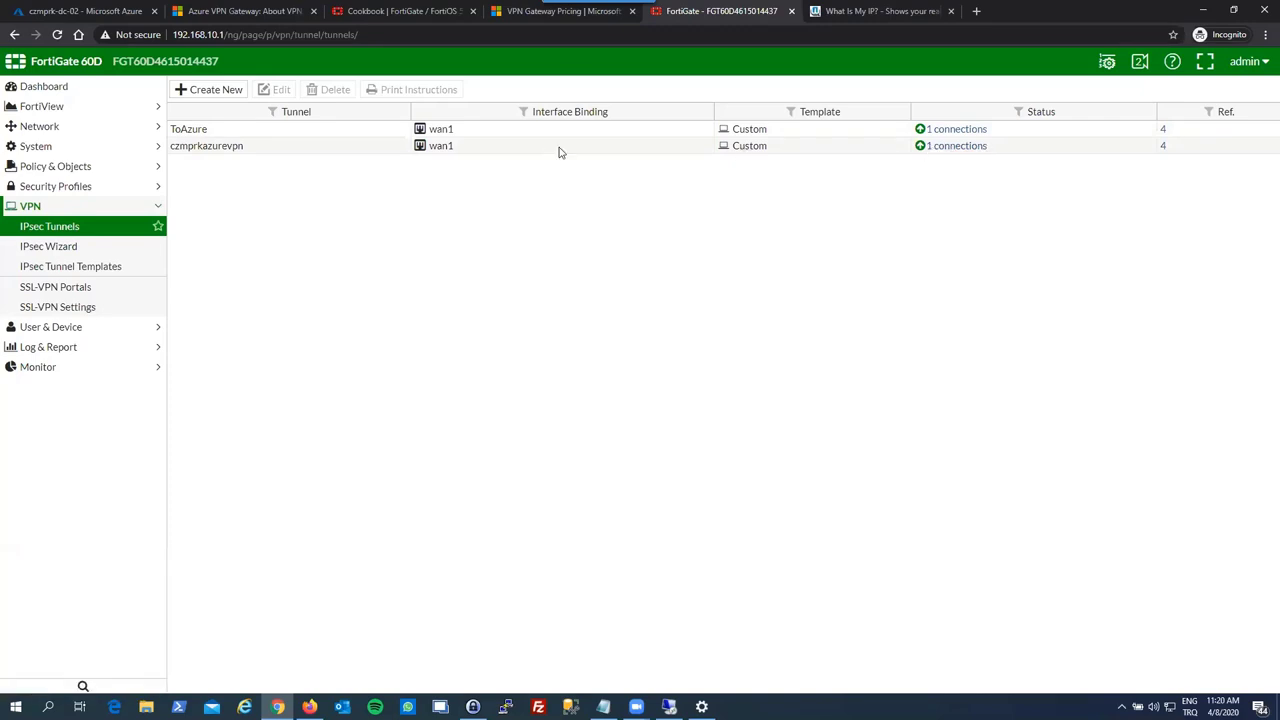
click(77, 10)
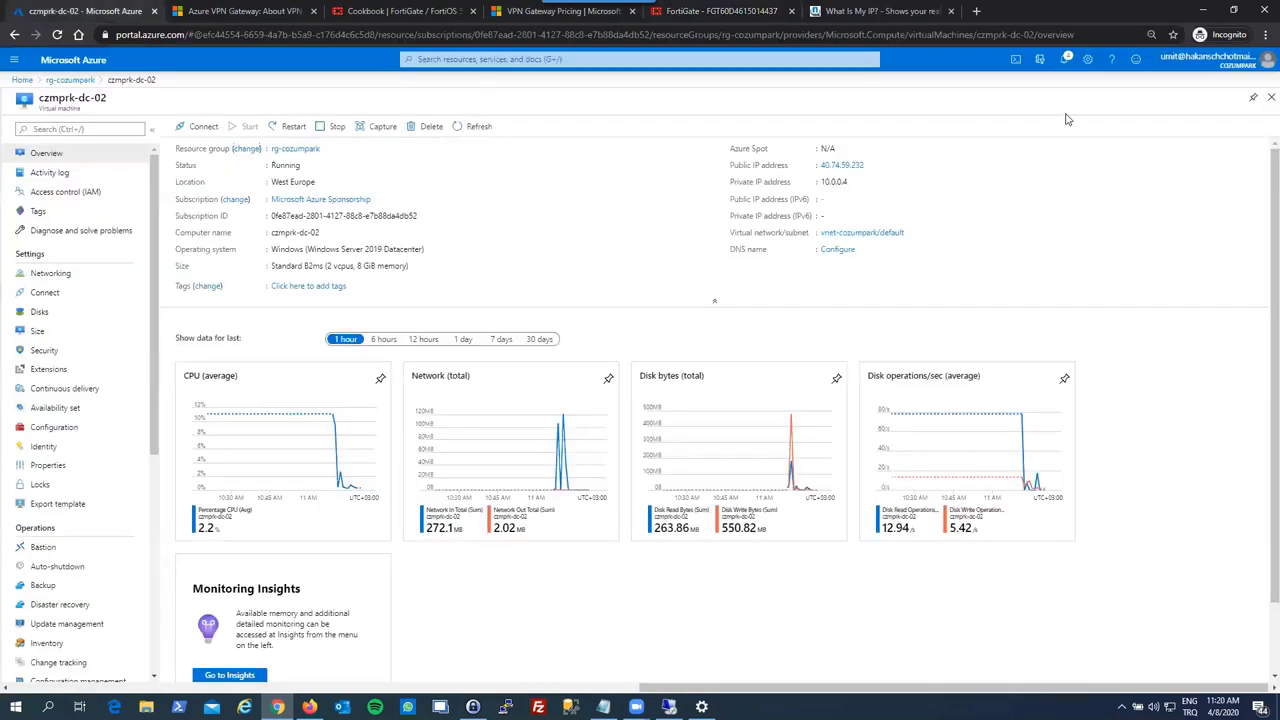
- Check that vnet-cozumpark lists DNS server 192.168.10.181
click(1271, 97)
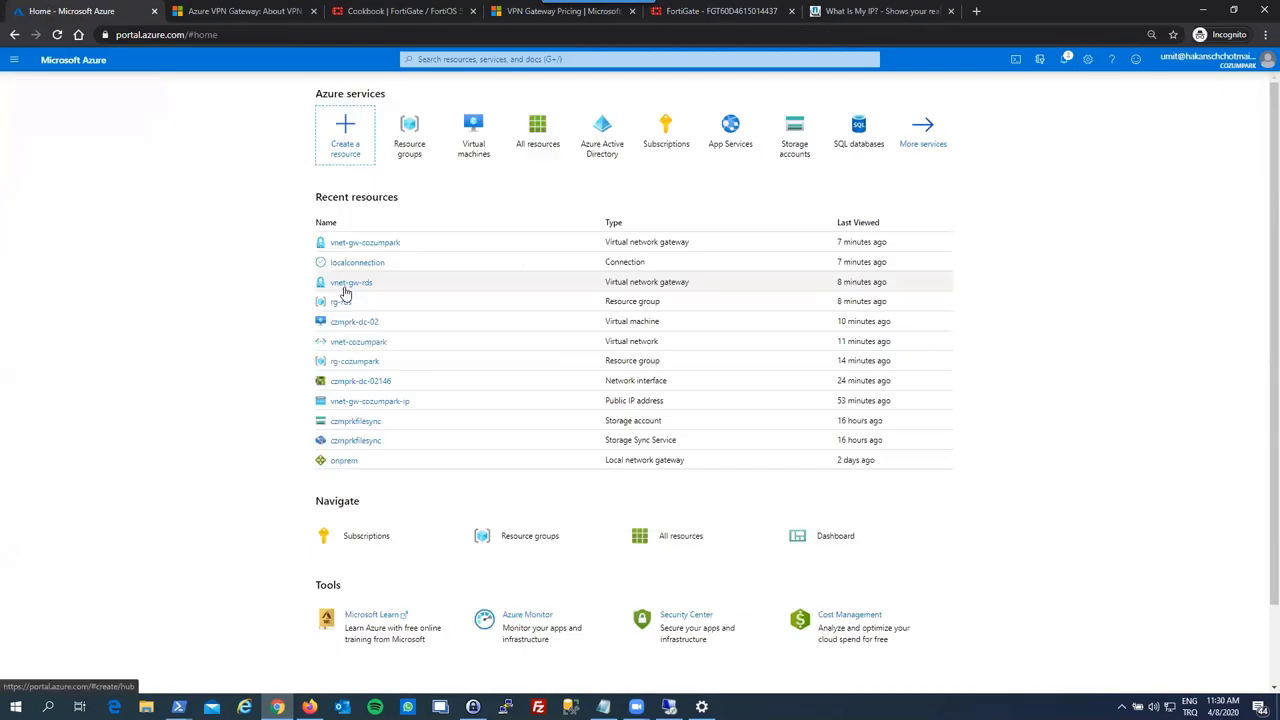
click(347, 341)
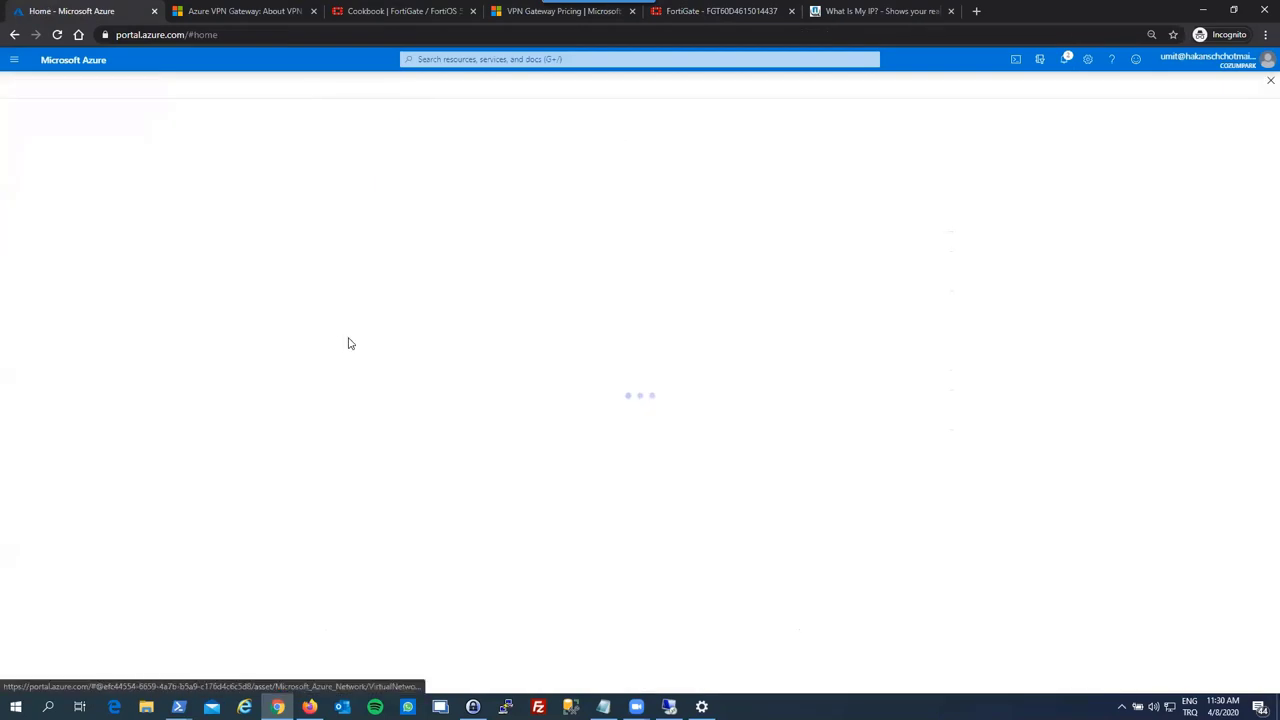
click(1271, 97)
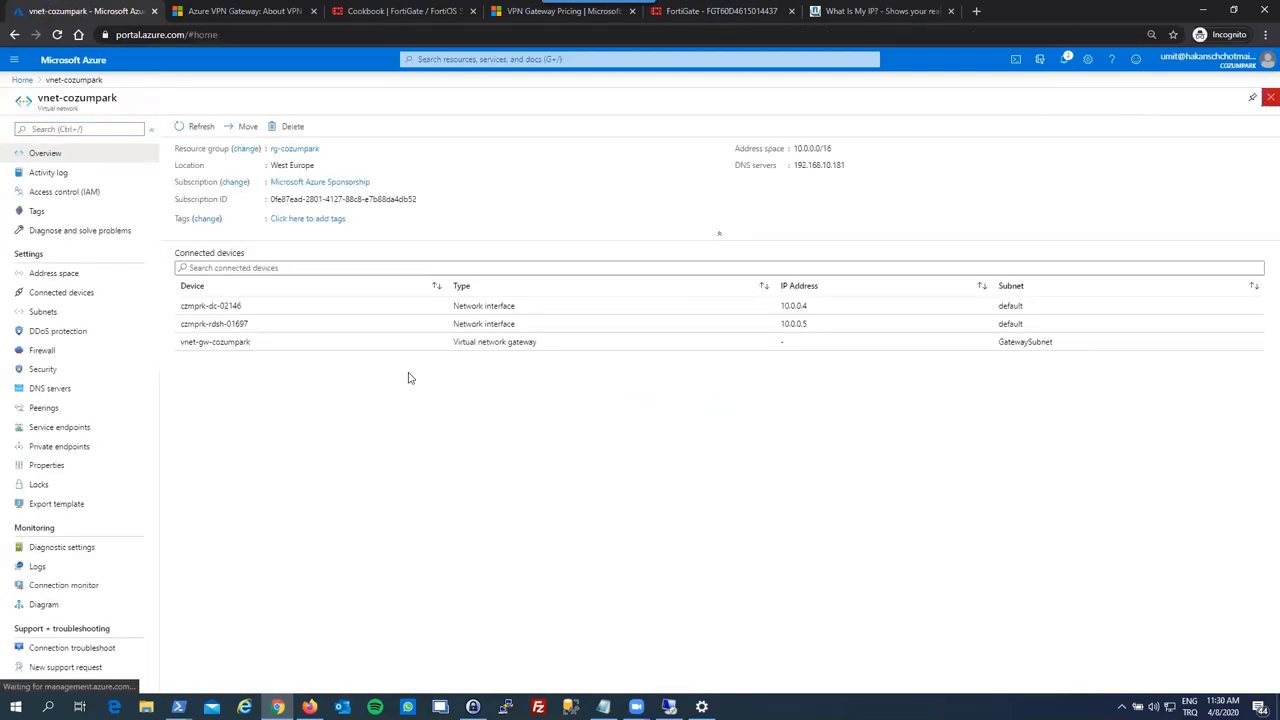
- Copy czmprk-dc-02's public IP address 40.74.59.232
click(355, 322)
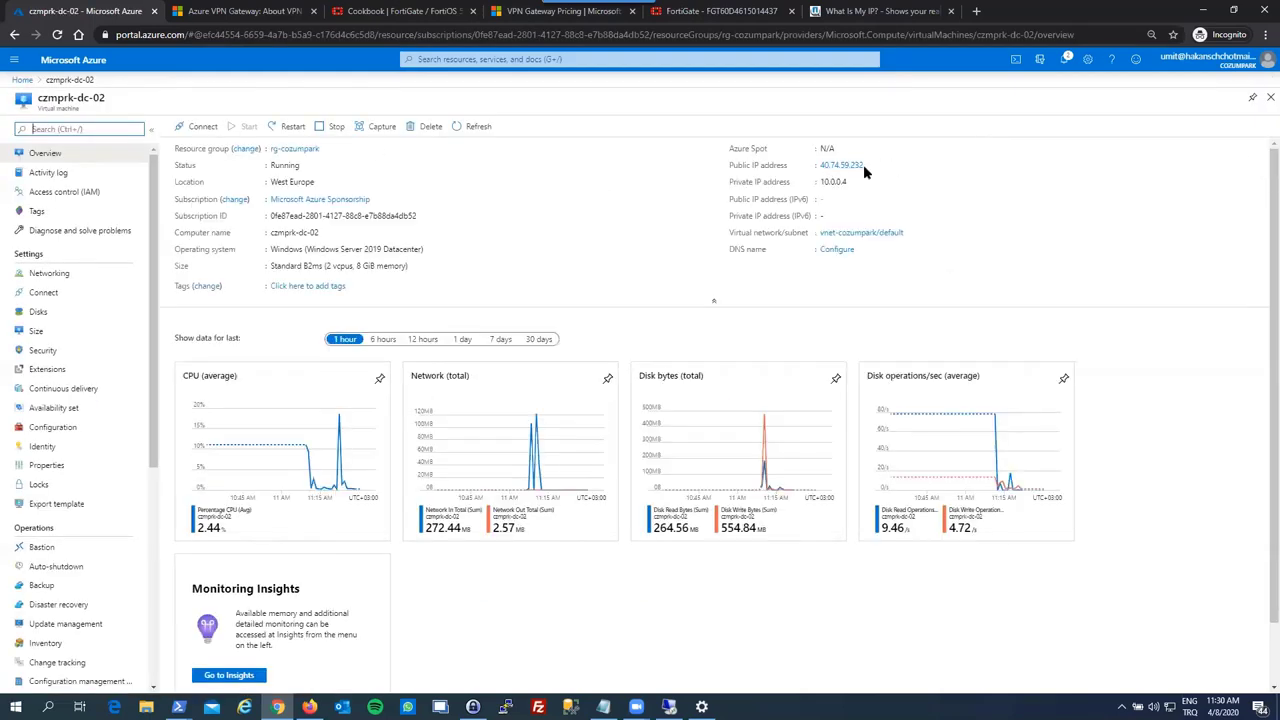
click(1245, 167)
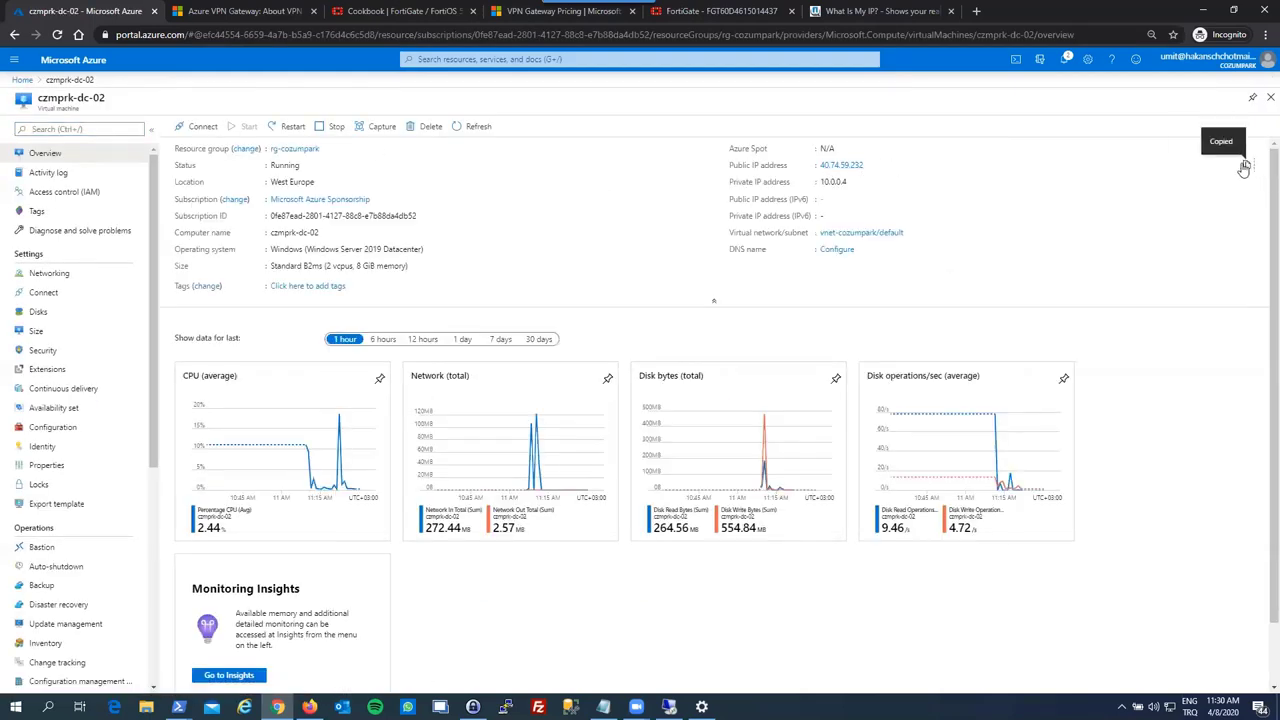
key(super)
- Launch Remote Desktop Connection via mstsc and connect to the pasted IP 40.74.59.232
text(mstsc)
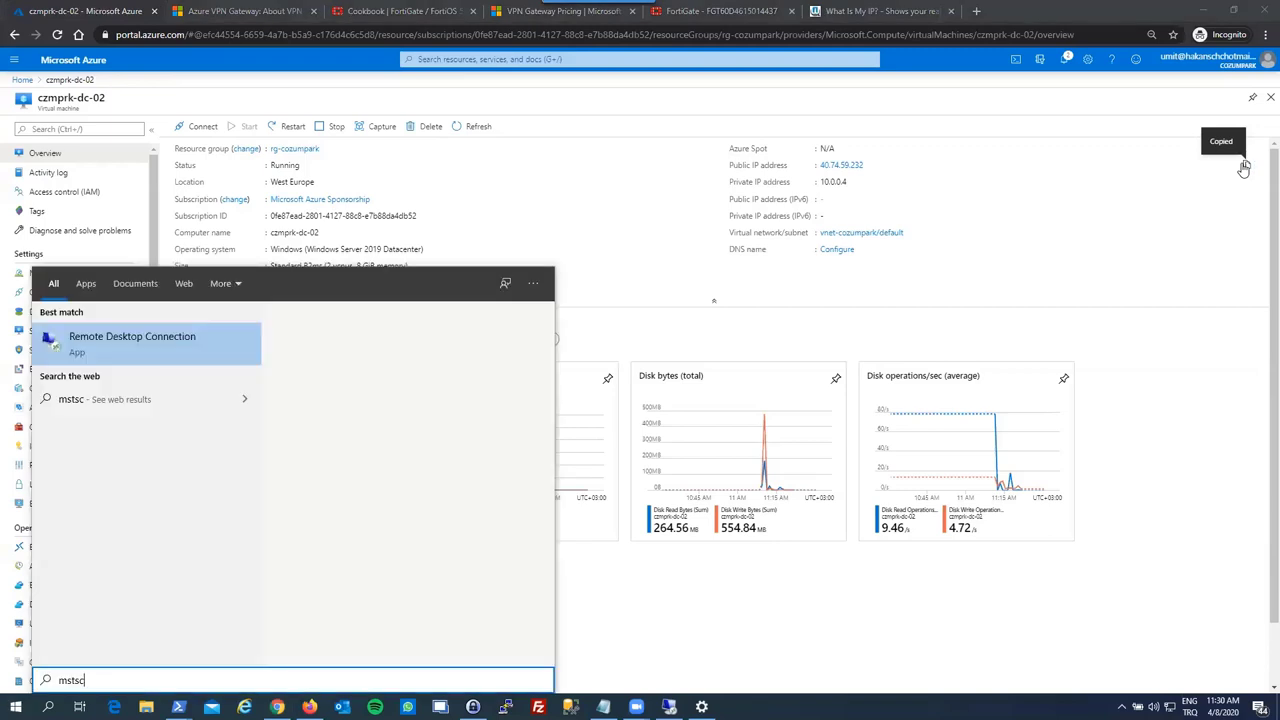
key(Return)
key(ctrl+v)
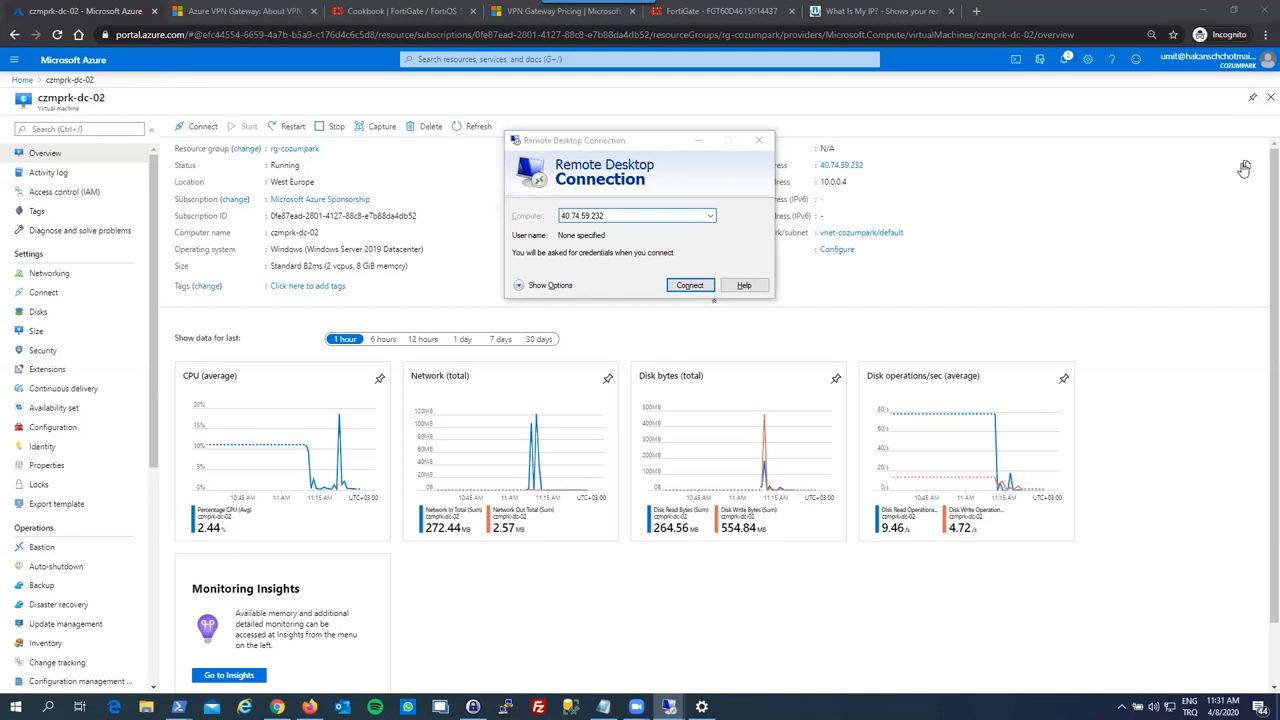
key(Return)
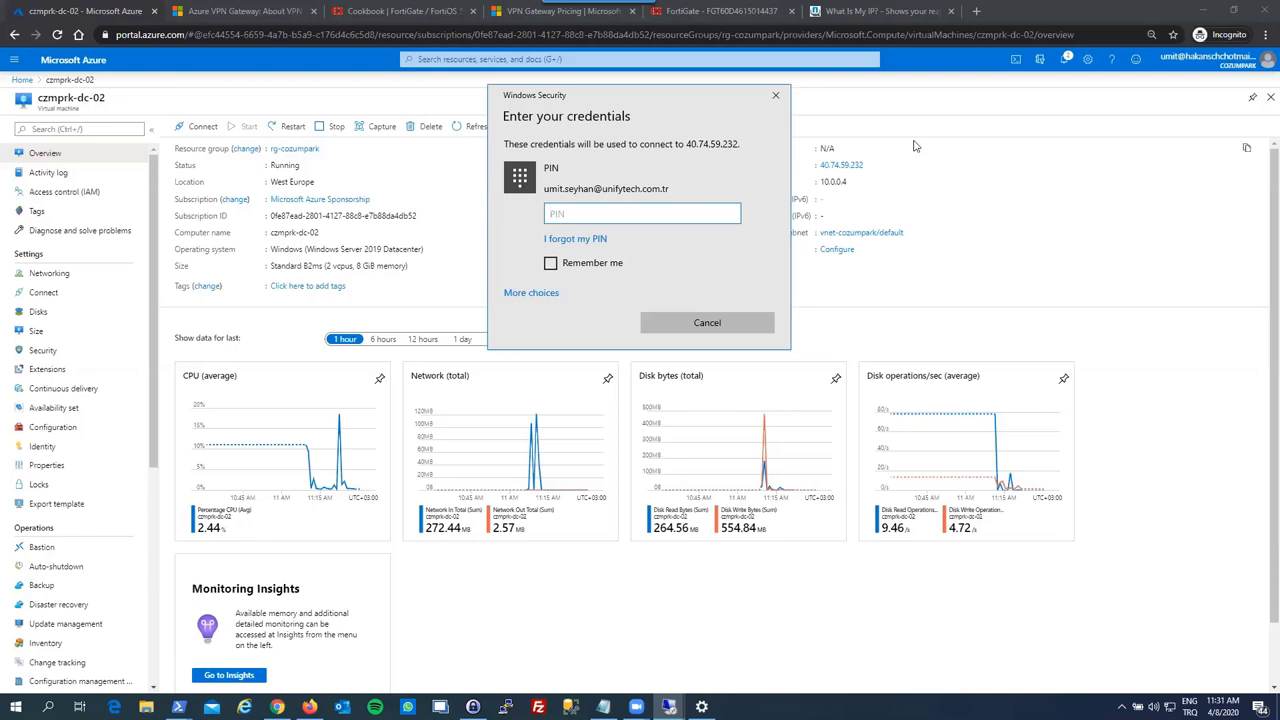
- Sign in using a different account, entering the local account name and its password
click(530, 293)
click(569, 400)
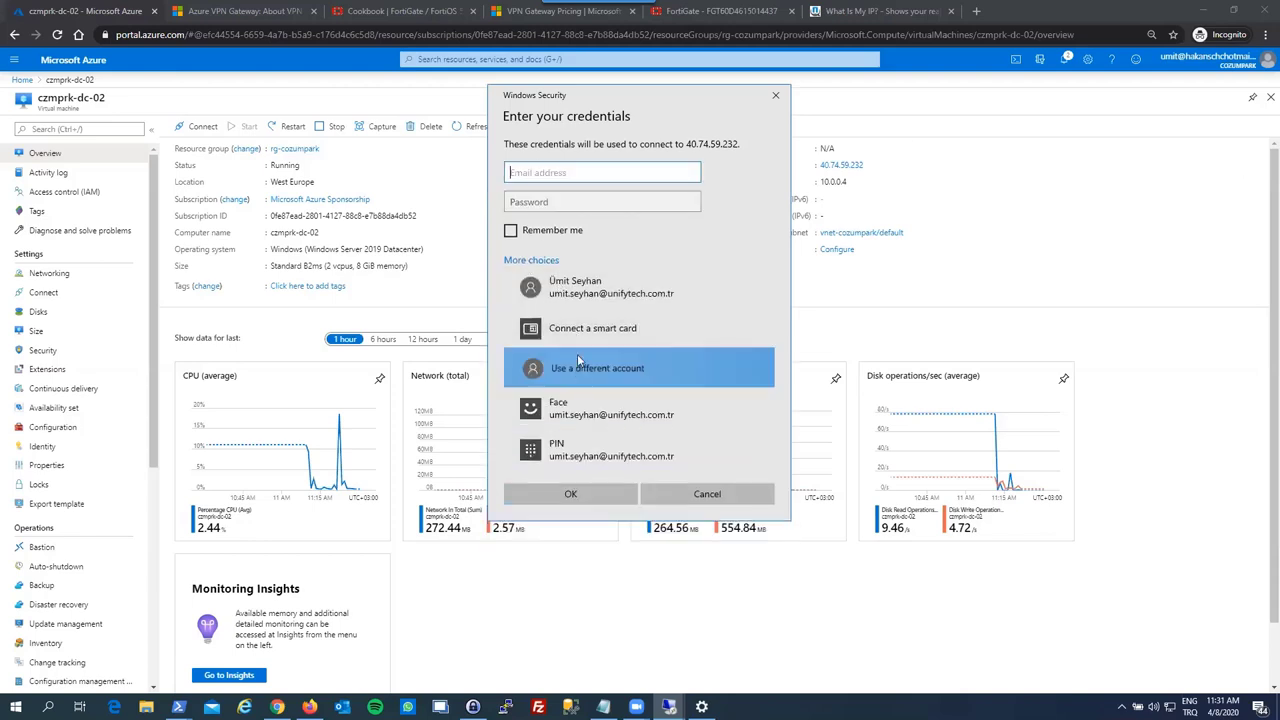
text(.\cozumpark)
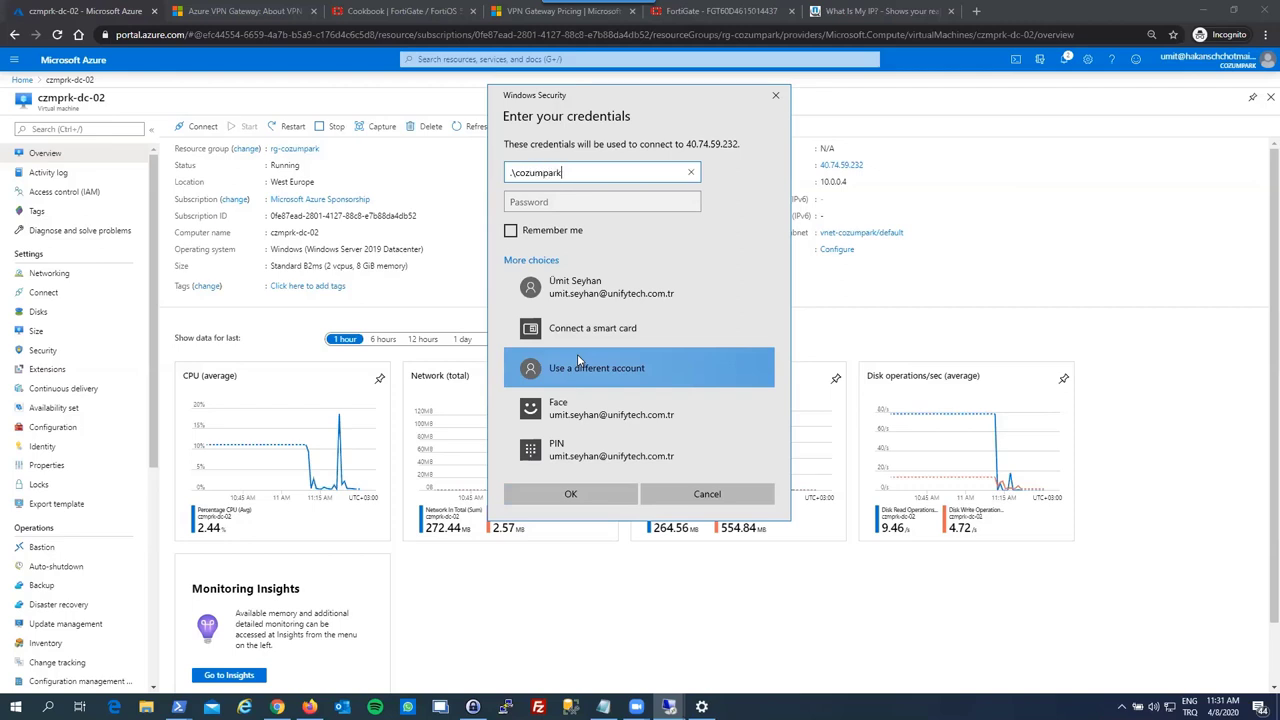
key(Tab)
text(*******)
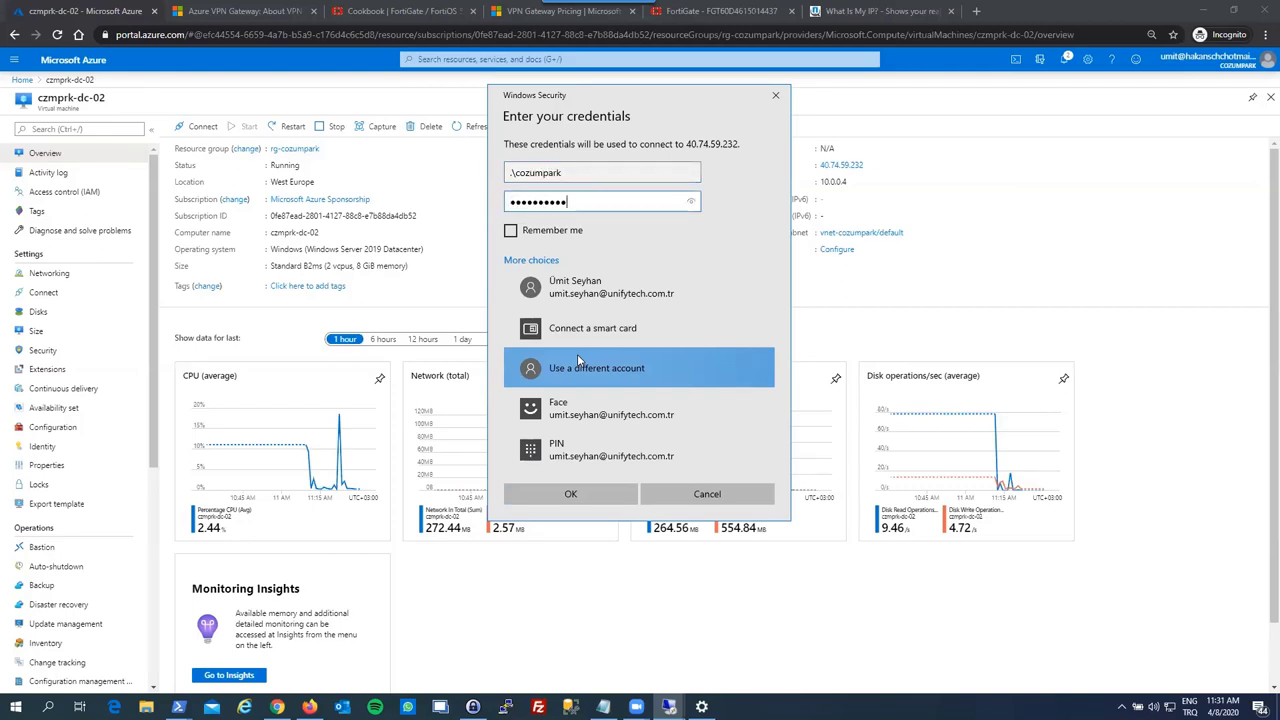
key(Return)
key(Return)
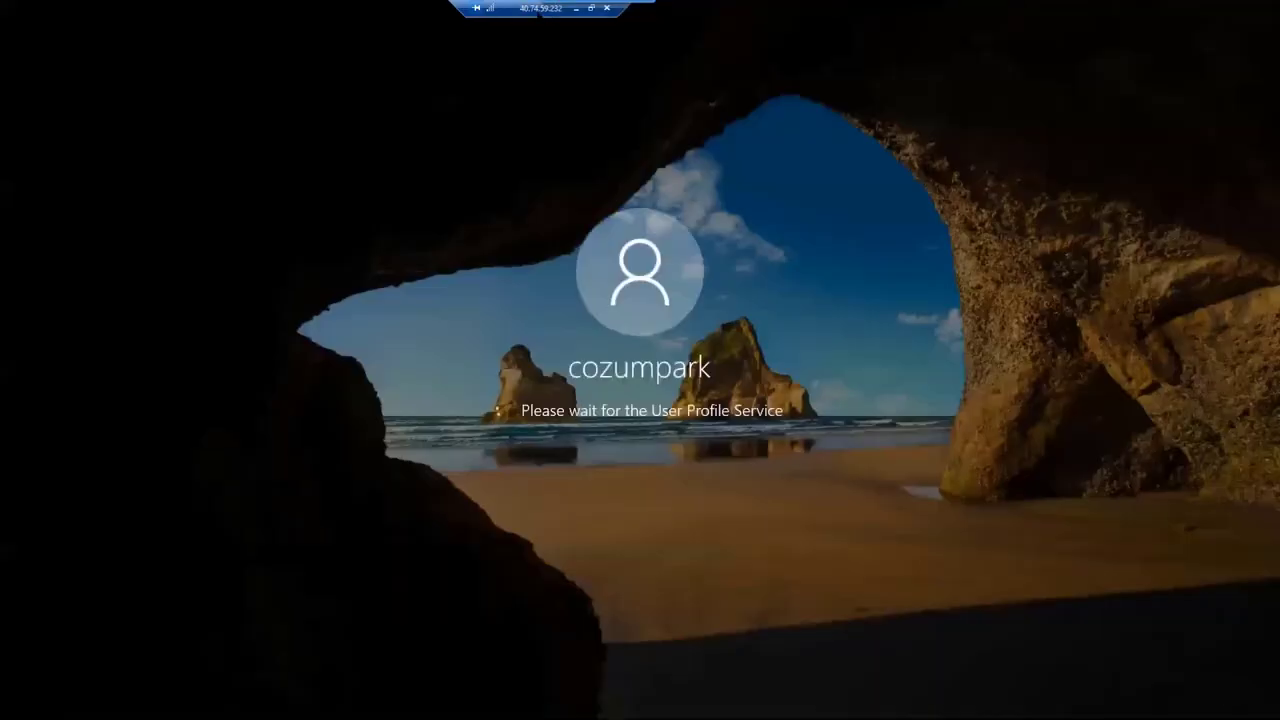
- Move the Remote Desktop connection bar aside while the user profile loads
drag(653, 8, 410, 8)
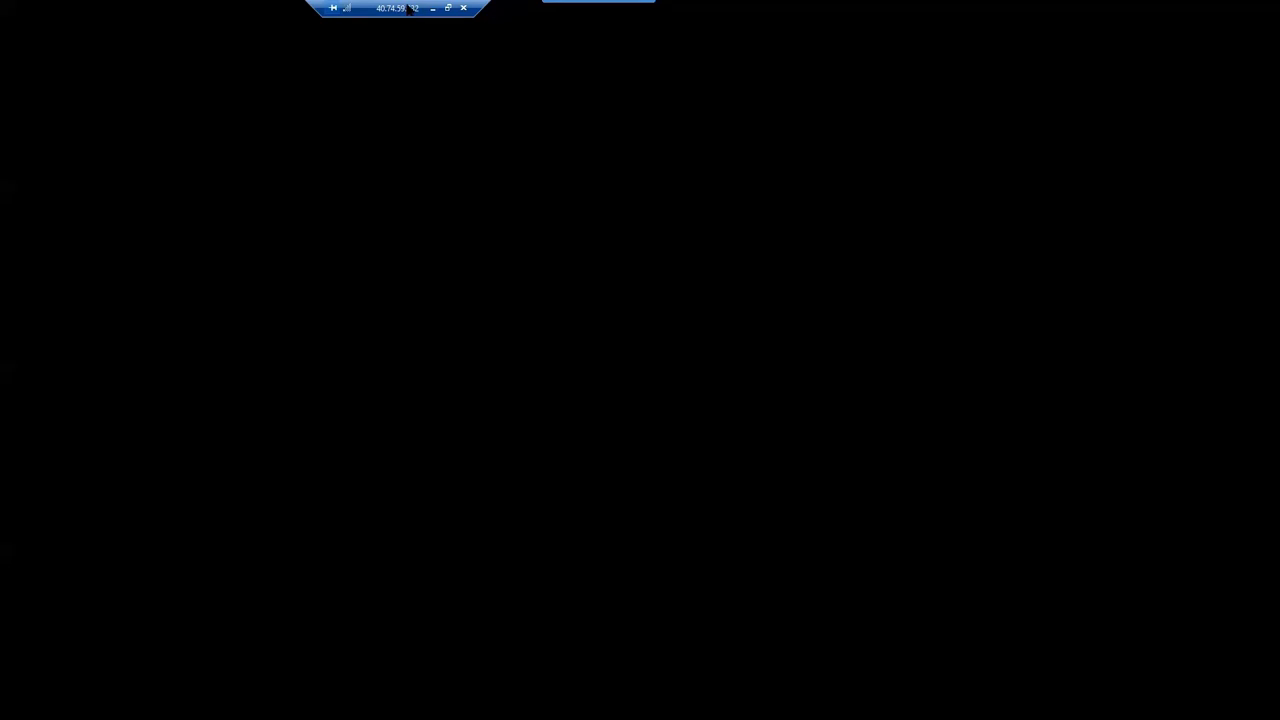
- On the local machine, stop and rerun the tracert to 10.0.0.4, then return to the RDP session
click(433, 8)
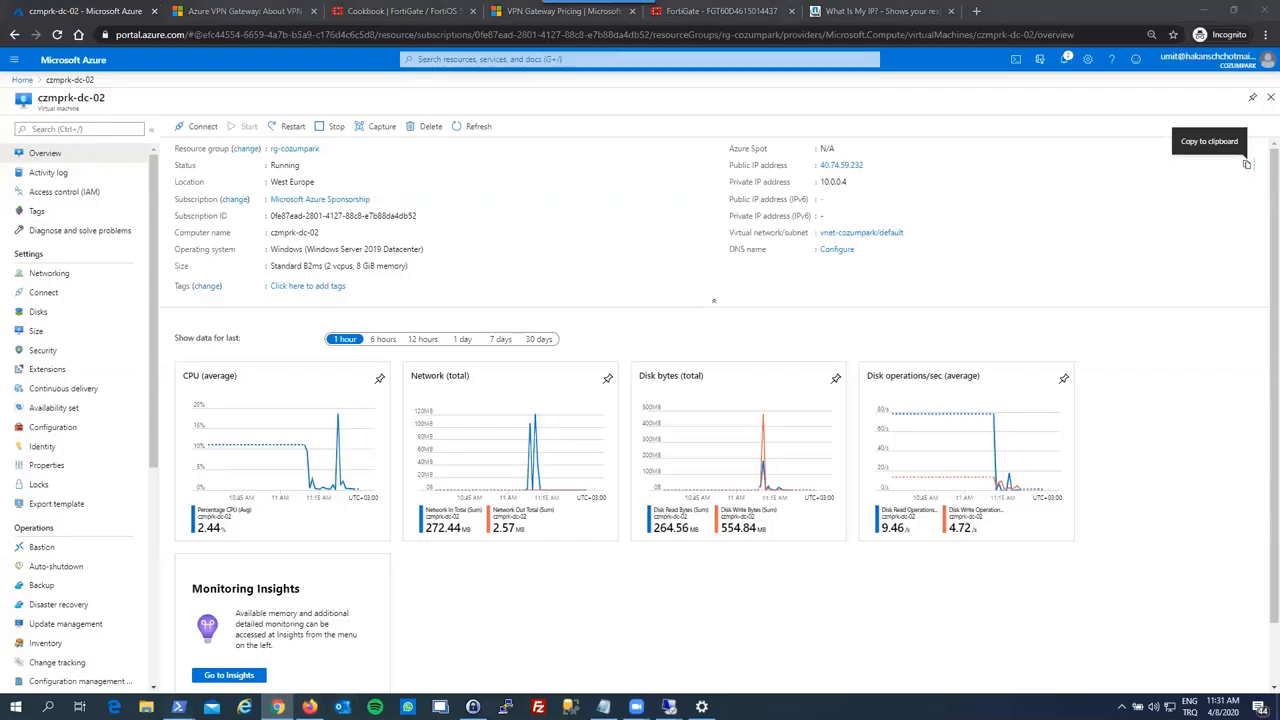
mouse_move(168, 685)
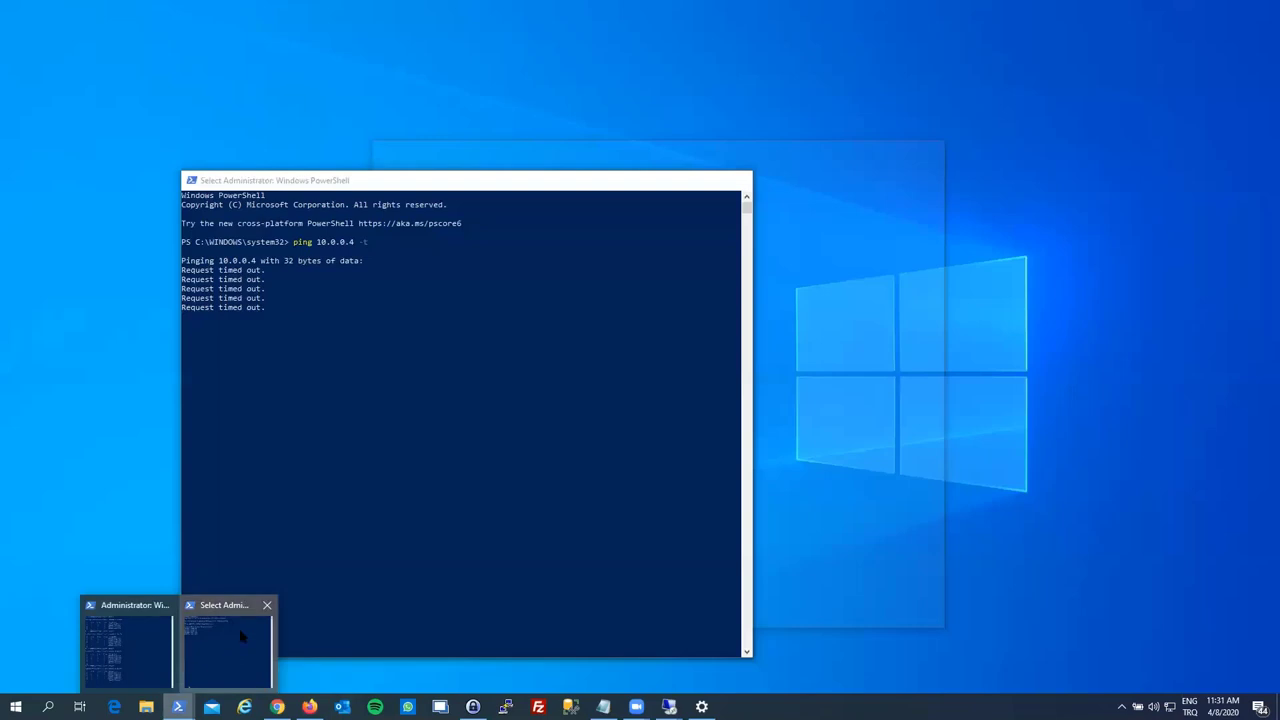
click(242, 637)
mouse_move(178, 707)
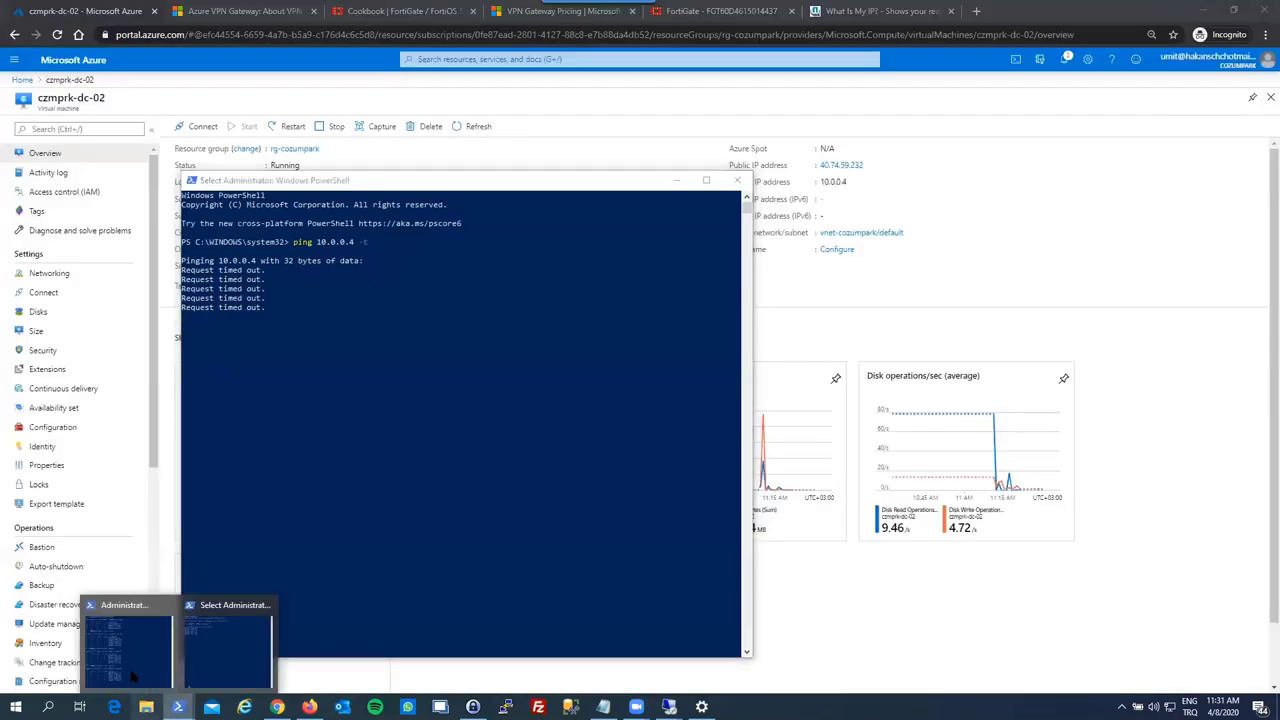
click(134, 670)
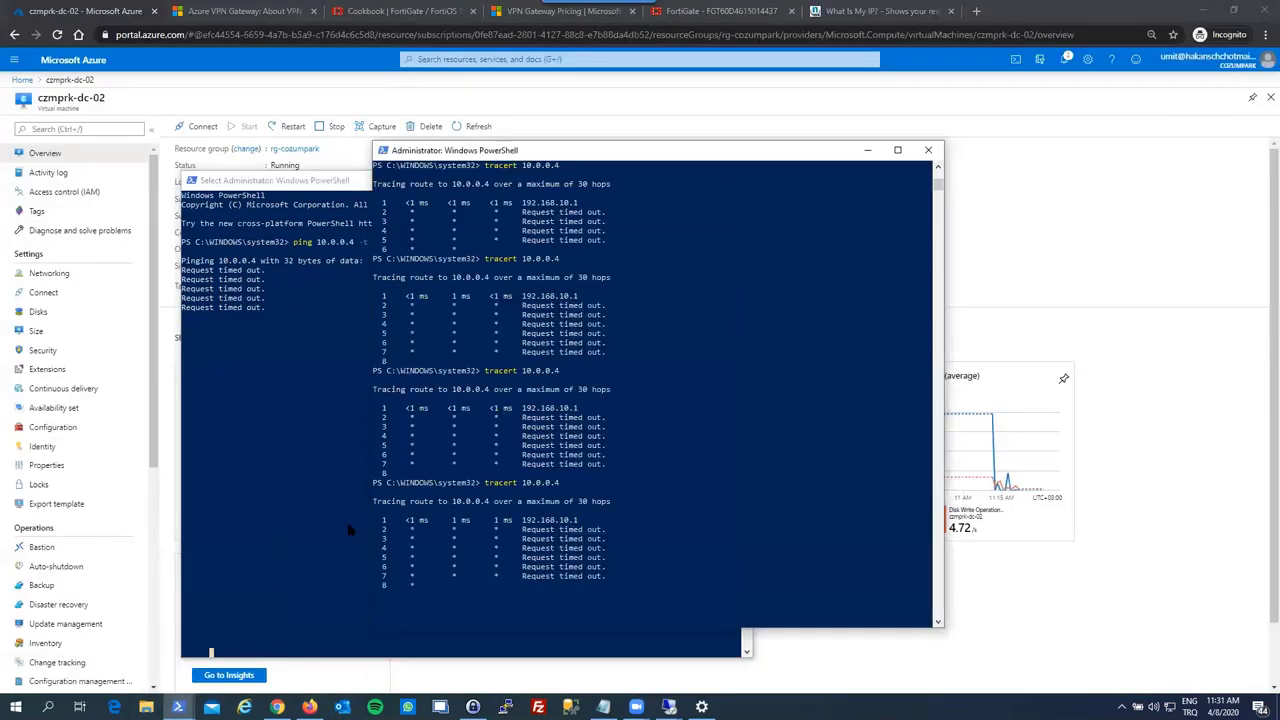
key(ctrl+c)
key(Up)
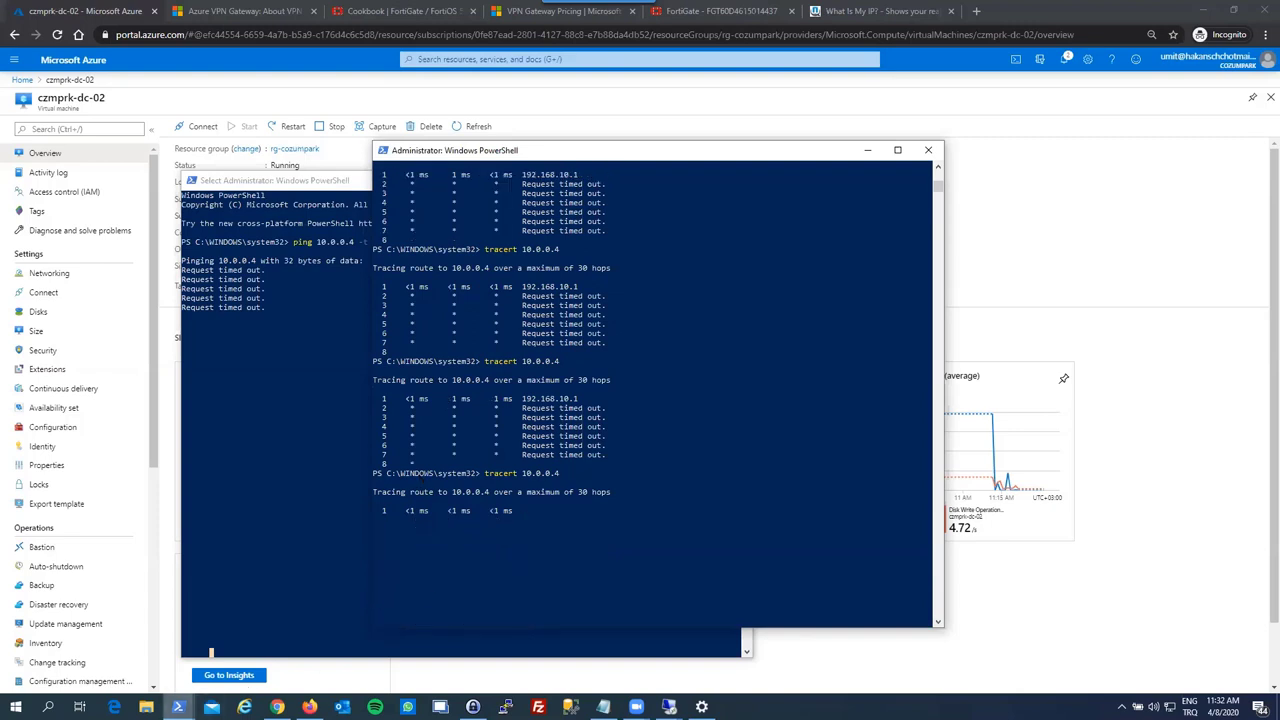
click(178, 707)
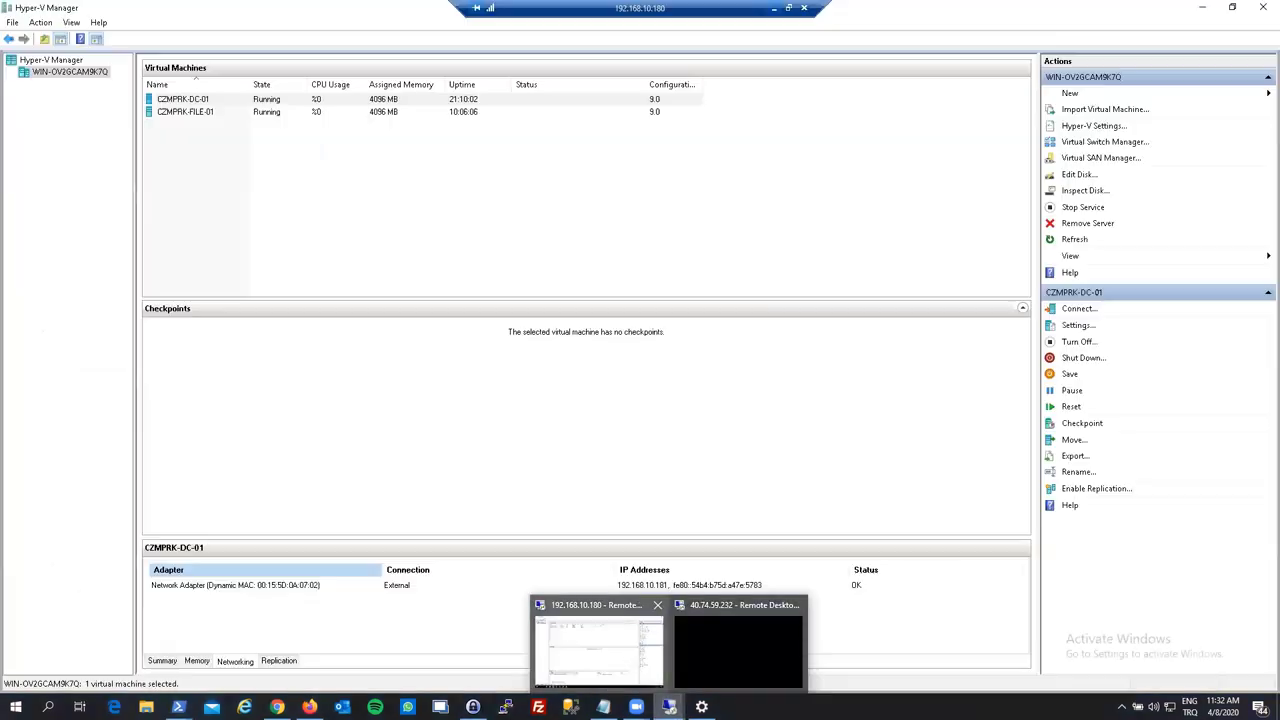
click(674, 634)
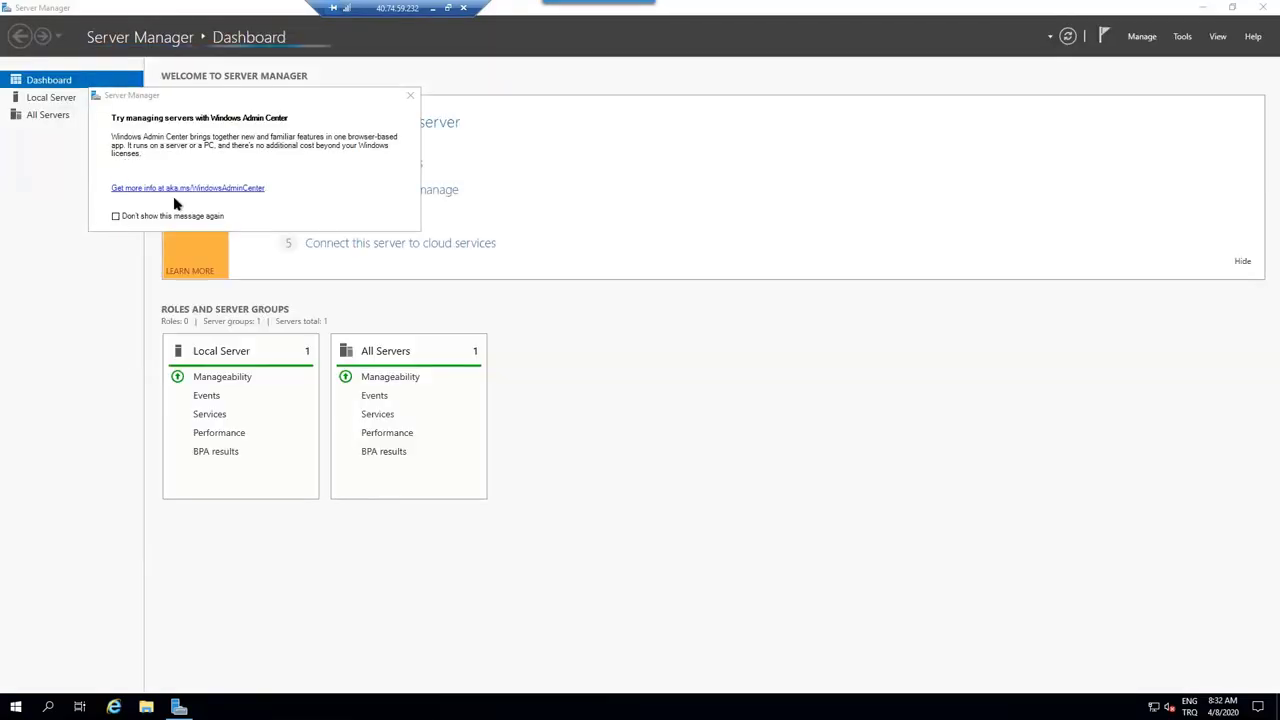
- Set the Windows Admin Center popup to not show again and check Local Server's firewall settings
click(116, 216)
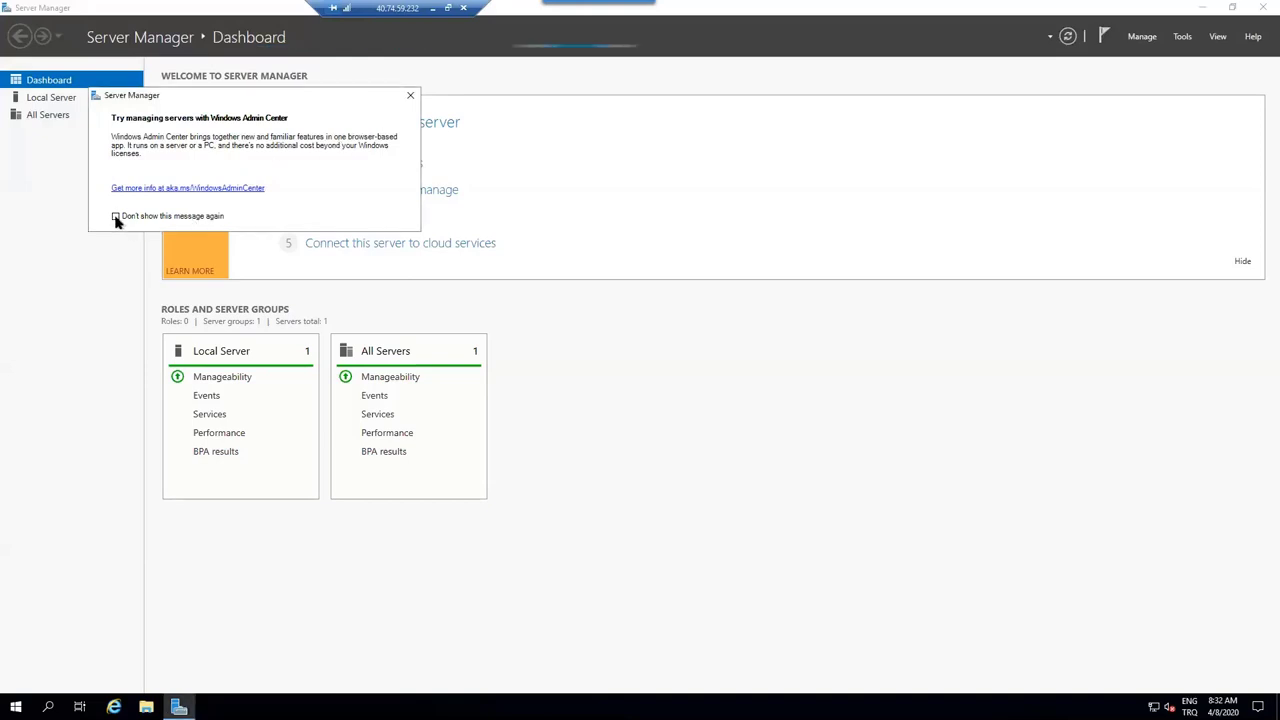
click(410, 95)
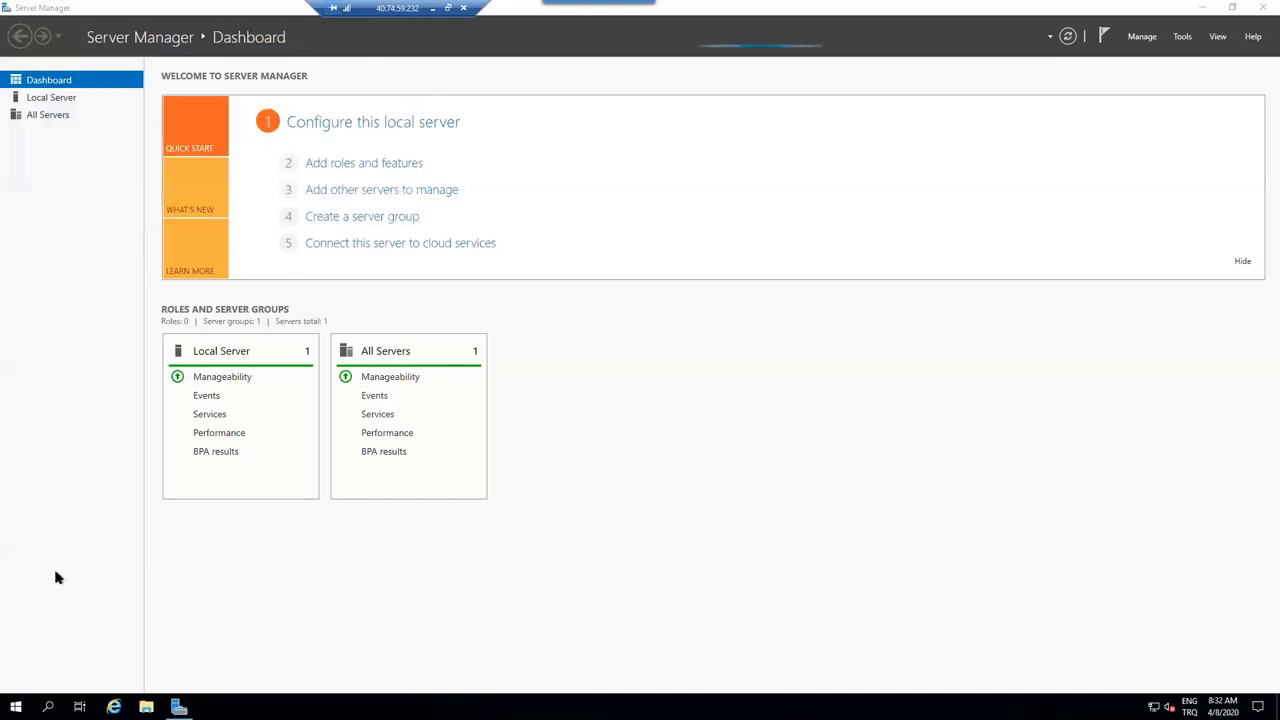
click(57, 97)
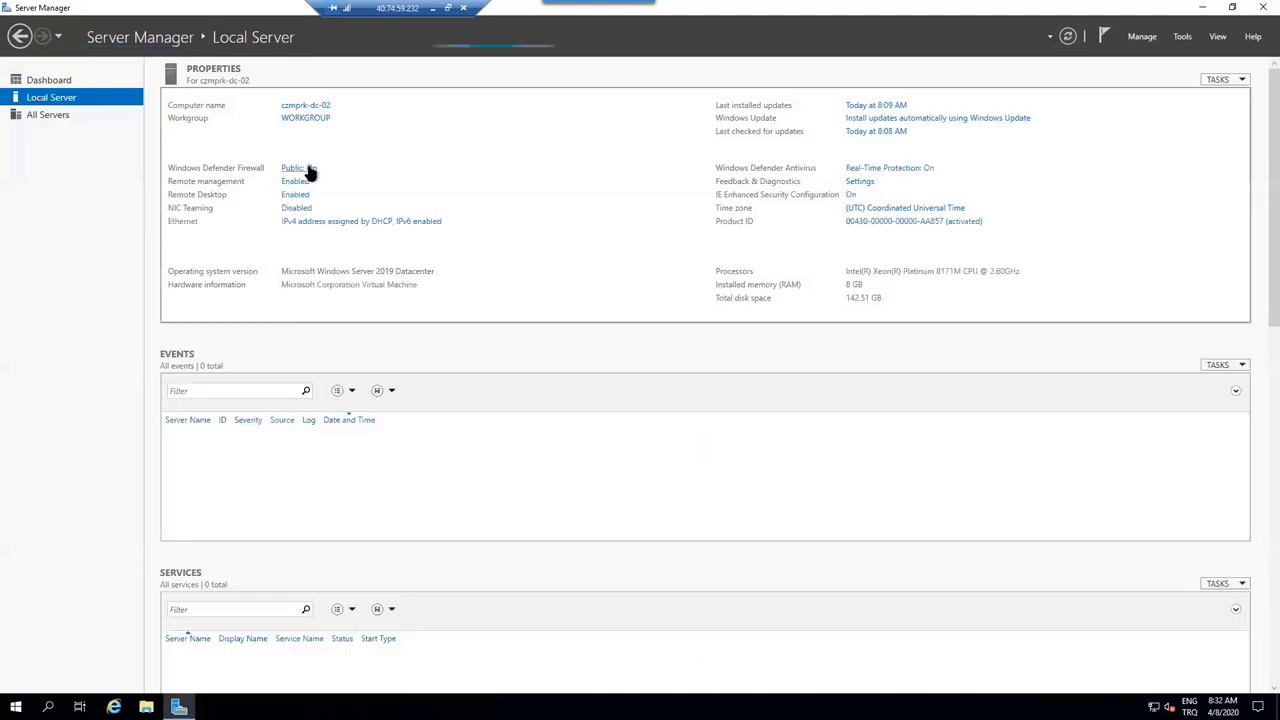
click(298, 168)
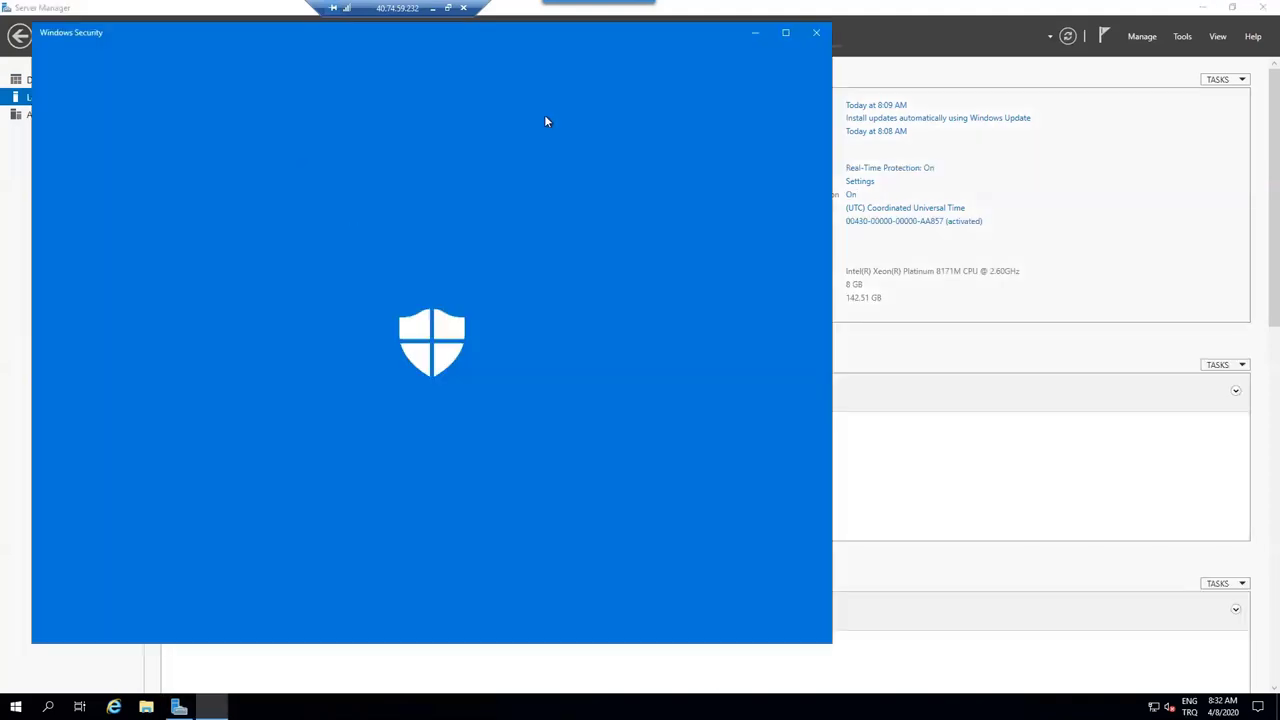
click(816, 33)
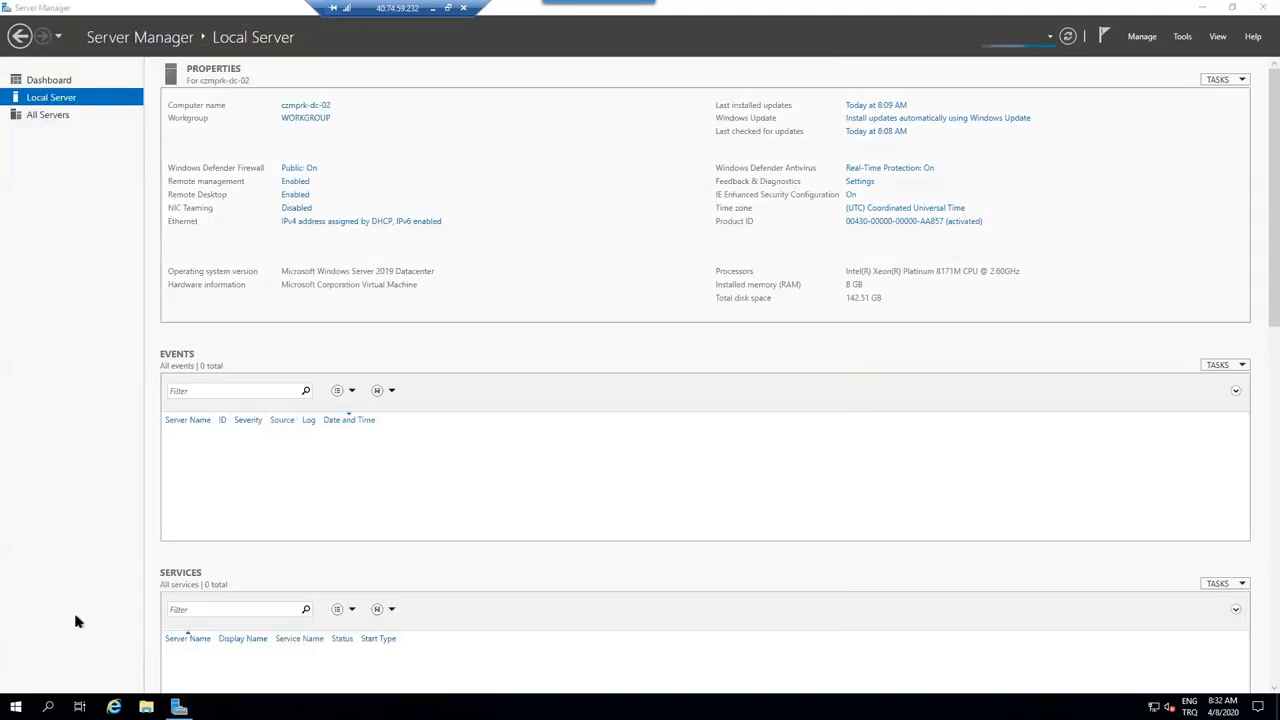
- Turn off Windows Defender Firewall for private and public networks through Control Panel
key(super)
click(390, 404)
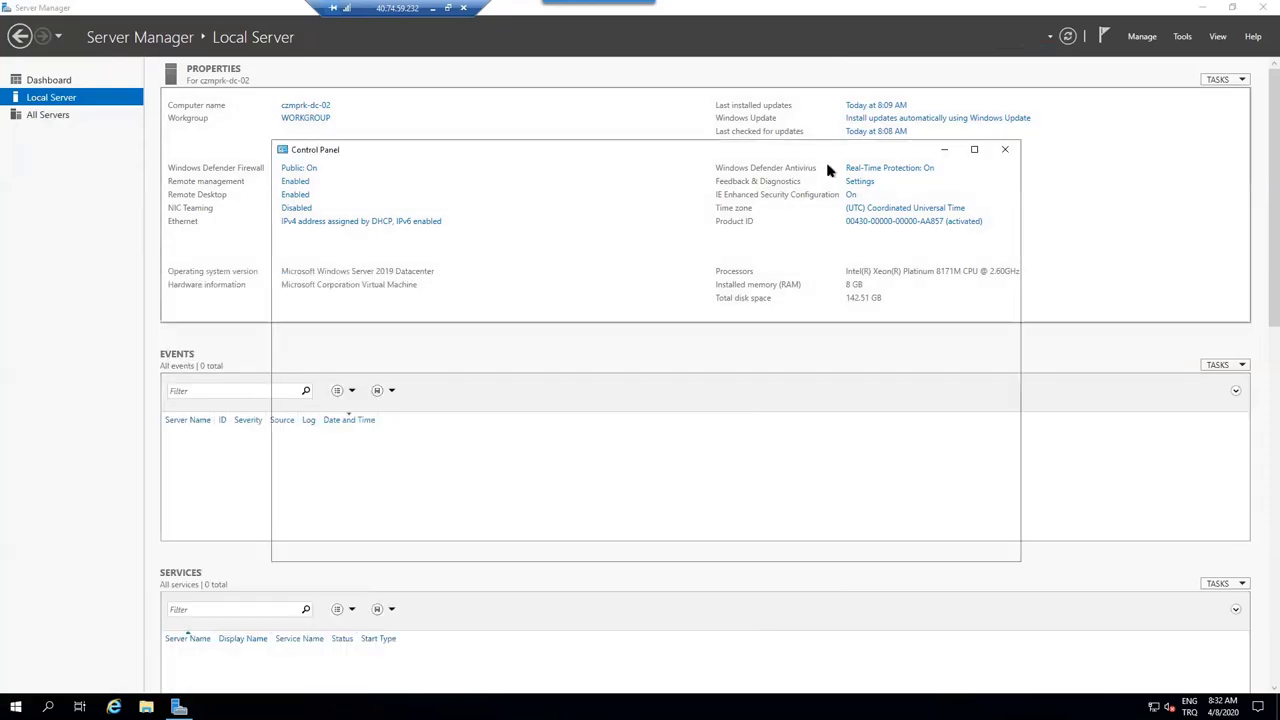
click(848, 205)
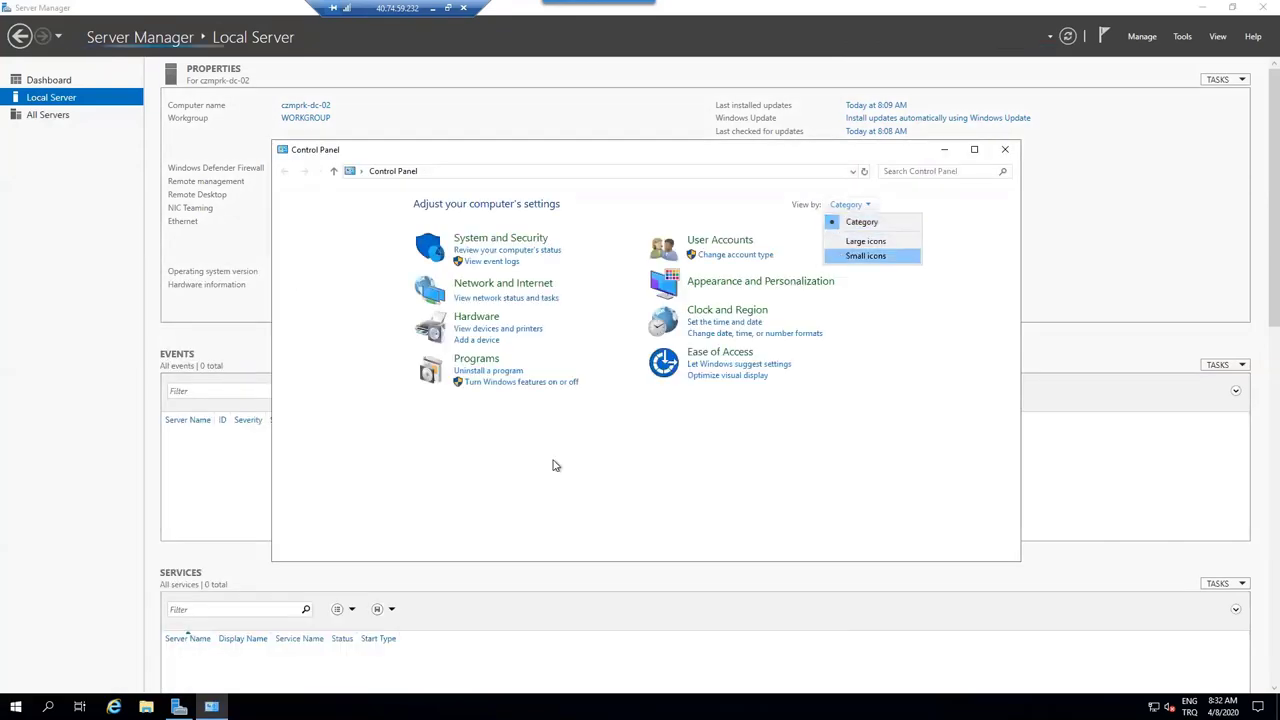
key(Return)
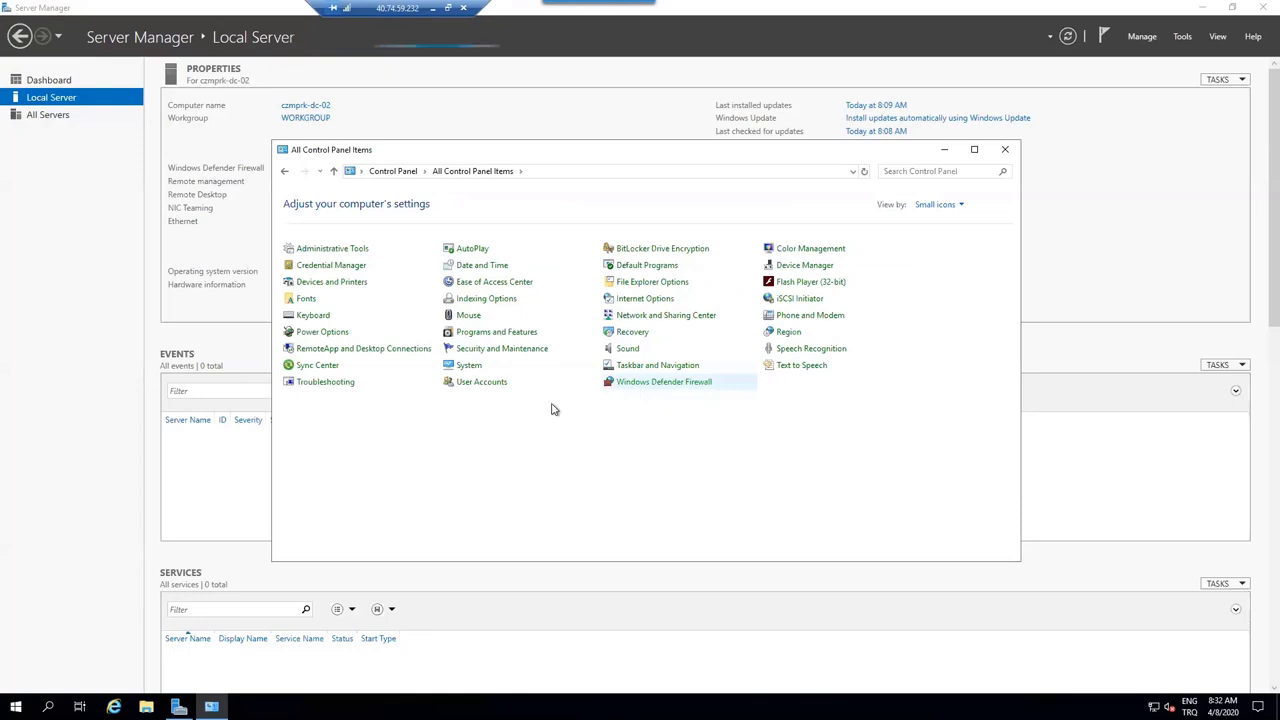
click(368, 278)
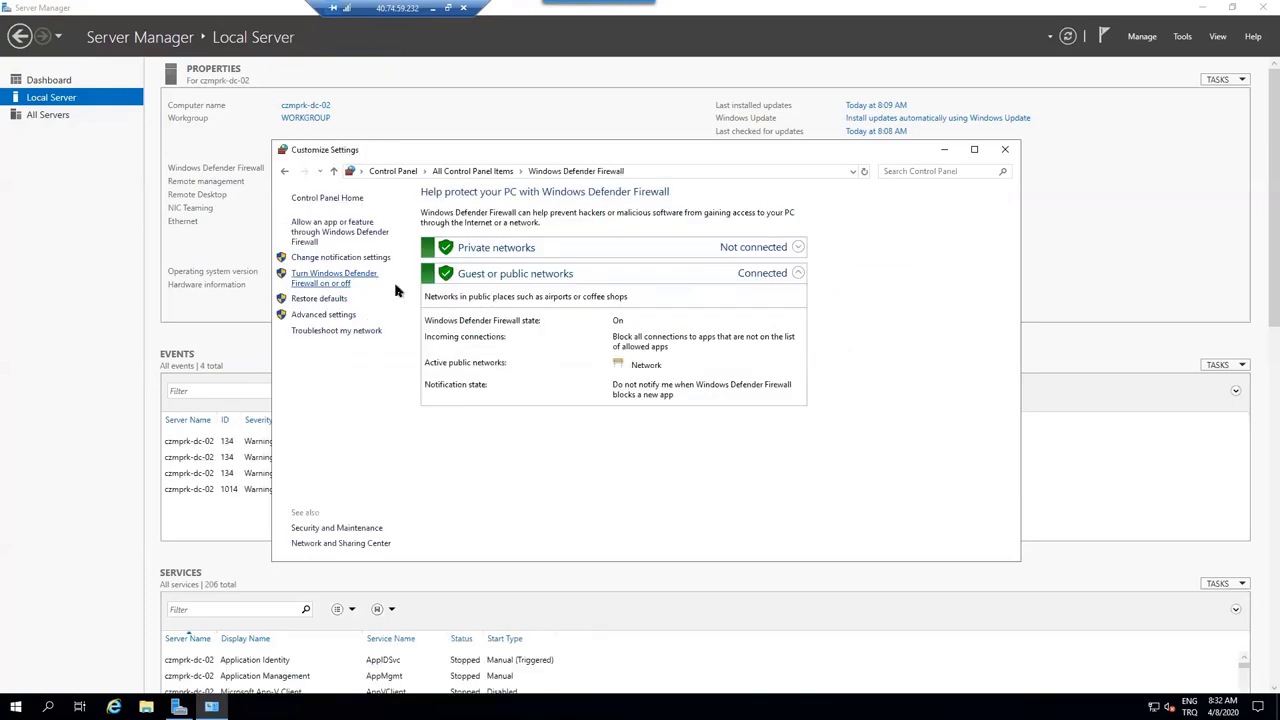
click(503, 294)
click(519, 375)
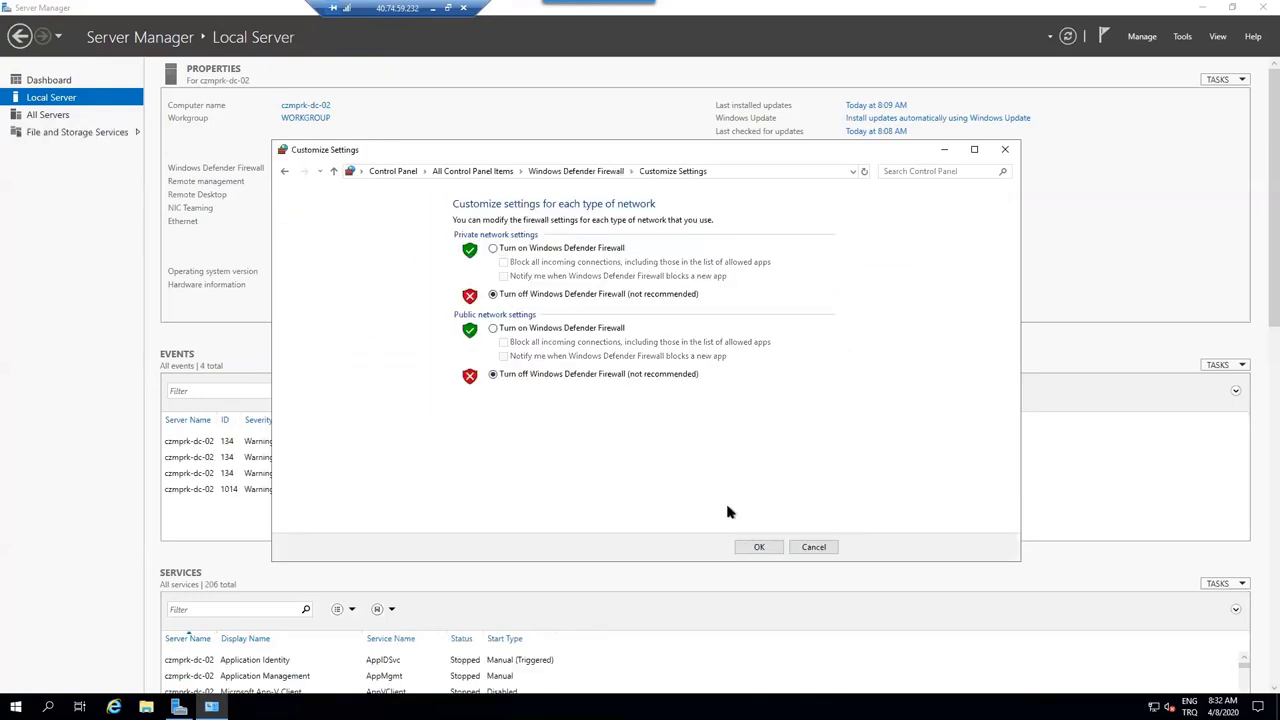
click(757, 547)
click(1005, 149)
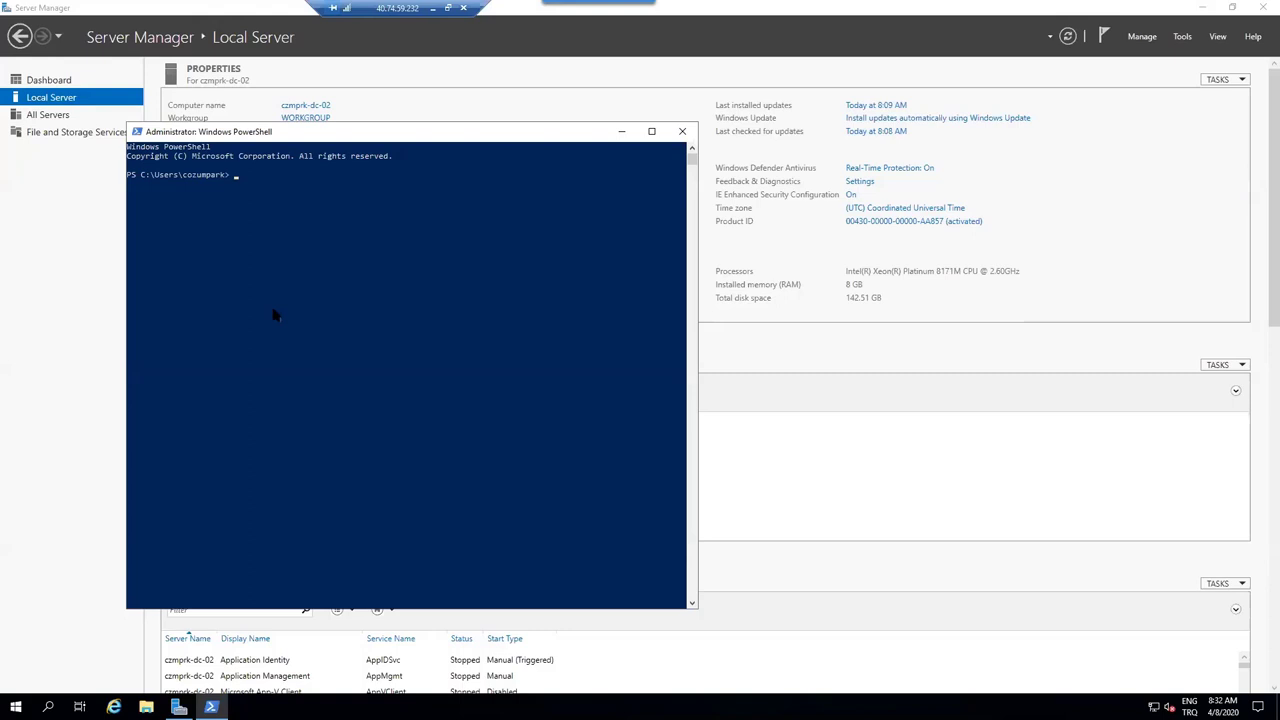
- Run ipconfig on the VM to confirm 10.0.0.4, then restart the local continuous ping to 10.0.0.4
text(ipconfig)
key(Return)
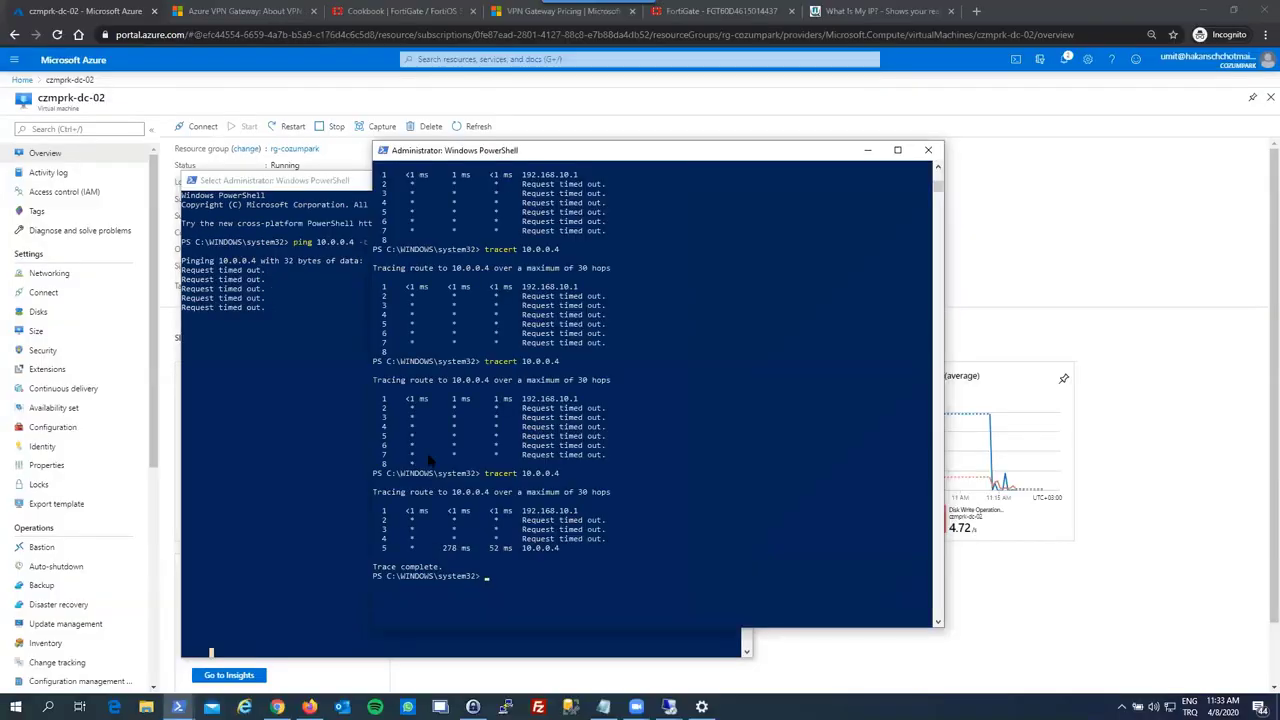
click(336, 392)
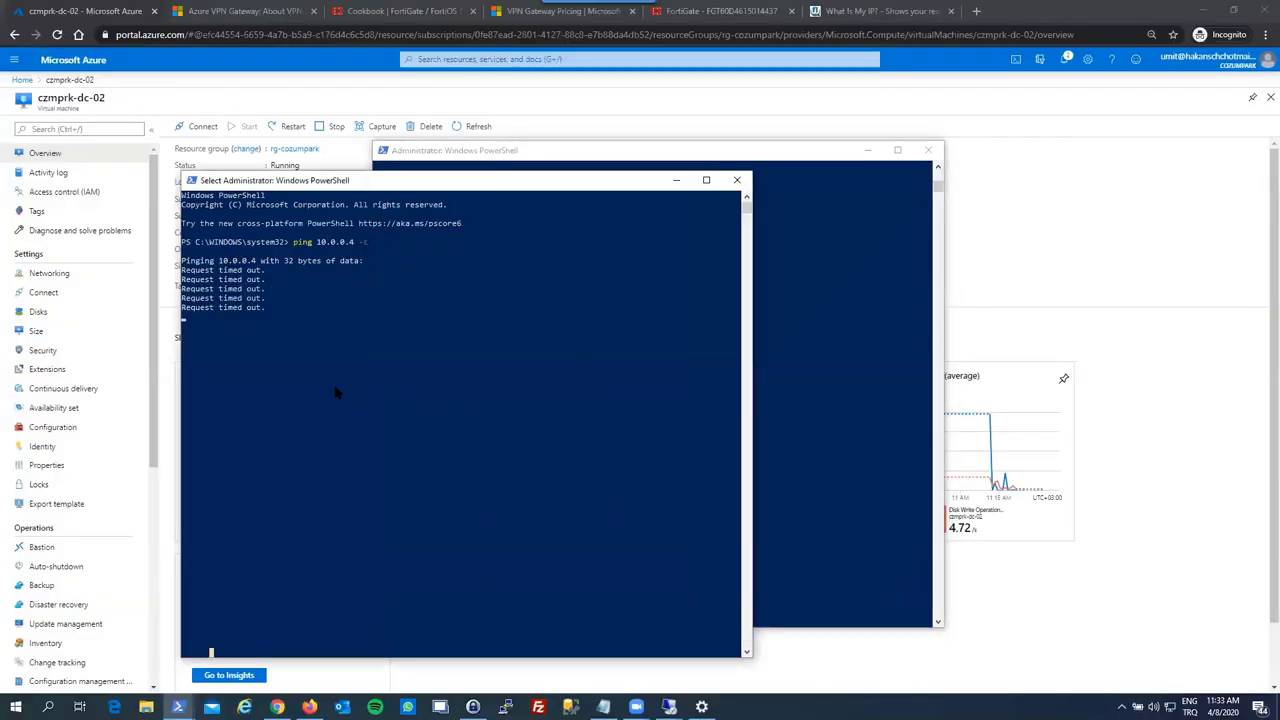
key(Escape)
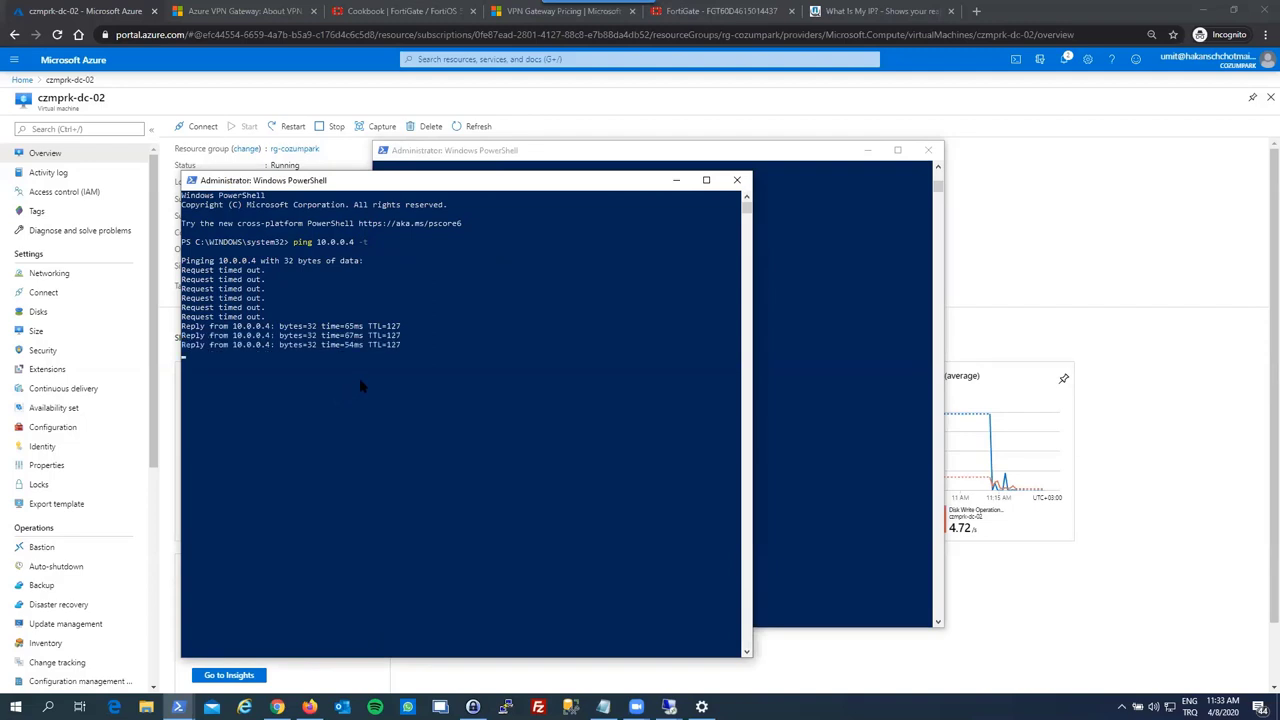
key(ctrl+c)
key(ctrl+c)
key(Up)
key(Return)
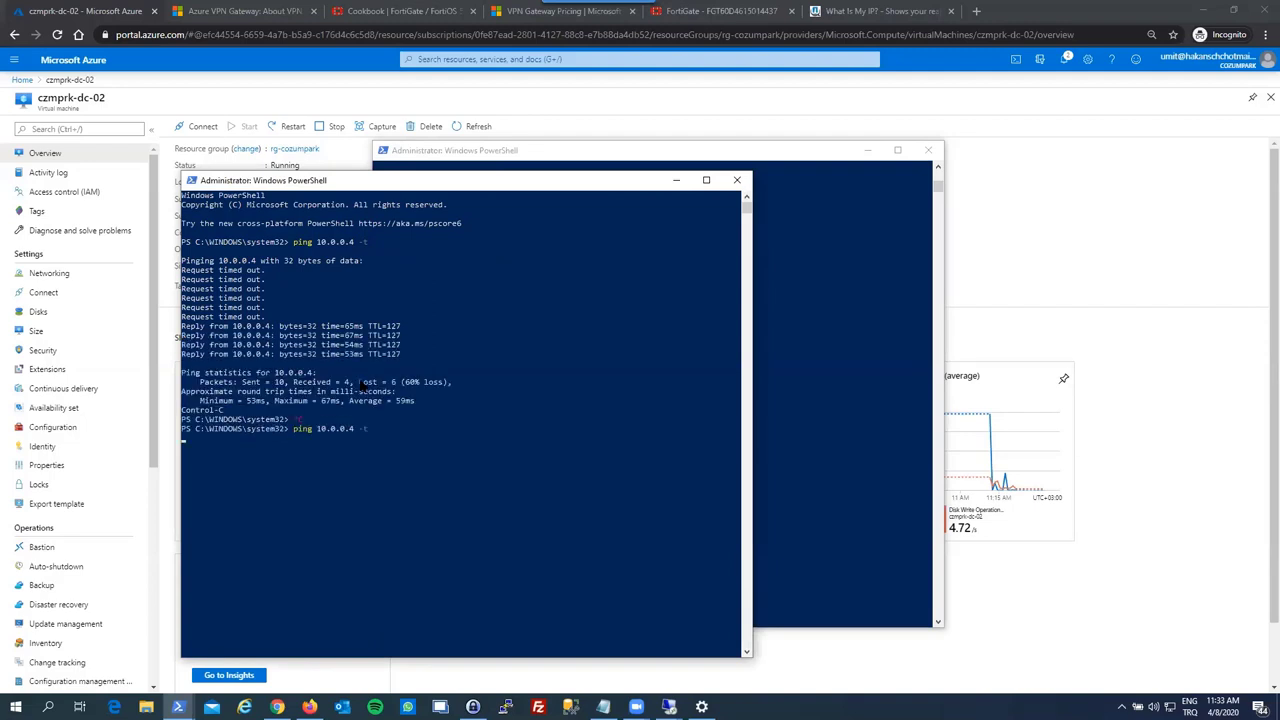
- Recall the local tracert to 10.0.0.4 and minimize the ping window
click(765, 375)
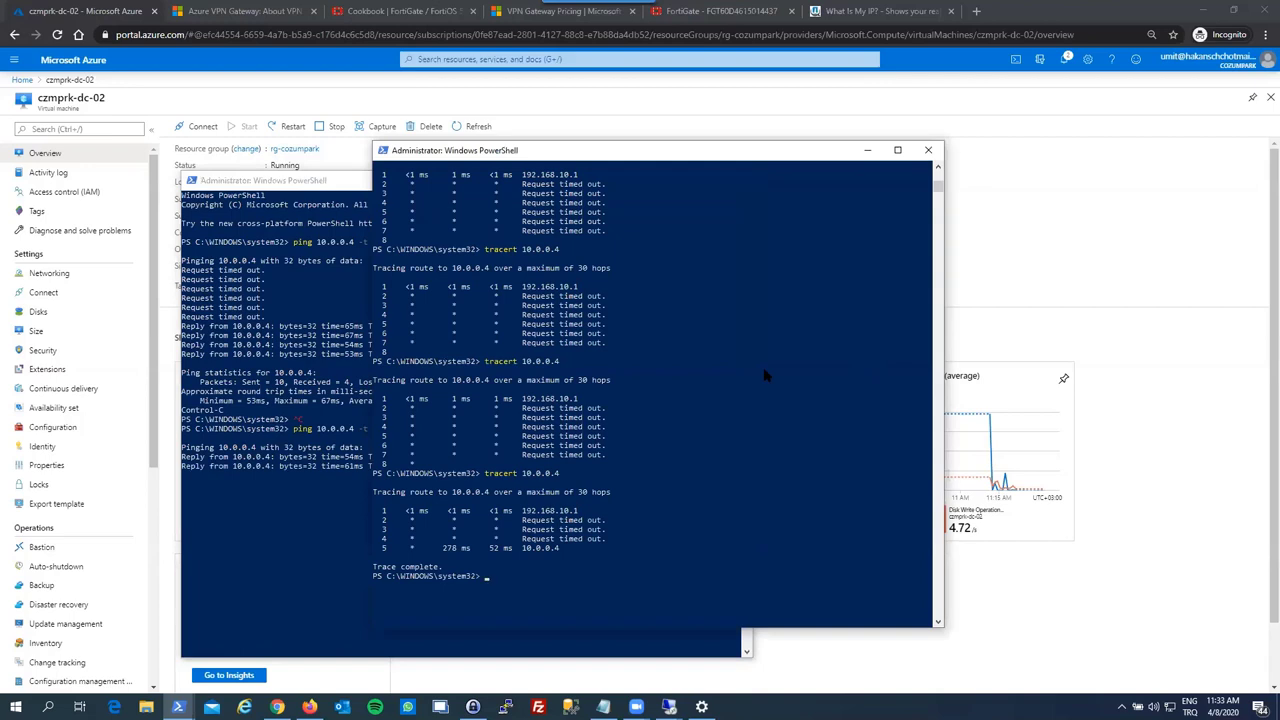
key(Up)
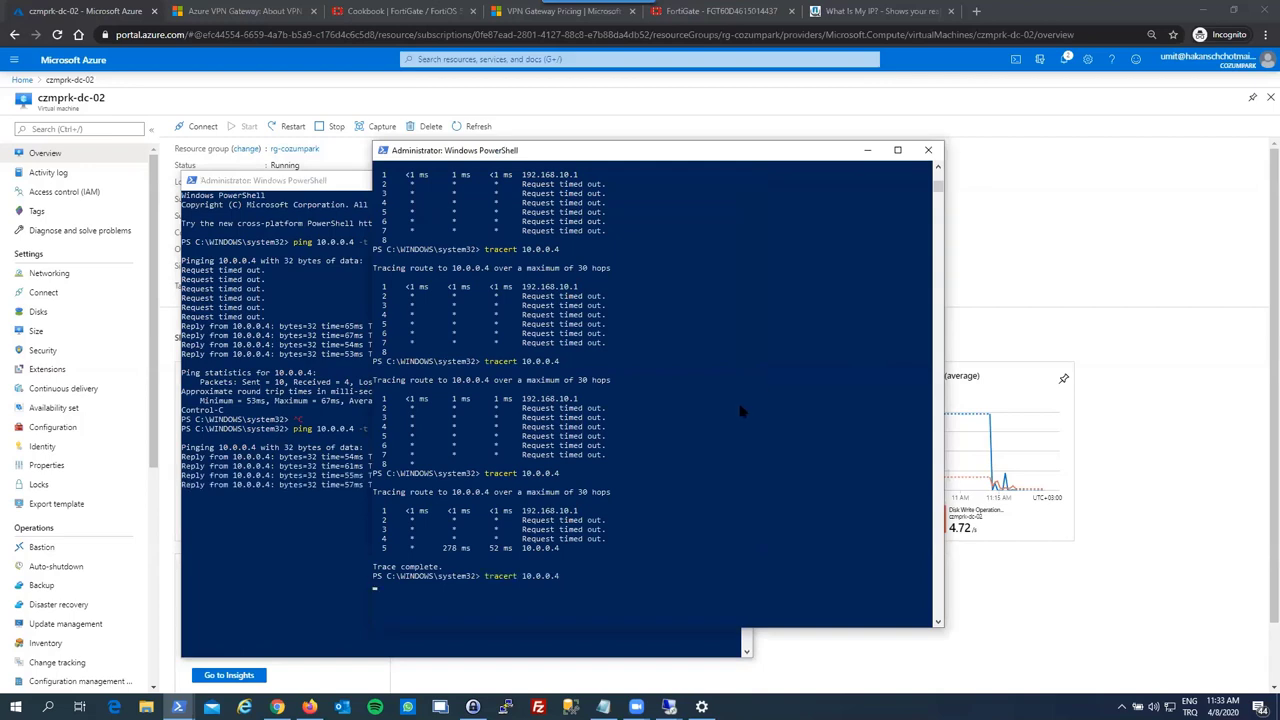
click(278, 398)
click(676, 181)
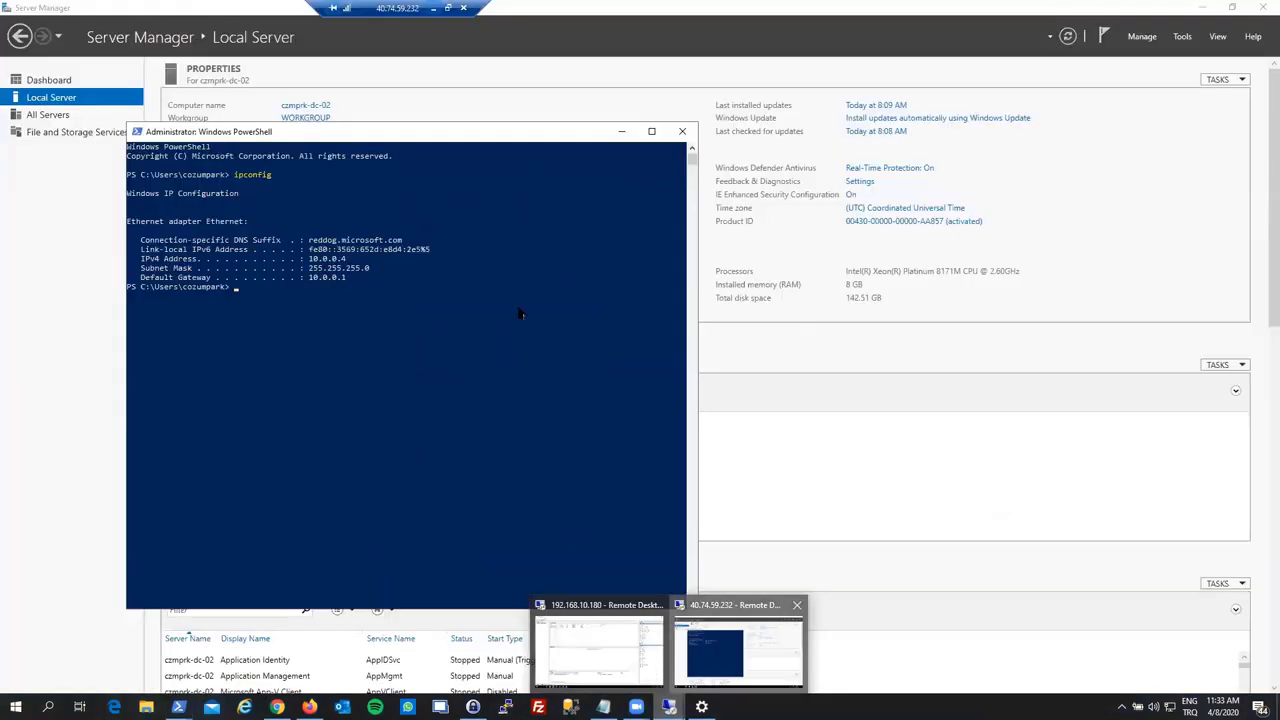
- Close the remote PowerShell and stop Server Manager from starting automatically at logon
click(740, 640)
key(alt+F4)
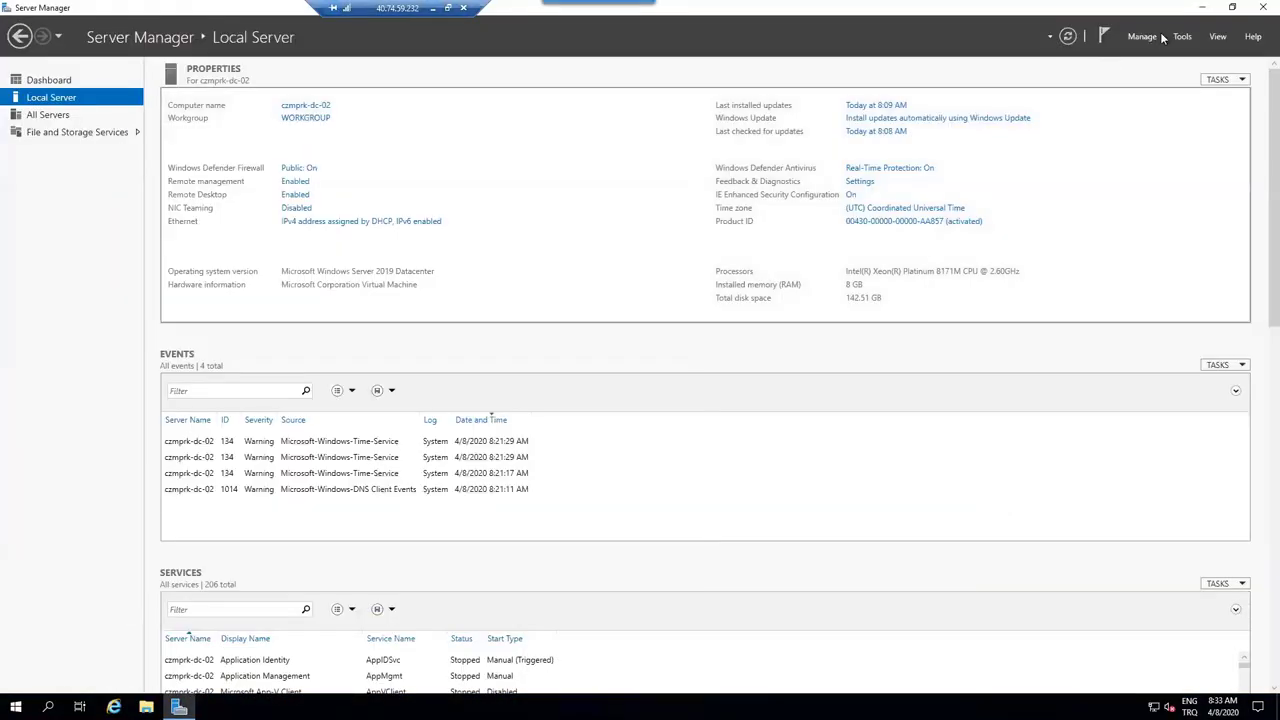
click(1142, 36)
click(1193, 119)
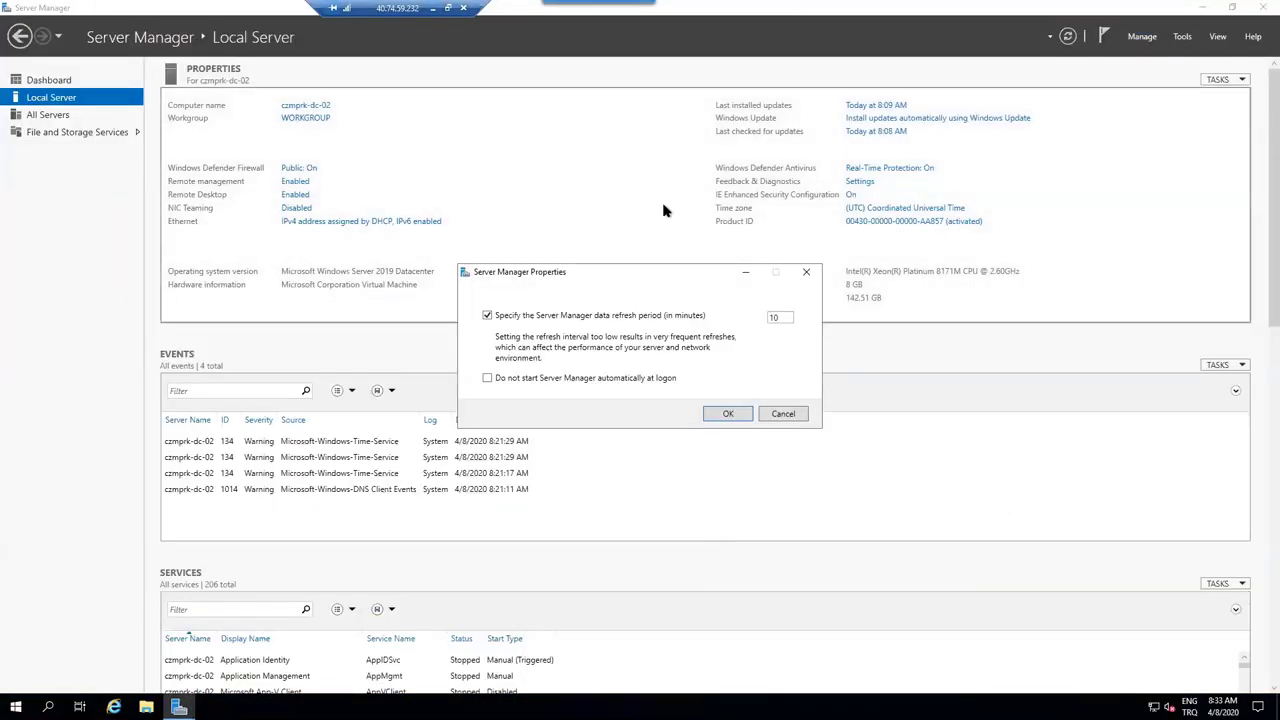
click(648, 381)
click(726, 414)
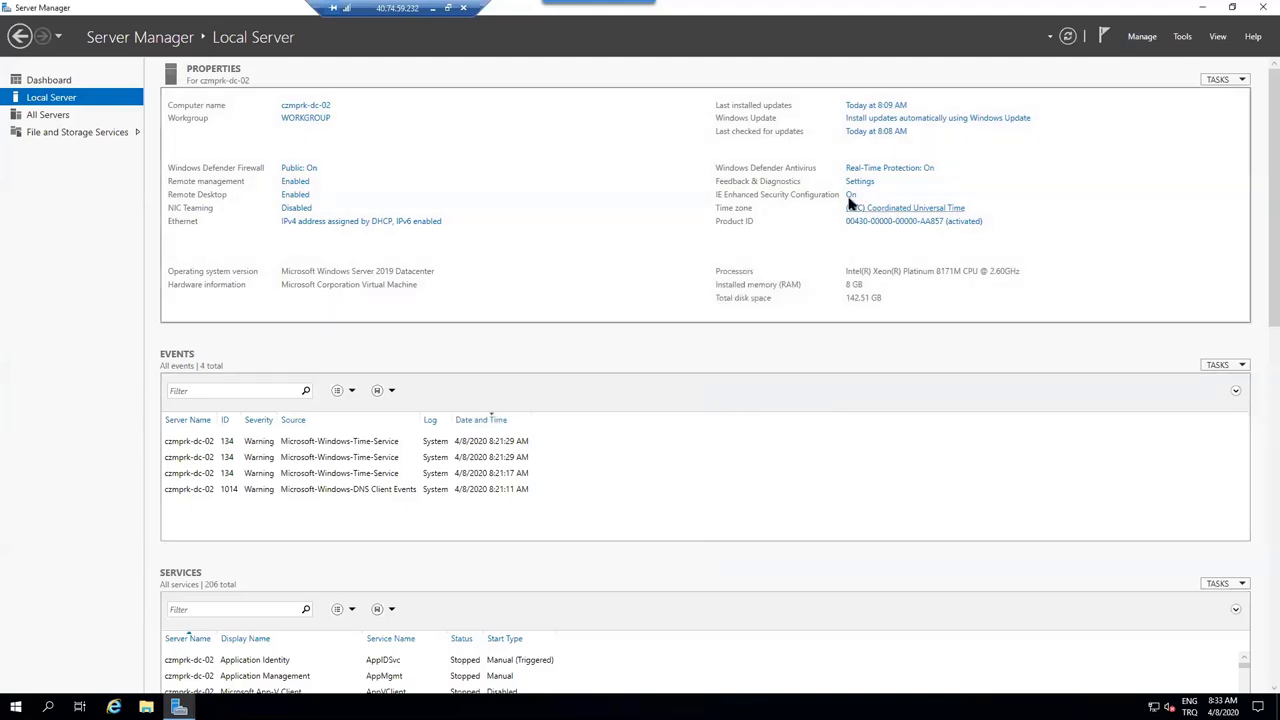
- Set IE Enhanced Security Configuration to Off for Administrators and Users
click(849, 196)
click(560, 335)
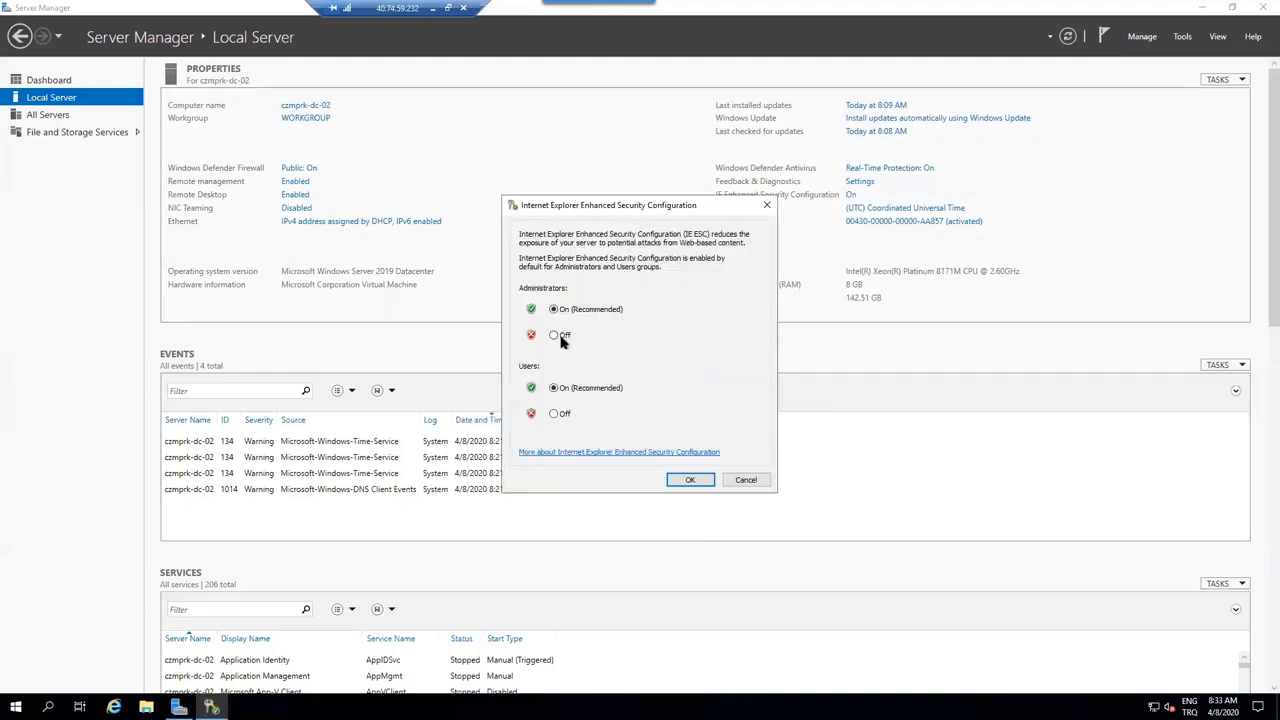
click(562, 413)
click(694, 481)
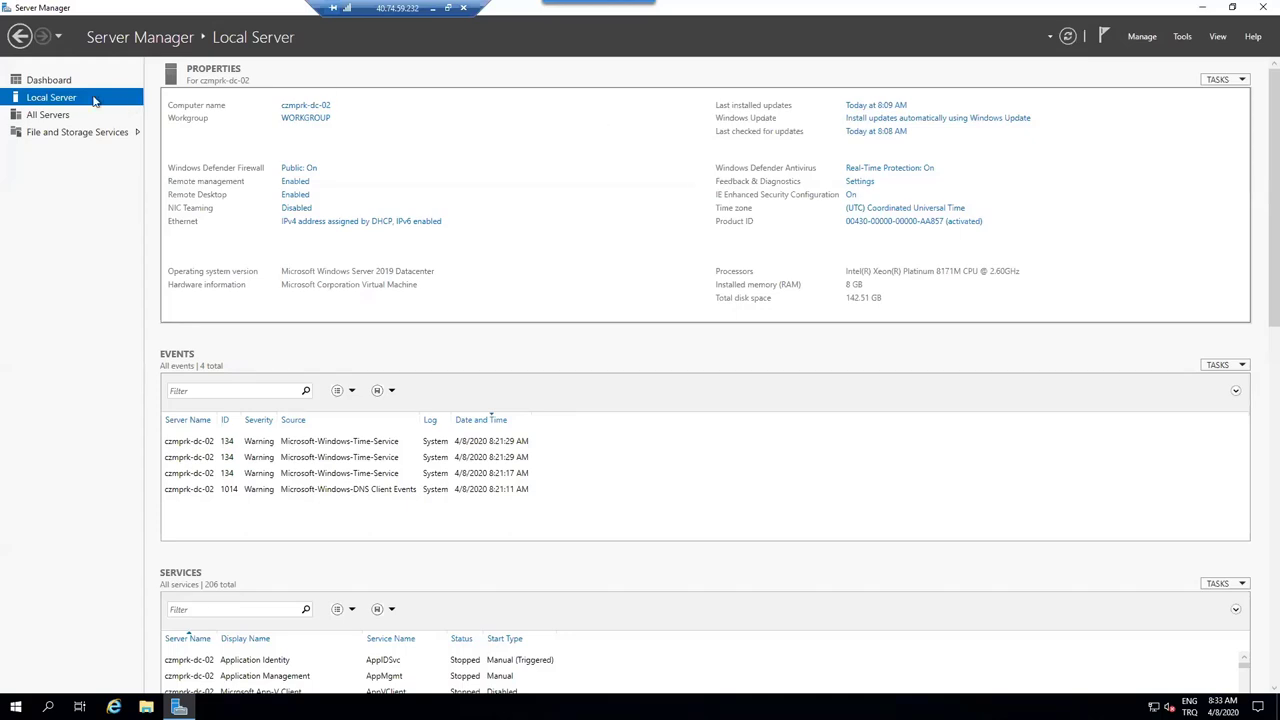
- In the computer name settings, switch membership to Domain and begin entering cozumpark
click(306, 118)
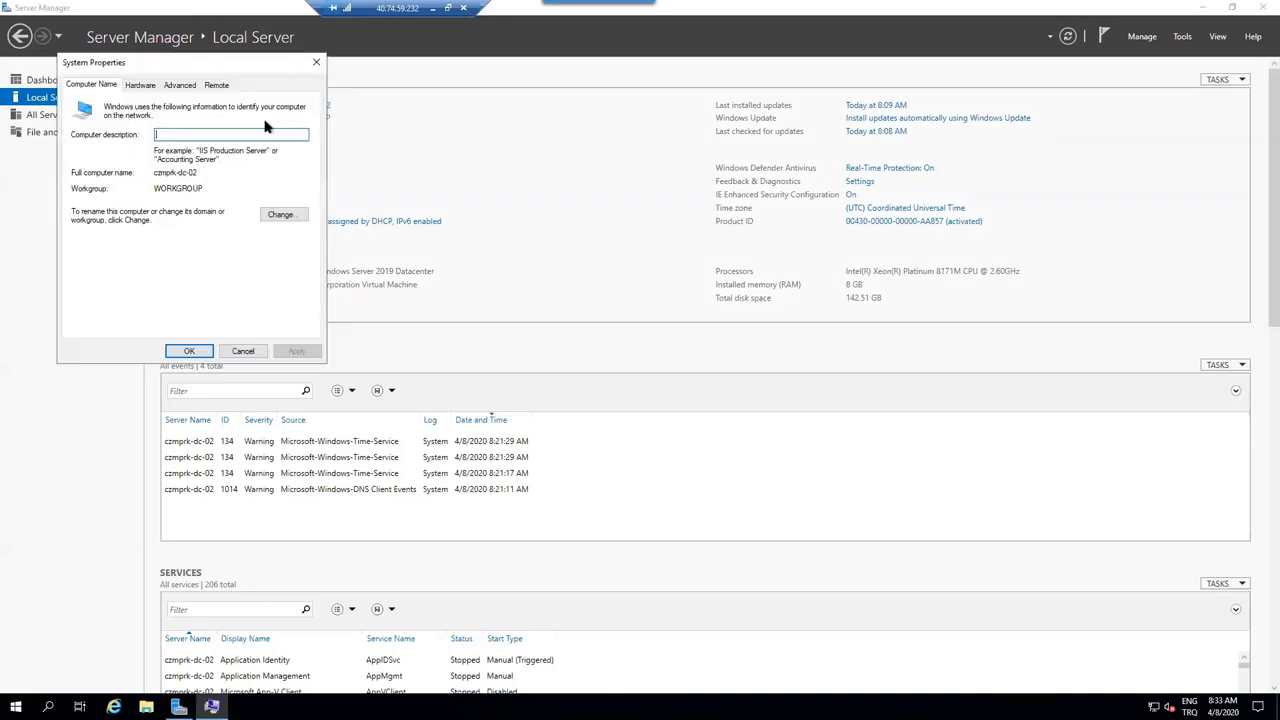
click(283, 216)
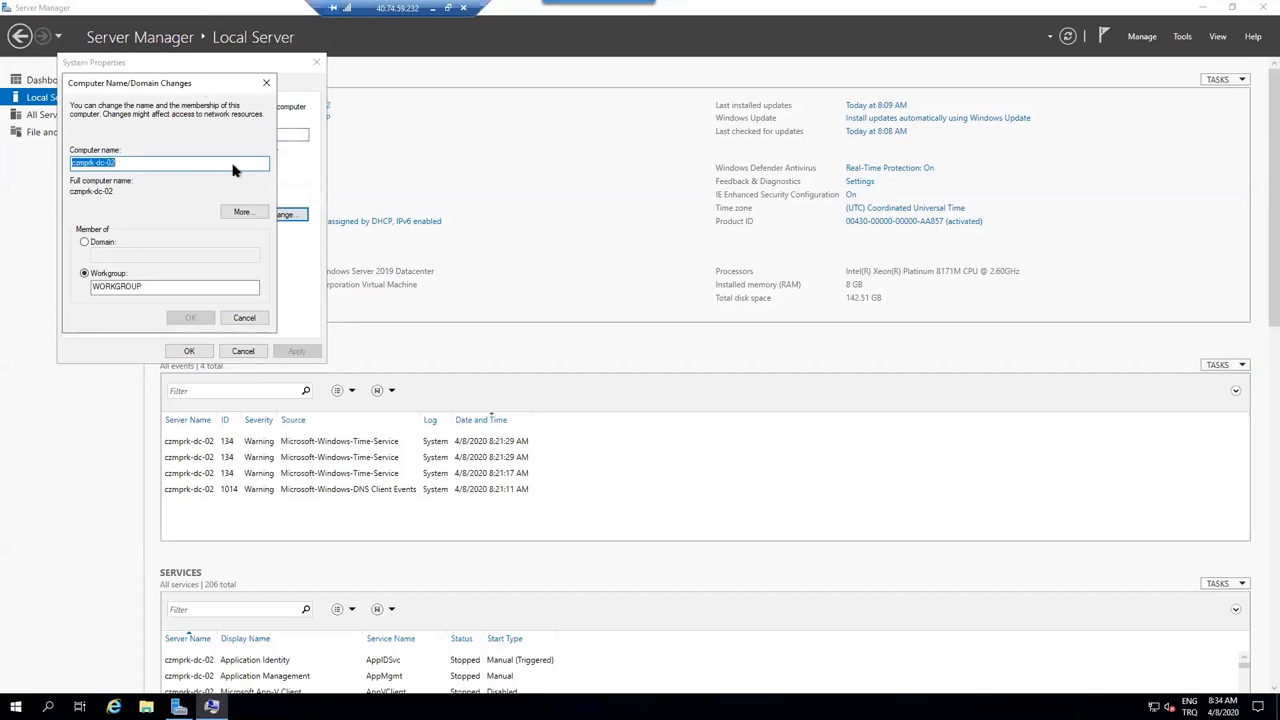
click(150, 358)
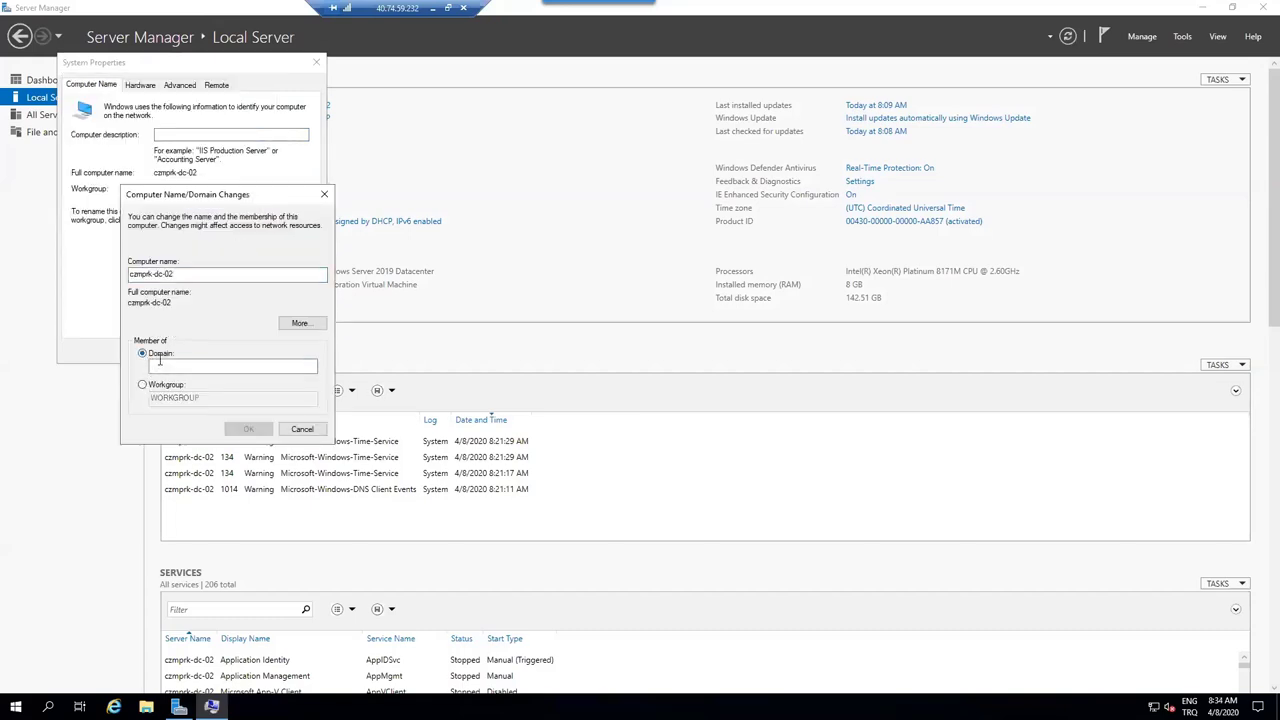
text(cozumpar)
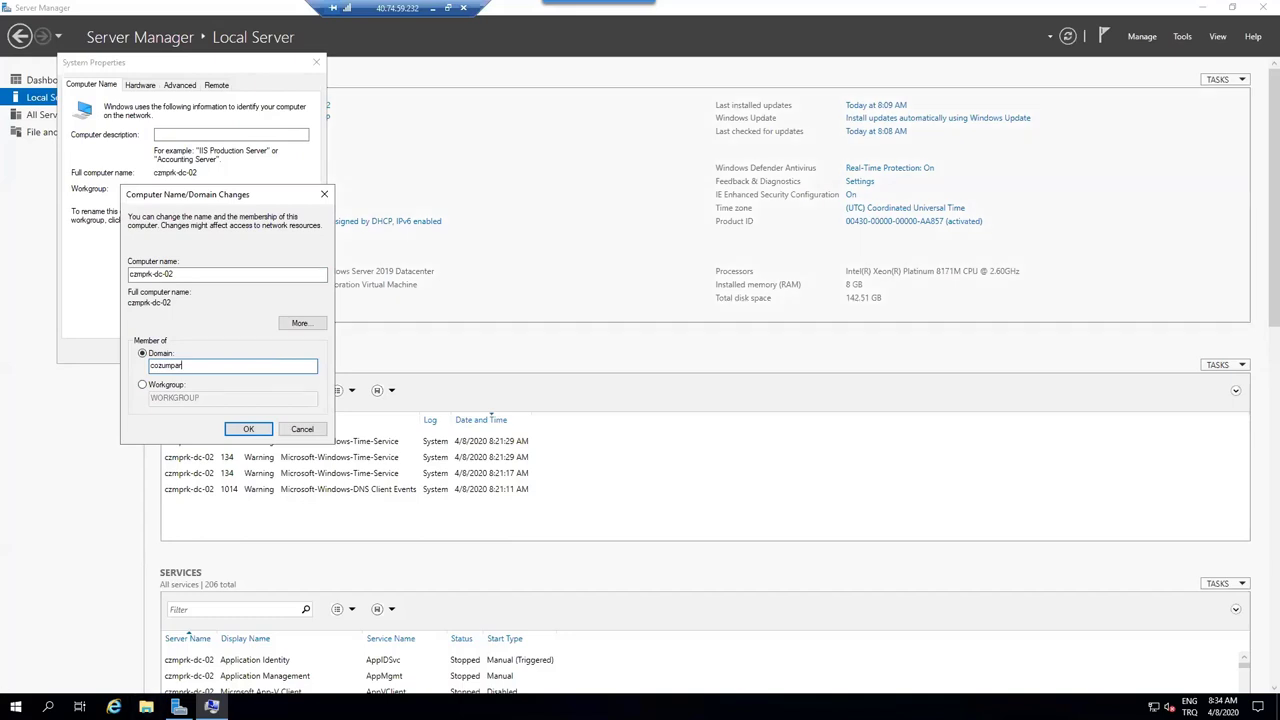
- Confirm cozumpark.local answers ping in elevated PowerShell, then submit the cozumpark.local domain
right_click(16, 707)
click(178, 537)
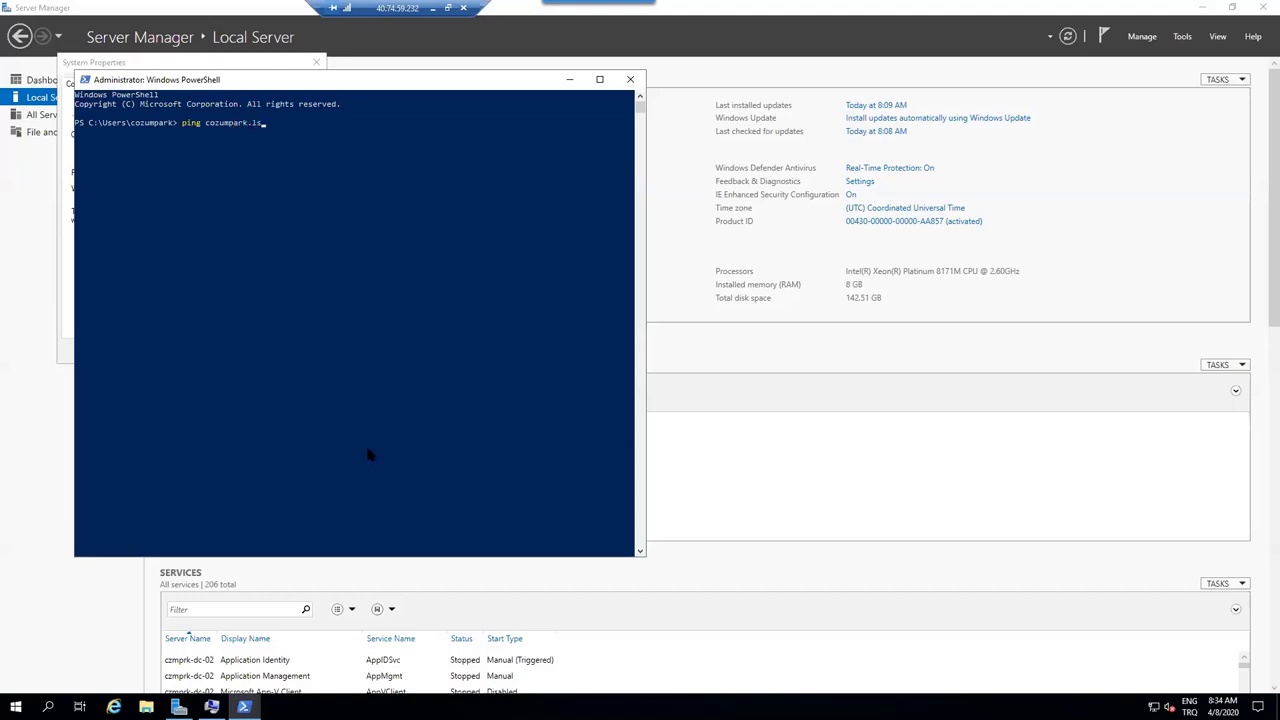
key(Return)
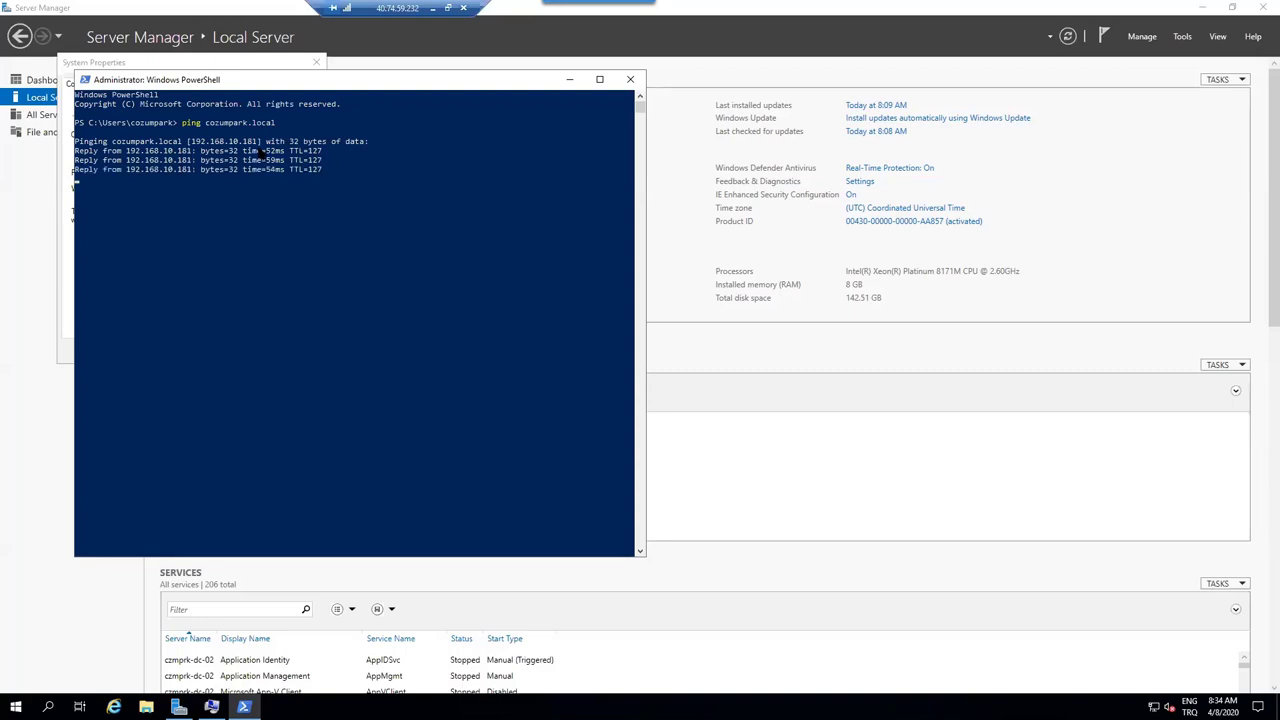
click(630, 80)
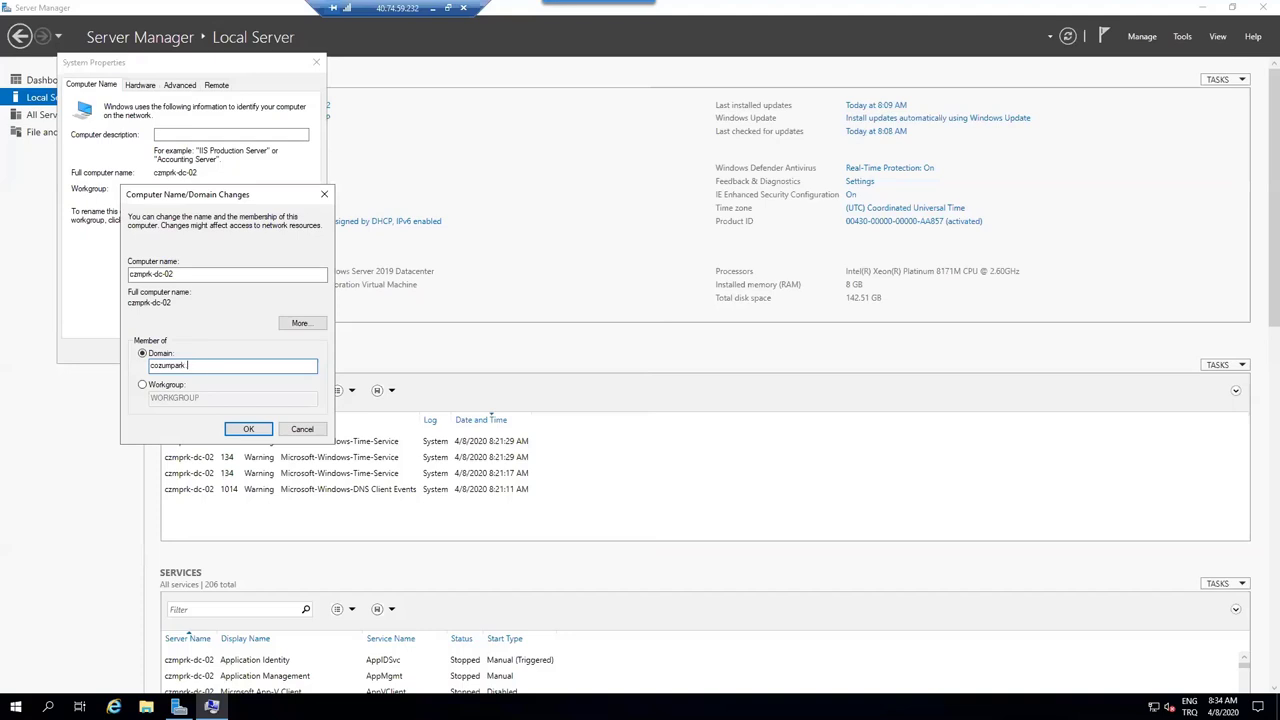
text(al)
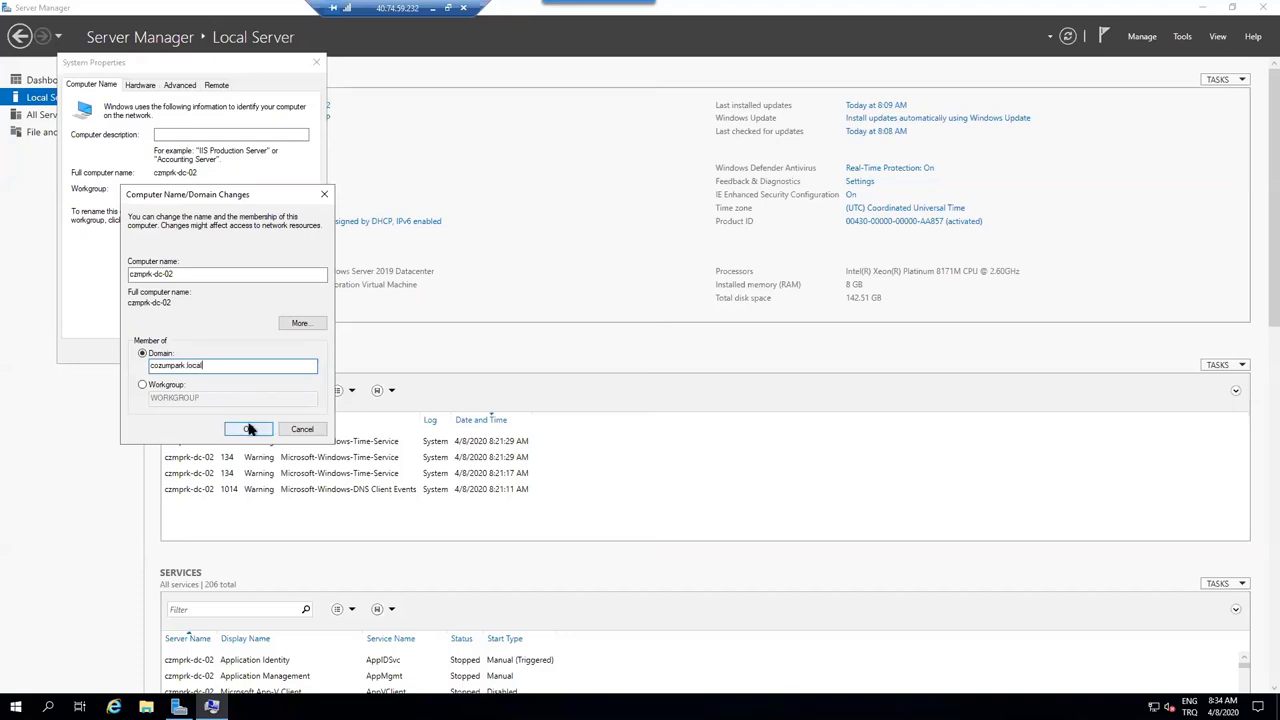
click(249, 428)
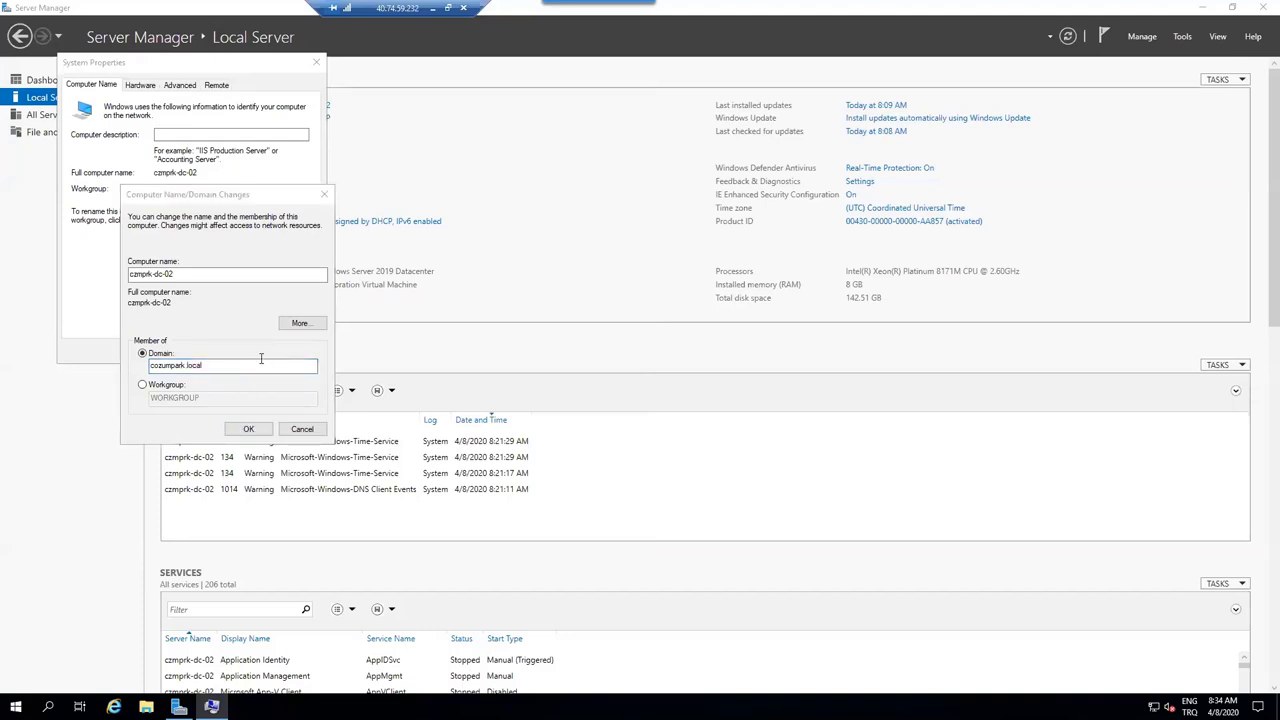
- Authenticate as administrator with the account password, acknowledge the welcome and restart notices, and restart now
text(adminis)
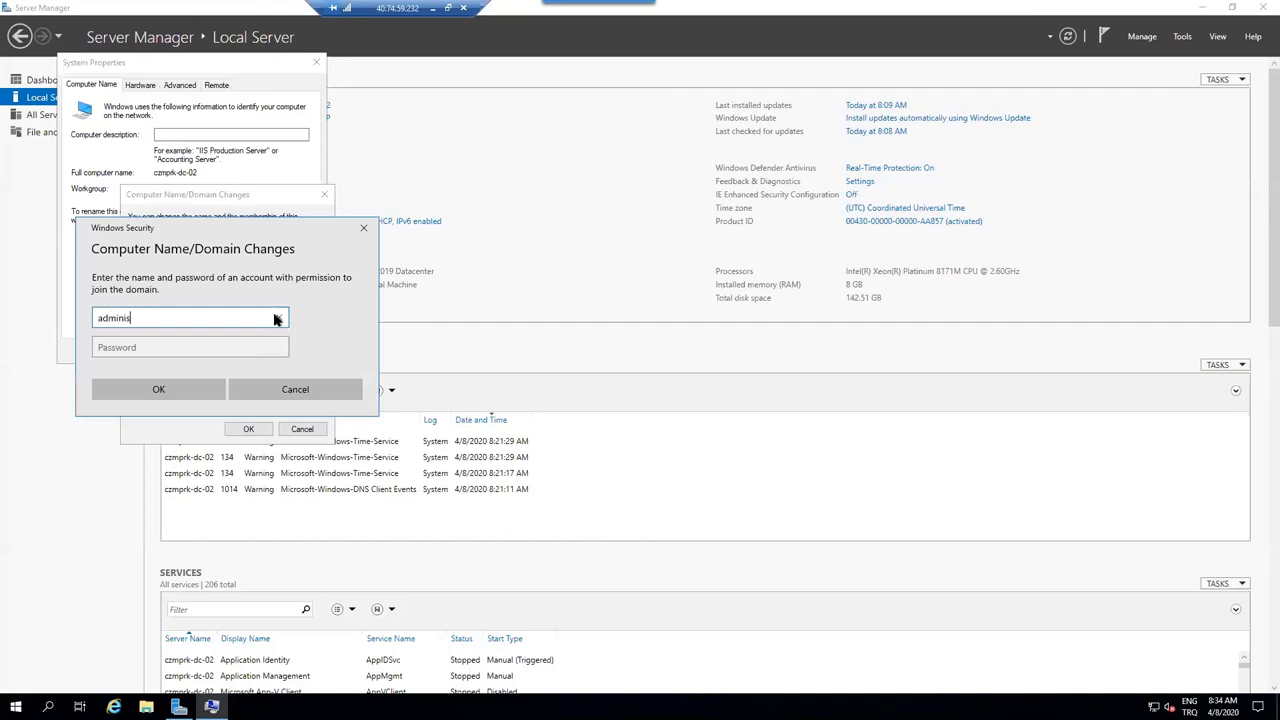
text(trator)
key(Tab)
text(P)
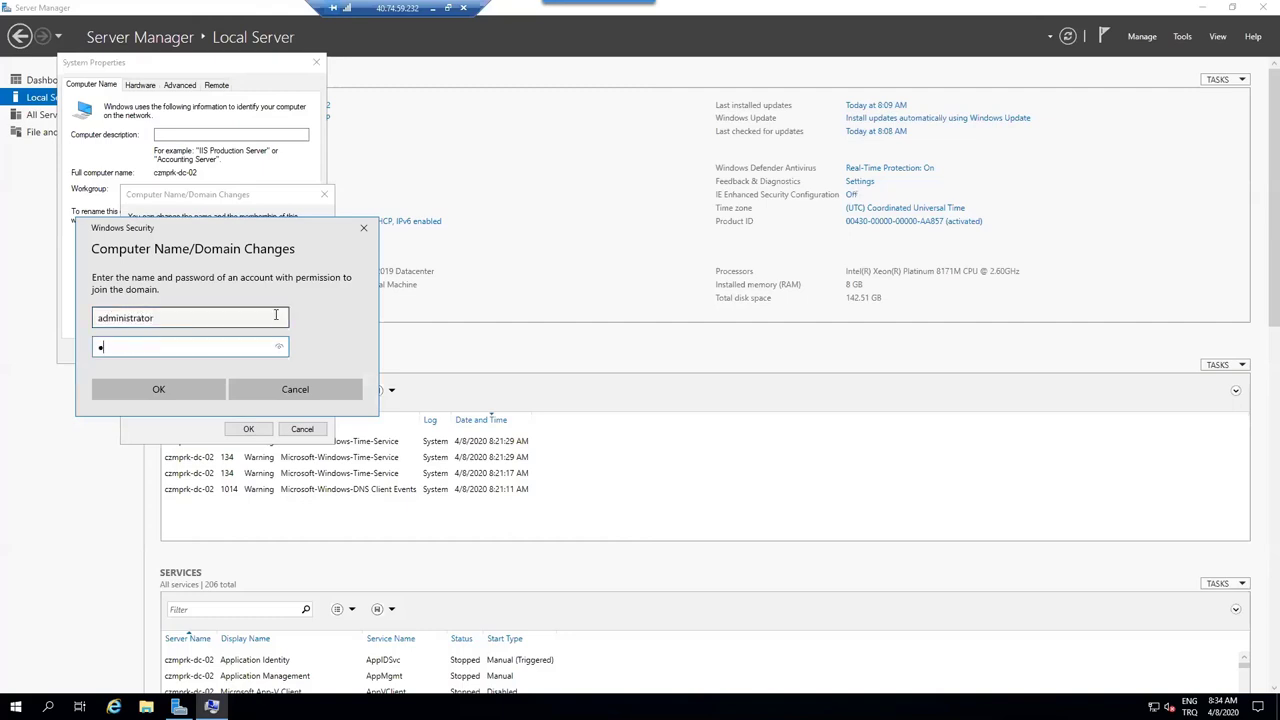
text(a$$w0rd)
key(Return)
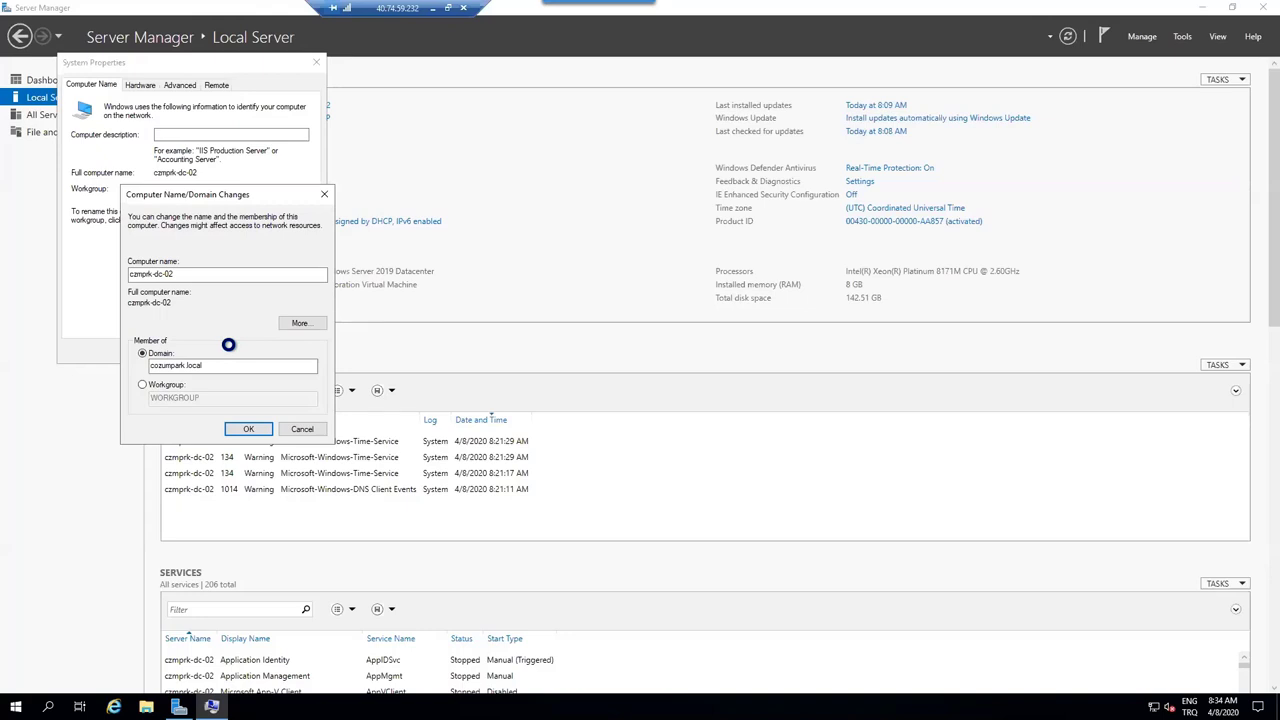
click(702, 404)
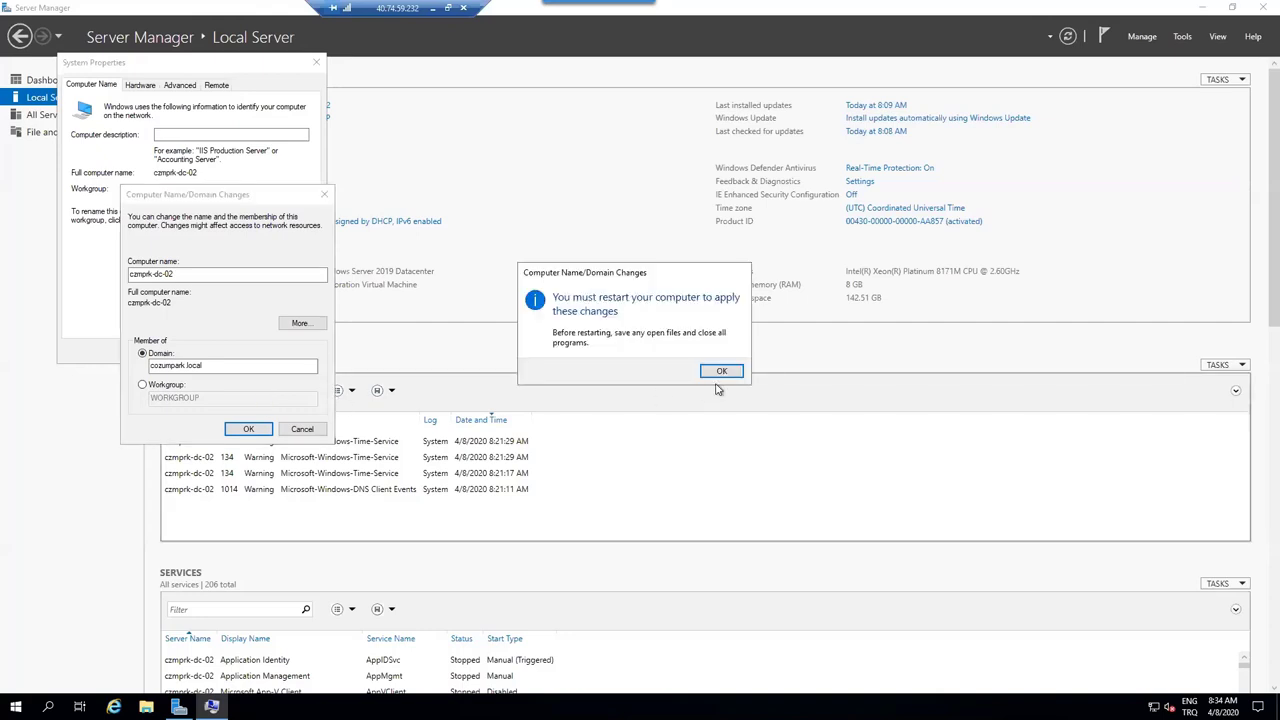
click(720, 369)
click(208, 352)
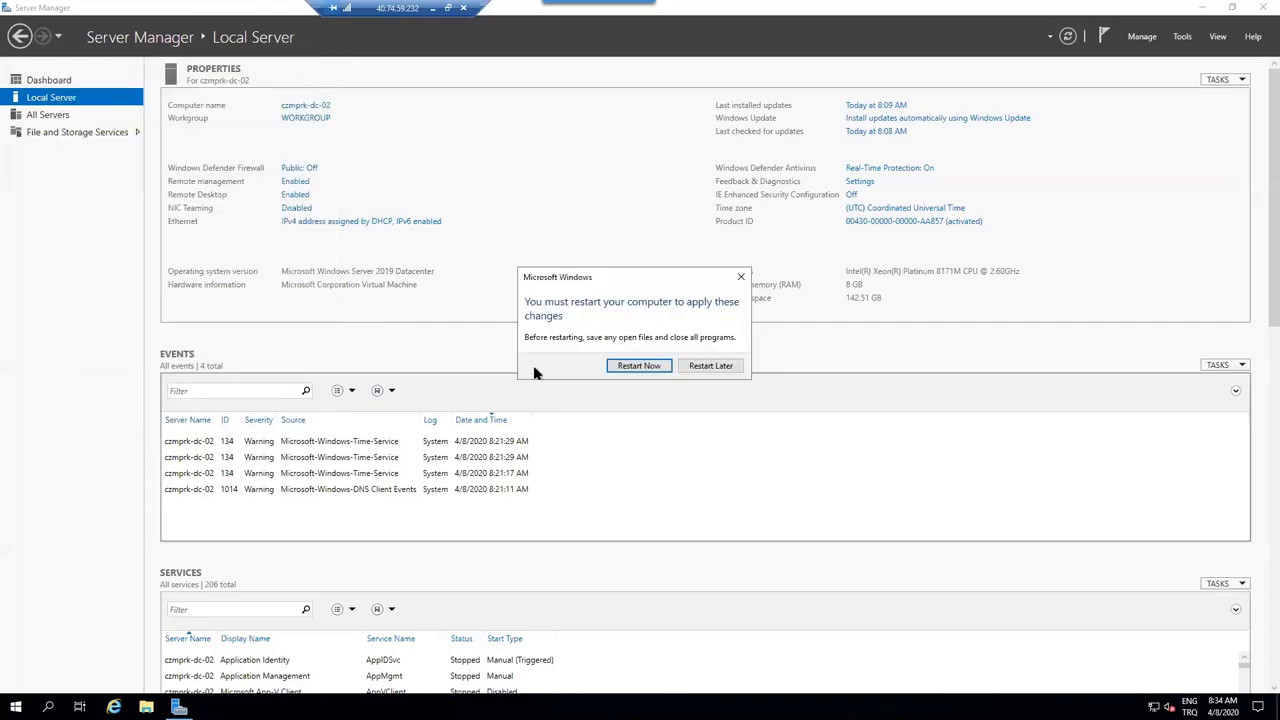
click(639, 366)
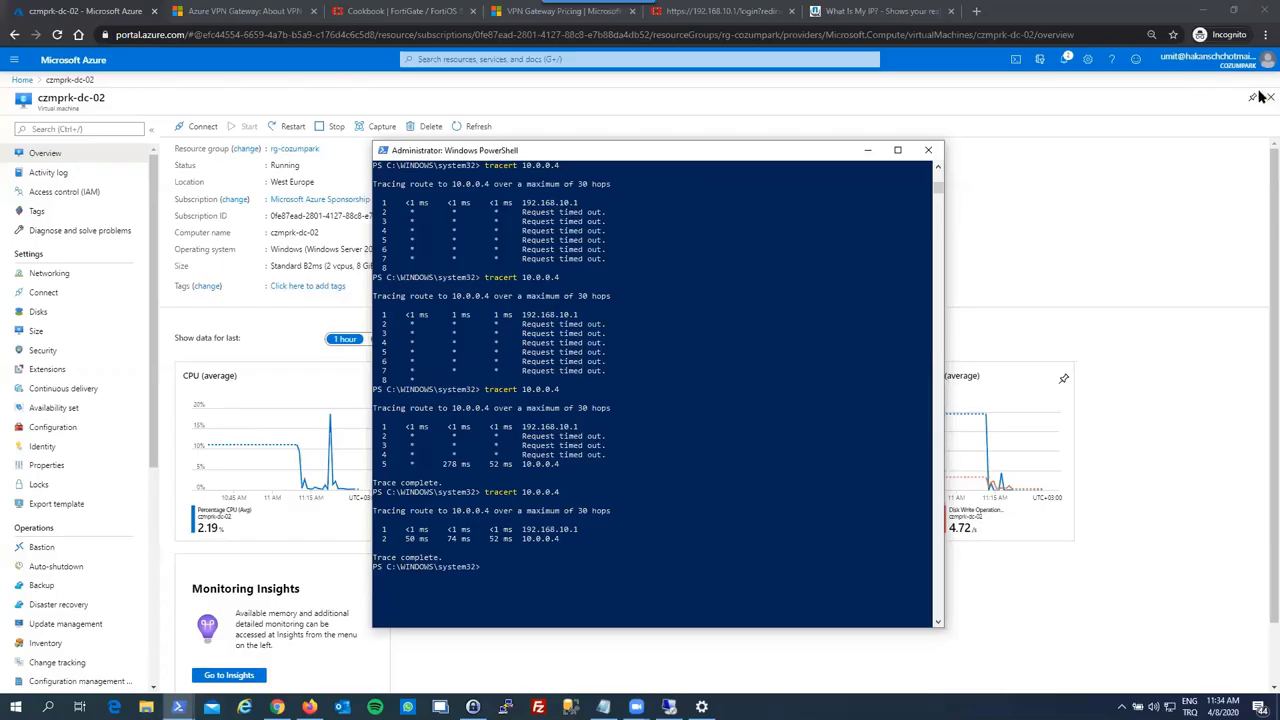
- Copy private IP 10.0.0.5 from the czmprk-rdsh-01 VM overview in rg-cozumpark
click(1268, 97)
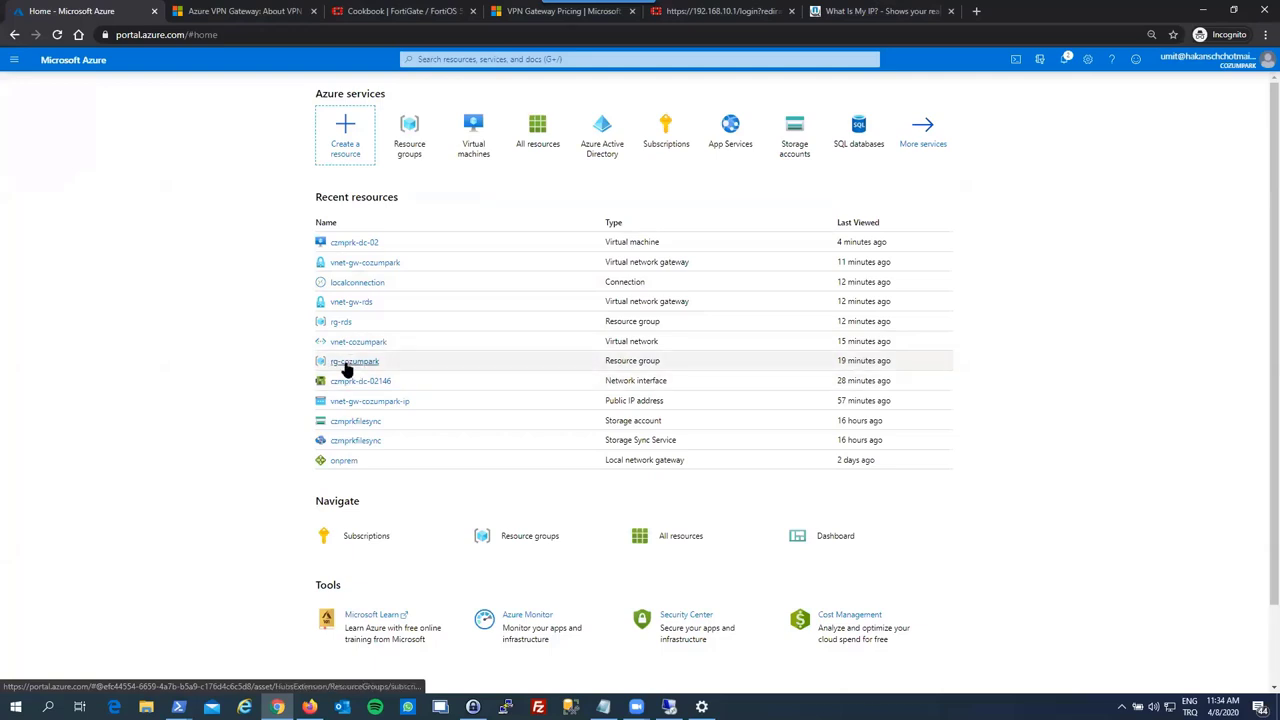
click(347, 365)
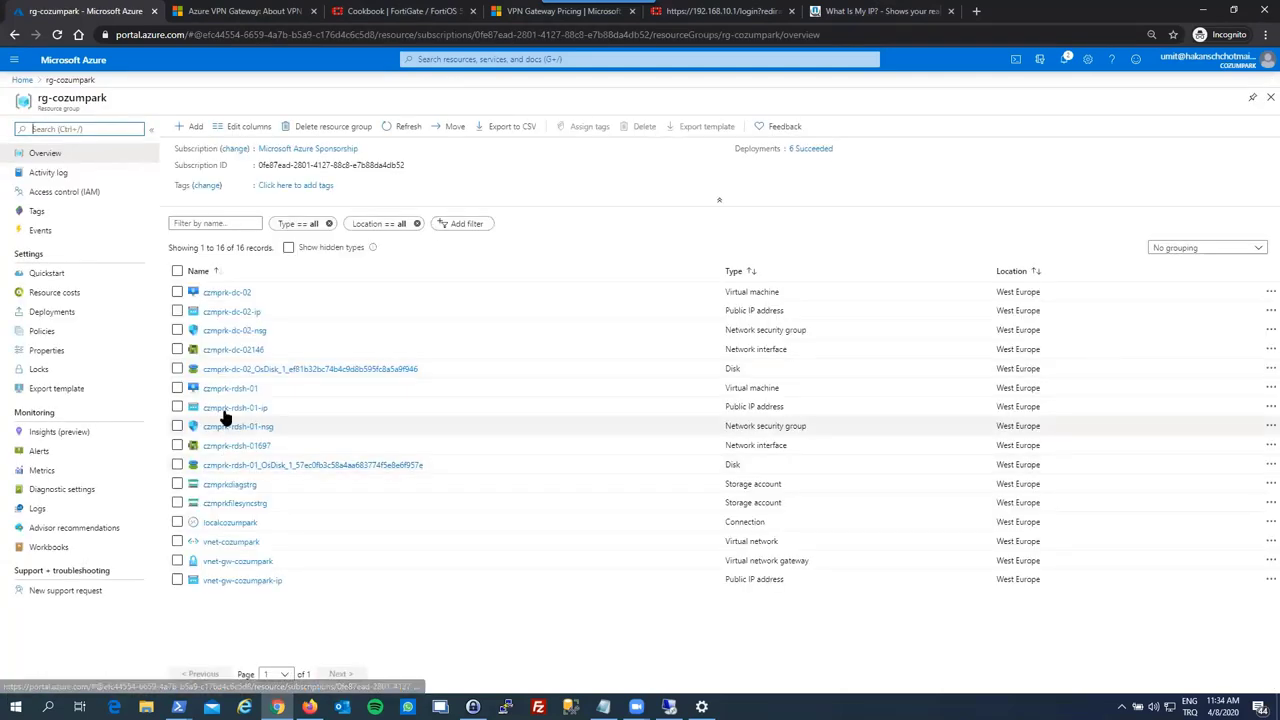
click(231, 389)
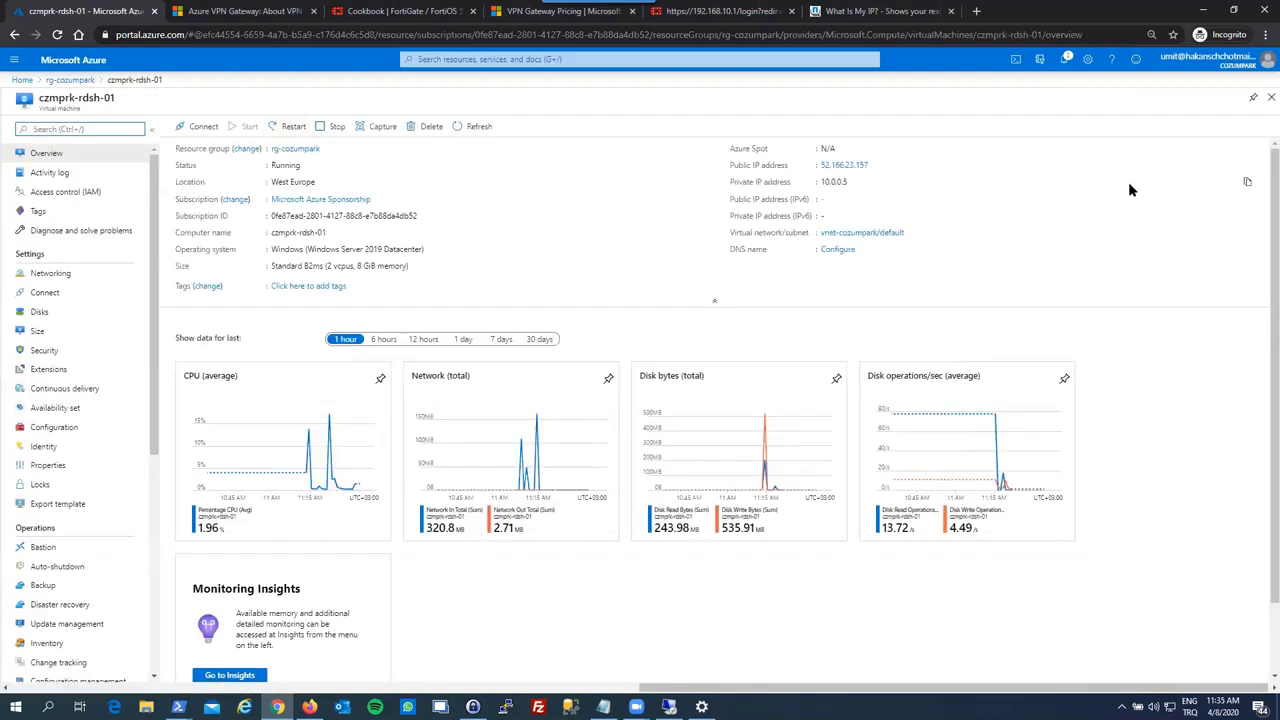
click(1247, 183)
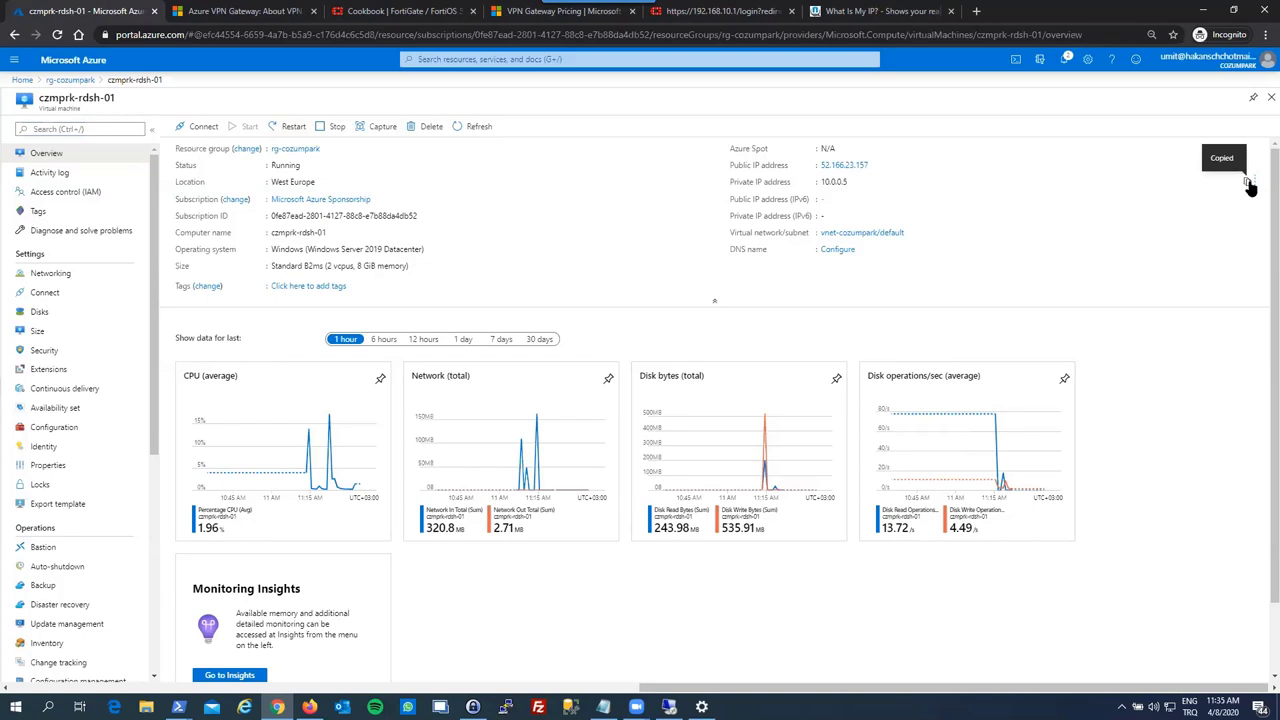
- Launch Remote Desktop Connection via the mstsc search
key(super)
text(mstsc)
key(Return)
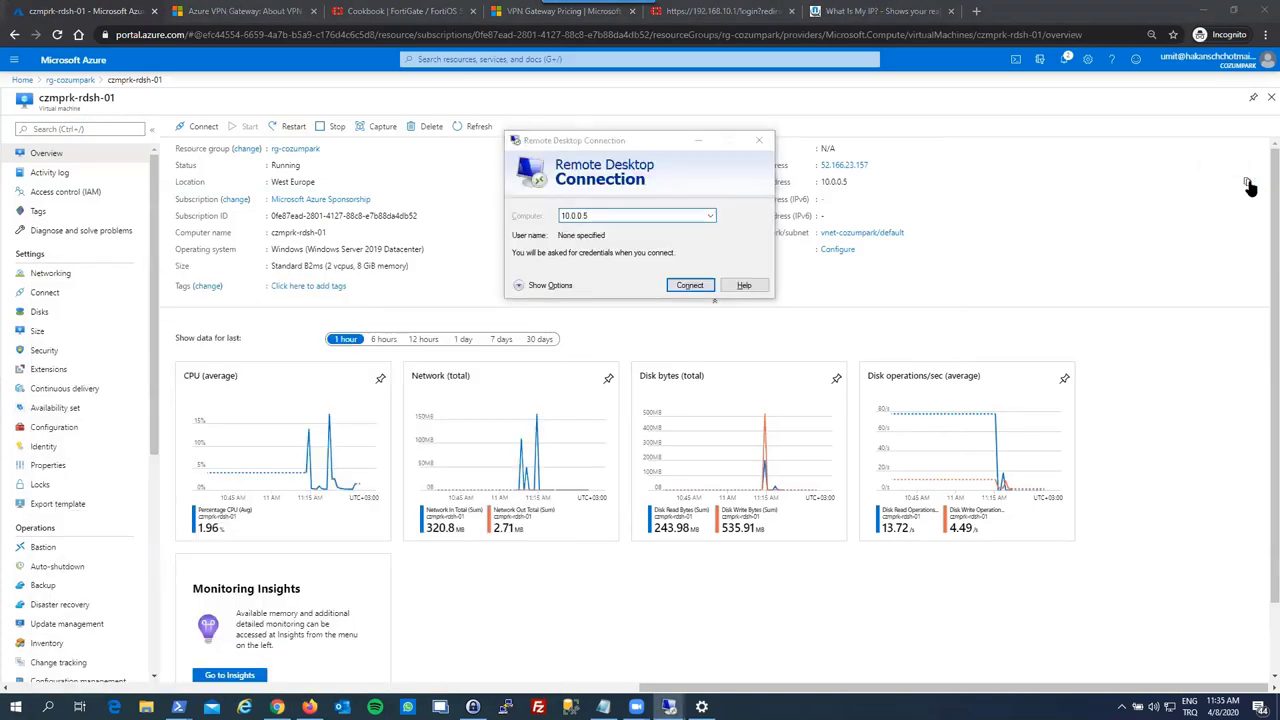
- Connect to 10.0.0.5 with a different local account, re-entering the password after the first attempt fails
key(Return)
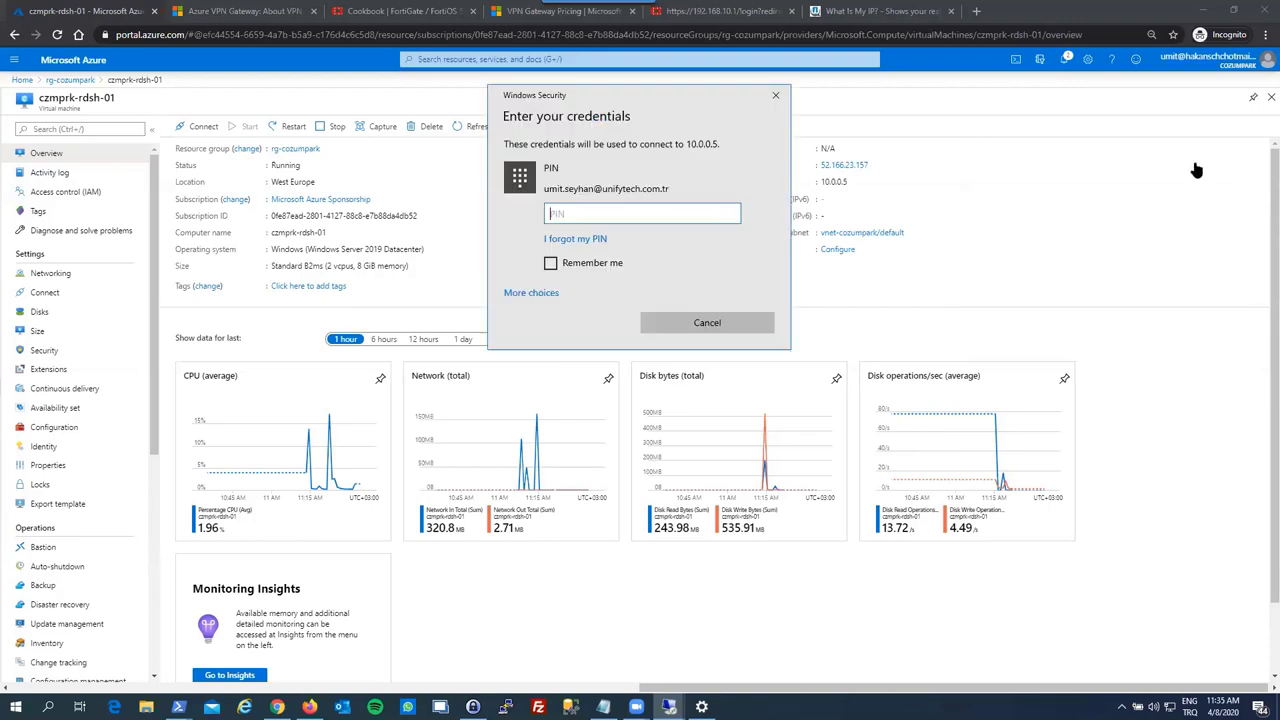
click(556, 294)
click(622, 368)
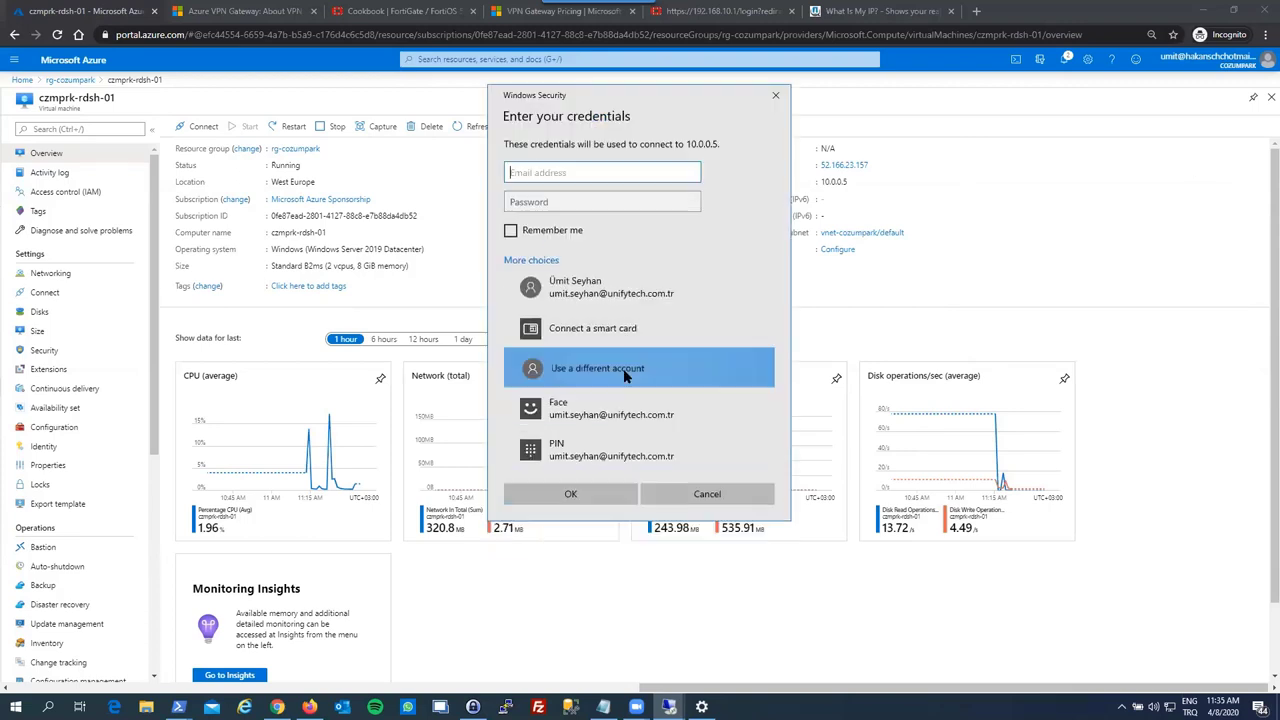
text(.\couz)
text(mpark)
key(Tab)
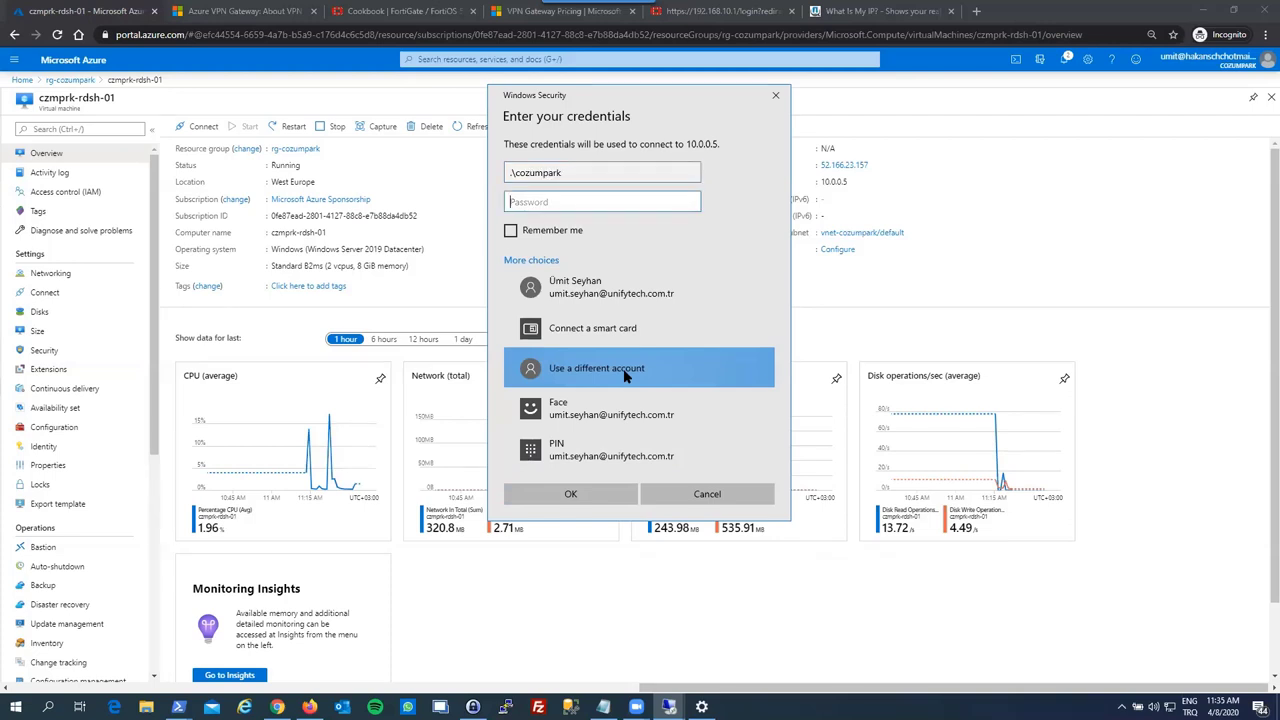
text(•••••••••)
key(Return)
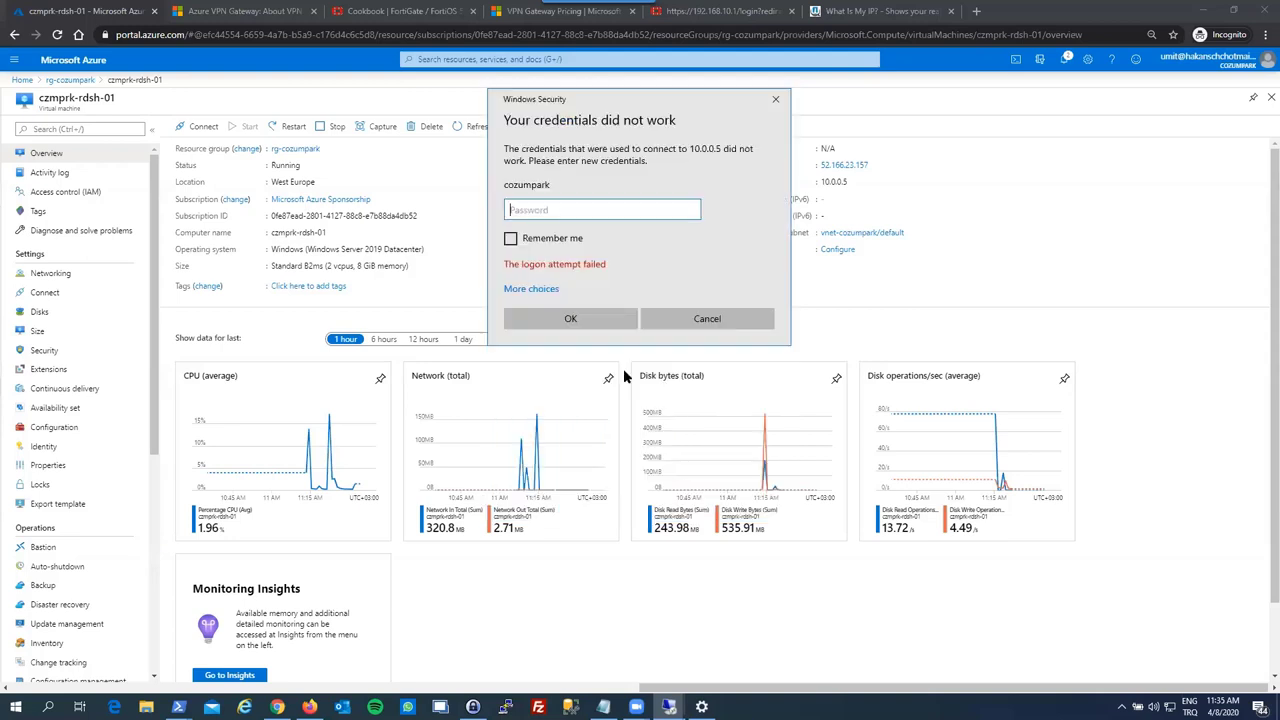
text(•••••••••••)
key(Return)
key(Return)
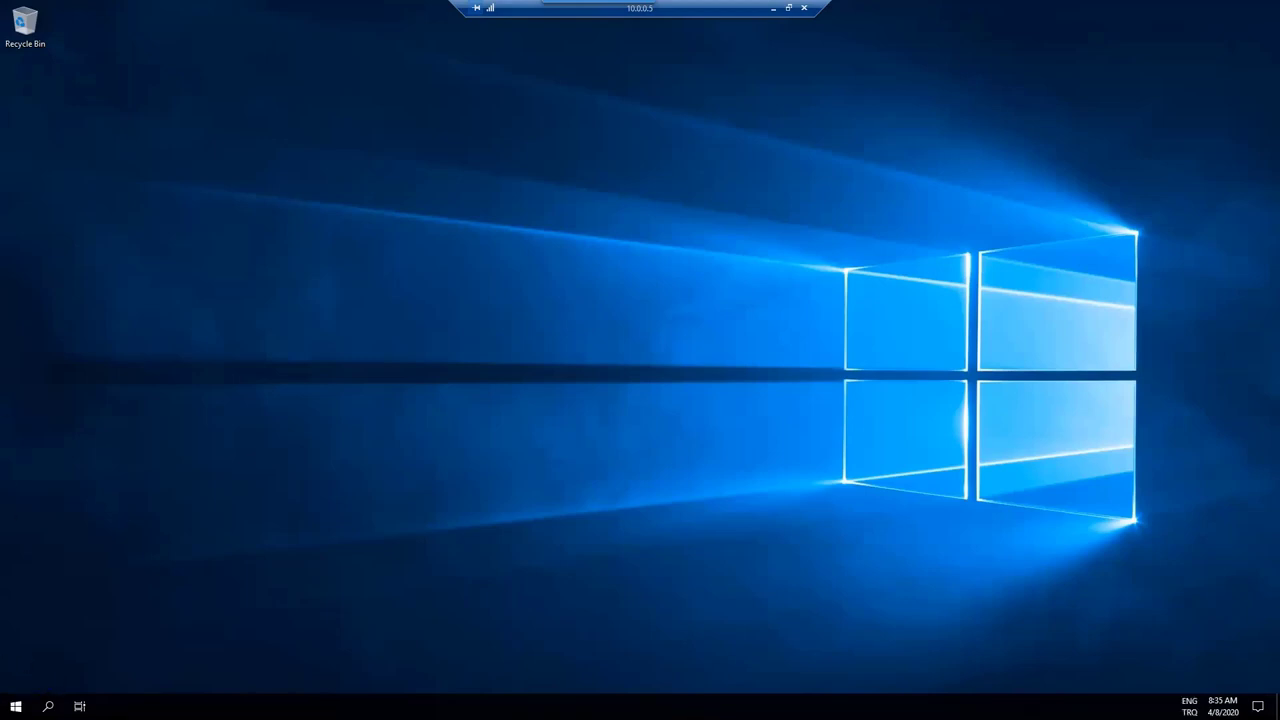
- From Control Panel in small-icon view, set Windows Defender Firewall to Off for private and public networks
click(16, 706)
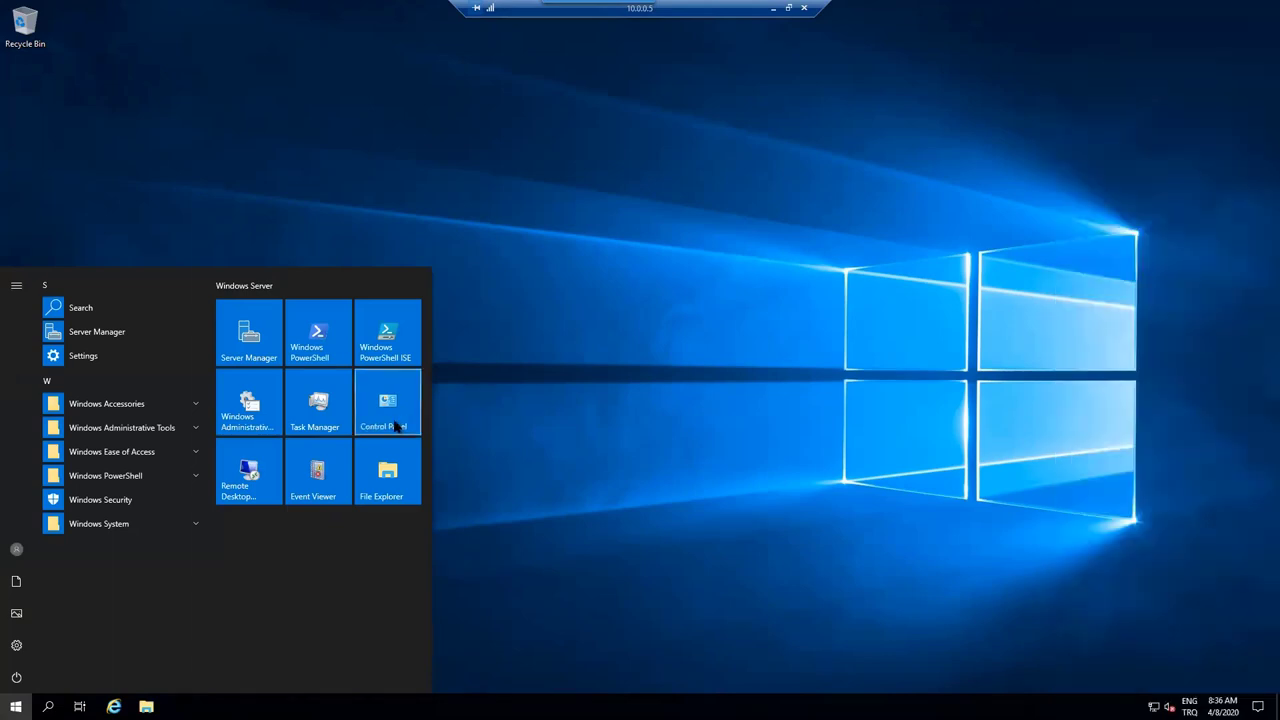
click(397, 427)
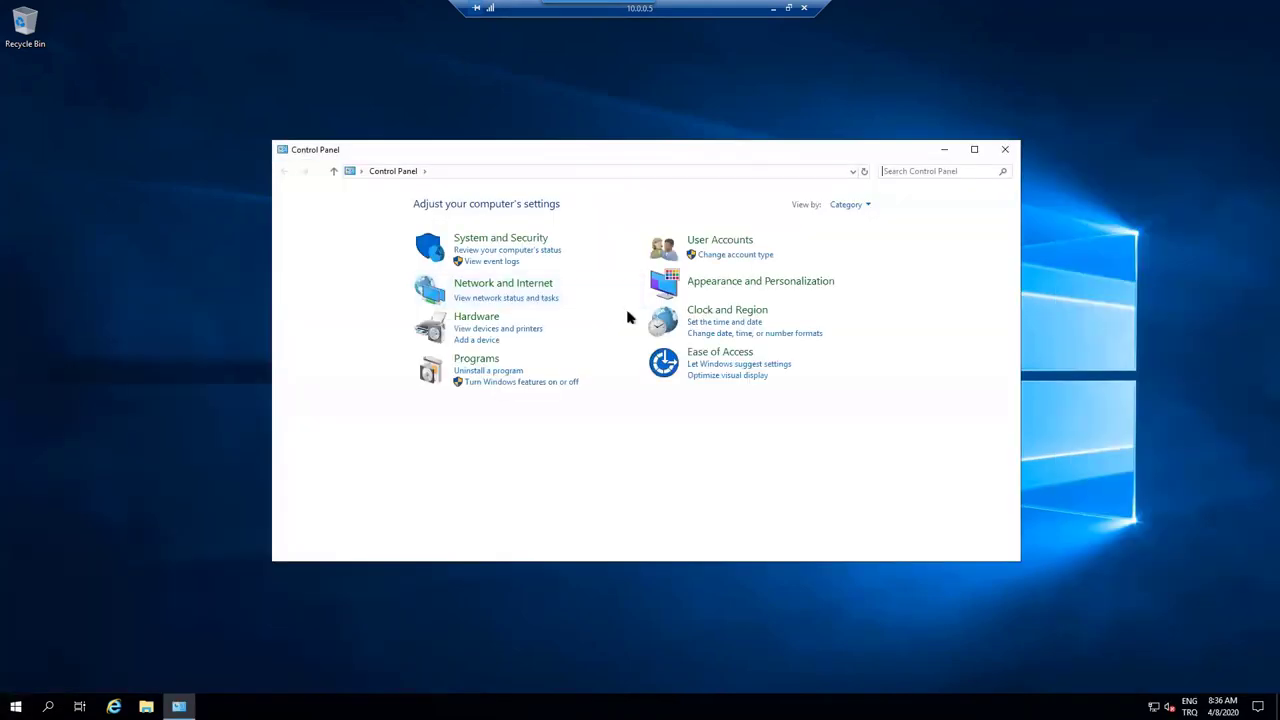
click(866, 206)
click(862, 251)
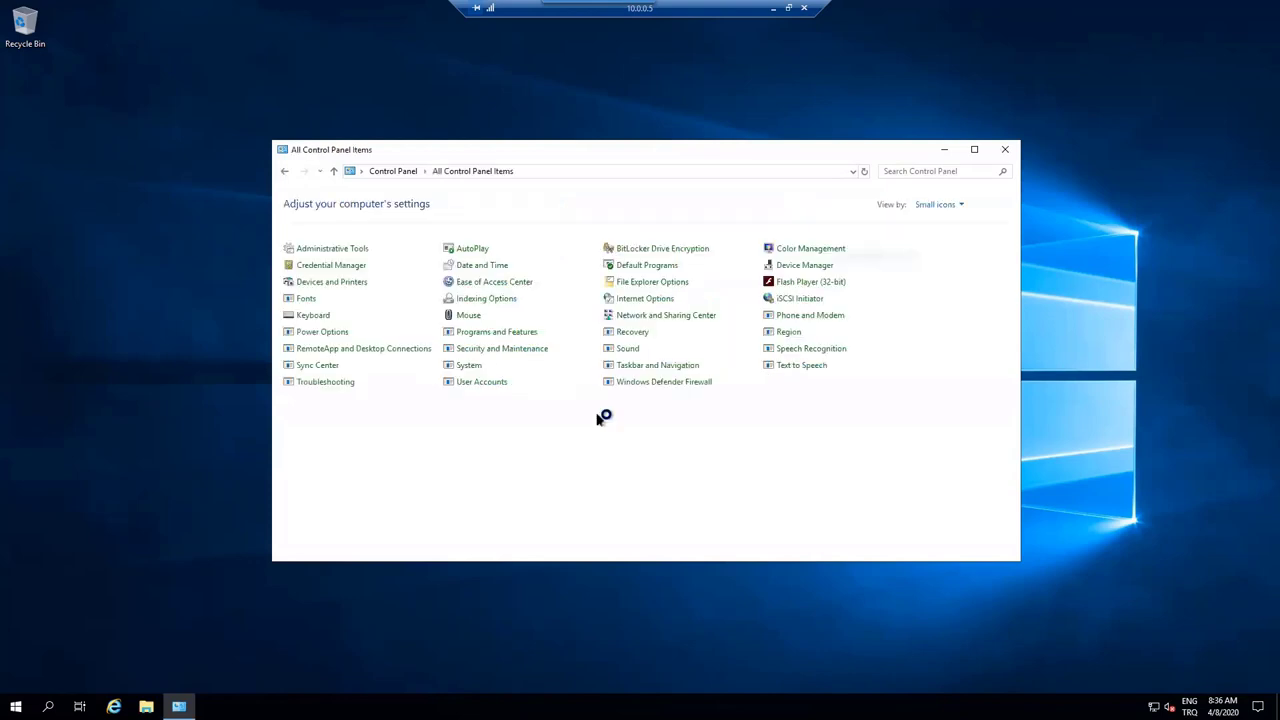
click(649, 384)
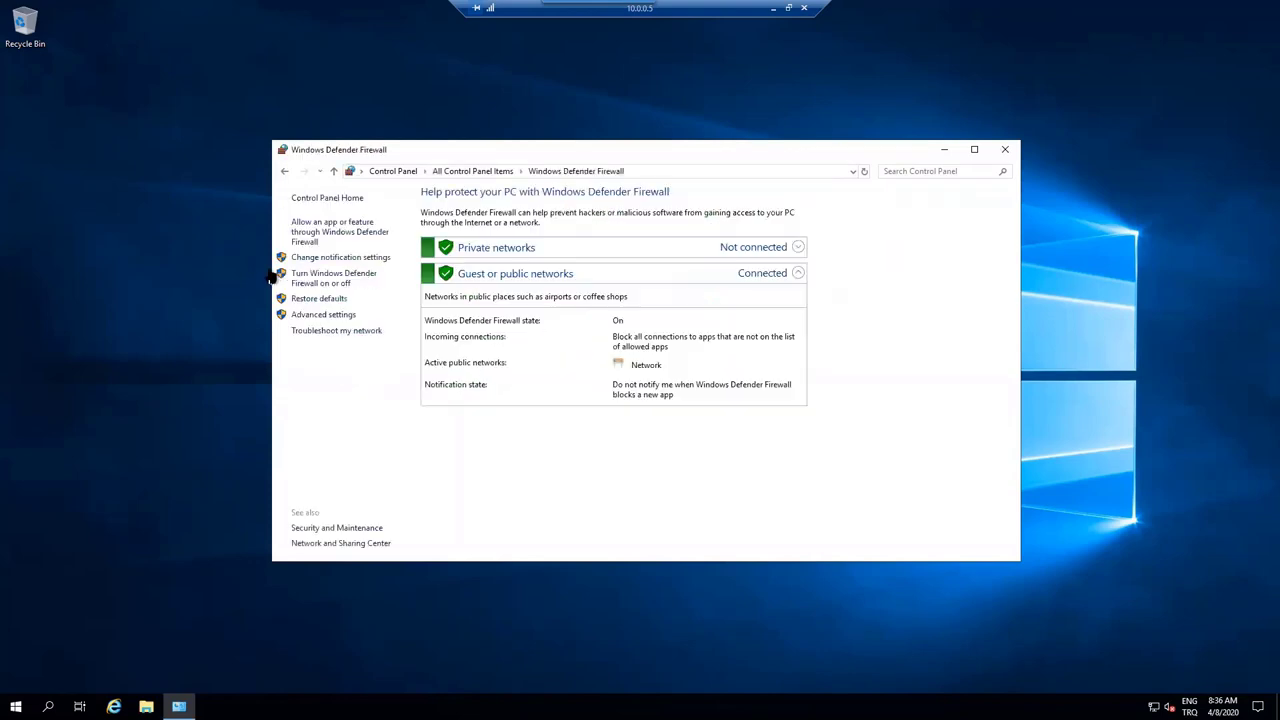
click(343, 277)
click(494, 293)
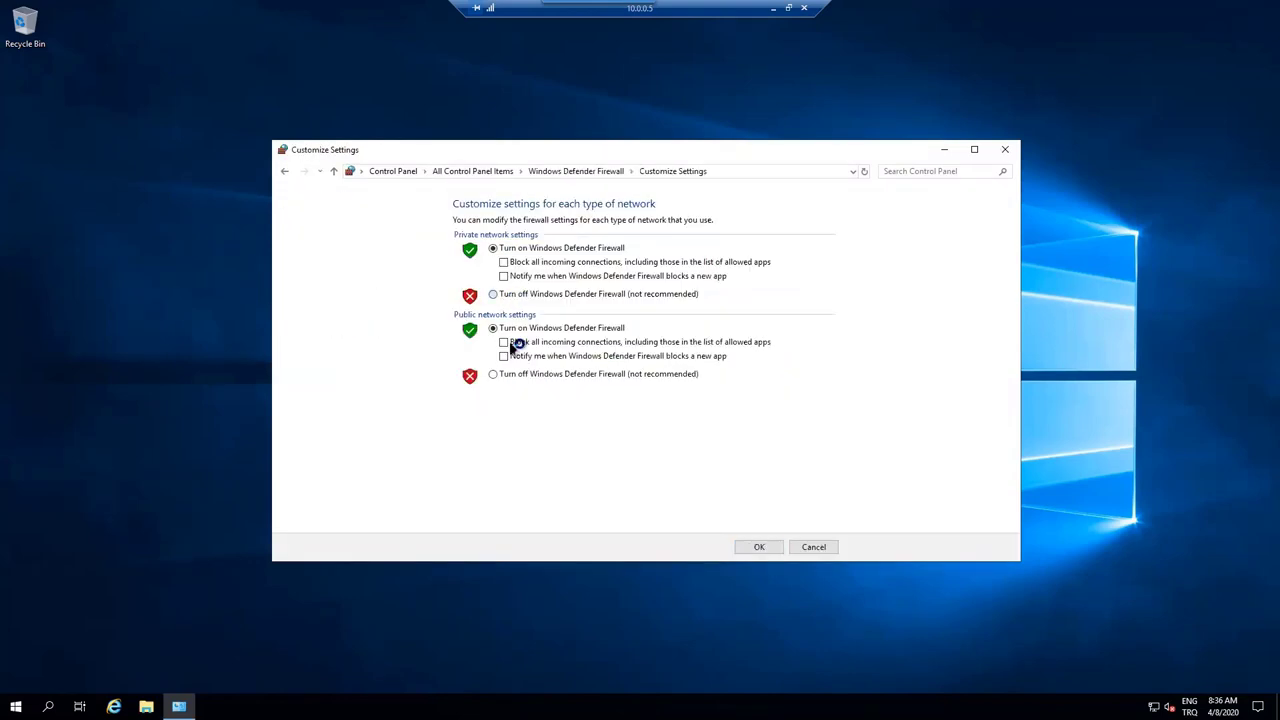
click(533, 376)
click(759, 547)
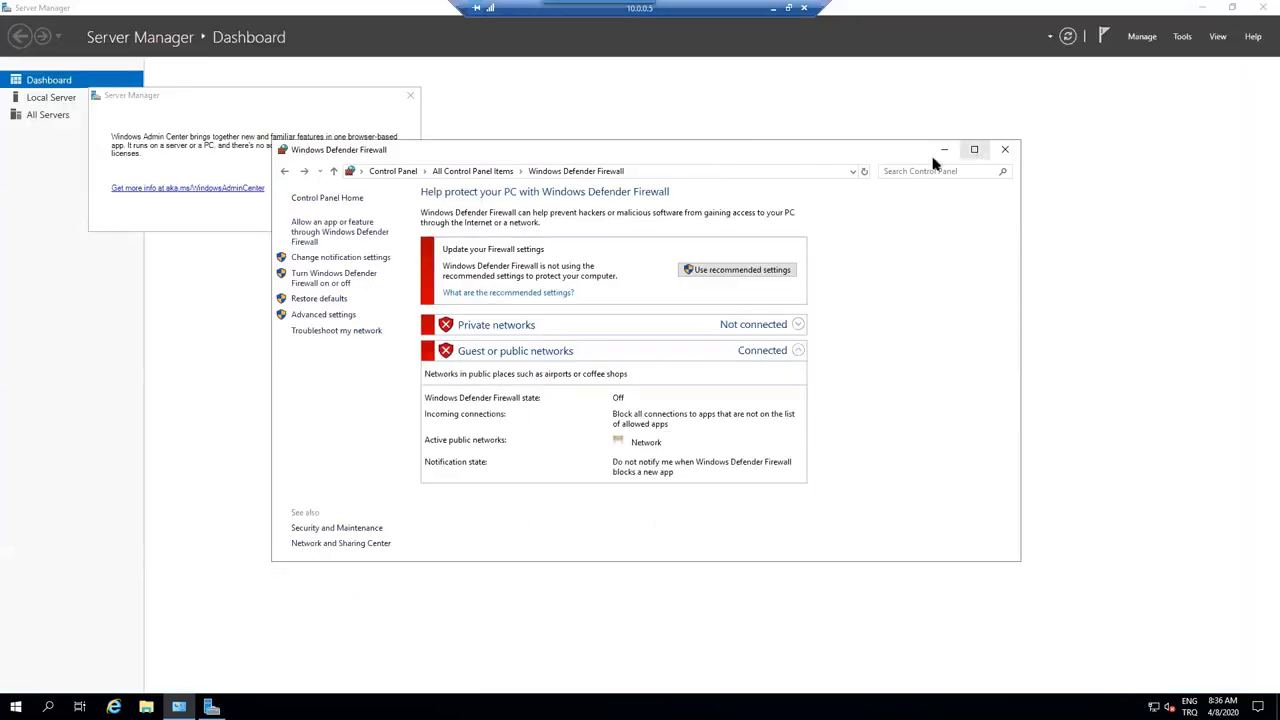
- Close the firewall window and bring up System Properties from Server Manager's Local Server page
click(1005, 149)
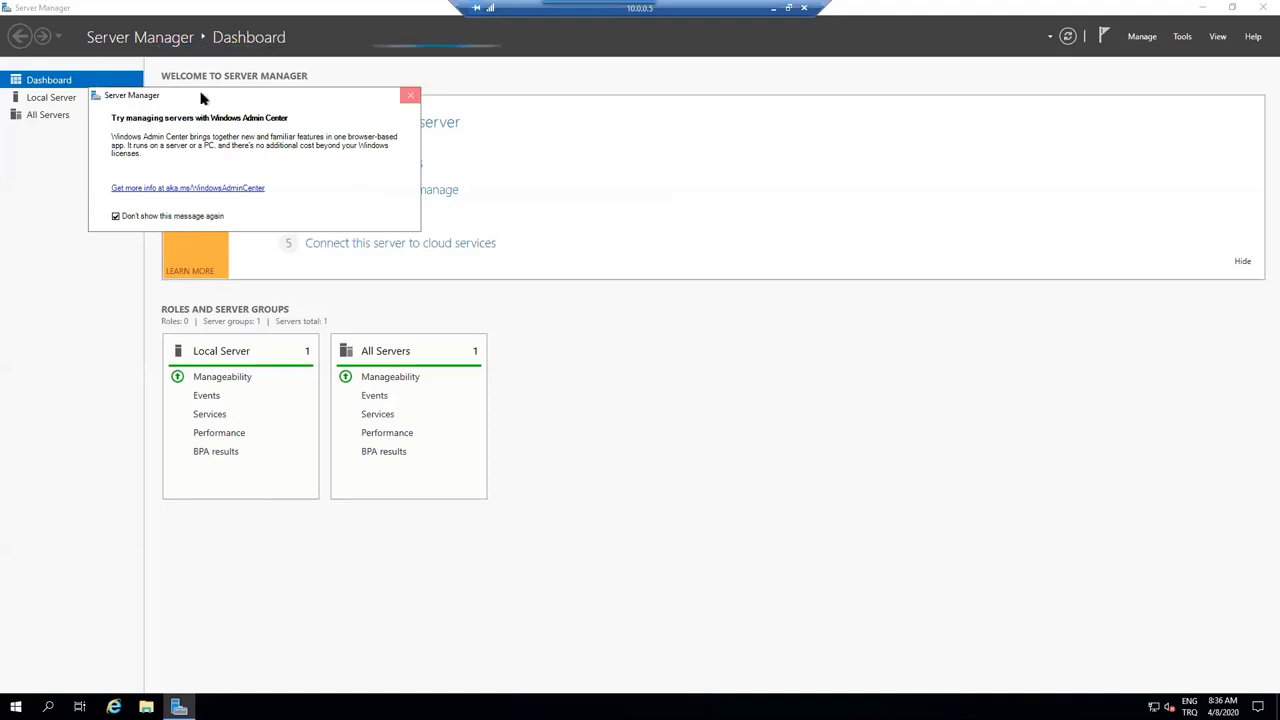
click(410, 95)
click(76, 100)
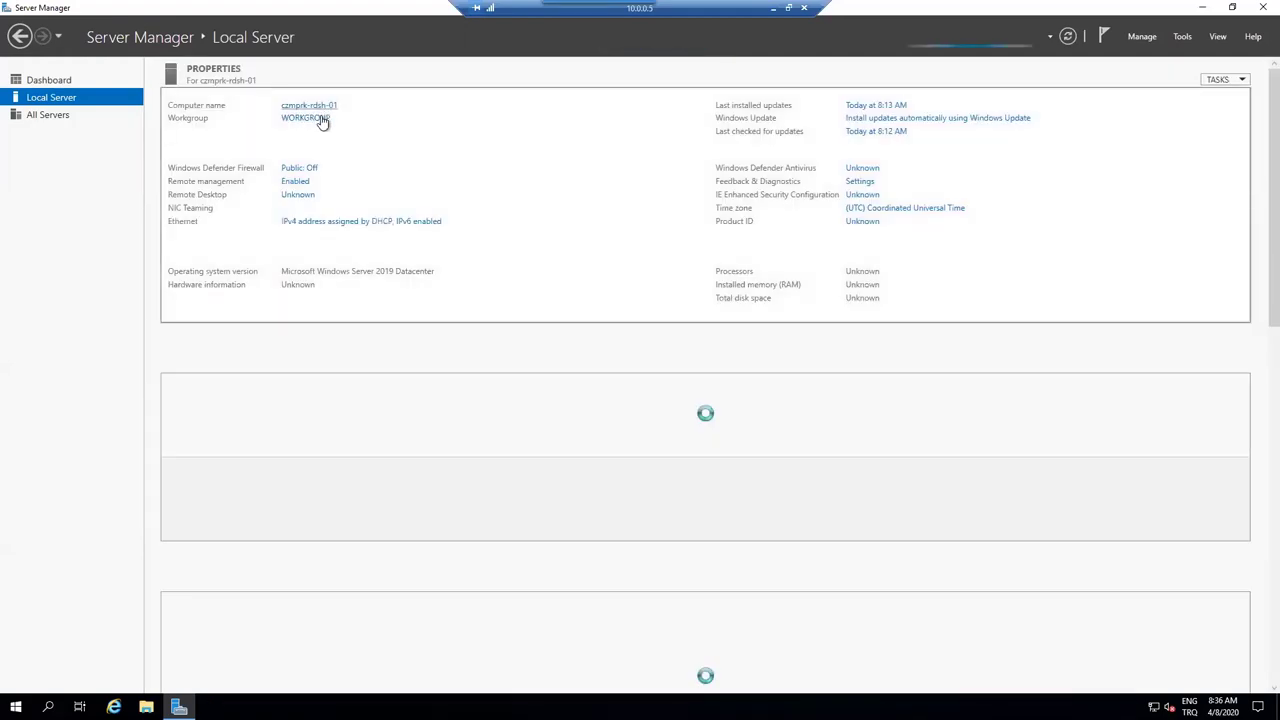
click(320, 122)
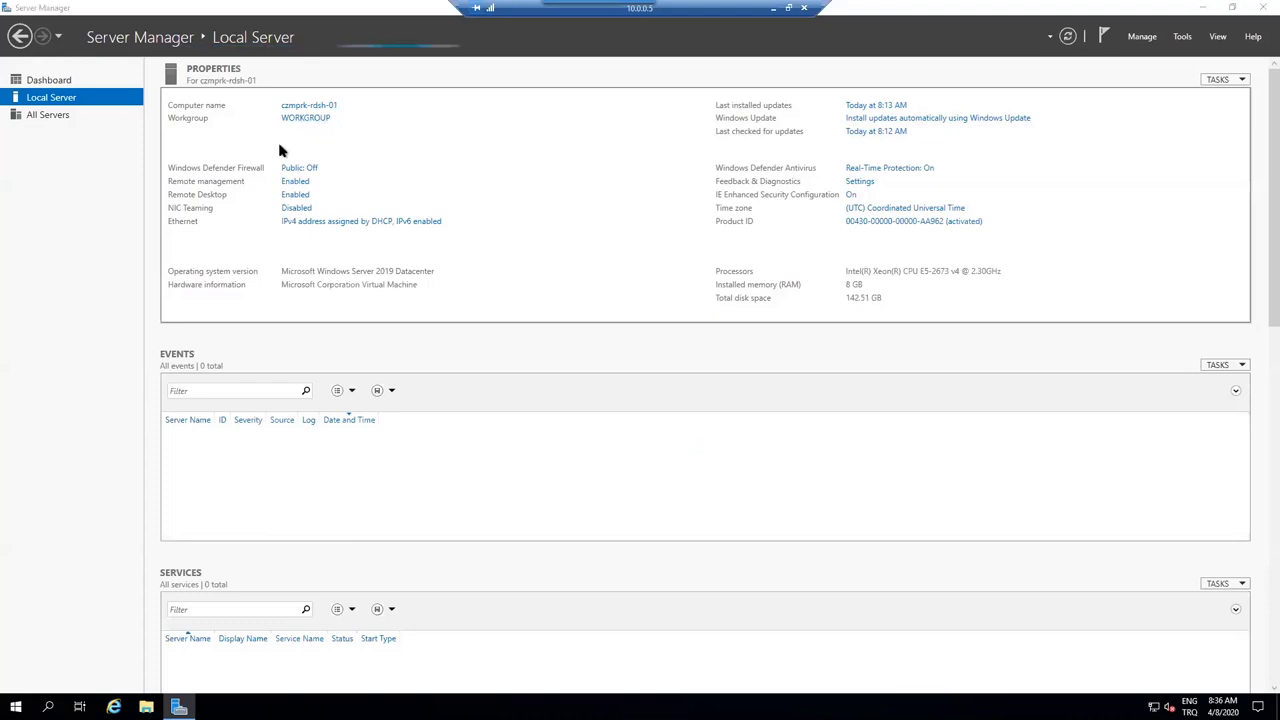
- Make the computer a member of domain cozumpark.local using the domain administrator credentials
click(352, 284)
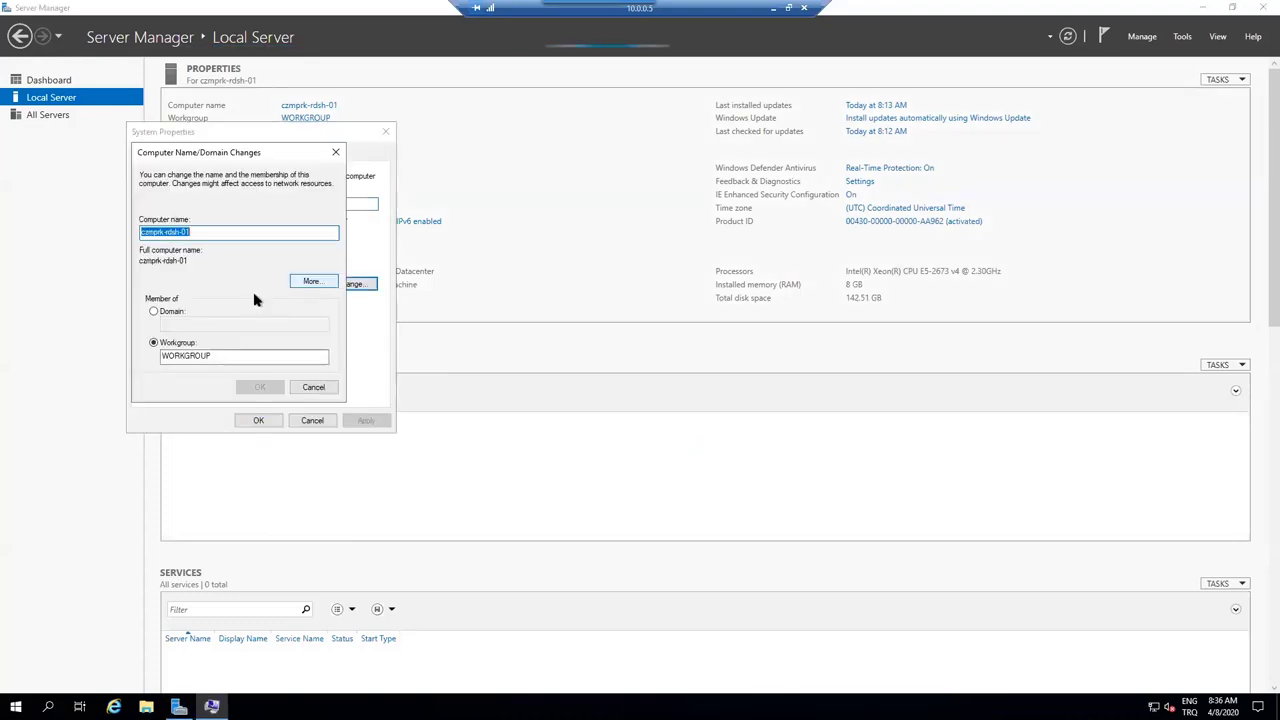
click(168, 311)
click(182, 325)
text(co)
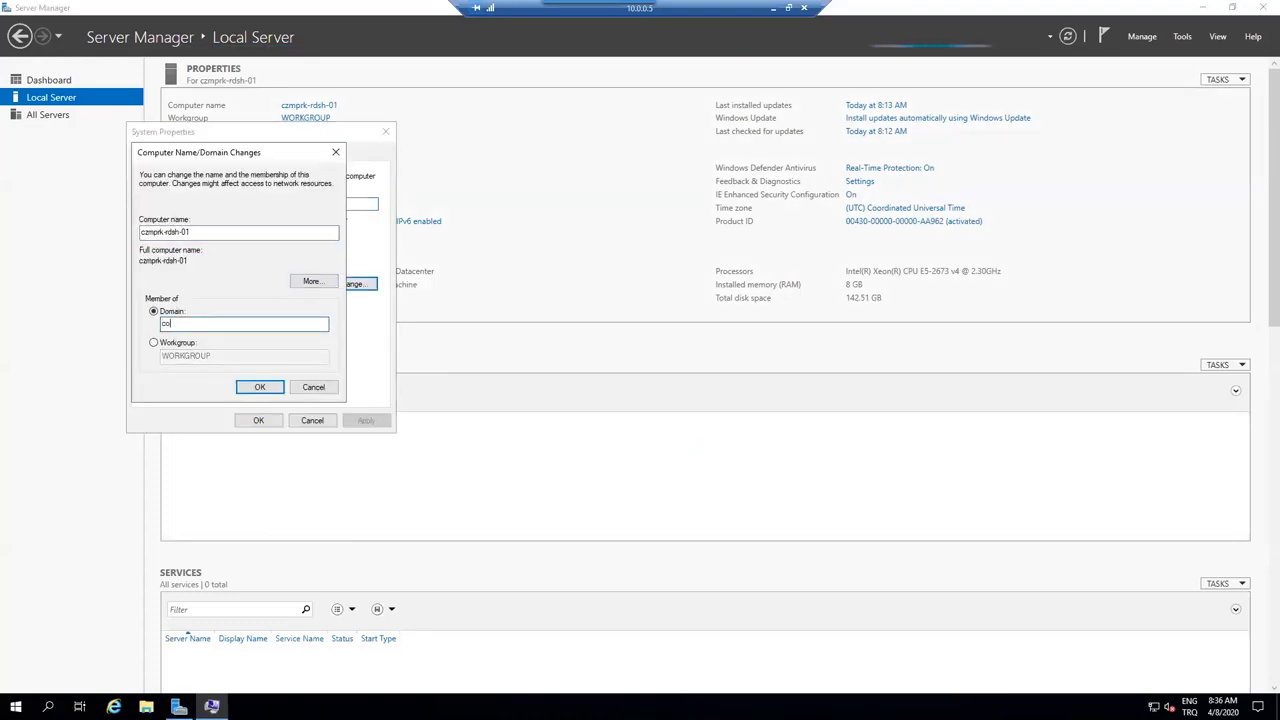
text(zumpark.local)
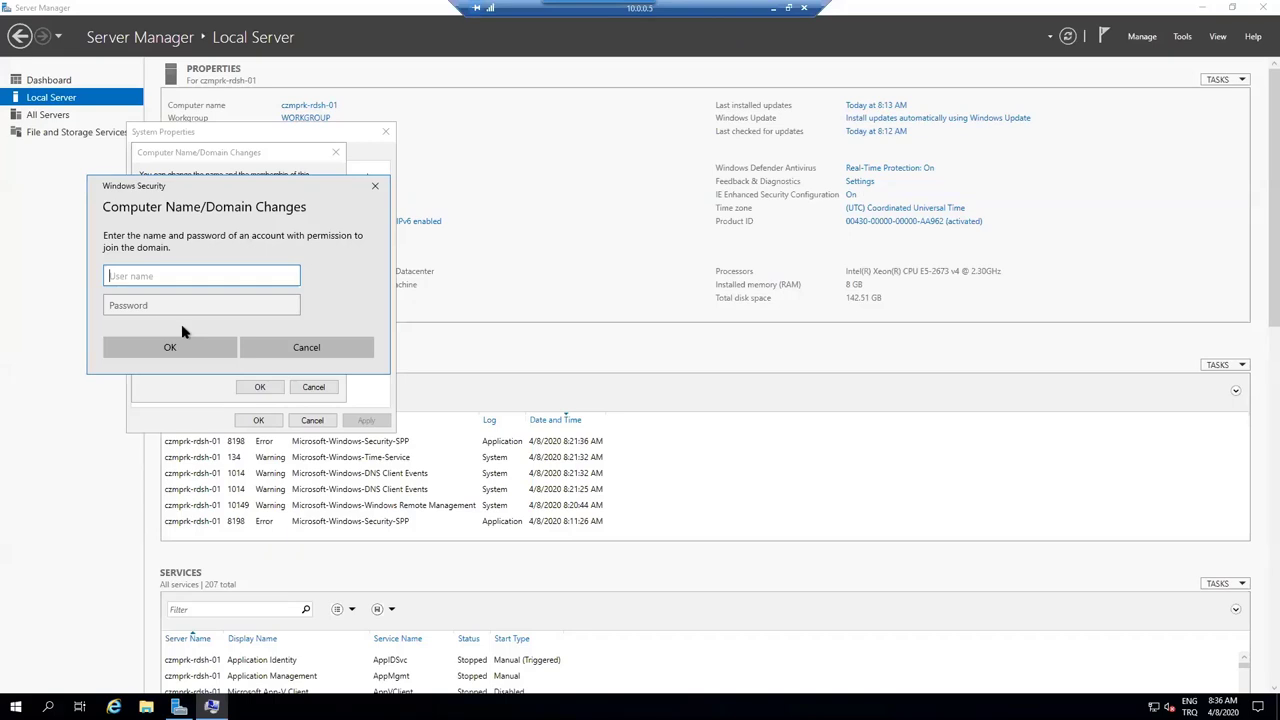
text(administrator)
key(Tab)
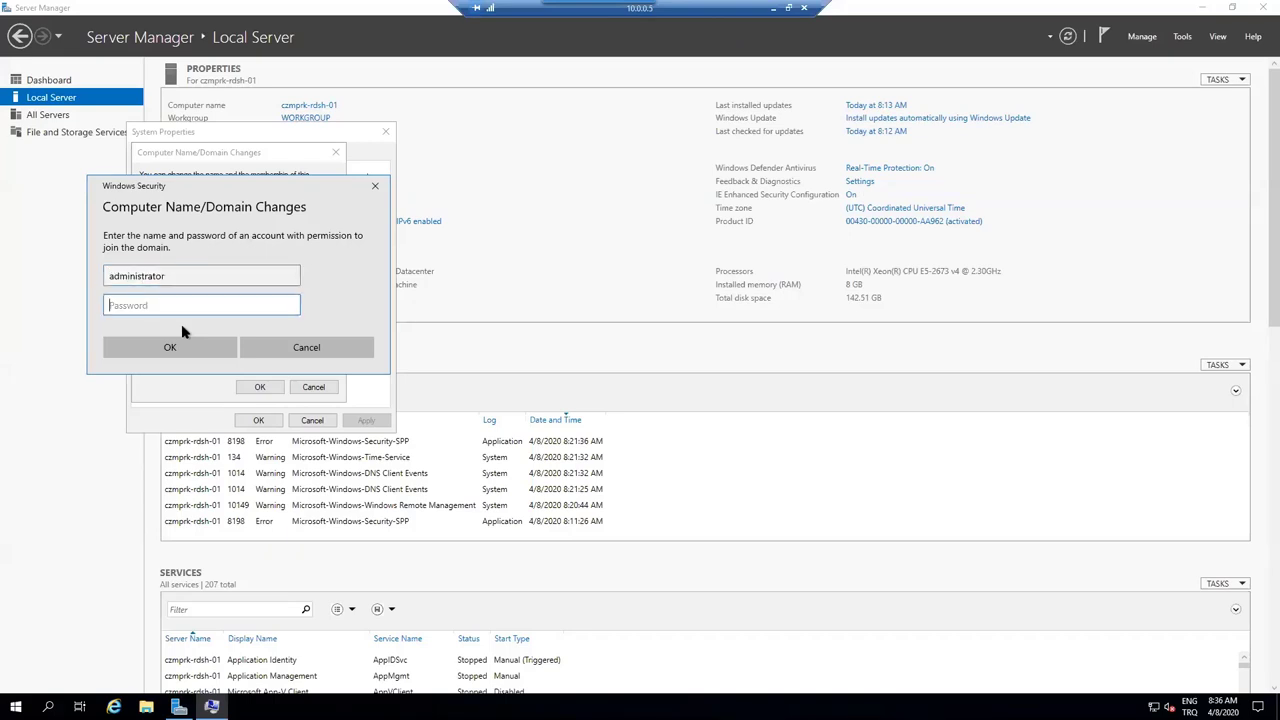
text(•••••••••)
key(Return)
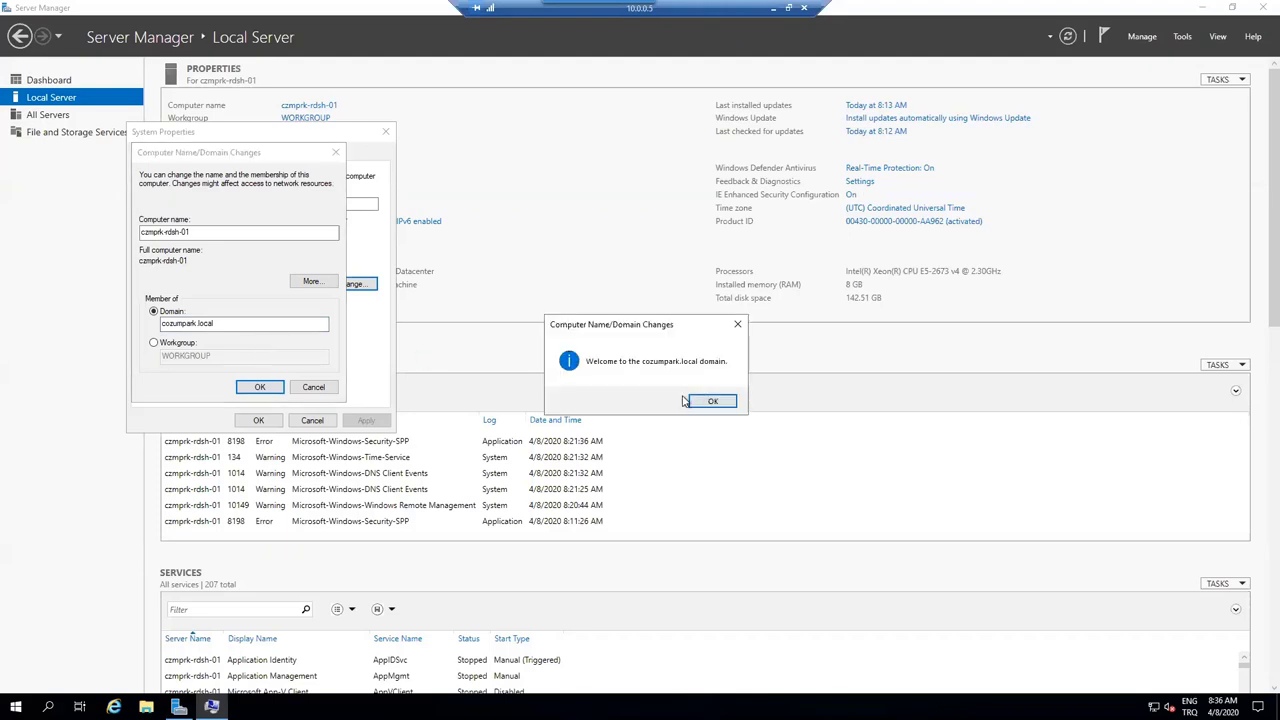
- Acknowledge the domain welcome and restart notices, then restart the server now
click(690, 401)
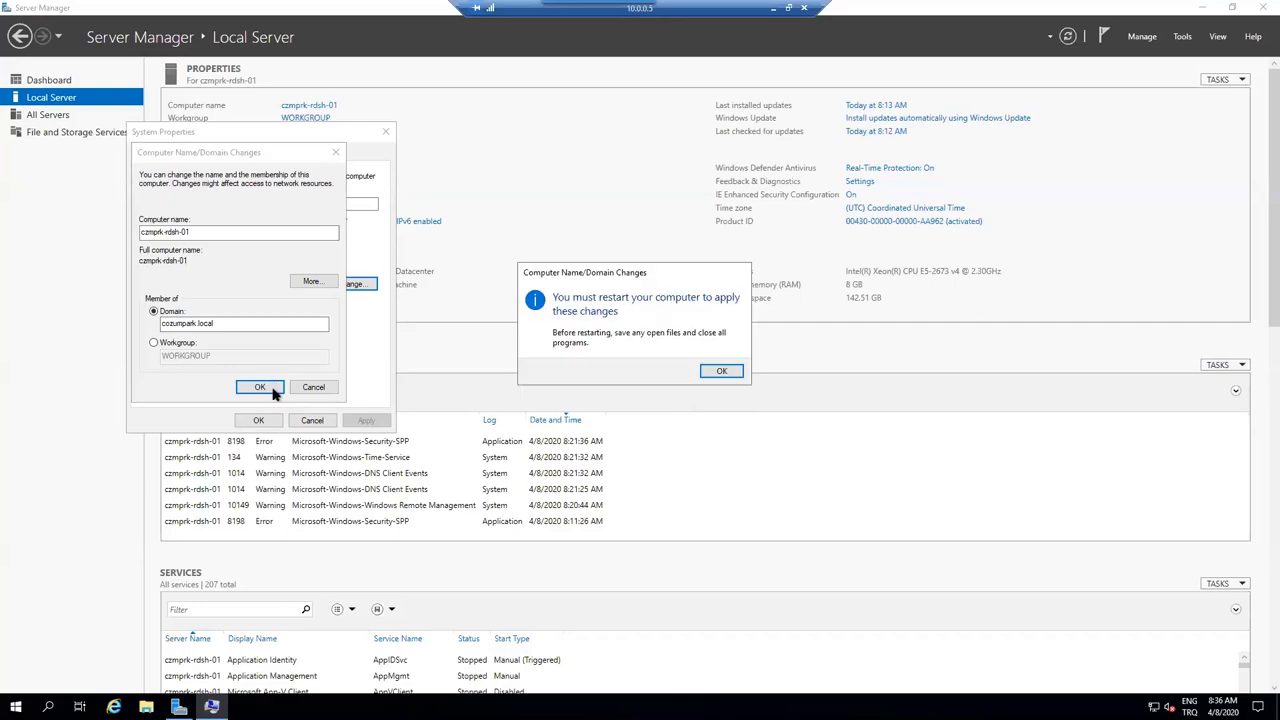
click(732, 378)
click(274, 423)
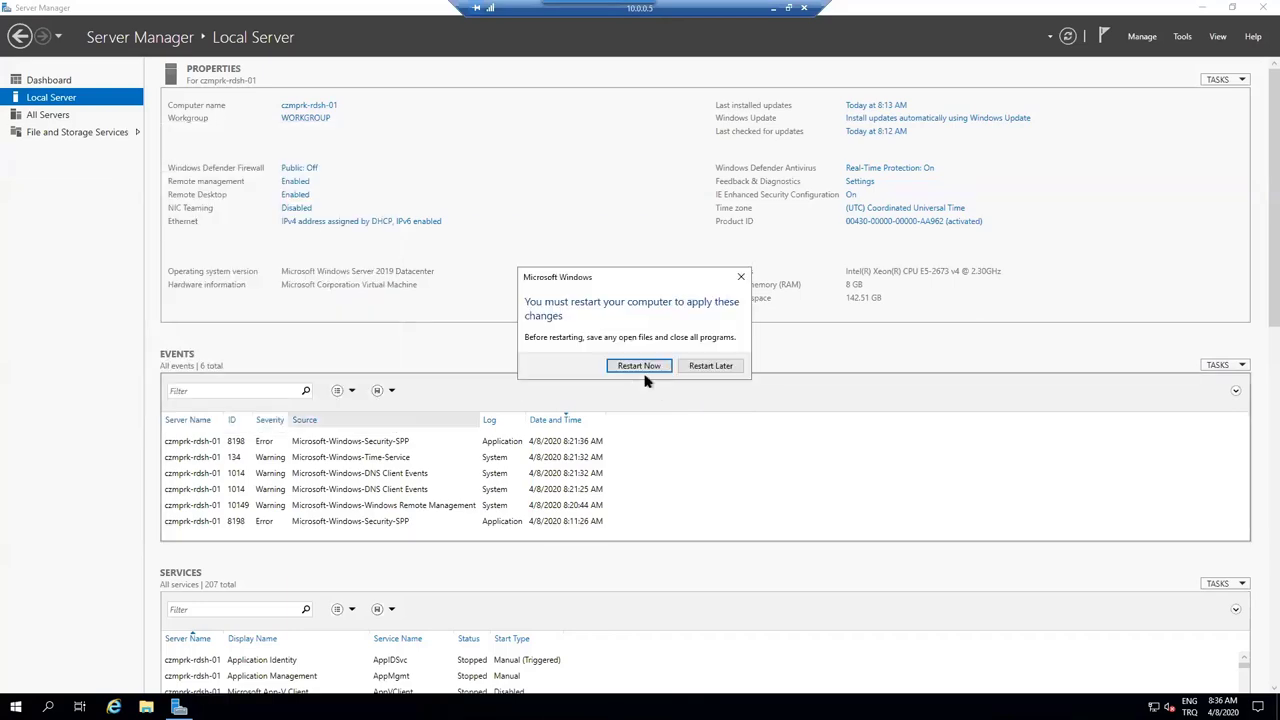
click(645, 370)
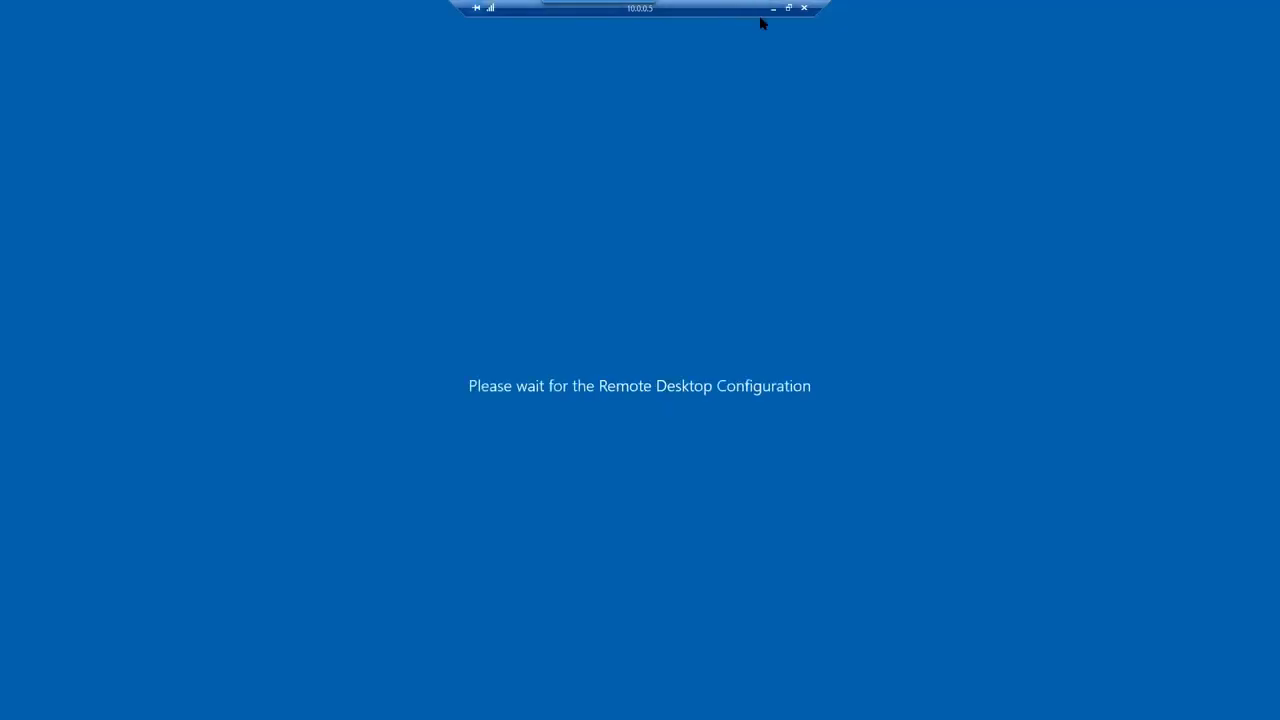
- Sign in to CZMPRK-DC-01 as cozumpark\administrator, fixing a typo in the user name
click(773, 8)
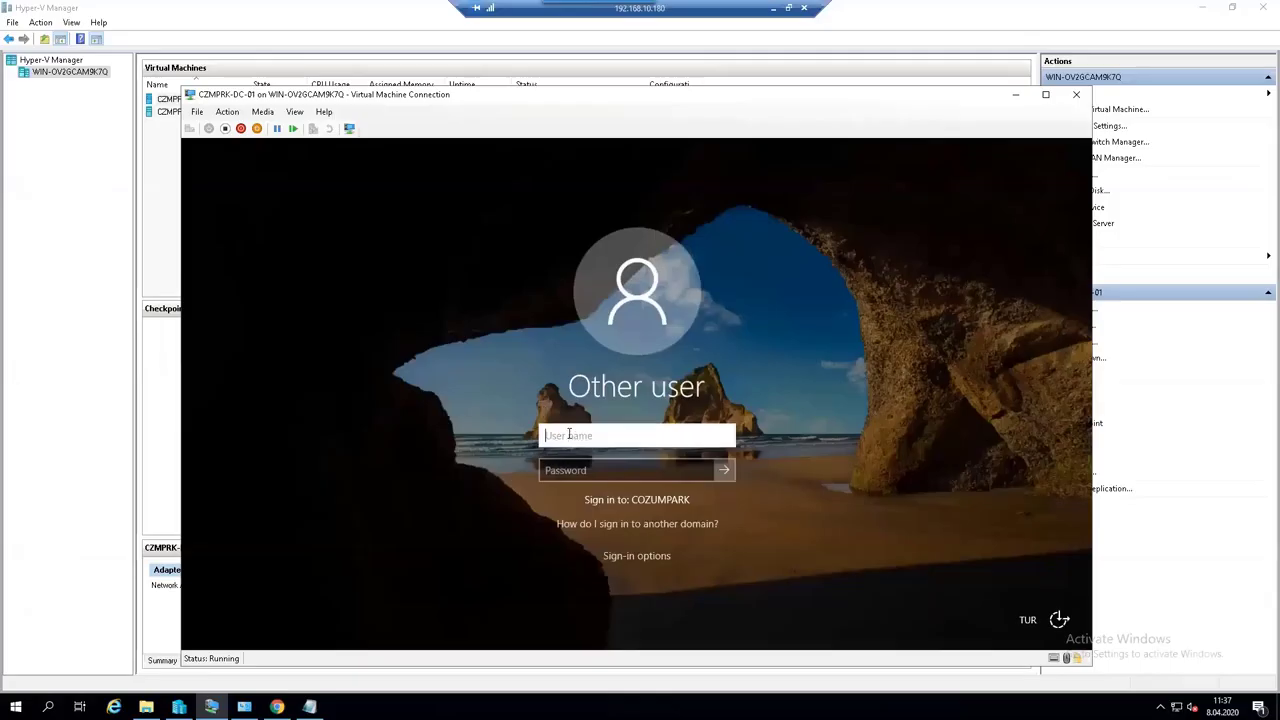
text(cozumpark\administrea)
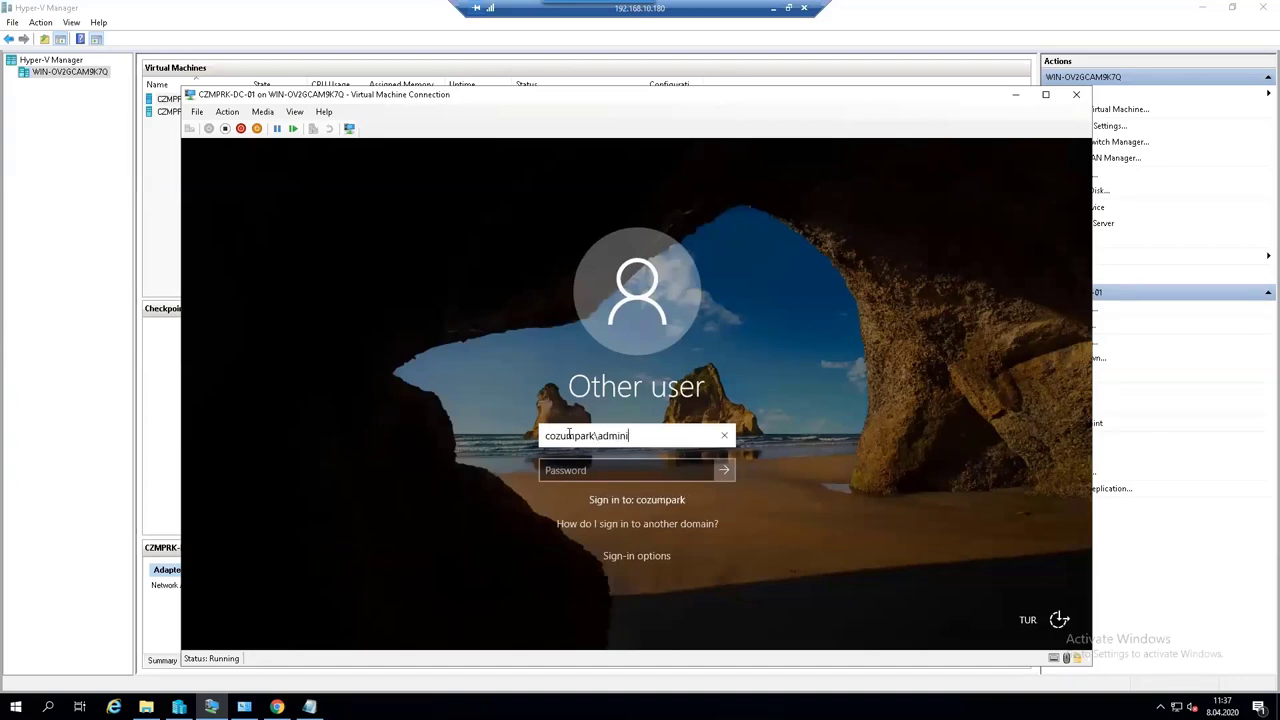
key(BackSpace)
key(BackSpace)
text(ator)
key(Tab)
text(********)
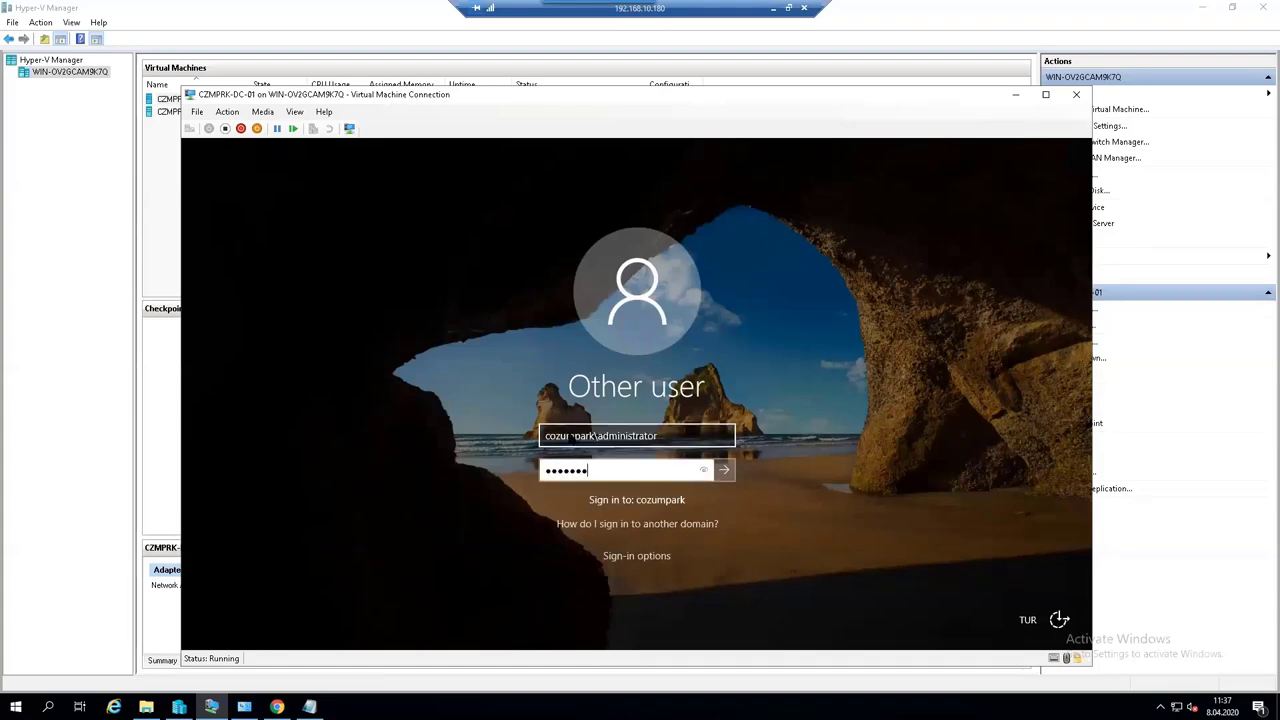
key(Return)
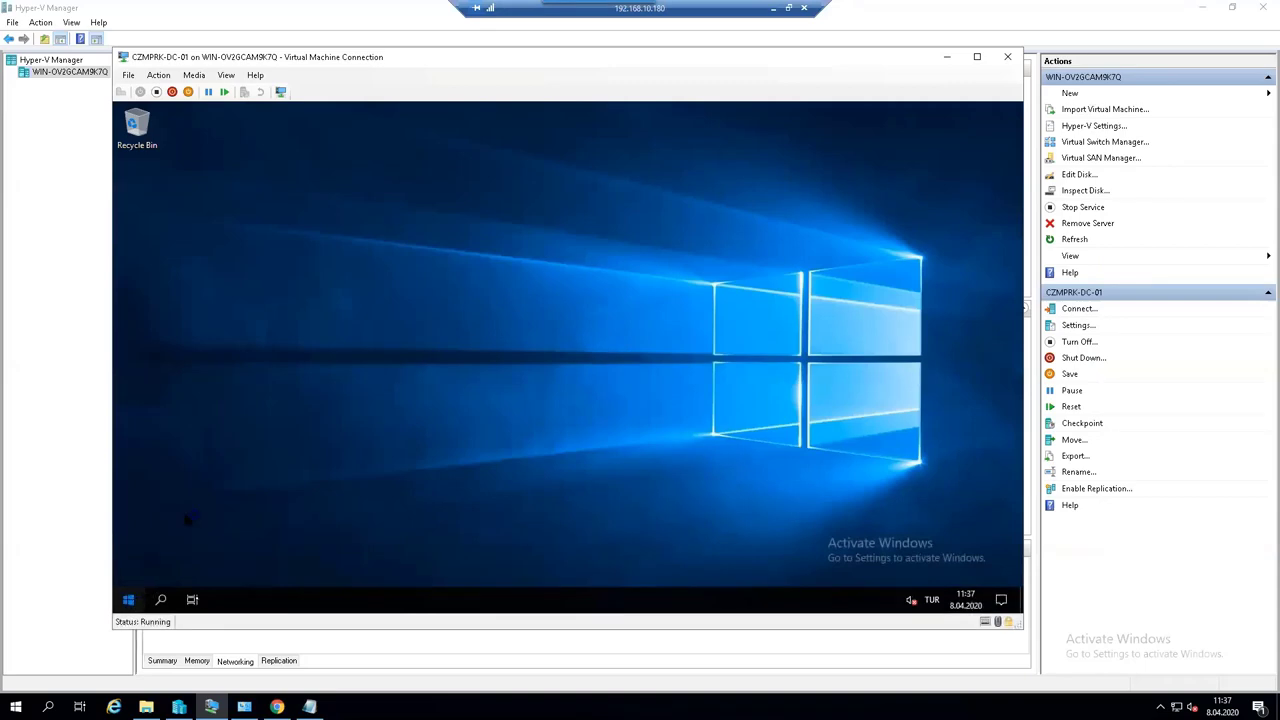
- Open Active Directory Sites and Services from Administrative Tools and expand the existing subnets
click(128, 599)
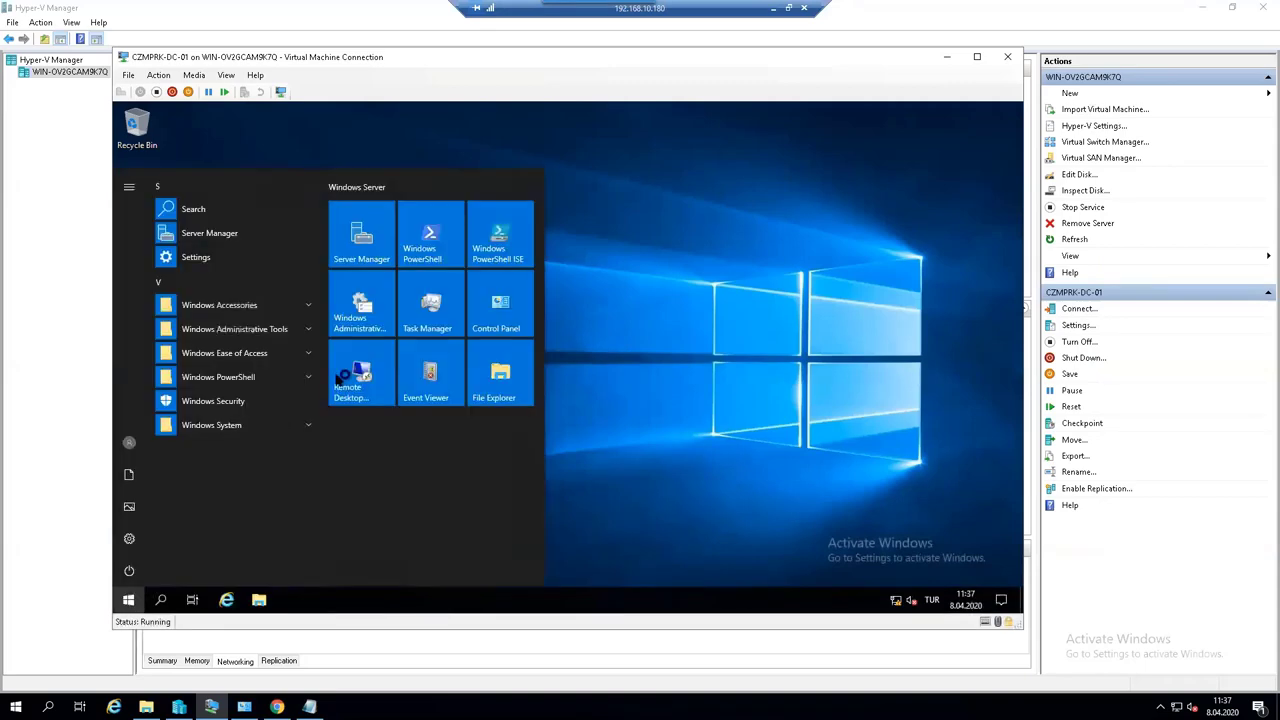
click(358, 332)
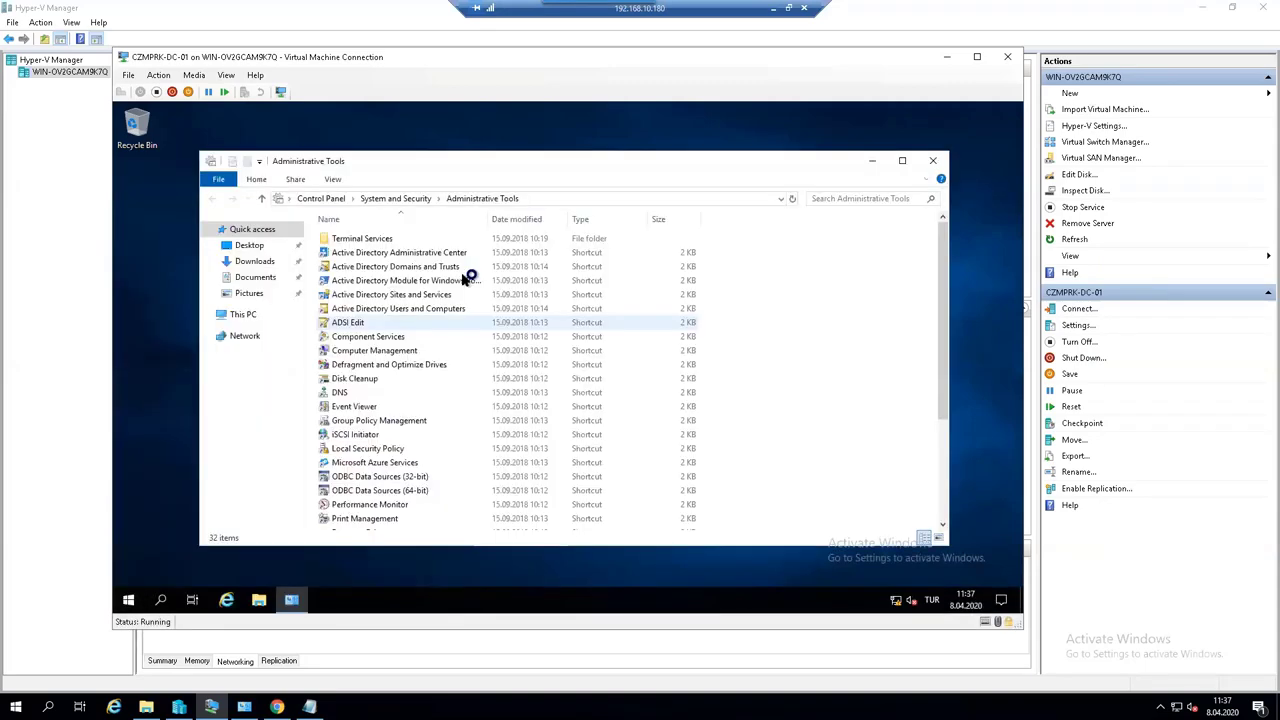
click(438, 294)
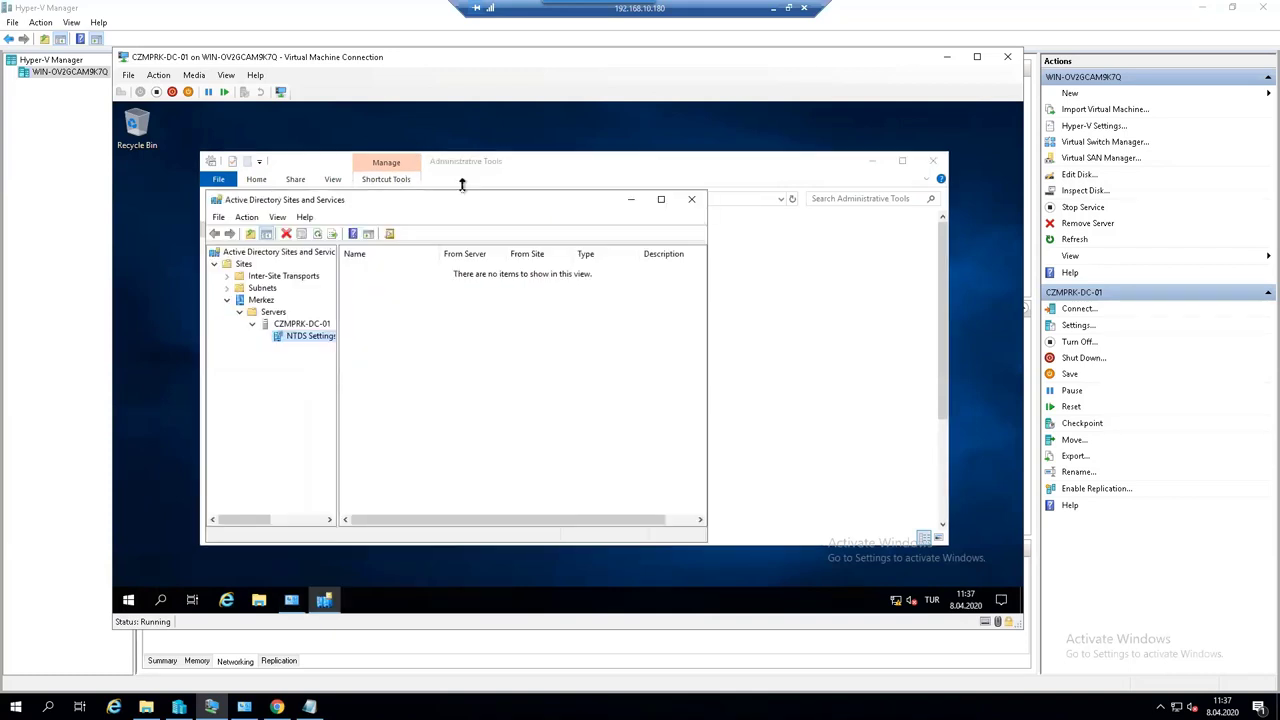
double_click(460, 199)
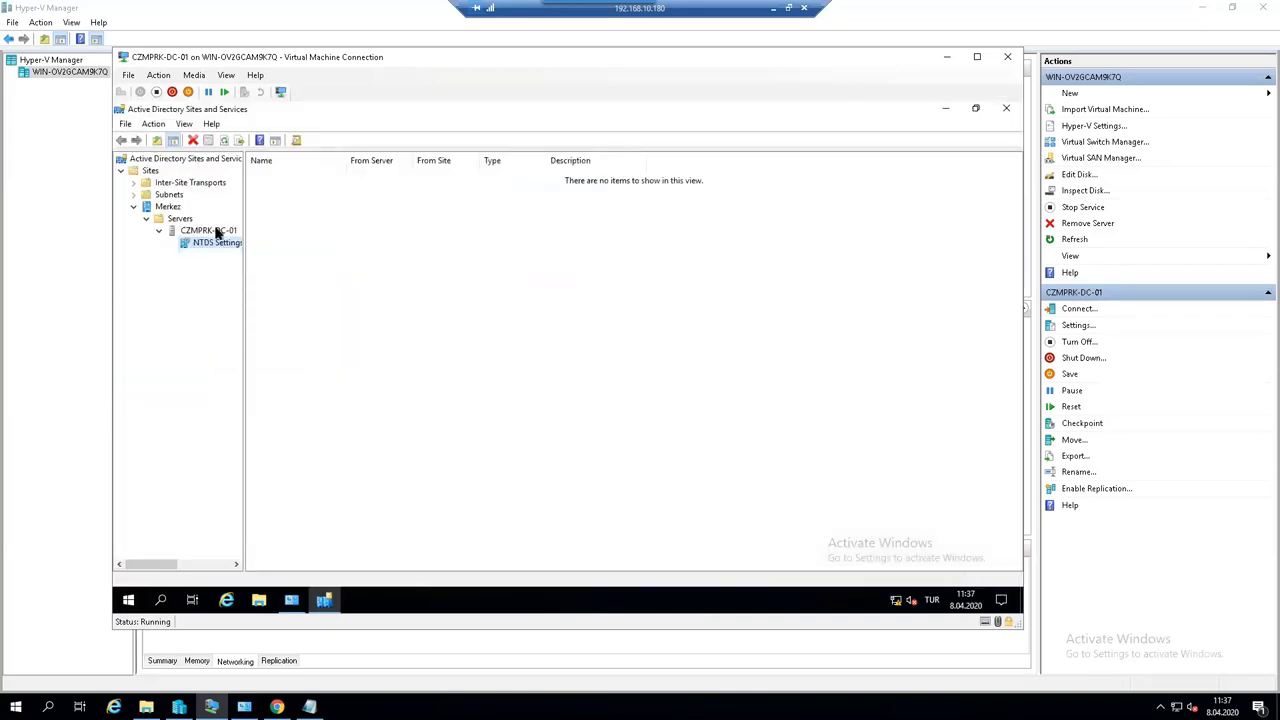
click(168, 194)
click(134, 194)
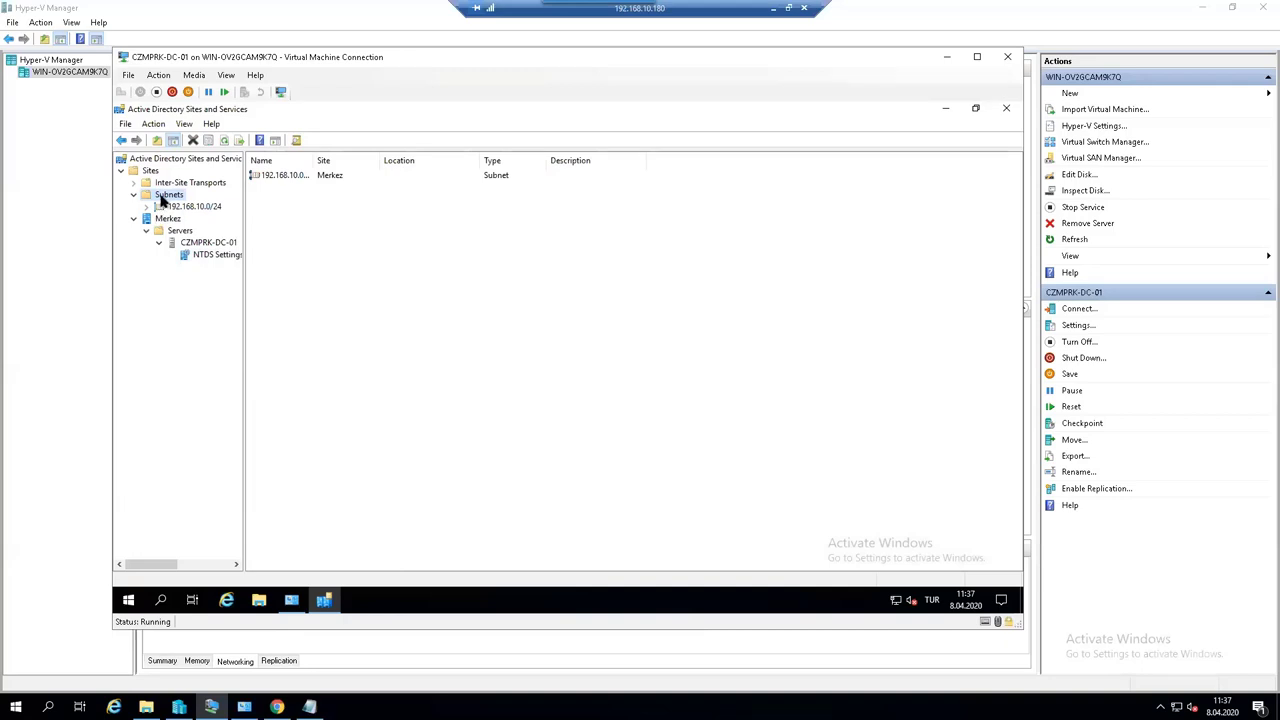
- Create a new site named Azure linked to DEFAULTIPSITELINK
right_click(155, 218)
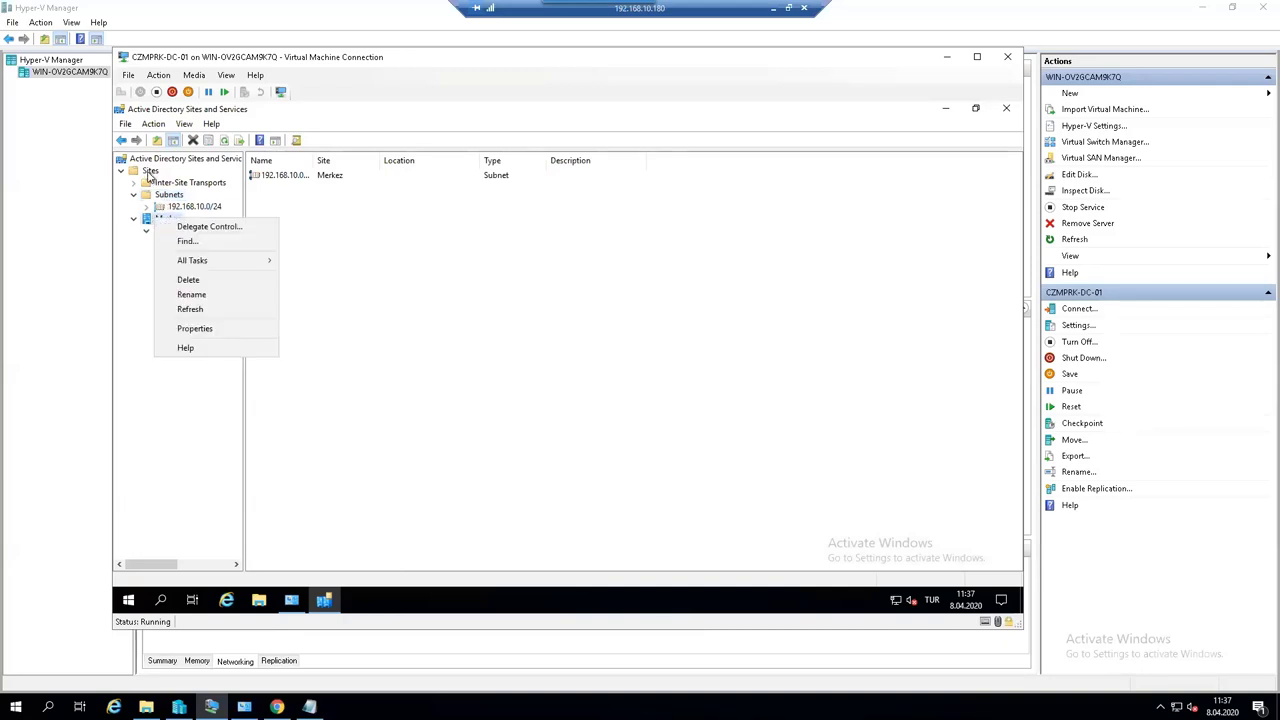
click(150, 171)
right_click(150, 171)
click(190, 194)
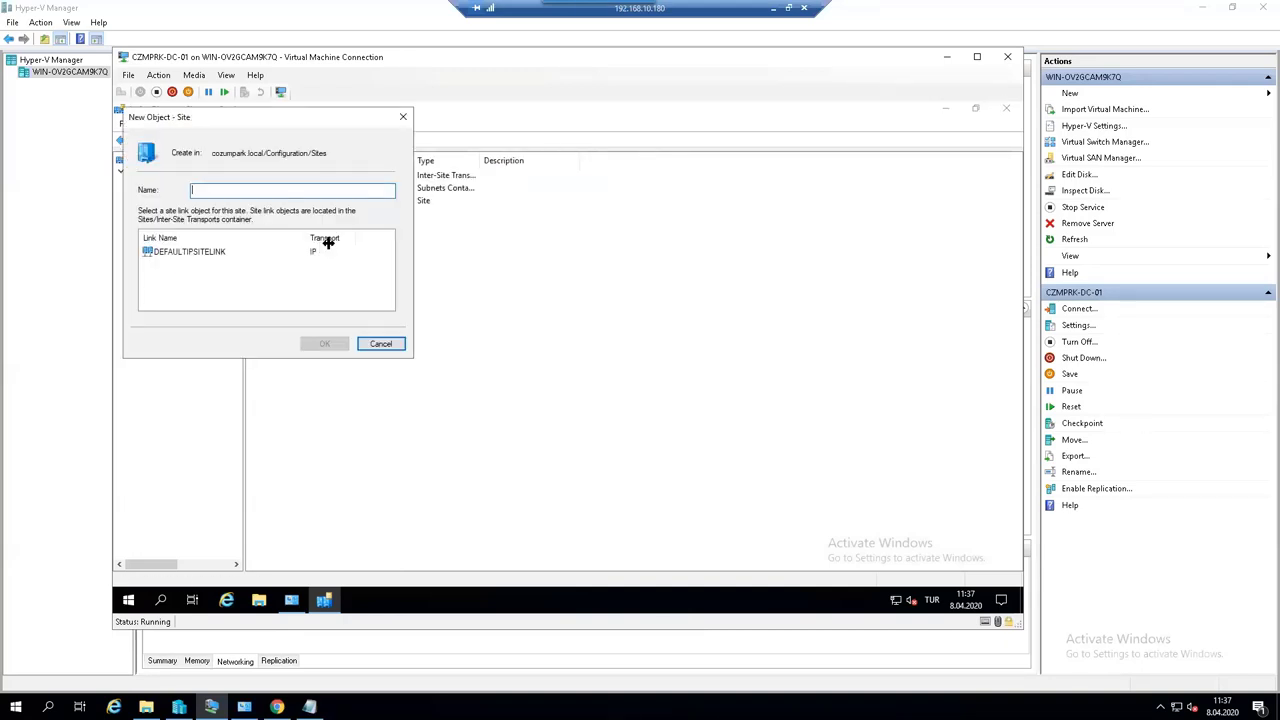
click(228, 252)
click(323, 342)
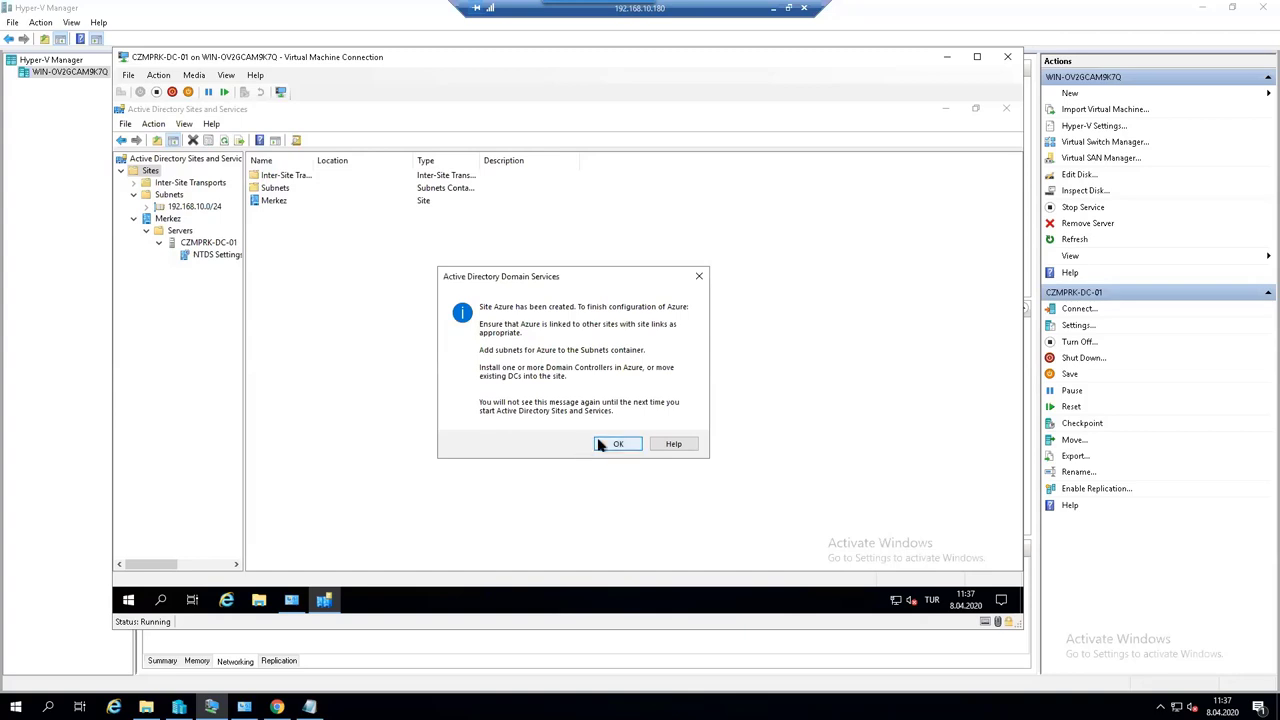
click(610, 444)
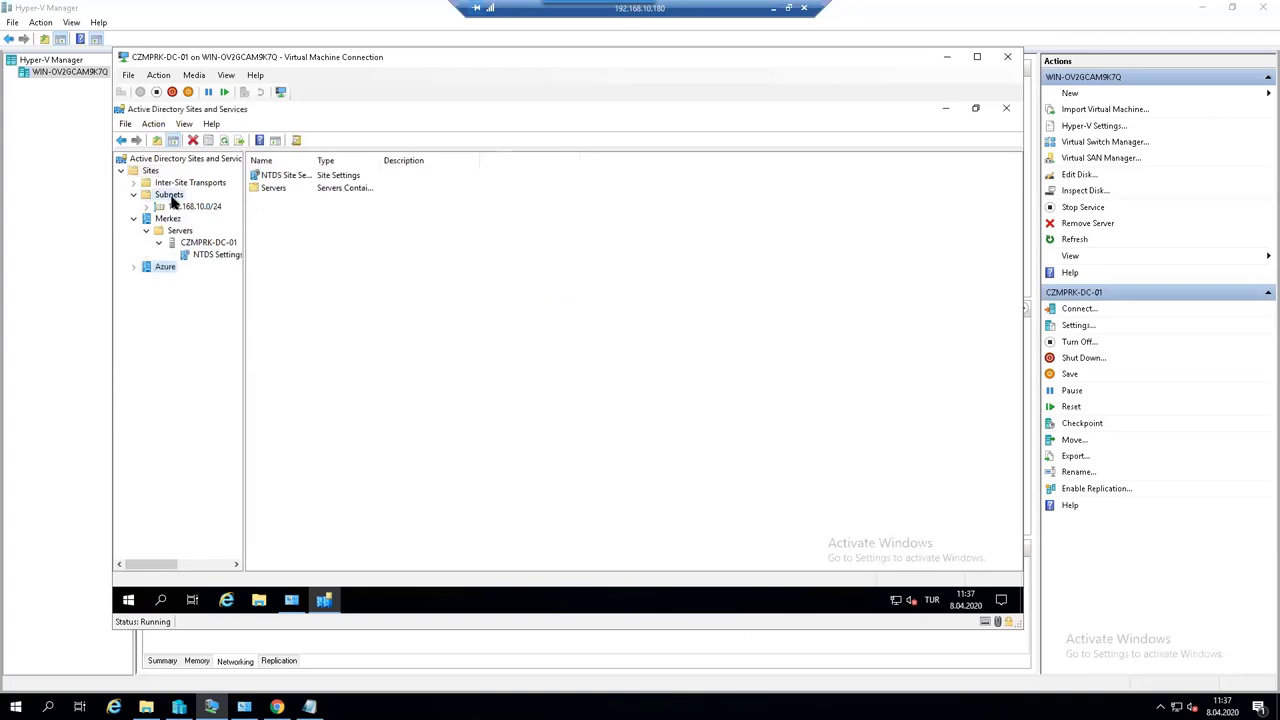
- Add subnet 10.0.0.0/24 and assign it to the Azure site
right_click(172, 196)
click(206, 222)
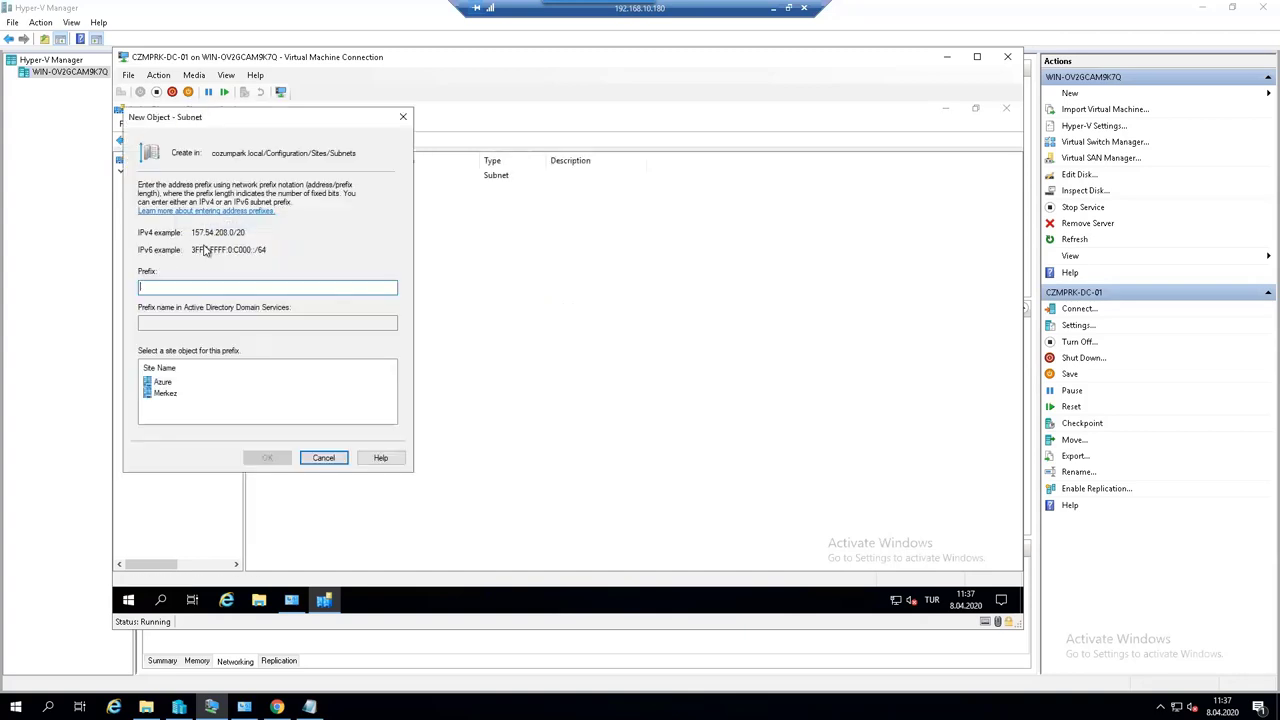
text(10.0.0.0/24)
click(158, 384)
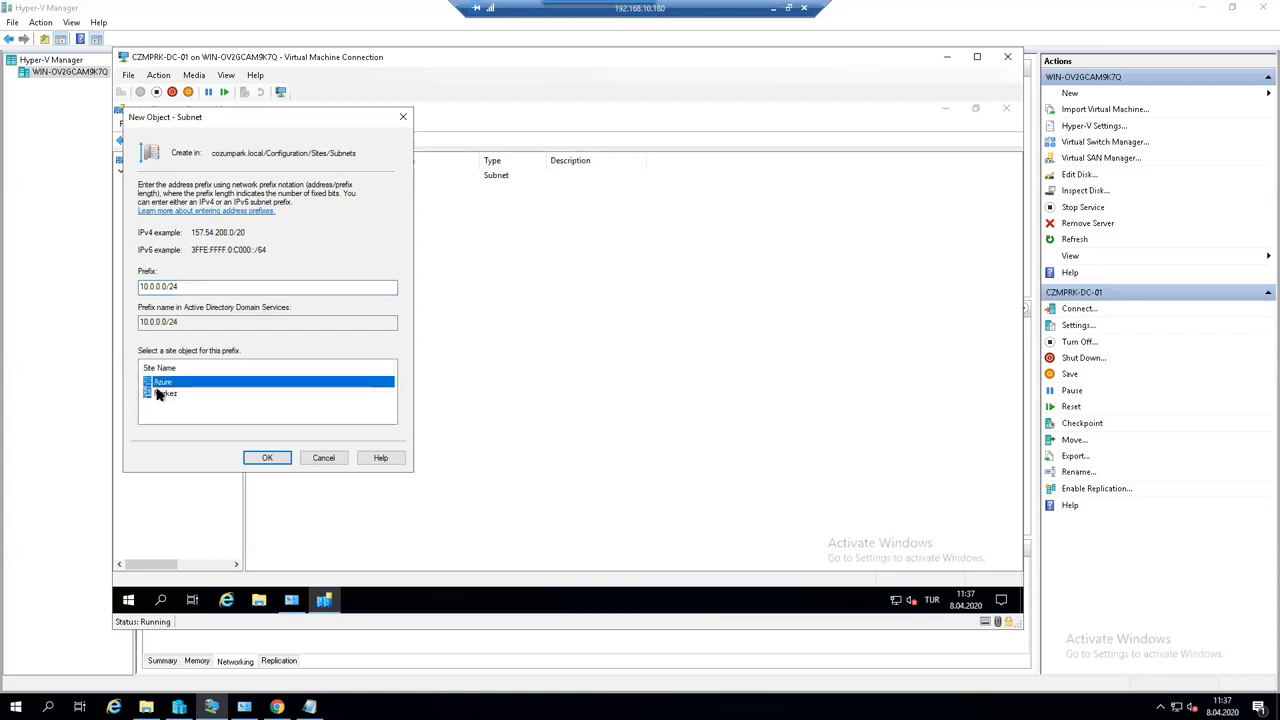
click(267, 458)
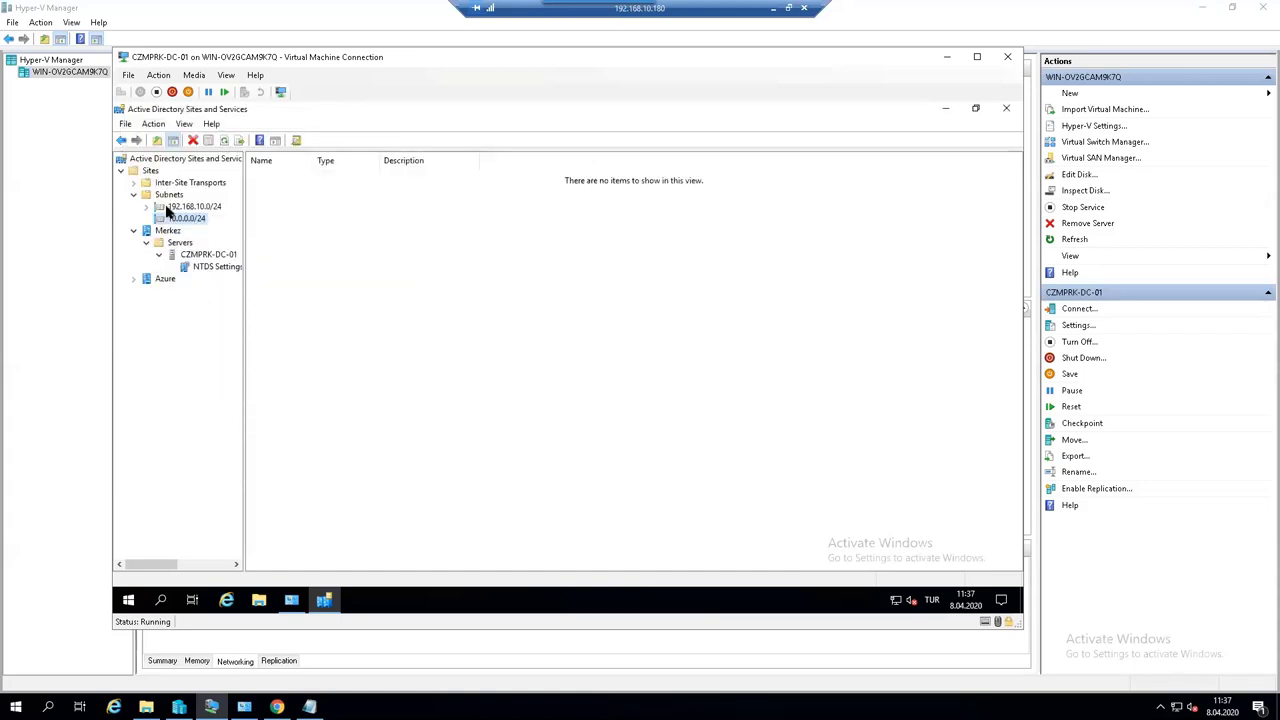
- Start a Remote Desktop Connection (mstsc) to 10.0.0.4
click(180, 208)
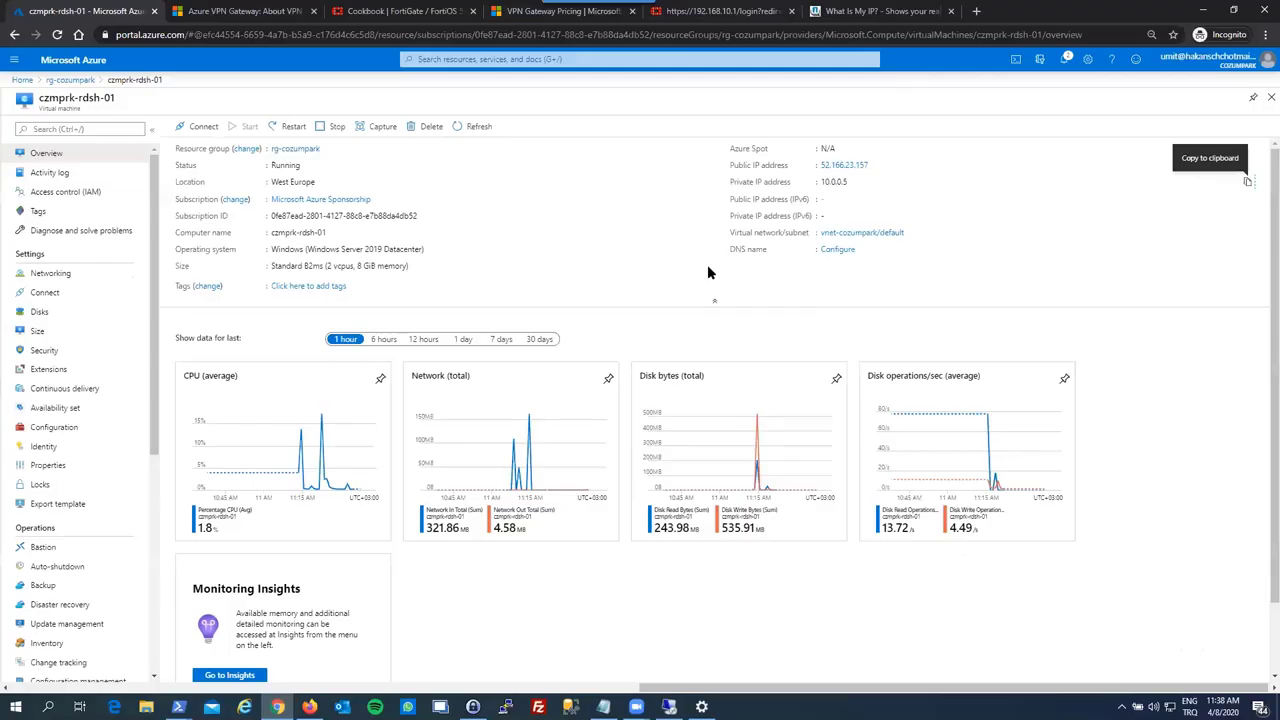
key(super)
text(mstsc)
key(Return)
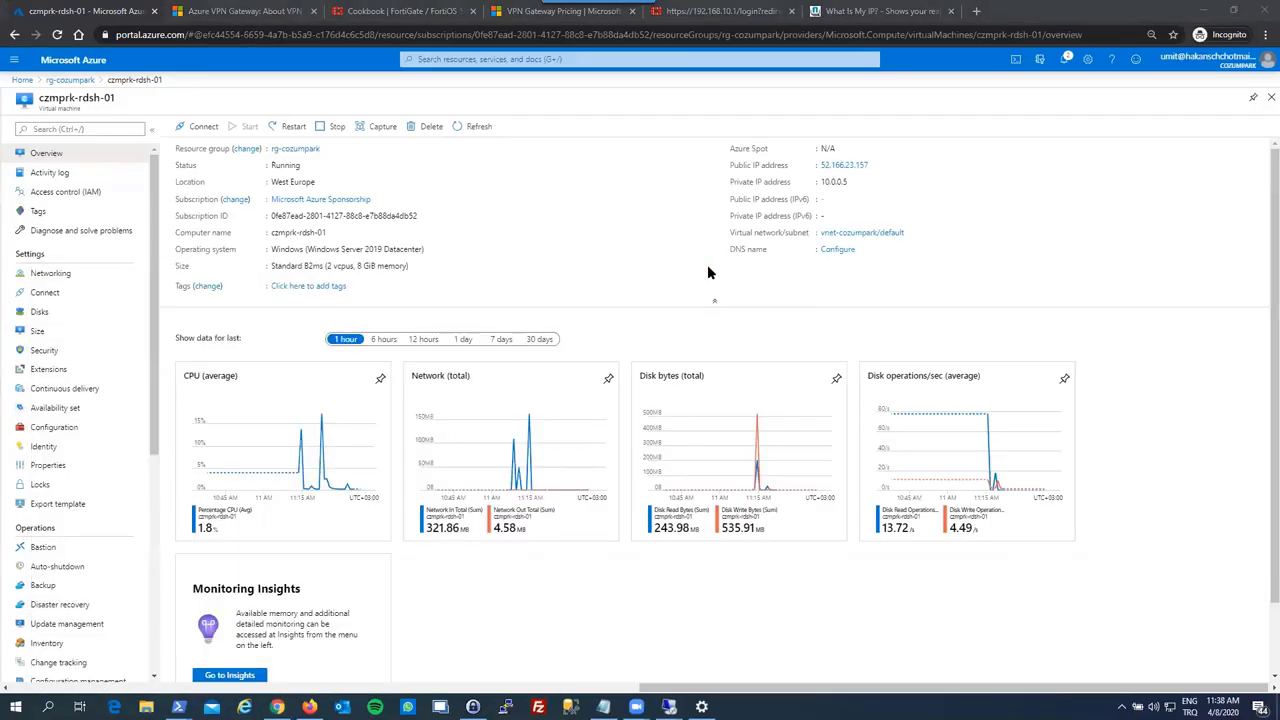
text(10.0.0.)
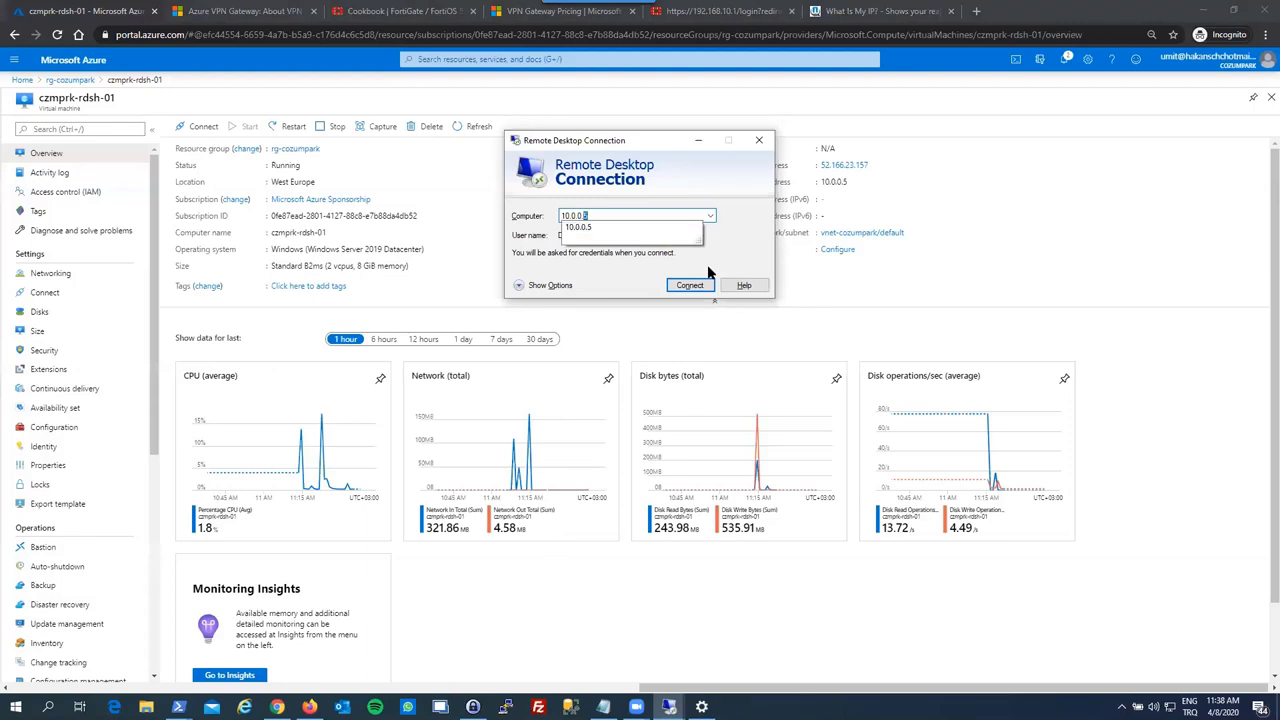
text(4)
key(Return)
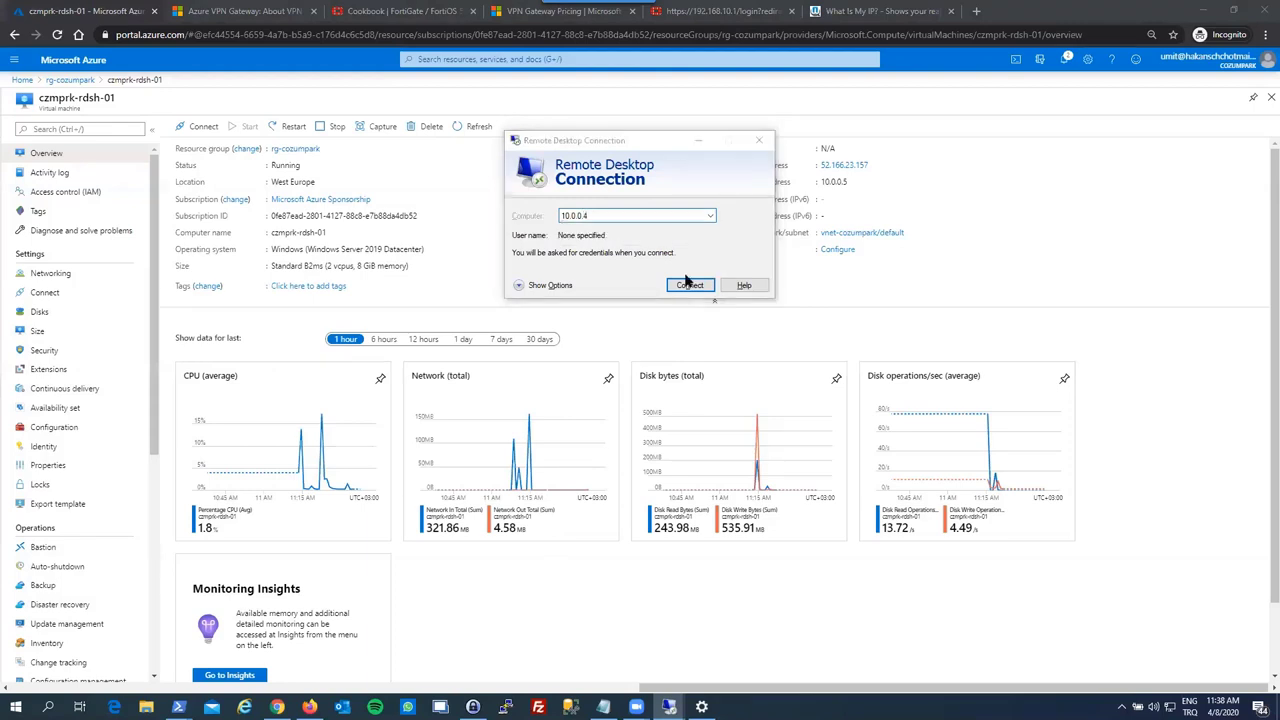
- Sign in with a different account as the cozumpark domain administrator and accept the certificate warning
click(689, 286)
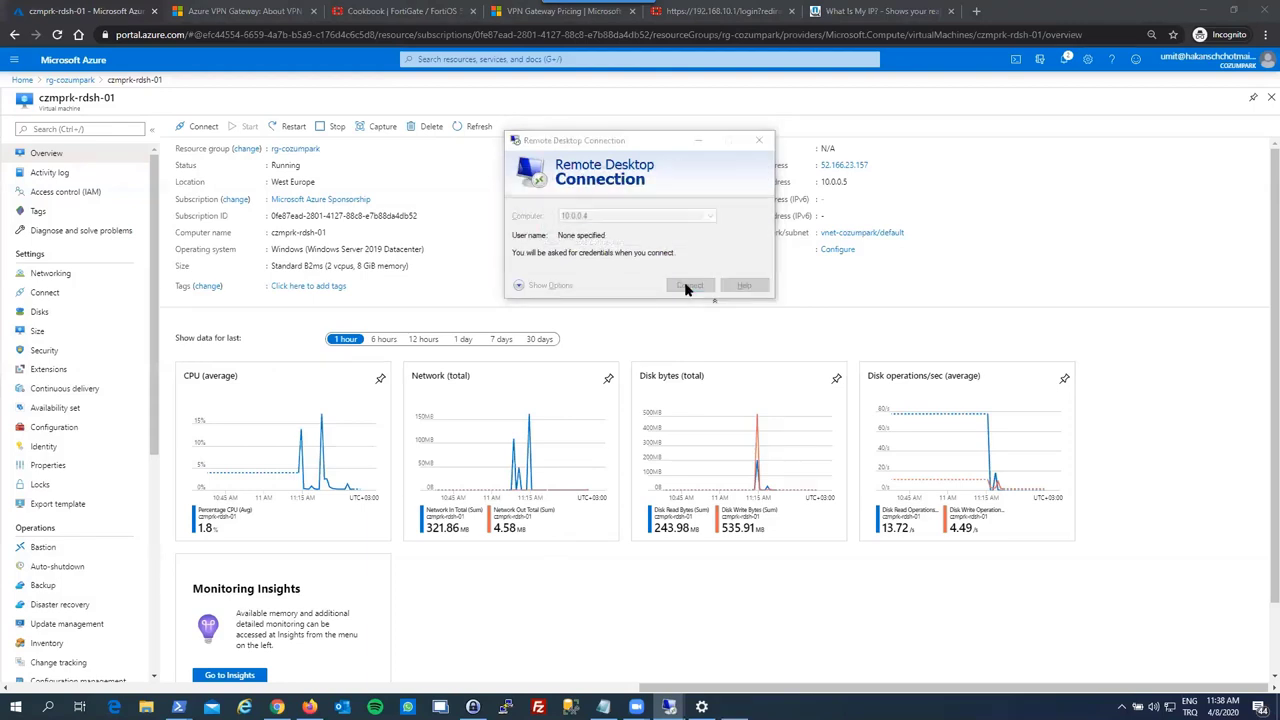
click(553, 292)
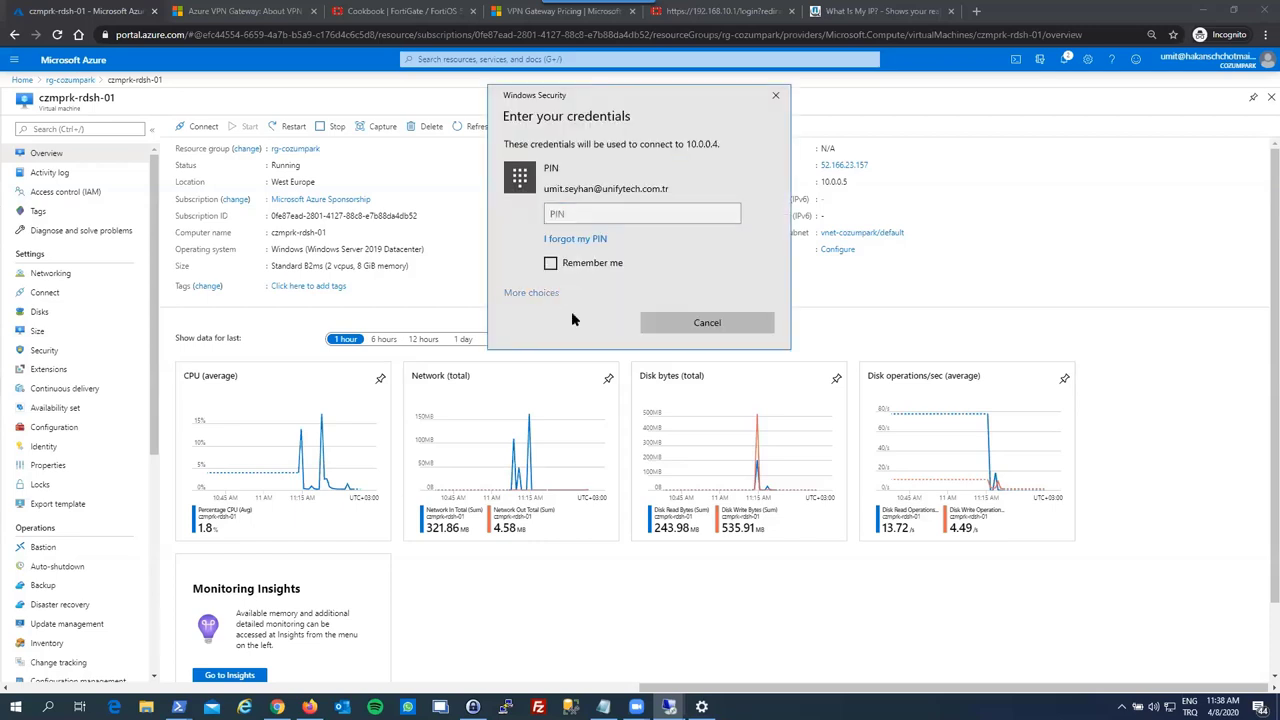
click(591, 398)
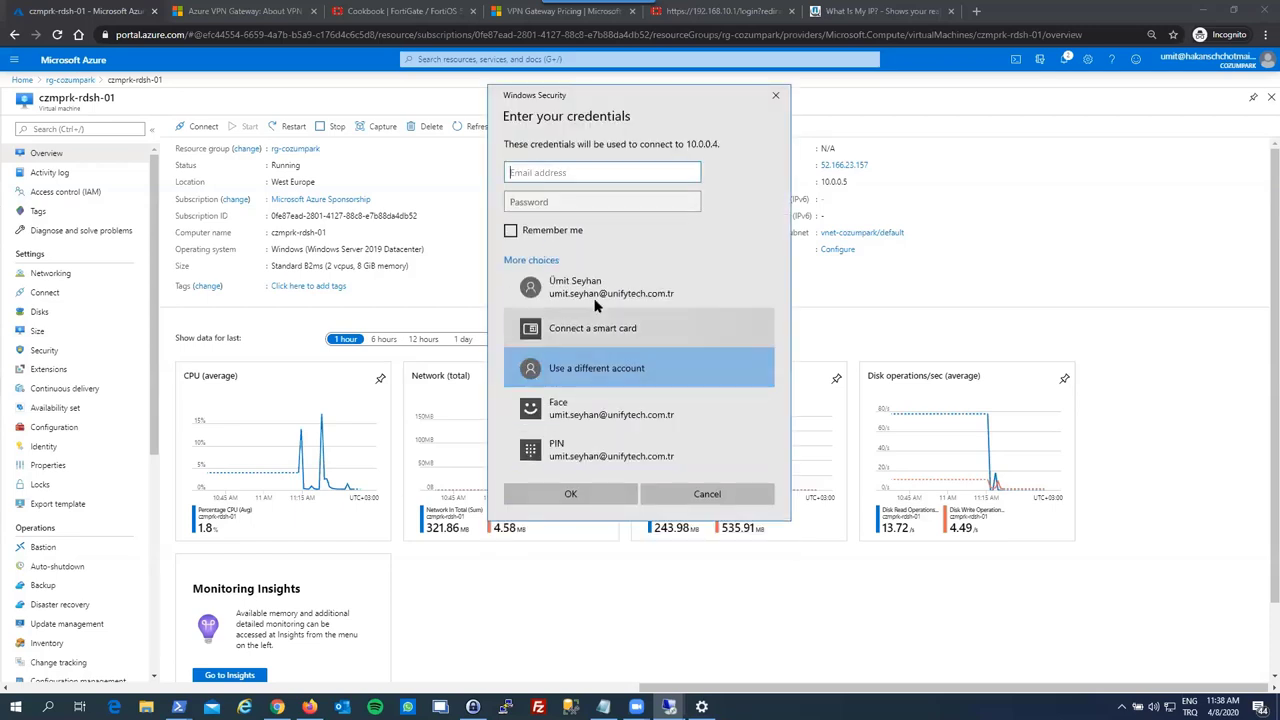
text(cozumpark)
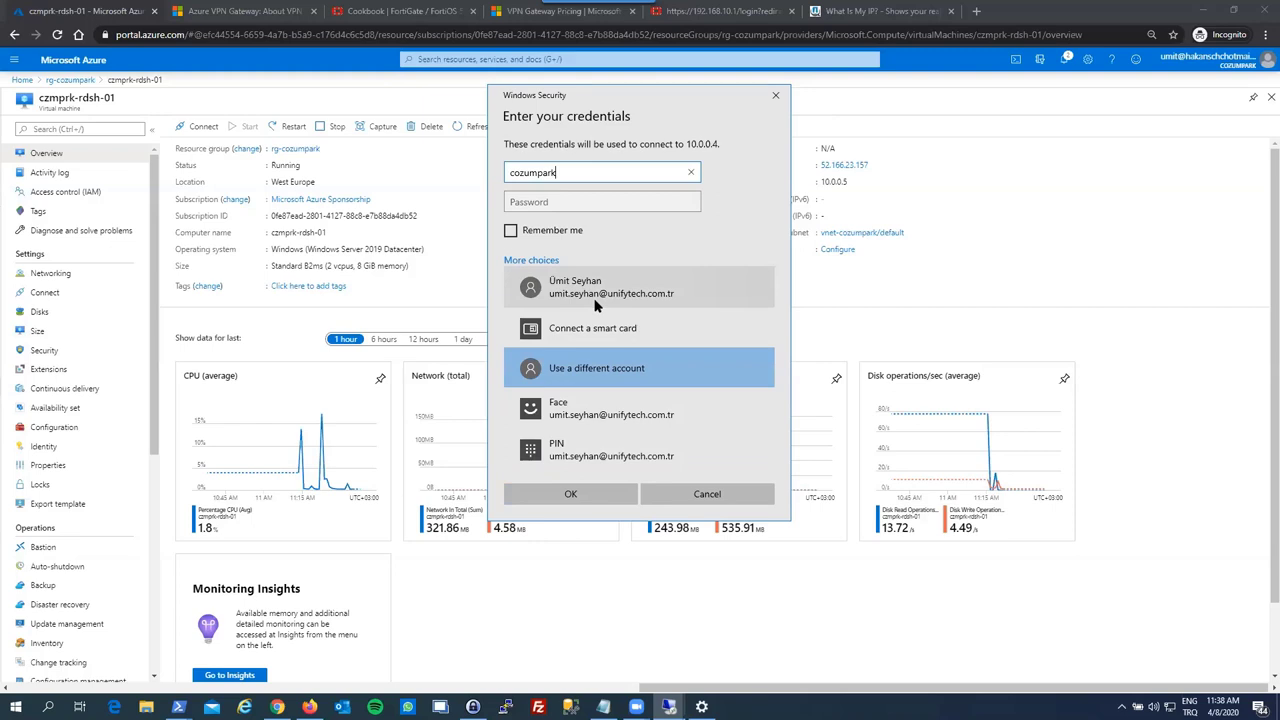
text(\administy)
text(ator)
key(Tab)
text(************)
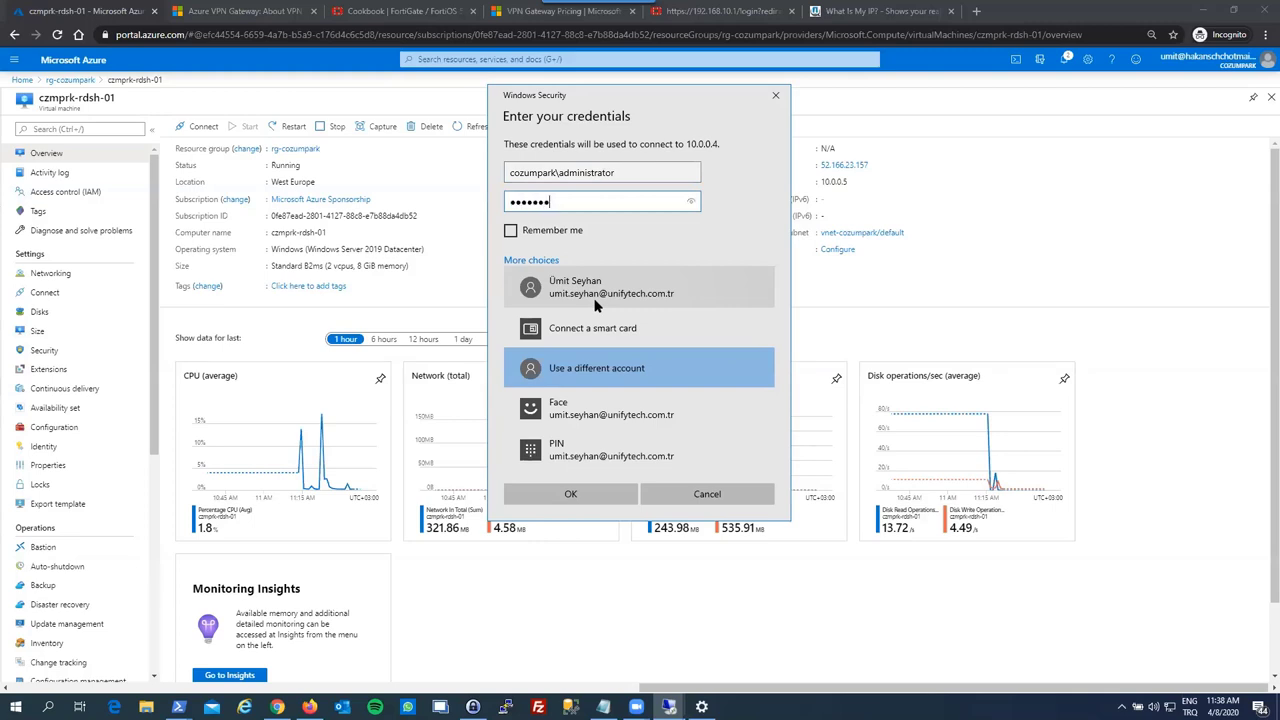
key(Return)
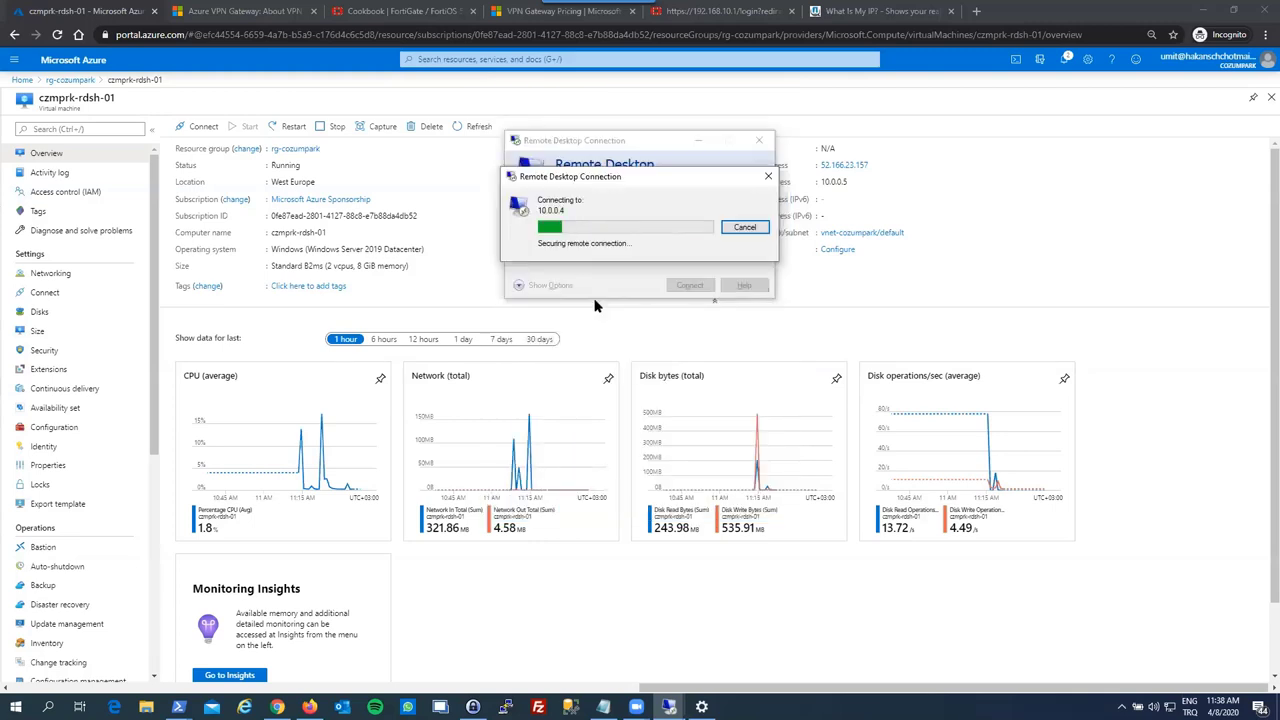
key(Left)
key(Return)
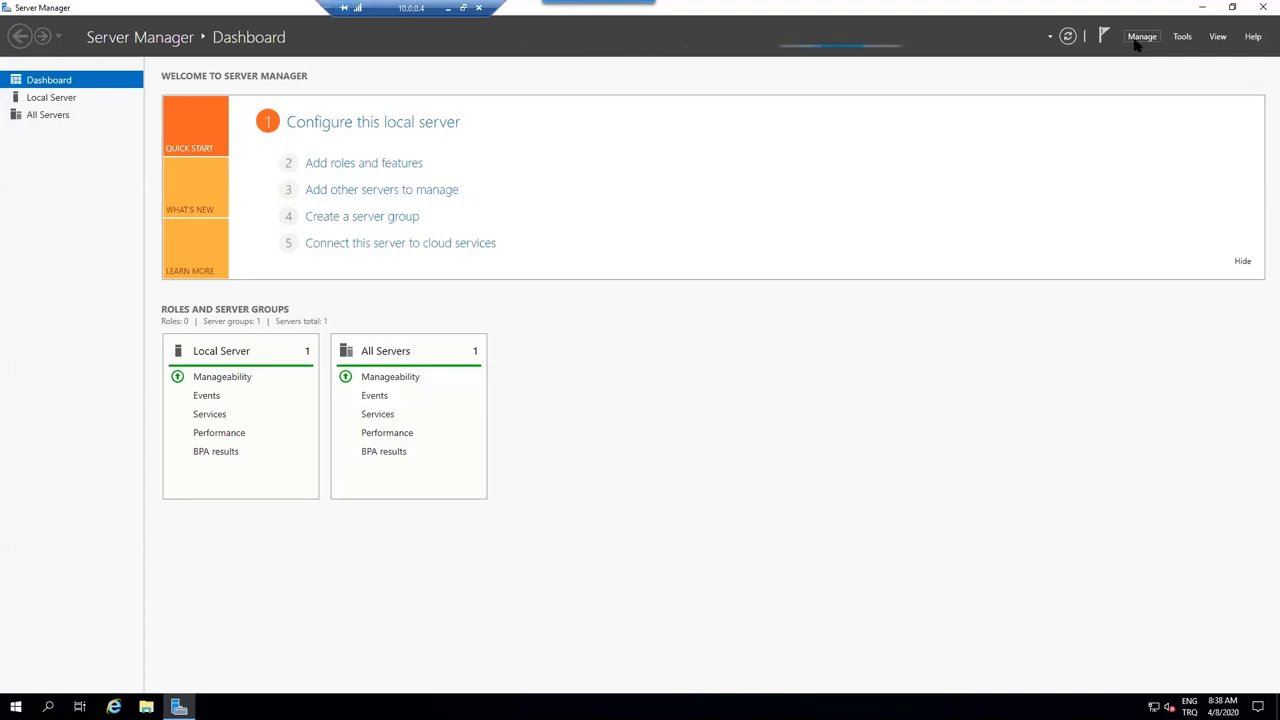
- In Add Roles and Features, select the Active Directory Domain Services role with its management features
click(1140, 38)
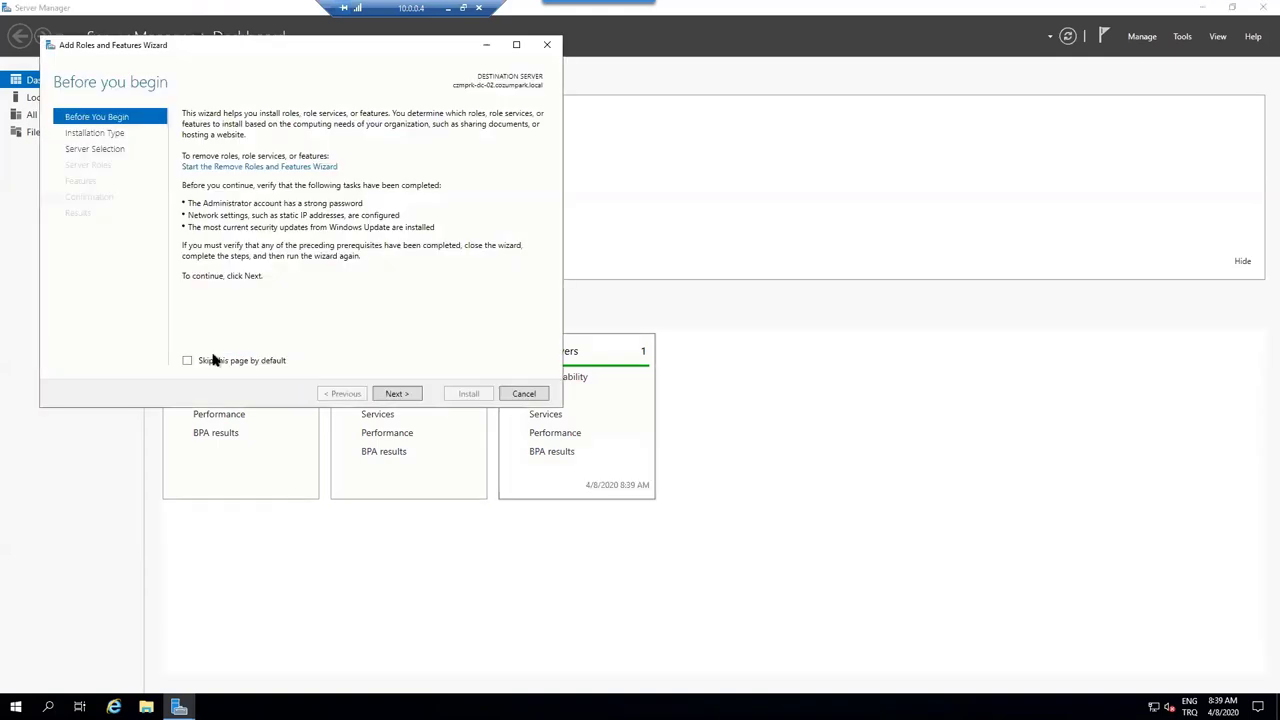
click(226, 363)
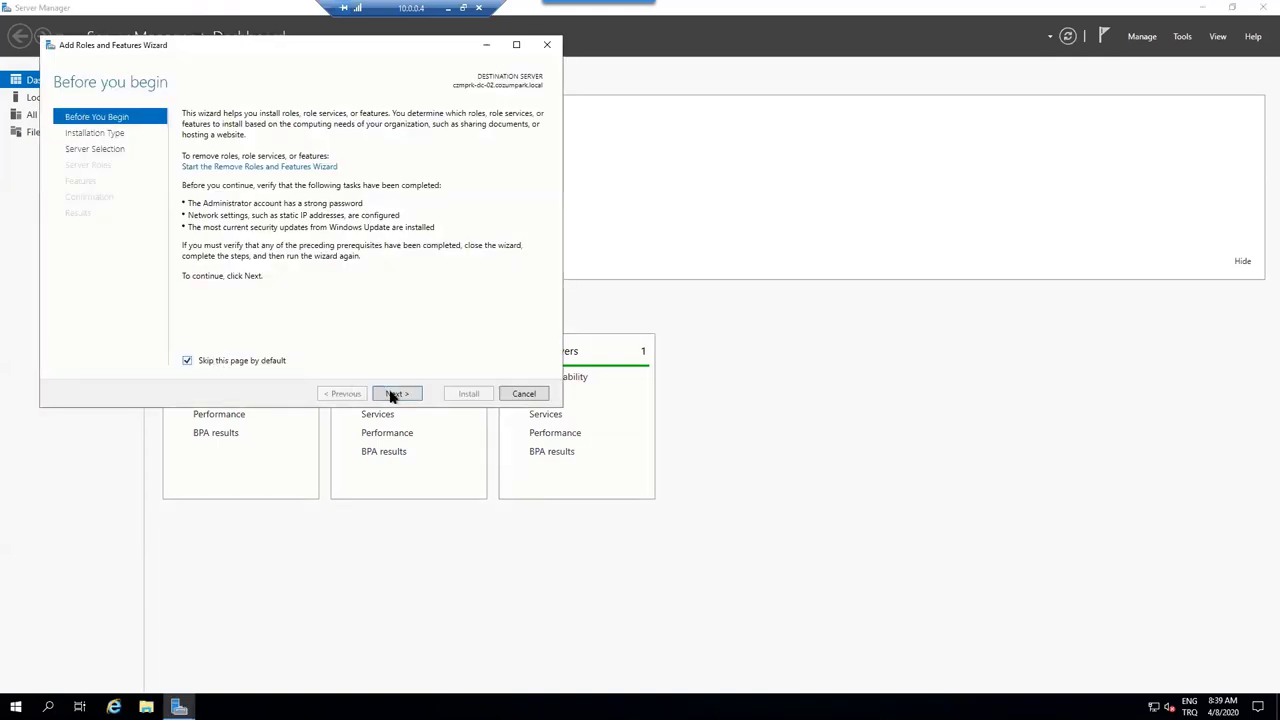
click(392, 395)
click(392, 396)
click(392, 396)
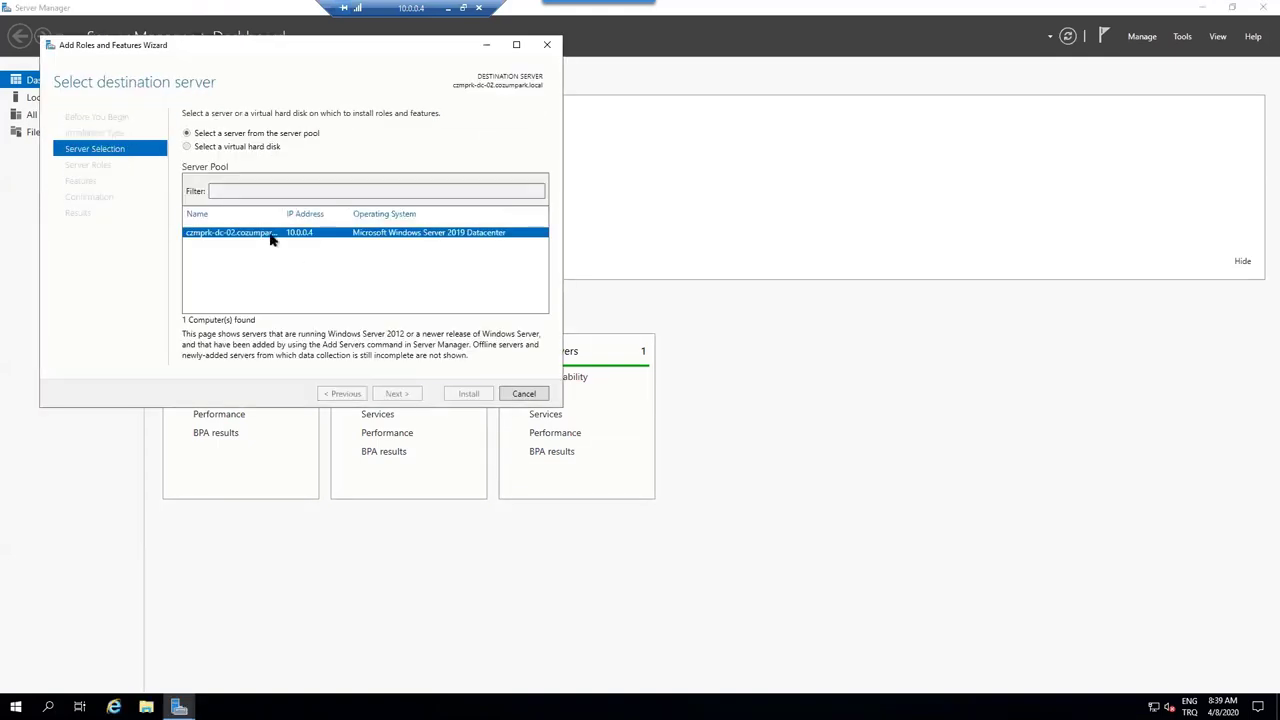
click(240, 166)
click(202, 165)
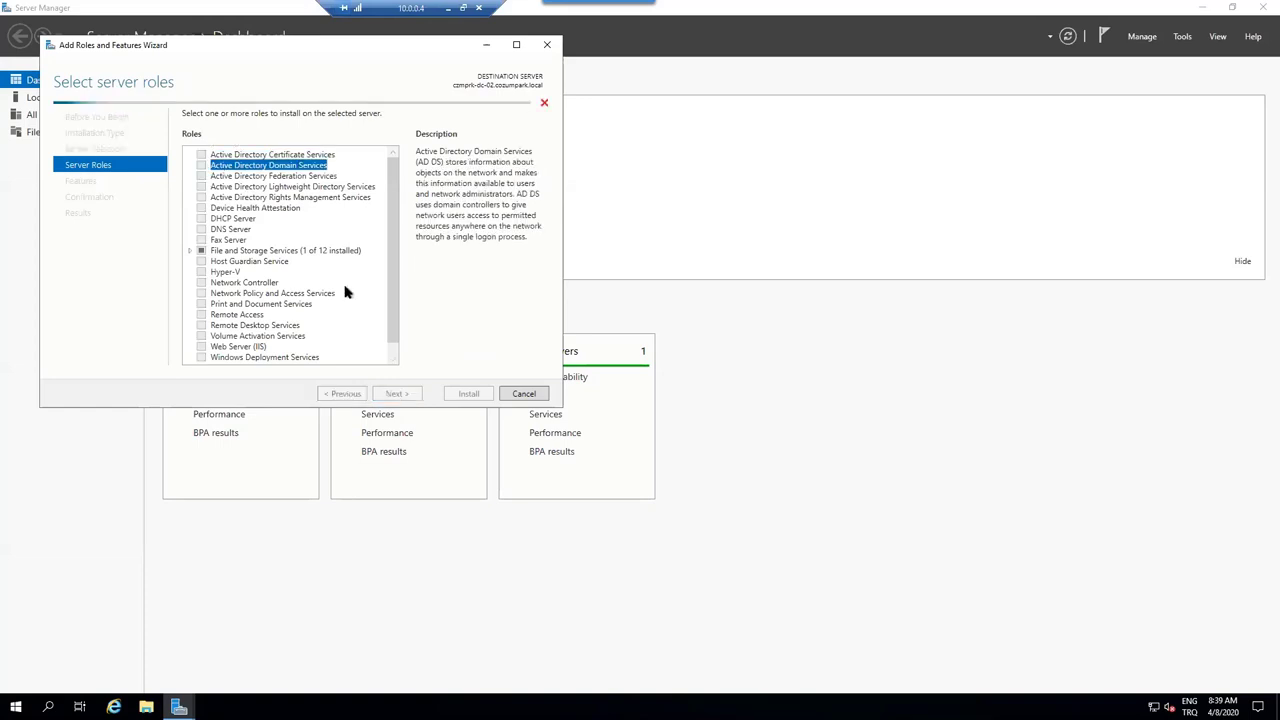
click(355, 345)
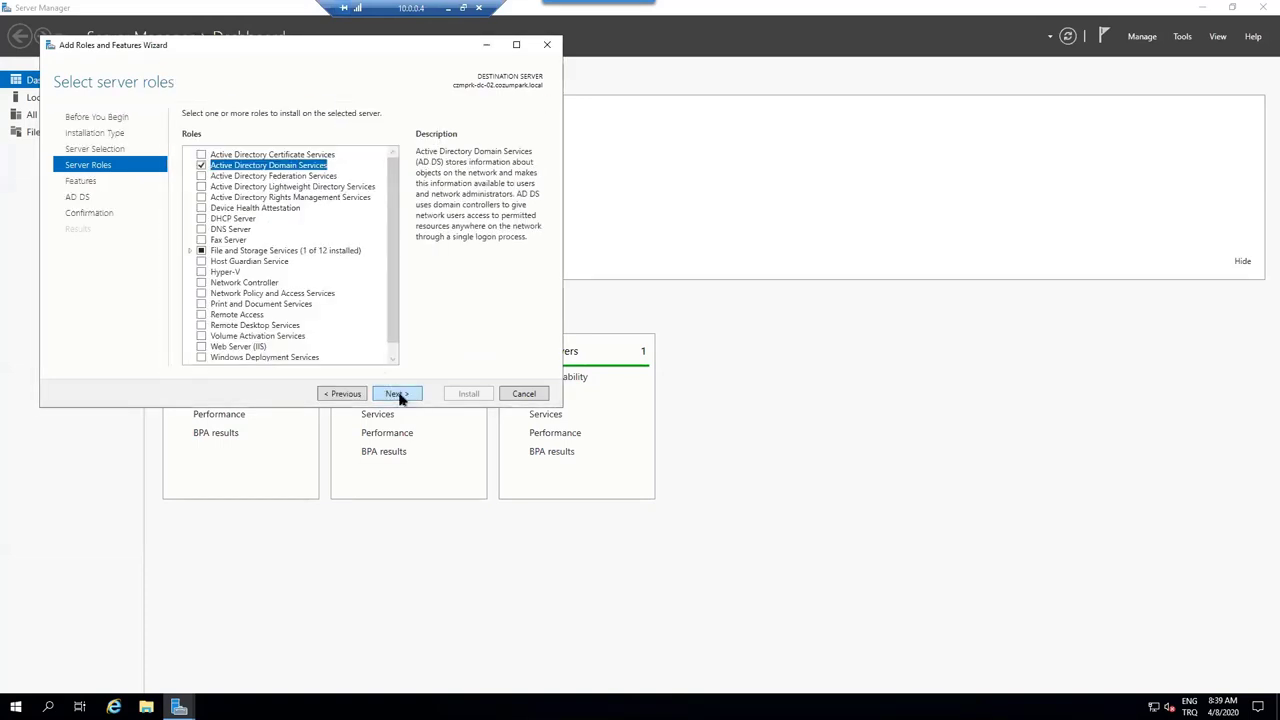
- Accept default features, allow automatic restart, and begin the AD DS installation
click(397, 394)
click(398, 394)
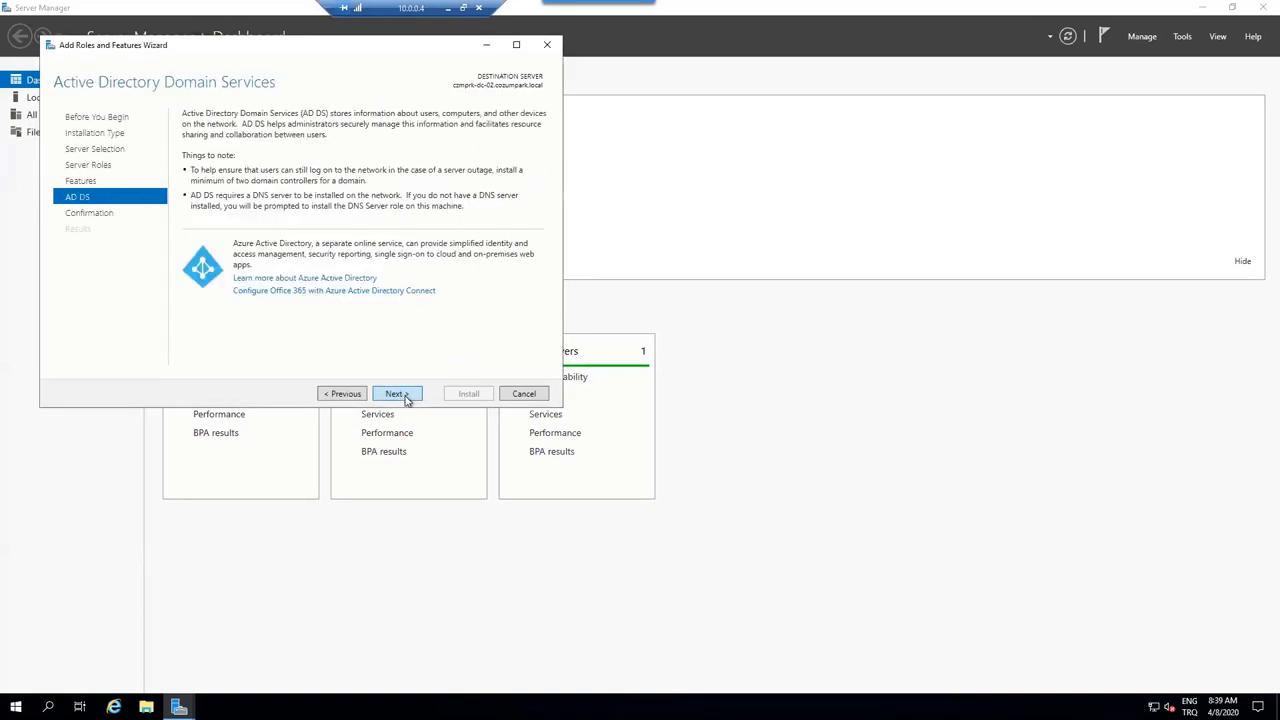
click(398, 394)
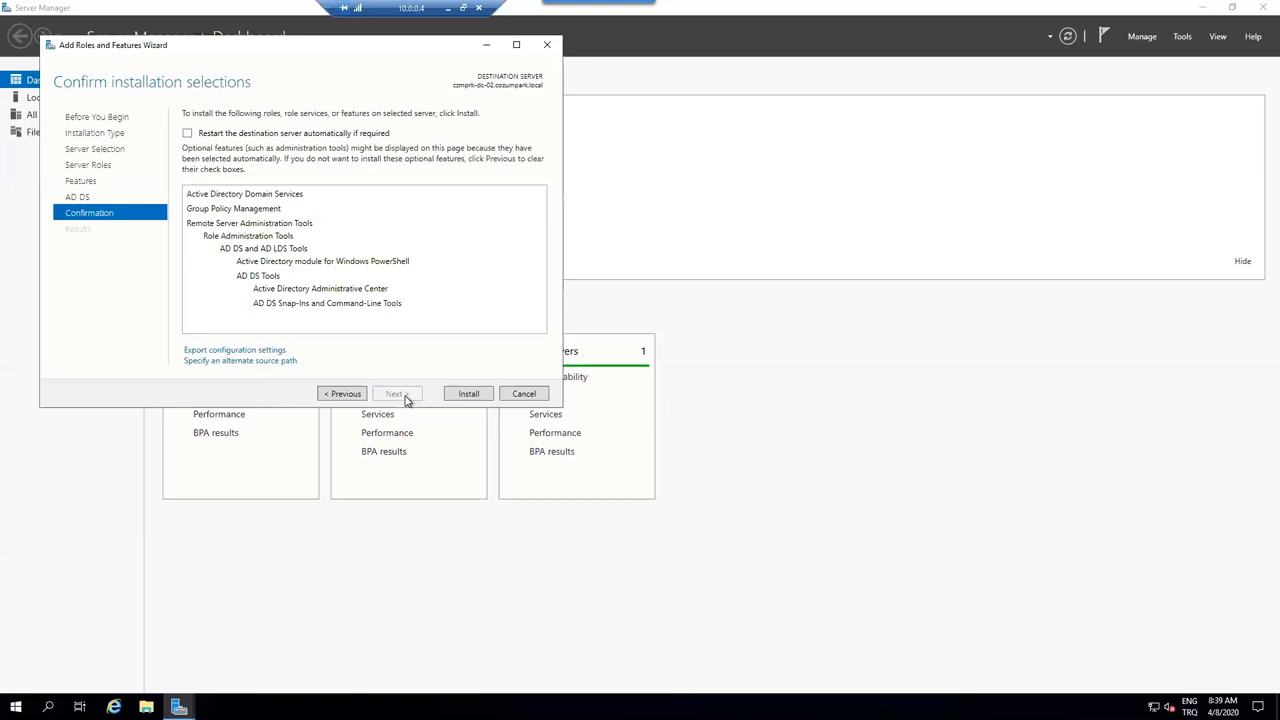
click(367, 135)
click(663, 400)
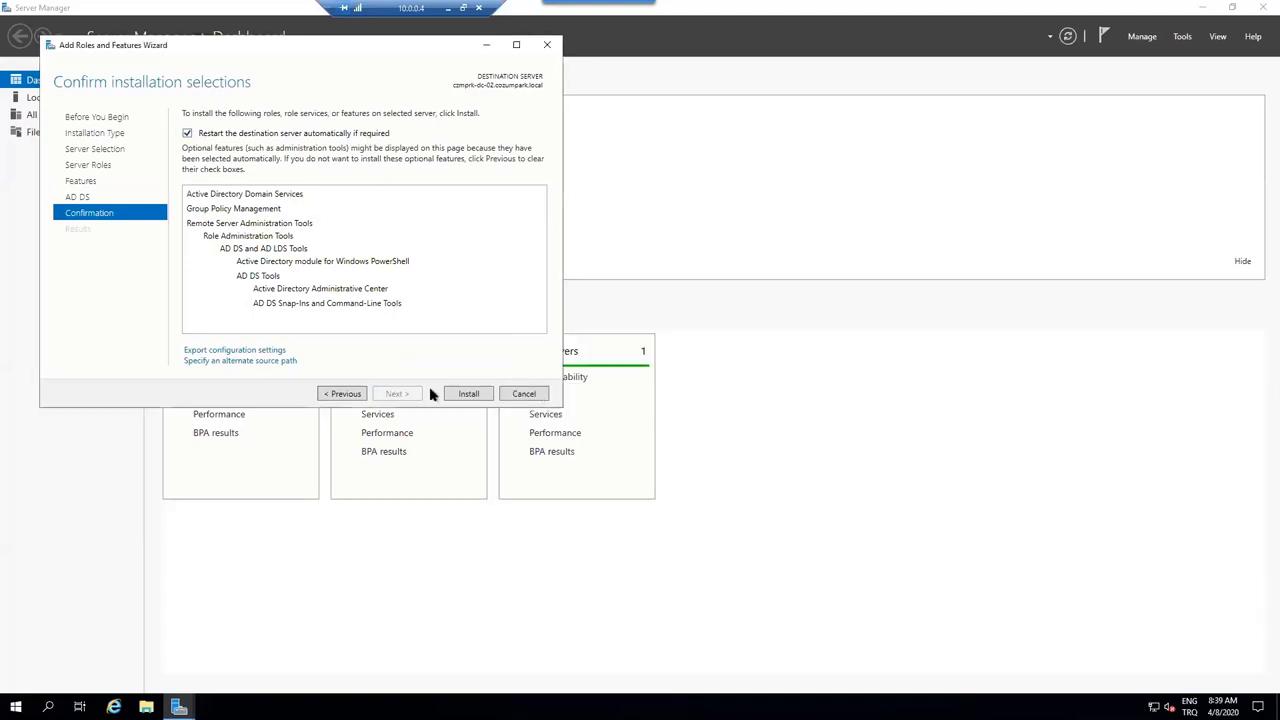
click(485, 398)
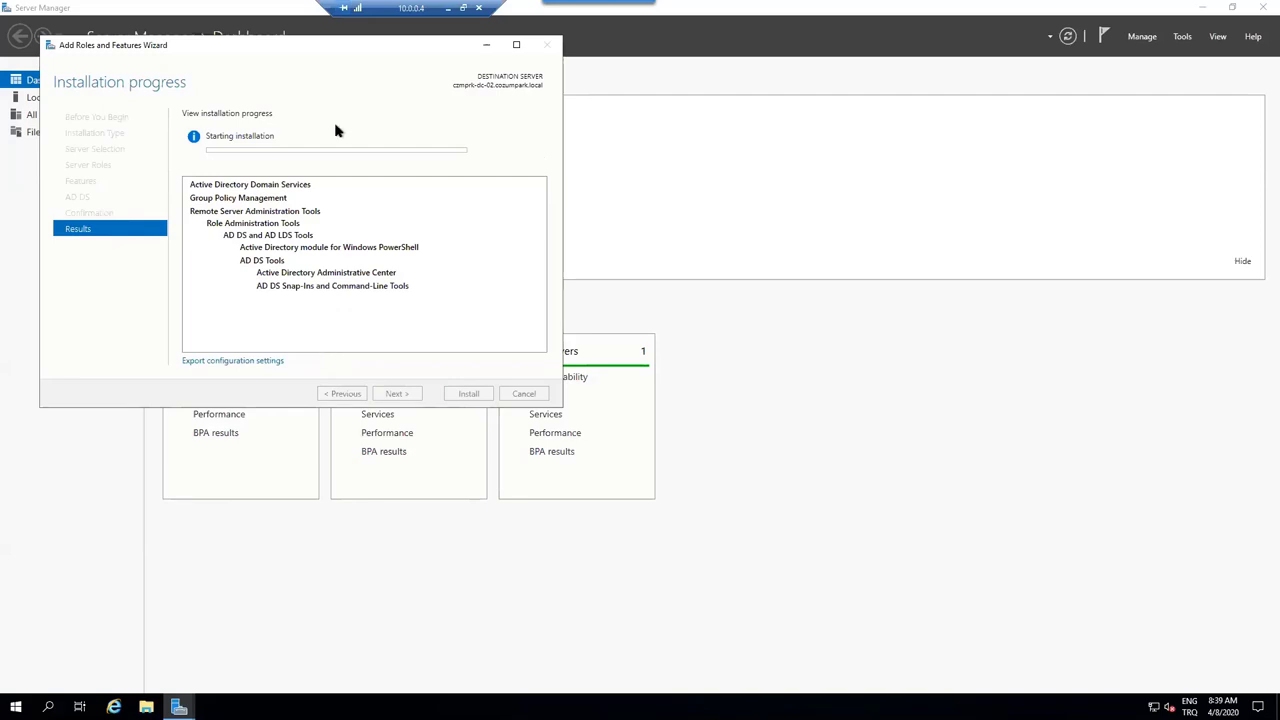
- Keep the progress window centred until AD DS installation reports success with configuration required
drag(351, 49, 587, 160)
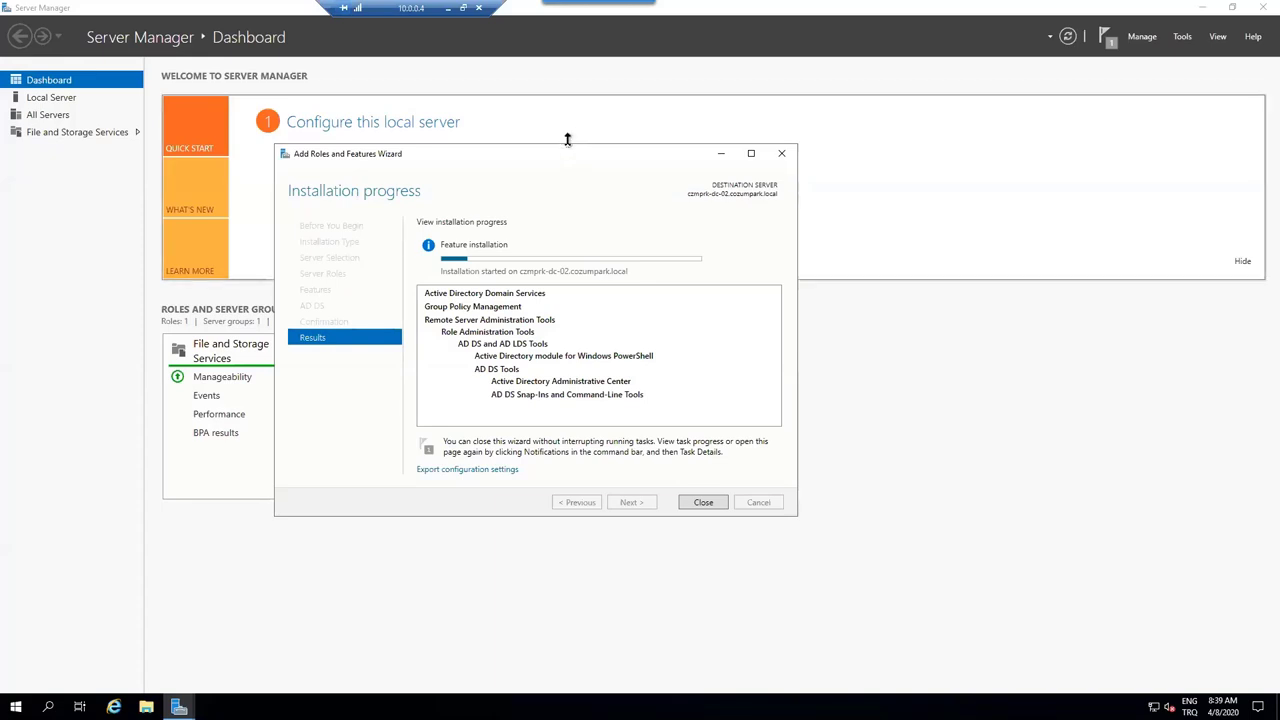
drag(554, 160, 511, 175)
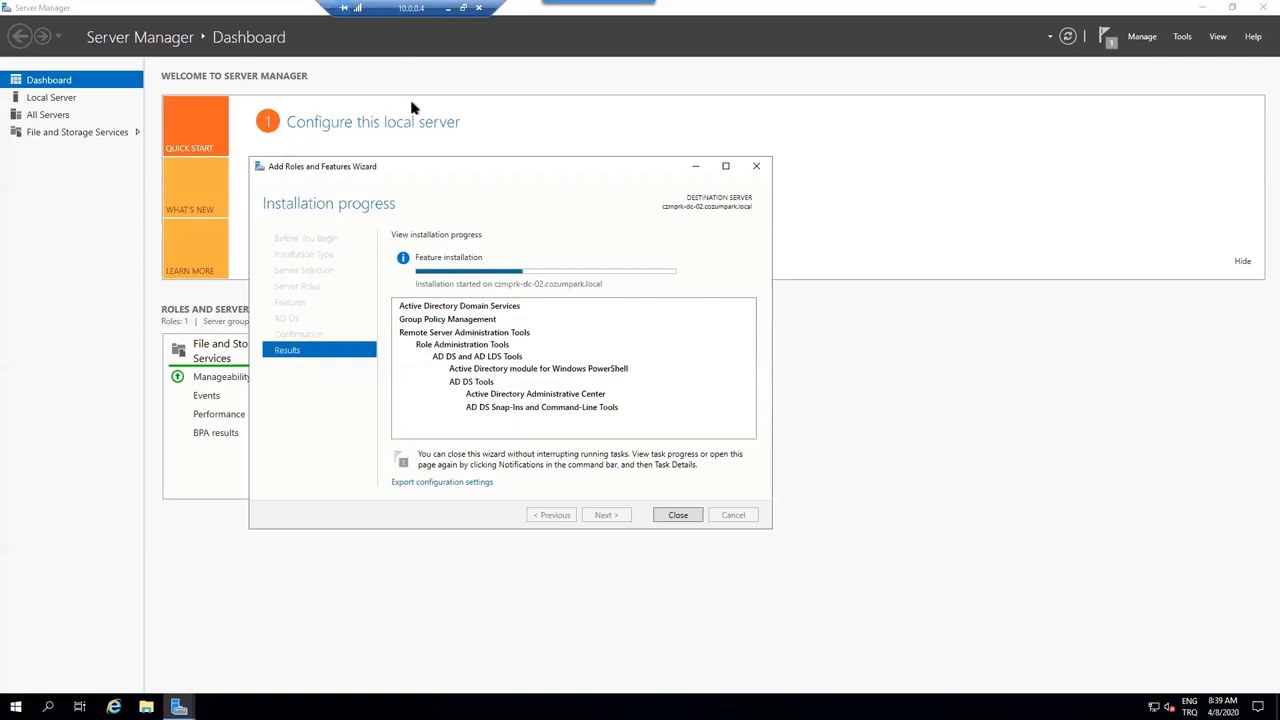
drag(432, 174, 448, 165)
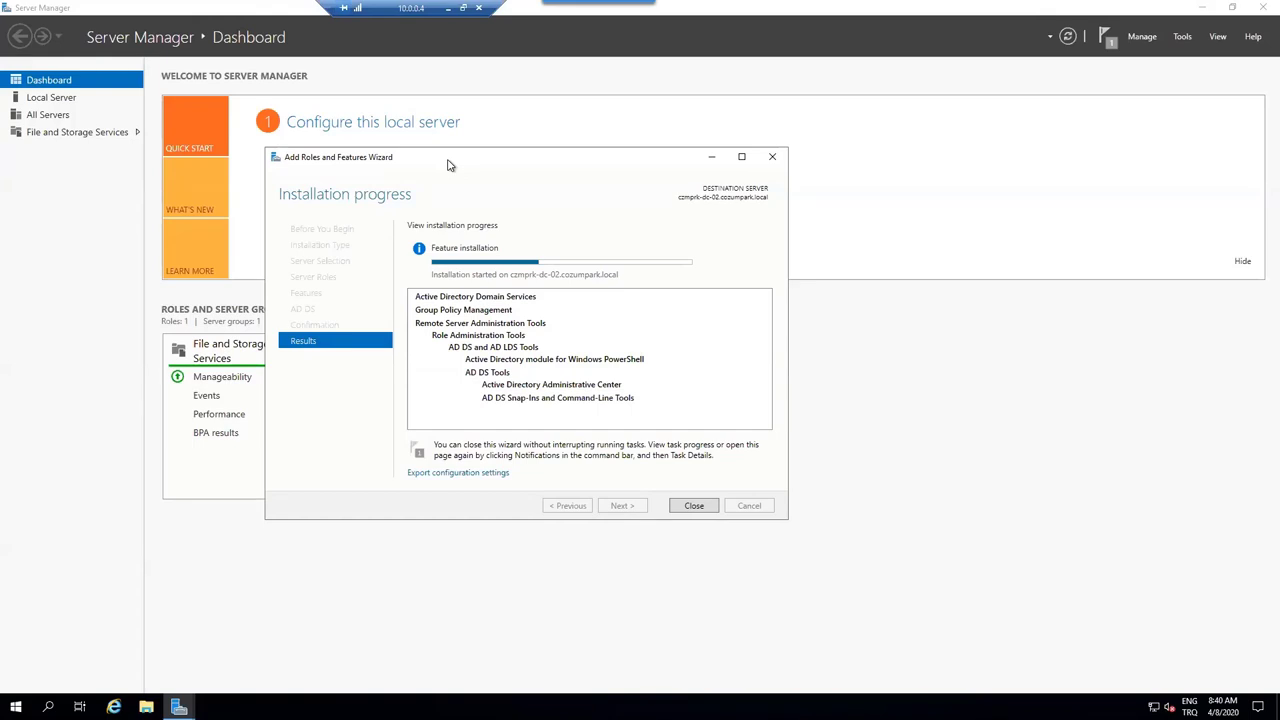
drag(447, 164, 441, 165)
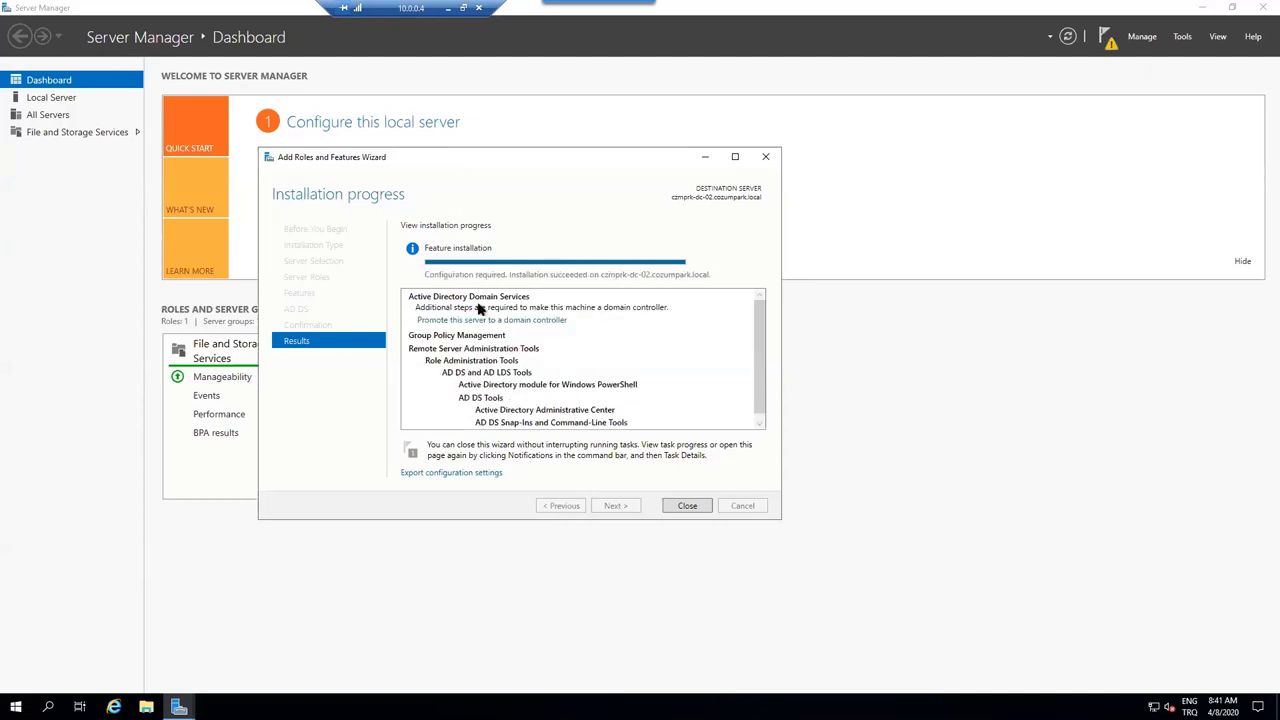
- In the AD DS Configuration Wizard, choose adding a domain controller to existing domain cozumpark.local
click(453, 319)
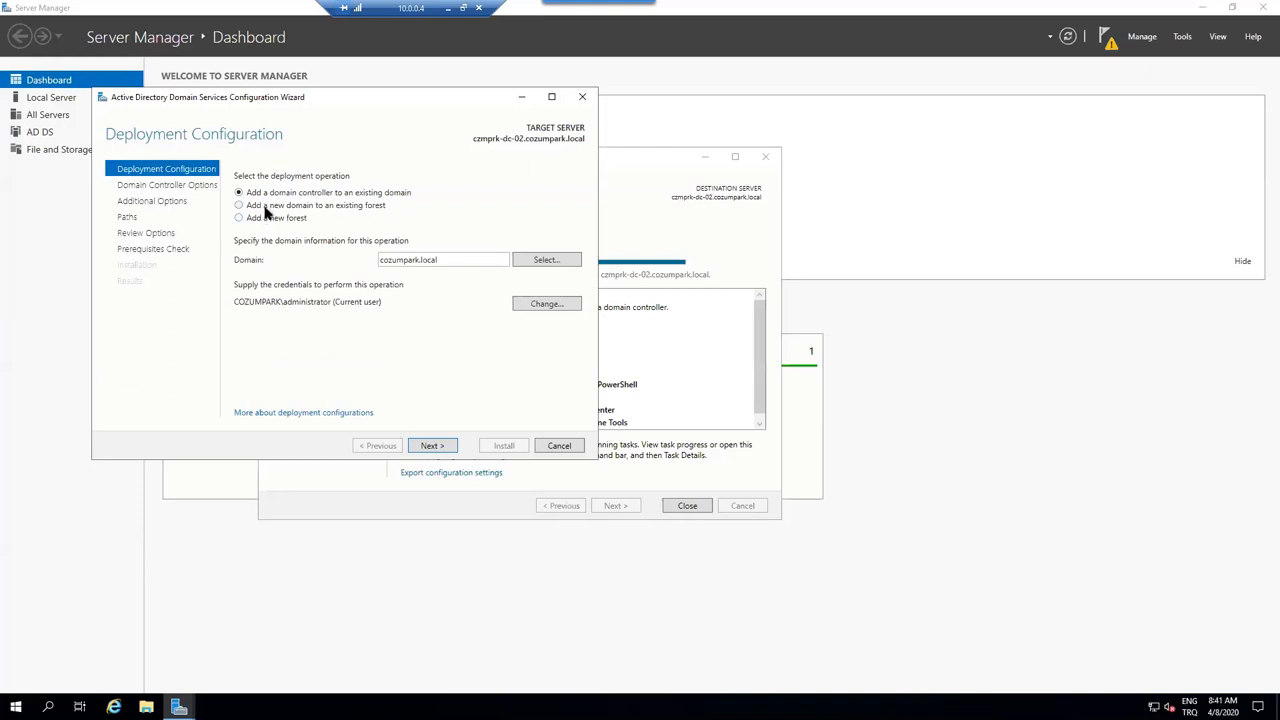
click(266, 206)
click(399, 292)
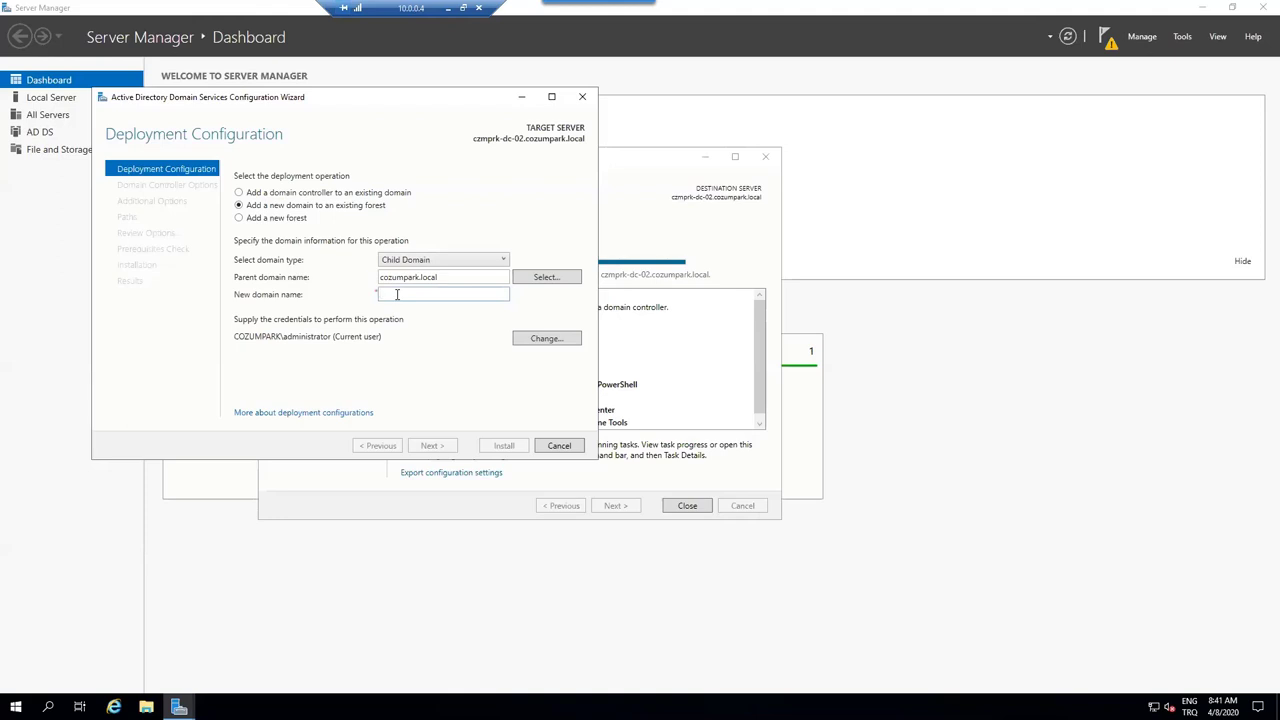
click(283, 196)
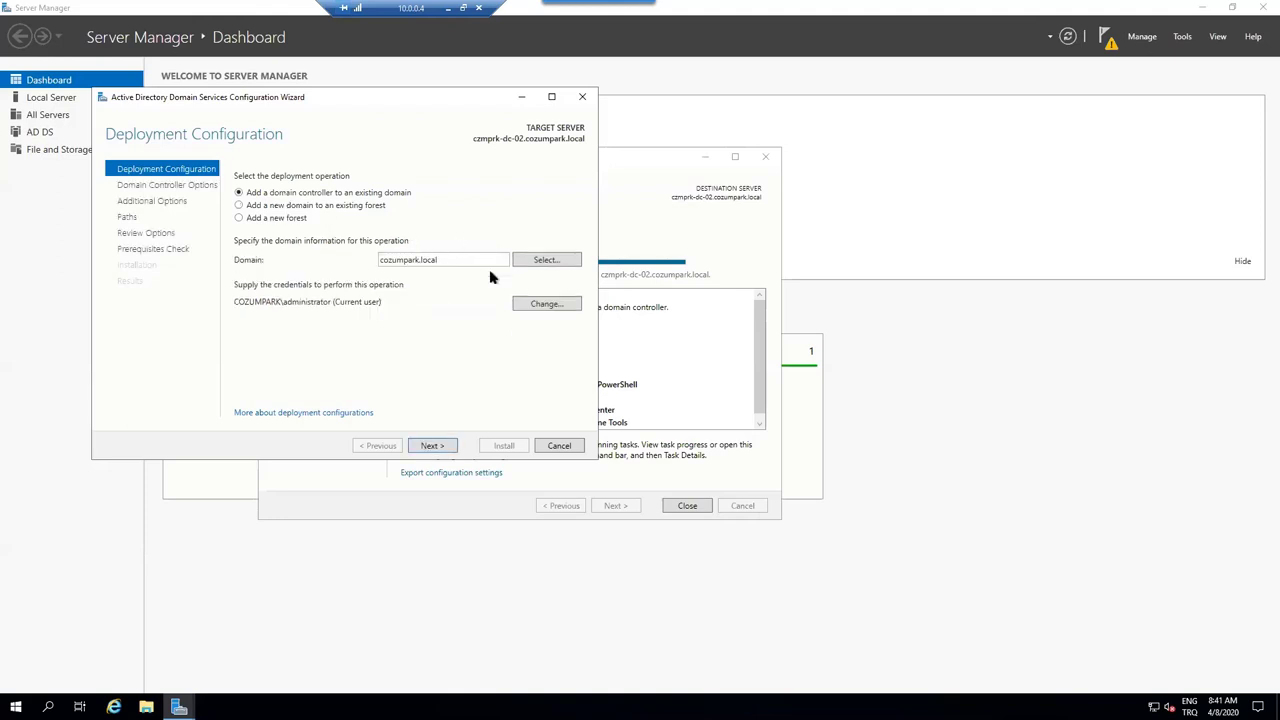
click(436, 449)
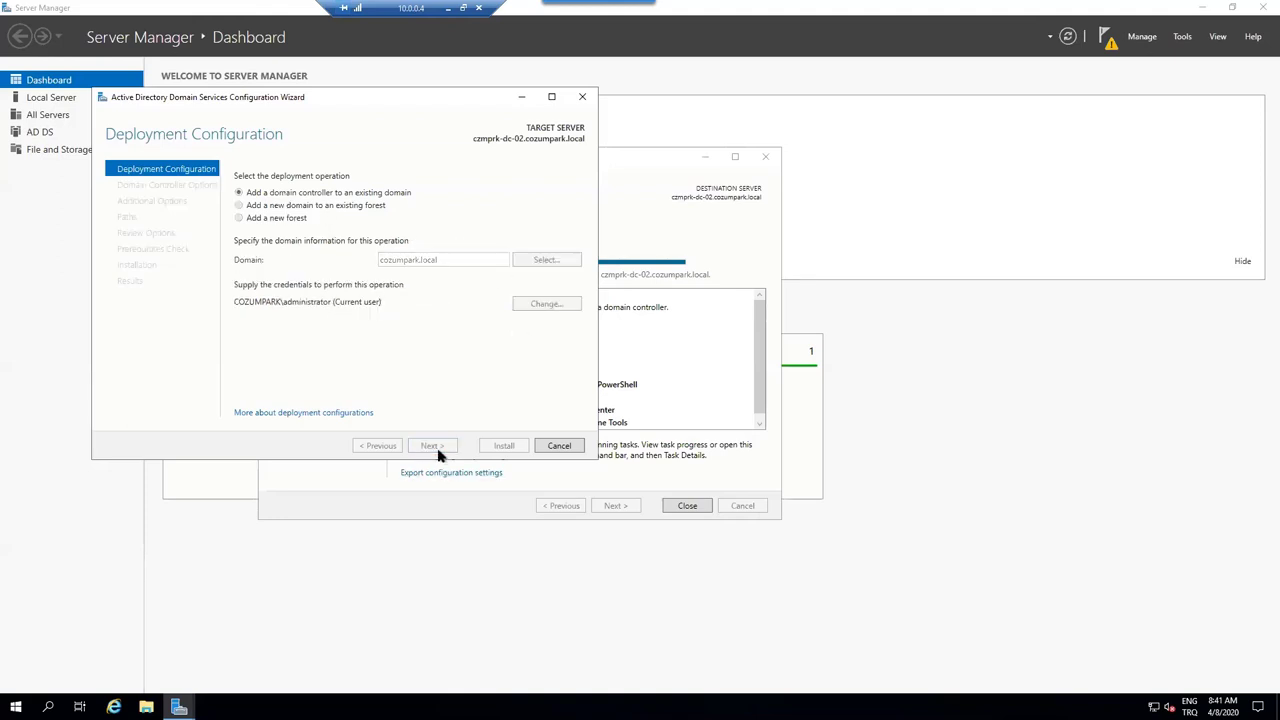
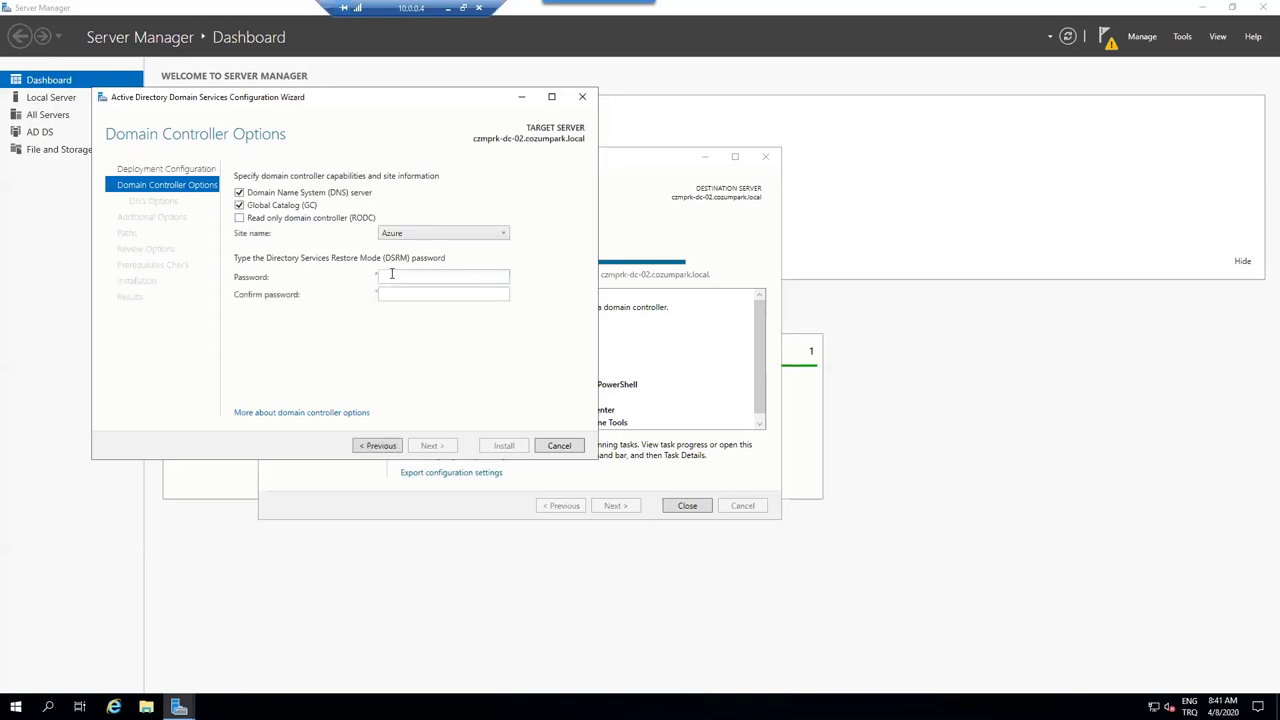
- Keep Azure as the site, then enter and confirm the DSRM restore-mode password
click(391, 274)
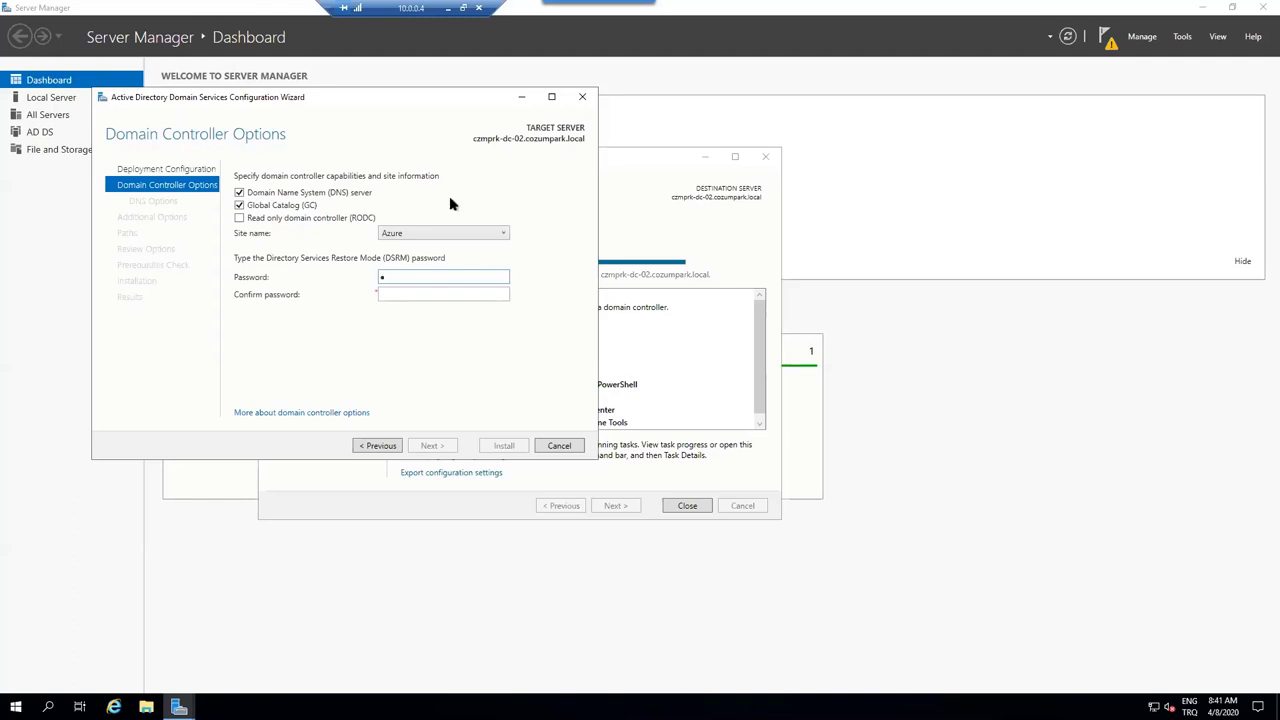
click(437, 232)
click(423, 245)
click(409, 276)
text(***********)
key(Tab)
text(************)
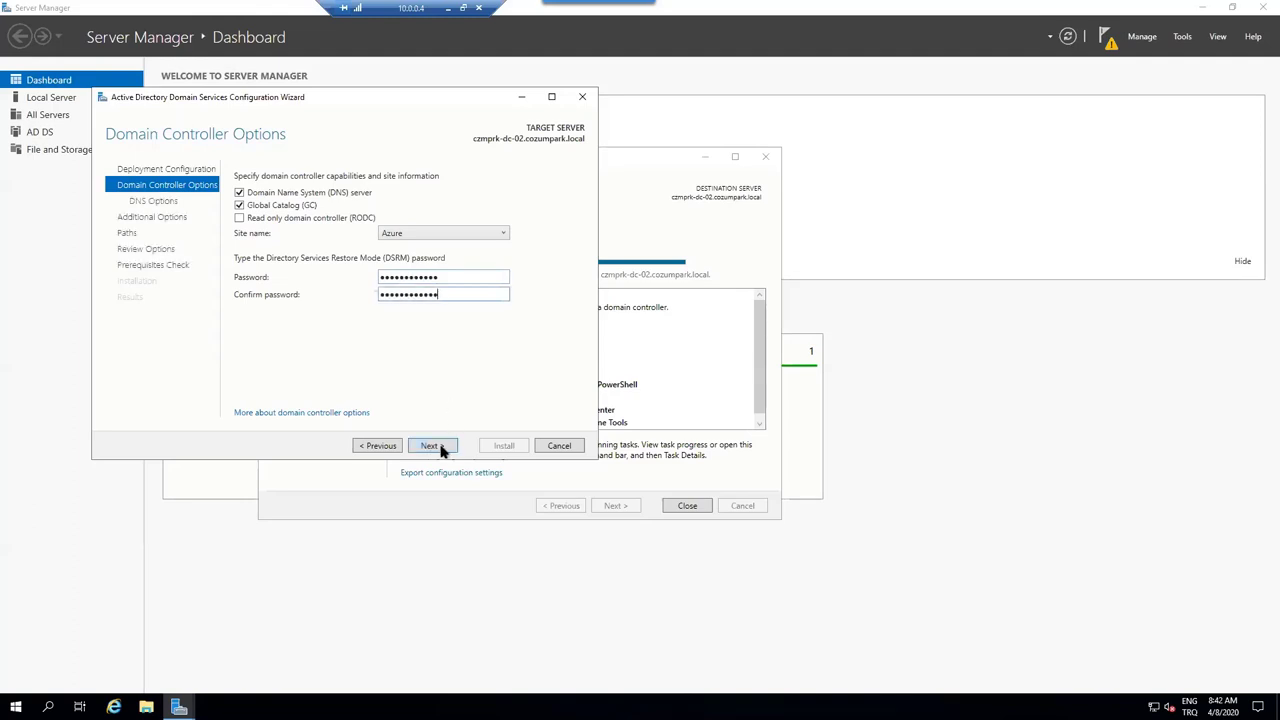
- Accept default DNS, replication and path options, pass the prerequisites check, and start installation
click(440, 446)
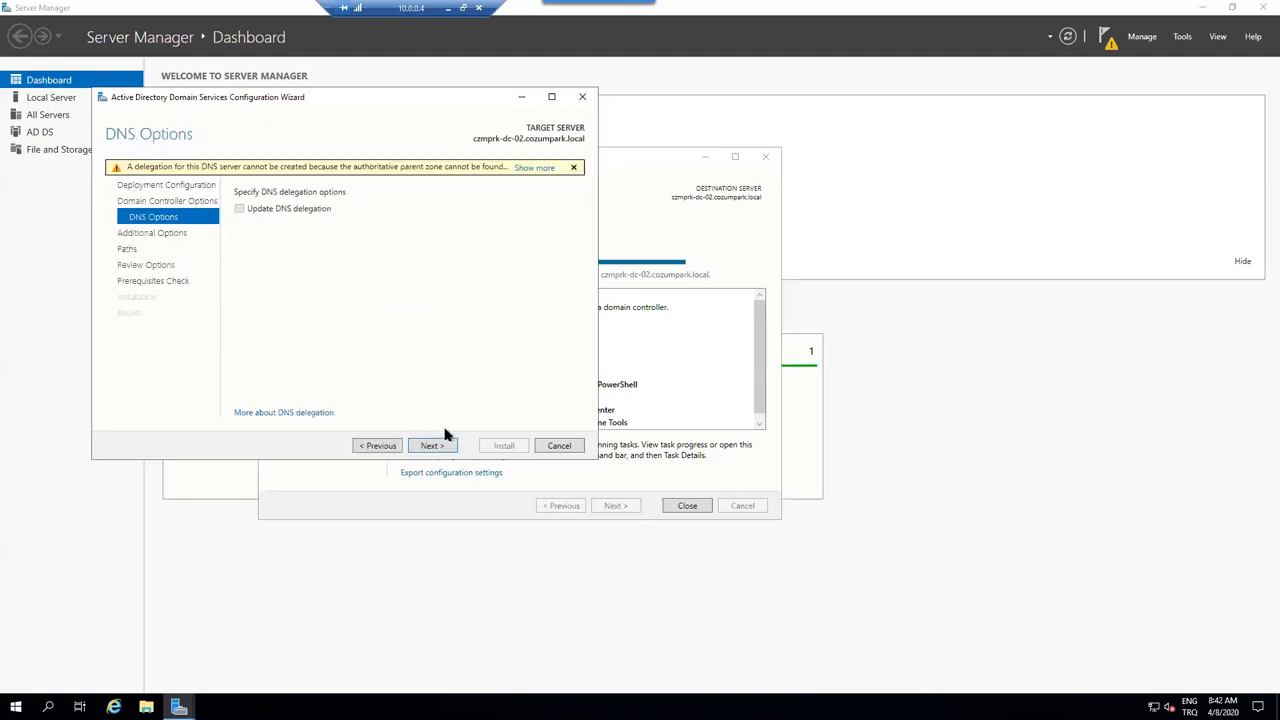
click(424, 447)
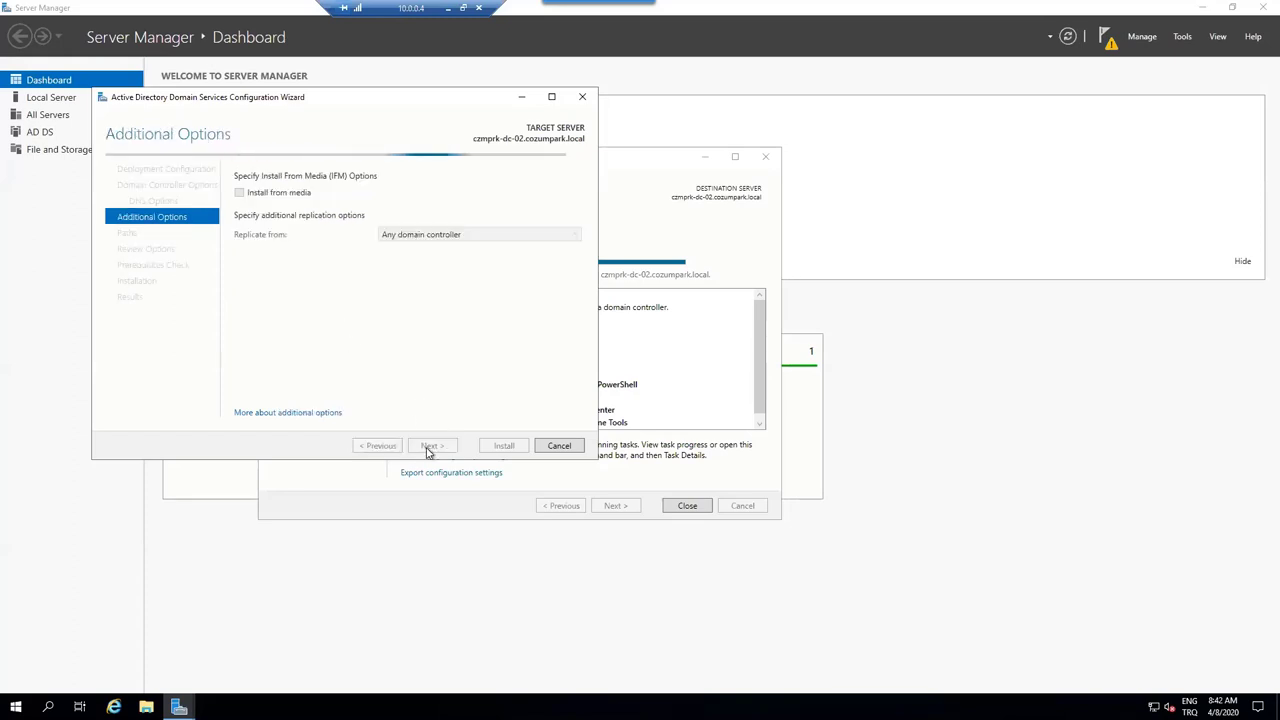
click(427, 447)
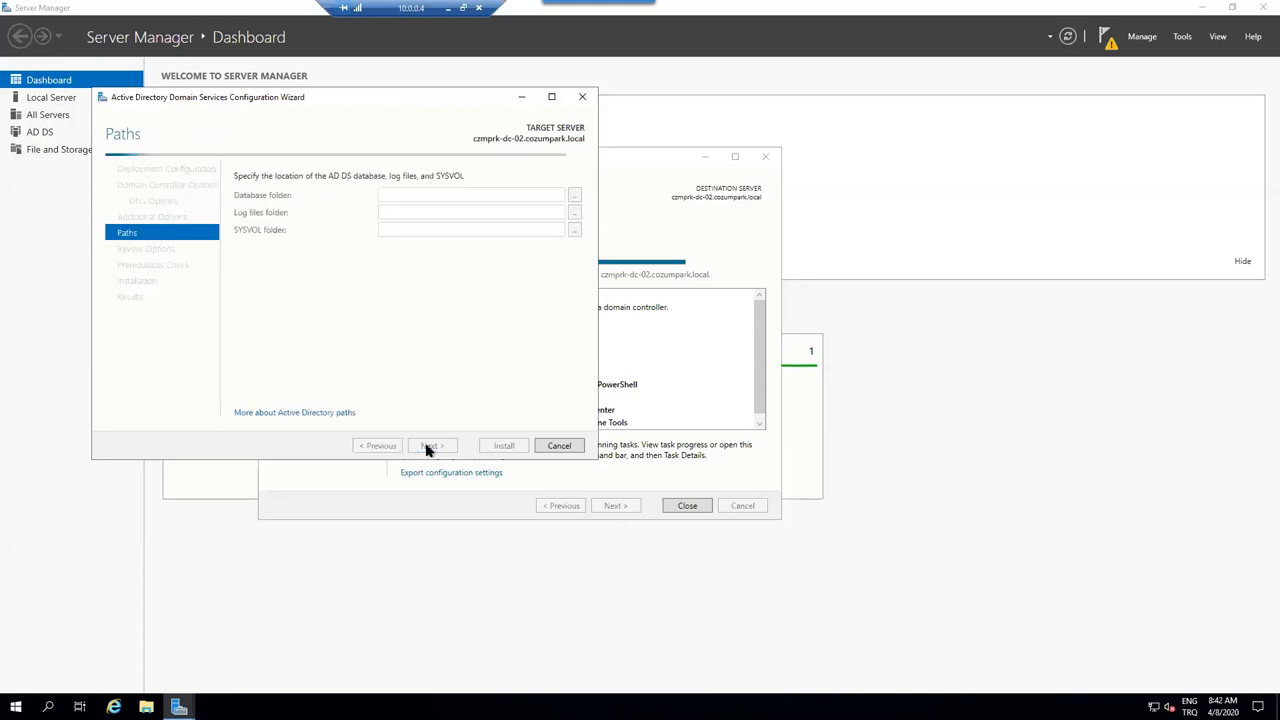
click(427, 447)
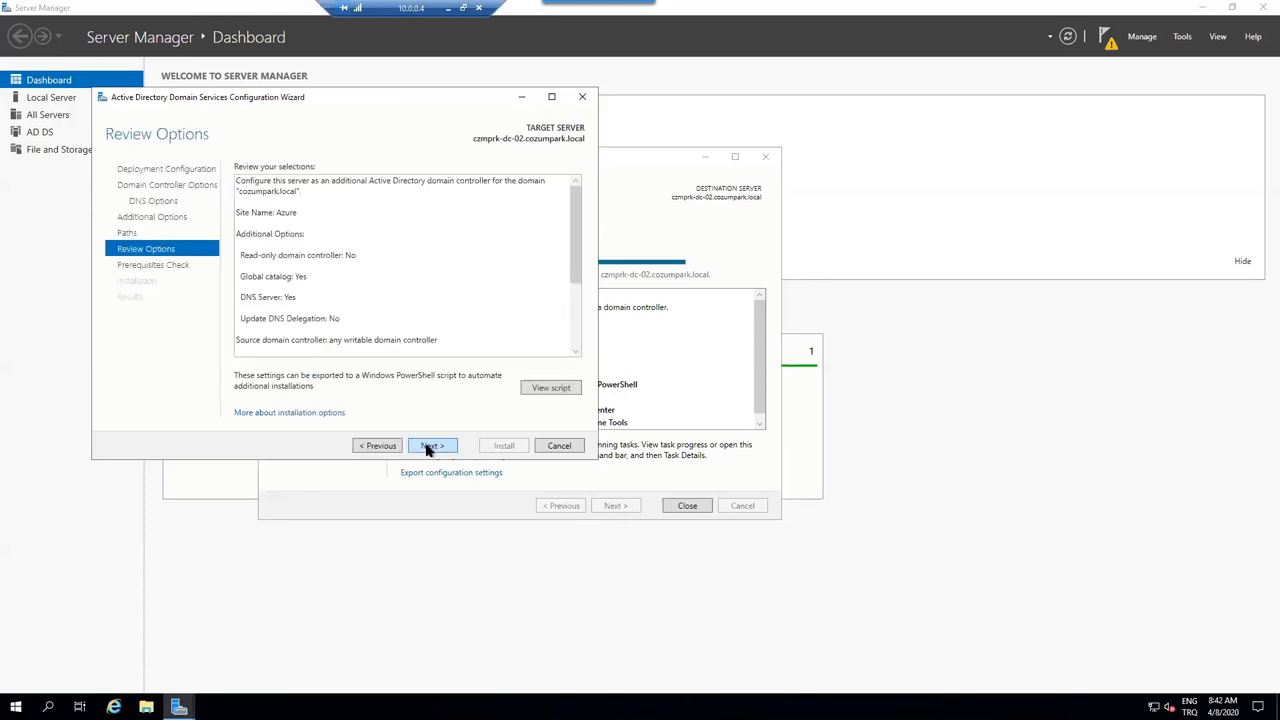
click(427, 447)
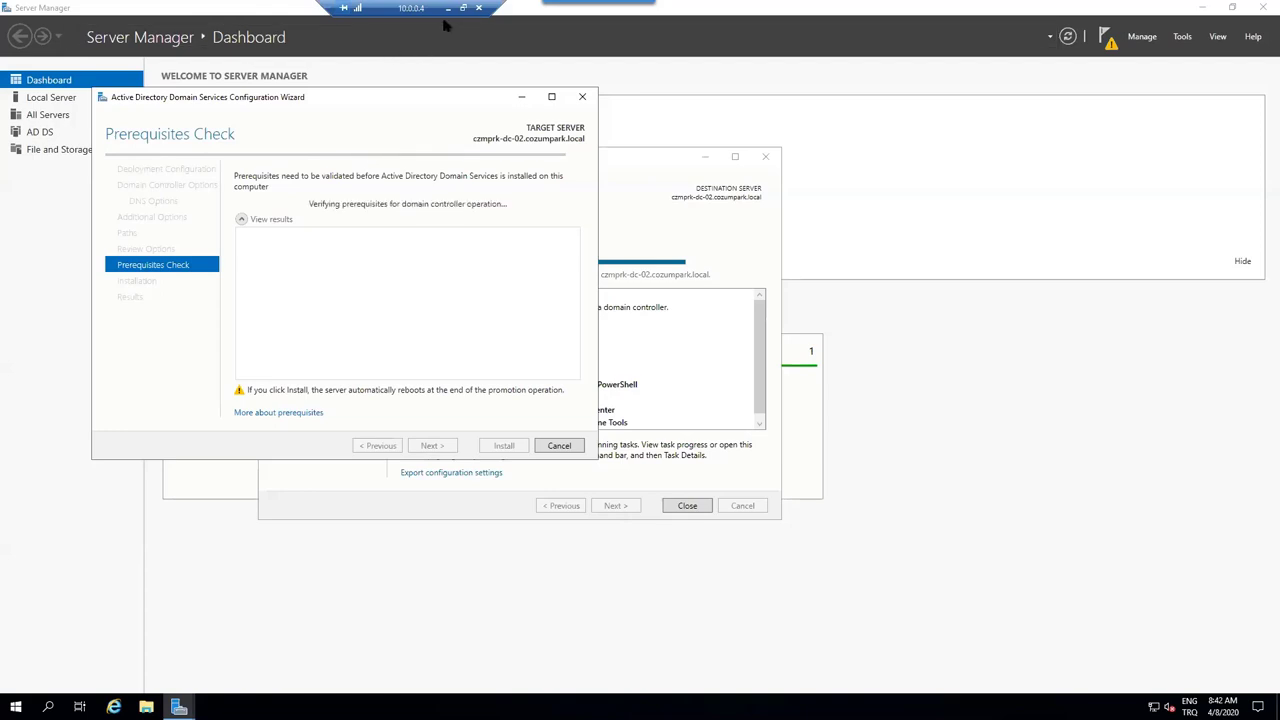
drag(400, 6, 362, 6)
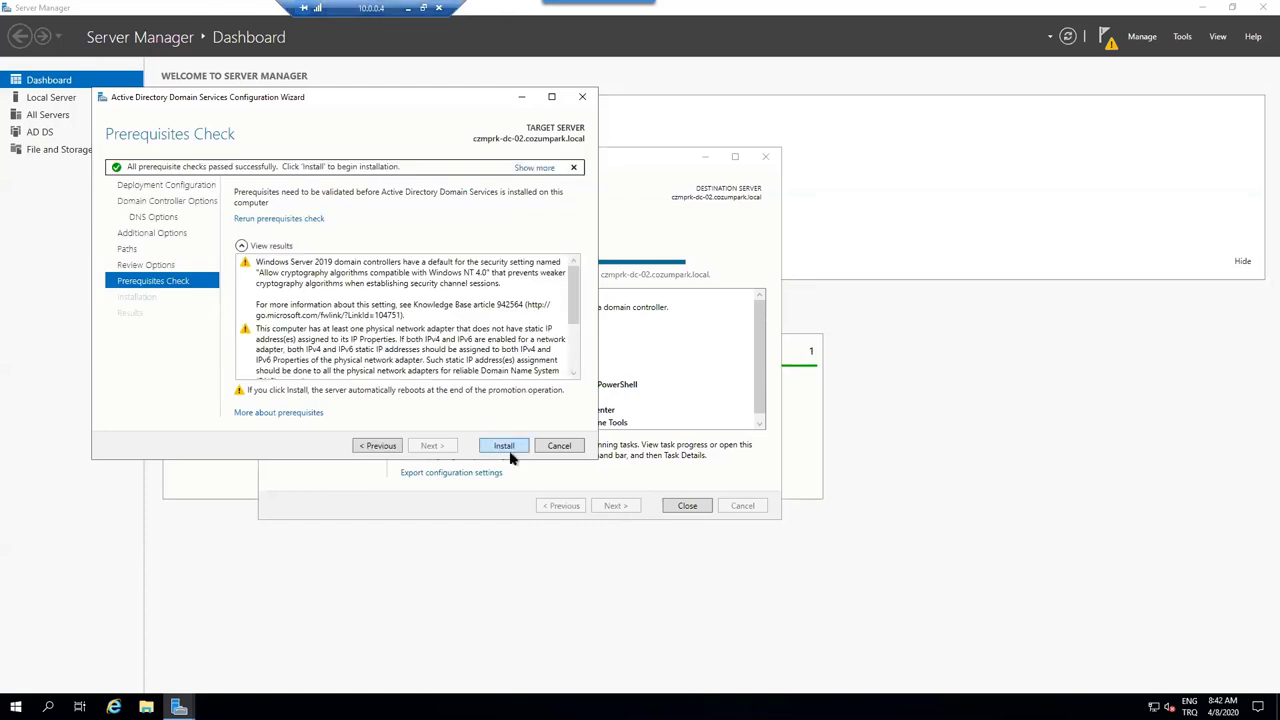
click(507, 447)
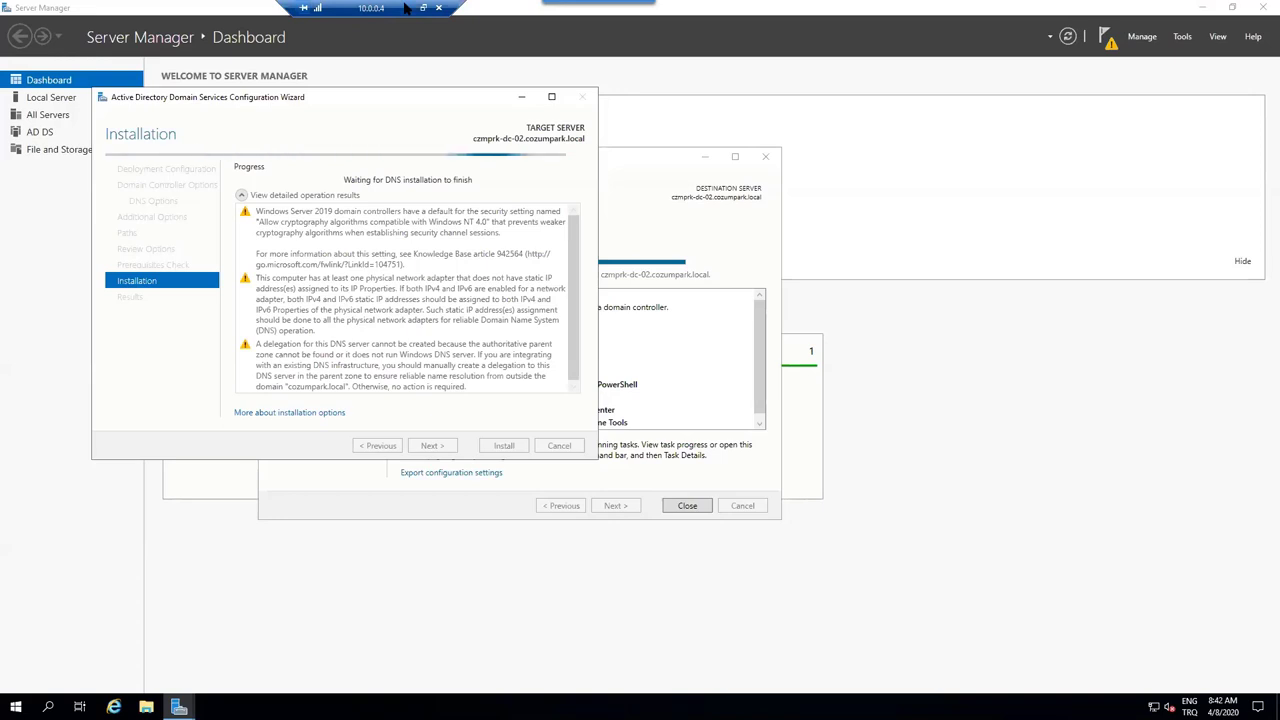
click(409, 7)
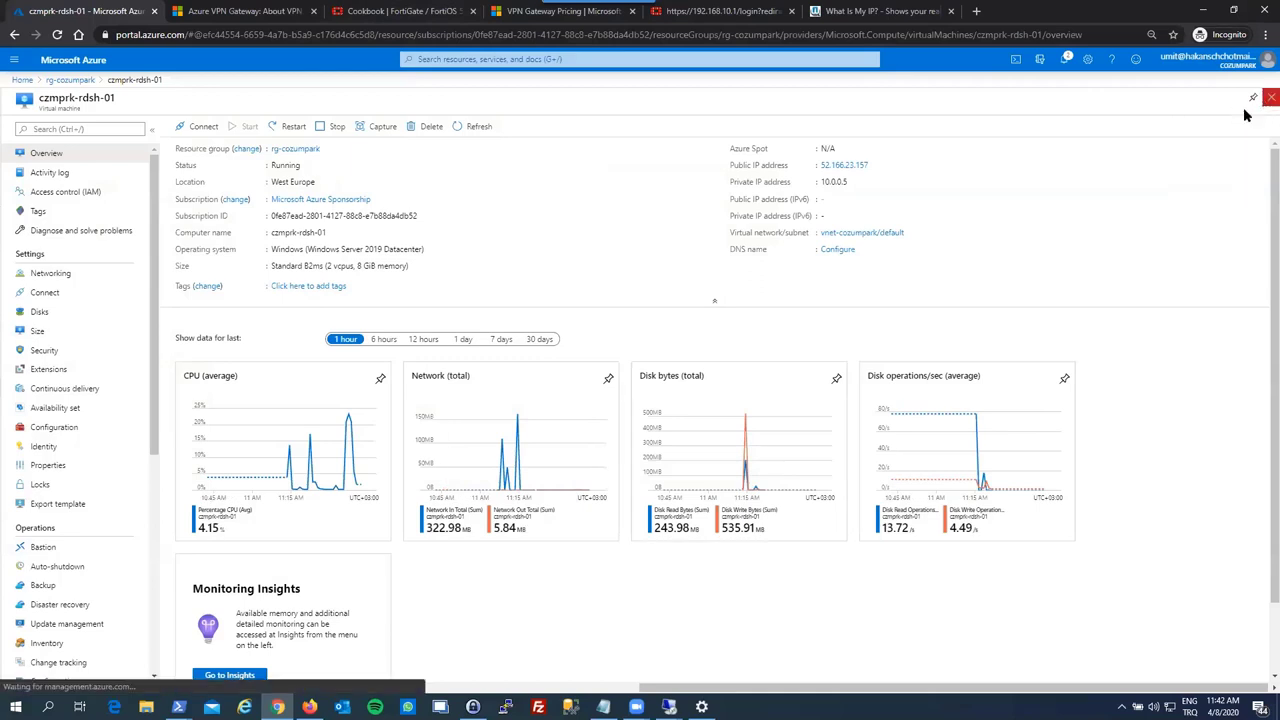
- Connect to 10.0.0.5 with the account password, accepting the untrusted certificate
click(1267, 100)
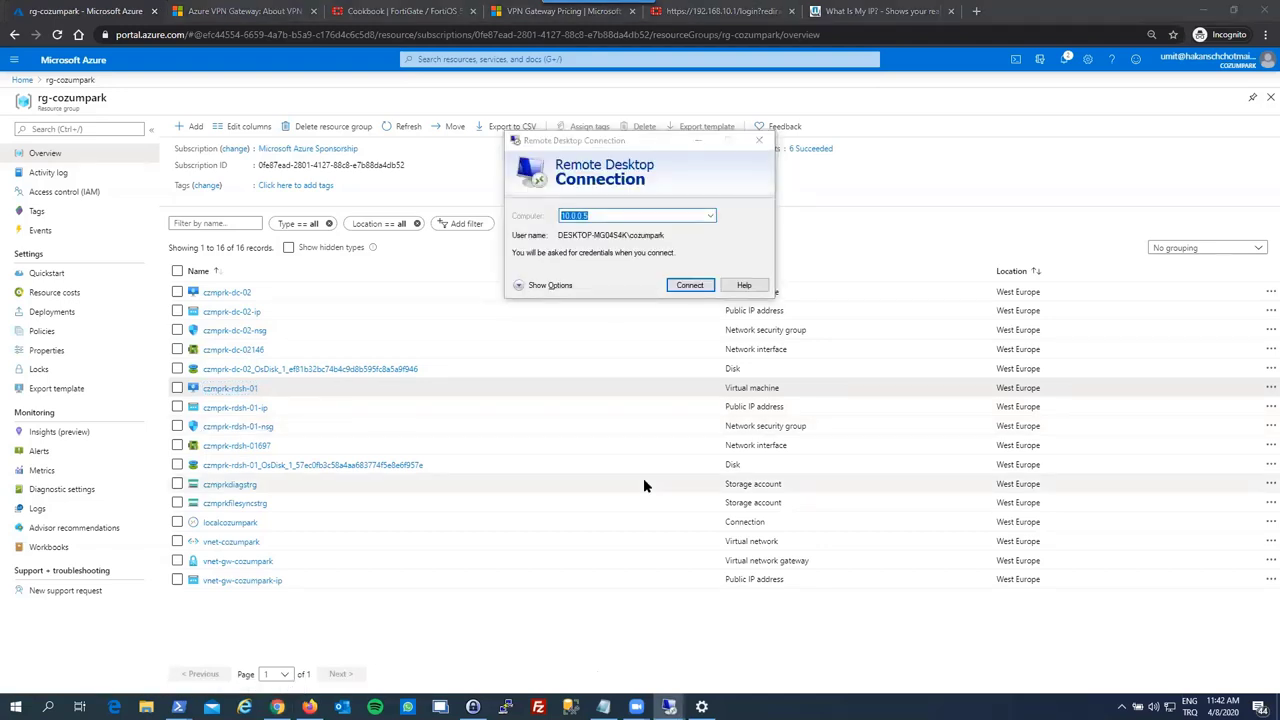
key(Return)
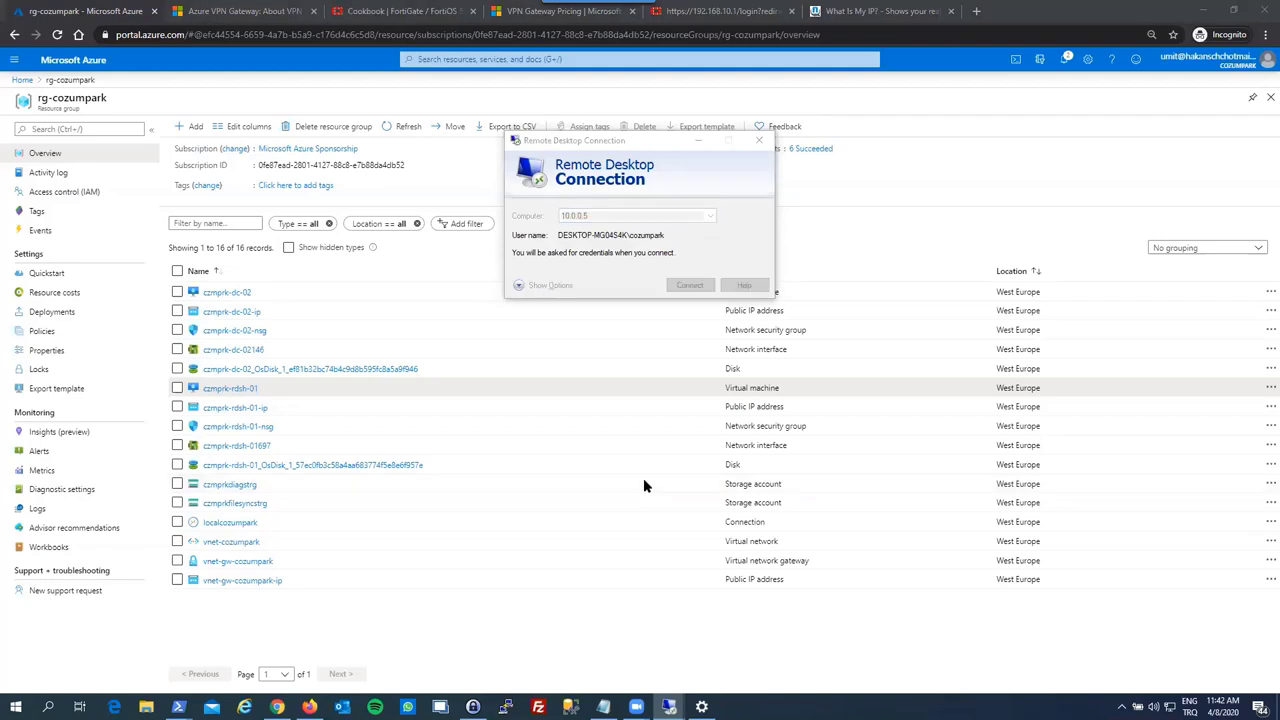
text(•••••••••)
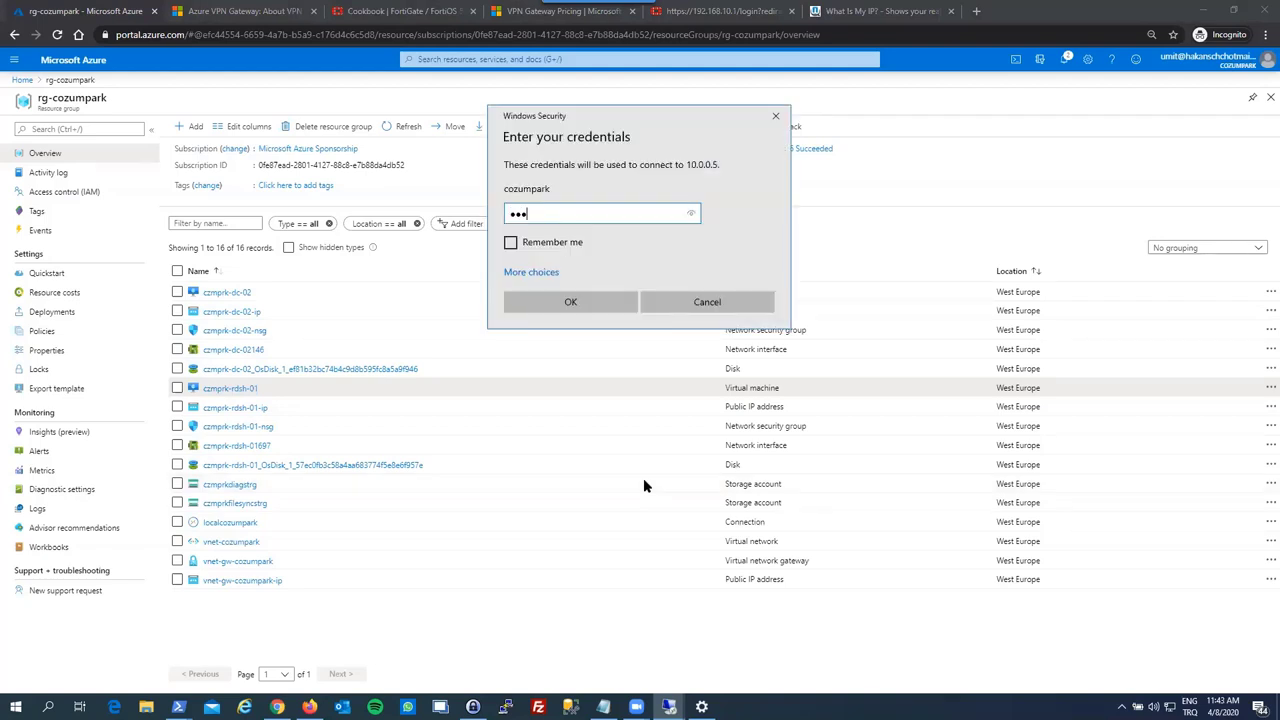
text(•••)
key(Return)
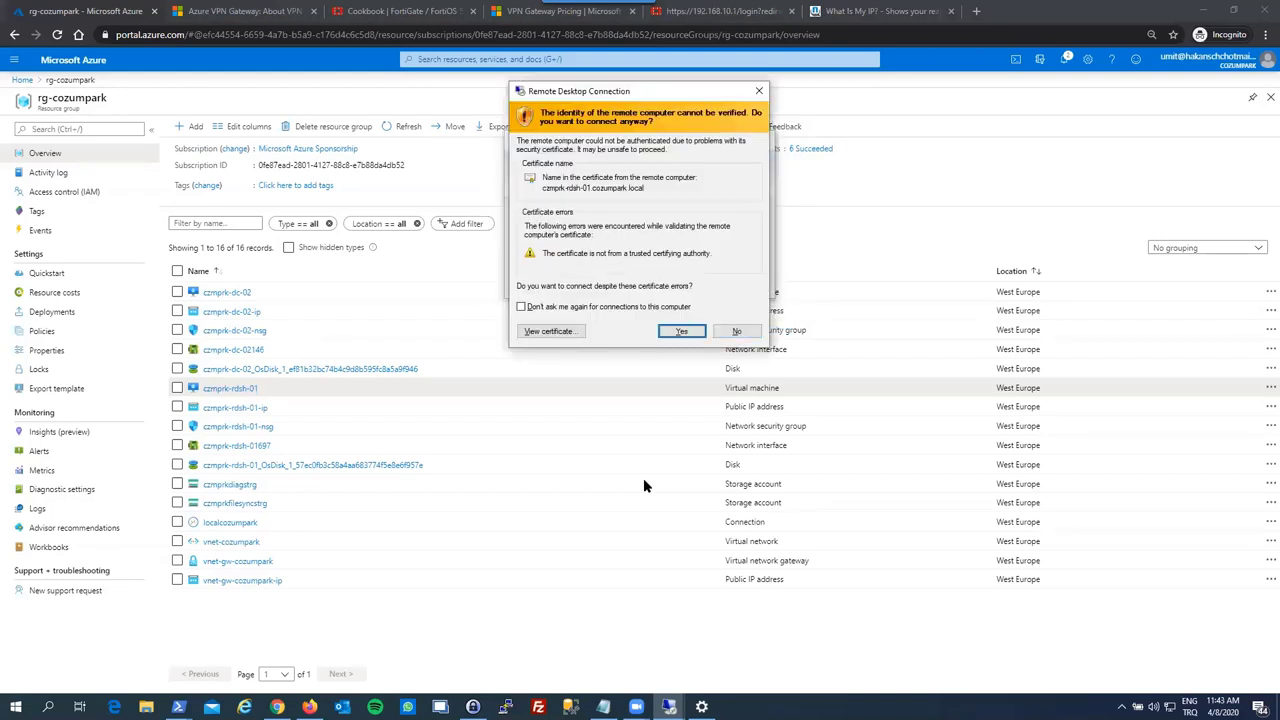
key(Return)
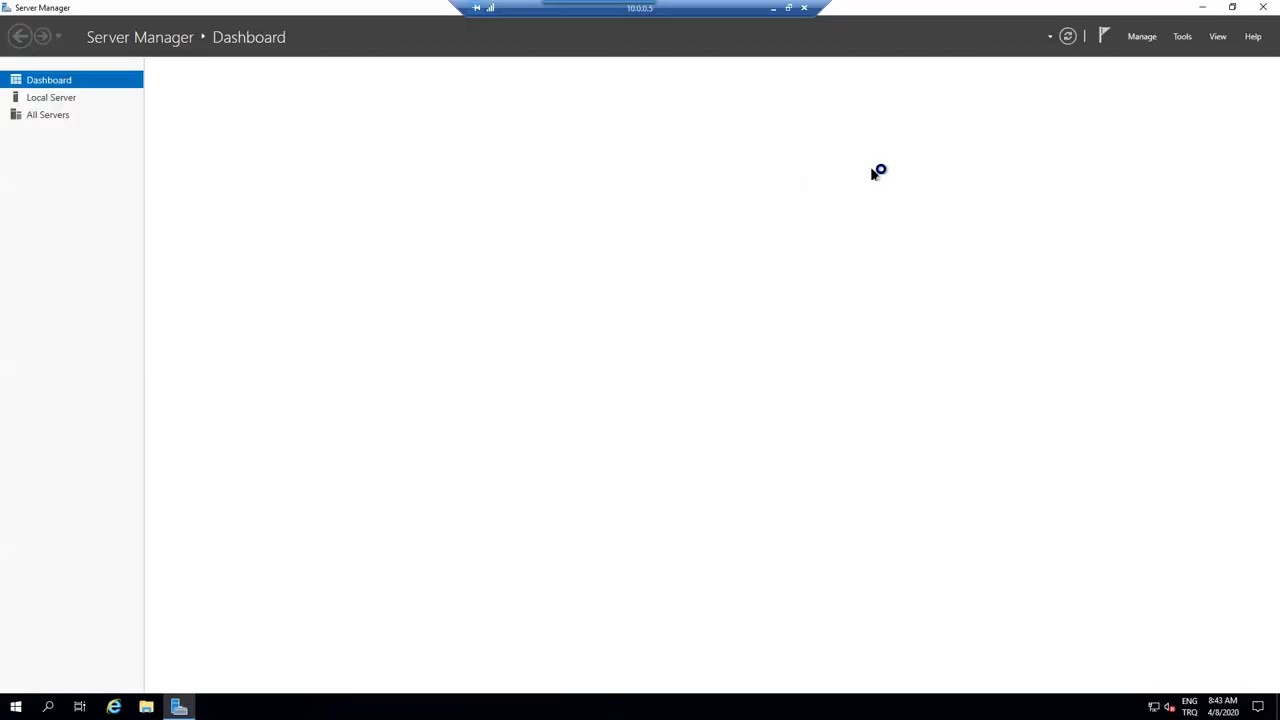
- Launch Add Roles and Features and choose a Remote Desktop Services installation
click(1146, 40)
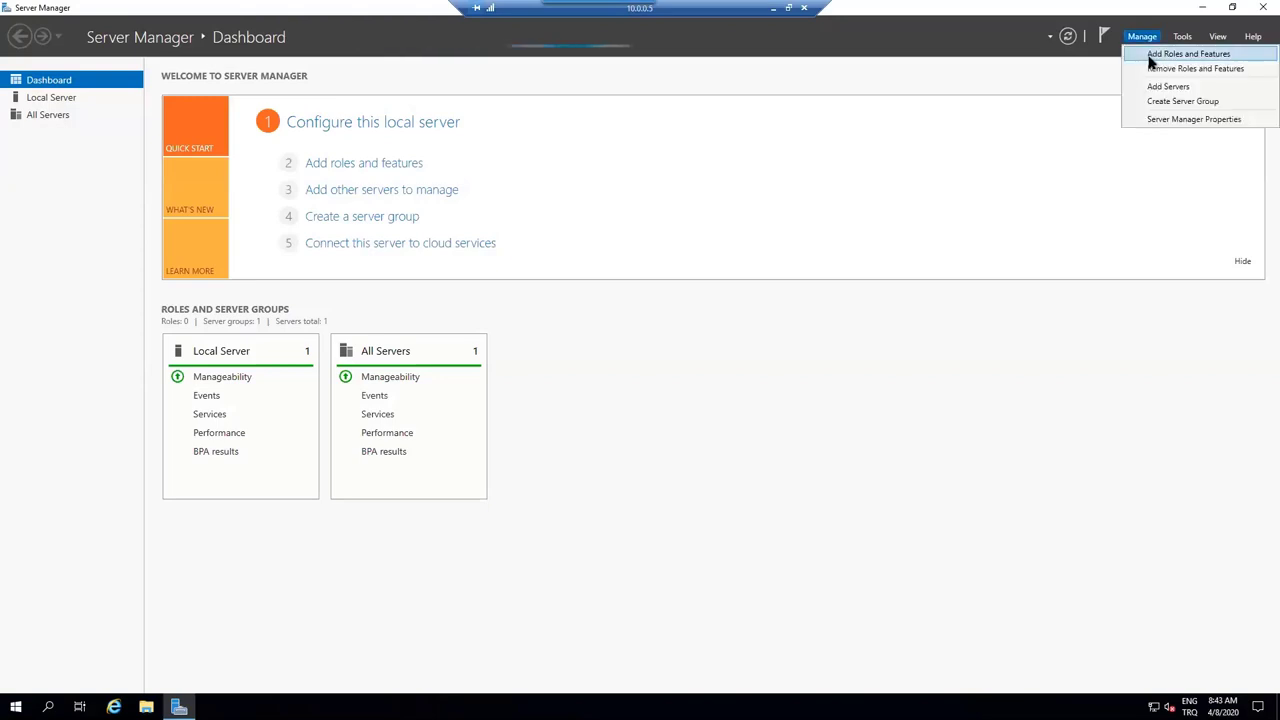
click(1152, 54)
click(748, 398)
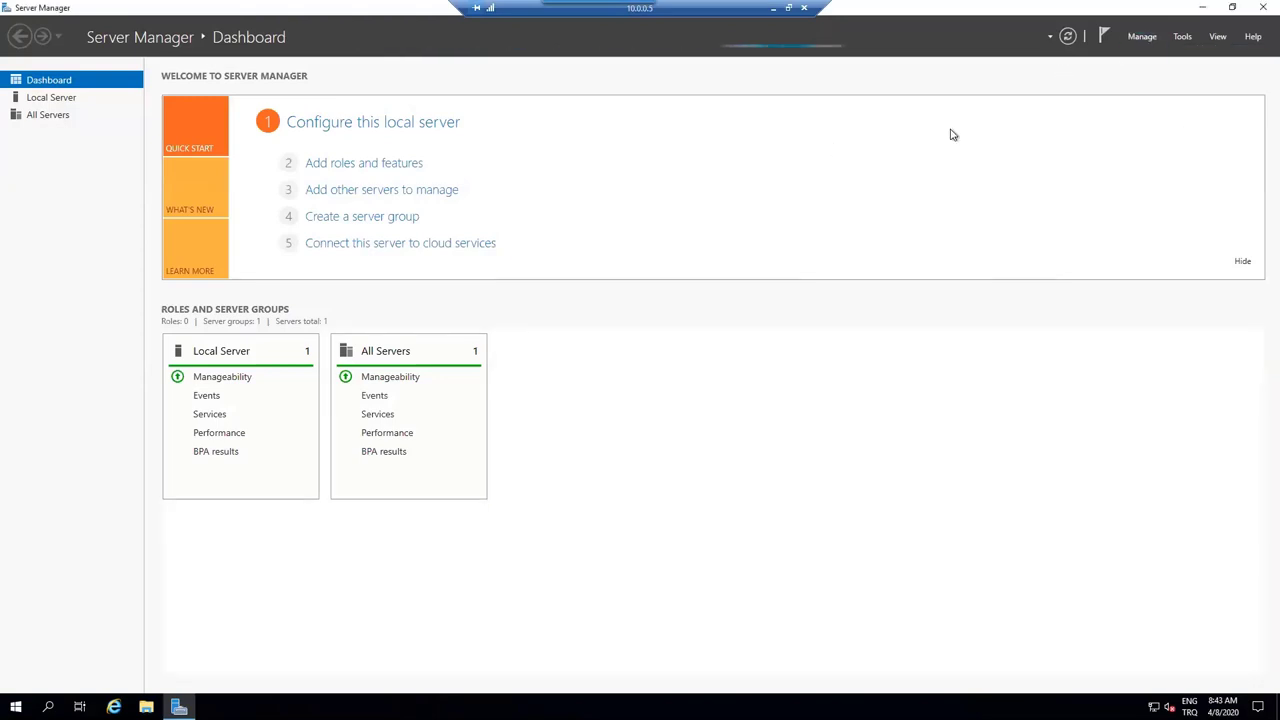
click(1133, 40)
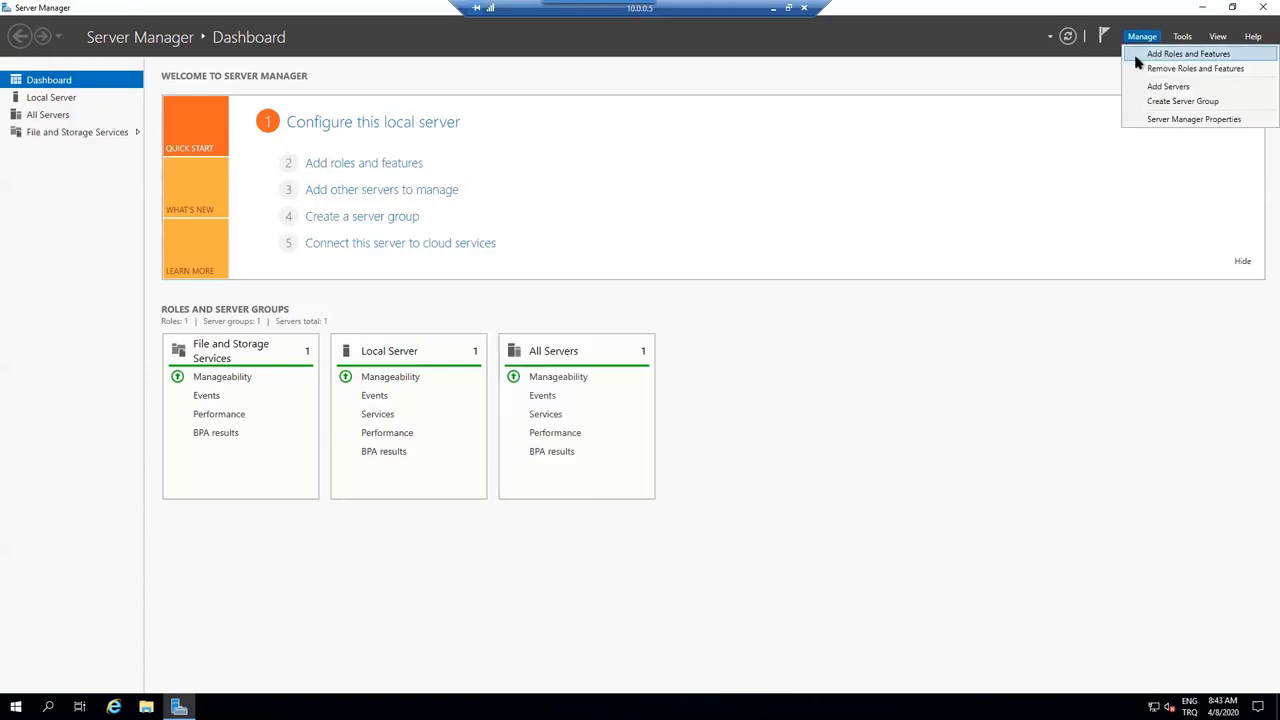
click(1138, 54)
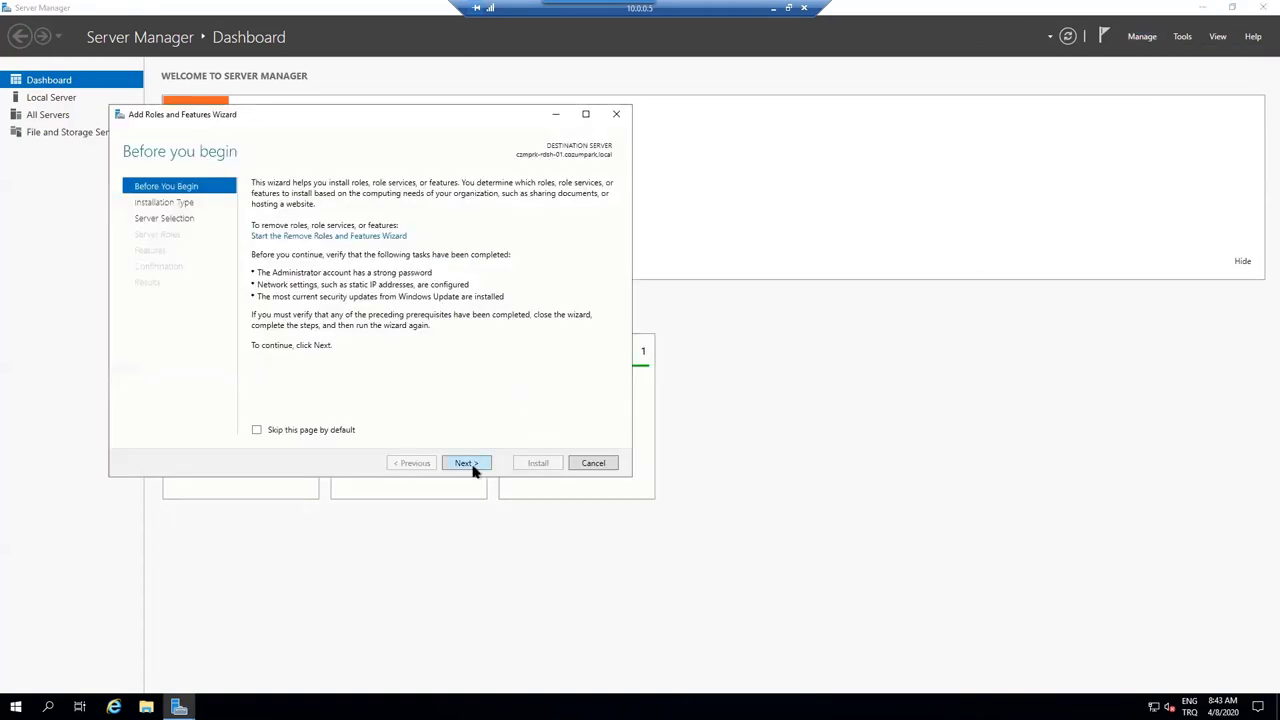
click(476, 468)
click(466, 463)
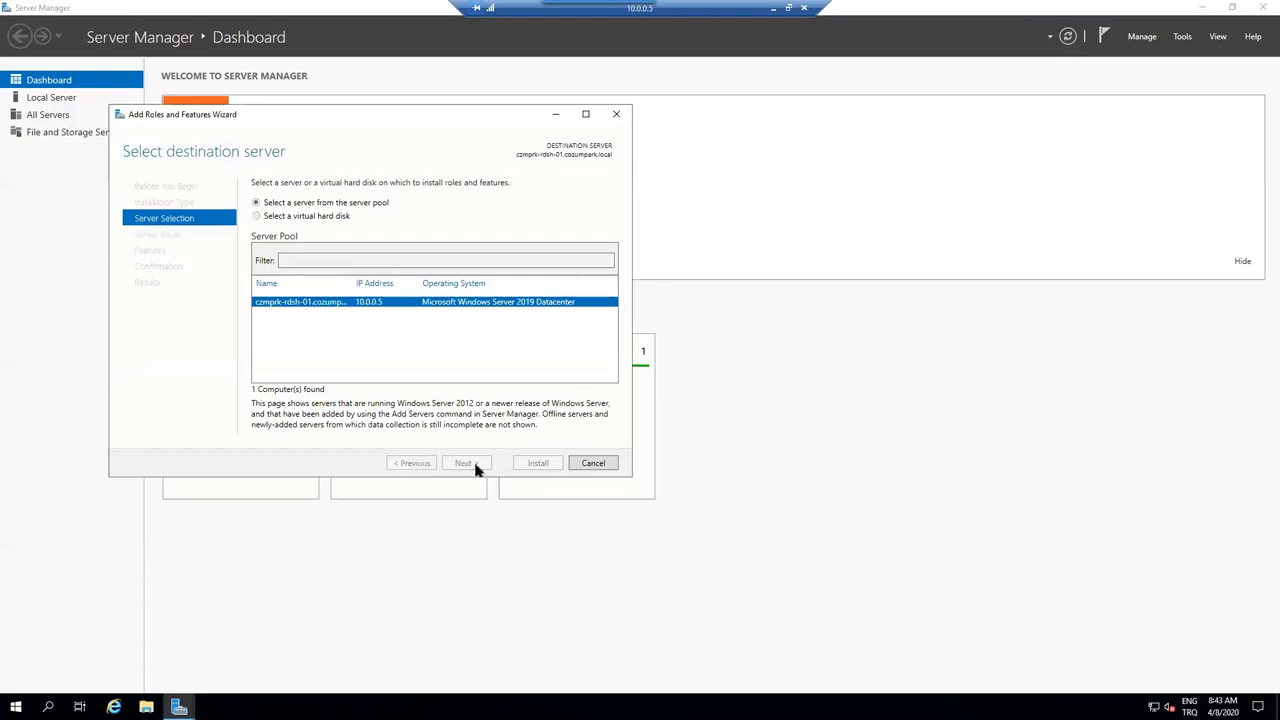
scroll(380, 400, down, 1)
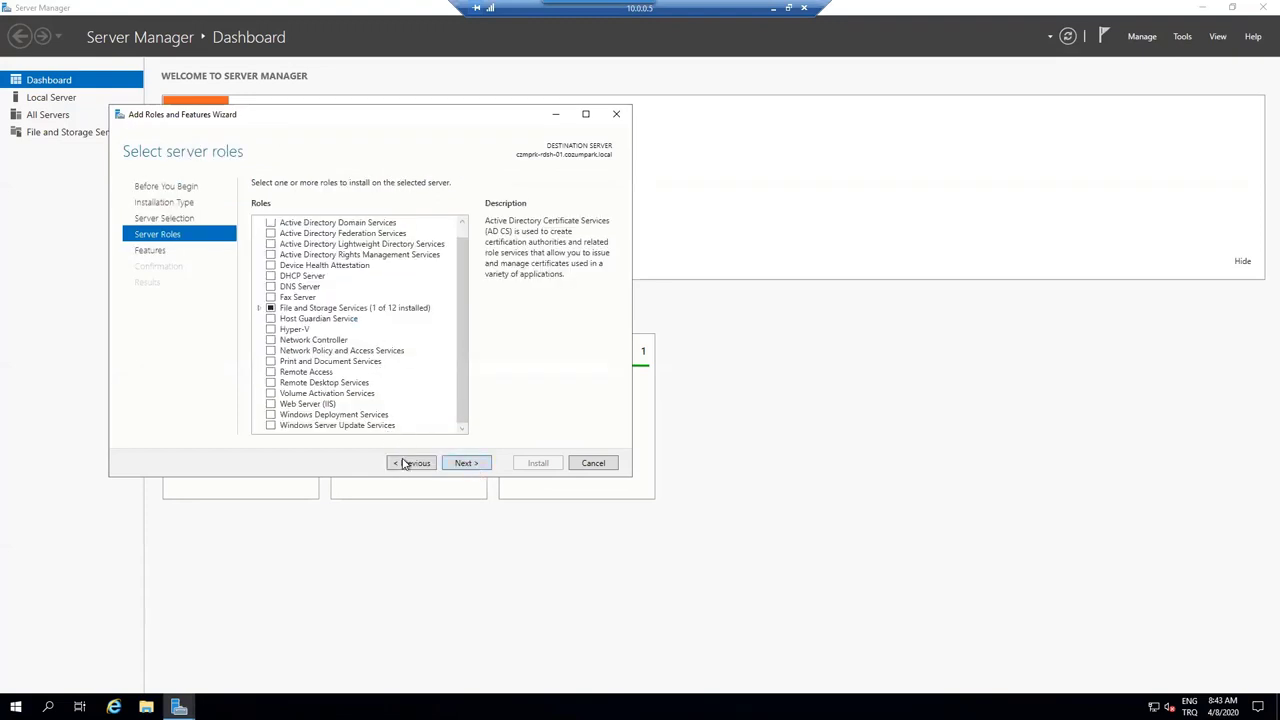
click(406, 463)
click(406, 463)
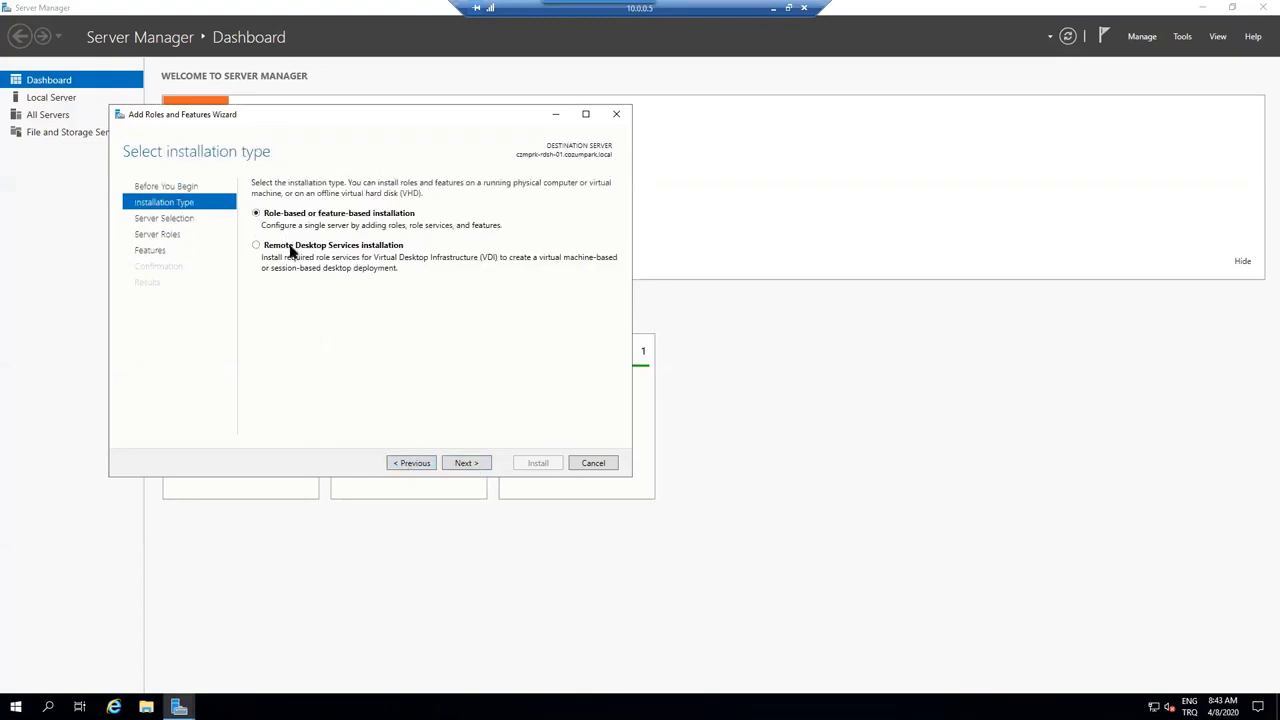
click(327, 250)
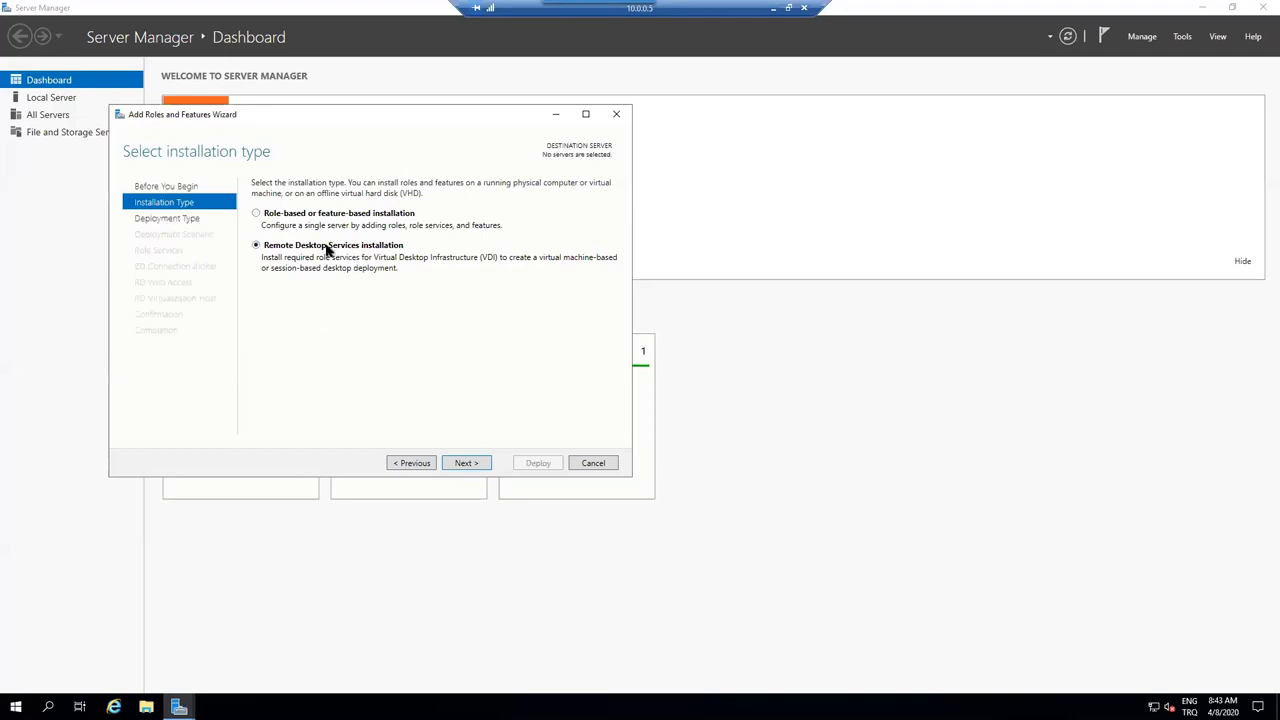
click(462, 464)
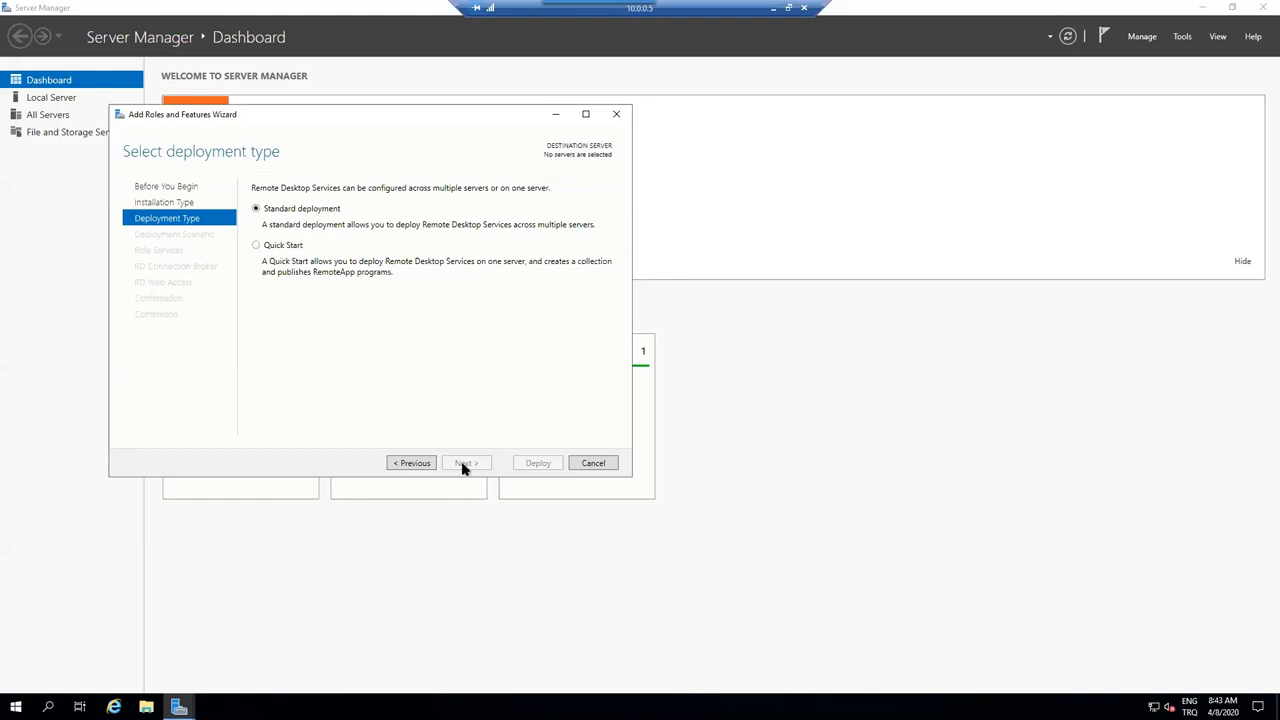
- Choose the Quick Start deployment and move on to server selection past the domain user error
click(290, 247)
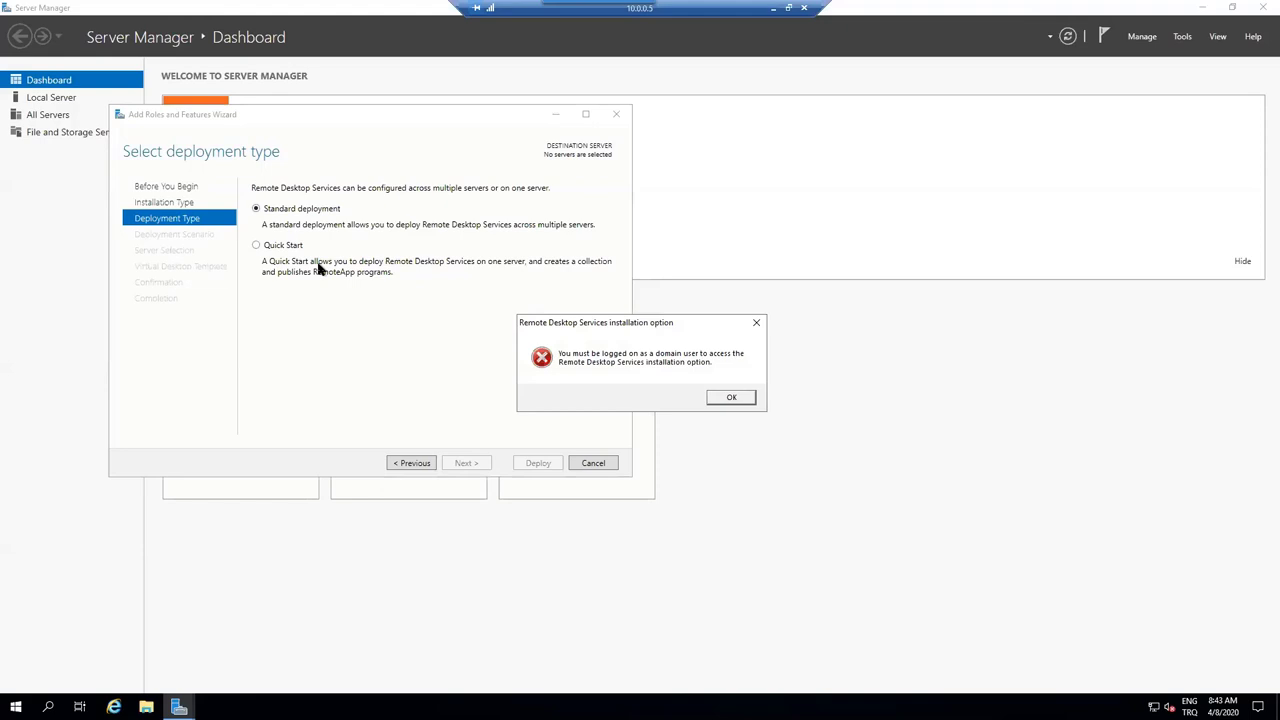
click(731, 396)
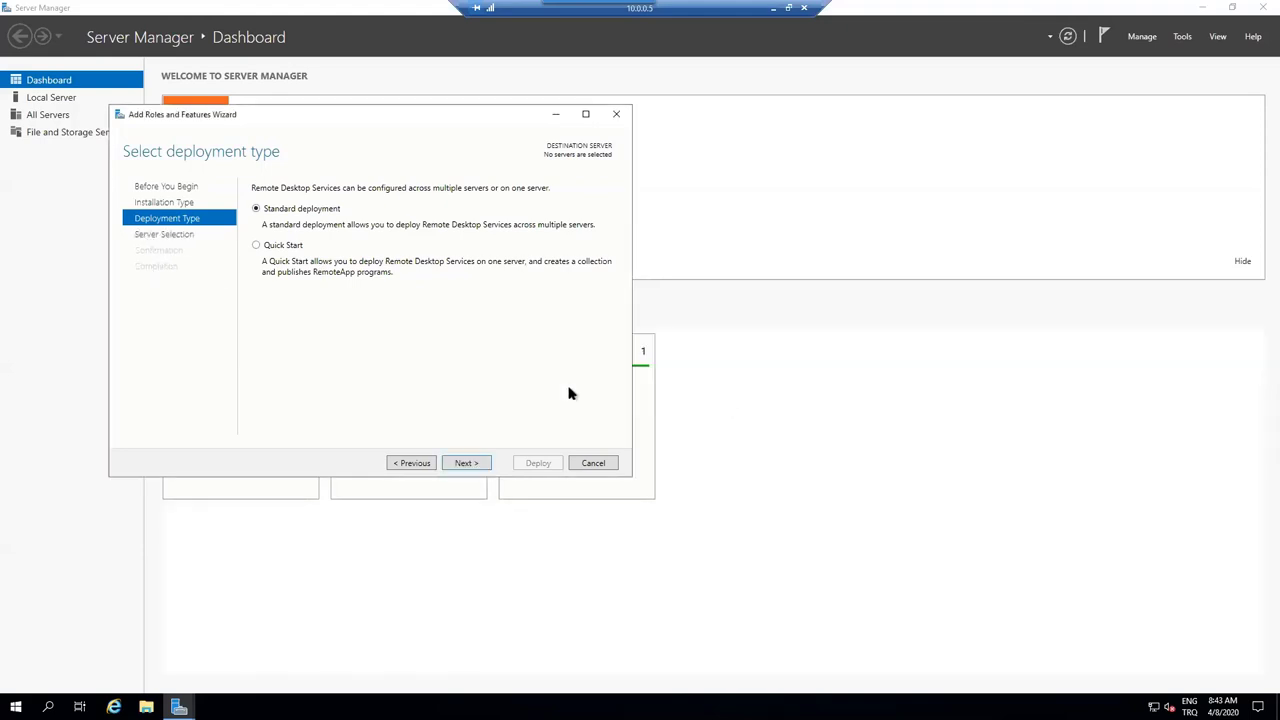
click(470, 464)
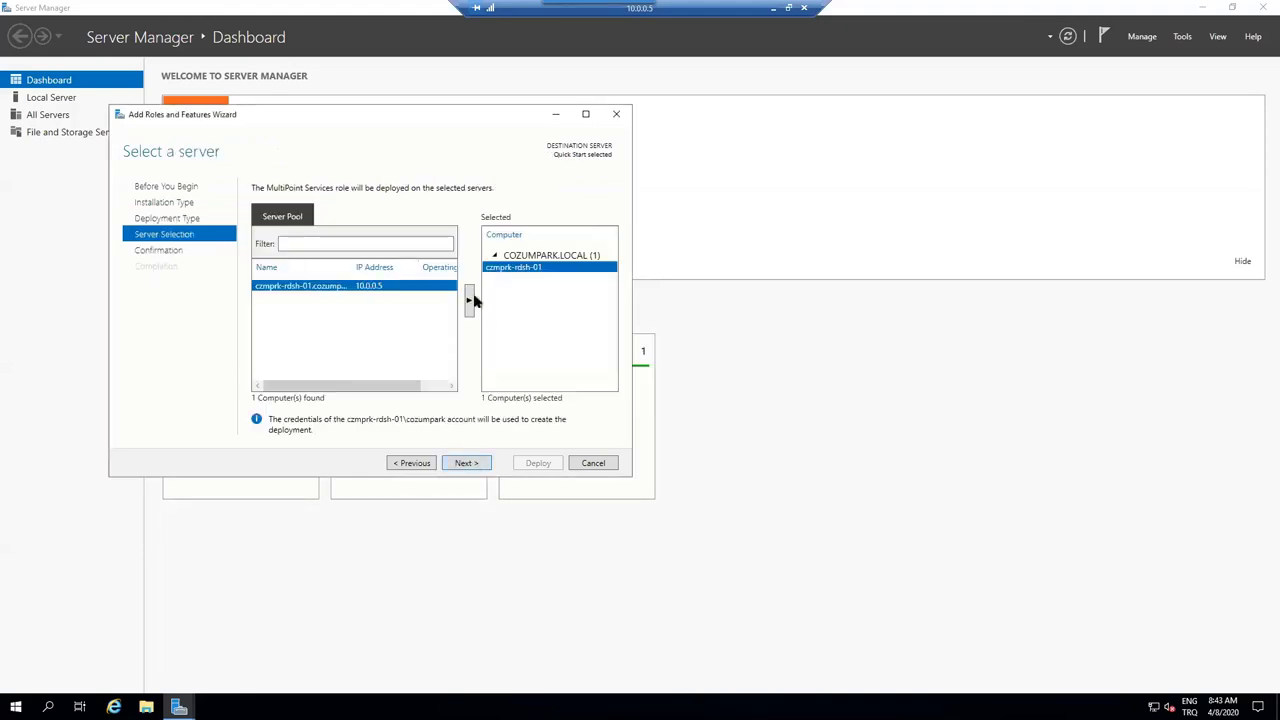
click(479, 468)
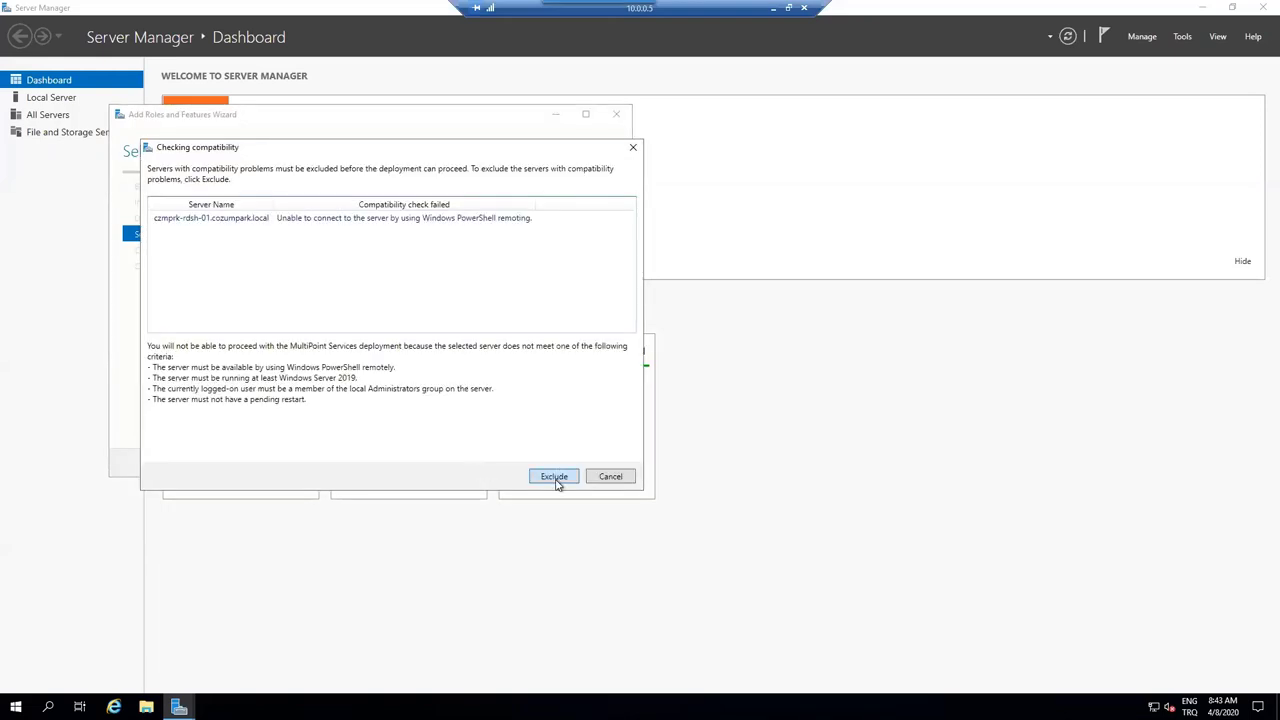
click(555, 477)
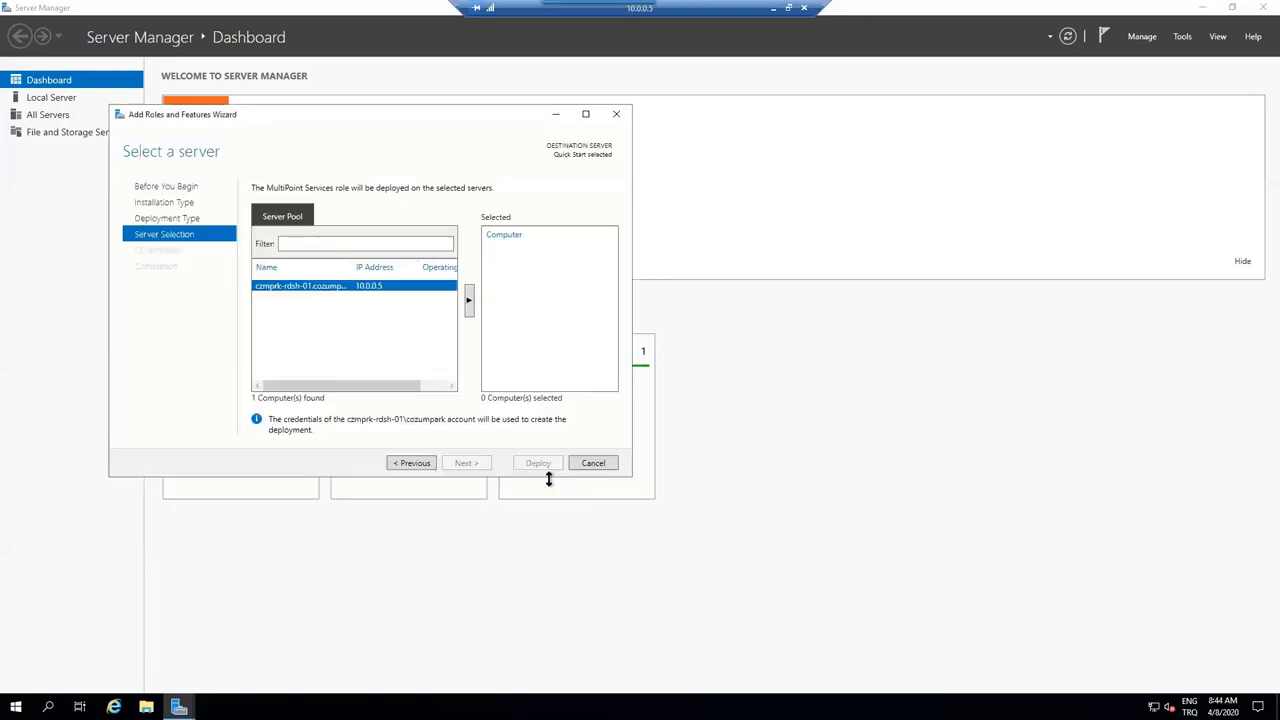
- Add czmprk-rdsh-01, then cancel the deployment after its compatibility check fails
click(470, 305)
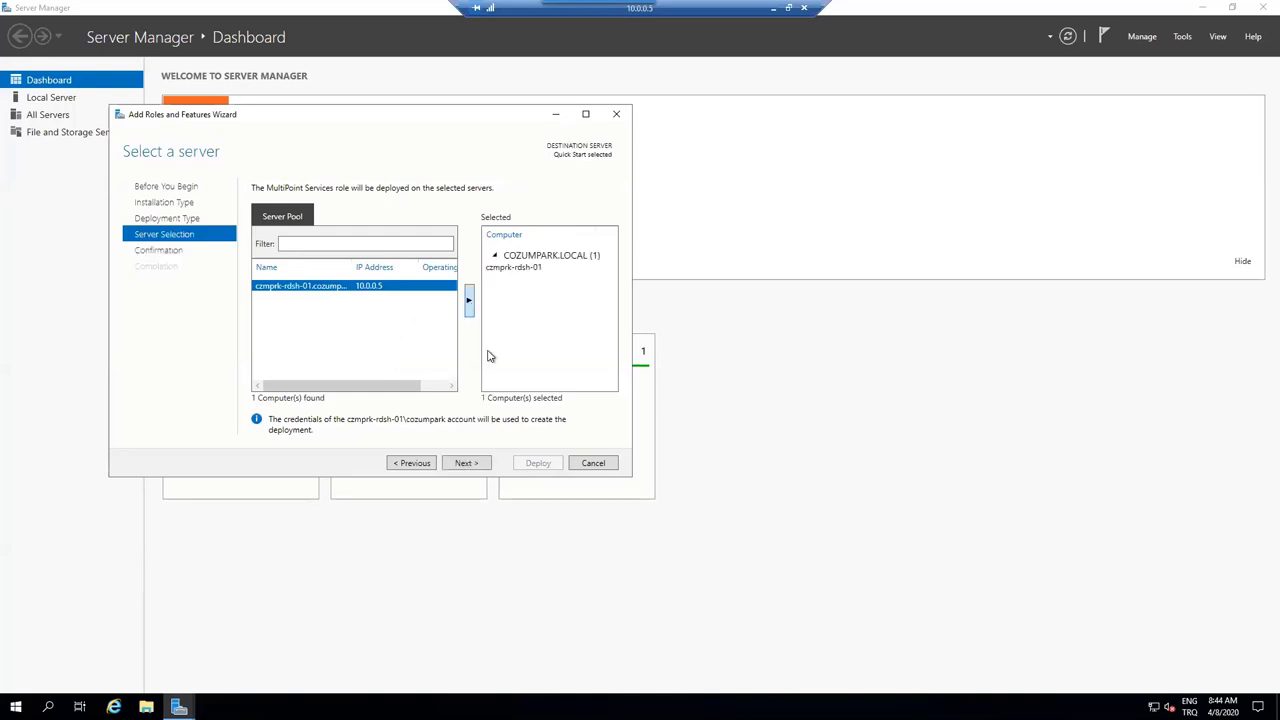
click(467, 466)
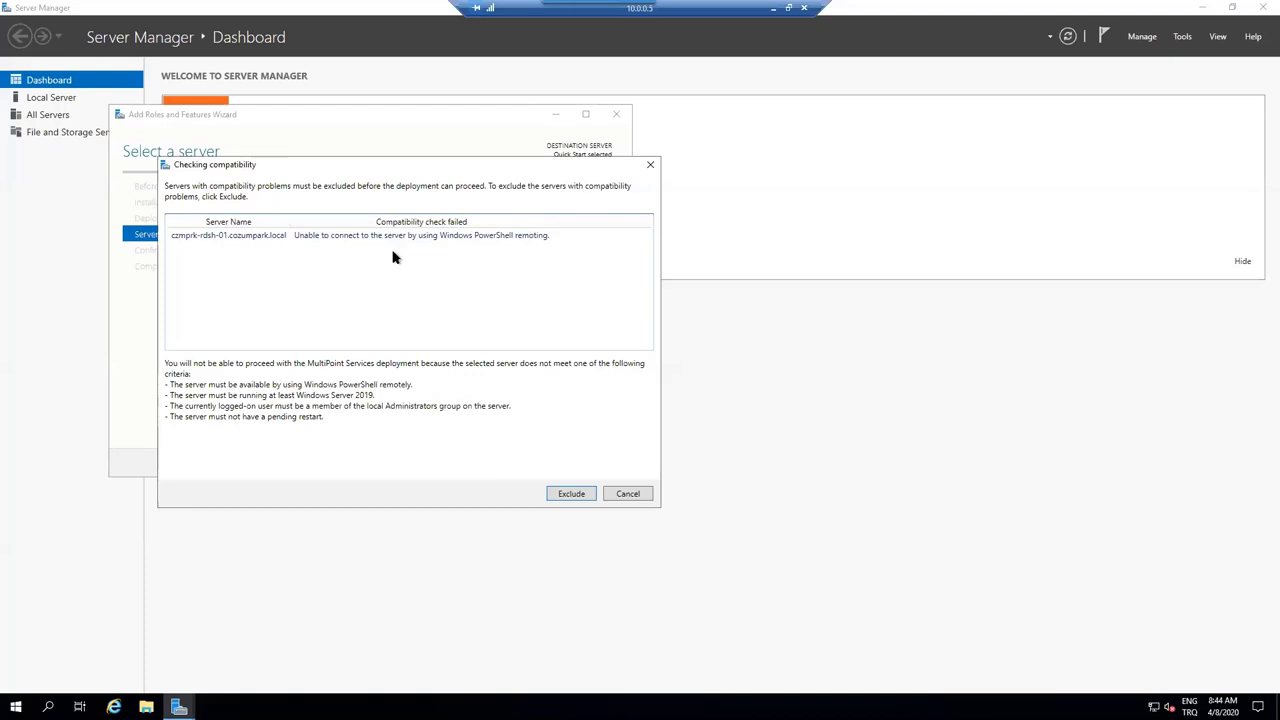
click(622, 492)
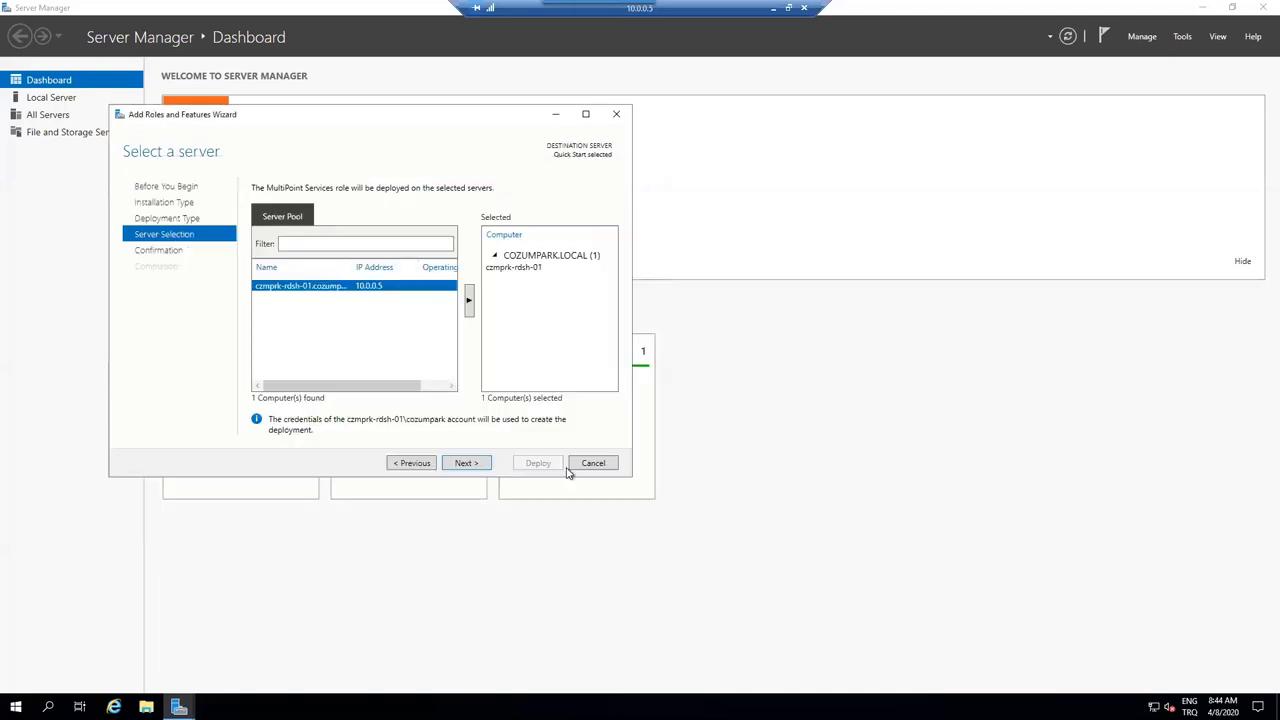
click(583, 462)
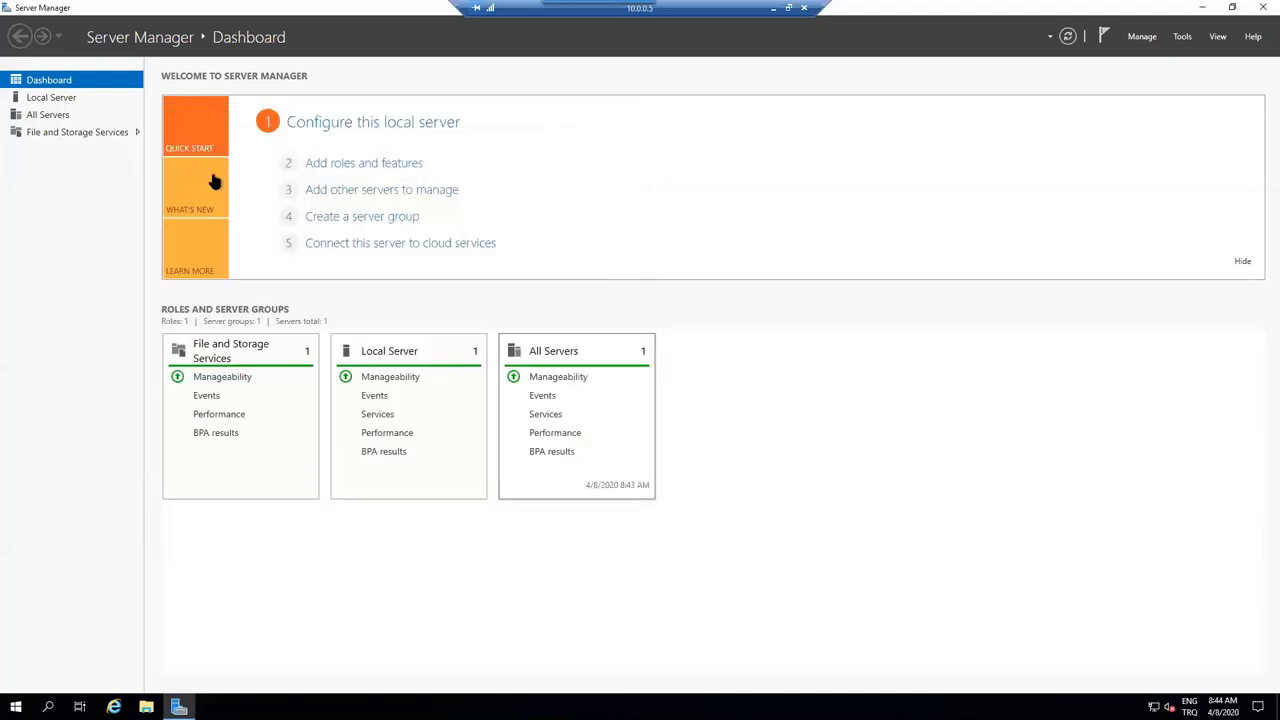
- In Add Roles and Features, keep the default type and server and tick Remote Desktop Services
click(1142, 36)
click(1143, 56)
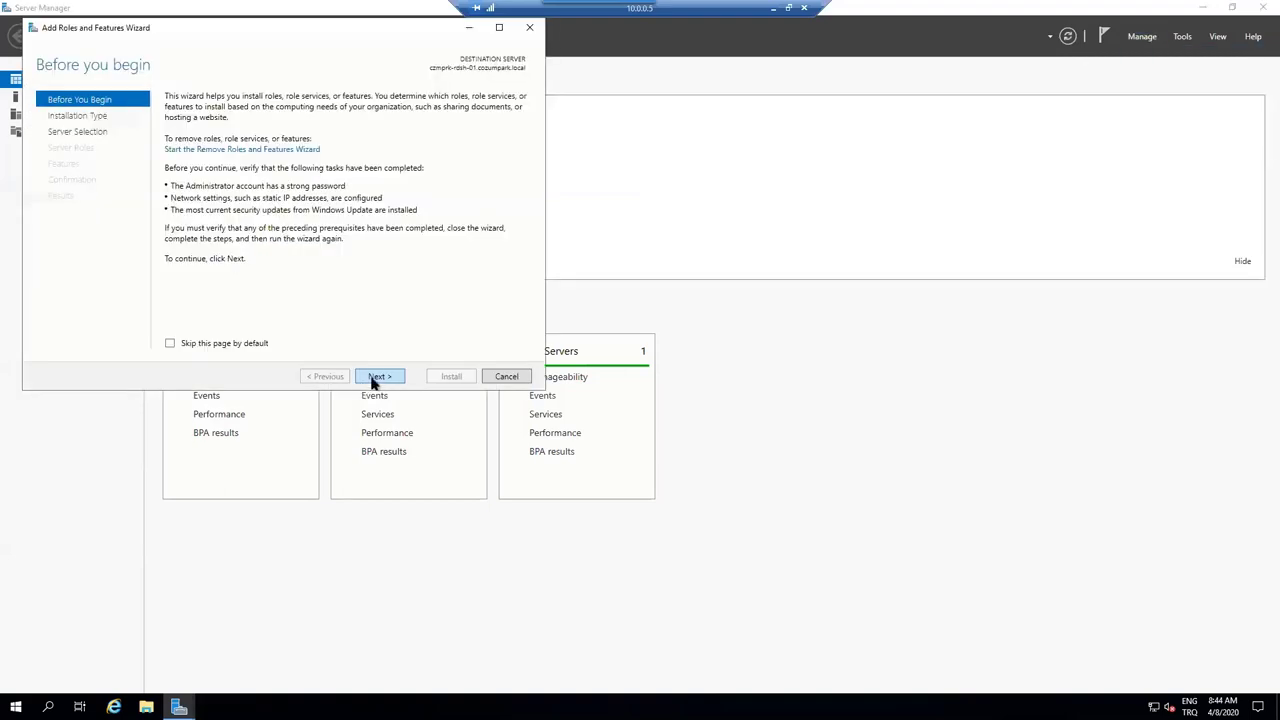
click(376, 377)
click(376, 377)
click(376, 377)
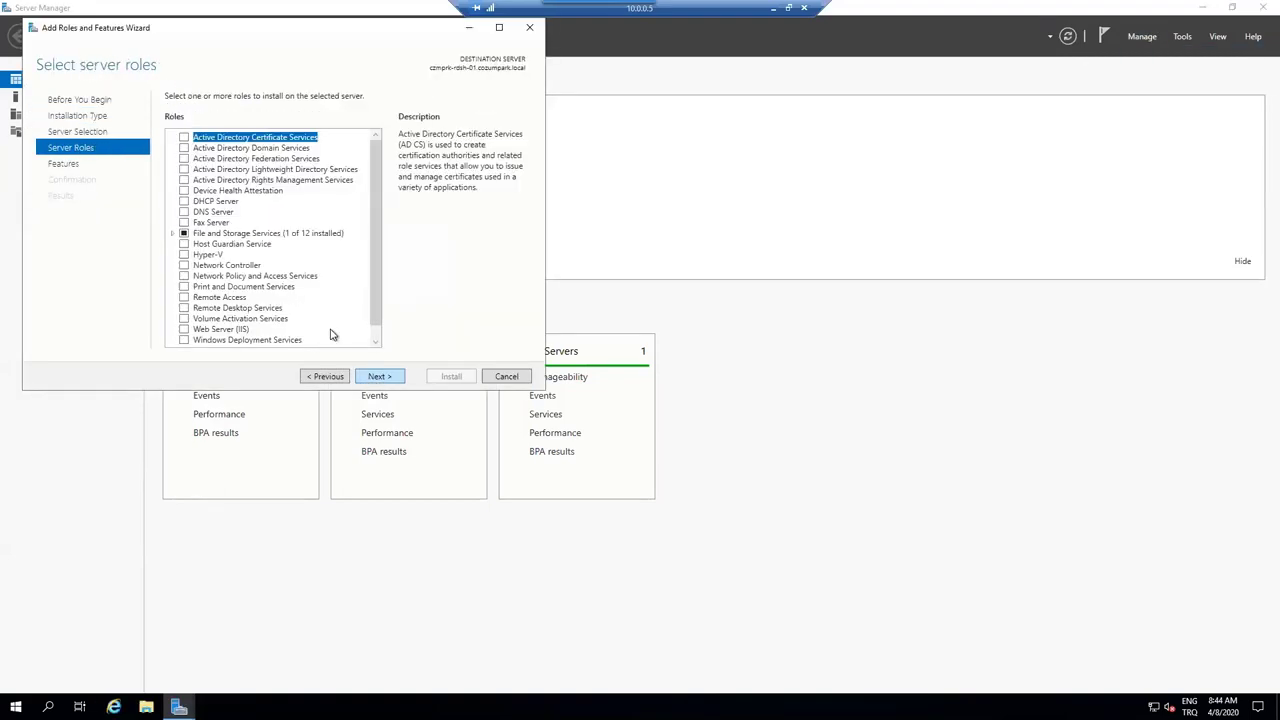
scroll(306, 309, down, 1)
click(230, 276)
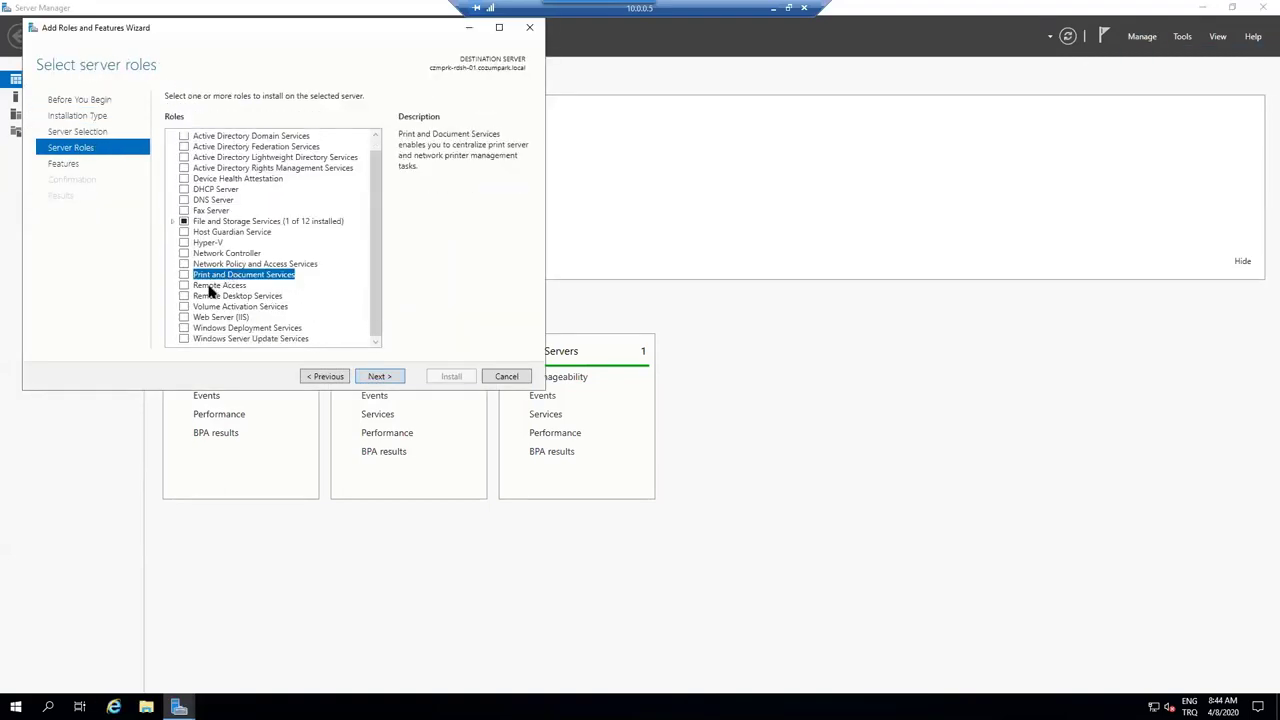
click(210, 287)
click(194, 297)
click(184, 296)
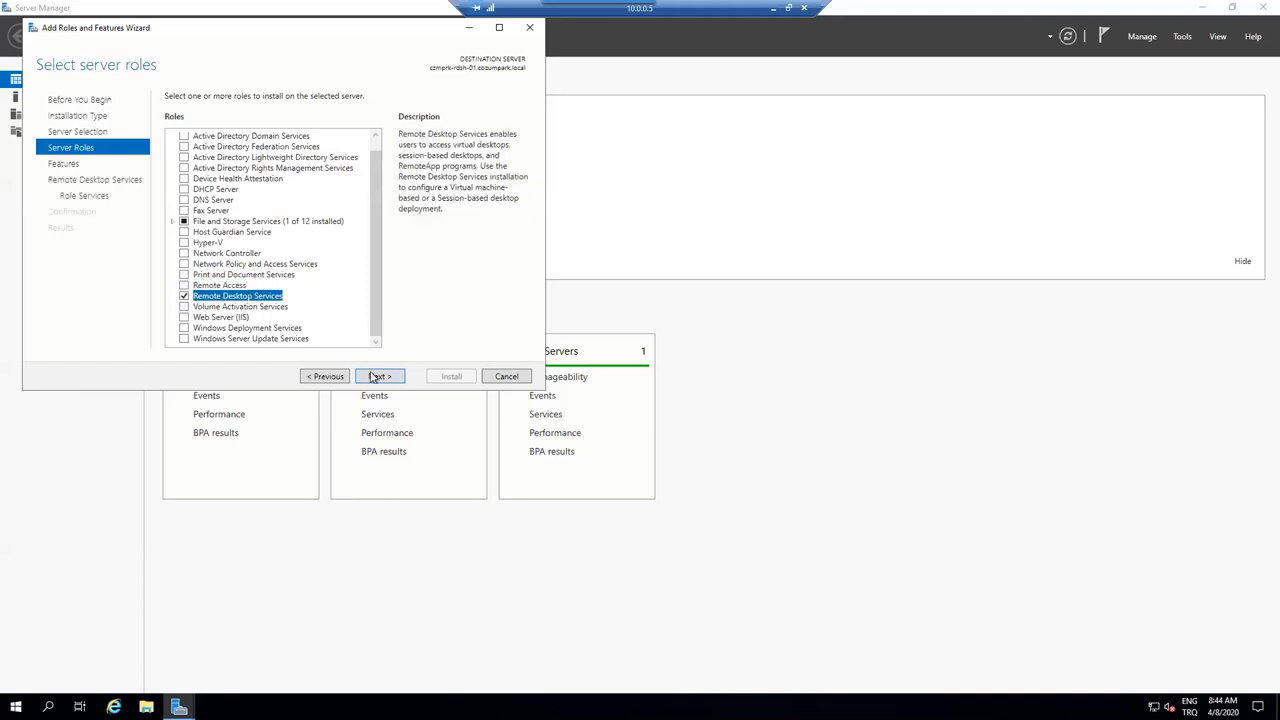
- Tick the Remote Desktop Session Host role service with its management tools and install
click(376, 380)
click(376, 380)
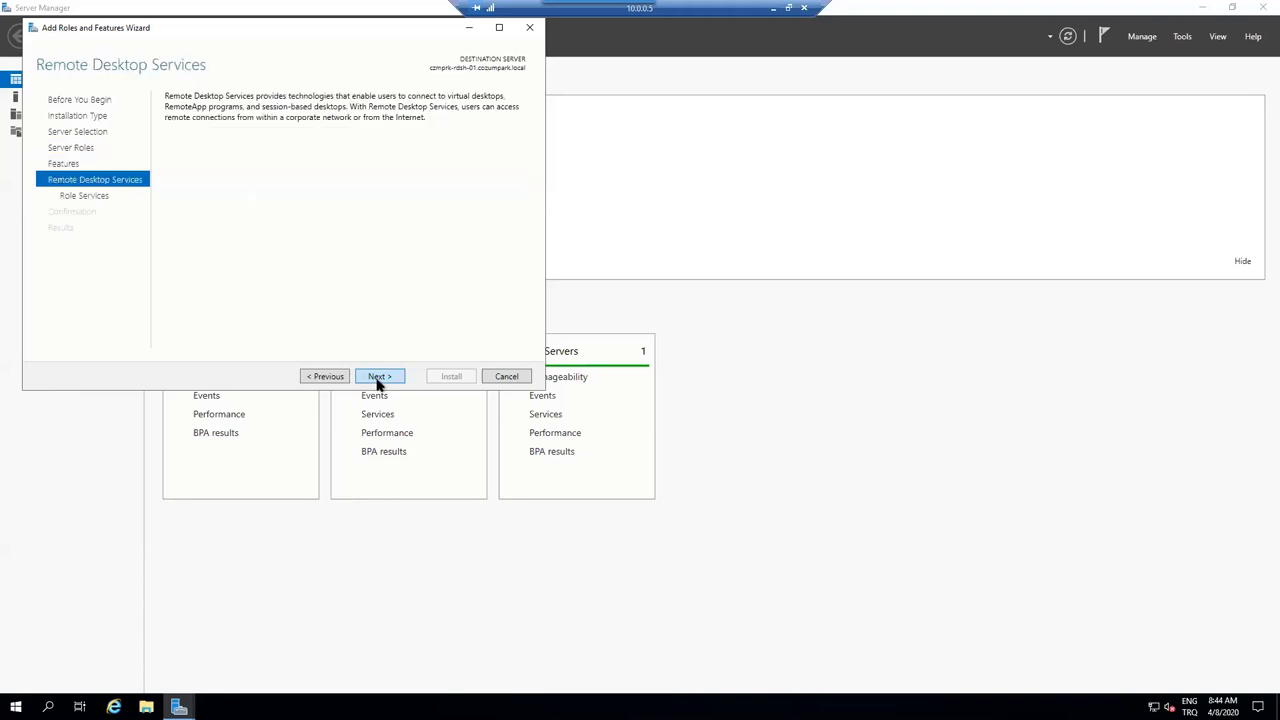
click(378, 380)
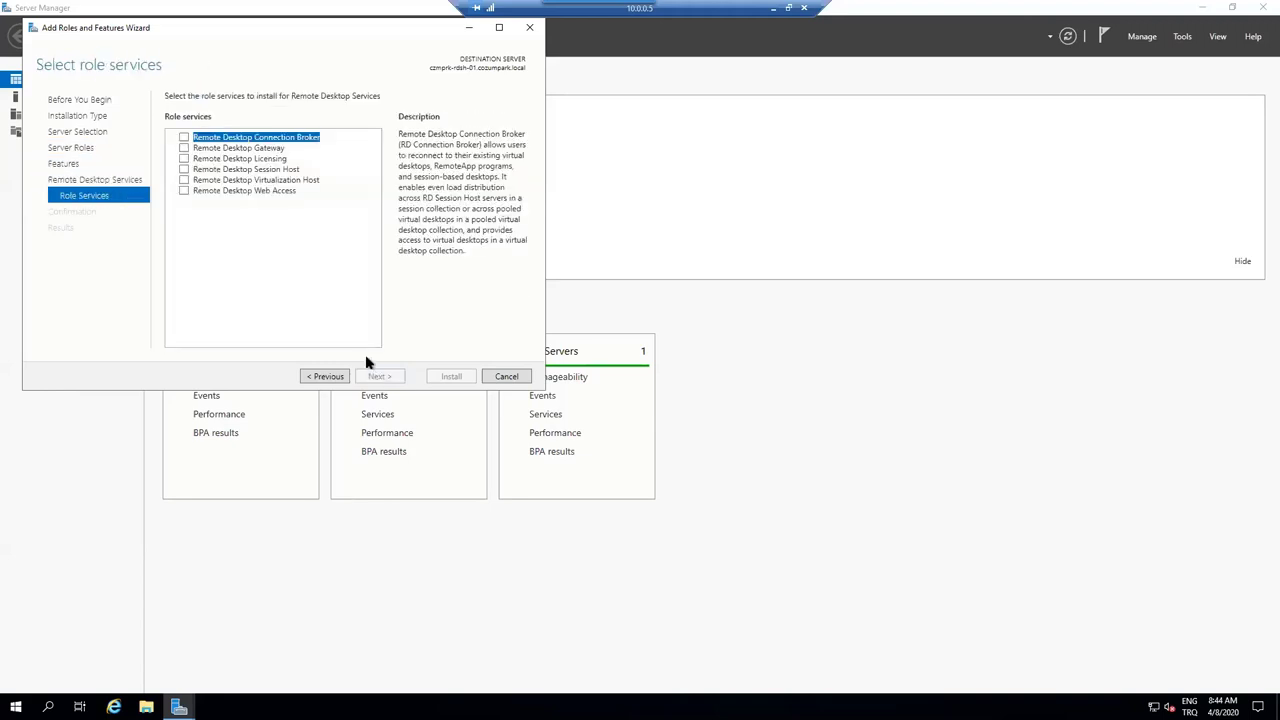
click(245, 169)
click(184, 170)
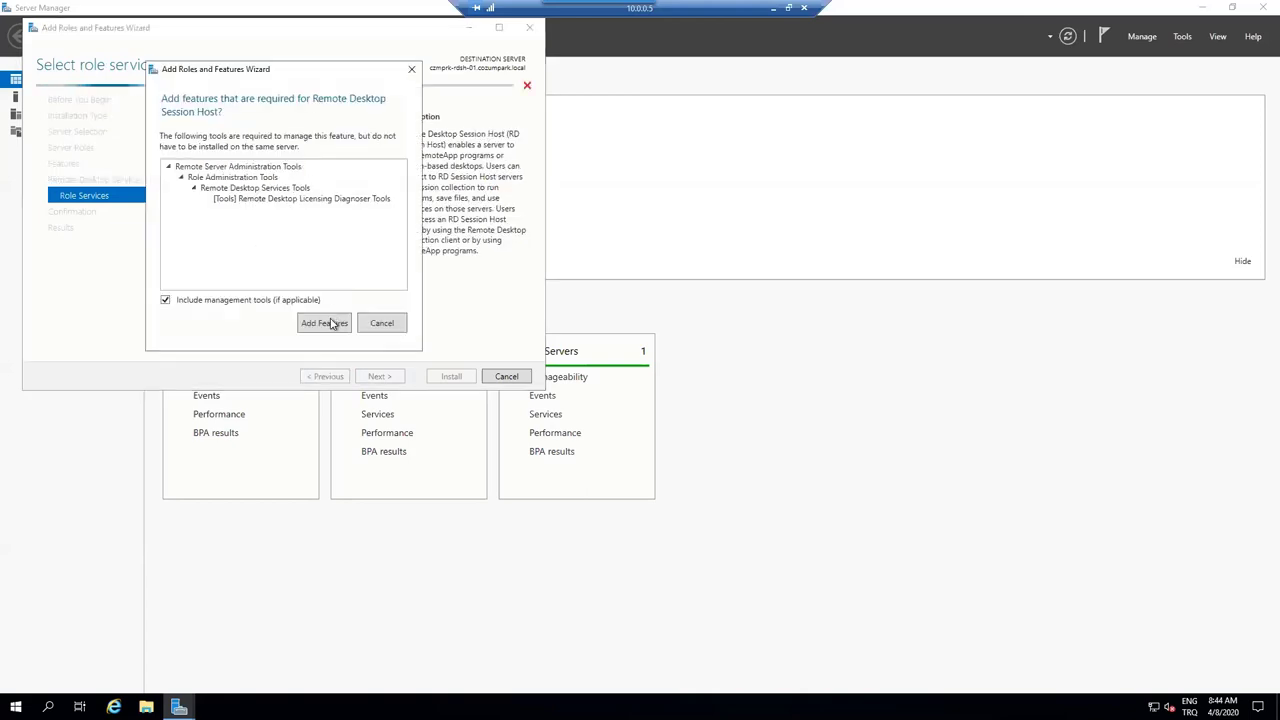
click(326, 322)
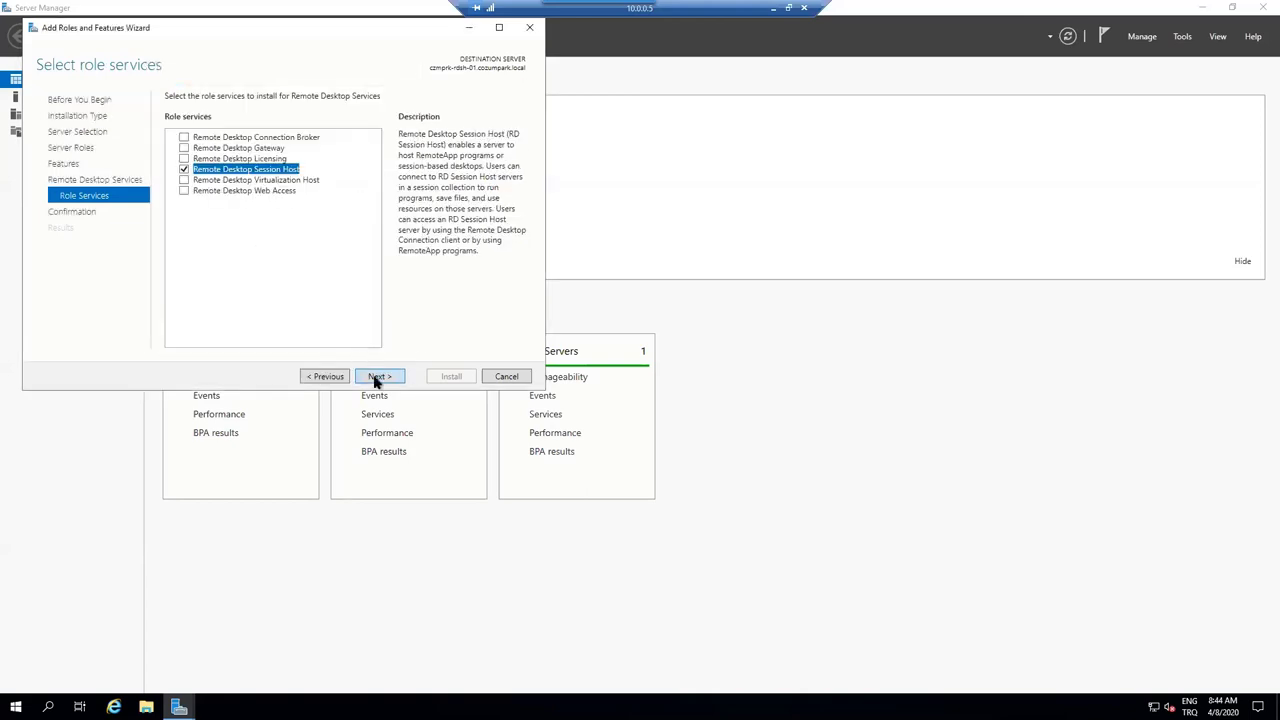
click(375, 379)
click(434, 380)
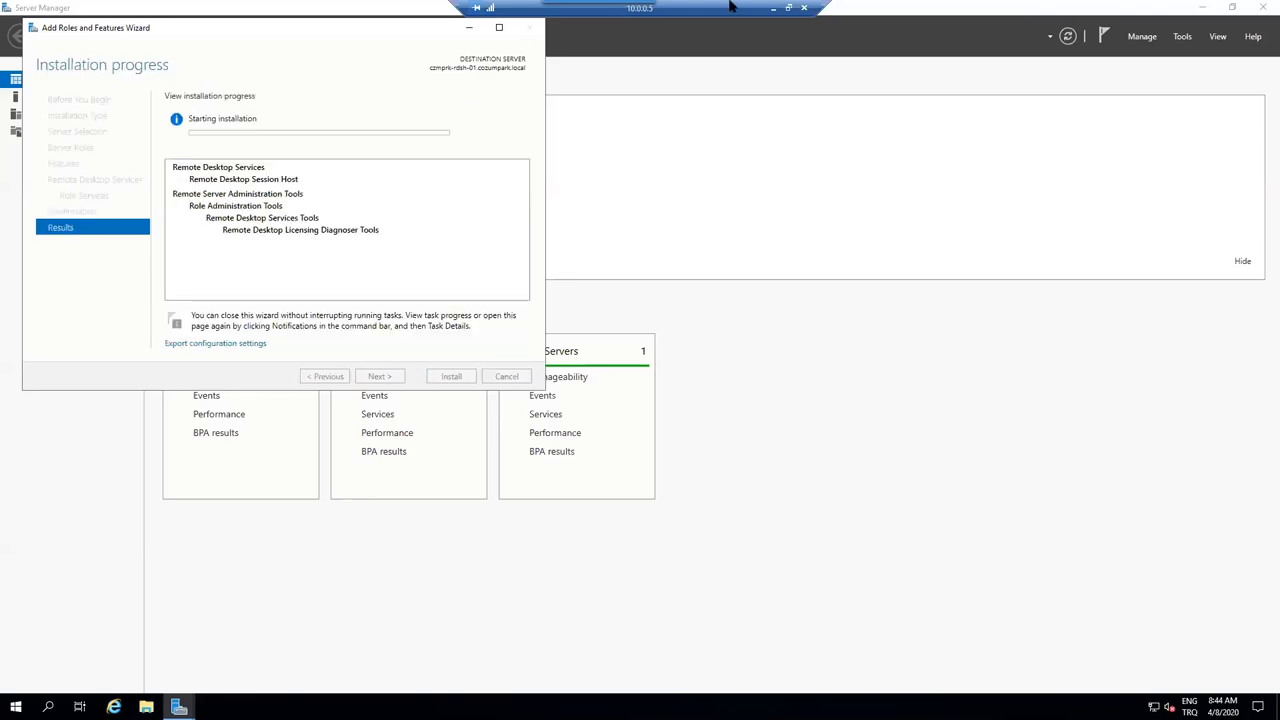
click(773, 8)
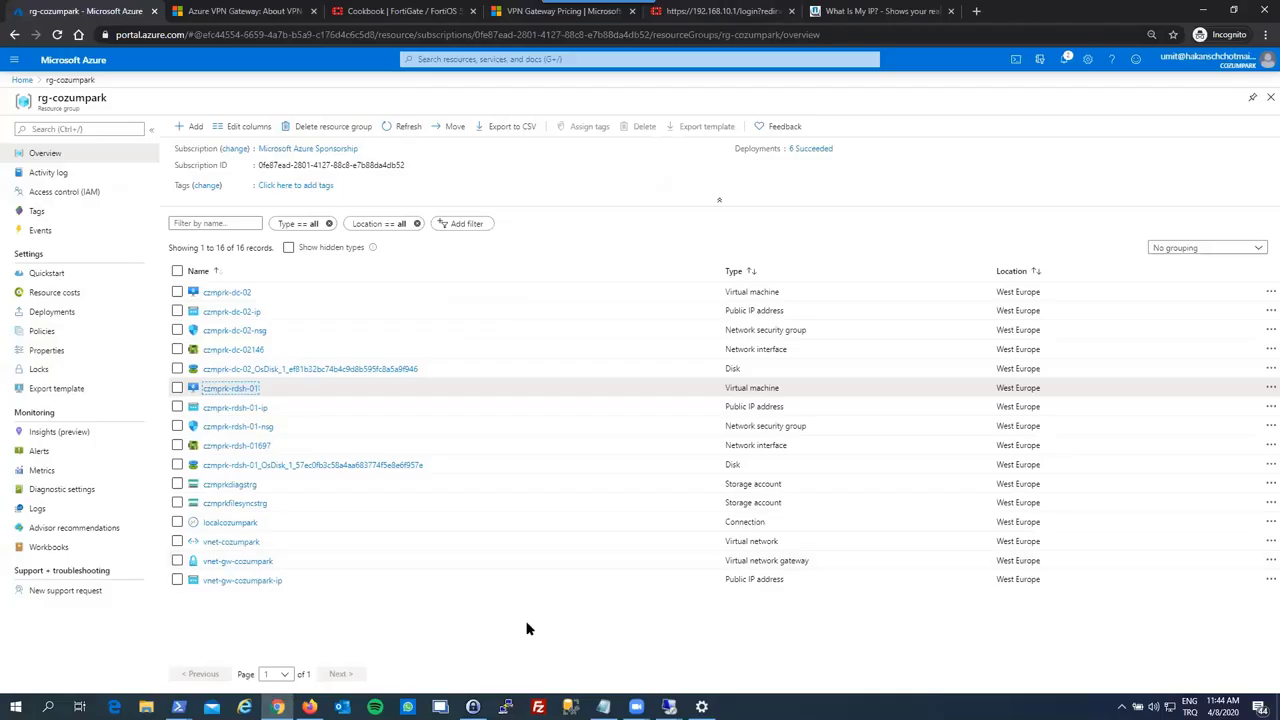
- Connect to CZMPRK-FILE-01 and sign in as cozumpark\administrator with its password
click(669, 707)
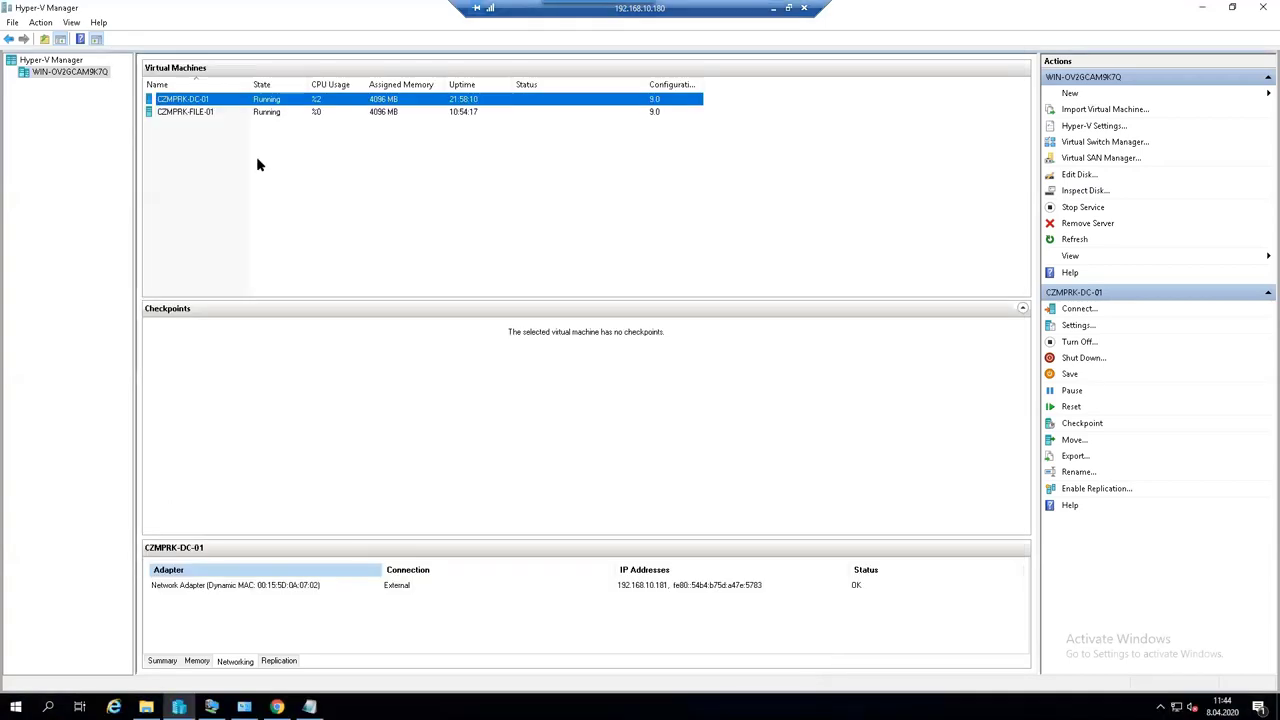
double_click(266, 114)
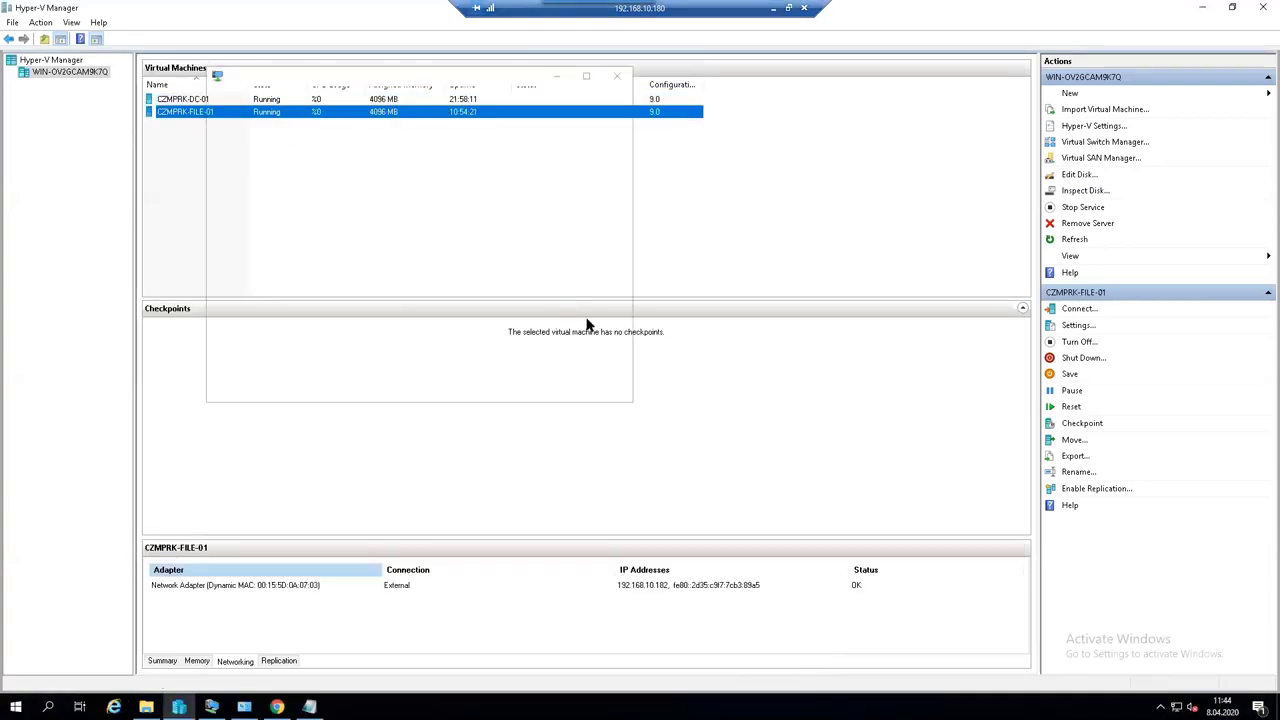
click(463, 296)
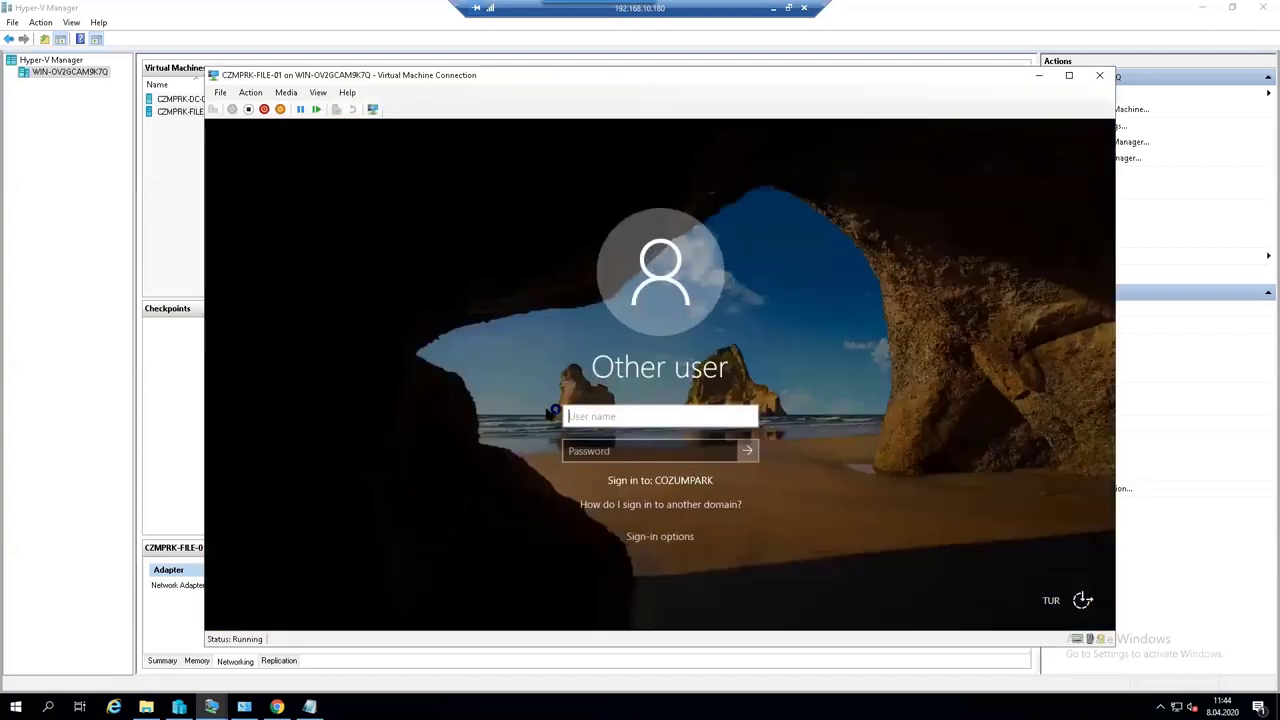
text(cozumpark\administ)
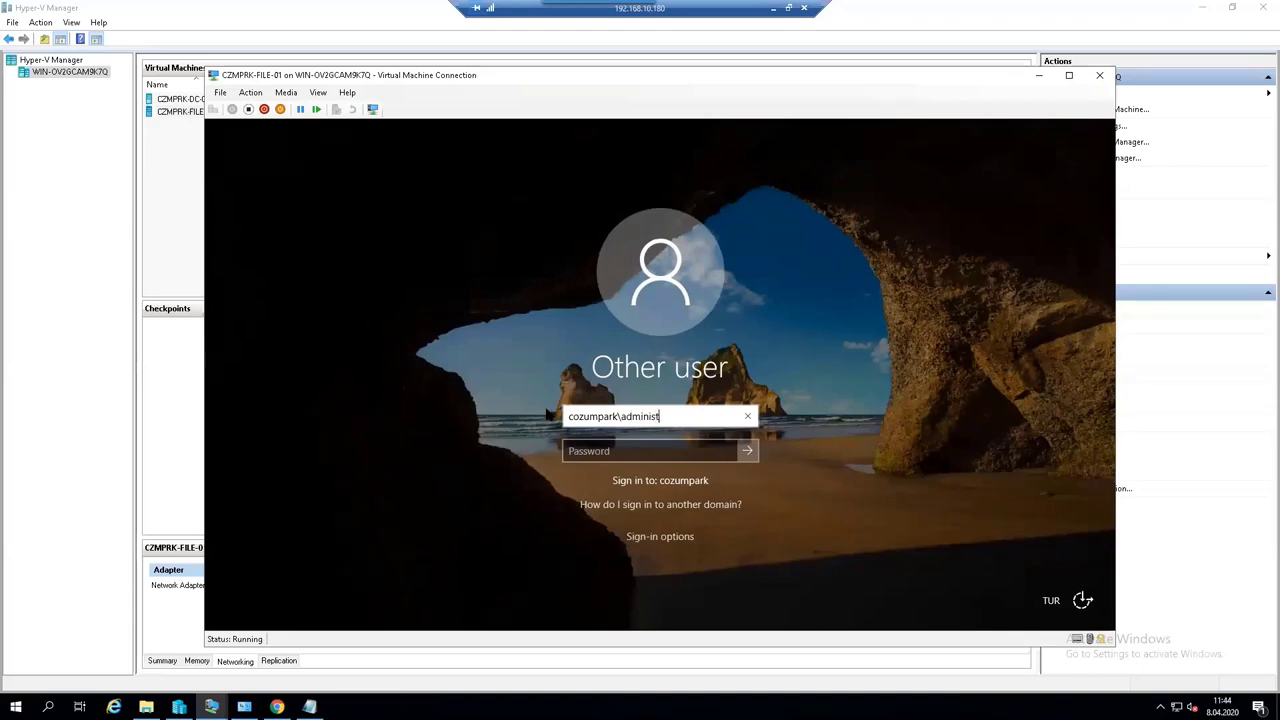
text(rator)
key(Tab)
text(•••••••)
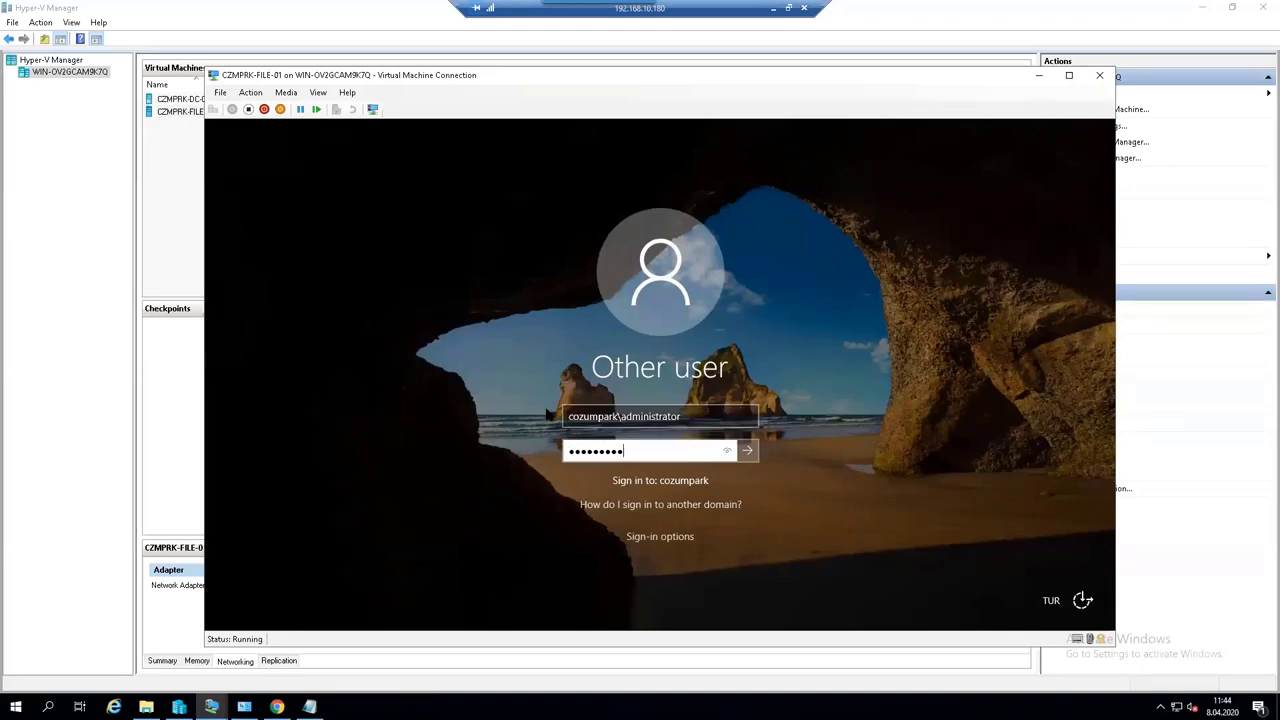
key(Return)
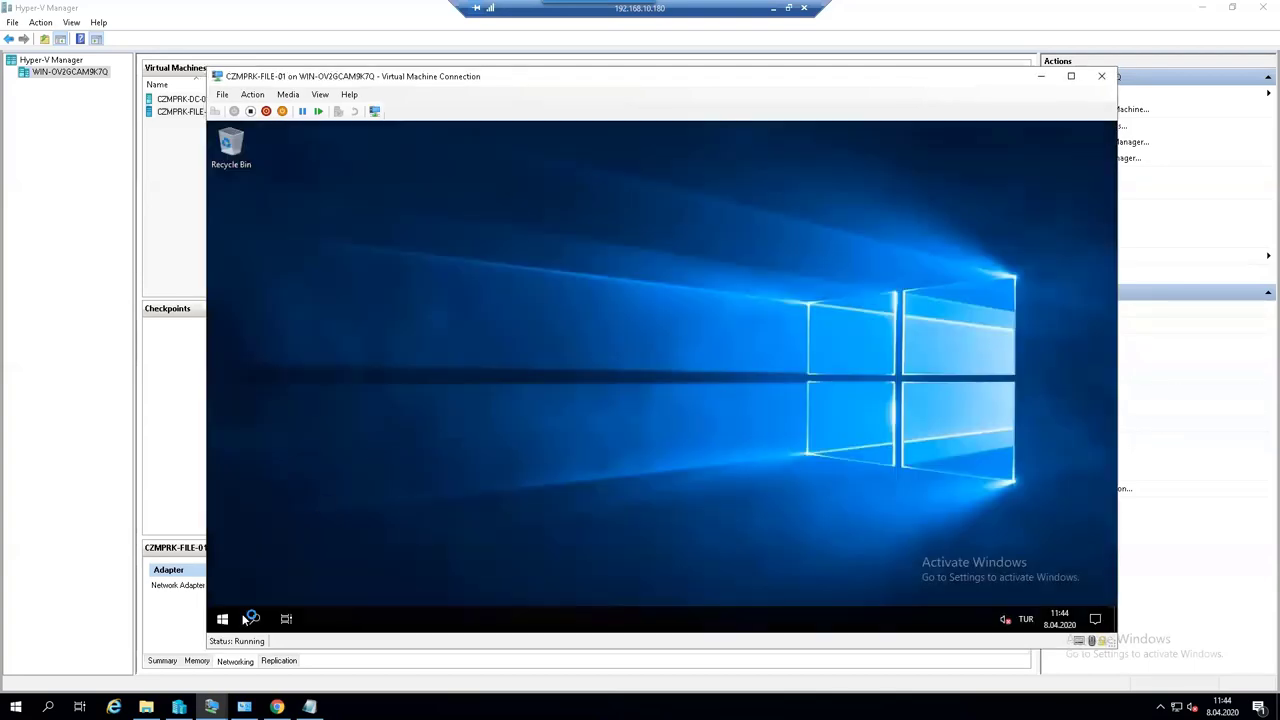
- Launch Windows PowerShell as administrator on the virtual machine
click(222, 619)
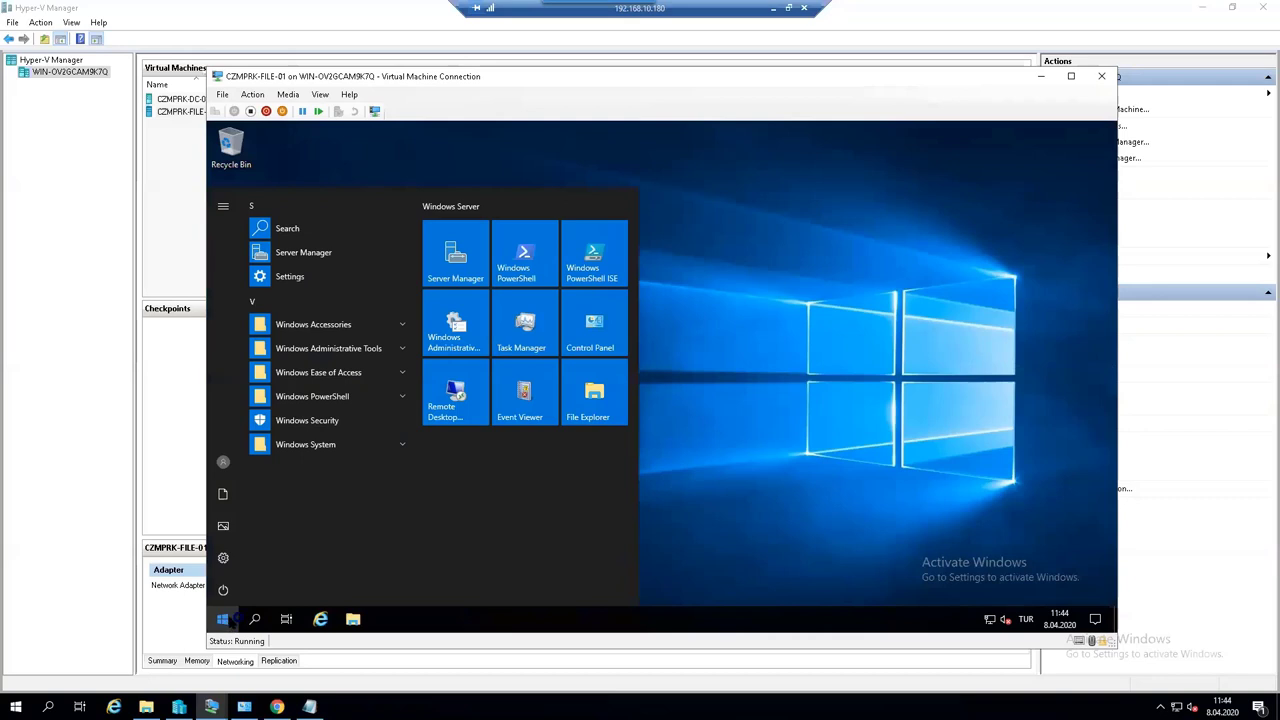
right_click(222, 619)
right_click(545, 262)
right_click(545, 262)
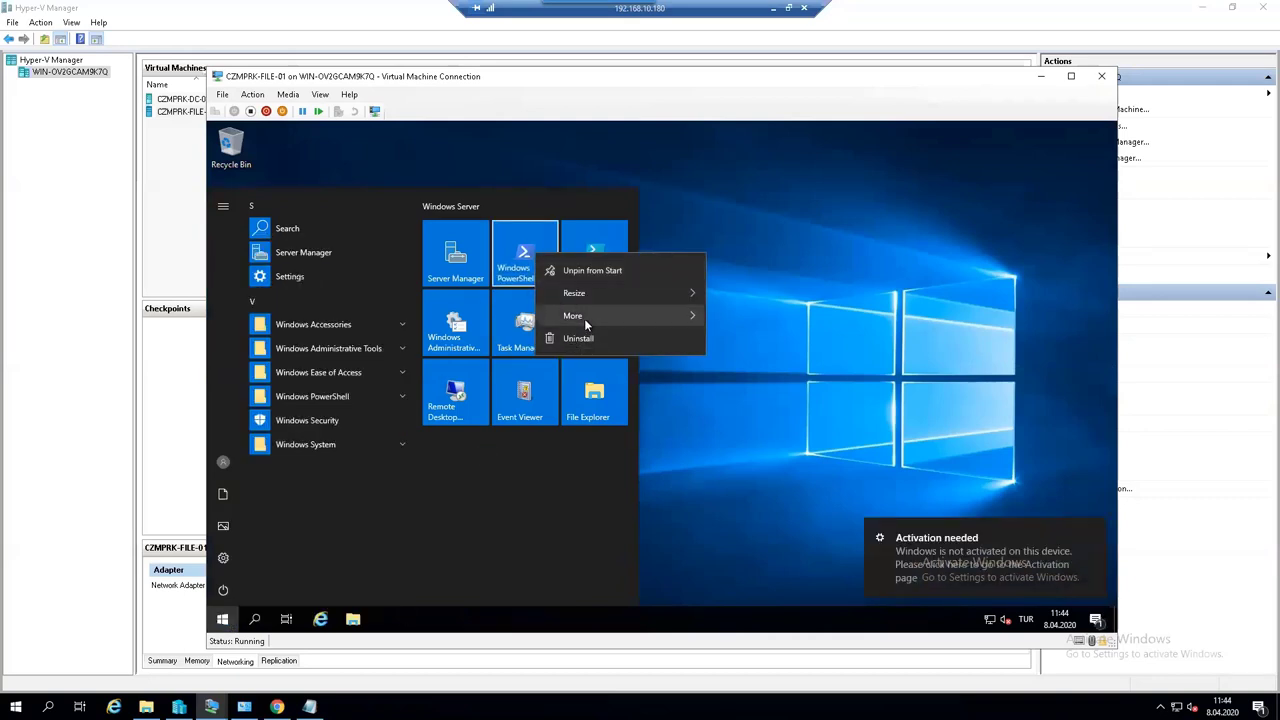
mouse_move(590, 316)
click(785, 368)
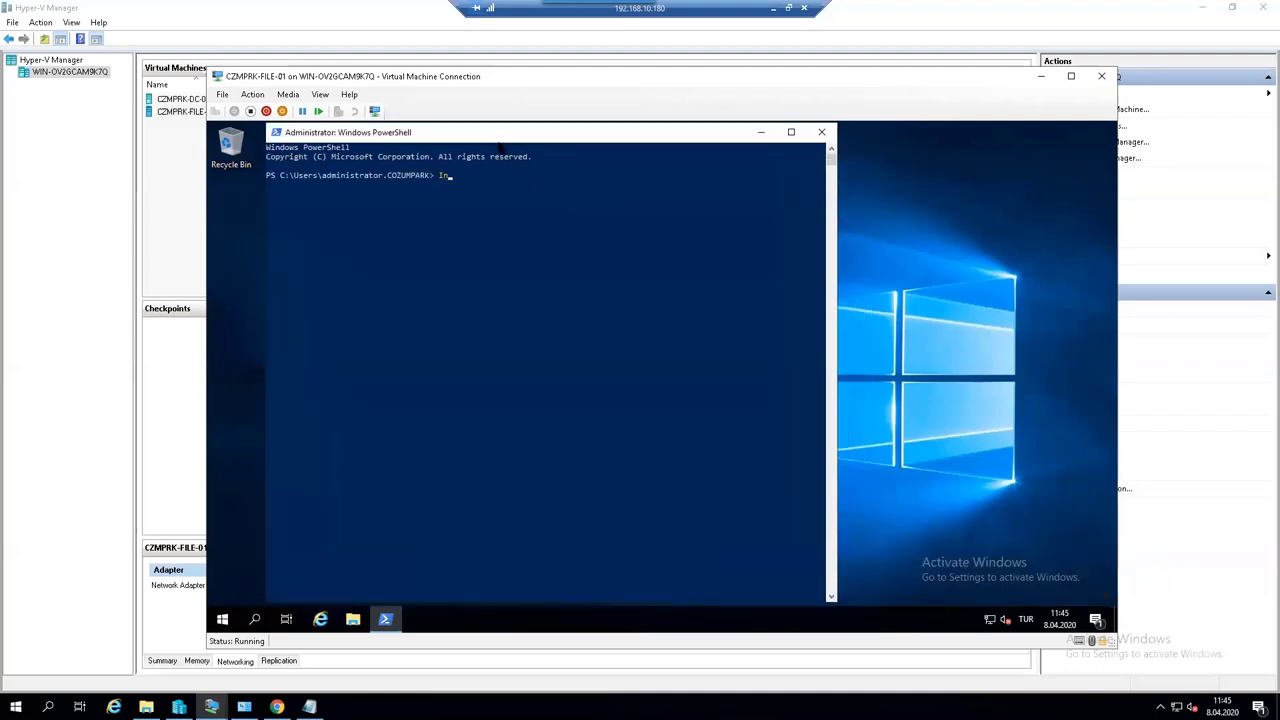
- Run Install-Module AzureRM, approving the NuGet provider and trusting PSGallery
text(all-Module AzureRM)
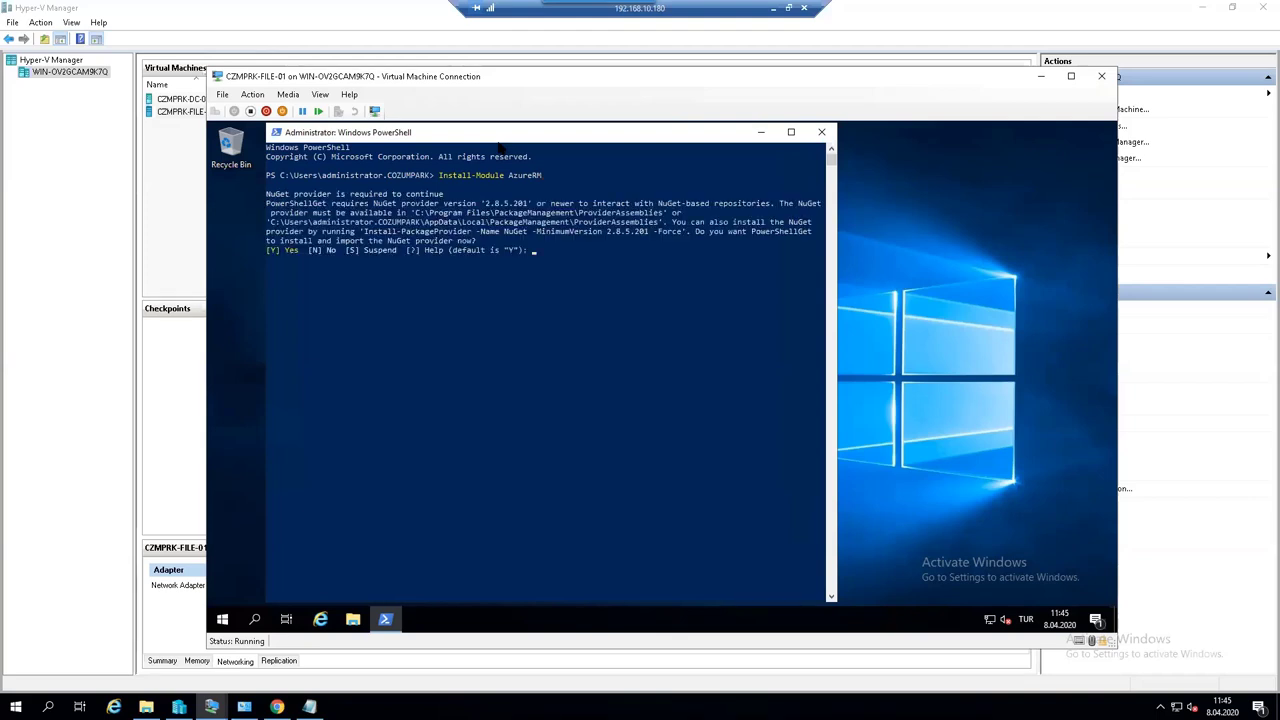
text(Y)
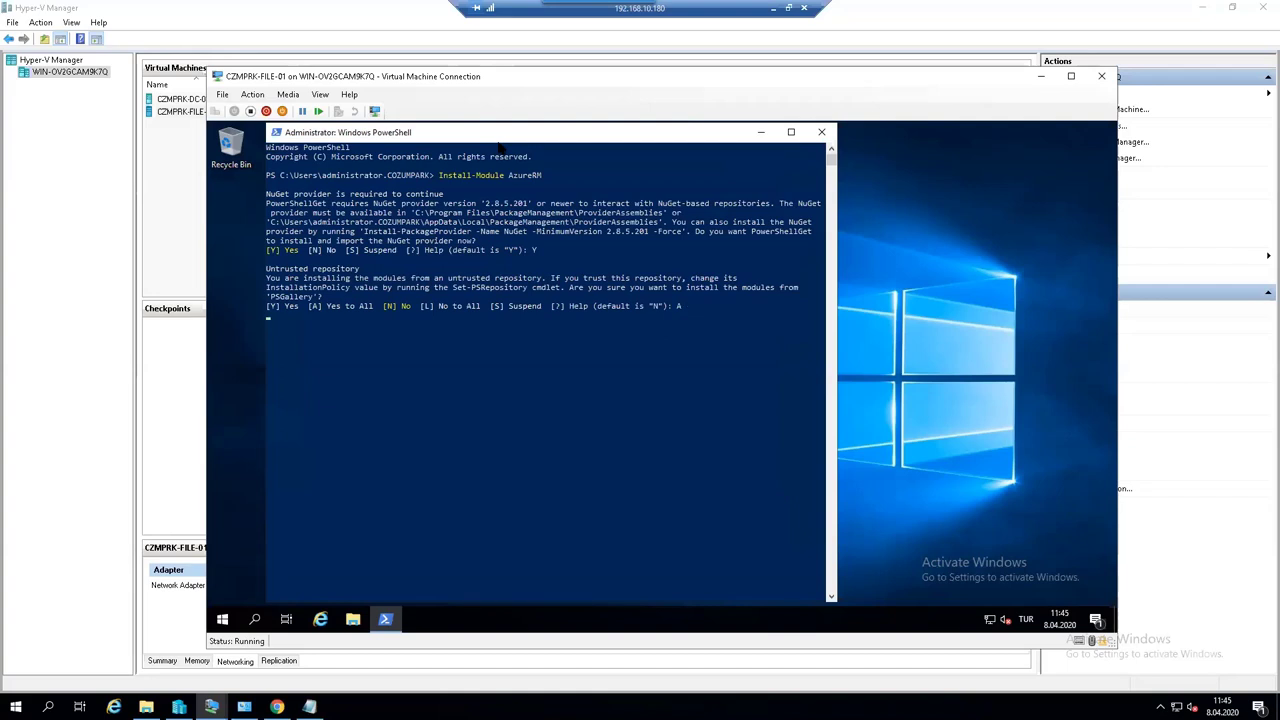
mouse_move(500, 141)
mouse_down()
mouse_move(488, 140)
mouse_move(493, 152)
mouse_up()
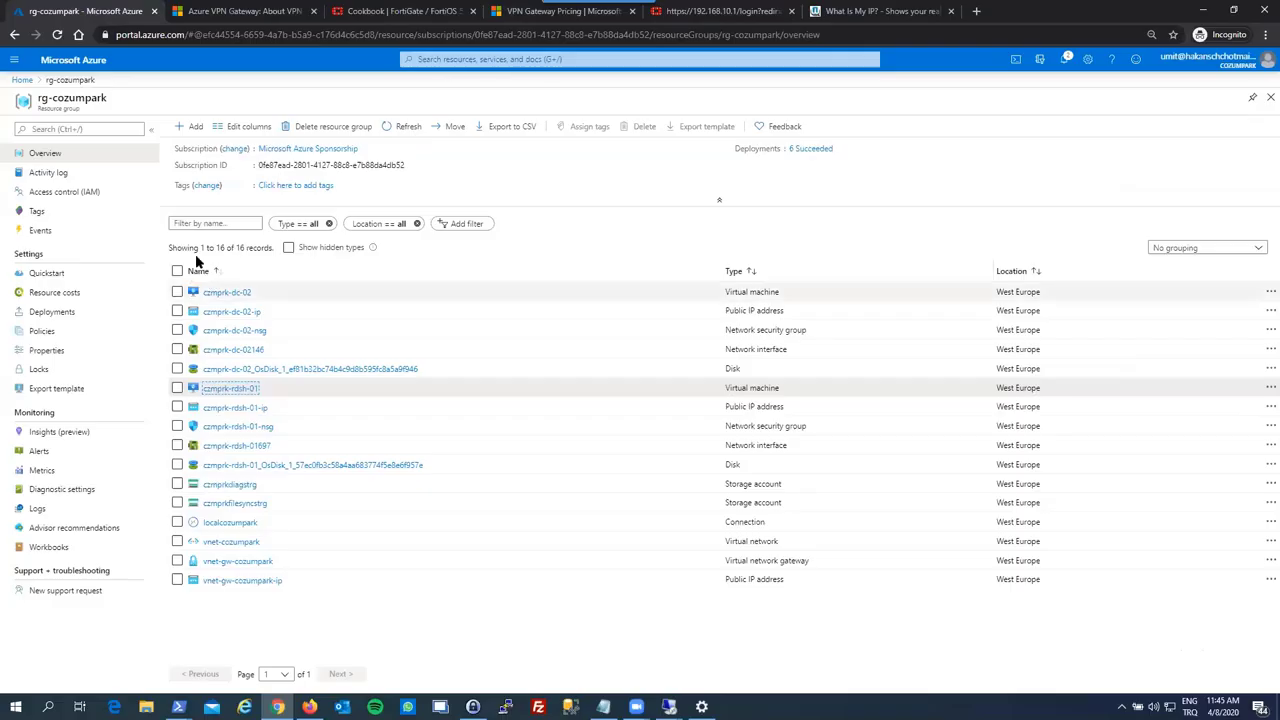
- Go to the czmprkfilesyncstrg storage account's File shares and start a new share
click(194, 127)
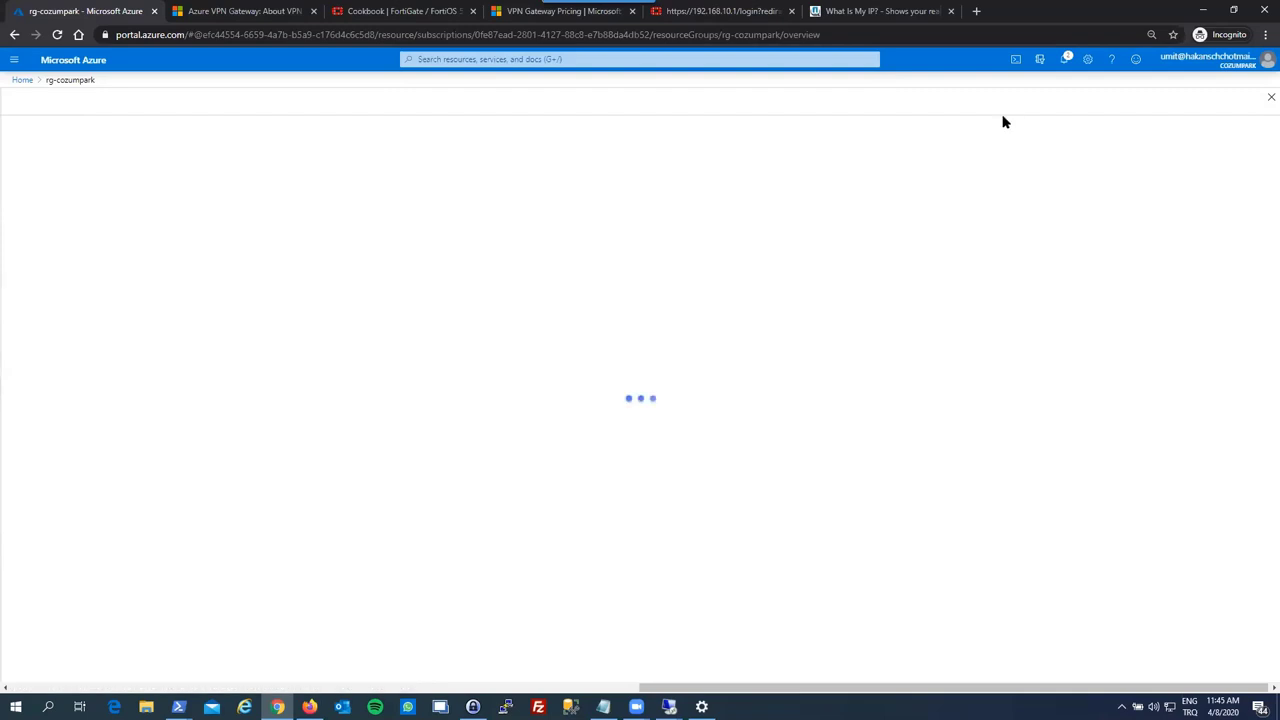
click(1268, 98)
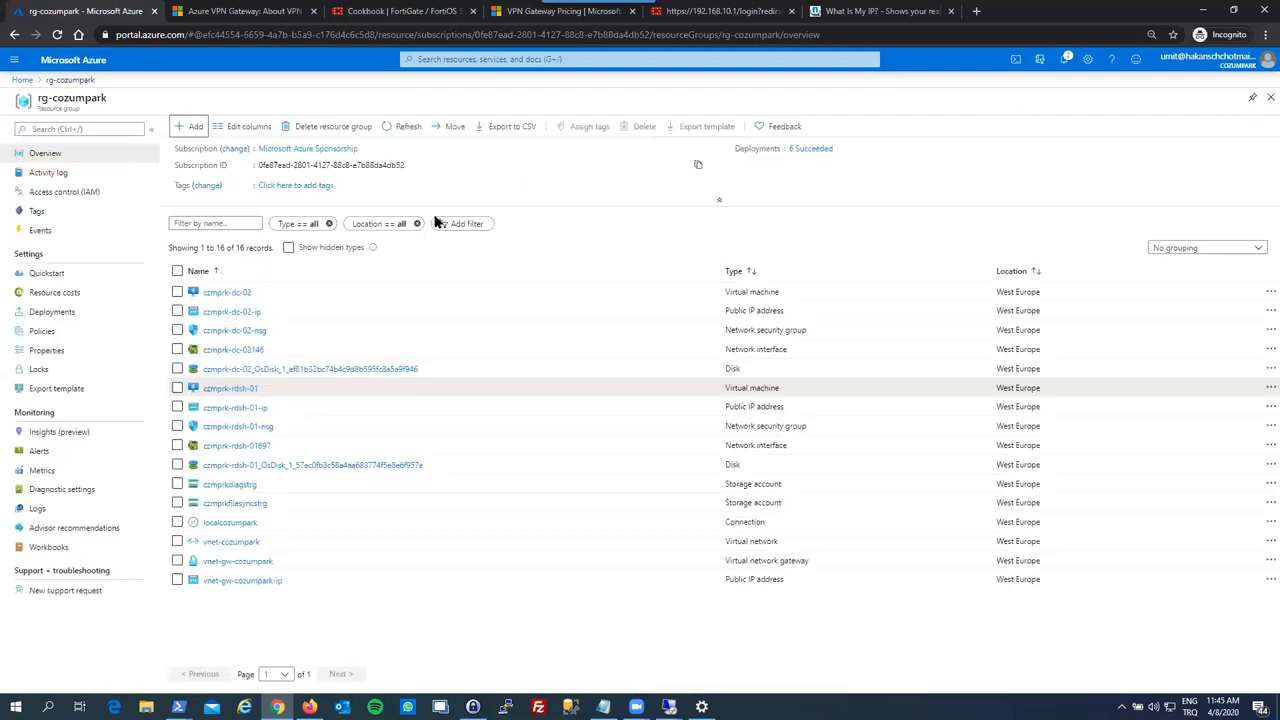
click(232, 503)
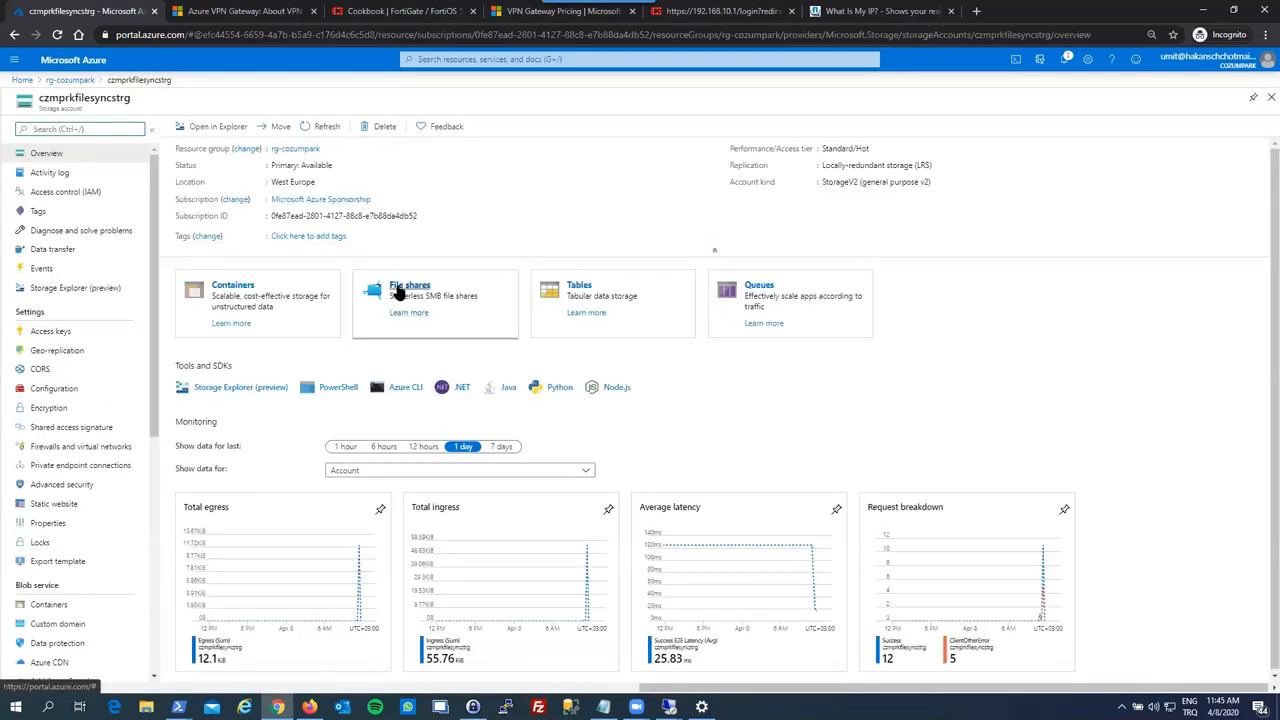
click(398, 290)
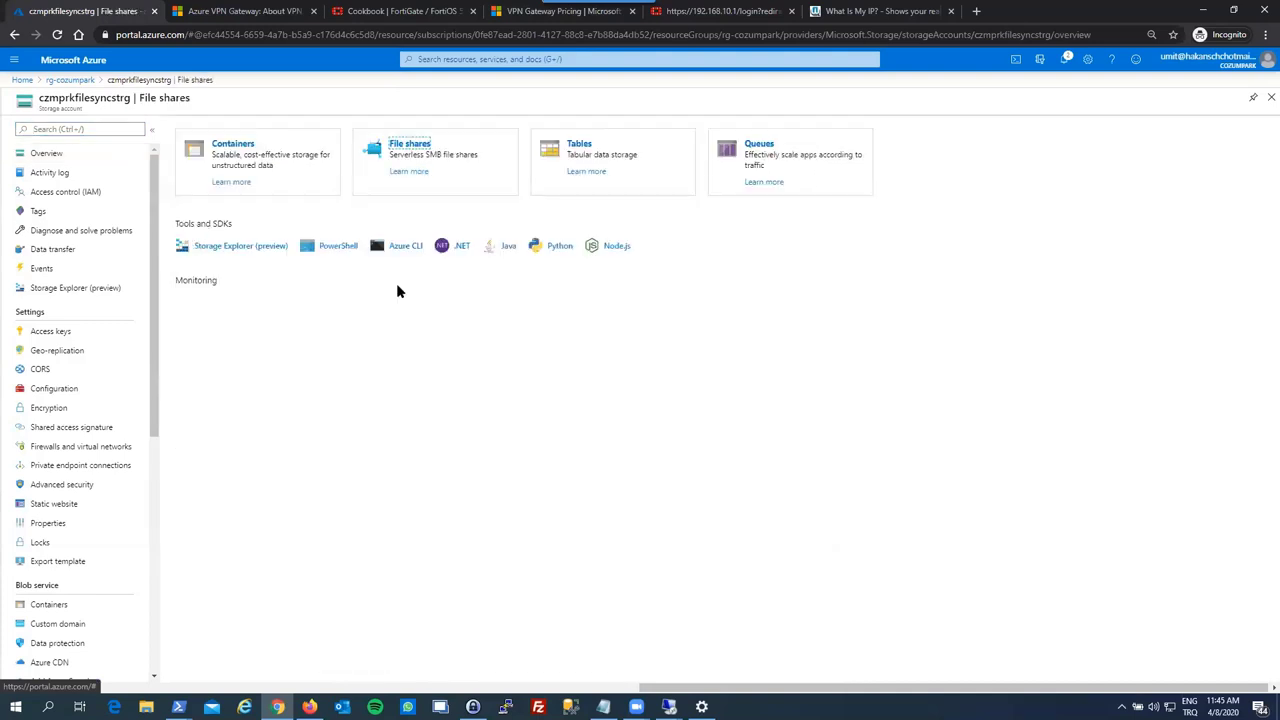
click(203, 130)
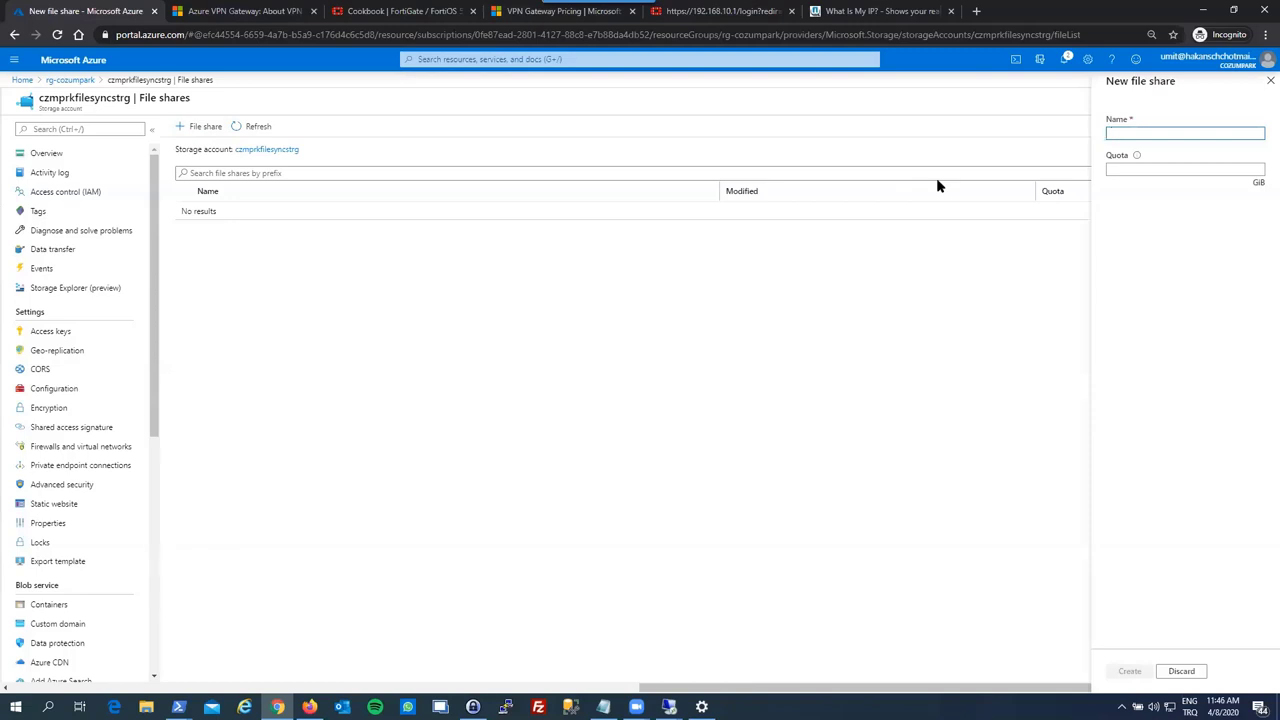
- Name the share shareonprem with a 102400 GiB quota and create it
text(shareonprem)
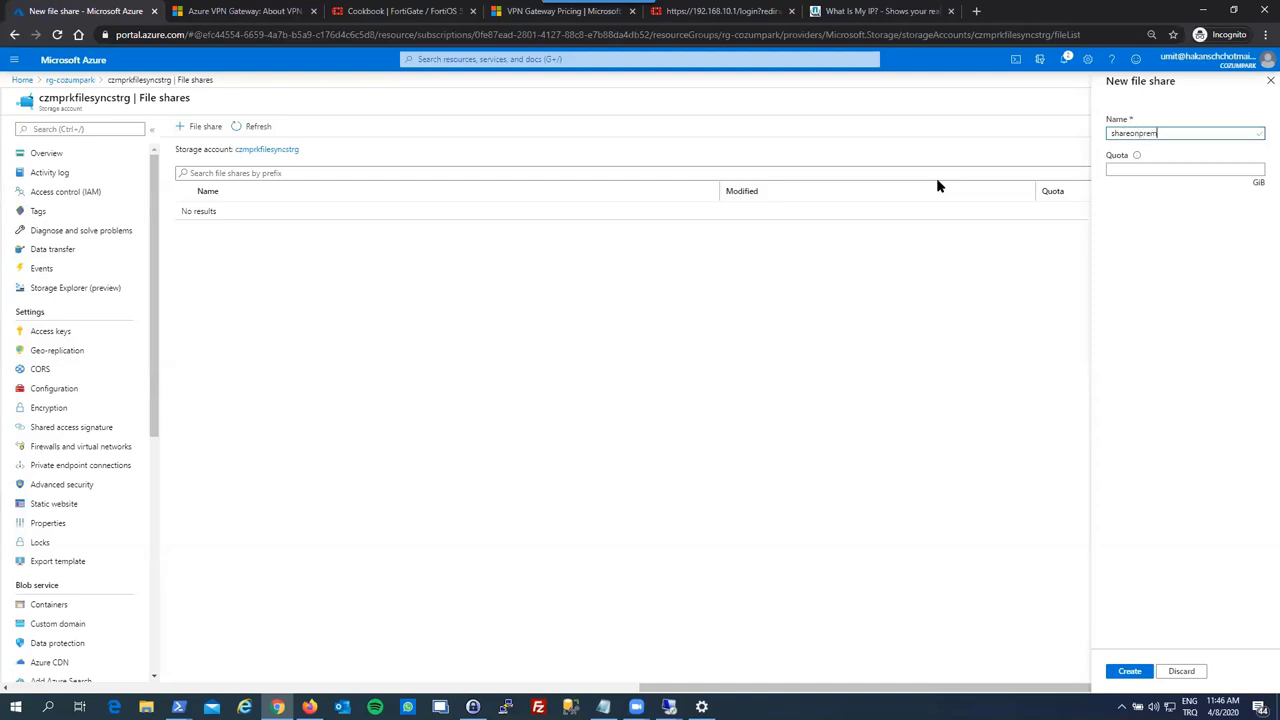
mouse_move(1137, 158)
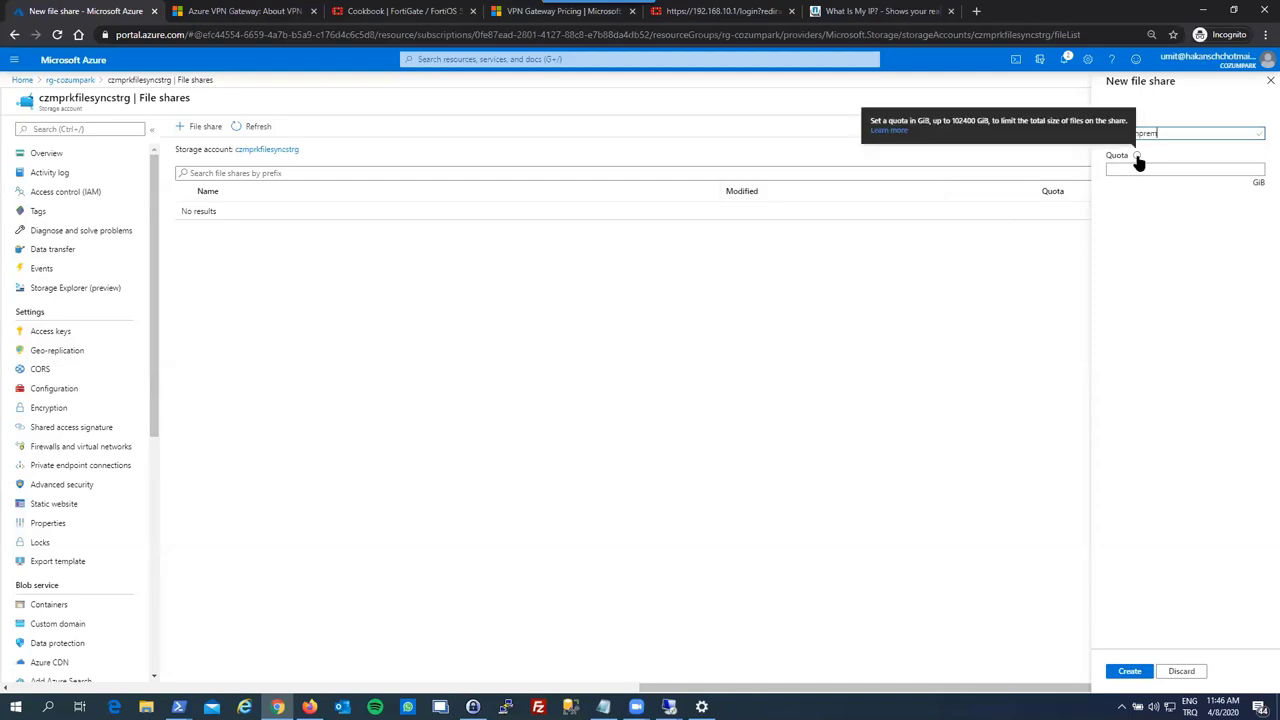
click(1133, 168)
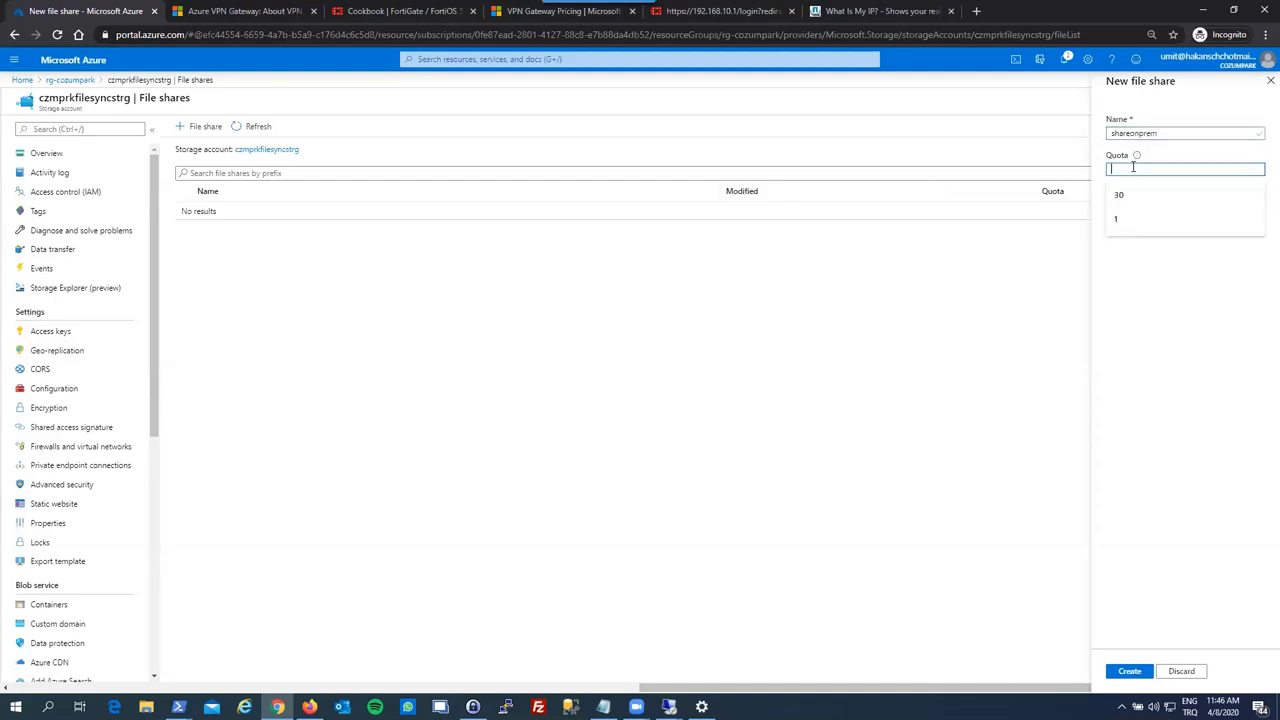
text(102400)
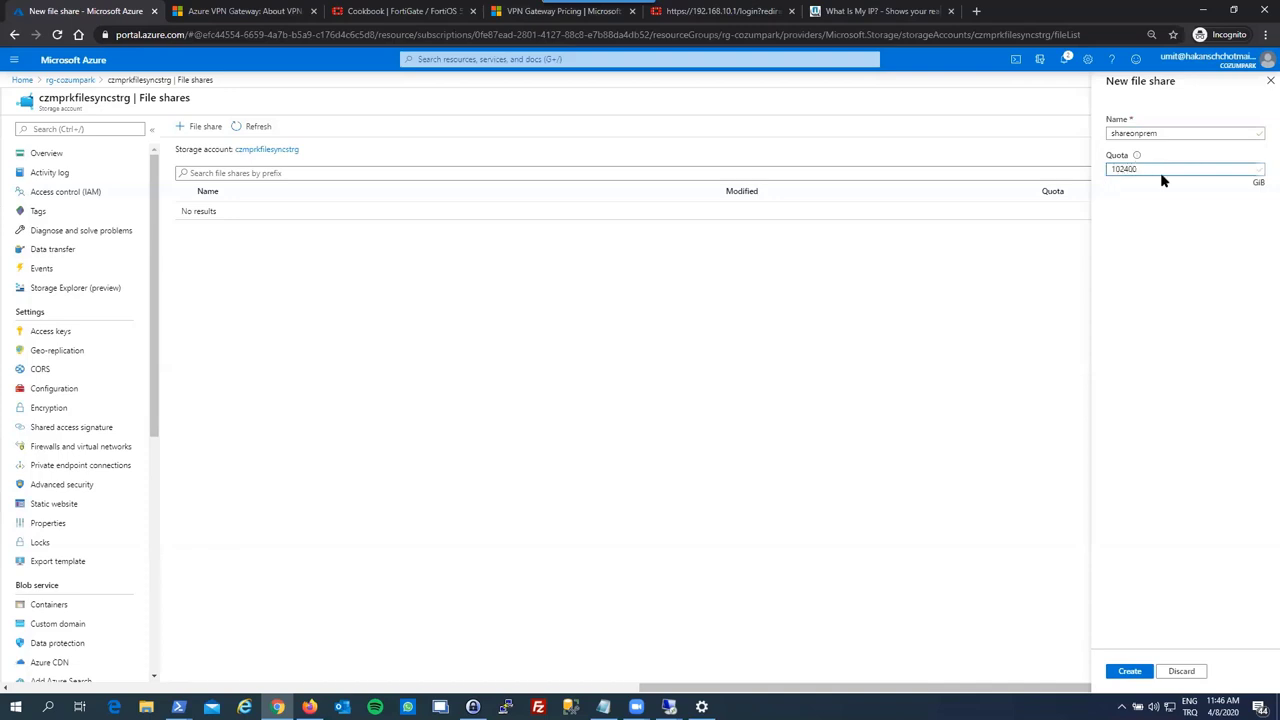
click(1140, 675)
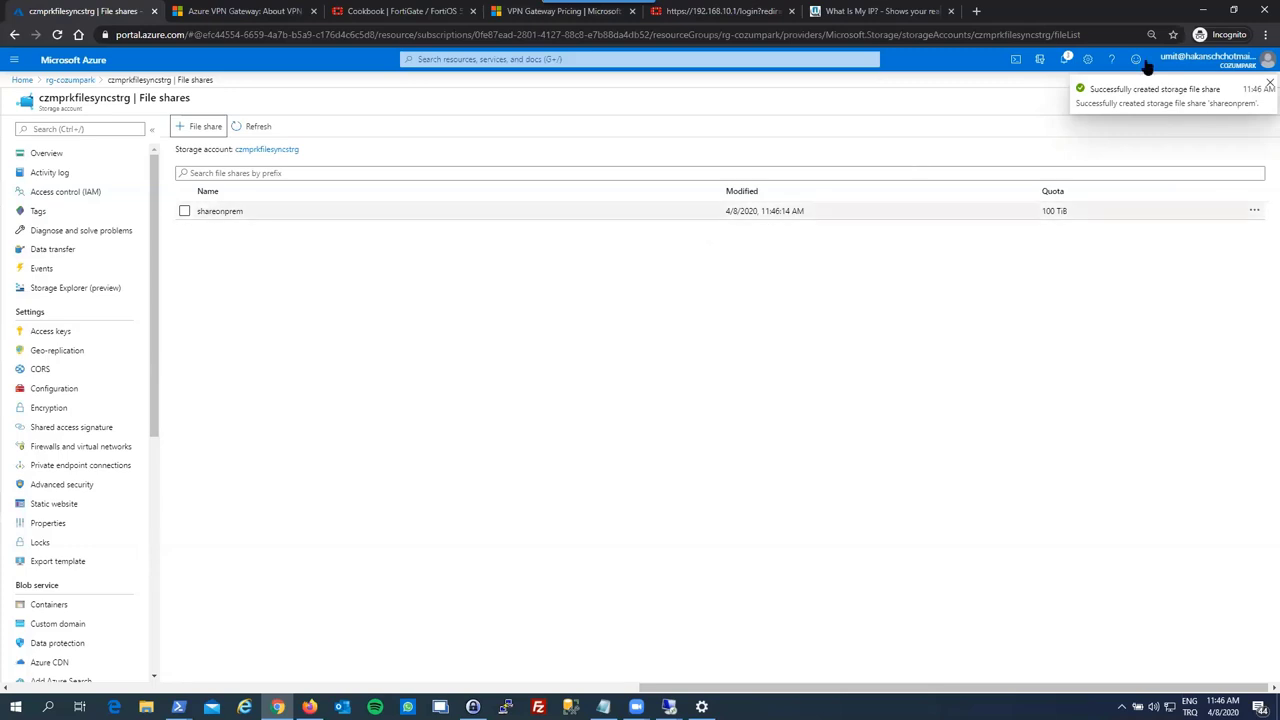
click(1265, 86)
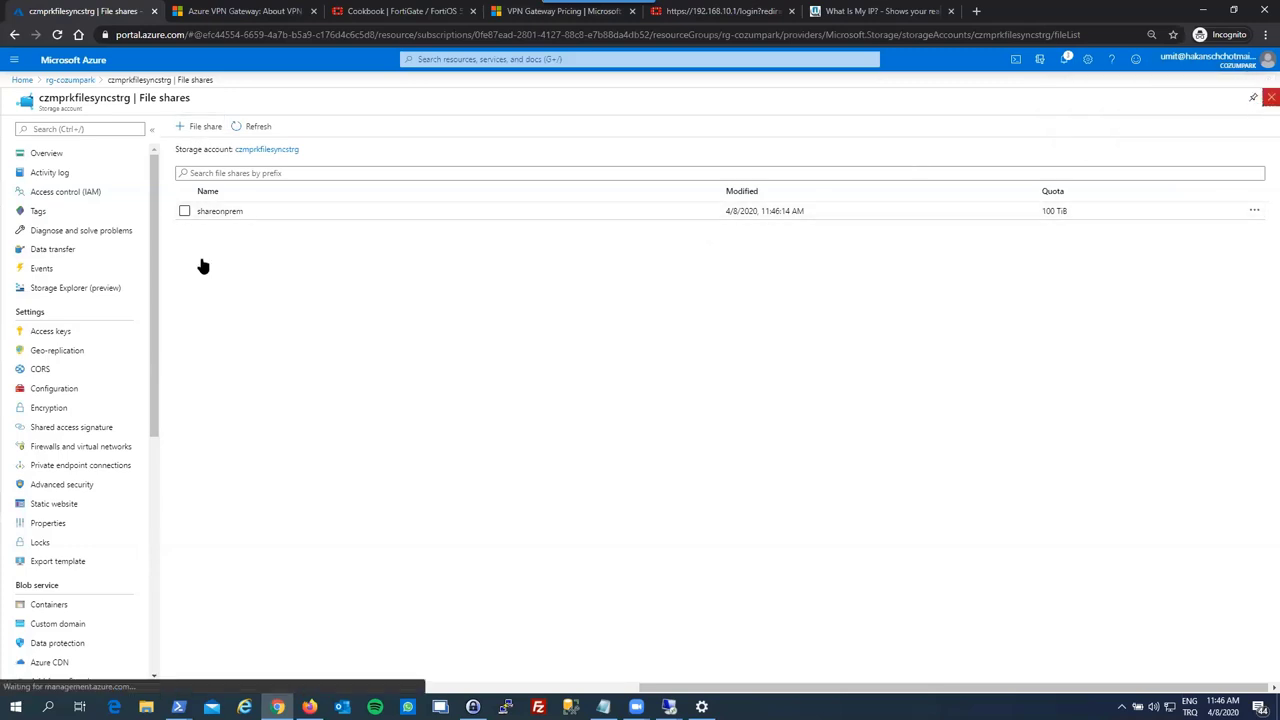
click(70, 79)
- Deploy an Azure File Sync service named filesynccozumpark and open the new resource
click(195, 125)
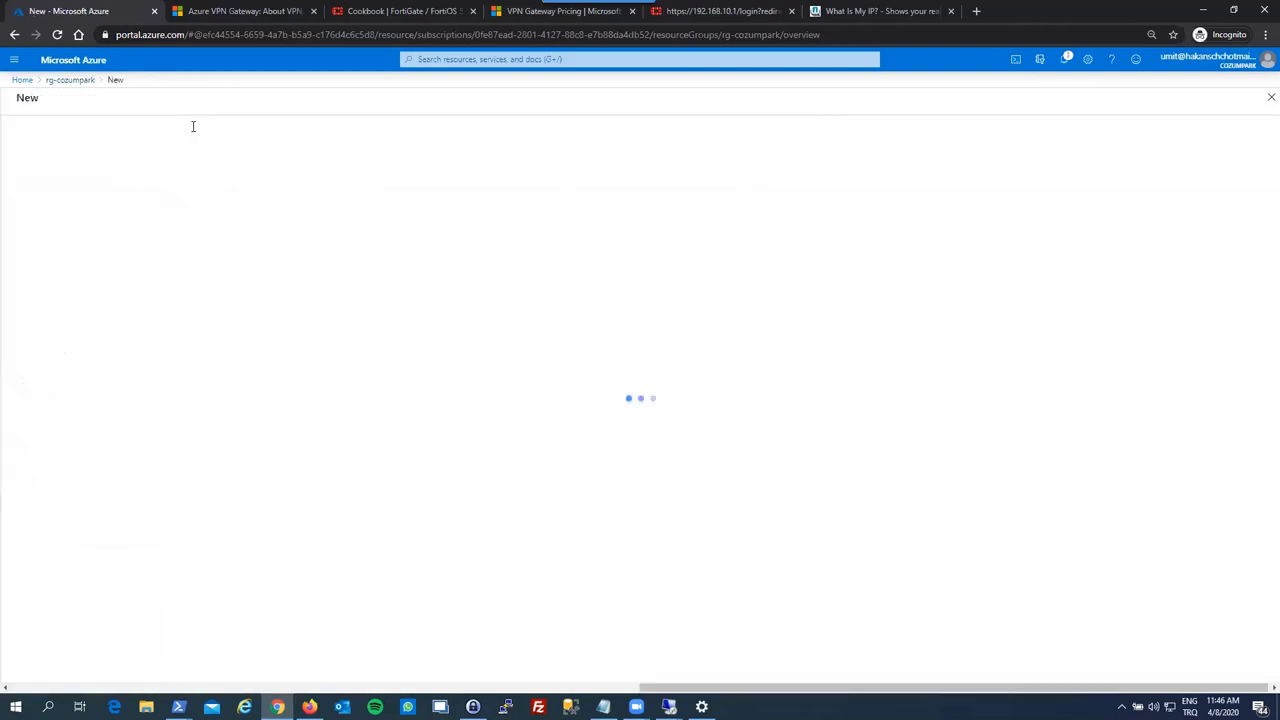
text(azure file)
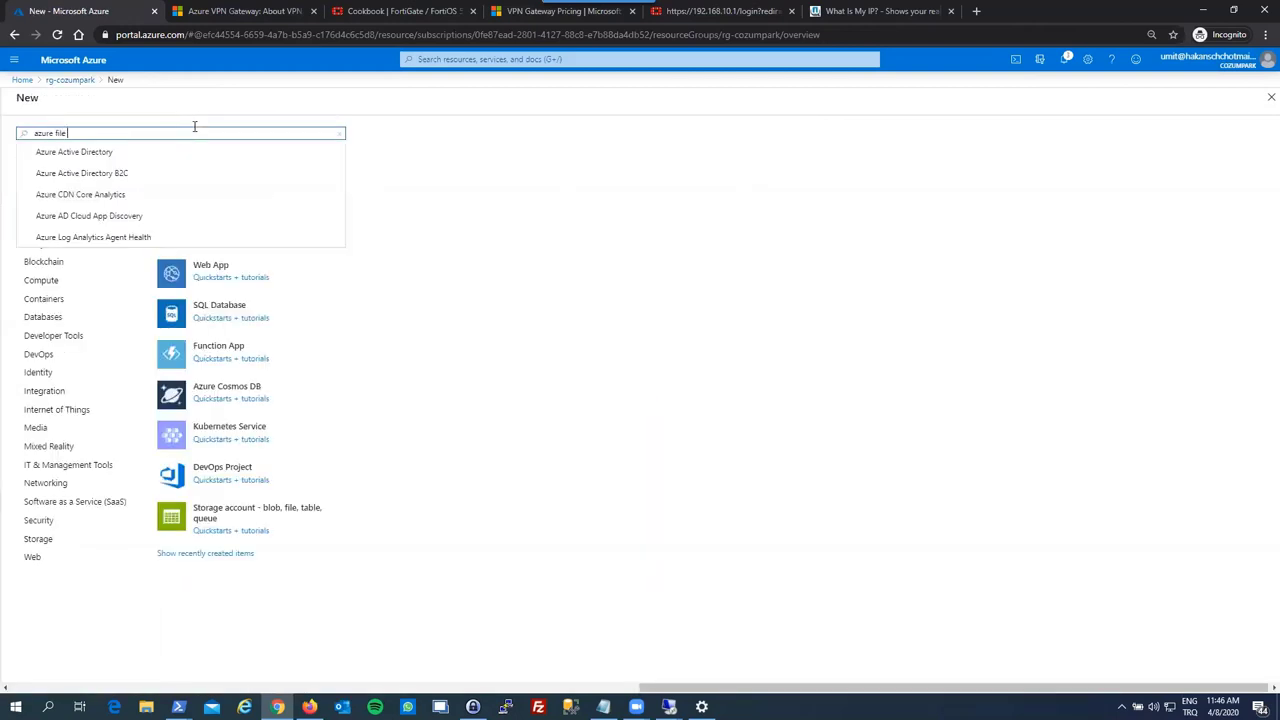
text( sync)
click(211, 158)
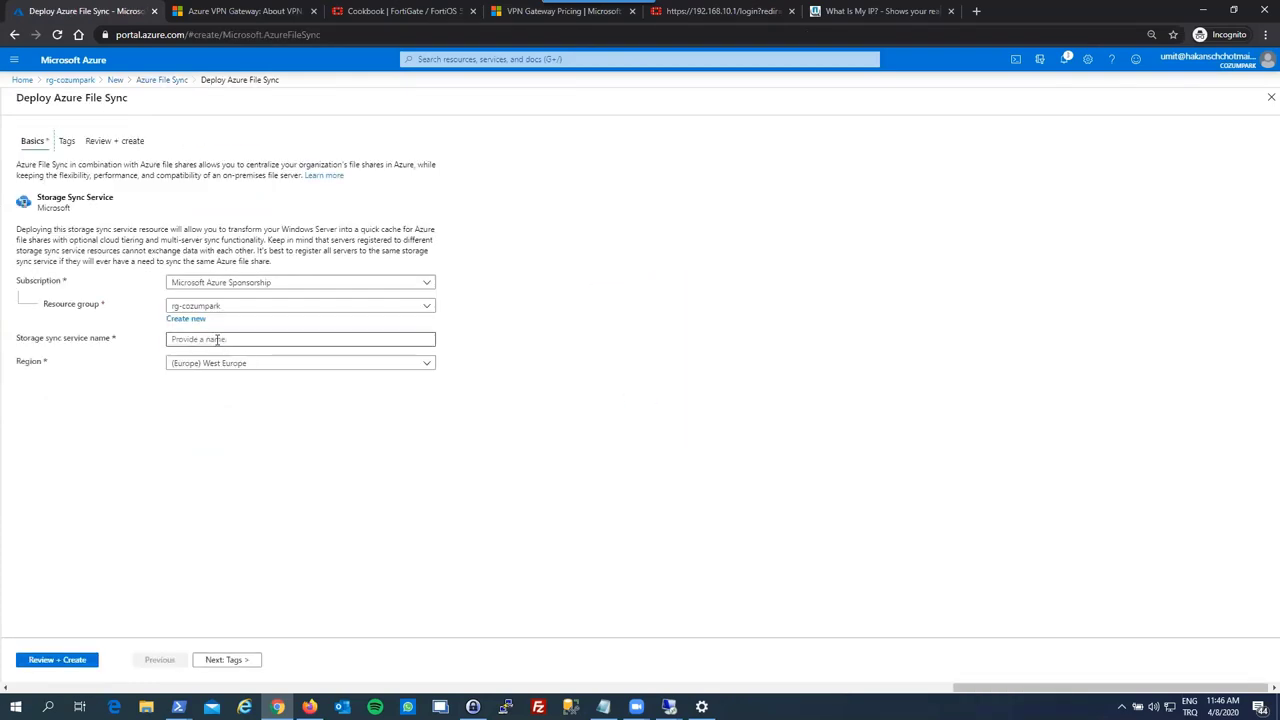
click(217, 339)
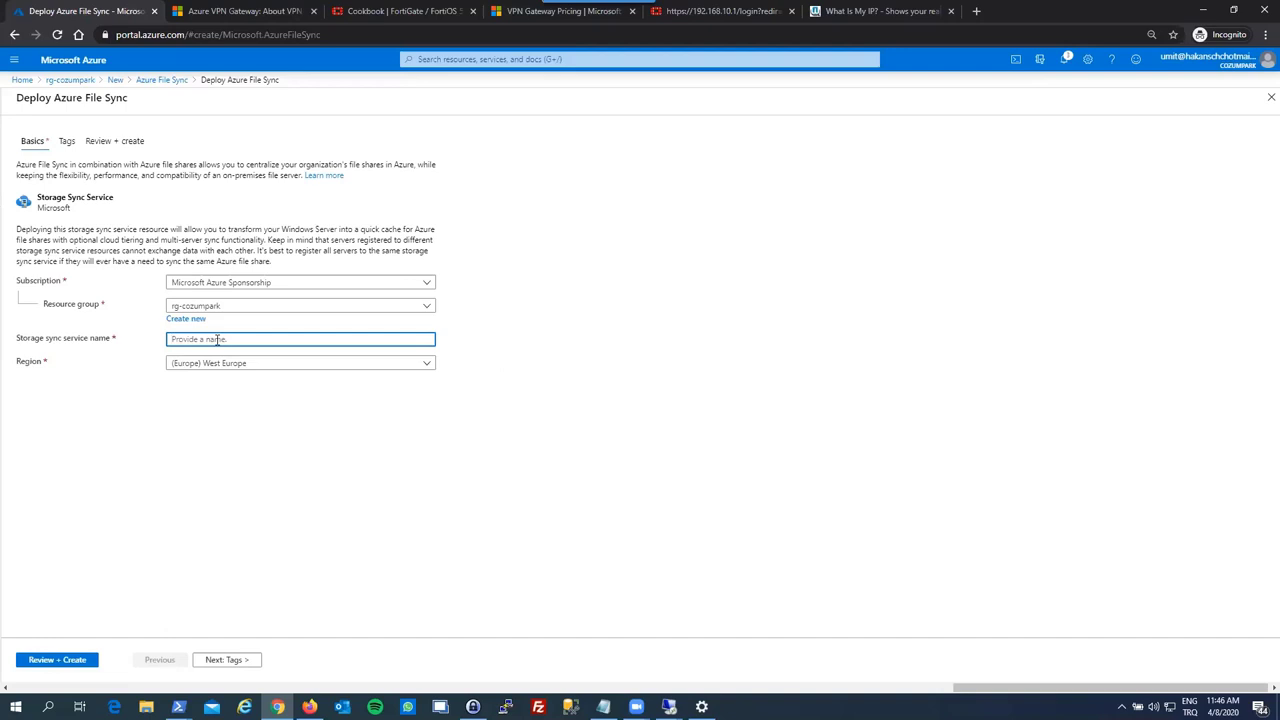
text(filesynccozumpark)
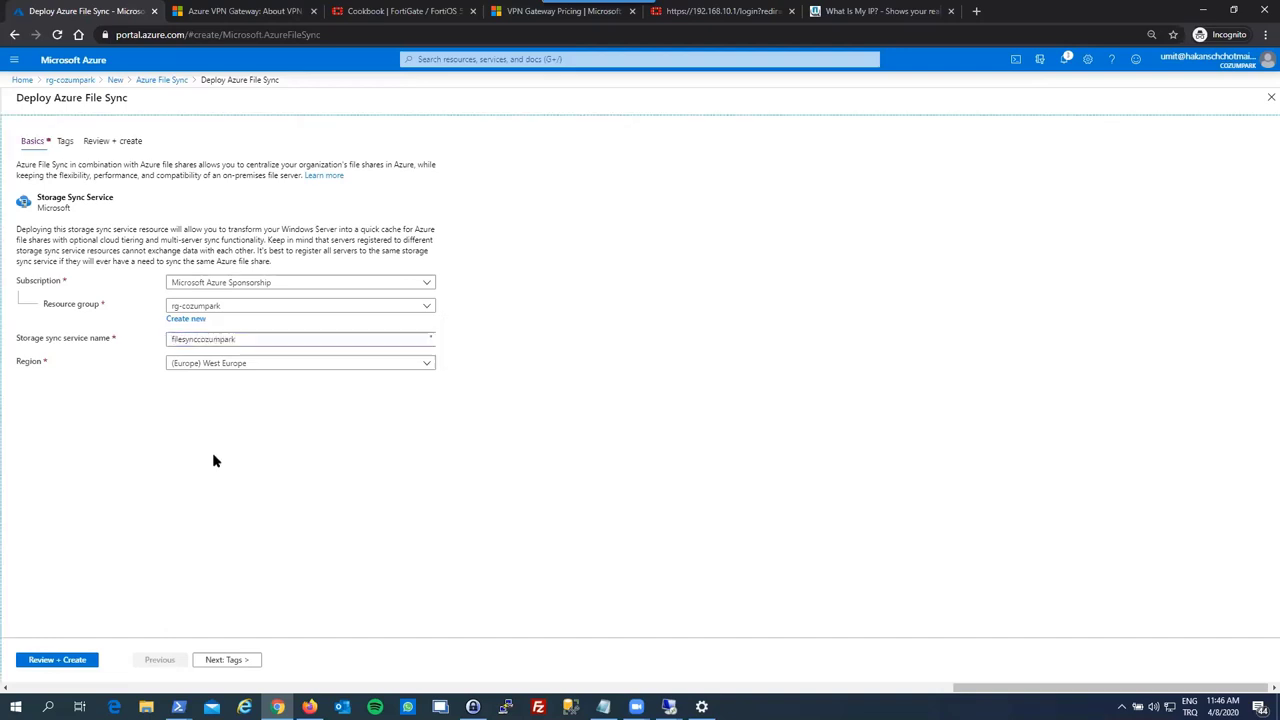
click(229, 660)
click(229, 661)
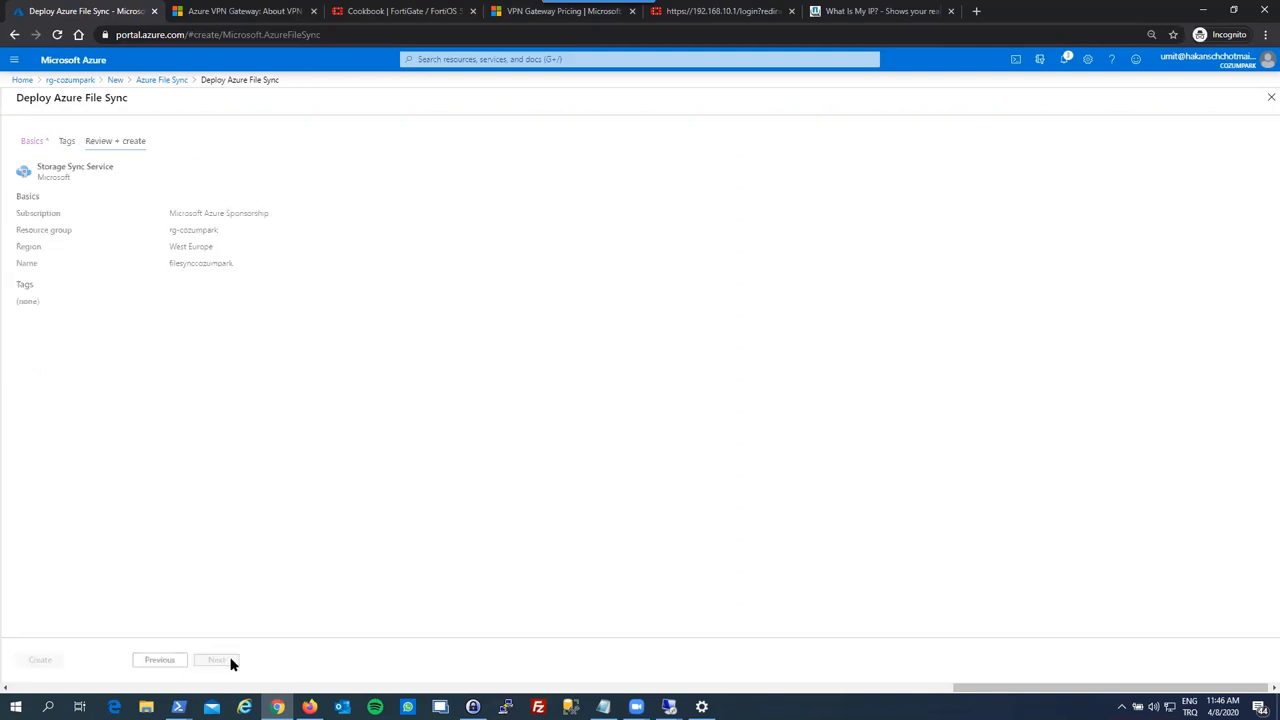
click(40, 660)
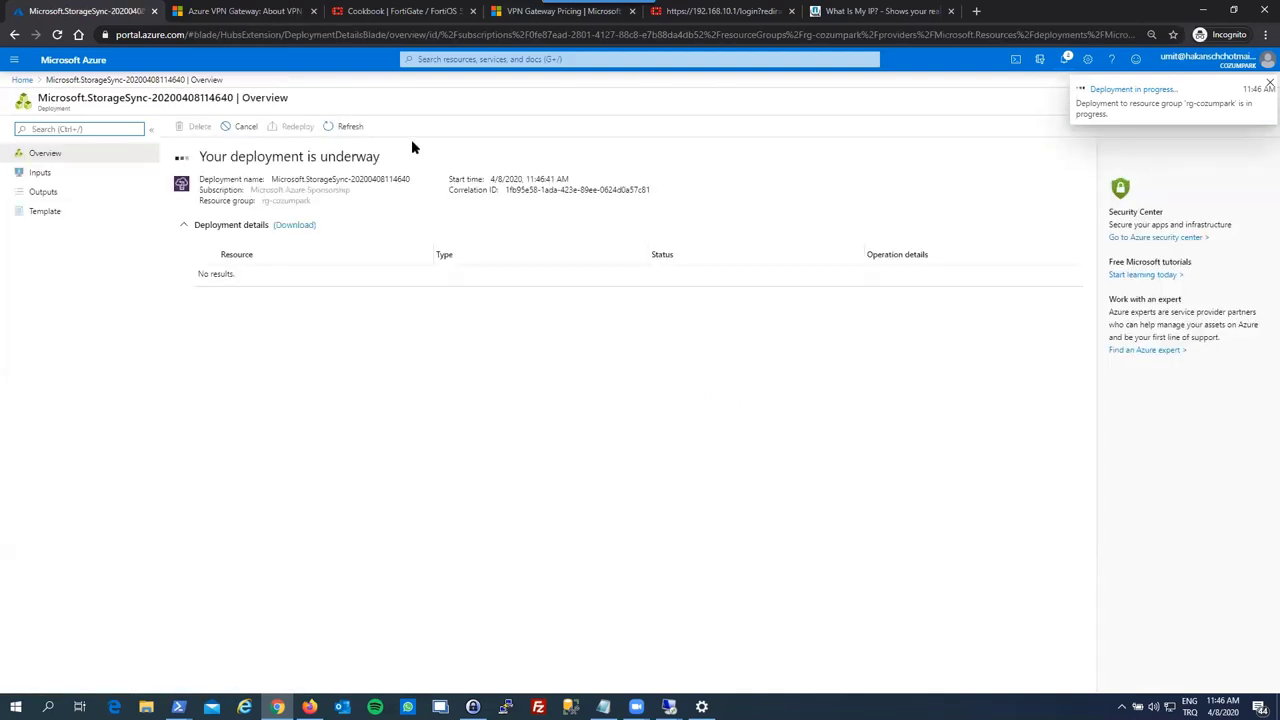
click(350, 130)
click(243, 271)
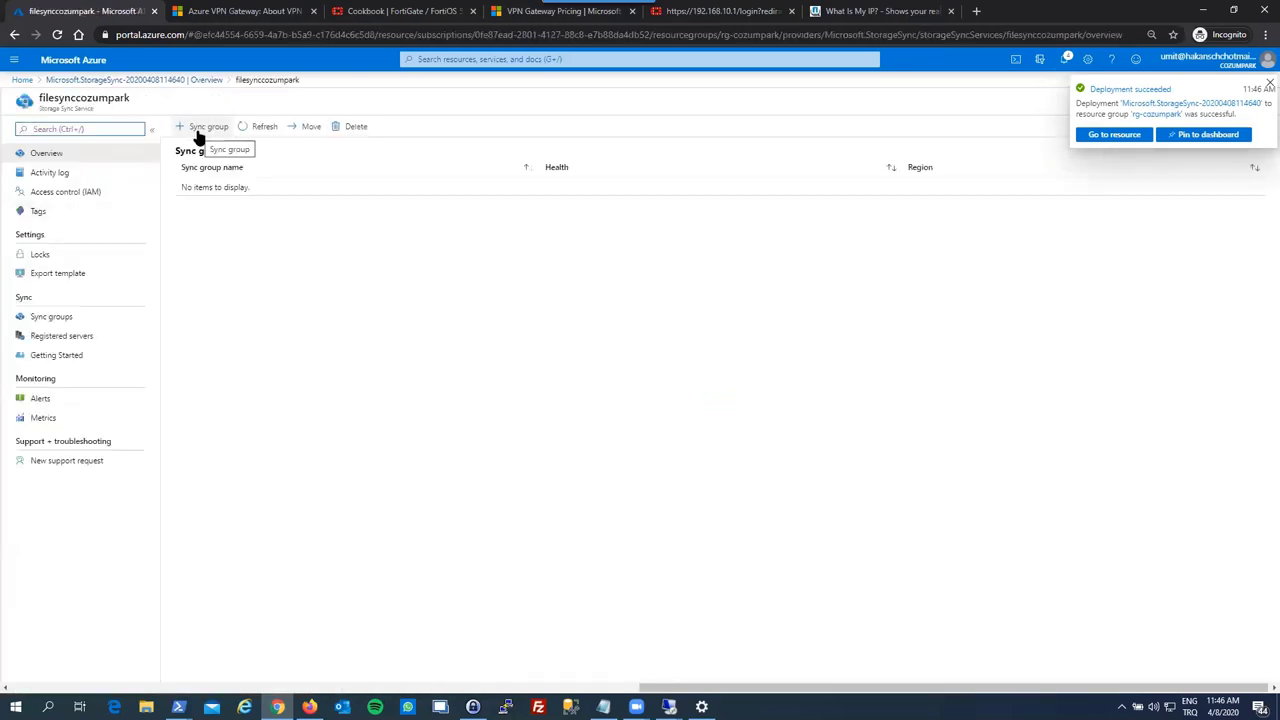
- Create sync group onpremsyncgrp1 with czmprkfilesyncstrg and the shareonprem cloud endpoint
click(197, 132)
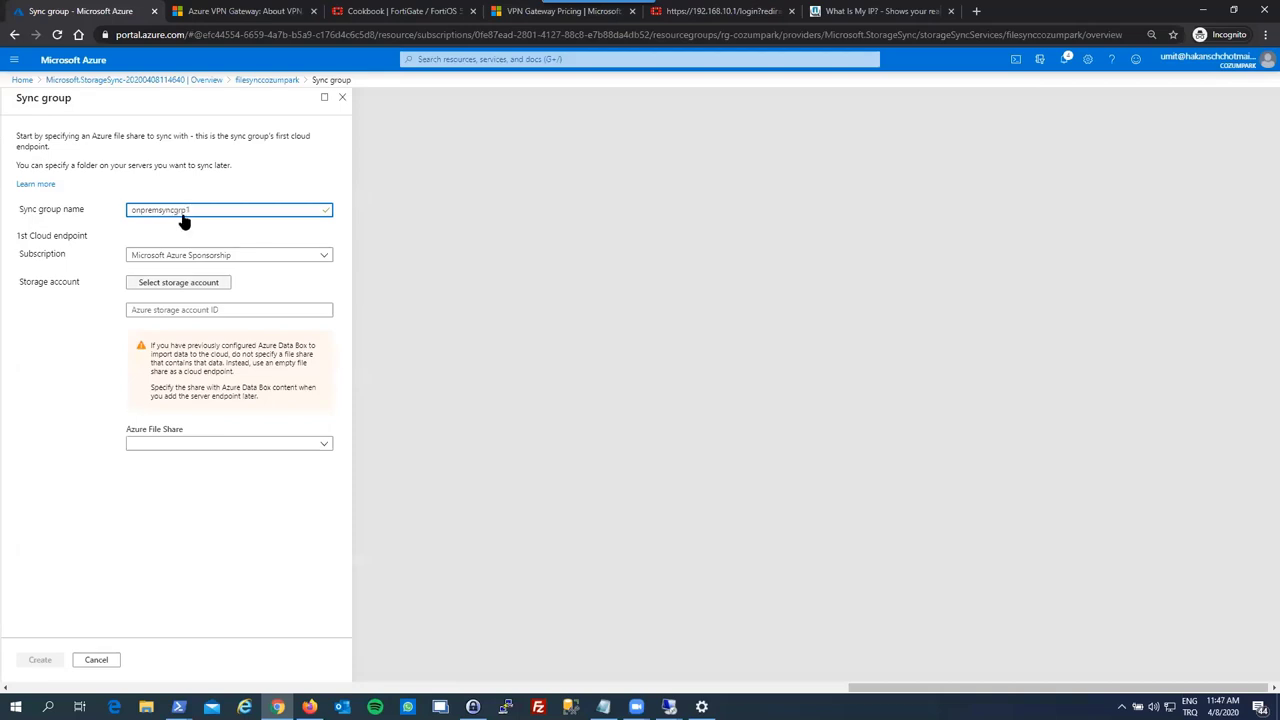
click(178, 282)
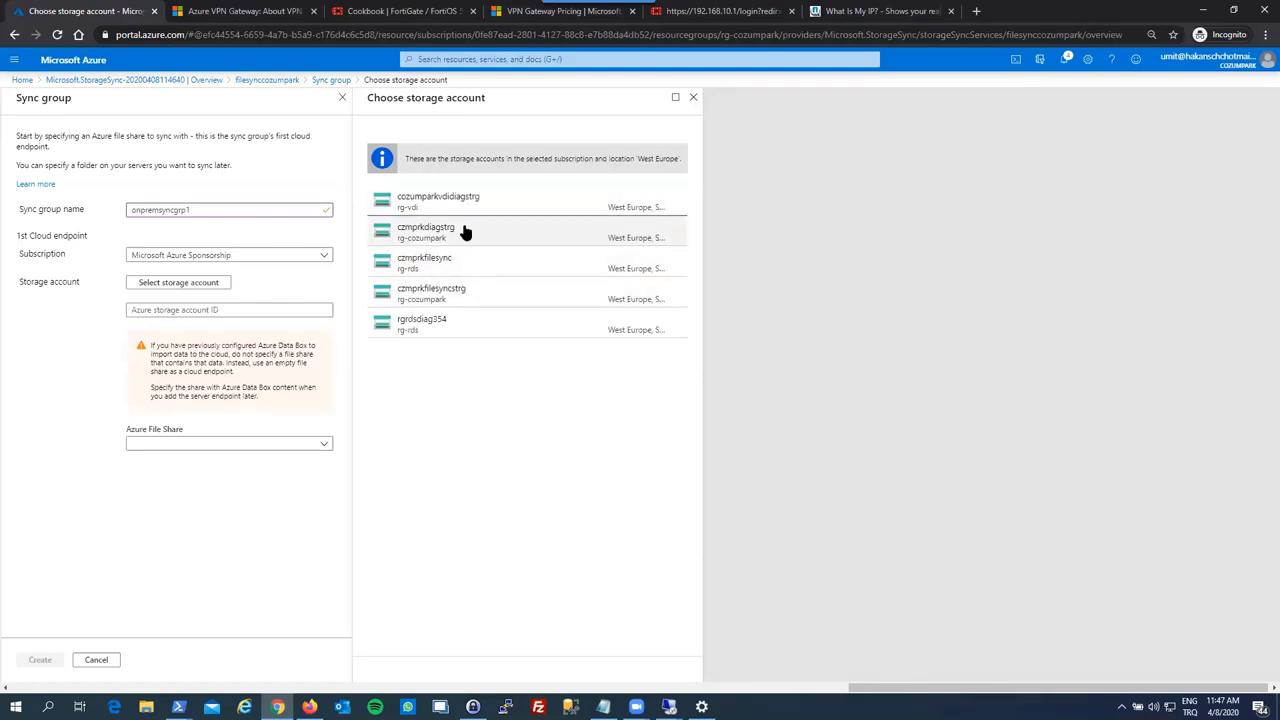
click(503, 296)
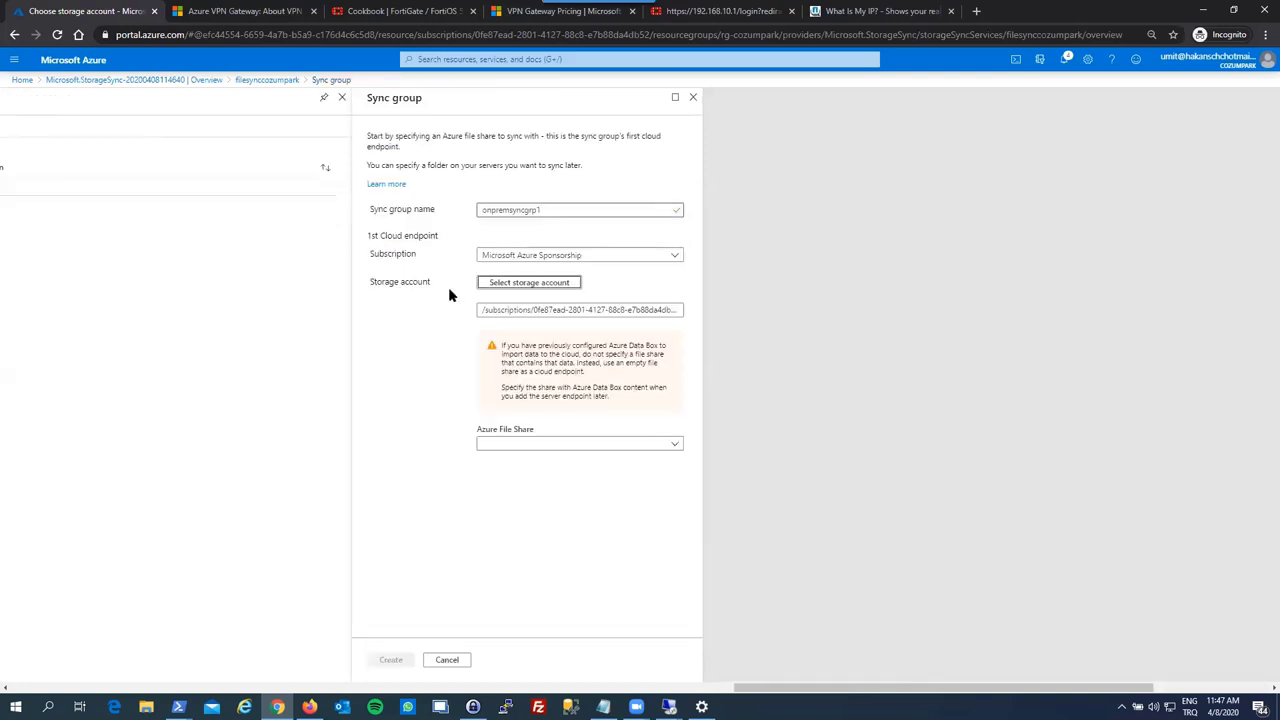
click(191, 445)
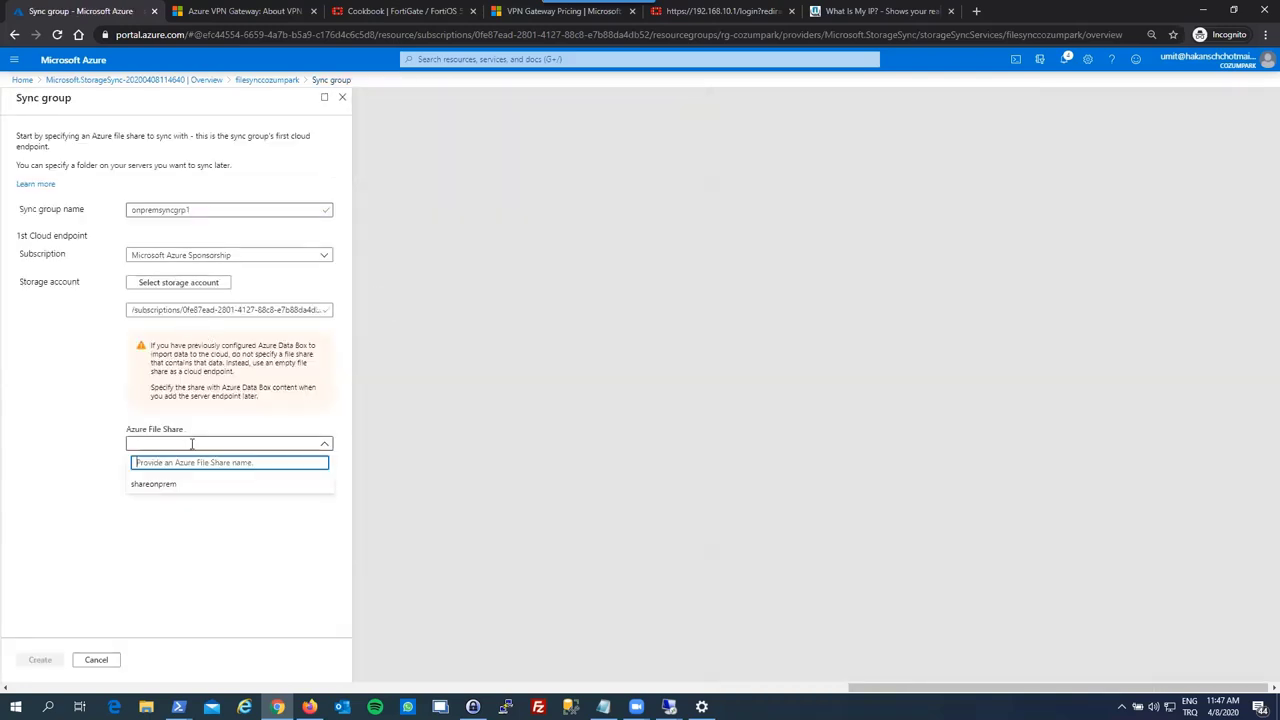
click(199, 485)
click(196, 518)
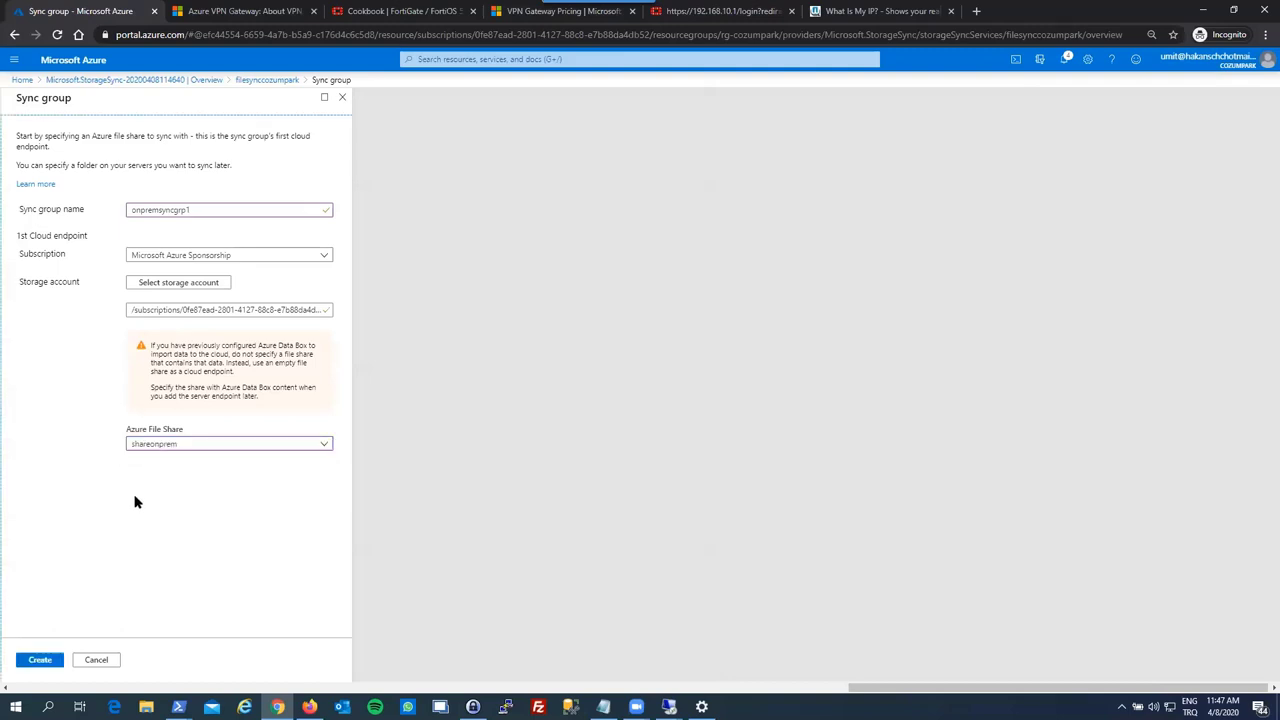
click(45, 660)
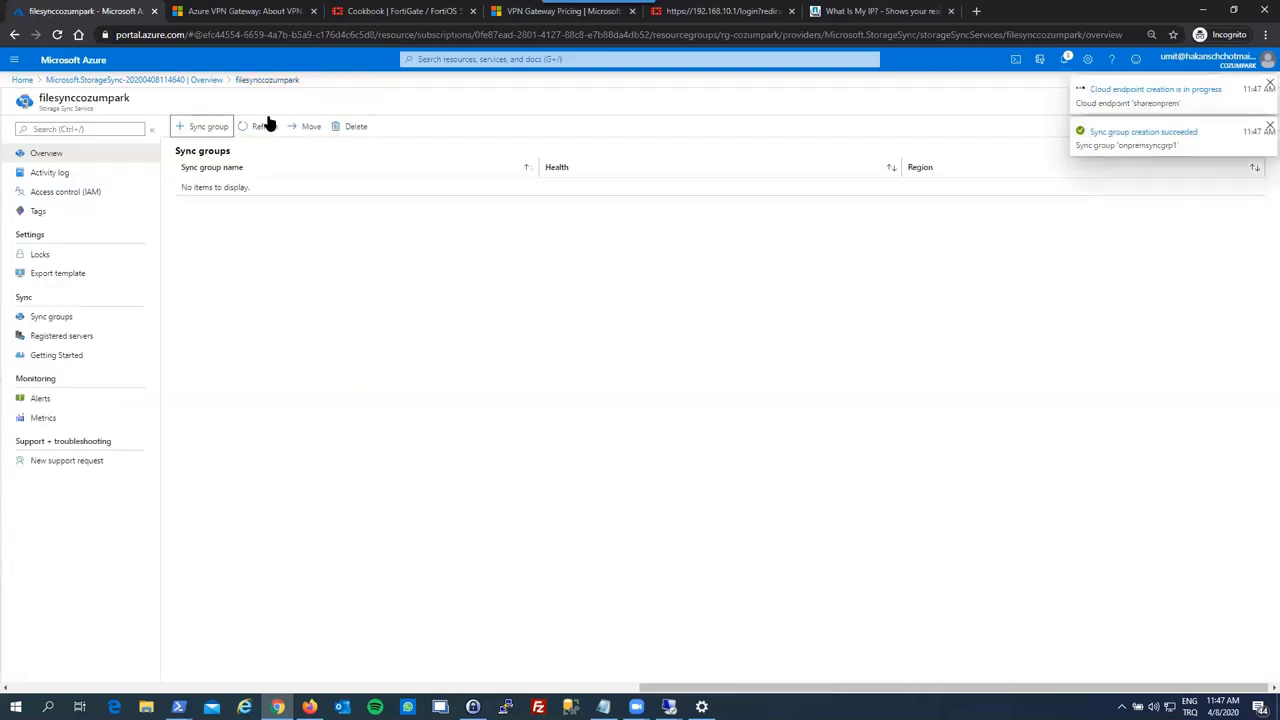
click(264, 127)
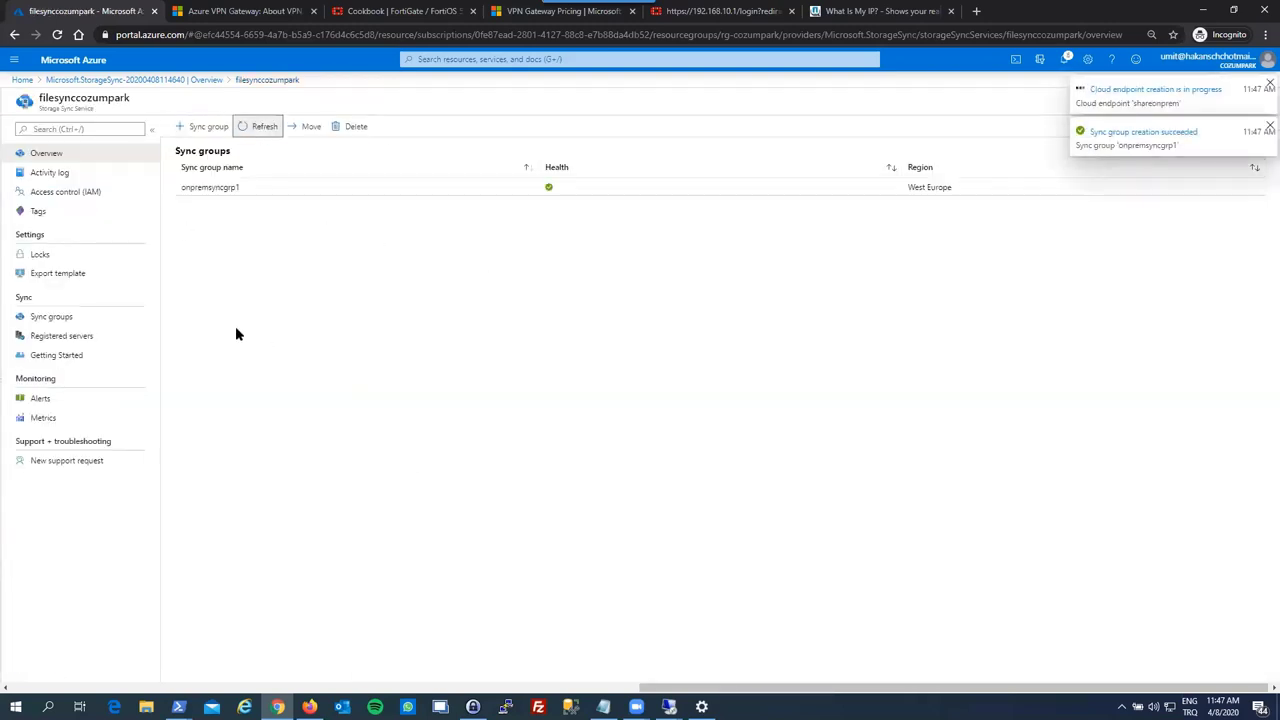
- From Registered servers, open the Azure File Sync agent download page and copy its address
click(42, 335)
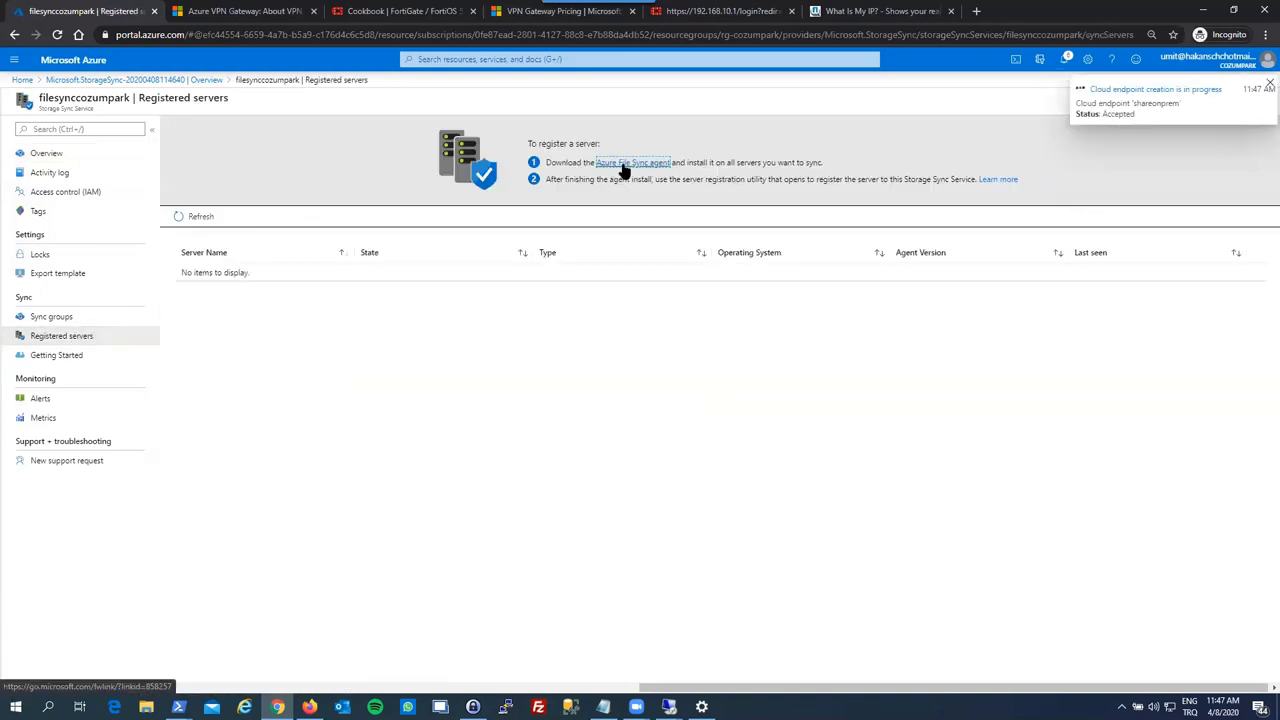
click(622, 166)
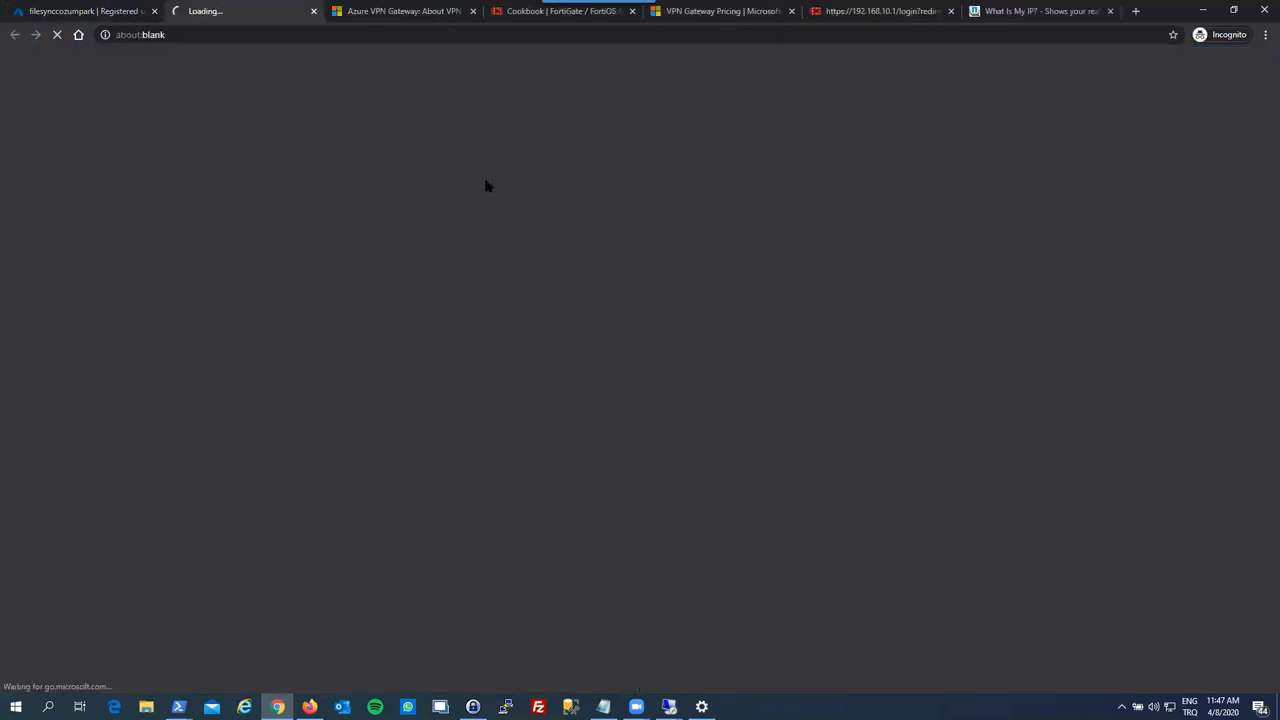
click(283, 38)
key(ctrl+c)
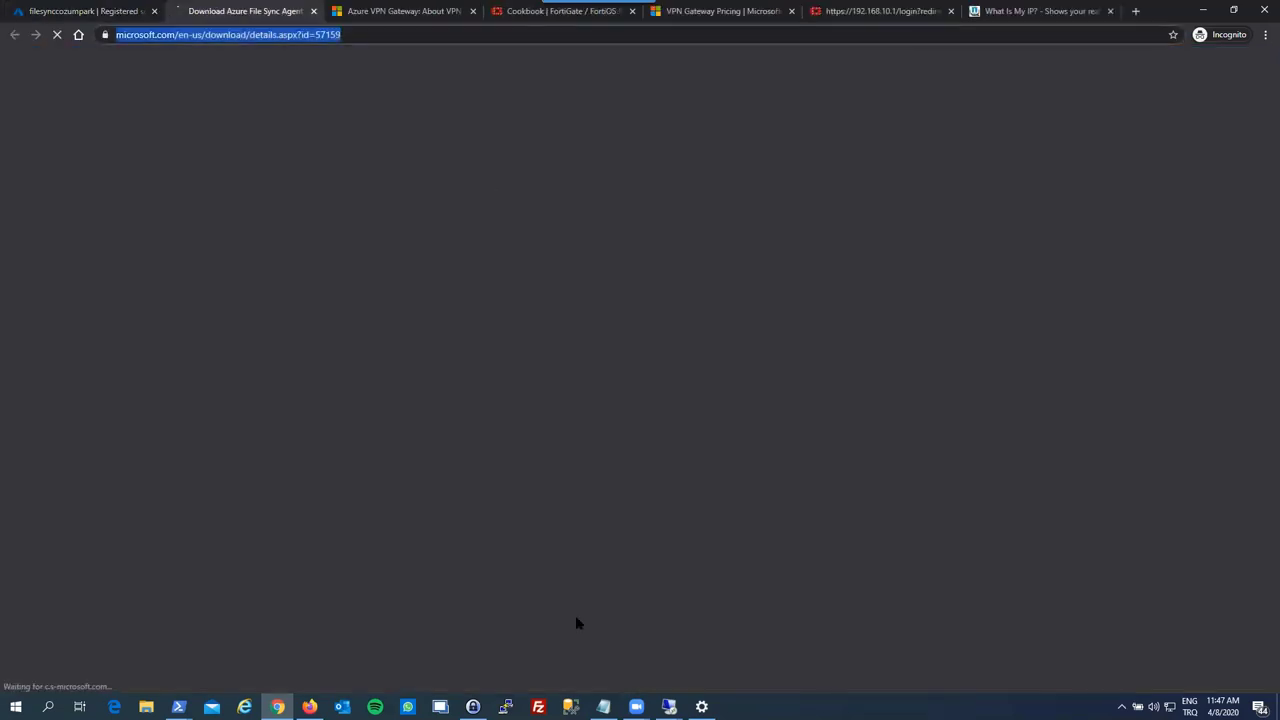
- Open Internet Explorer in the VM and paste in the agent download page address
mouse_move(669, 706)
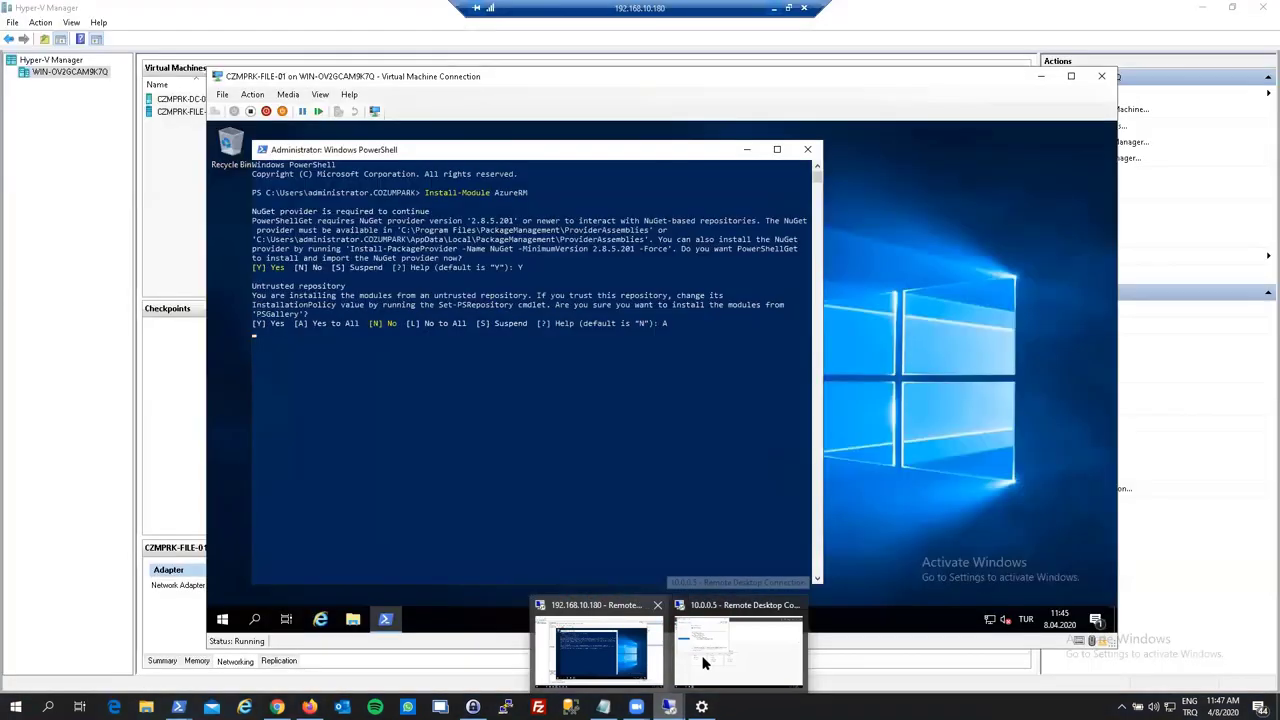
click(703, 662)
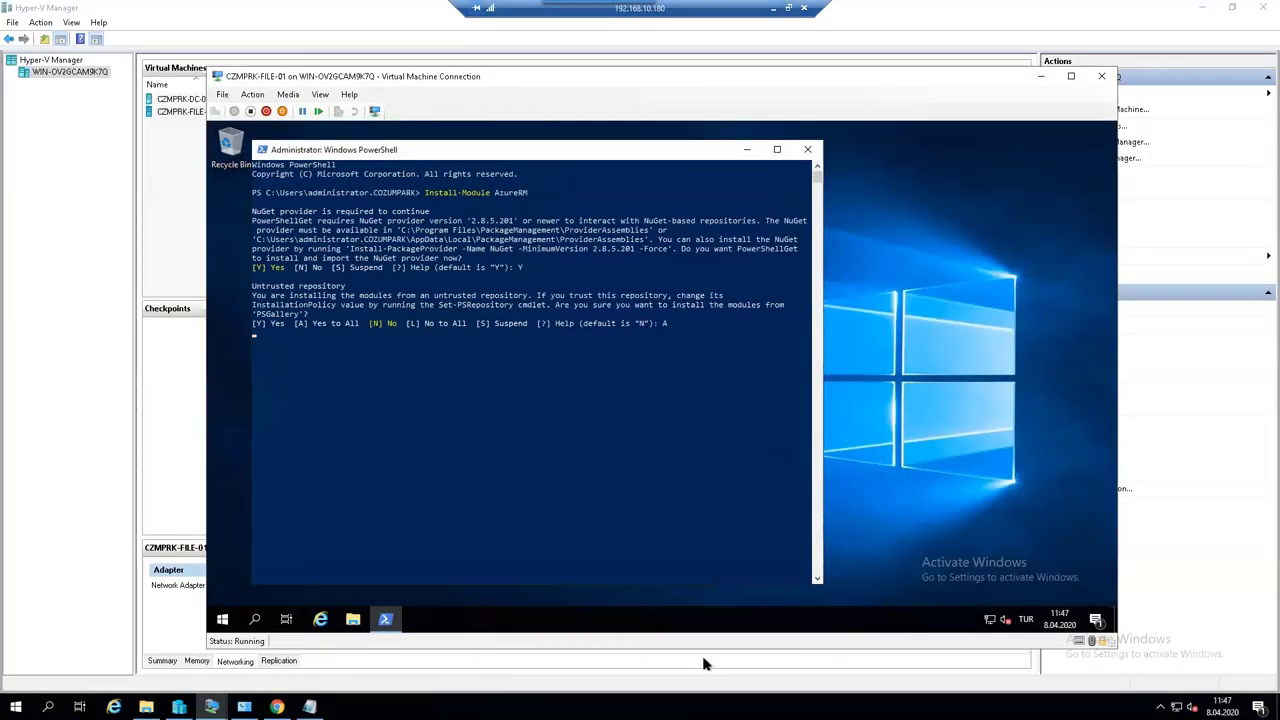
click(320, 619)
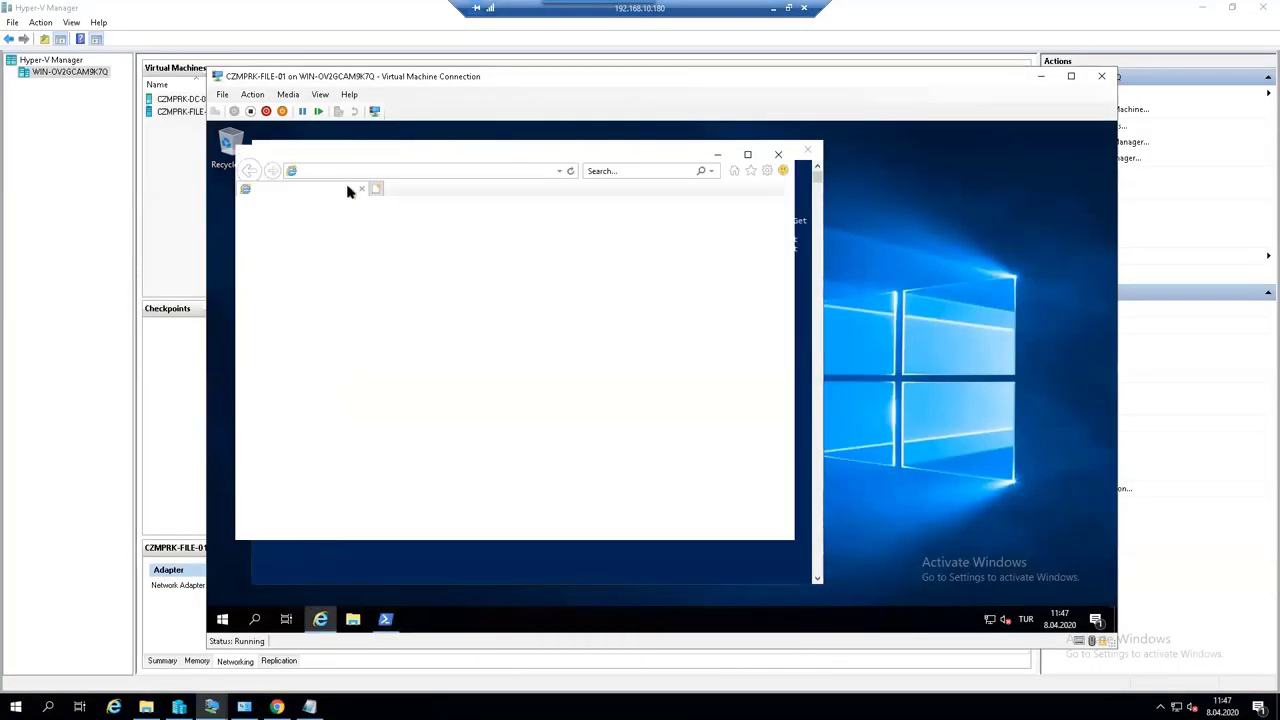
click(596, 447)
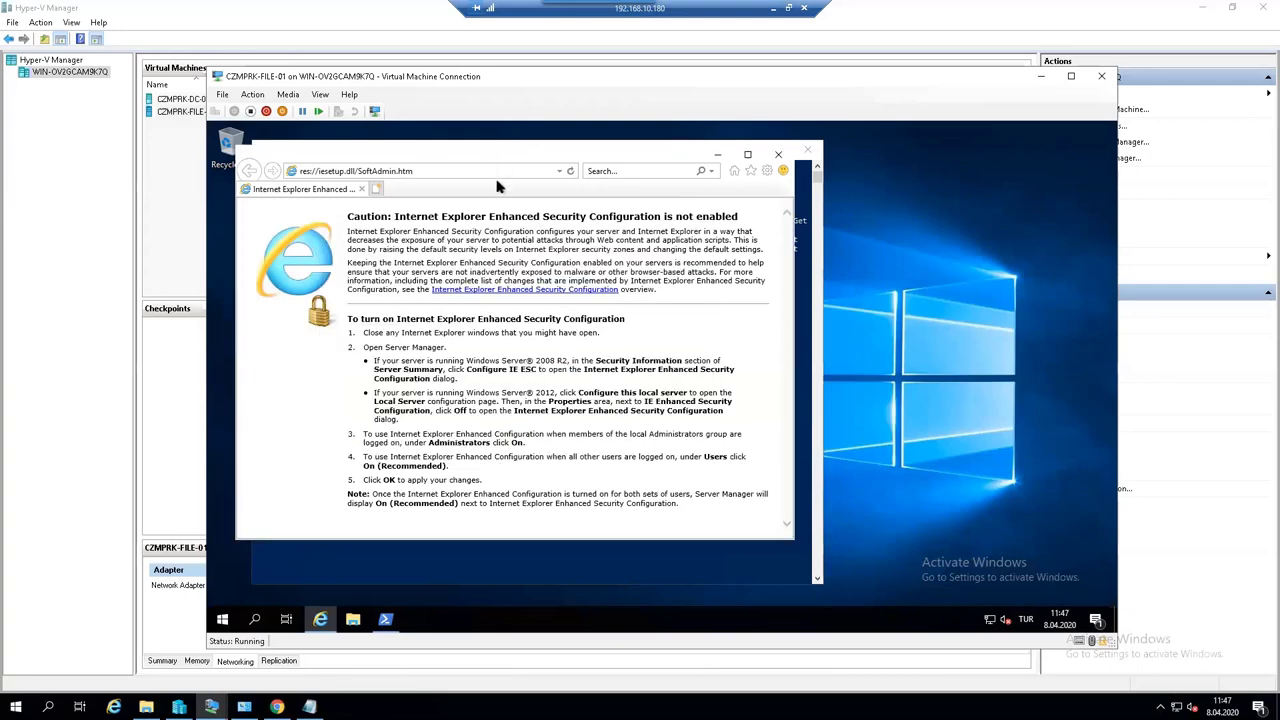
click(500, 172)
key(ctrl+v)
key(Return)
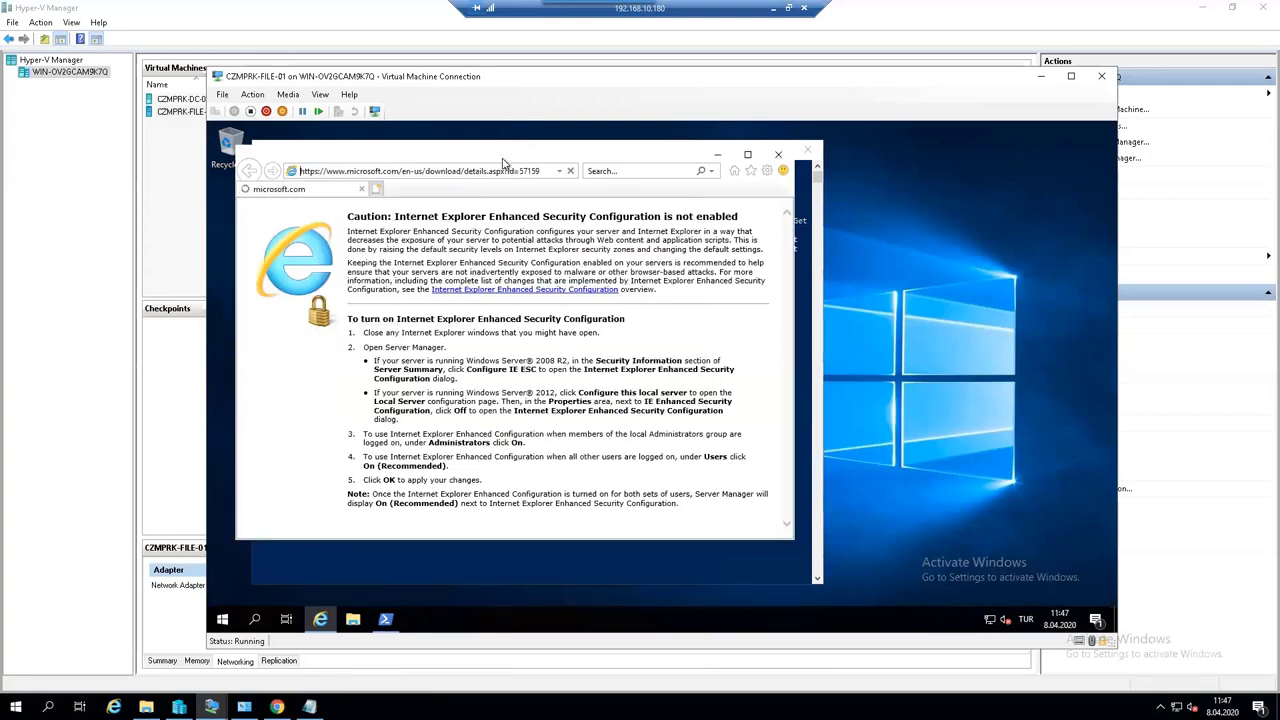
- Maximize the browser, select StorageSyncAgent_WS2019.msi and proceed to download it
double_click(505, 157)
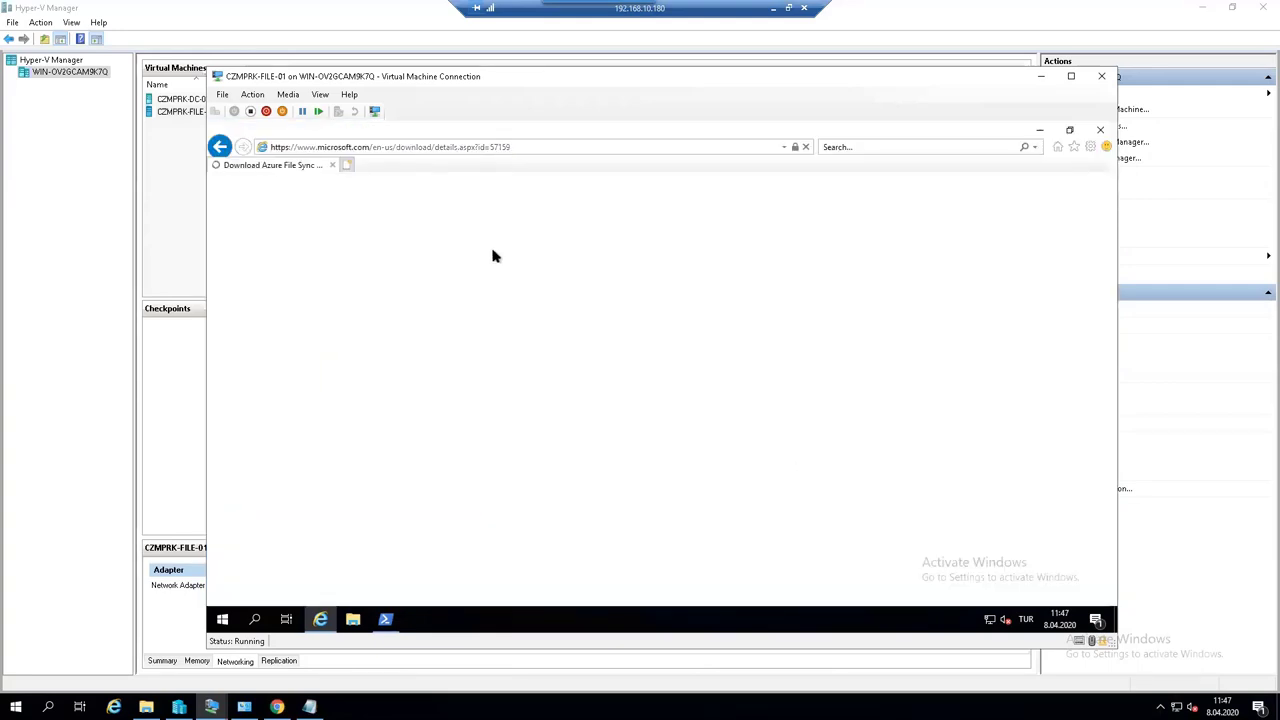
scroll(630, 470, down, 1)
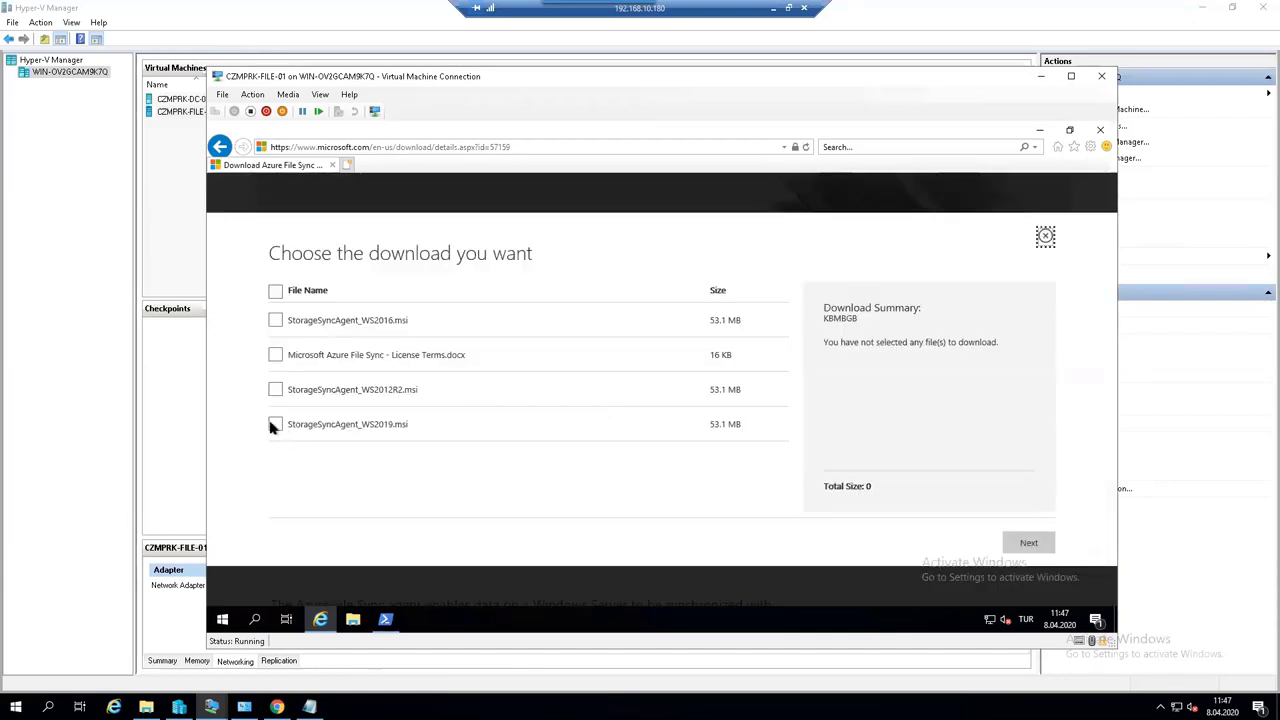
click(275, 425)
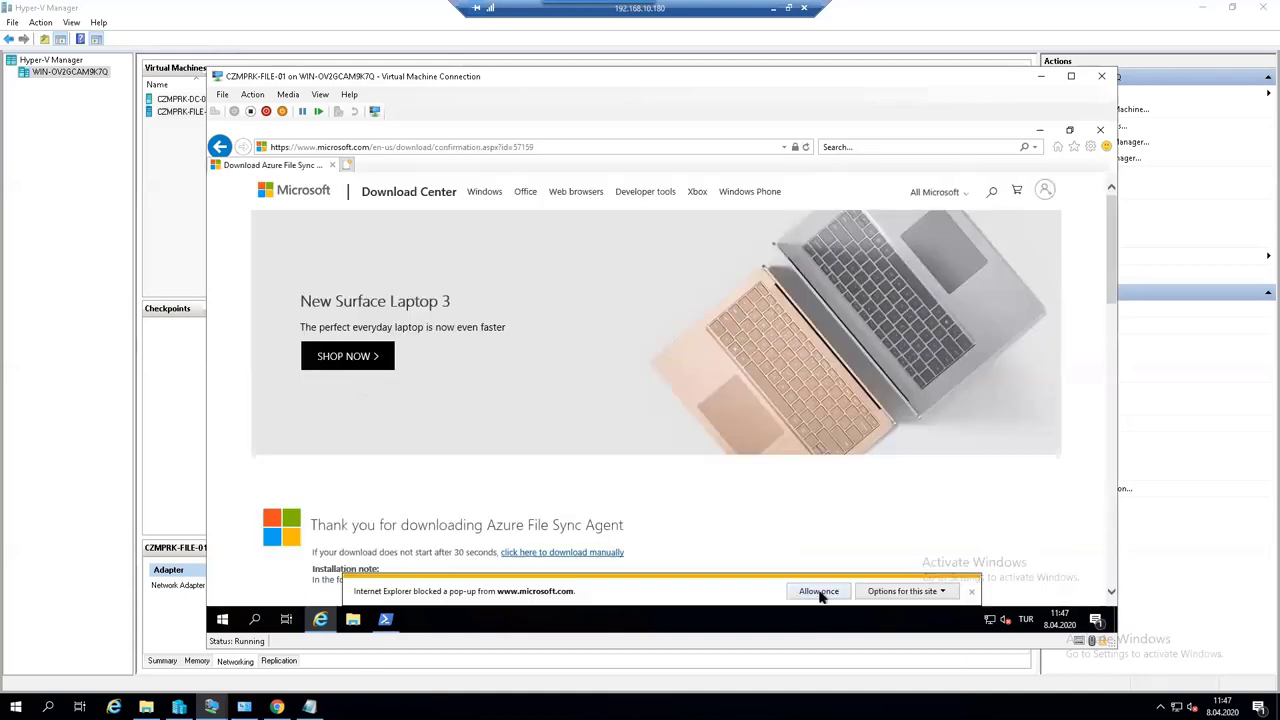
click(820, 592)
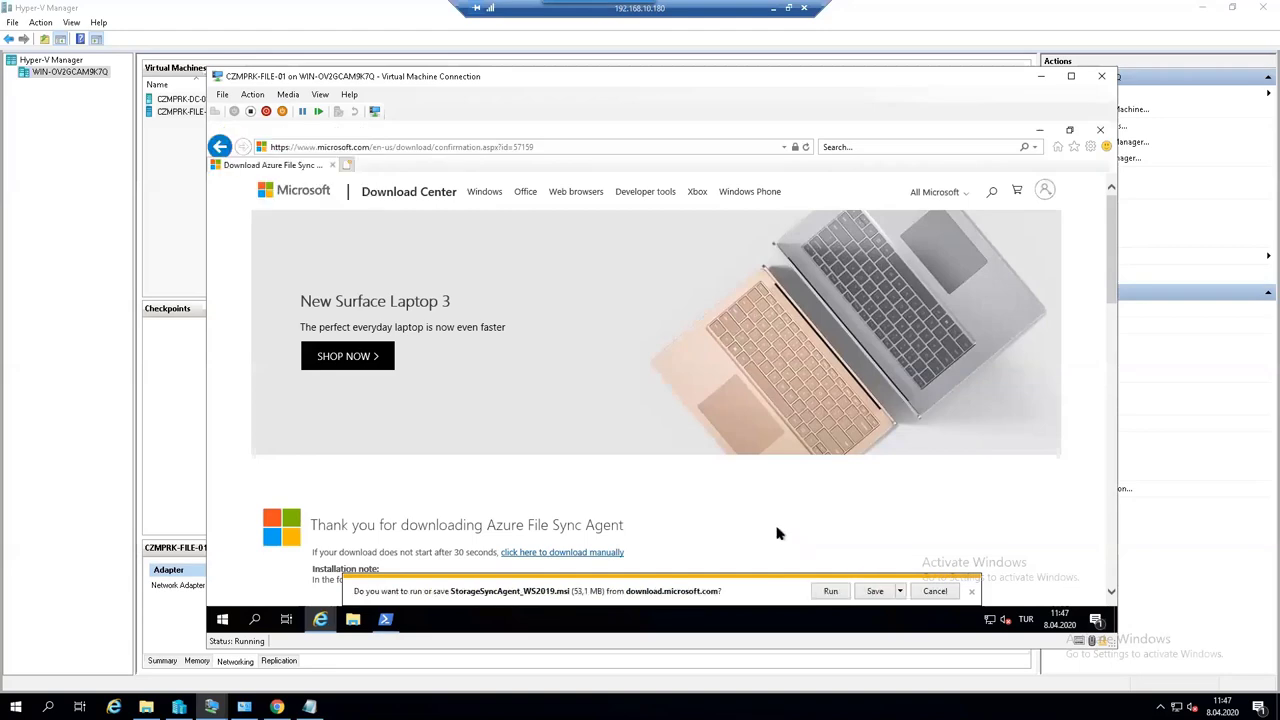
- Save the agent installer download, cancel the rerun Install-Module AzureRM, and enter Import-Module AzureRM instead
click(830, 591)
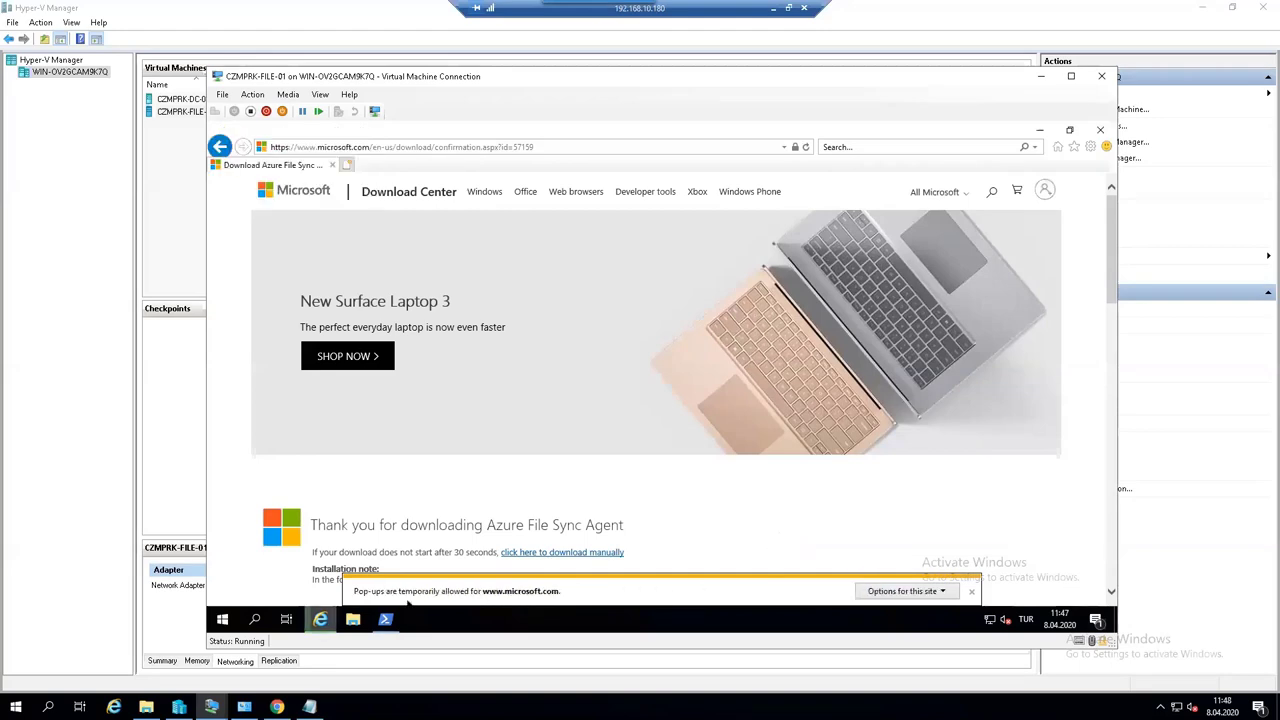
click(385, 619)
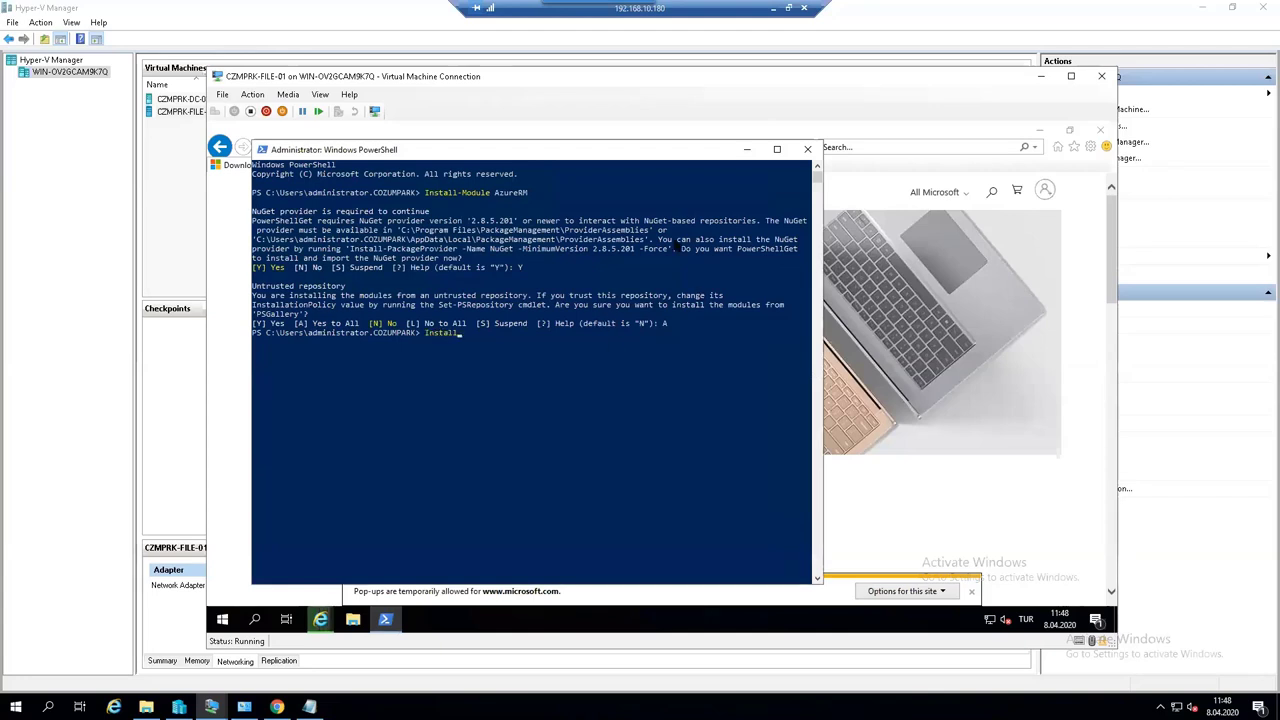
text(Install-Modu)
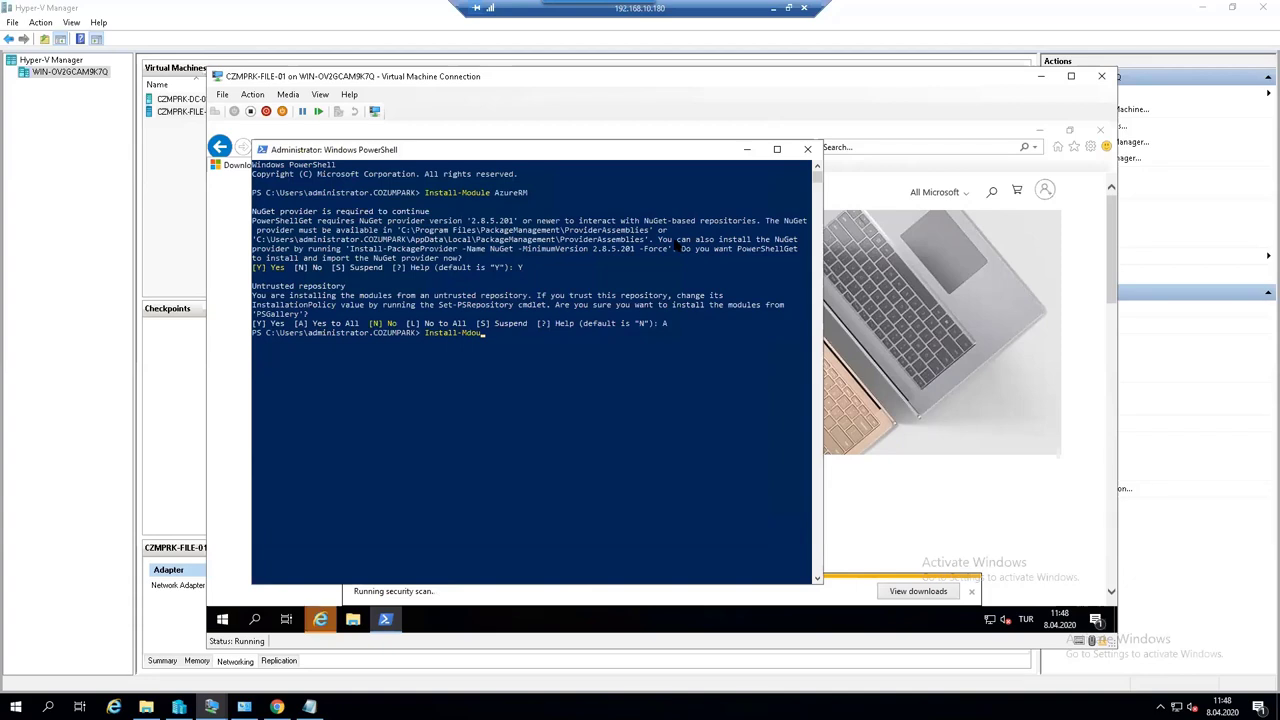
text(le AzureRM)
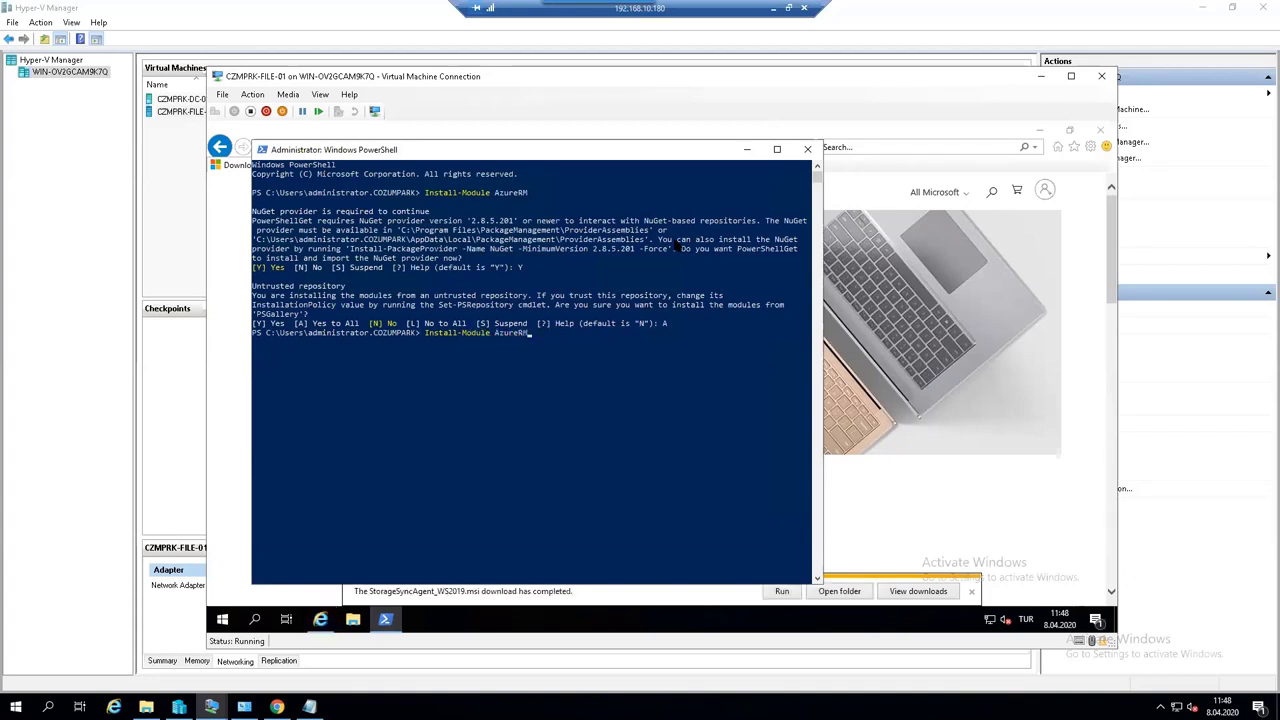
key(Return)
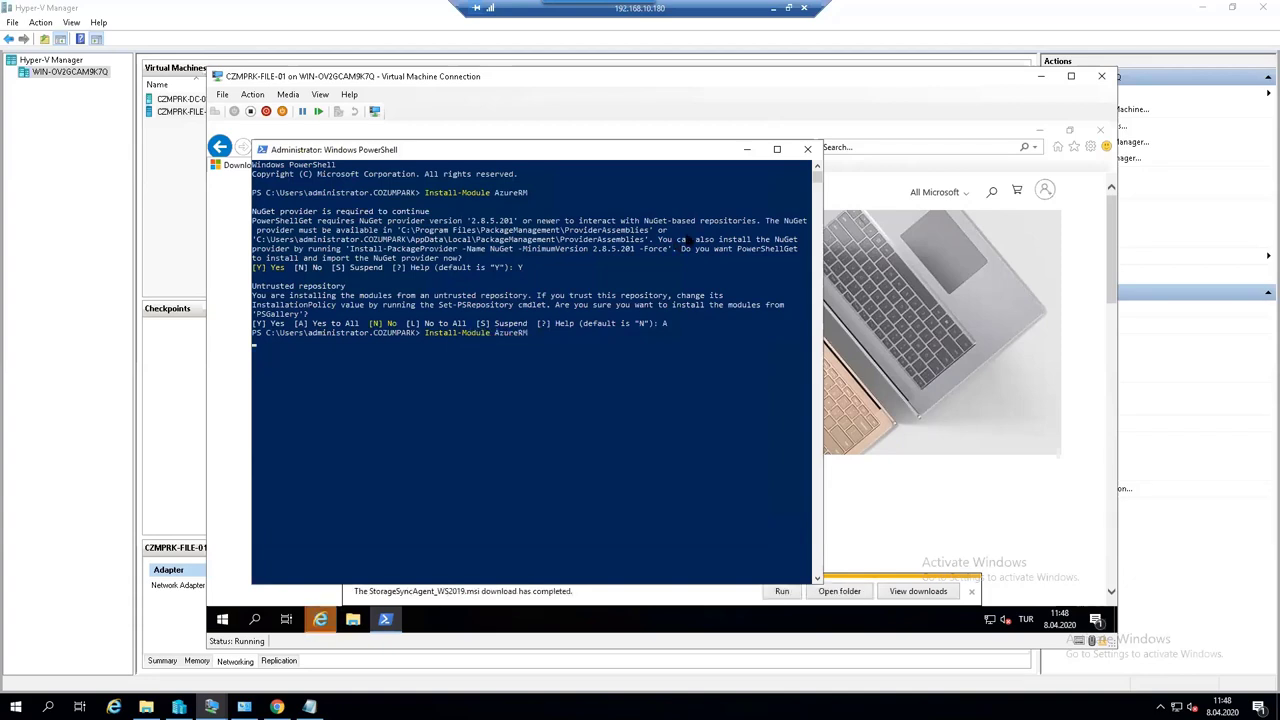
key(ctrl+c)
key(ctrl+c)
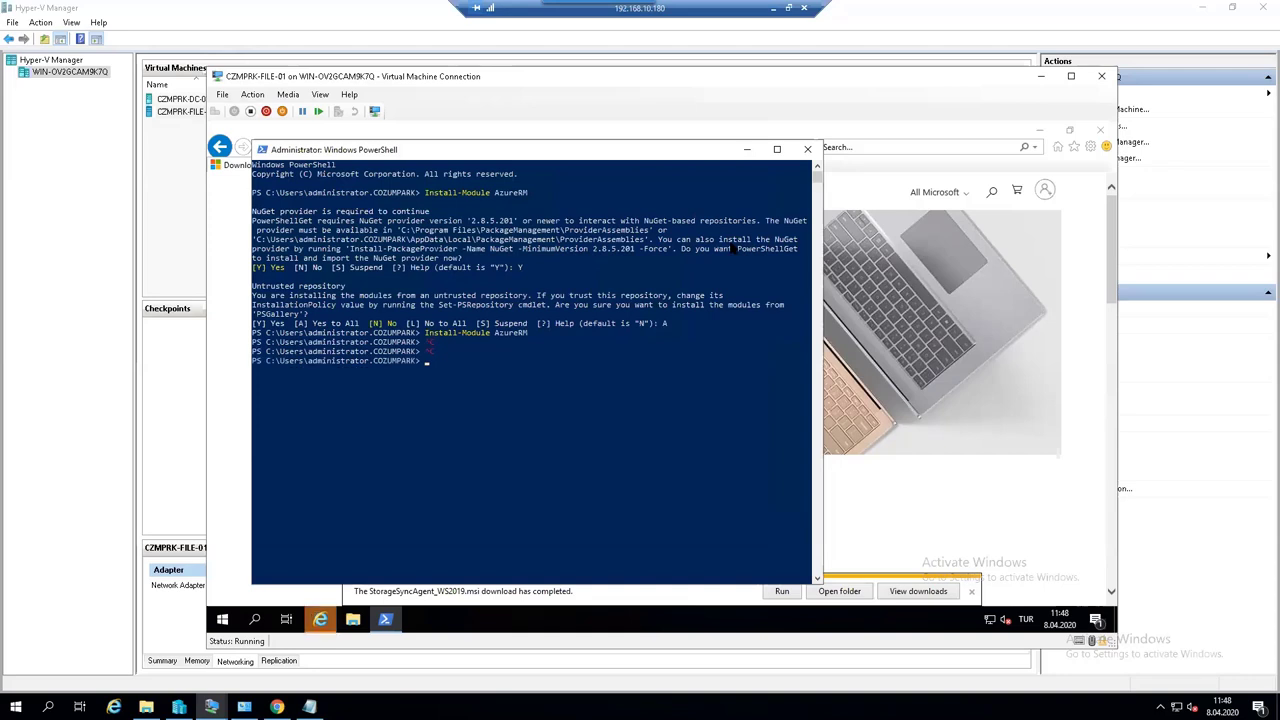
text(Import-Module AzureRM)
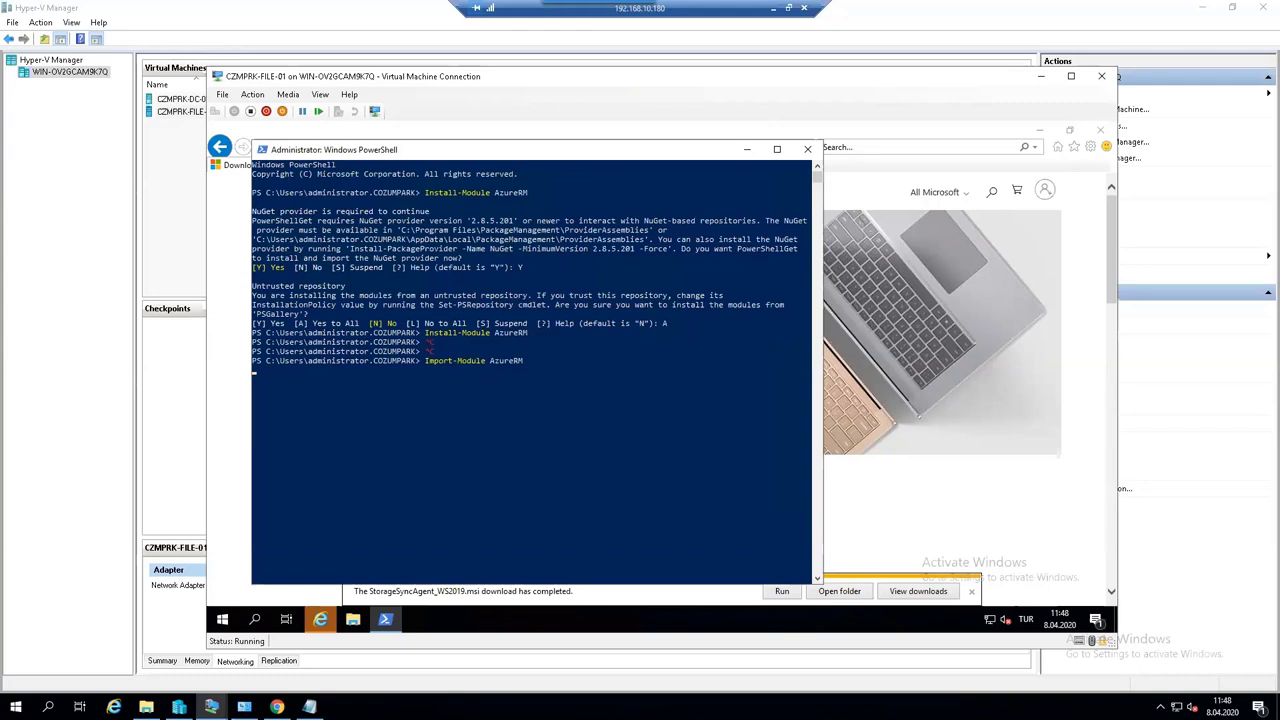
- Launch the StorageSyncAgent_WS2019.msi installer from the Downloads folder and close PowerShell
click(840, 592)
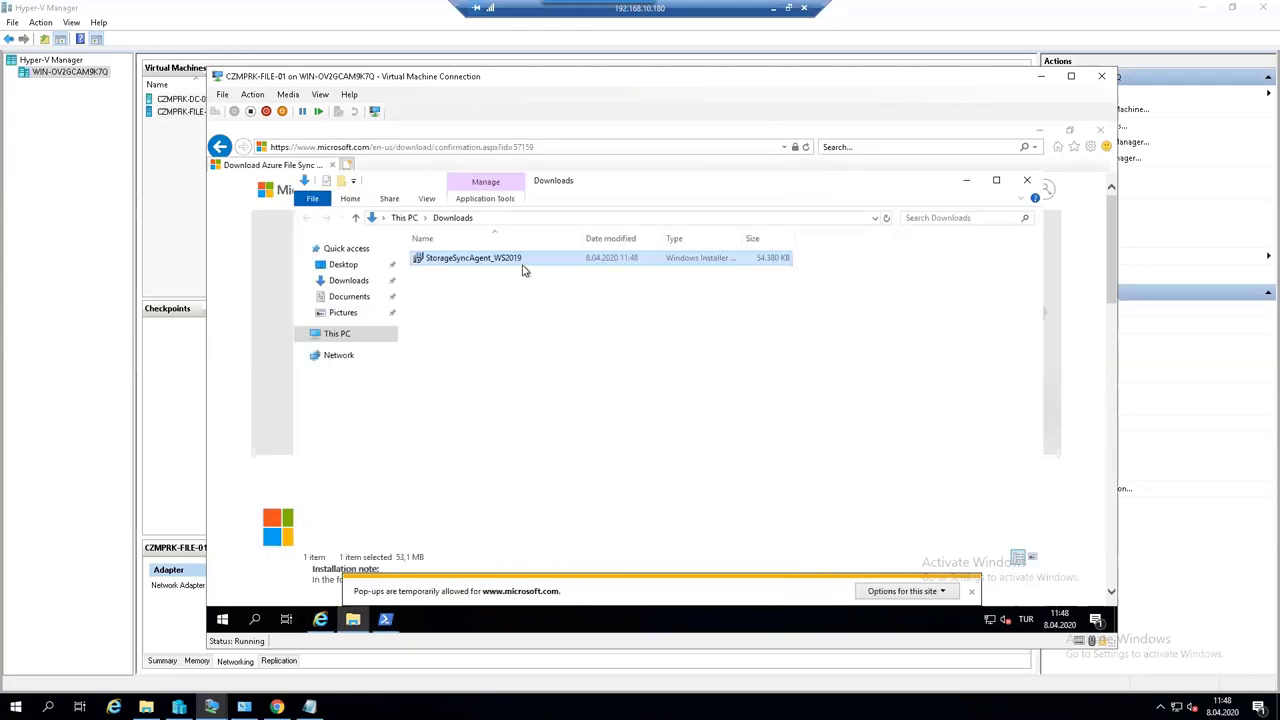
right_click(523, 263)
click(556, 274)
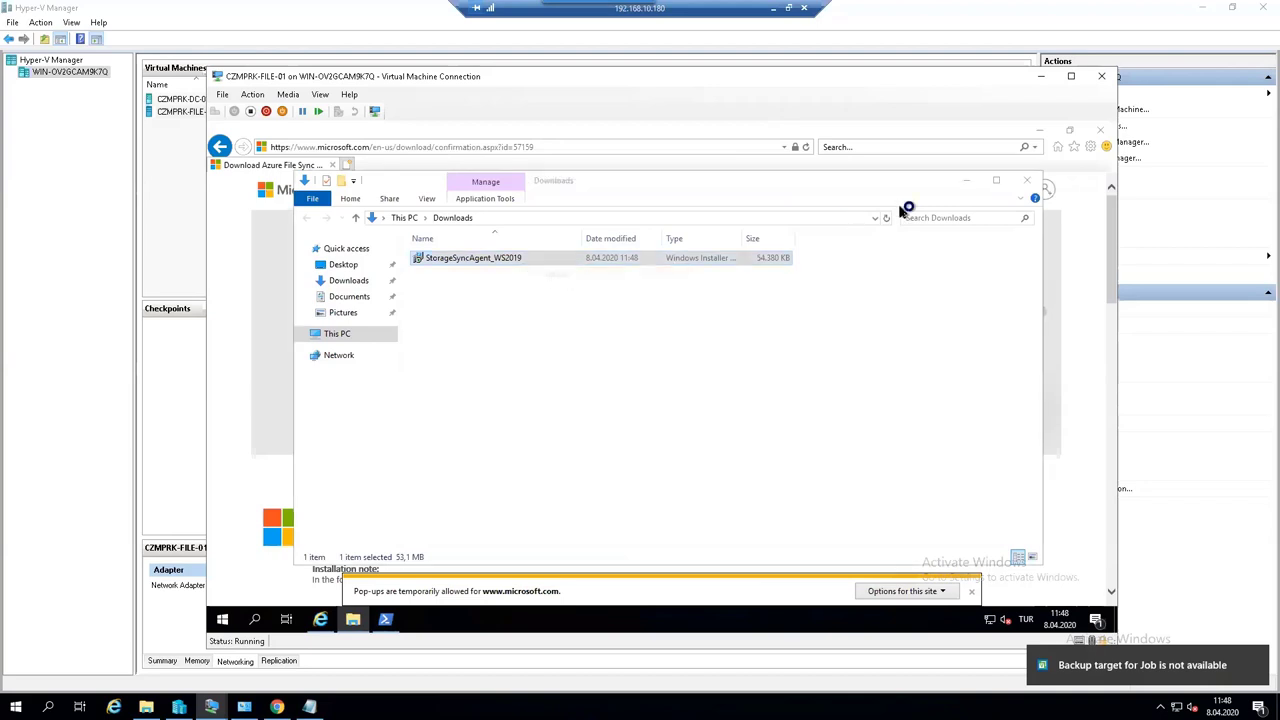
click(386, 619)
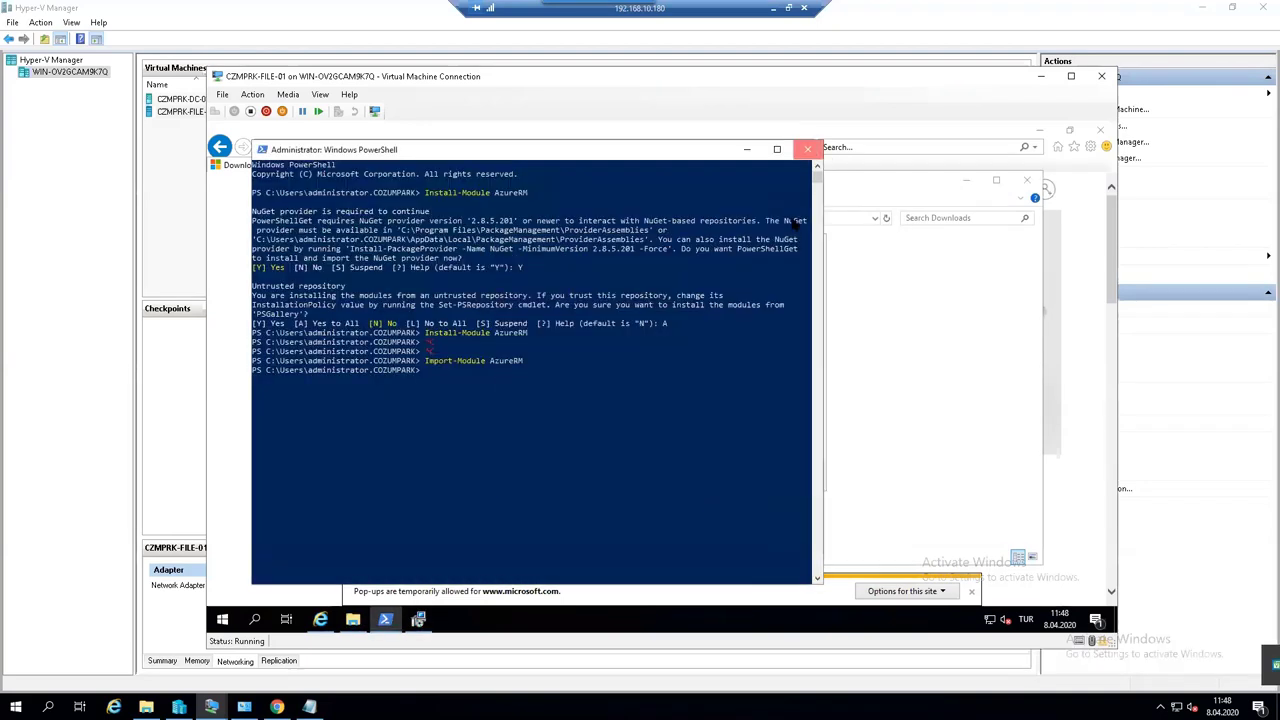
click(808, 149)
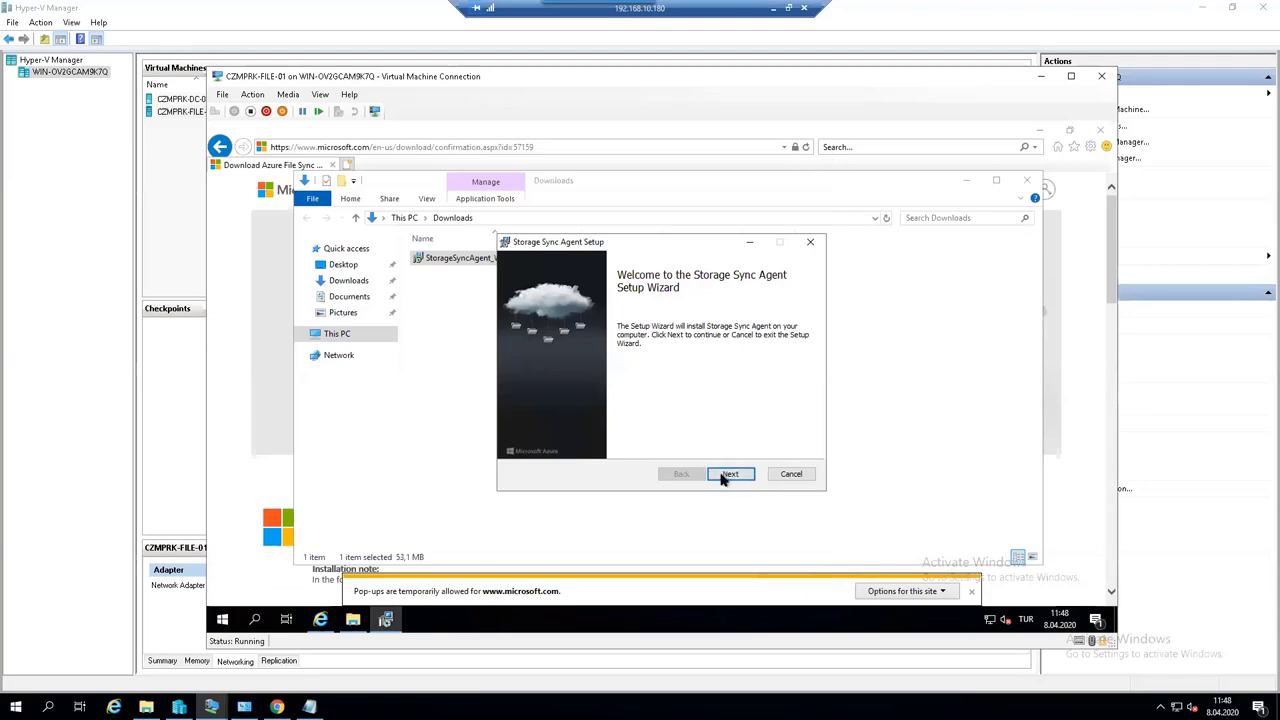
- Install the agent with default folder and proxy, automatic updates on Sundays, then close the Downloads and browser windows
click(729, 475)
click(729, 475)
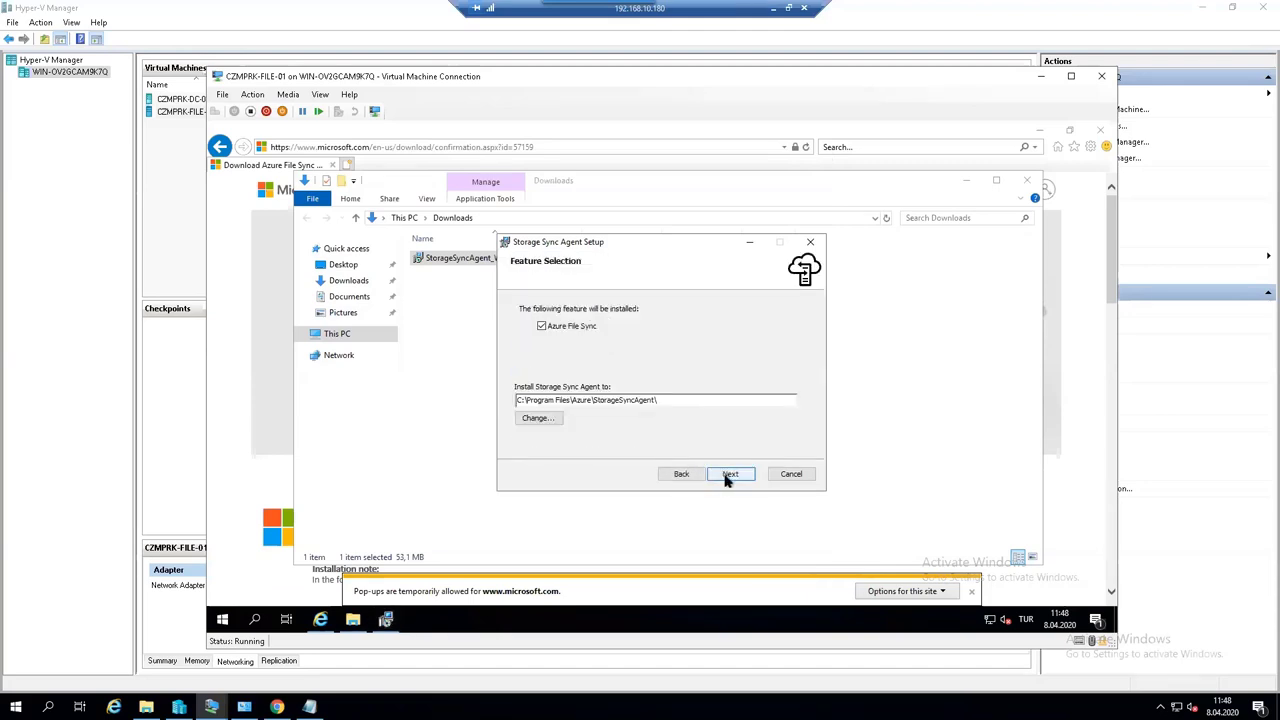
click(728, 475)
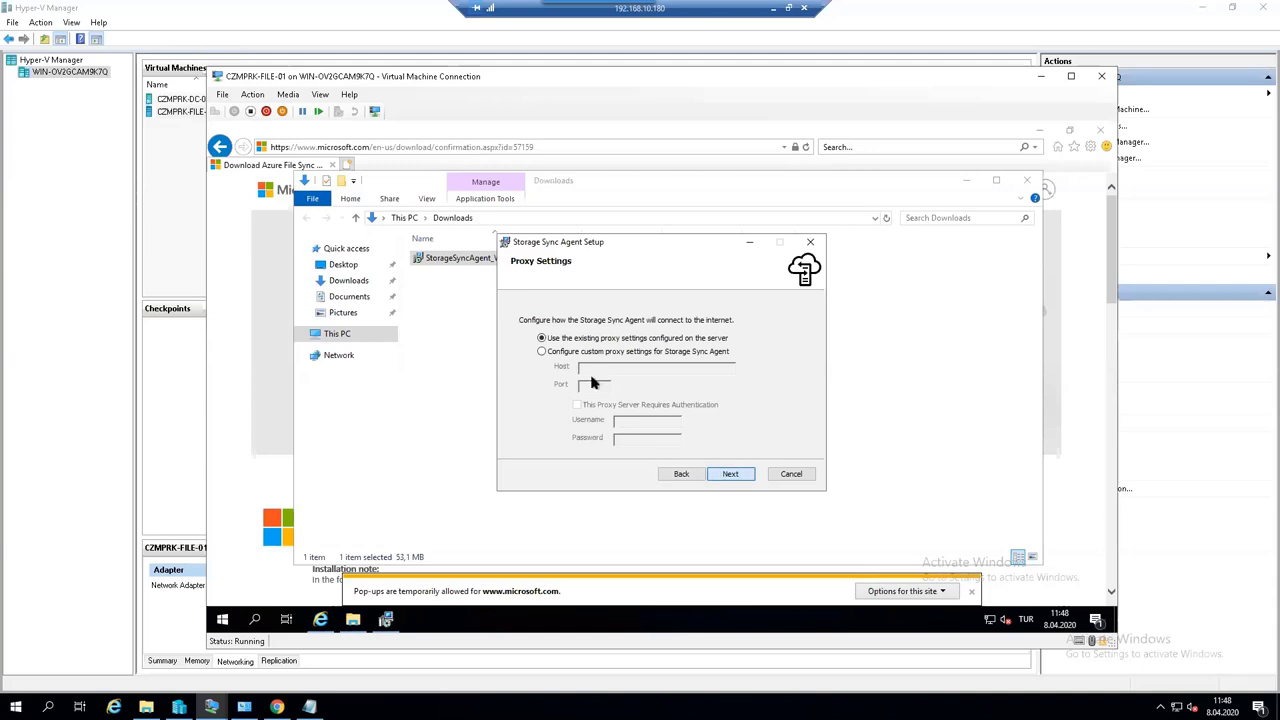
key(Return)
click(720, 476)
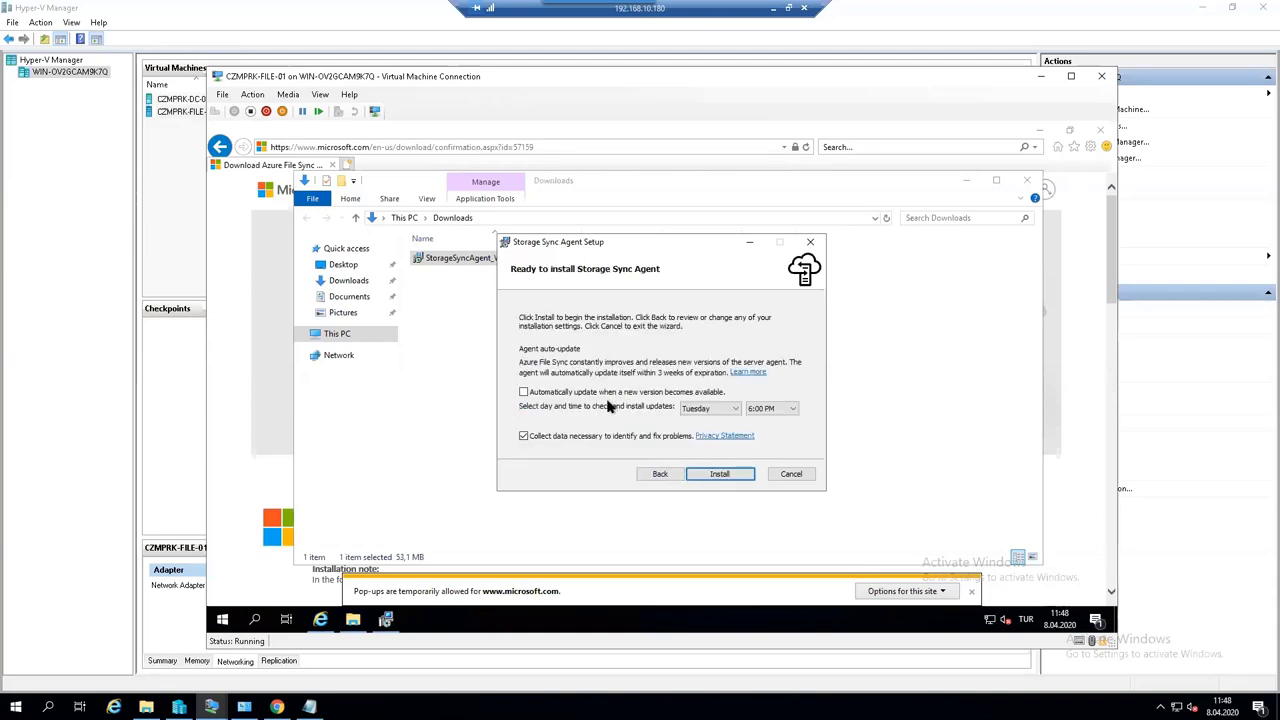
click(592, 392)
click(731, 409)
click(705, 430)
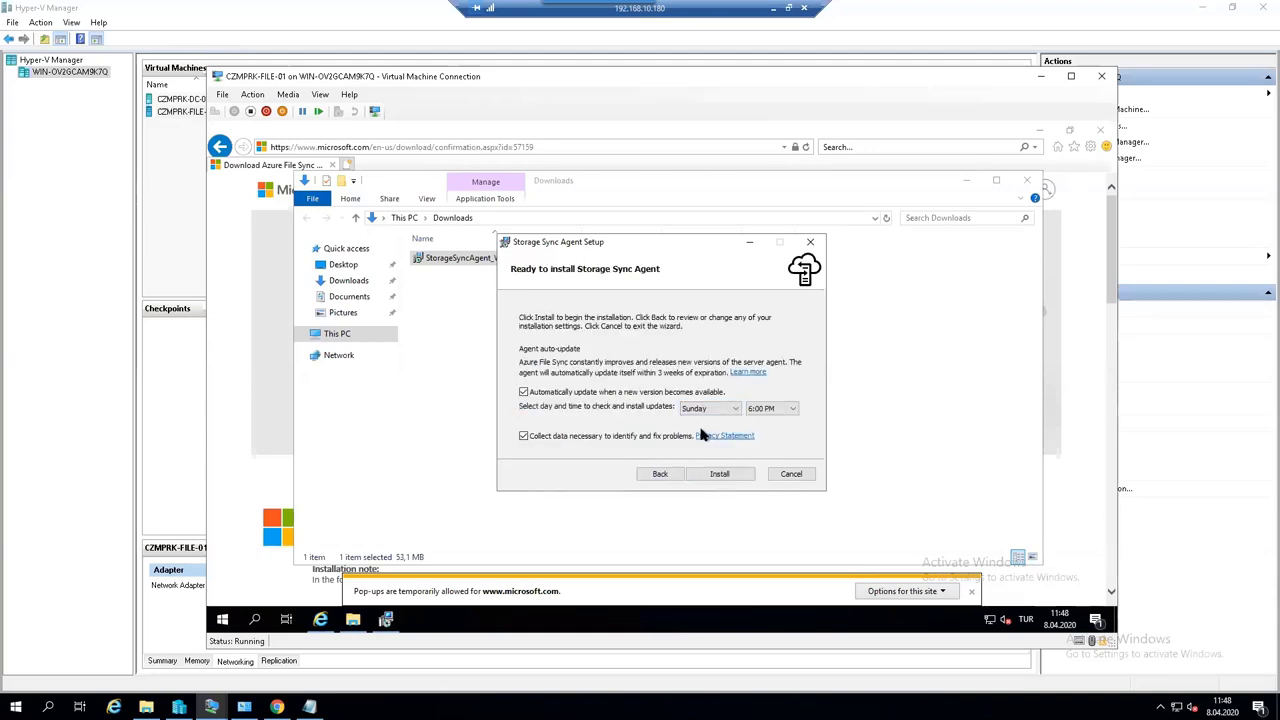
click(731, 476)
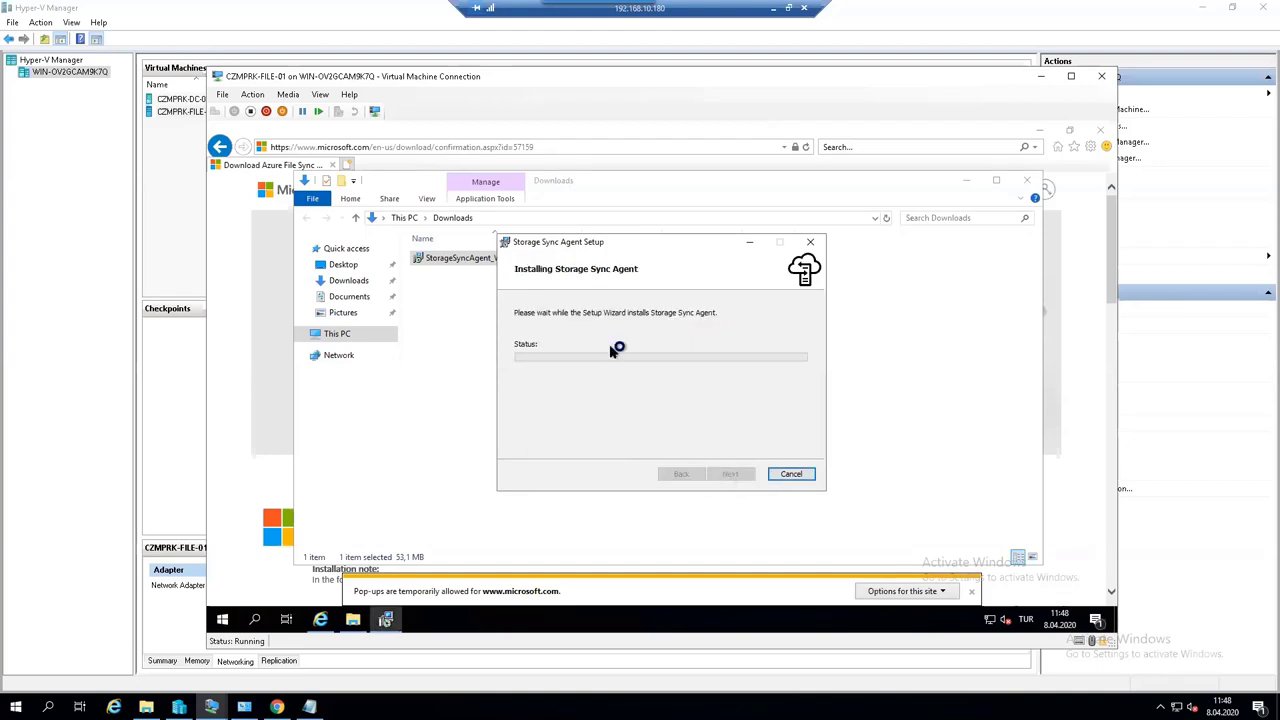
click(1026, 182)
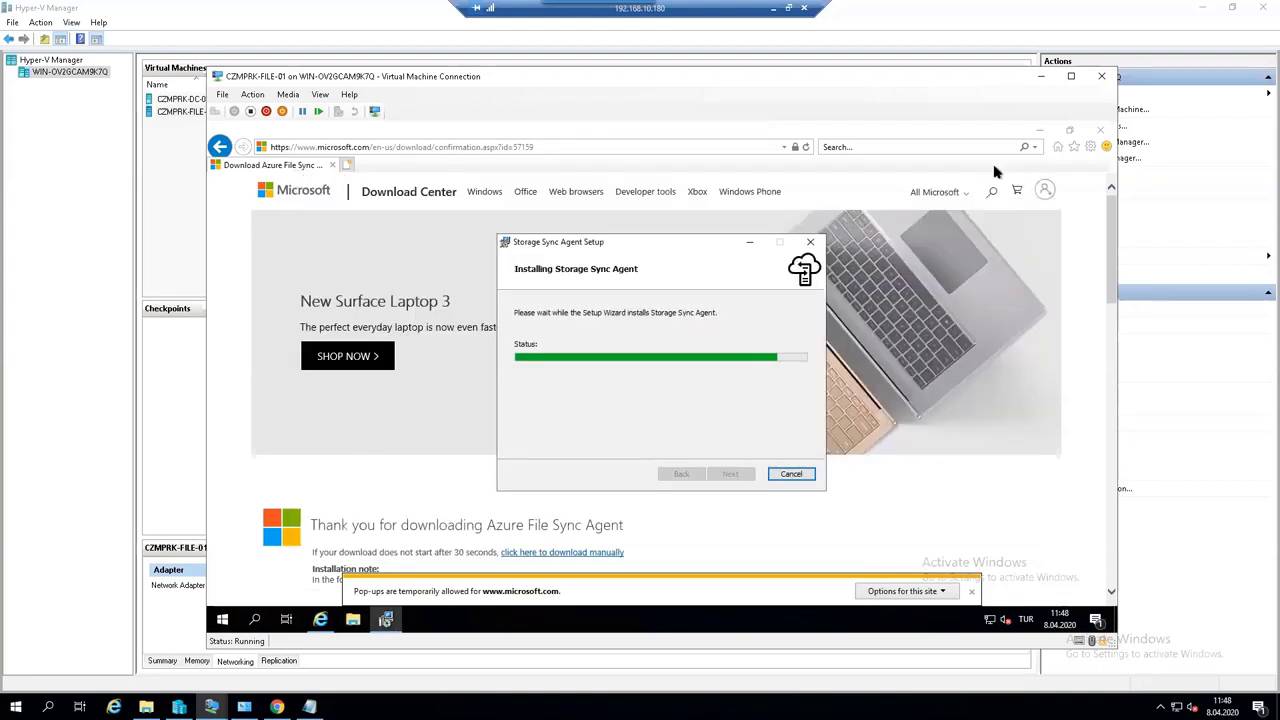
click(1100, 131)
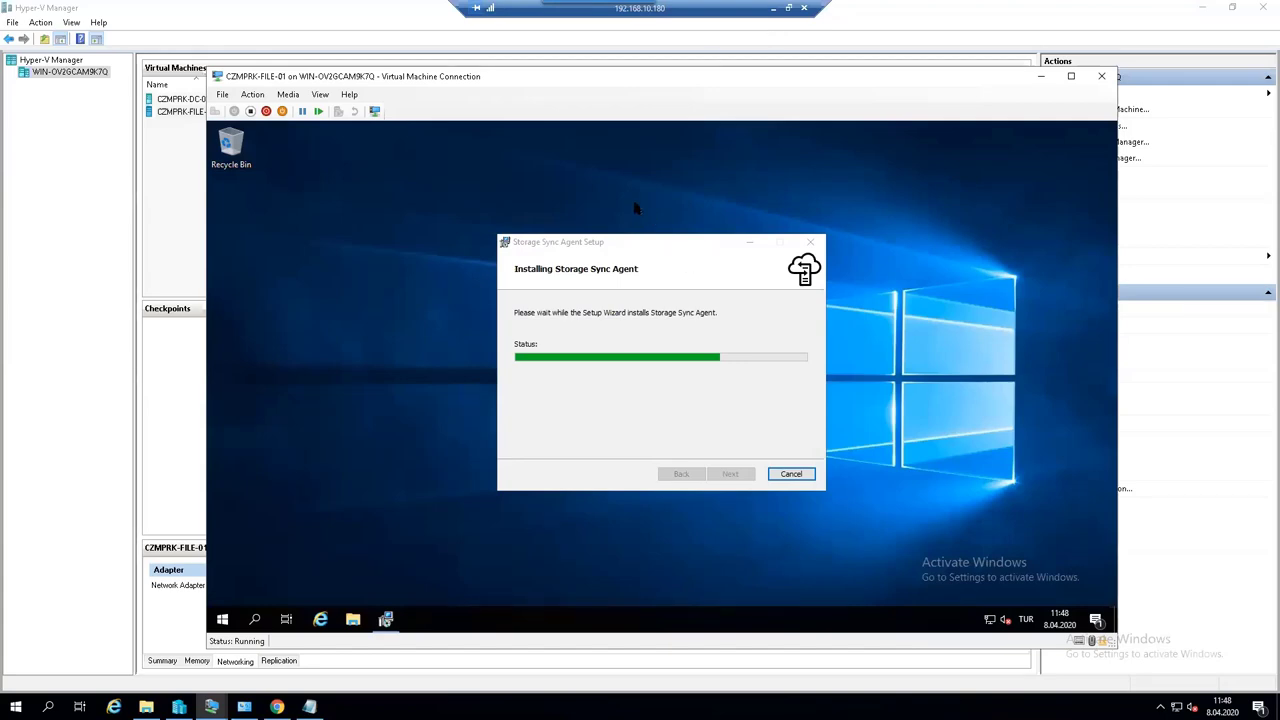
- Create a new folder named share on the Local Disk (C:) drive
click(352, 619)
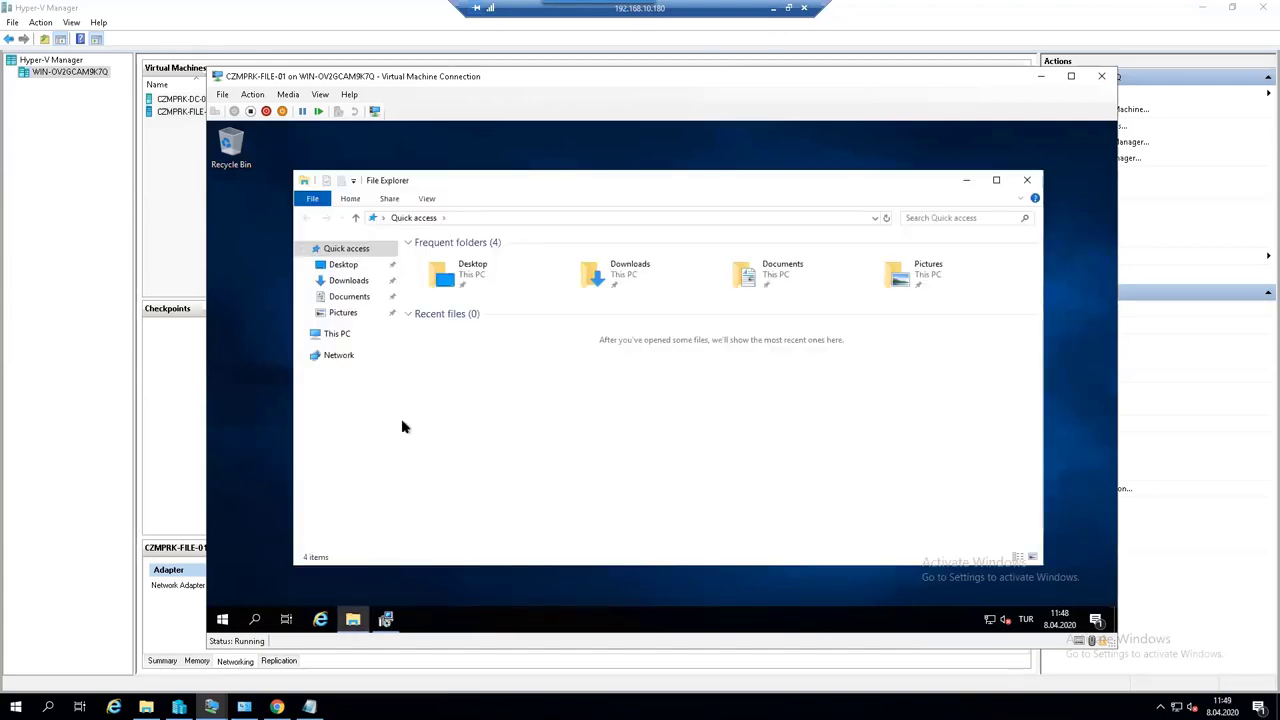
click(340, 334)
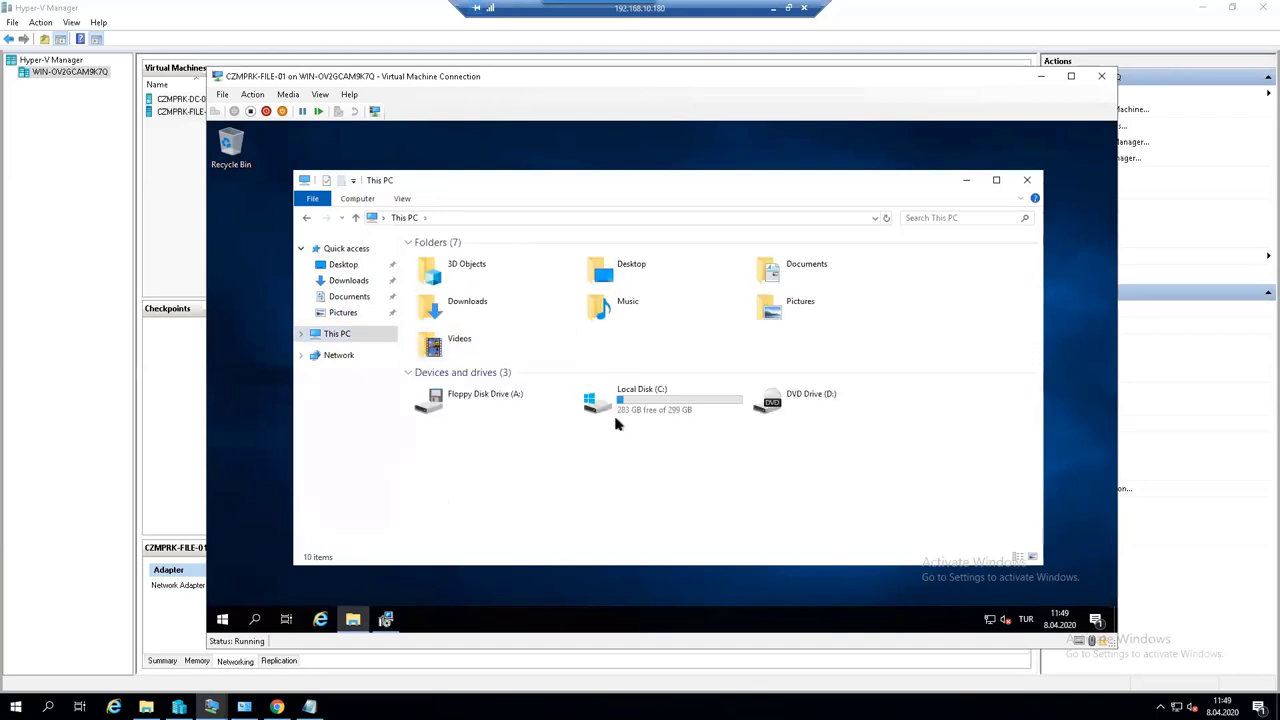
double_click(632, 416)
right_click(458, 368)
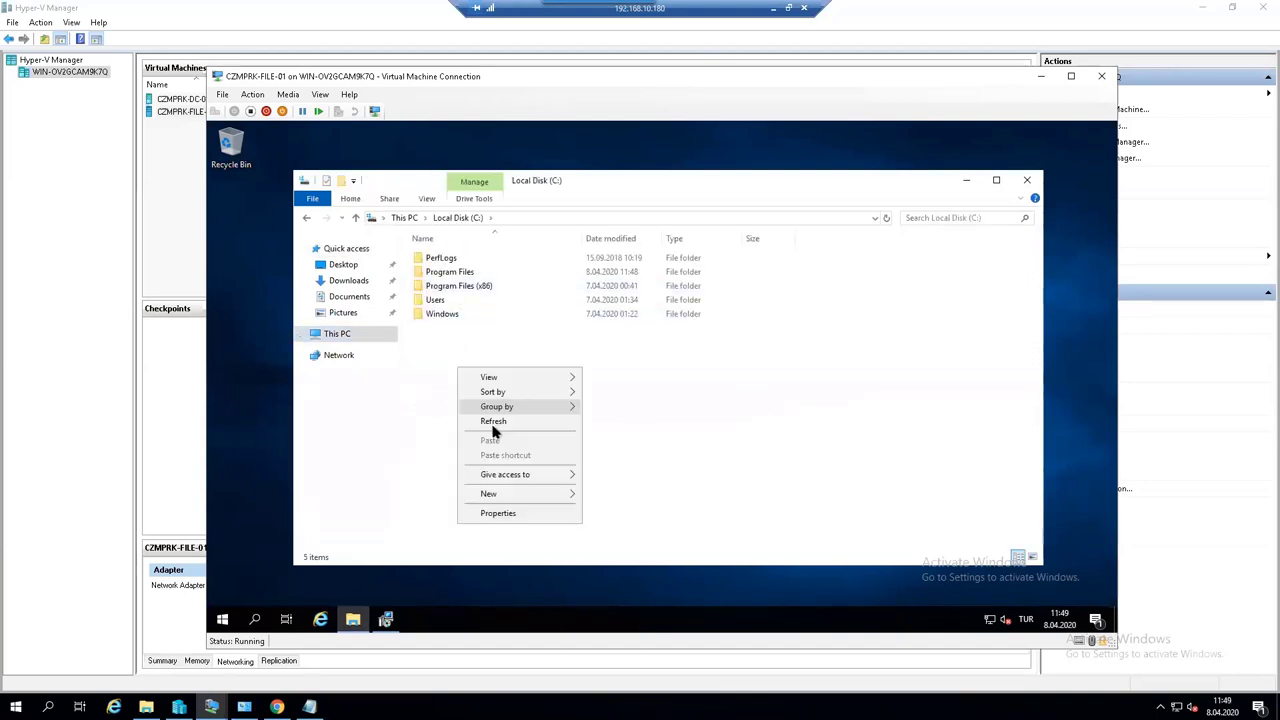
mouse_move(548, 500)
click(598, 494)
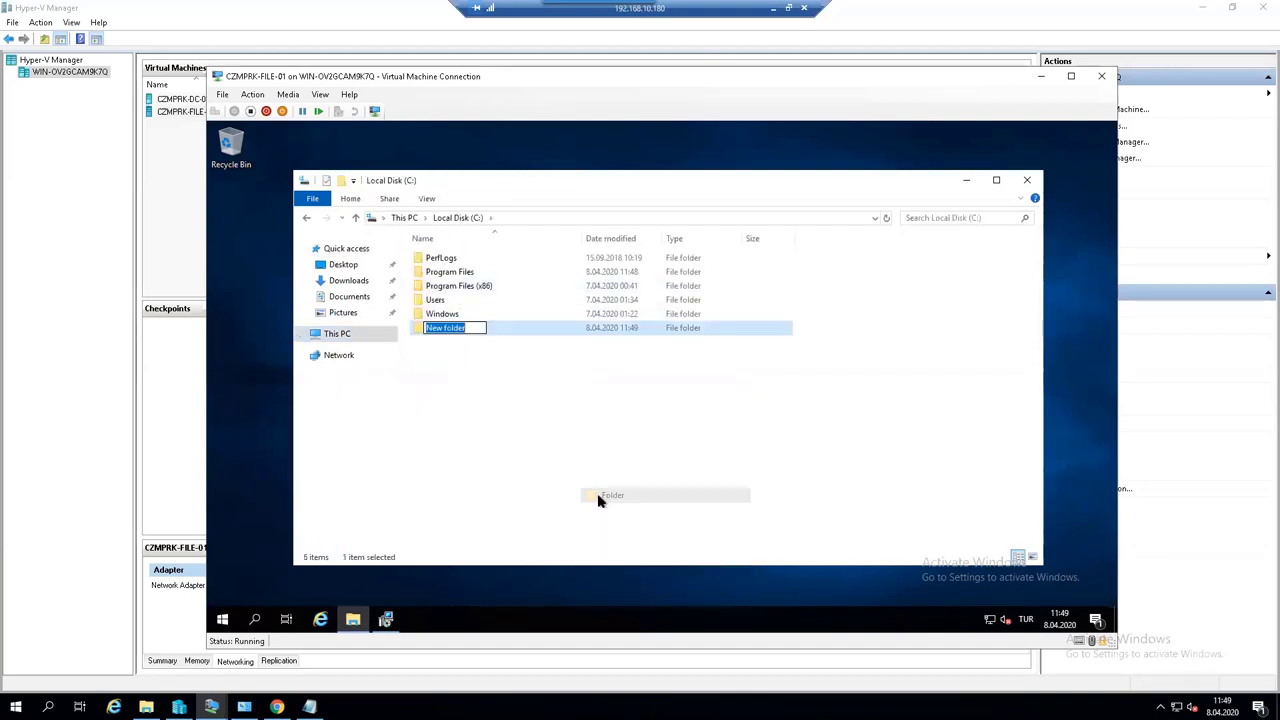
text(s)
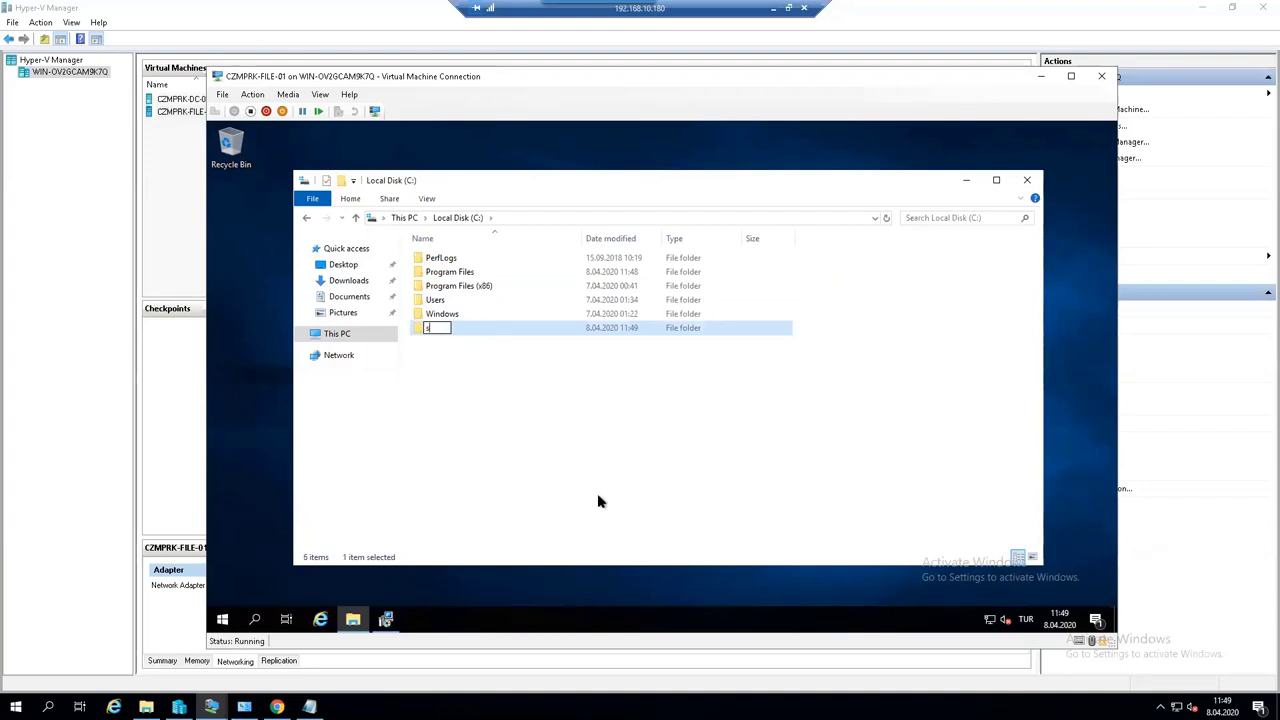
text(hare)
key(Return)
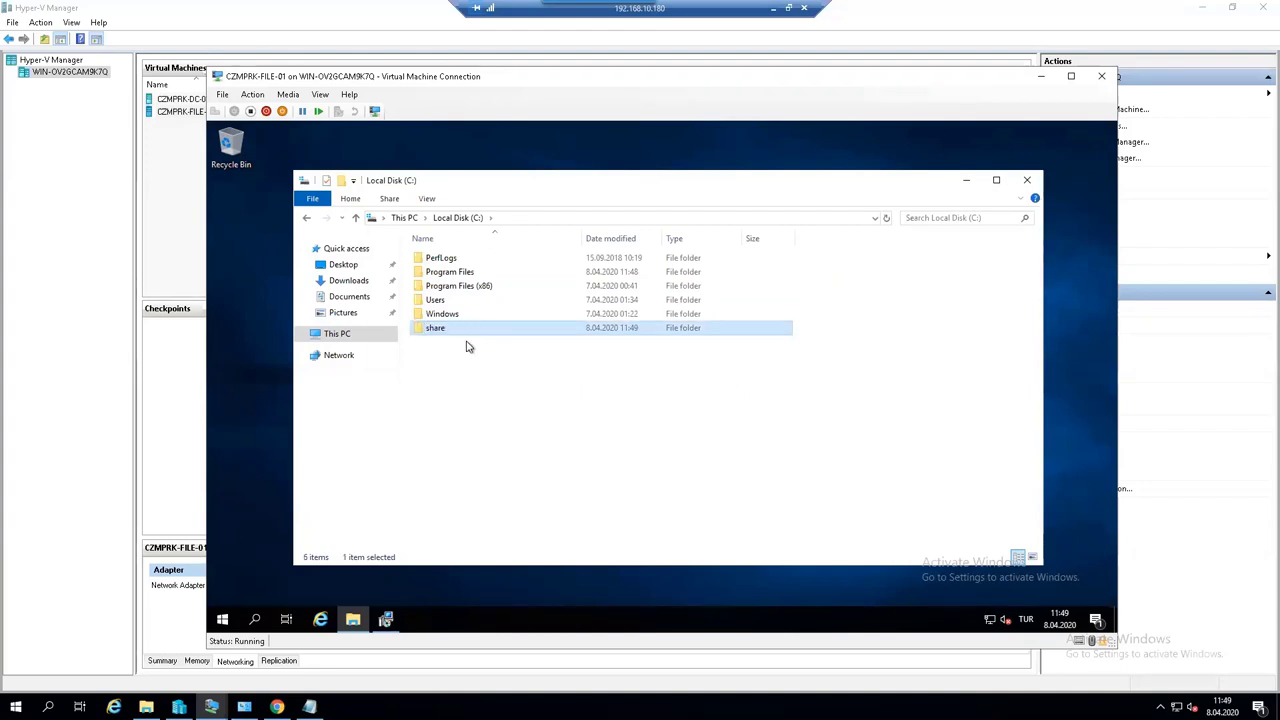
- From the share folder's Sharing properties, add the Domain Users group to the share's access list
right_click(462, 326)
click(488, 552)
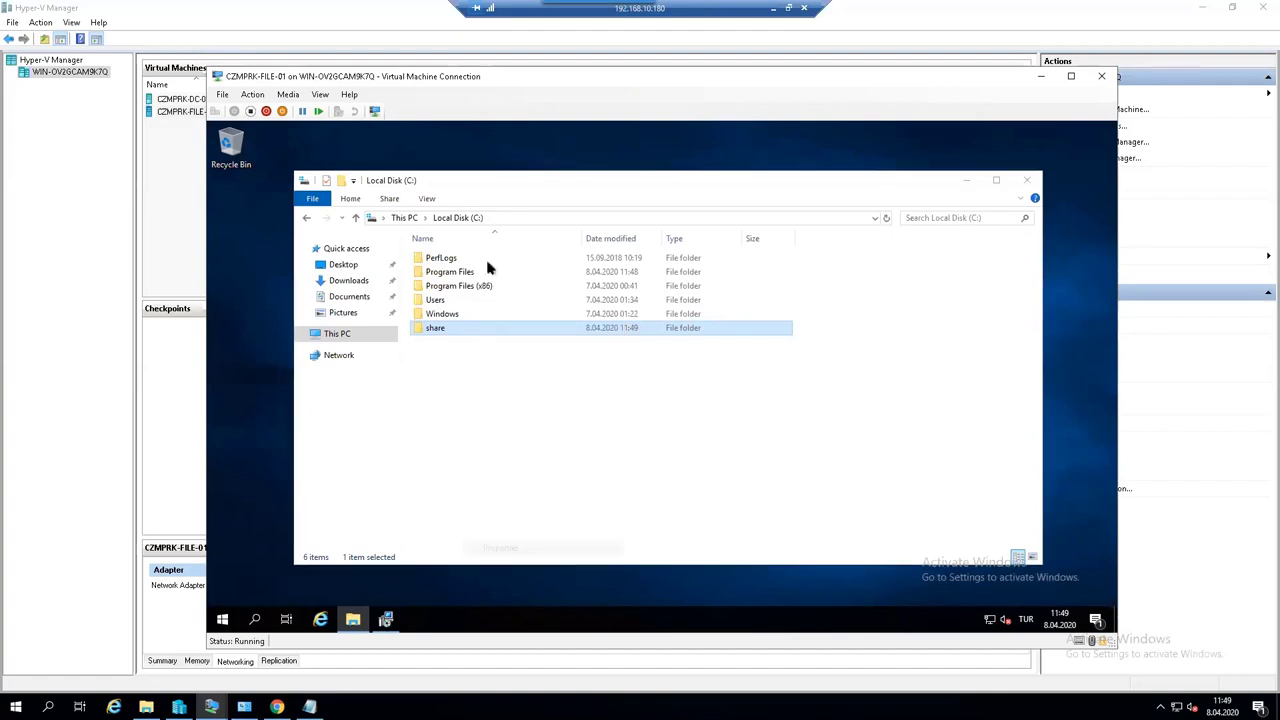
click(551, 311)
click(519, 311)
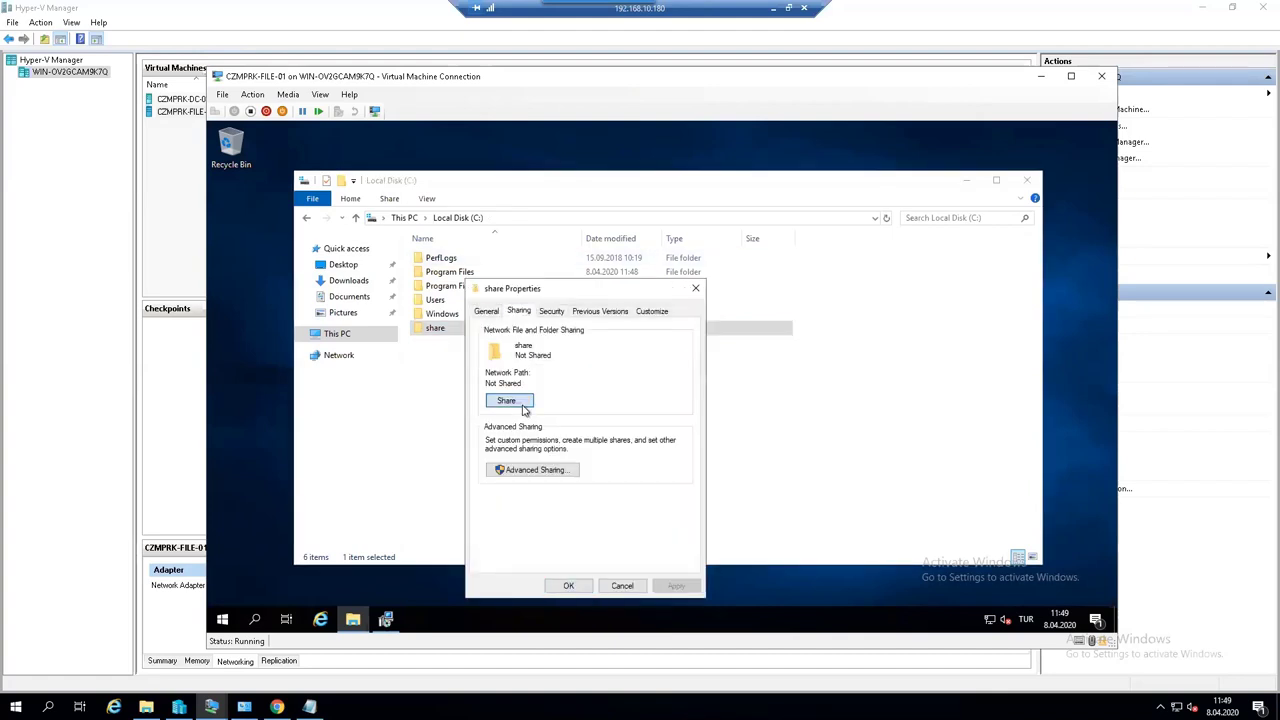
click(509, 401)
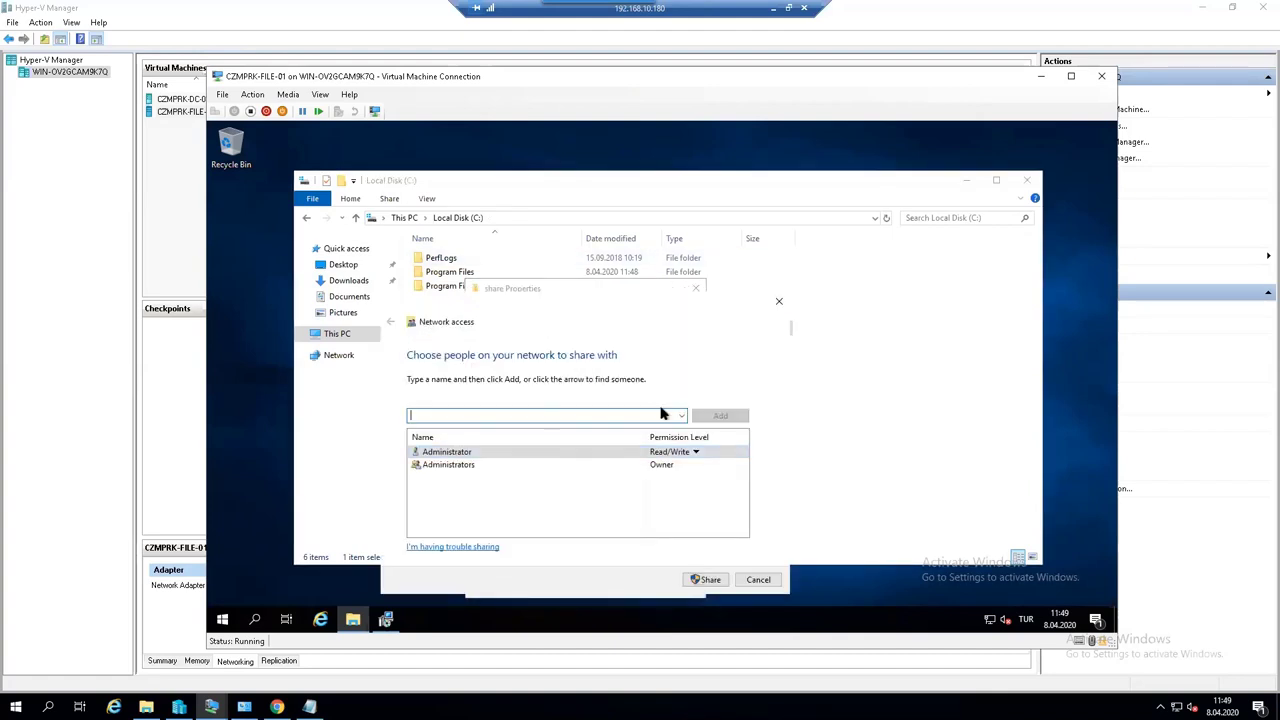
text(e)
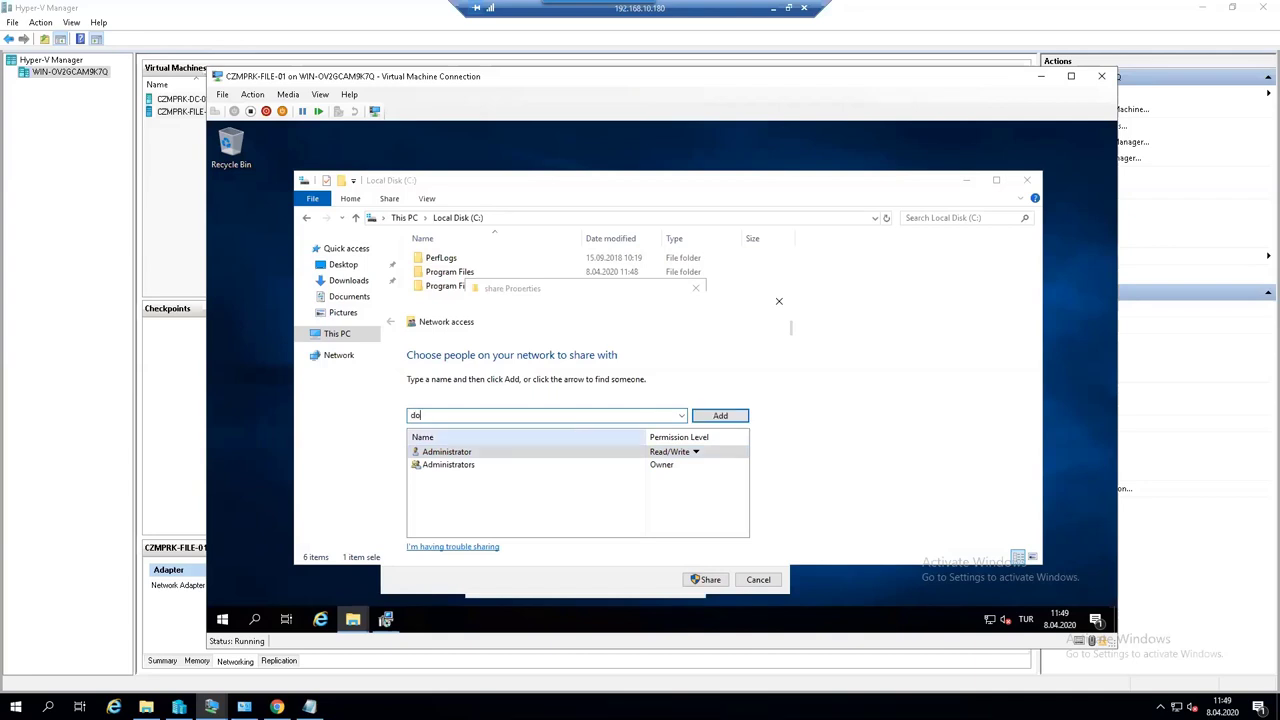
text(oma)
key(Return)
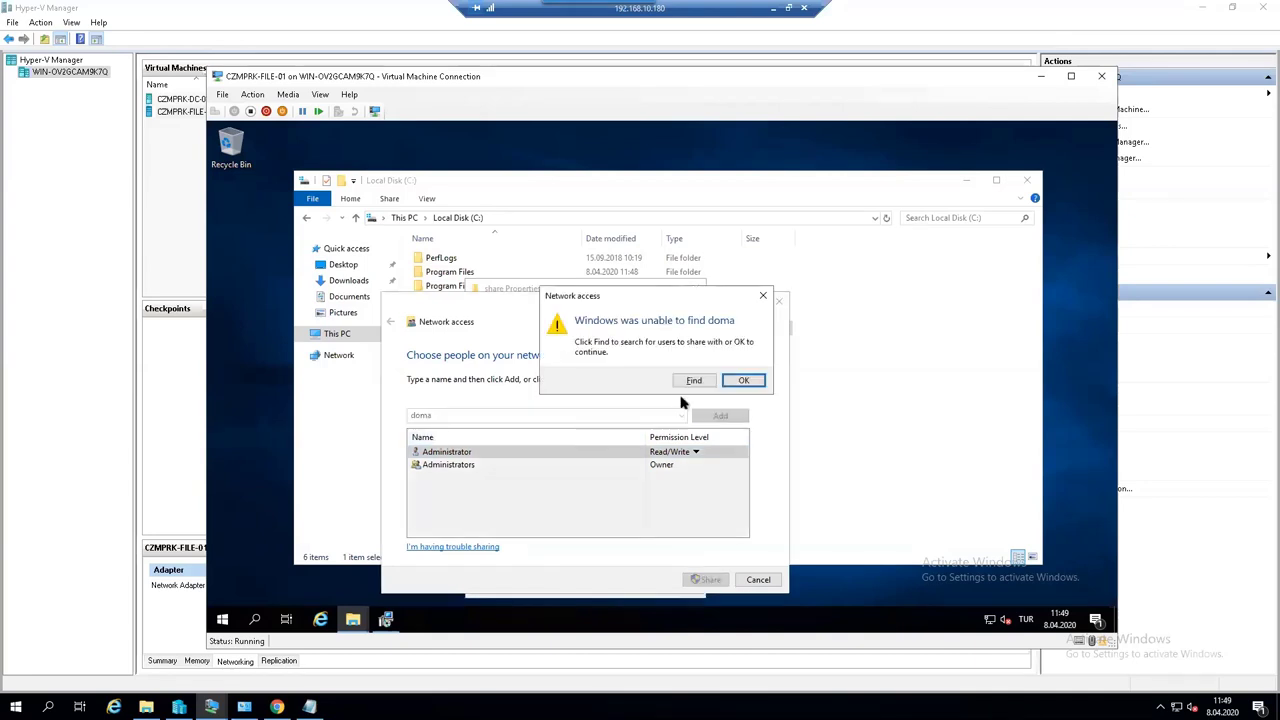
click(688, 384)
text(domain)
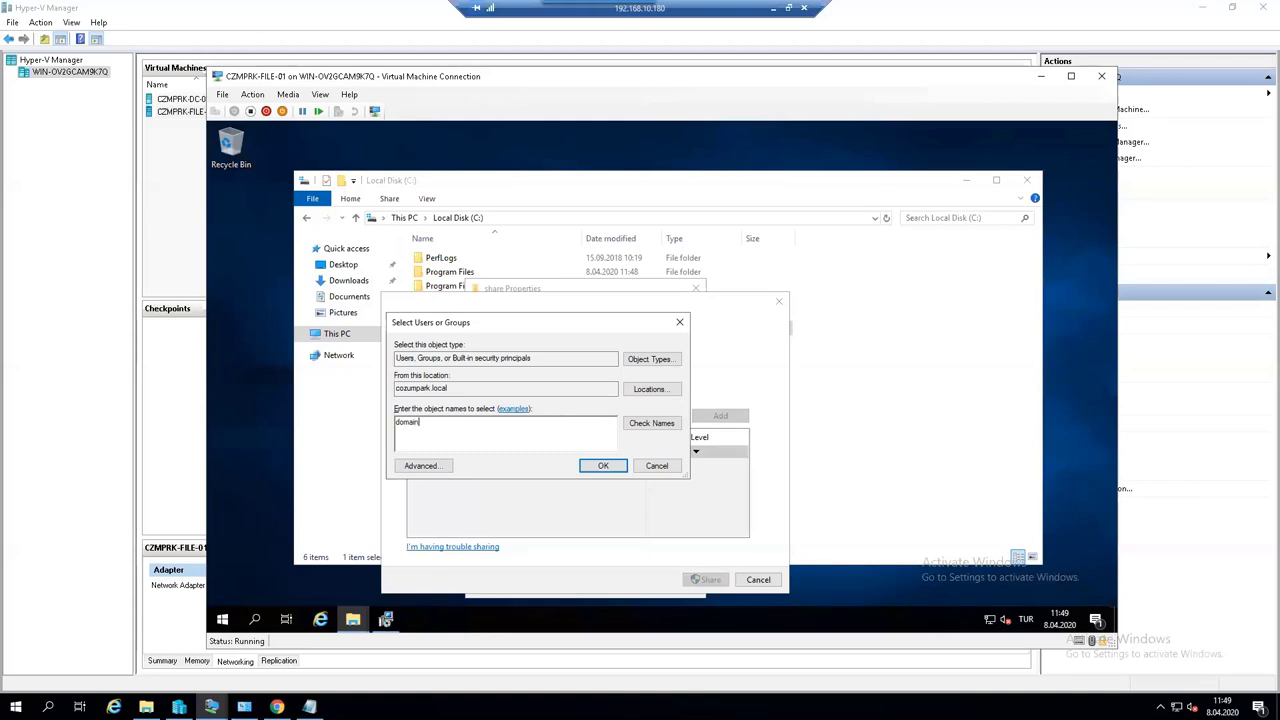
key(Return)
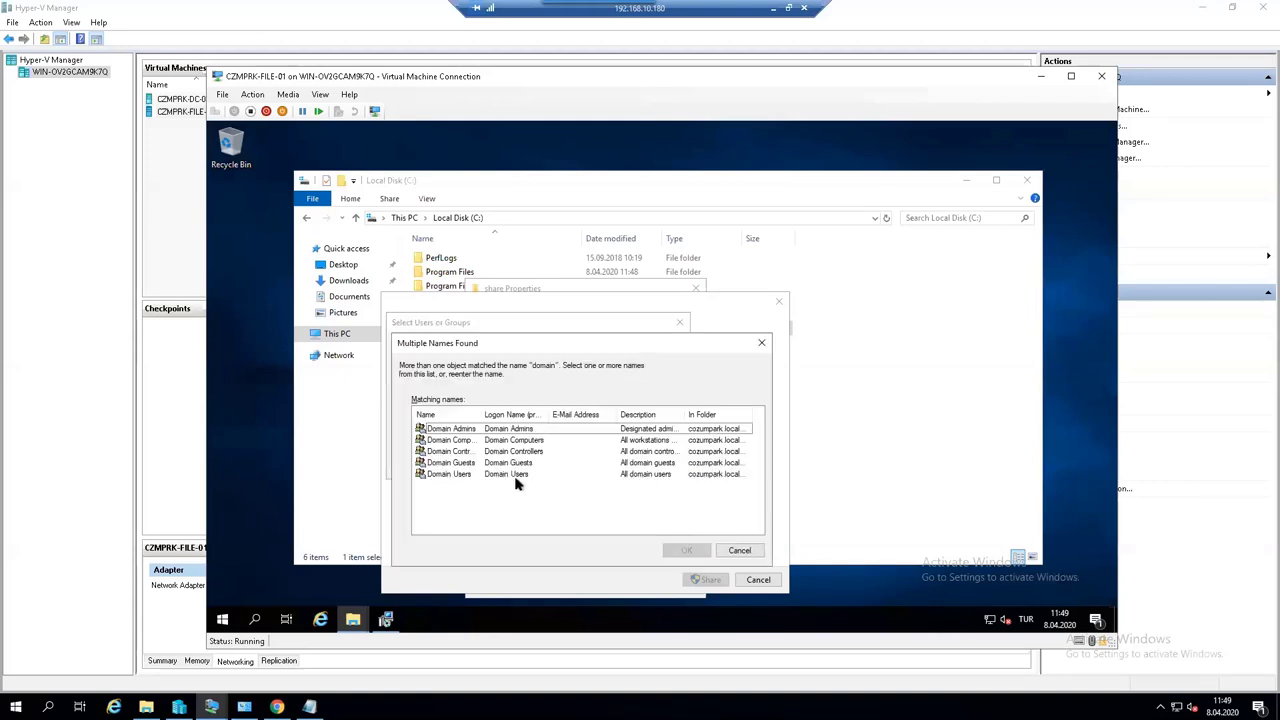
click(516, 478)
key(Return)
- Give Domain Users Read/Write permission and share the folder as \\CZMPRK-FILE-01\share
click(665, 477)
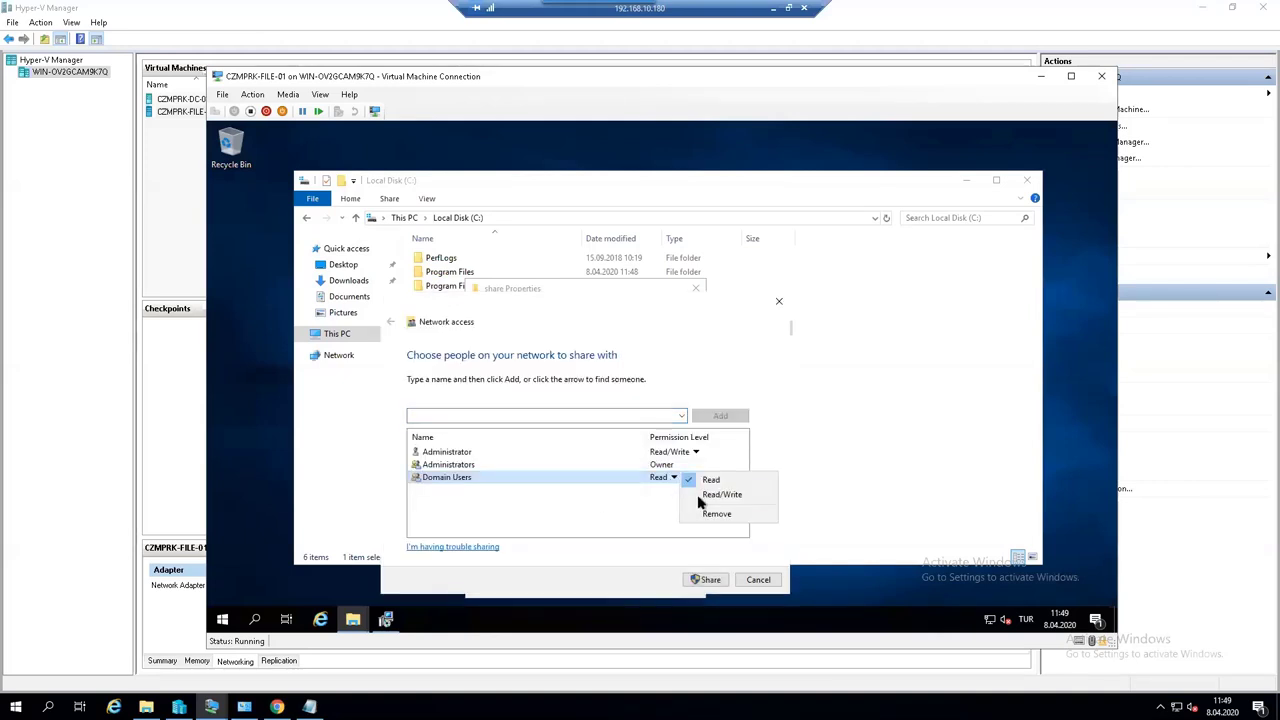
click(721, 494)
click(708, 580)
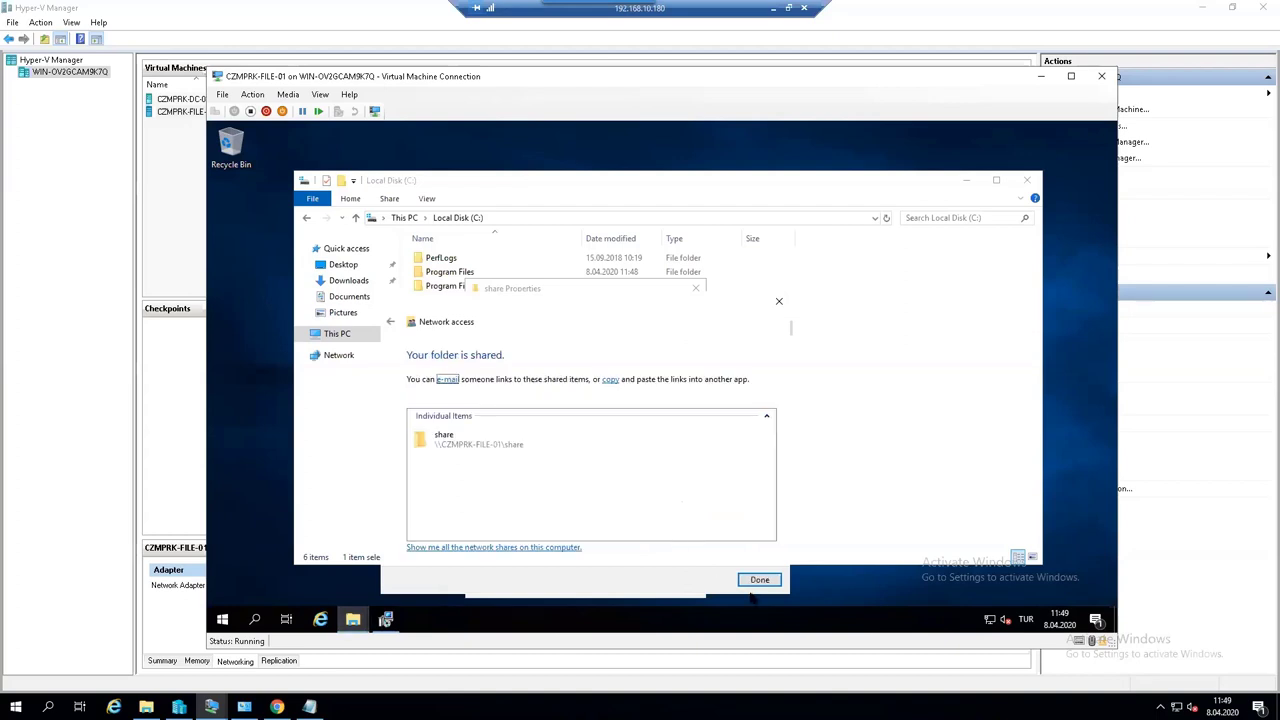
click(756, 582)
click(523, 331)
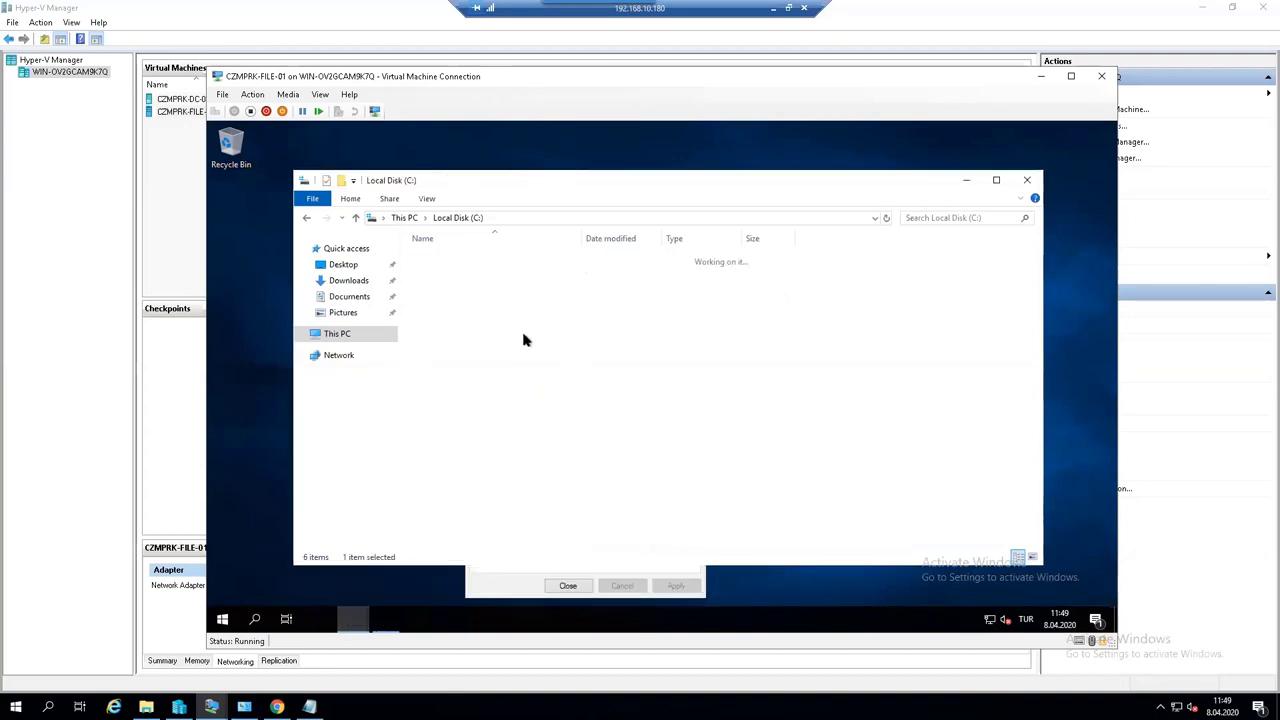
- Paste StorageSyncAgent_WS2019 into C:\share, dismiss the Replace prompt, and finish the Storage Sync Agent setup
double_click(523, 340)
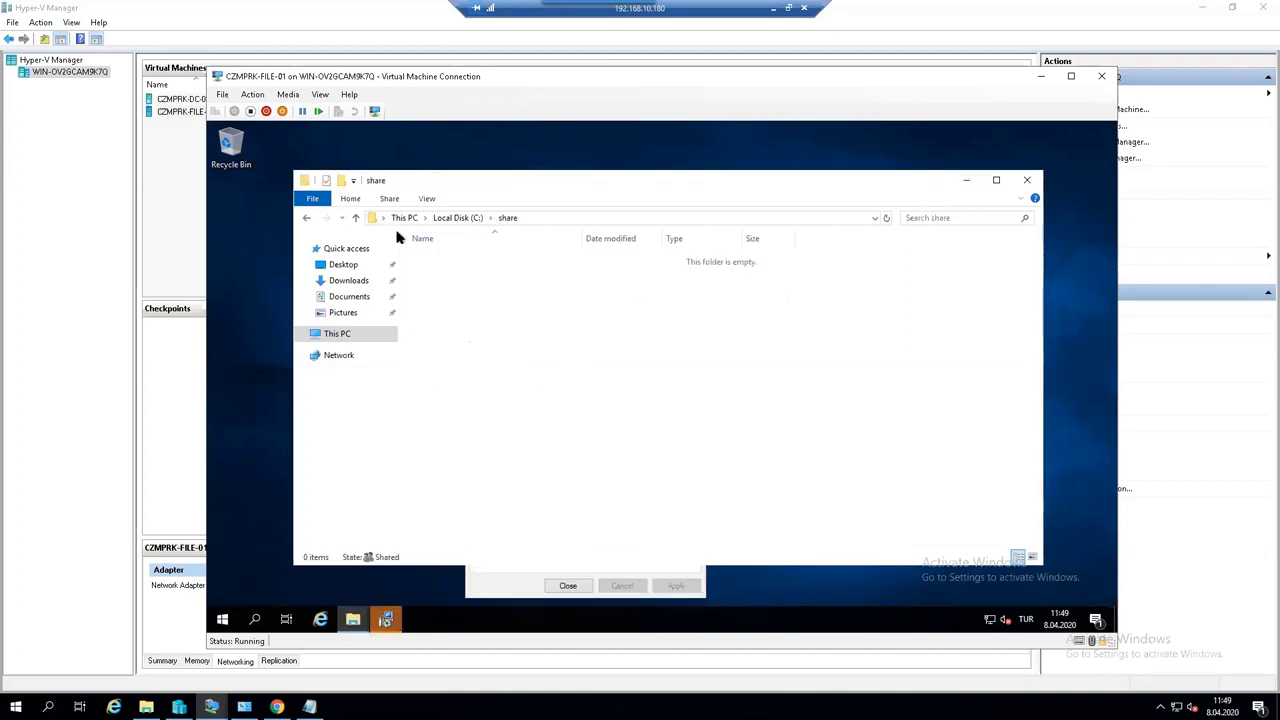
click(365, 282)
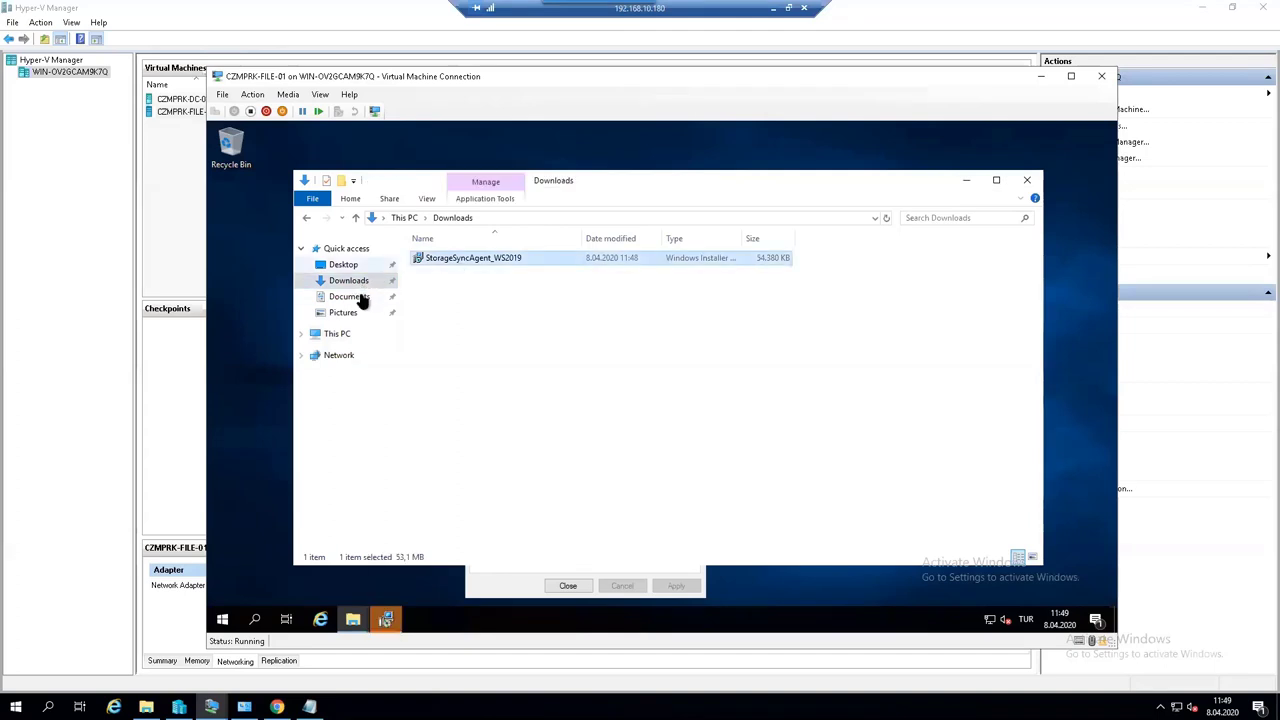
click(337, 334)
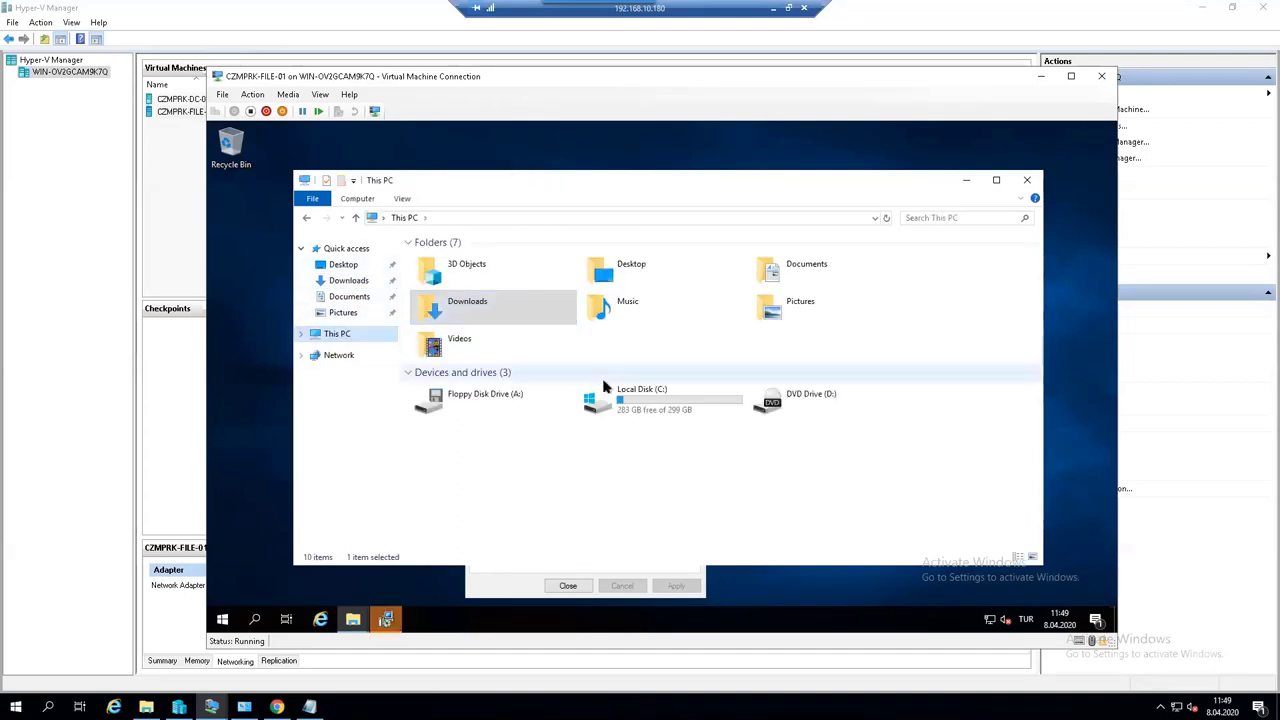
double_click(604, 390)
double_click(500, 305)
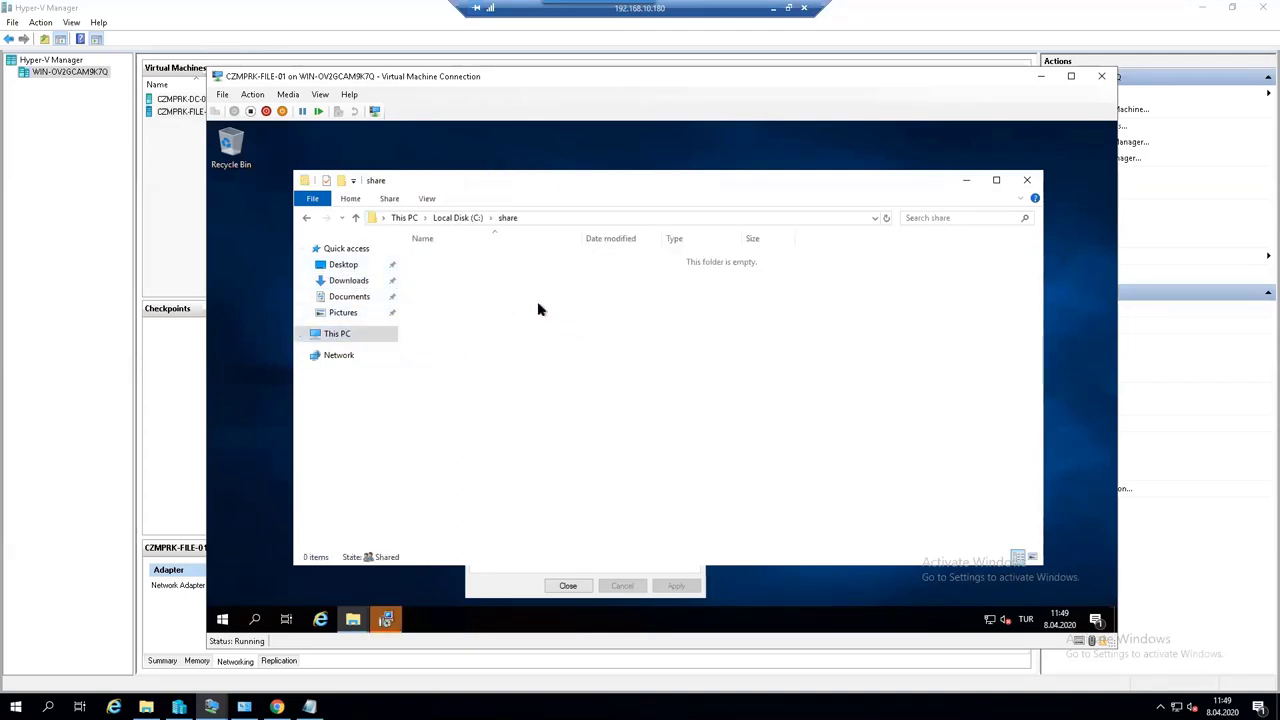
key(ctrl+v)
key(ctrl+v)
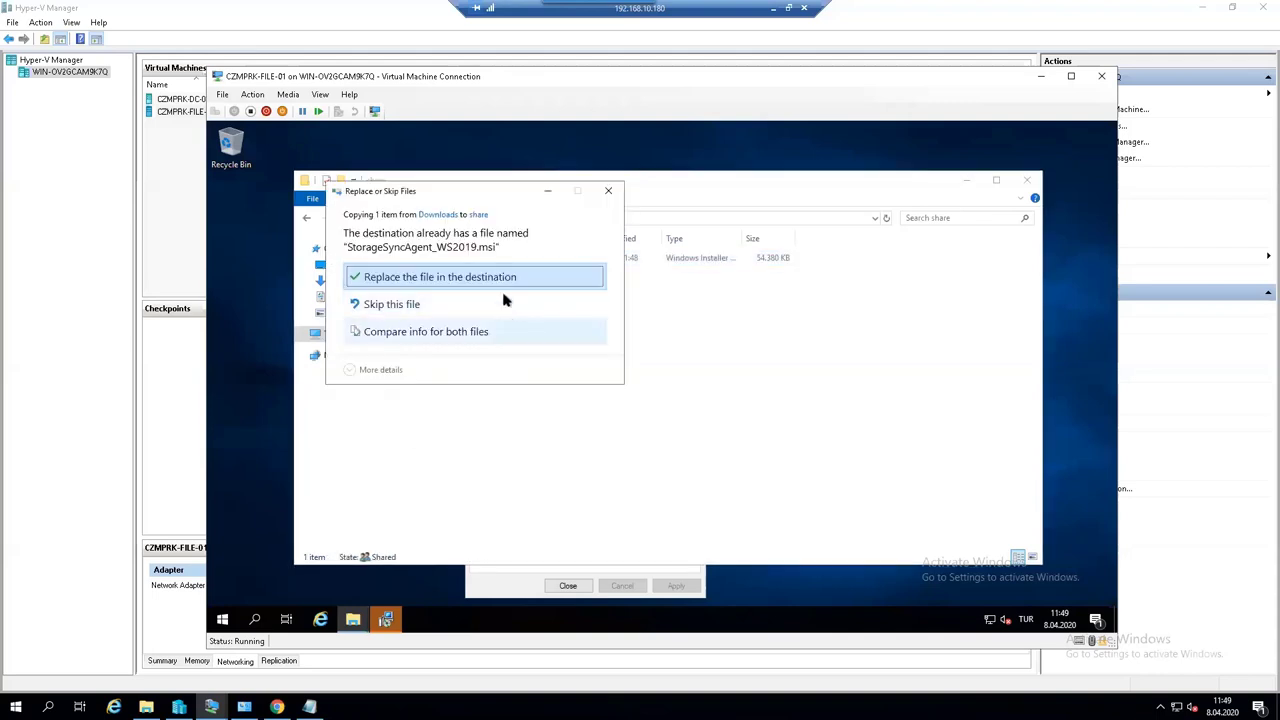
click(609, 194)
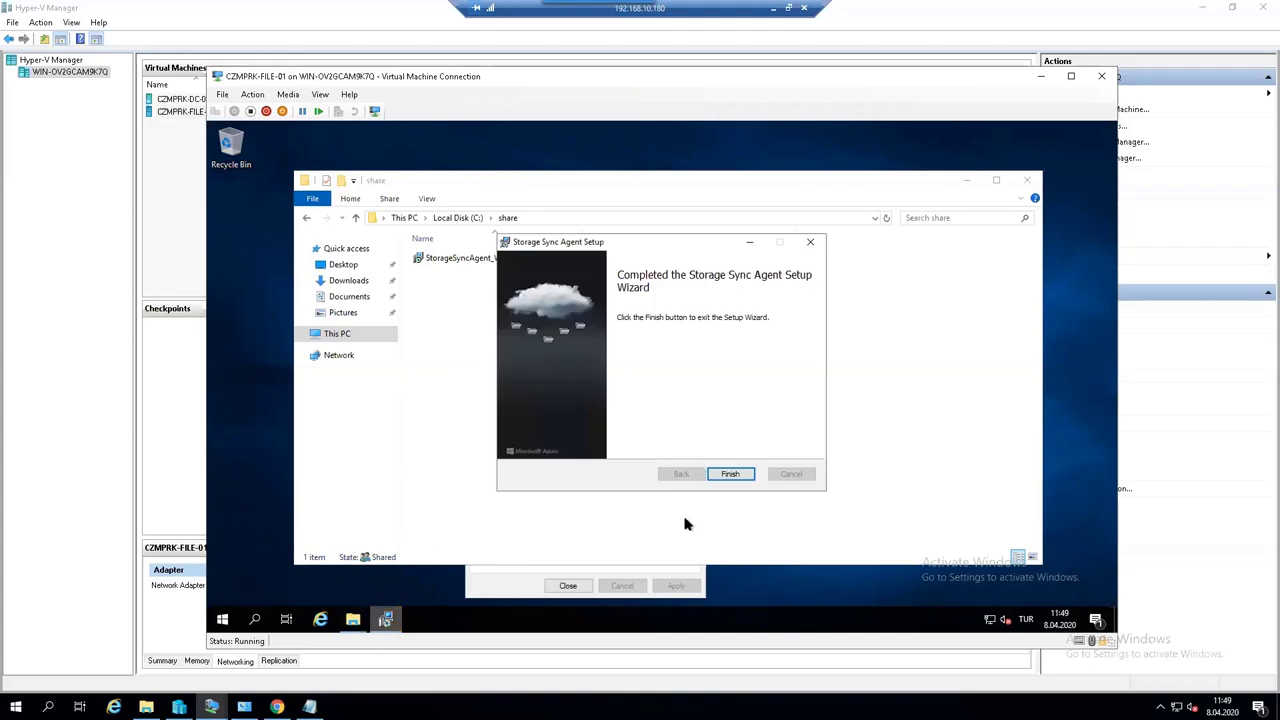
click(720, 476)
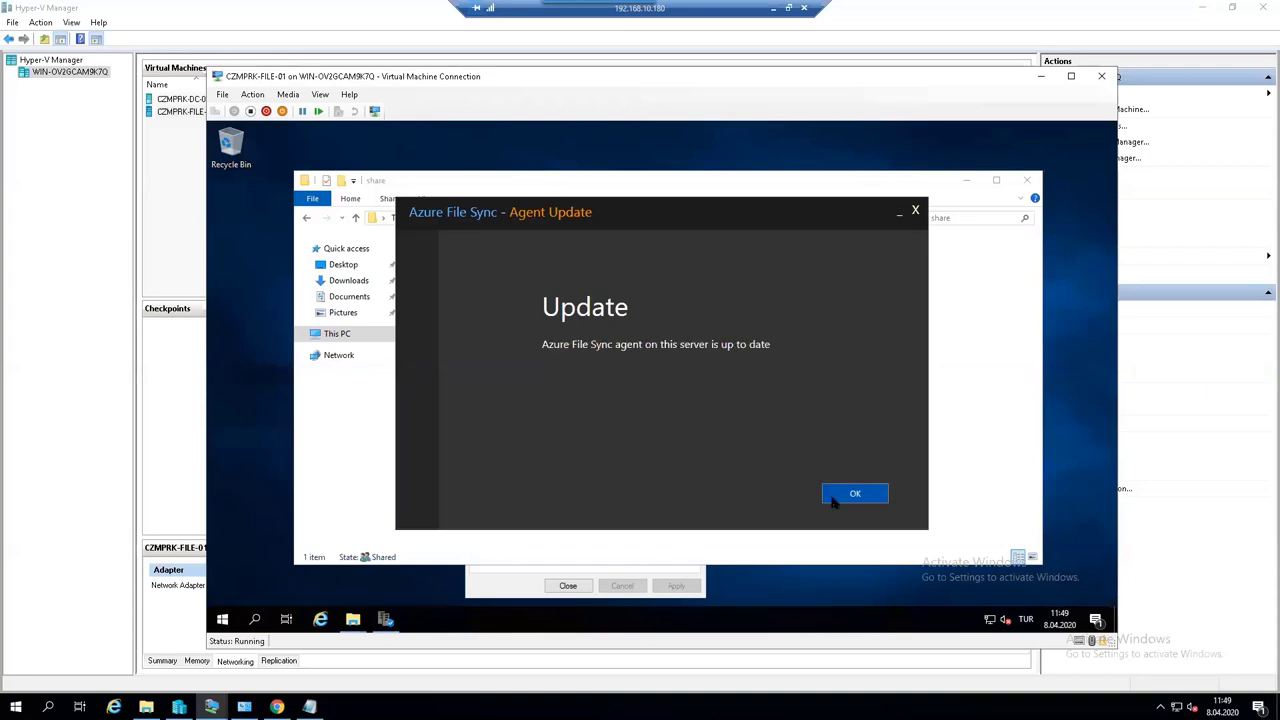
- Acknowledge the up-to-date agent, sign in with the Azure account e-mail and password, and choose Microsoft Azure Sponsorship
click(833, 500)
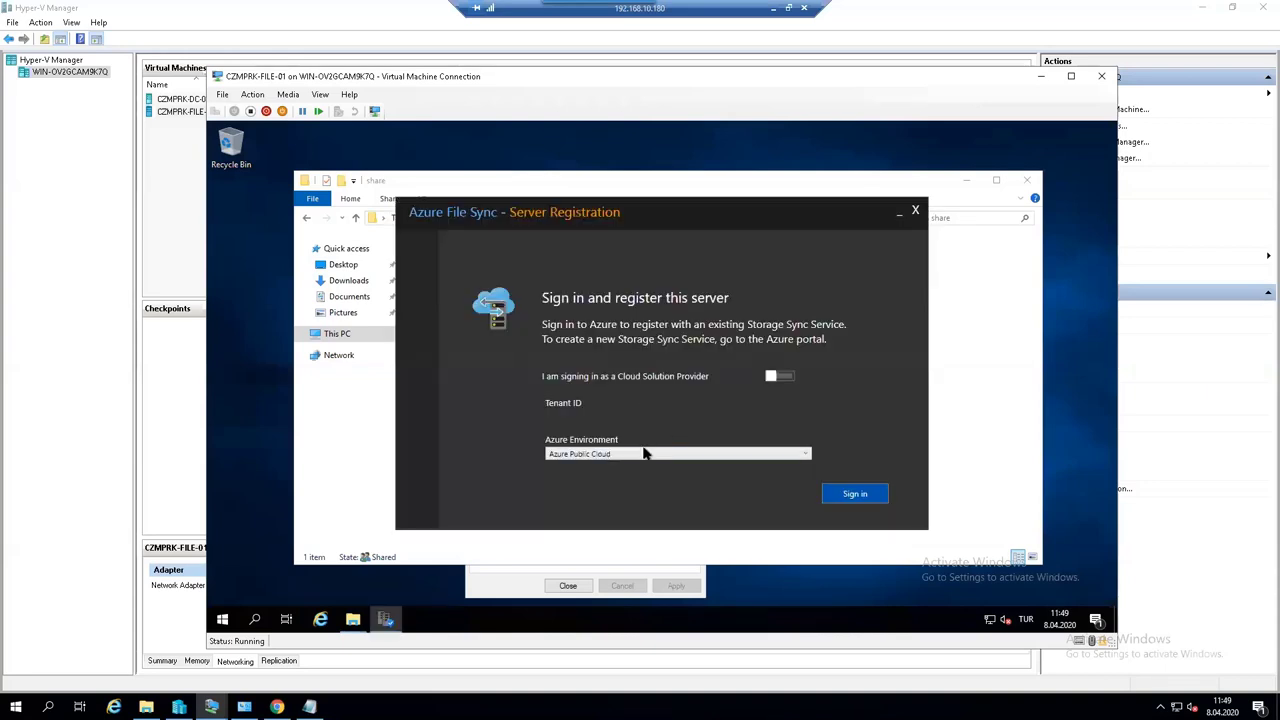
click(843, 495)
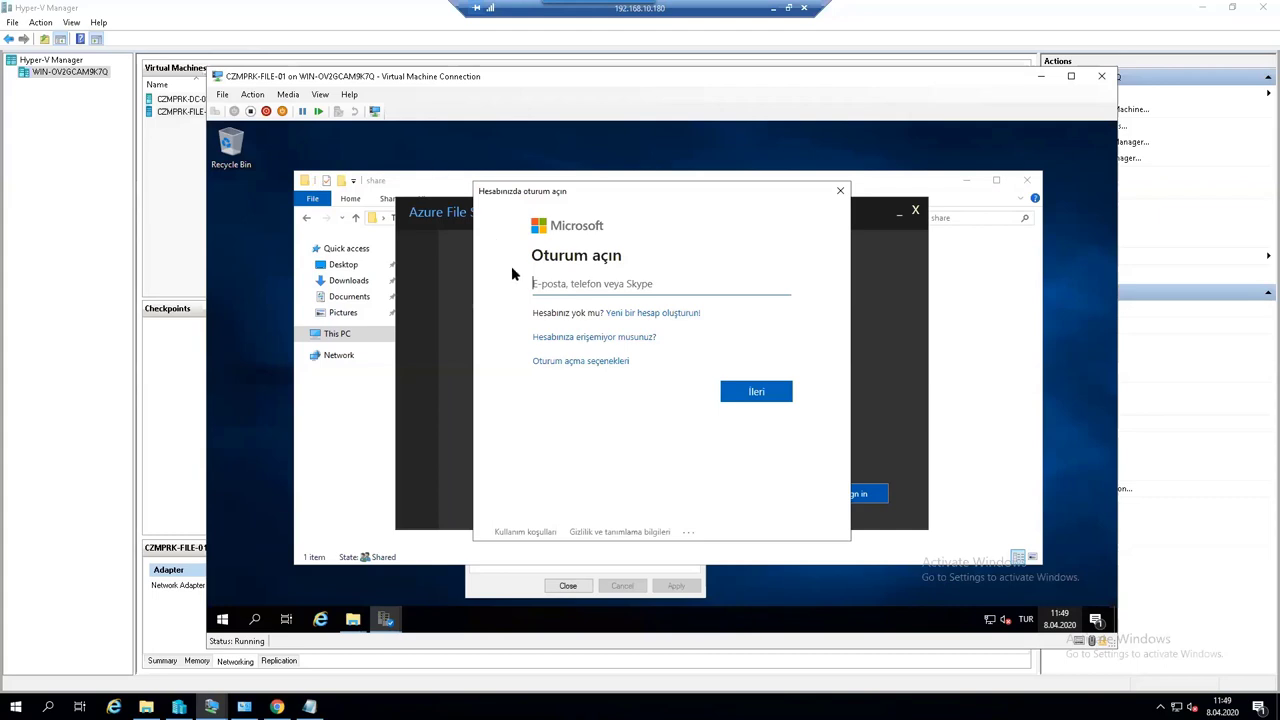
key(ctrl+v)
click(751, 396)
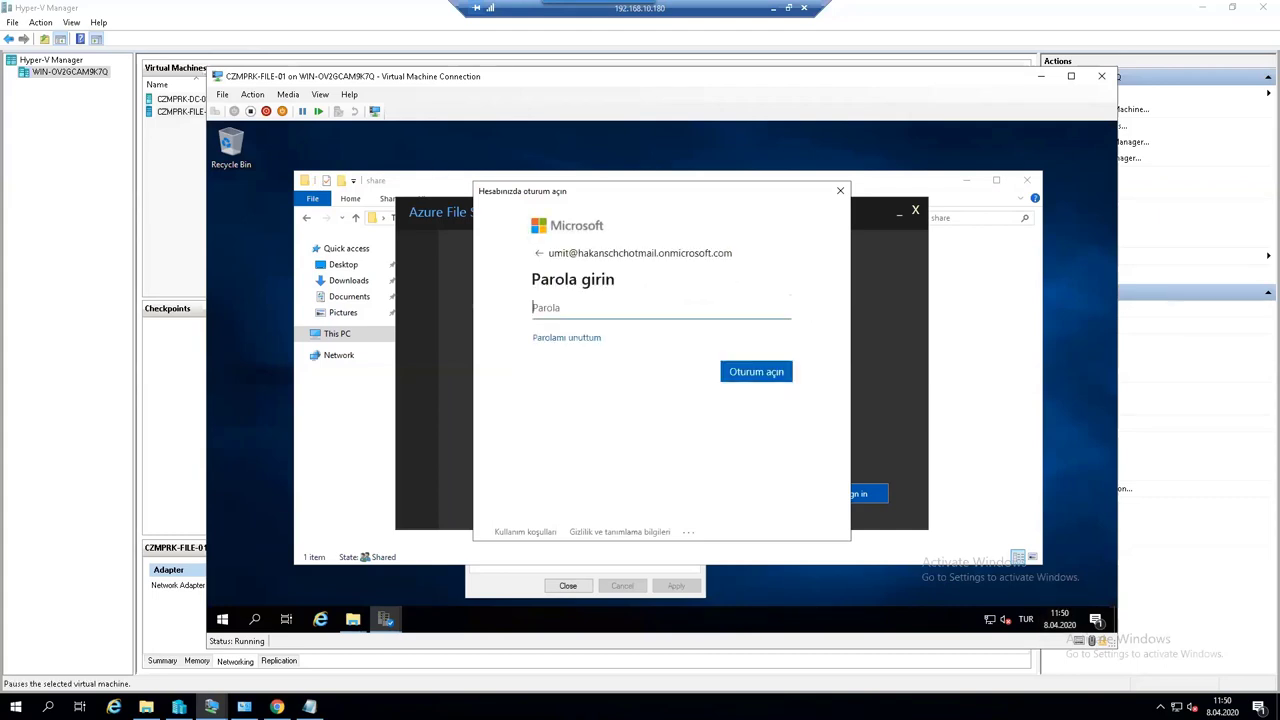
key(ctrl+v)
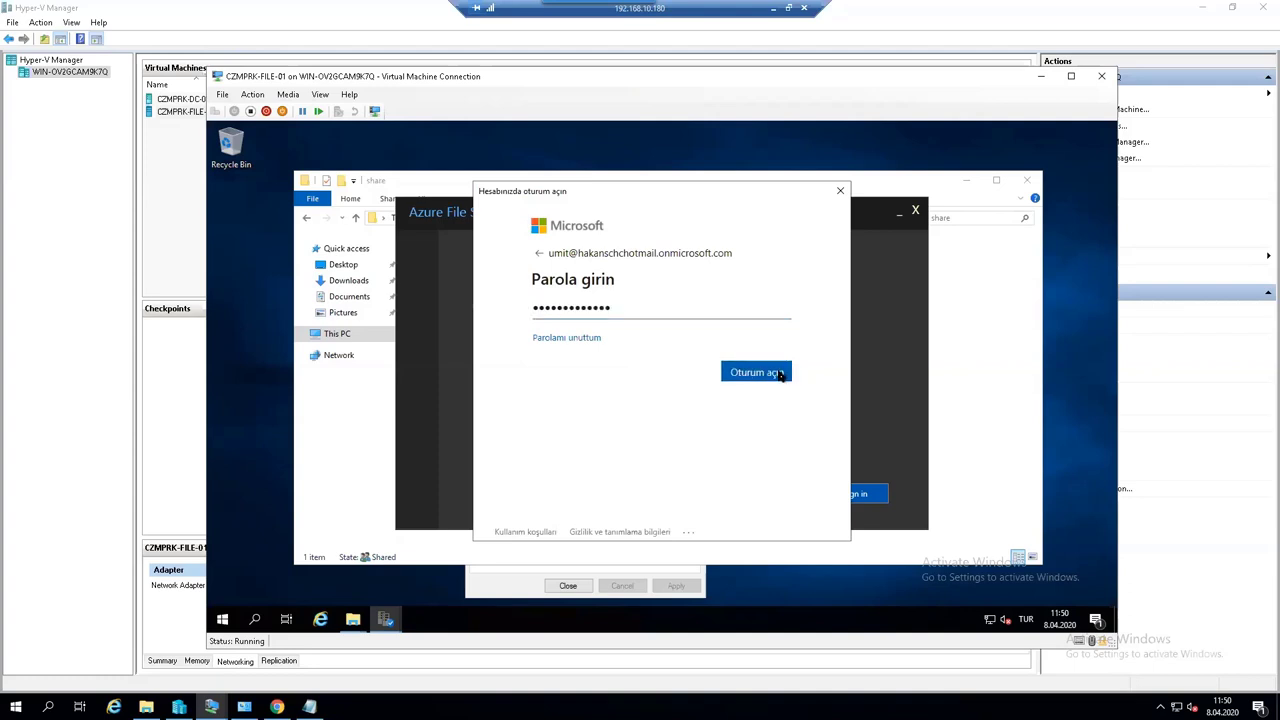
click(772, 377)
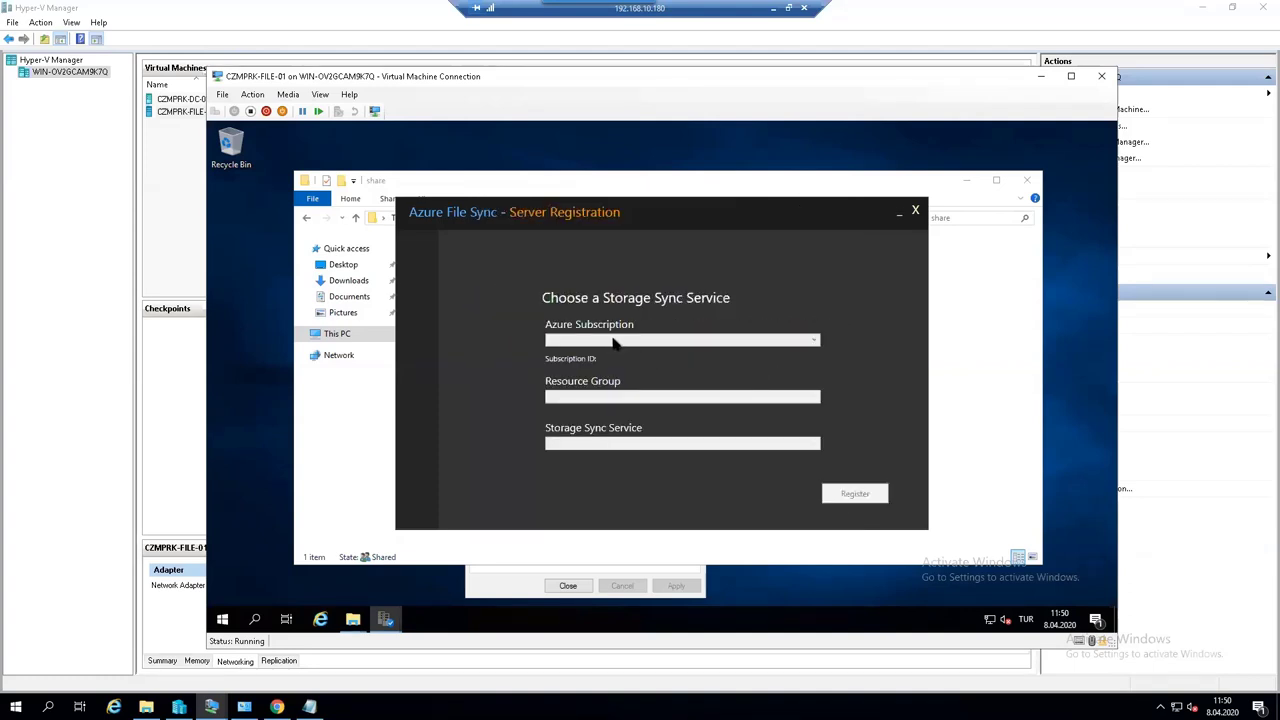
click(610, 341)
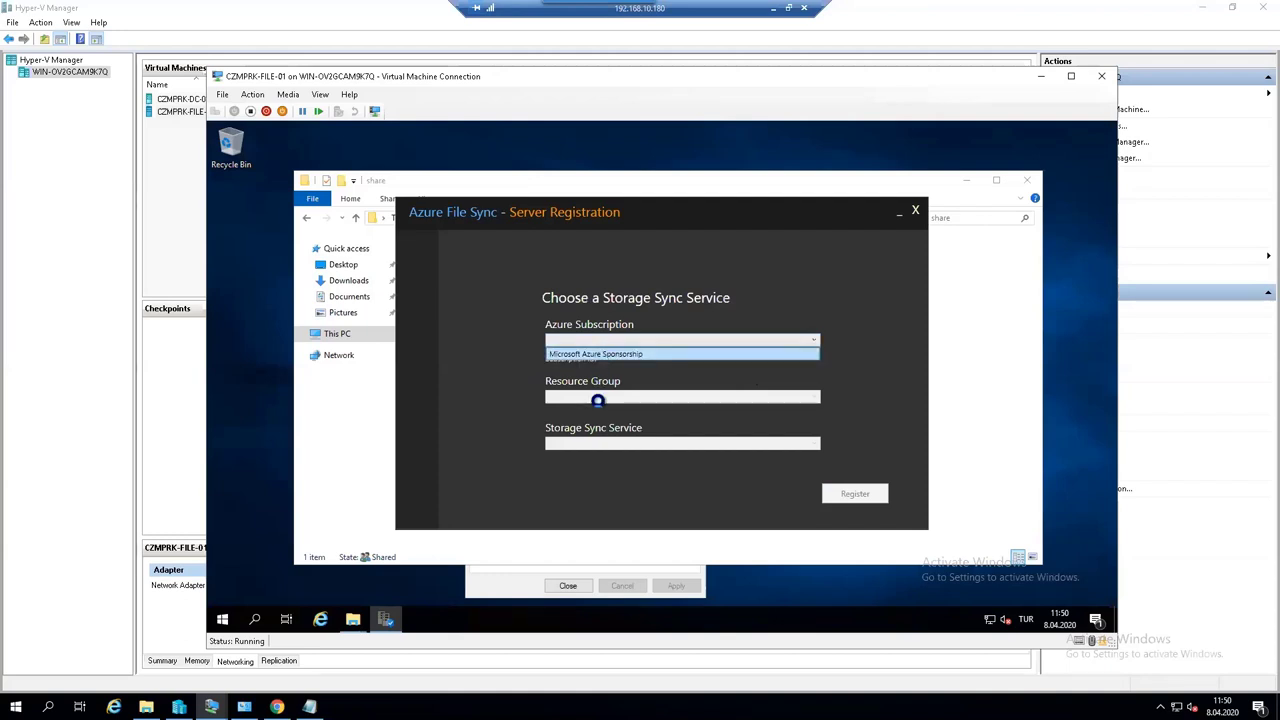
- Register the server to filesynccozumpark in rg-cozumpark and close the Registration successful screen
click(593, 398)
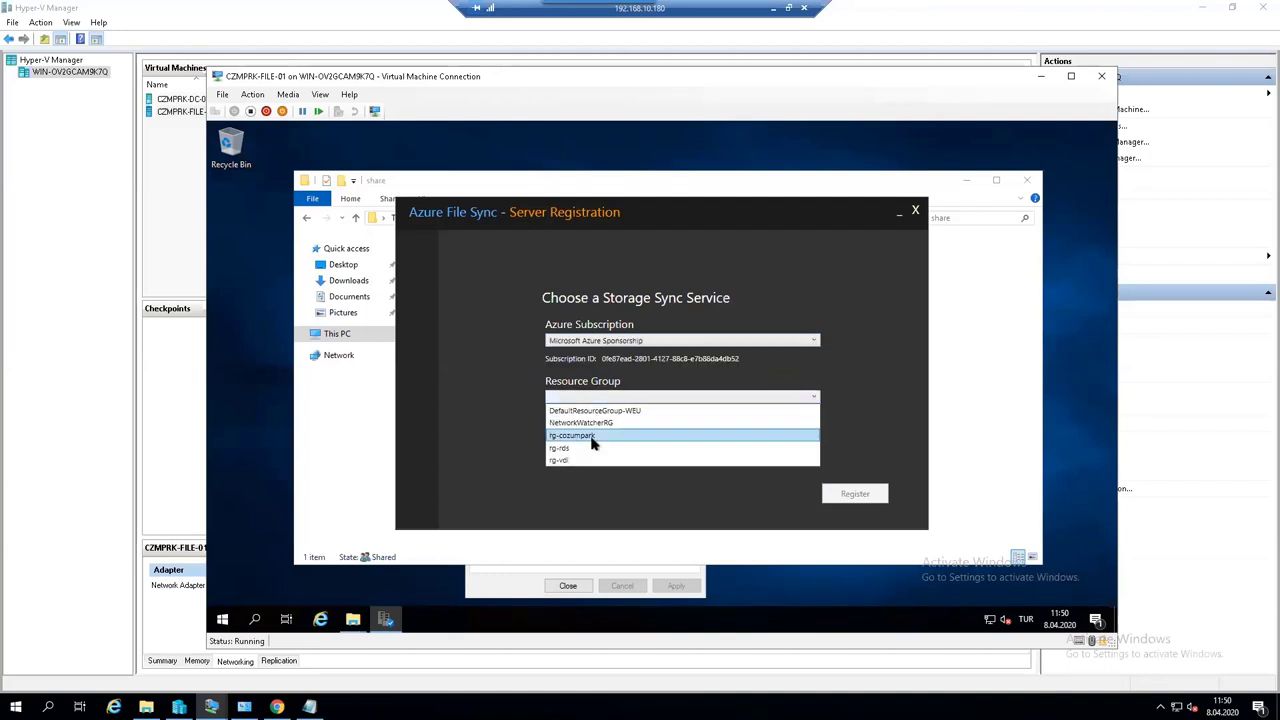
click(592, 443)
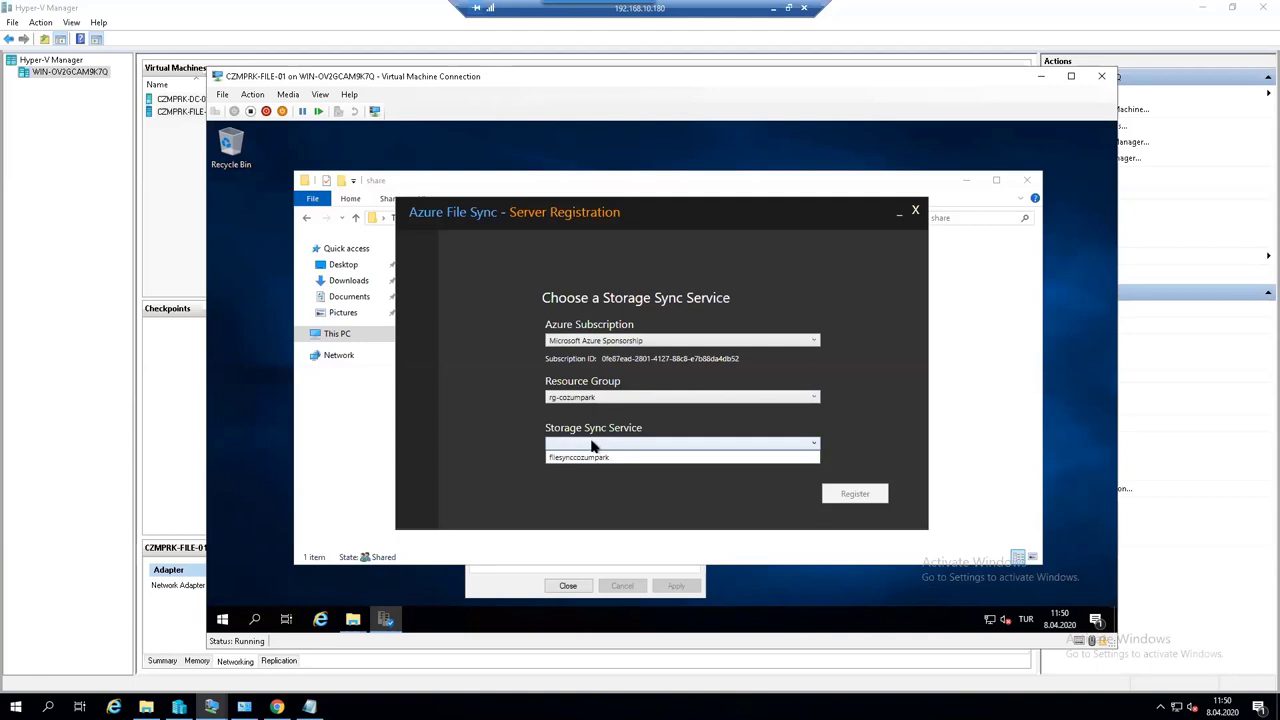
click(597, 457)
click(849, 497)
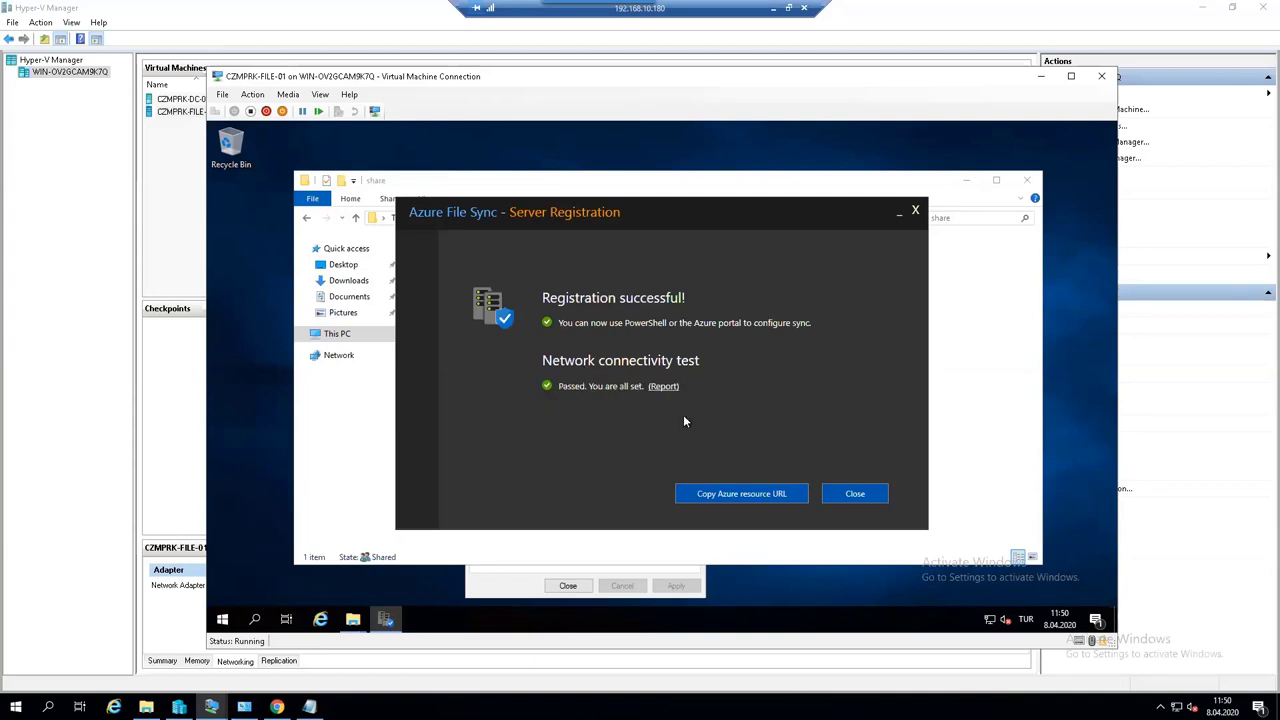
click(842, 494)
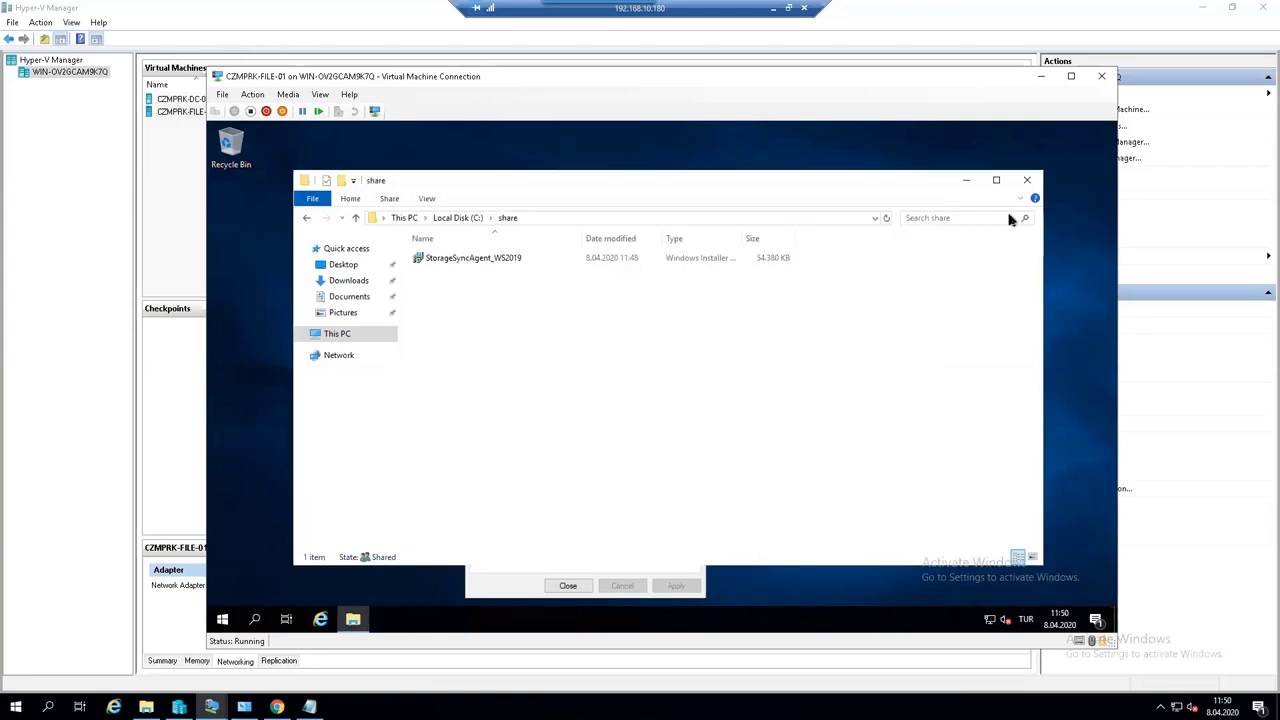
- Close the share window and its properties, then restart the file server with reason Other (Unplanned)
click(1010, 183)
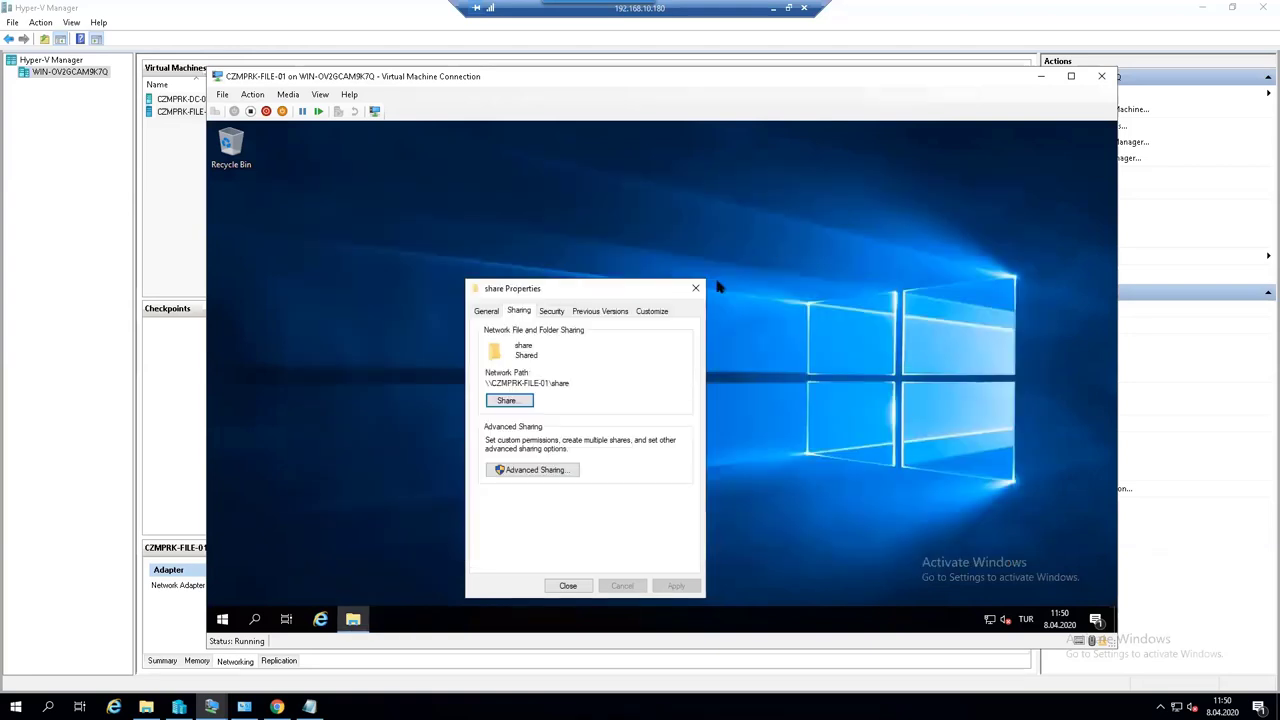
click(568, 585)
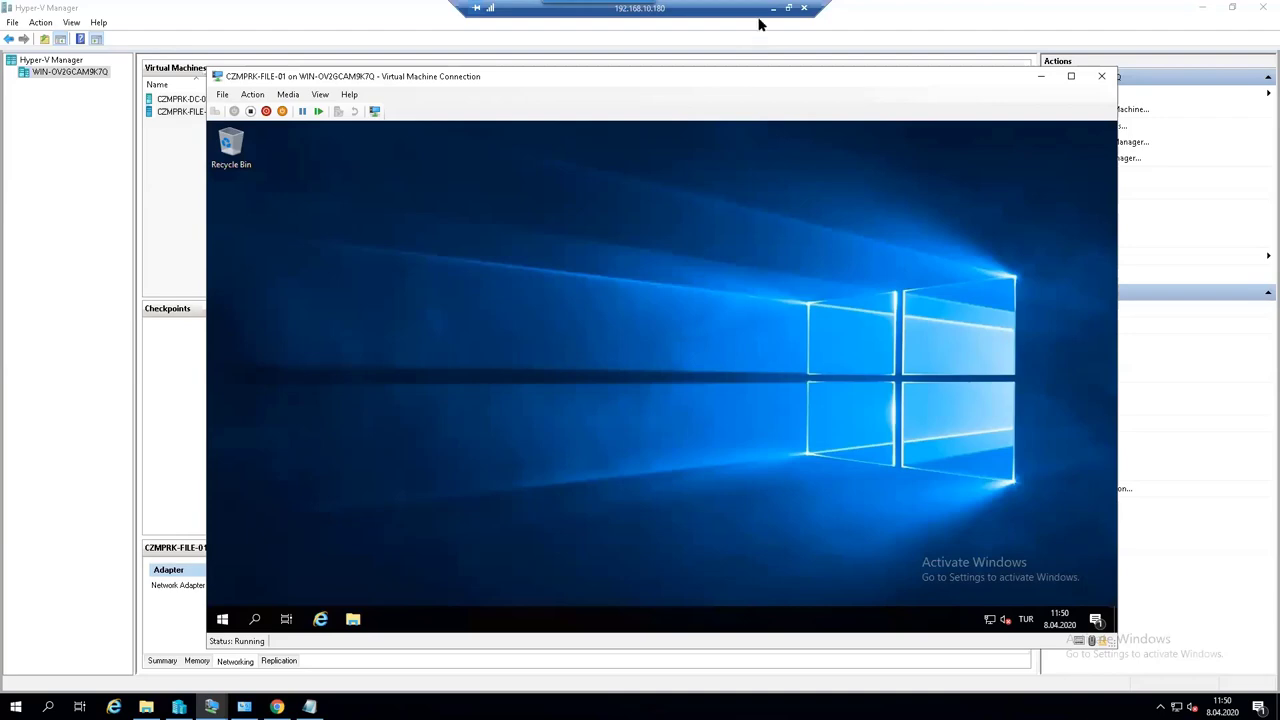
click(222, 619)
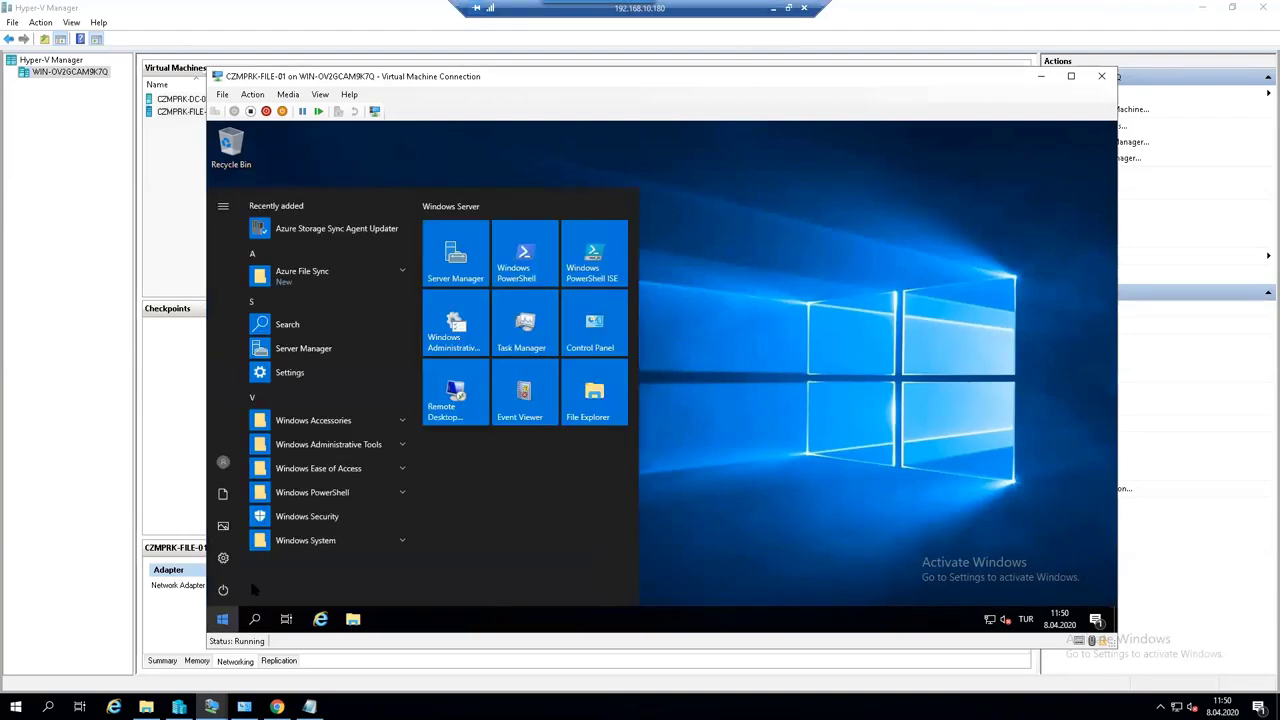
click(223, 589)
click(240, 557)
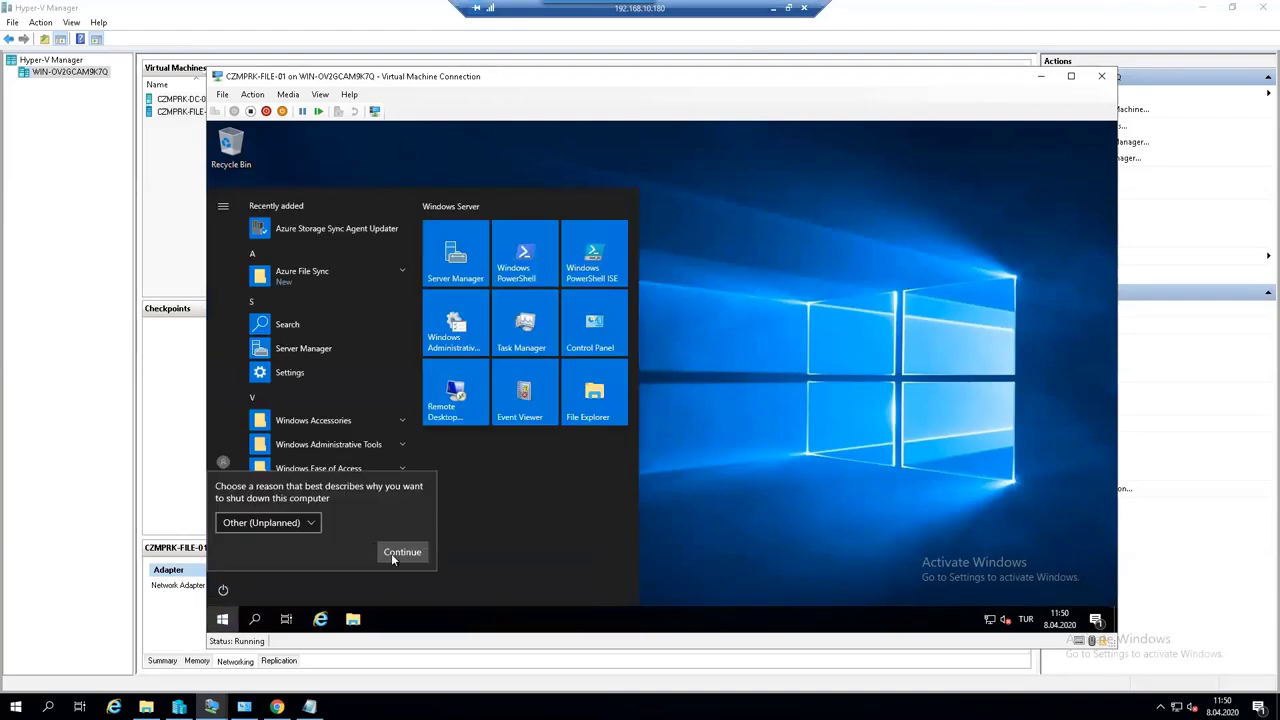
click(398, 555)
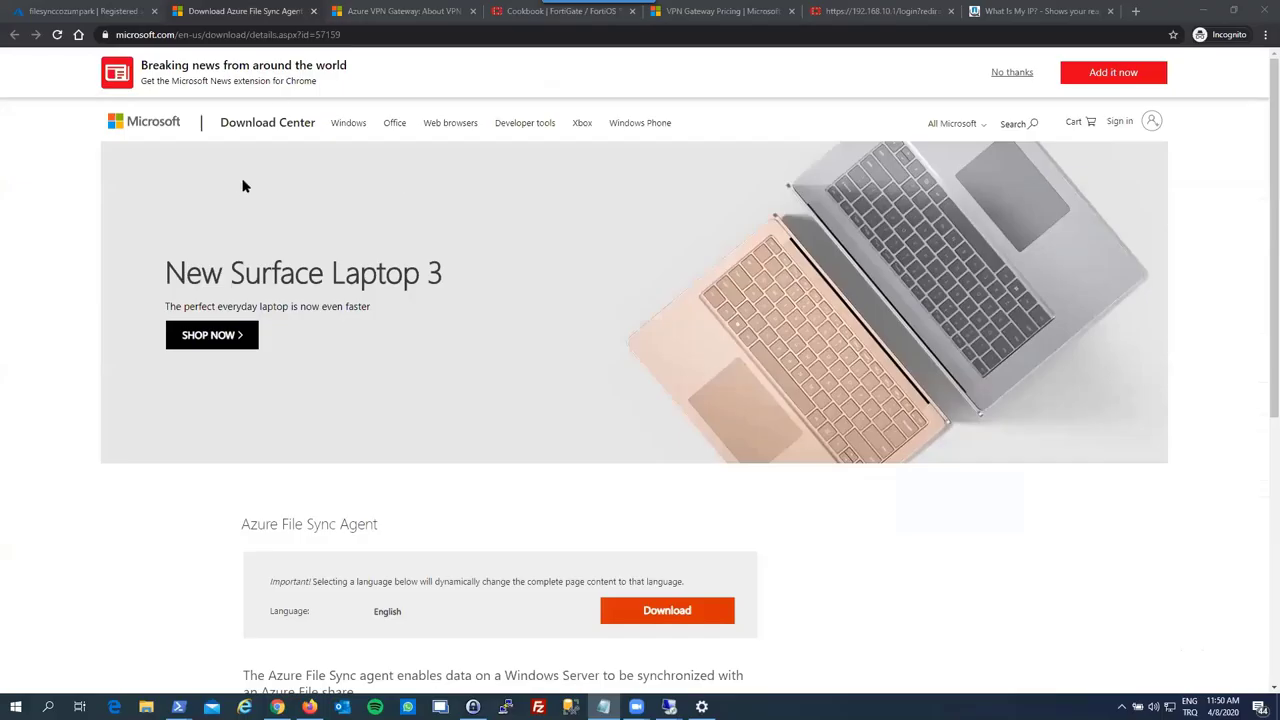
click(137, 8)
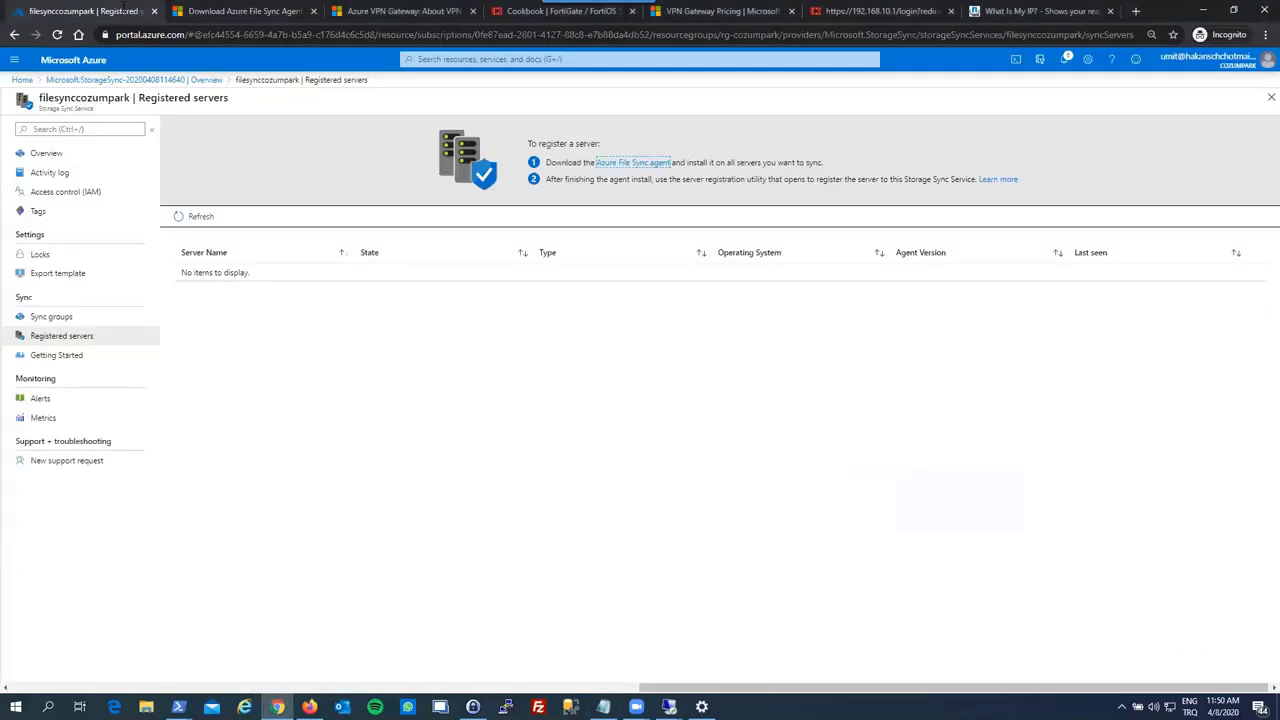
- Refresh Registered servers to see CZMPRK-FILE-01 Online, check onpremsyncgrp1, then return to the VM window
click(101, 339)
click(200, 217)
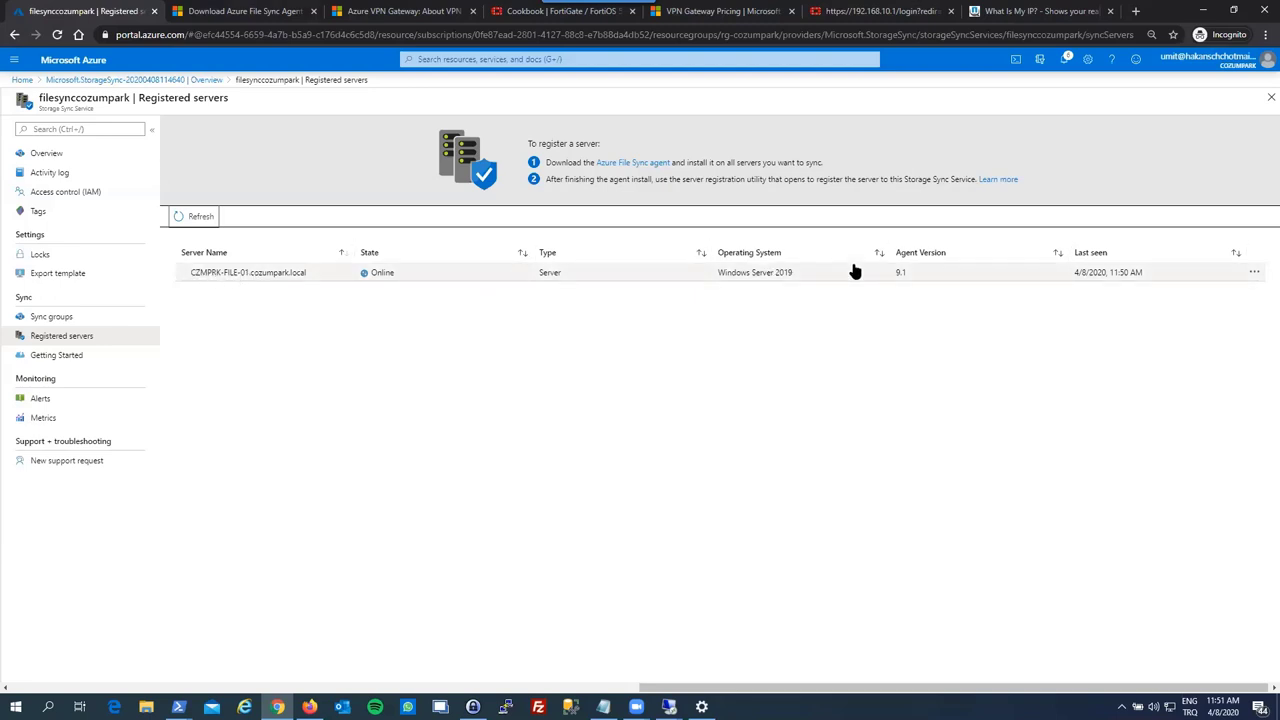
click(55, 316)
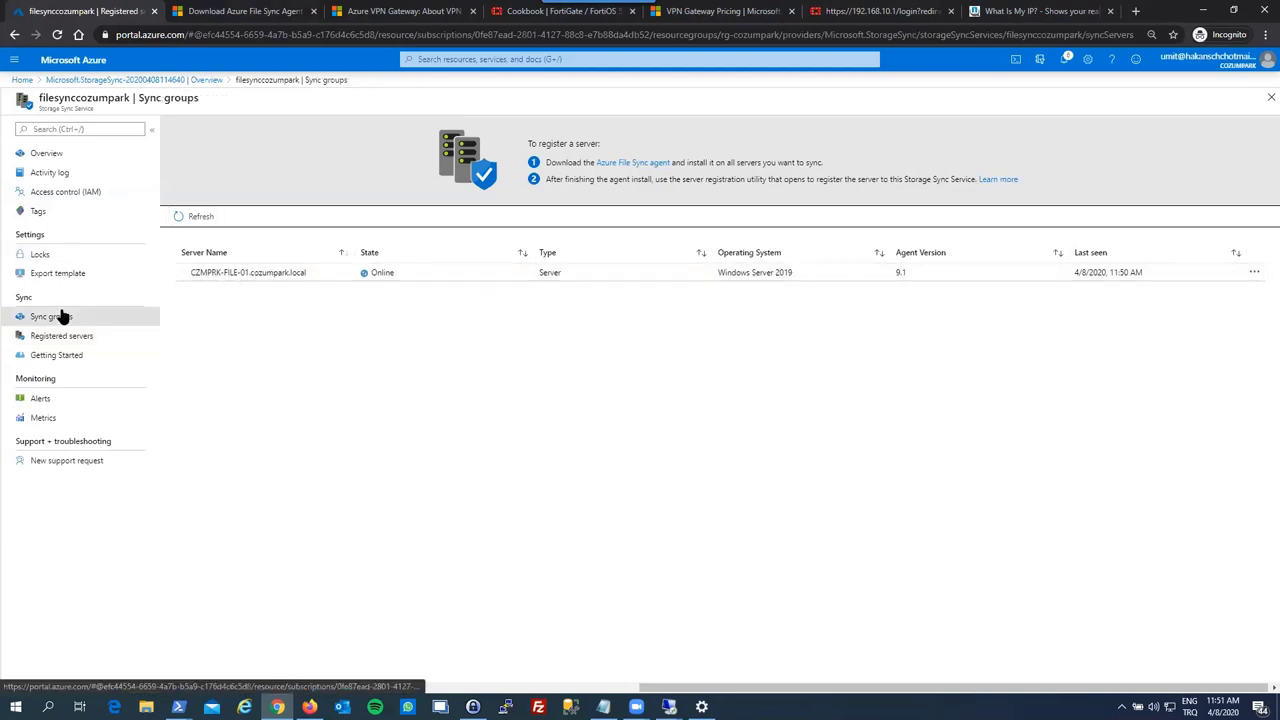
click(229, 197)
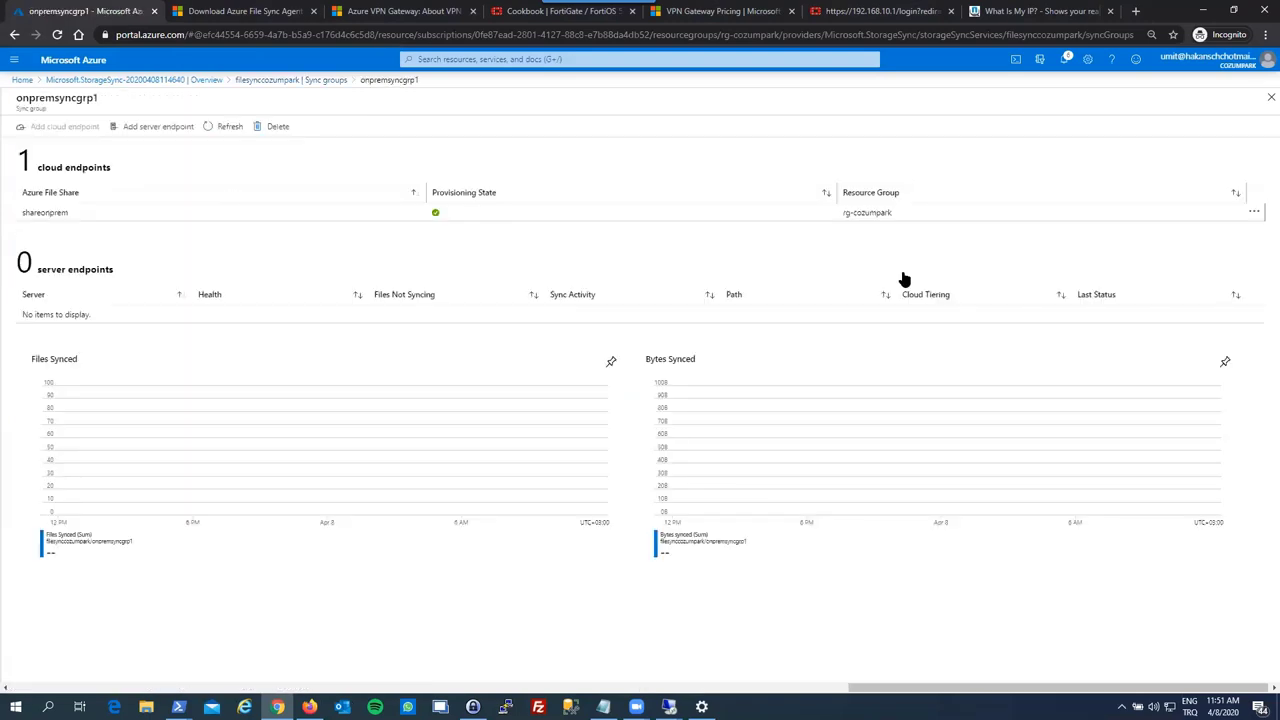
click(1271, 97)
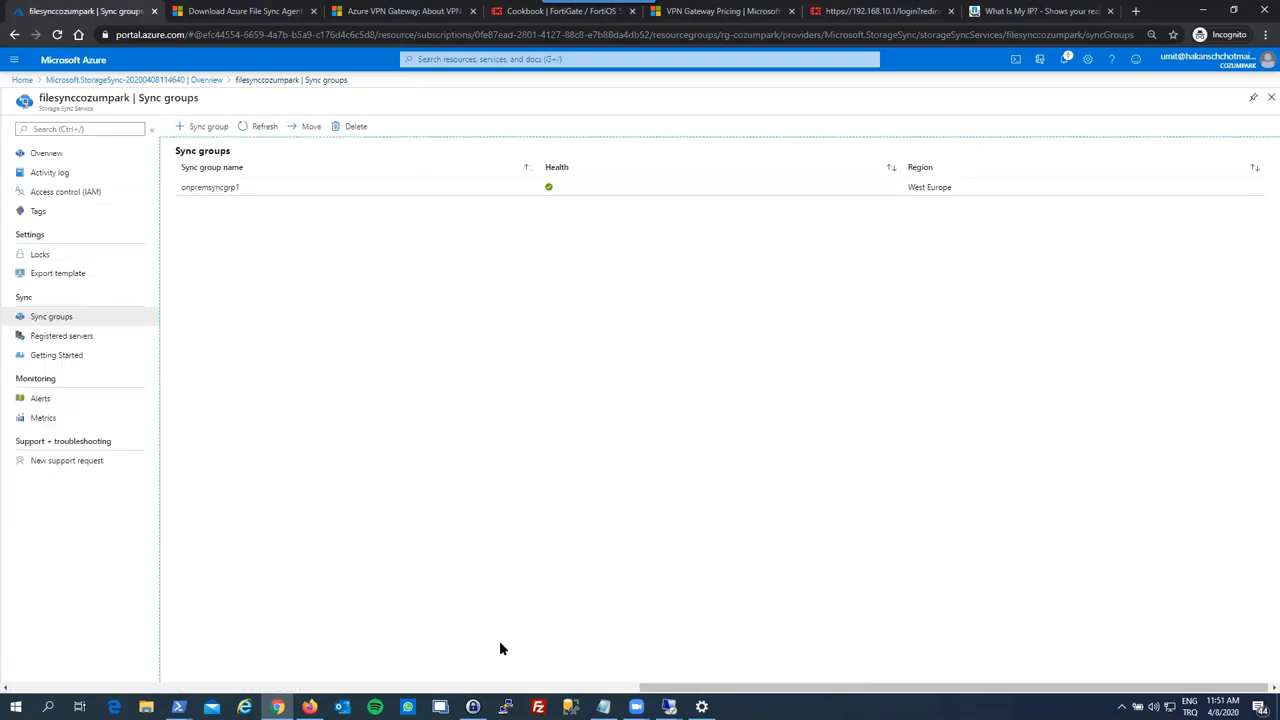
mouse_move(669, 707)
click(579, 660)
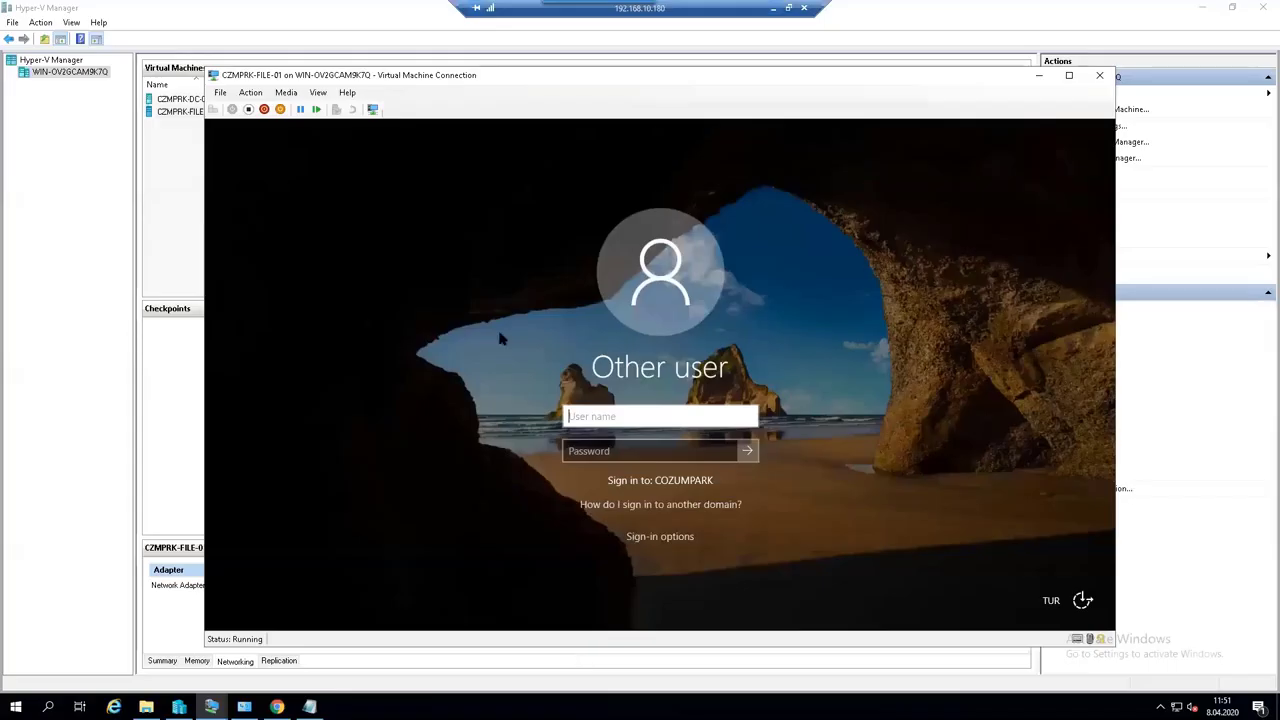
- Sign in to CZMPRK-FILE-01 with the domain administrator user name and password
text(cozum)
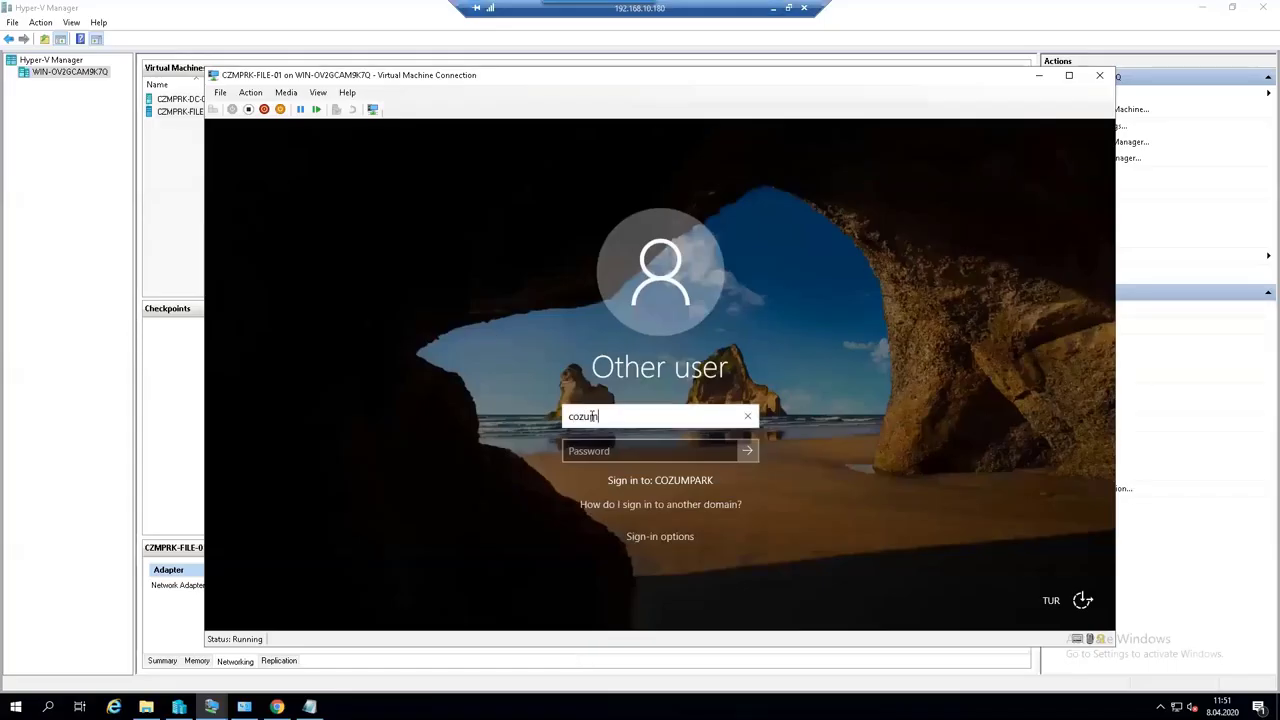
text(park\admi)
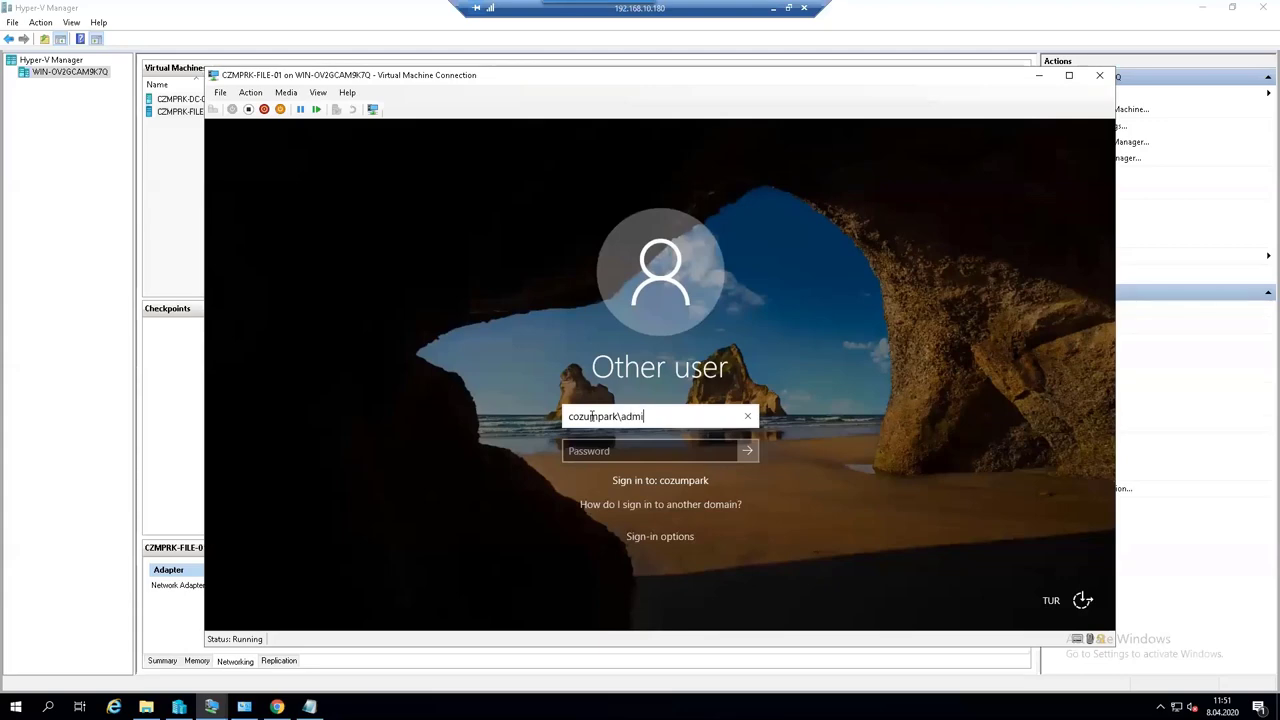
text(nistratore)
key(BackSpace)
key(Tab)
text(P)
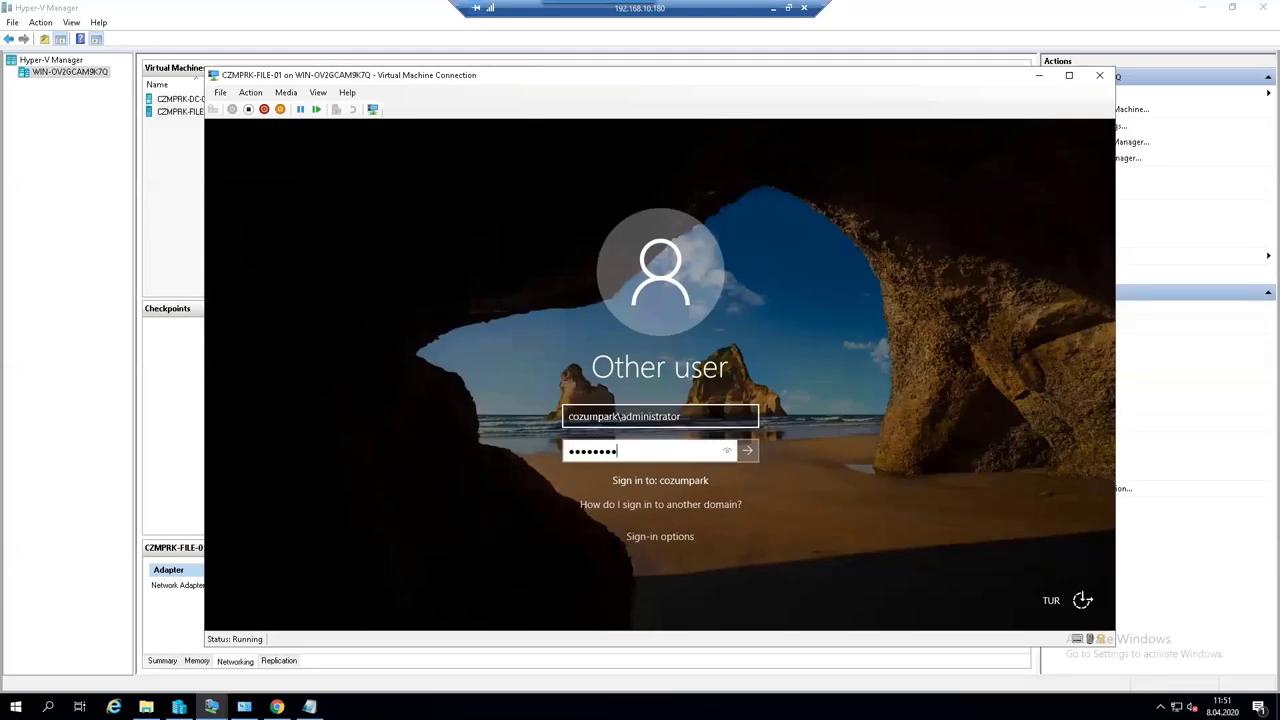
key(Return)
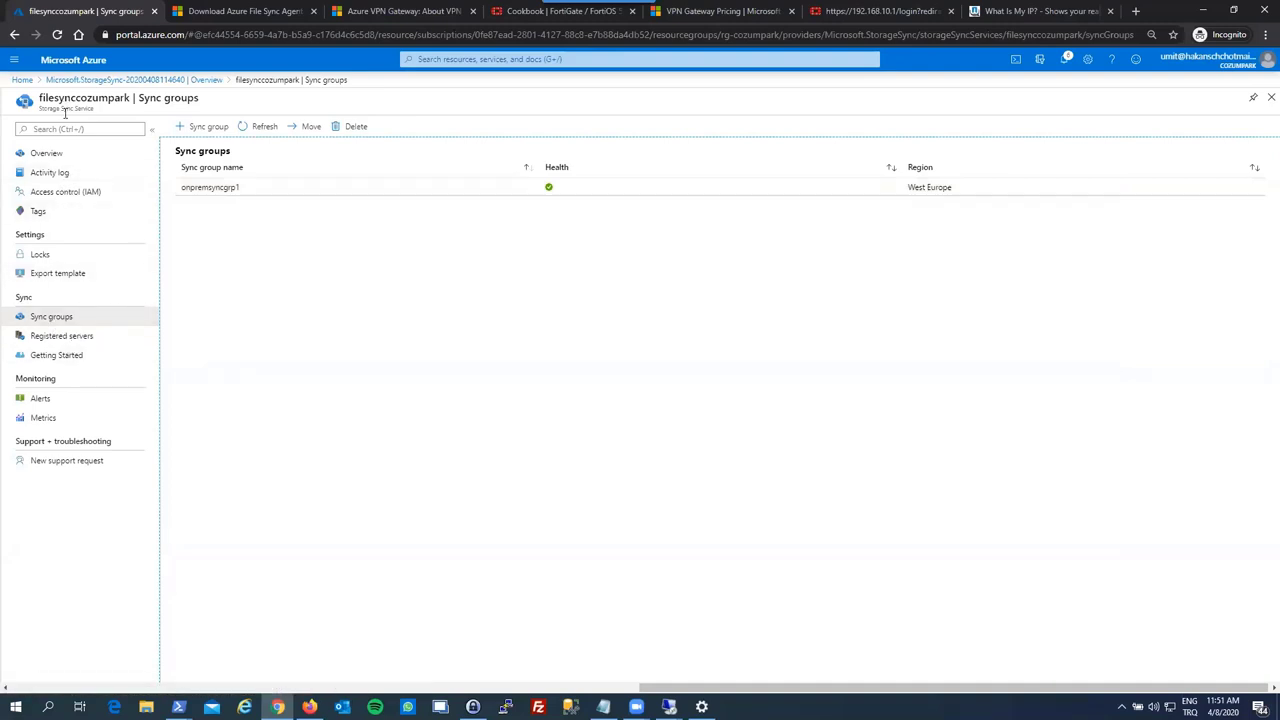
- Begin a server endpoint in onpremsyncgrp1 for CZMPRK-FILE-01.cozumpark.local with path c:\share
click(210, 188)
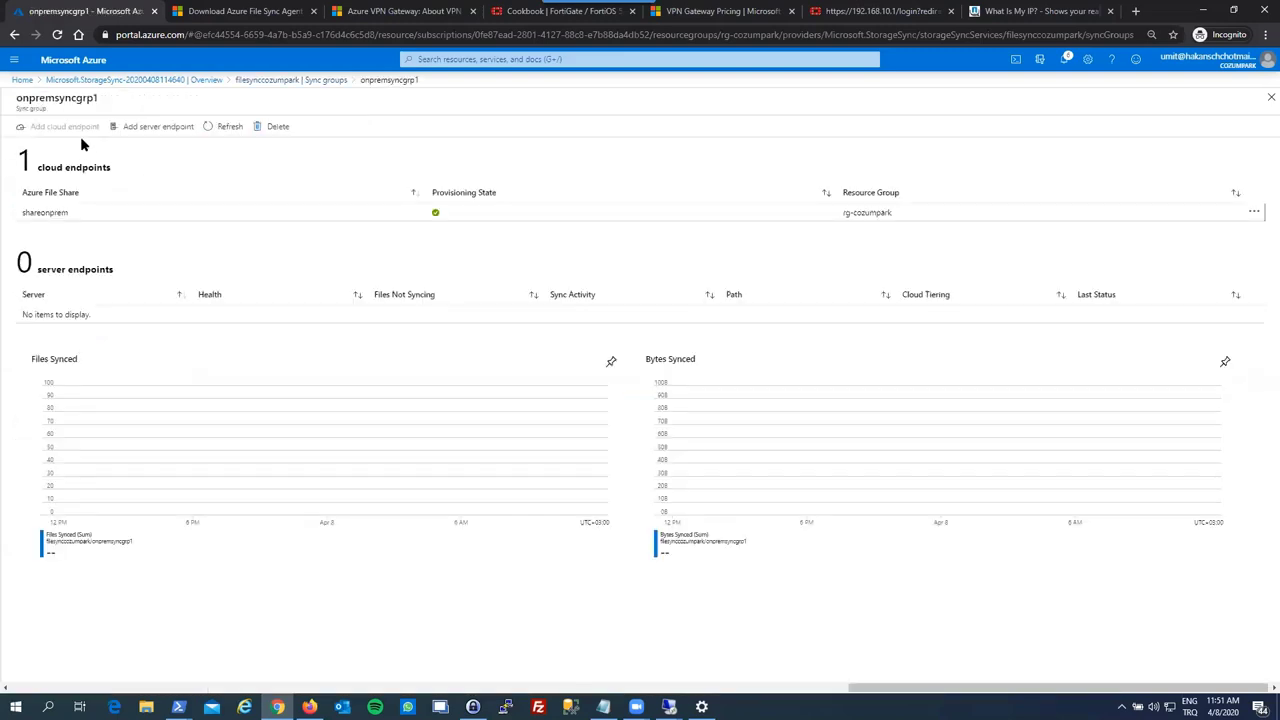
click(148, 131)
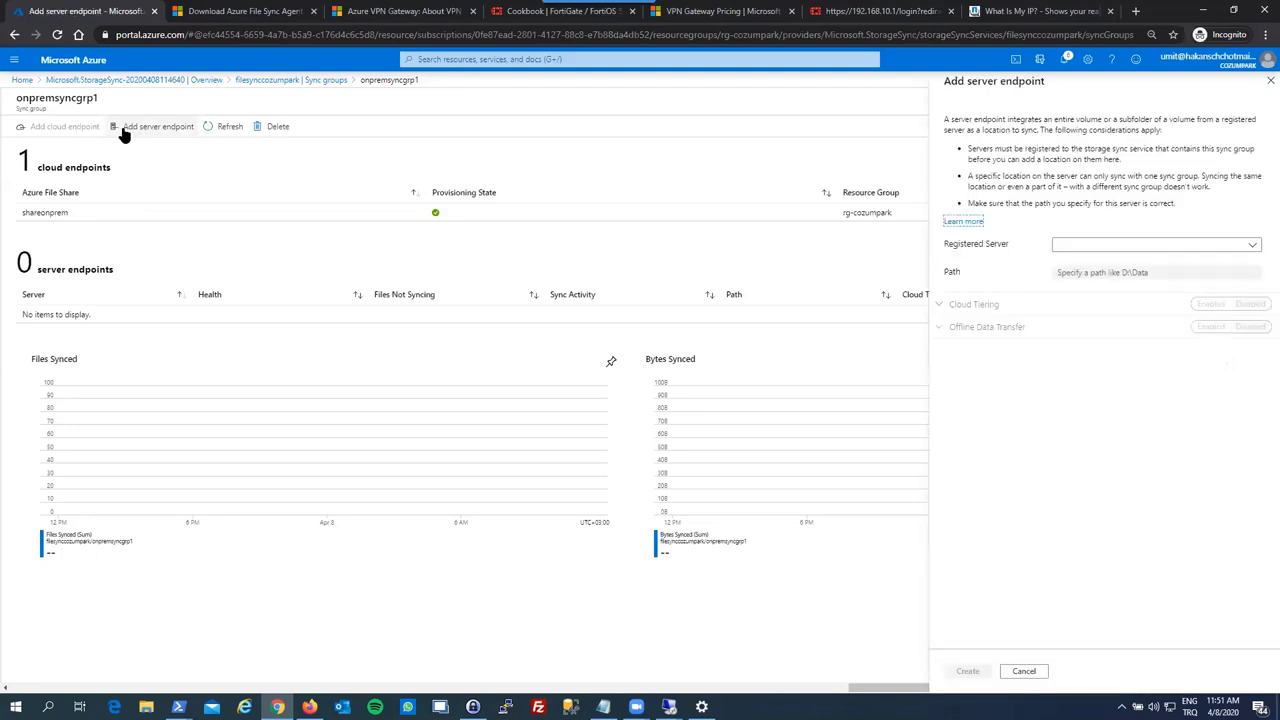
click(1058, 244)
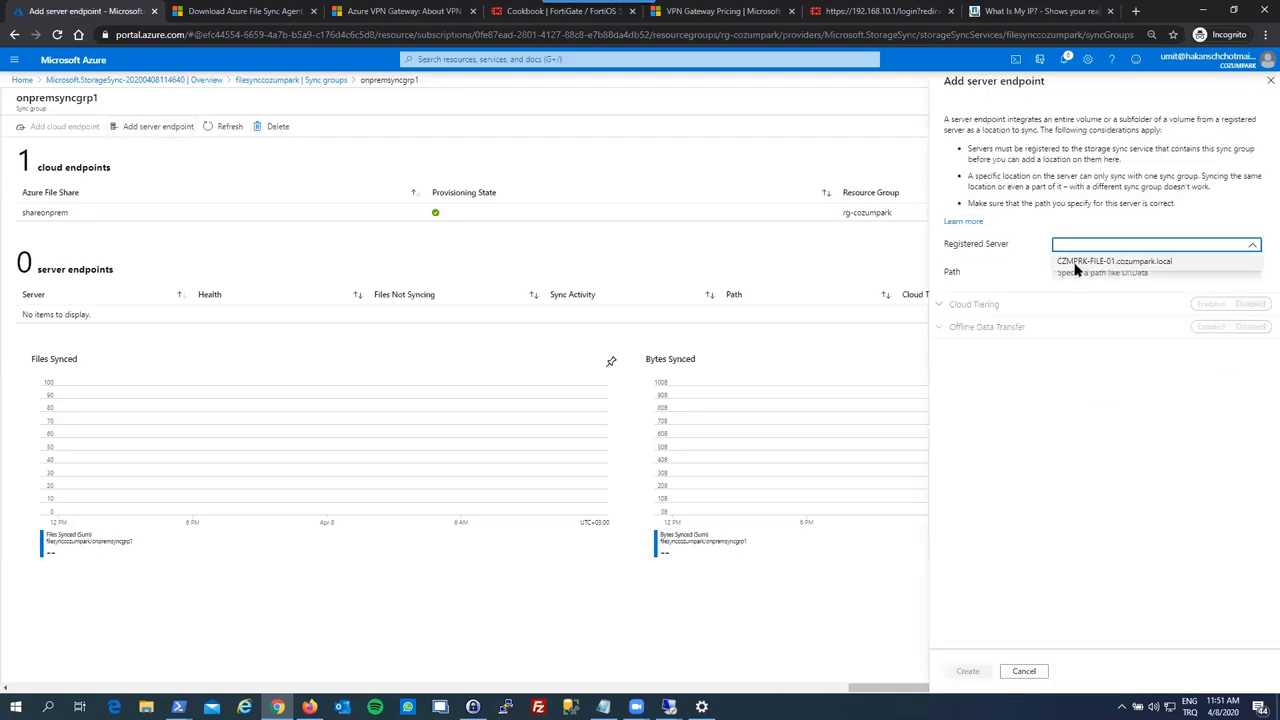
click(1075, 264)
click(1110, 272)
text(c)
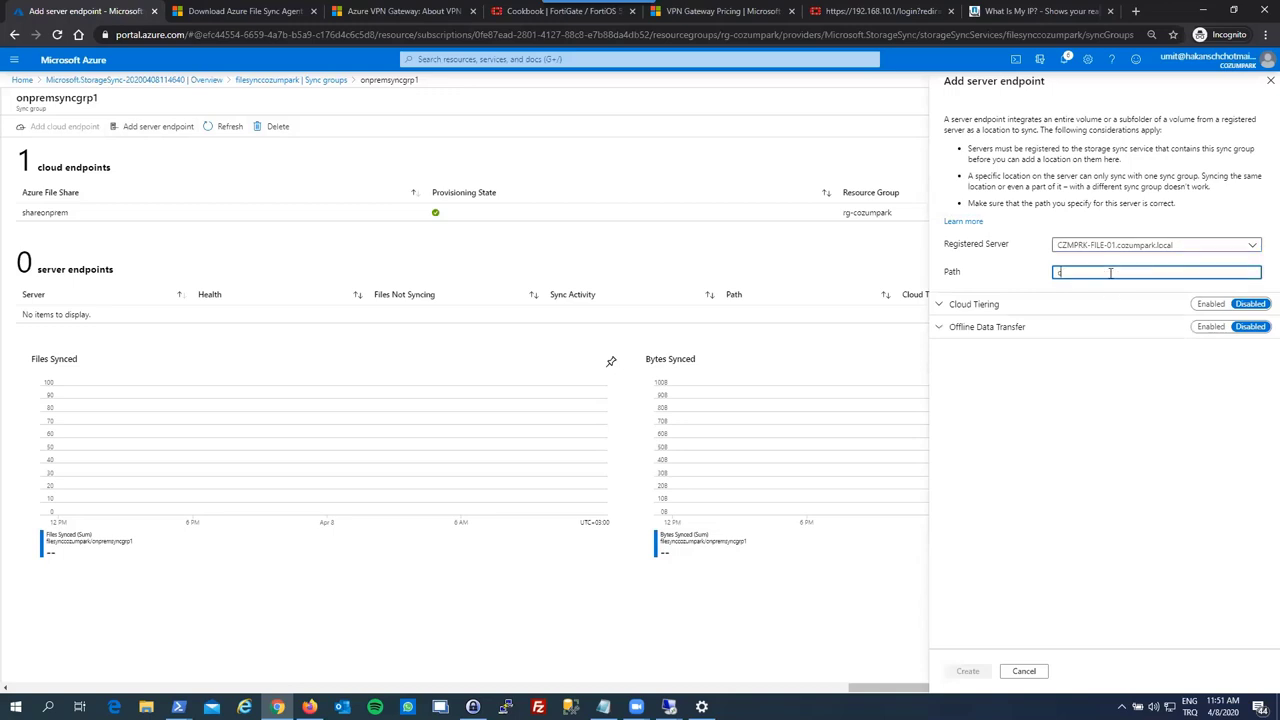
text(:\share)
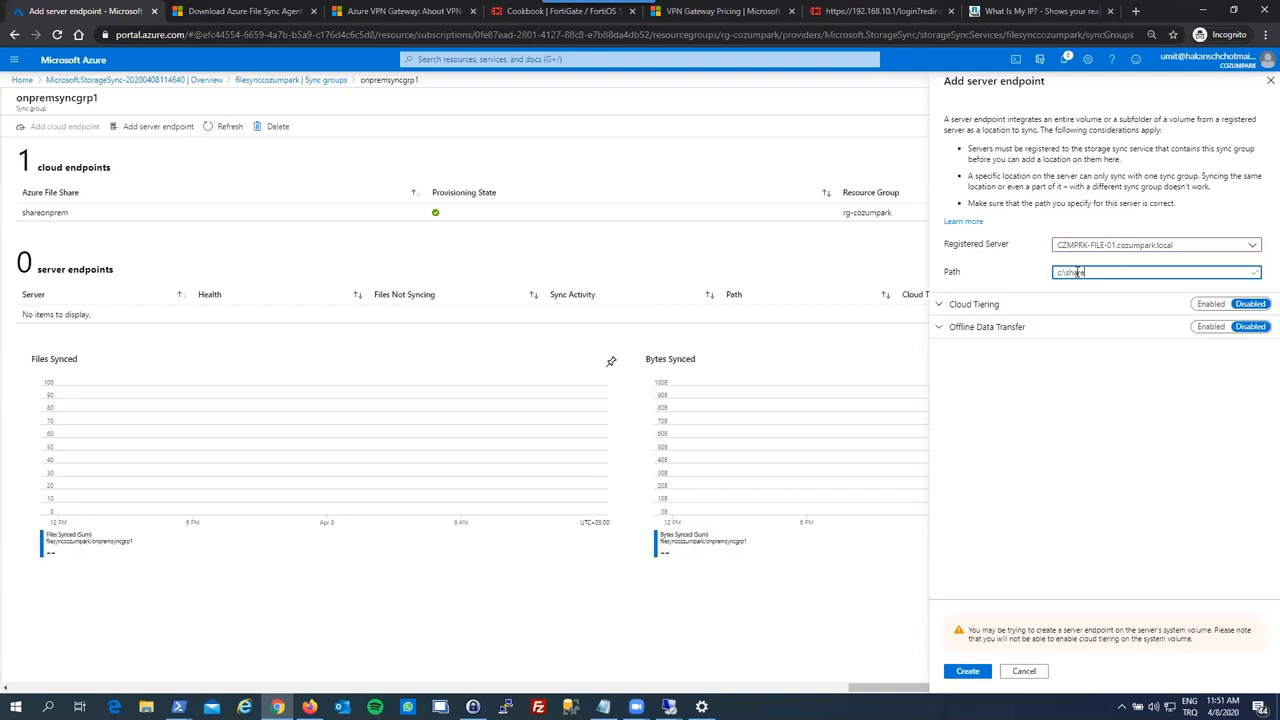
click(991, 274)
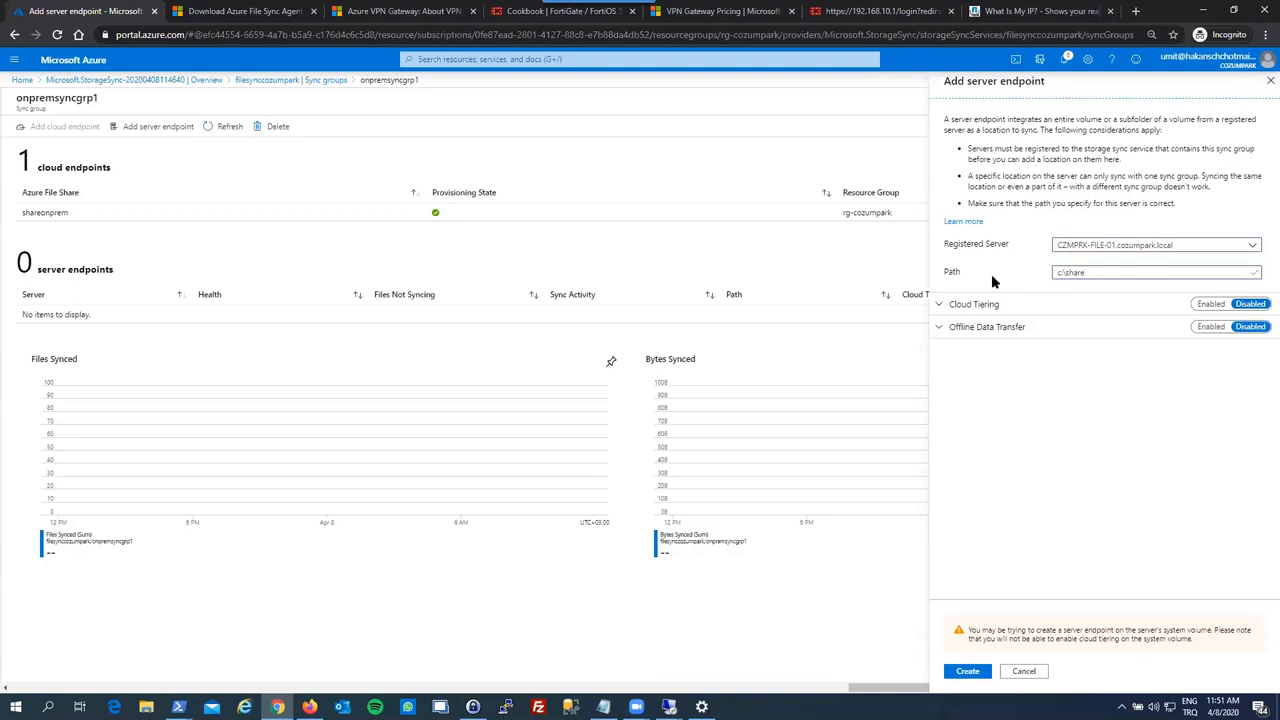
- Leave cloud tiering disabled, create the endpoint, and refresh the sync group to show it
click(947, 308)
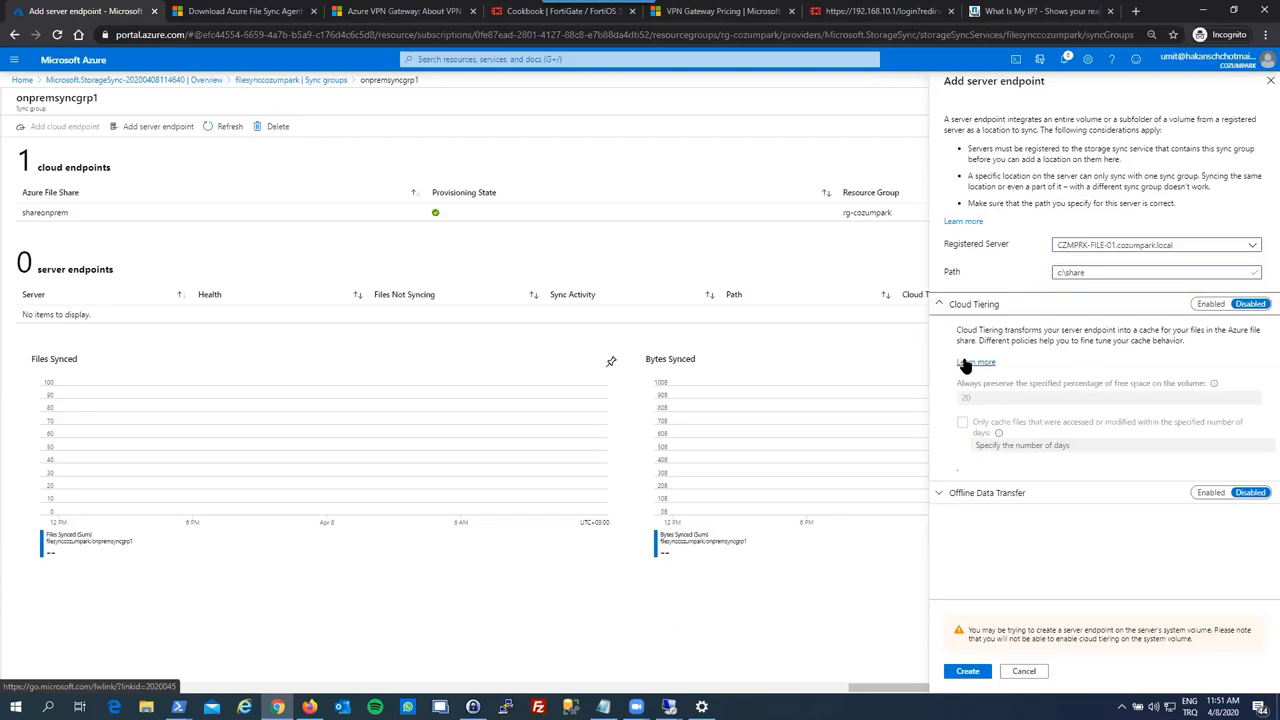
click(947, 492)
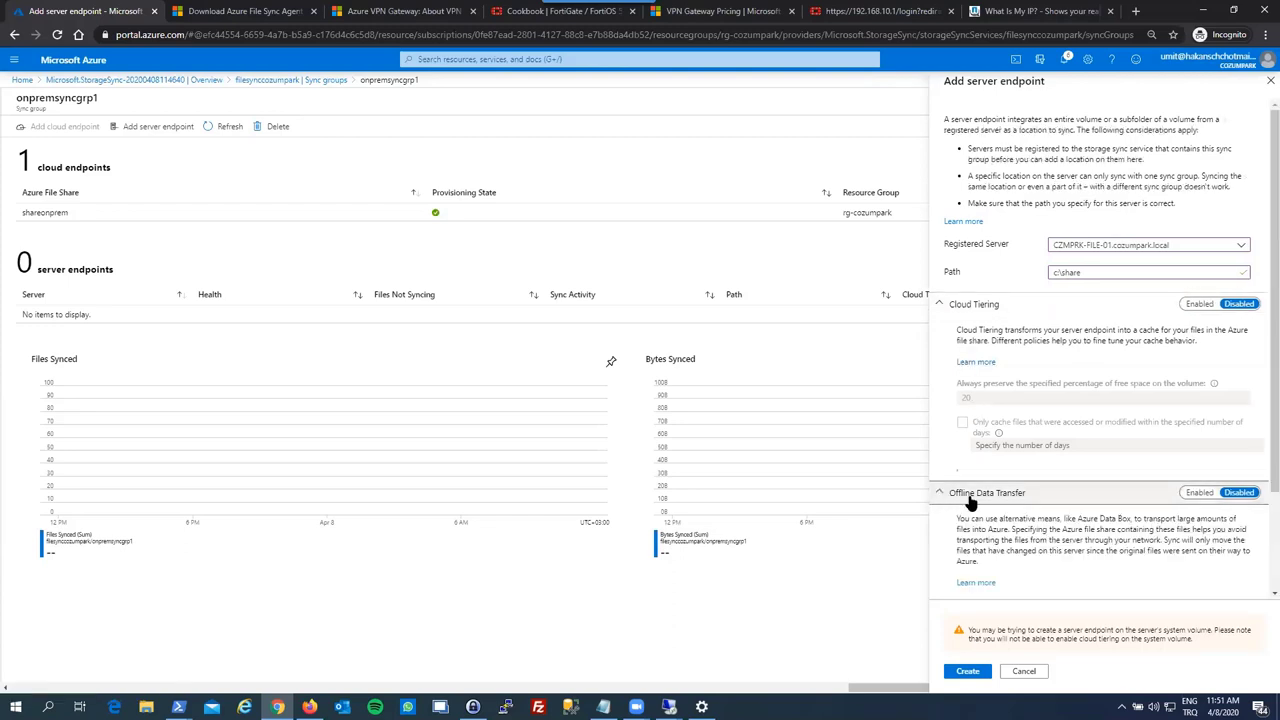
click(966, 671)
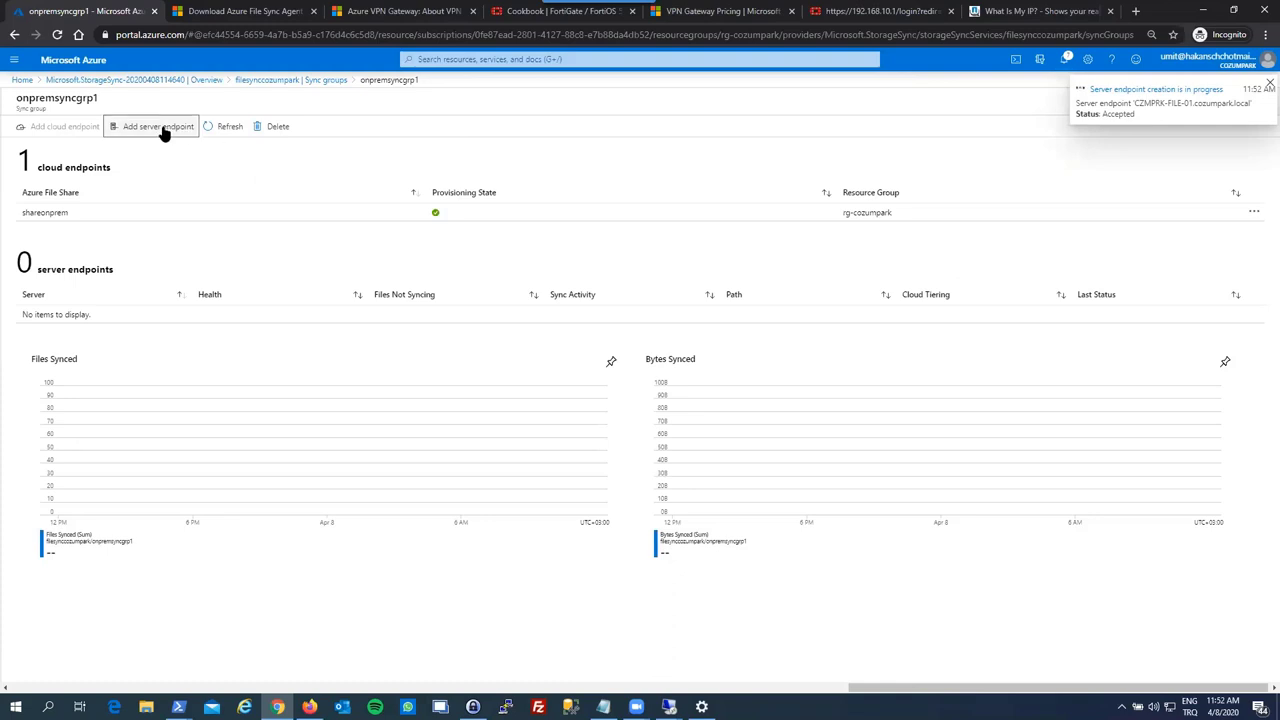
click(228, 127)
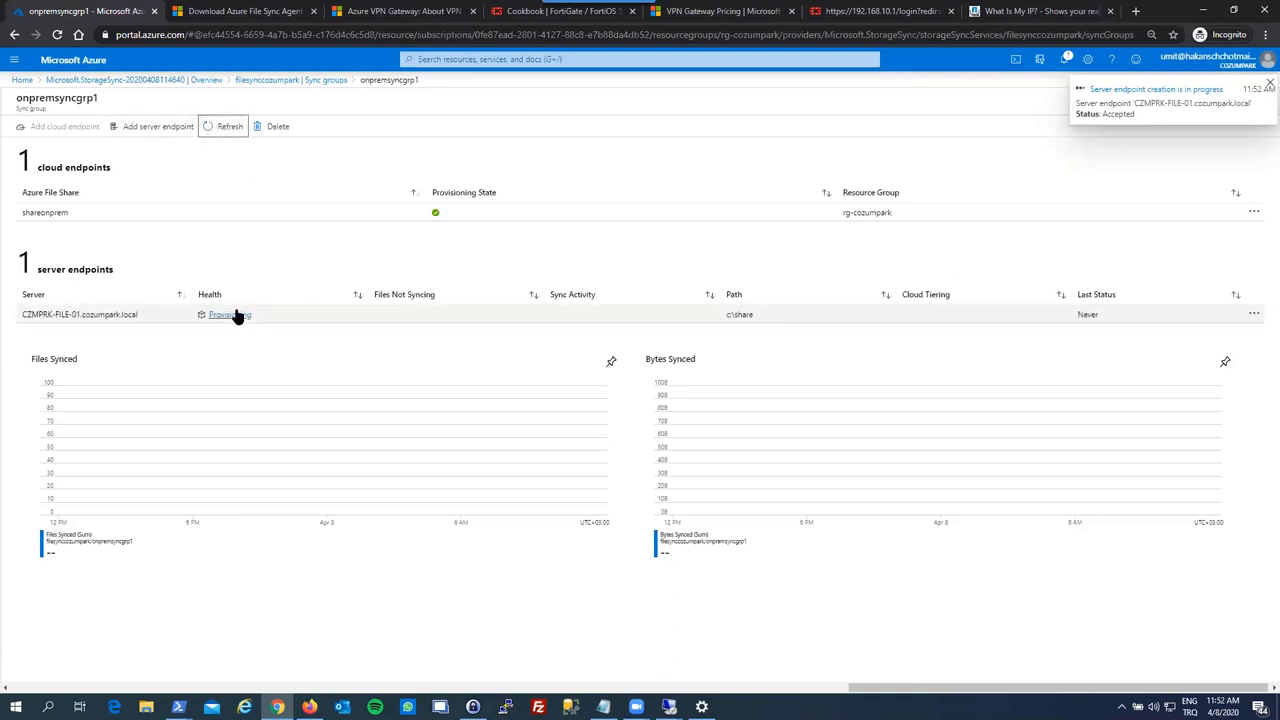
- Refresh the c:\share server endpoint's provisioning alert detail, then move to the RDSH server's session
click(232, 314)
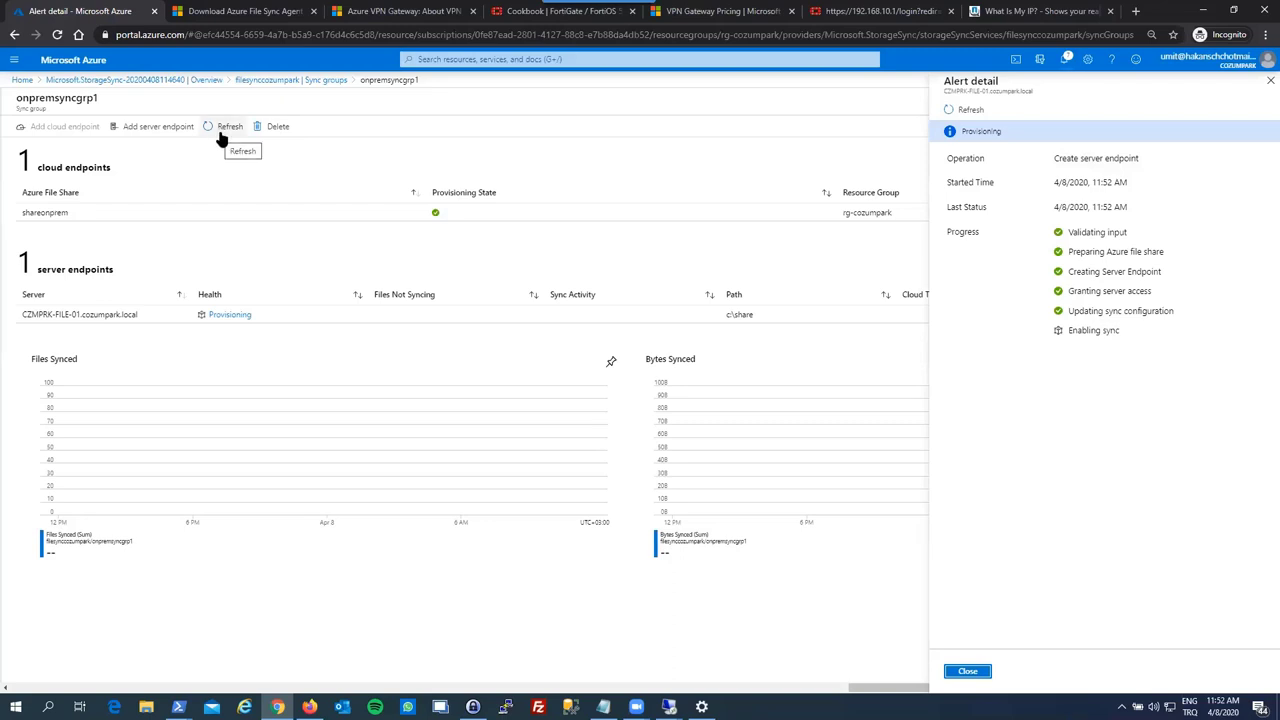
click(966, 112)
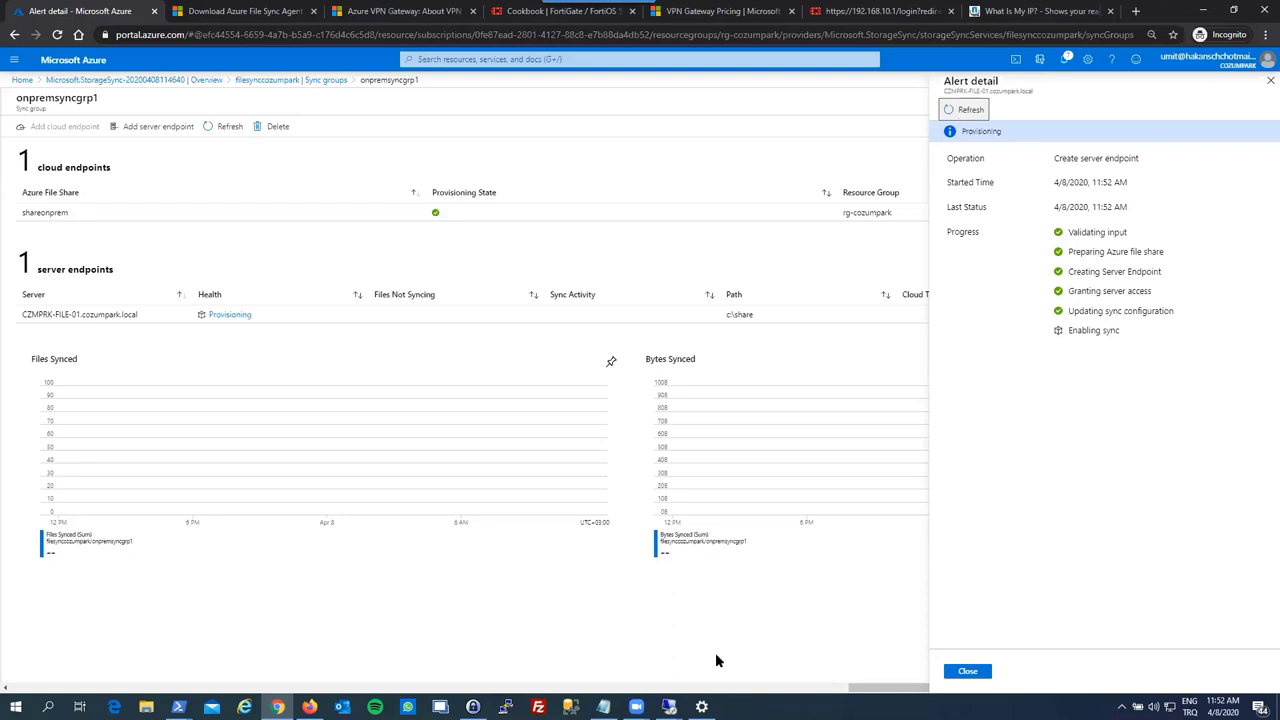
click(669, 707)
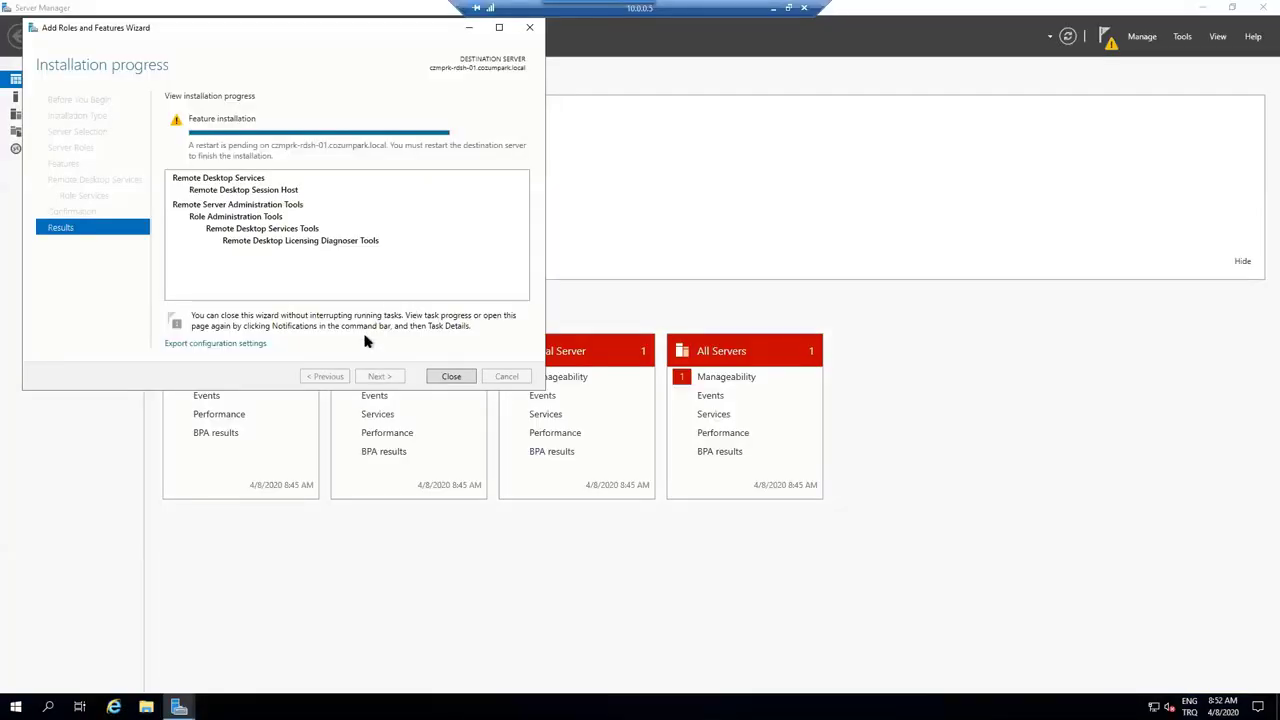
- Dismiss the finished roles wizard and launch Computer Management from the Start button's Win+X menu
click(452, 377)
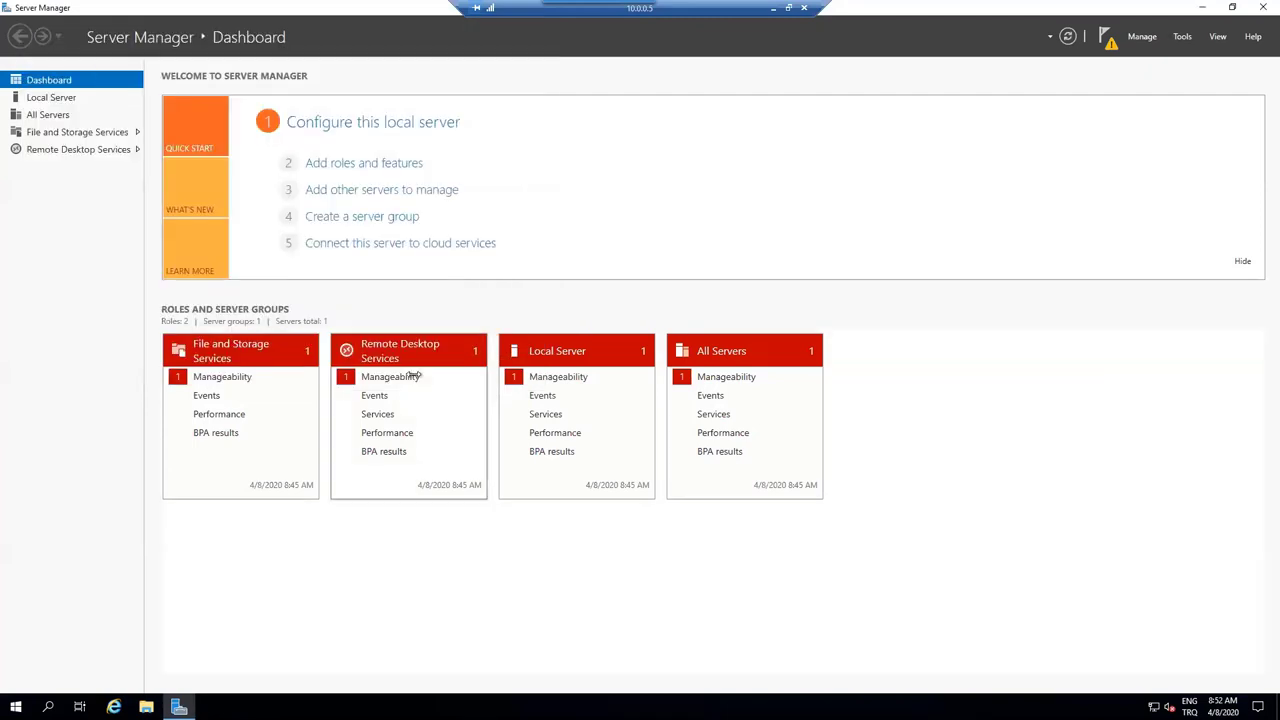
click(61, 101)
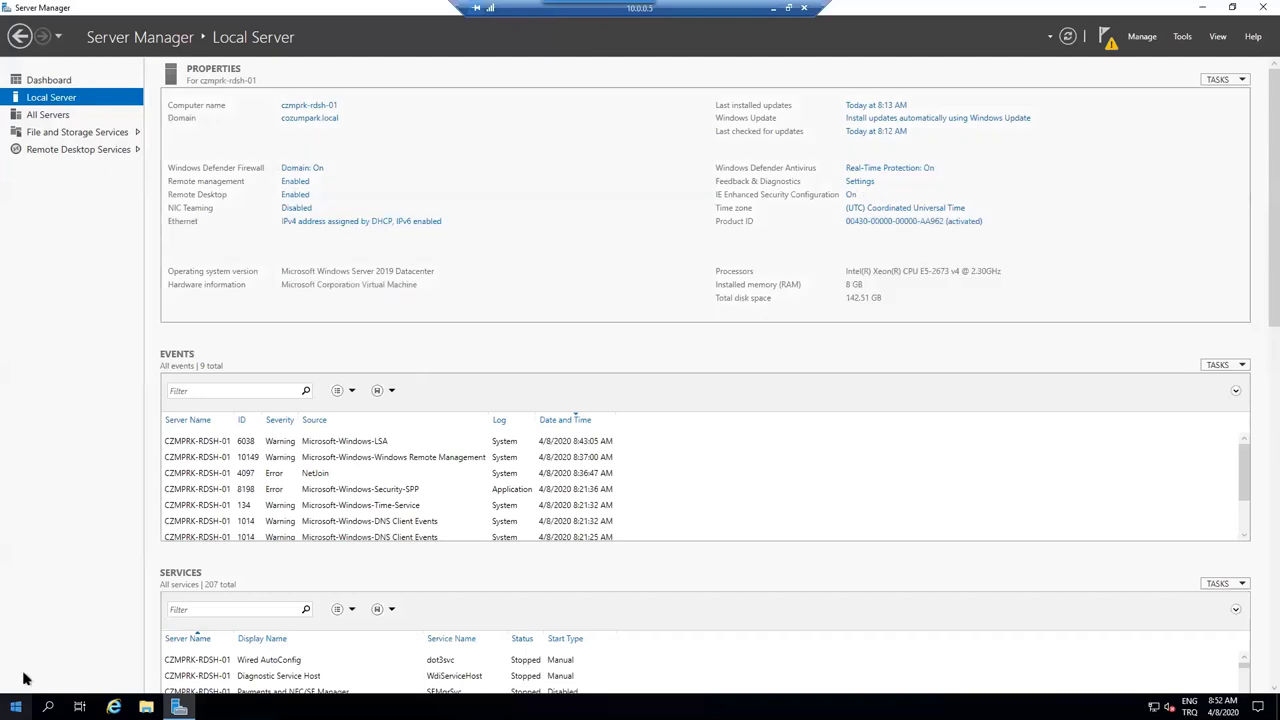
right_click(16, 707)
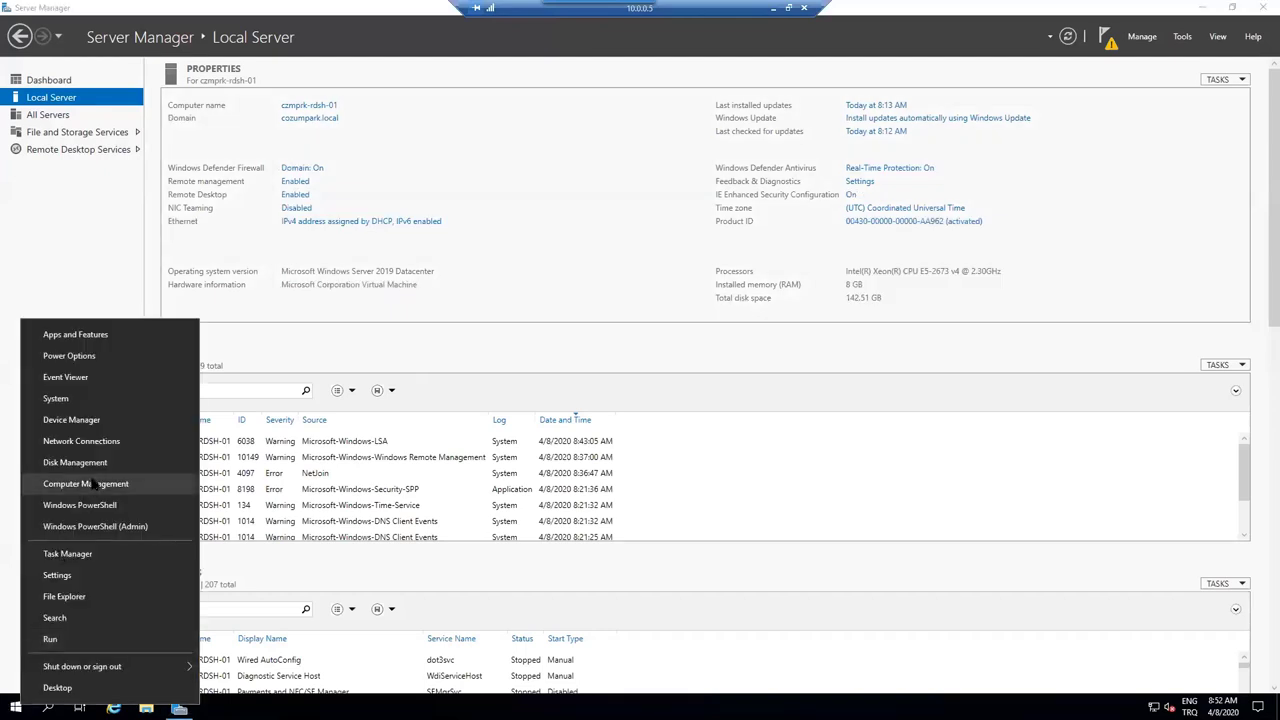
click(96, 481)
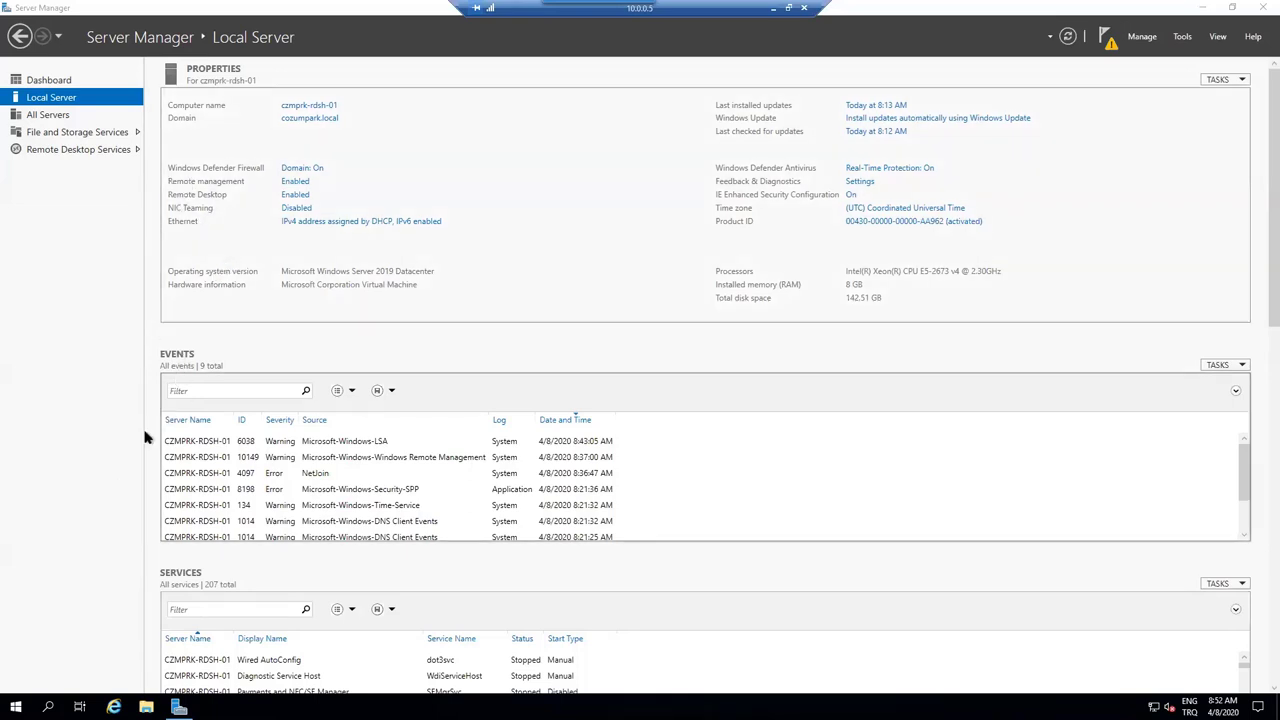
- Open the Remote Desktop Users group and try adding 'domain users', authenticating as the domain administrator
double_click(97, 133)
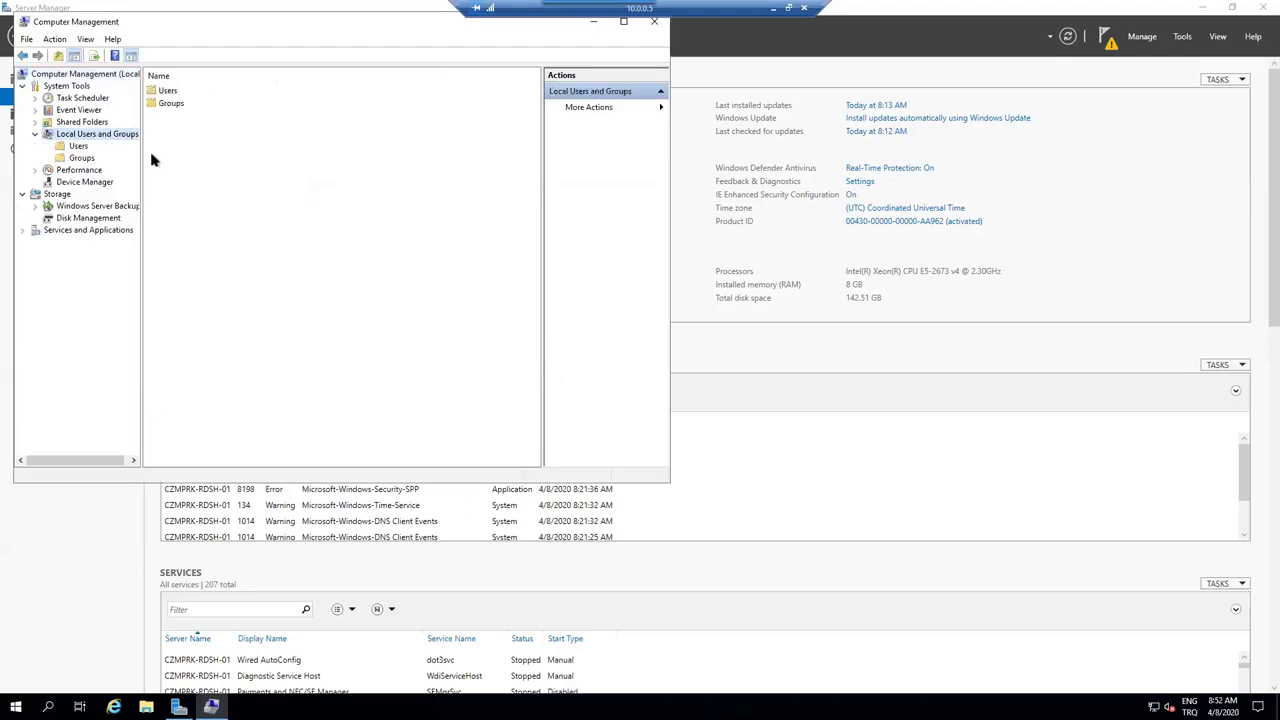
click(88, 158)
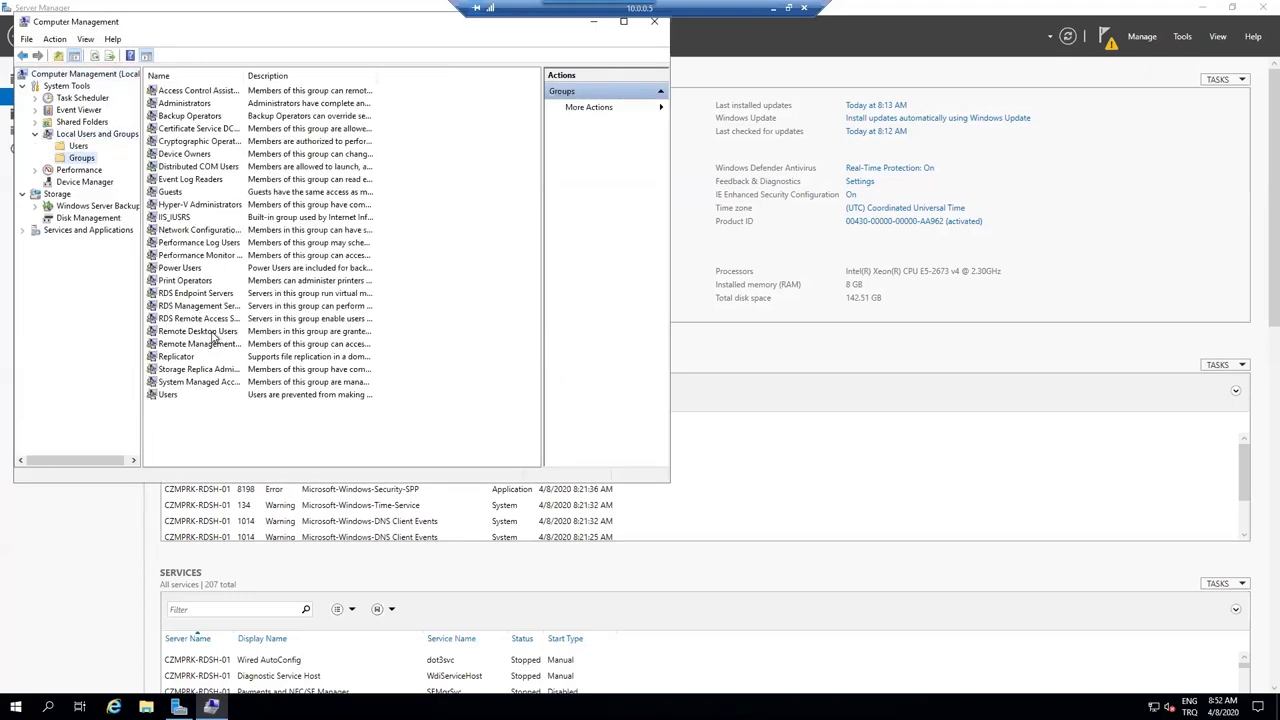
double_click(212, 334)
click(247, 356)
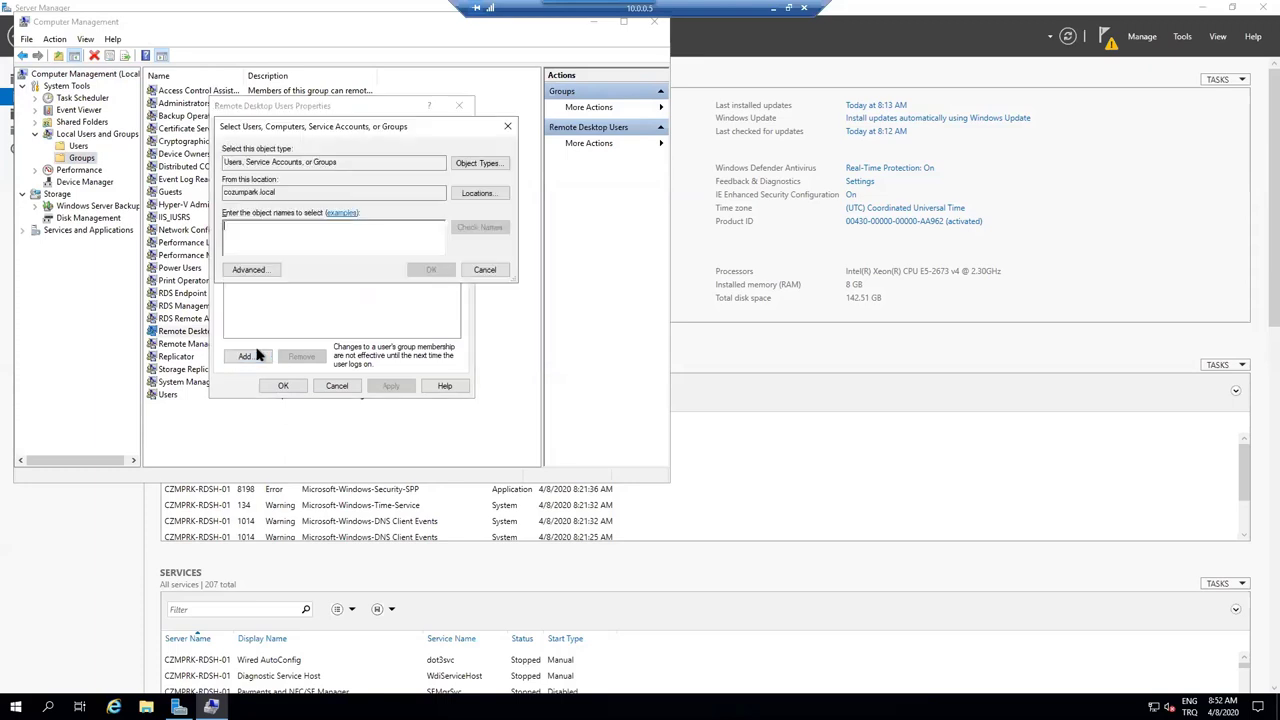
text(domai)
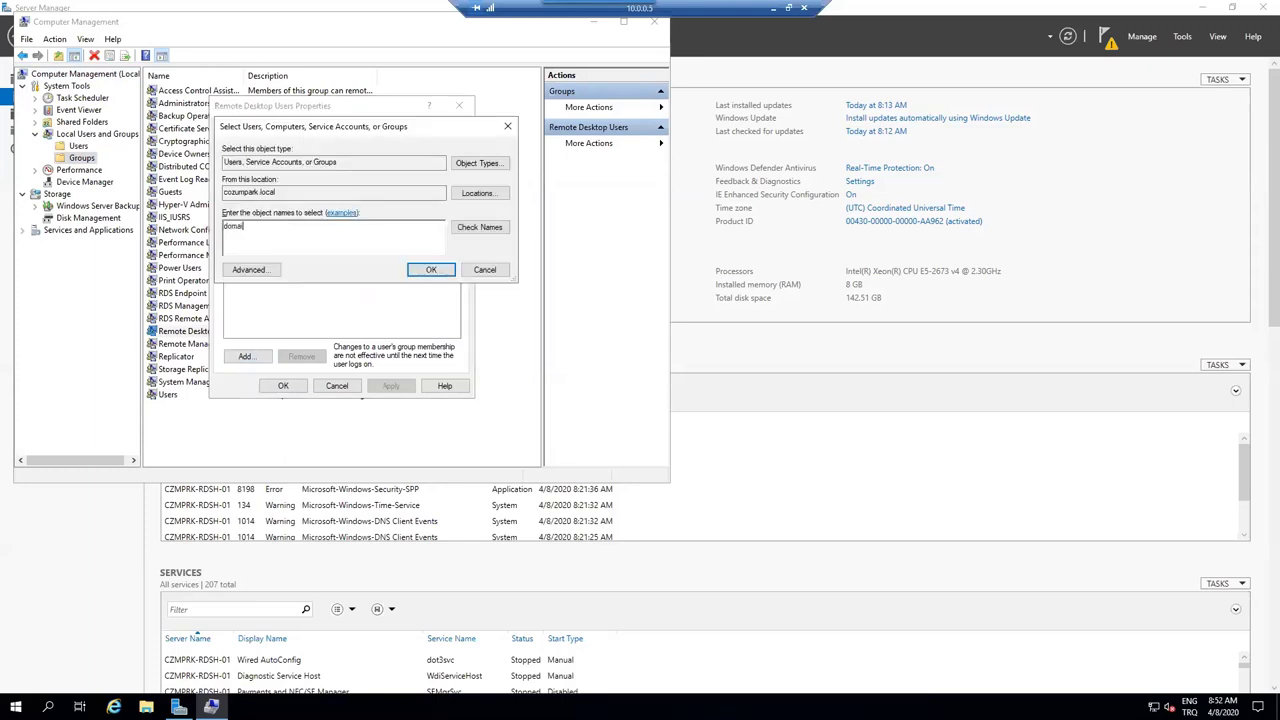
text(n users)
key(Return)
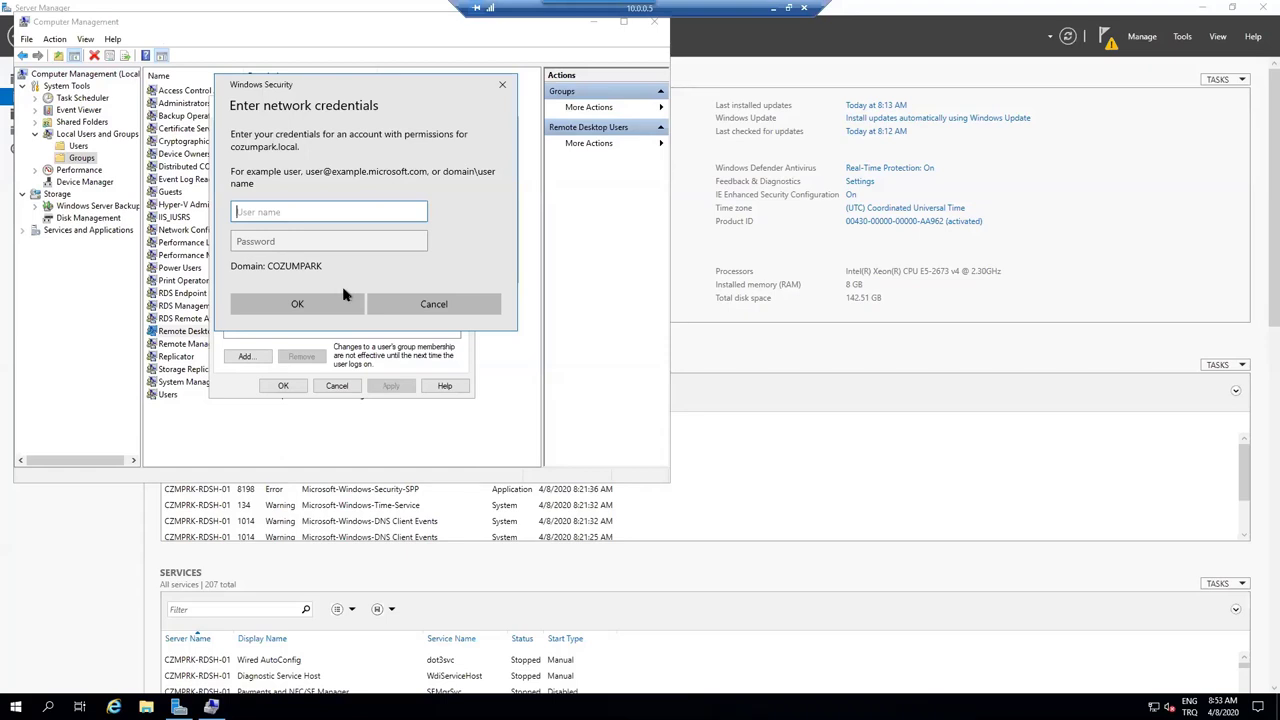
text(administrator)
key(Tab)
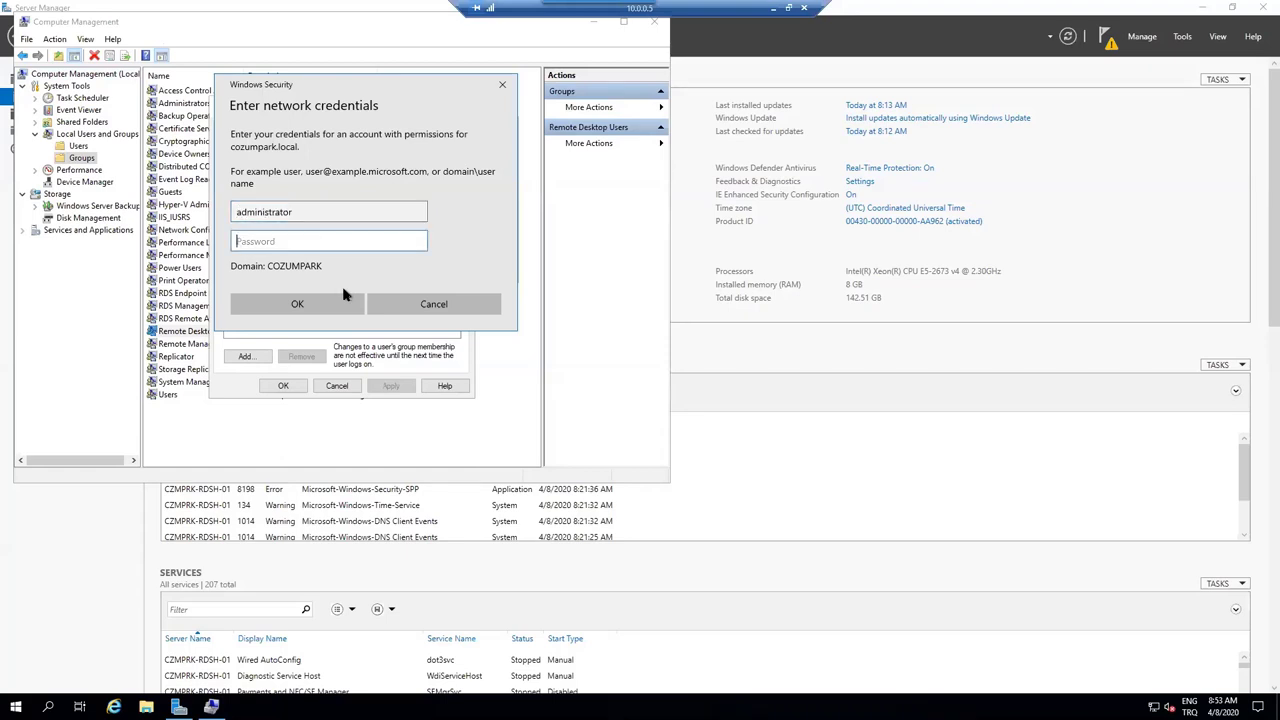
text(****)
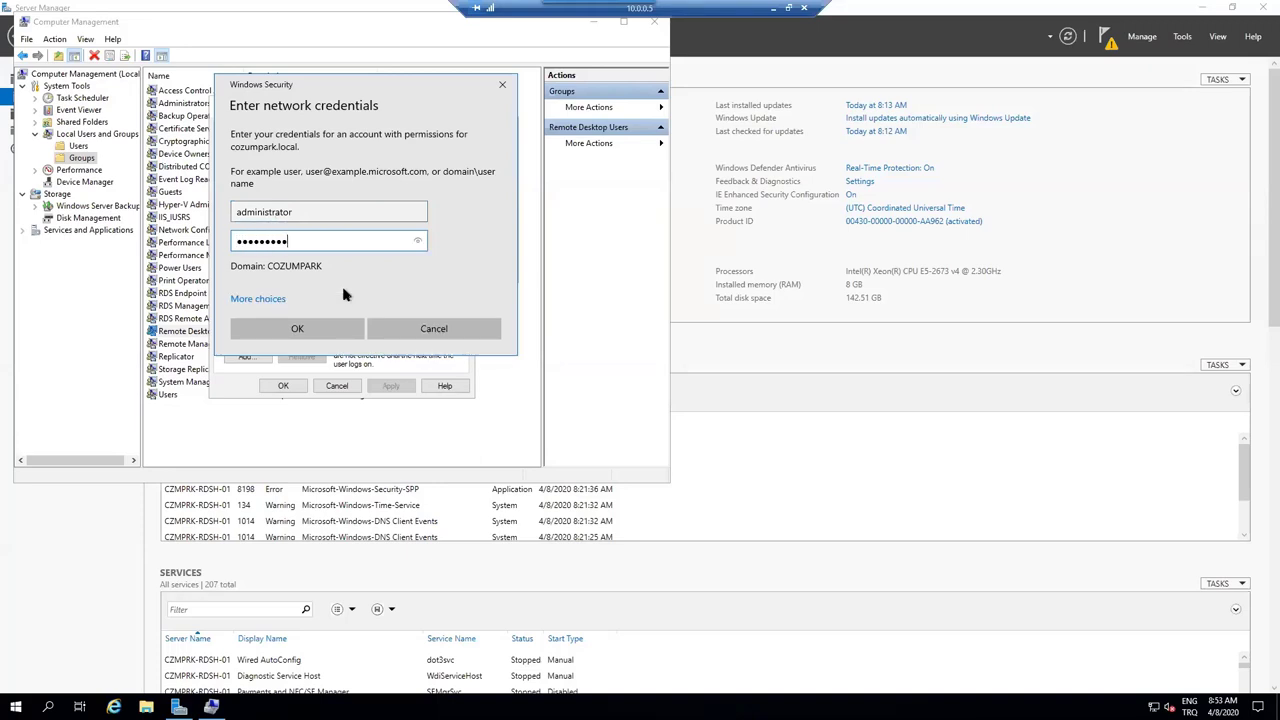
key(Return)
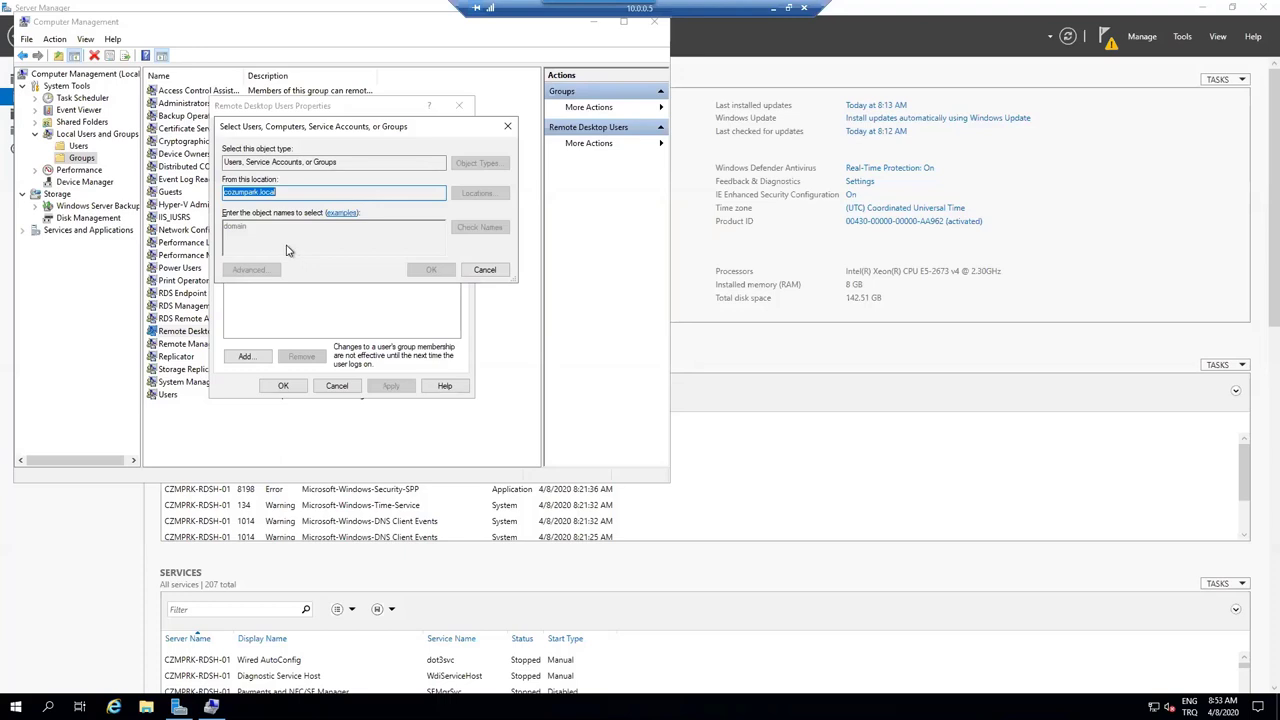
click(630, 370)
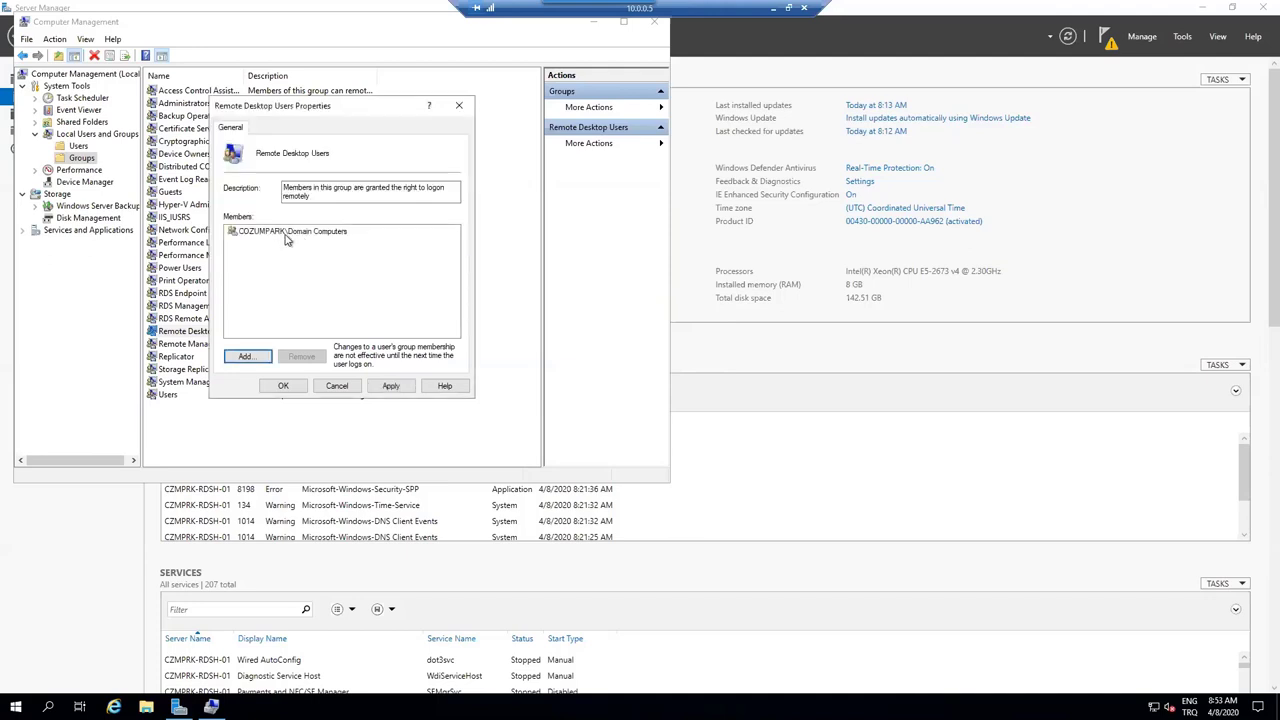
- Remove Domain Computers from the group and add Domain Users, re-entering the domain credentials
click(287, 232)
click(301, 357)
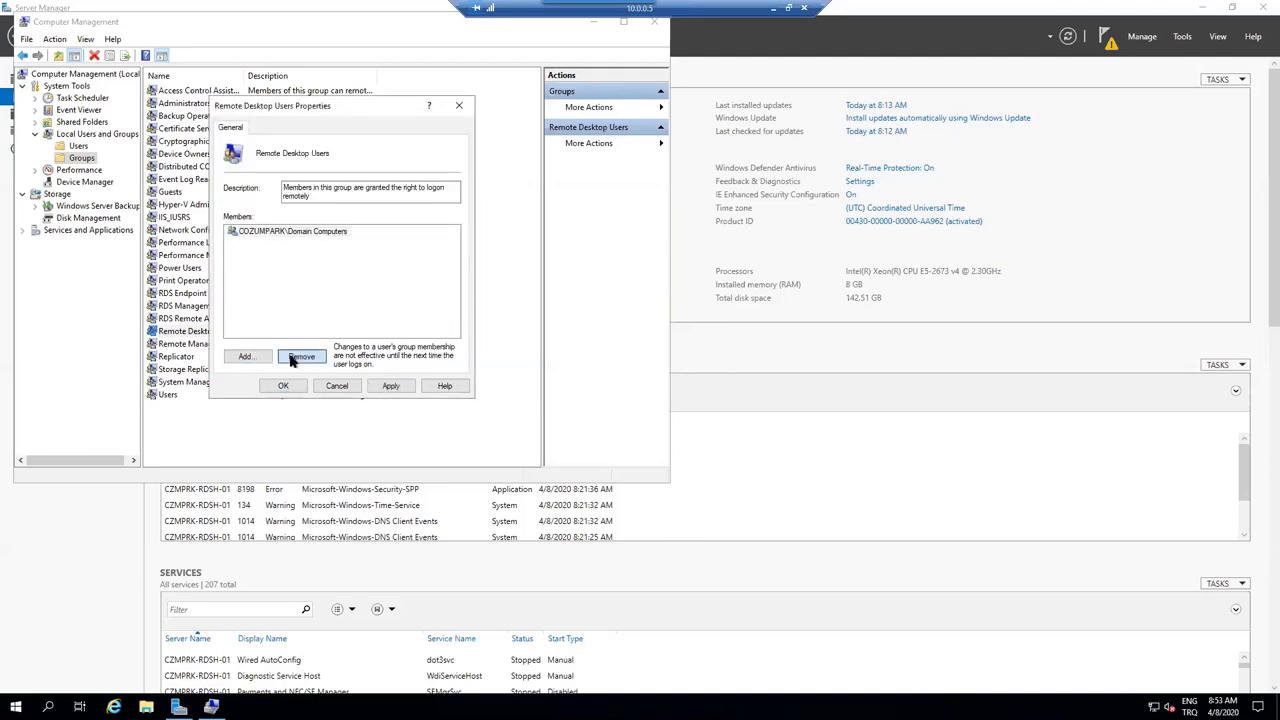
click(245, 357)
text(domain)
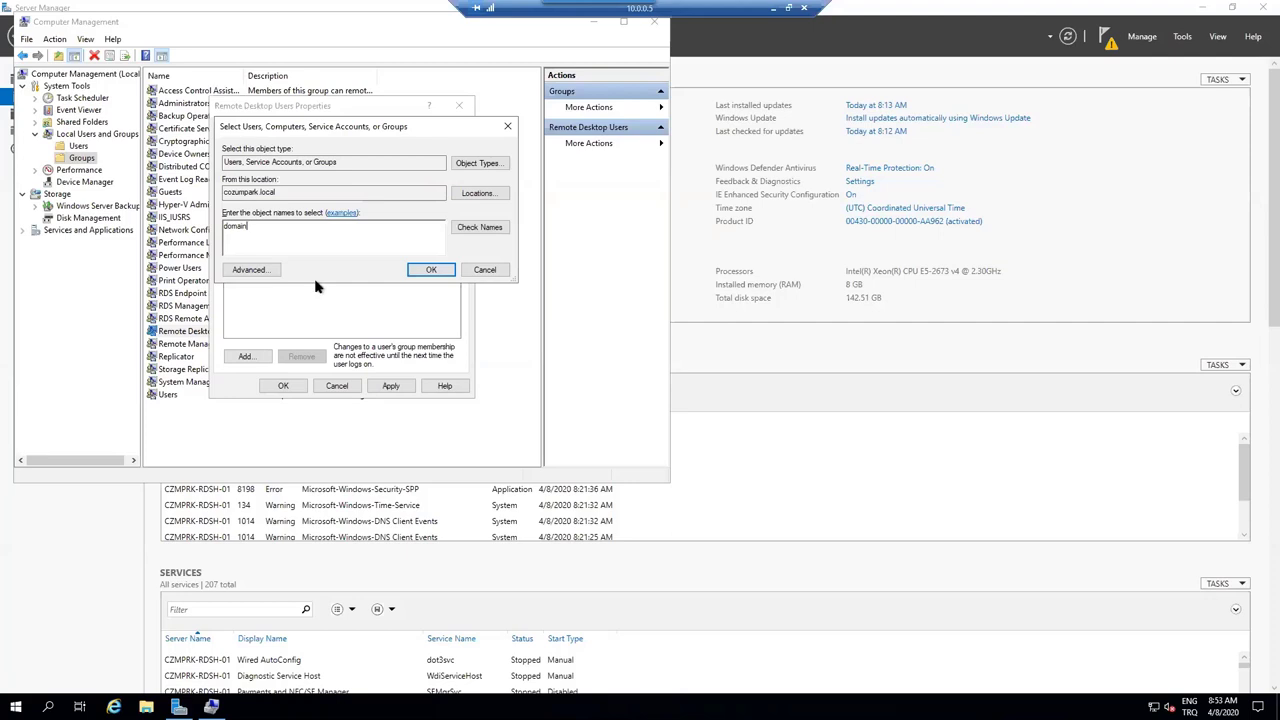
key(Return)
text(admin)
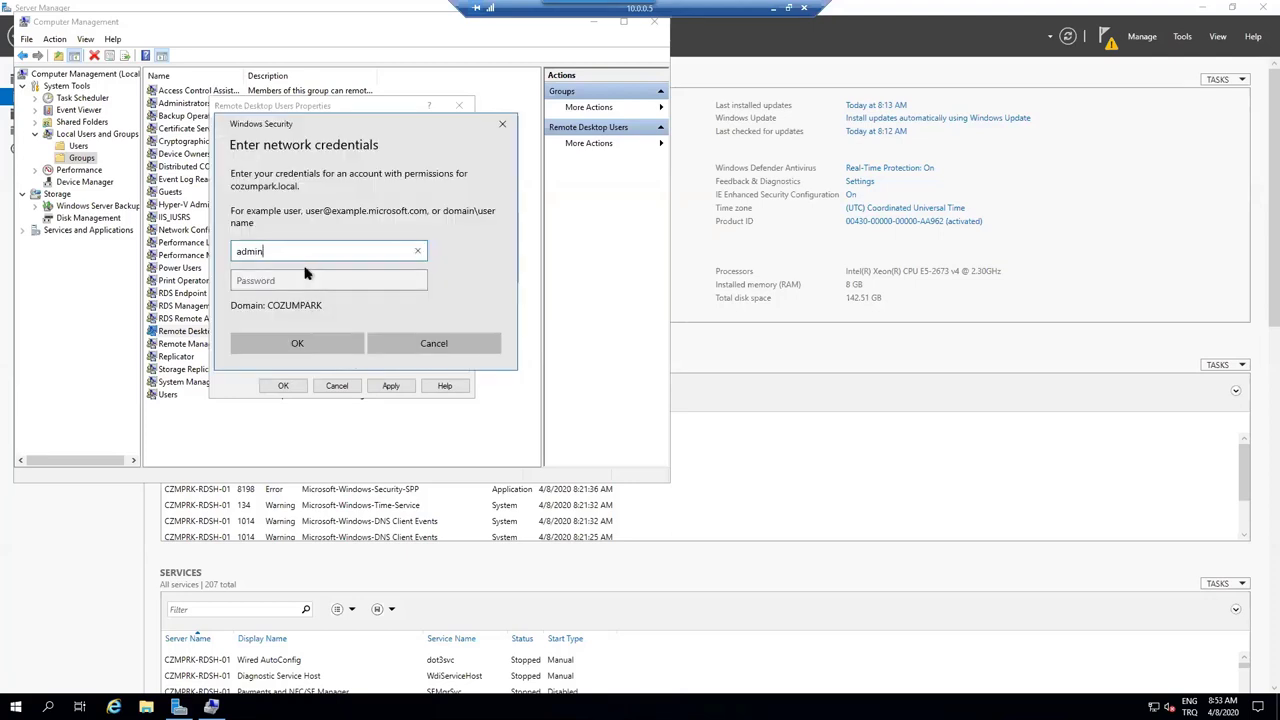
text(istrator)
key(Tab)
text(********)
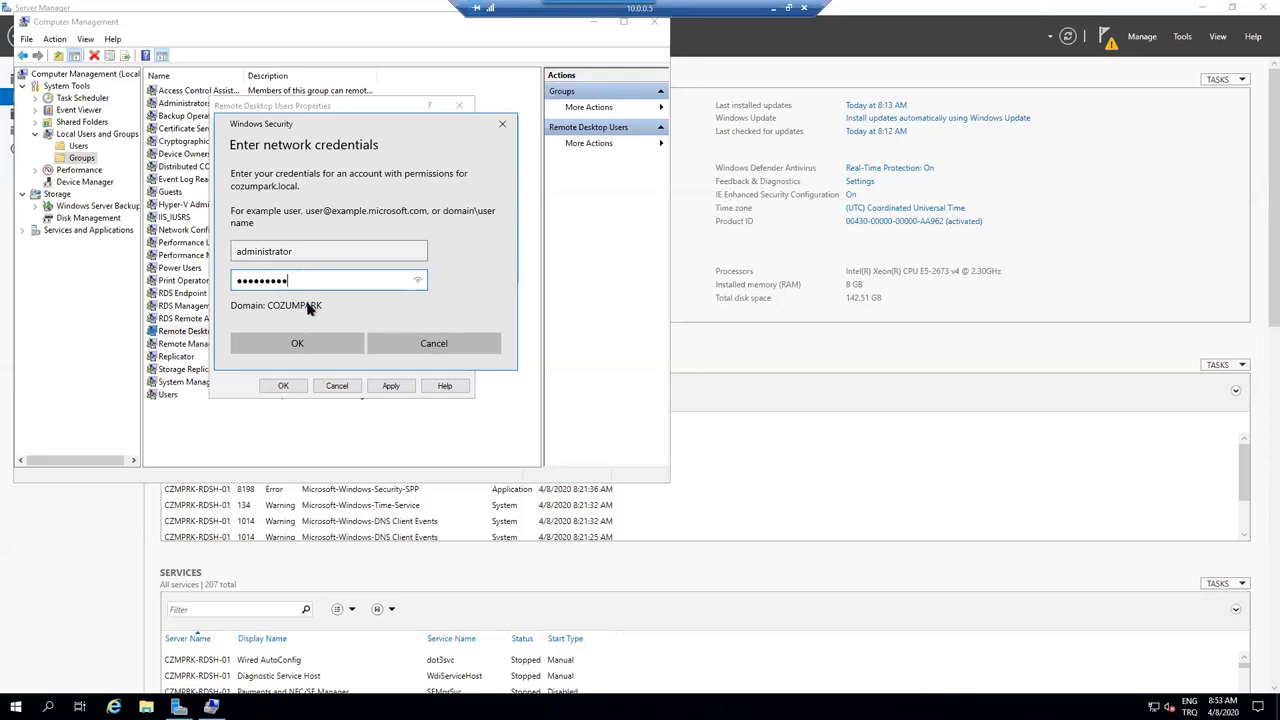
click(315, 343)
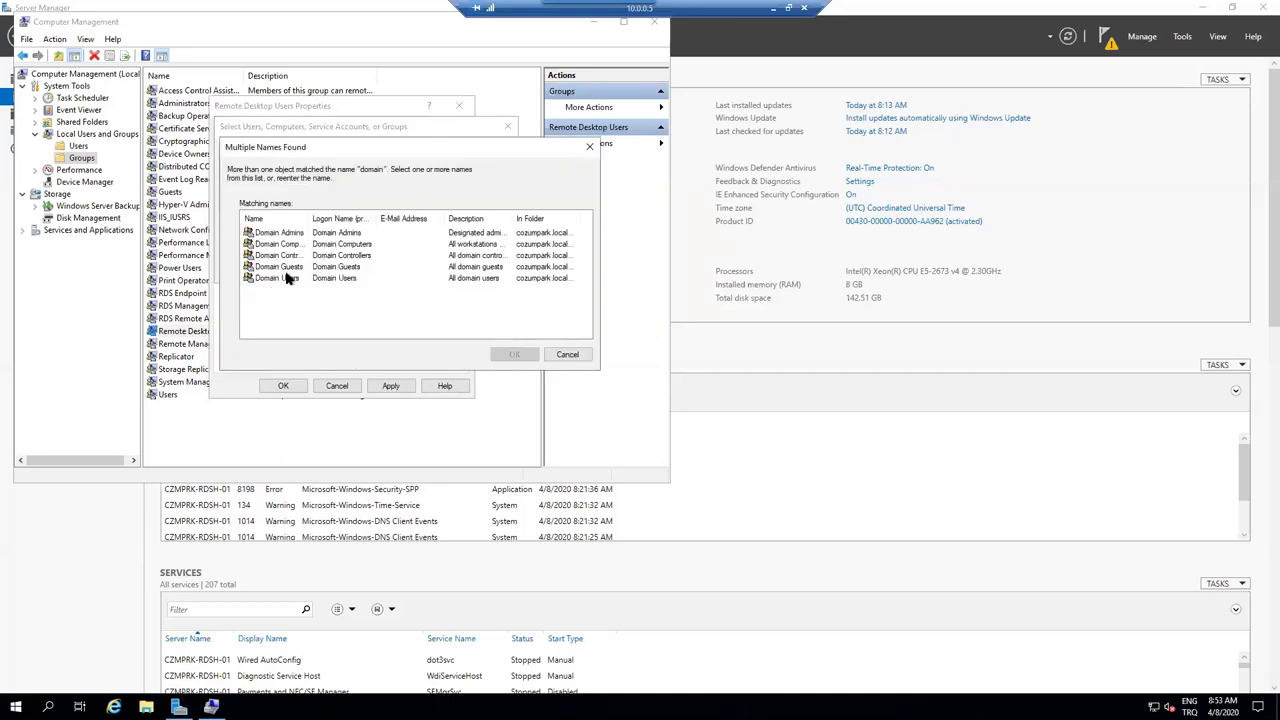
click(290, 277)
click(505, 354)
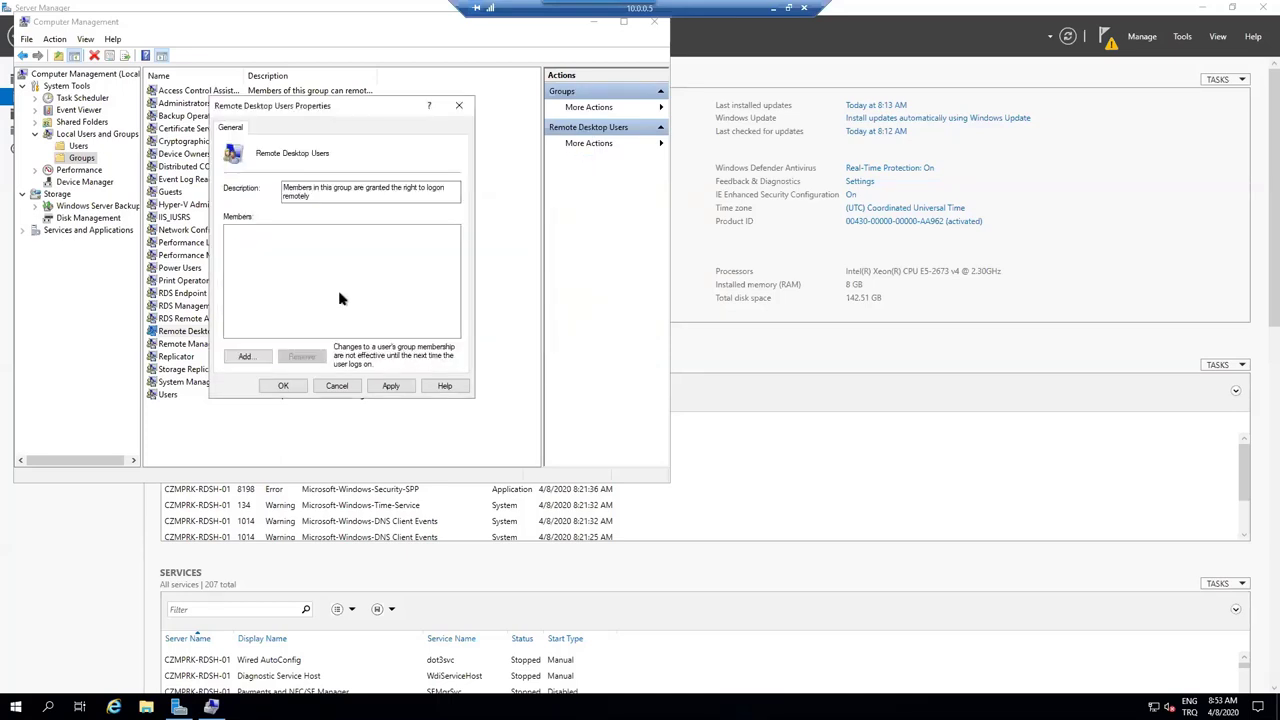
- Apply the membership change, close Computer Management, and return to the Azure portal
click(389, 386)
click(294, 384)
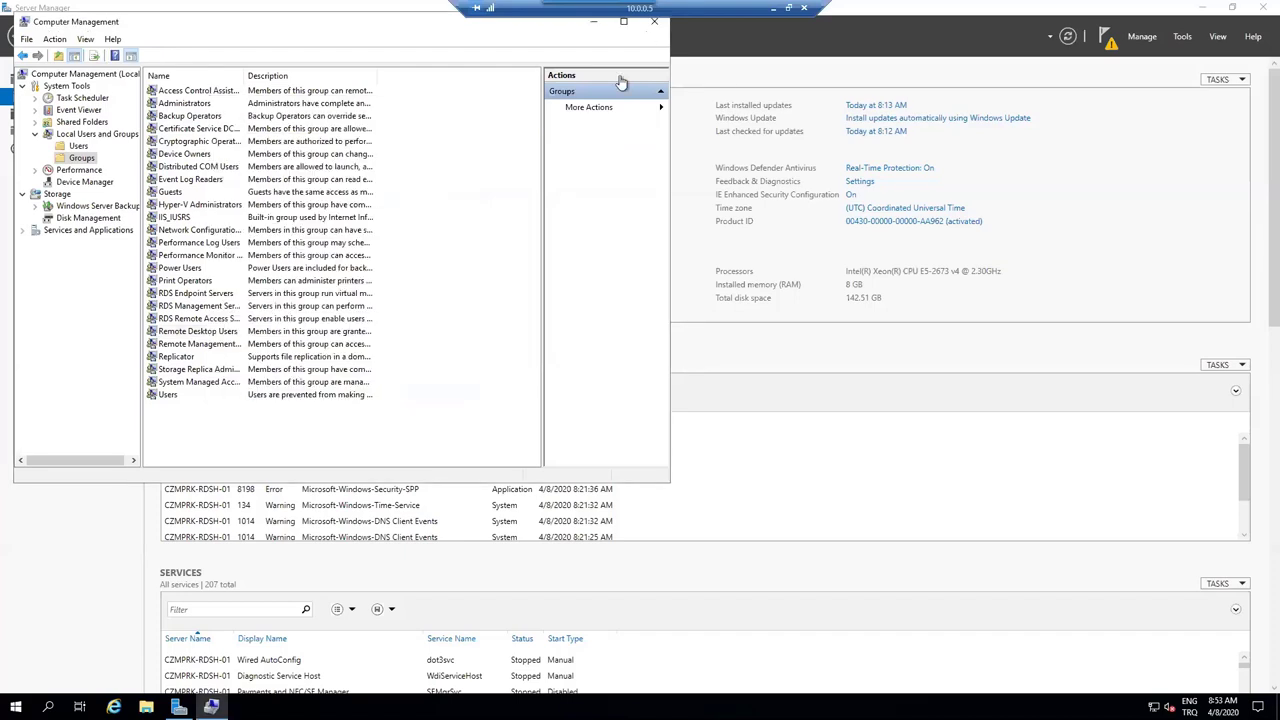
click(653, 22)
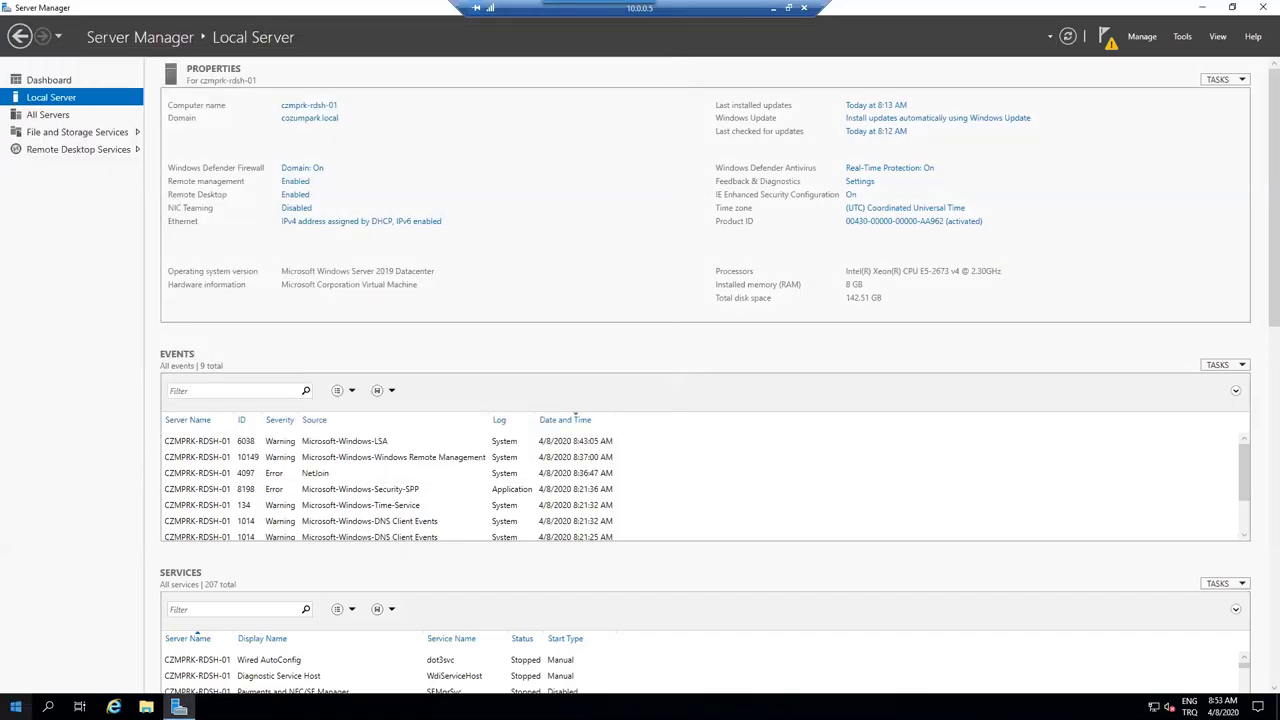
click(16, 706)
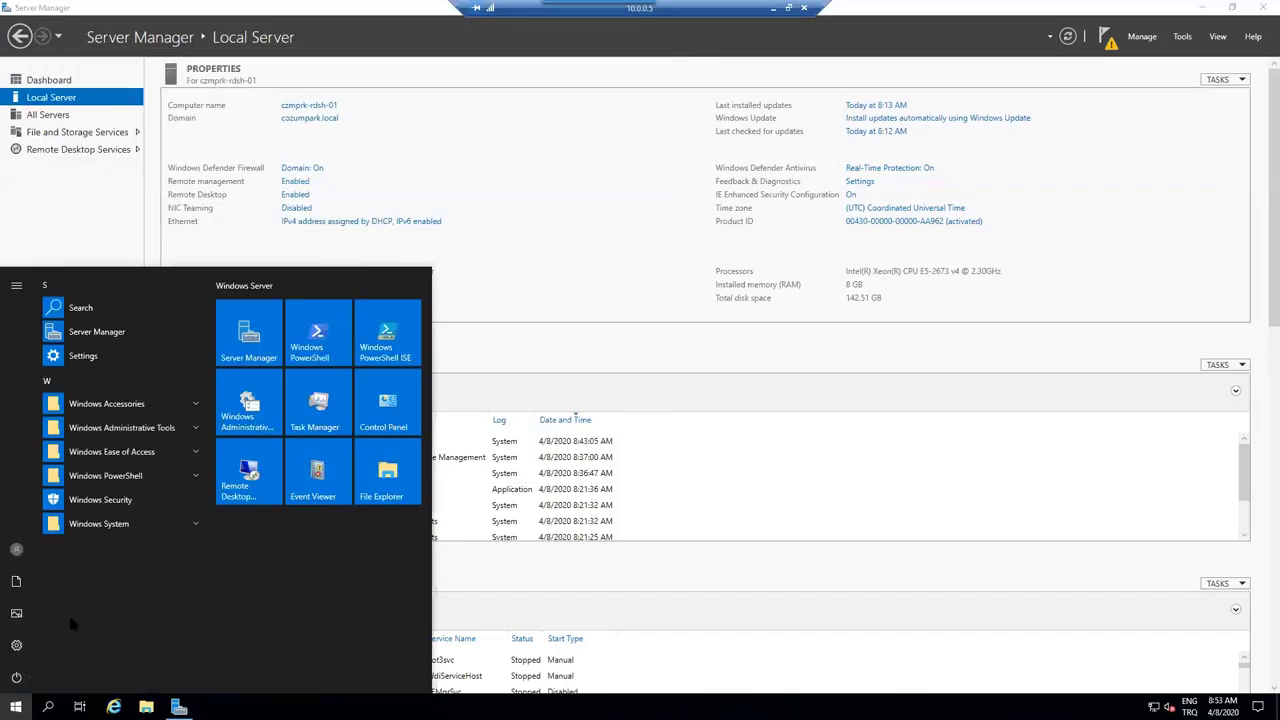
click(774, 7)
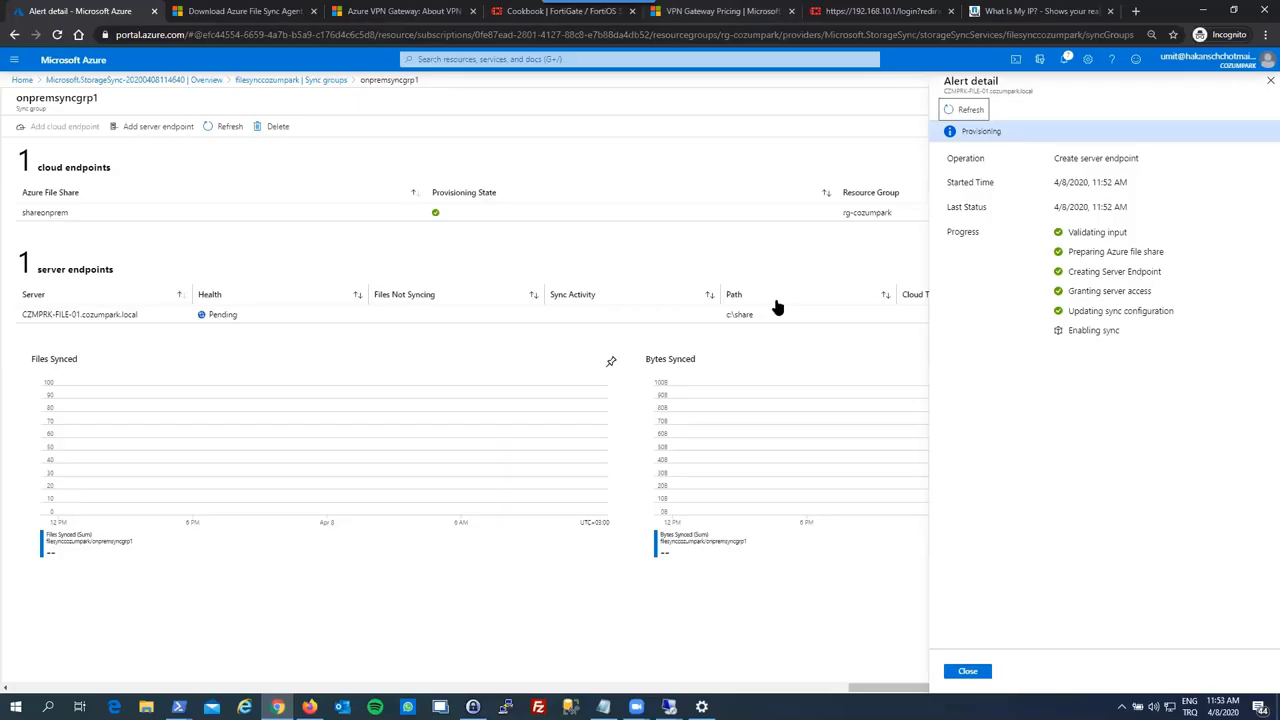
- Refresh the endpoint and sync group status, then close the alert, sync group and deployment pages
click(966, 107)
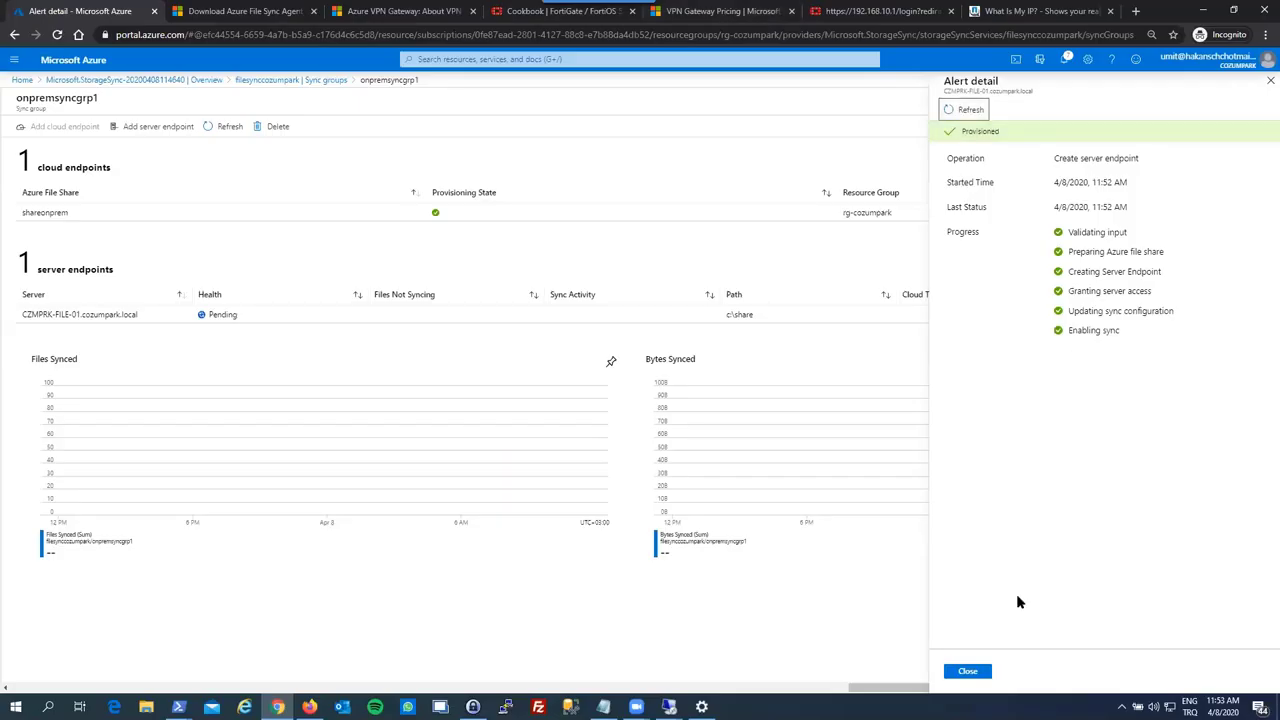
click(967, 671)
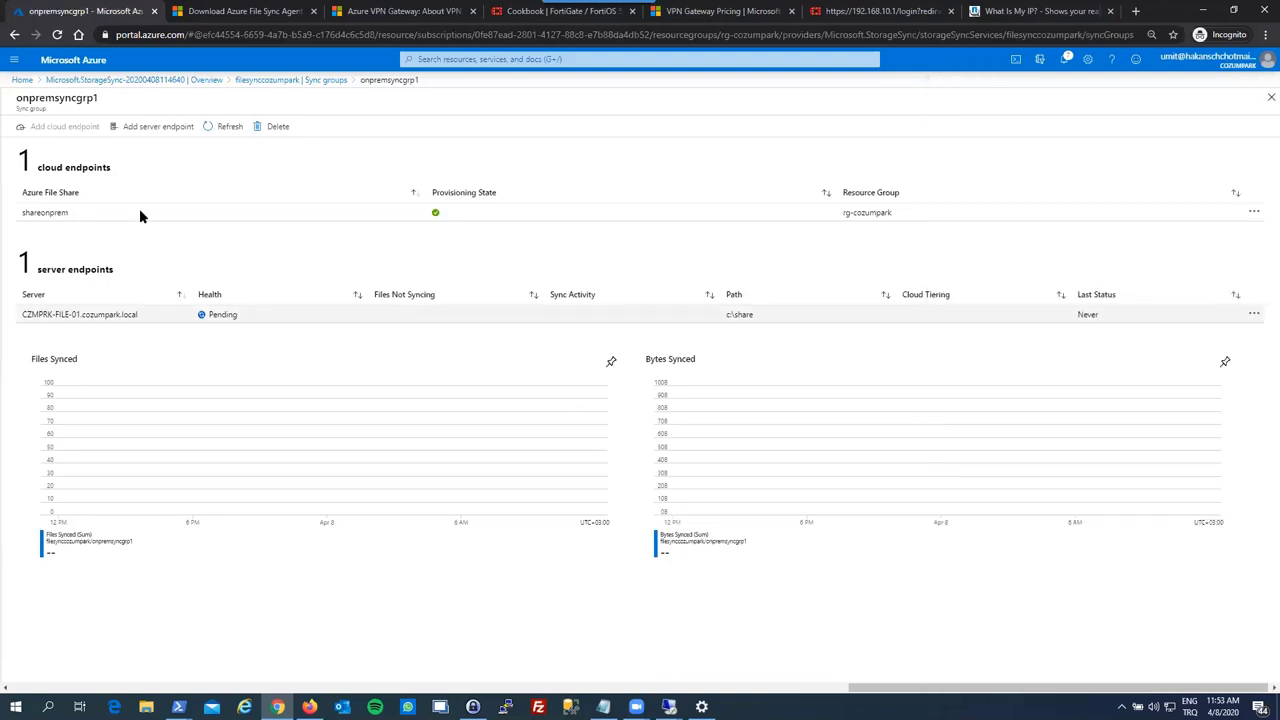
click(229, 125)
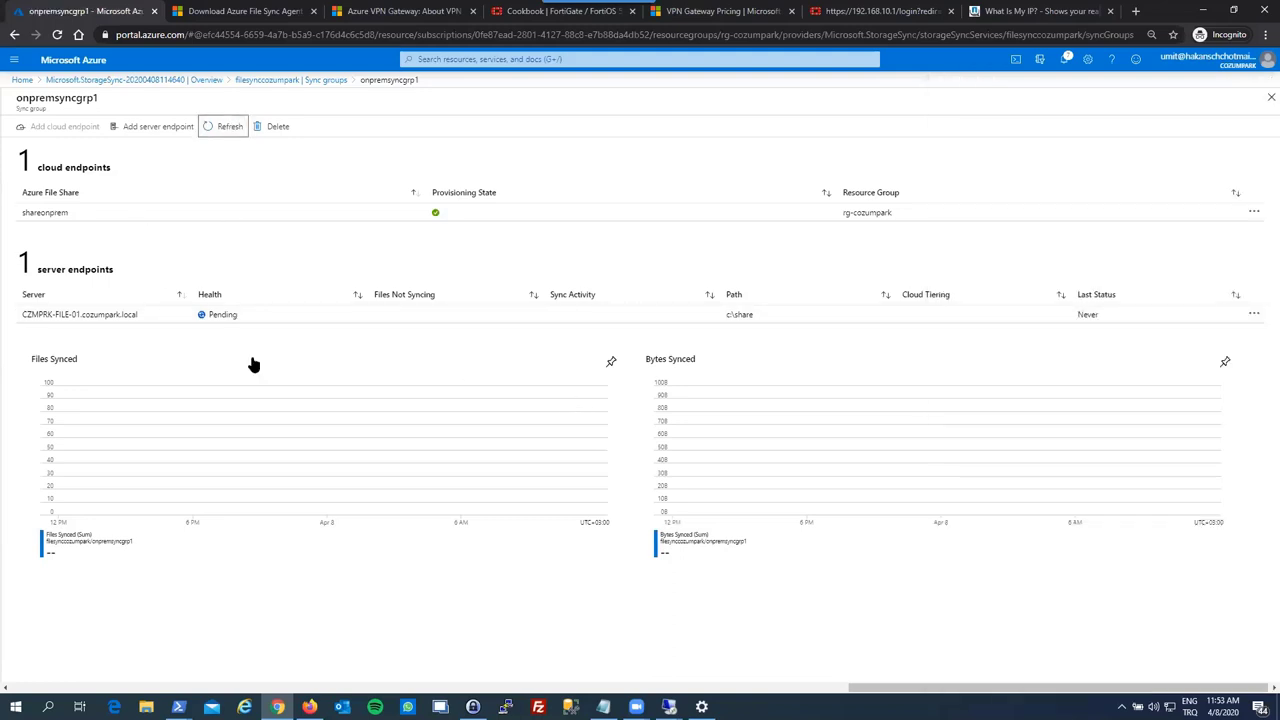
click(1270, 97)
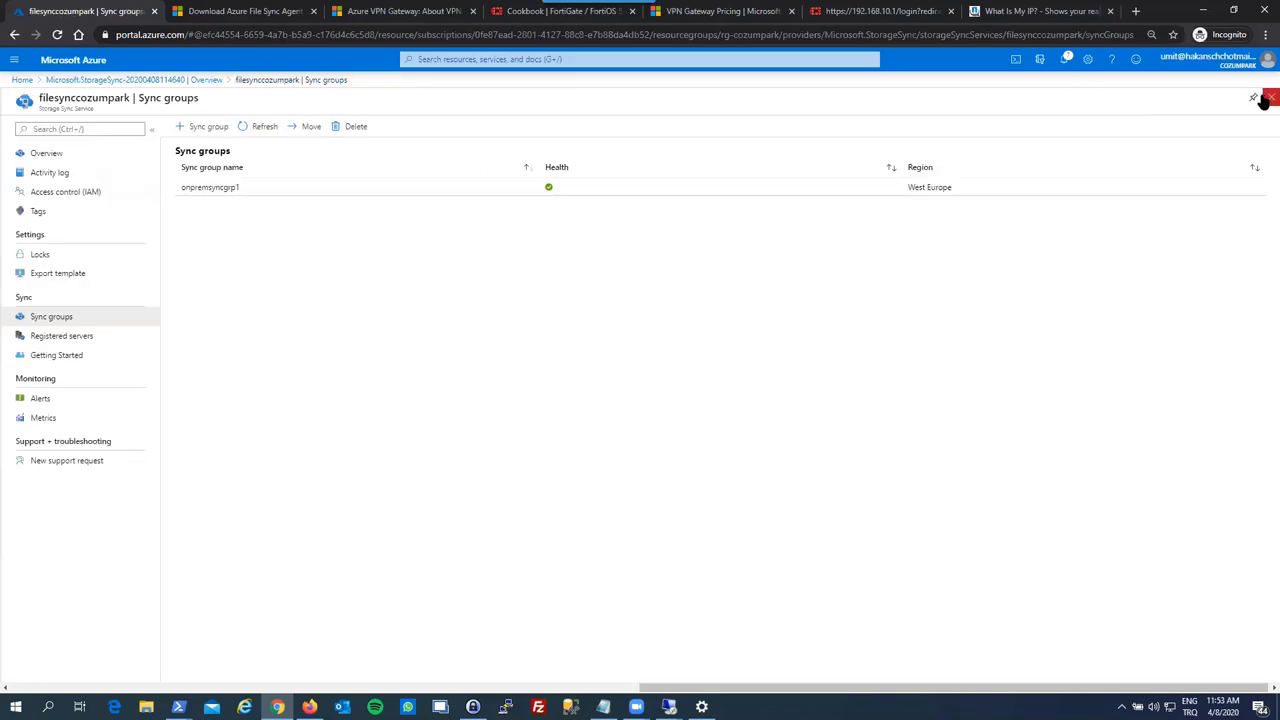
click(1269, 97)
click(1270, 97)
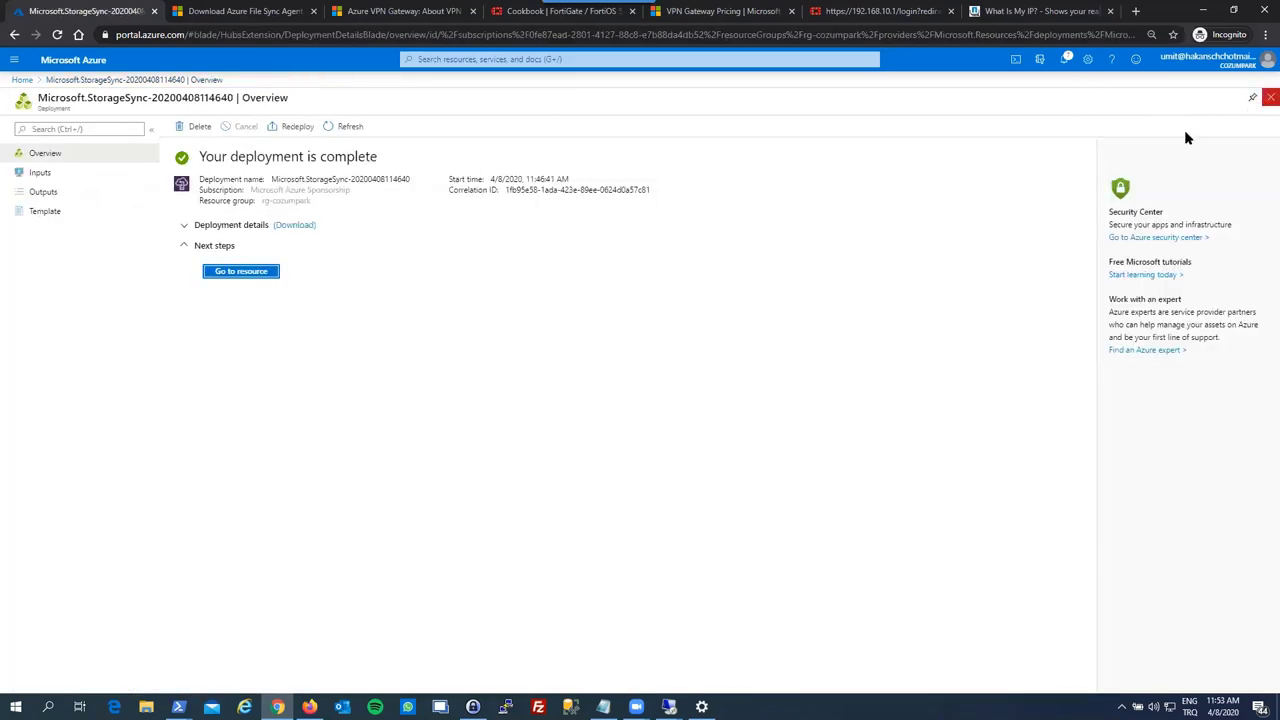
- Open the shareonprem share in czmprkfilesyncstrg and select its PowerShell connect script for drive Z
click(346, 264)
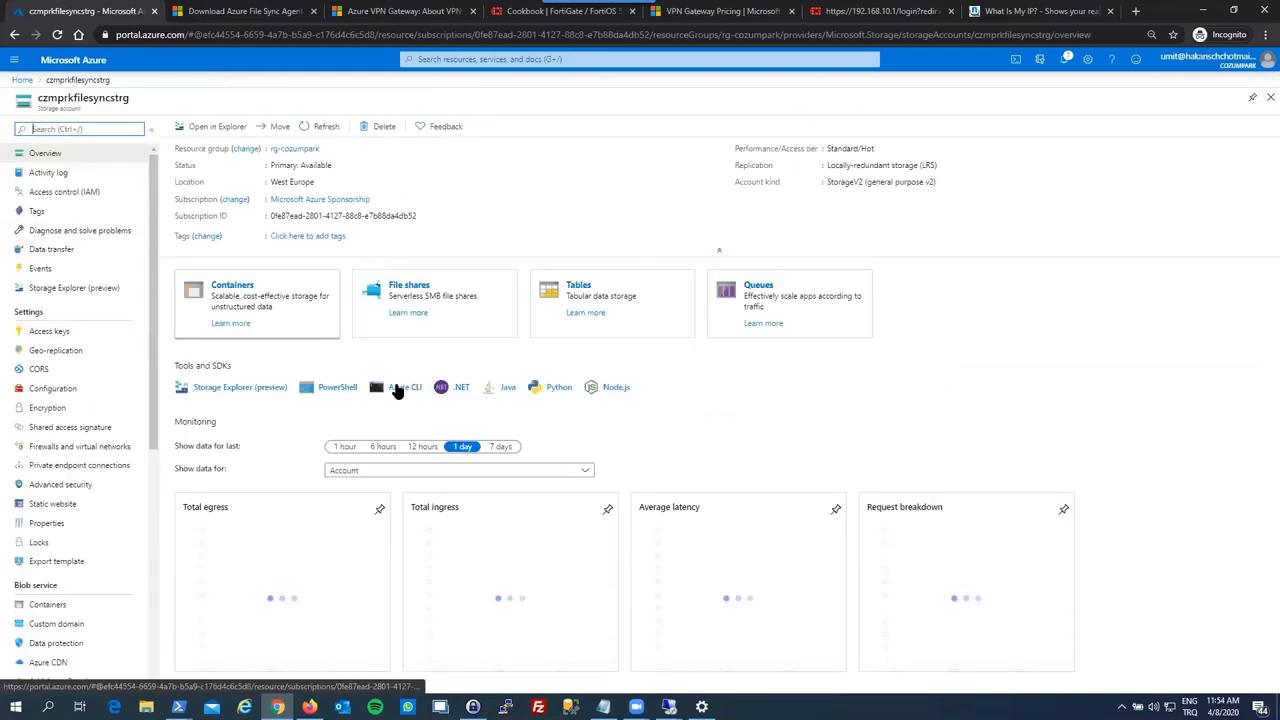
click(424, 296)
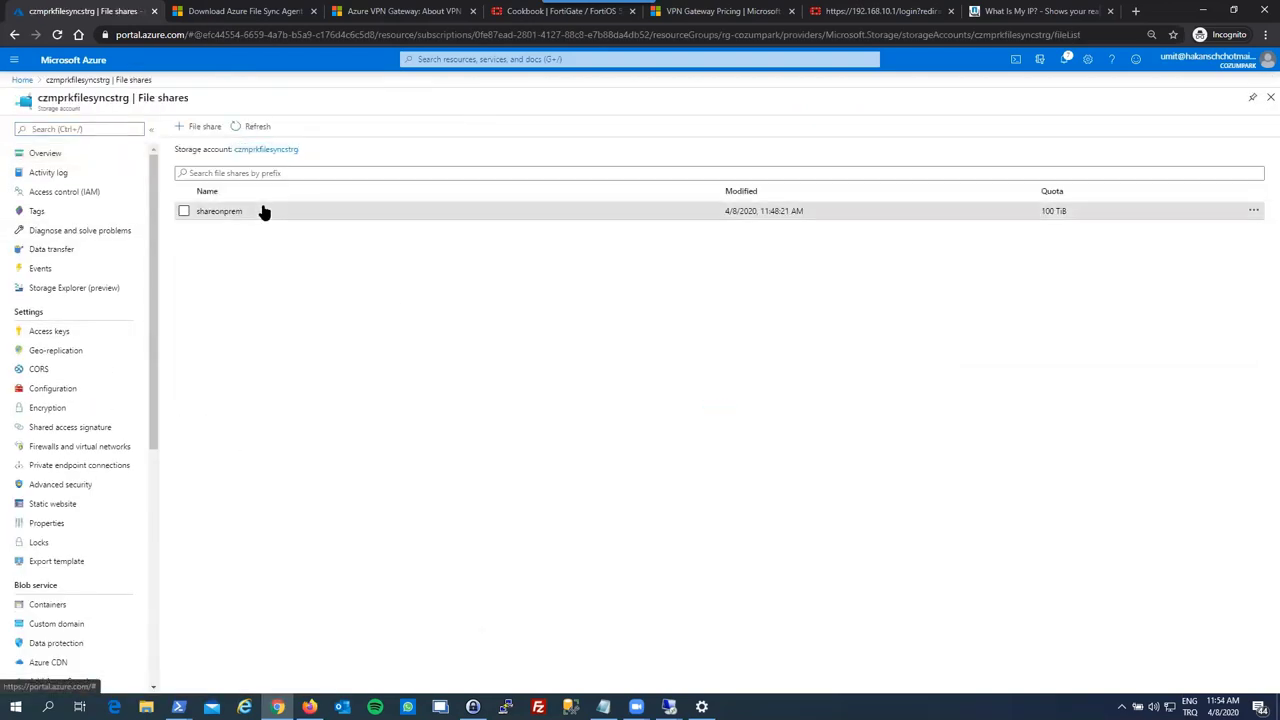
click(263, 210)
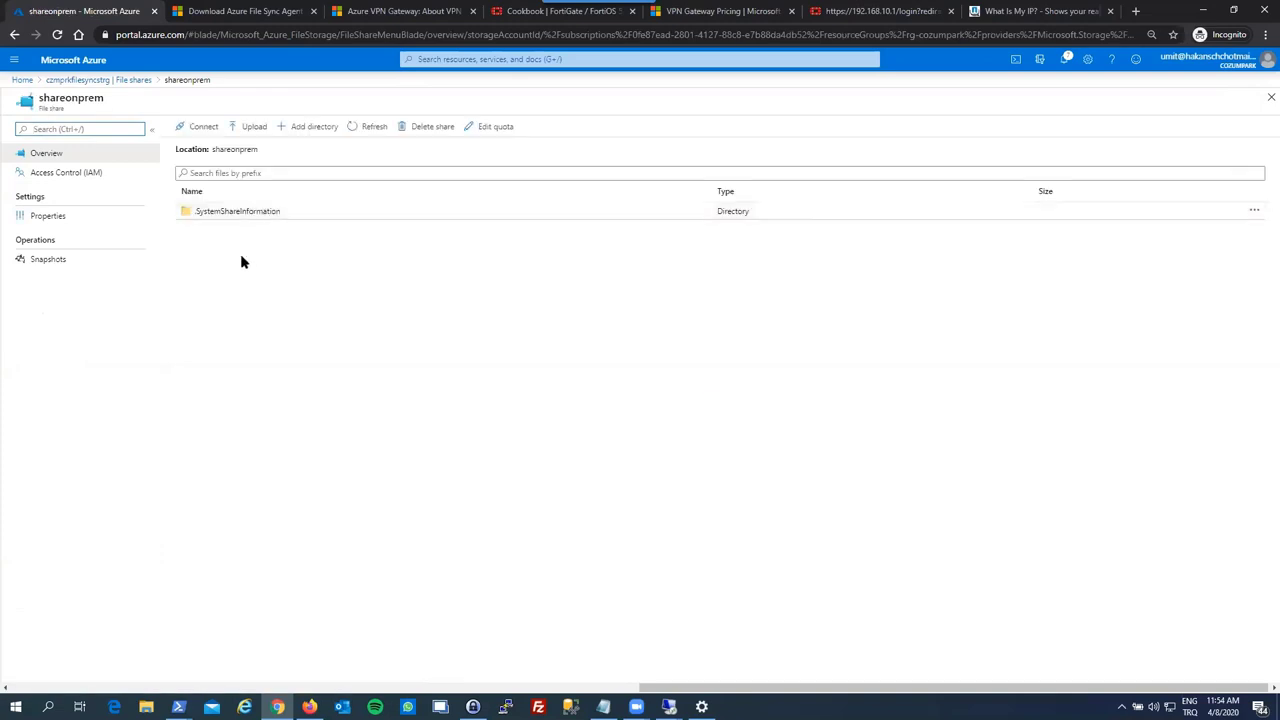
click(372, 130)
click(192, 132)
click(1110, 289)
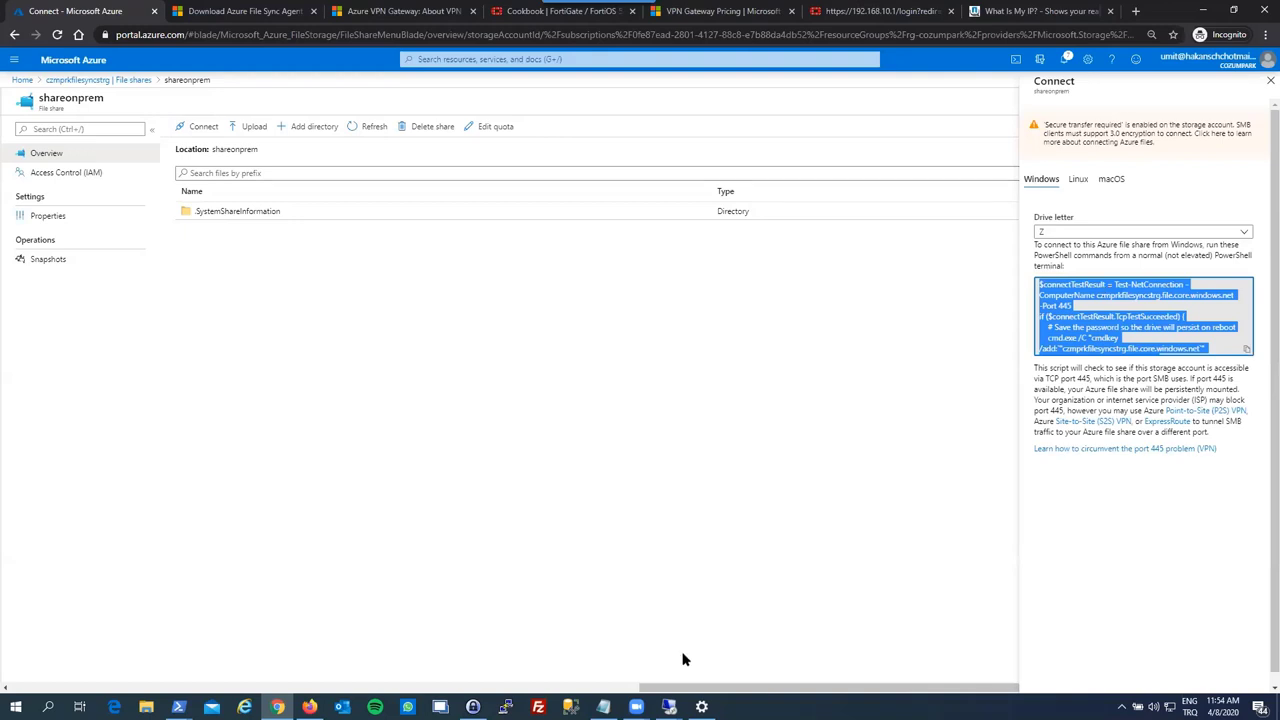
- Open an administrator Windows PowerShell on the file server VM via the Win+X menu
mouse_move(669, 707)
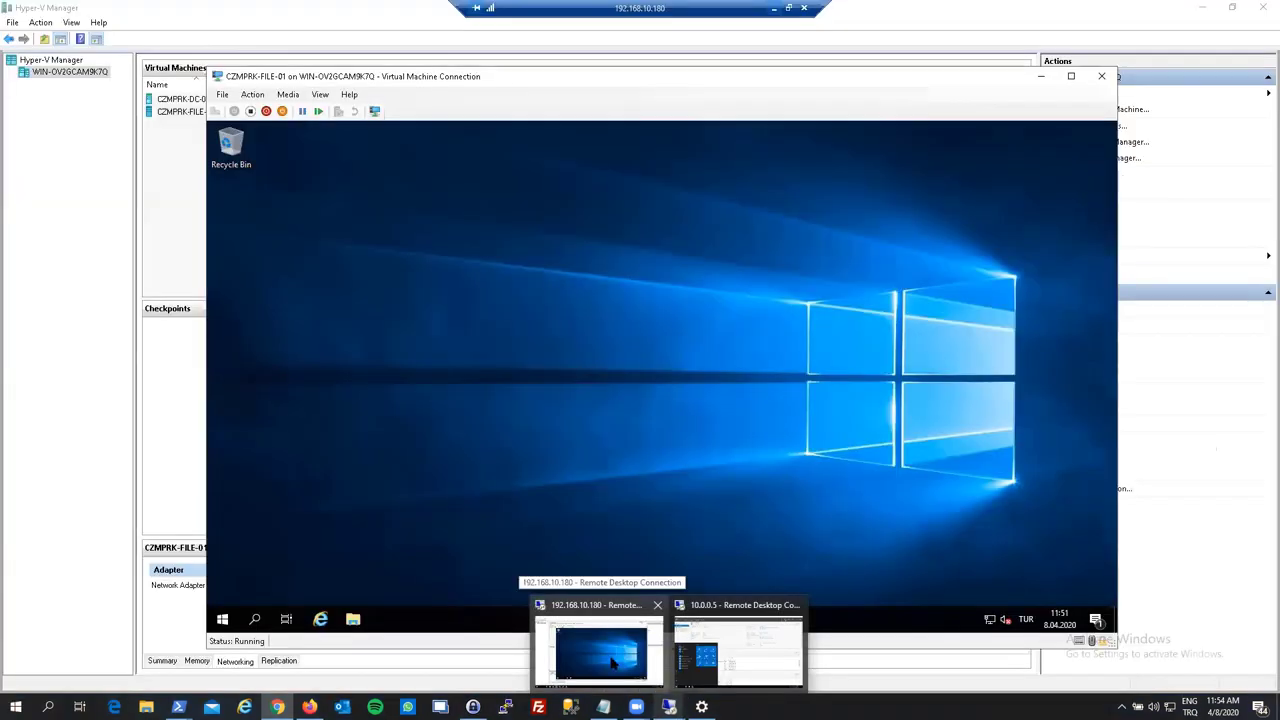
click(612, 660)
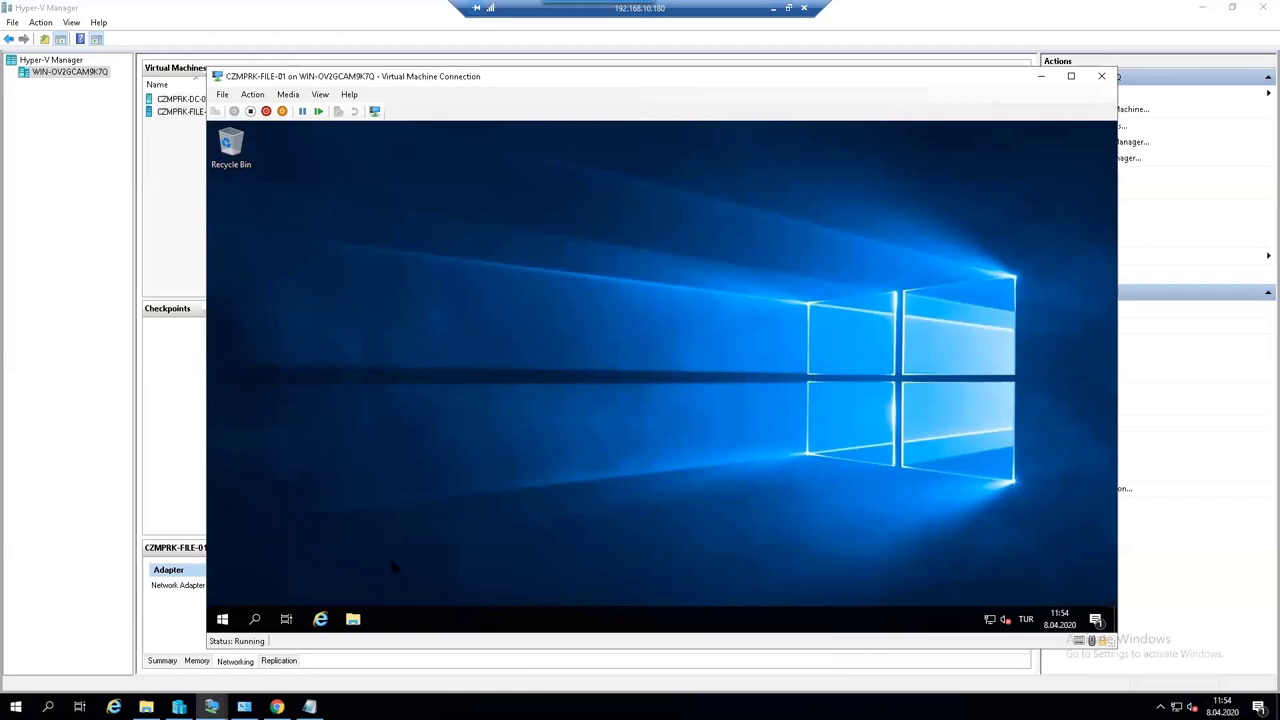
right_click(222, 619)
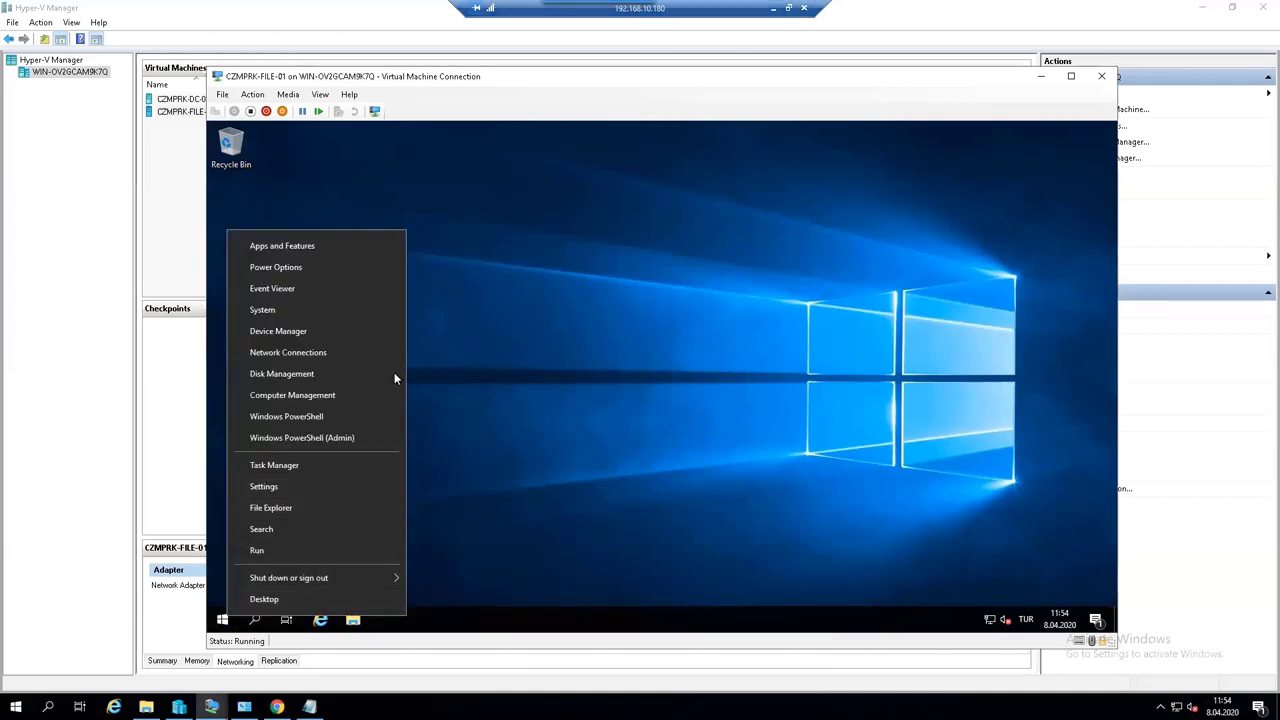
click(343, 437)
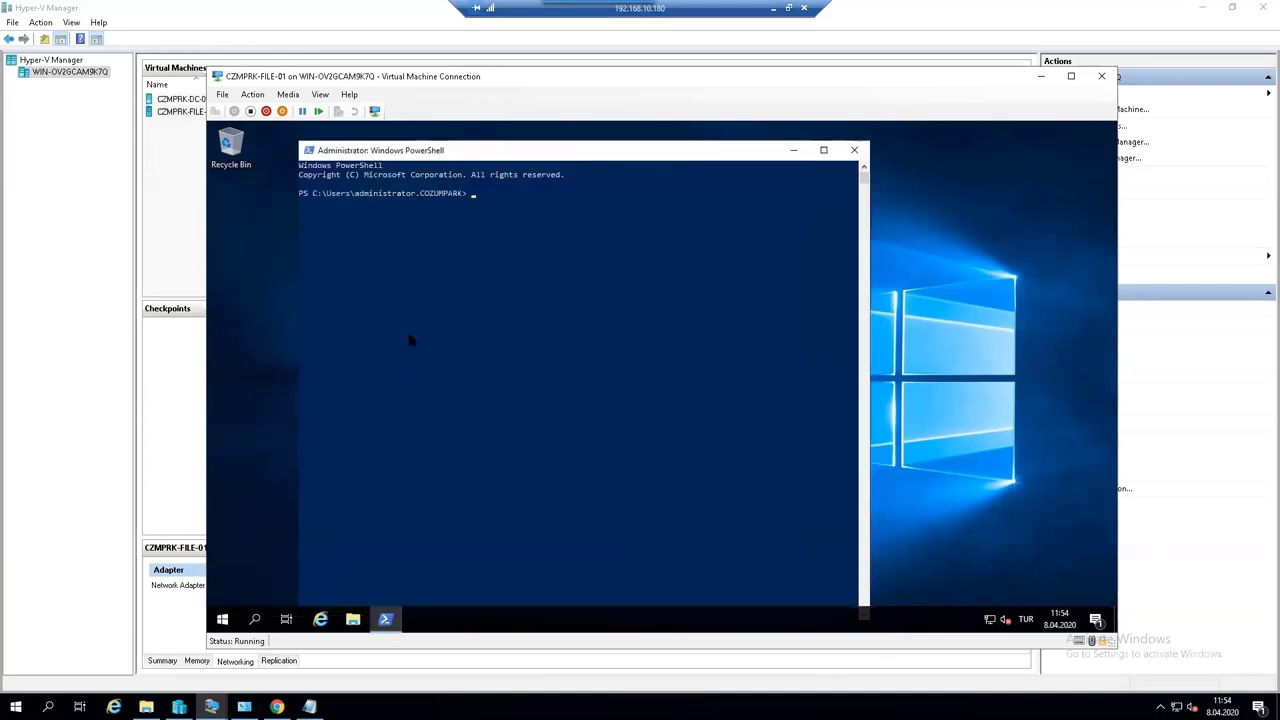
- Minimize the file server session and bring up the RDSH server's remote session
click(773, 8)
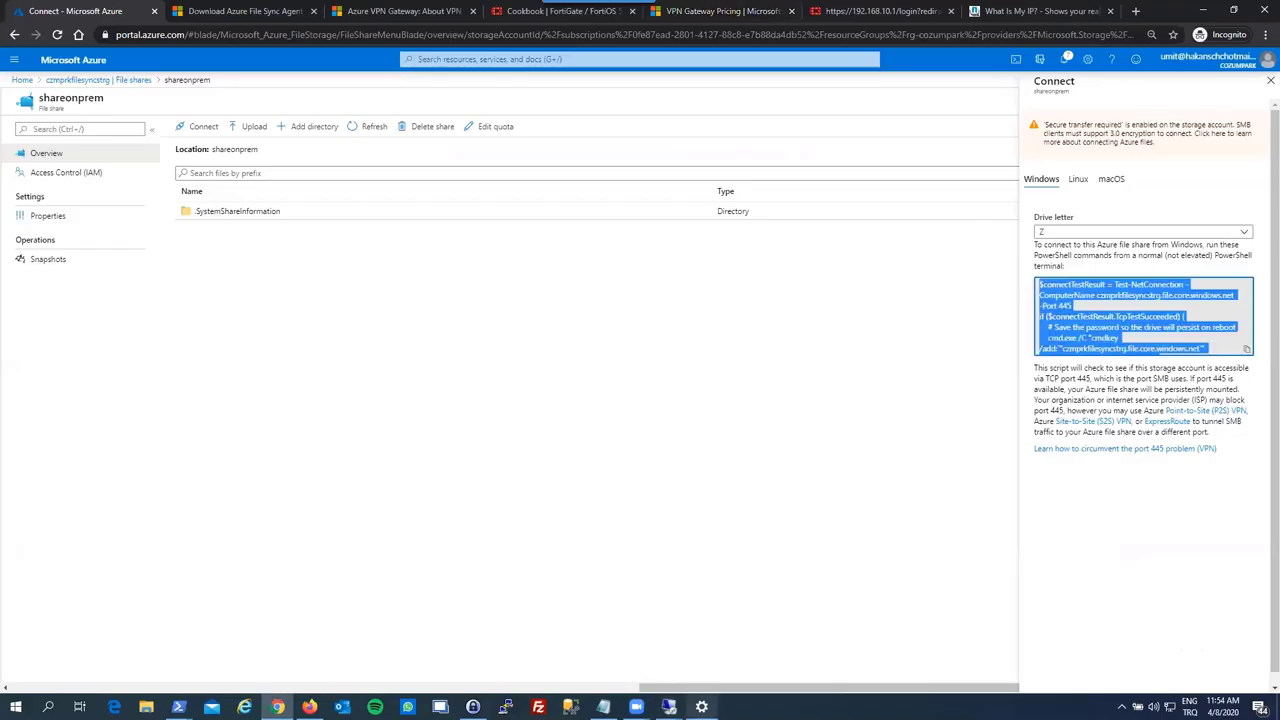
mouse_move(668, 706)
click(715, 672)
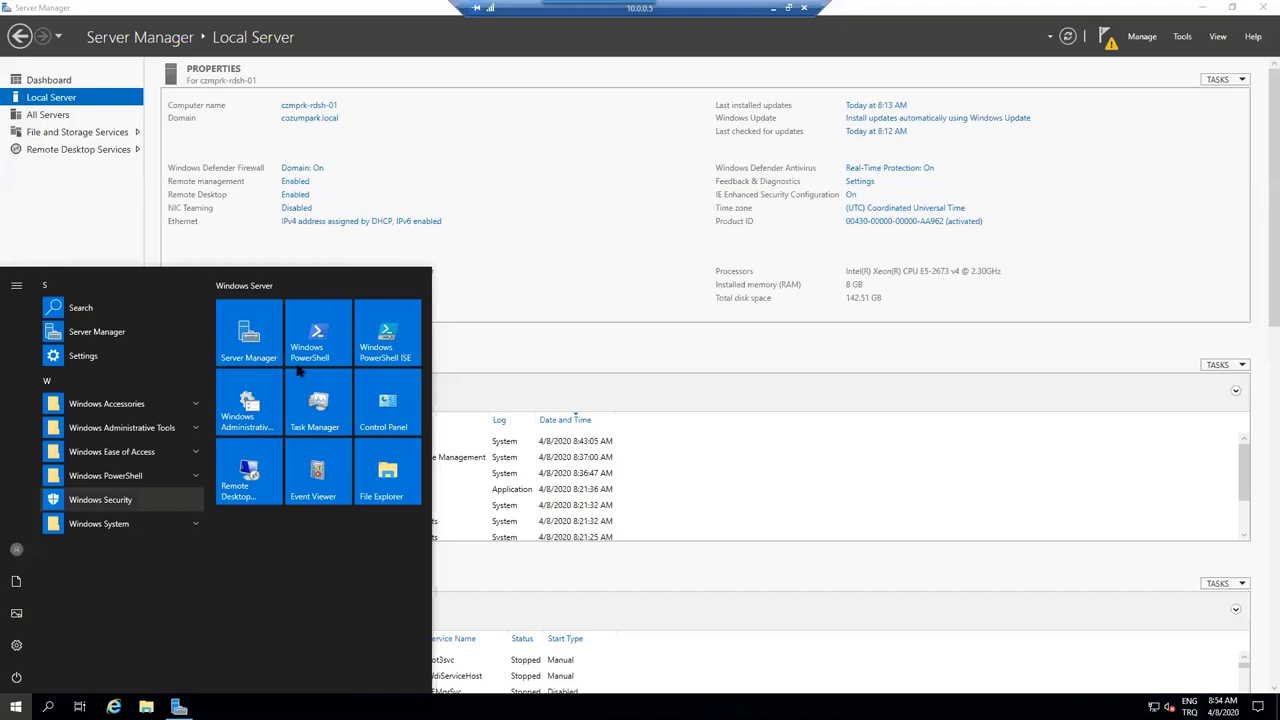
- Run PowerShell as administrator on the RDSH server and execute the pasted script mapping shareonprem as Z:
right_click(337, 405)
mouse_move(345, 414)
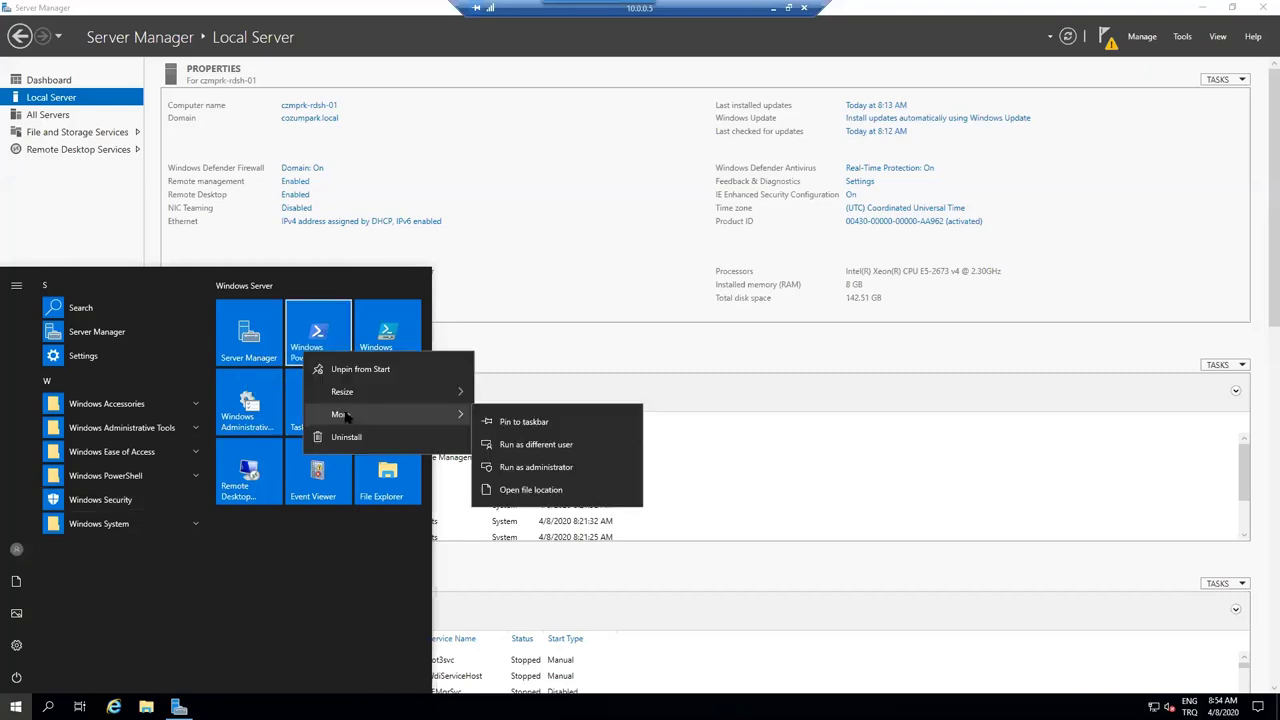
click(496, 472)
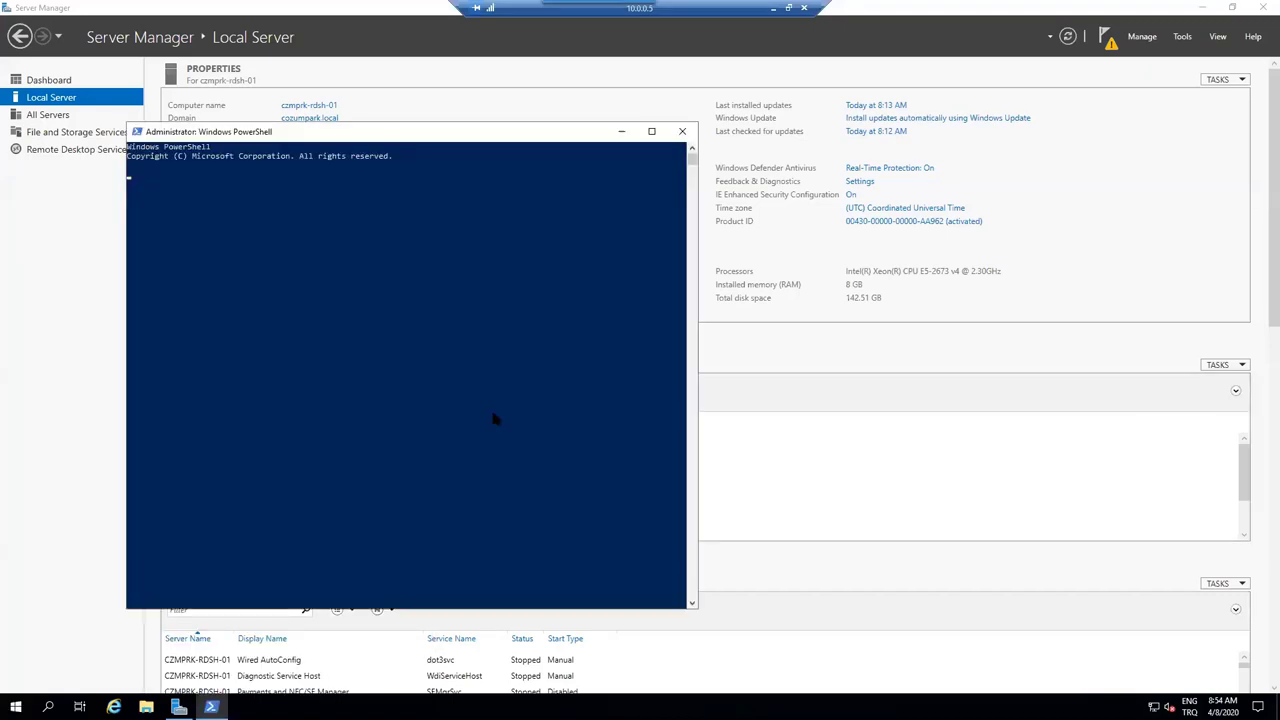
right_click(360, 217)
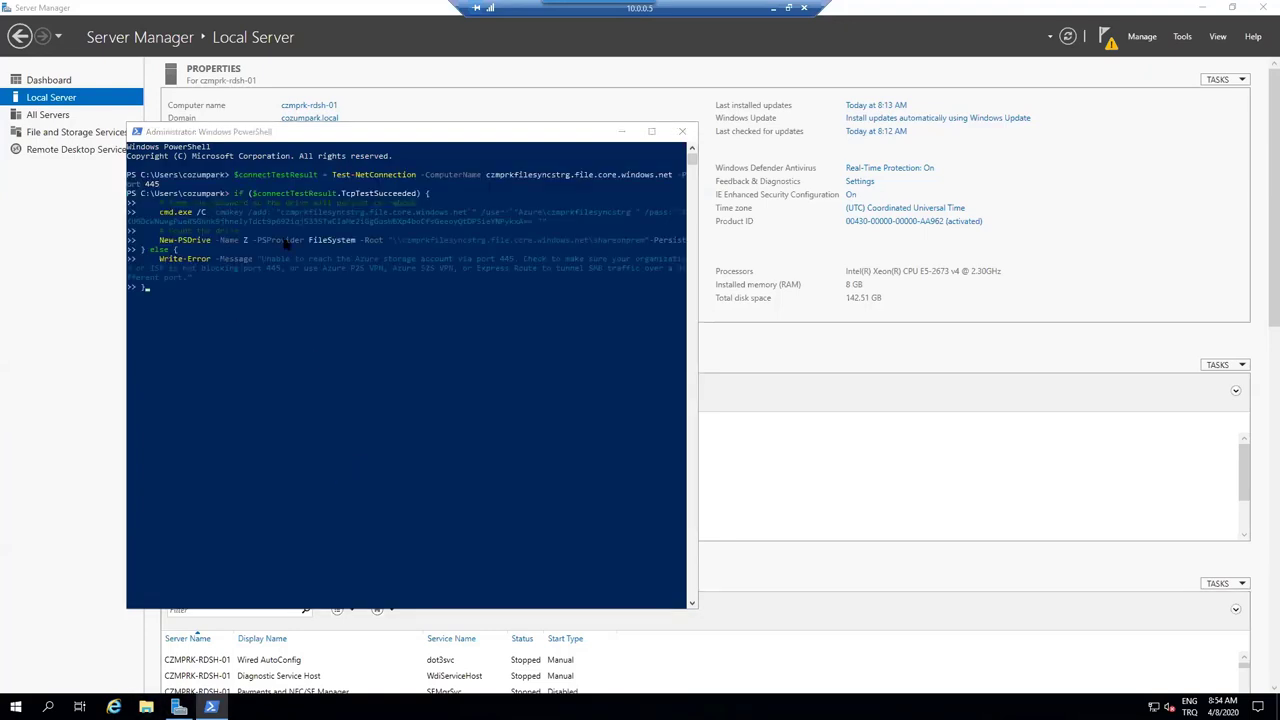
key(super+e)
click(240, 143)
key(Return)
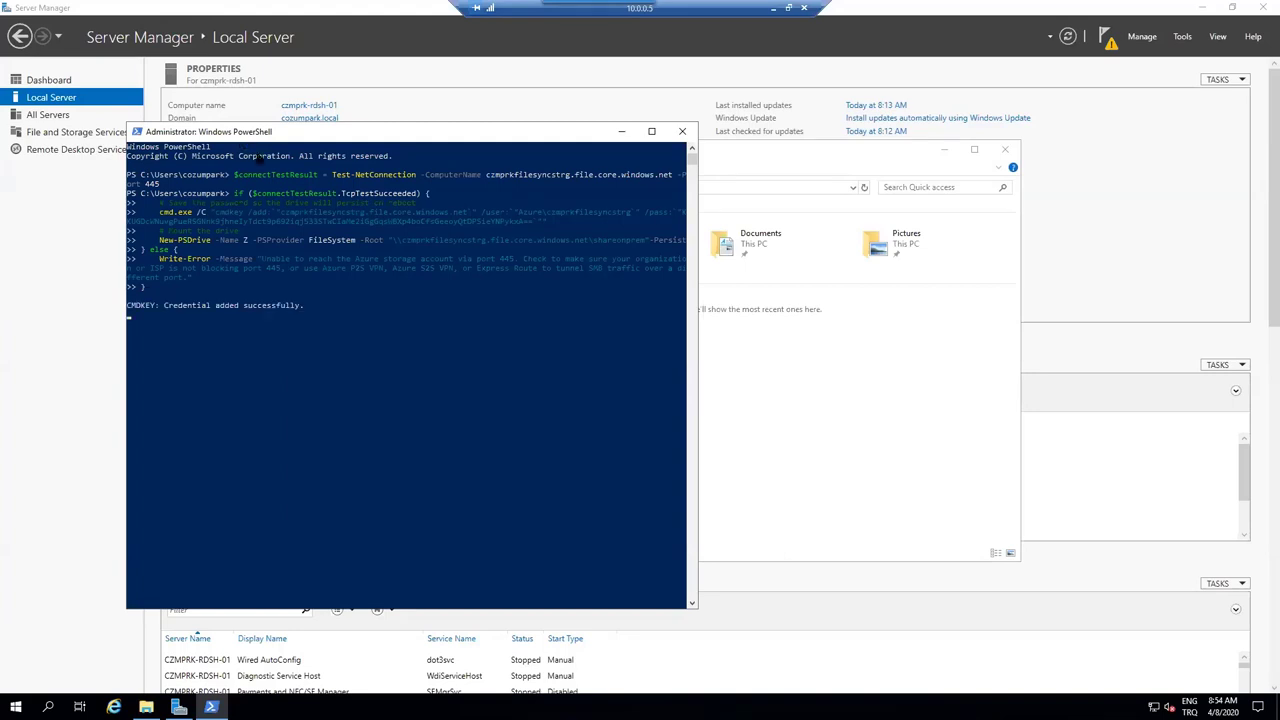
- Open the shareonprem (Z:) drive from This PC and refresh it, confirming it is empty
click(733, 397)
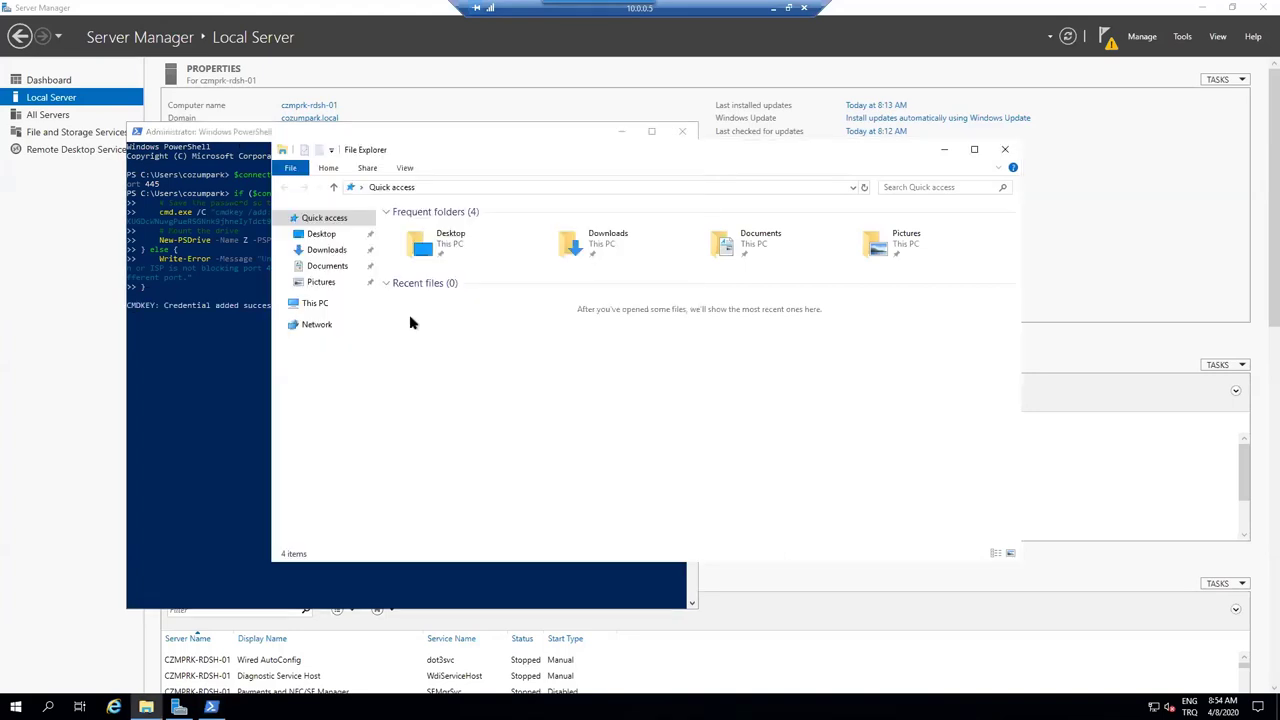
click(315, 303)
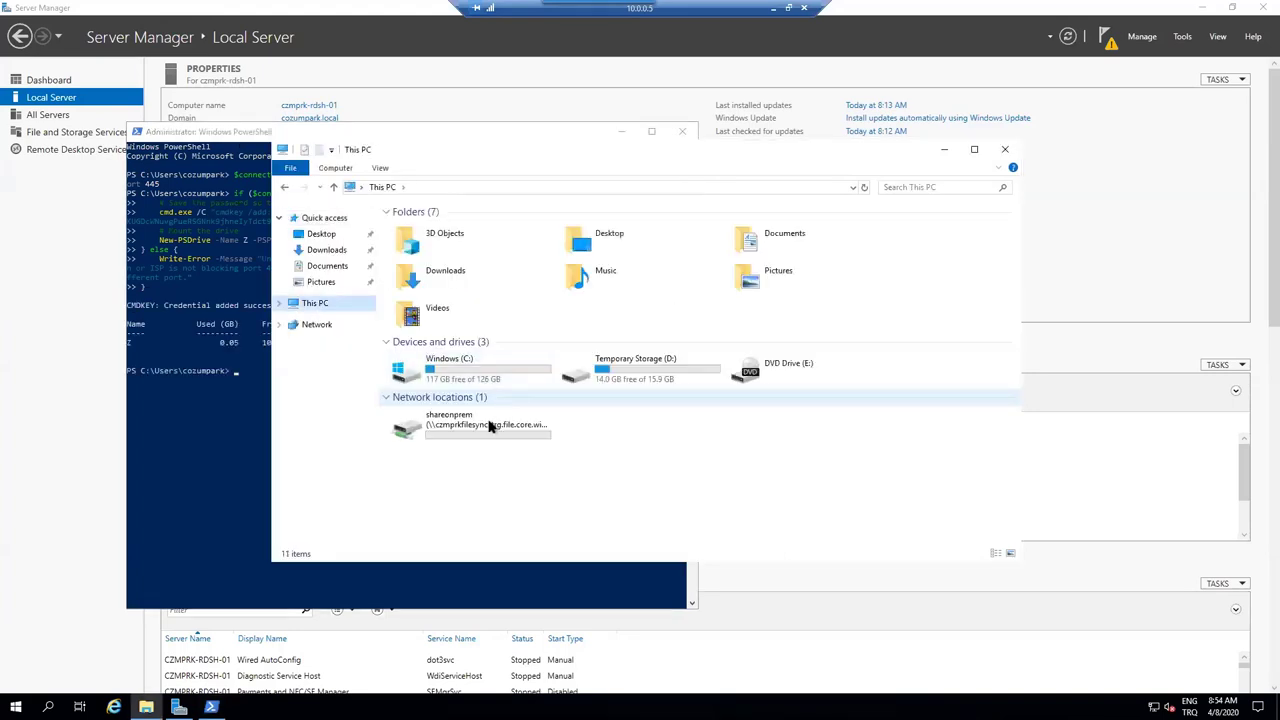
click(461, 432)
double_click(461, 432)
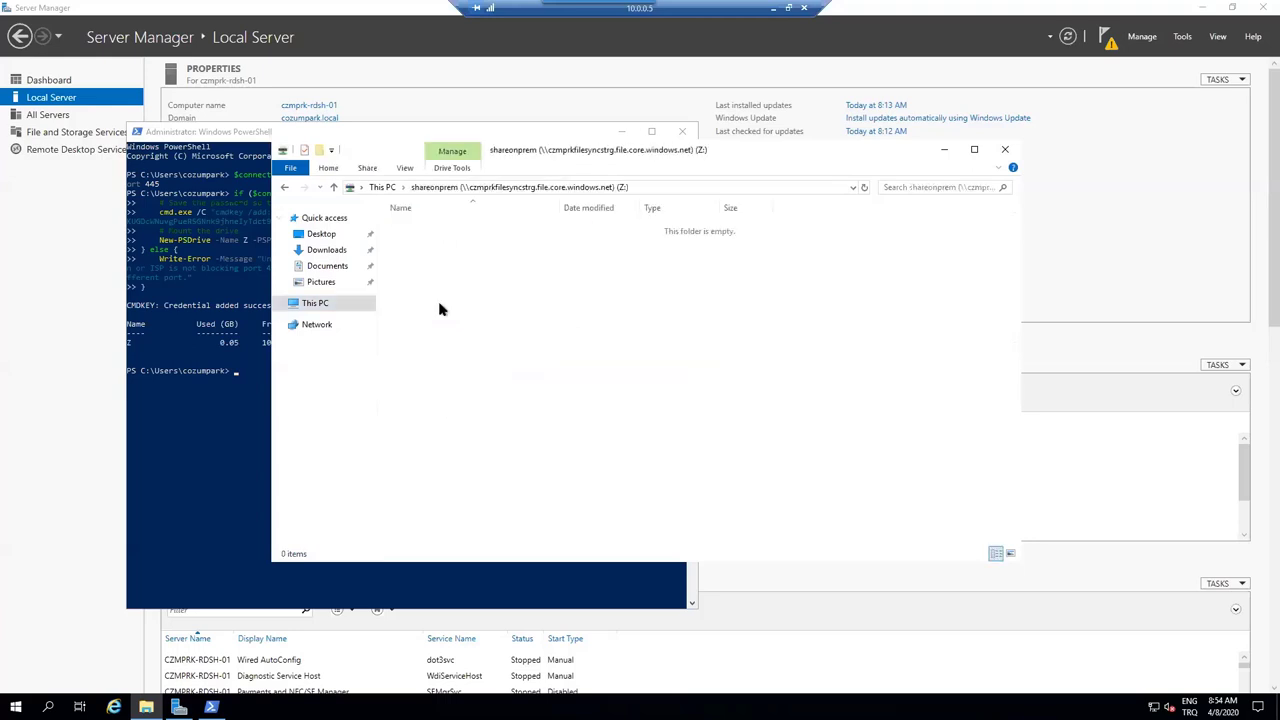
right_click(487, 286)
click(516, 338)
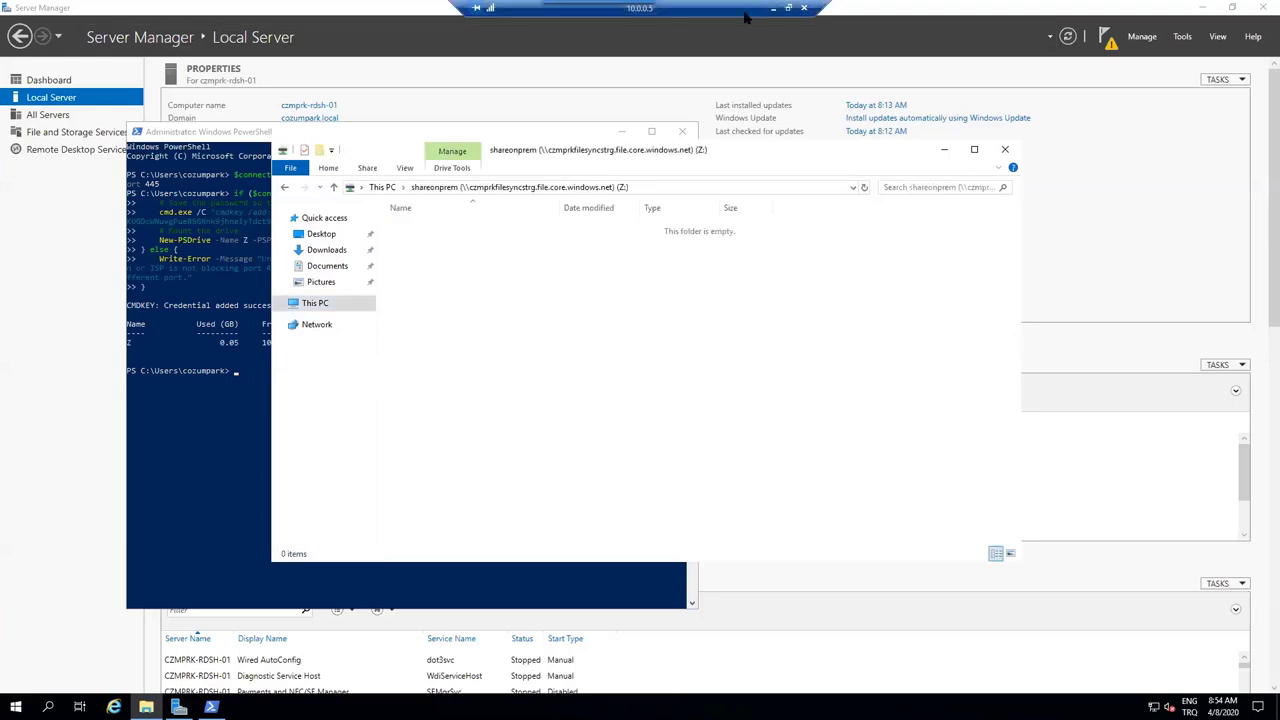
click(773, 7)
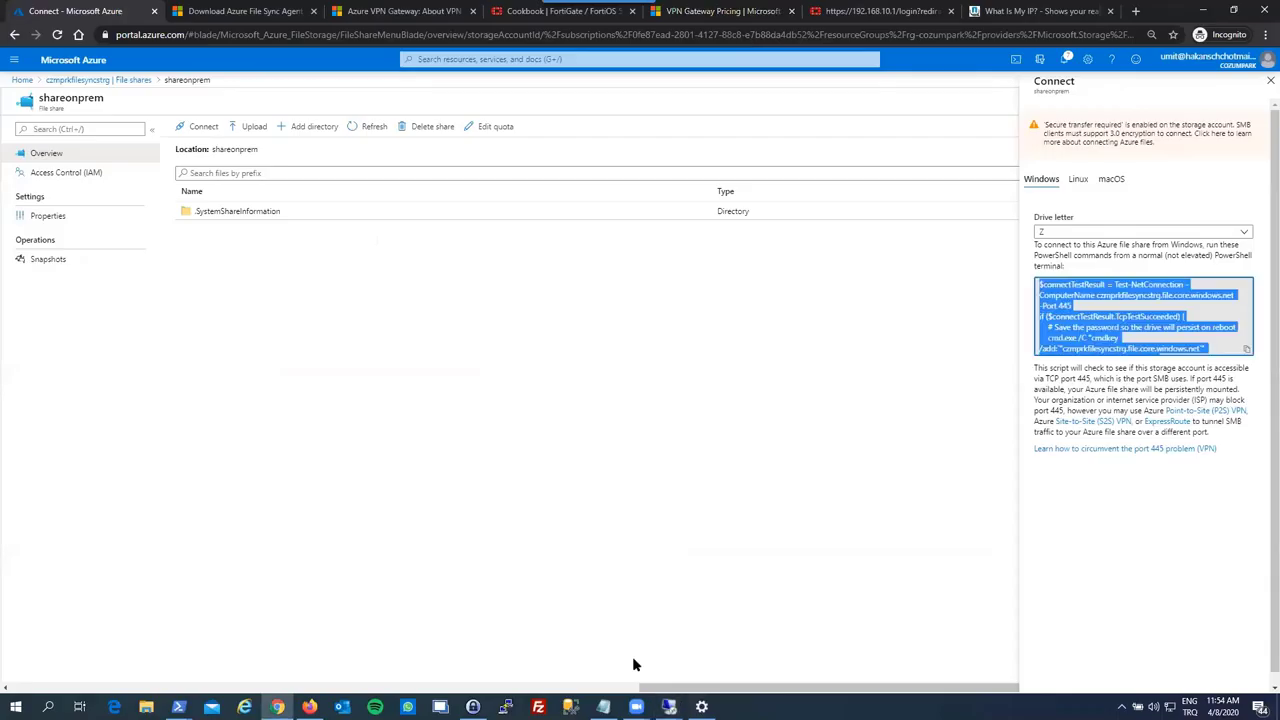
- Check the file server's Ethernet throughput in Task Manager's Performance view, then close it
key(alt+Tab)
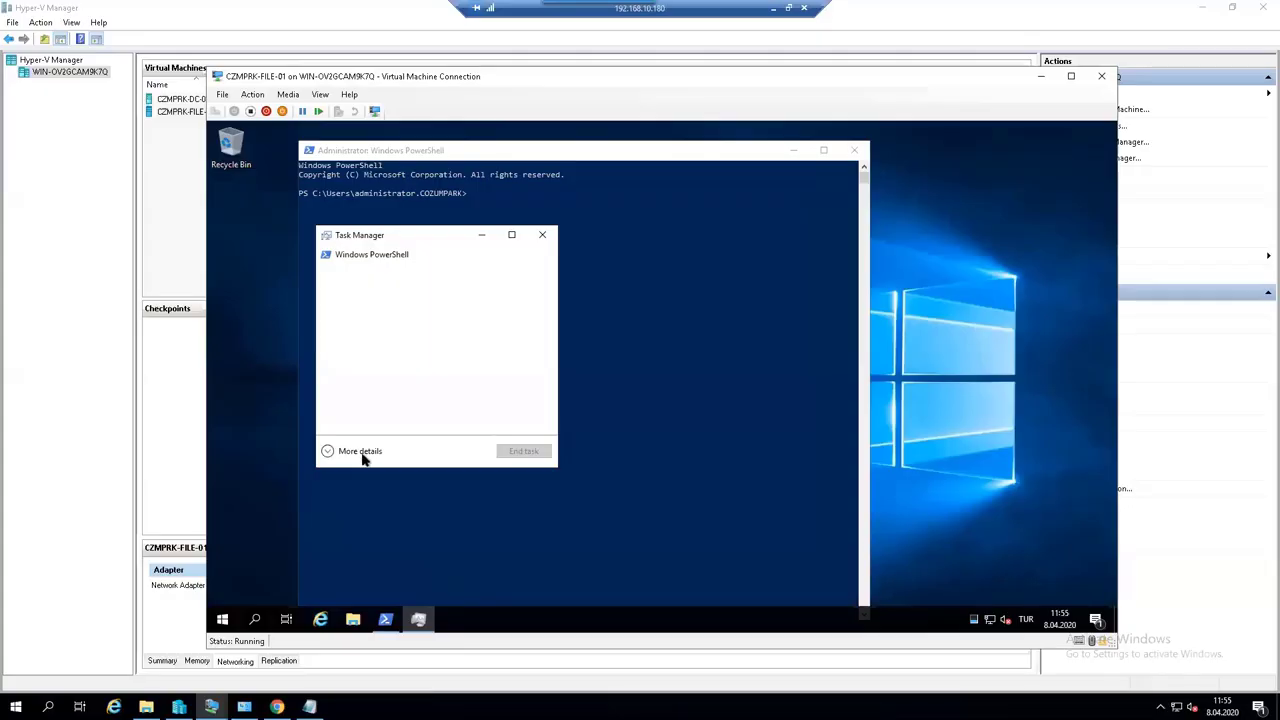
click(366, 452)
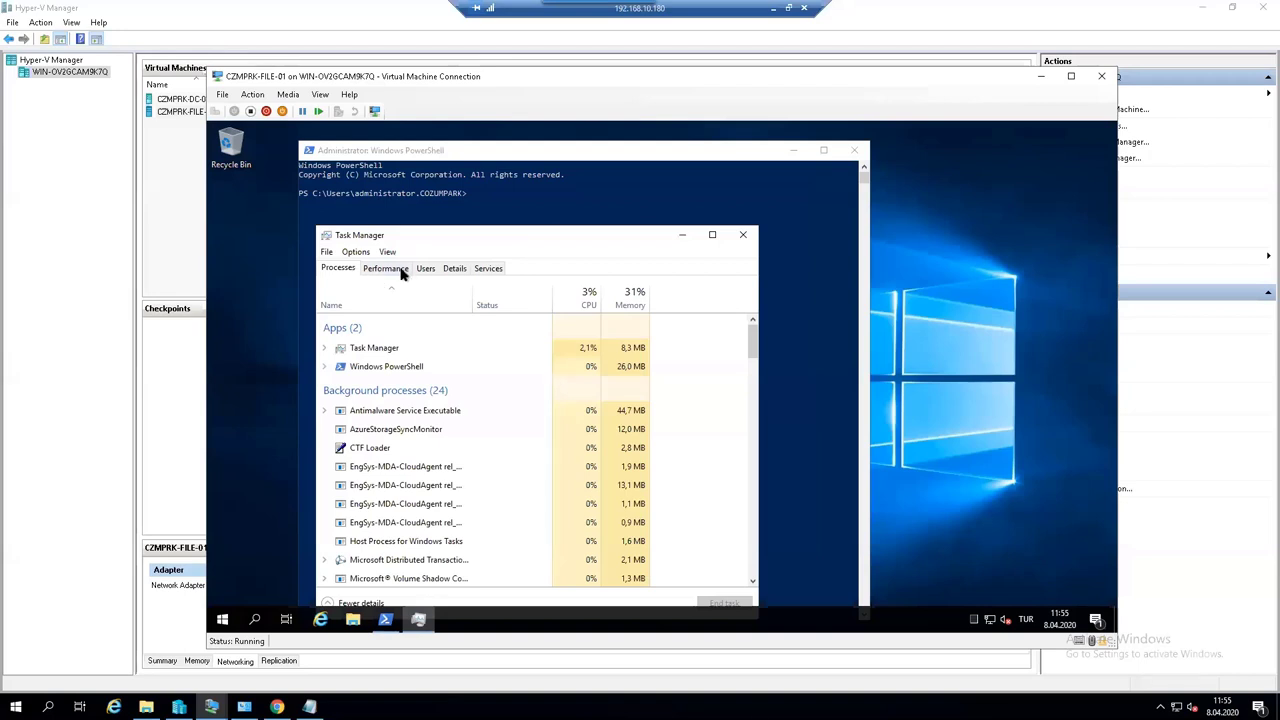
click(390, 268)
click(381, 374)
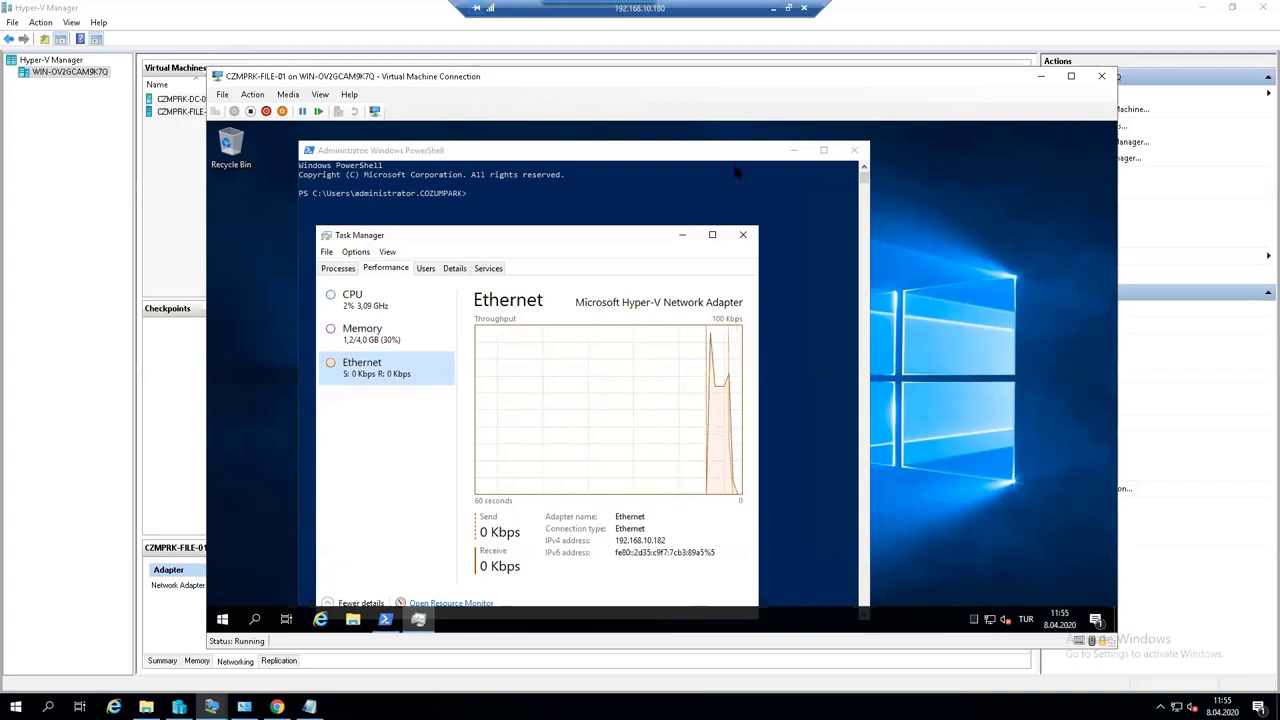
click(742, 236)
click(774, 10)
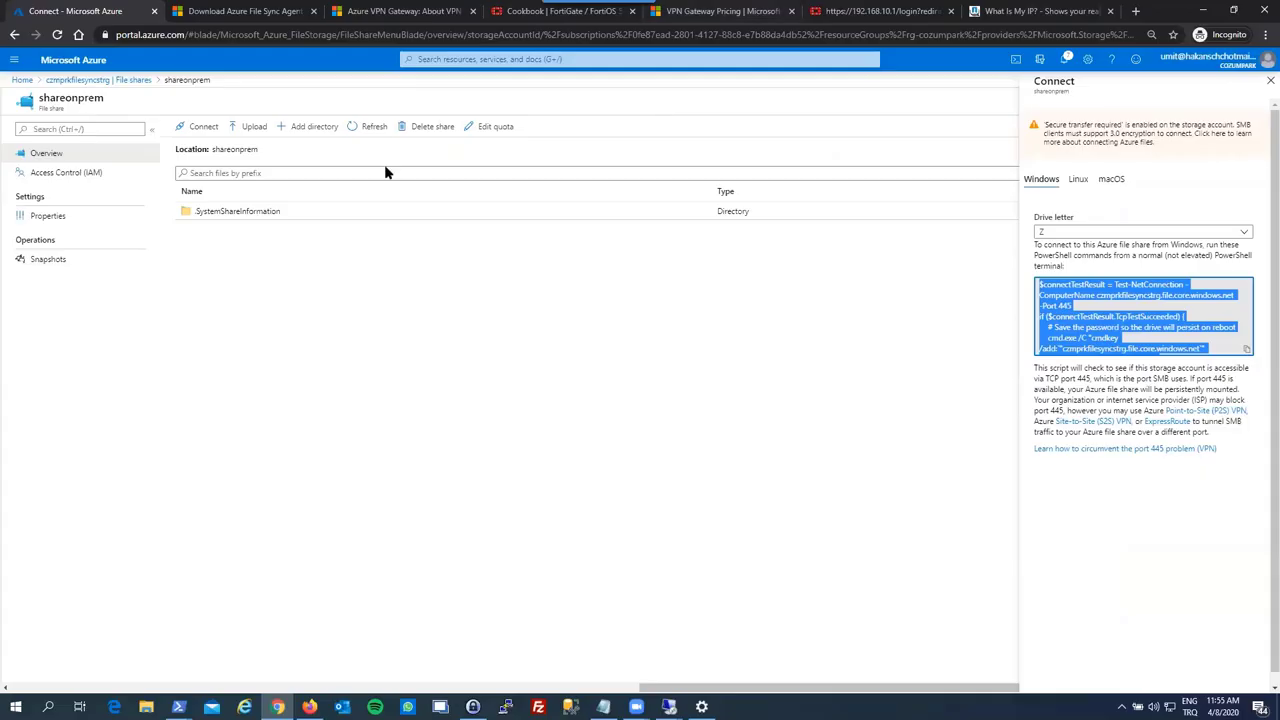
- Refresh shareonprem in the portal and select the synced StorageSyncAgent_WS2019.msi on the RDSH Z: drive
click(351, 132)
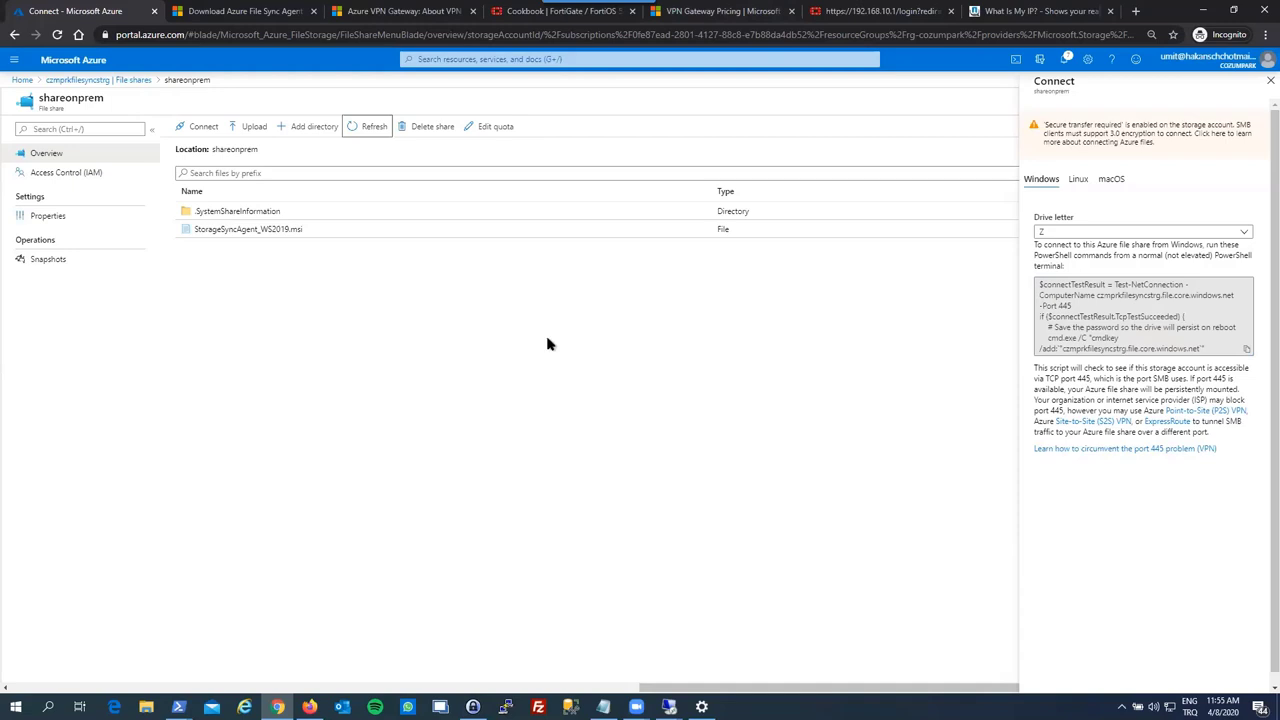
key(alt+Tab)
click(485, 227)
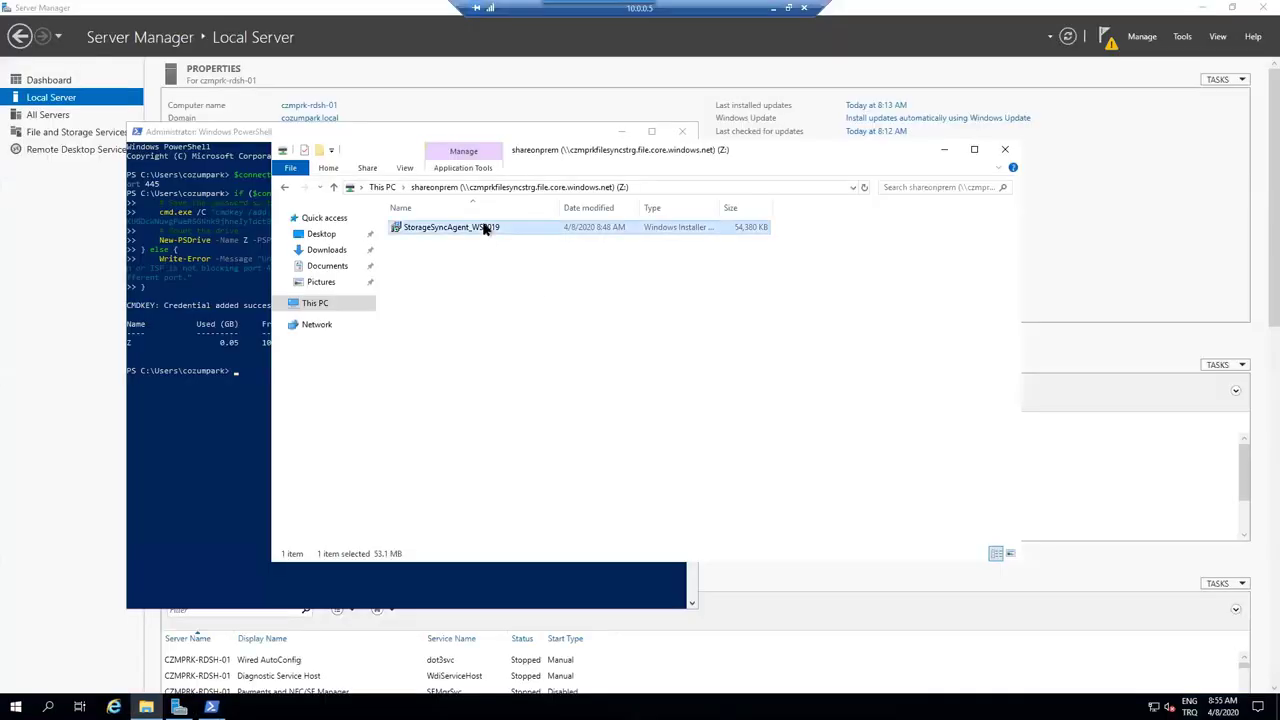
- Rename the StorageSyncAgent_WS2019 installer in the file server's C:\share to 1
click(472, 281)
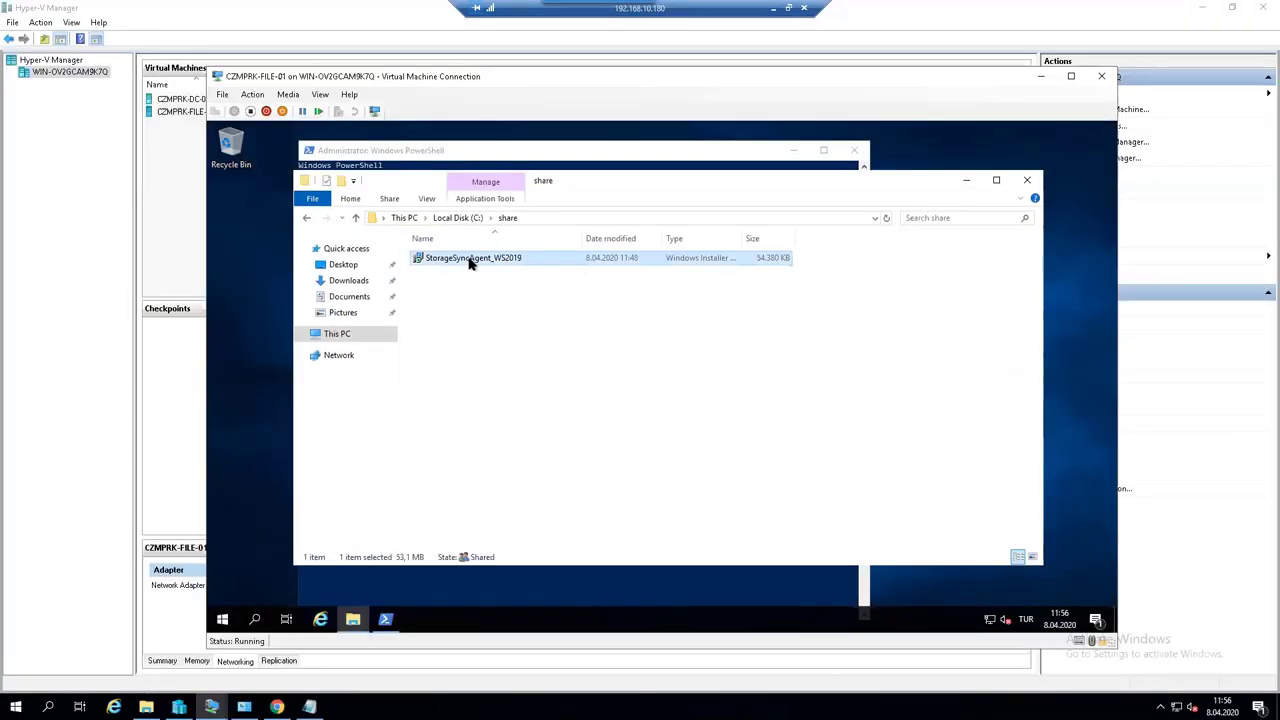
click(473, 259)
text(1)
key(Return)
click(517, 318)
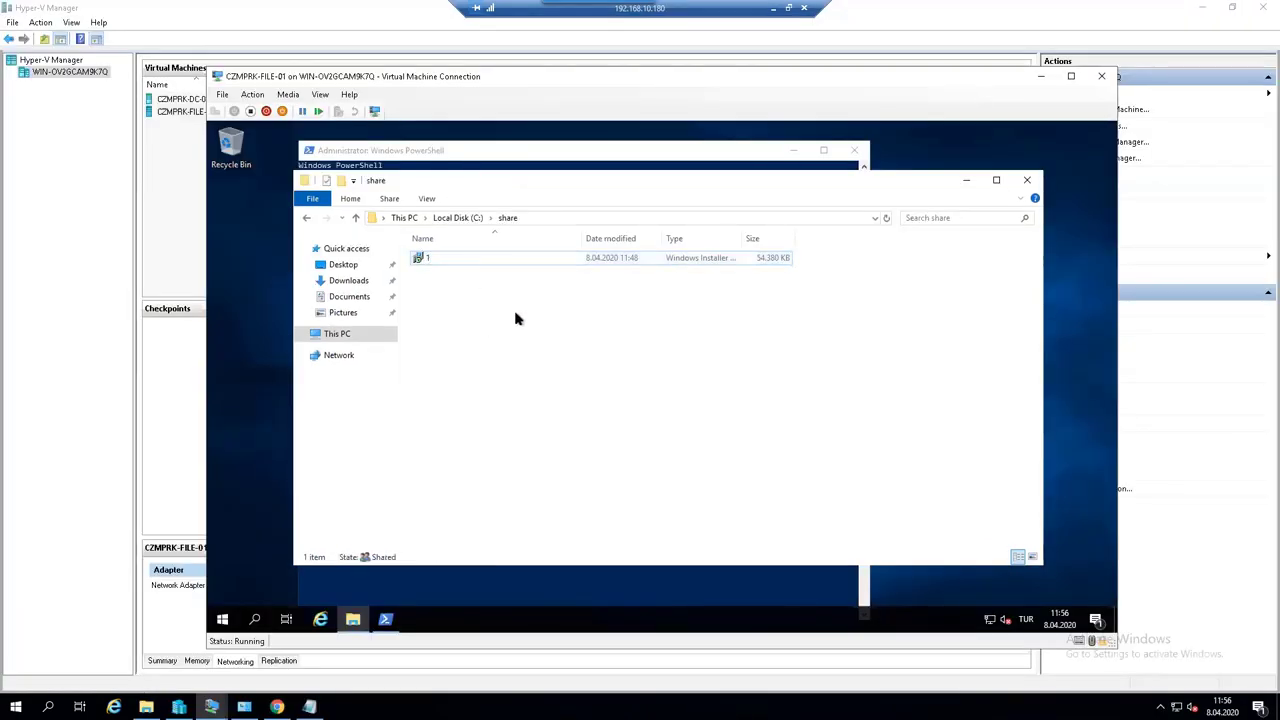
- Refresh the RDSH server's Z: drive so the file appears renamed as 1
click(775, 14)
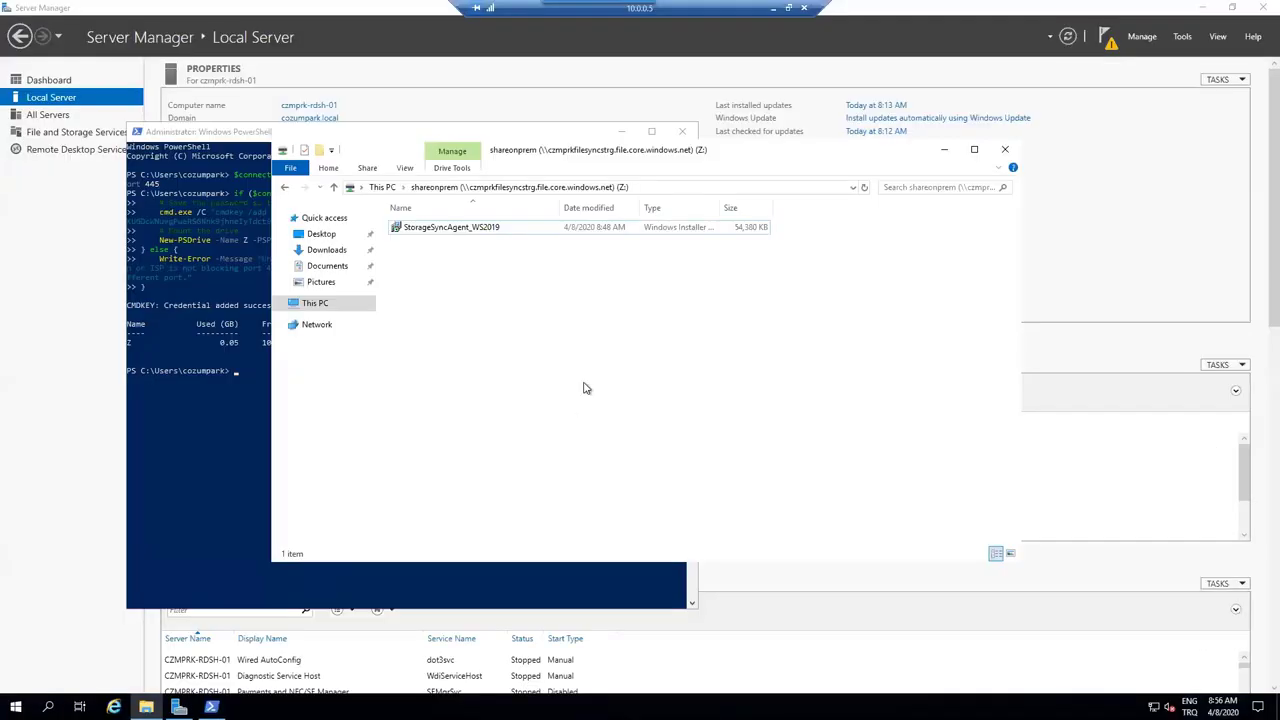
right_click(559, 353)
click(593, 408)
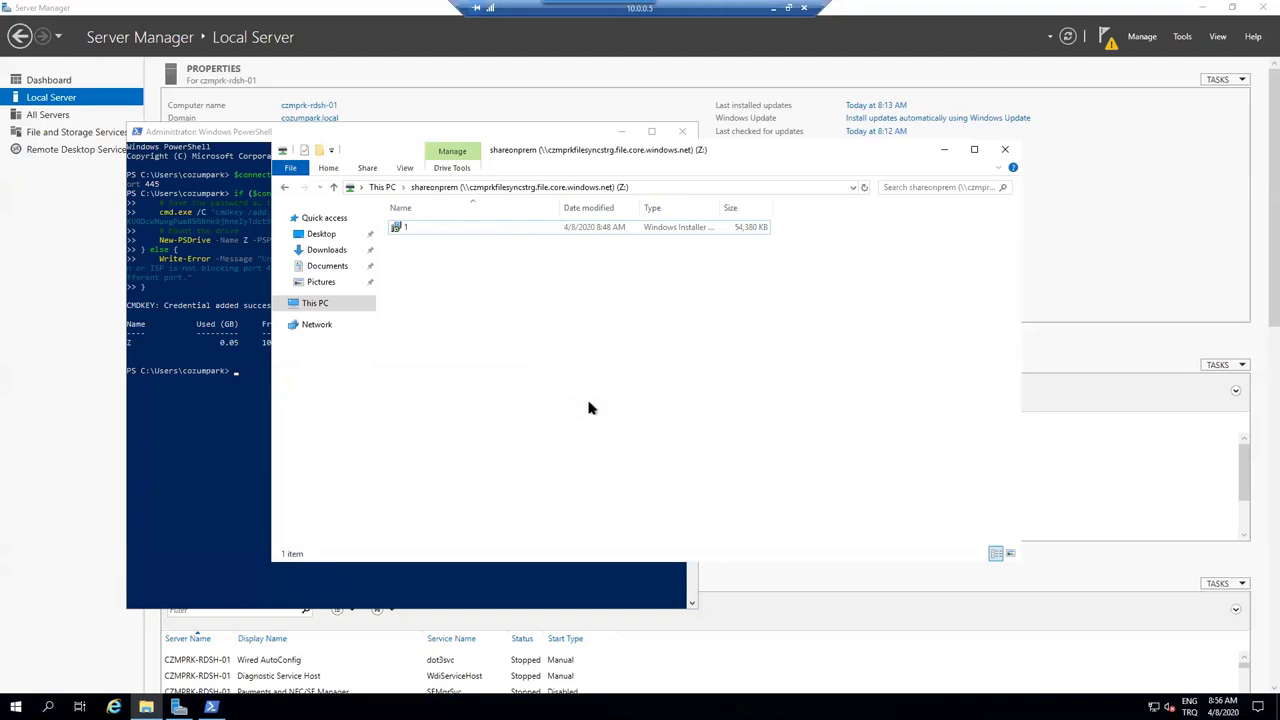